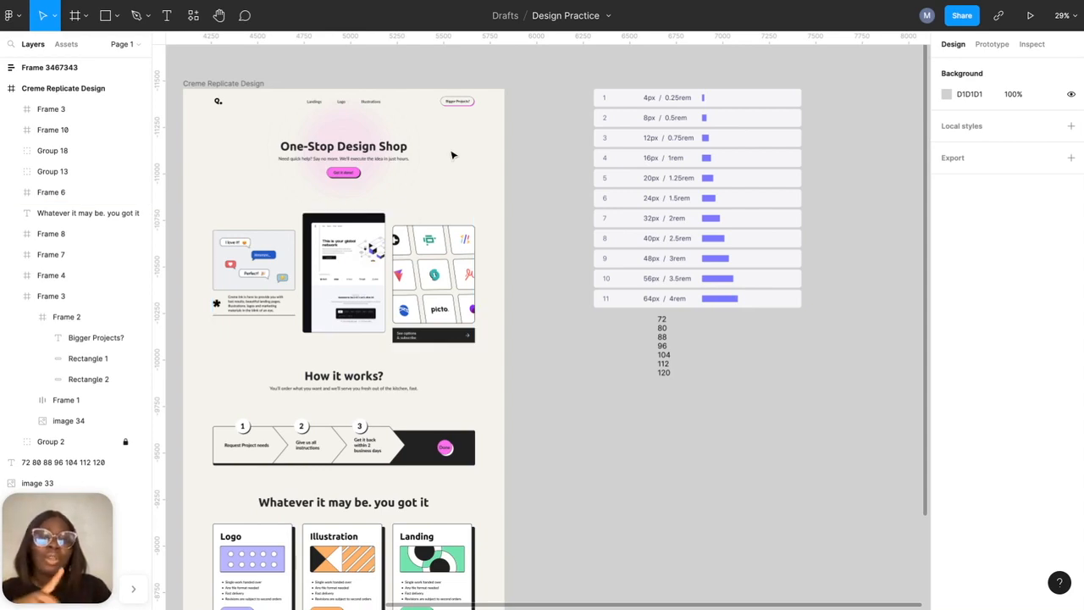
- Compare the original landing page with the Creme Replicate Design frame, from the header down to the footer
scroll(449, 152, "left", 5)
scroll(452, 155, "left", 5)
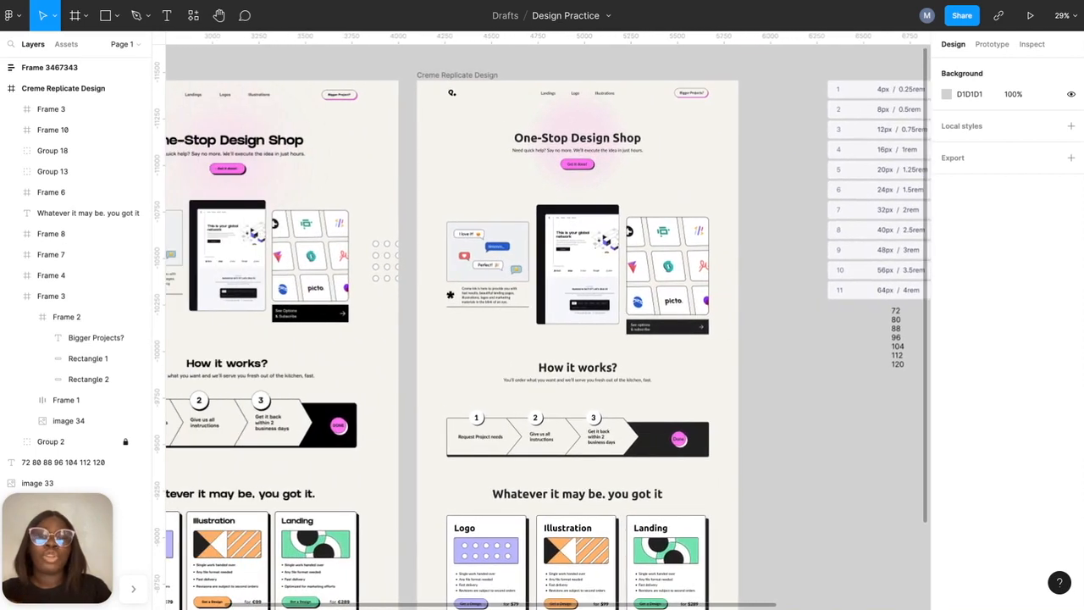
left_click(452, 78)
scroll(451, 77, "down", 4)
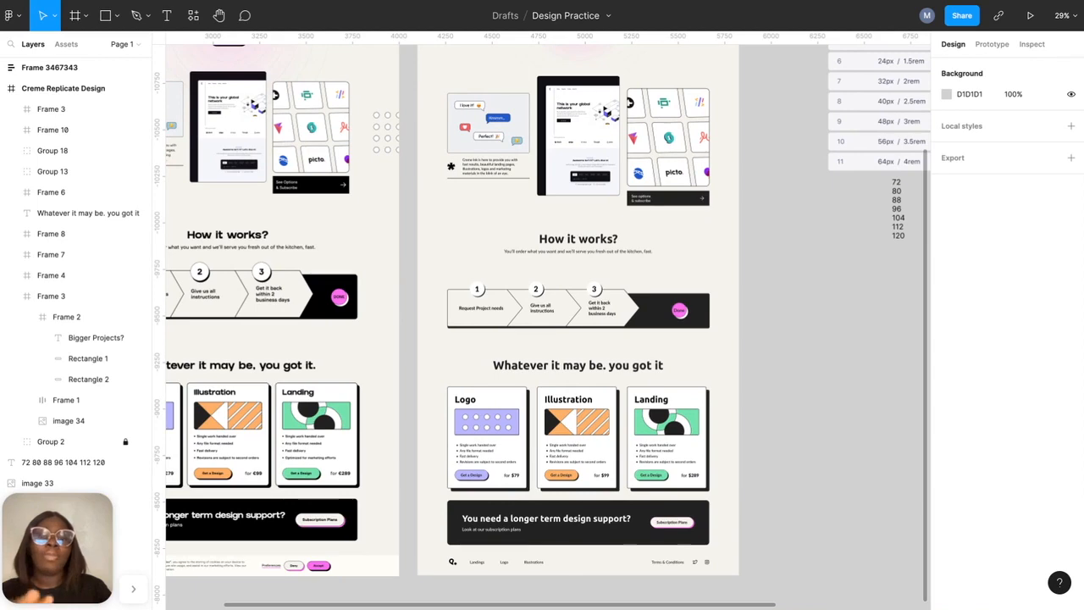
scroll(457, 153, "up", 5)
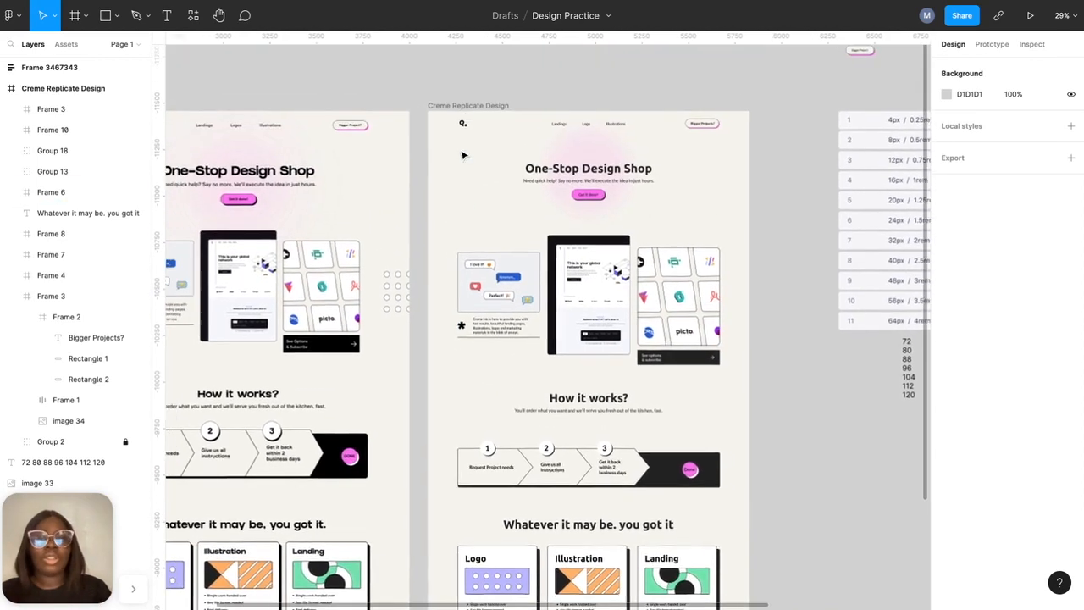
scroll(453, 153, "left", 4)
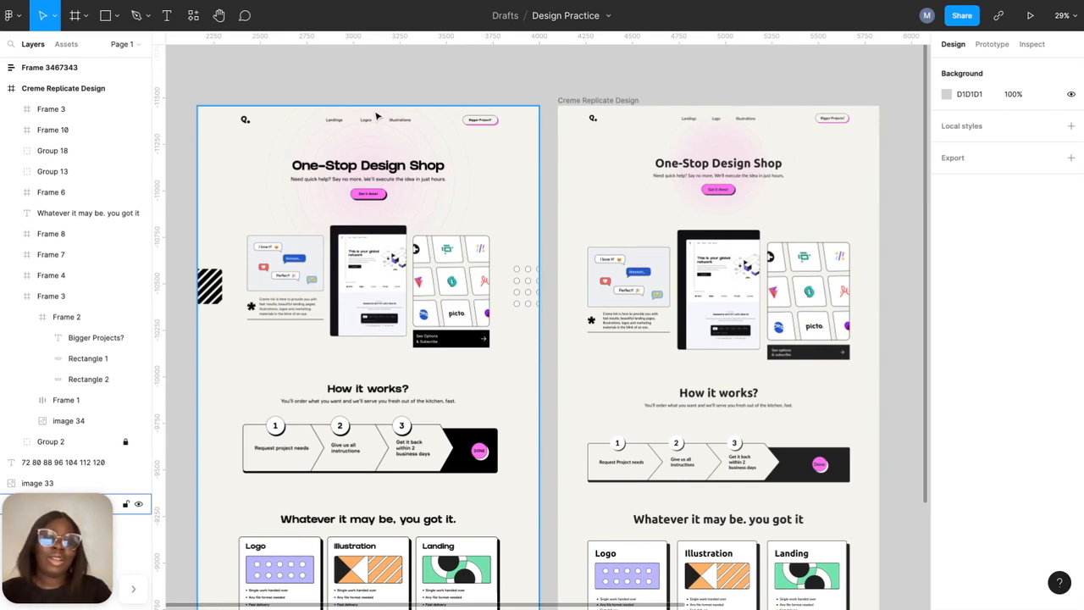
scroll(377, 116, "down", 3)
scroll(377, 116, "right", 4)
scroll(440, 77, "up", 2)
- Show the 12-column layout grid on the Creme Replicate Design frame
left_click(449, 64)
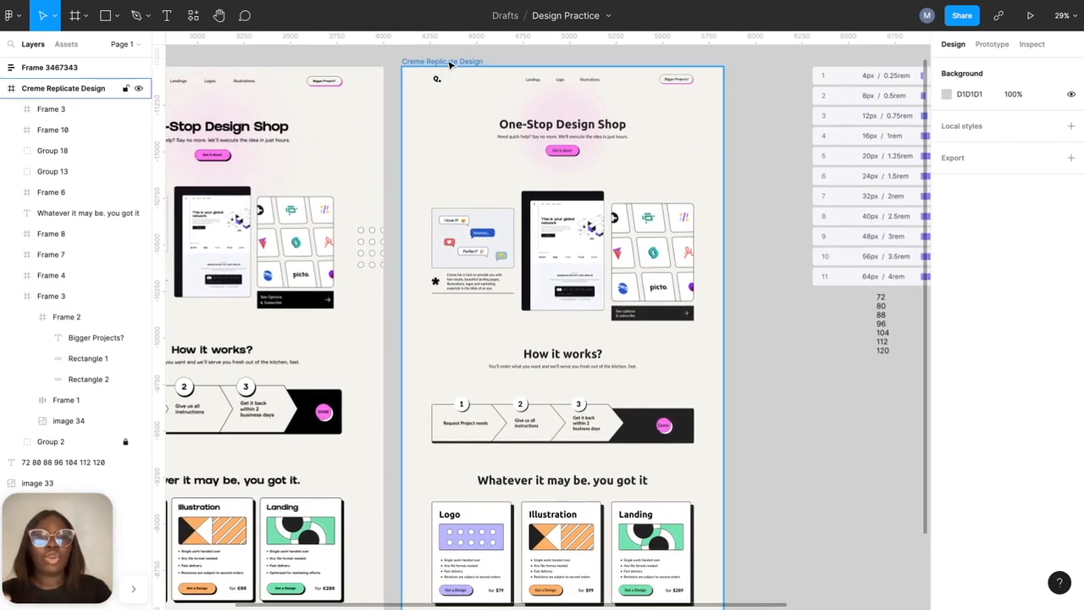
left_click(1051, 289)
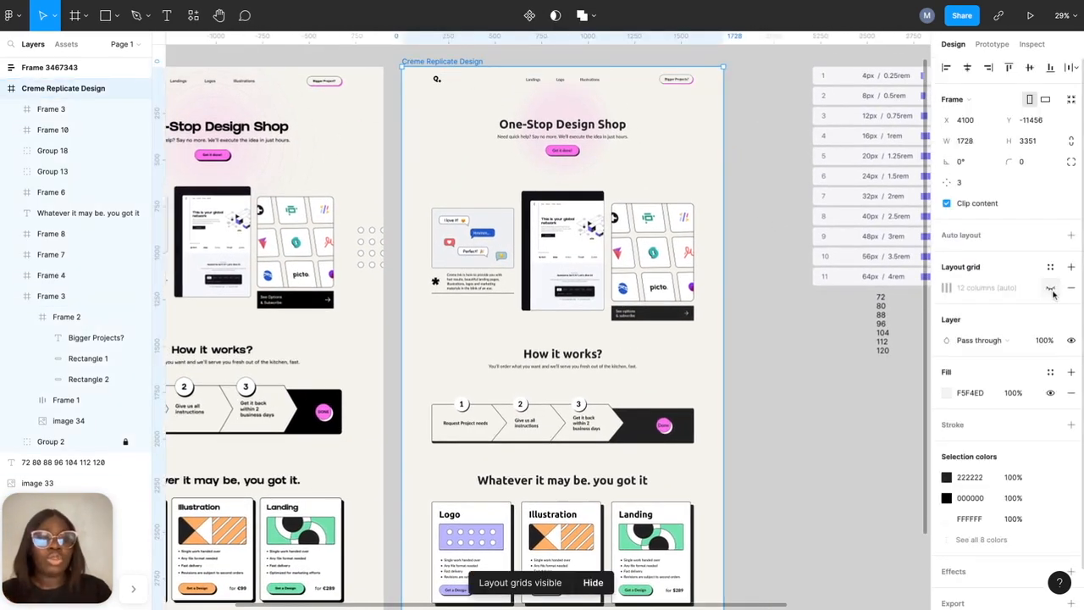
left_click(1053, 294)
- Examine how the sections of the Creme Replicate Design page line up with its column grid
scroll(639, 222, "down", 3)
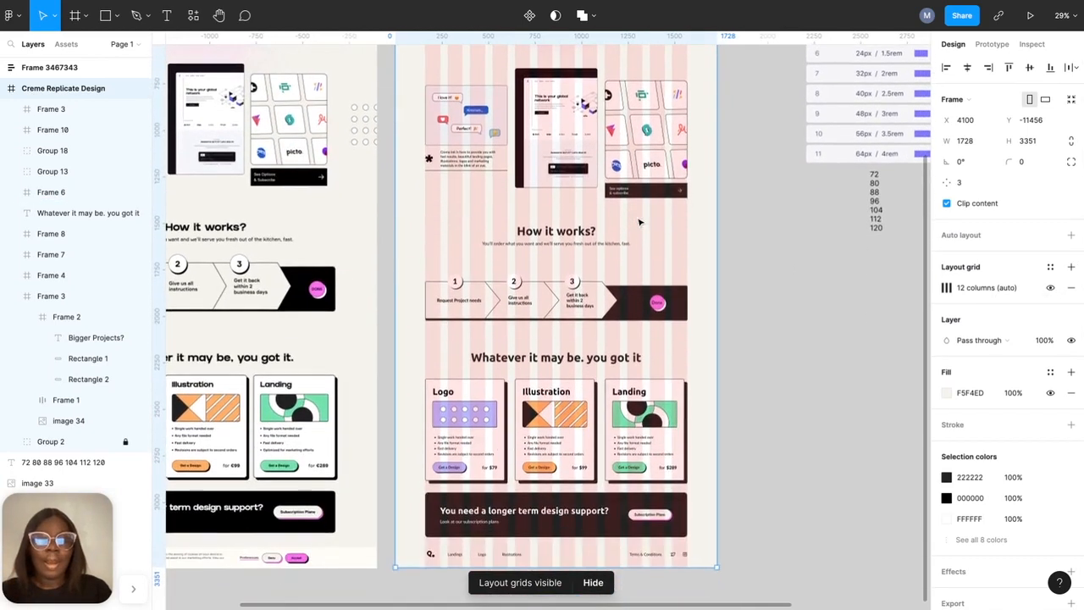
scroll(640, 221, "up", 4)
scroll(640, 222, "right", 2)
scroll(640, 222, "down", 2)
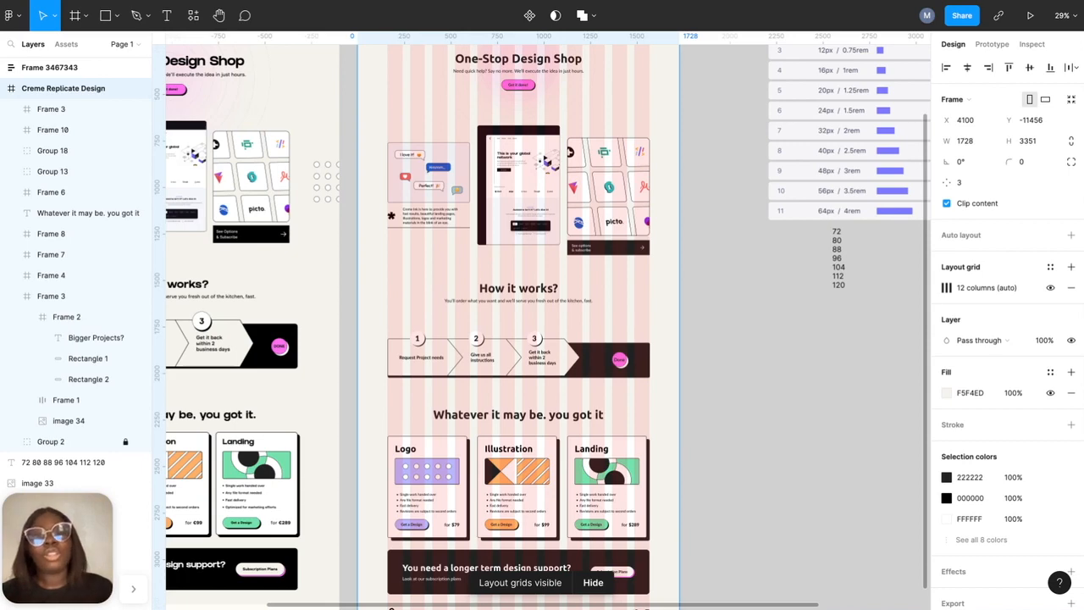
scroll(518, 322, "up", 2)
scroll(518, 322, "right", 1)
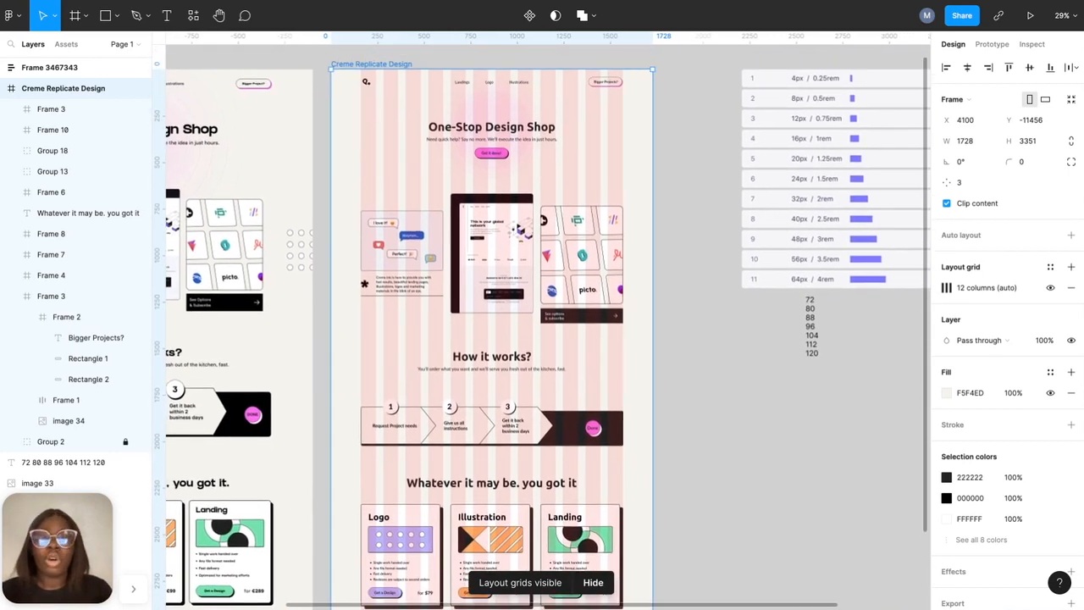
left_click(687, 382)
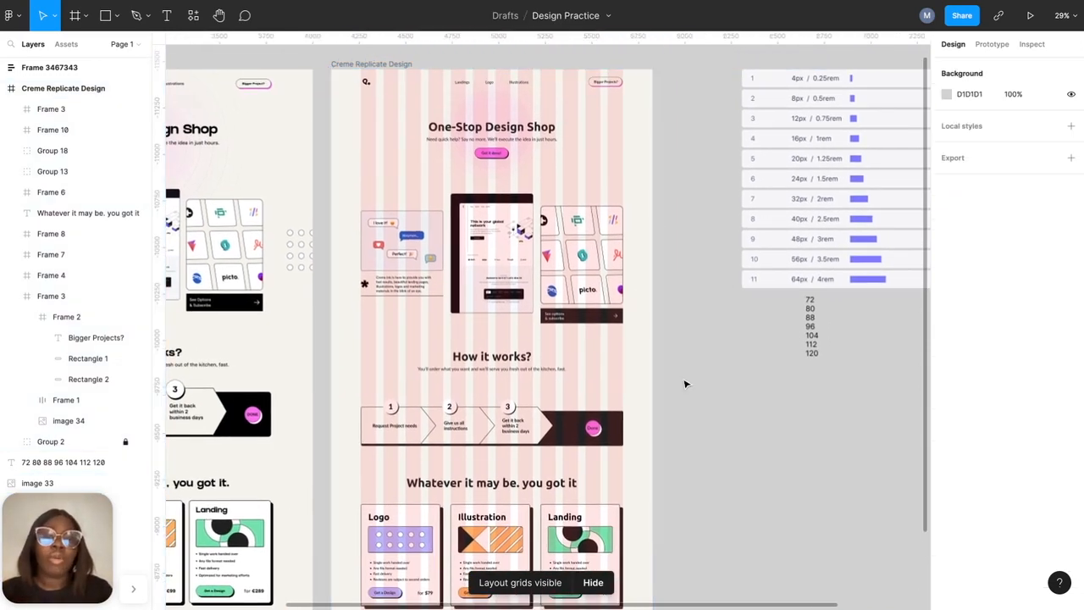
scroll(686, 384, "right", 2)
scroll(686, 384, "right", 1)
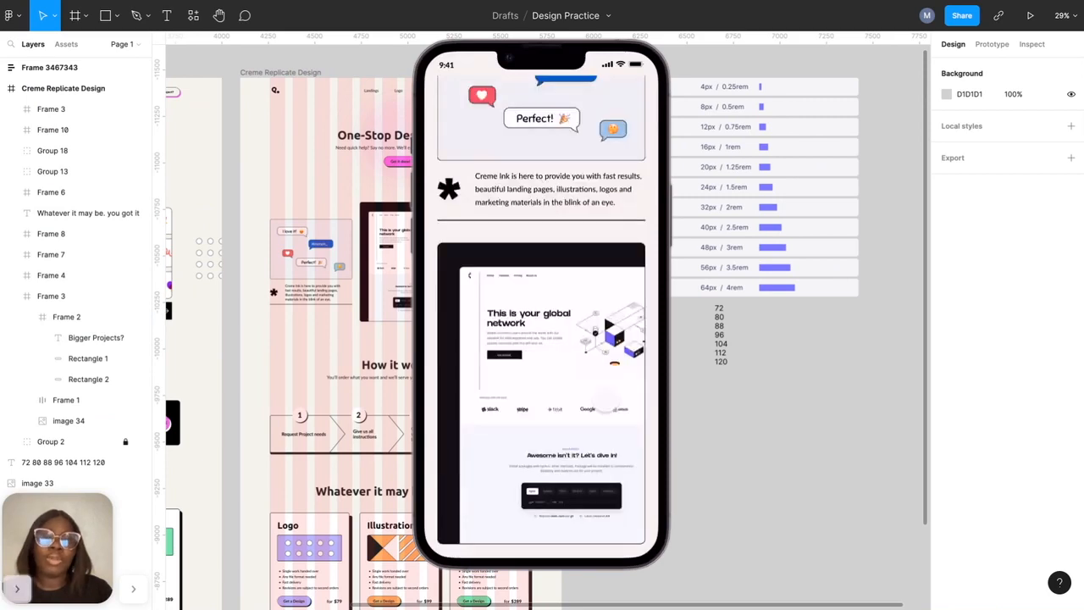
scroll(547, 320, "left", 2)
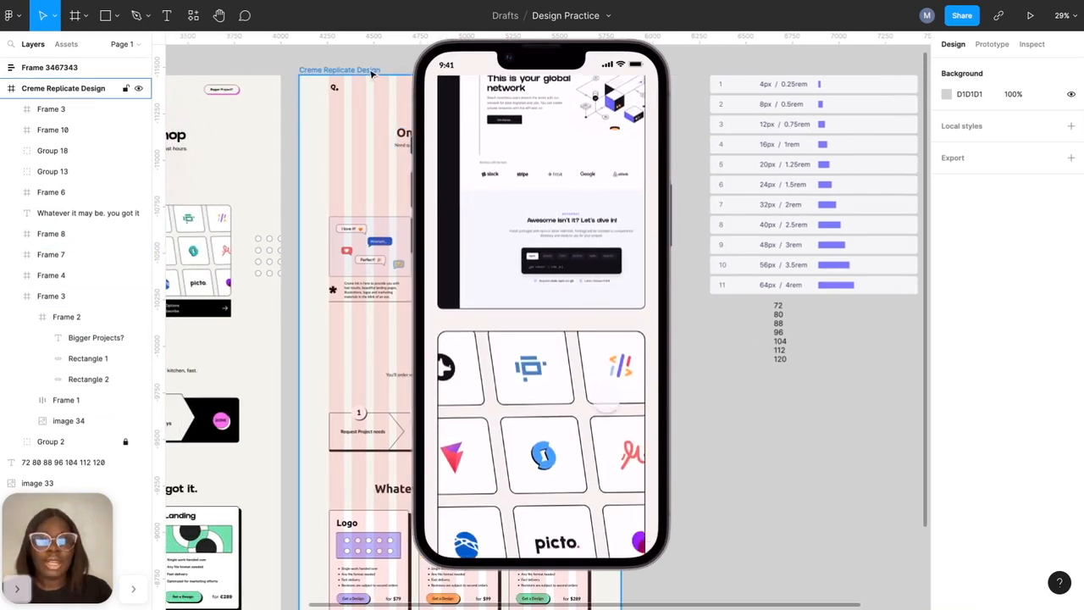
- Place a copy of the header's "Bigger Projects?" button on the empty canvas just above the Creme Replicate Design frame
scroll(508, 152, "up", 4)
scroll(594, 196, "up", 3)
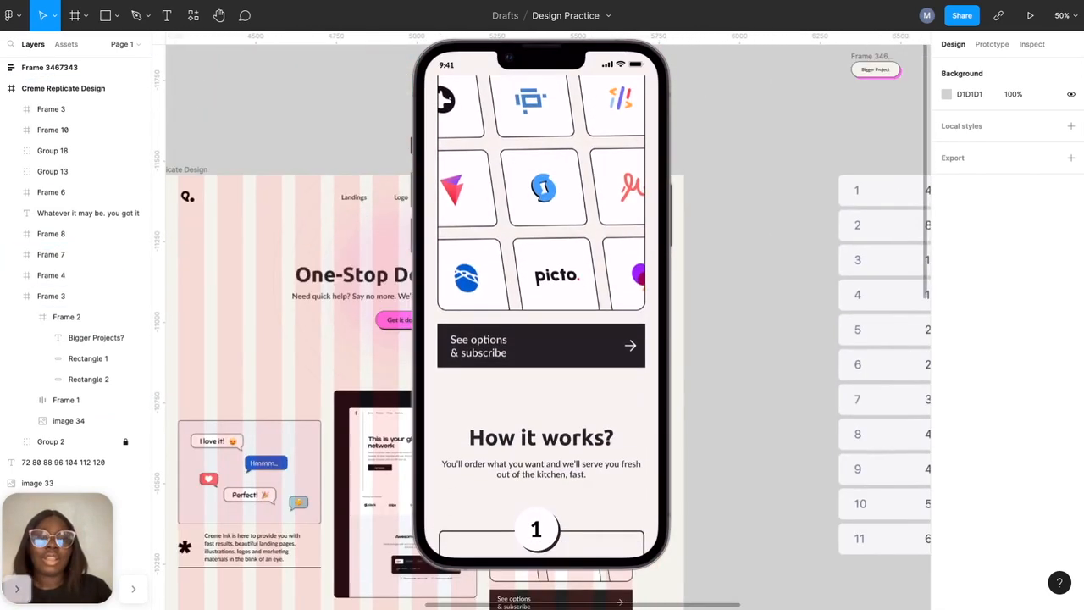
scroll(593, 196, "up", 4)
double_click(595, 201)
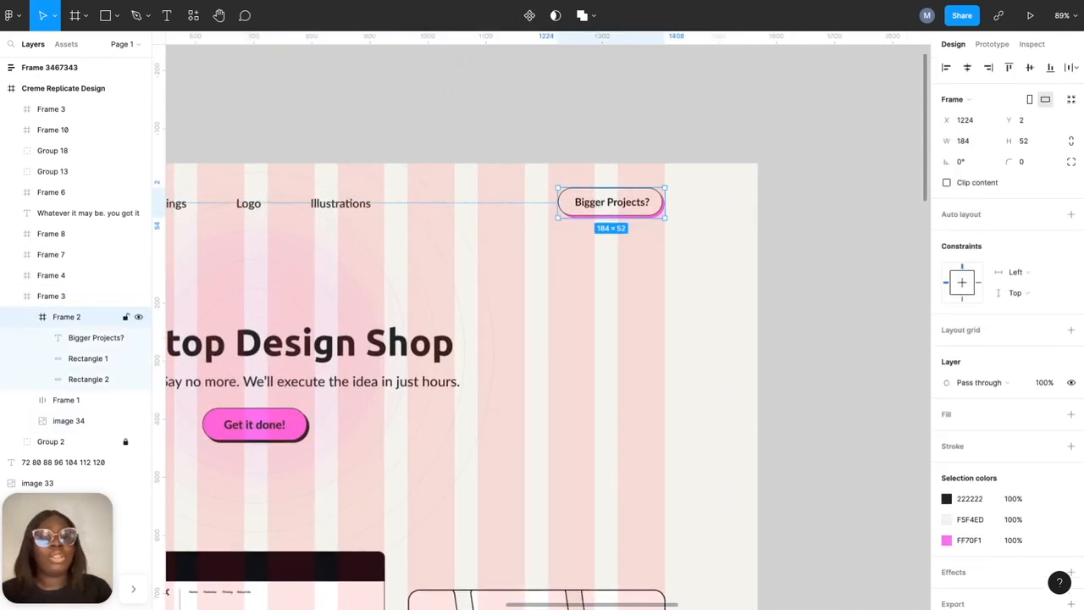
left_click_drag(604, 201, 587, 118, "alt")
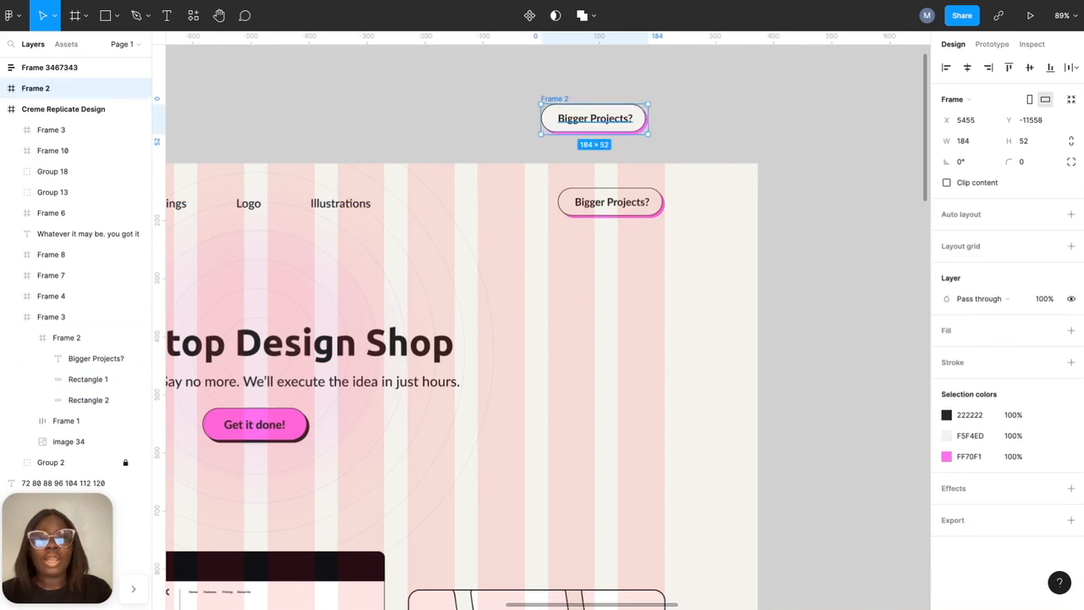
- Change the copied button's label to "Biggerisniv Projects?"
double_click(587, 118)
left_click(588, 118)
type("isniv")
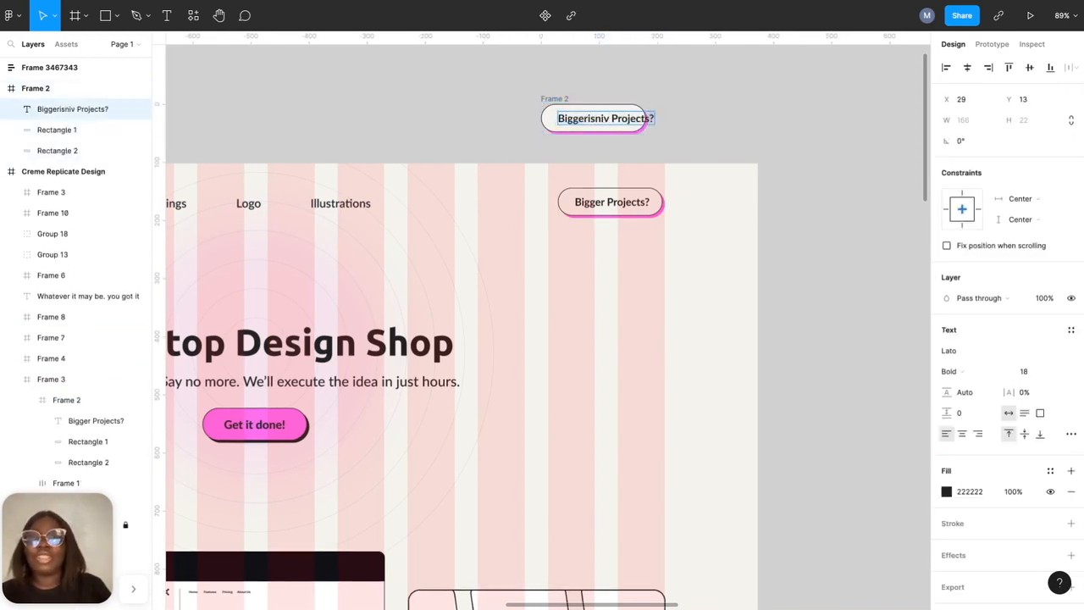
key("Escape")
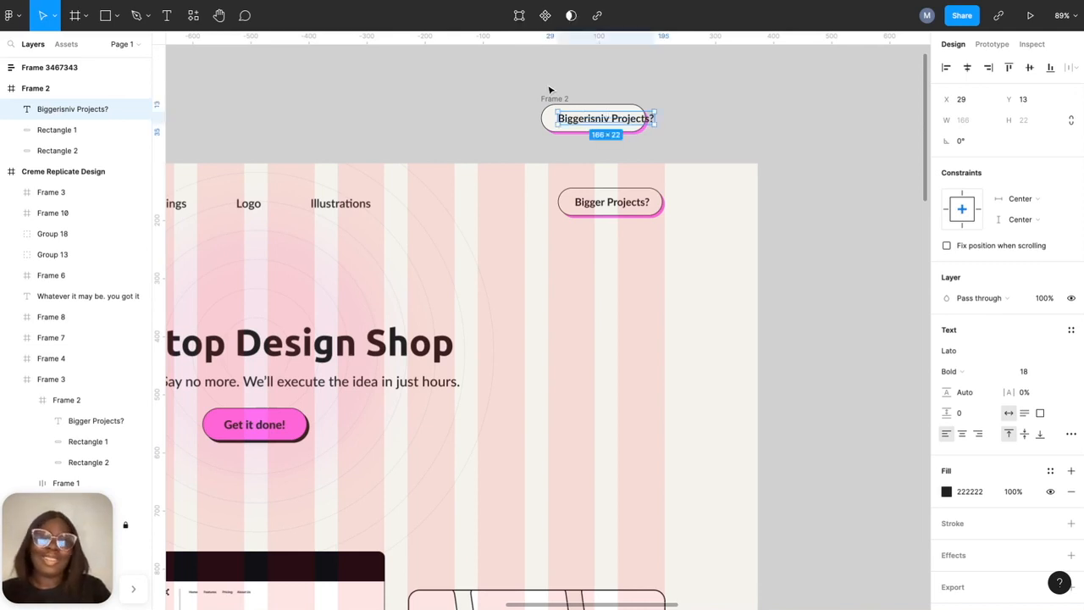
- Try a longer label, "Bigger jvbjvb kbZK N nk", on the separate auto-layout "Bigger Project" button
scroll(549, 90, "up", 1)
scroll(549, 90, "right", 1)
scroll(549, 89, "up", 5)
scroll(549, 90, "right", 8)
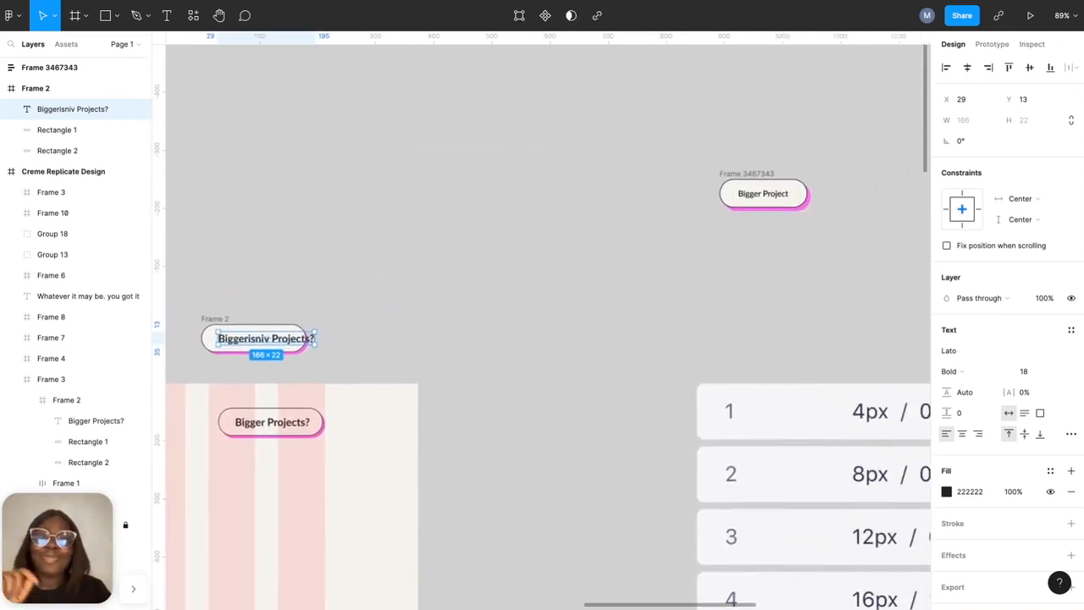
scroll(735, 199, "up", 5)
left_click(668, 262)
double_click(667, 264)
double_click(666, 266)
double_click(665, 266)
key("BackSpace")
type("jvbj")
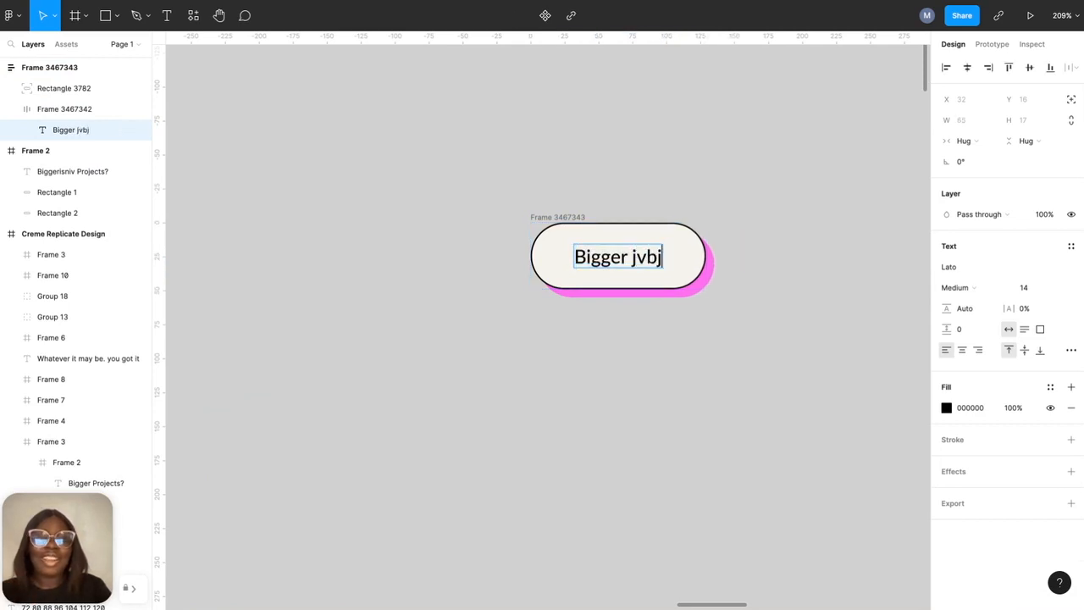
type("vb kbZK N nk")
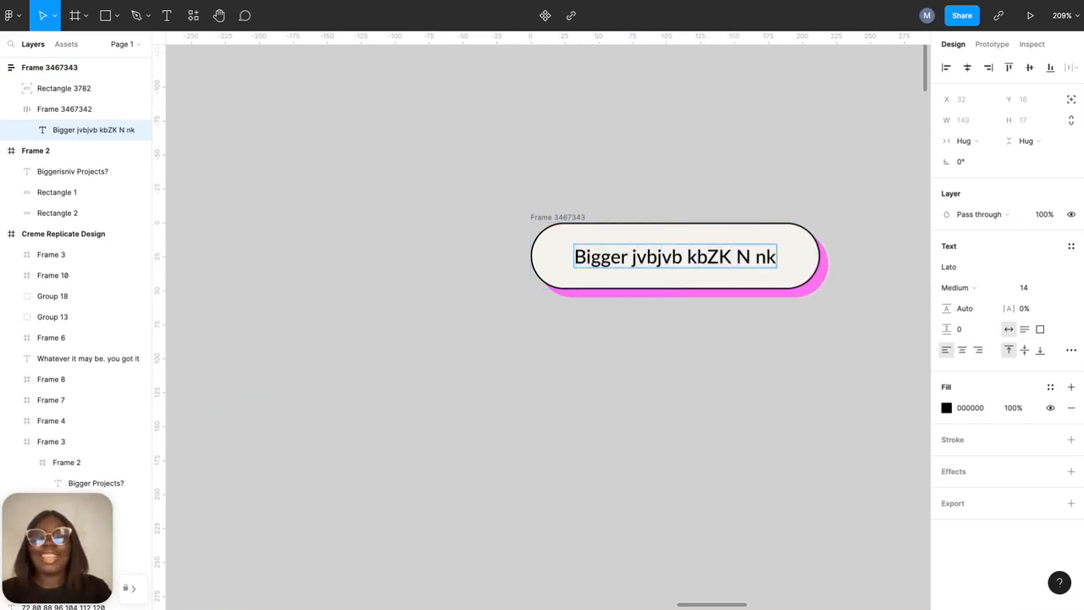
scroll(627, 221, "right", 1)
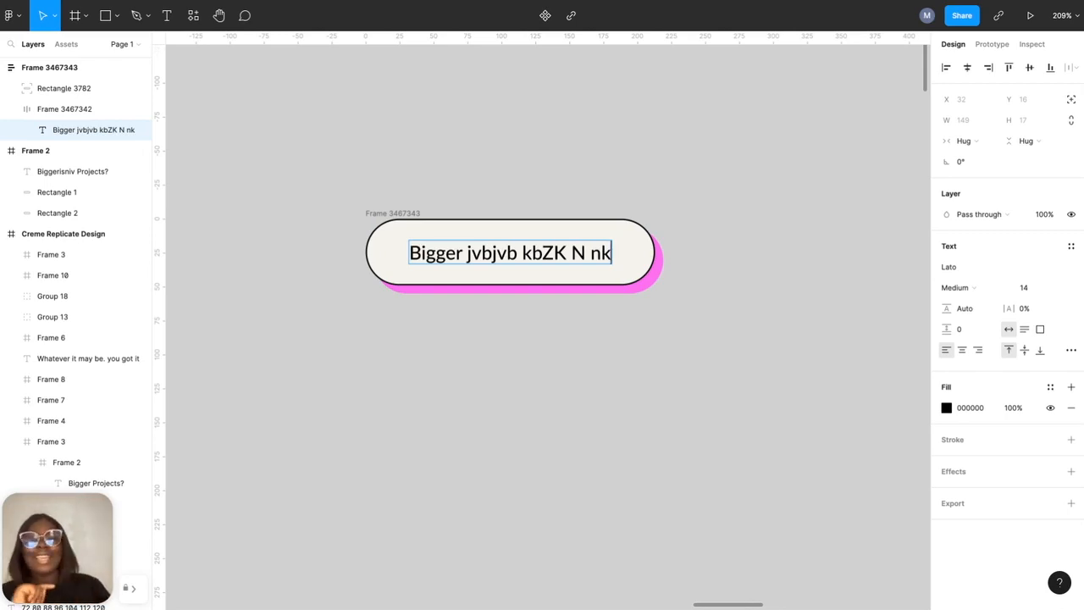
- Add an iPhone 13 Pro Max frame, 428 × 926, on an empty area of the canvas
scroll(500, 238, "down", 2)
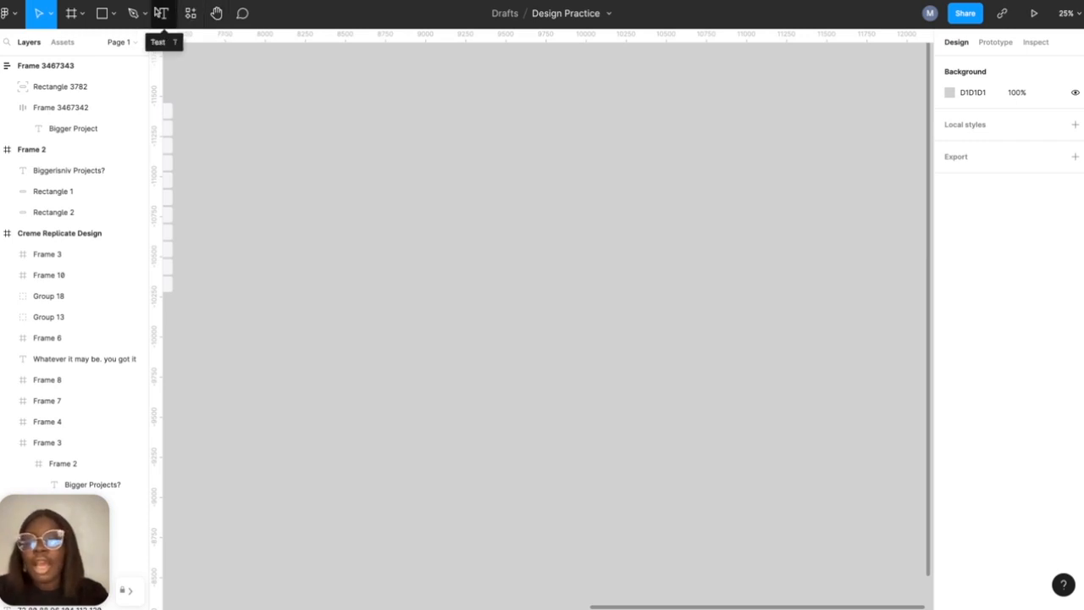
left_click(72, 16)
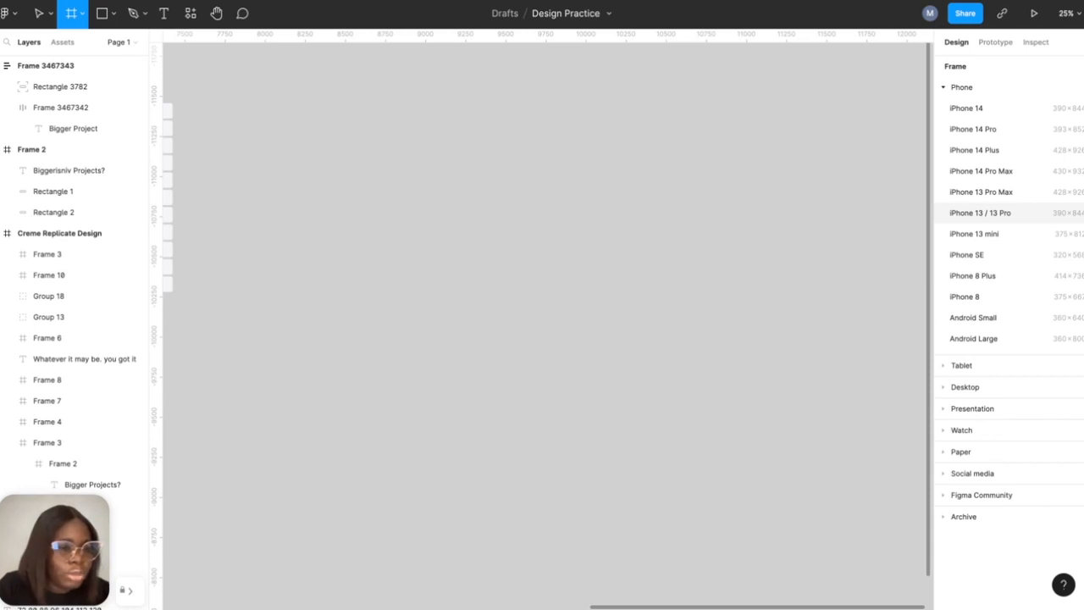
left_click(985, 193)
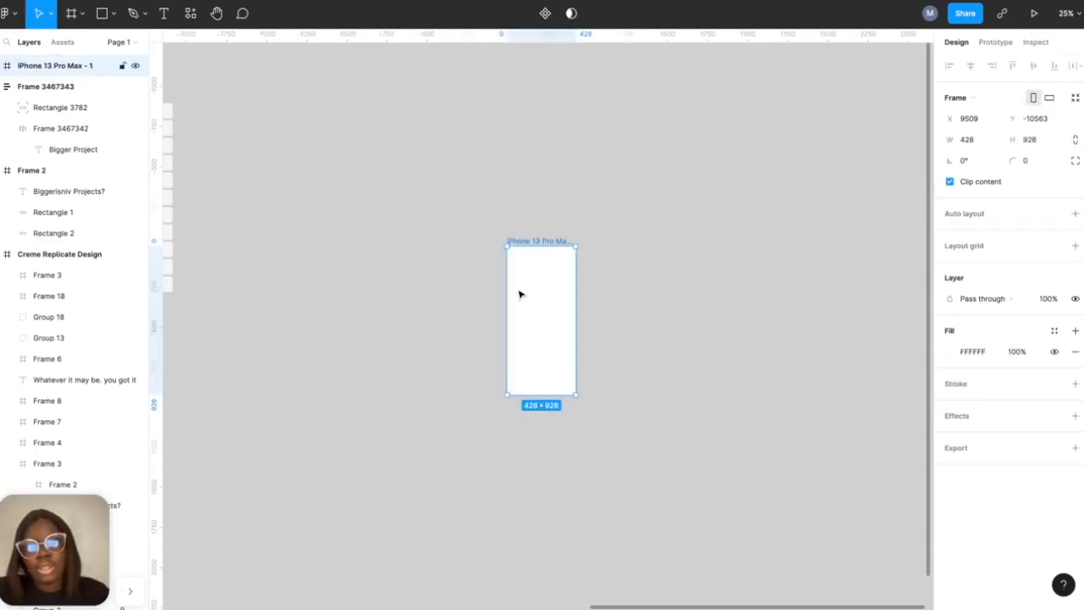
- Move the iPhone 13 Pro Max frame beside the spacing scale table, to X 7974 and Y -11456
scroll(520, 294, "up", 5)
scroll(531, 319, "down", 6)
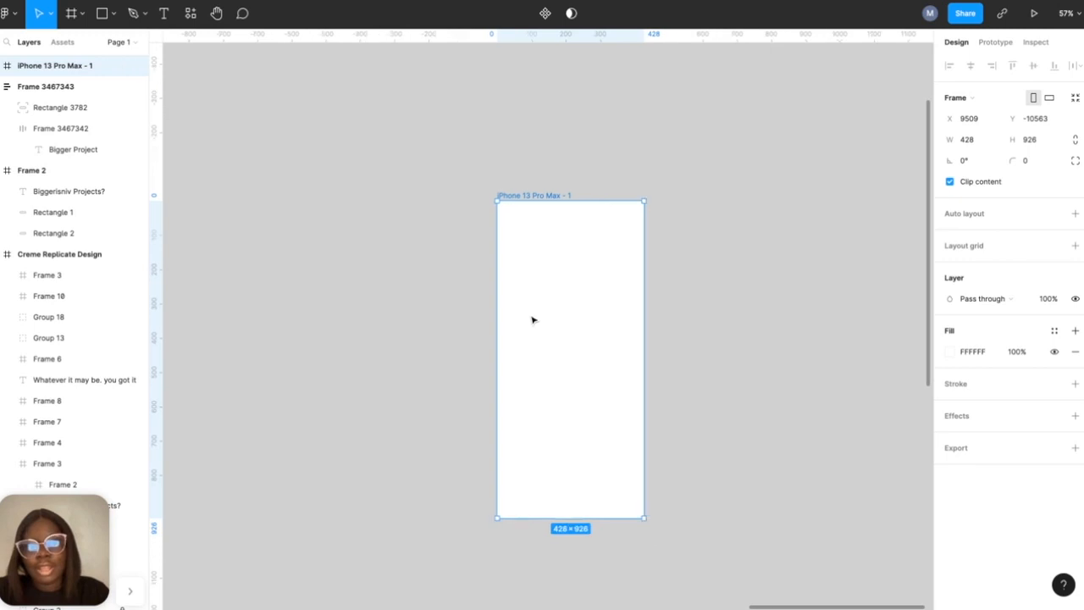
left_click_drag(545, 324, 339, 218)
scroll(338, 218, "left", 4)
scroll(363, 222, "up", 4)
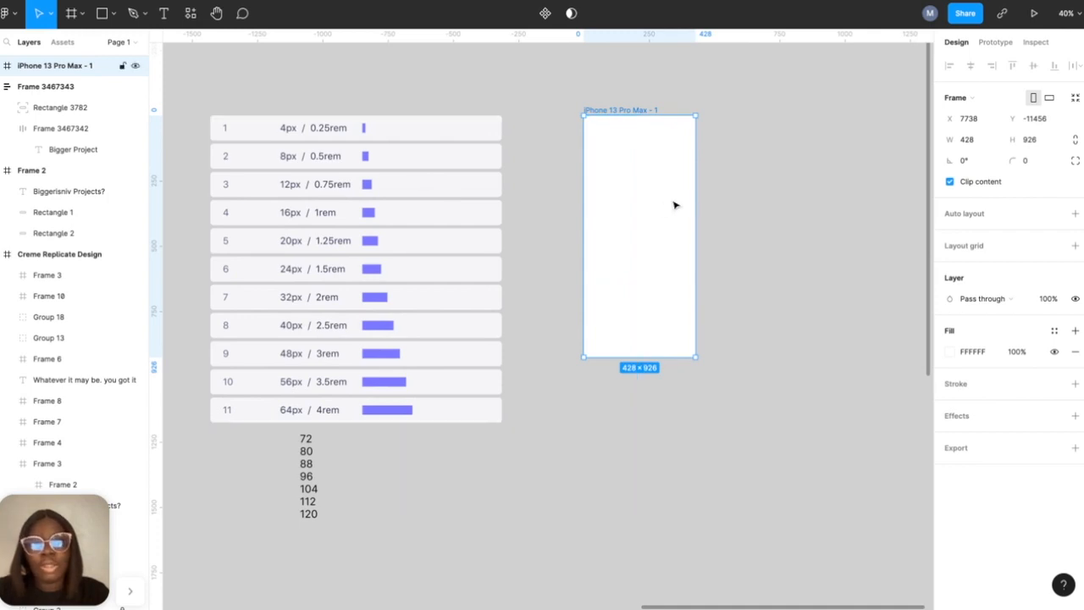
left_click_drag(629, 208, 666, 207)
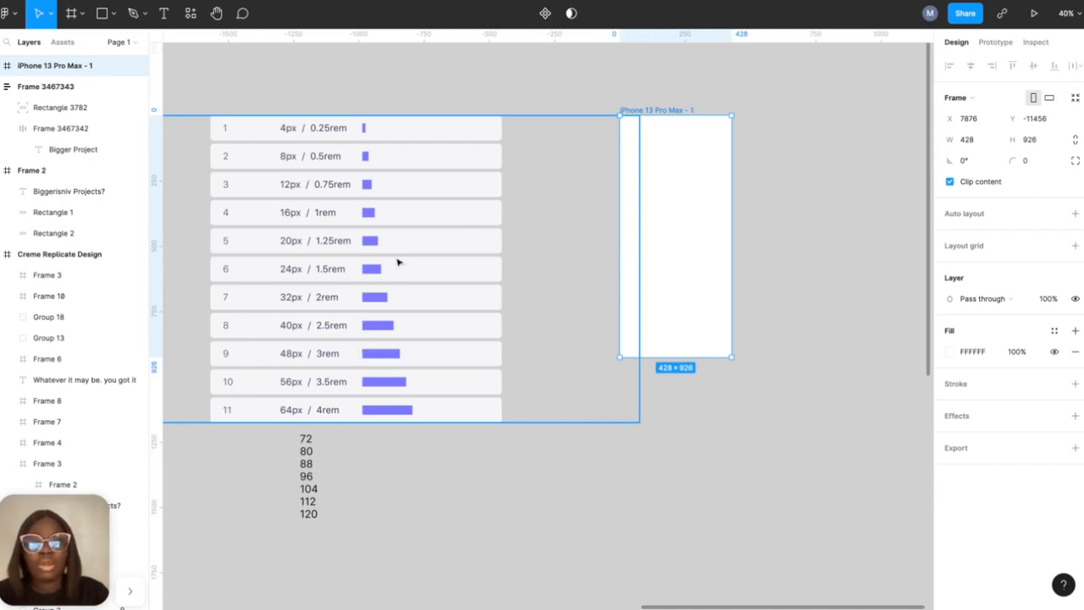
left_click_drag(648, 234, 673, 233)
scroll(674, 232, "right", 3)
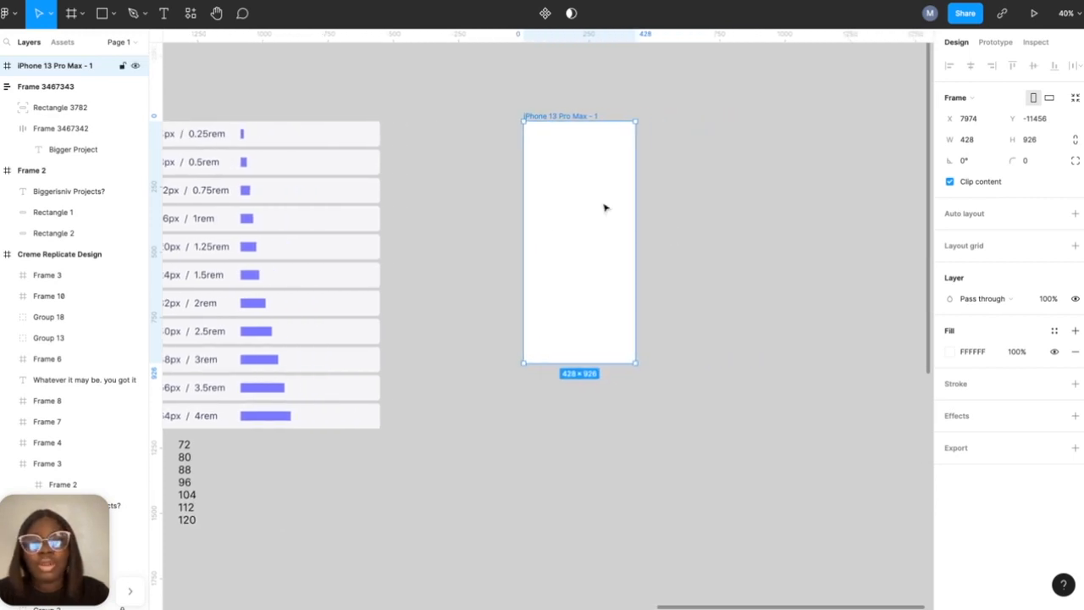
- Add a layout grid to the iPhone 13 Pro Max frame, using columns with a count of 4
scroll(602, 206, "up", 2)
scroll(492, 249, "left", 2)
scroll(483, 247, "left", 3)
scroll(476, 245, "right", 4)
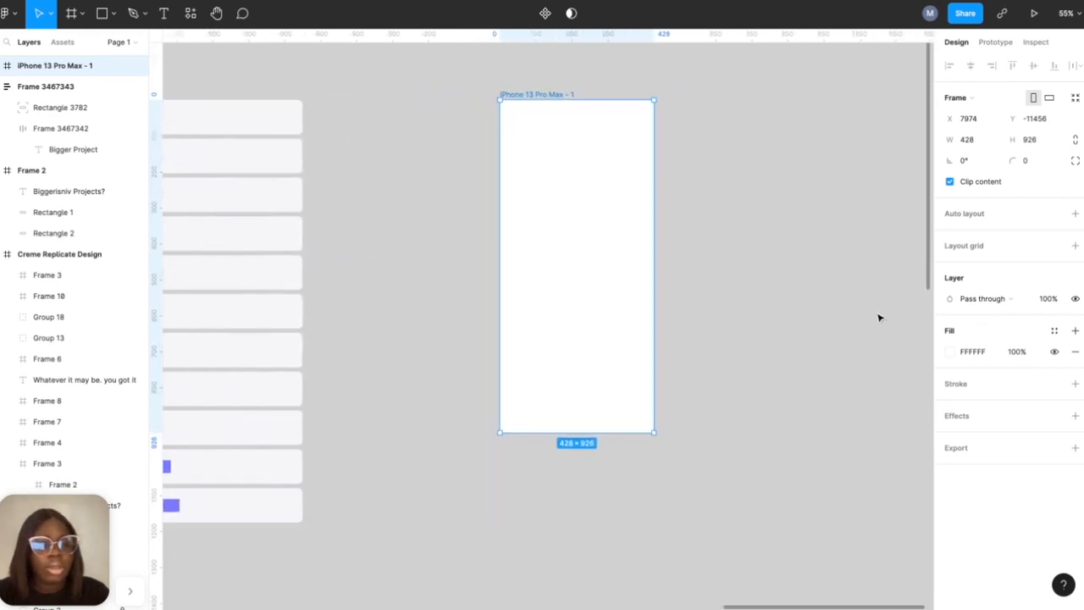
left_click(1076, 250)
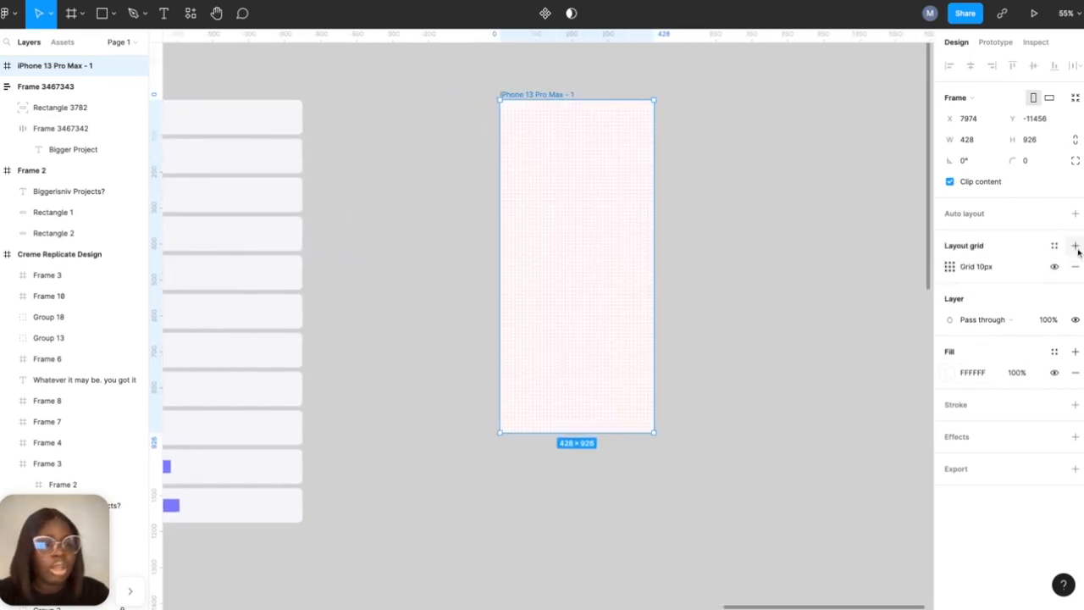
left_click(948, 266)
left_click(810, 280)
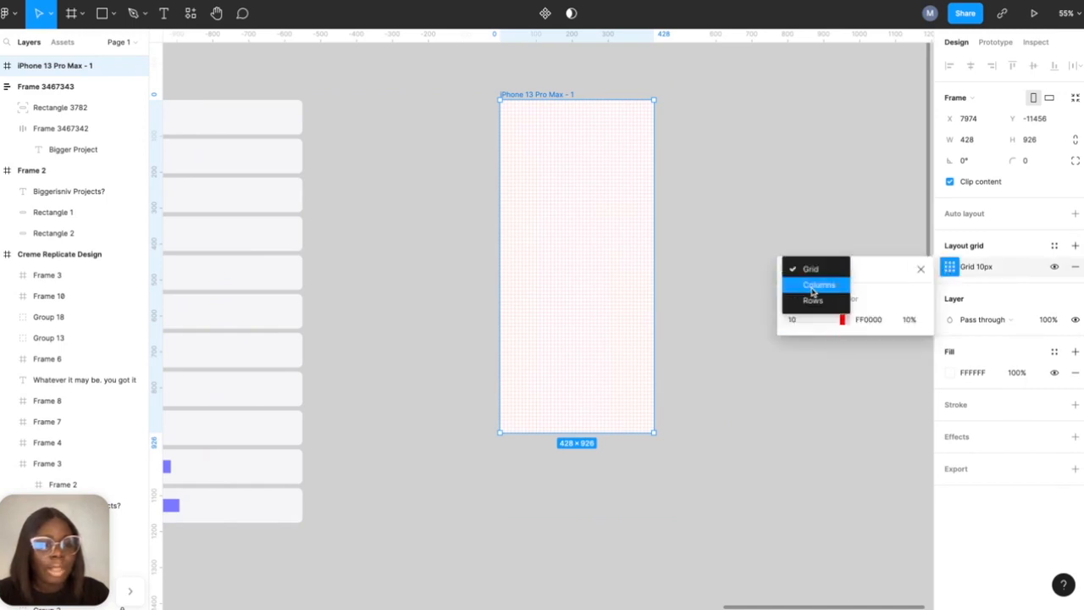
left_click(813, 288)
left_click(827, 319)
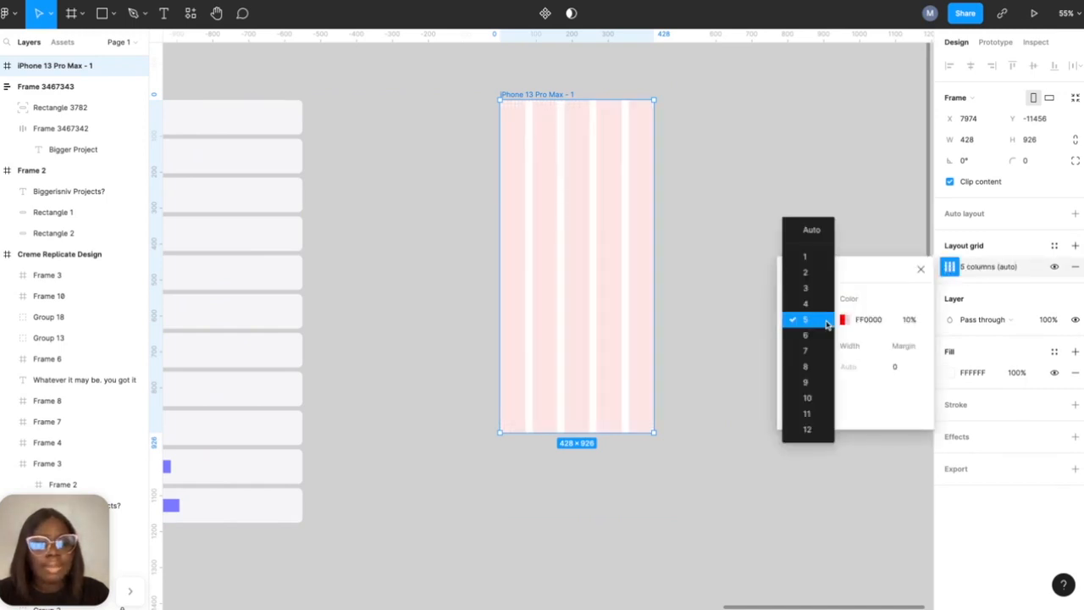
left_click(815, 306)
- Set the iPhone frame's column grid to a margin of 20 and a gutter of 24
scroll(513, 302, "left", 5)
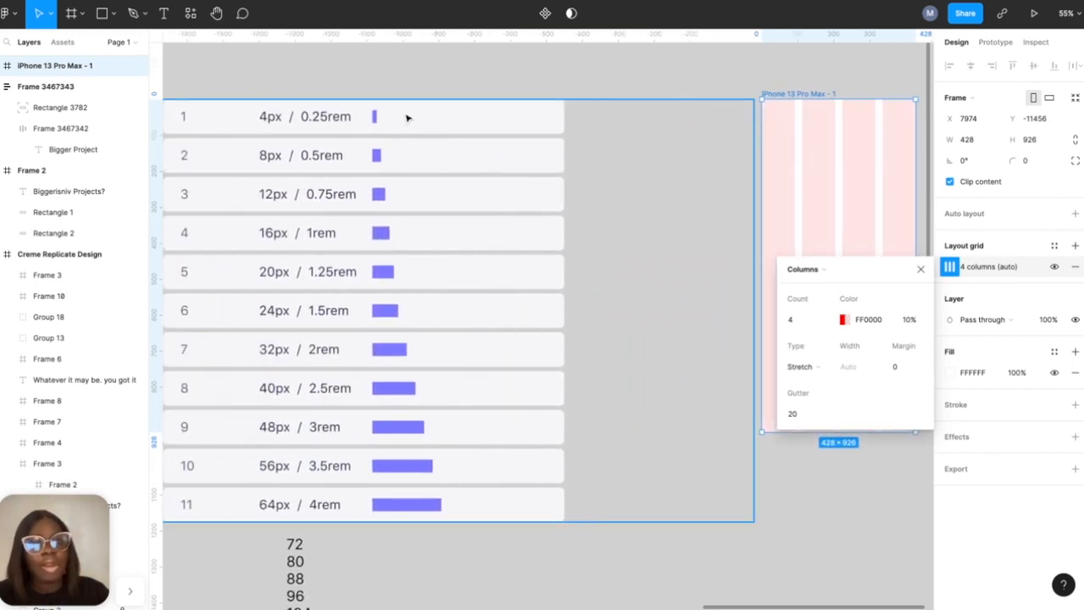
scroll(407, 118, "right", 3)
scroll(408, 118, "left", 3)
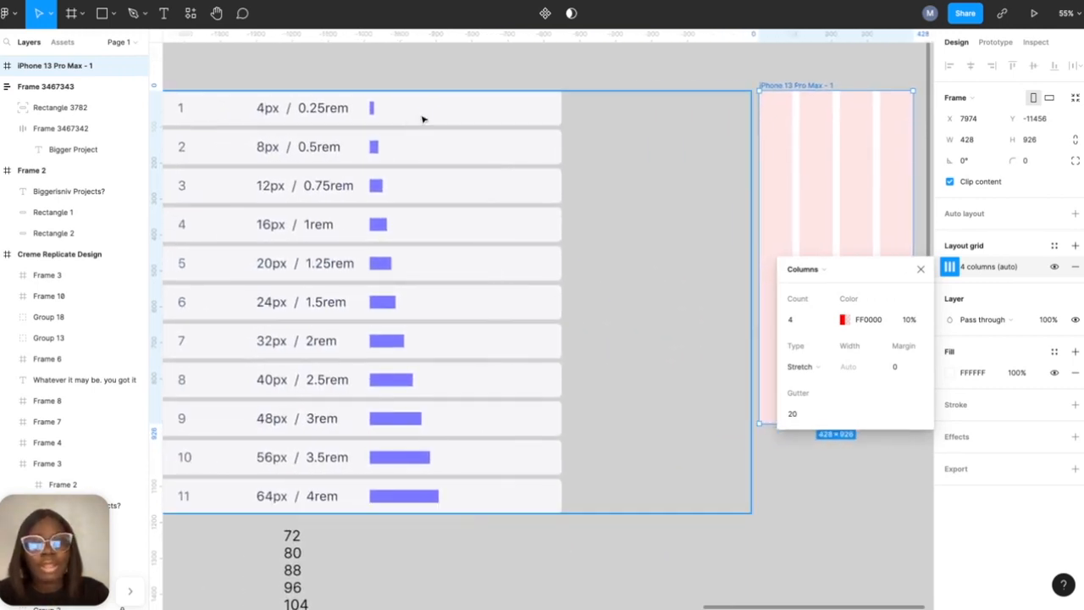
left_click(894, 369)
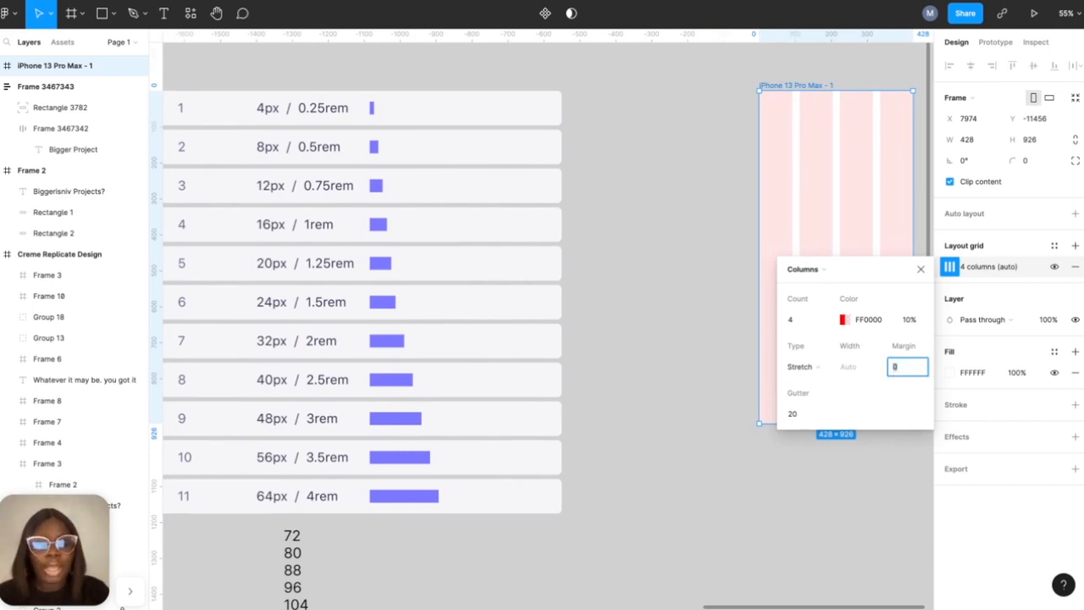
type("20")
left_click(792, 414)
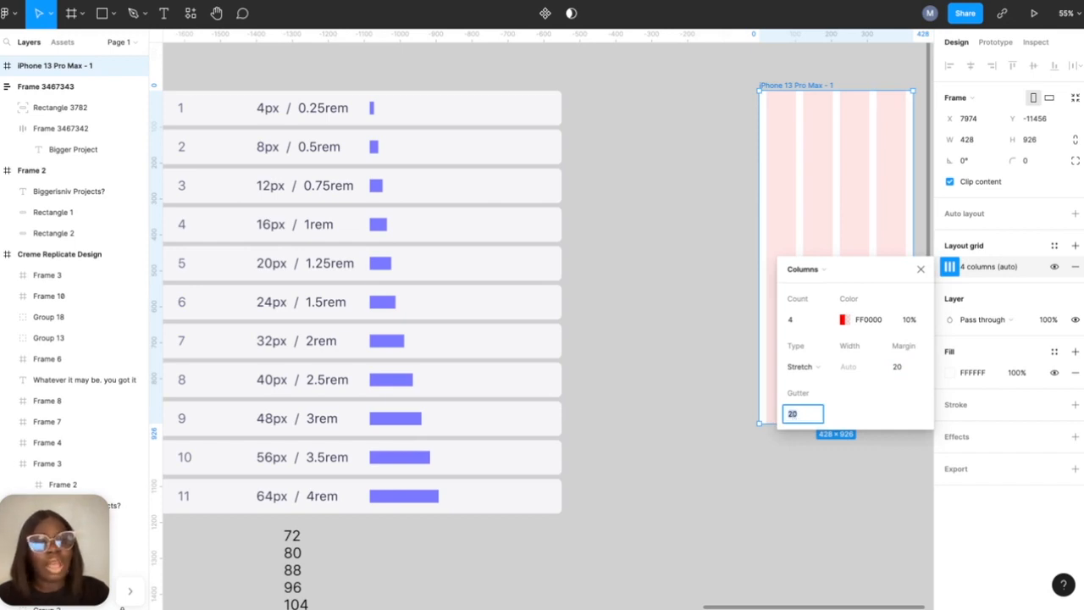
type("24")
key("Return")
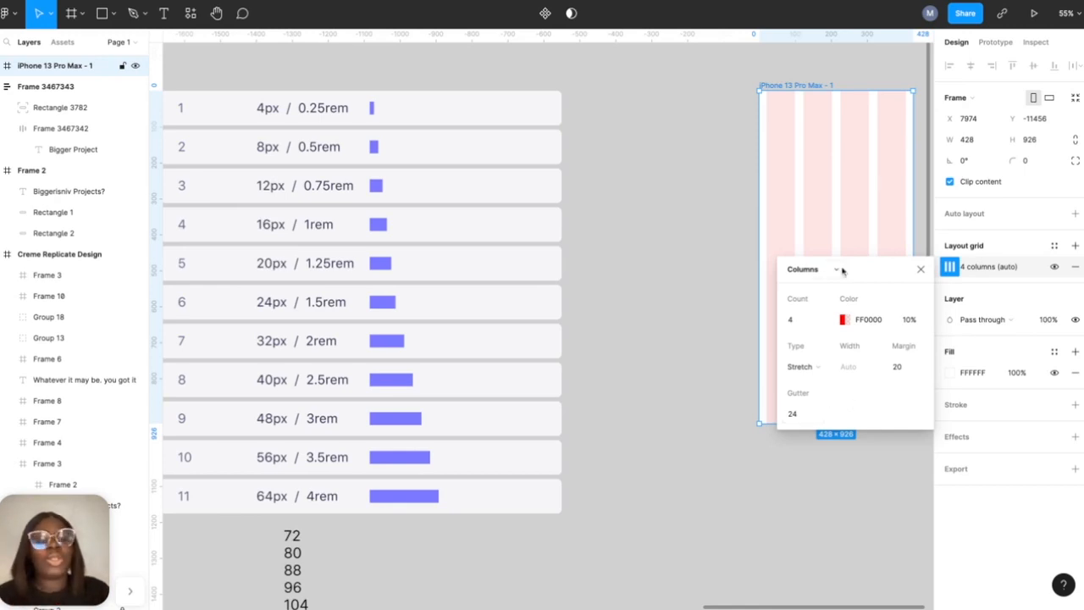
- Try a gutter of 16 on the column grid
left_click(801, 415)
type("16")
key("Return")
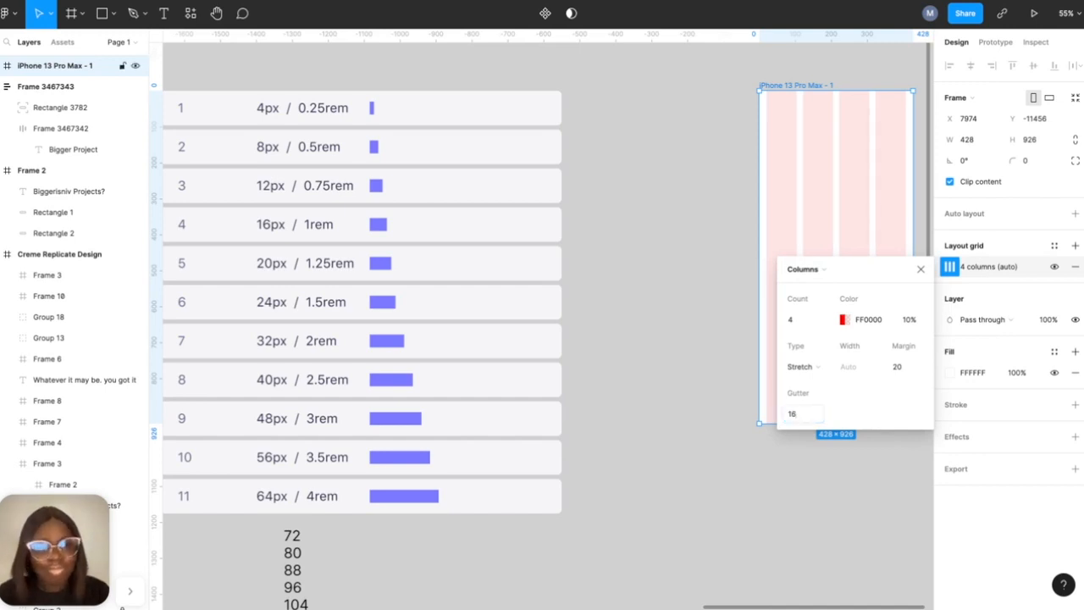
- Set both the gutter and the margin of the column grid to 24
left_click(796, 413)
type("24")
key("Return")
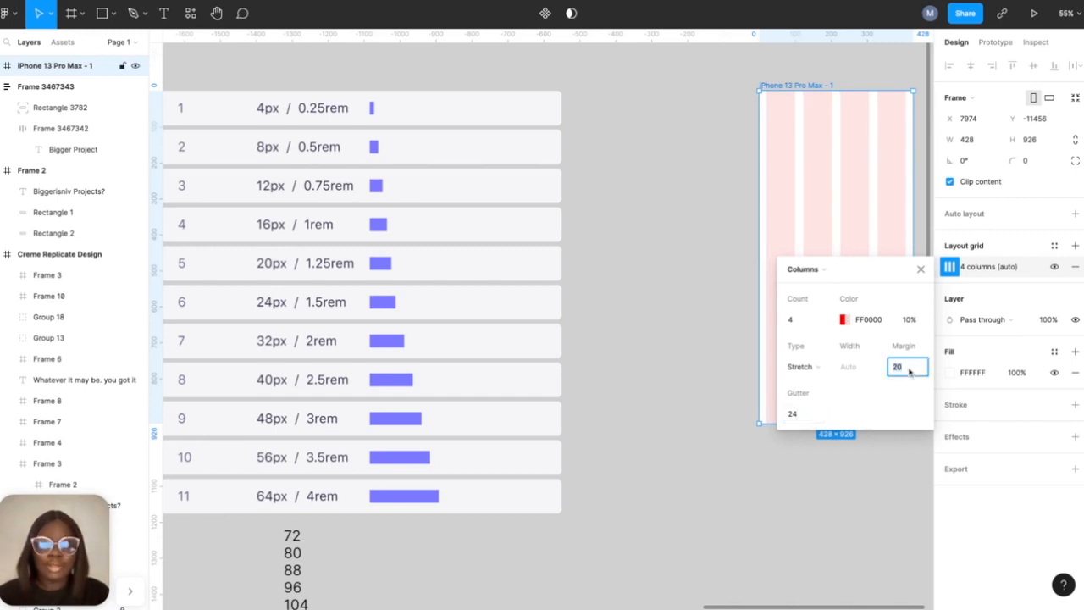
key("Return")
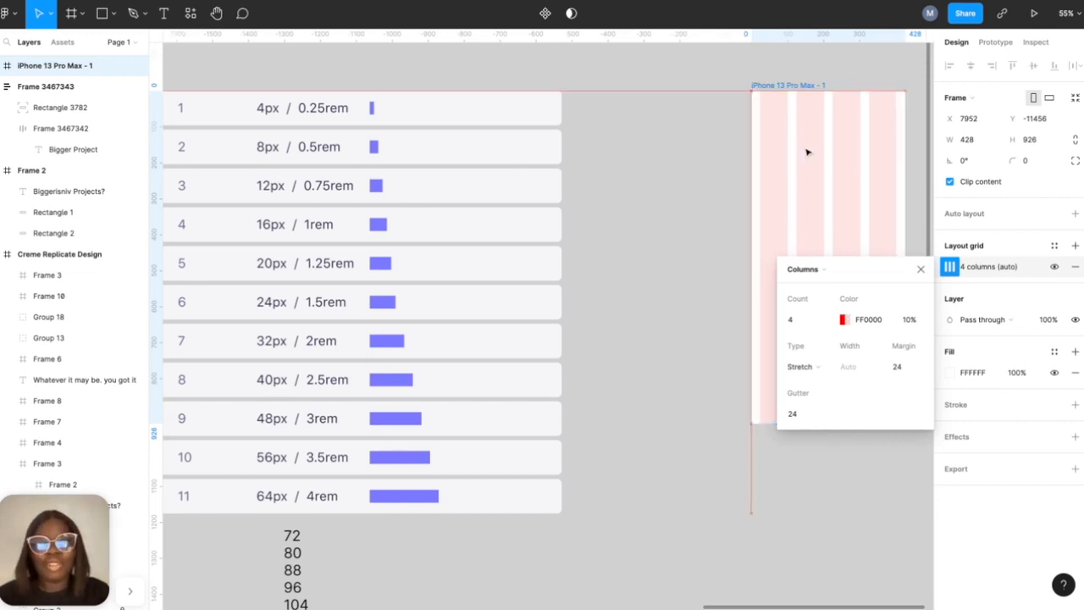
- Move the iPhone 13 Pro Max frame closer to the spacing scale table, to X 7694, and close the column grid settings
left_click_drag(807, 151, 706, 149)
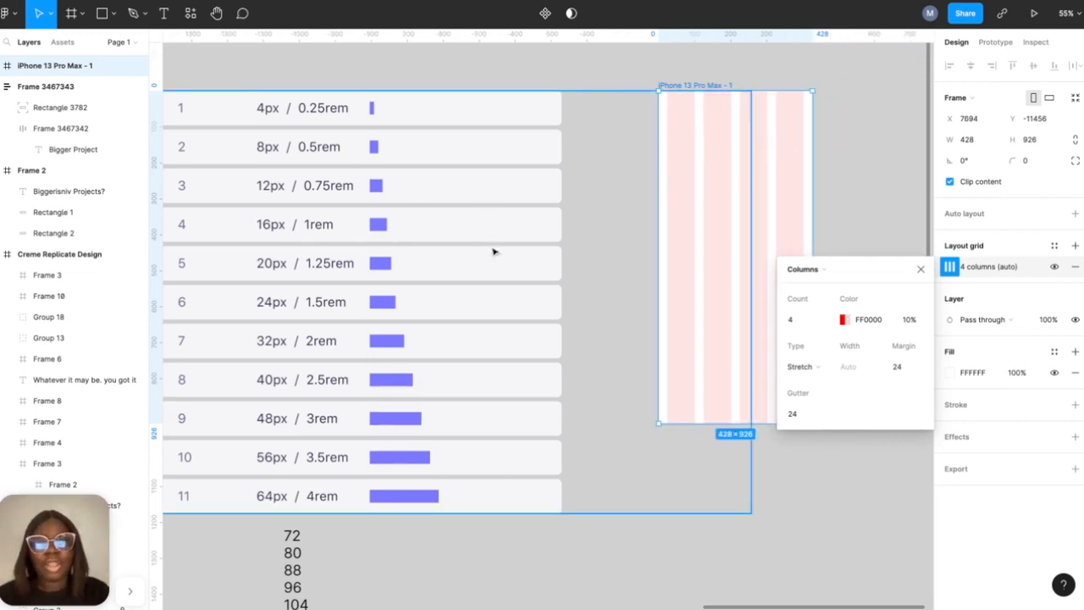
scroll(494, 241, "down", 3)
scroll(495, 249, "down", 3)
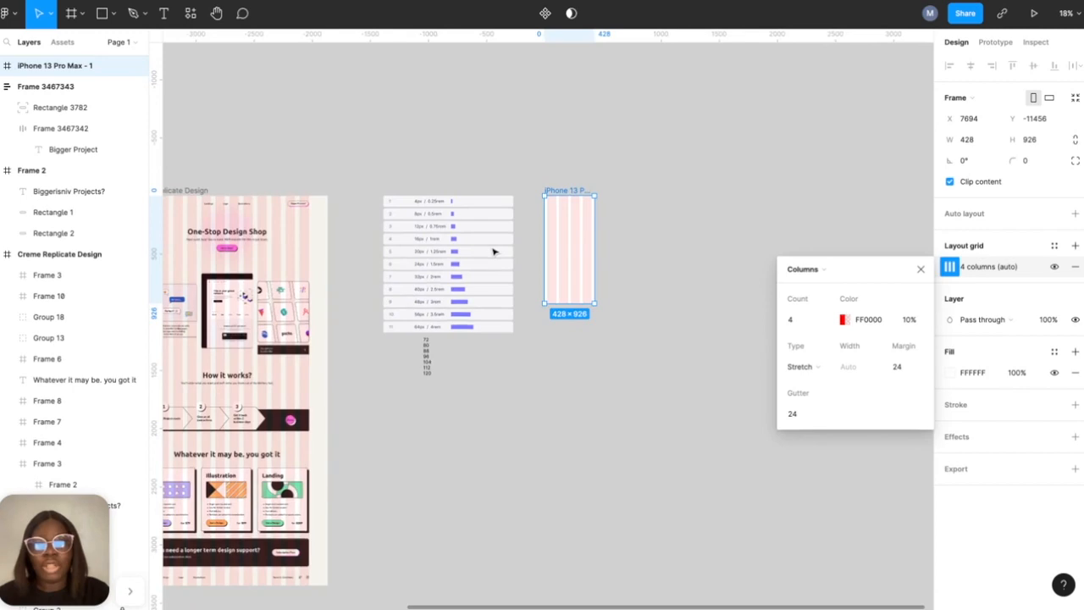
scroll(474, 252, "left", 5)
scroll(447, 252, "up", 4)
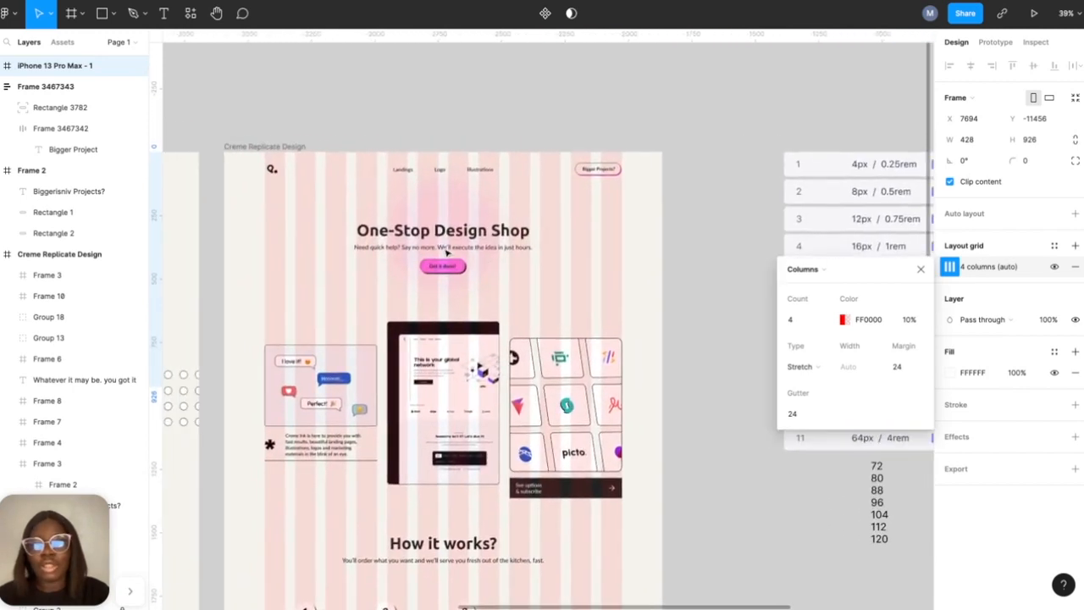
scroll(410, 184, "up", 4)
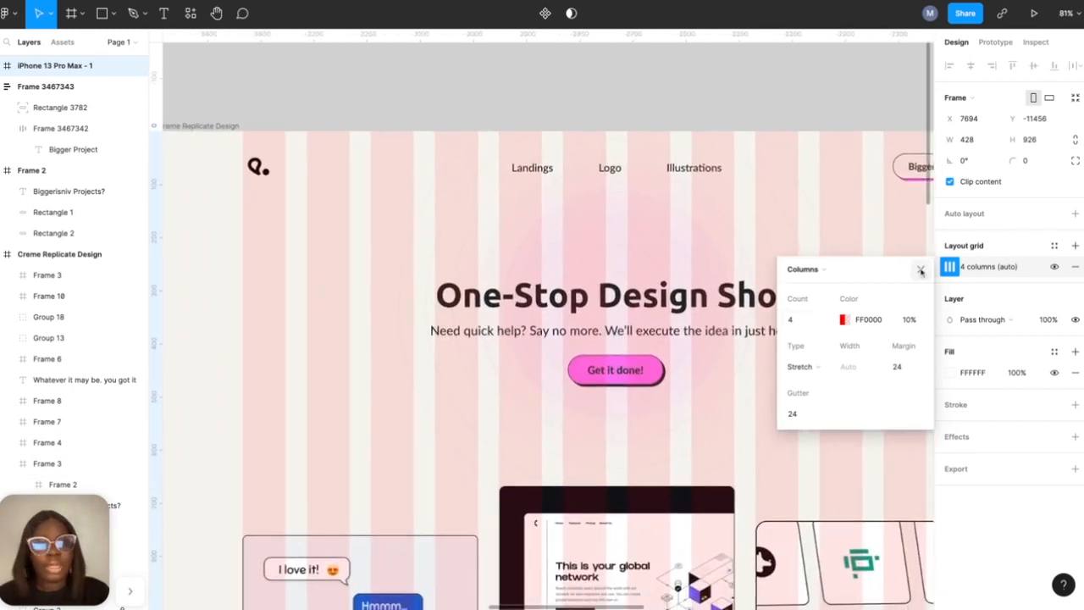
left_click(920, 270)
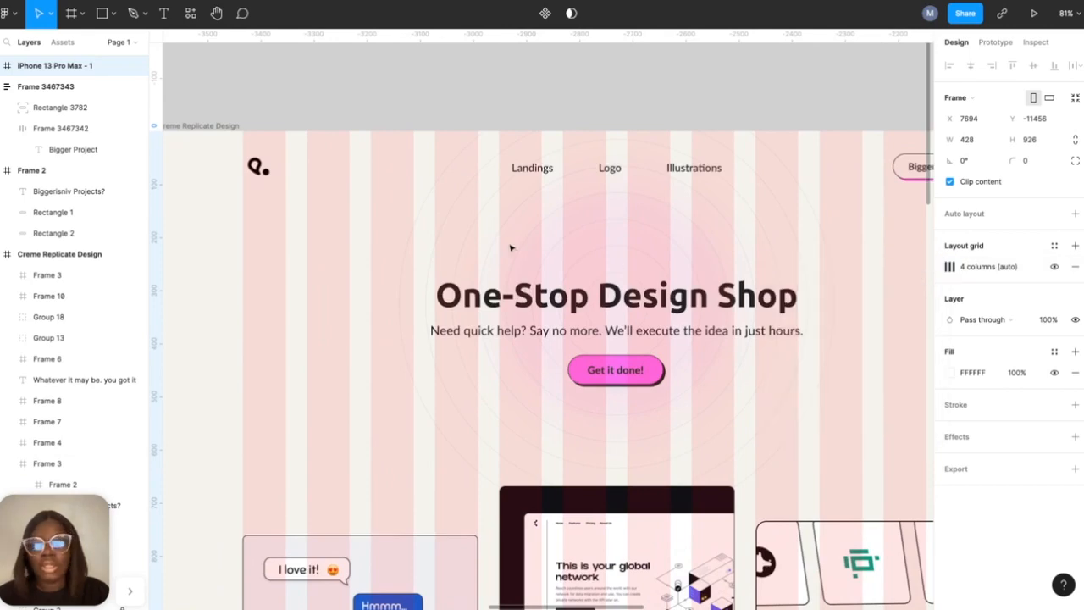
- Place a copy of the landing page's navigation bar above the iPhone 13 Pro Max frame, at X 7485 and Y -11661
left_click(346, 167)
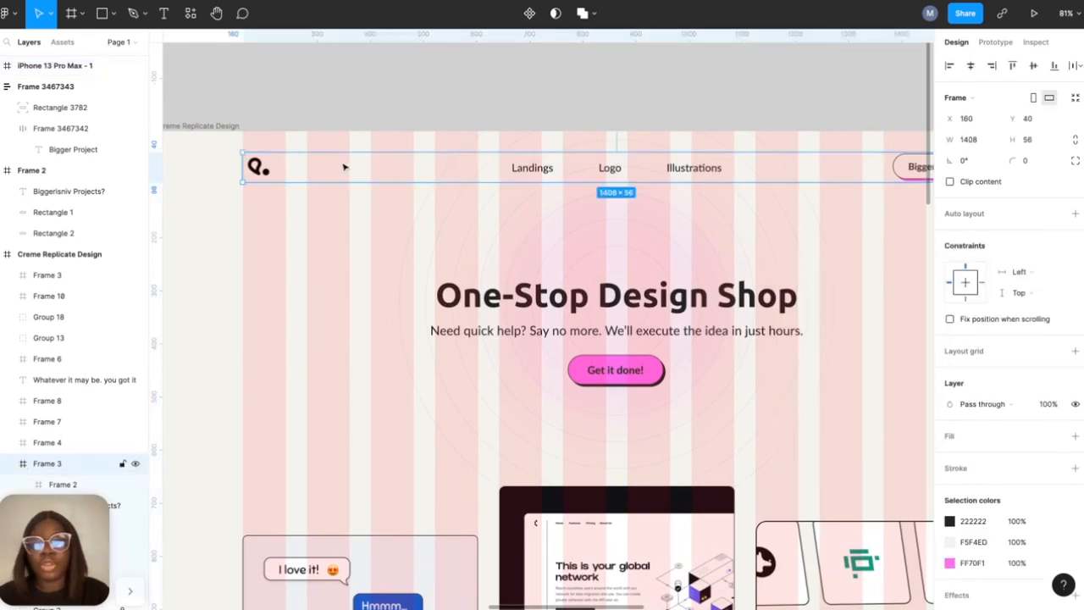
scroll(344, 167, "down", 2)
scroll(331, 149, "down", 1)
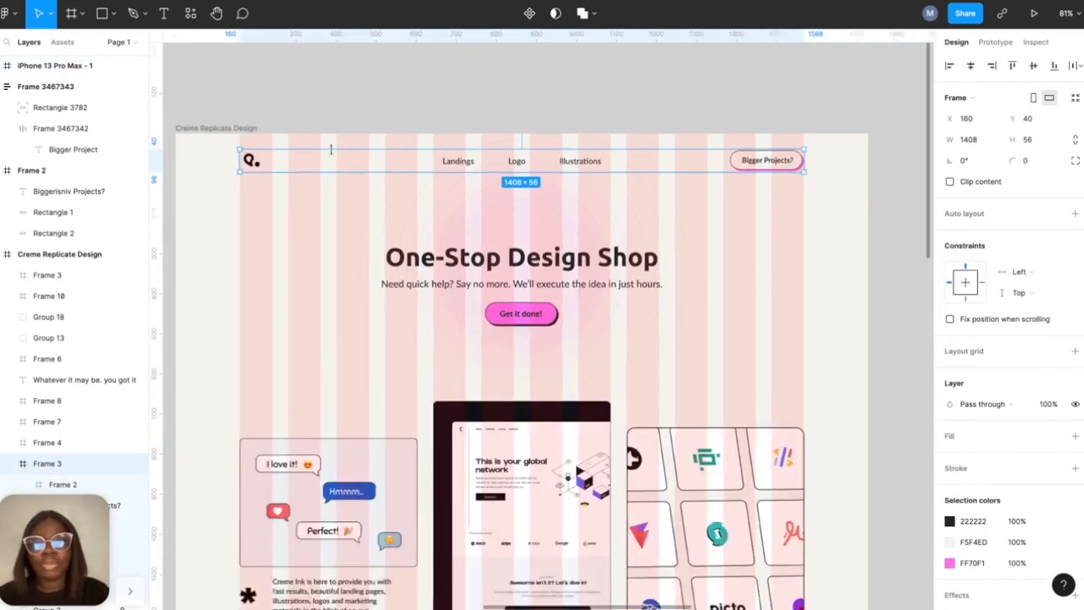
scroll(330, 149, "down", 3)
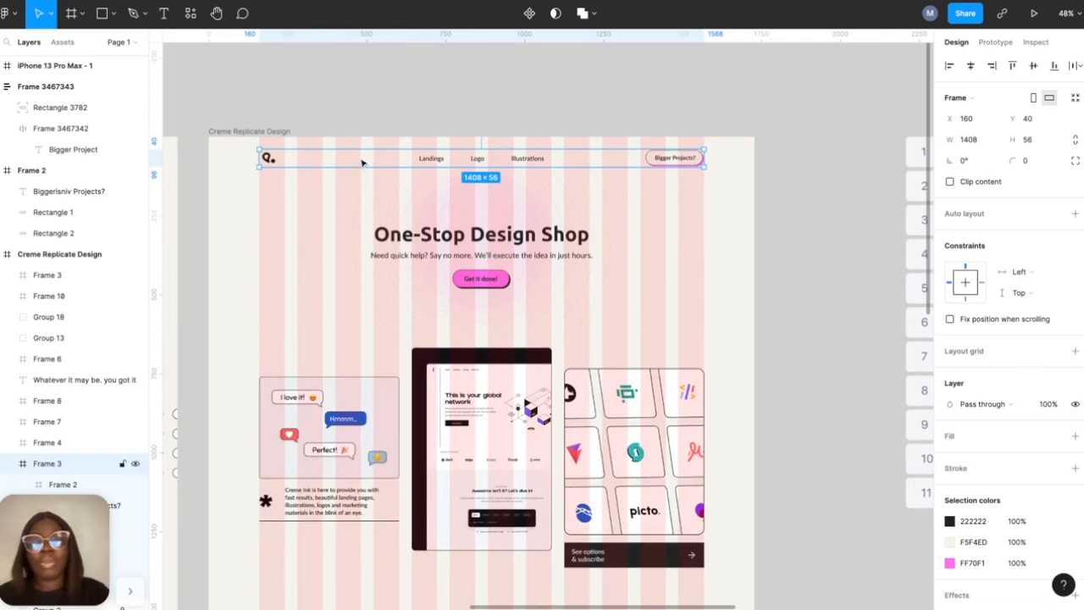
scroll(361, 161, "right", 2)
scroll(362, 162, "down", 4)
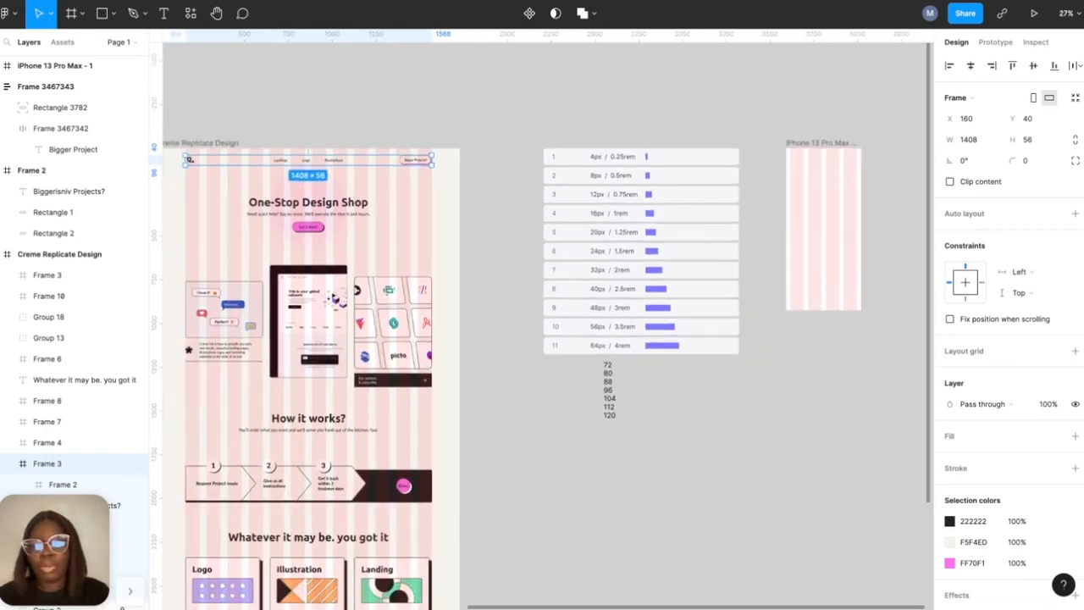
left_click_drag(189, 158, 700, 100)
scroll(719, 118, "right", 3)
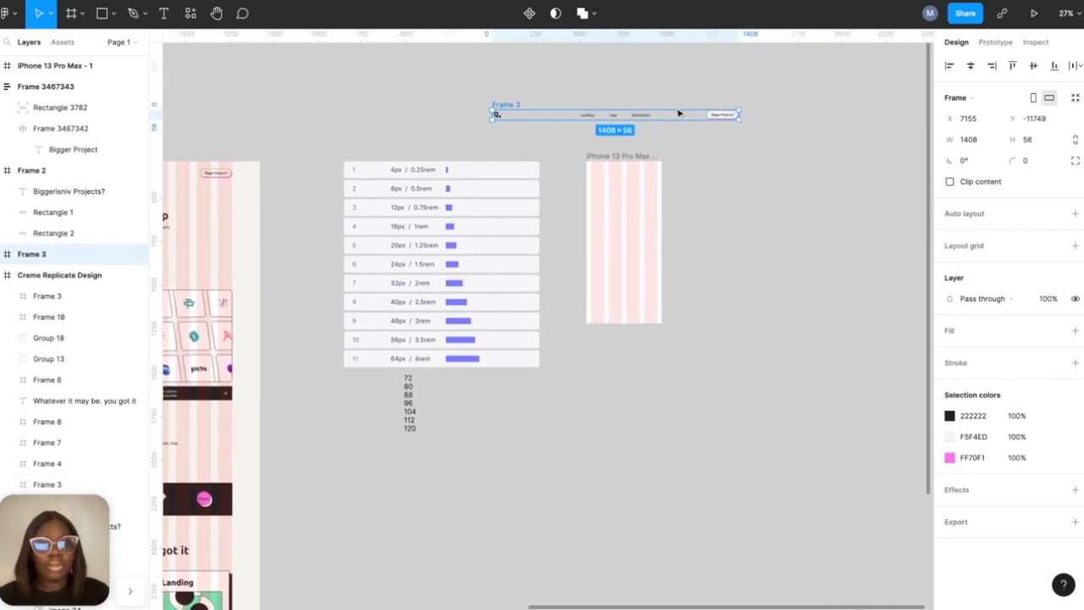
scroll(686, 133, "up", 4)
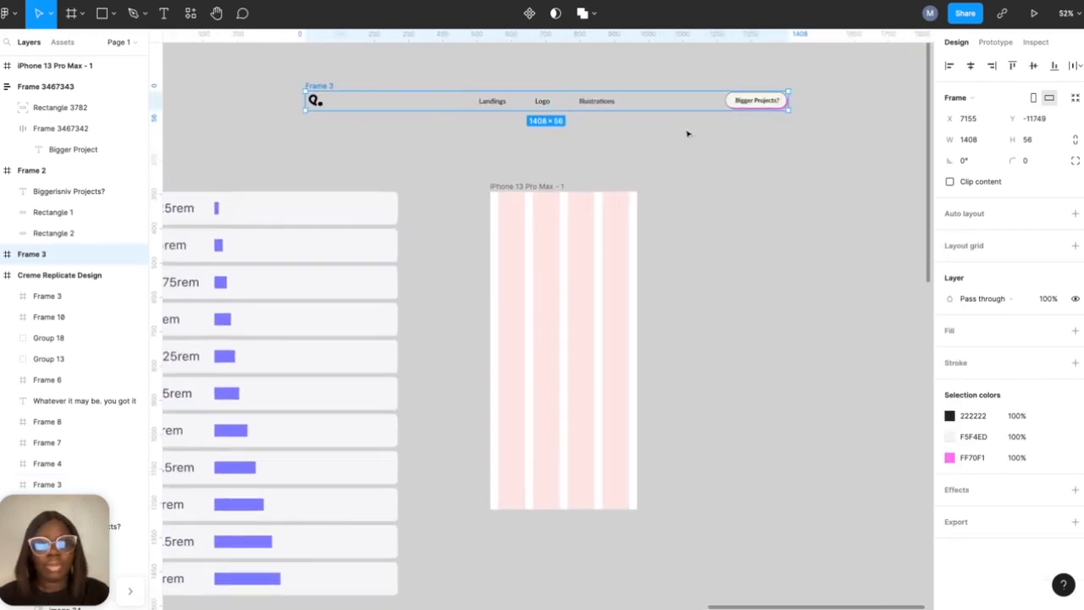
scroll(687, 134, "right", 1)
mouse_move(583, 121)
left_mouse_down()
mouse_move(646, 159)
mouse_move(697, 151)
left_mouse_up()
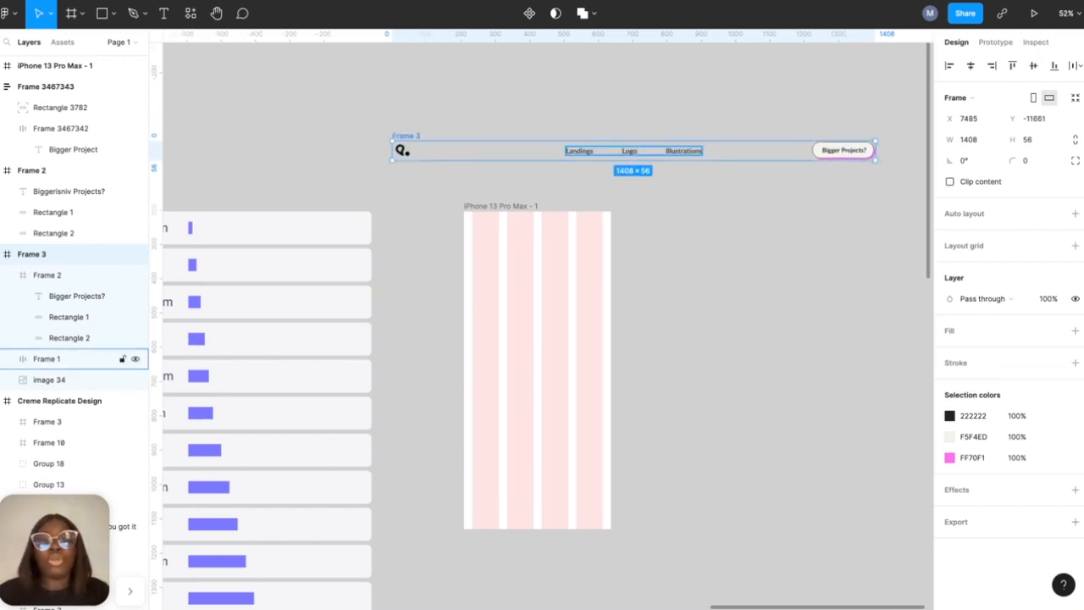
- Move the Landings, Logo and Illustrations link group from the copied bar into the iPhone frame's upper area and narrow it to 303
left_click(680, 155)
left_click_drag(680, 155, 616, 212)
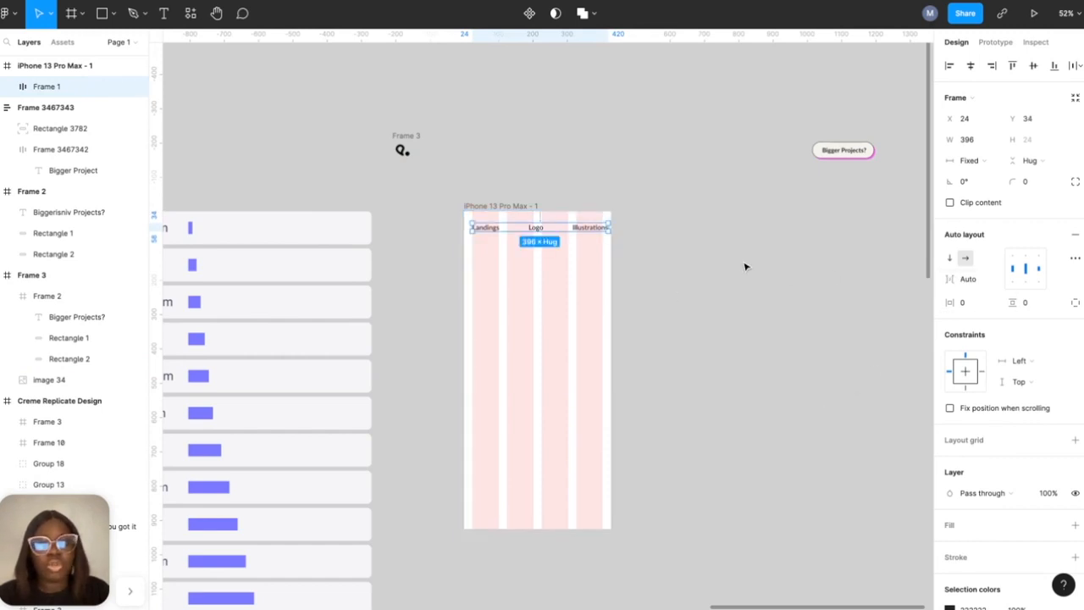
left_click_drag(610, 227, 559, 233)
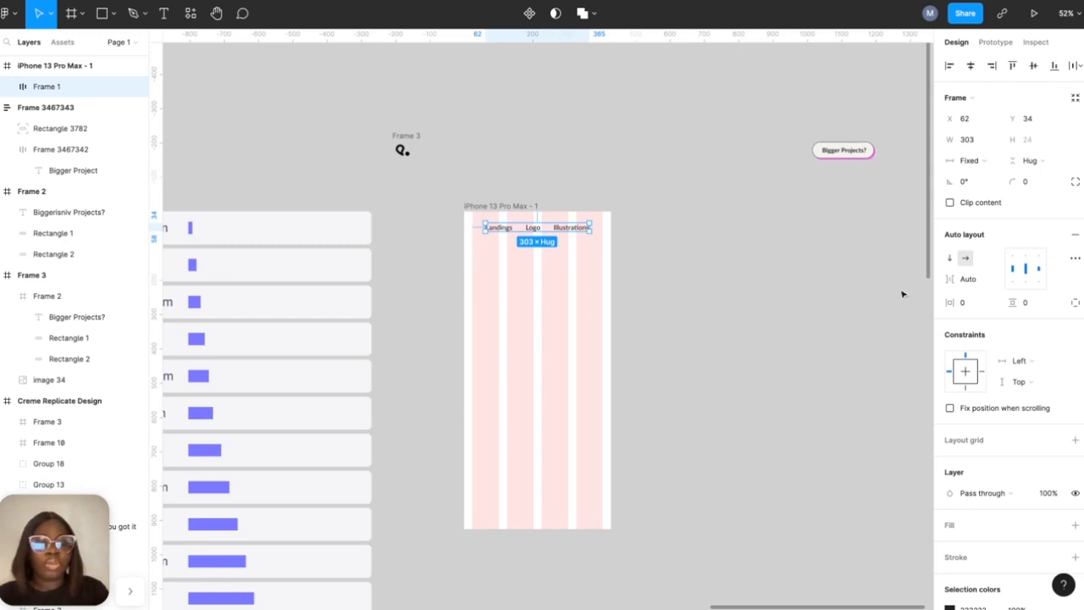
- Stack the links vertically and move their group out of the iPhone frame onto the empty canvas on its right
left_click(950, 258)
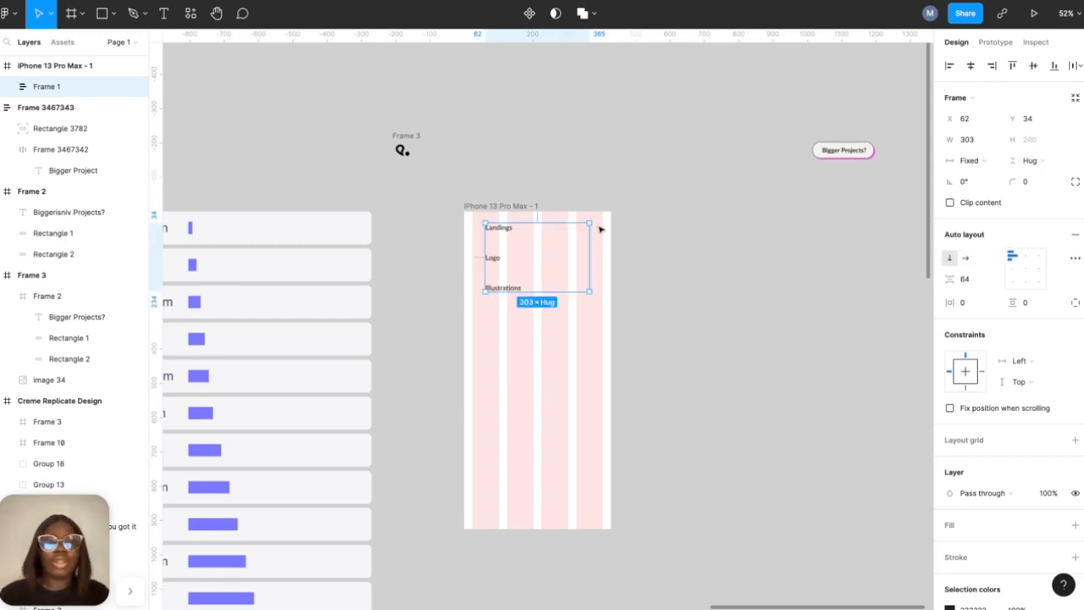
left_click(495, 258)
left_click_drag(497, 235, 703, 236)
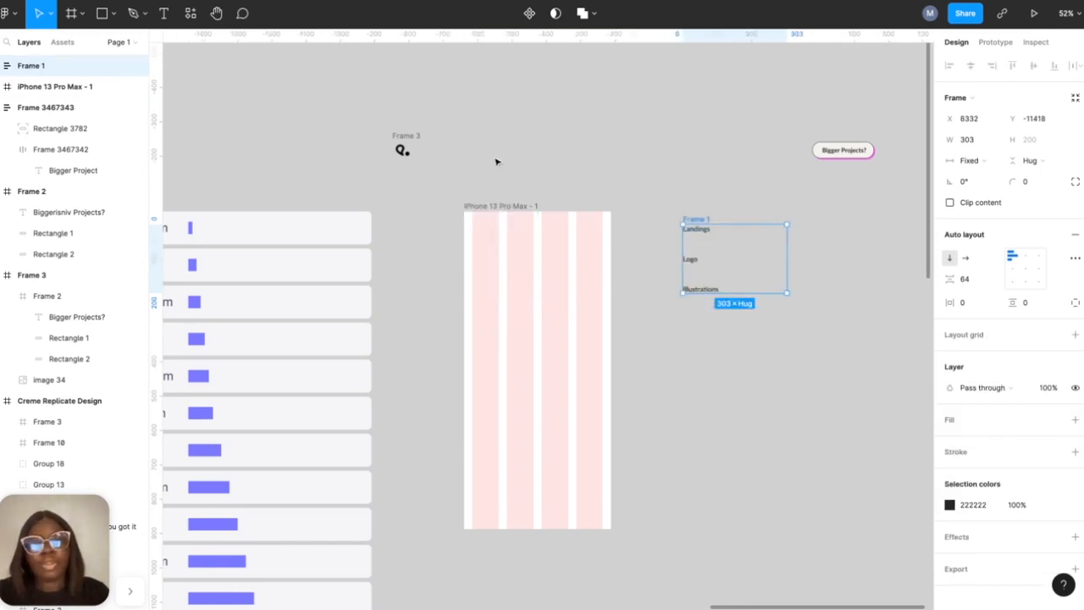
- Move the copied navigation bar nearer the iPhone frame, to X 7628 and Y -11602, and check the logo's dimensions
left_click(405, 150)
left_click_drag(404, 150, 453, 165)
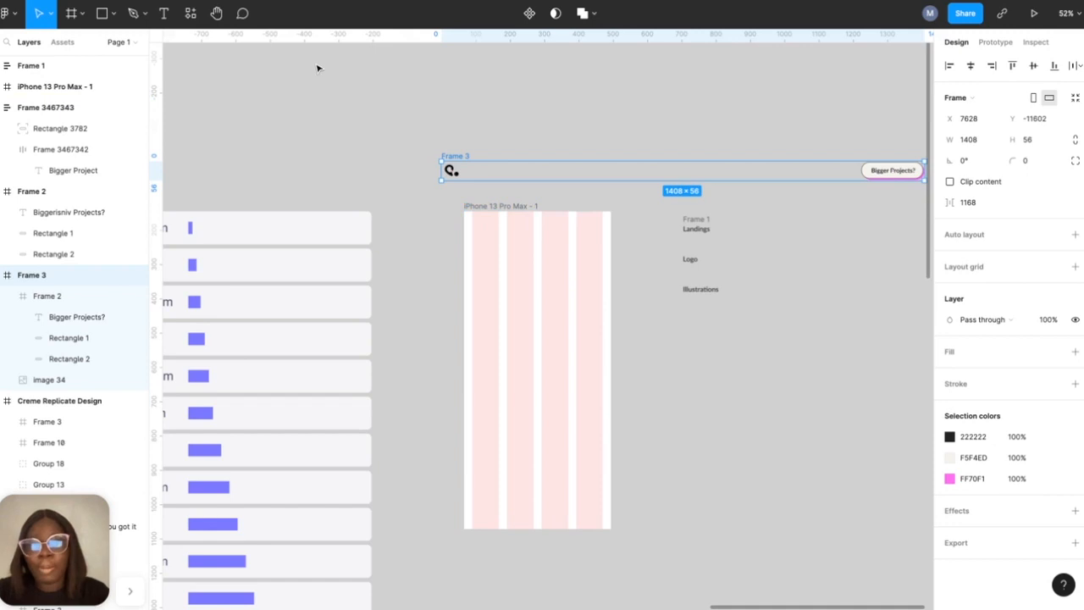
left_click(451, 170)
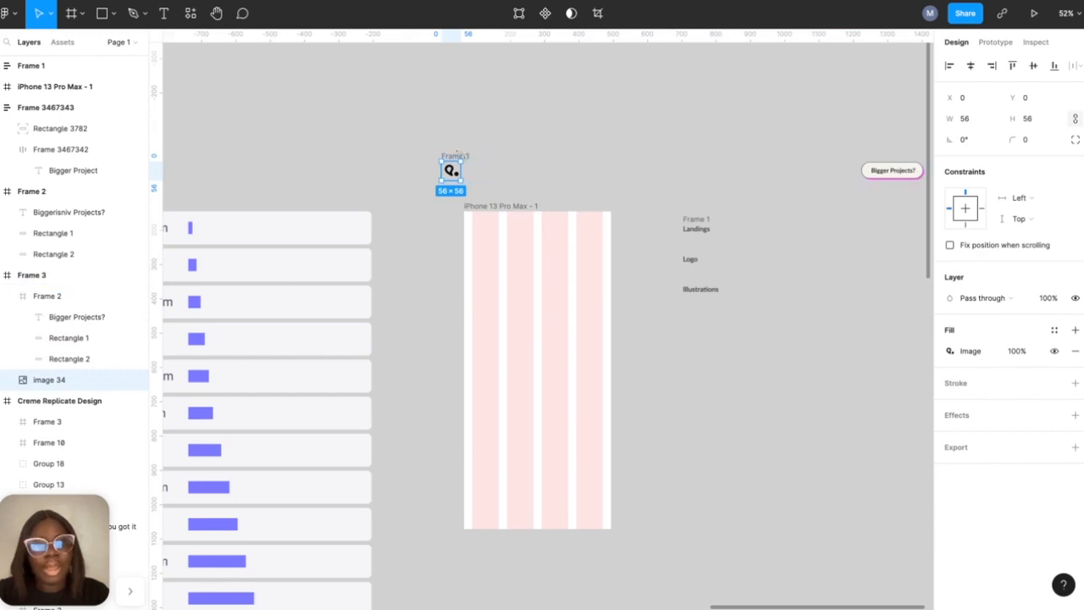
left_click(477, 165)
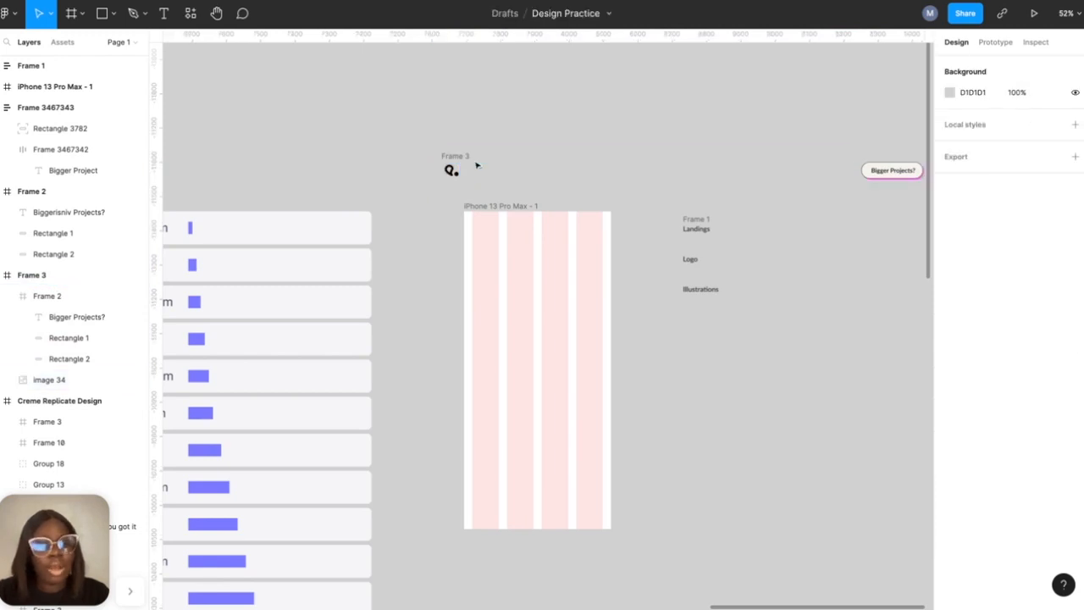
left_click(459, 159)
left_click(319, 164)
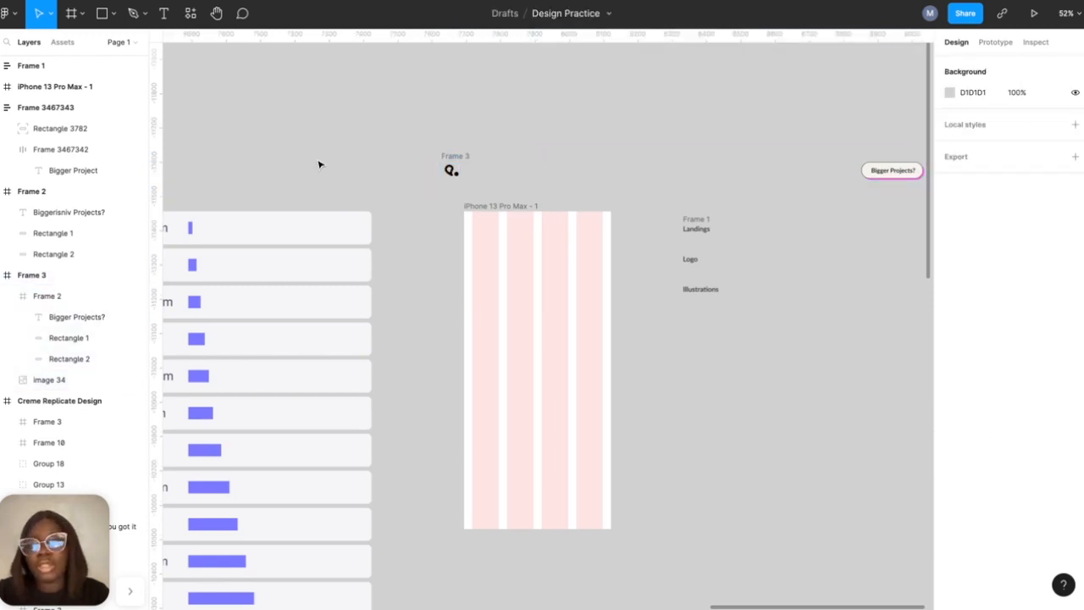
- Draw a 428-wide frame across the iPhone frame at Y 50 and set its height to 56
key("f")
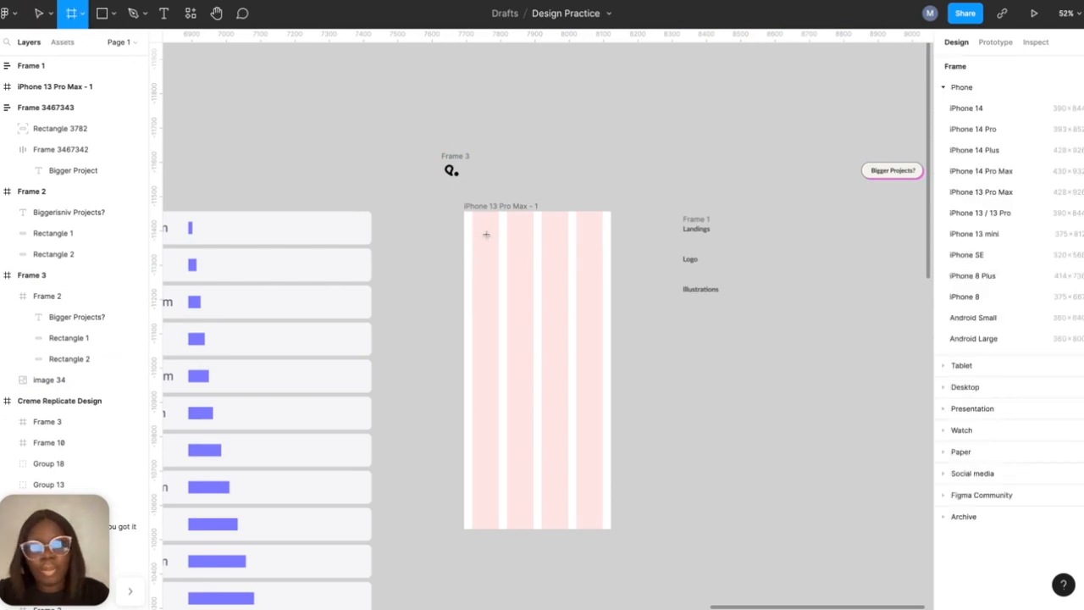
left_click_drag(468, 229, 612, 238)
left_click(1028, 147)
double_click(1029, 147)
type("56")
key("Return")
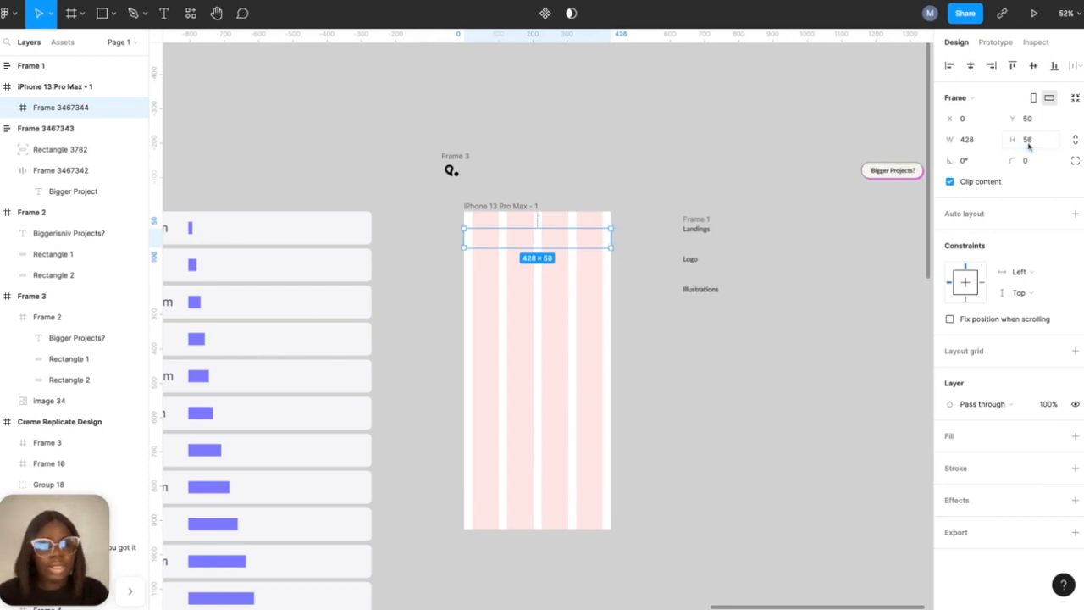
left_click(534, 217)
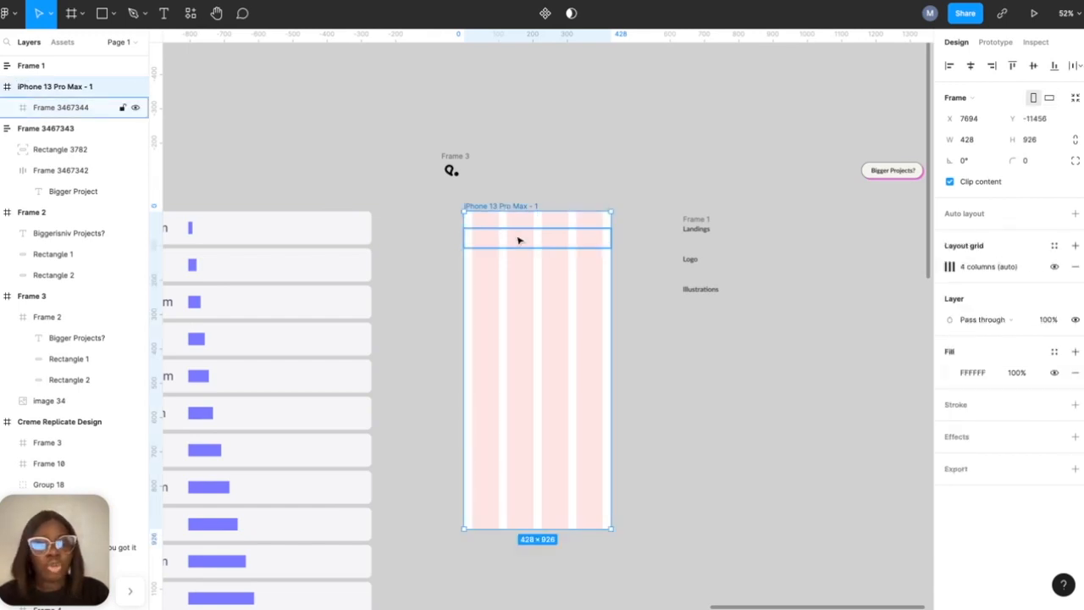
left_click(519, 240)
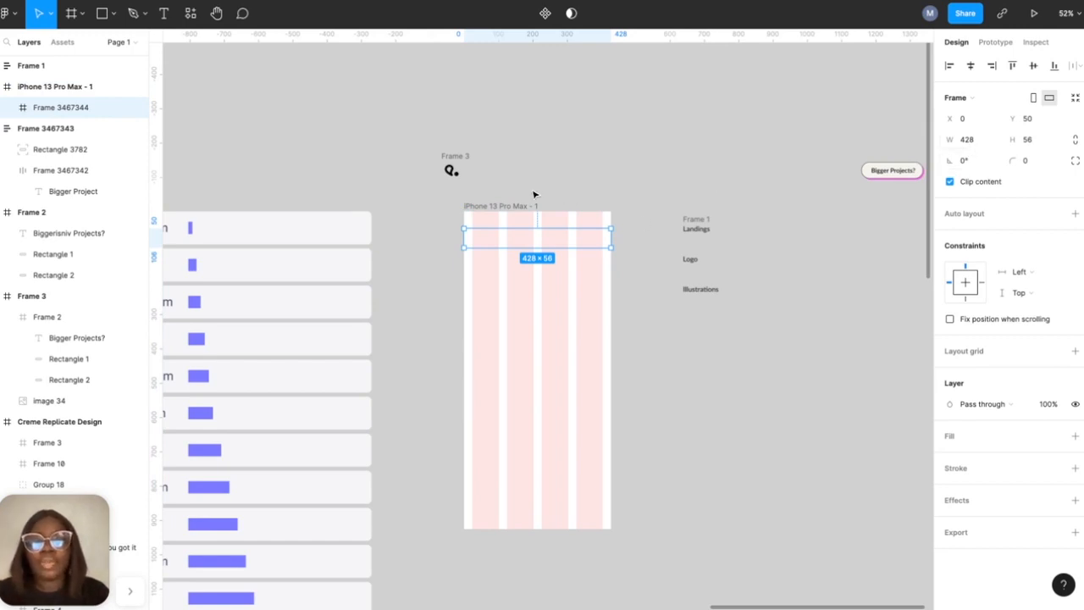
- Move the logo image from the copied navigation bar into the new header frame, at X 33 and Y 0
left_click(454, 170)
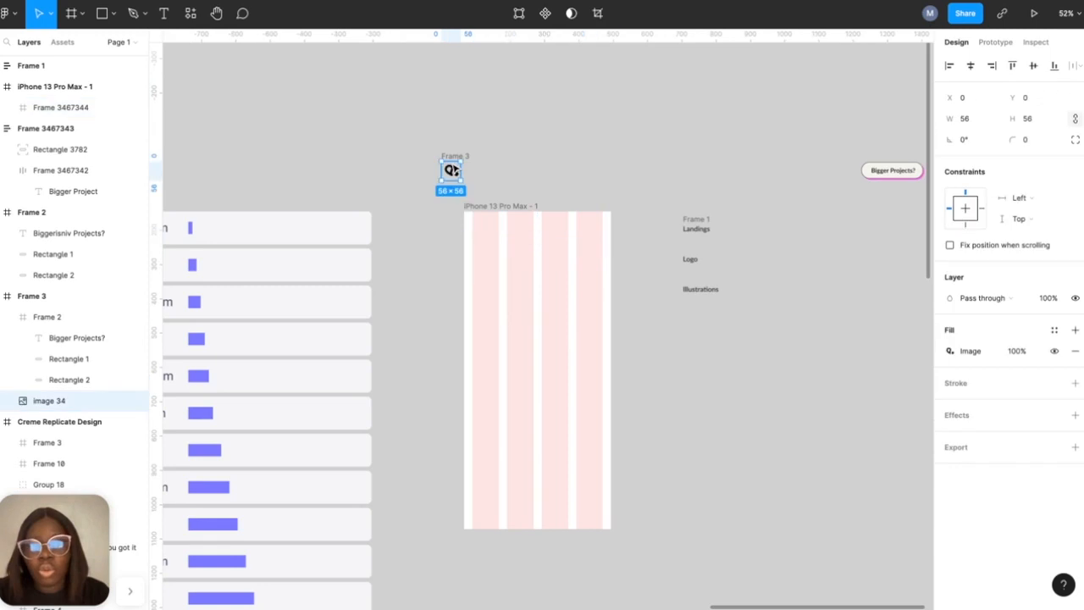
left_click_drag(452, 171, 485, 238)
scroll(481, 233, "up", 3)
scroll(486, 240, "up", 8)
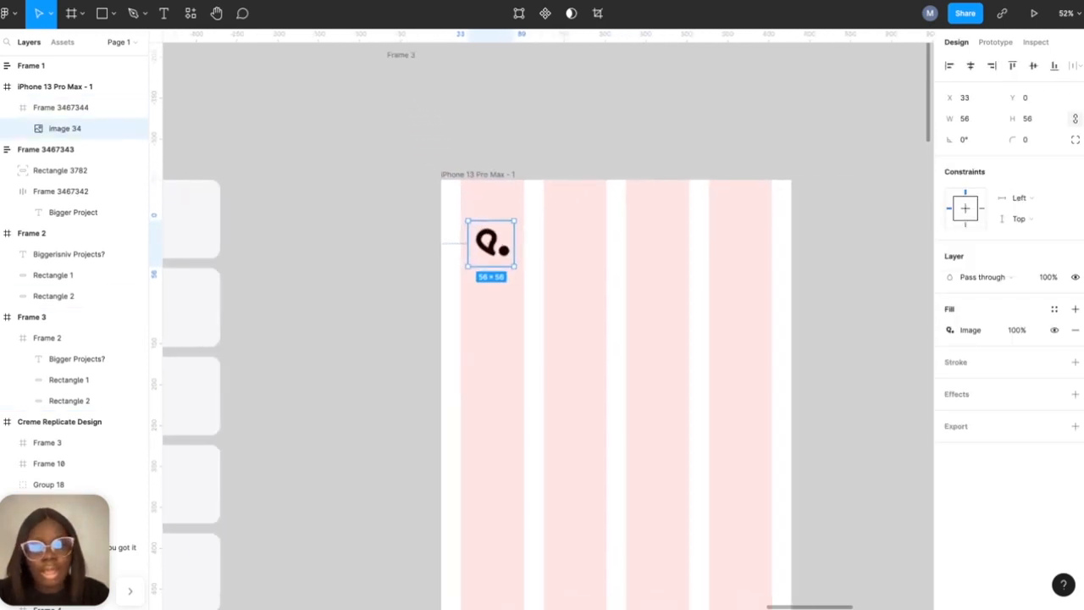
scroll(472, 240, "down", 1)
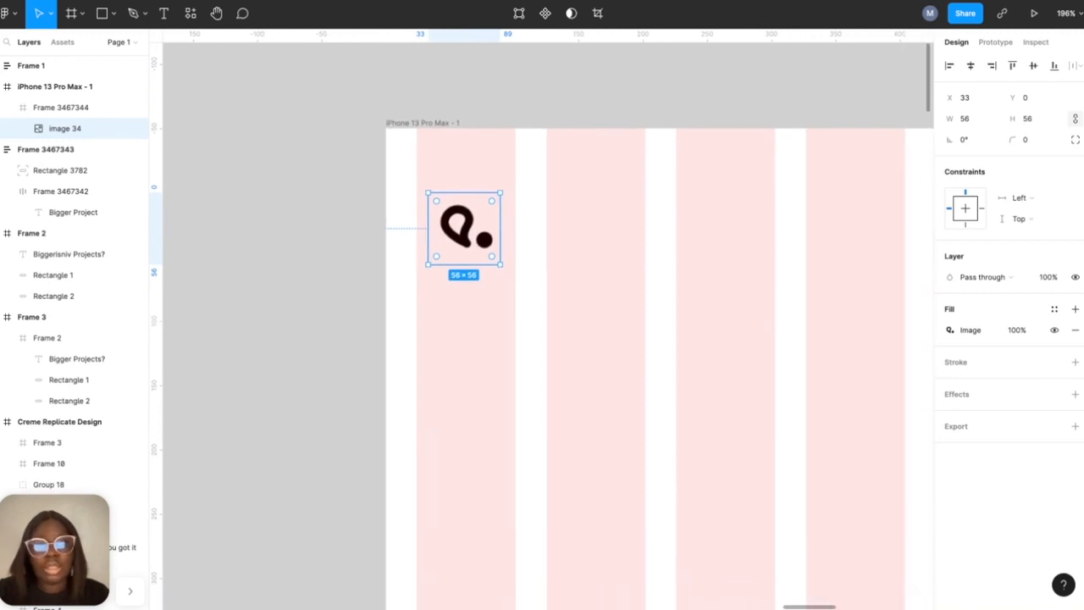
- Resize the logo image to 40 × 40 and centre it vertically in the header frame
left_click(1027, 119)
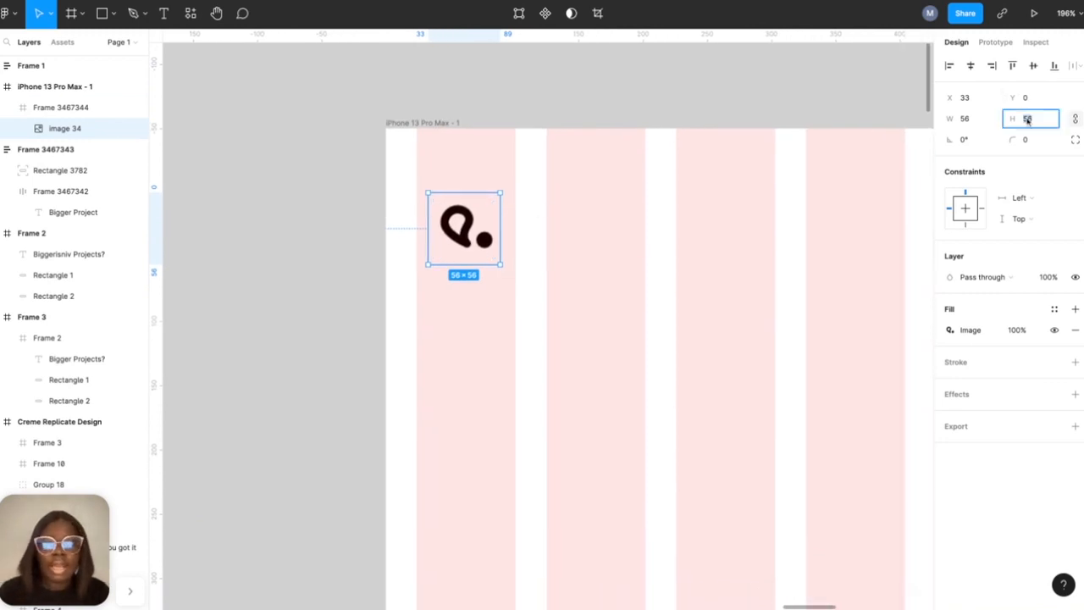
type("40")
key("Return")
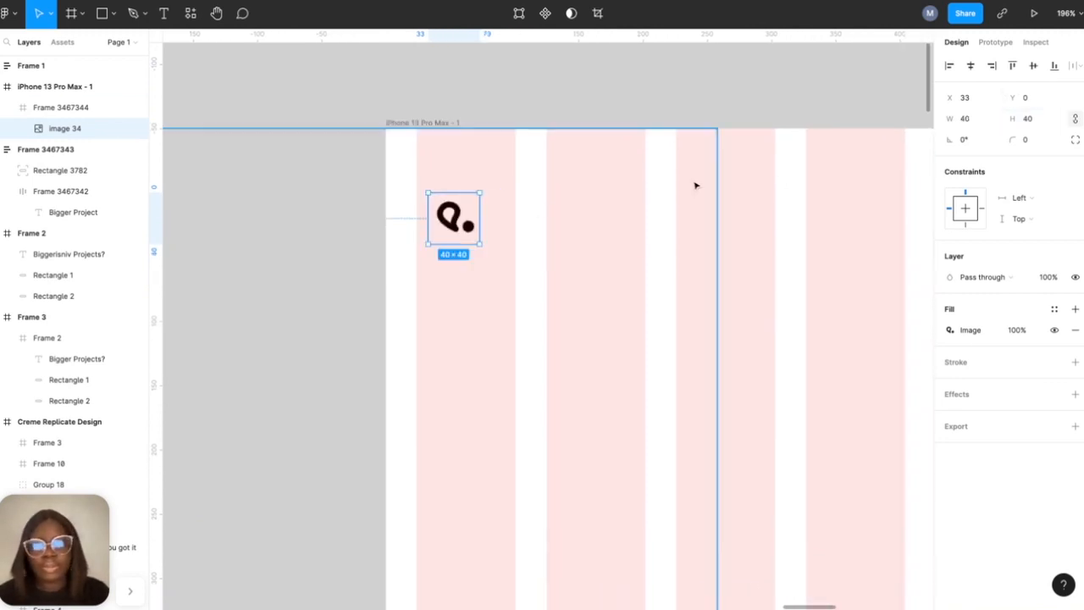
left_click(1034, 66)
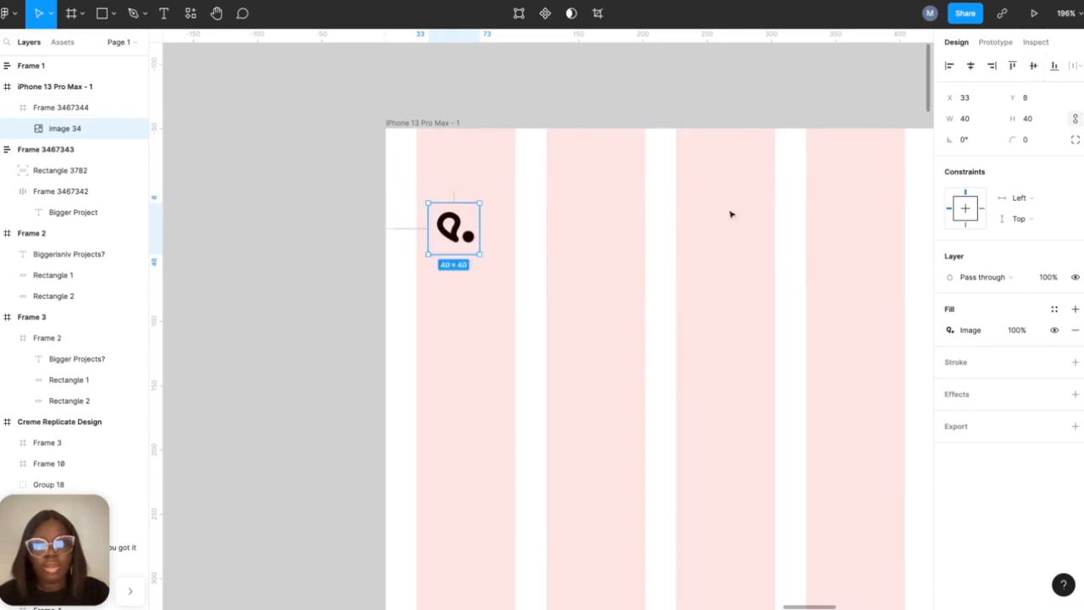
- Shift the logo horizontally to X 24 so it lines up with the edge of the first grid column
key("shift+Left")
key("shift+Left")
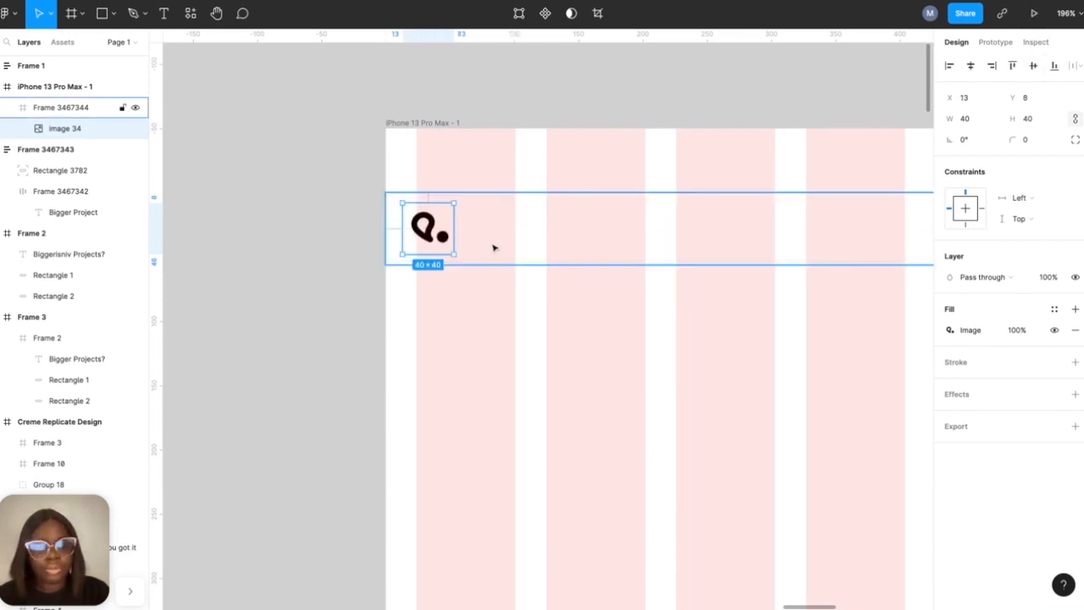
key("shift+Right")
scroll(466, 230, "up", 10)
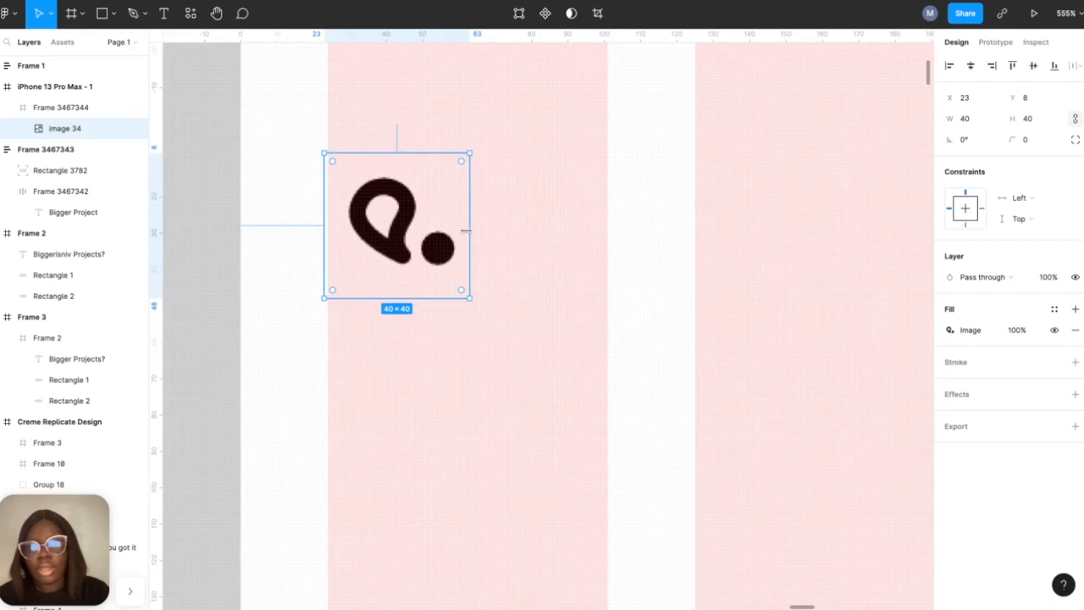
key("Right")
scroll(246, 187, "down", 15)
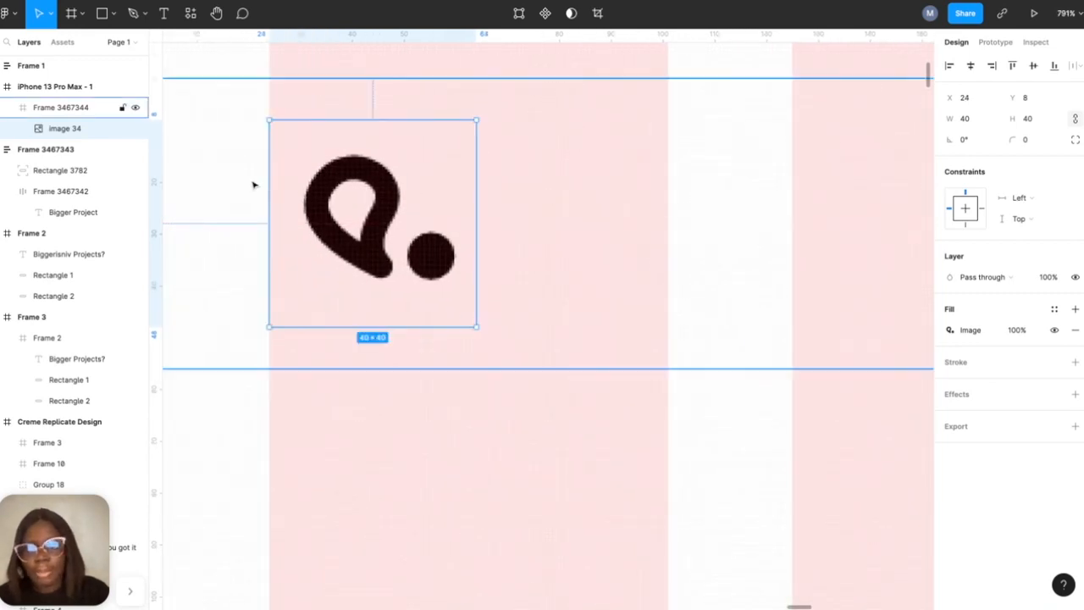
scroll(258, 195, "left", 3)
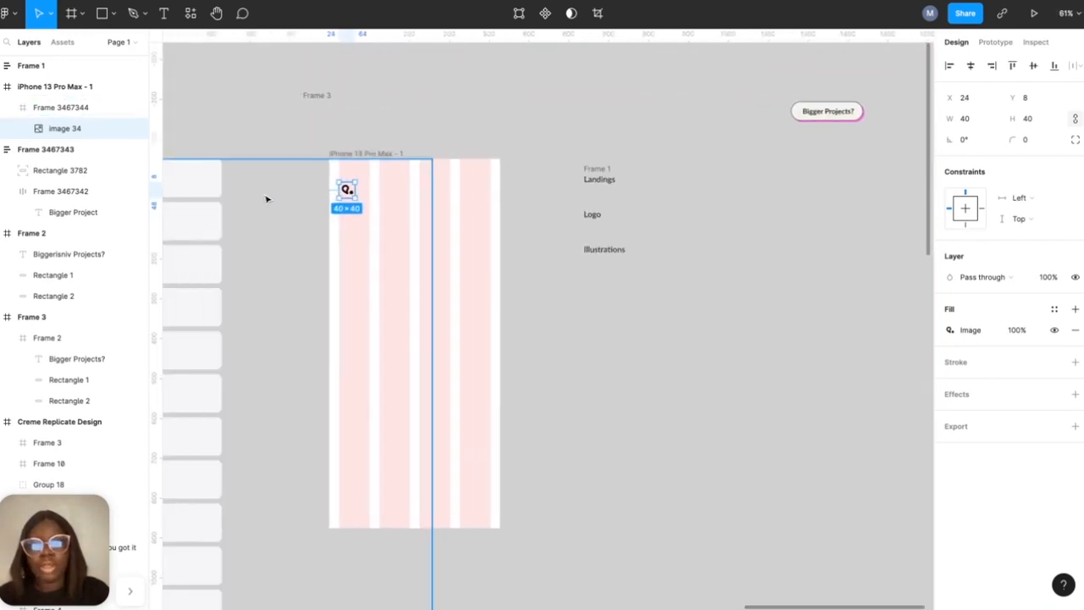
- Run the Feather Icons plugin with the header frame selected
left_click(440, 186)
scroll(445, 190, "up", 5)
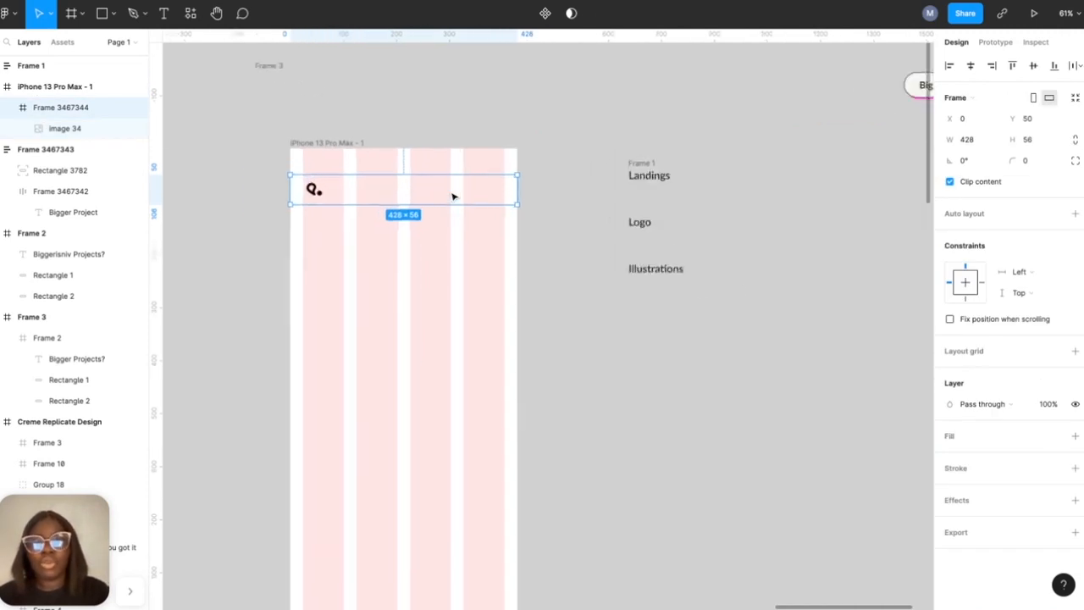
left_click(189, 14)
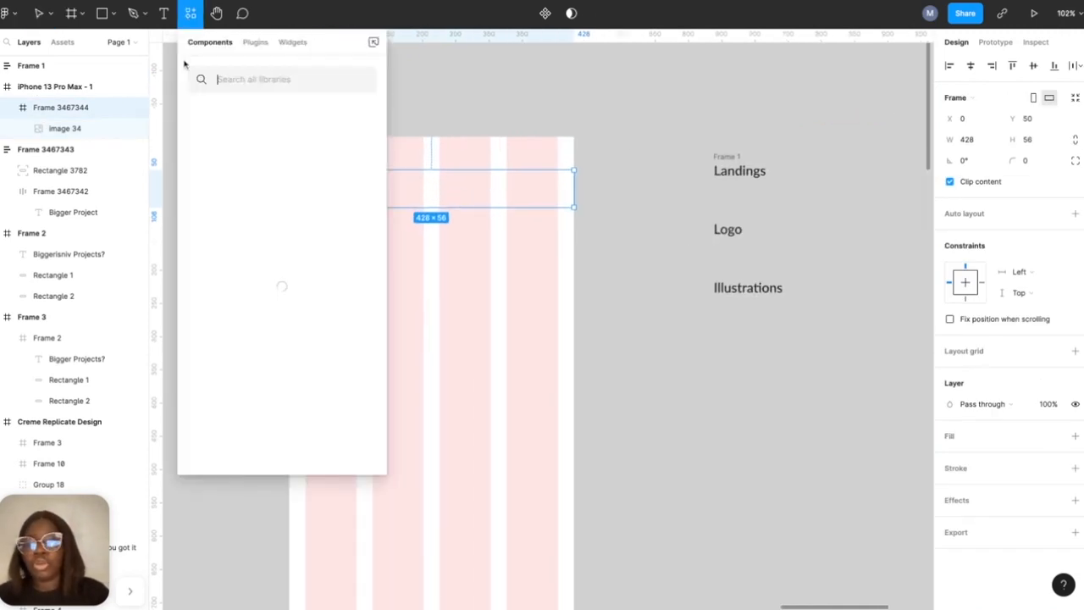
left_click(255, 43)
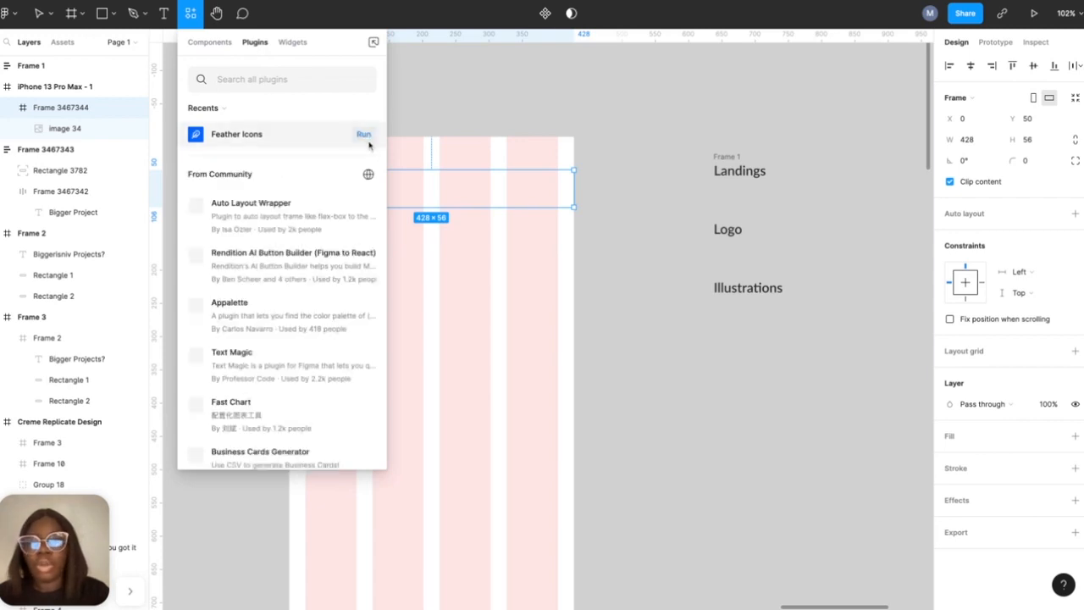
left_click(364, 136)
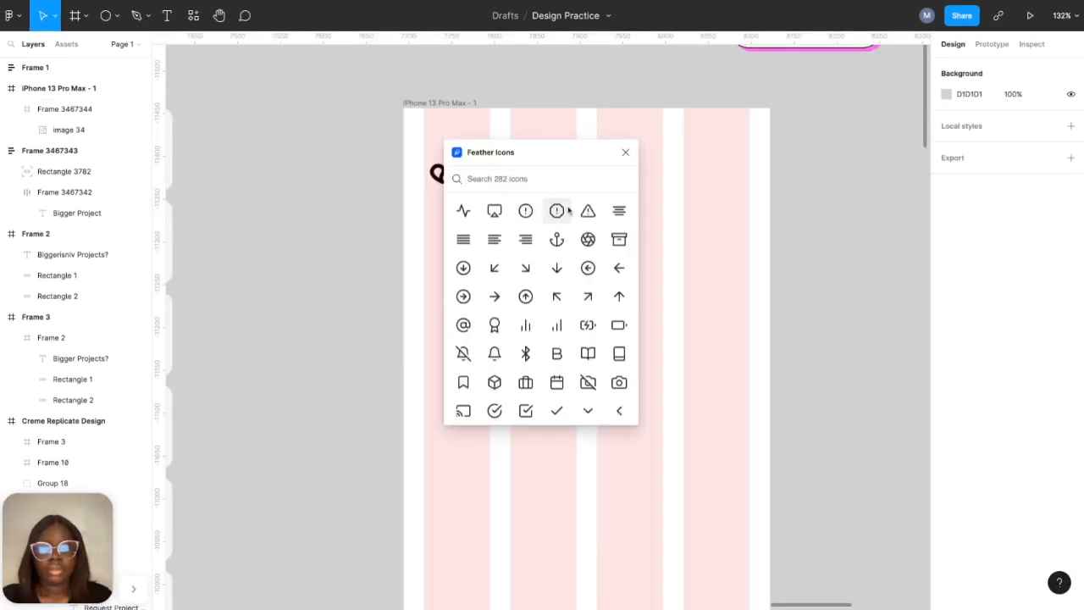
left_click(463, 239)
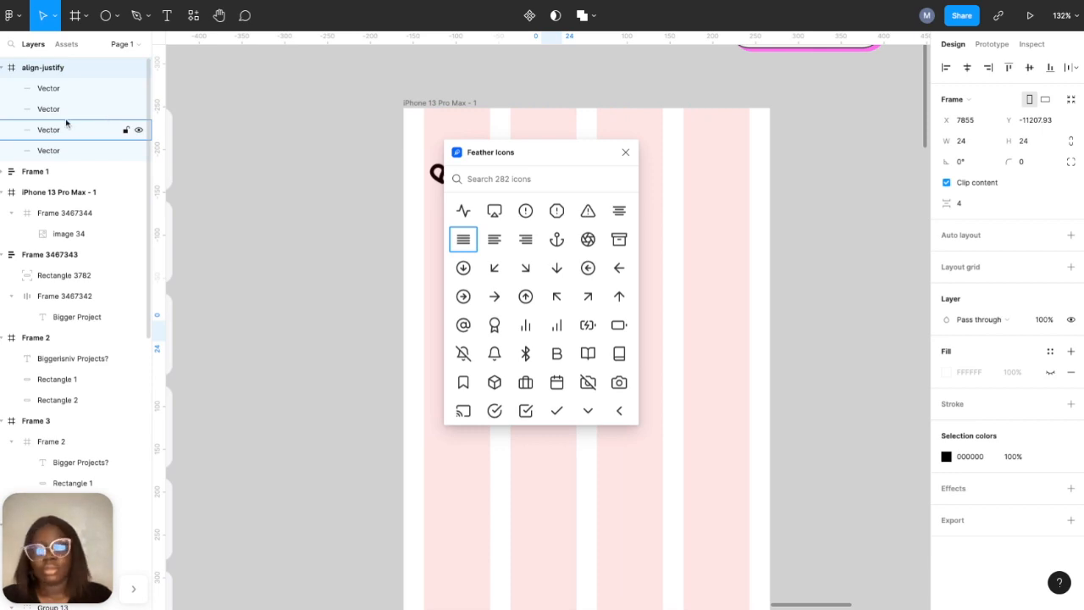
left_click_drag(526, 153, 412, 227)
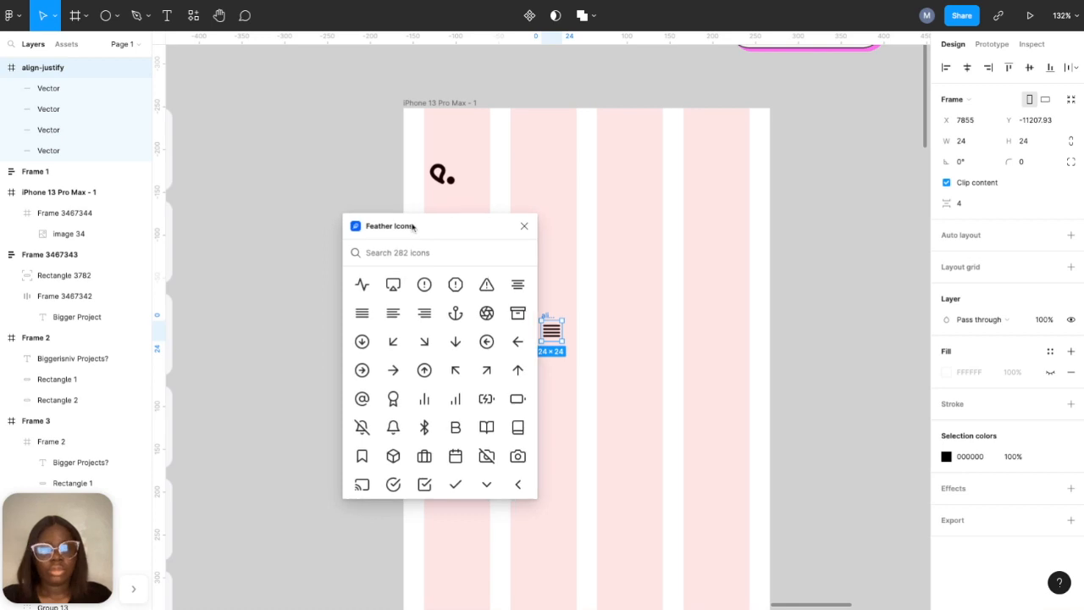
key("Delete")
left_click_drag(459, 190, 458, 193)
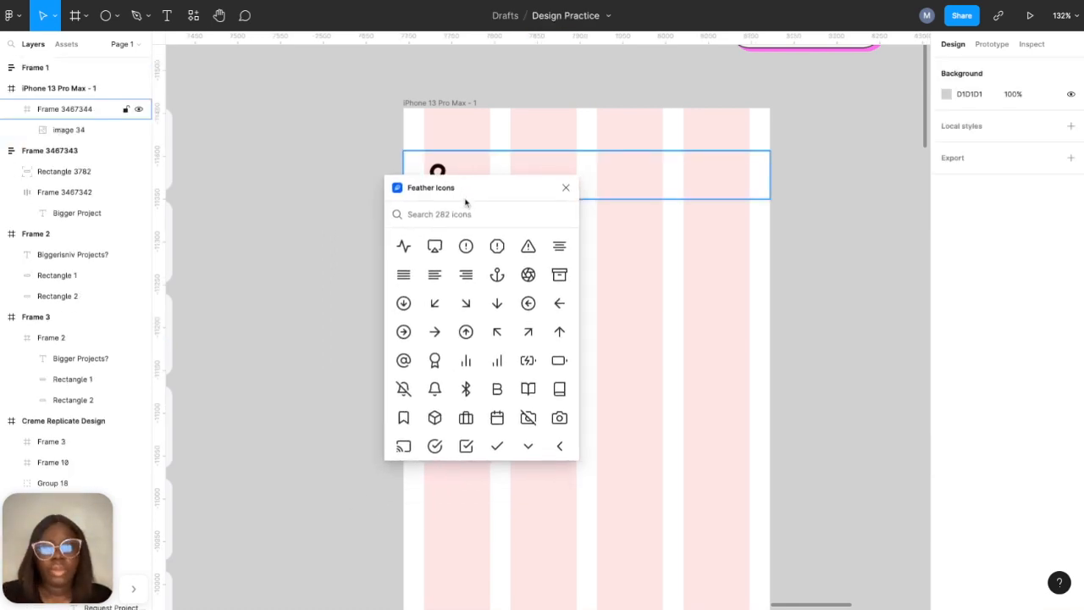
- Insert the align-justify icon from Feather Icons as the menu icon and close the plugin
left_click(402, 276)
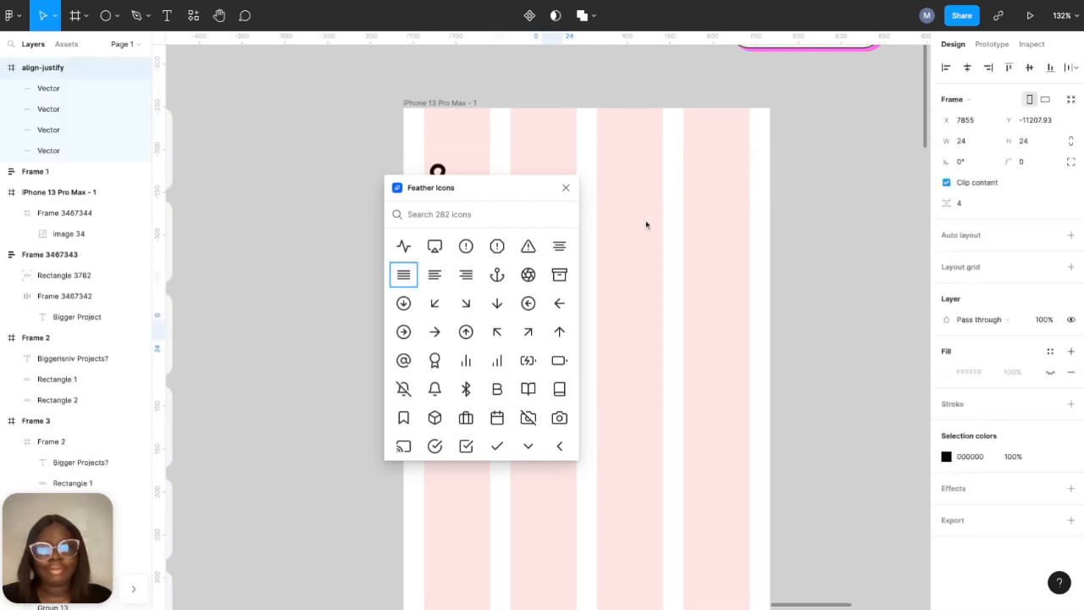
left_click_drag(554, 192, 355, 191)
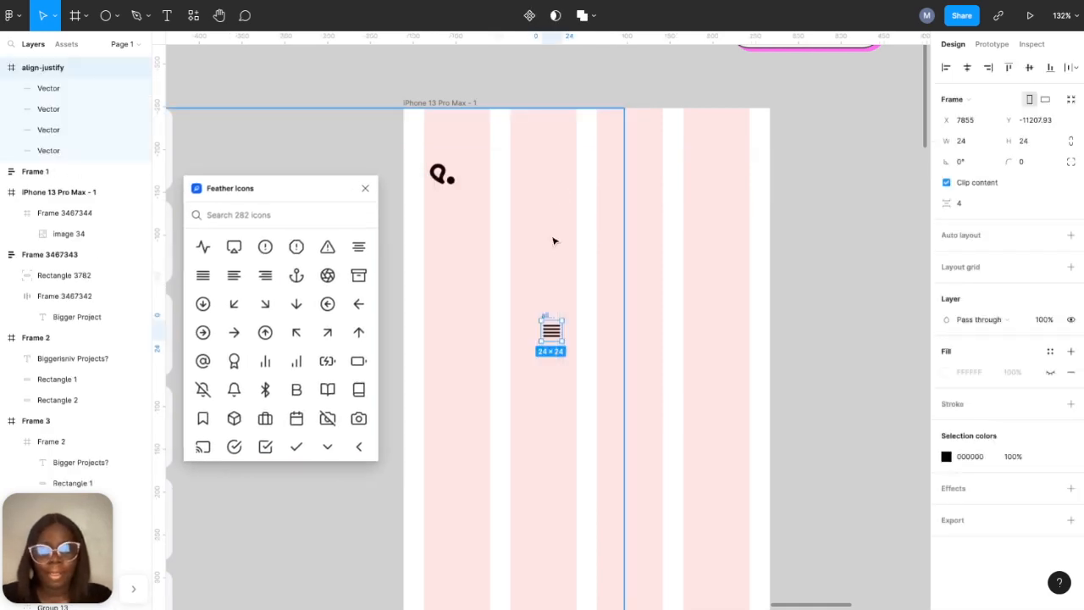
left_click(365, 189)
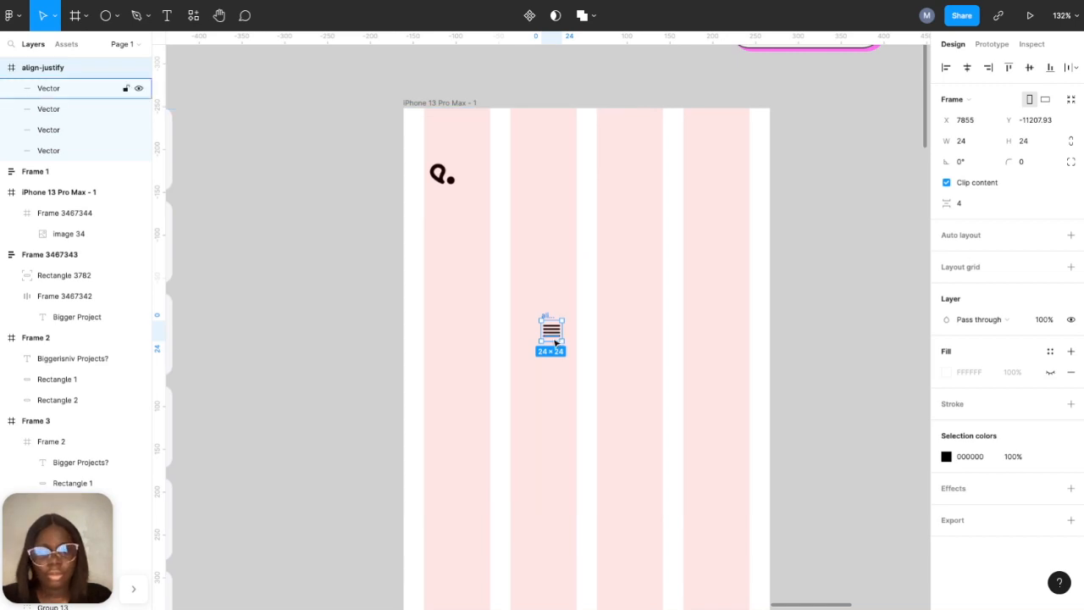
- Move the iPhone frame to X 7981 and Y -11447 so it is clear of the inserted menu icon
left_click(424, 108)
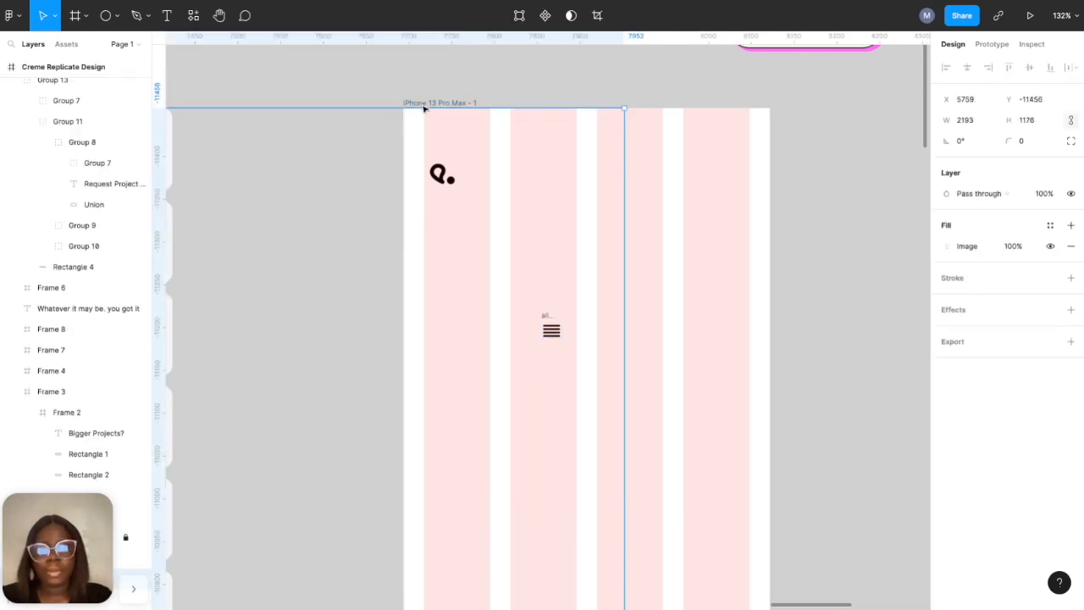
left_click_drag(424, 107, 657, 113)
left_click(394, 92)
scroll(411, 105, "right", 5)
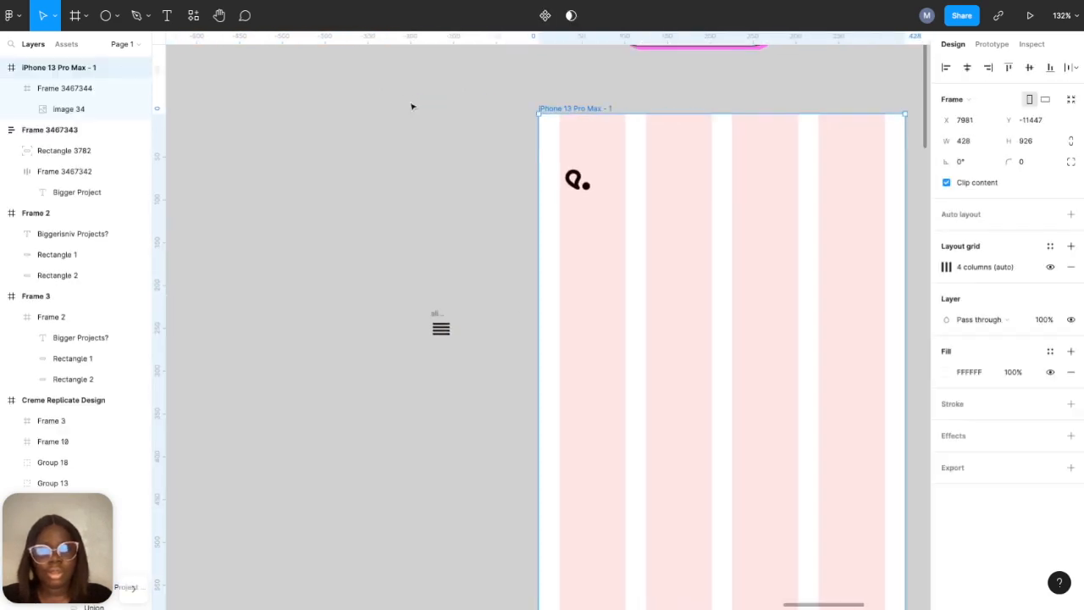
- Move the align-justify icon into the header frame at X 374 and Y 16, level with the logo
left_click(300, 133)
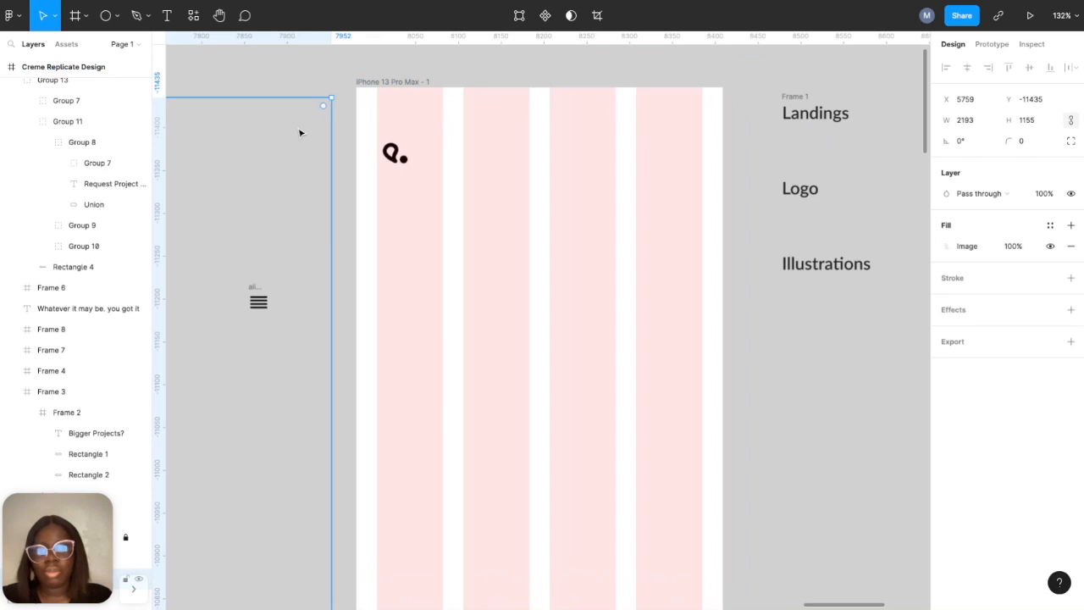
double_click(257, 295)
left_click(257, 295)
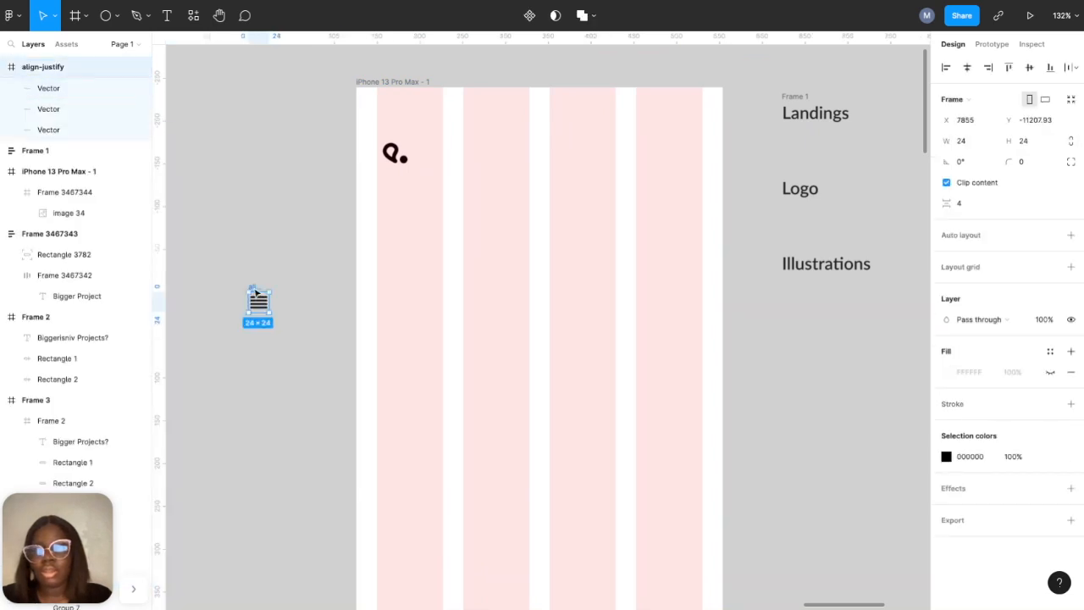
left_click_drag(258, 301, 686, 153)
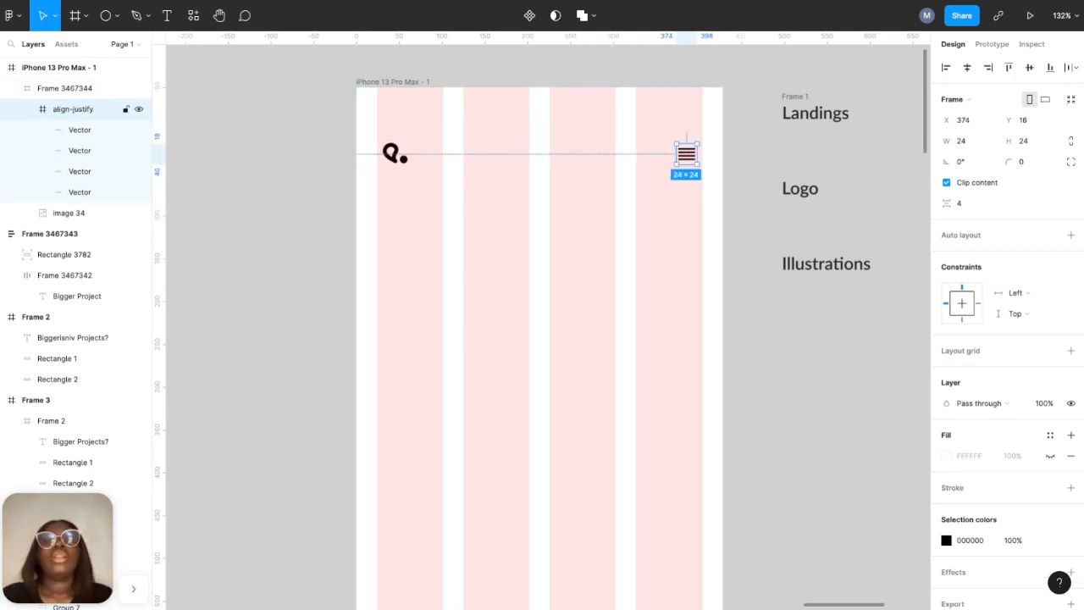
- Hide the layout grids and look over the desktop page's "How it works?" section for comparison with the mobile header
scroll(527, 77, "down", 5)
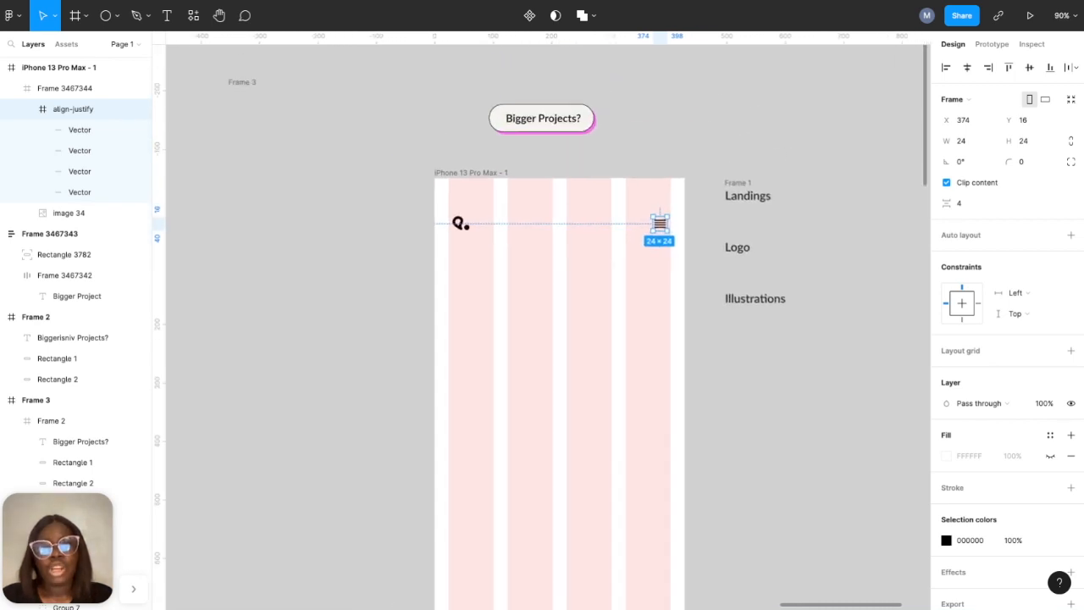
left_click(522, 133)
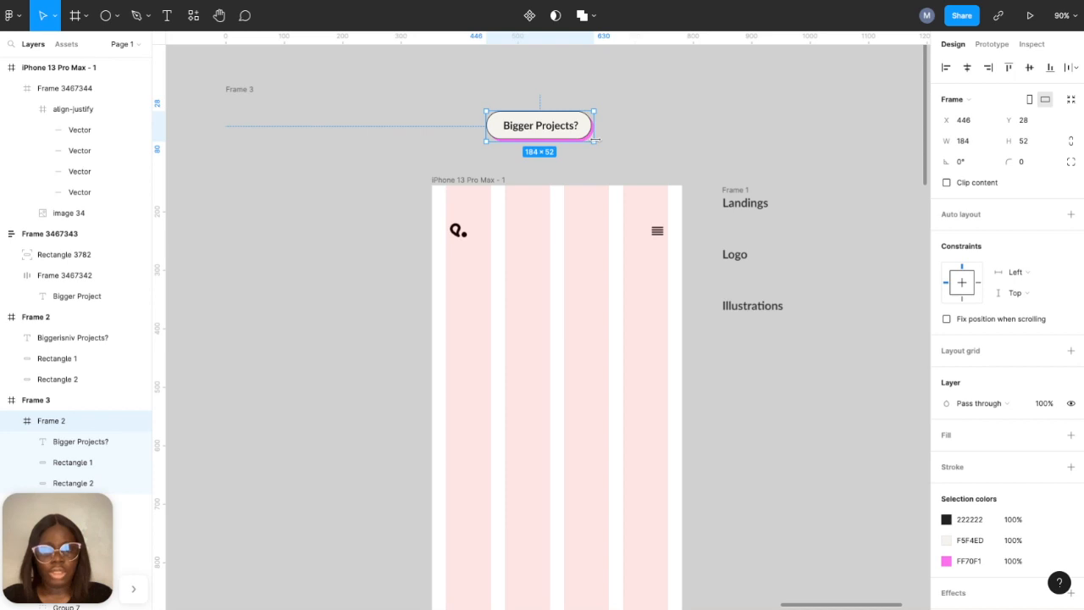
scroll(595, 139, "left", 15)
scroll(595, 140, "down", 6)
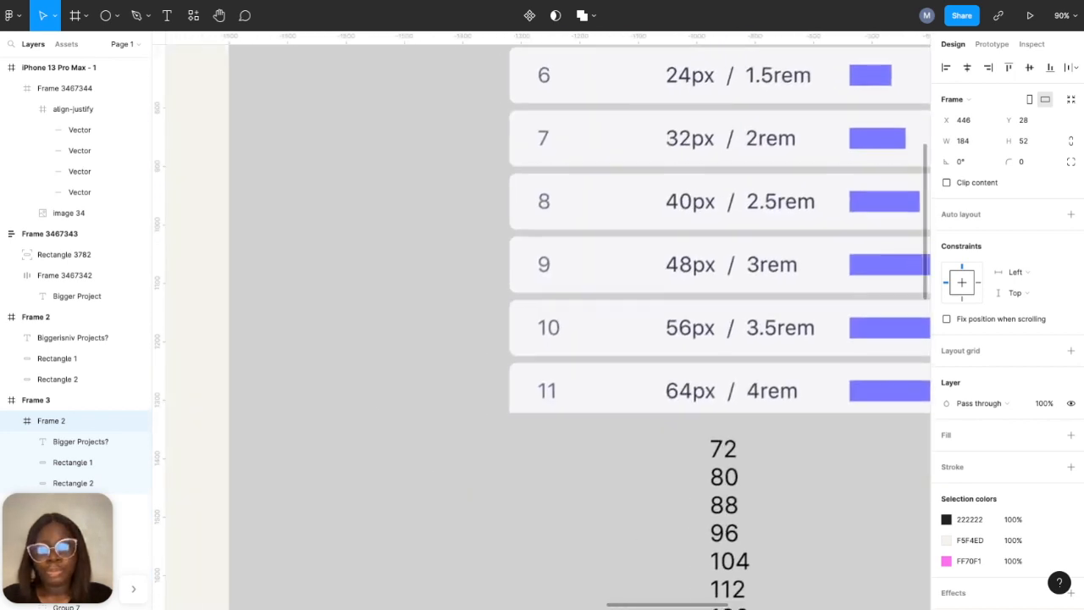
scroll(523, 227, "left", 4)
scroll(524, 227, "down", 5)
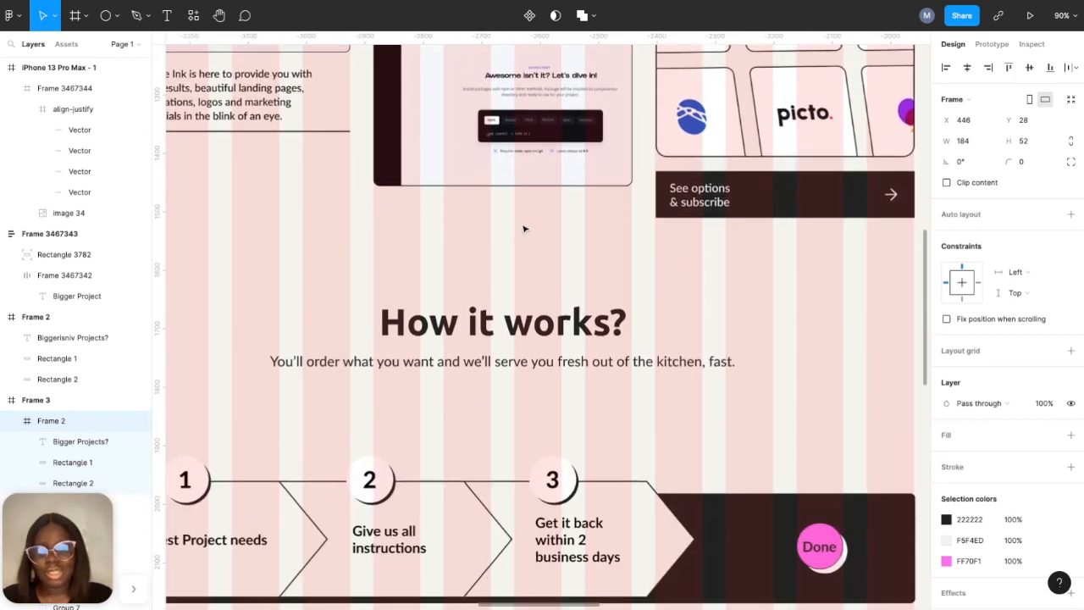
scroll(524, 227, "down", 4)
scroll(542, 343, "down", 2)
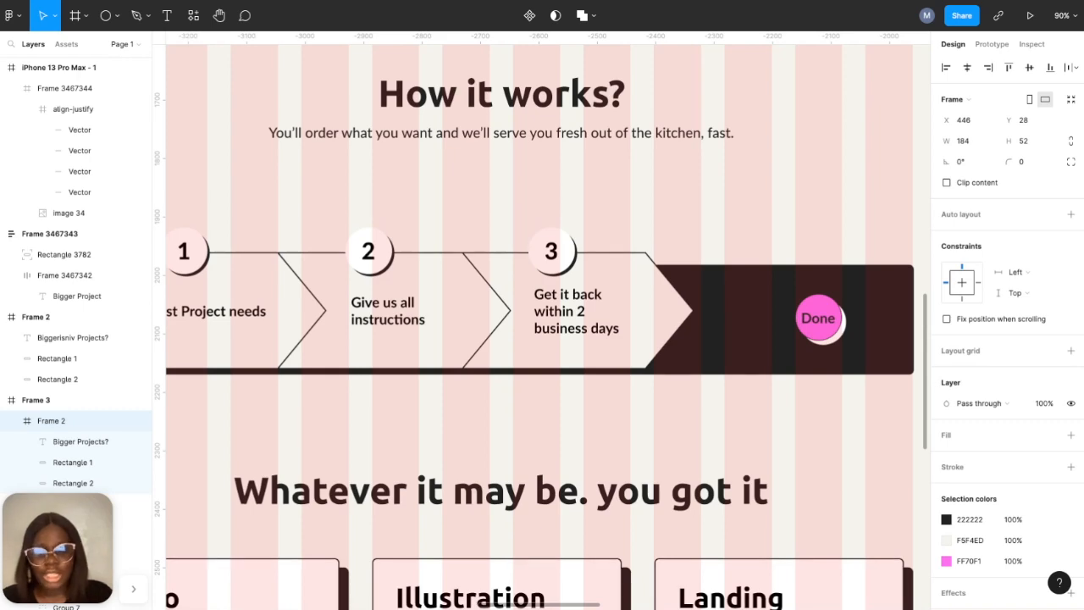
key("ctrl+shift+4")
scroll(534, 199, "up", 5)
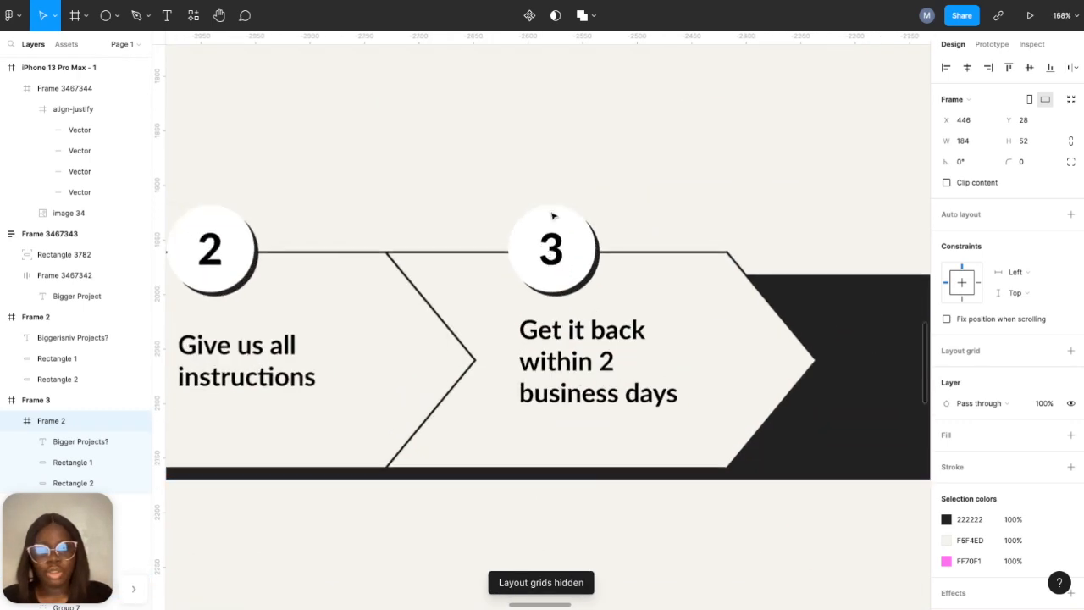
scroll(534, 199, "right", 5)
scroll(658, 295, "down", 5)
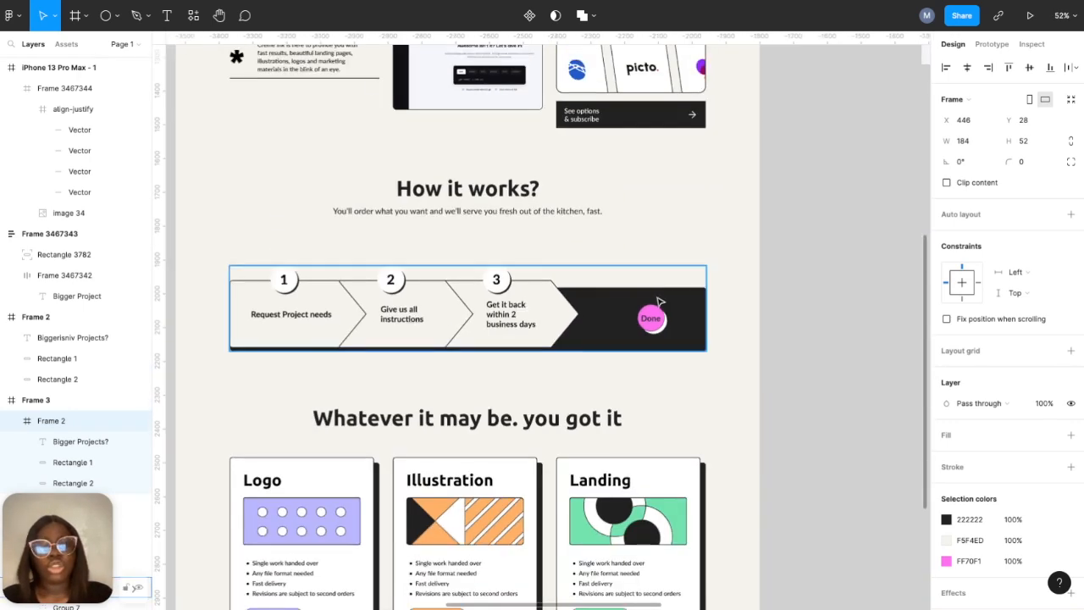
scroll(661, 300, "down", 2)
scroll(659, 301, "right", 8)
scroll(659, 301, "up", 4)
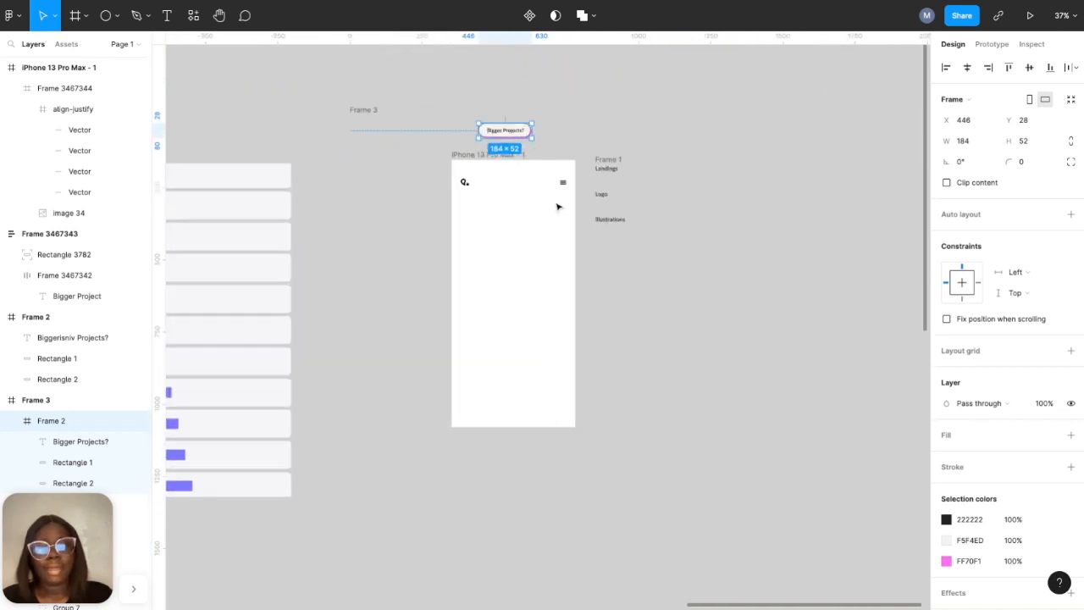
scroll(557, 206, "up", 6)
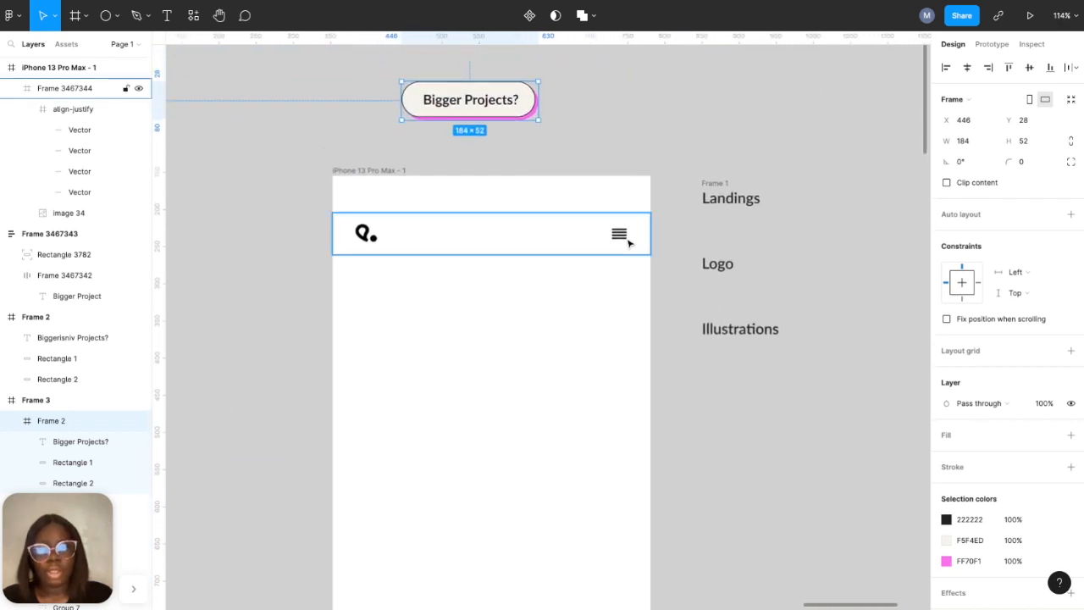
- Move the align-justify icon onto the empty canvas below the Illustrations link, at X 8466 and Y -11160
double_click(619, 236)
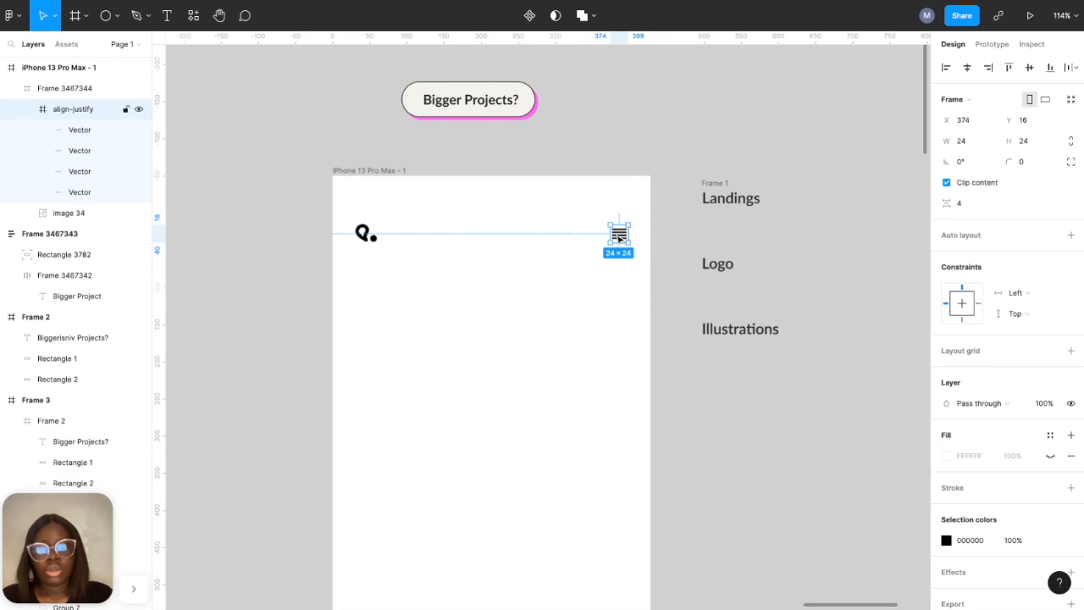
left_click_drag(619, 237, 702, 396)
scroll(699, 402, "right", 4)
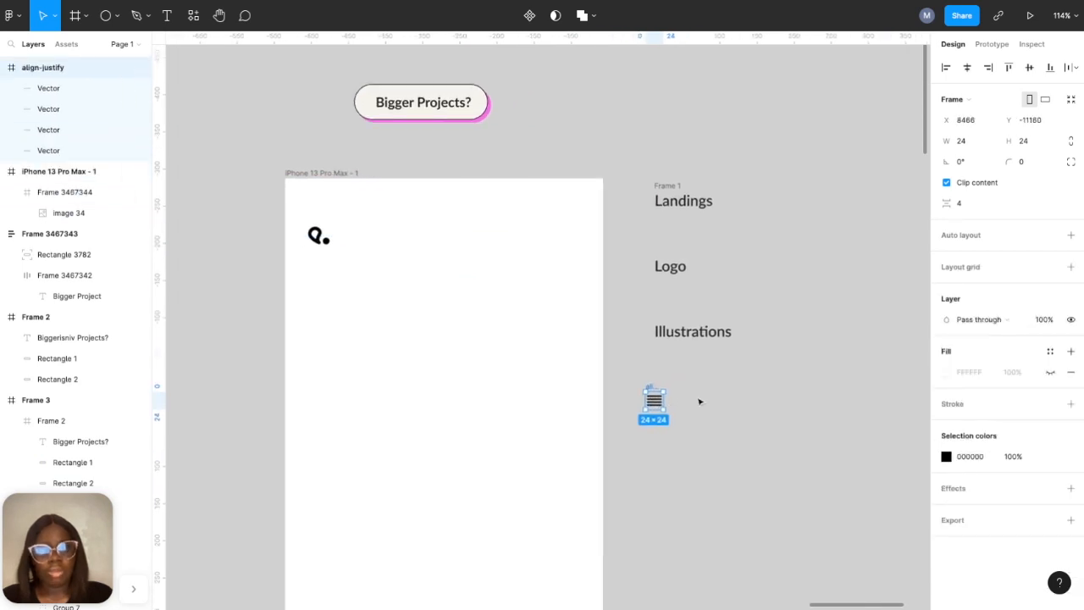
scroll(639, 368, "up", 5)
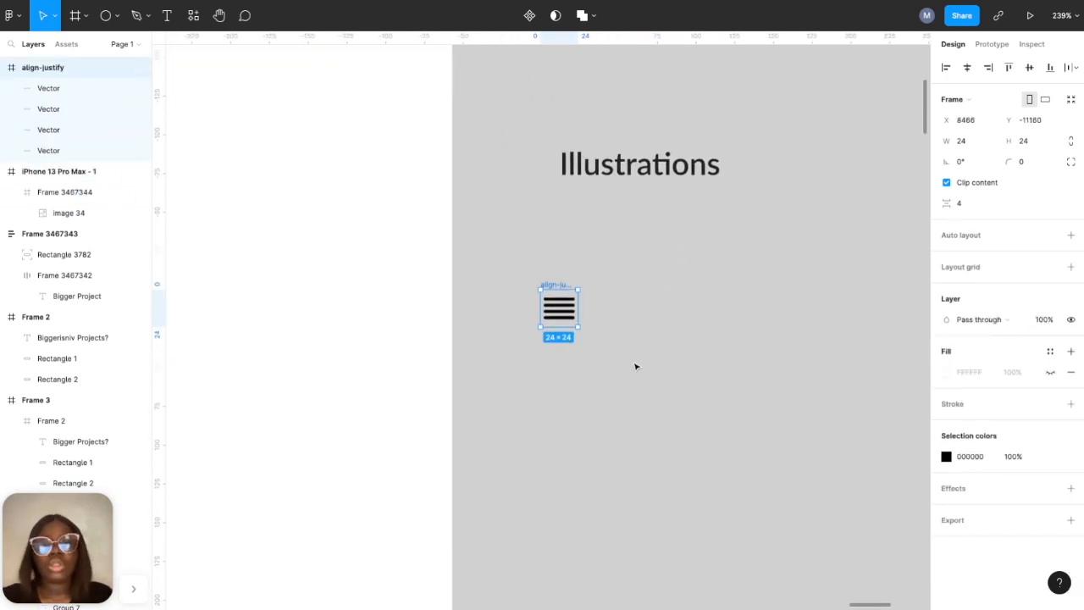
scroll(594, 302, "up", 3)
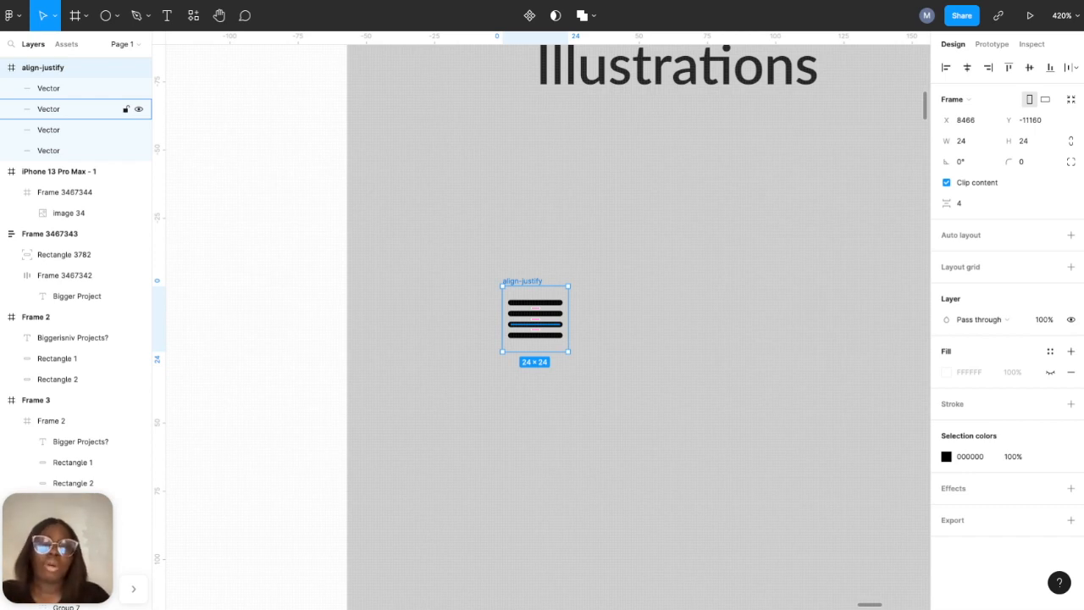
- Wrap the align-justify icon in a frame and add auto layout with 16 horizontal and 16 vertical padding
right_click(556, 320)
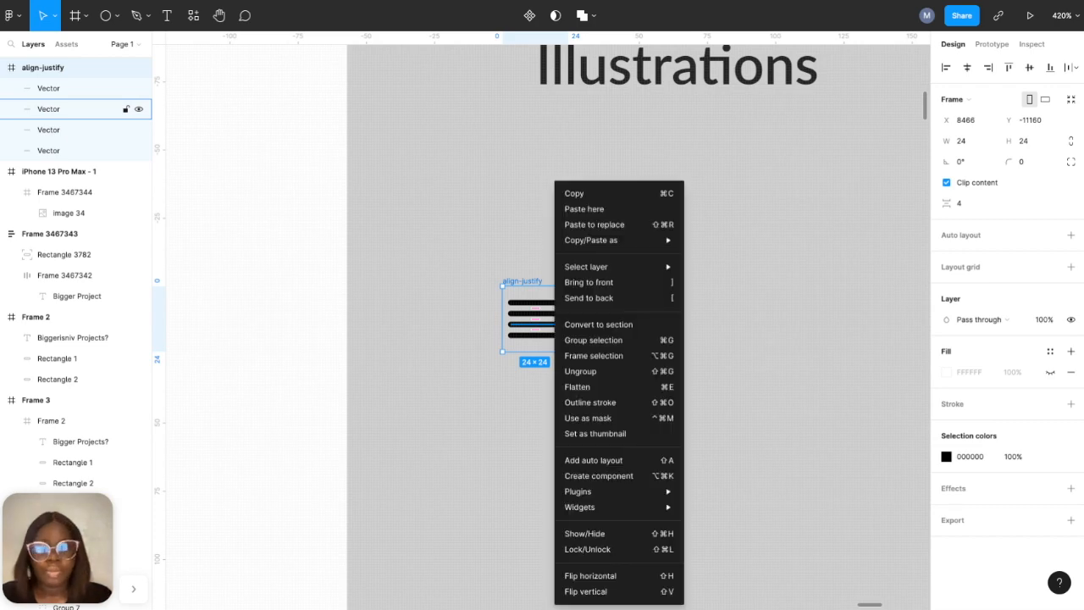
left_click(573, 359)
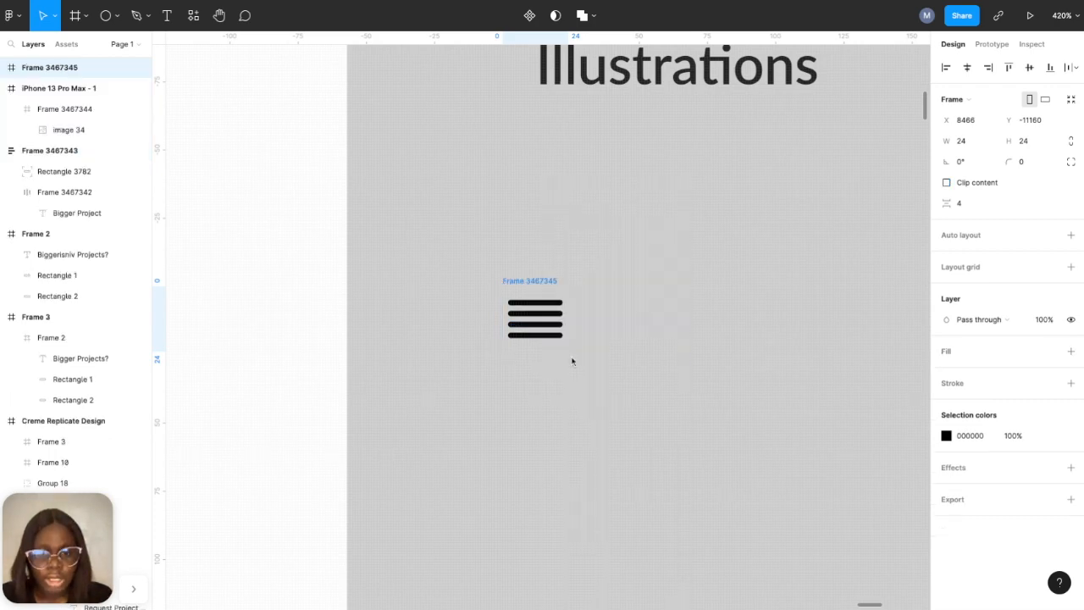
left_click(1071, 234)
left_click(964, 304)
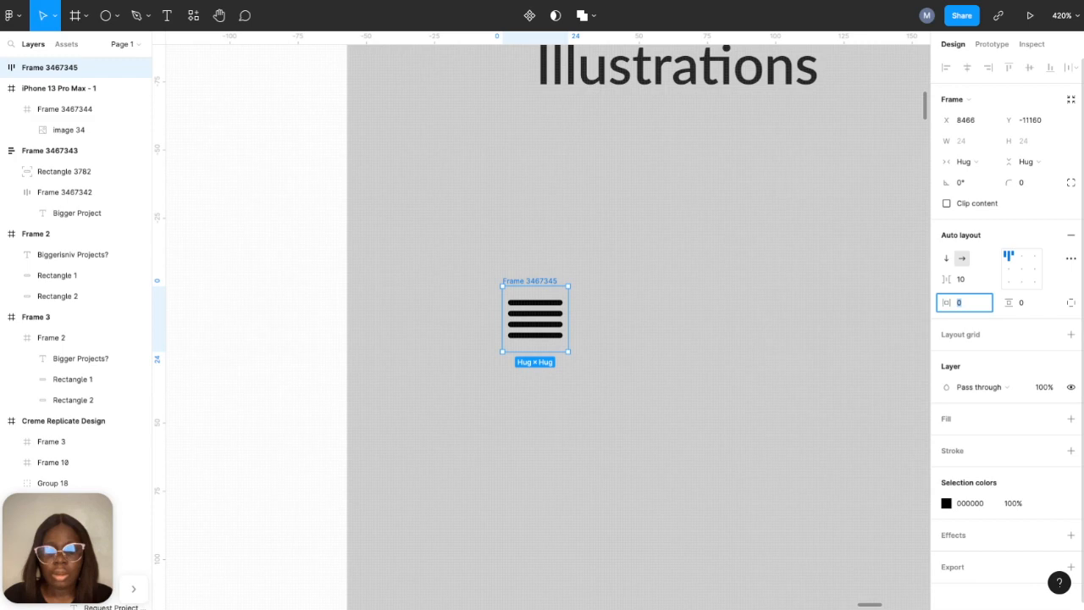
left_click(1028, 307)
type("1")
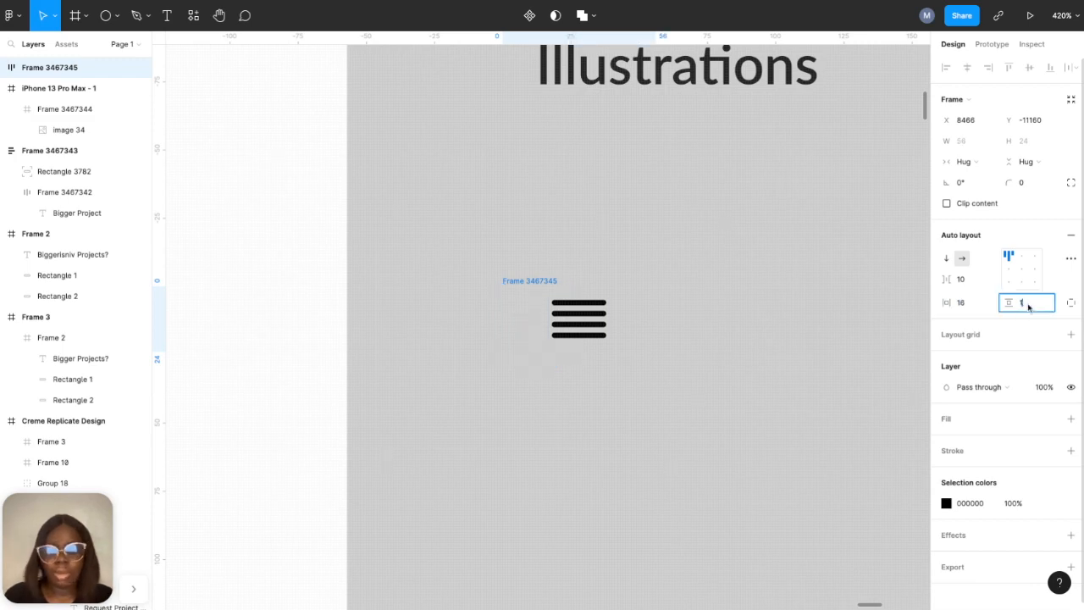
type("6")
key("Return")
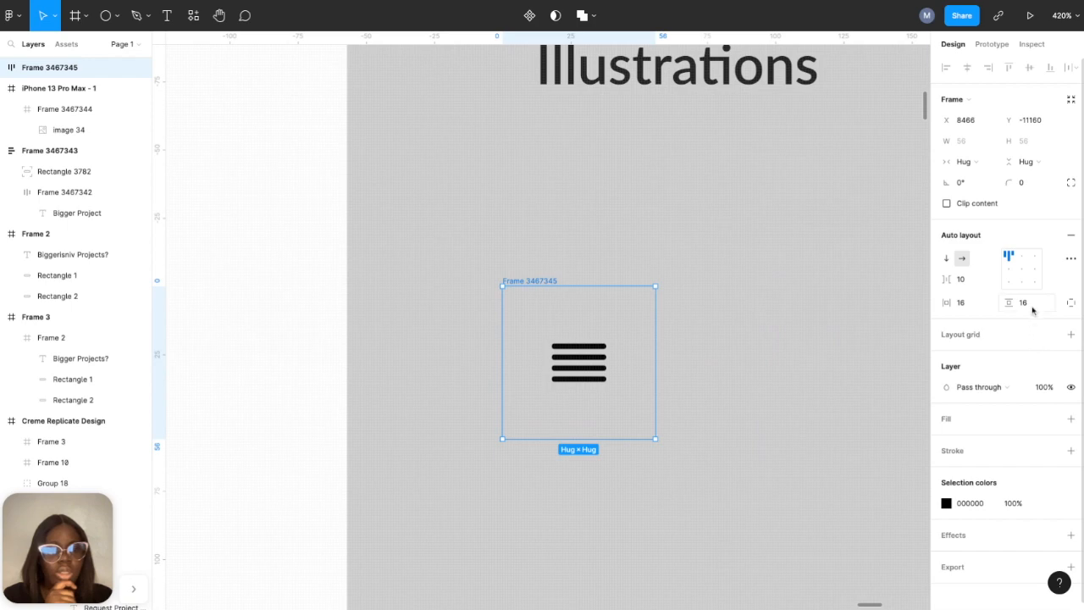
- Add a fill to the menu icon's frame, sampling the cream colour F5F4ED from the "Bigger Projects?" button
left_click(1070, 418)
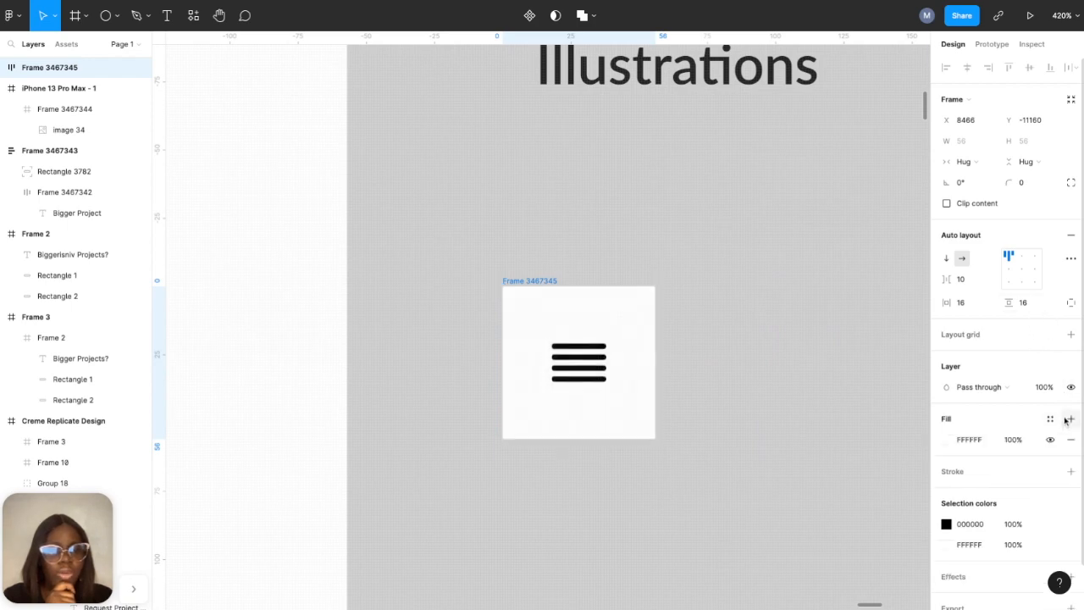
left_click(947, 439)
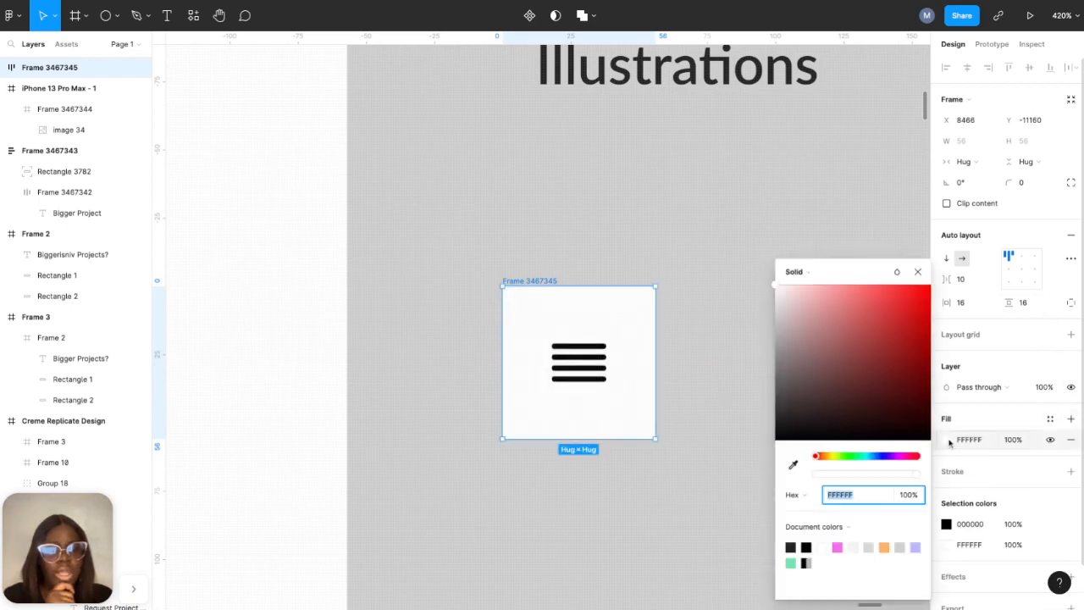
left_click(793, 465)
scroll(666, 326, "up", 5)
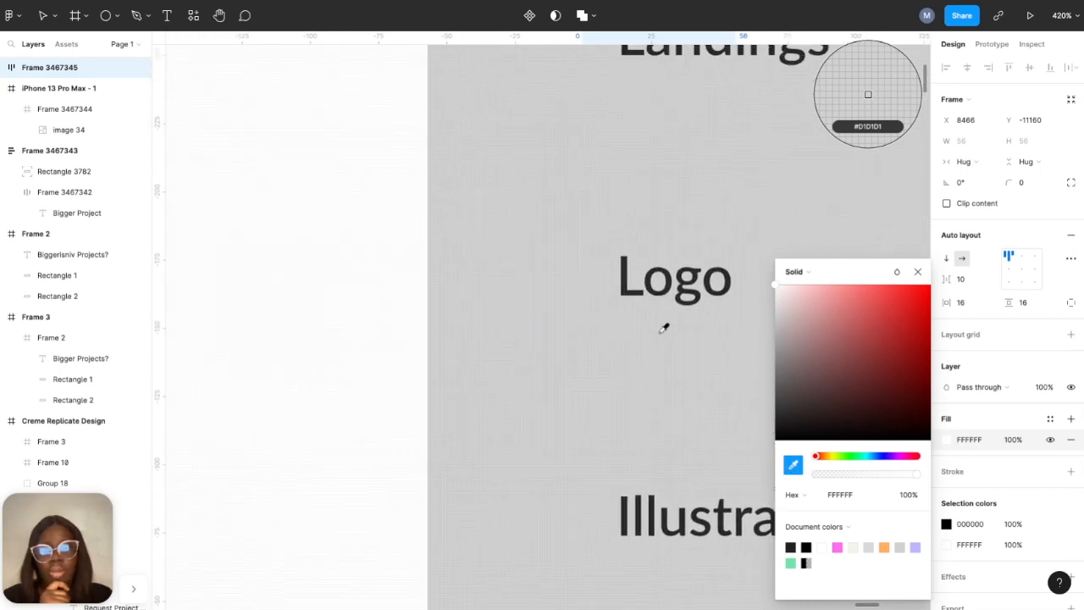
scroll(664, 329, "down", 3)
scroll(660, 344, "up", 4)
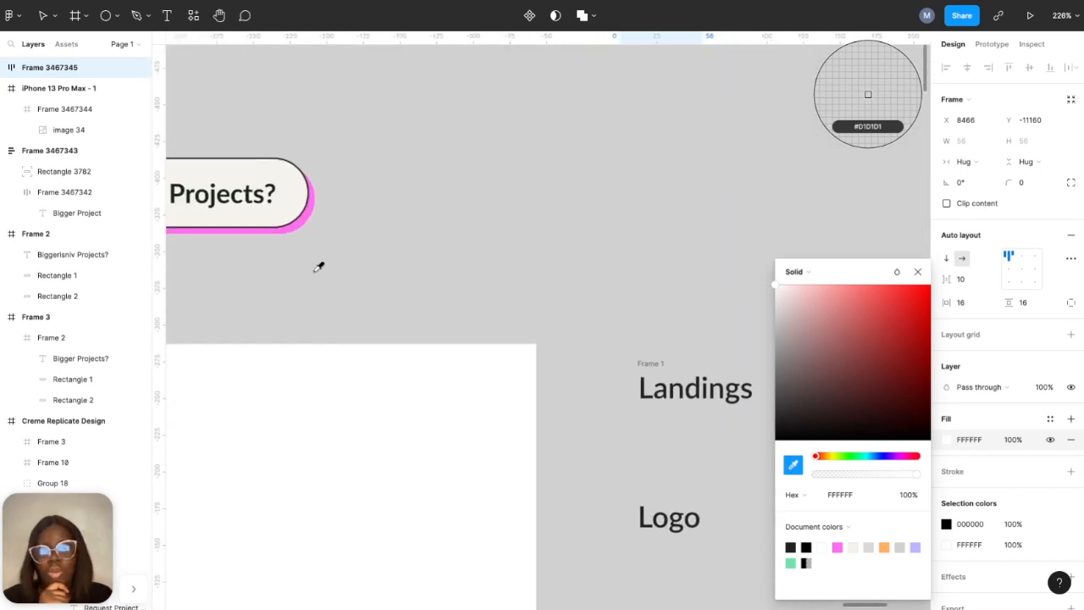
left_click(298, 183)
scroll(298, 183, "down", 5)
scroll(298, 182, "right", 2)
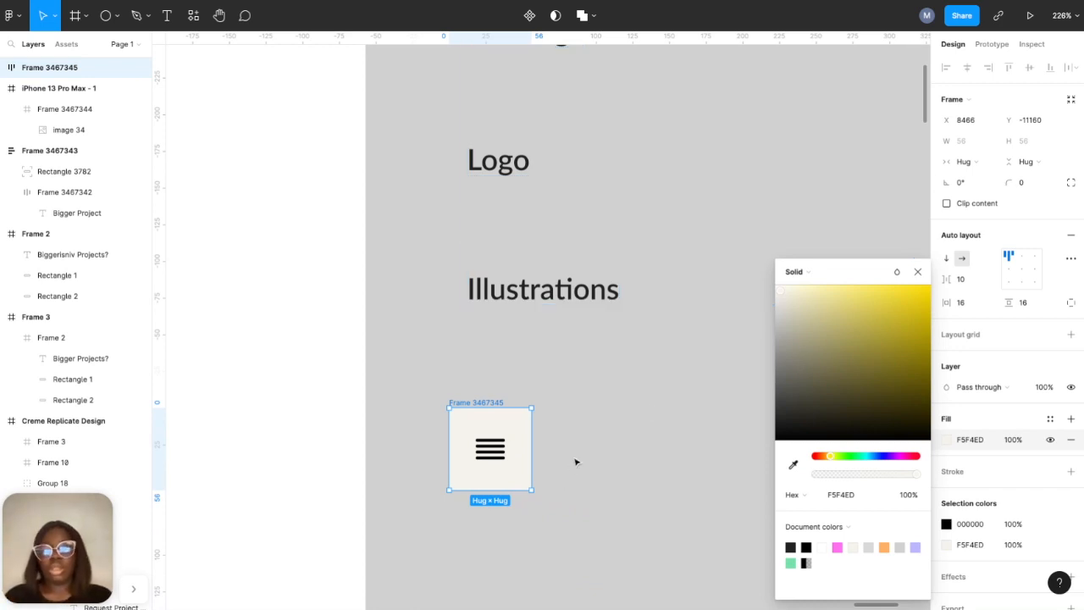
- Round the menu icon's frame into a circle with a corner radius of 100
left_click(1033, 183)
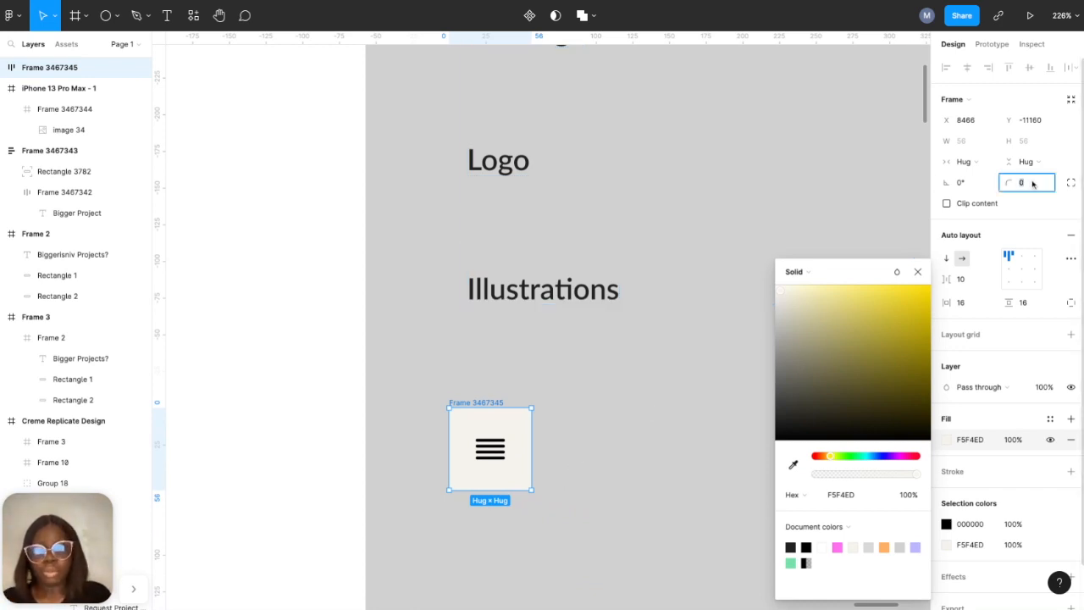
type("100")
key("Return")
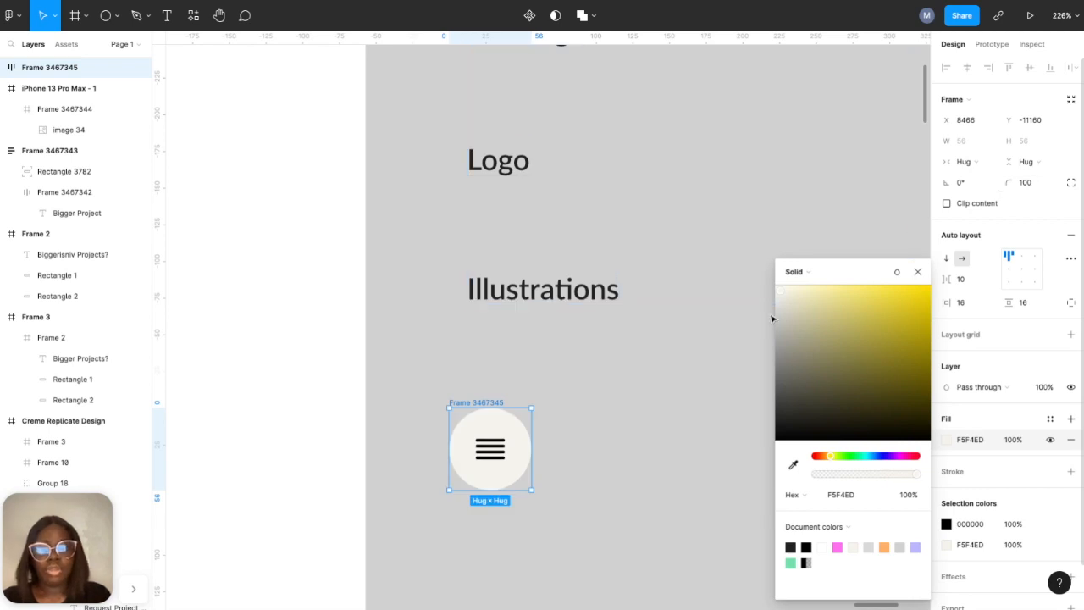
- Set the menu icon frame's vertical and horizontal padding to 8 and centre-align its content
left_click(1027, 303)
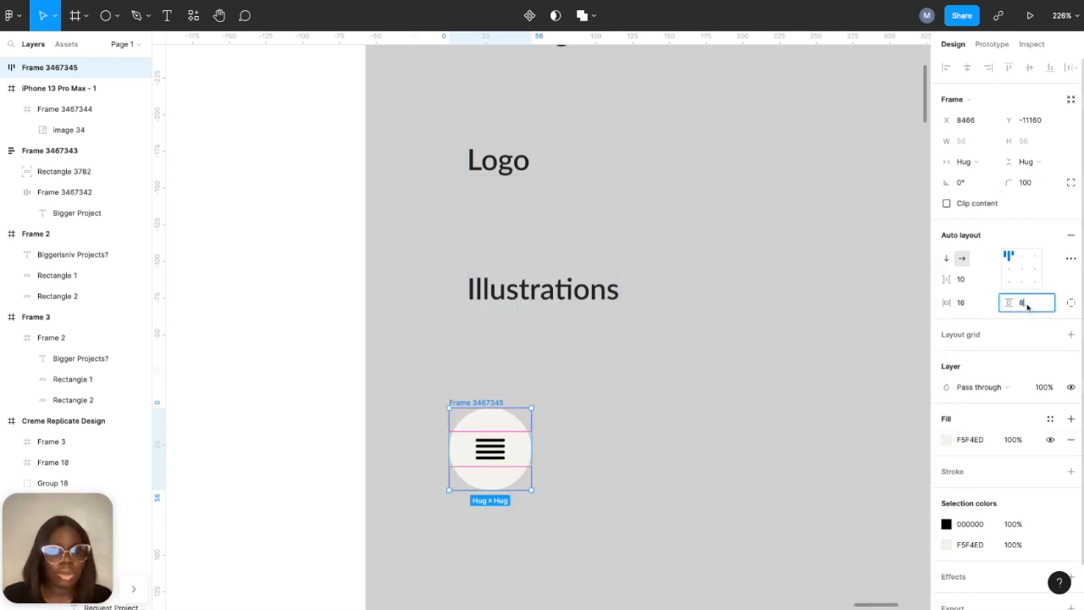
type("8")
left_click(976, 308)
key("Return")
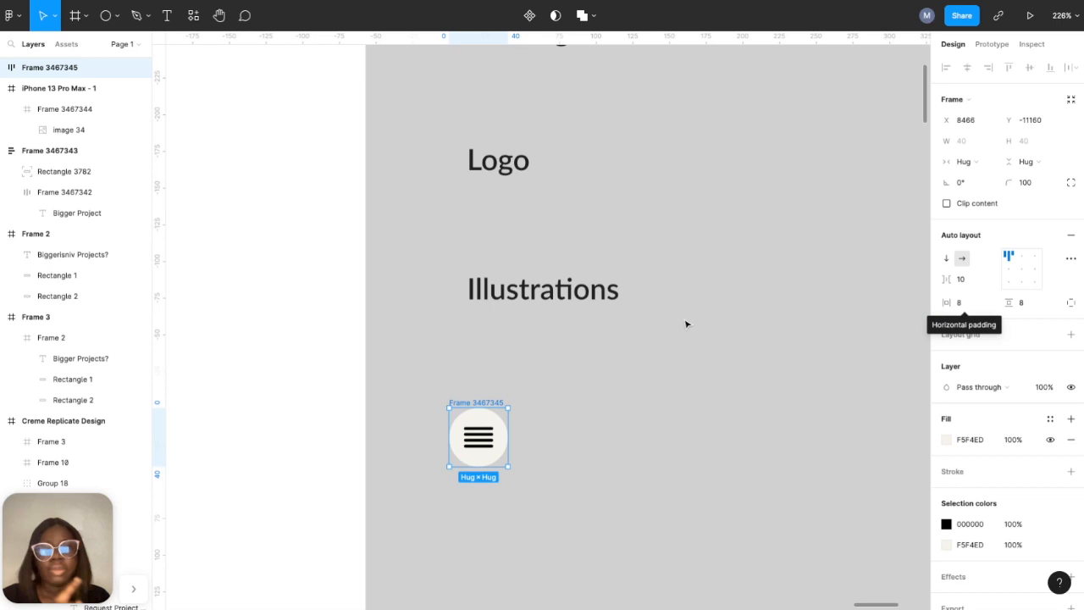
left_click(1024, 270)
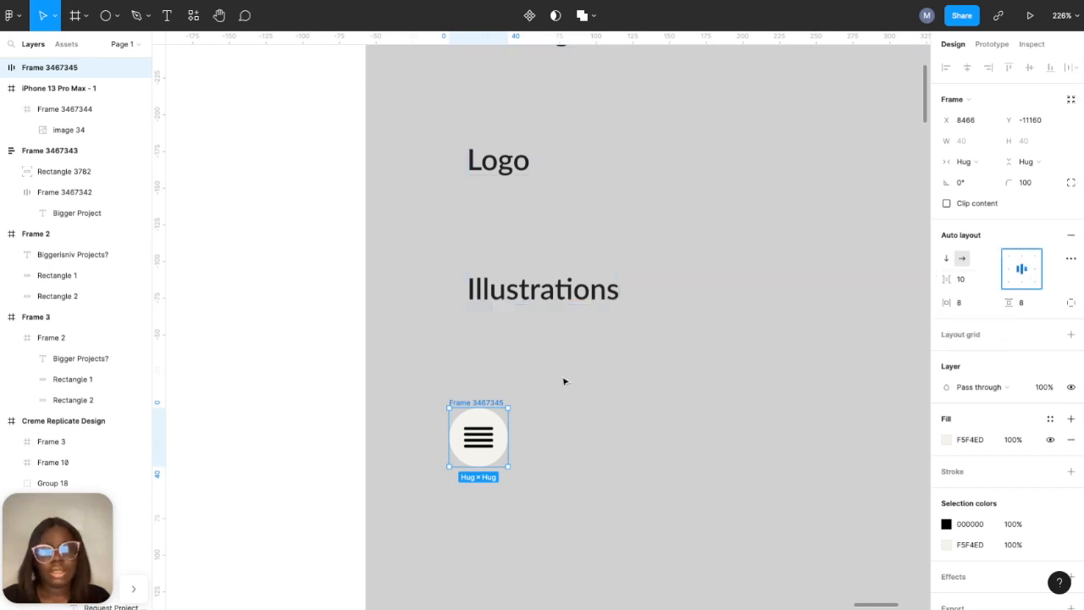
- Add a black 000000 inside stroke of 0.5 to the round menu button, using the "Bigger Projects?" button's outline as reference
scroll(480, 435, "up", 2)
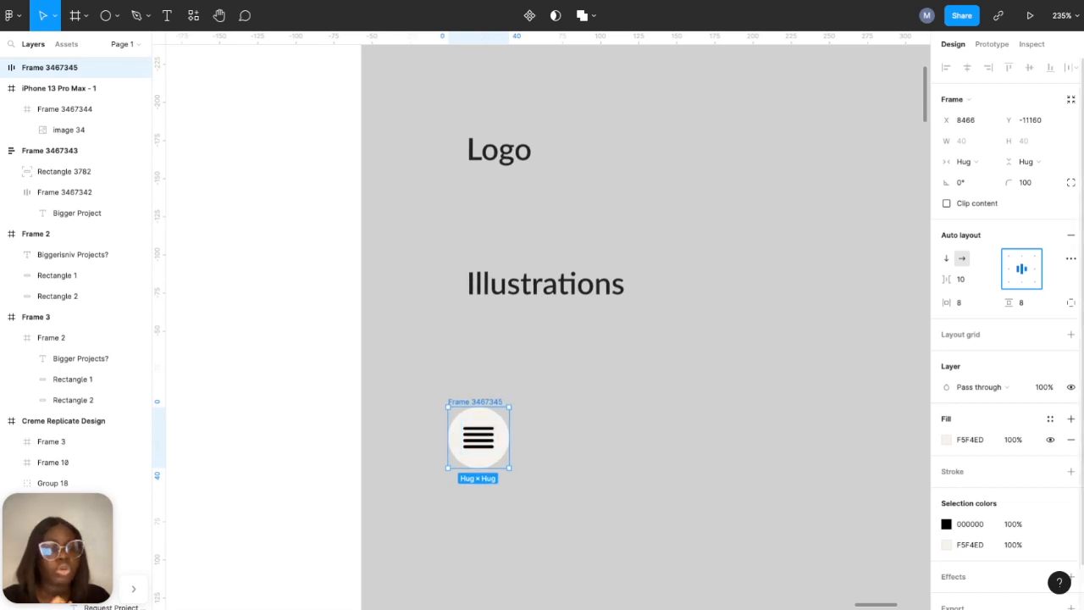
left_click(1071, 471)
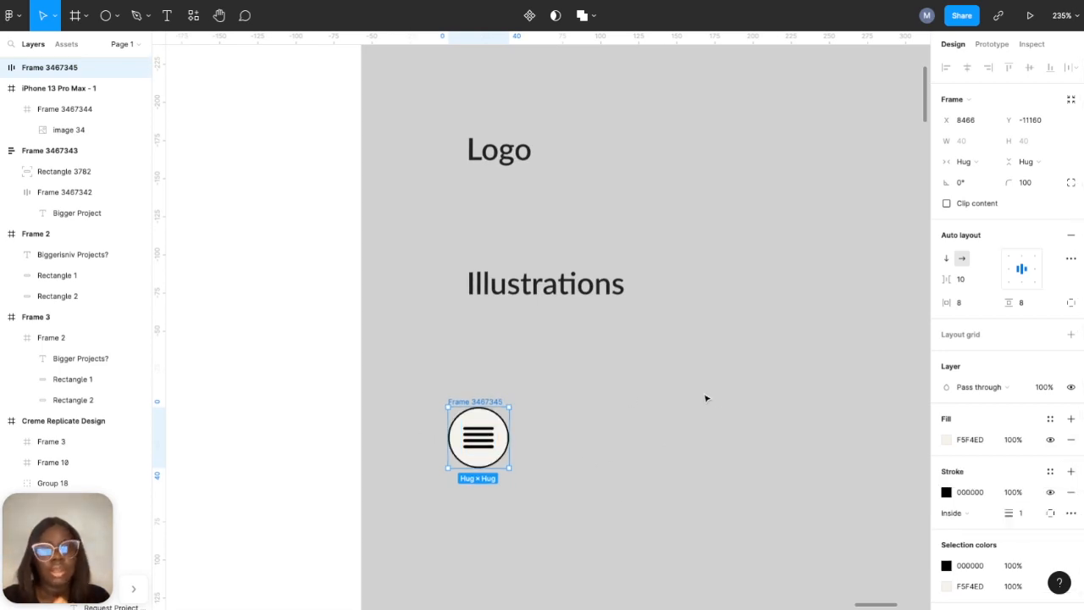
scroll(706, 398, "up", 5)
scroll(706, 398, "up", 2)
scroll(705, 398, "left", 8)
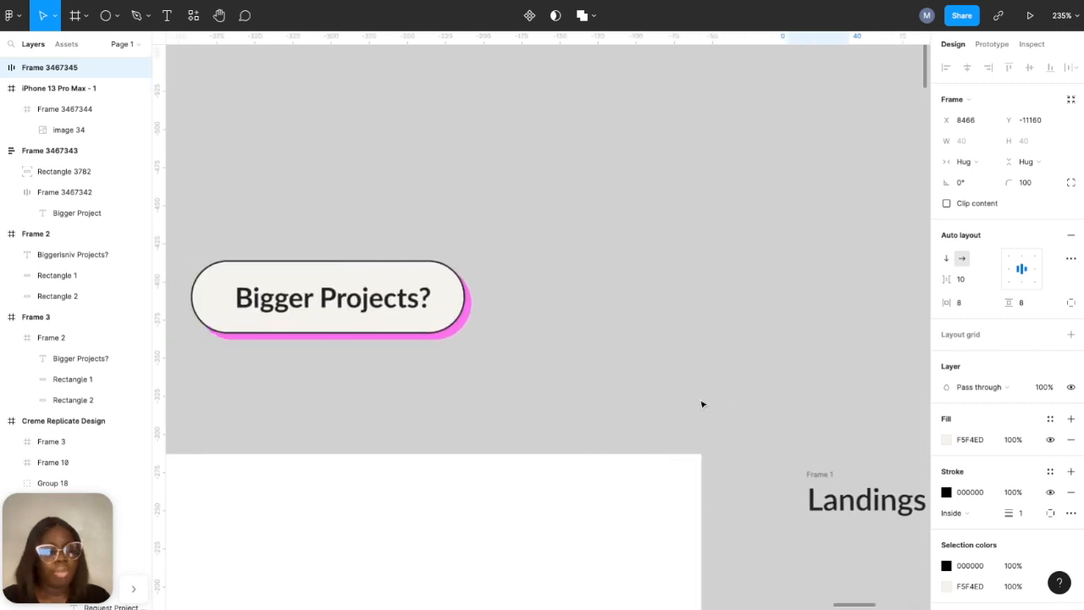
scroll(446, 324, "down", 10)
scroll(445, 324, "right", 5)
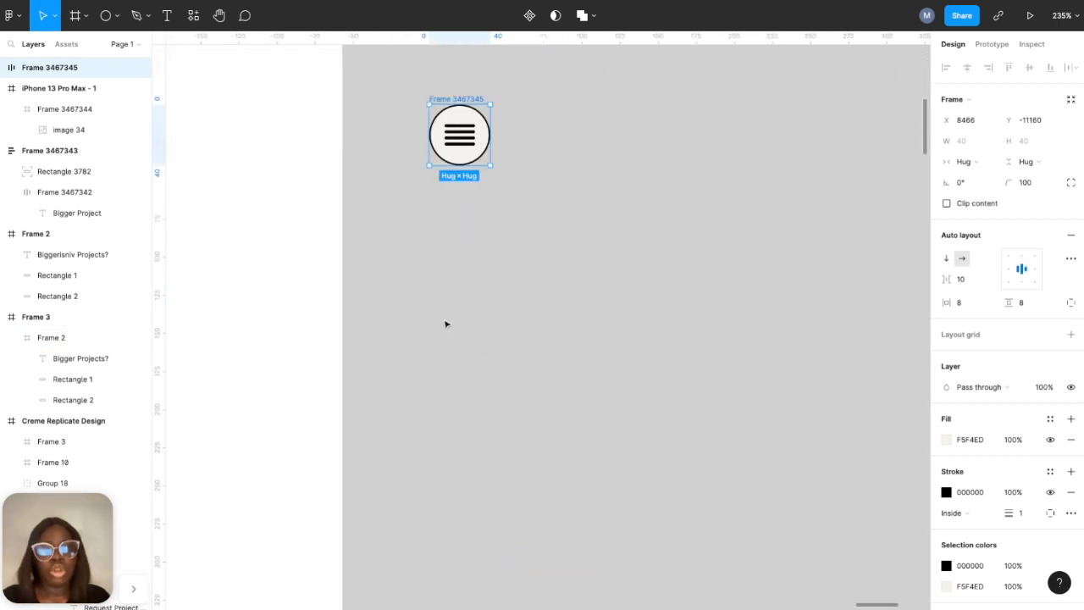
scroll(468, 299, "up", 5)
scroll(468, 299, "up", 4)
scroll(468, 299, "left", 2)
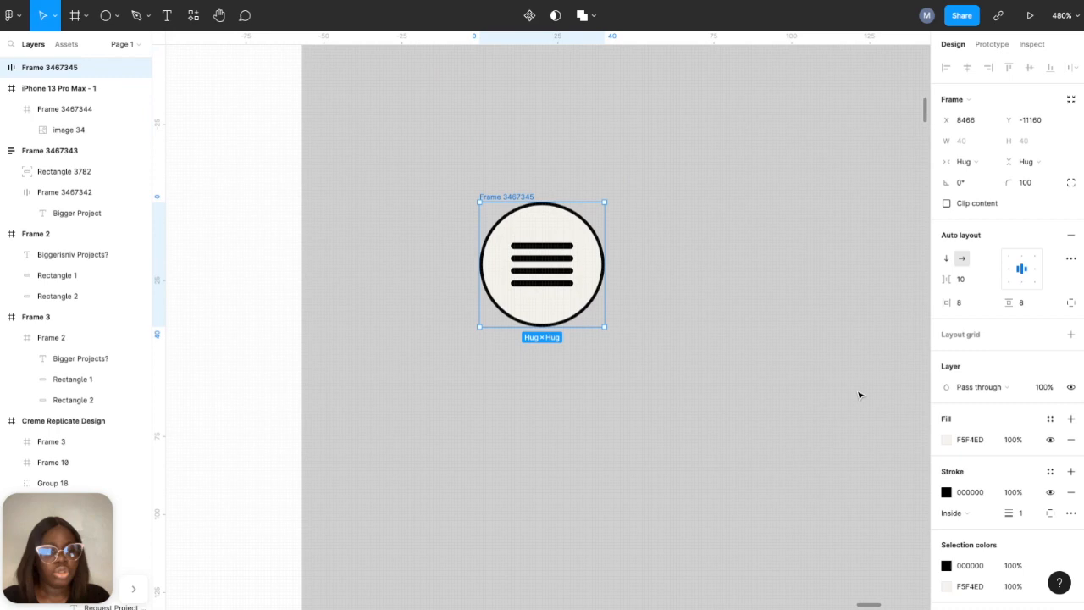
left_click(1027, 513)
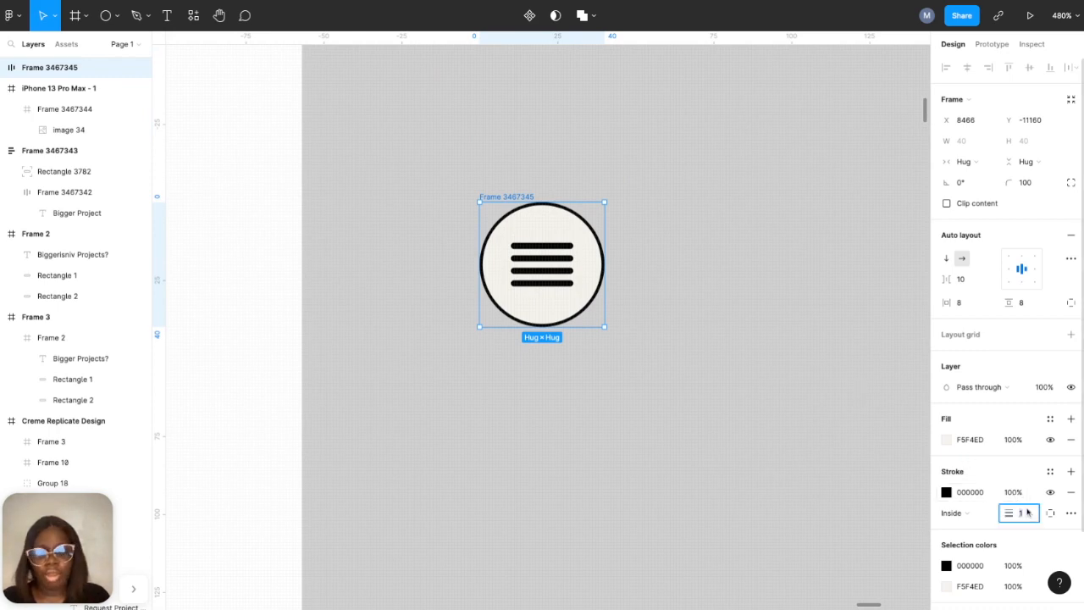
type("0.5")
key("Return")
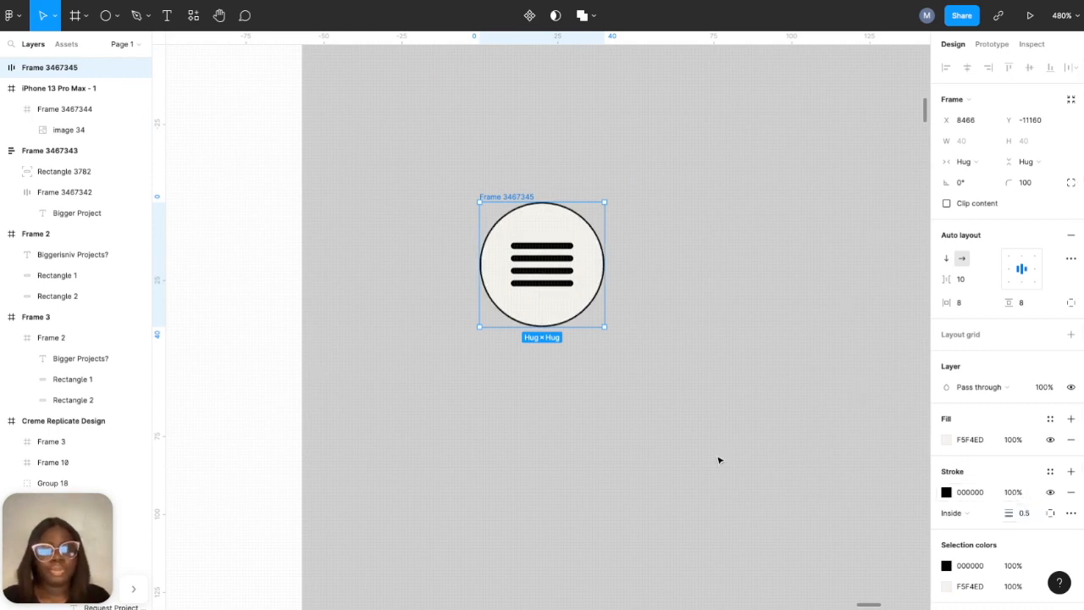
left_click(719, 460)
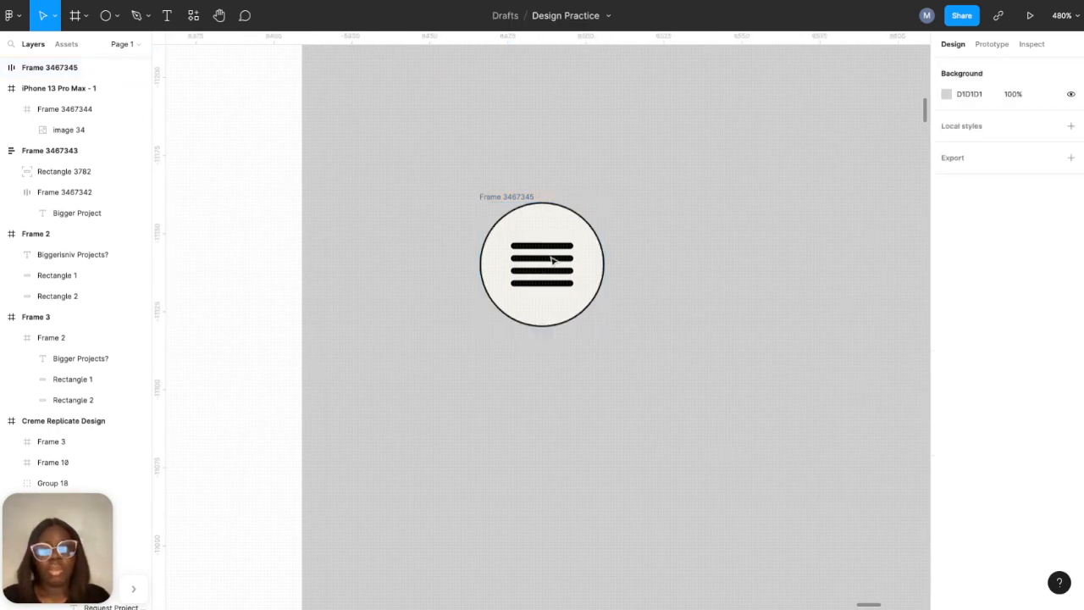
- Draw a circle beside the round menu button and set its size to 40 × 40
left_click(507, 206)
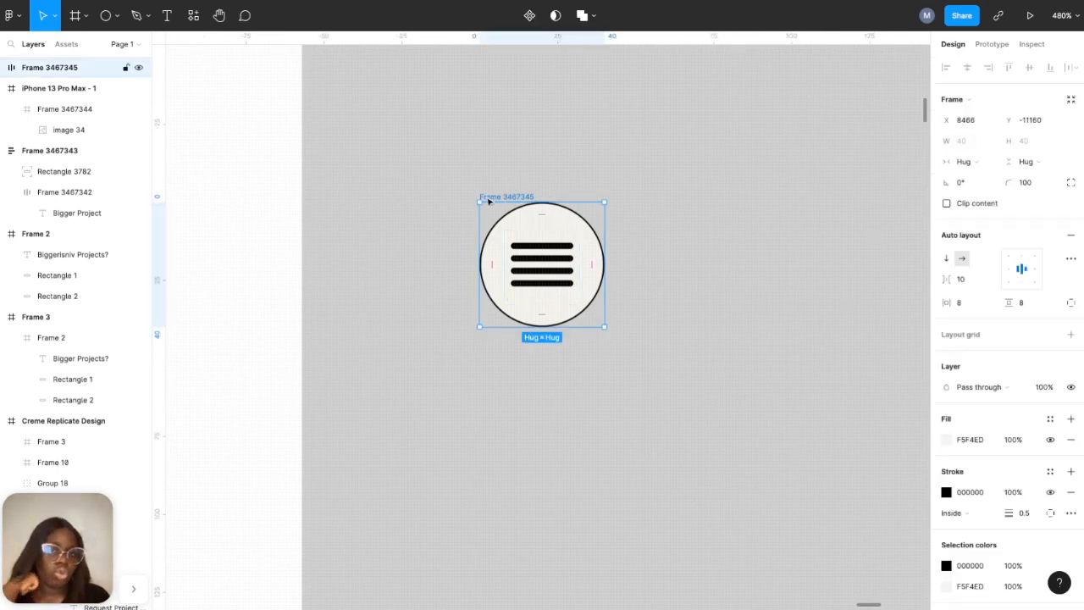
scroll(479, 245, "down", 5)
scroll(480, 248, "up", 3)
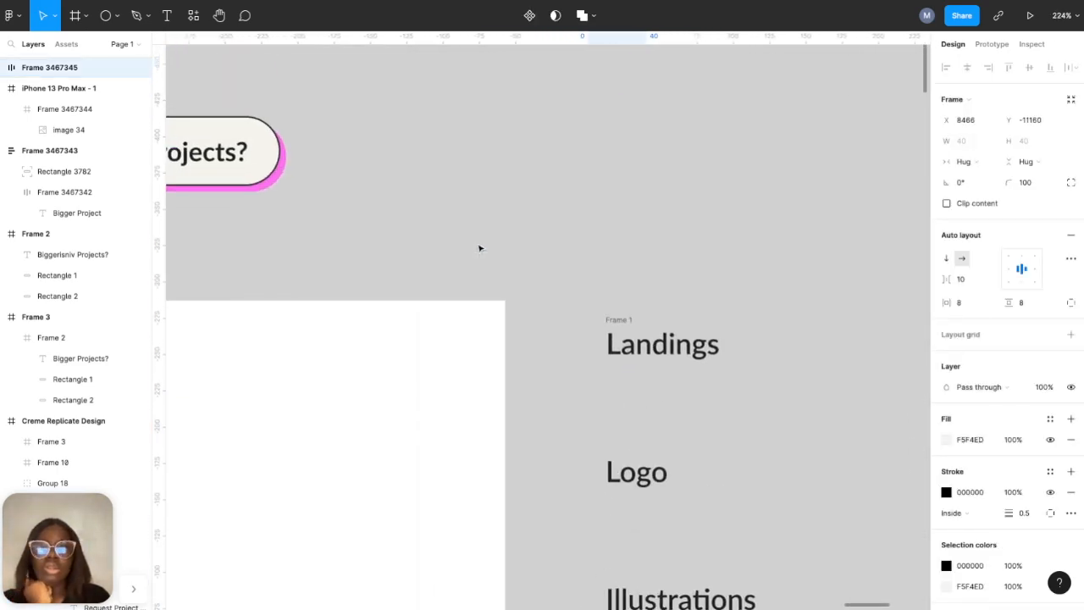
scroll(276, 179, "down", 5)
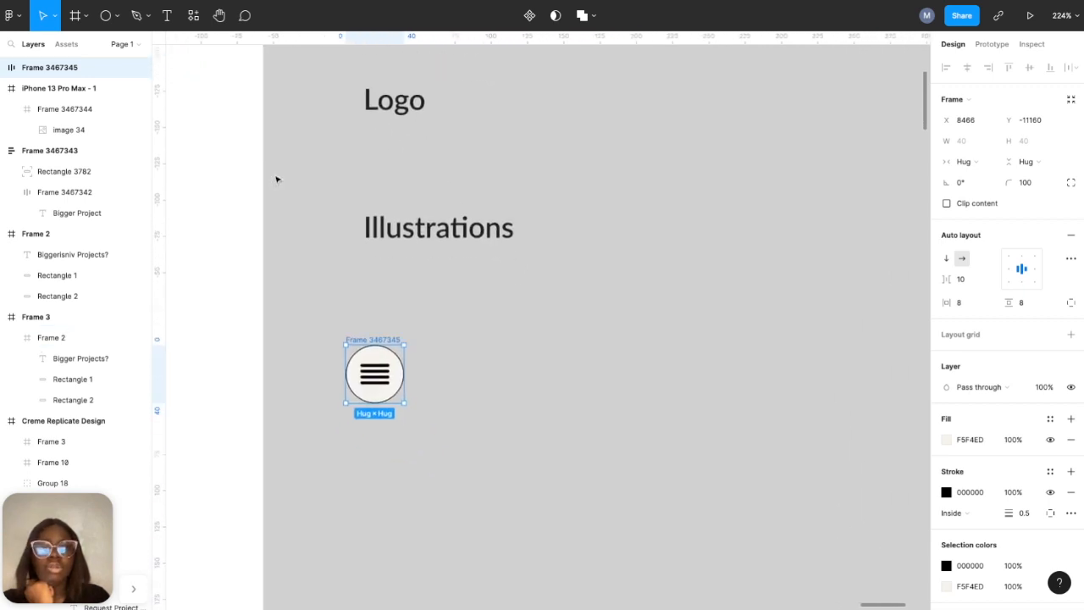
scroll(464, 333, "up", 5)
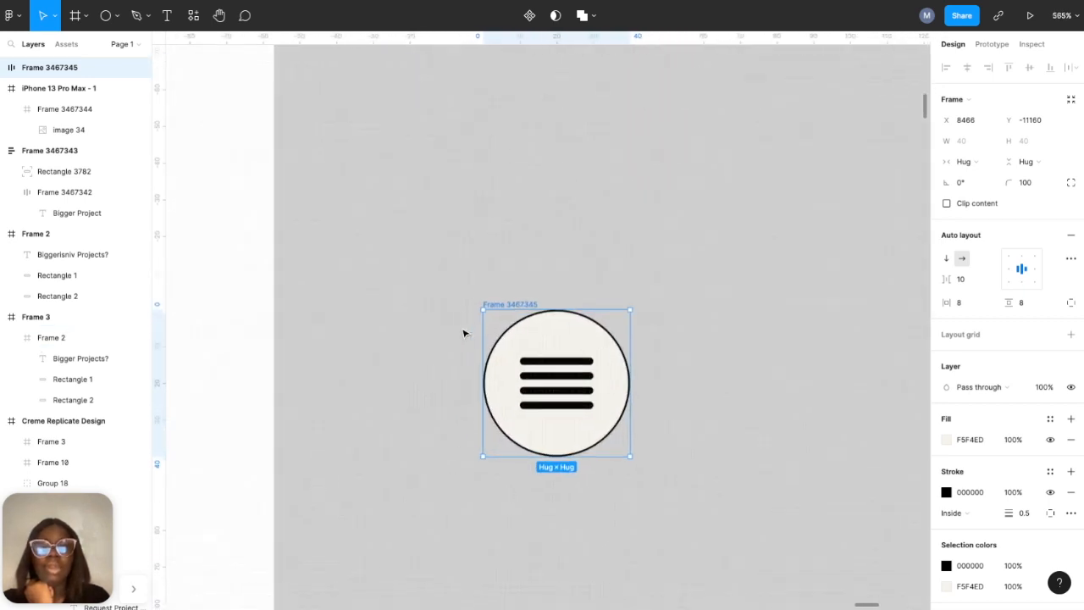
left_click(105, 17)
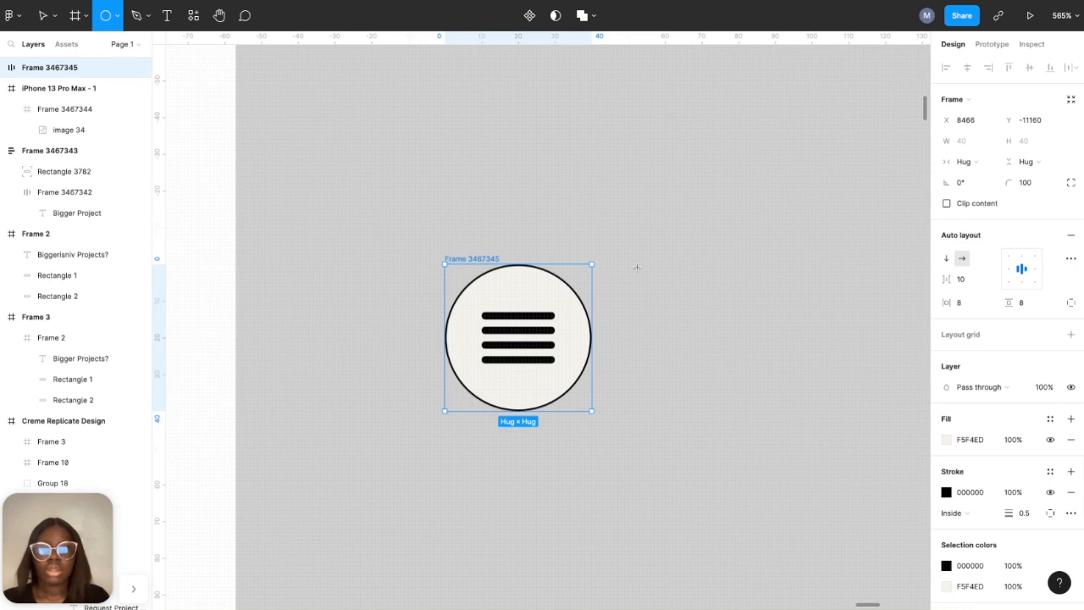
left_click_drag(650, 264, 765, 378)
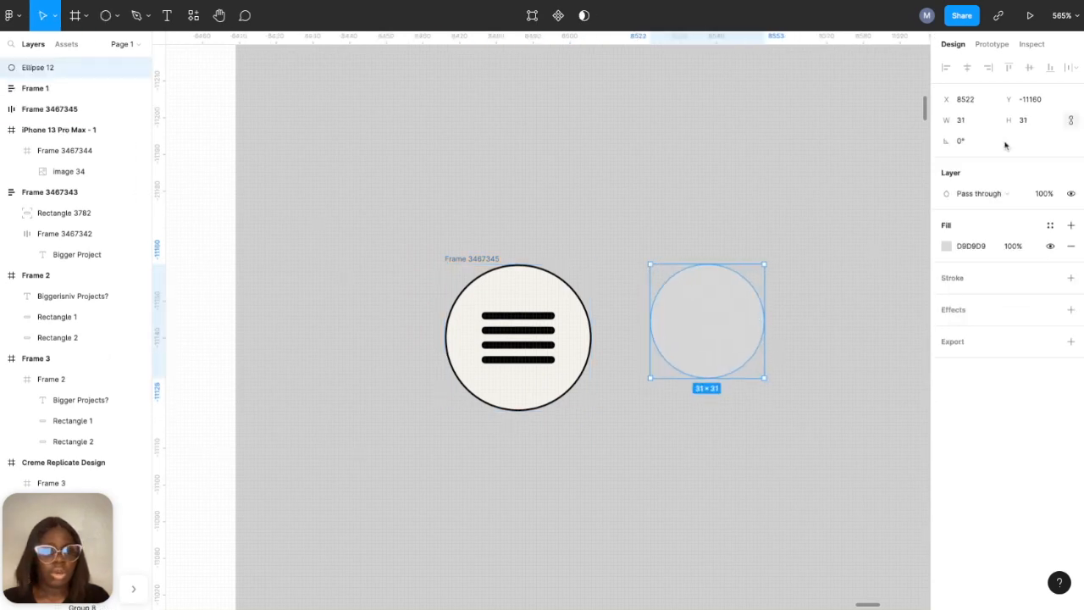
left_click(1036, 124)
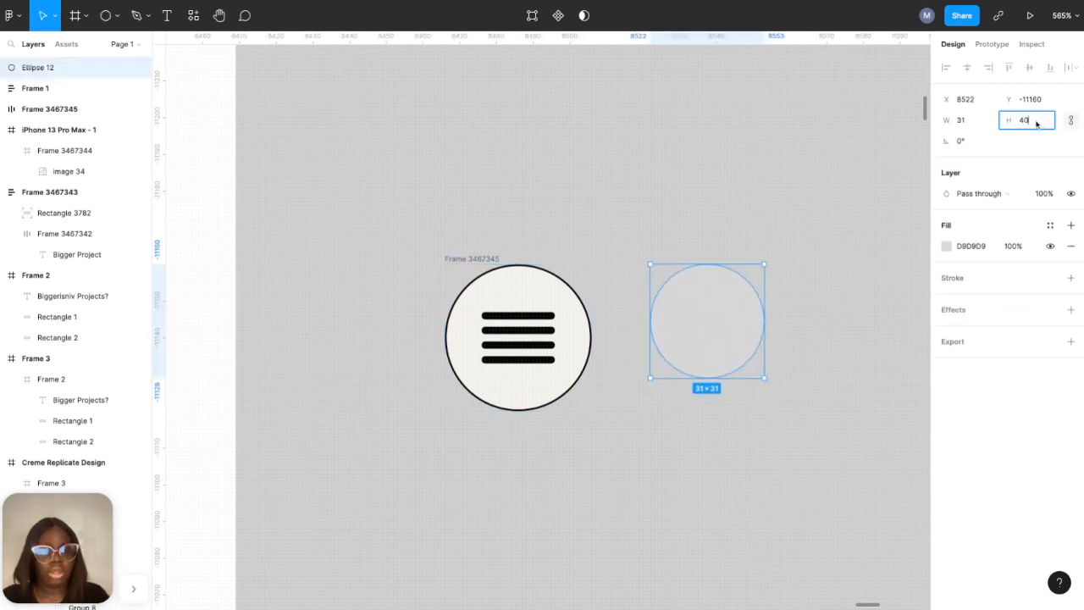
key("Return")
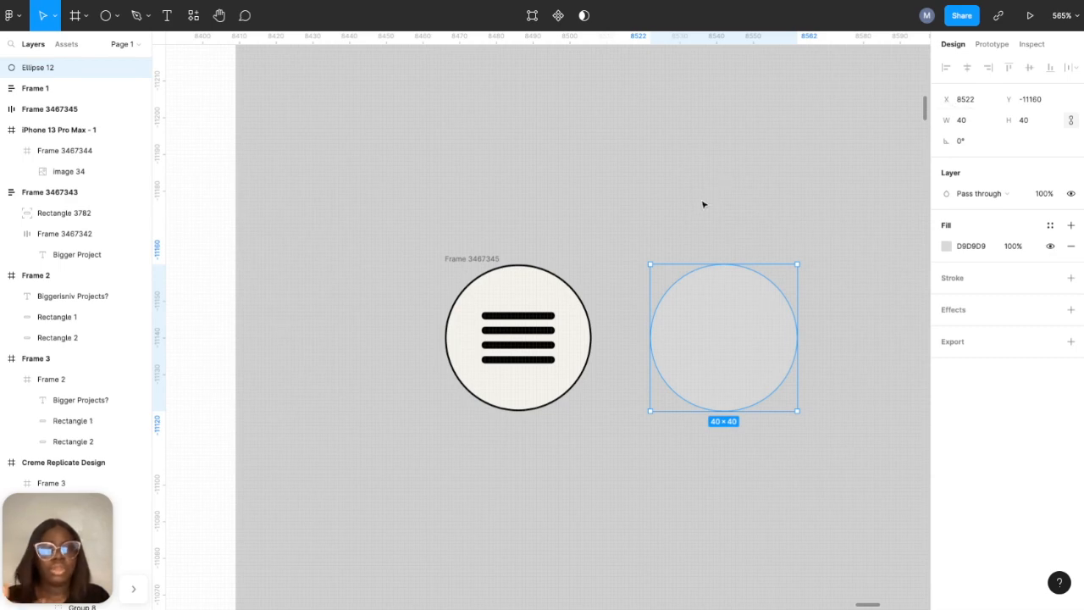
- Move the grey circle below the menu button and combine both in a centre-aligned vertical auto layout
left_click_drag(698, 324, 481, 497)
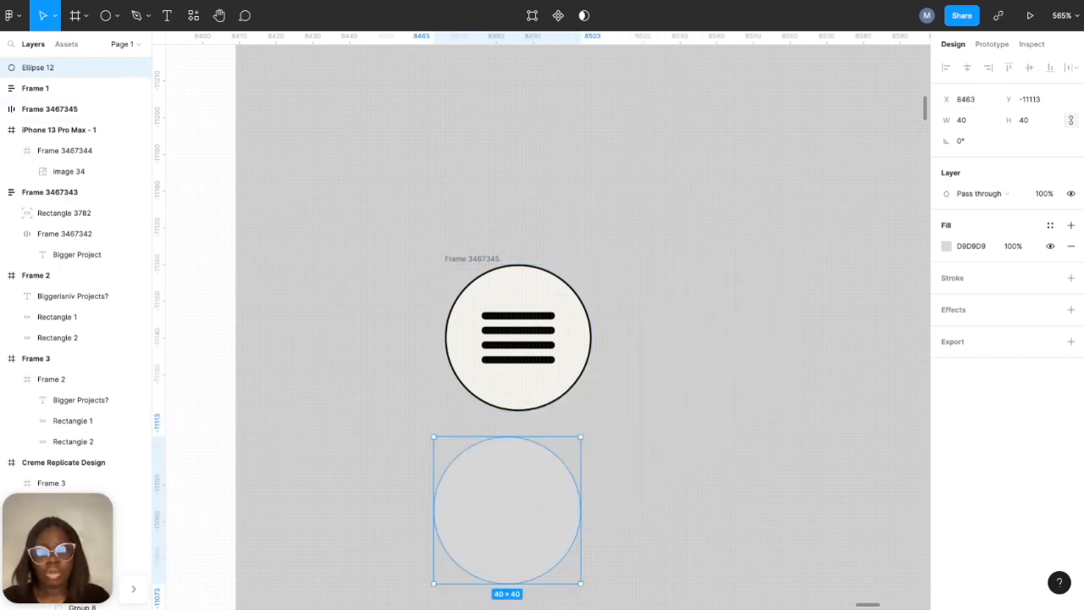
left_click(477, 259, "shift")
left_click(1071, 235)
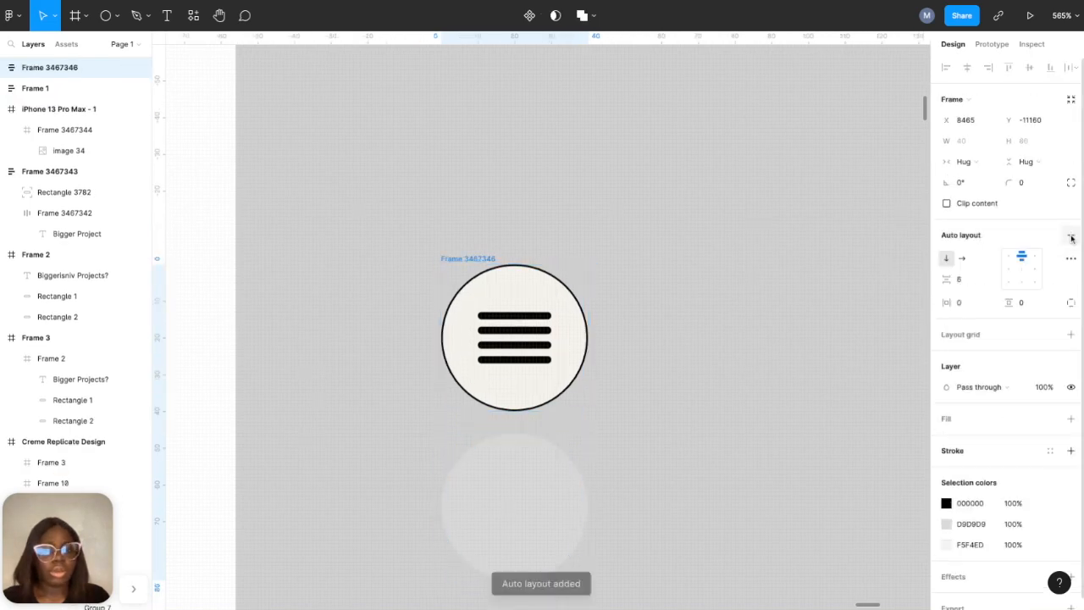
left_click(1024, 269)
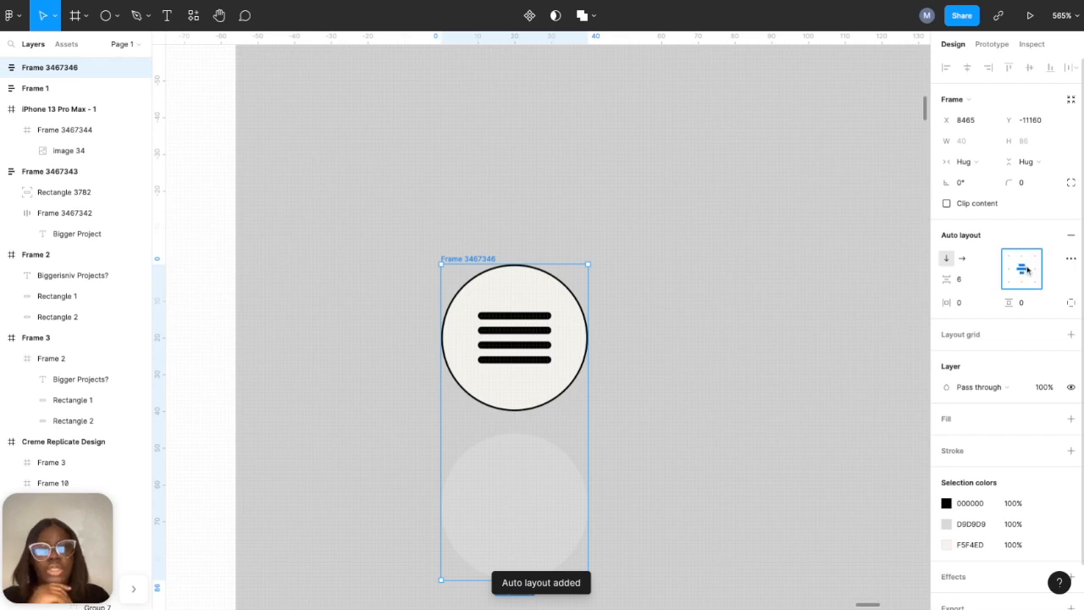
left_click(534, 554)
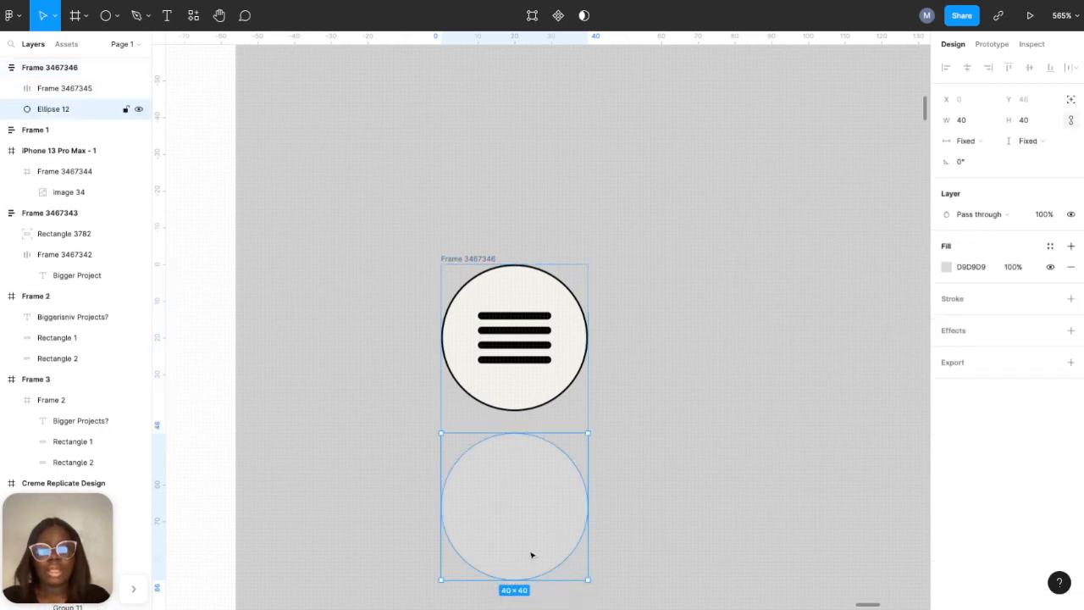
- Give the grey circle absolute position within the menu button frame and nudge it over the button to X 2, Y 2
left_click(1071, 100)
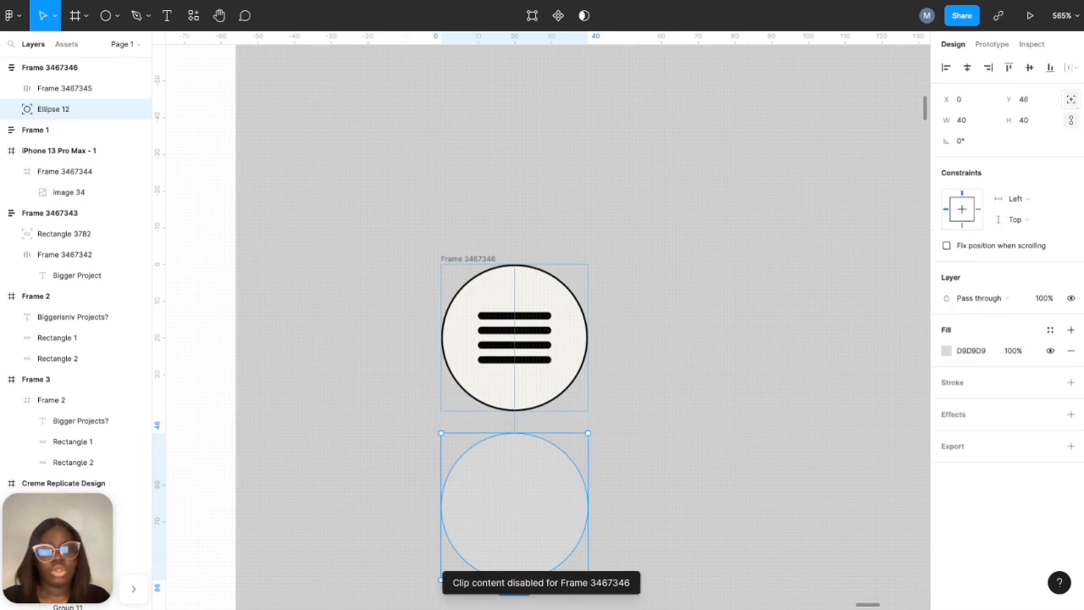
key("Up")
key("Up")
key("Up")
key("Up")
key("Up")
key("Up")
key("Up")
key("Up")
key("Up")
key("Up")
key("Up")
key("Up")
key("Up")
key("Up")
key("Up")
key("Up")
key("Up")
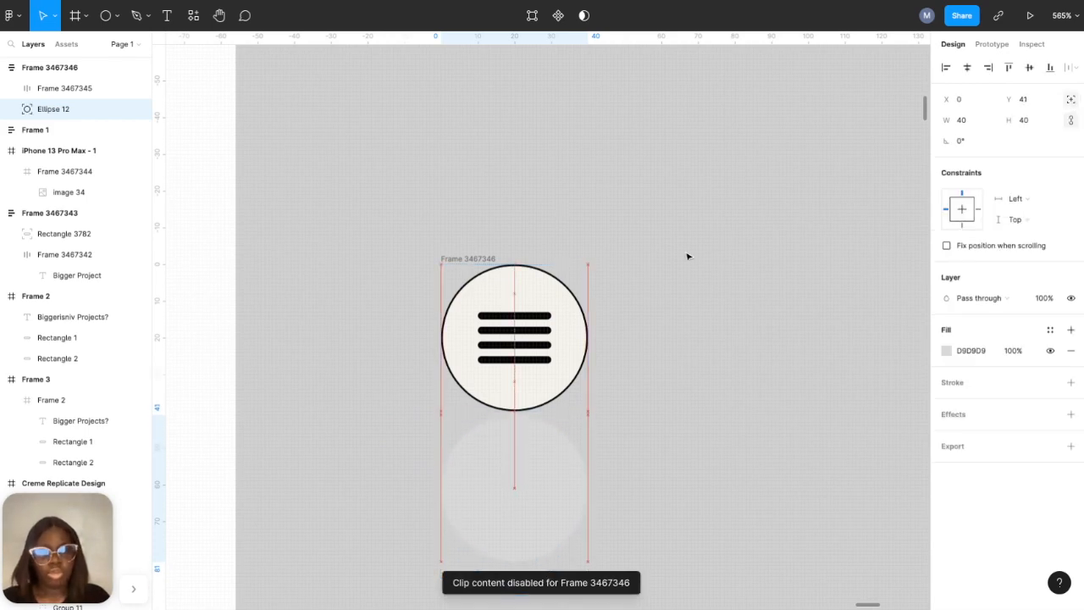
key("Up")
key("Up")
key("Up")
key("Up")
key("Up")
key("Up")
key("Up")
key("Up")
key("Up")
key("Up")
key("Up")
key("Up")
key("Up")
key("Up")
key("Up")
key("Up")
key("Up")
key("Up")
key("Up")
key("Up")
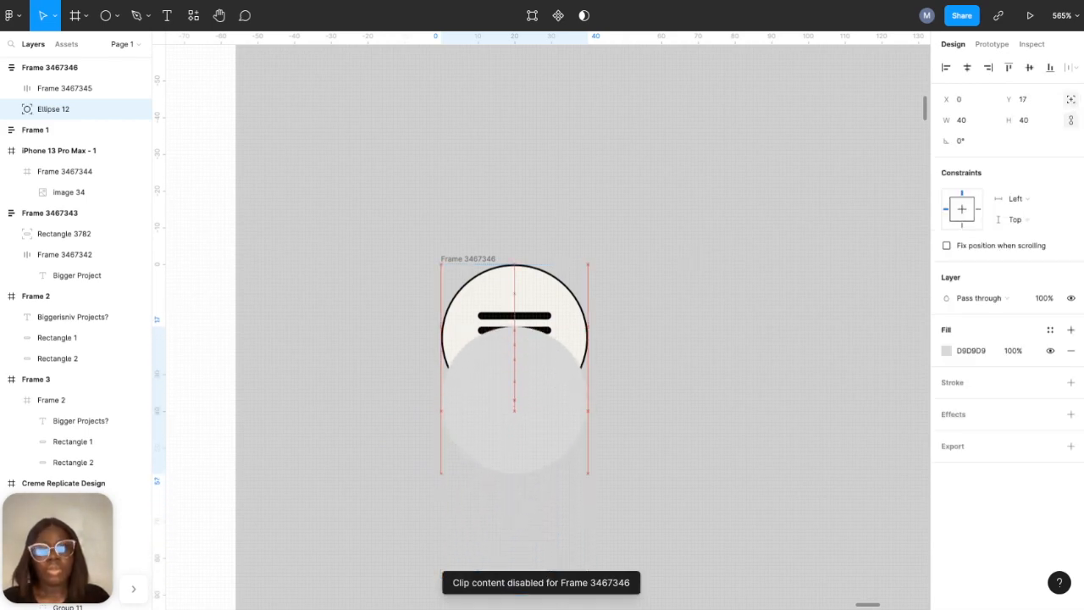
key("Up")
key("Up")
key("Up")
key("Up")
key("Up")
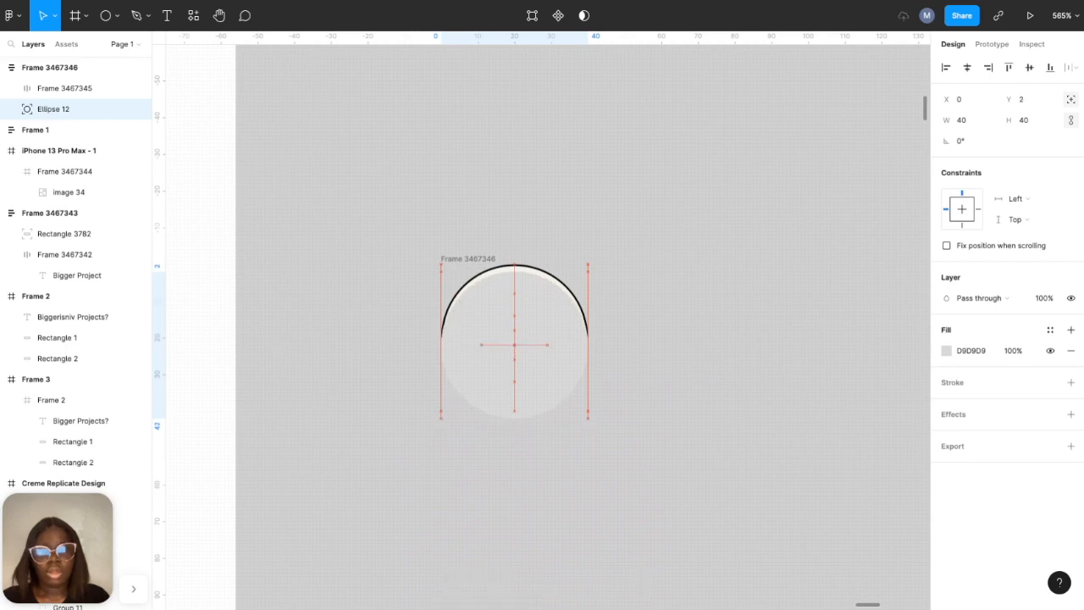
key("Right")
key("Right")
key("Down")
key("Down")
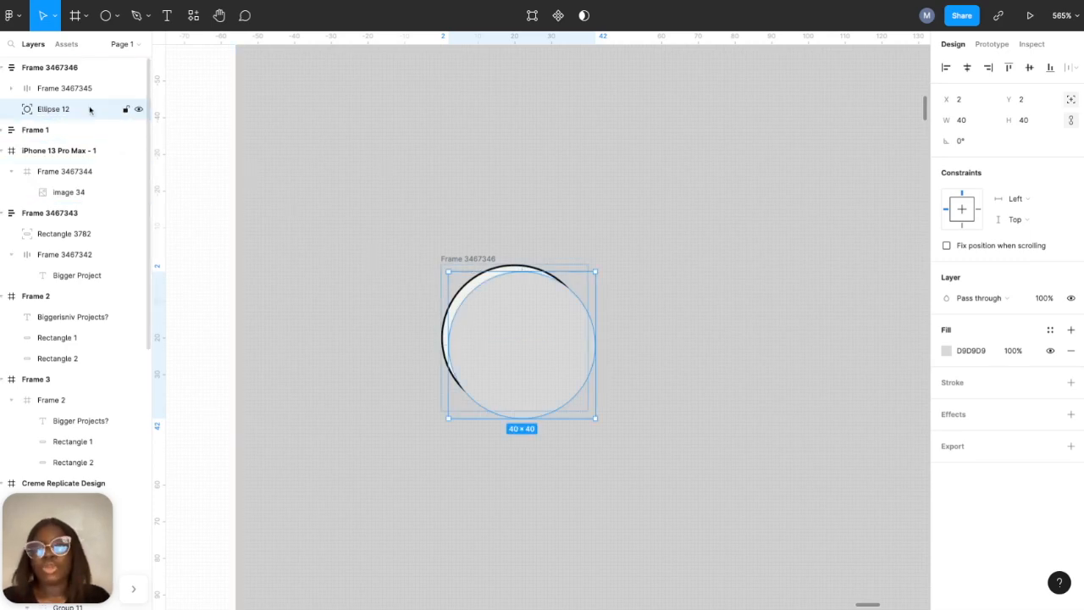
- Place the offset circle behind the menu button and fill it with the pink document color FF70F1
left_click_drag(90, 108, 92, 80)
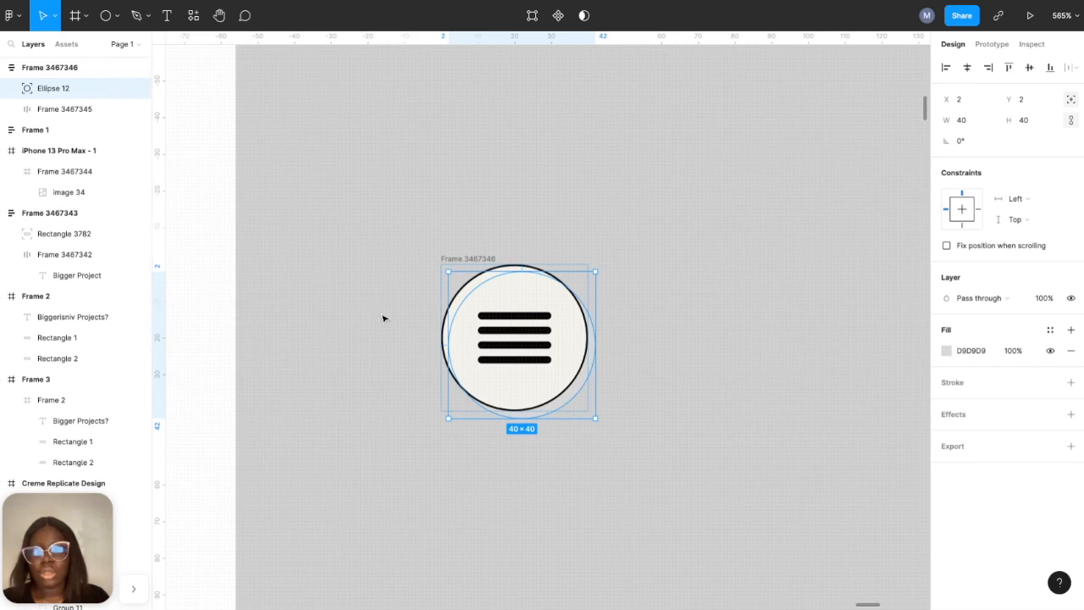
left_click(946, 351)
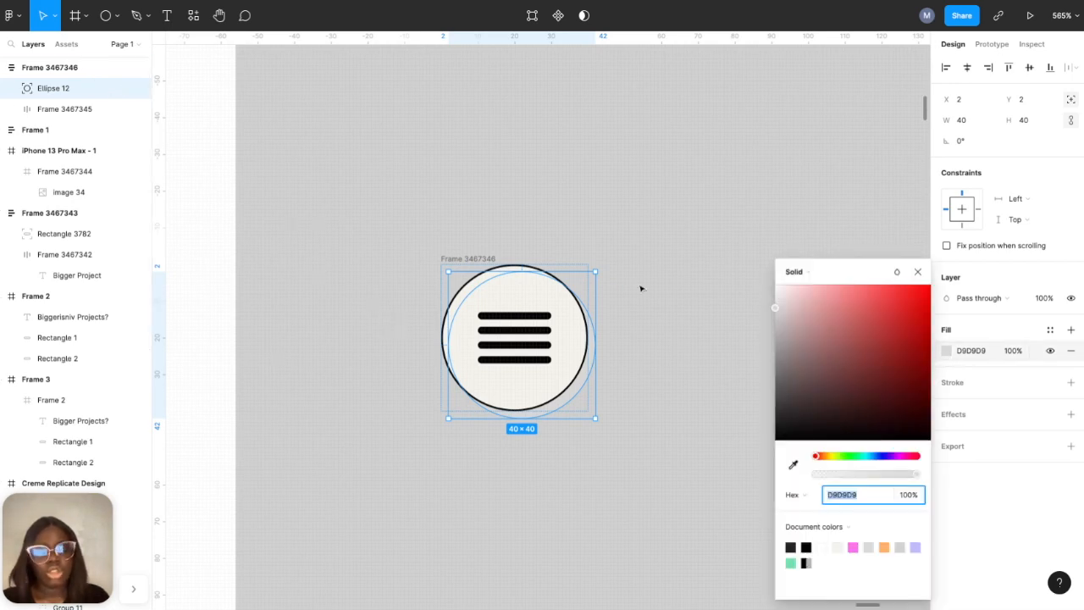
scroll(615, 268, "up", 5)
scroll(615, 269, "left", 2)
left_click(853, 545)
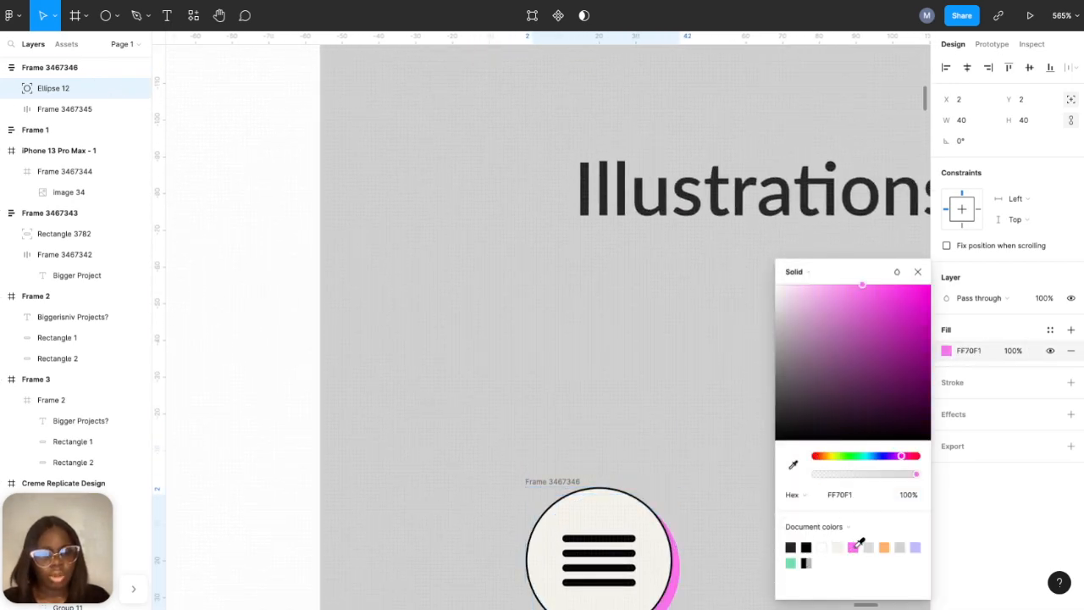
scroll(586, 435, "down", 4)
left_click(677, 462)
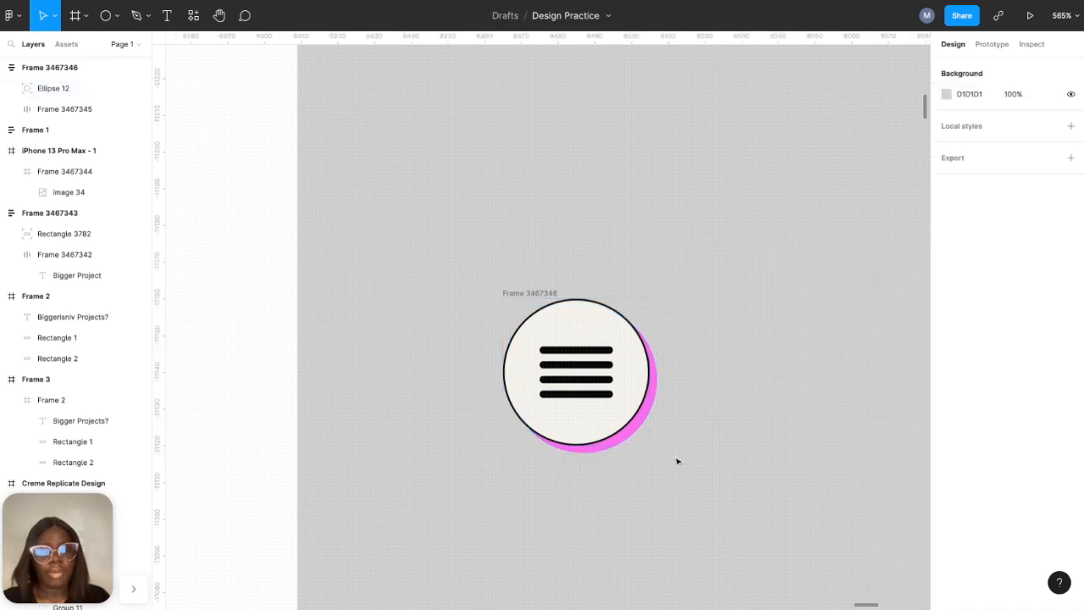
- Set the pink shadow circle's constraints to Left and right horizontally and Bottom vertically
left_click(525, 293)
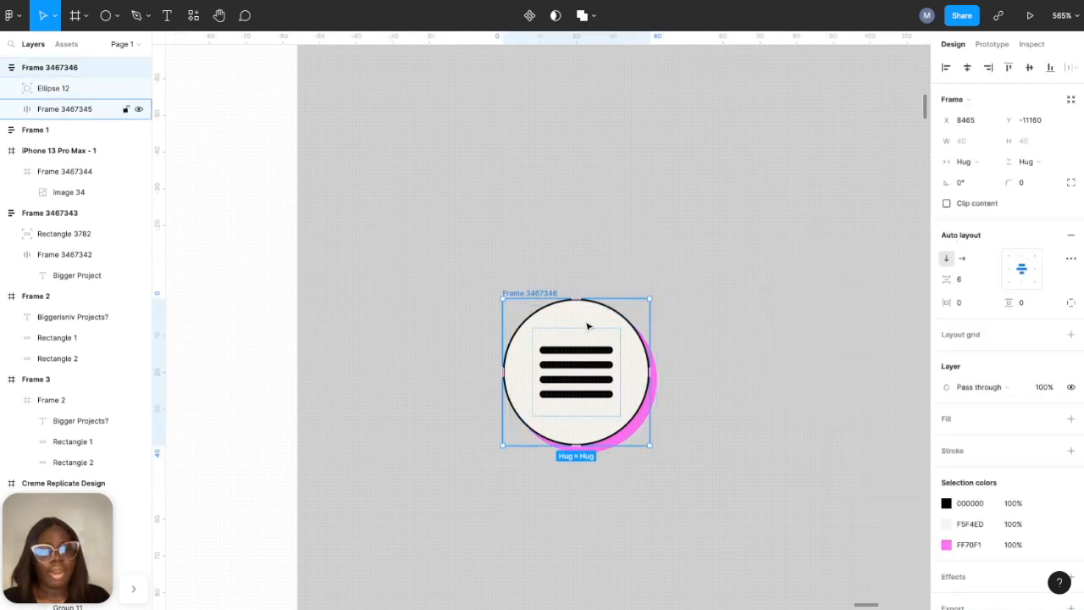
left_click(42, 93)
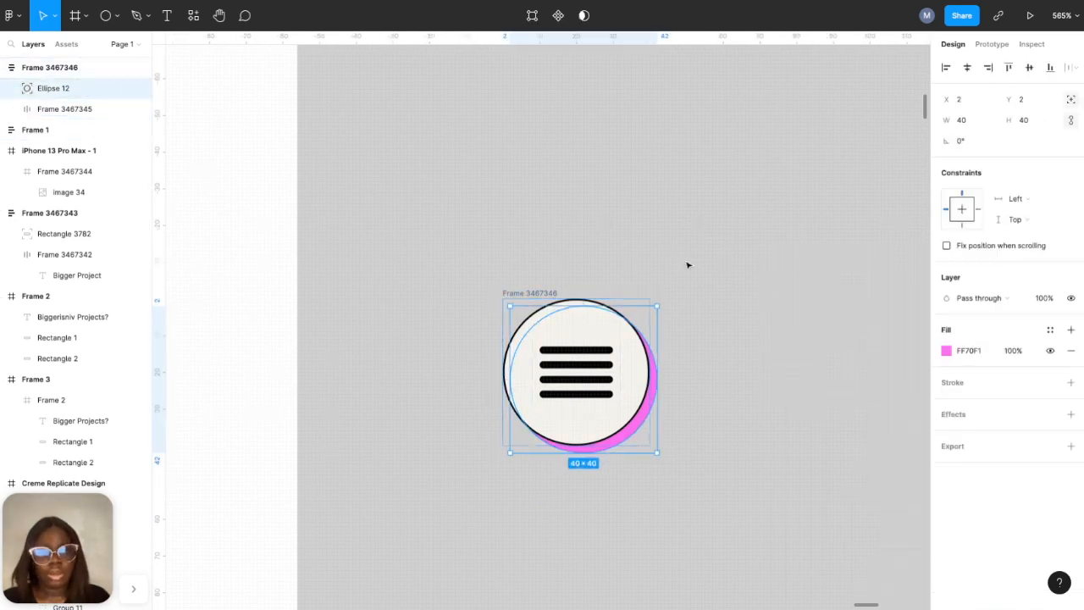
left_click(1019, 222)
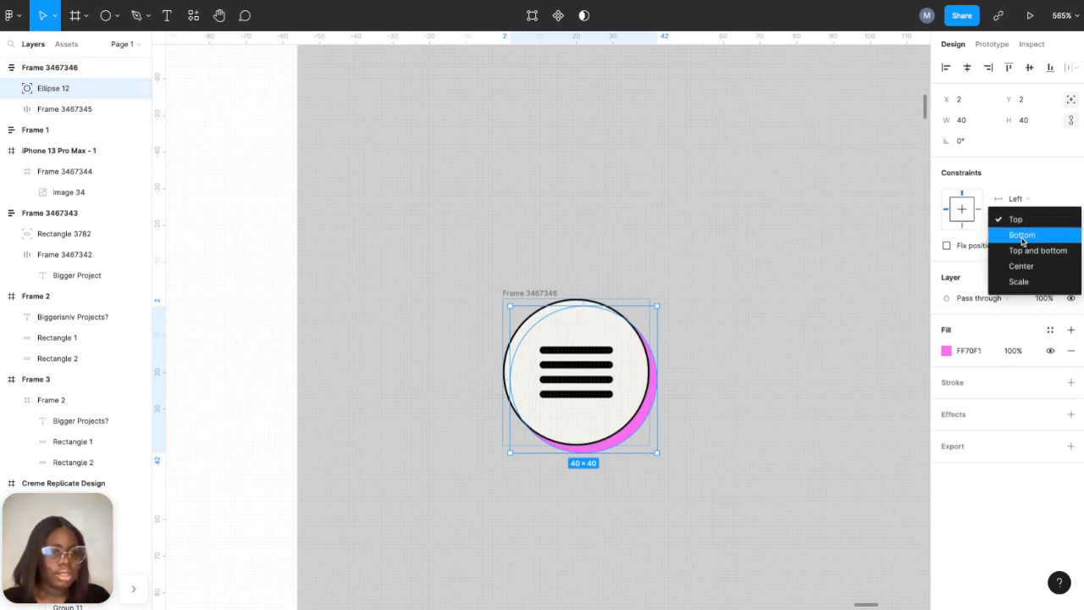
left_click(1022, 235)
left_click(1020, 203)
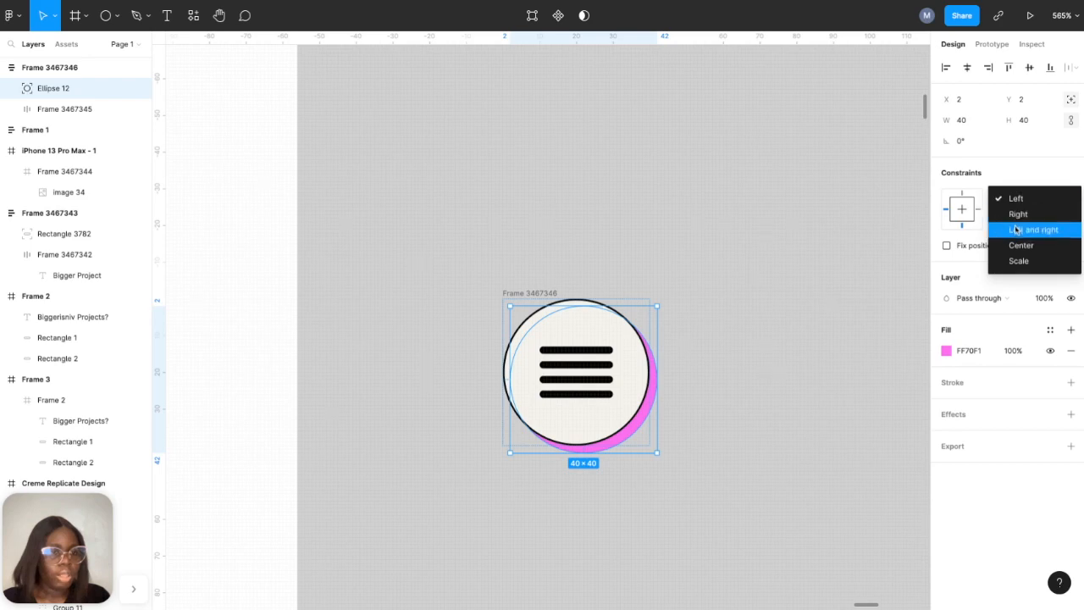
left_click(1017, 231)
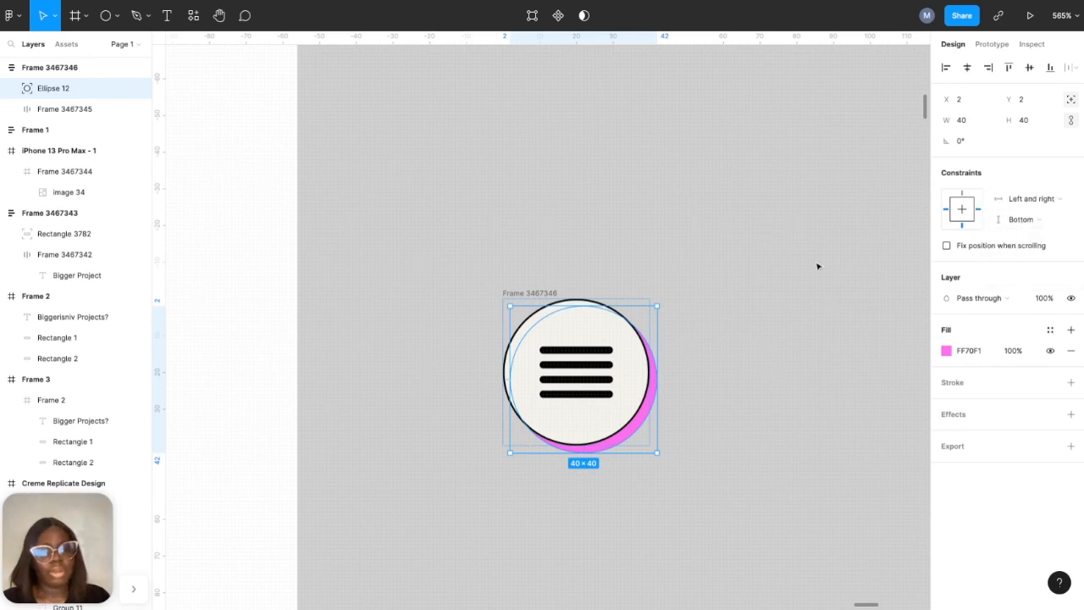
left_click(786, 270)
- Move the finished menu button into the iPhone 13 Pro Max frame's header, level with the logo at its opposite end
left_click(538, 294)
scroll(572, 347, "down", 10)
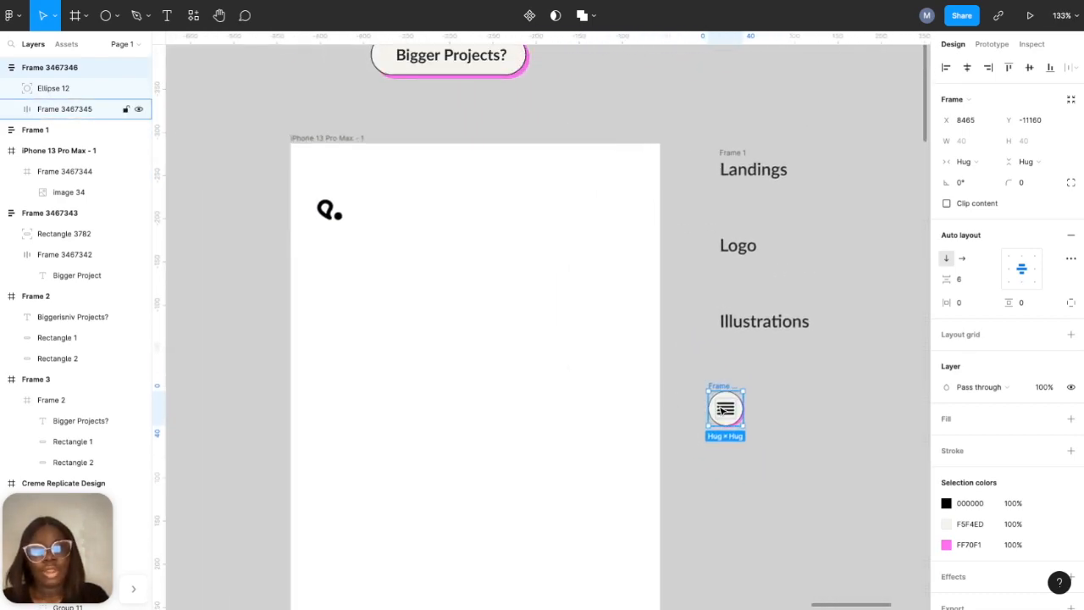
left_click_drag(726, 411, 605, 202)
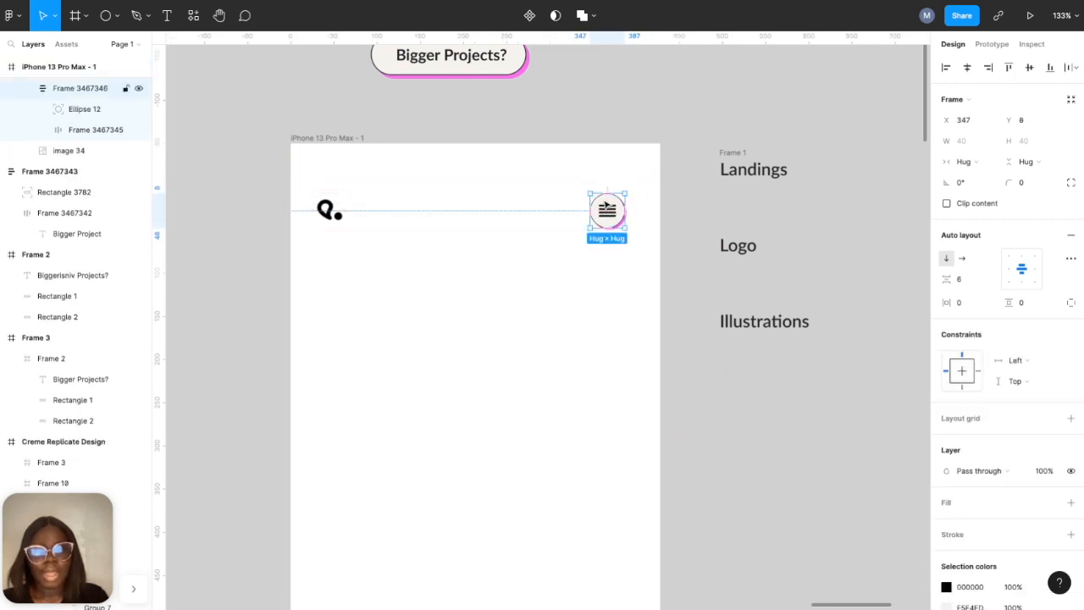
- Try a dark 443434 fill on the header frame and remove it again
left_click(472, 206)
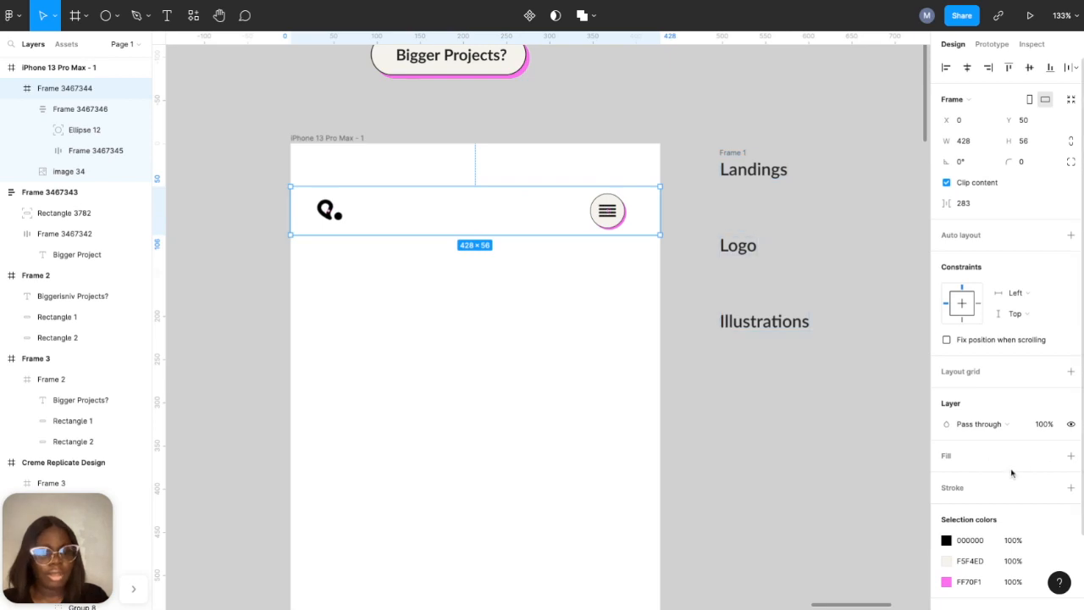
left_click(1071, 456)
left_click(946, 478)
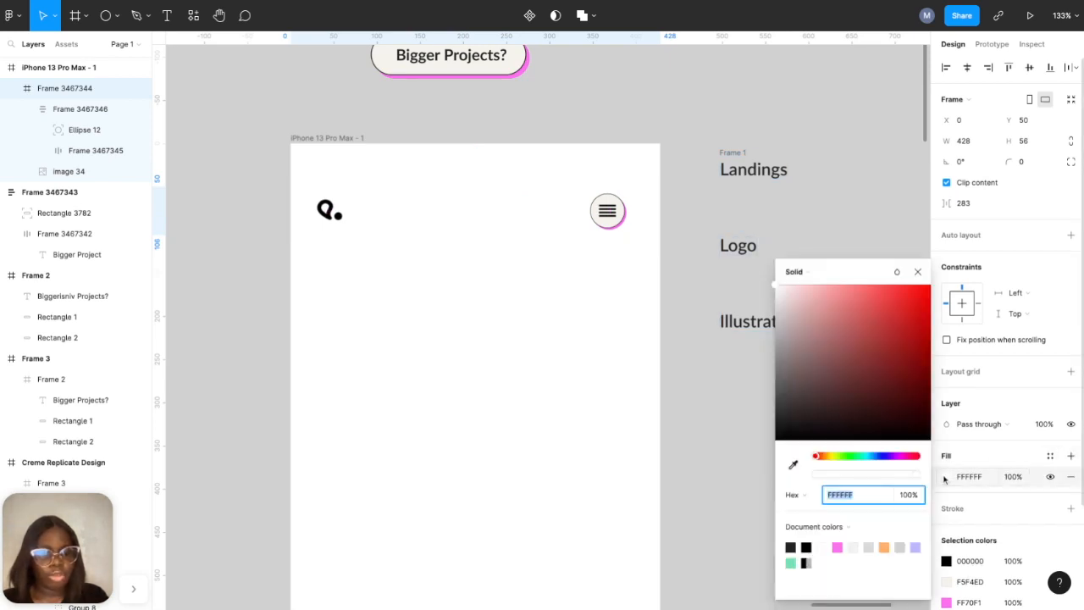
left_click(811, 398)
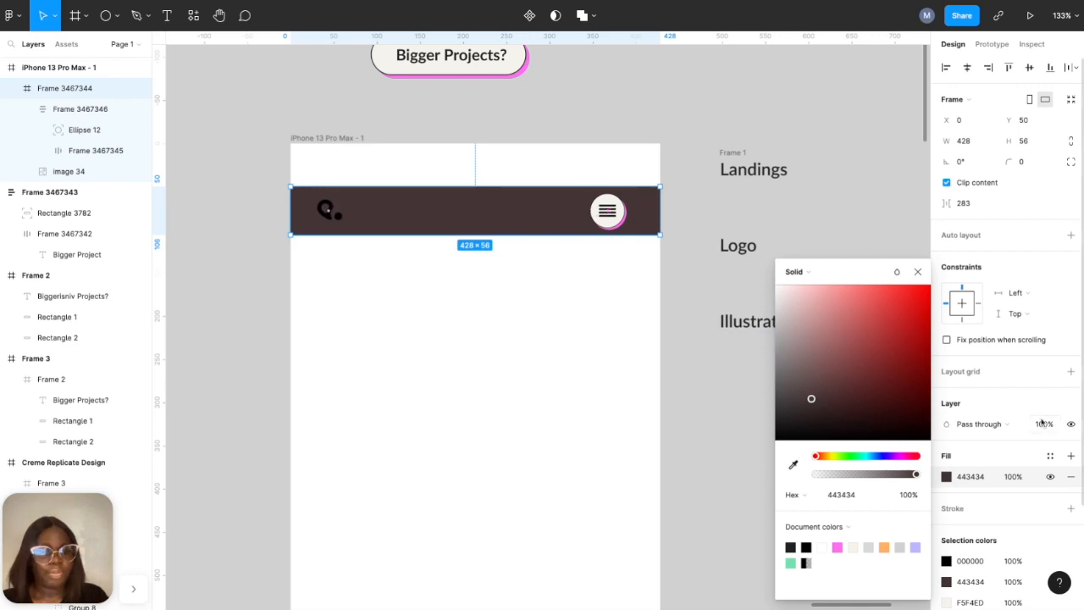
left_click(1071, 477)
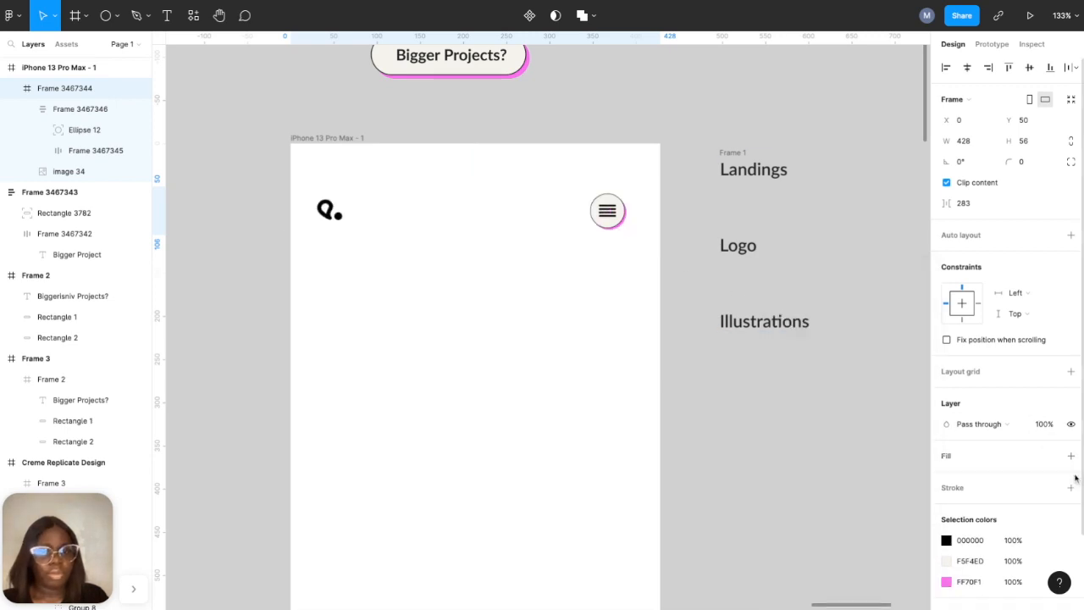
- Show the four-column layout grid on the iPhone 13 Pro Max frame
left_click(360, 136)
left_click(1049, 289)
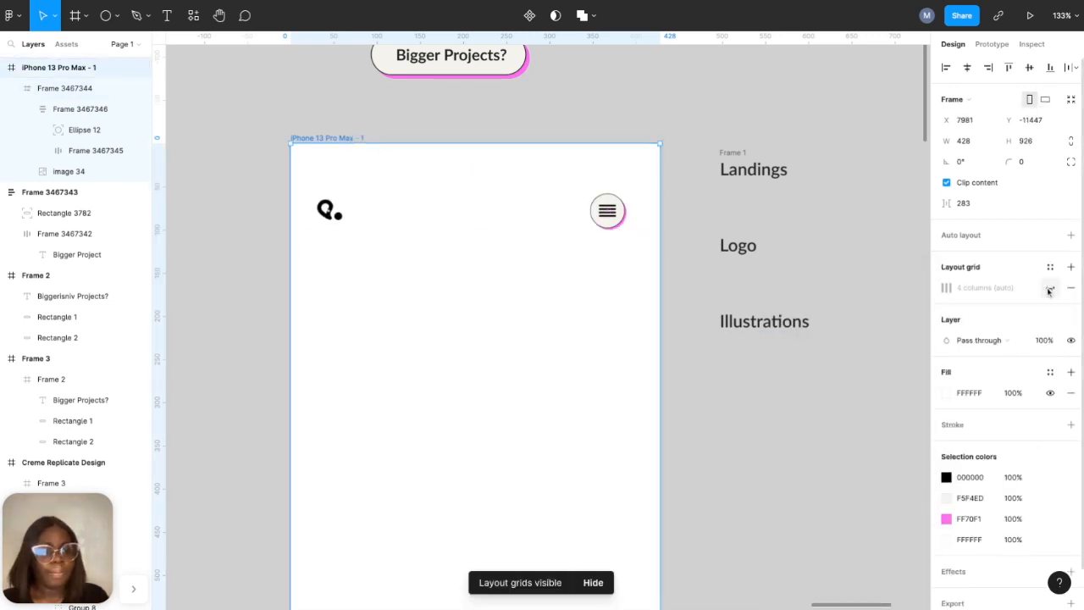
left_click(1050, 290)
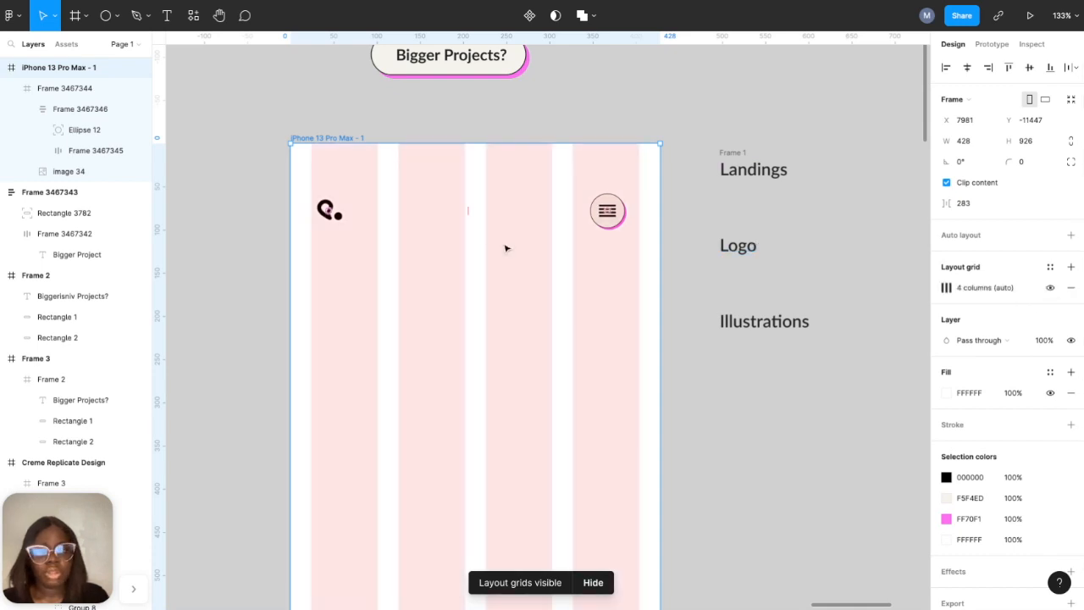
- Shift the header's menu button to X 361 so its pink shadow sits just inside the last grid column's outer edge
scroll(467, 216, "up", 5)
double_click(666, 215)
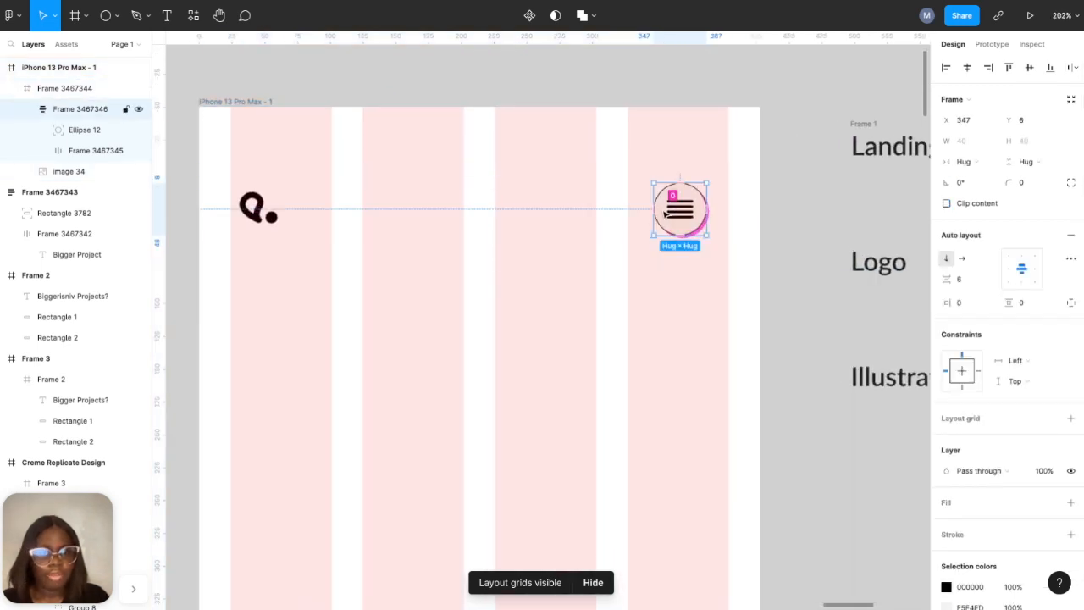
left_click_drag(667, 214, 695, 209)
key("Right")
key("Right")
scroll(885, 185, "up", 5)
scroll(643, 231, "up", 10)
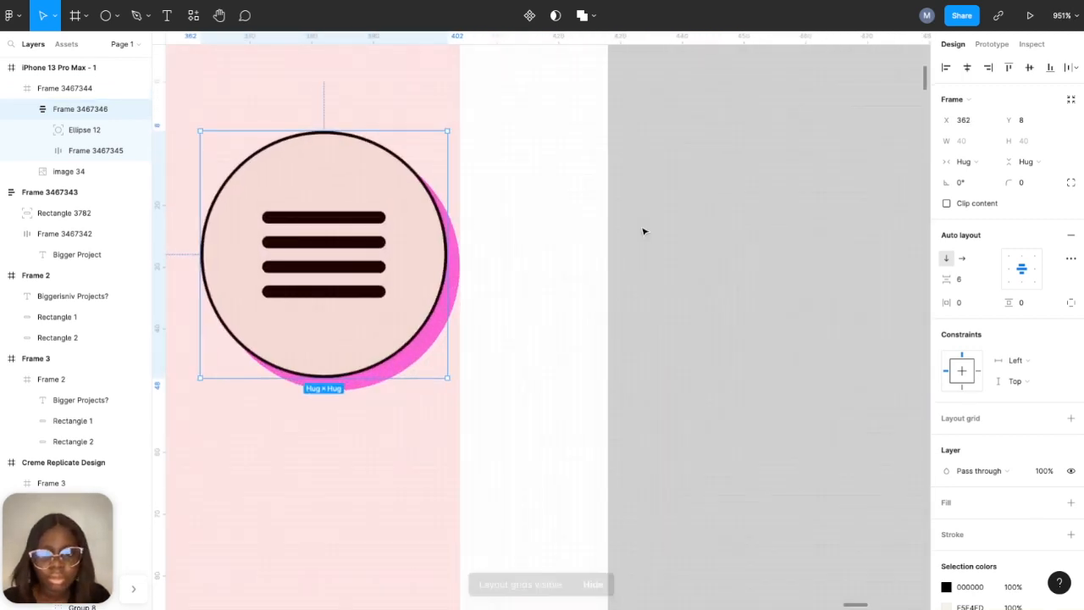
key("Left")
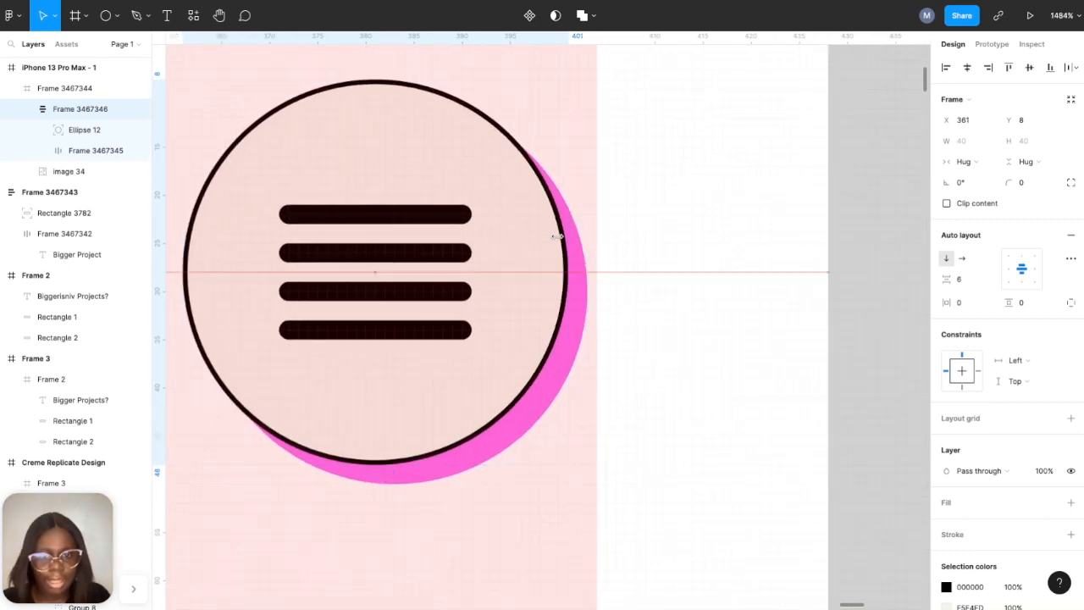
scroll(559, 236, "down", 15)
scroll(564, 194, "up", 2)
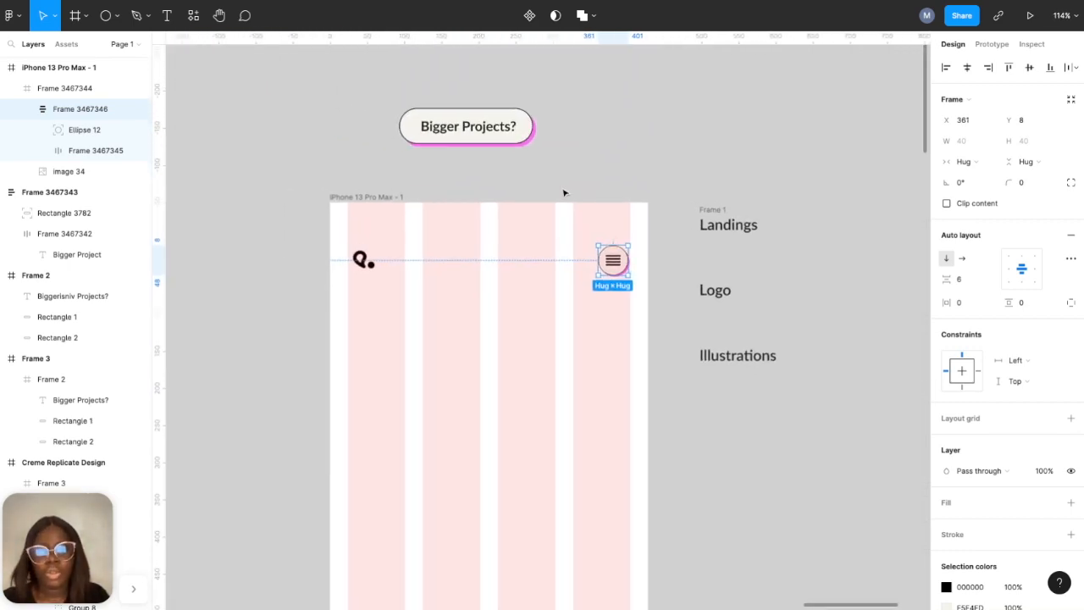
left_click(566, 195)
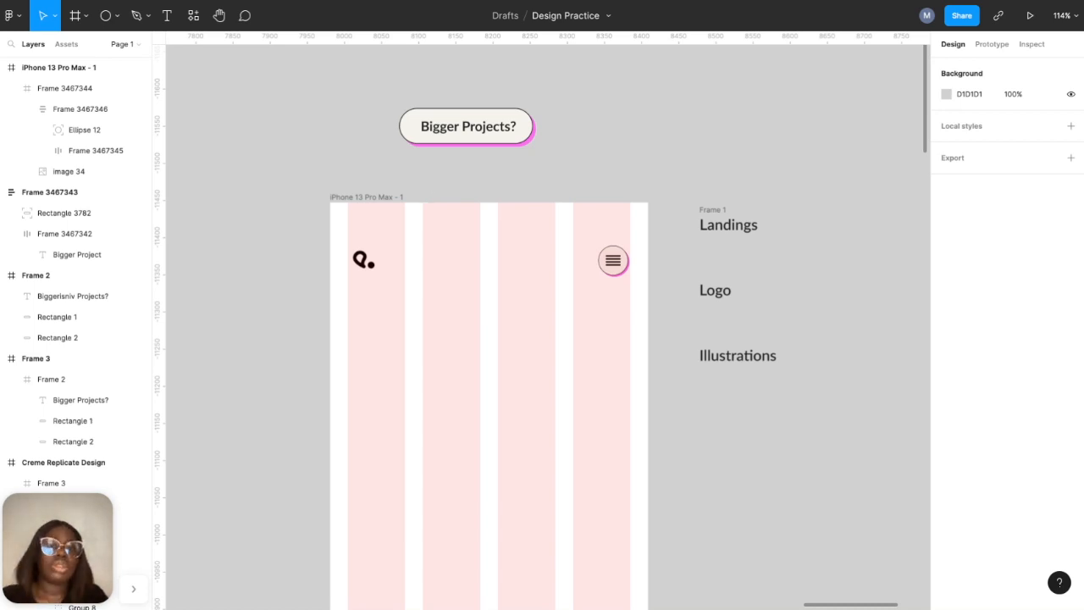
- Paste the copied iPhone status bar into the iPhone 13 Pro Max frame and place it directly above the header
left_click(379, 201)
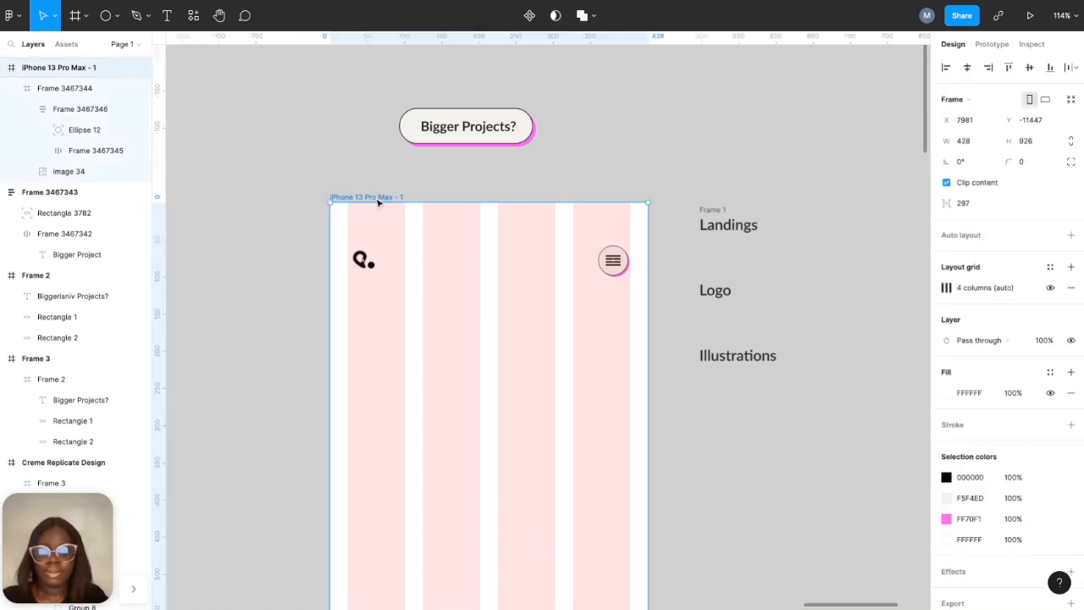
key("ctrl+v")
left_click_drag(381, 351, 596, 225)
left_click(692, 252)
scroll(692, 252, "left", 1)
scroll(692, 251, "down", 1)
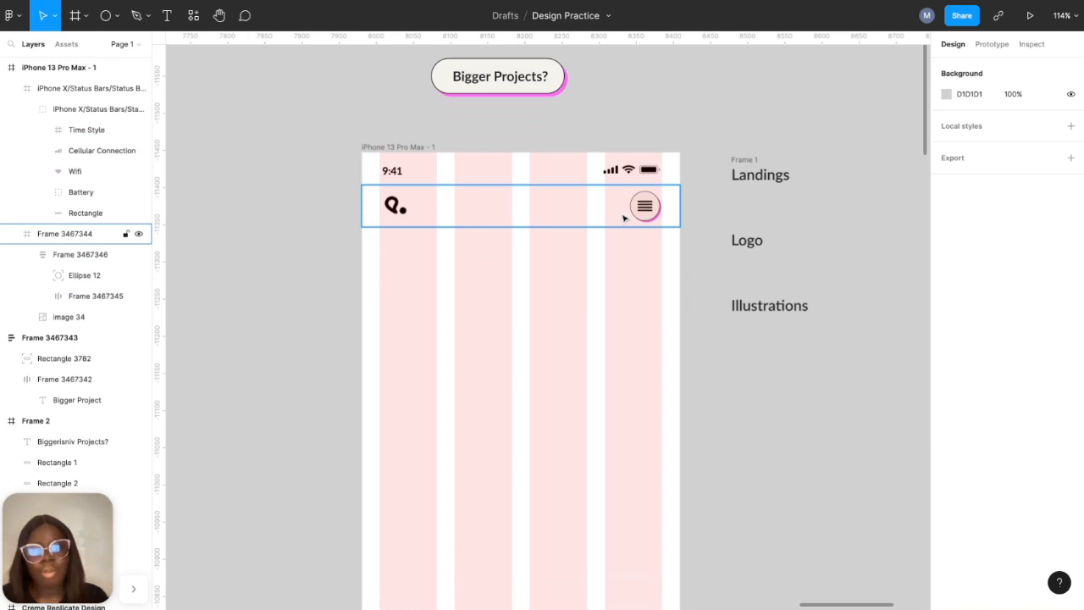
- Hide the layout grid on the iPhone 13 Pro Max frame, keeping its white fill
left_click(399, 147)
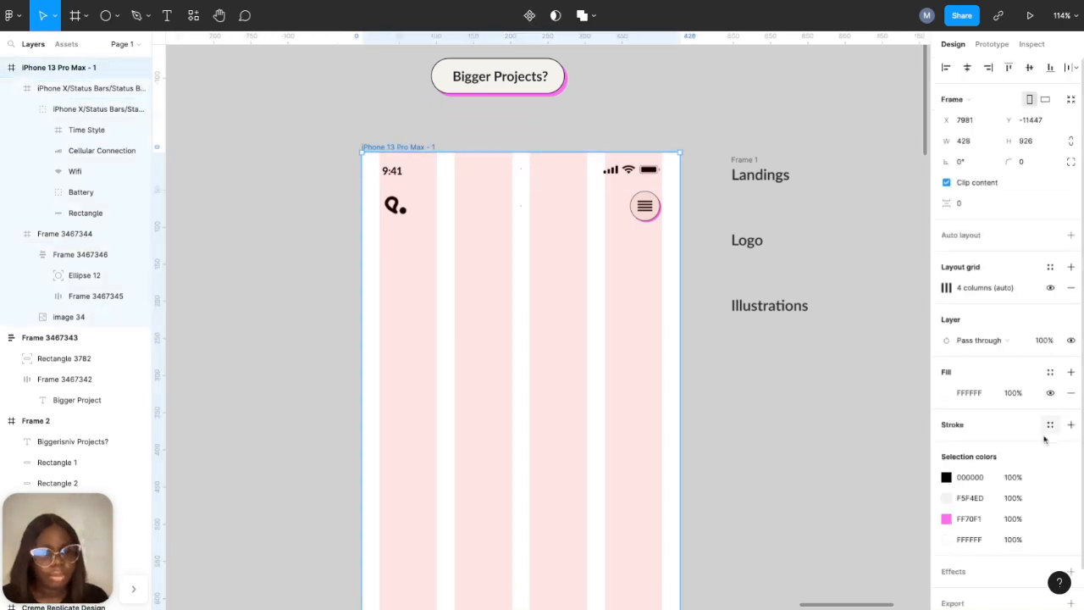
left_click(1051, 393)
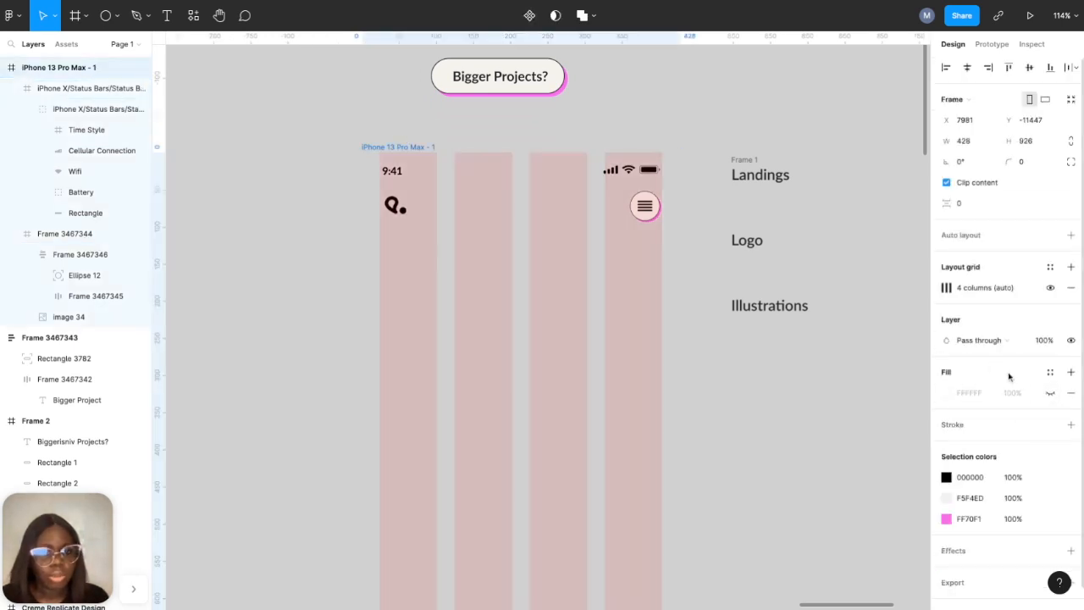
key("ctrl+z")
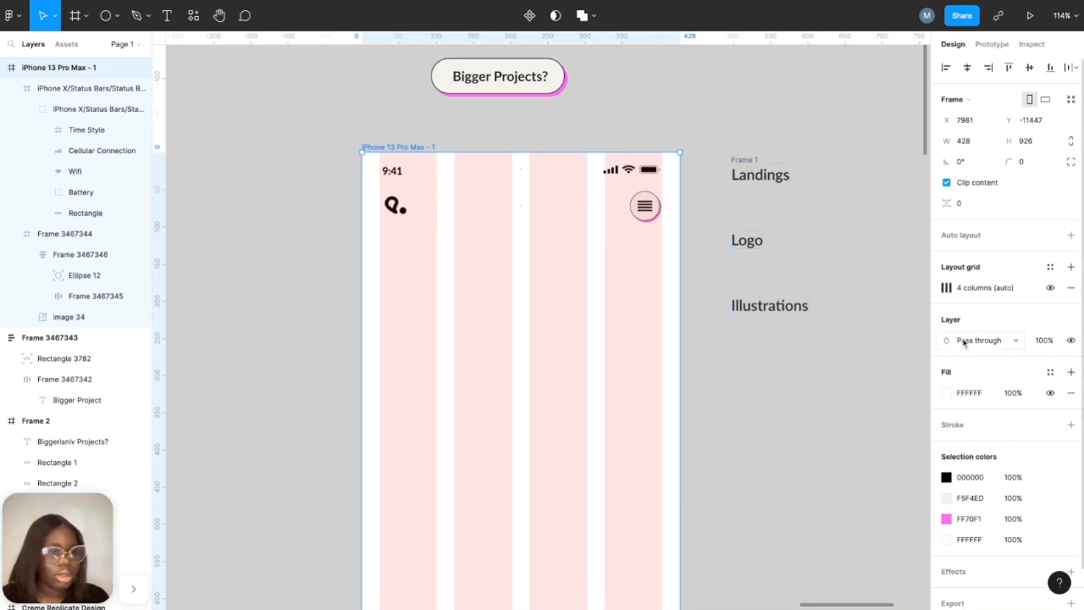
left_click(1050, 288)
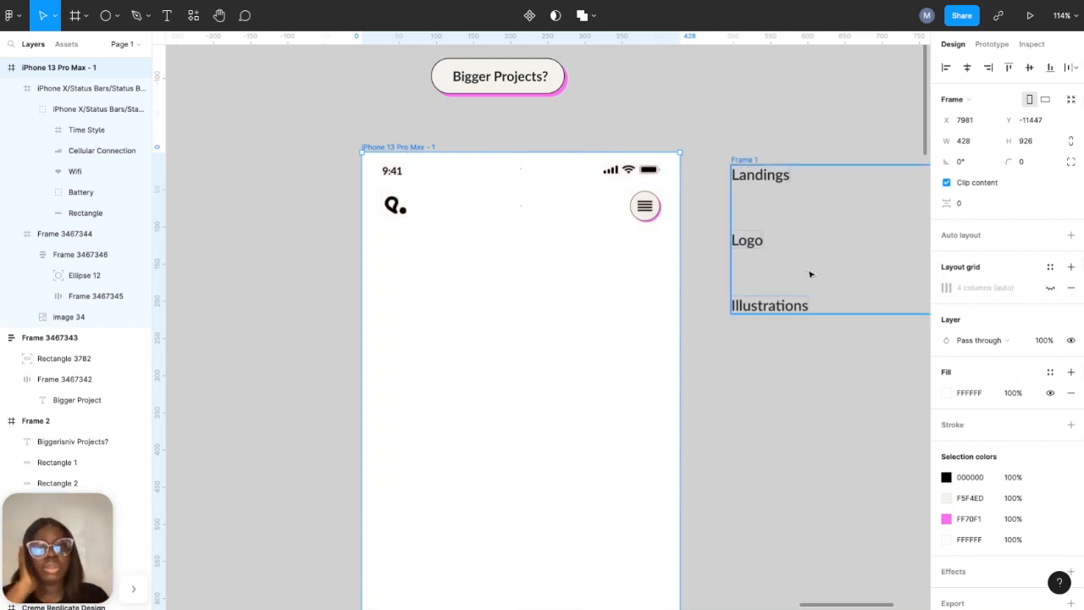
- Sample the Bigger Projects? button's cream fill, F5F4ED, for the cream colour of the header's menu button
left_click(635, 212)
double_click(645, 207)
scroll(643, 212, "up", 2)
scroll(643, 213, "up", 1)
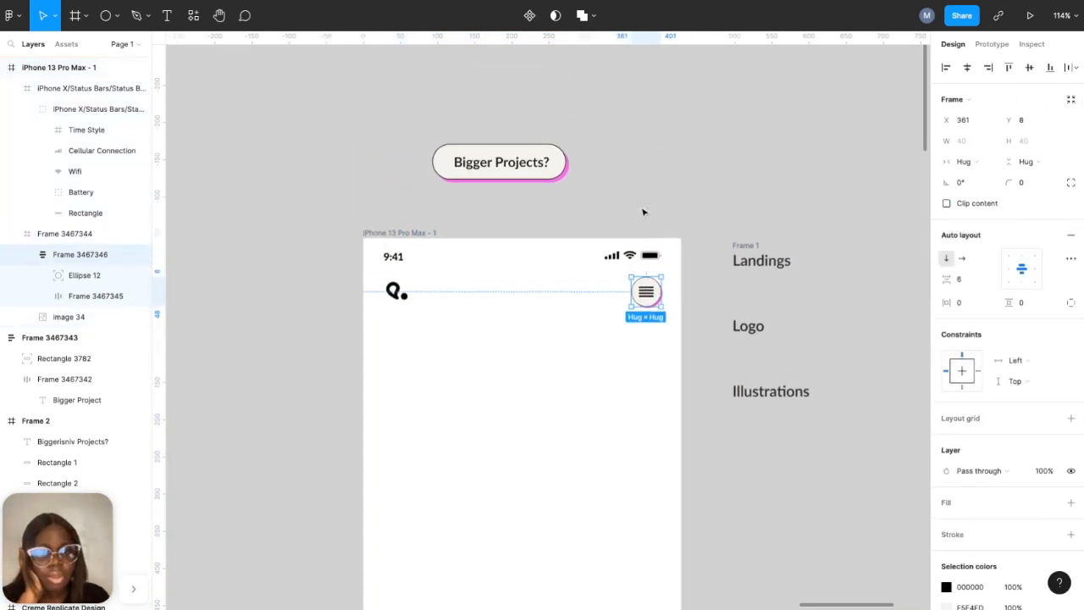
scroll(558, 149, "up", 5)
scroll(980, 430, "down", 3)
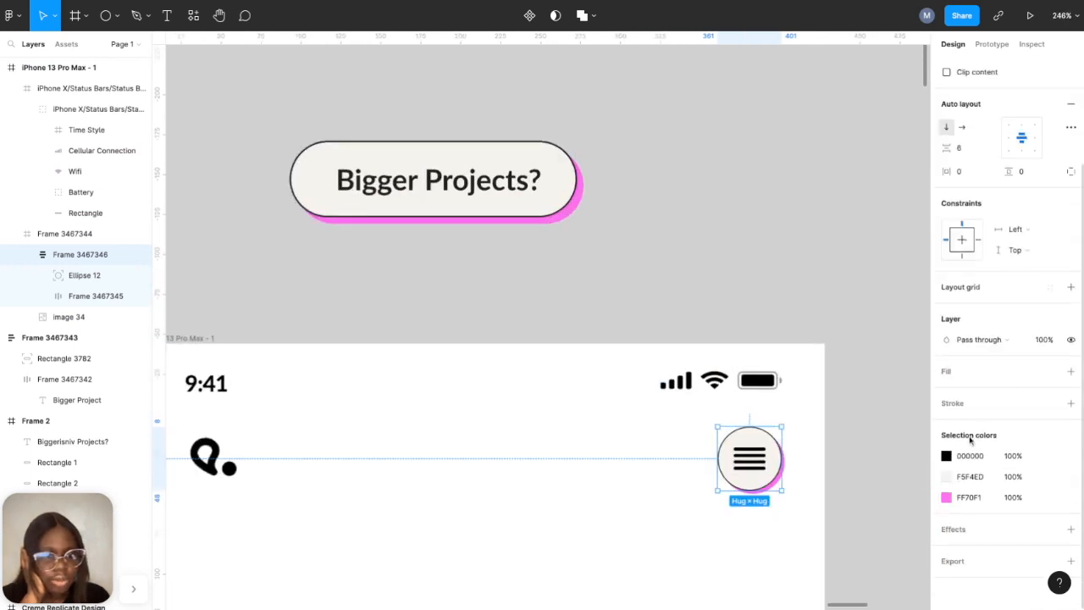
left_click(946, 476)
left_click(793, 465)
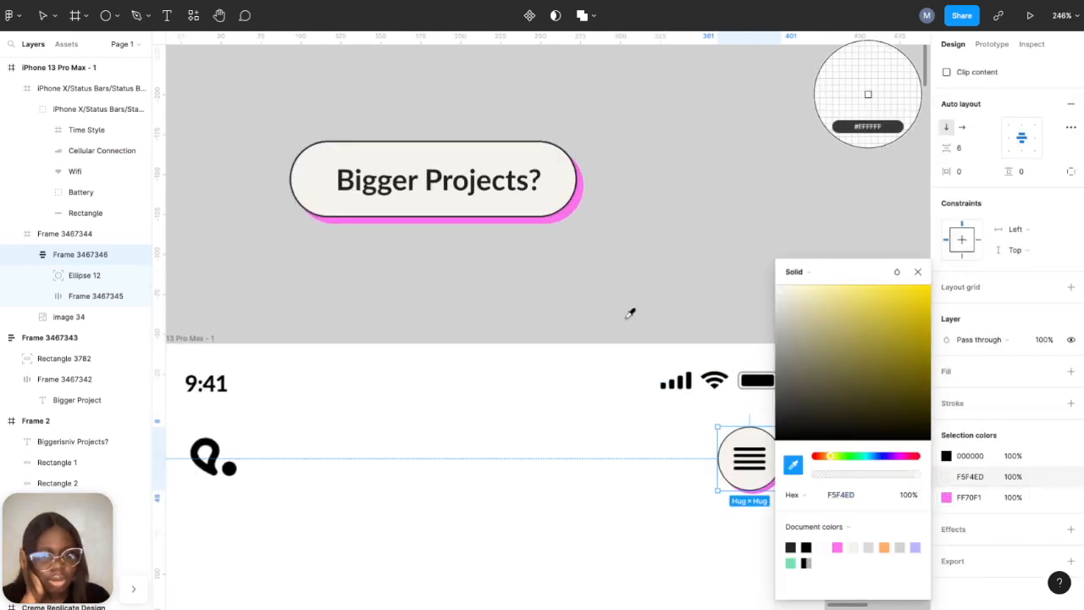
left_click(560, 183)
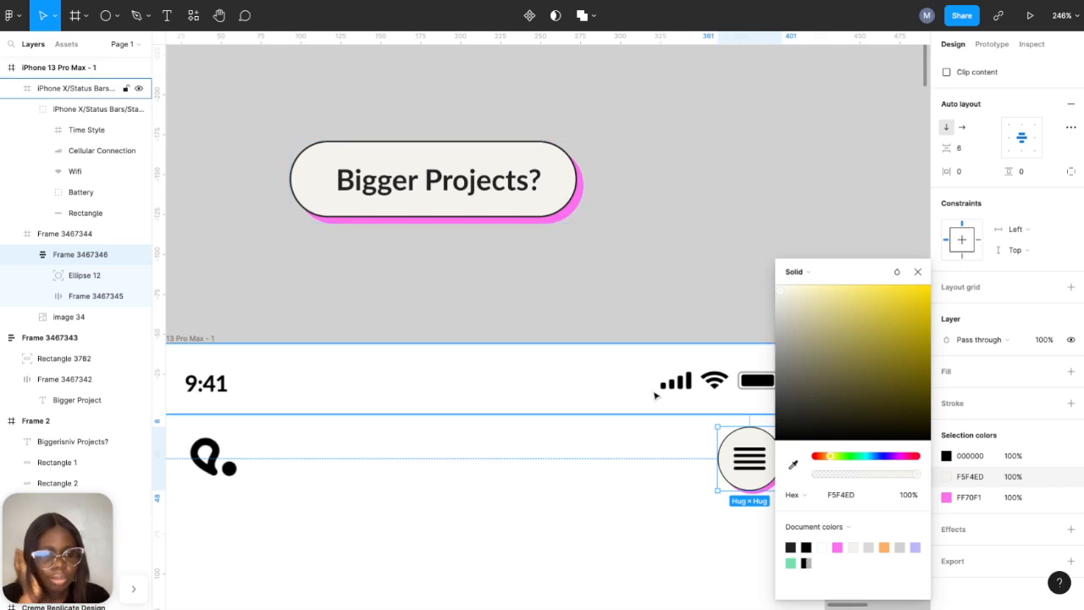
- Examine the menu button's inner circle frame and its pink shadow up close
scroll(655, 396, "down", 5)
scroll(655, 395, "right", 2)
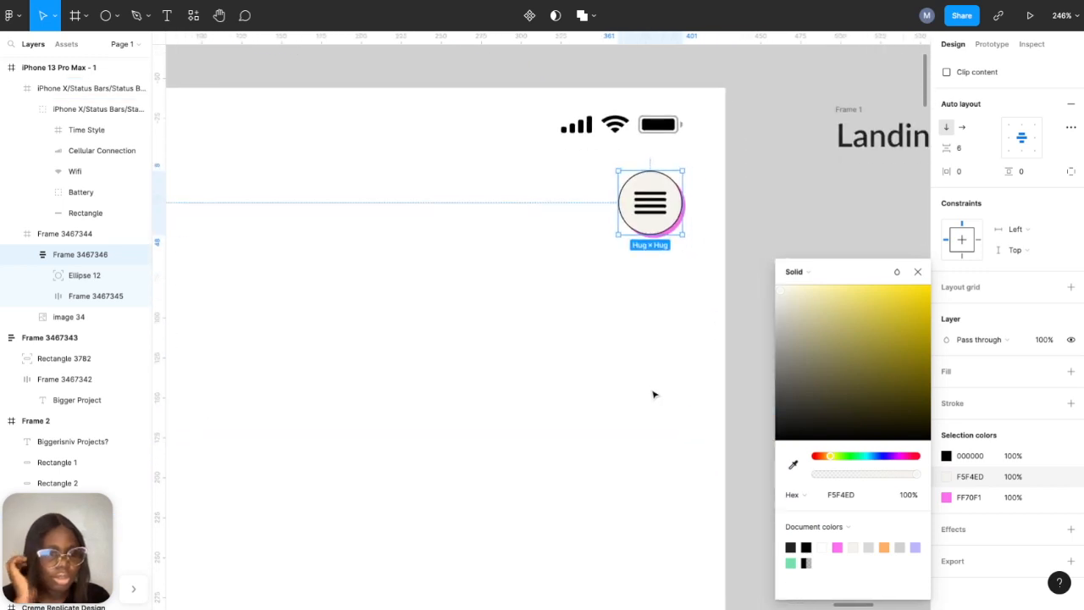
left_click(74, 297)
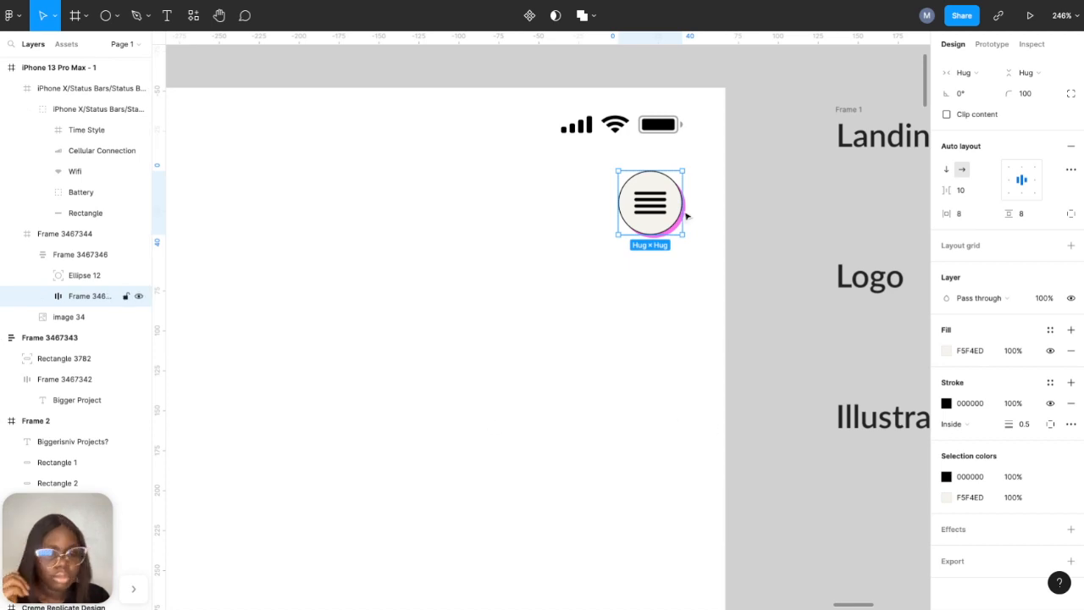
scroll(685, 215, "up", 3)
scroll(686, 215, "up", 5)
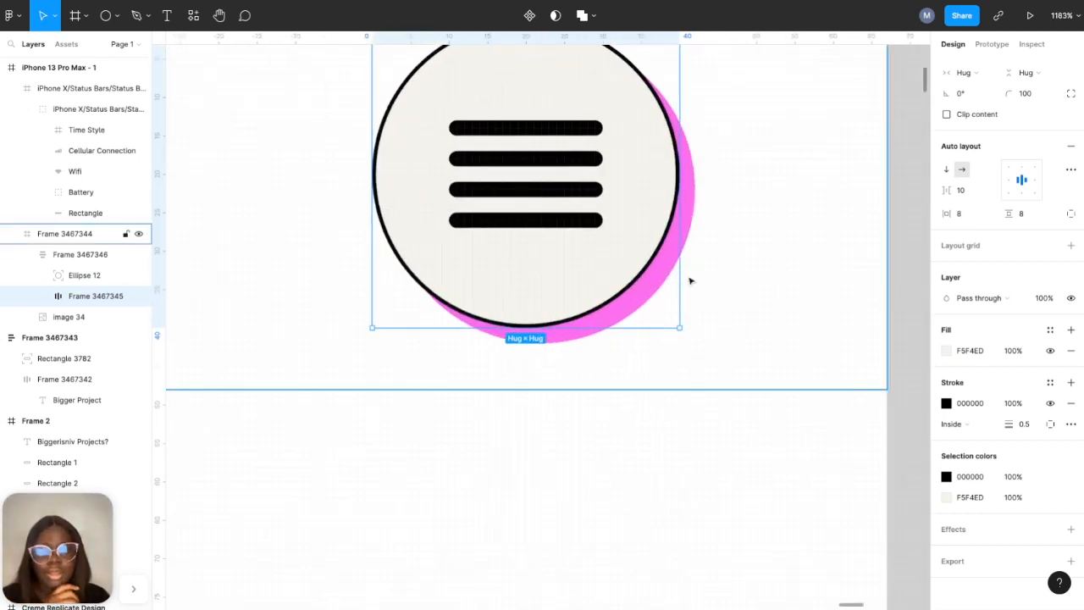
scroll(689, 280, "down", 2)
scroll(697, 377, "down", 10)
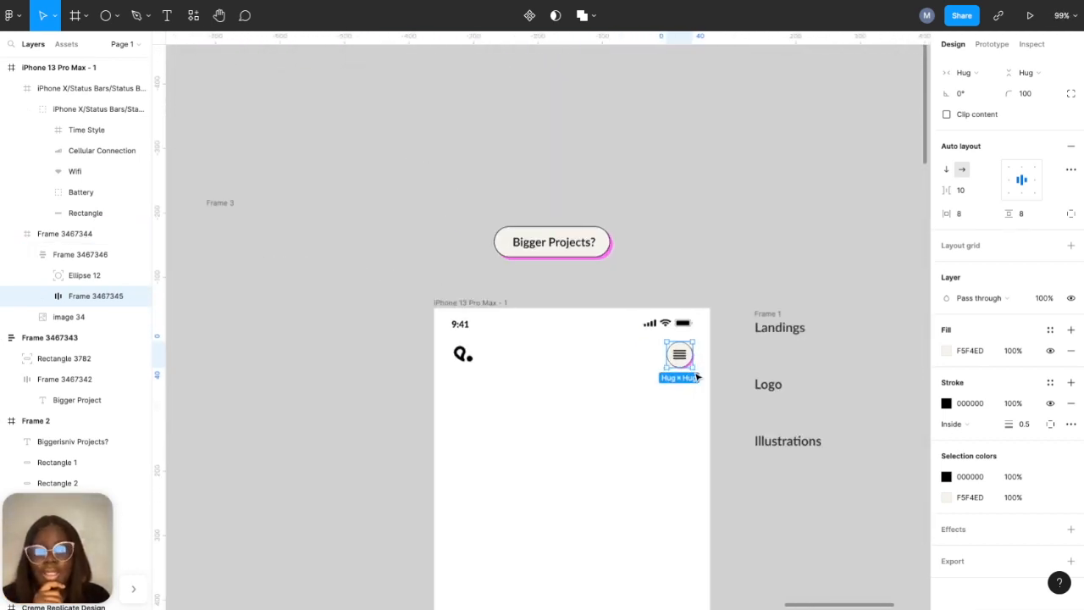
left_click(355, 302)
left_click(381, 214)
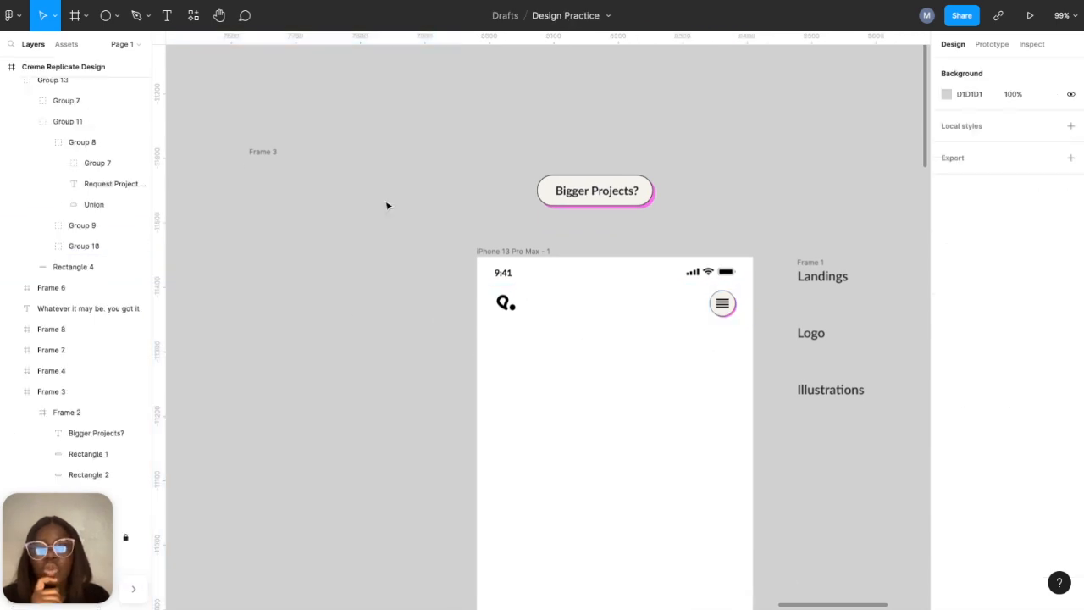
- Copy the concentric circles group behind the hero heading in the Creme Replicate Design frame and lock the original again
scroll(387, 206, "left", 6)
scroll(389, 208, "down", 8)
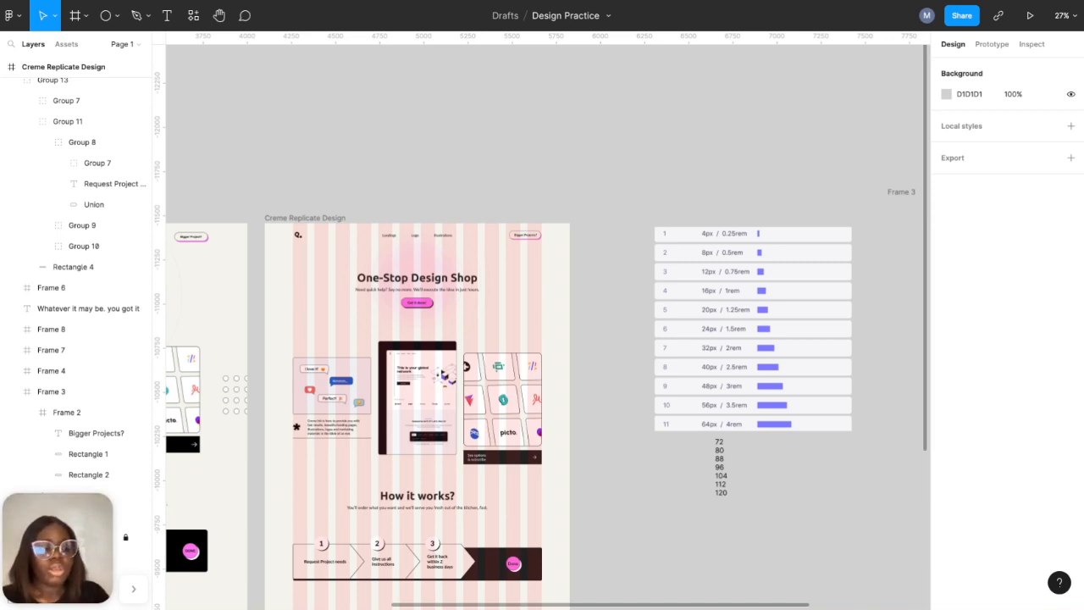
scroll(406, 286, "up", 5)
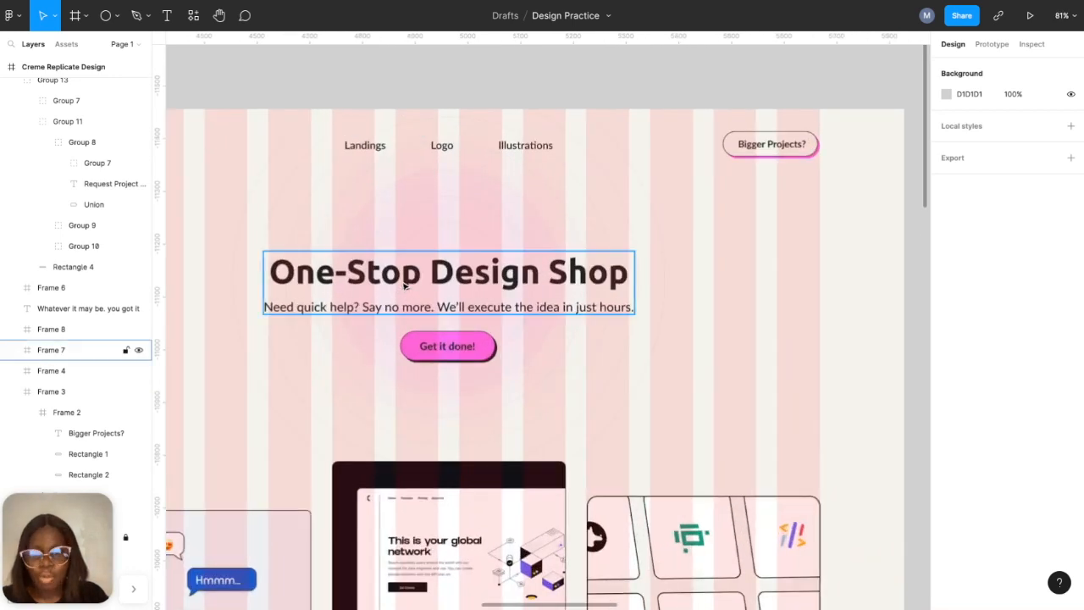
scroll(423, 220, "up", 1)
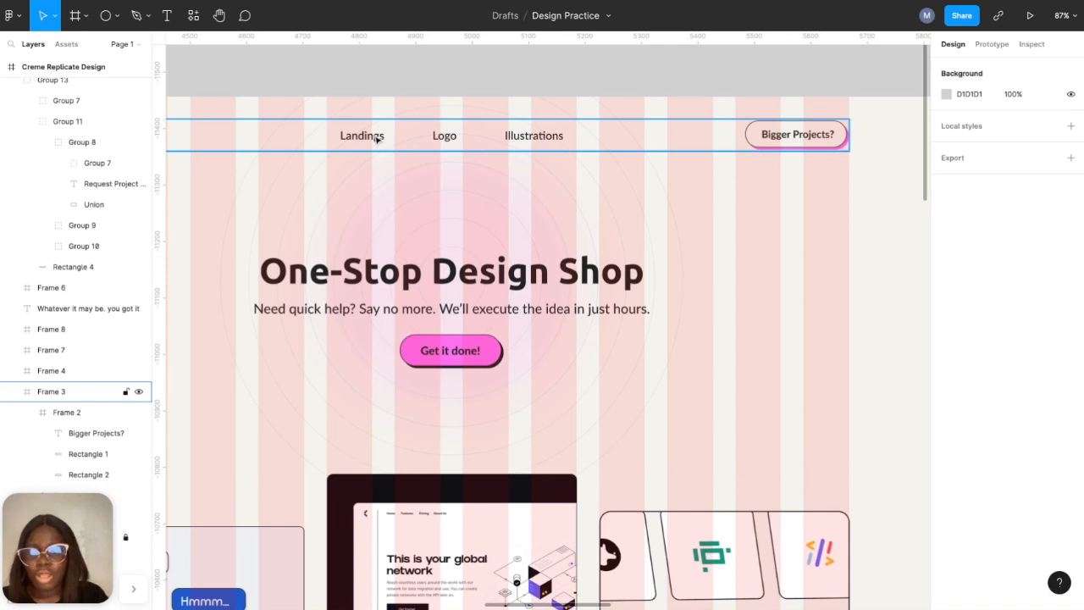
left_click(26, 391)
left_click(11, 392)
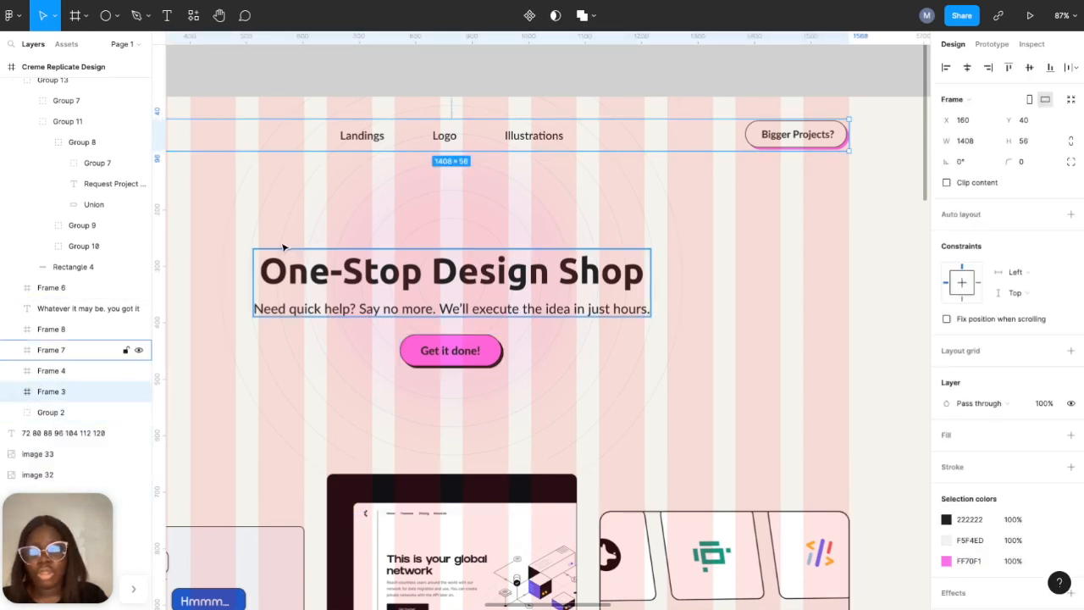
left_click(64, 415)
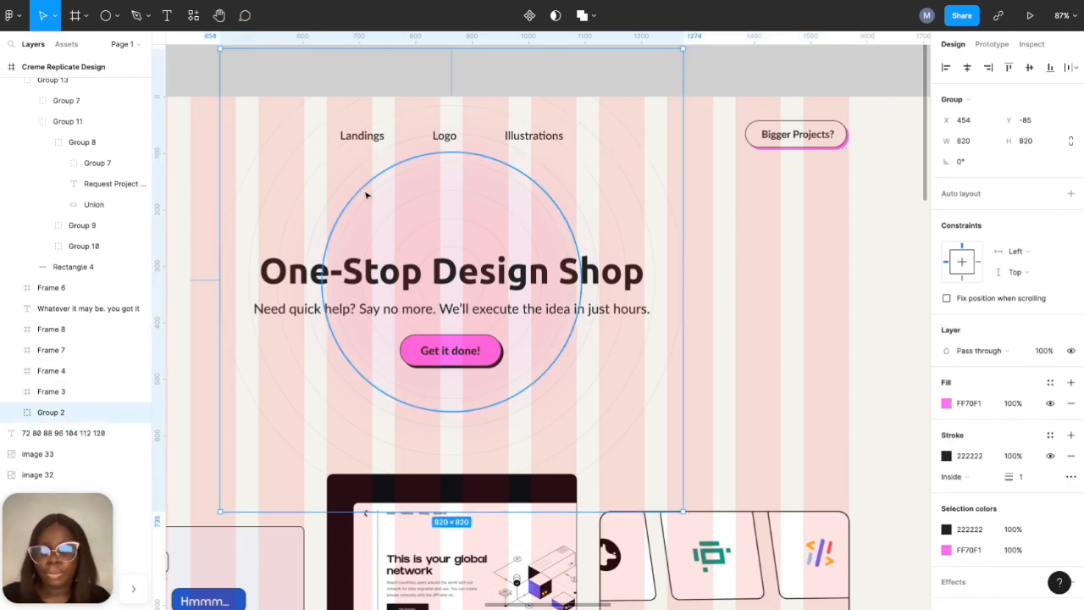
left_click(126, 414)
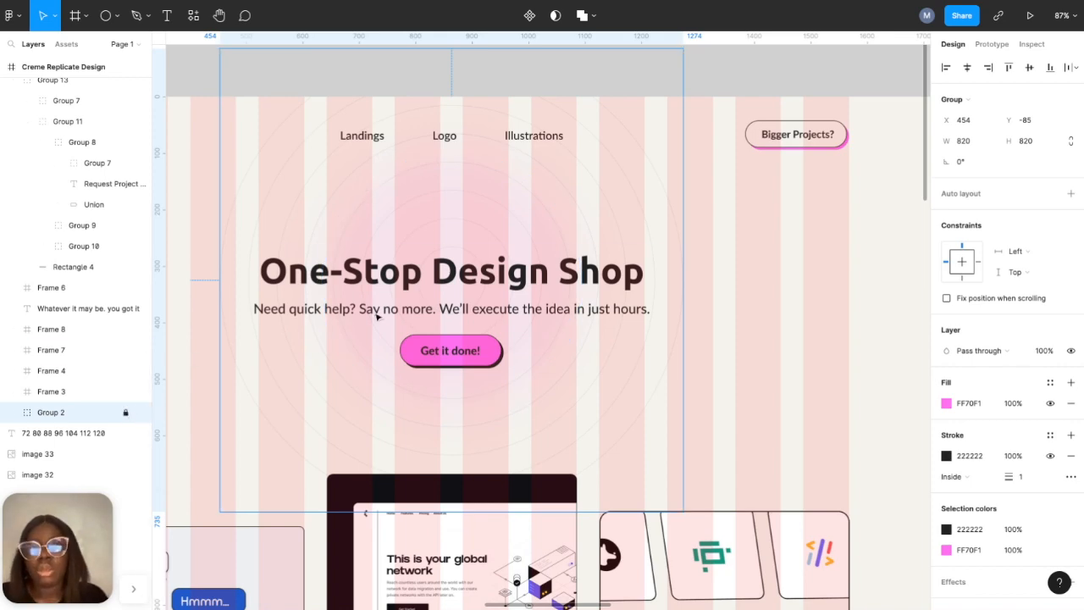
scroll(419, 318, "down", 10)
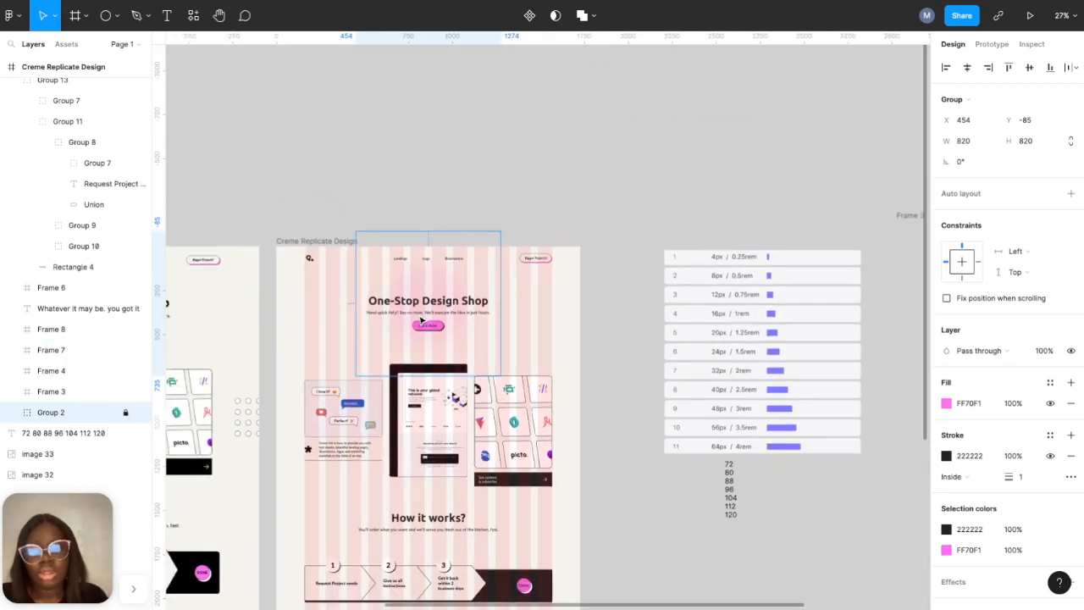
left_click(88, 392)
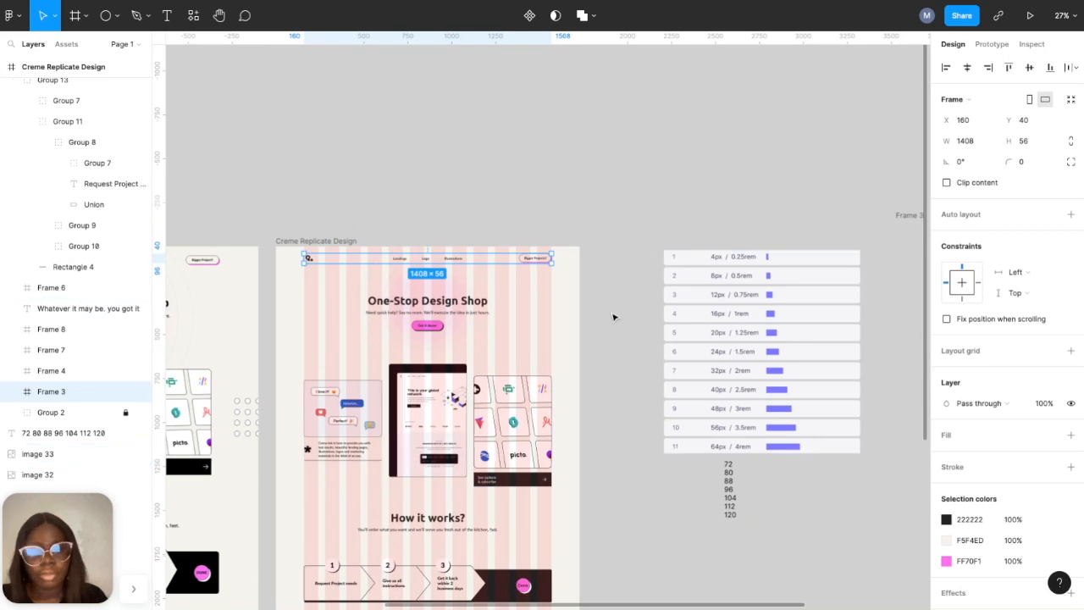
- Paste the copied circles group into the iPhone 13 Pro Max frame and scale it to 379 × 379 beneath the header
scroll(576, 288, "right", 10)
scroll(545, 251, "up", 5)
scroll(545, 251, "up", 5)
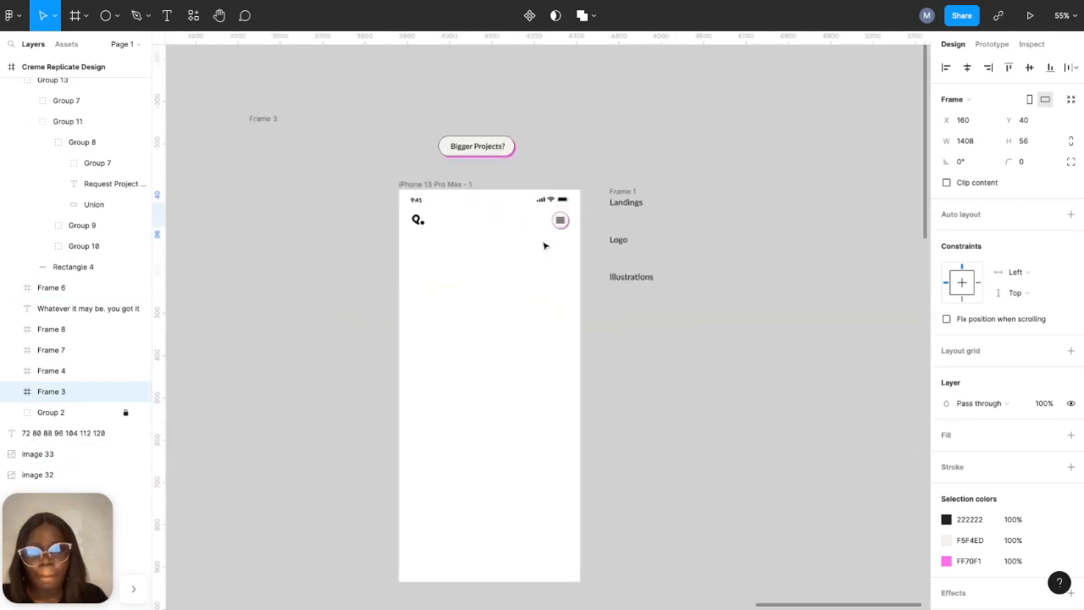
left_click(267, 121)
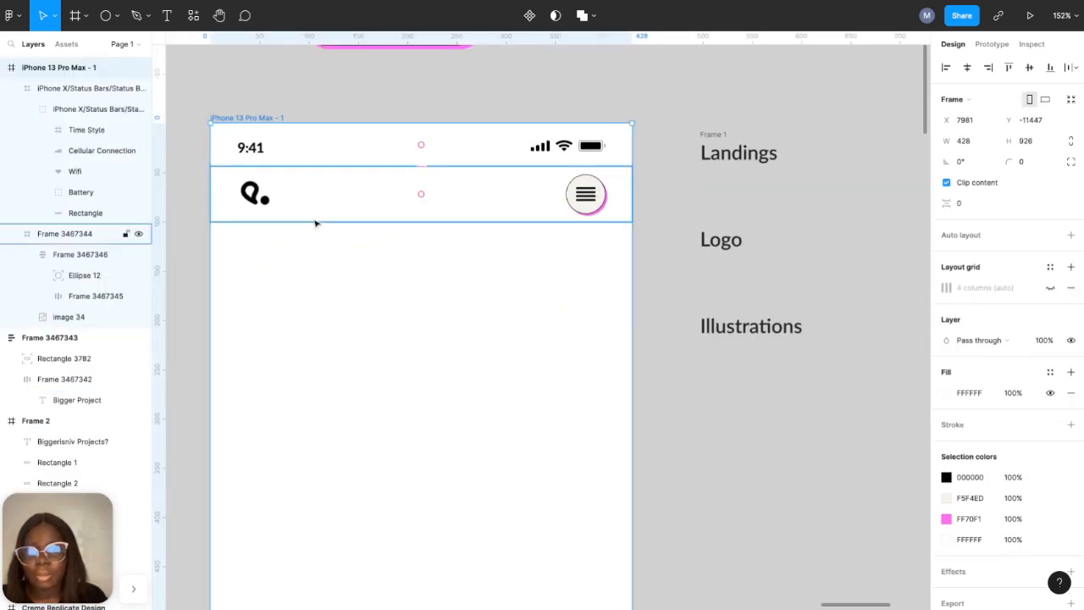
key("ctrl+v")
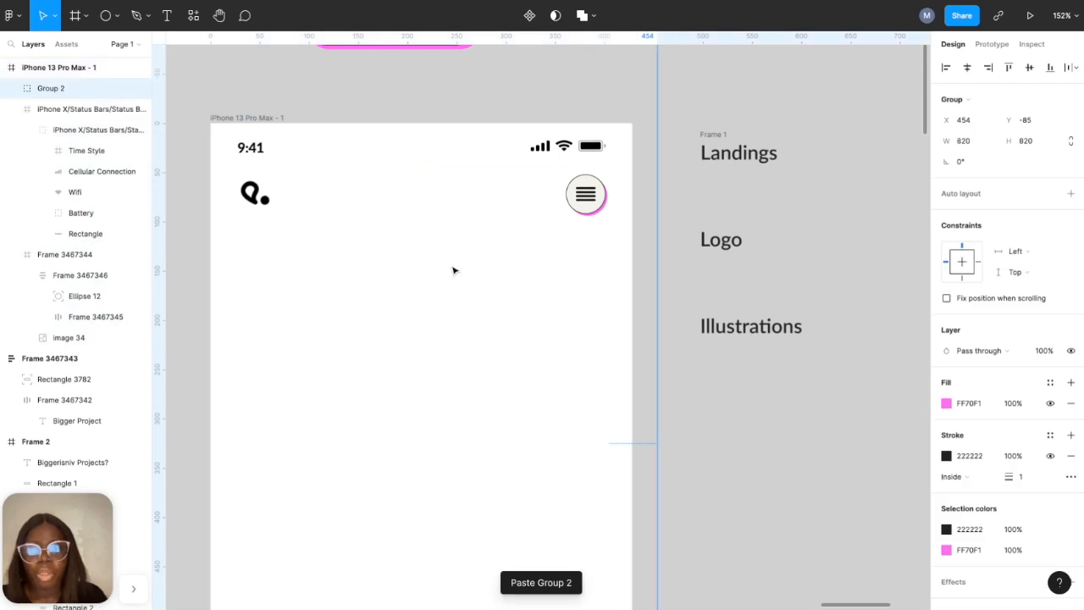
scroll(452, 271, "down", 6)
left_click_drag(595, 310, 447, 333)
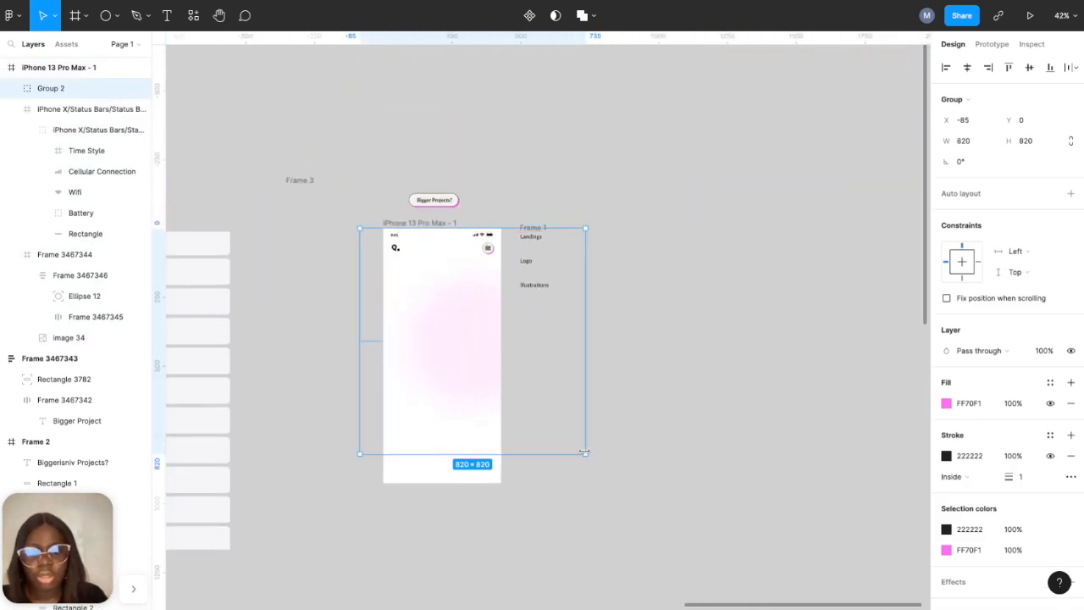
left_click_drag(583, 455, 476, 341)
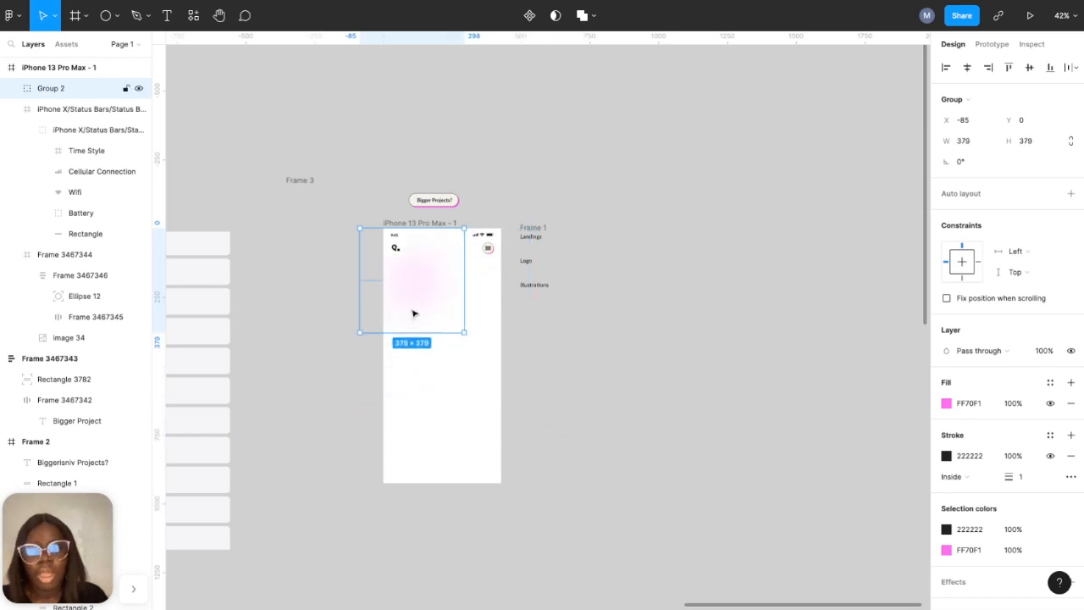
- Set the iPhone 13 Pro Max frame's fill to F5F4ED, sampled from the Bigger Projects? button
left_click(408, 223)
scroll(434, 202, "up", 10)
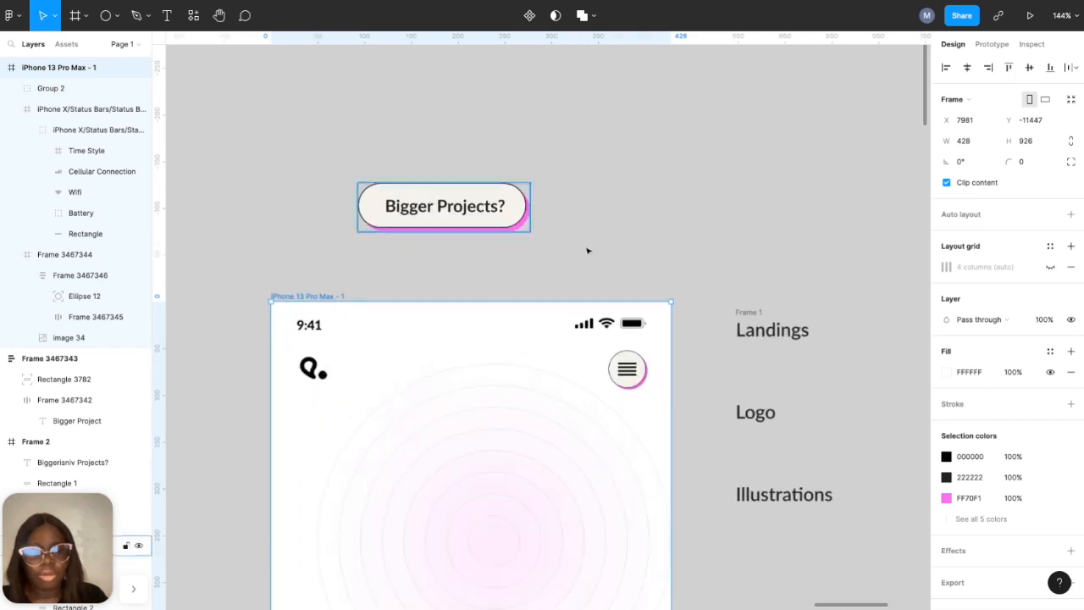
left_click(949, 374)
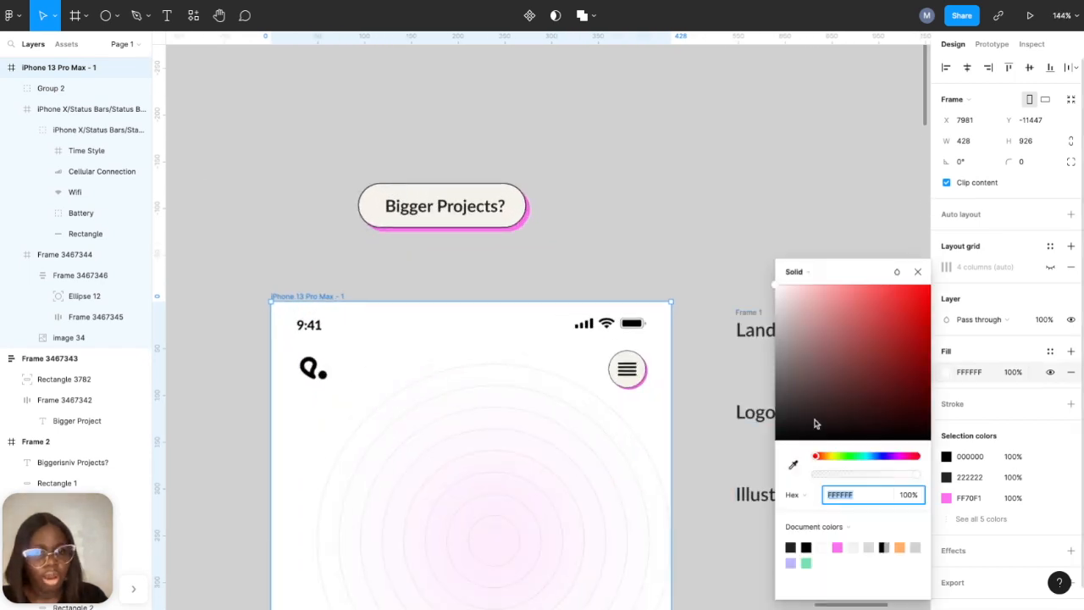
left_click(793, 464)
left_click(518, 188)
scroll(542, 223, "down", 6)
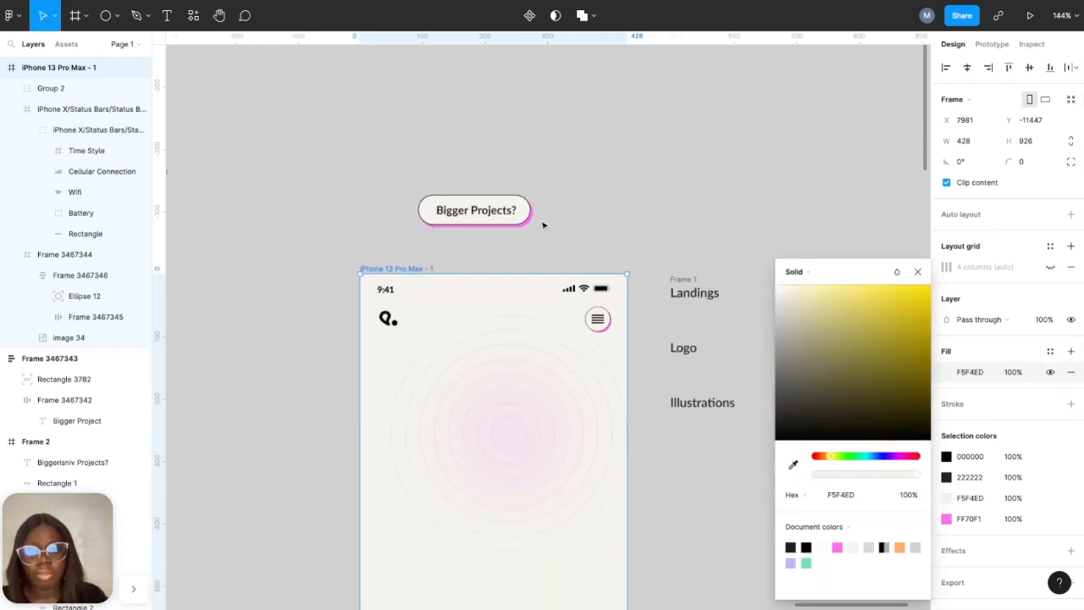
- Centre the circles group horizontally in the iPhone 13 Pro Max frame and raise it behind the header to Y -34
scroll(549, 296, "left", 10)
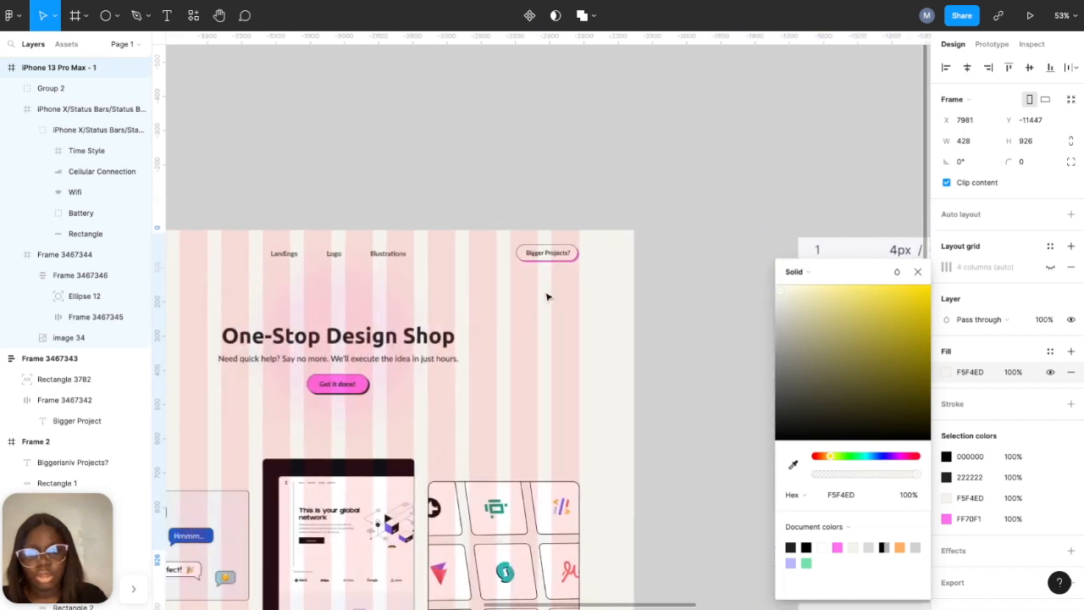
scroll(549, 296, "right", 8)
scroll(548, 297, "right", 3)
scroll(548, 296, "up", 3)
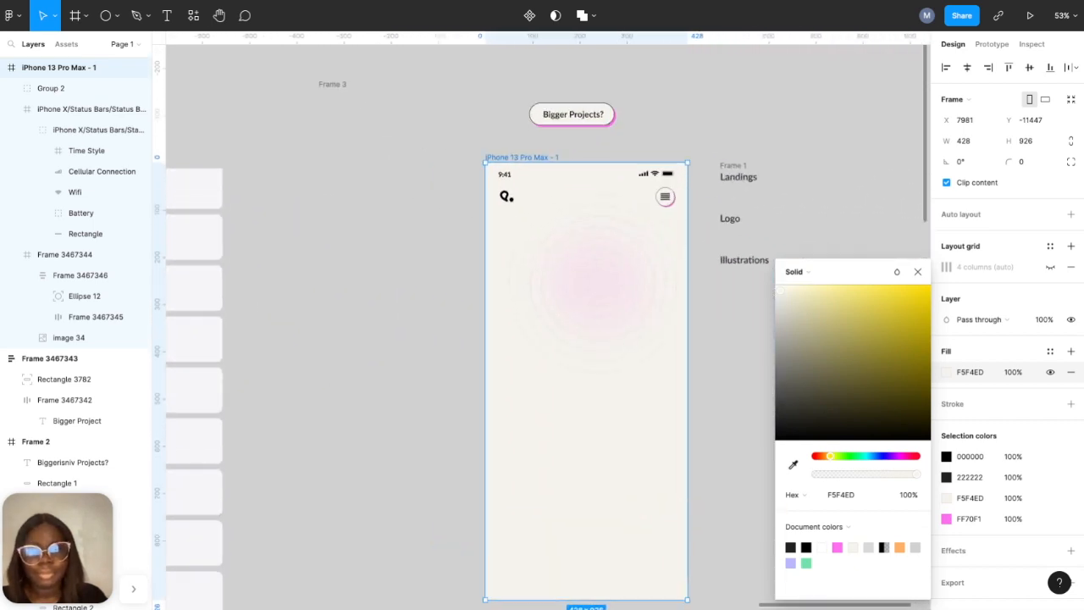
scroll(548, 297, "right", 2)
left_click(547, 297)
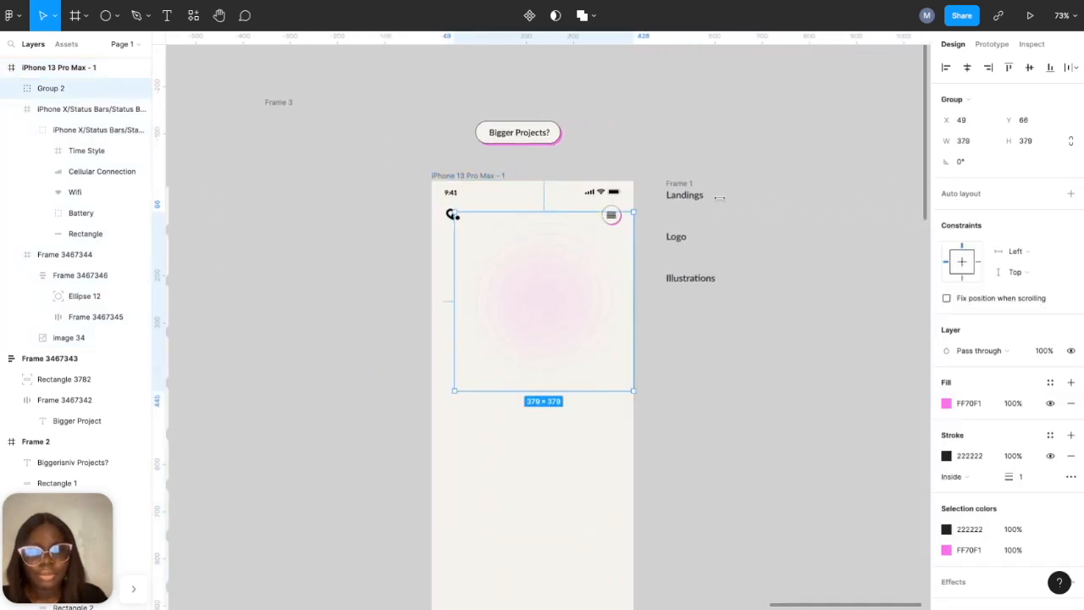
left_click(967, 68)
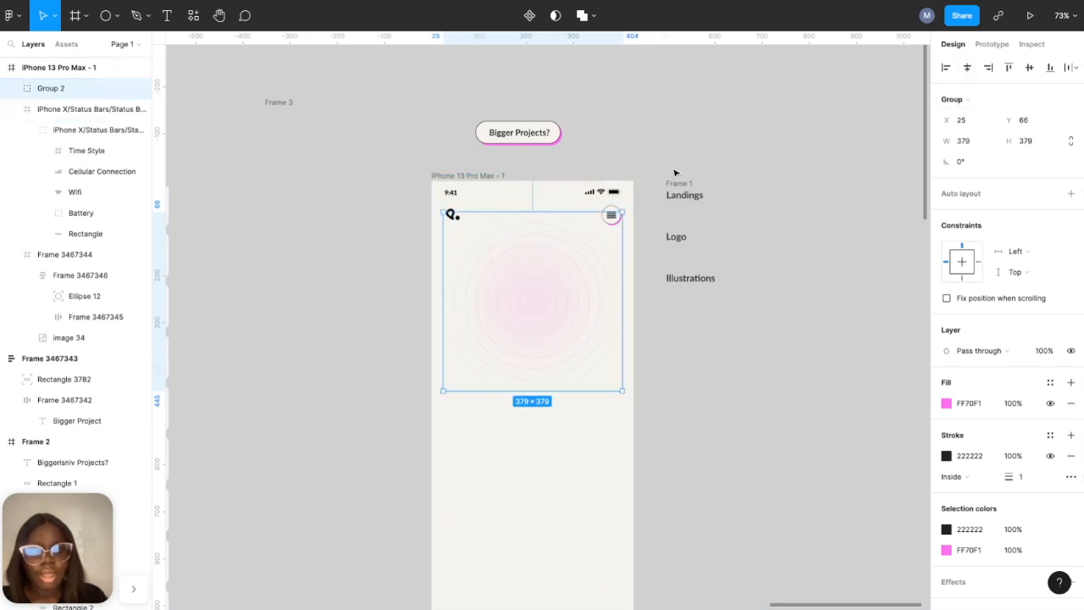
key("shift+Up")
key("shift+Up")
key("shift+Up")
key("shift+Up")
key("shift+Up")
key("shift+Up")
key("shift+Up")
key("shift+Up")
key("shift+Up")
key("shift+Up")
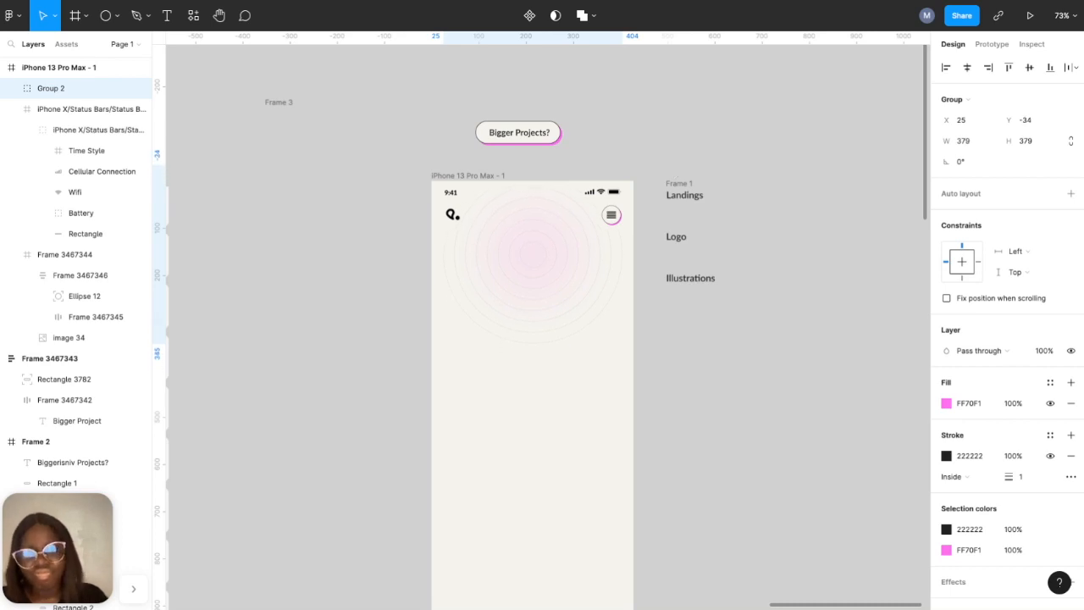
key("Escape")
- Copy the hero heading, subtitle and Get it done! button from the Creme Replicate Design frame into the iPhone 13 Pro Max frame, below the header
scroll(546, 321, "left", 15)
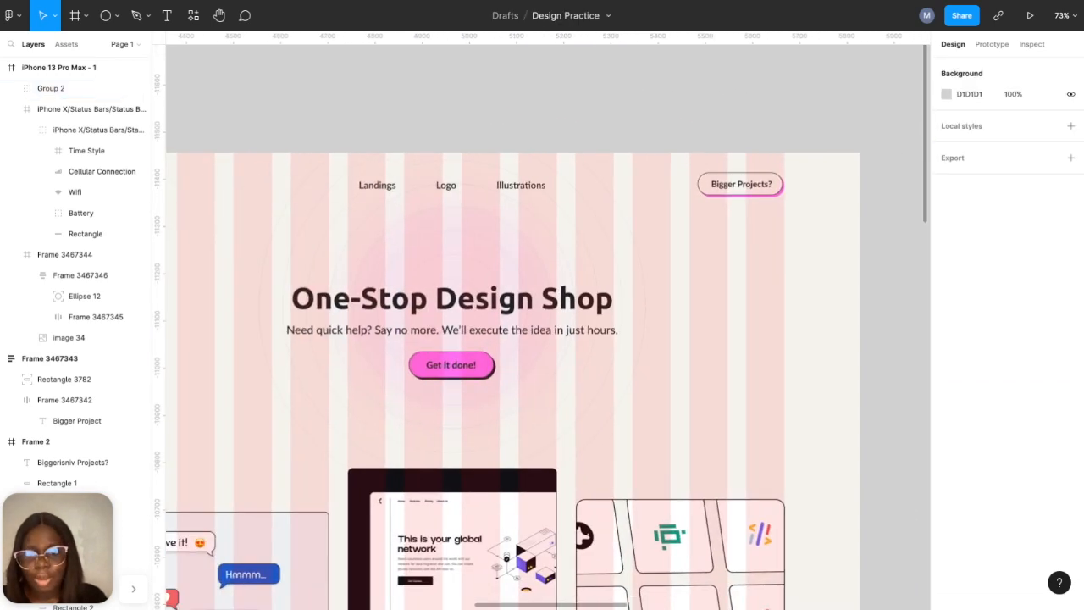
scroll(546, 322, "left", 3)
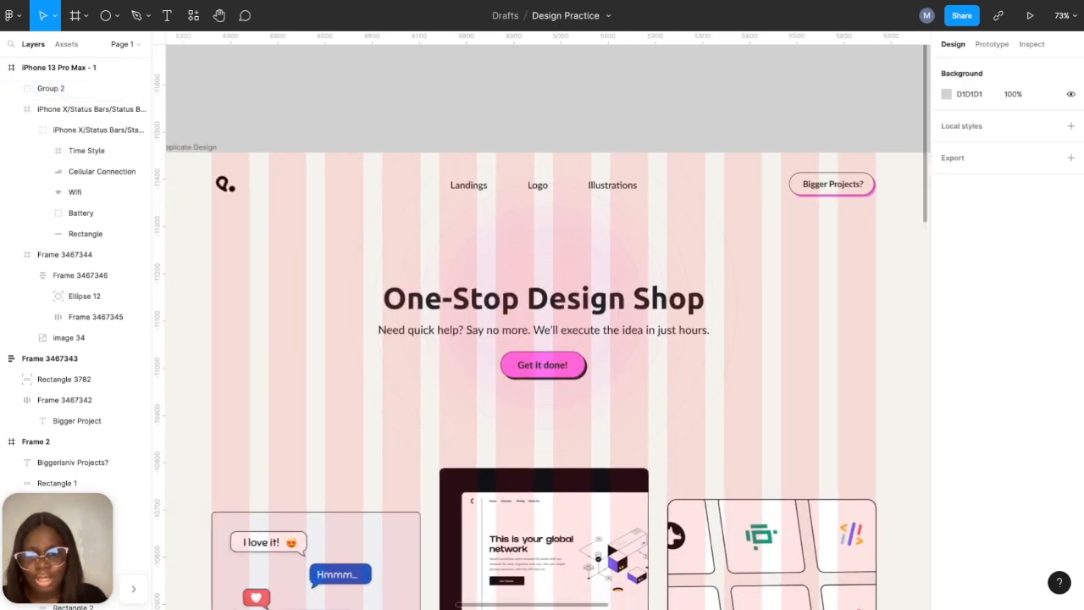
left_click(523, 294)
left_click(521, 364, "shift")
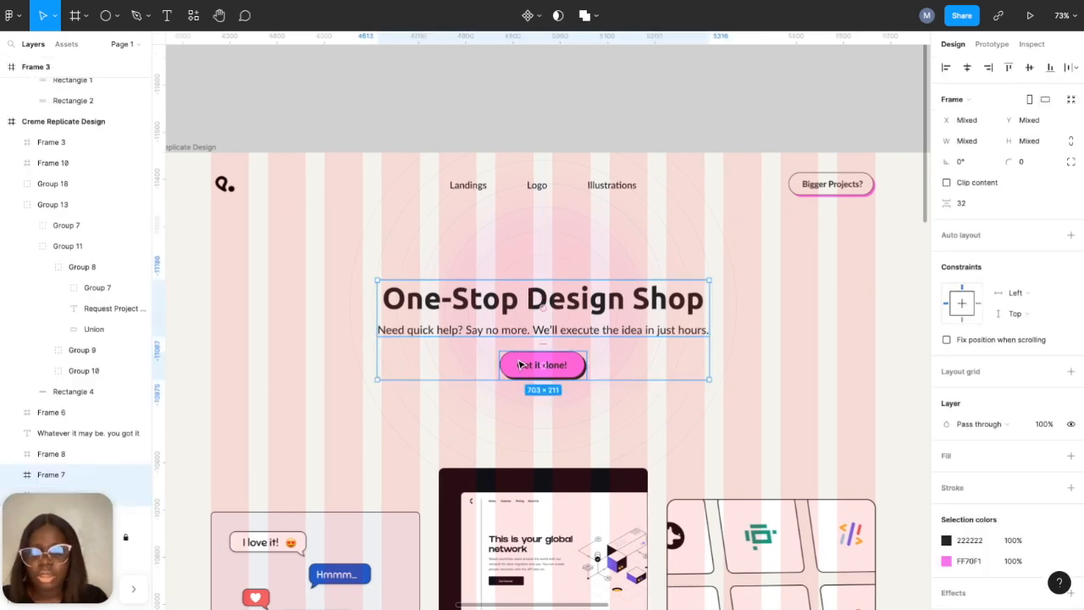
scroll(521, 364, "right", 15)
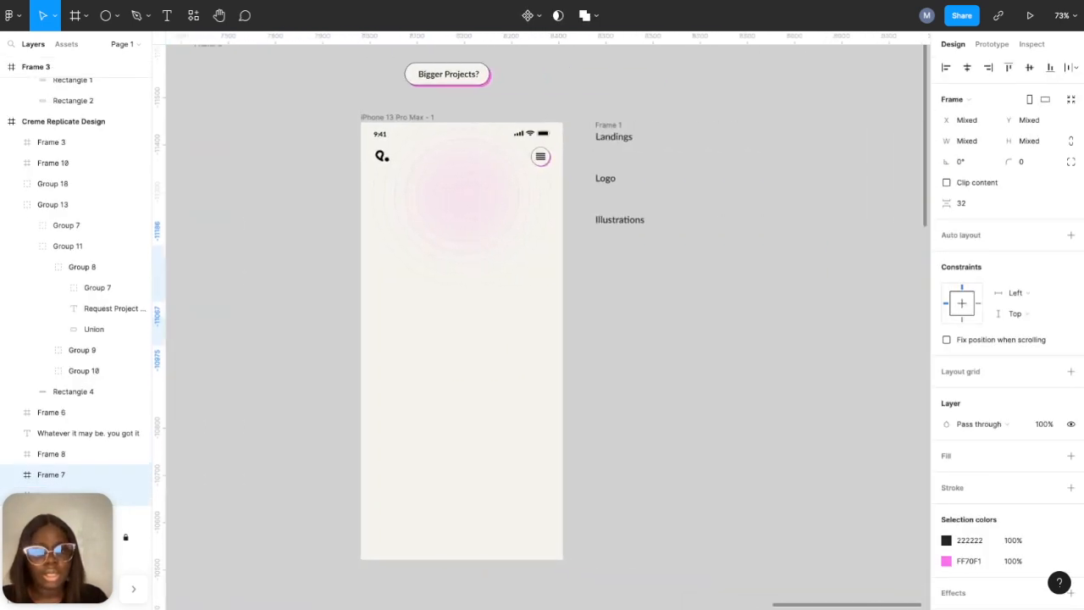
left_click(339, 117)
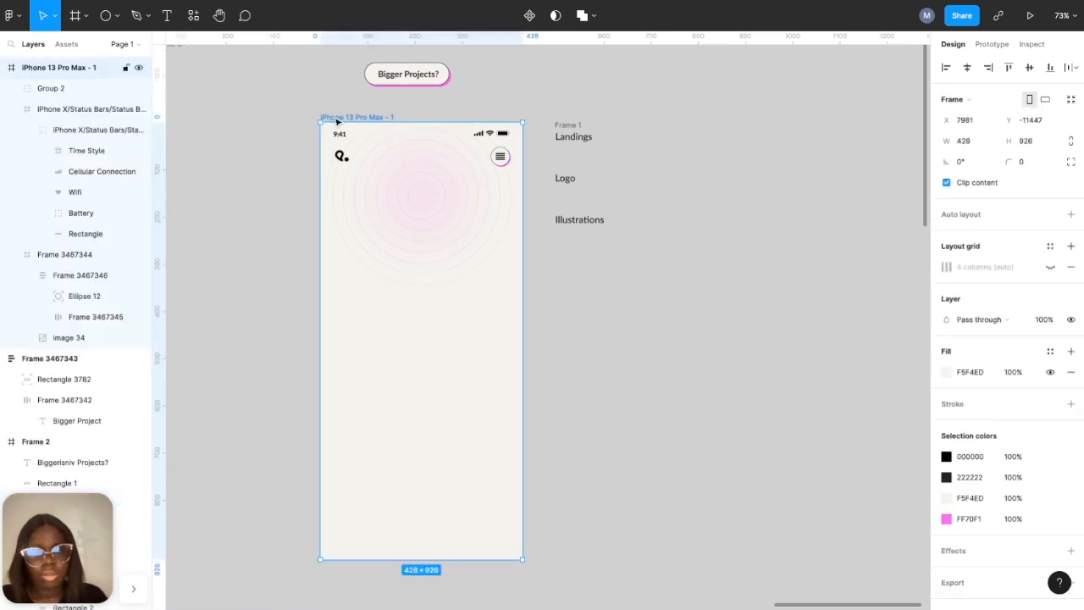
key("ctrl+v")
mouse_move(401, 144)
left_mouse_down()
mouse_move(403, 235)
mouse_move(402, 143)
left_mouse_up()
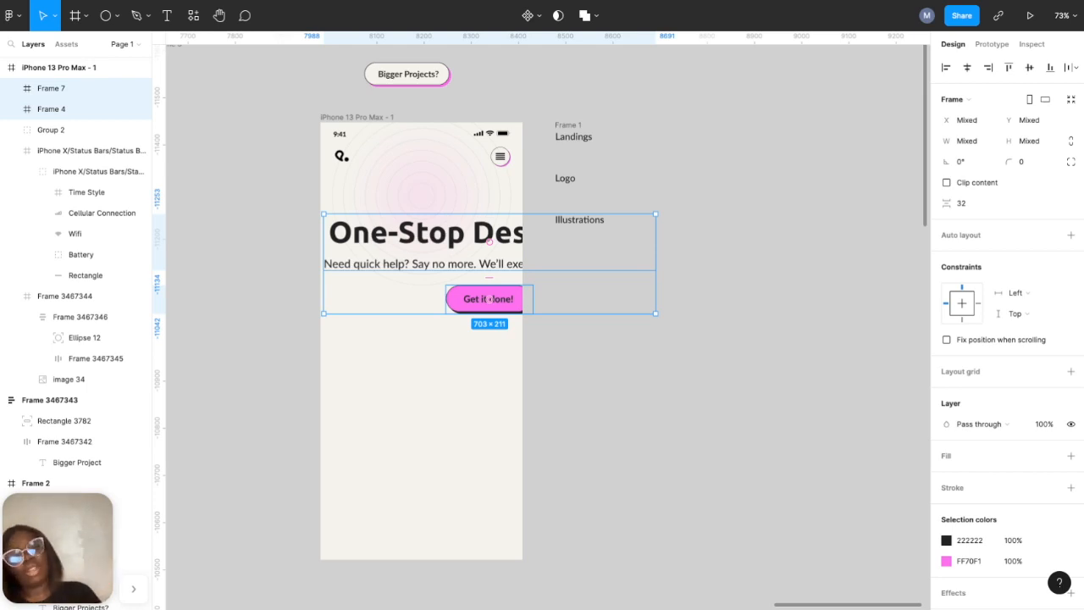
- Set the font size of the One-Stop Design Shop heading in the iPhone frame to 40
scroll(489, 299, "down", 5)
scroll(404, 274, "left", 5)
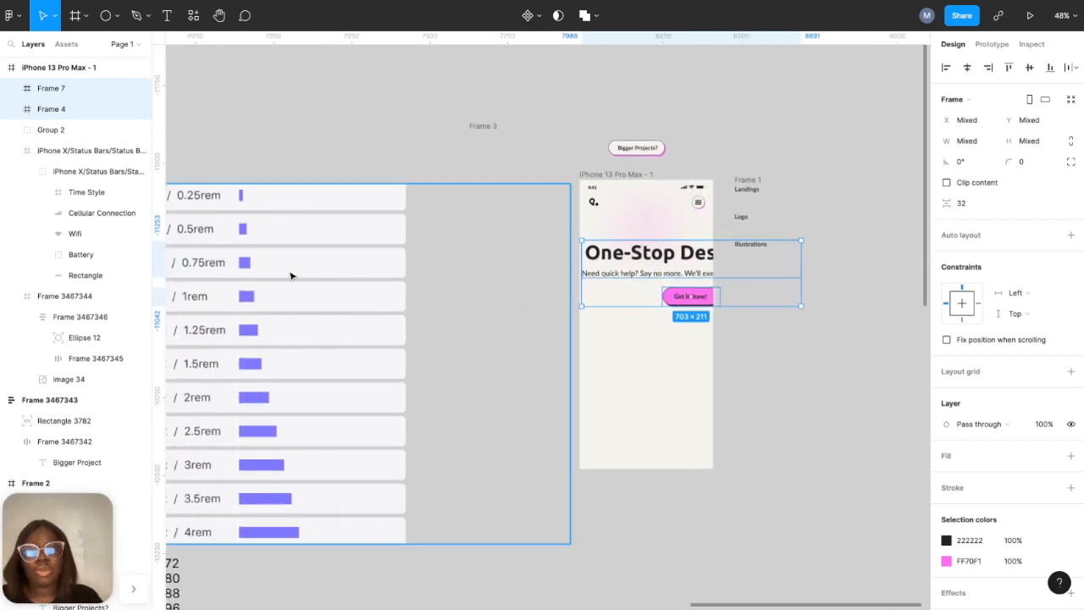
scroll(244, 267, "left", 4)
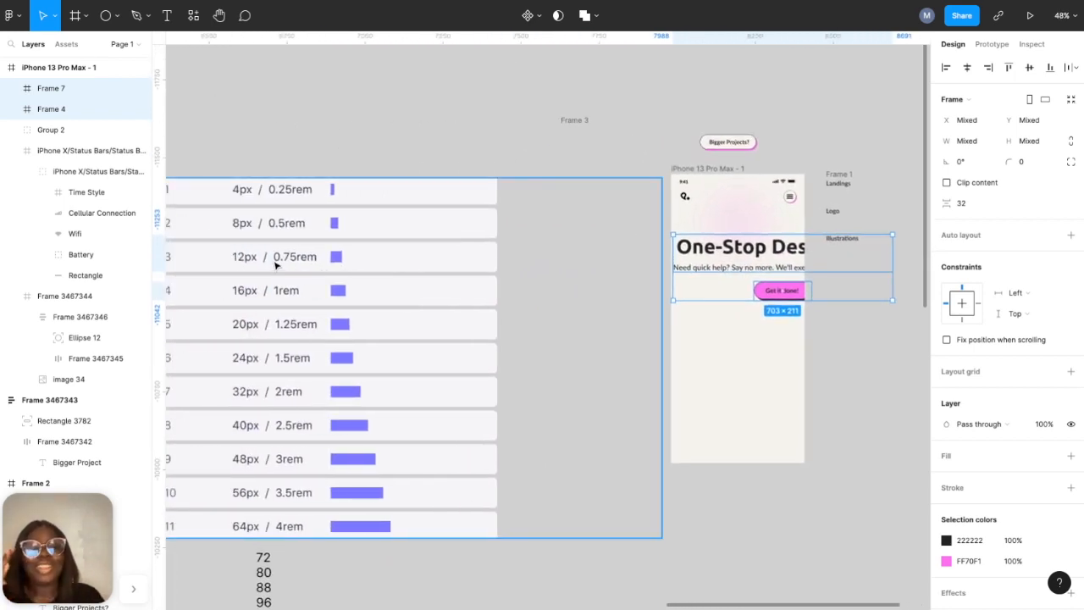
left_click(701, 248)
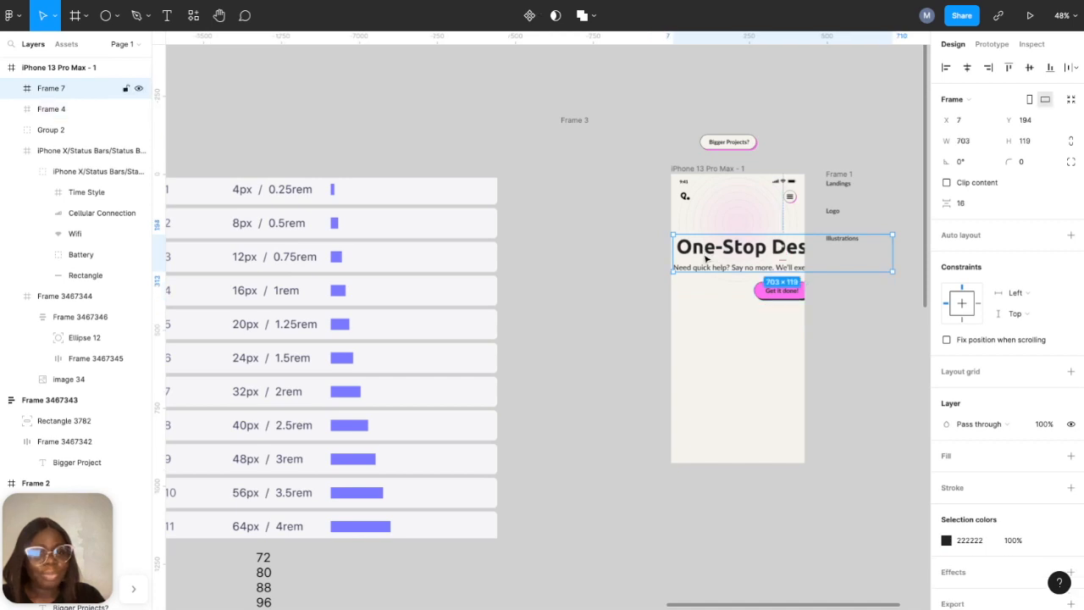
left_click(705, 249)
left_click(1059, 350)
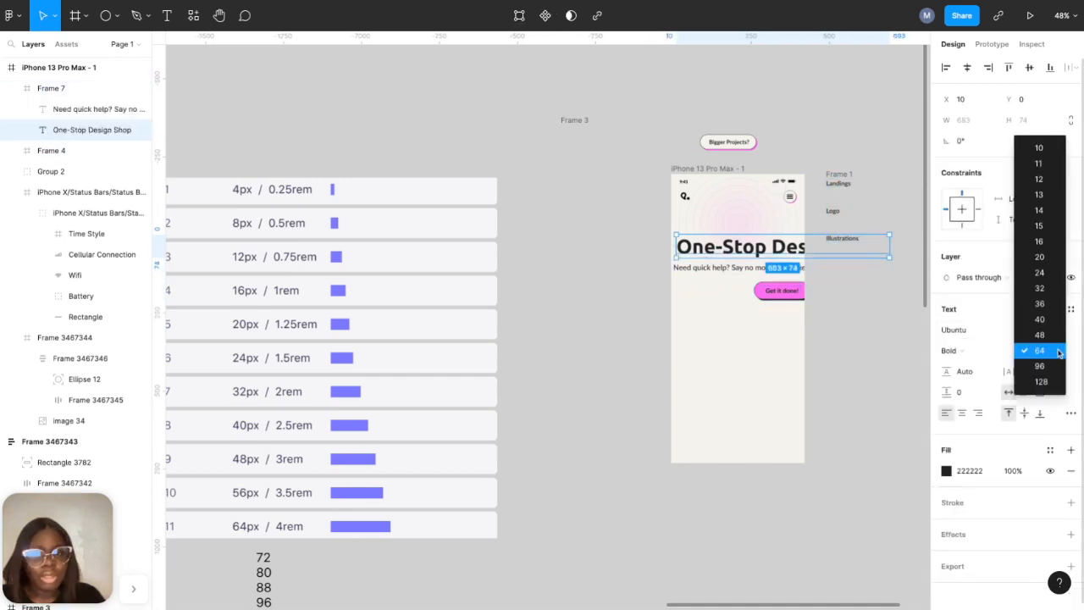
left_click(1047, 274)
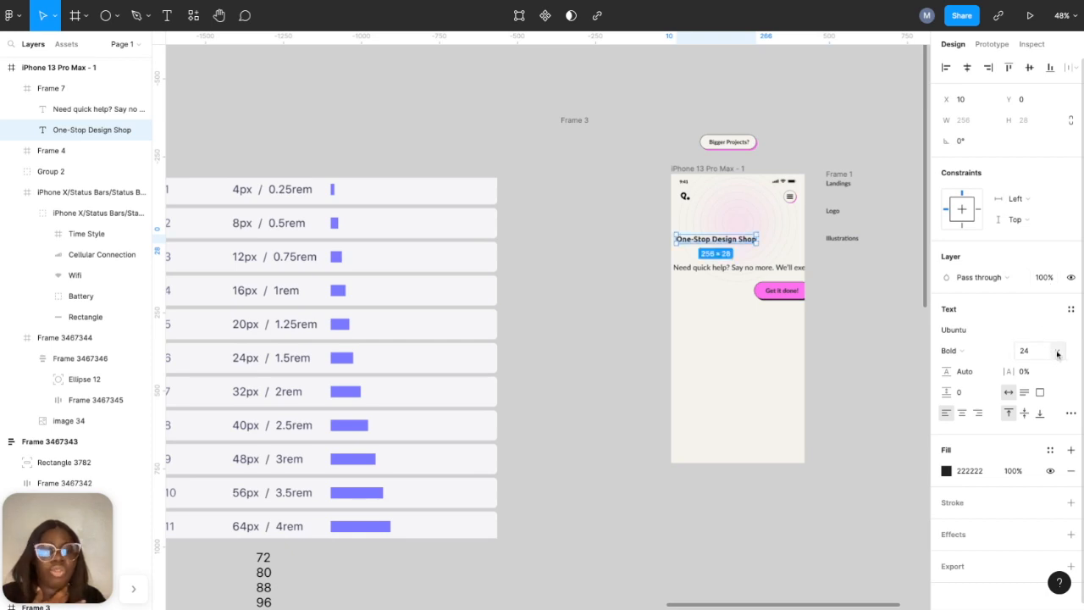
left_click(1059, 352)
left_click(1041, 397)
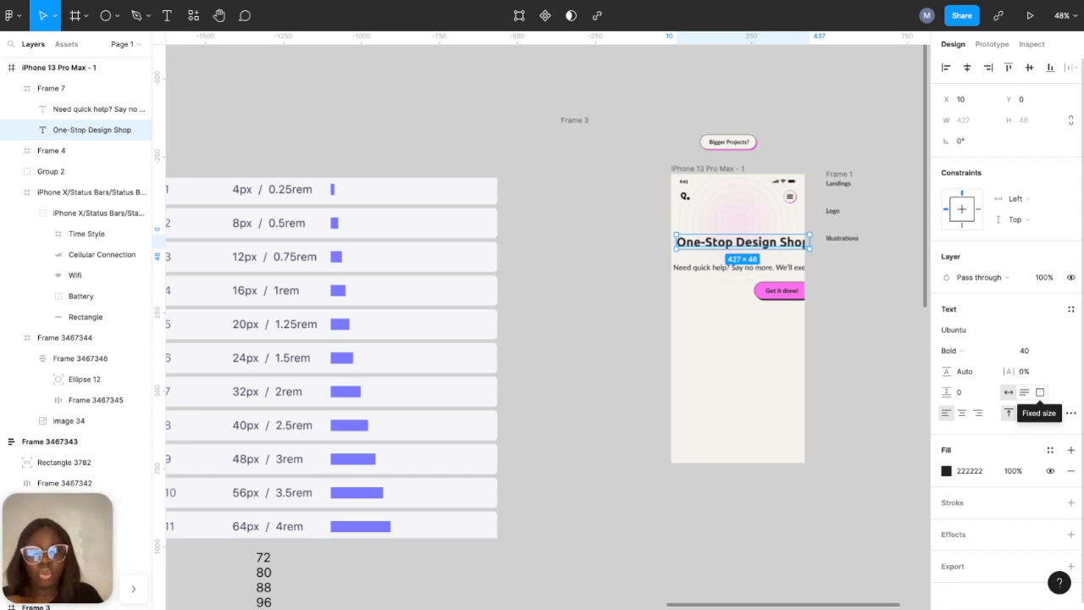
- Set the font size of the Need quick help? subtitle to 16
left_click(720, 268)
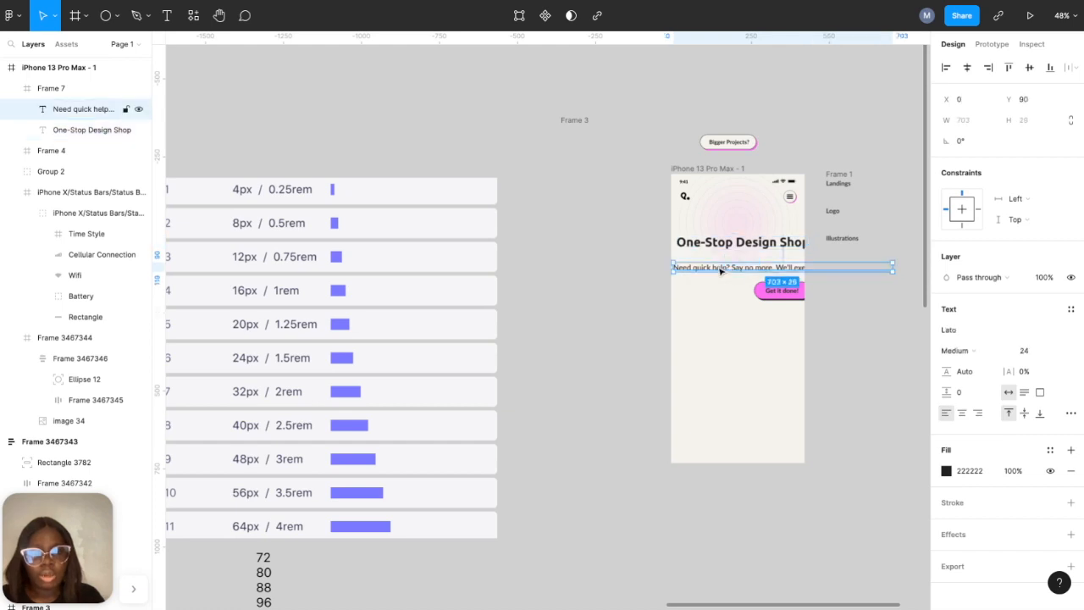
left_click(1057, 355)
left_click(1055, 321)
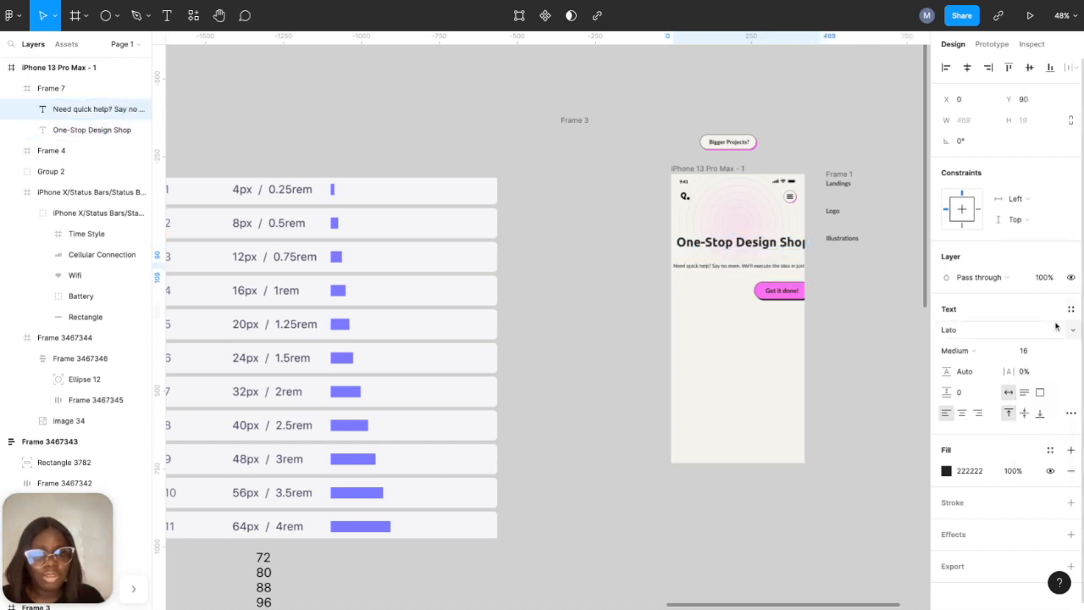
- Move the Get it done! button out of the iPhone frame onto the canvas beneath the Illustrations link
left_click(837, 300)
left_click(776, 293)
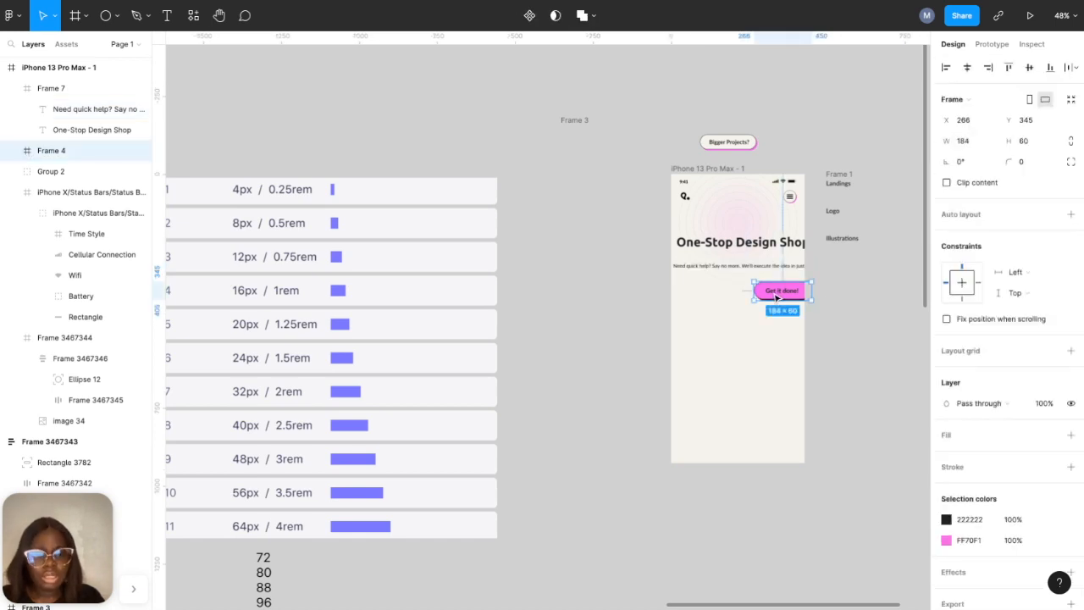
key("ctrl+z")
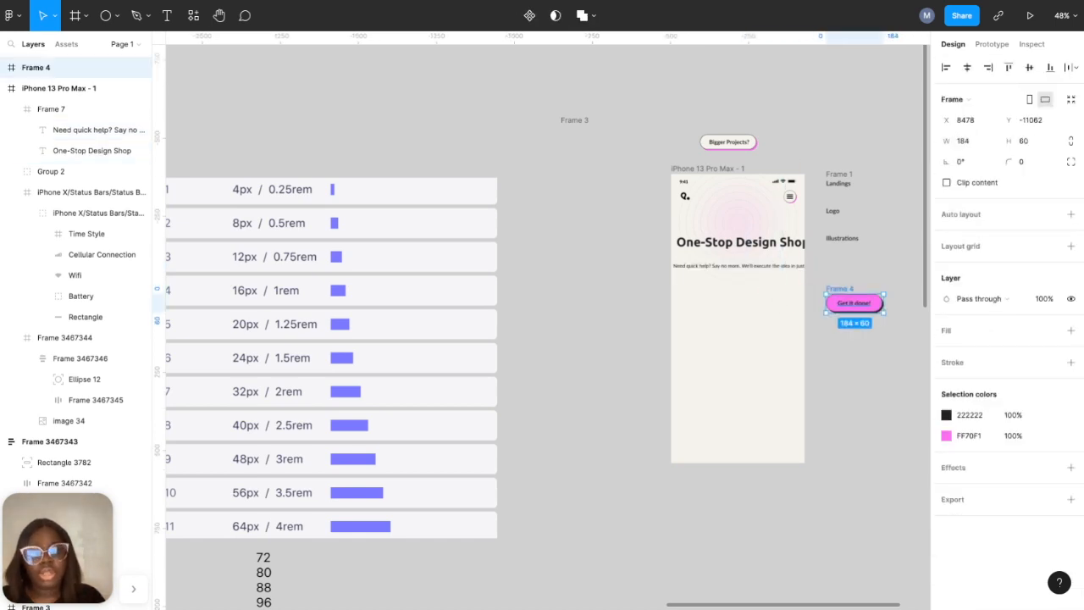
- Narrow the One-Stop Design Shop heading's text box to 322 wide so it wraps onto two lines, and centre-align its text
scroll(858, 280, "up", 3)
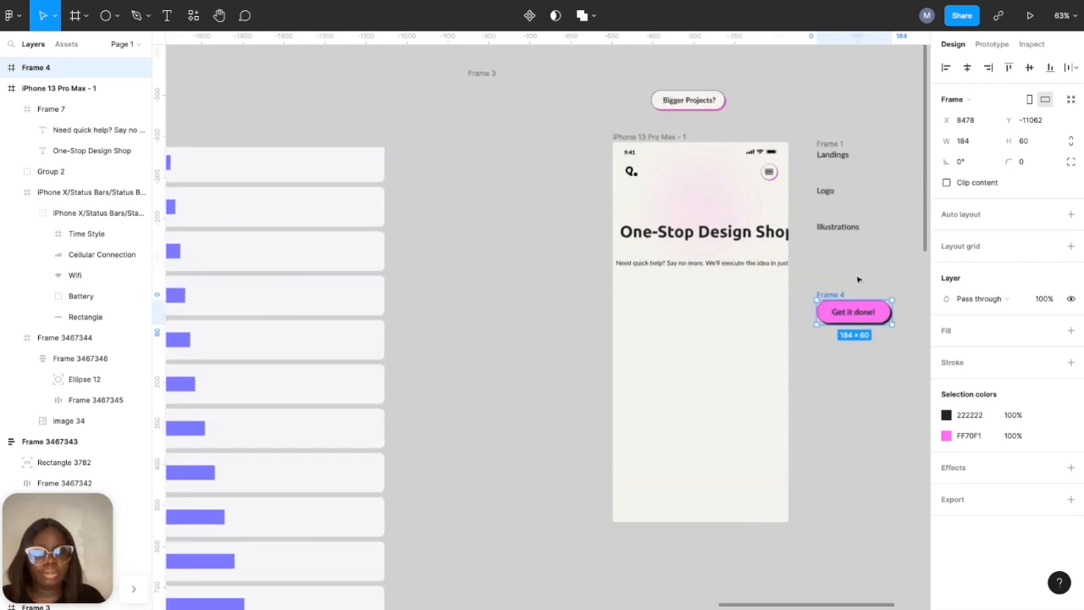
left_click(739, 241)
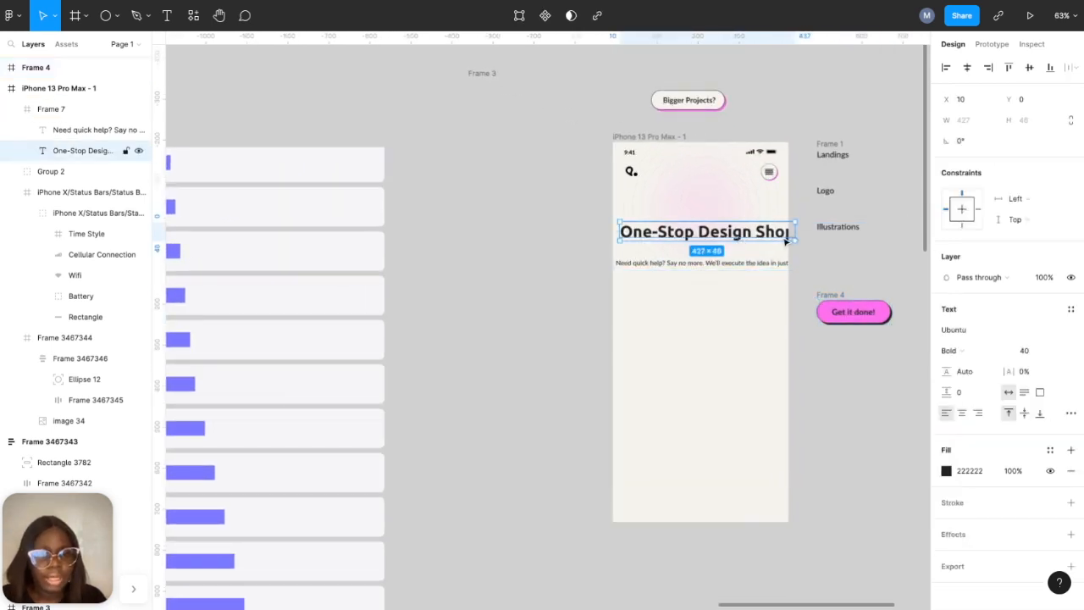
mouse_move(795, 232)
left_mouse_down()
mouse_move(756, 232)
mouse_move(791, 231)
left_mouse_up()
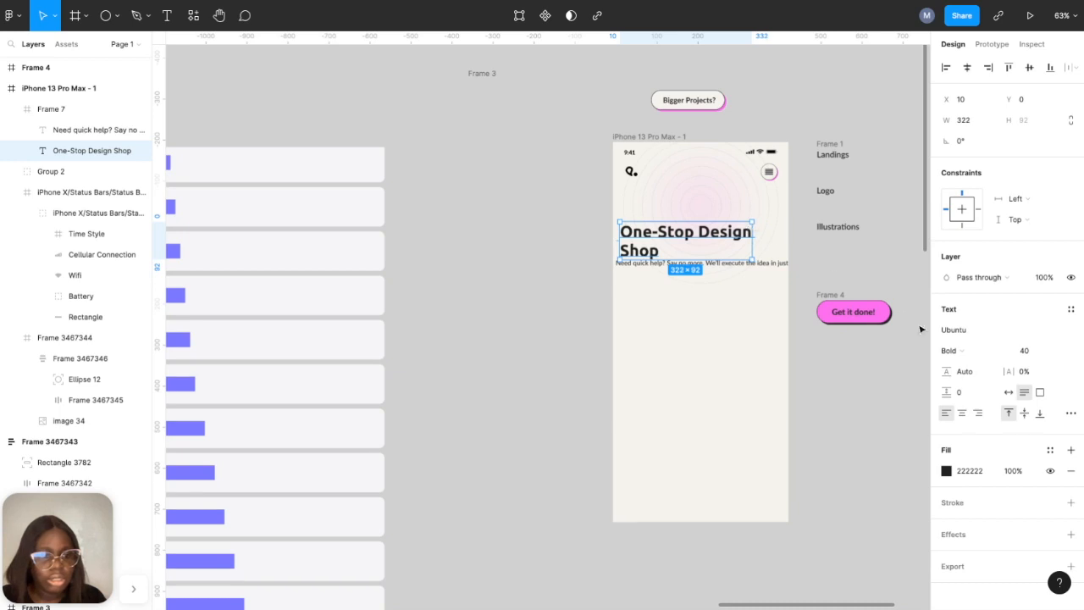
left_click(961, 413)
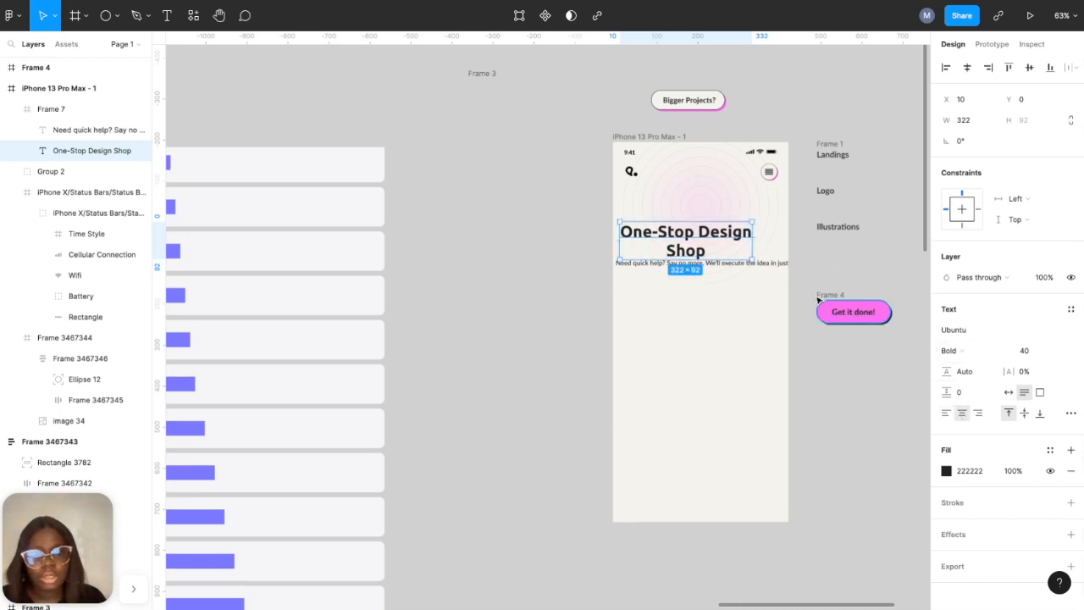
- Narrow the Need quick help? subtitle's text box to 332 wide and centre-align its text
left_click(776, 264)
left_click_drag(811, 262, 752, 262)
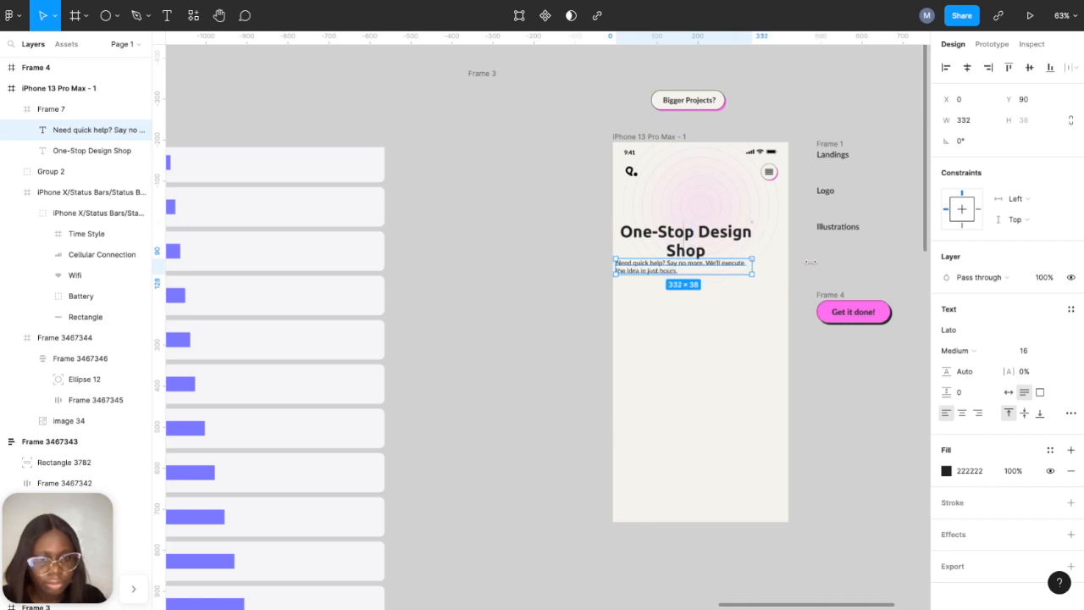
left_click(962, 413)
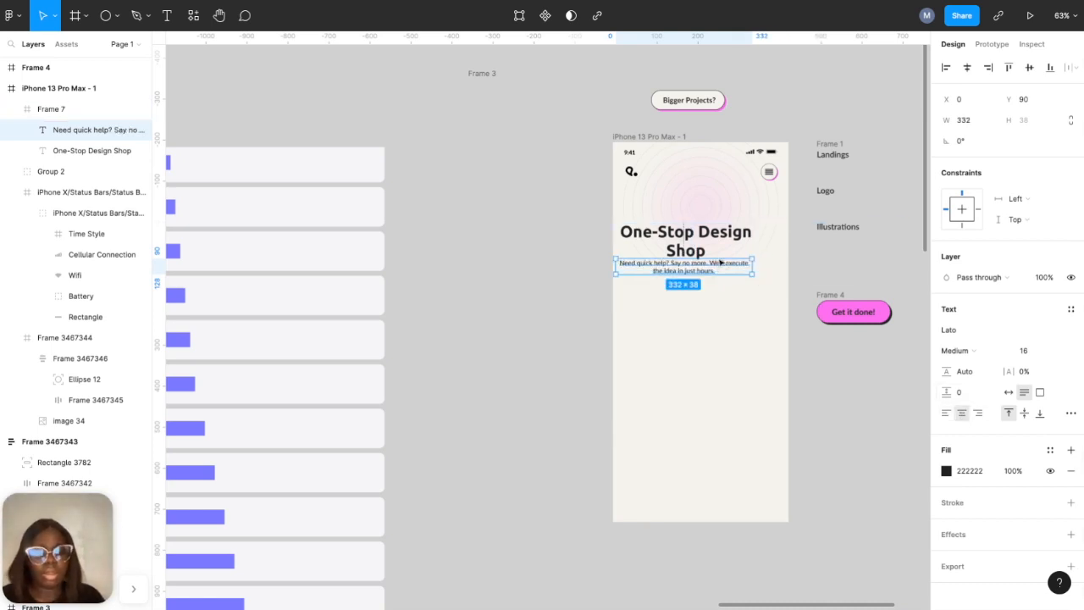
- Ungroup the oversized frame around the heading and subtitle in the iPhone frame
left_click(729, 234, "shift")
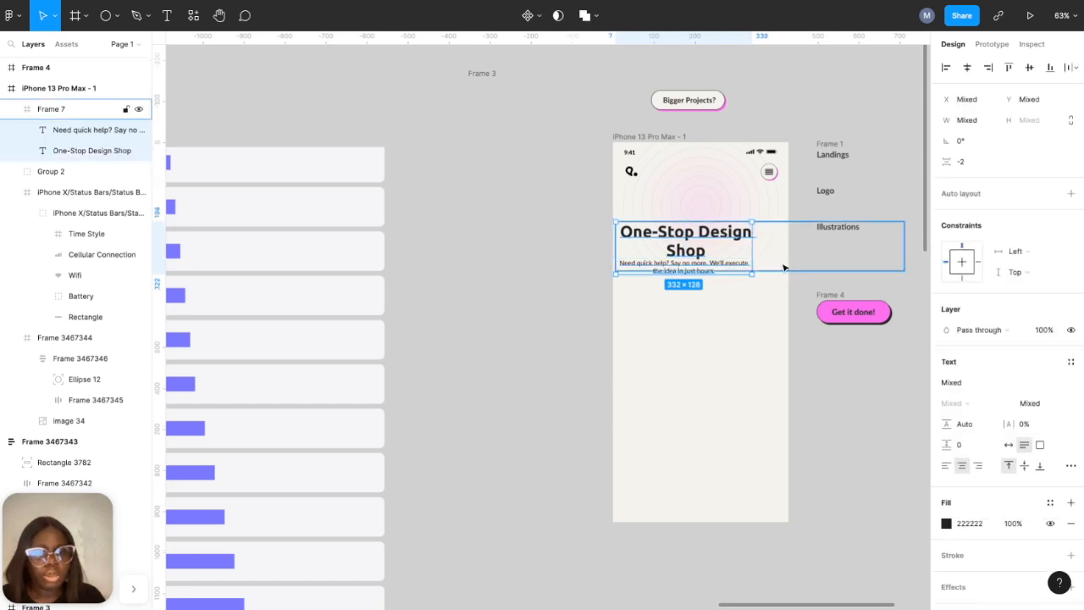
left_click(782, 254)
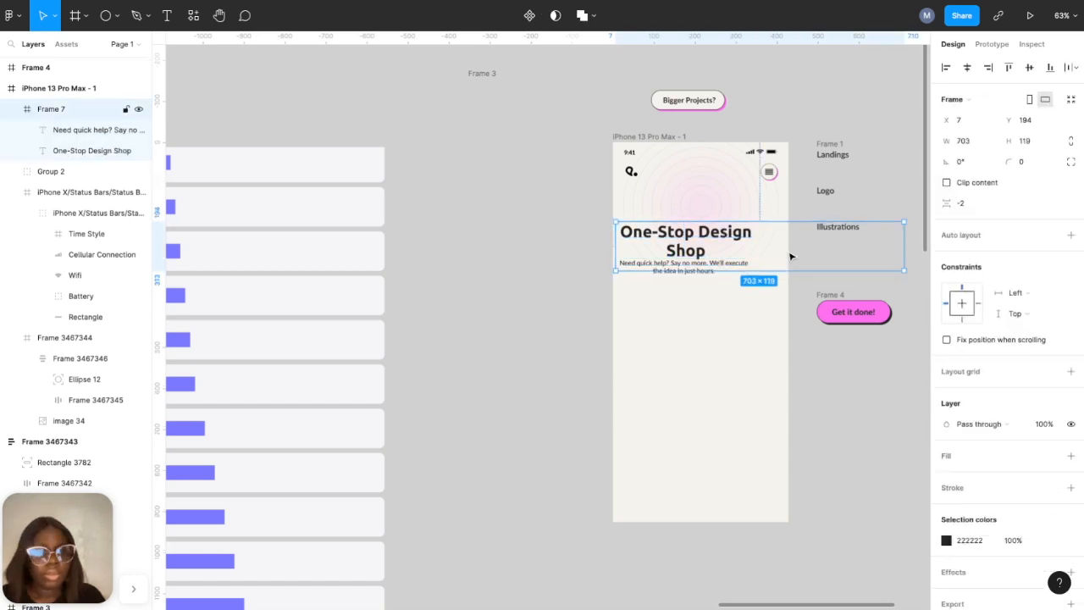
right_click(765, 254)
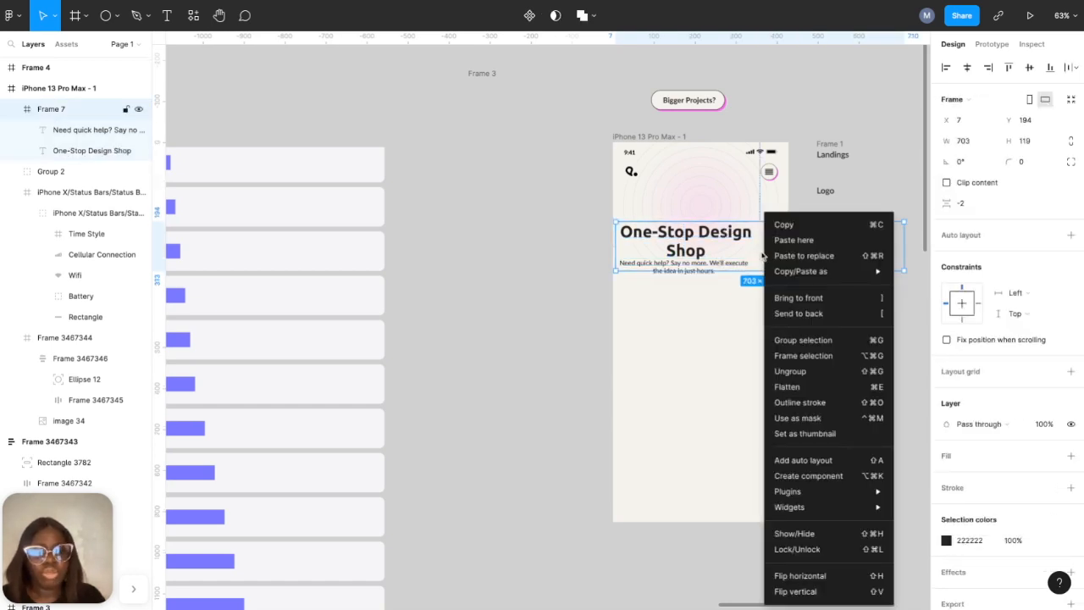
left_click(788, 375)
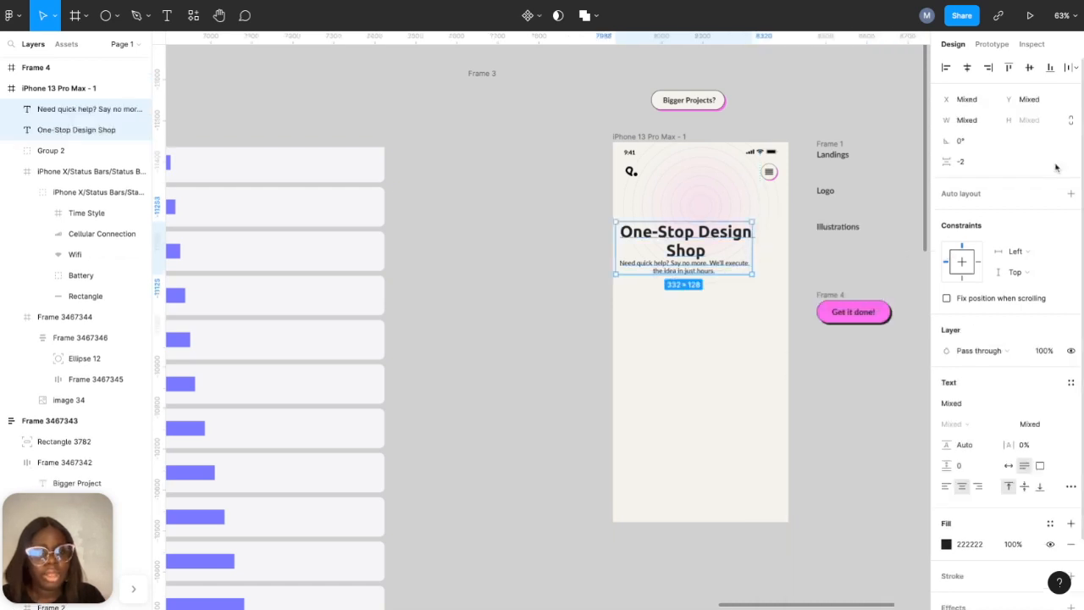
- Wrap the heading and subtitle in a vertical auto layout with 16 spacing and centre it horizontally in the iPhone frame
left_click(1071, 194)
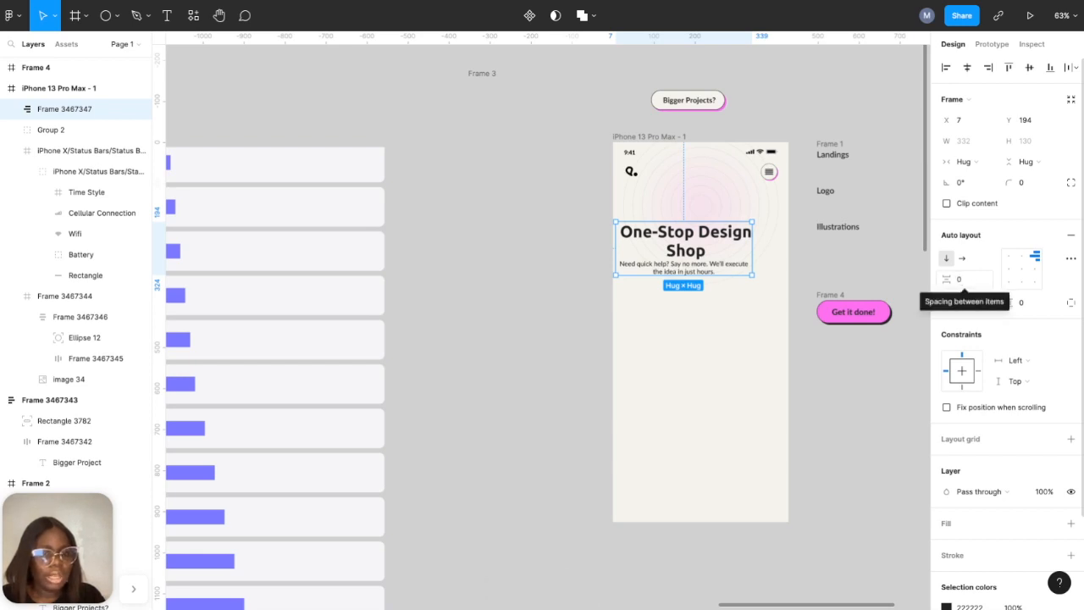
left_click(963, 282)
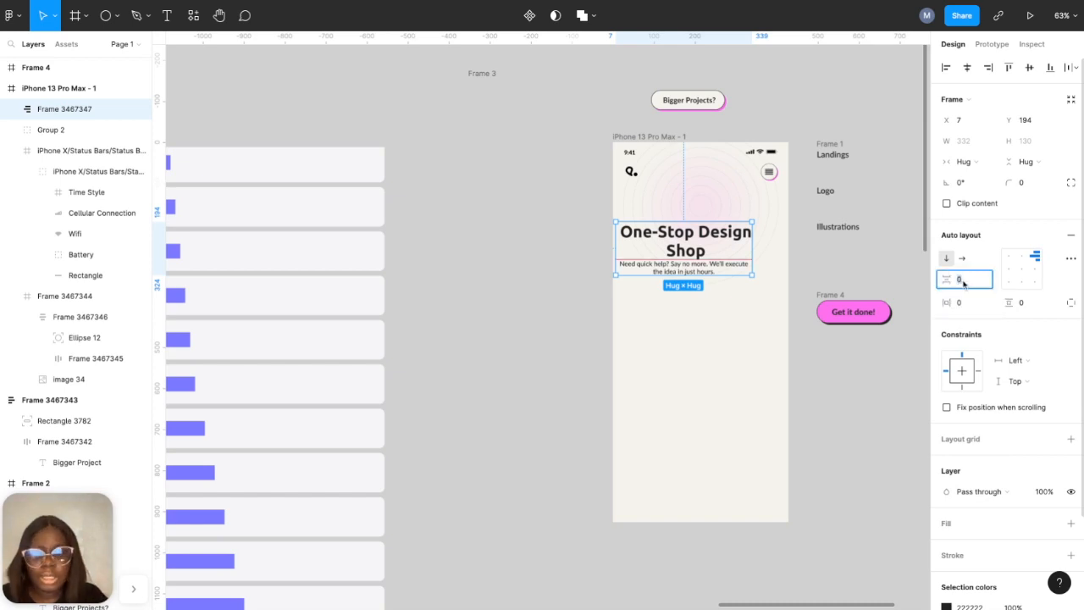
type("16")
key("Return")
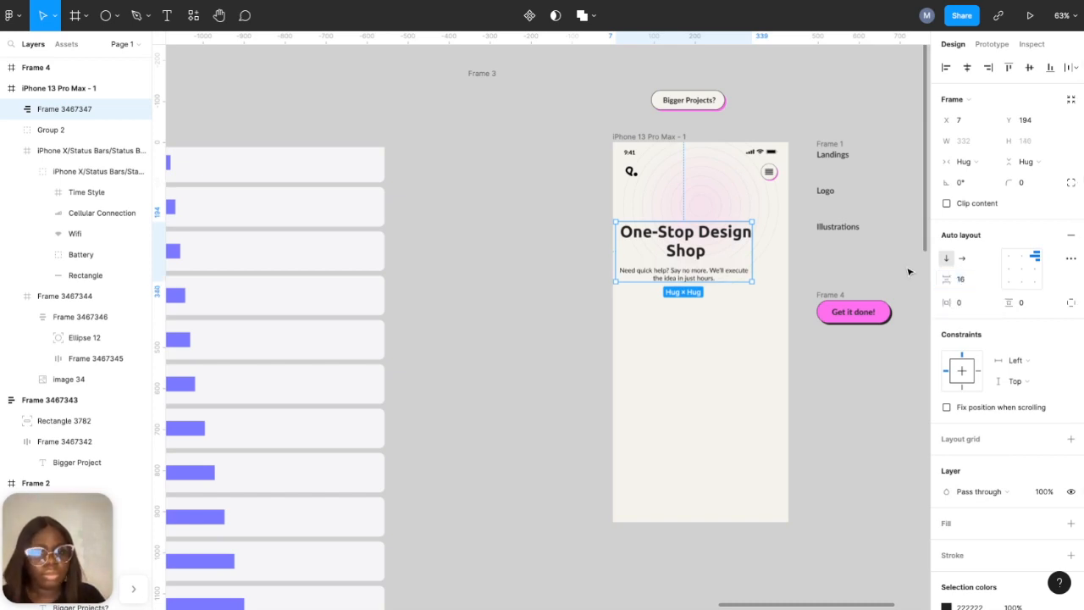
left_click(901, 268)
left_click(660, 254)
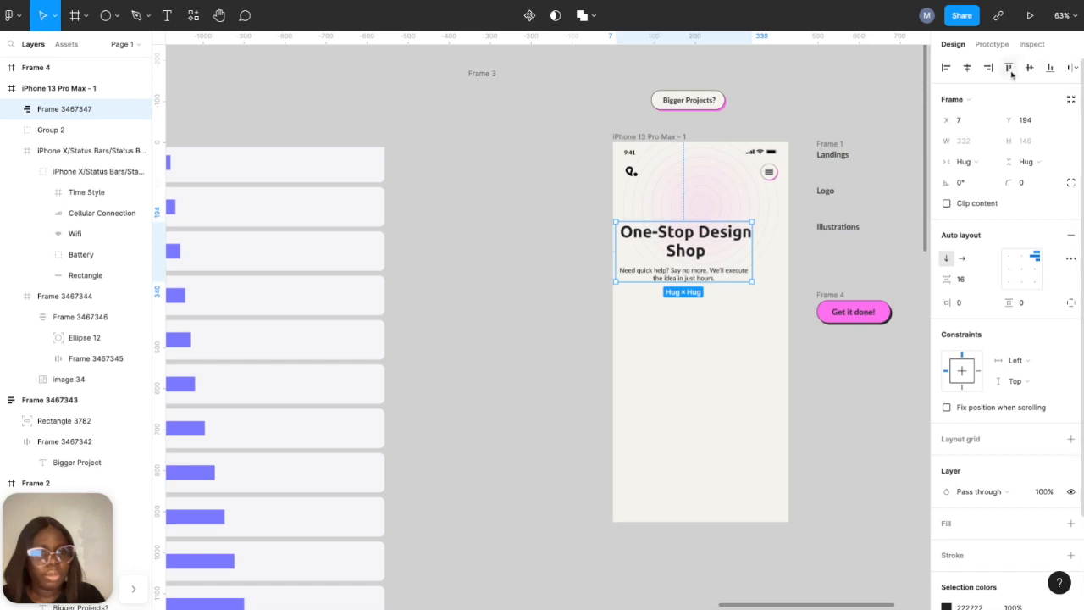
left_click(968, 69)
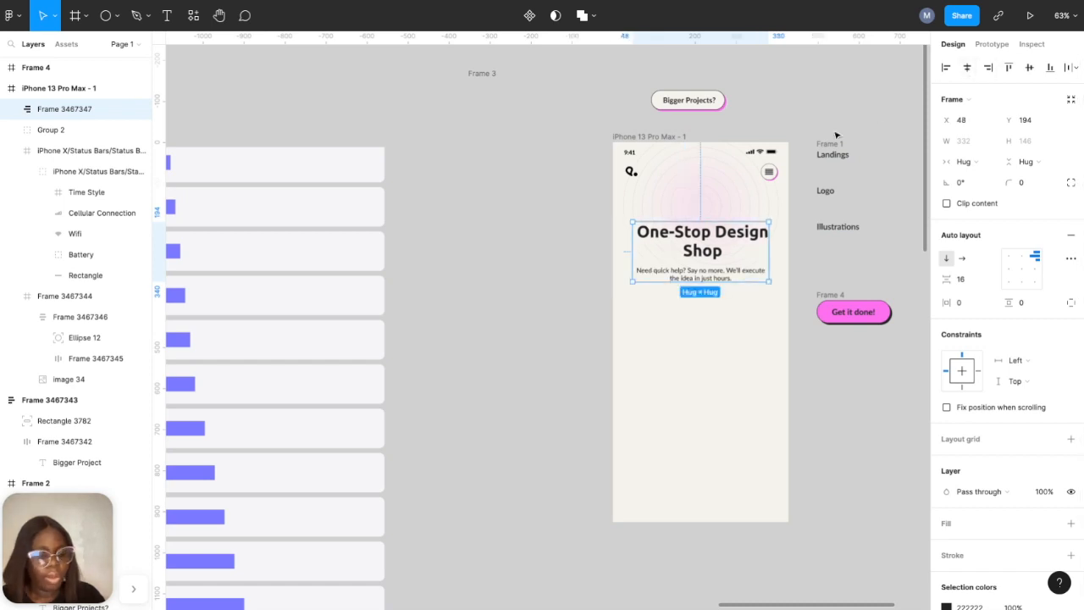
- Enlarge the concentric circles group to 487 × 487 and centre it horizontally in the iPhone frame
left_click(708, 182)
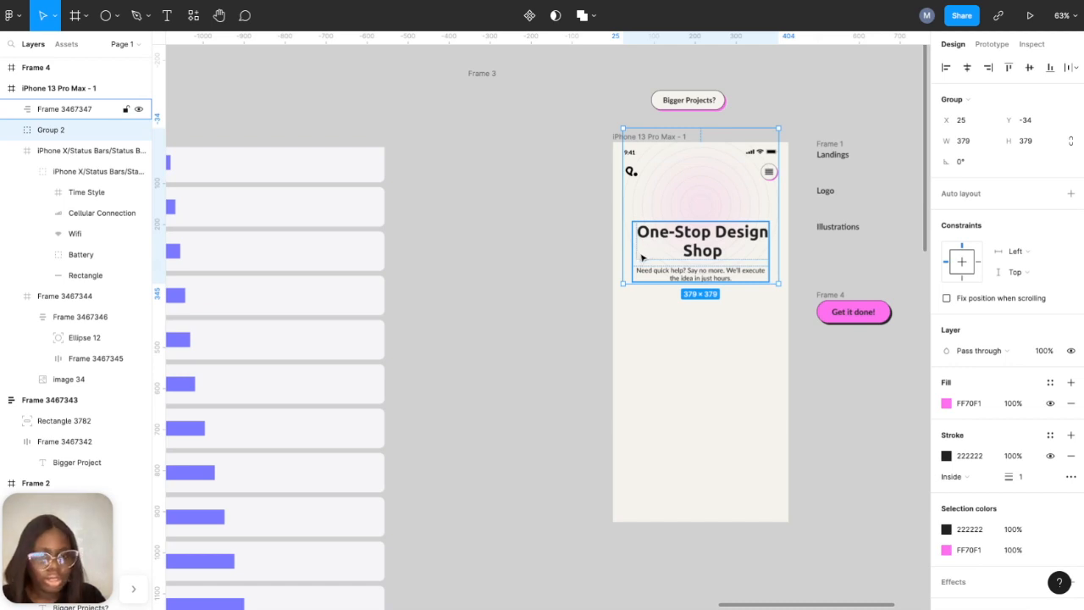
left_click_drag(623, 284, 579, 328)
left_click(967, 67)
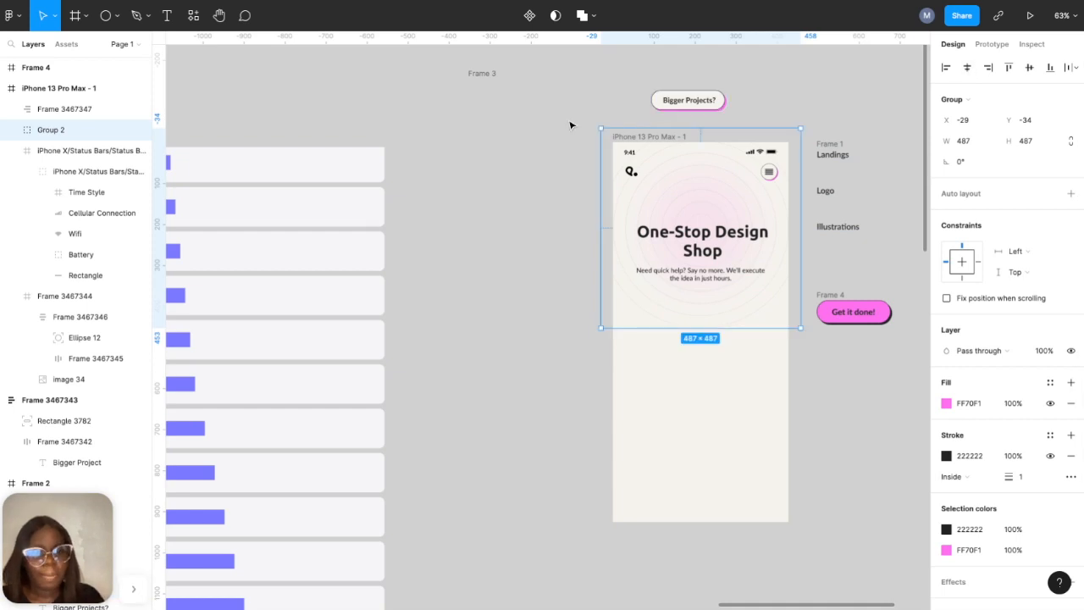
- Raise the concentric circles group to Y -42 and lock it
key("Up")
key("Up")
key("Up")
key("Up")
key("Up")
key("Up")
key("Up")
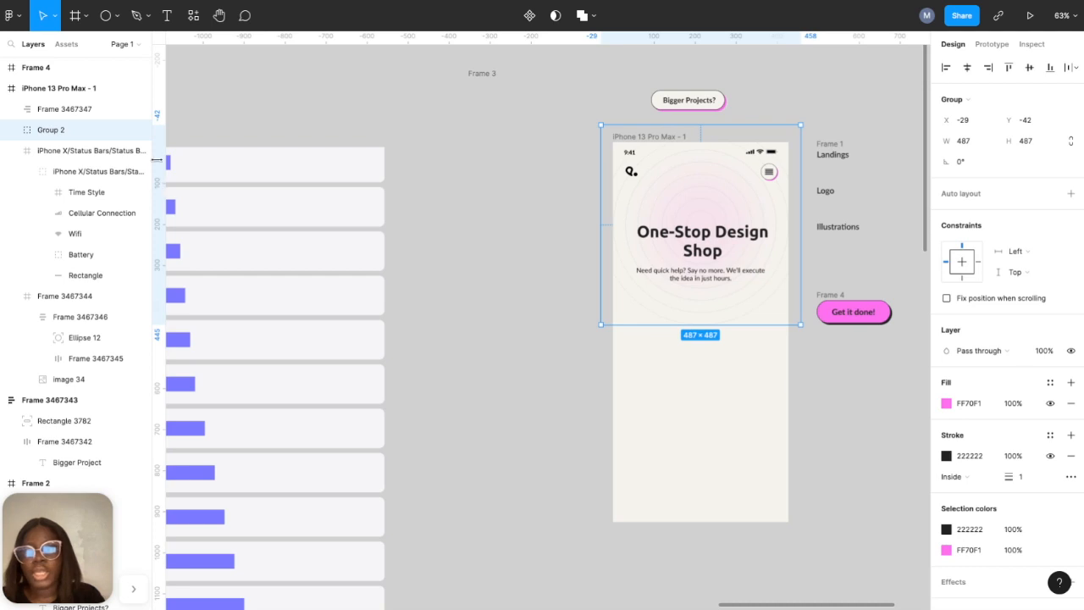
left_click(125, 131)
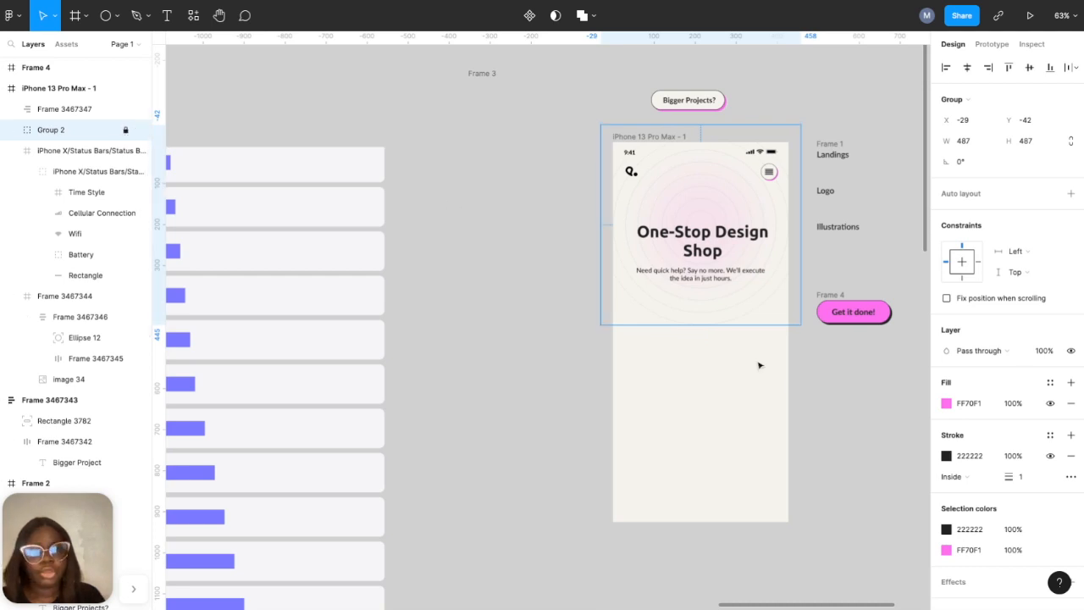
- Raise the heading and subtitle frame to Y 134 in the iPhone frame
left_click(727, 244)
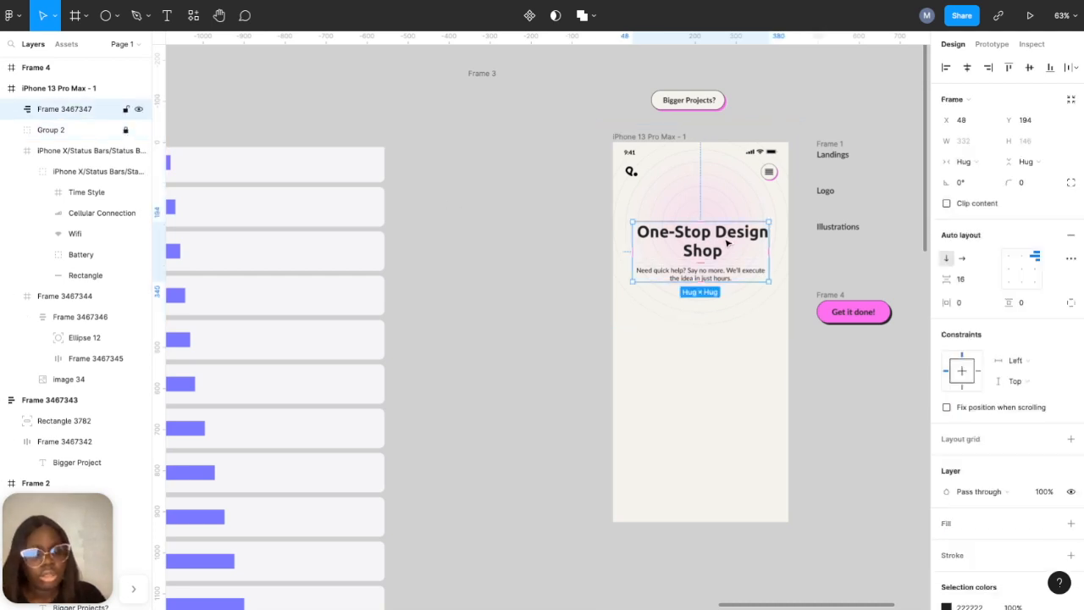
key("shift+Up")
key("shift+Up")
key("shift+Up")
key("shift+Up")
key("shift+Up")
key("shift+Up")
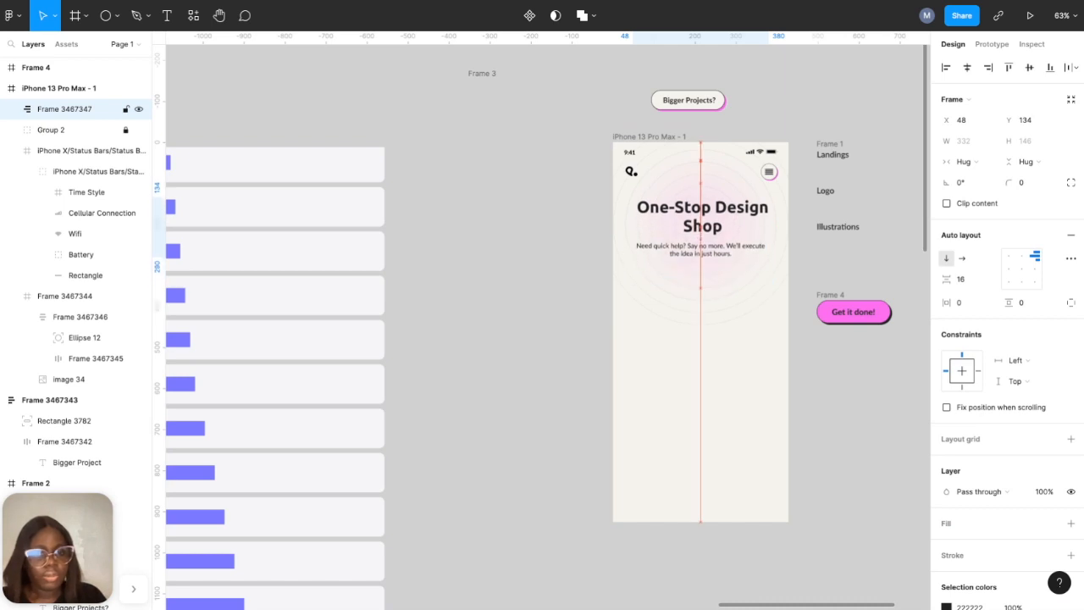
- Check the gap between the navigation bar and heading block, then examine the hero section of the desktop designs for comparison
scroll(707, 243, "right", 5)
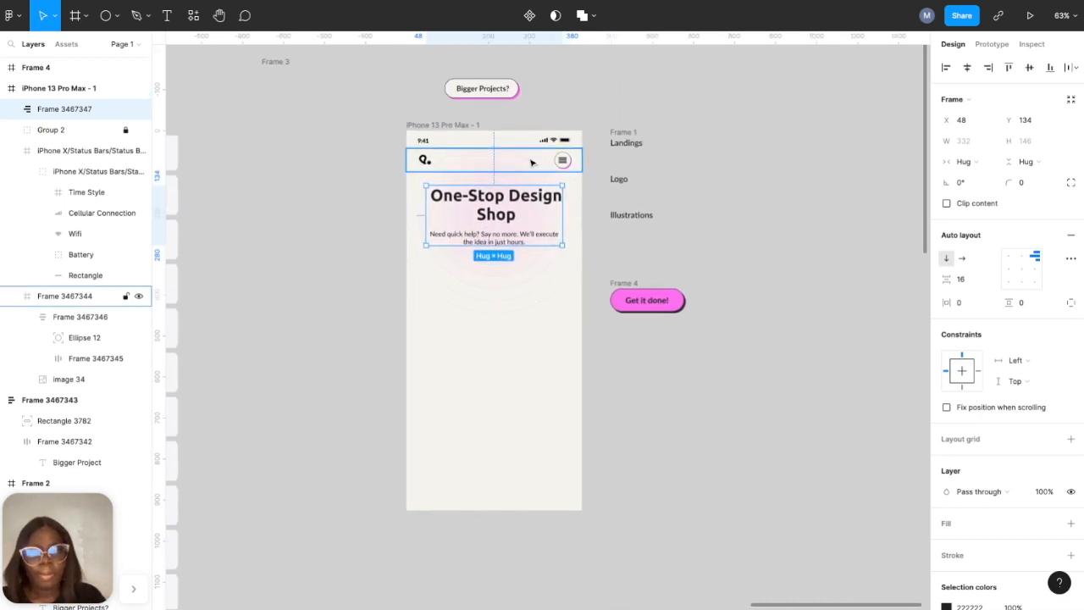
left_click(532, 162, "shift")
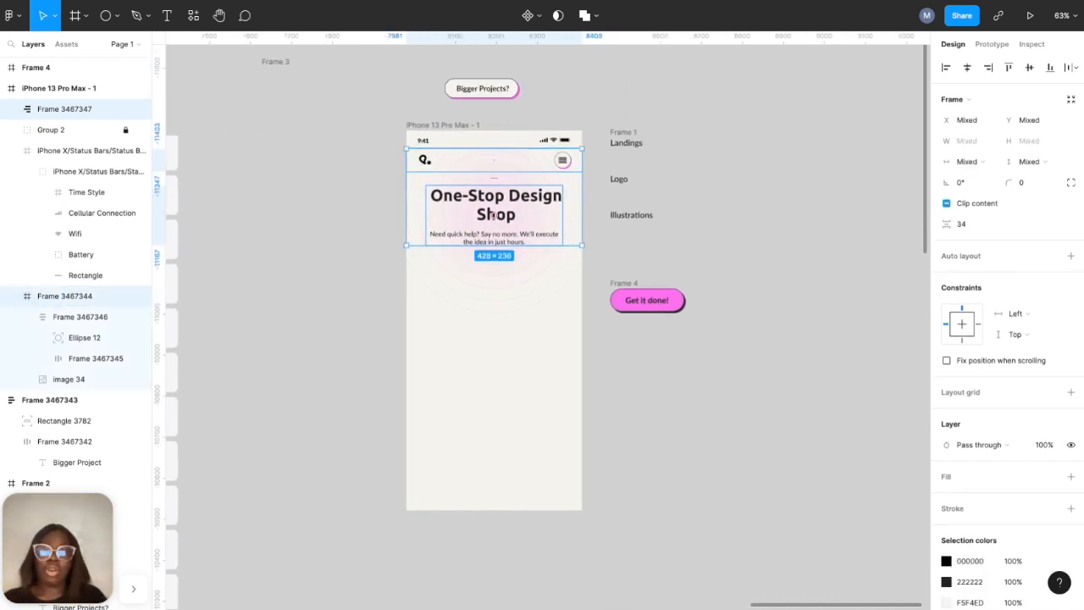
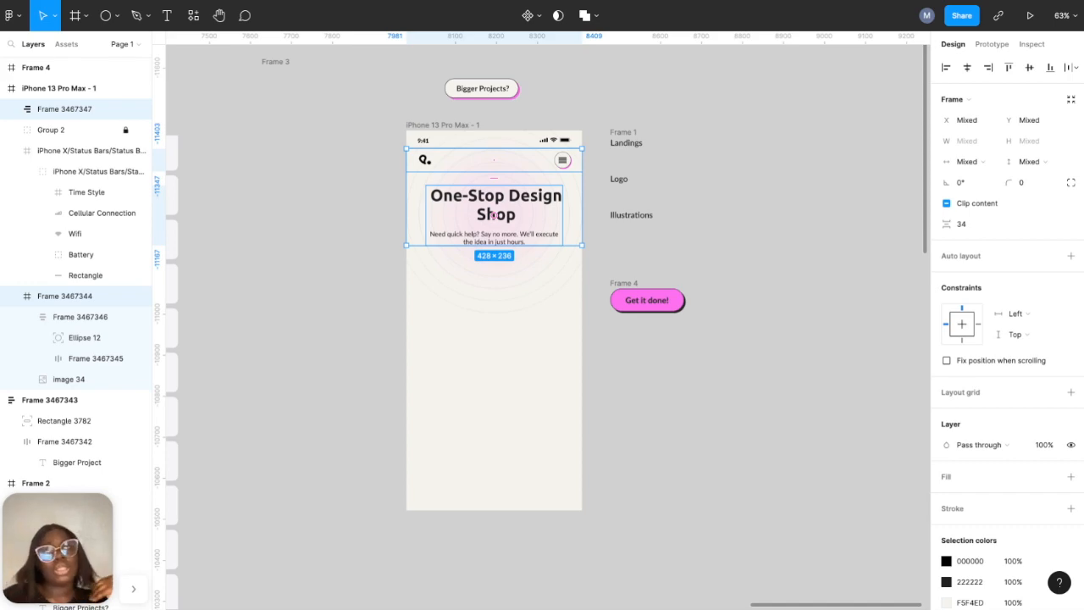
scroll(558, 157, "left", 12)
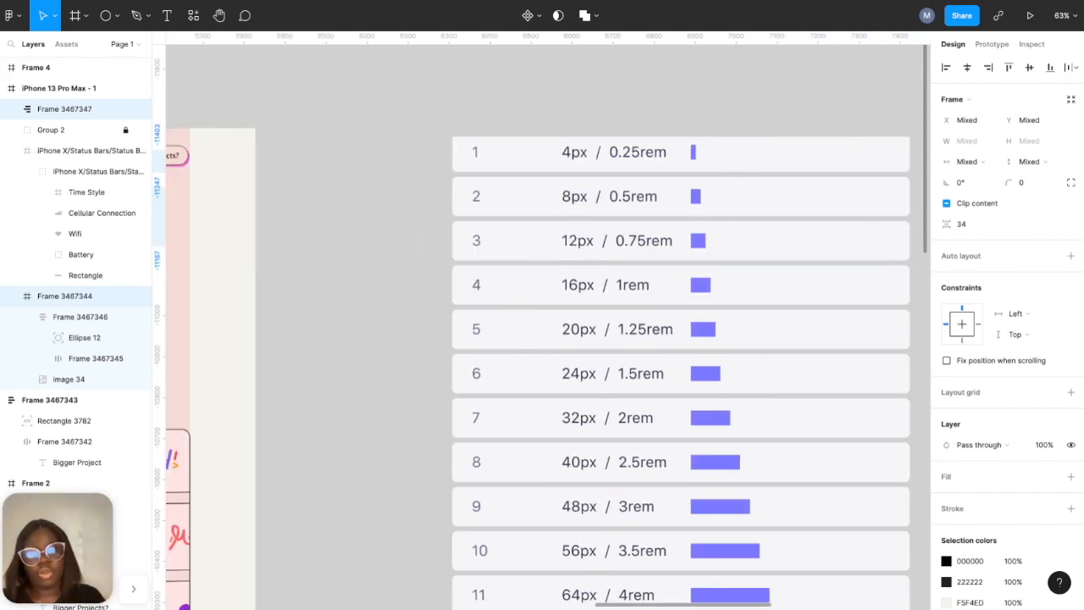
scroll(558, 156, "down", 5)
scroll(476, 424, "down", 2)
scroll(509, 415, "left", 3)
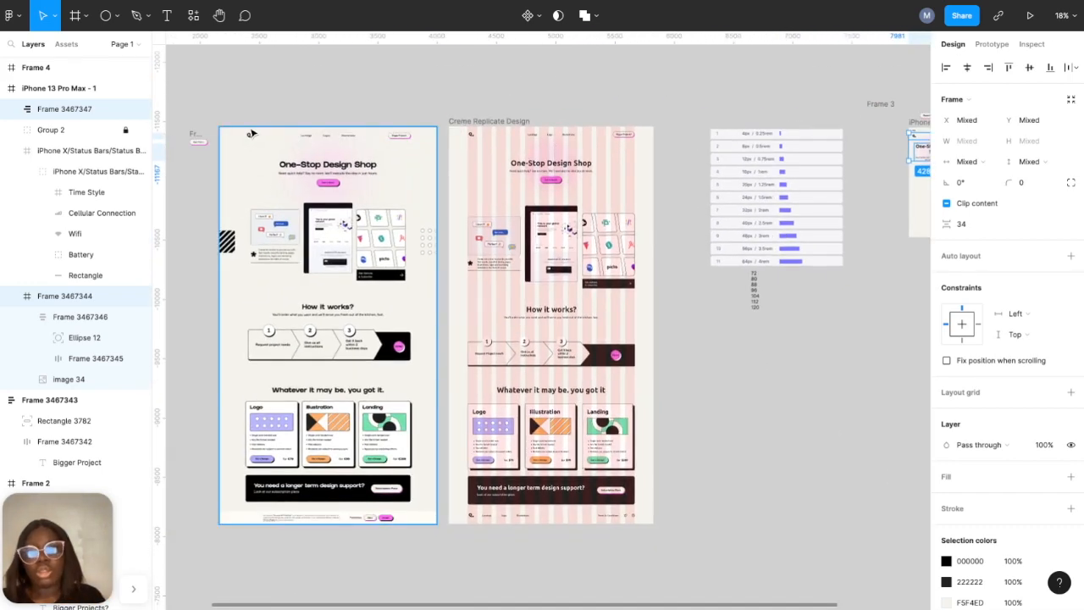
left_click(251, 134)
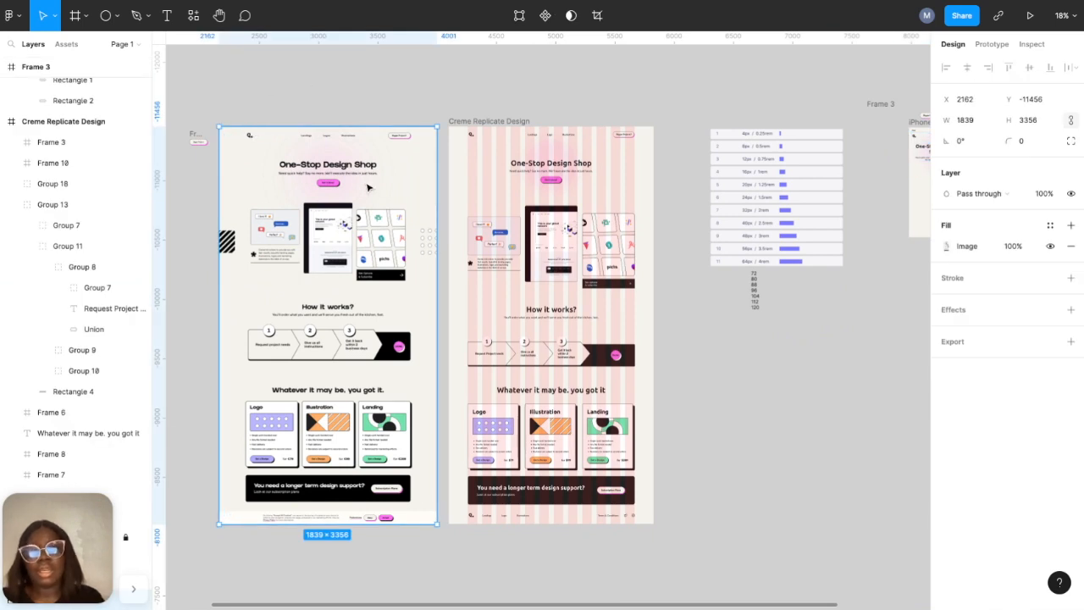
scroll(373, 197, "right", 10)
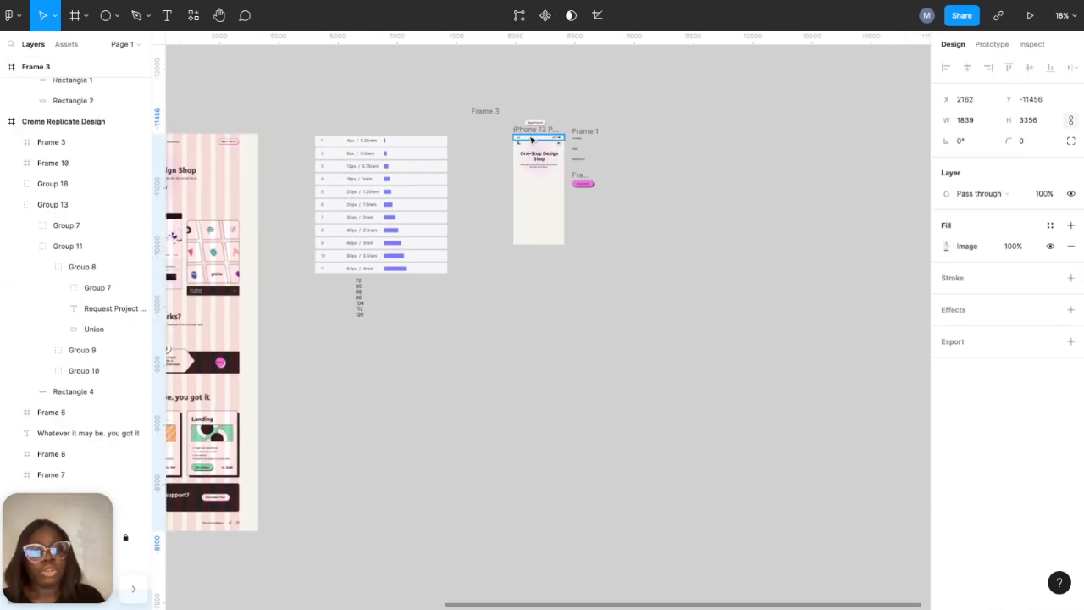
scroll(526, 148, "up", 5)
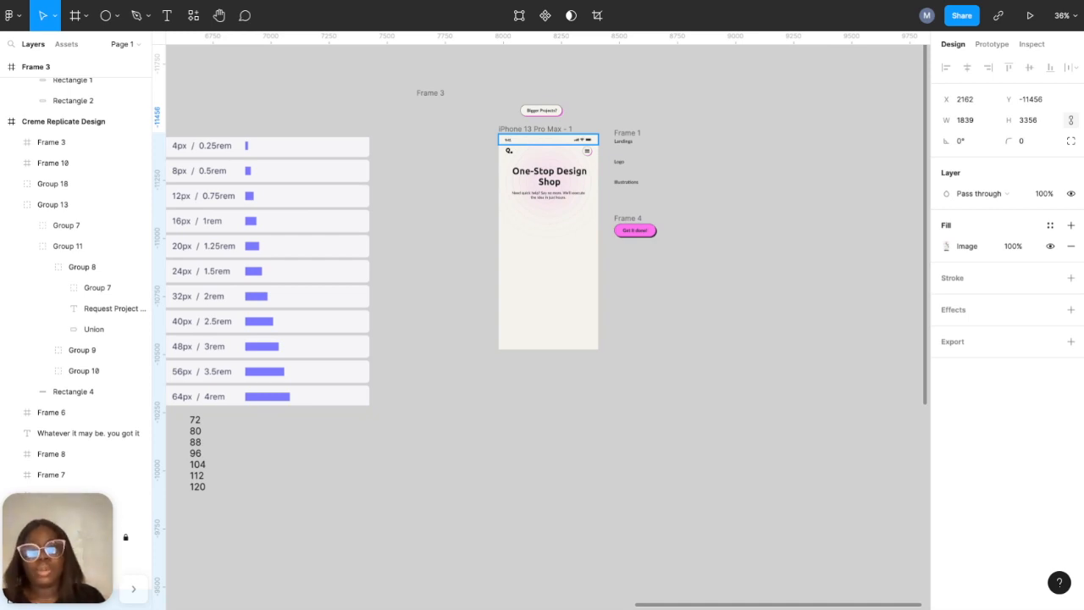
scroll(525, 140, "up", 5)
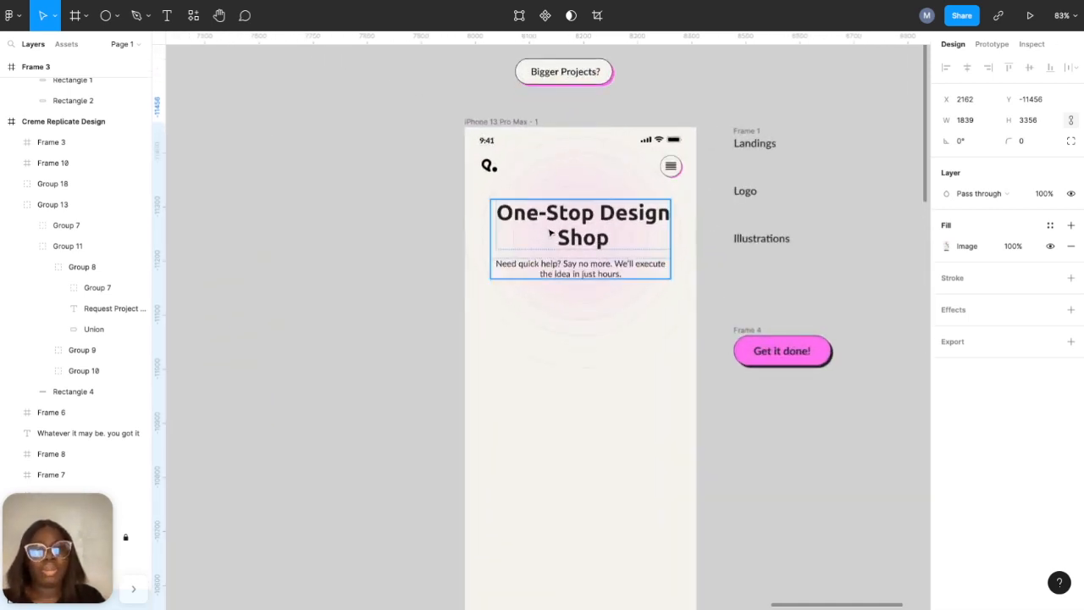
- Set the vertical spacing between the navigation bar and the heading block in the iPhone frame to 32
left_click(550, 232)
left_click(557, 165, "shift")
scroll(839, 200, "down", 5)
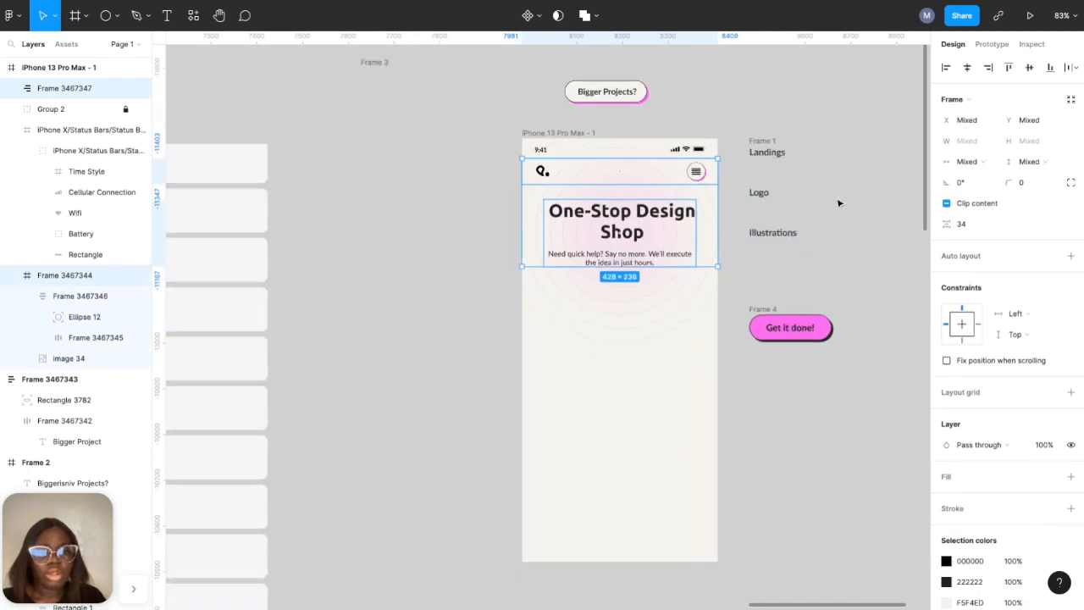
left_click(962, 223)
type("32")
key("Return")
scroll(701, 276, "up", 7)
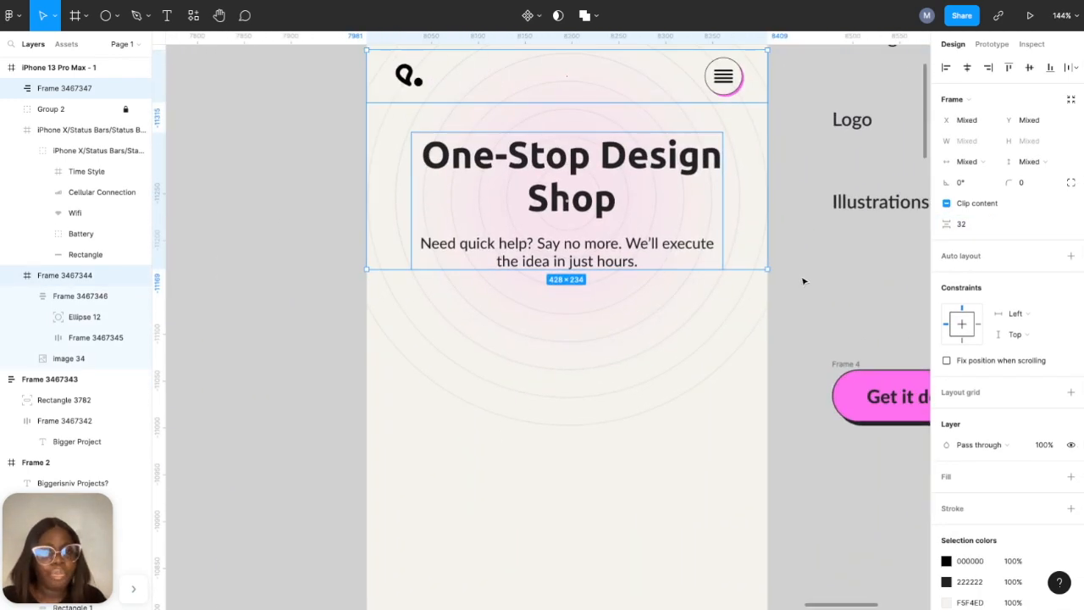
left_click(797, 291)
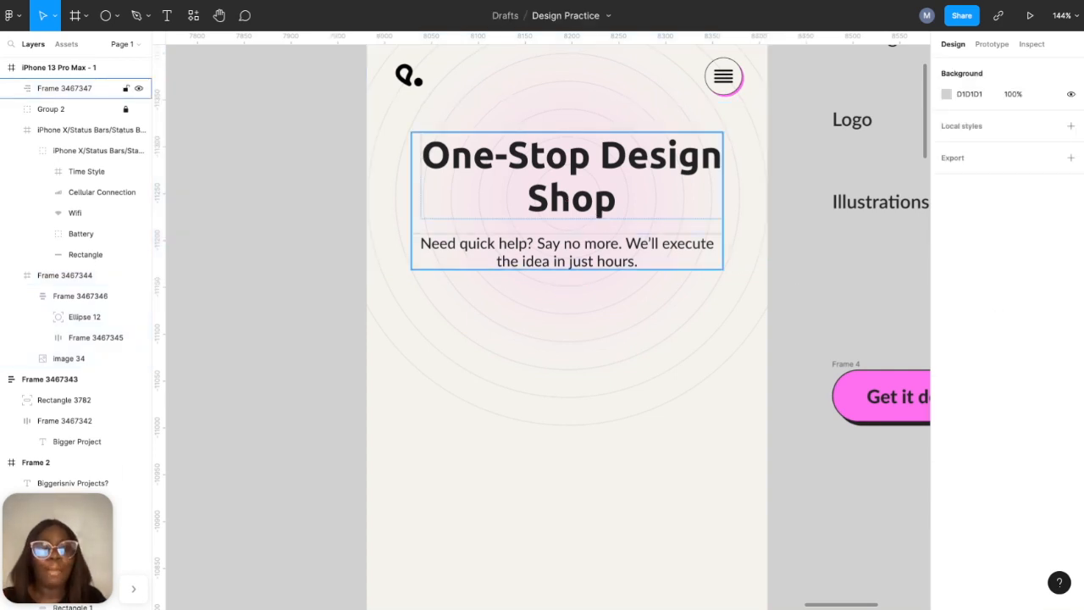
- Compare the pink "Get it done!" button beside the iPhone frame with its counterpart in the desktop design
scroll(488, 364, "down", 4)
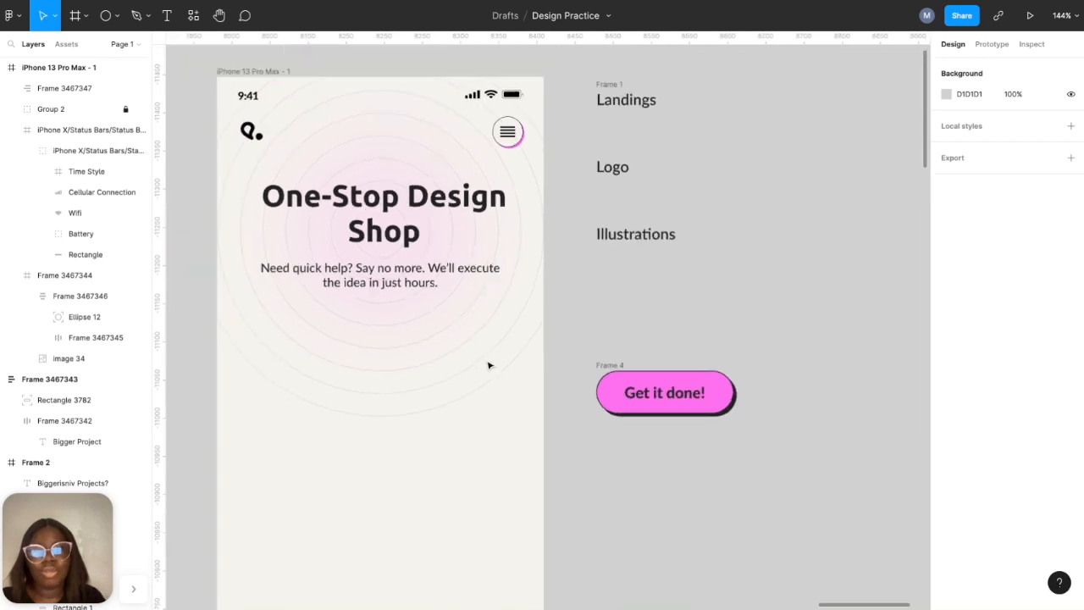
left_click(604, 365)
scroll(601, 367, "down", 7)
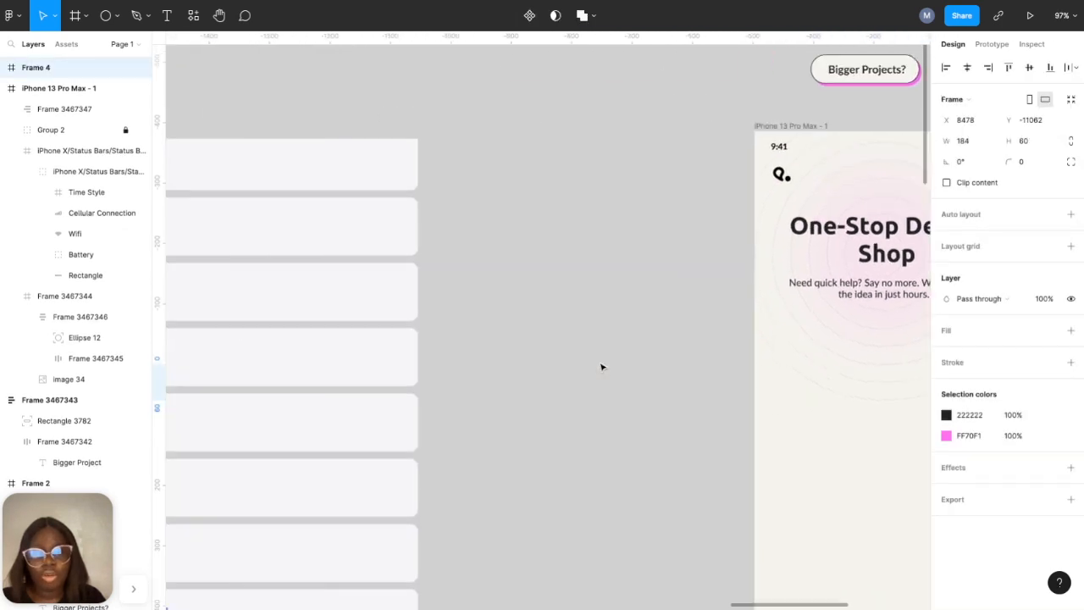
scroll(601, 366, "left", 5)
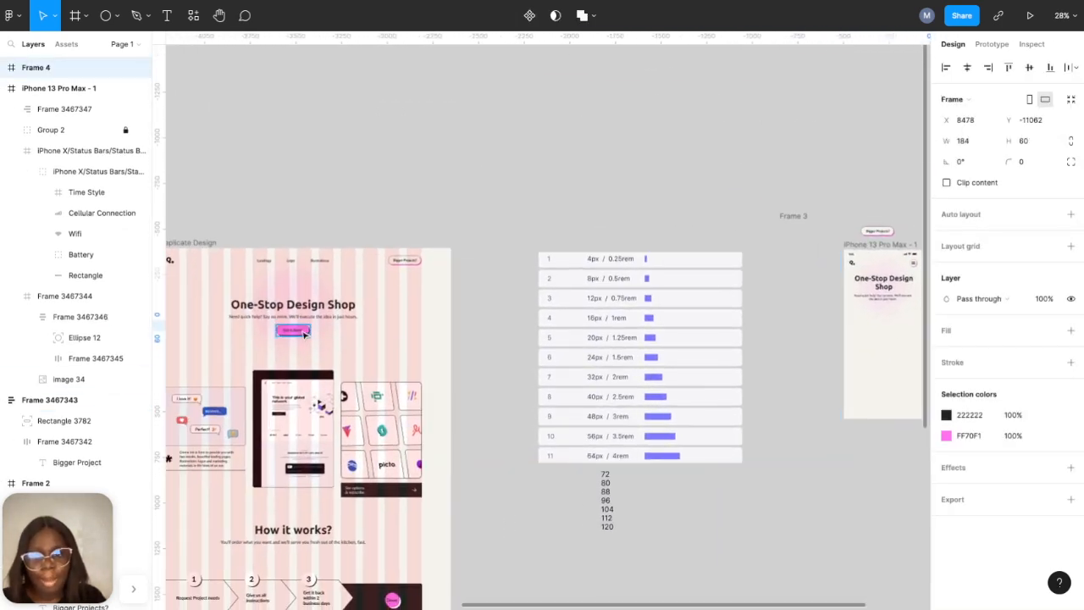
scroll(508, 339, "right", 5)
scroll(508, 343, "up", 5)
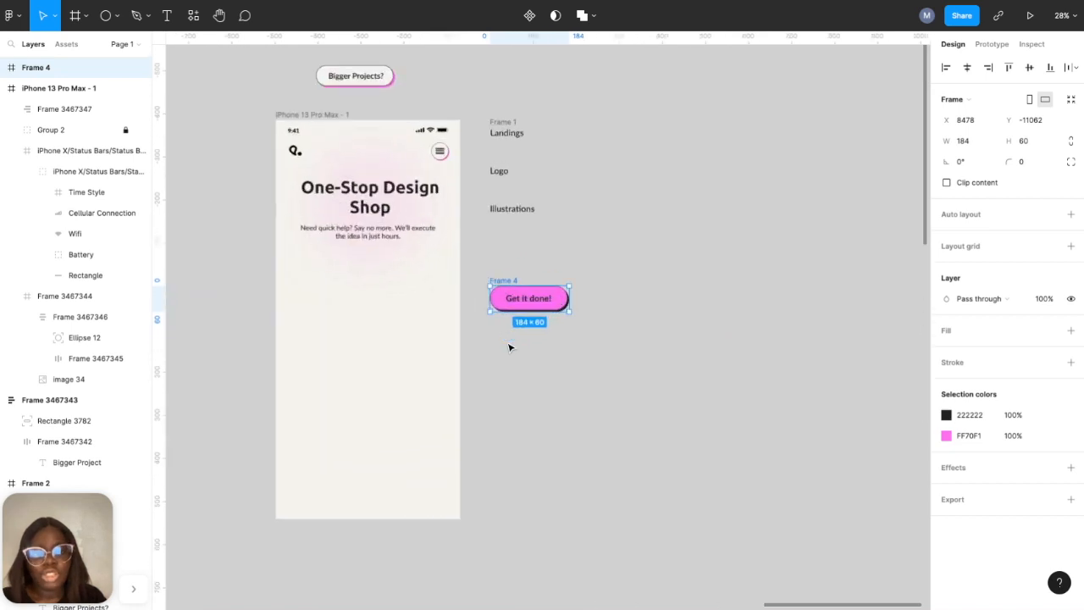
double_click(563, 229)
left_click(563, 229)
type("kmsbcsk")
type("n")
key("BackSpace")
key("BackSpace")
key("BackSpace")
key("BackSpace")
key("BackSpace")
key("BackSpace")
key("BackSpace")
key("BackSpace")
key("BackSpace")
key("BackSpace")
key("BackSpace")
key("BackSpace")
key("BackSpace")
key("BackSpace")
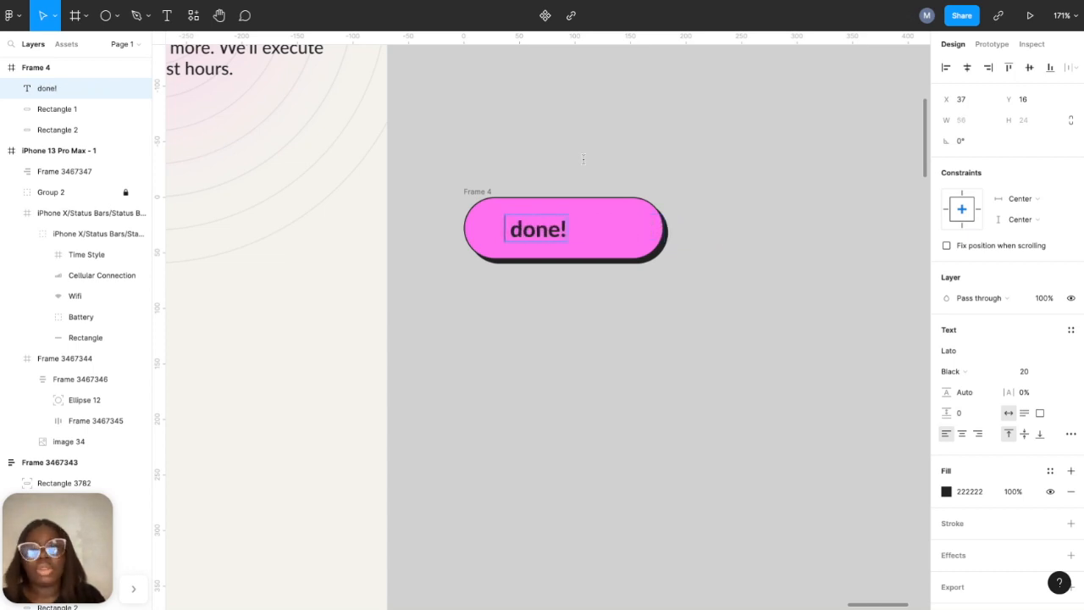
key("Escape")
left_click(613, 232)
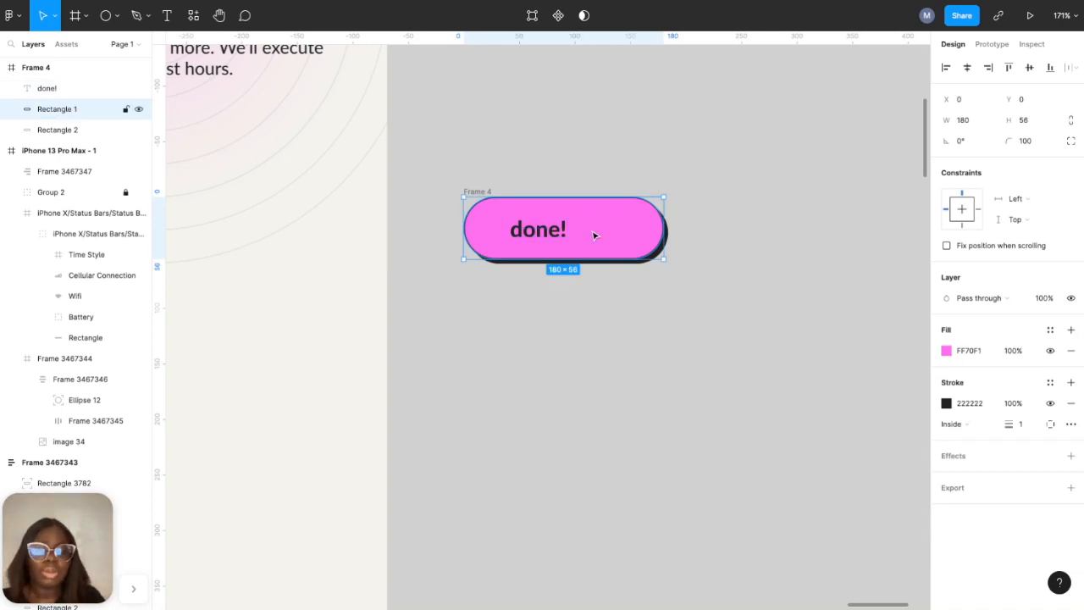
key("ctrl+z")
key("ctrl+z")
key("ctrl+z")
key("ctrl+z")
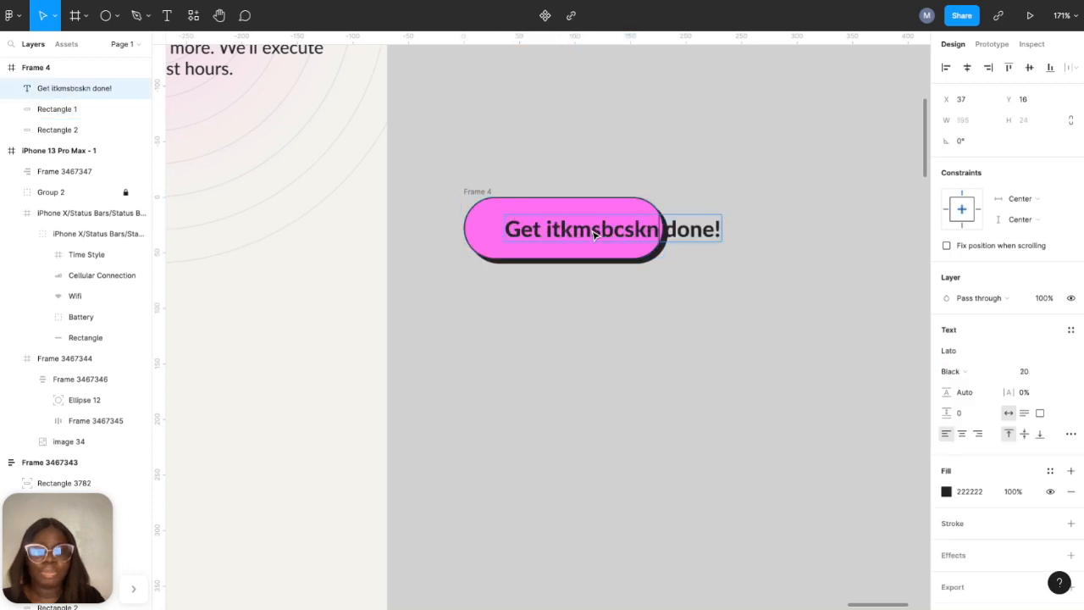
left_click(593, 322)
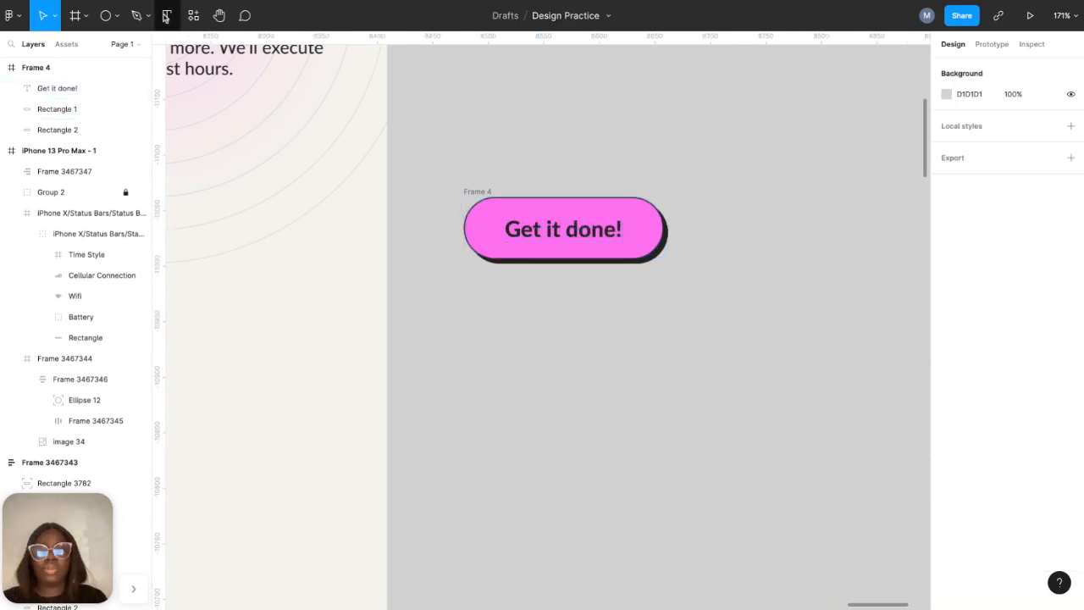
left_click(575, 242)
key("Return")
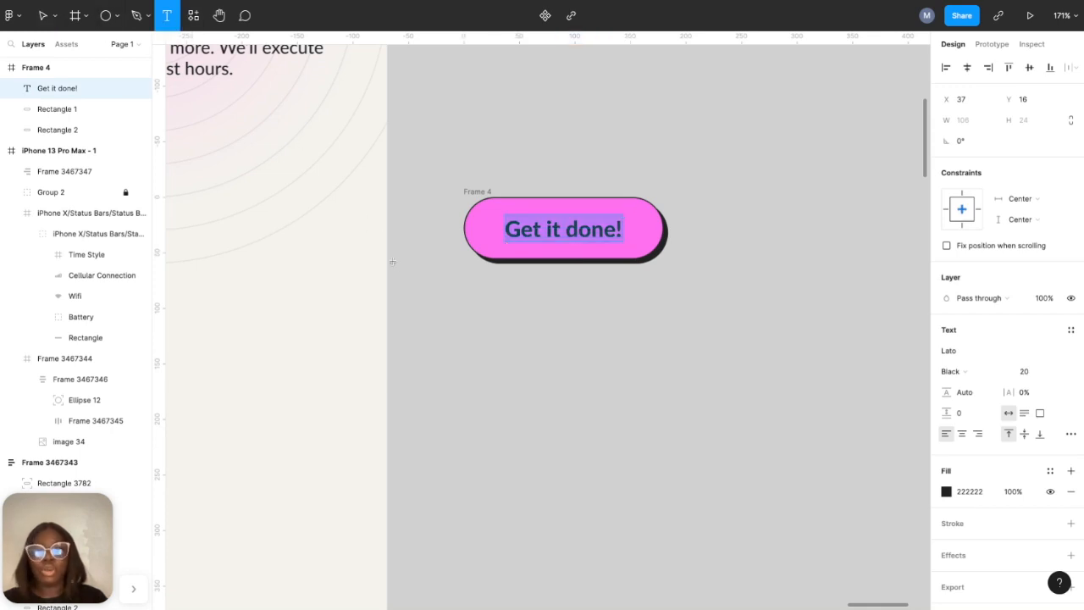
- Add a separate text reading "Get it done!" on the empty canvas below the pink button
left_click(522, 337)
type("get")
key("BackSpace")
key("BackSpace")
key("BackSpace")
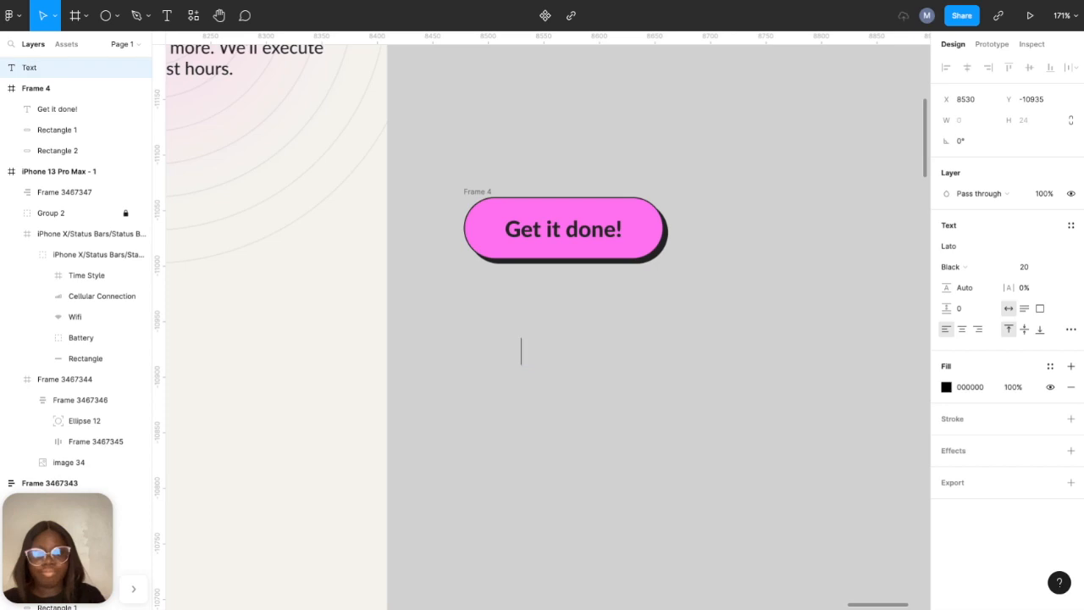
type("Get ")
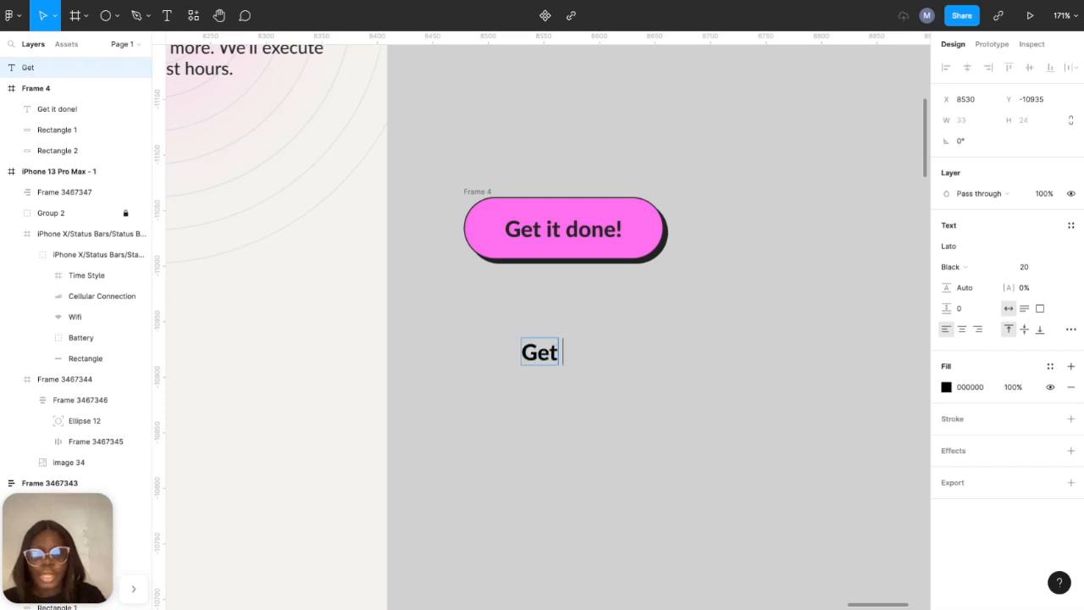
type("it do")
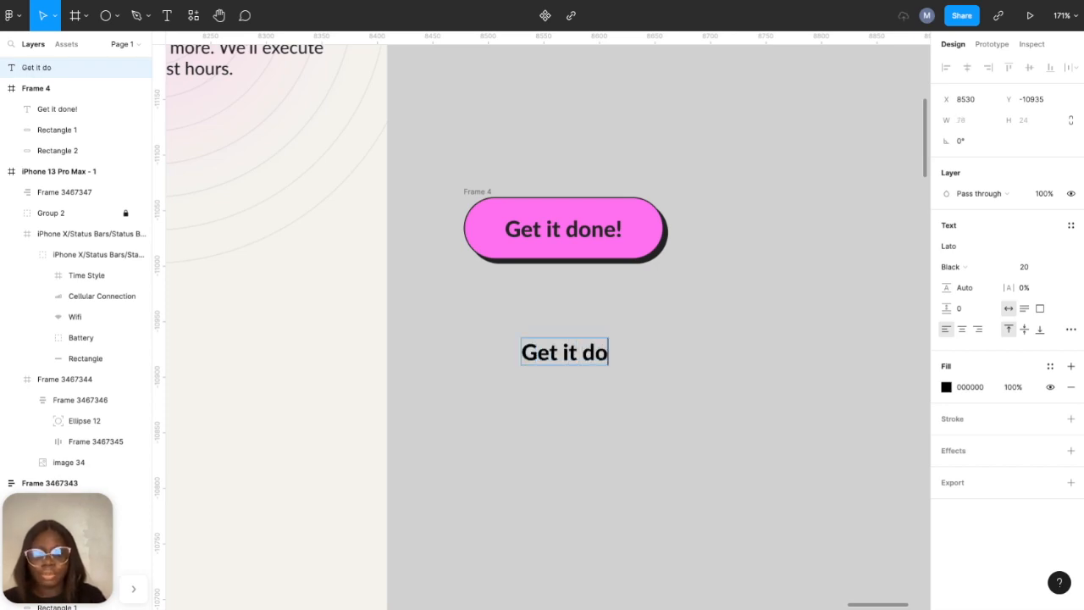
type("ne@")
key("BackSpace")
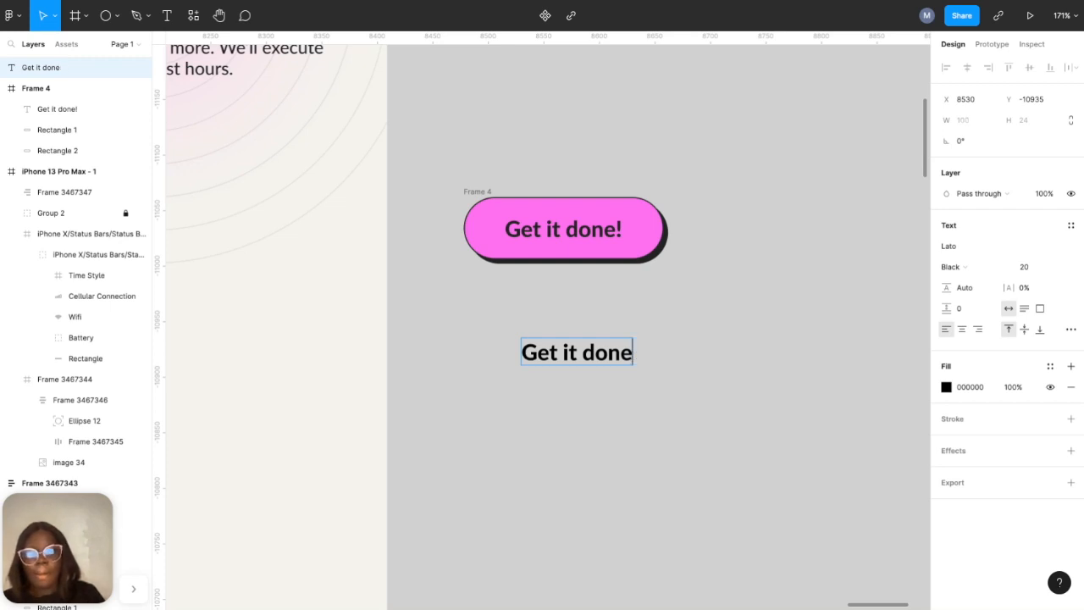
type("!")
key("Escape")
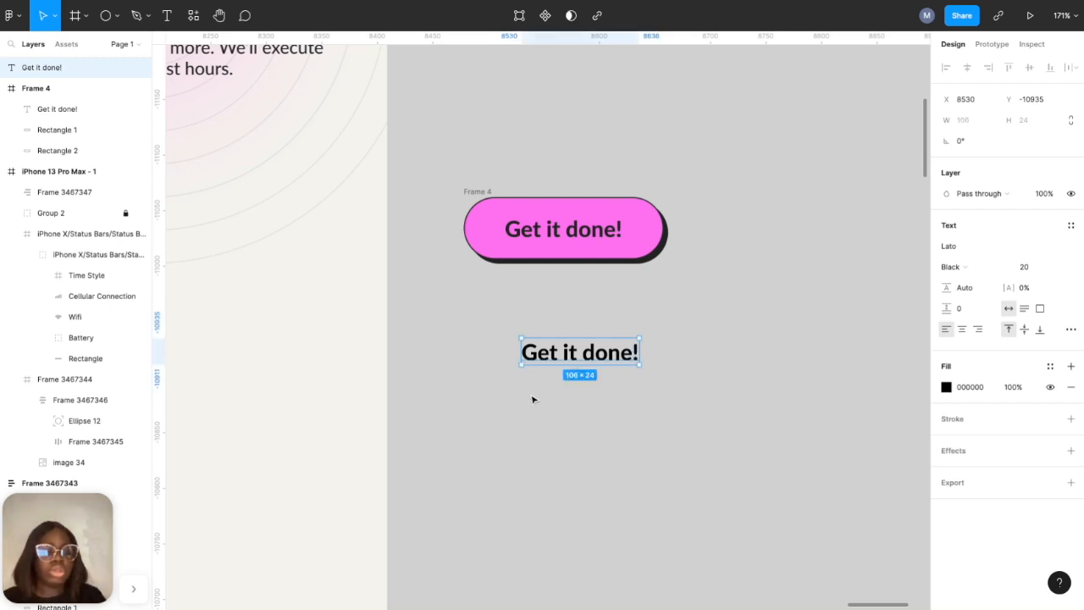
- Set the font size of the separate "Get it done!" text below the pink button to 14
left_click(552, 227)
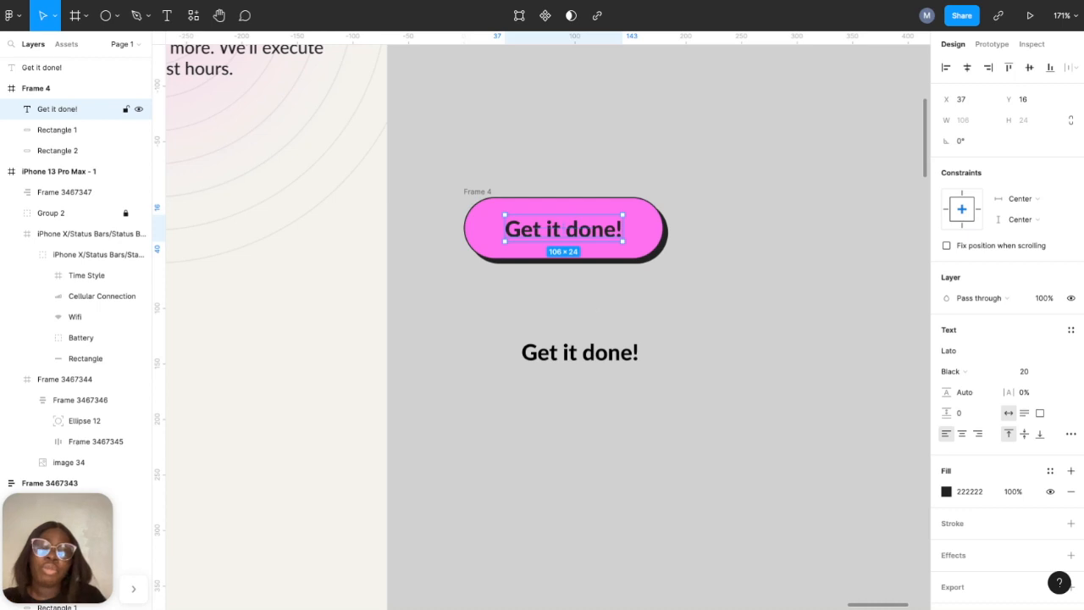
left_click(591, 371)
left_click(589, 359)
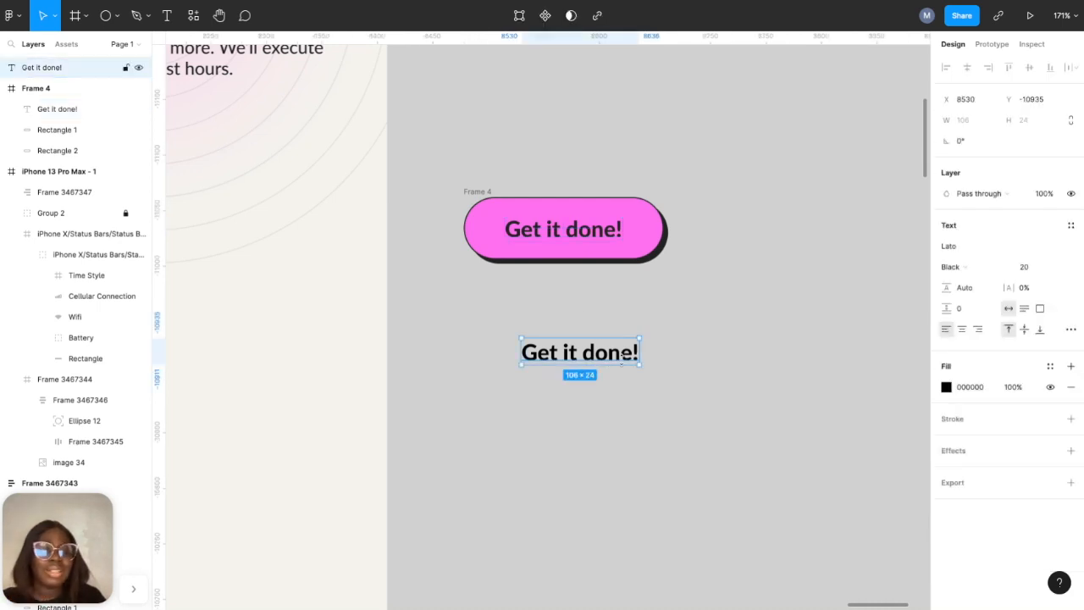
left_click(1060, 269)
left_click(1055, 252)
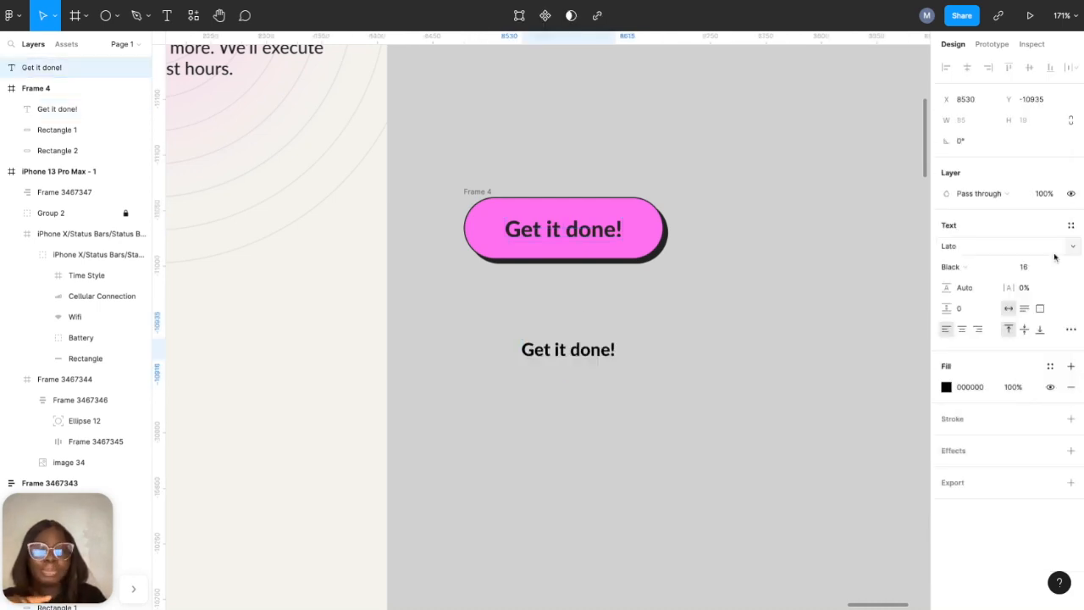
left_click(1059, 269)
left_click(1053, 237)
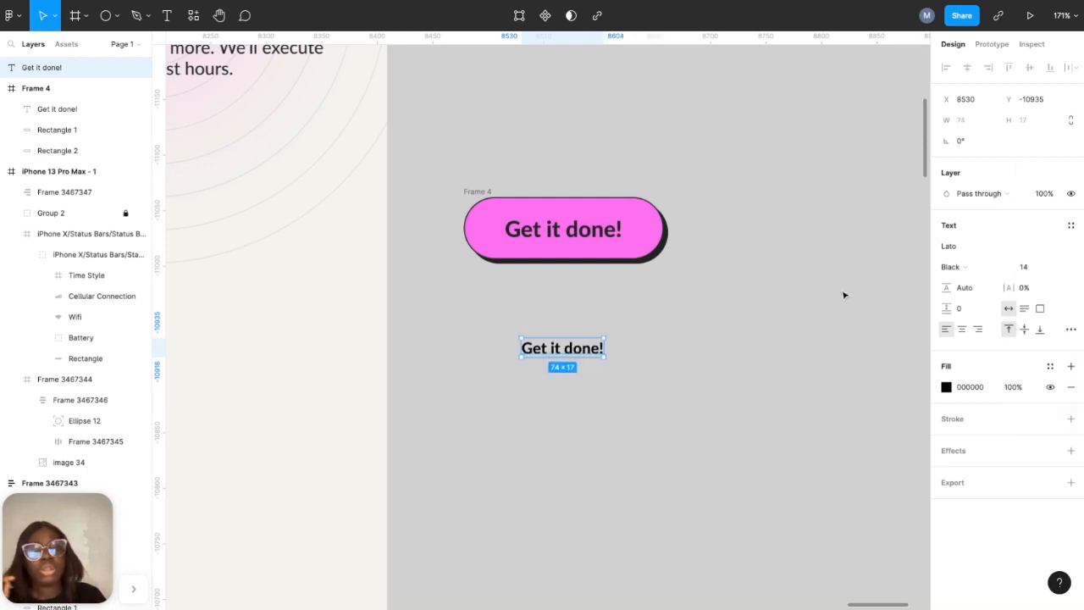
- Add auto layout to the small "Get it done!" text with horizontal padding 16 and vertical padding 8
right_click(534, 349)
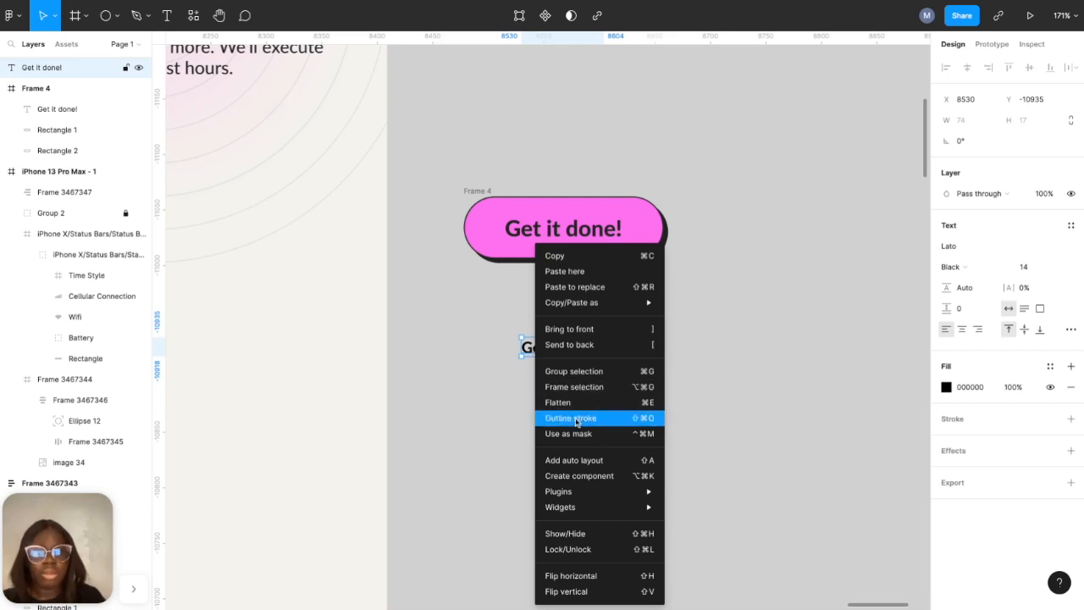
left_click(572, 460)
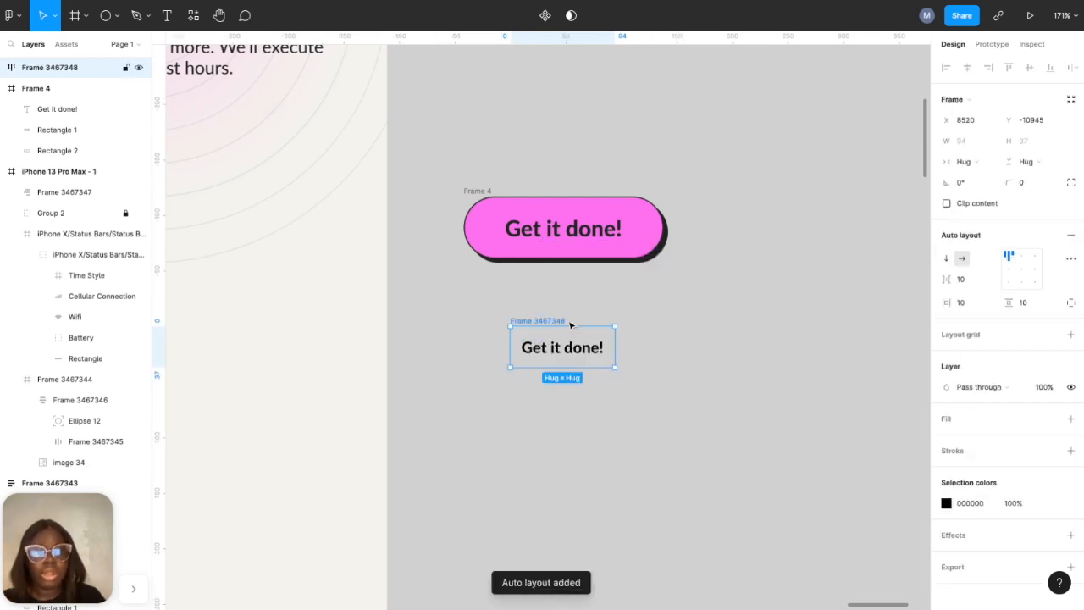
left_click(969, 313)
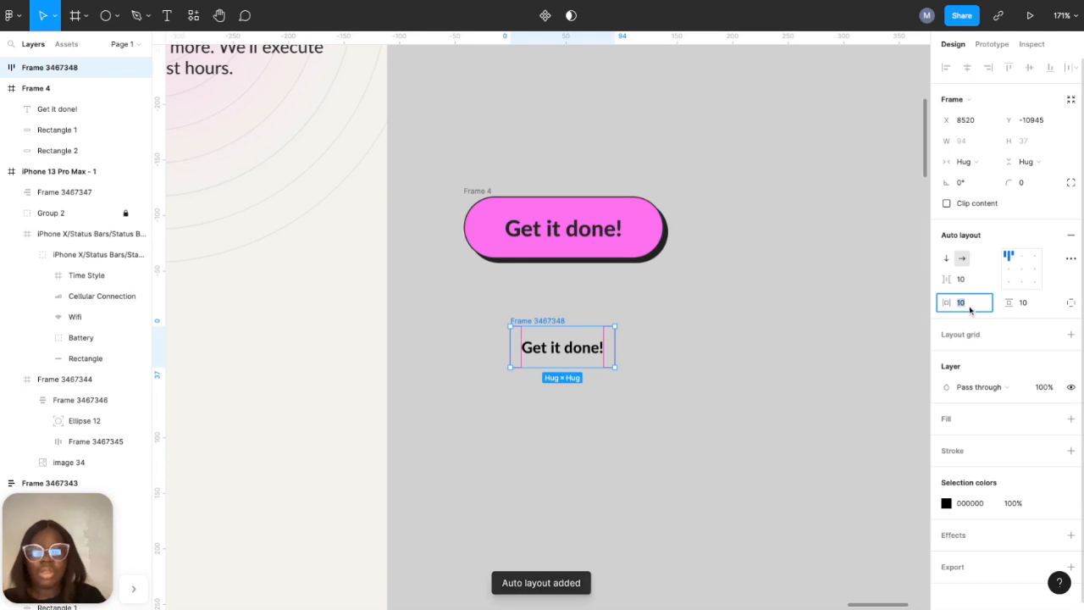
type("16")
key("Return")
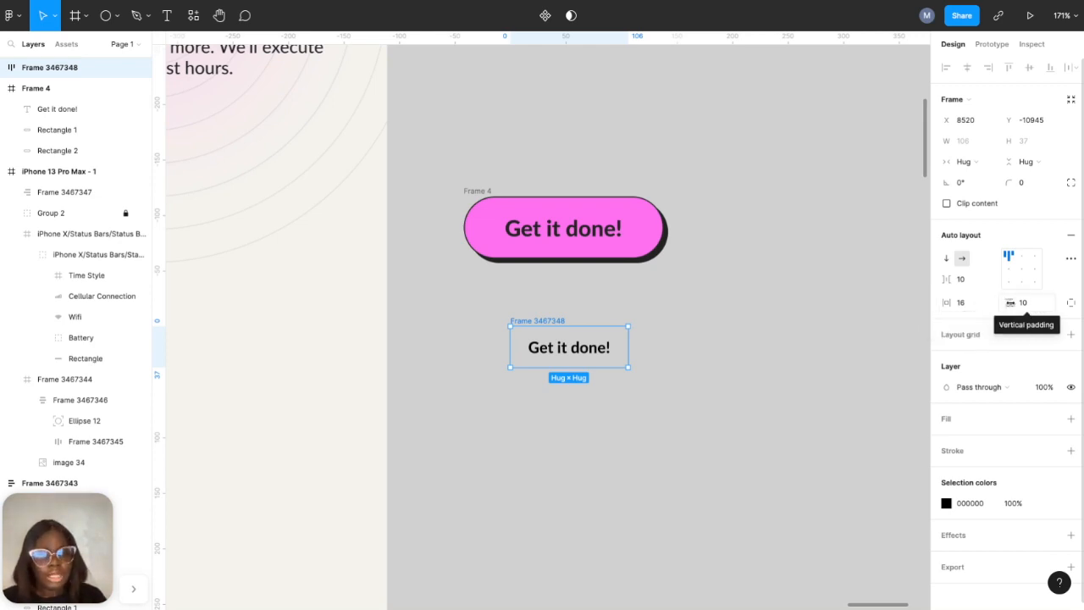
left_click(1026, 307)
type("8")
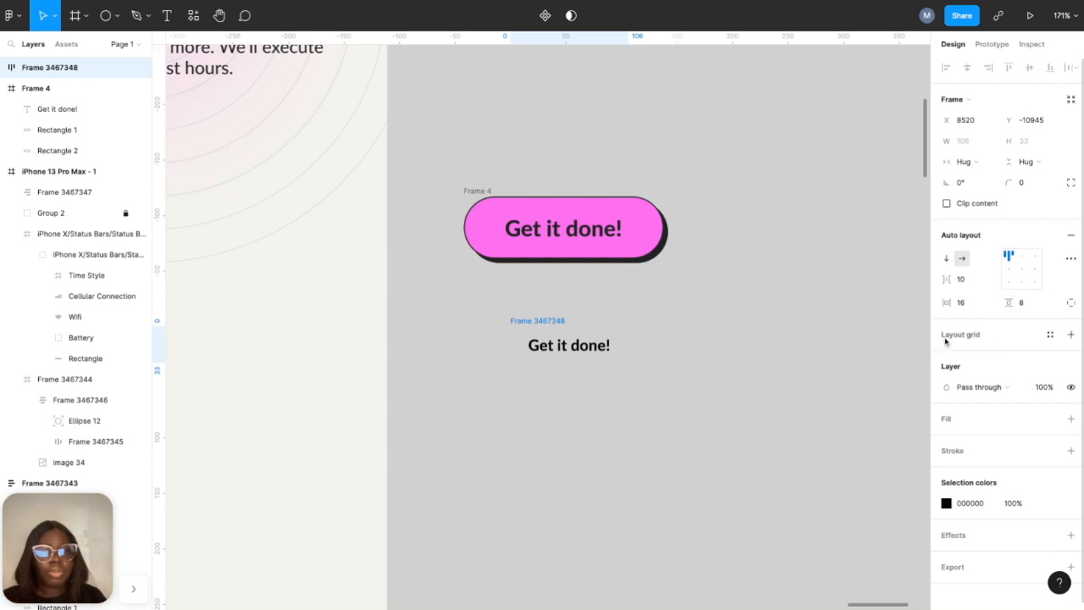
key("Return")
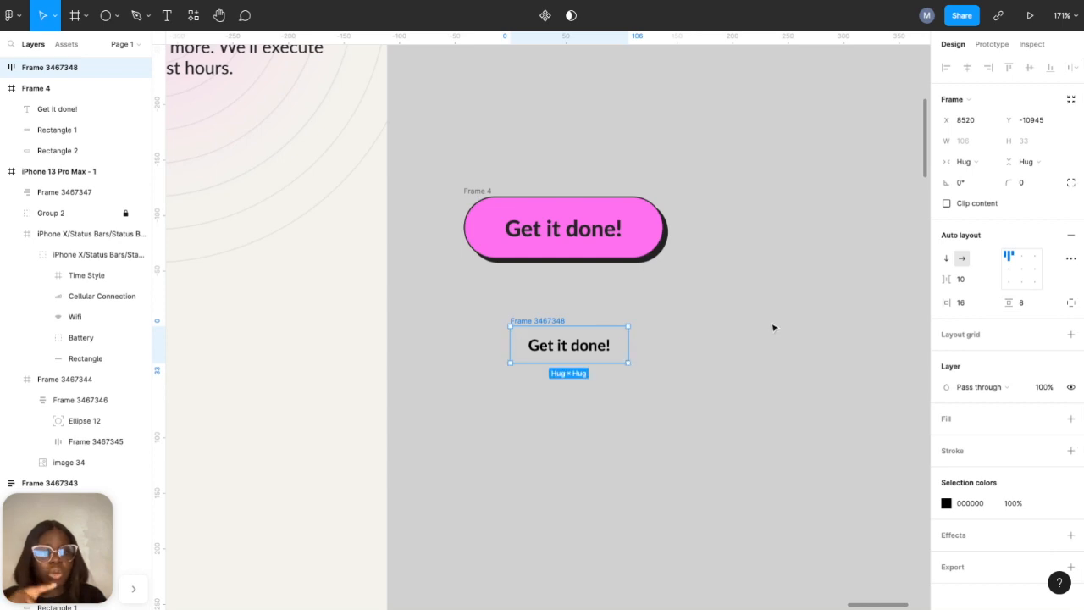
- Set the corner radius of the auto layout frame around the small "Get it done!" text to 100
double_click(601, 335)
key("alt")
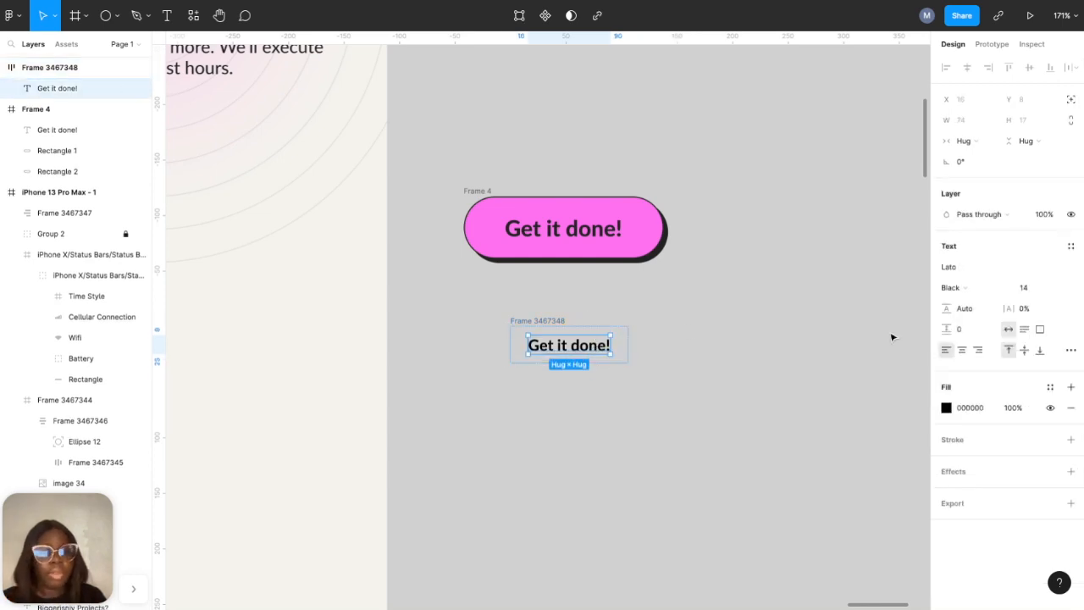
left_click(747, 371)
left_click(558, 345)
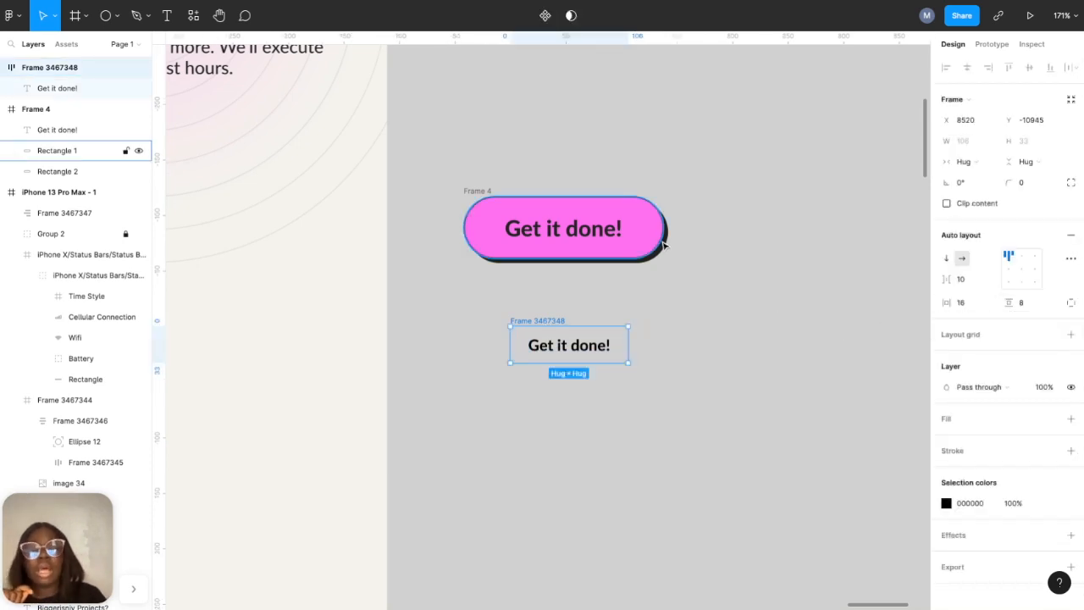
left_click(1022, 186)
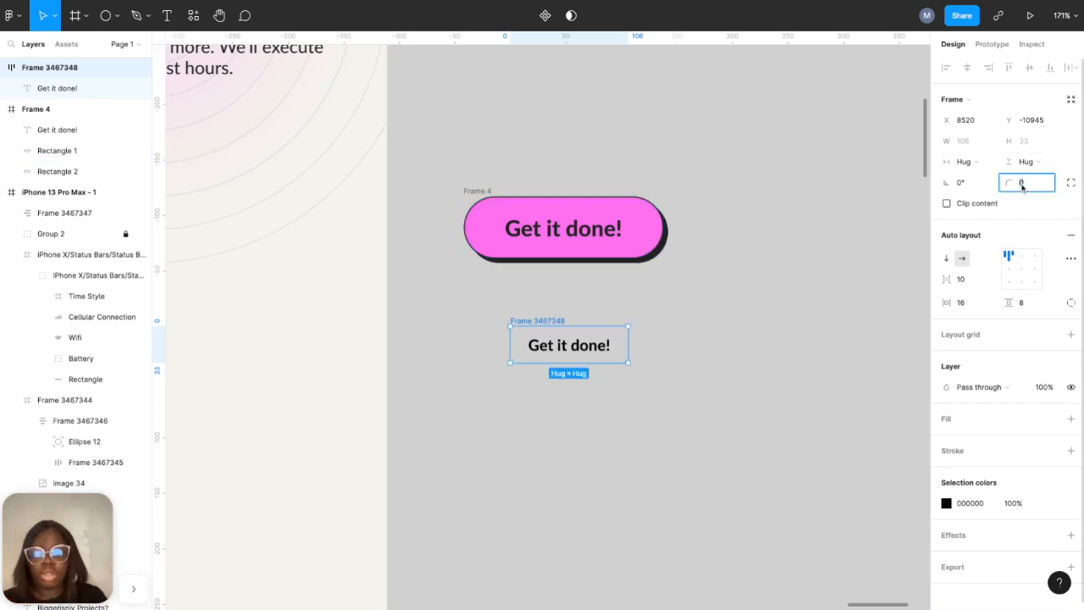
key("Return")
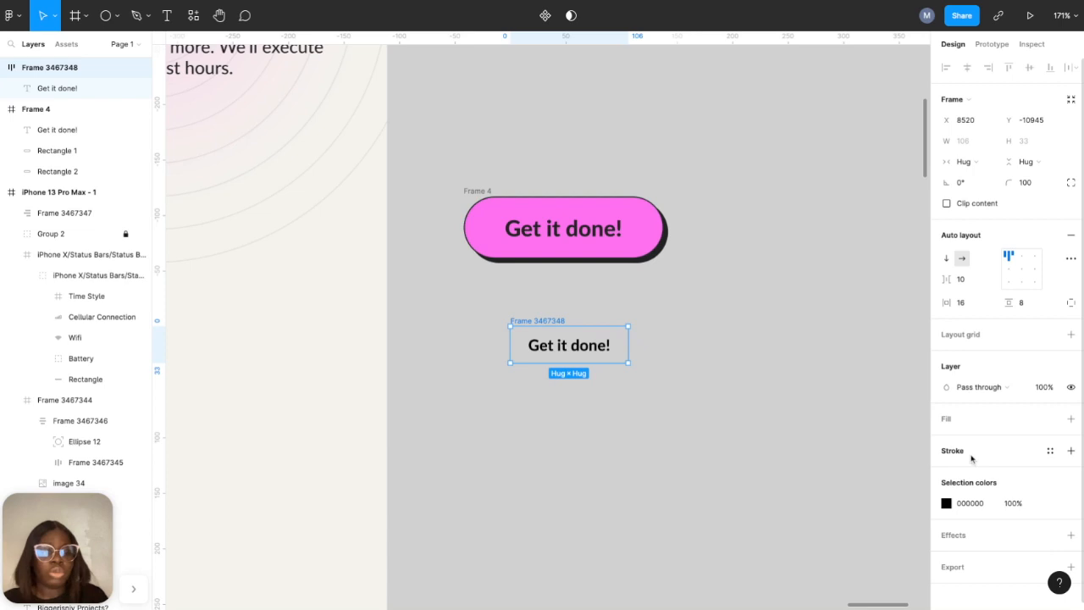
- Fill the small button frame with pink FF70F1 sampled from the large "Get it done!" button
left_click(1070, 419)
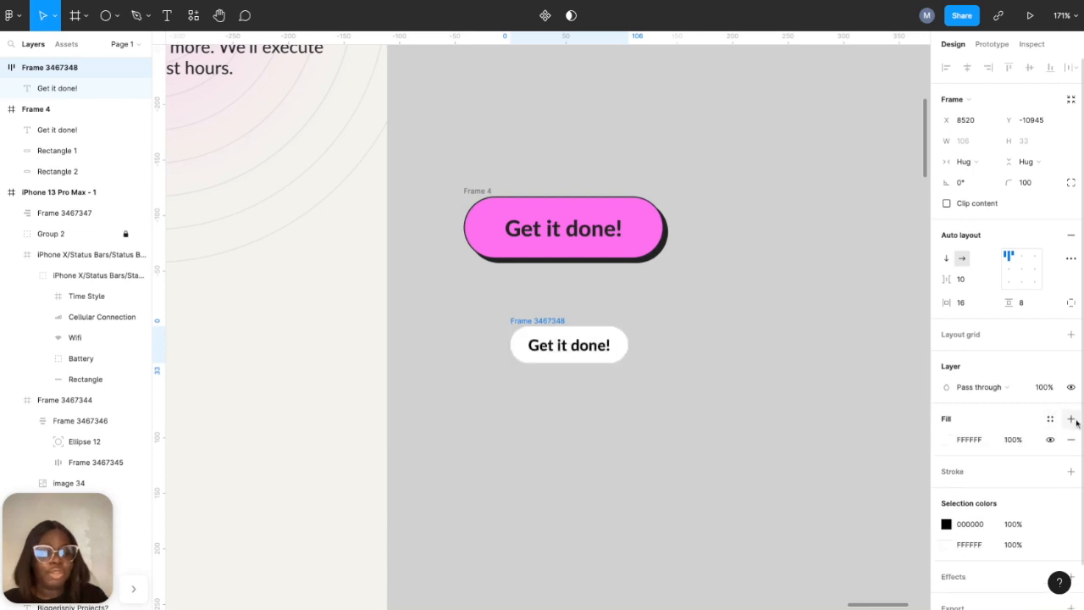
left_click(948, 440)
left_click(793, 464)
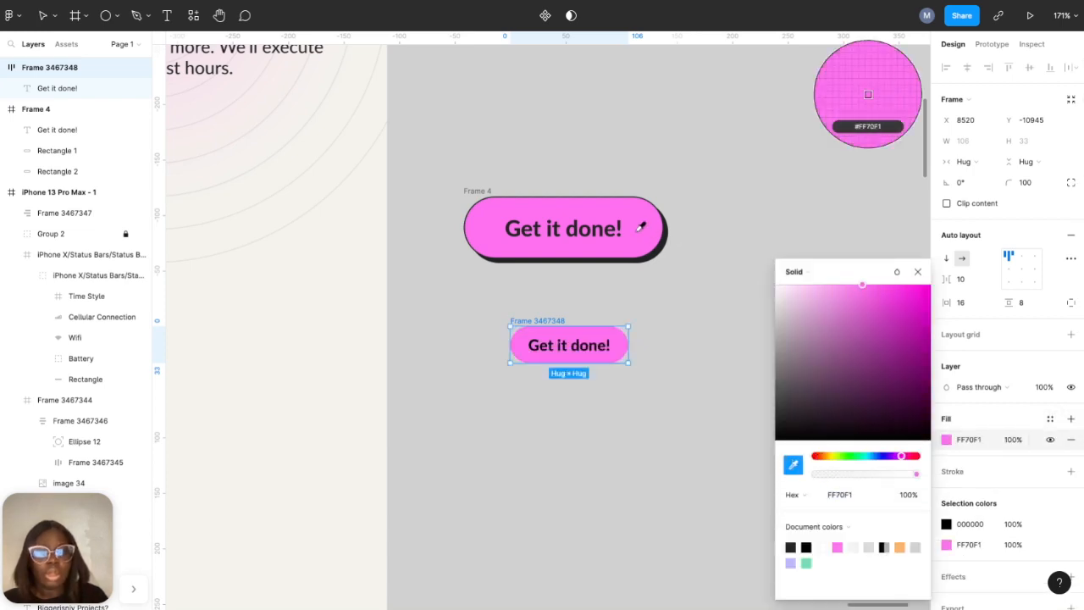
left_click(654, 240)
- Try a corner radius of 0 on the small pink button and restore it to 100
left_click(1028, 183)
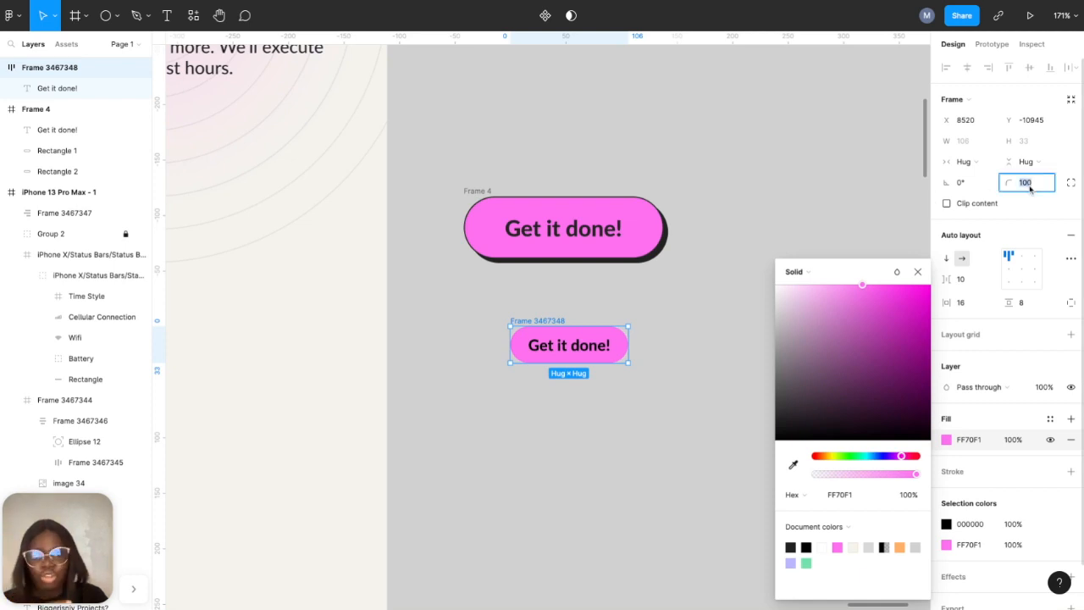
type("0")
key("Return")
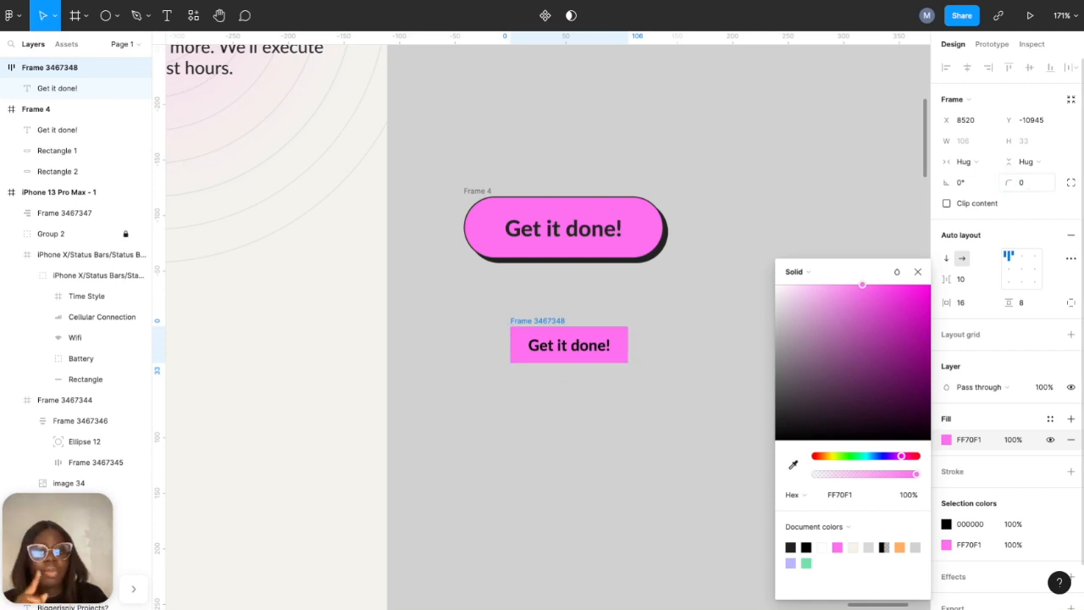
left_click(671, 351)
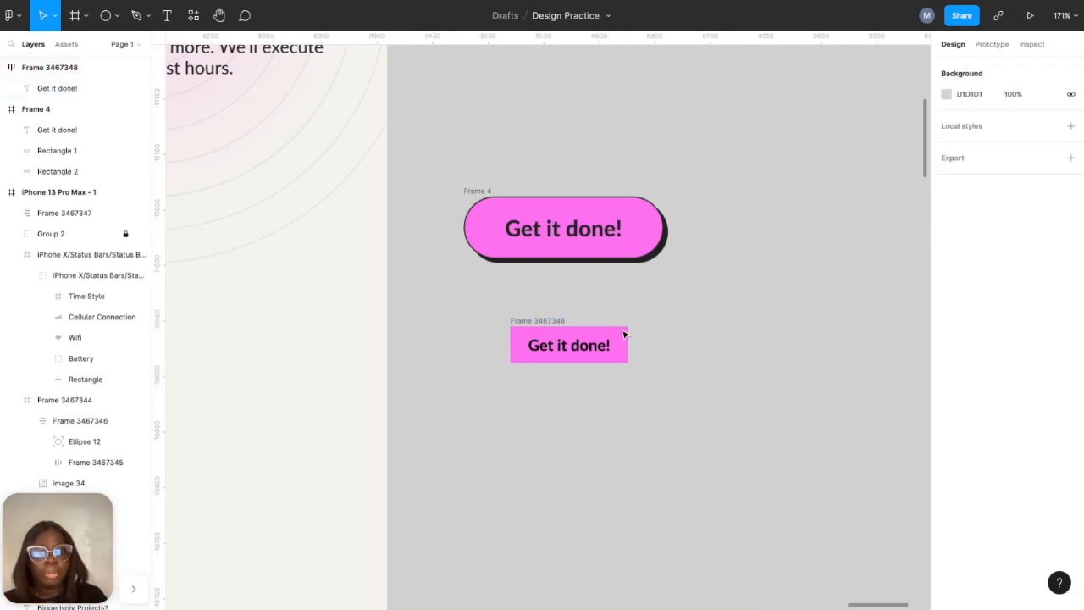
left_click(624, 334)
left_click(1022, 182)
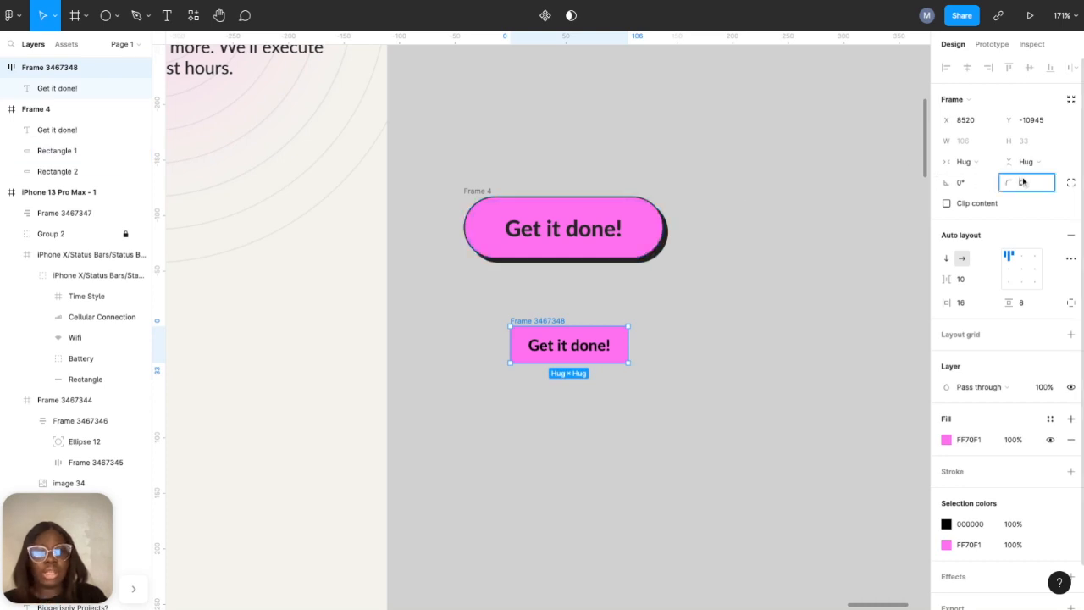
key("Return")
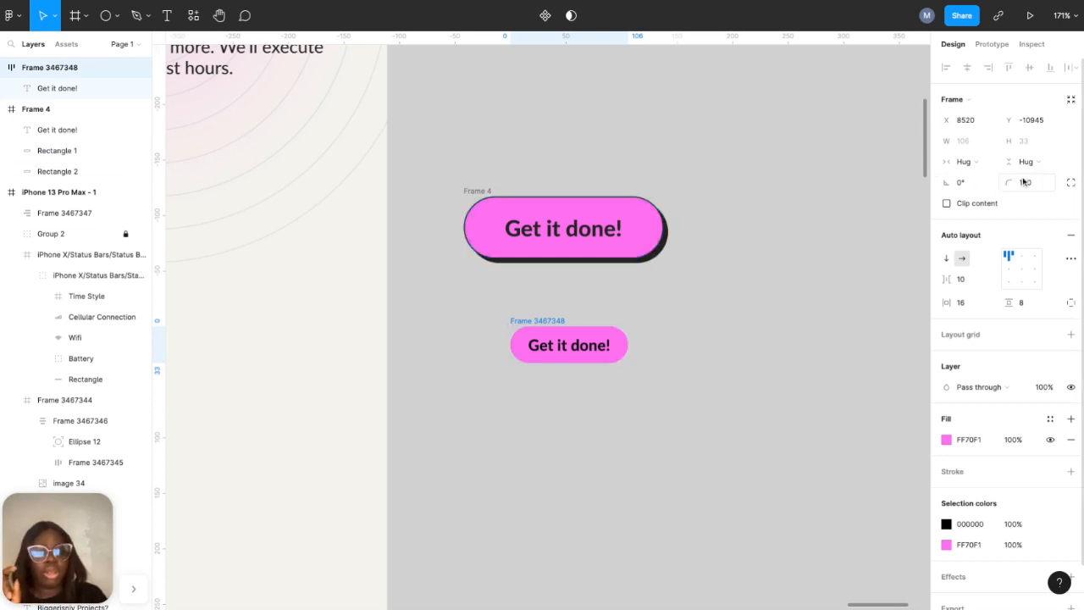
- Center the small button's auto layout content and set its padding to 24 horizontal and 16 vertical
left_click(1031, 268)
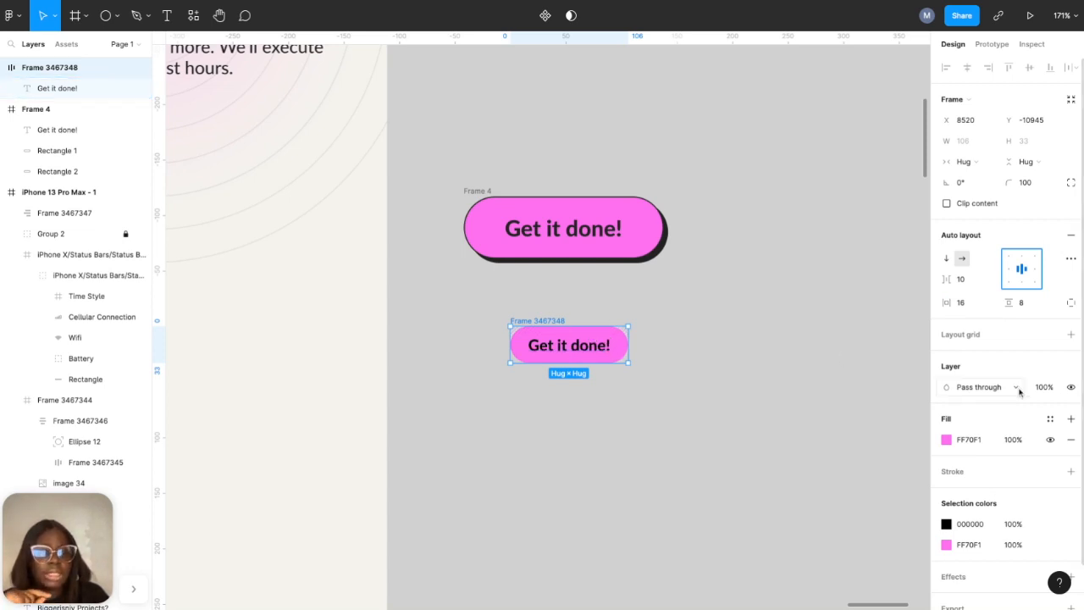
left_click(965, 304)
type("24")
left_click(1031, 303)
type("16")
key("Return")
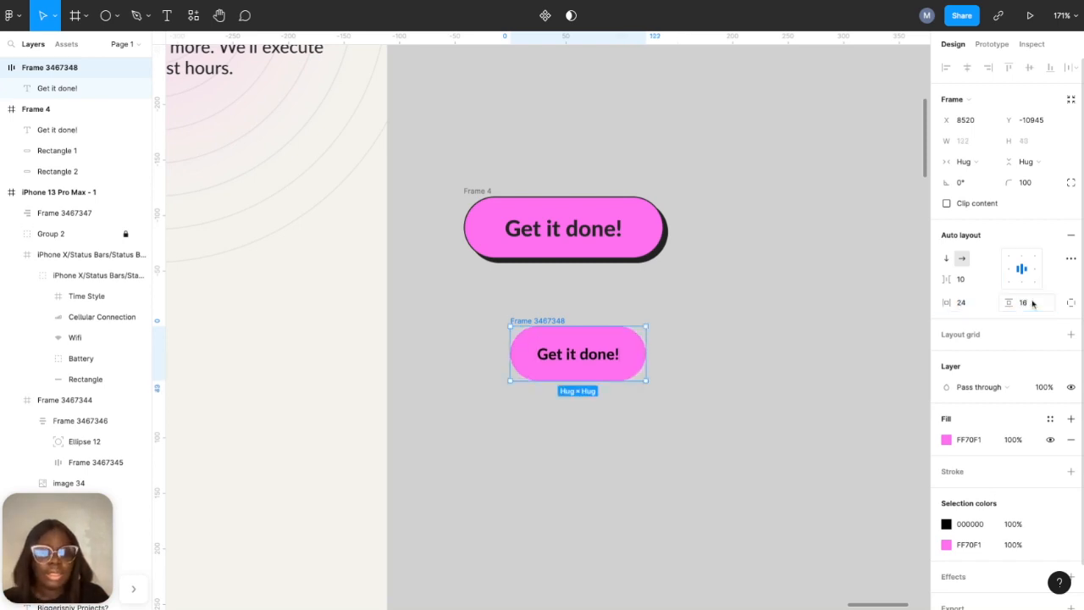
left_click(460, 492)
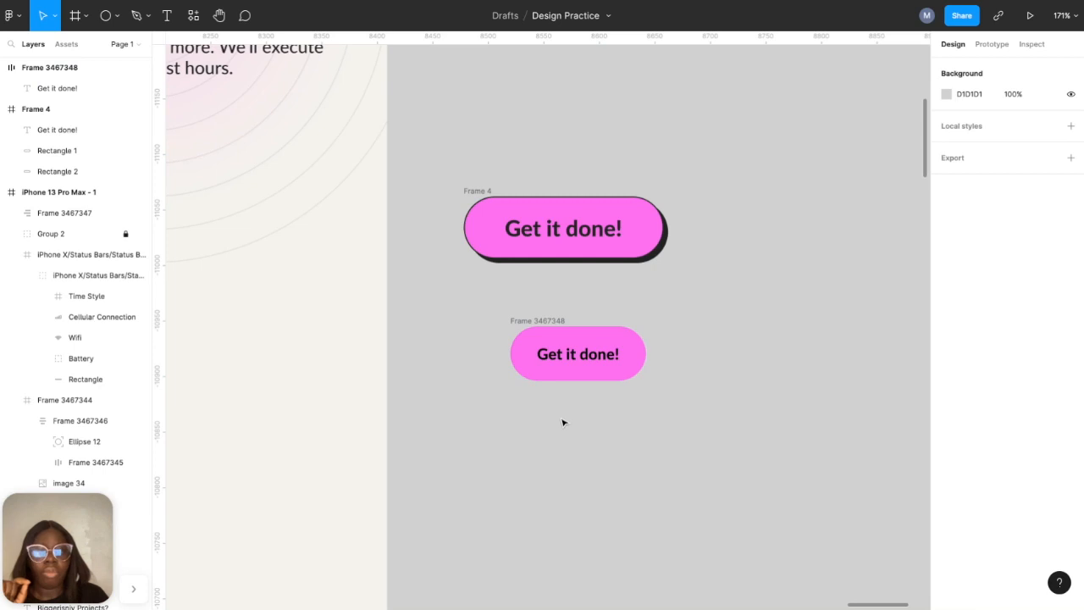
- Set the small pink button's vertical padding to 12
scroll(573, 460, "down", 3)
scroll(578, 490, "up", 5)
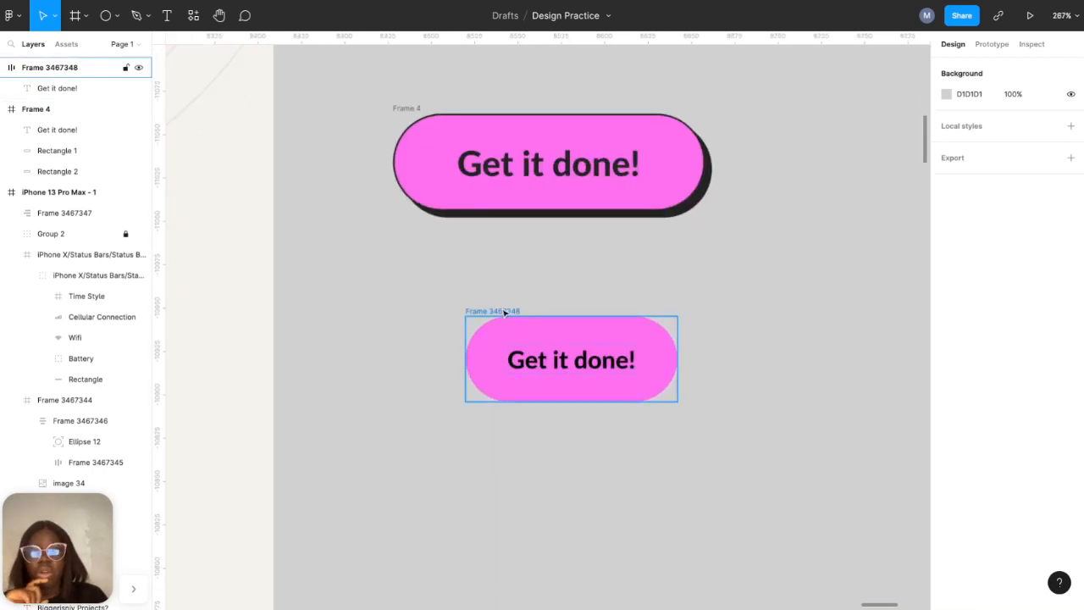
left_click(508, 316)
left_click(1044, 310)
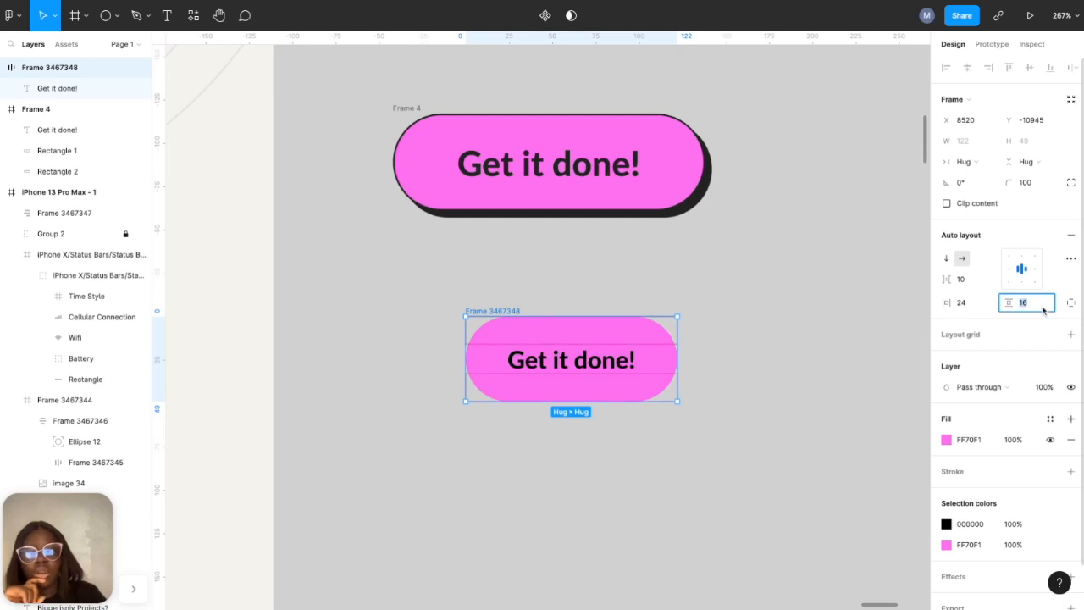
key("Return")
left_click(1026, 303)
type("12")
key("Return")
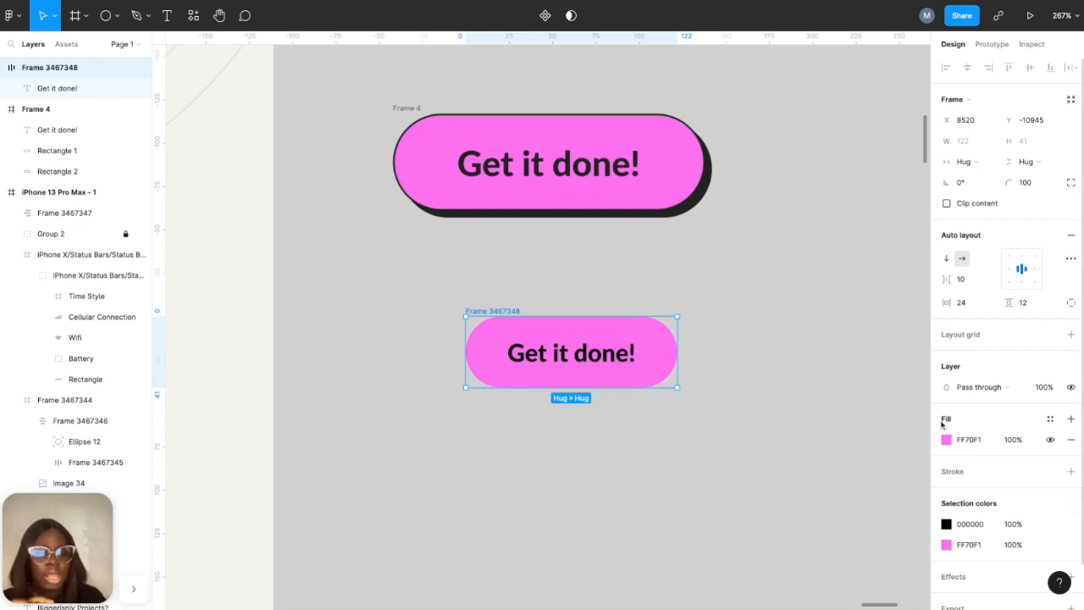
- Add a black 000000 inside stroke of width 1 to the small pink button
left_click(1071, 471)
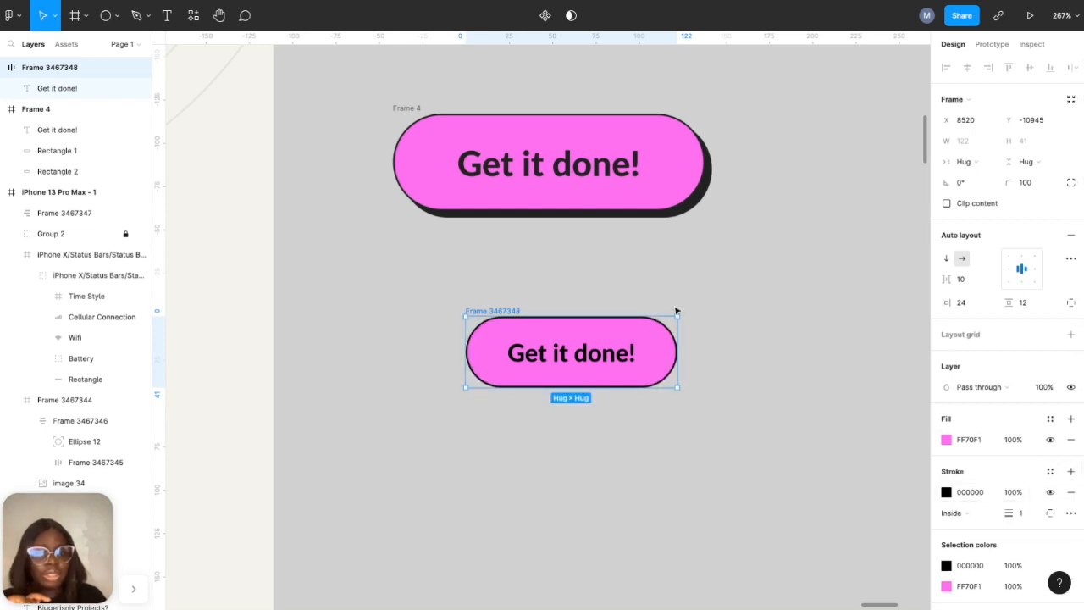
left_click(755, 310)
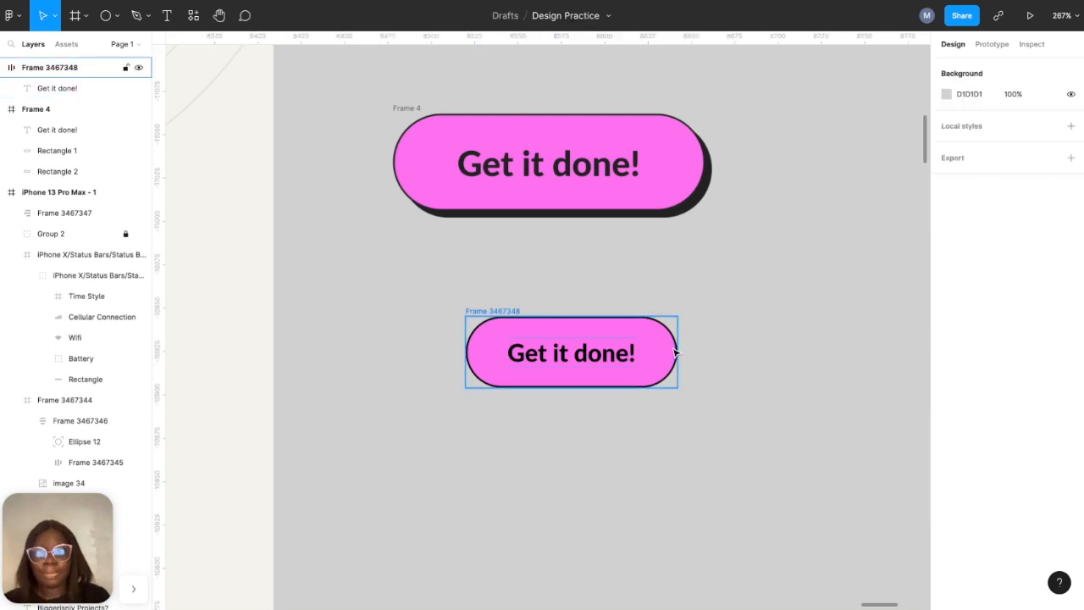
left_click(505, 321)
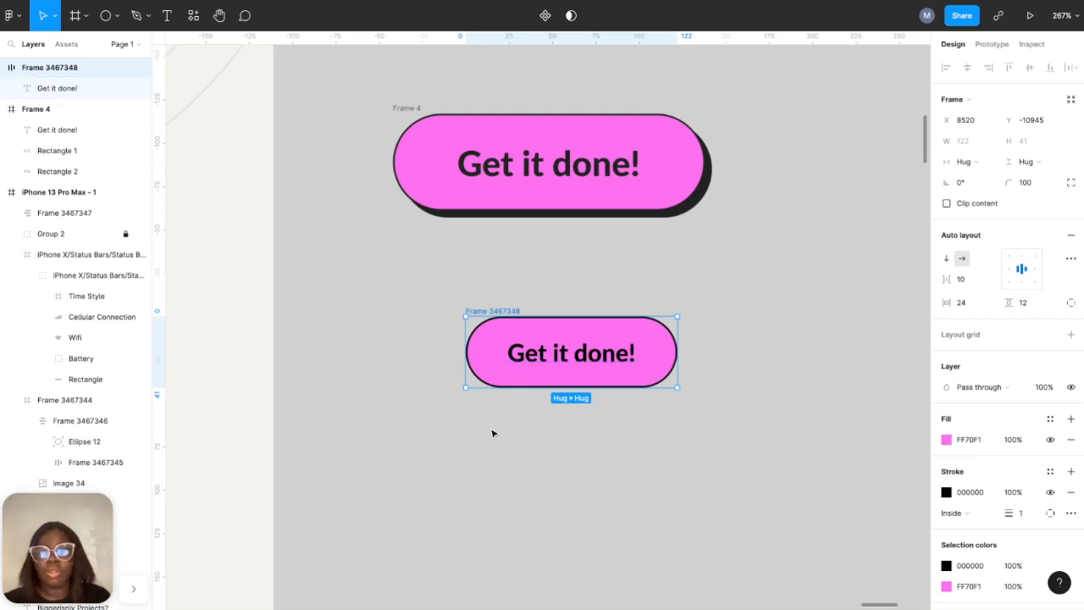
- Draw a rectangle about 95 by 27 on the empty canvas below the small pink button
left_click(246, 126)
left_click(109, 16)
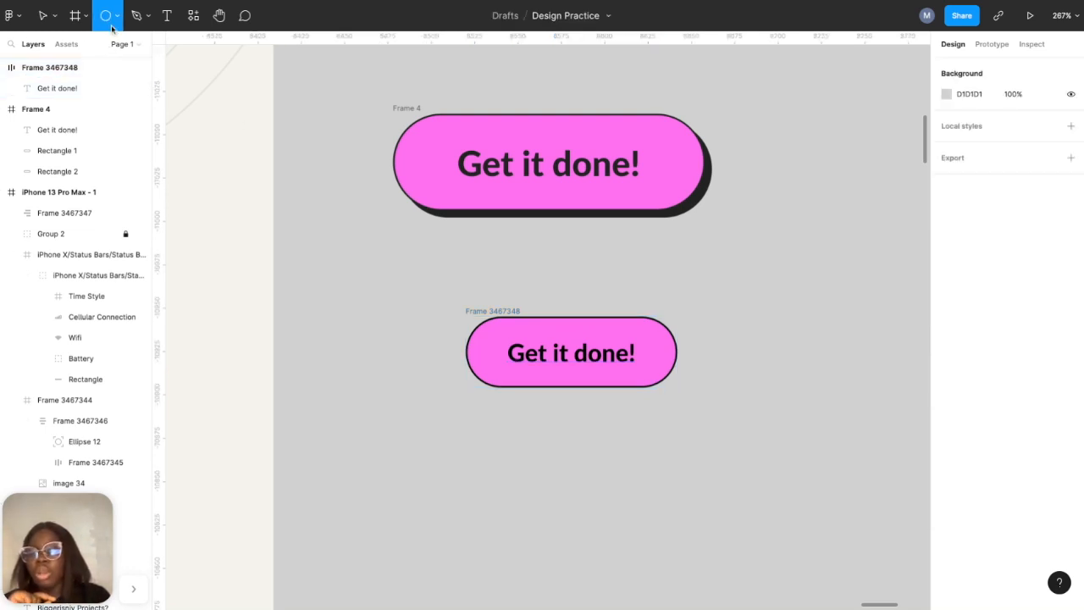
left_click(113, 25)
left_click(100, 49)
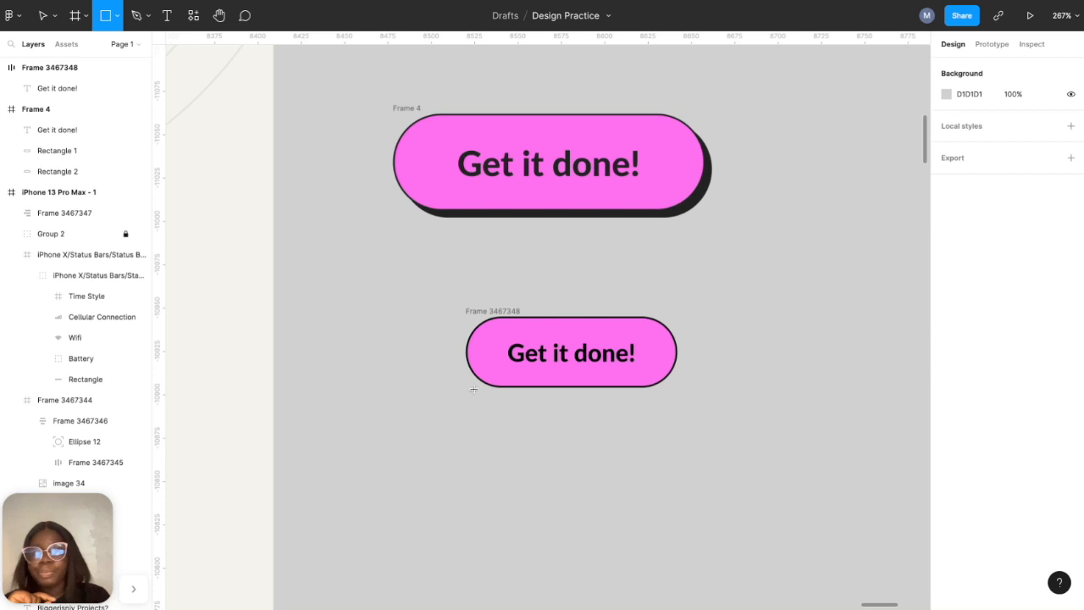
left_click_drag(475, 423, 639, 468)
- Set the new rectangle's width to 122 and its height to 44
left_click(967, 124)
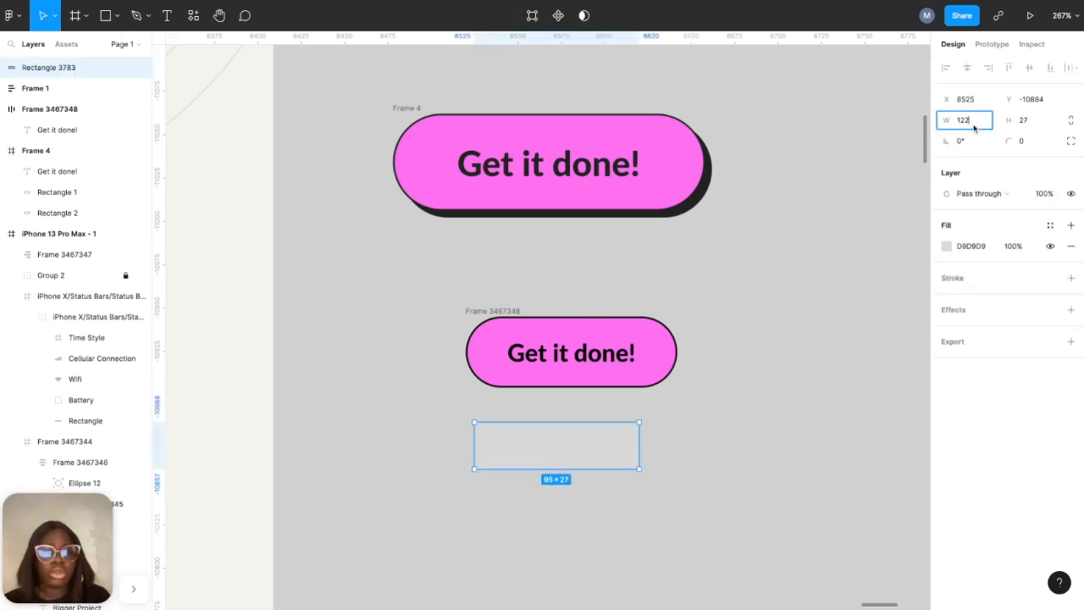
type("122")
left_click(1032, 123)
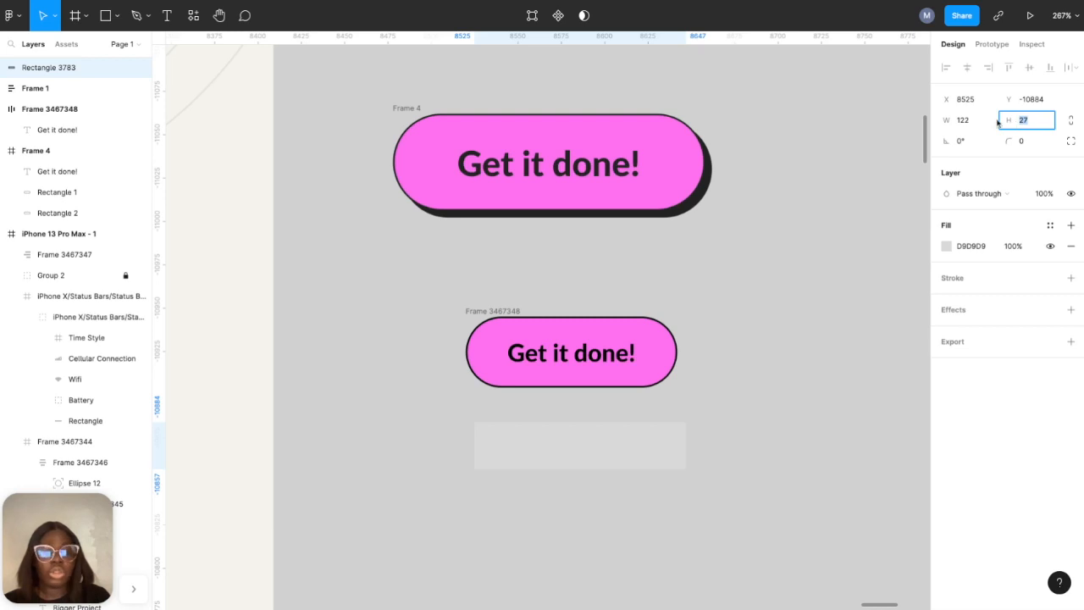
type("44")
key("Return")
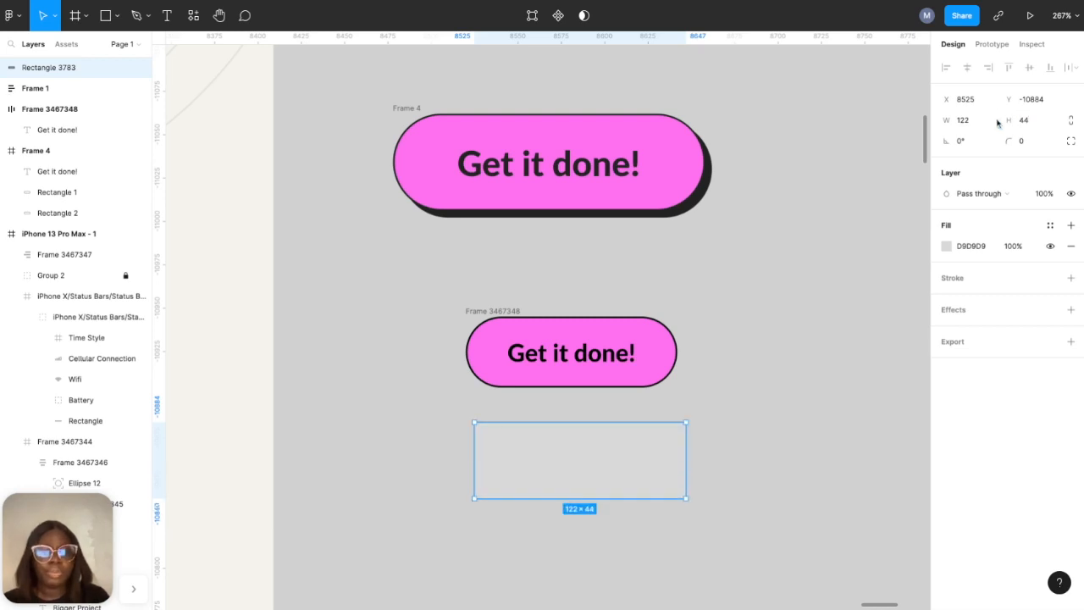
- Change the height of the rectangle below the small button to 41
left_click(629, 333)
left_click(617, 466)
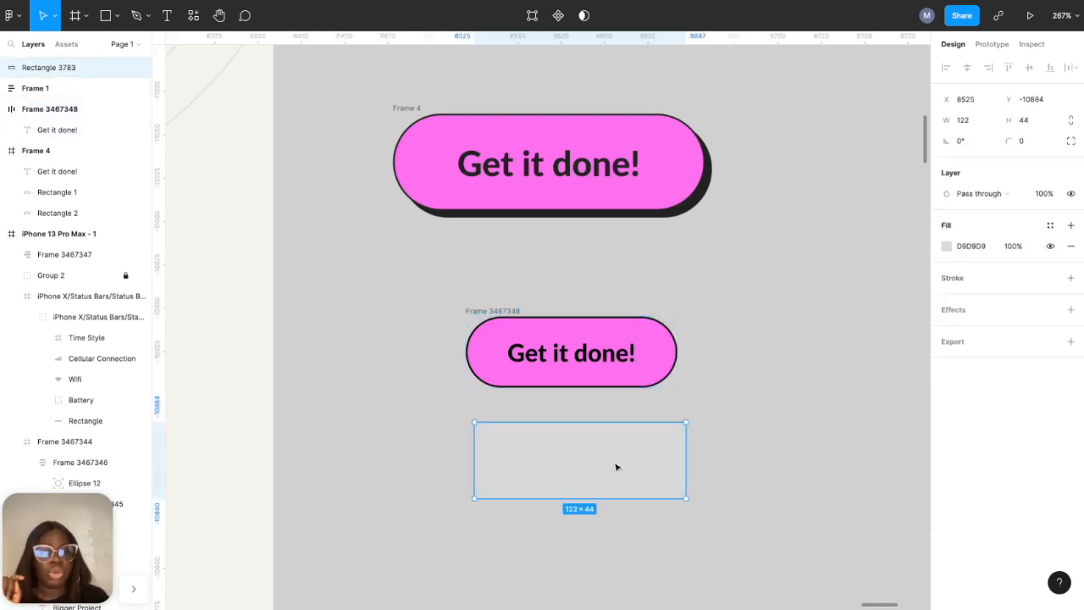
left_click(1027, 122)
type("41")
key("Return")
- Fill the rectangle with dark color 222222 sampled from the large button's shadow
left_click(946, 246)
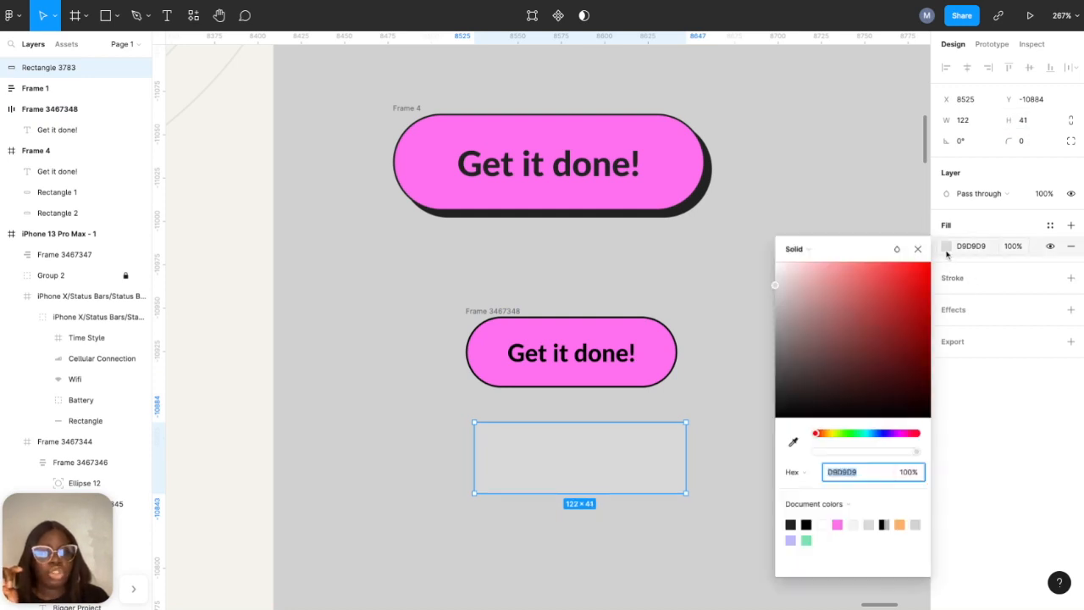
left_click(794, 441)
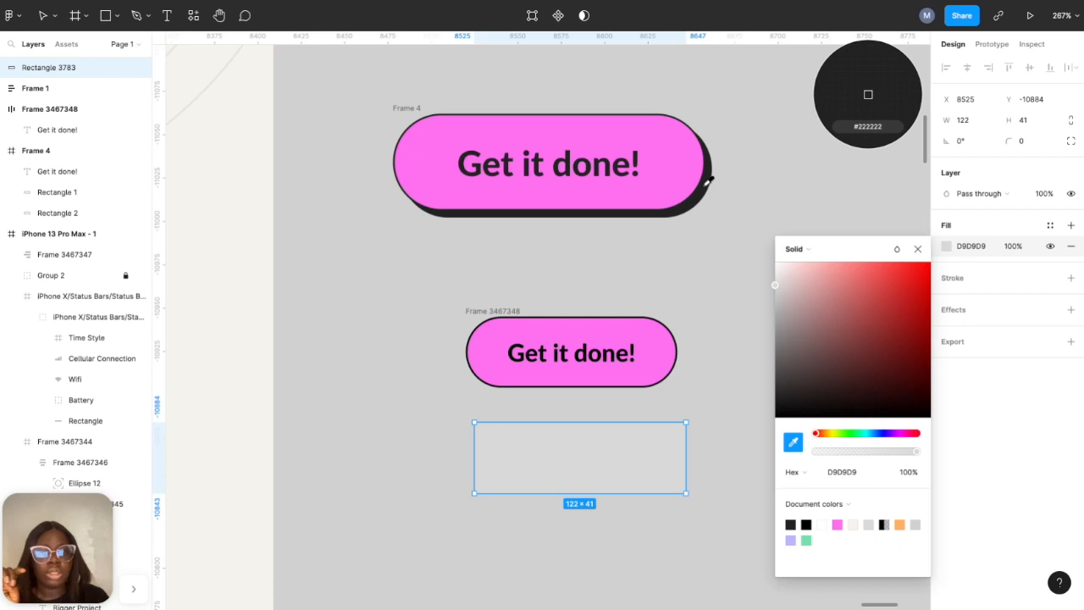
left_click(706, 180)
- Round the dark rectangle's corners with a radius of 100
left_click(1024, 145)
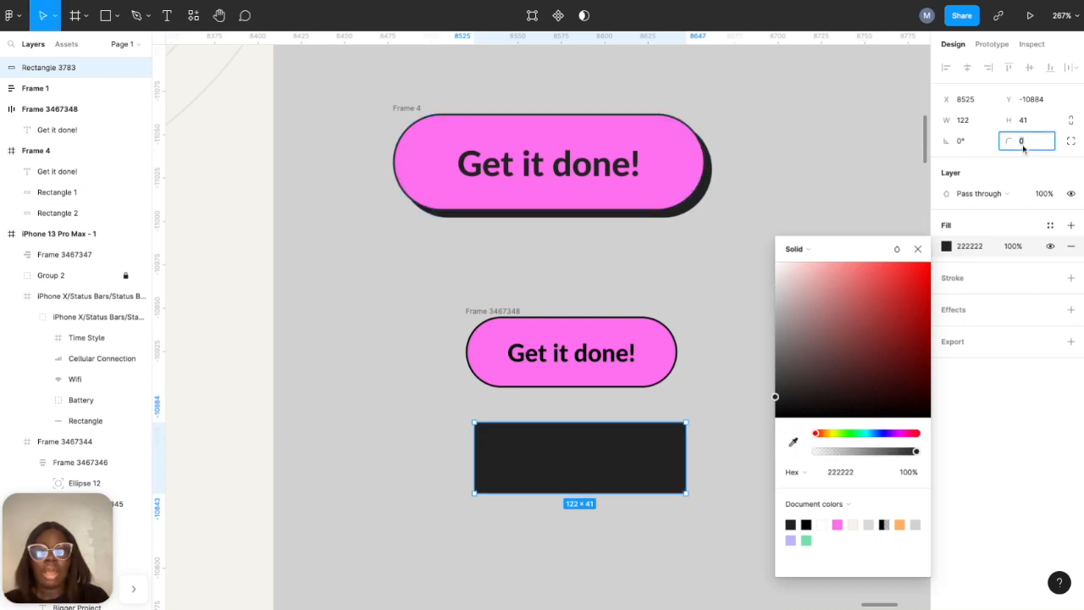
type("100")
key("Return")
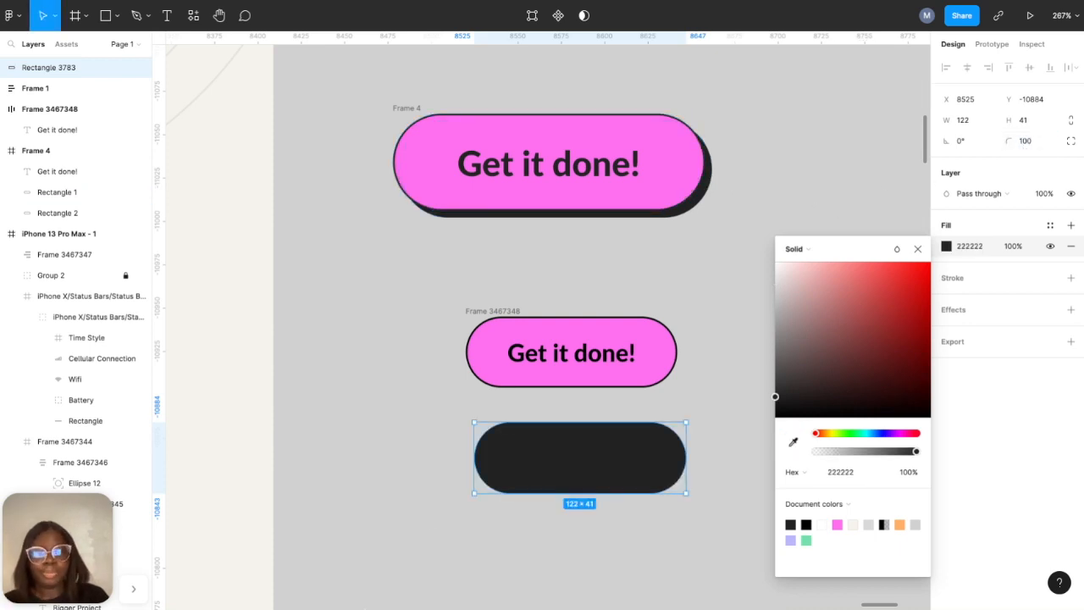
- Align the dark pill shape directly beneath the small pink button and wrap both in one auto layout frame
left_click_drag(642, 455, 632, 448)
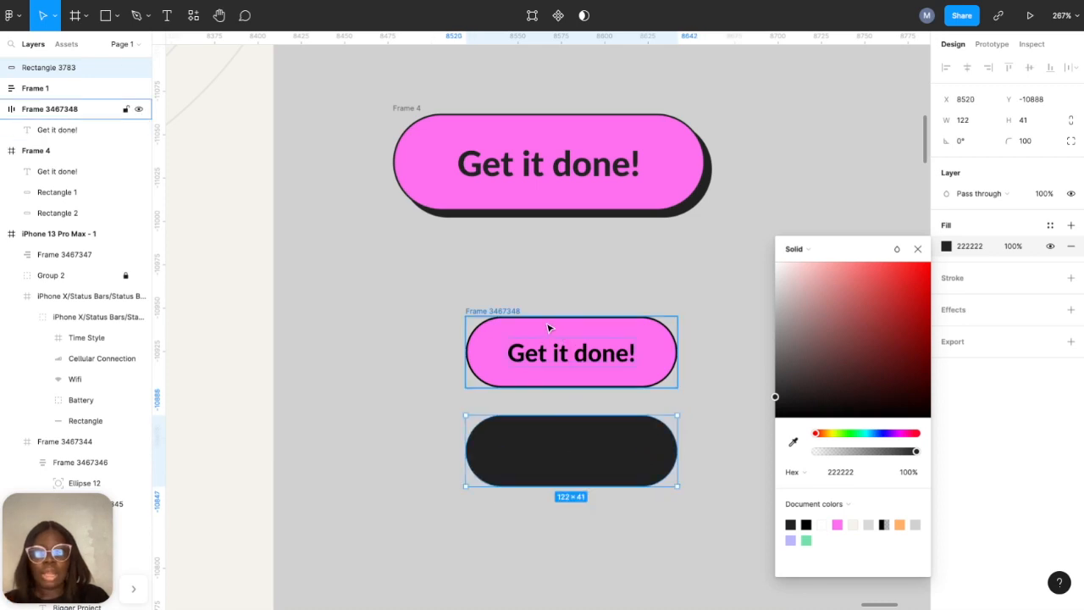
left_click(501, 314, "shift")
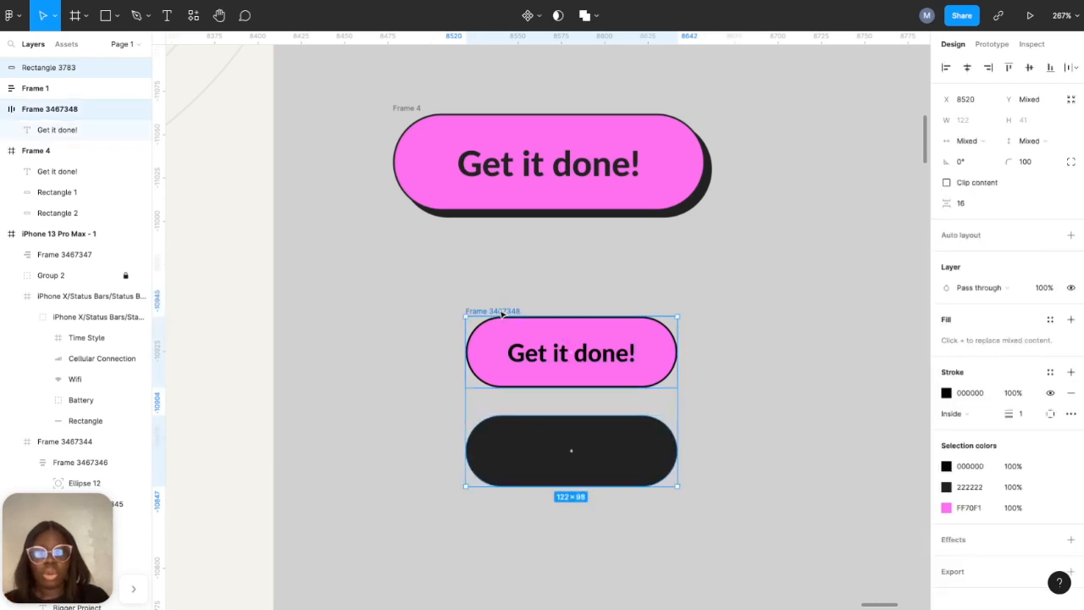
left_click(1072, 235)
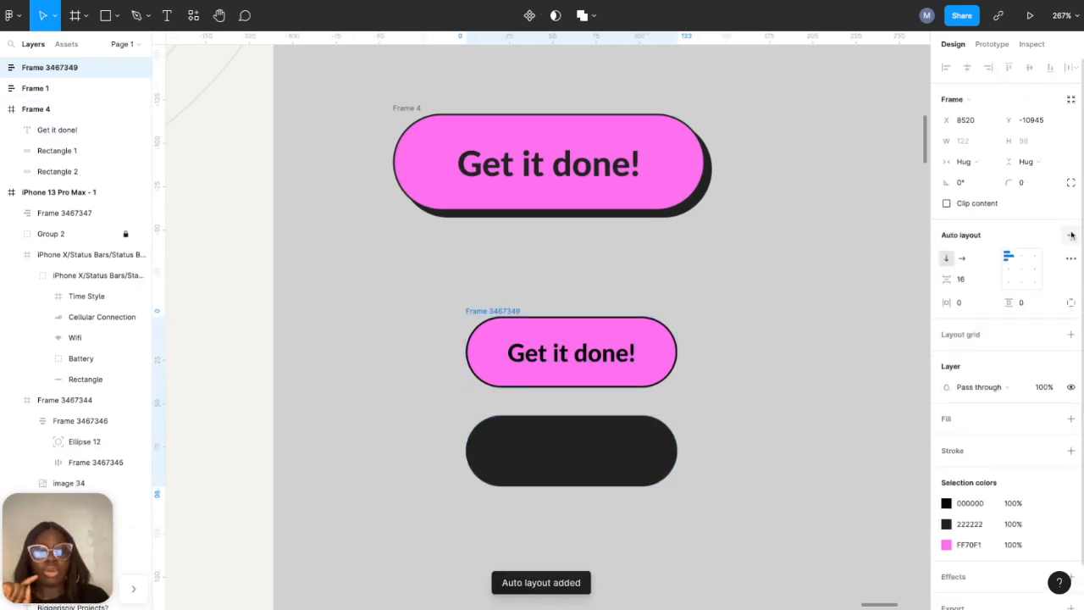
- Give the dark pill absolute positioning inside the new auto layout frame
left_click(619, 466)
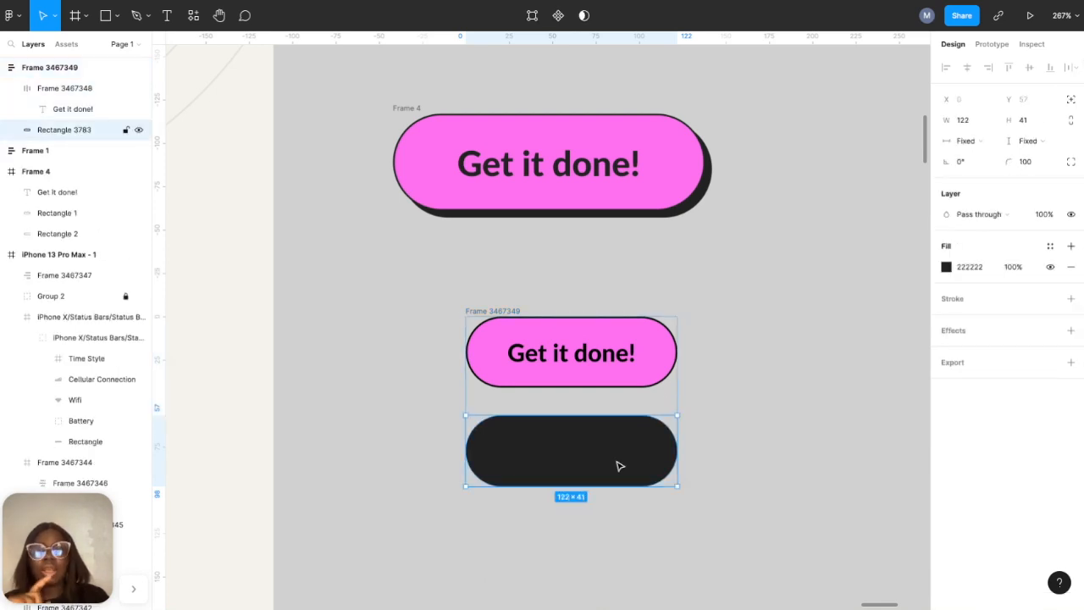
scroll(619, 466, "down", 5)
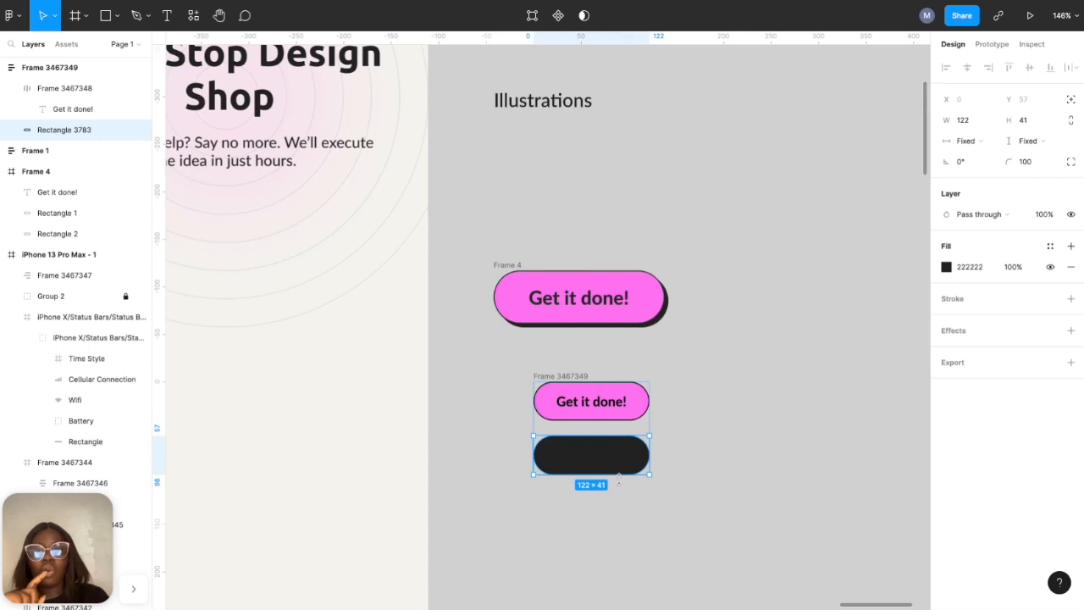
scroll(623, 522, "down", 3)
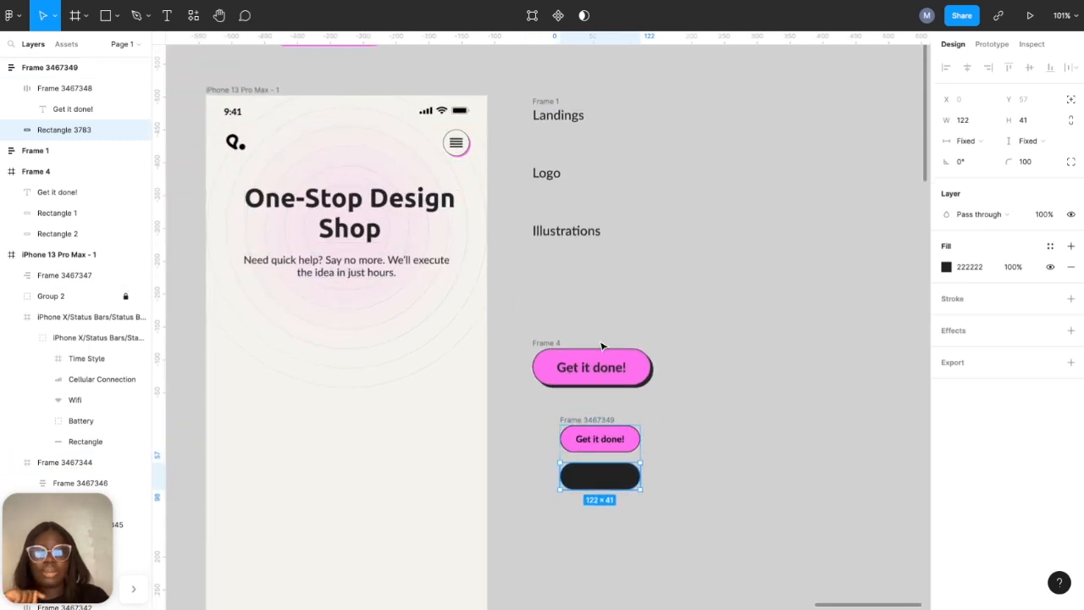
scroll(607, 502, "up", 1)
scroll(606, 502, "up", 3)
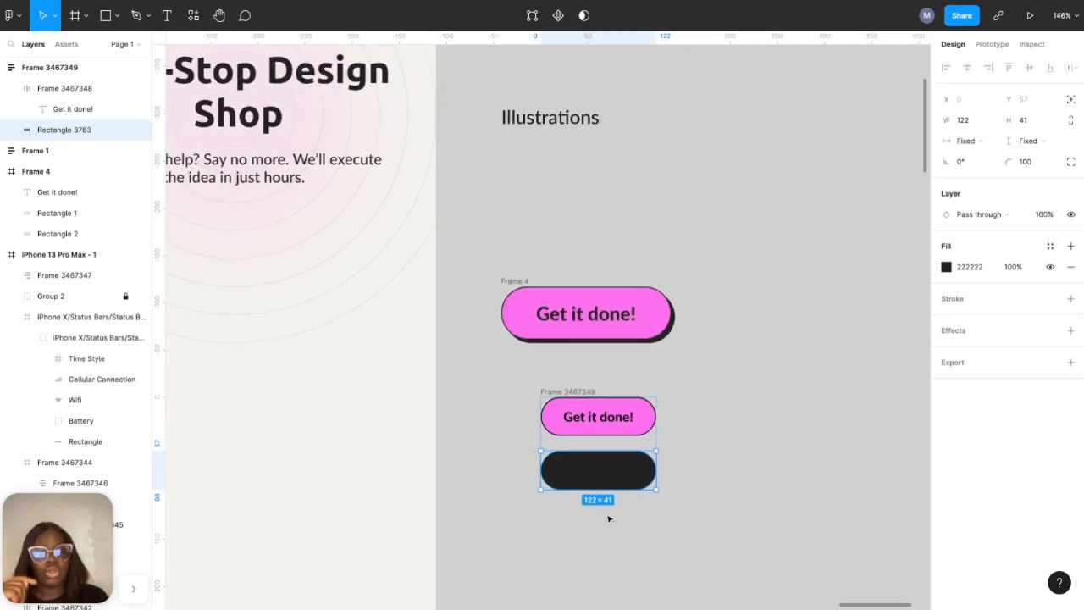
scroll(624, 449, "up", 5)
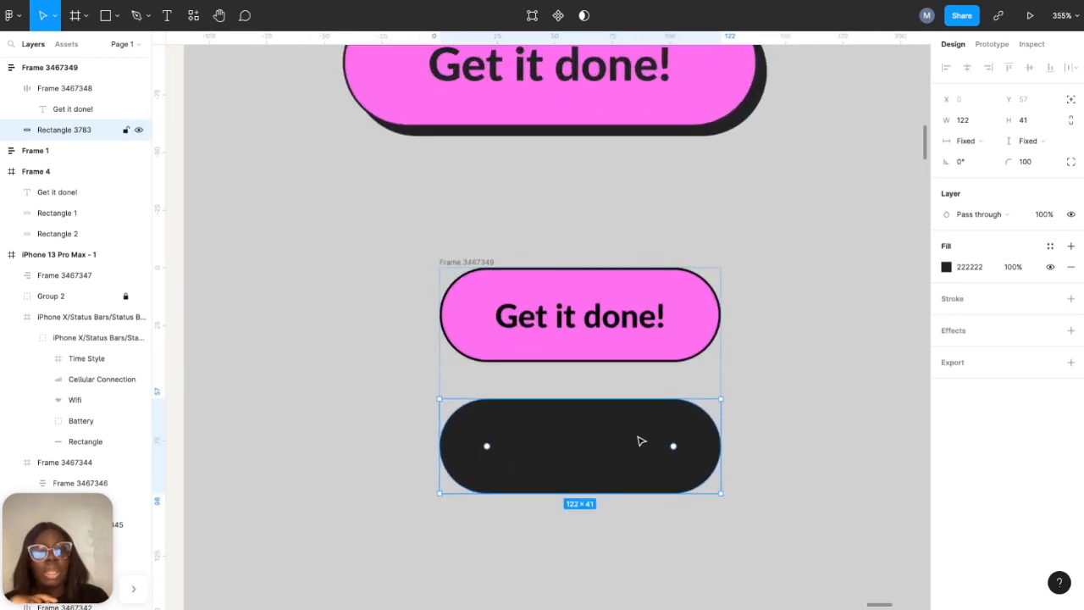
left_click(1070, 100)
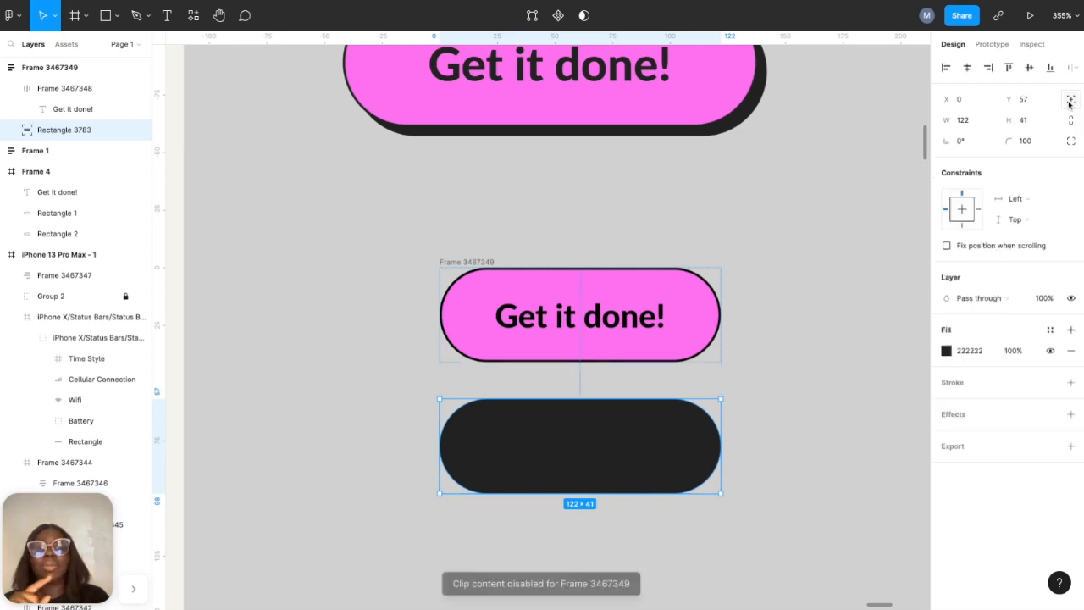
- Nudge the dark pill straight up over the small pink button to Y 1
key("Up")
key("Up")
key("Up")
key("Up")
key("Up")
key("Up")
key("Up")
key("Up")
key("Up")
key("Up")
key("Up")
key("Up")
key("Up")
key("Up")
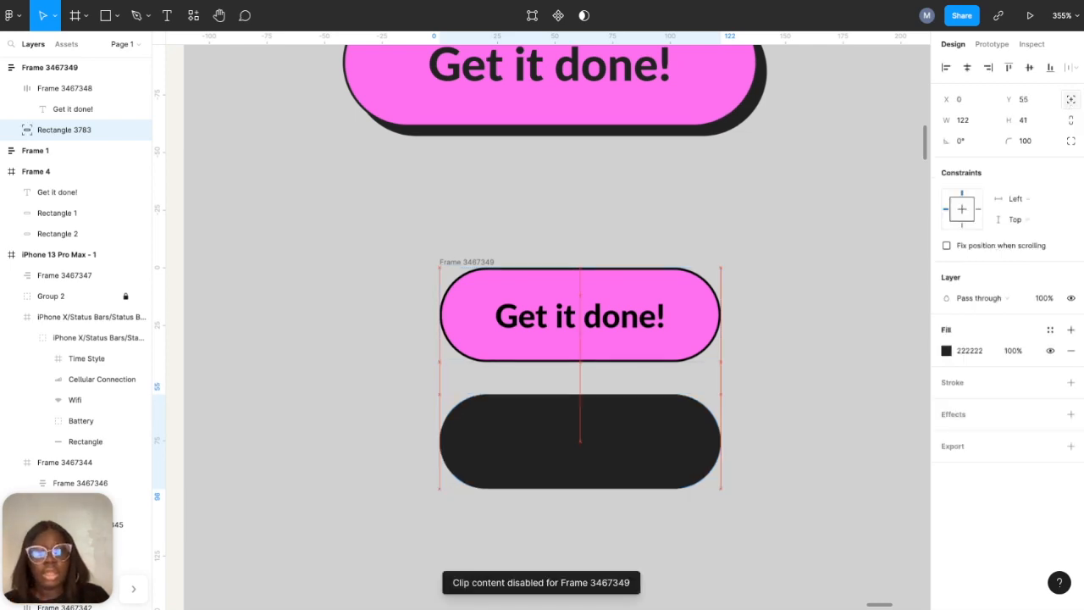
key("Up")
key("Up")
key("Up")
key("Up")
key("Up")
key("Up")
key("Up")
key("Up")
key("Up")
key("Up")
key("Up")
key("Up")
key("Up")
key("Up")
key("Up")
key("Up")
key("Up")
key("Up")
key("Up")
key("Up")
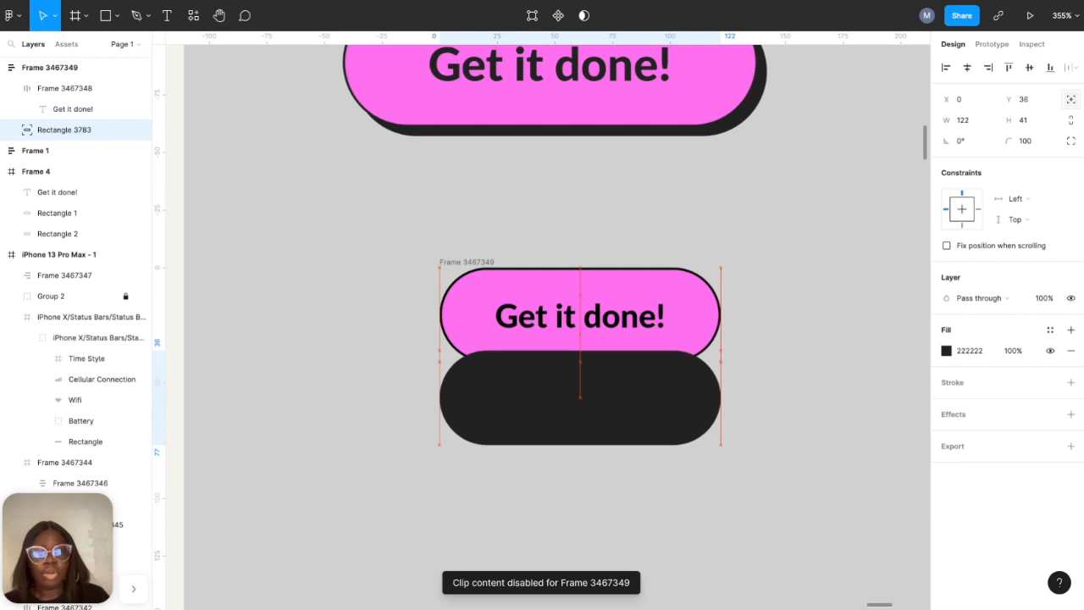
key("Up")
key("Up")
key("Up")
key("Up")
key("Up")
key("Up")
key("Up")
key("Up")
key("Up")
key("Up")
key("Up")
key("Up")
key("Up")
key("Up")
key("Up")
key("Up")
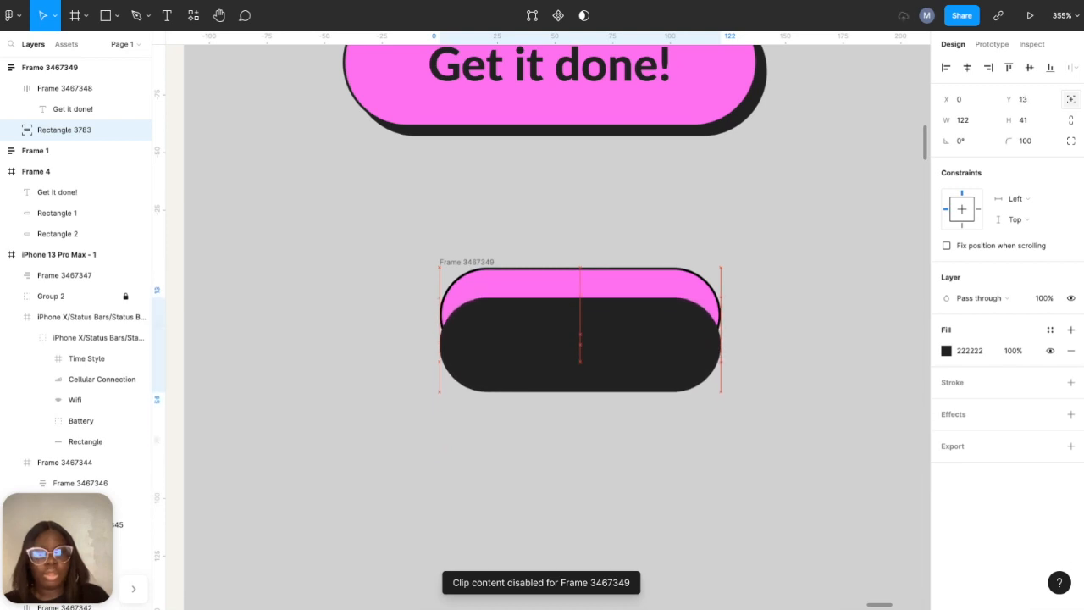
key("Up")
key("Up")
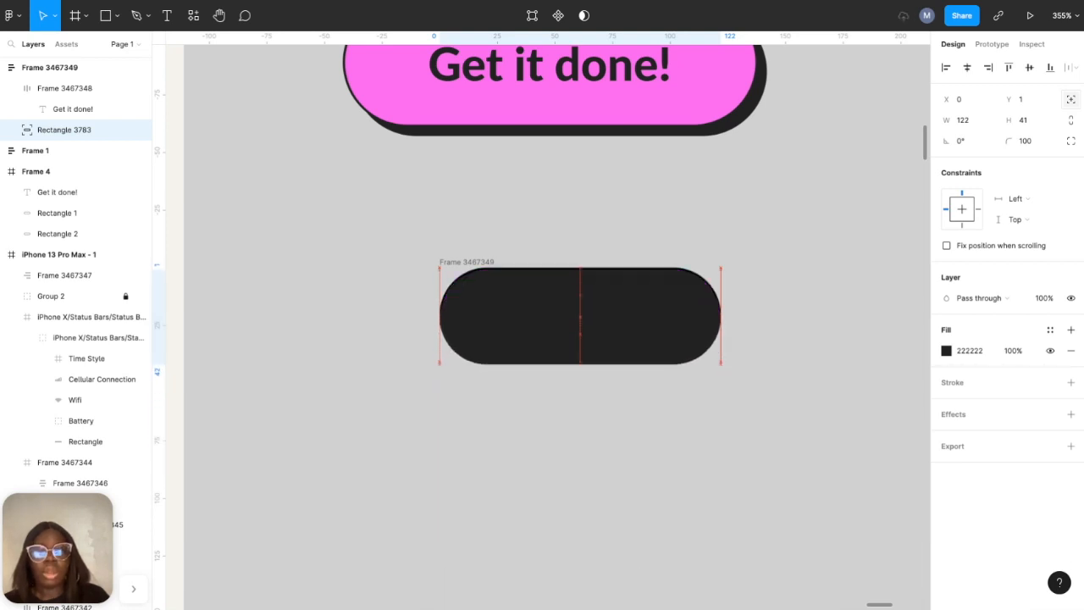
- Offset the dark pill to X 5, Y 3 and reorder its layer so it sits behind the pink button
key("Right")
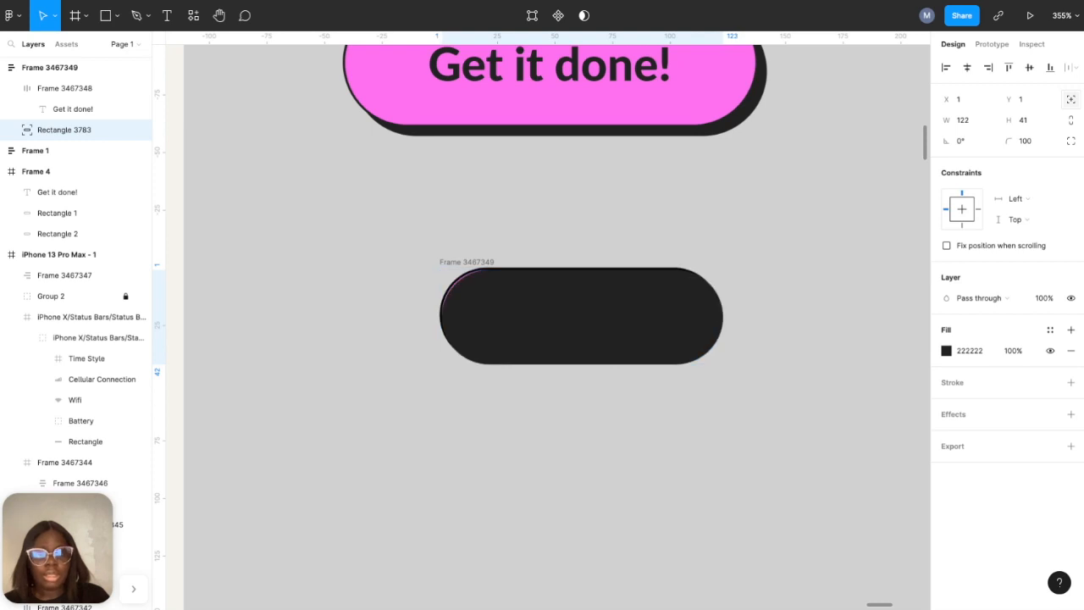
key("Right")
key("Up")
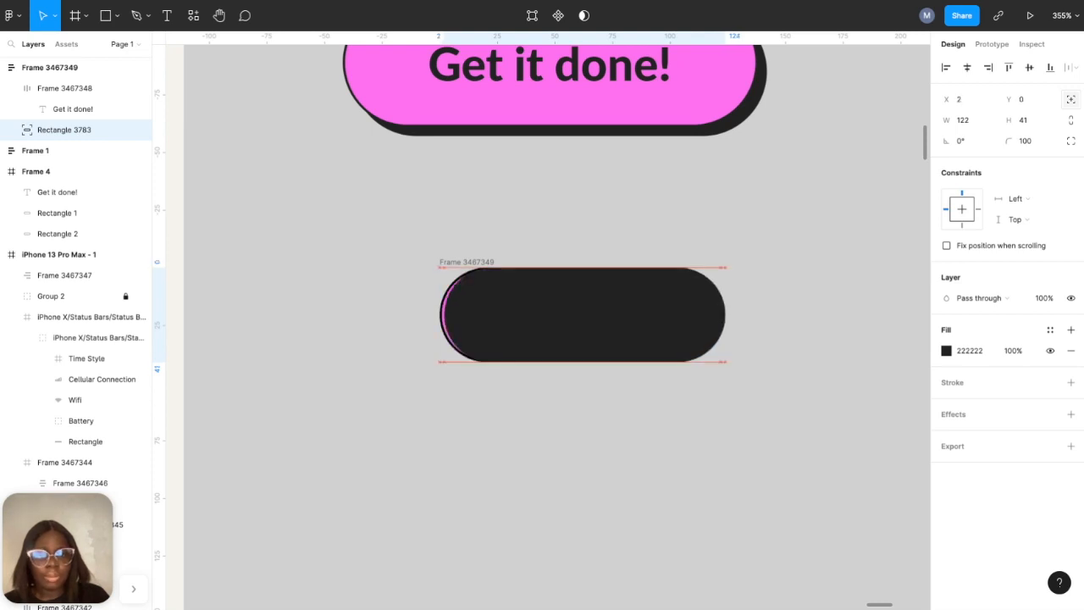
key("Down")
key("Up")
key("Down")
key("Down")
key("Down")
key("Right")
key("Right")
key("Right")
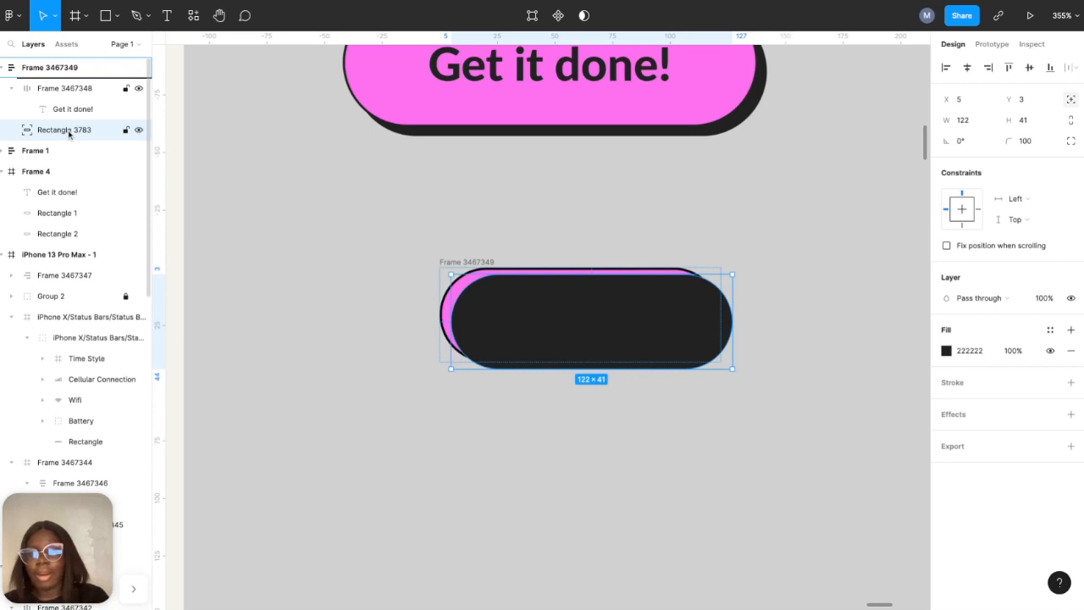
left_click_drag(68, 131, 70, 83)
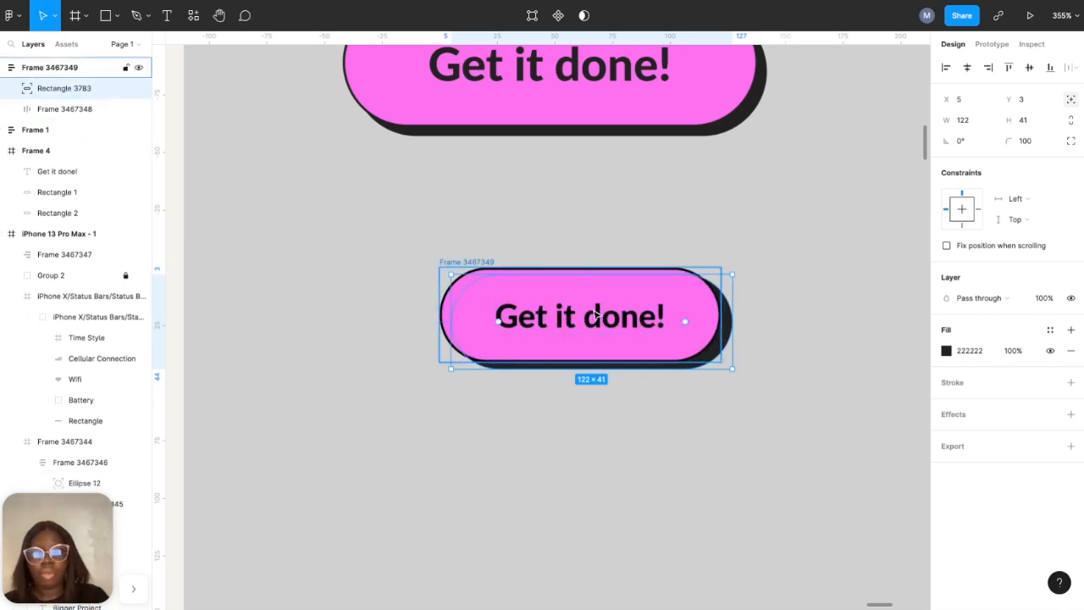
- Fine-tune the dark shadow shape's position behind the small button to X 4, Y 4
scroll(598, 316, "up", 3)
left_click(777, 345)
key("alt")
key("Left")
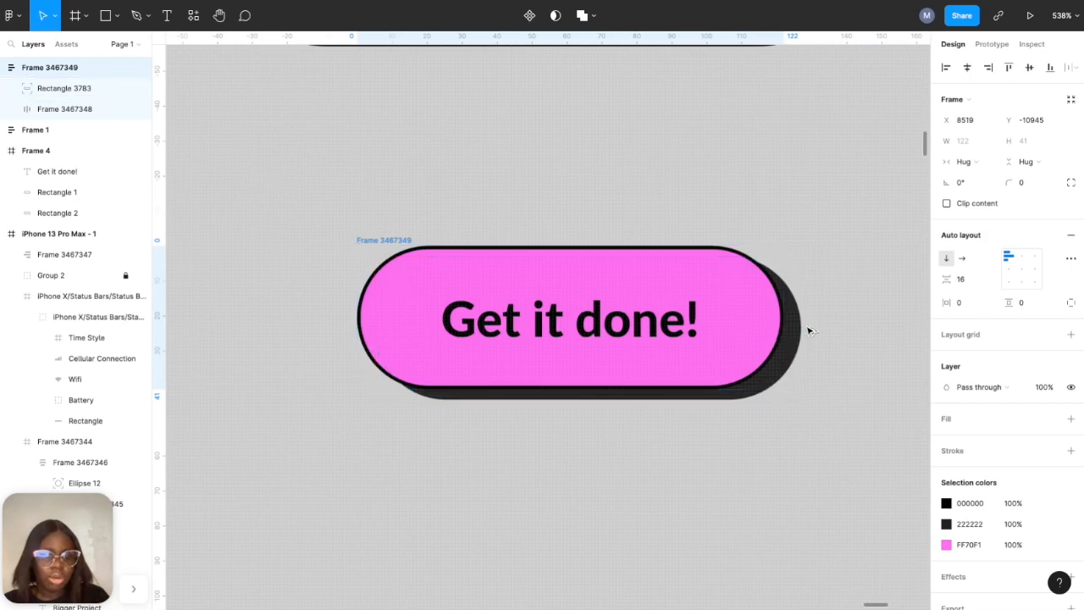
double_click(786, 345)
key("Left")
key("Down")
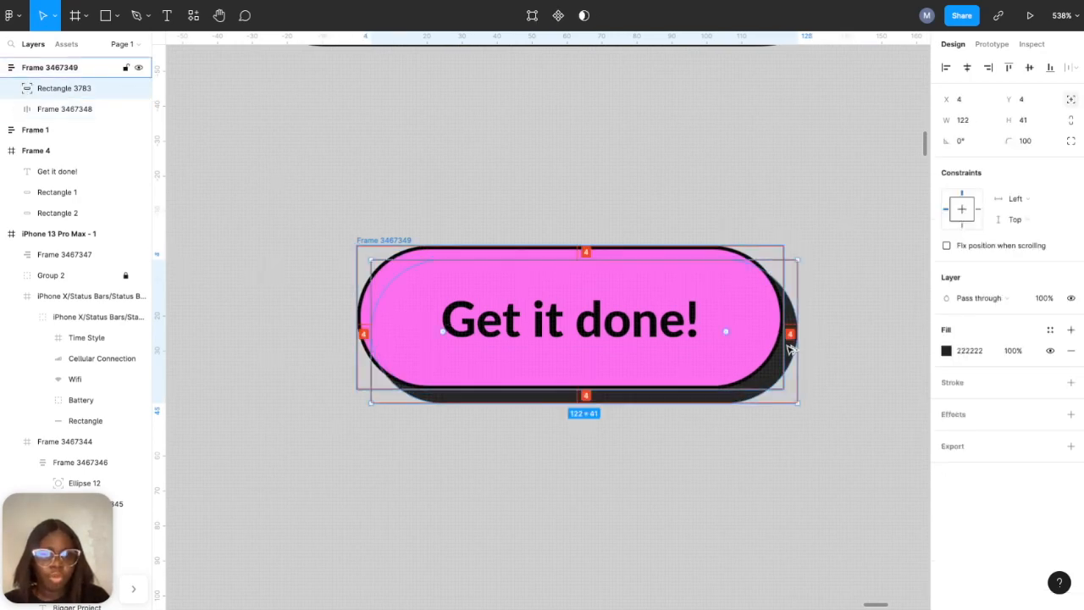
key("Escape")
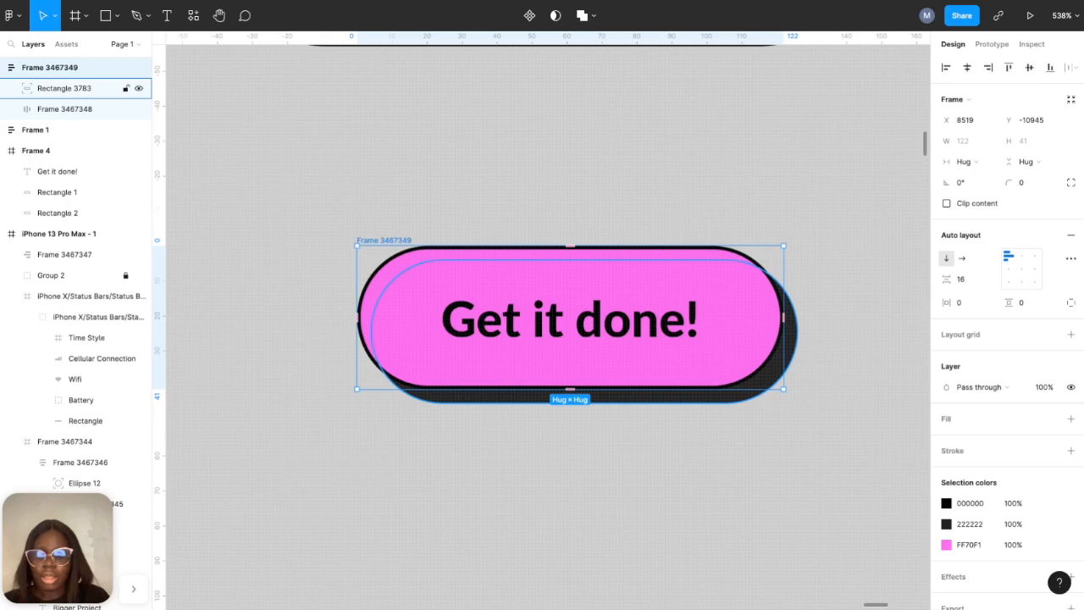
left_click(792, 411)
- Insert random test letters after the "d" of "done" in the small button's label to test how the button resizes
scroll(792, 415, "down", 10)
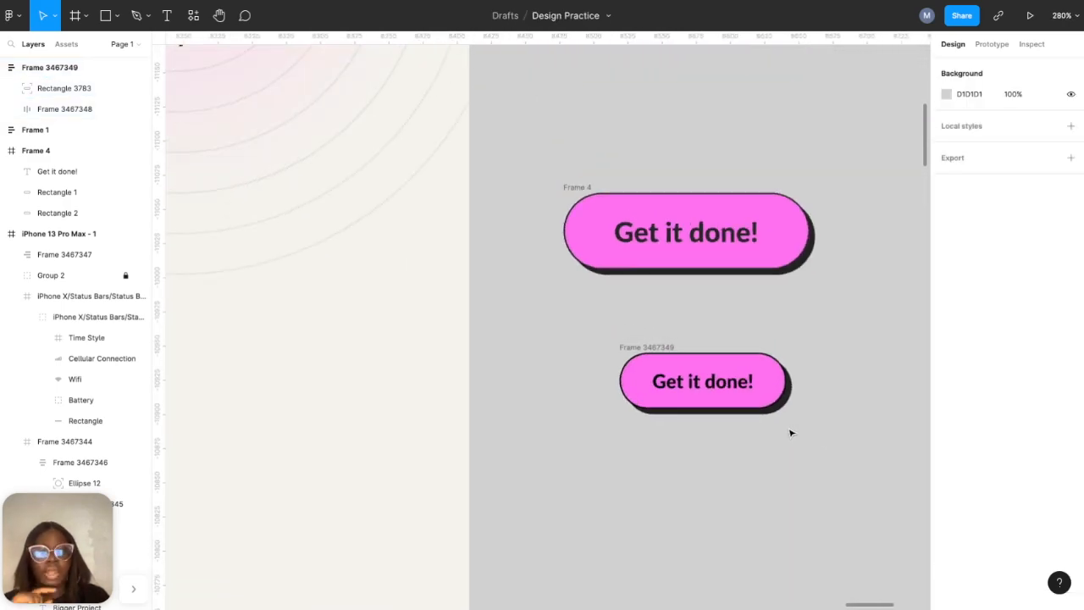
scroll(791, 438, "up", 5)
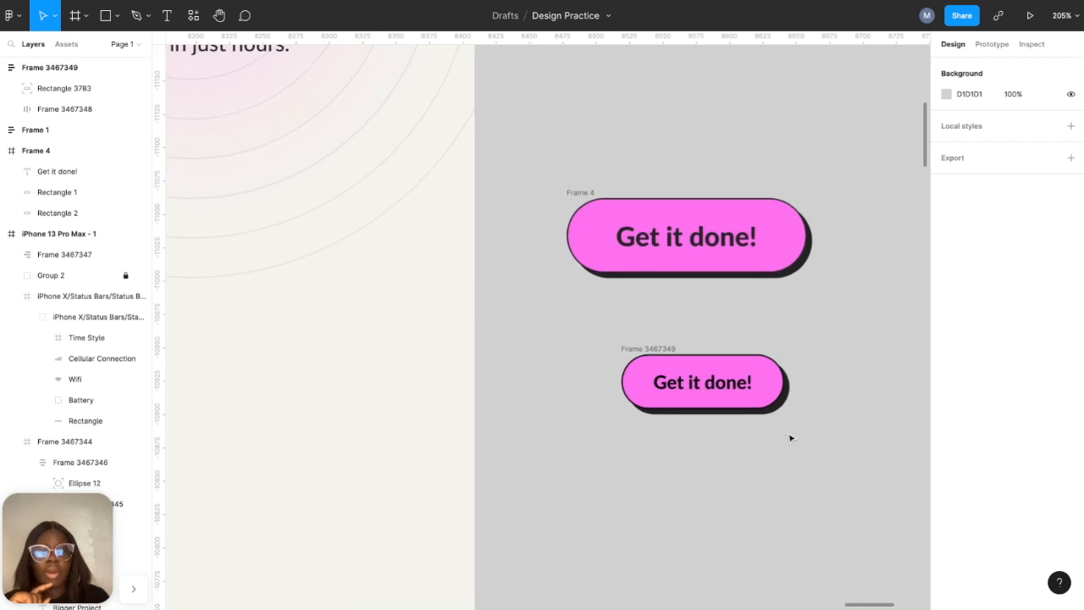
scroll(728, 406, "right", 2)
left_click(670, 373)
double_click(665, 370)
left_click(659, 365)
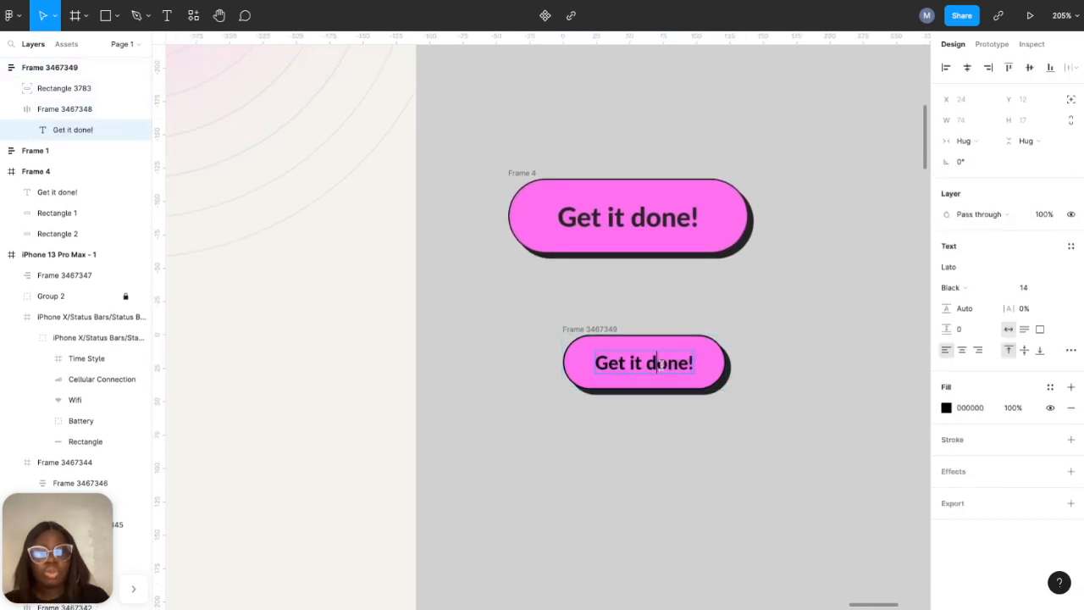
type("mdvk")
type("dfkfvd")
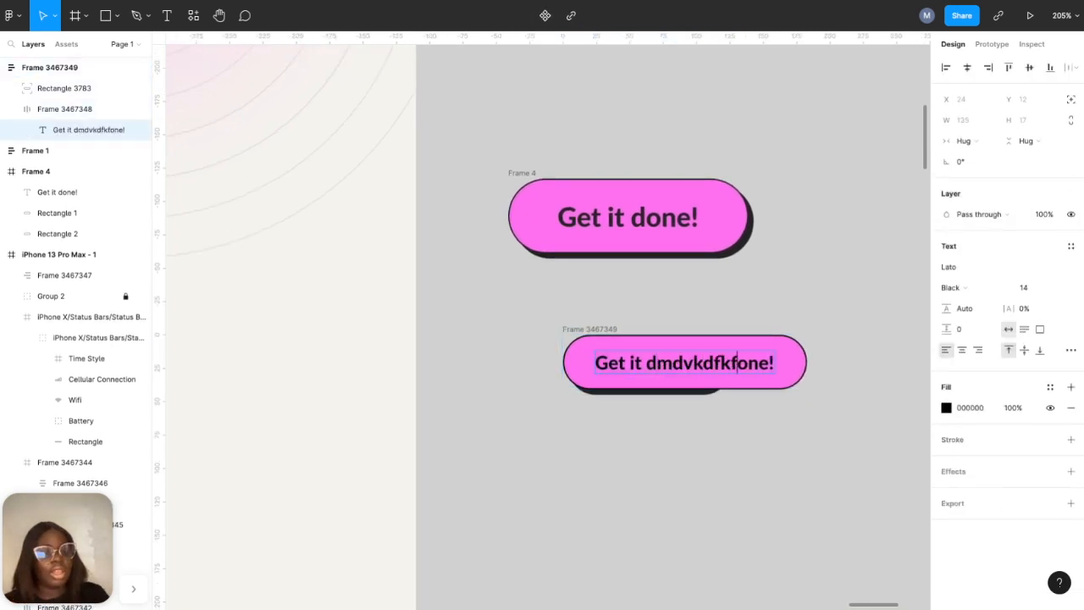
- Delete the random test letters from the small button's label
key("BackSpace")
key("BackSpace")
key("BackSpace")
key("BackSpace")
key("BackSpace")
key("BackSpace")
key("BackSpace")
key("BackSpace")
key("BackSpace")
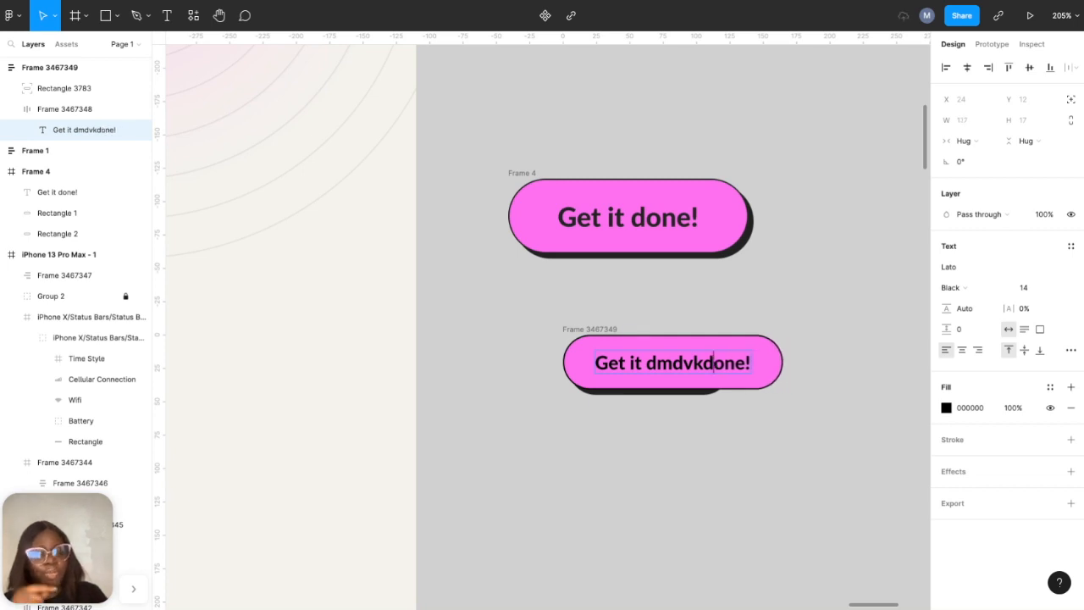
- Remove the stray letters from the smaller button's label so it reads "Get it done!"
key("BackSpace")
key("Escape")
key("Escape")
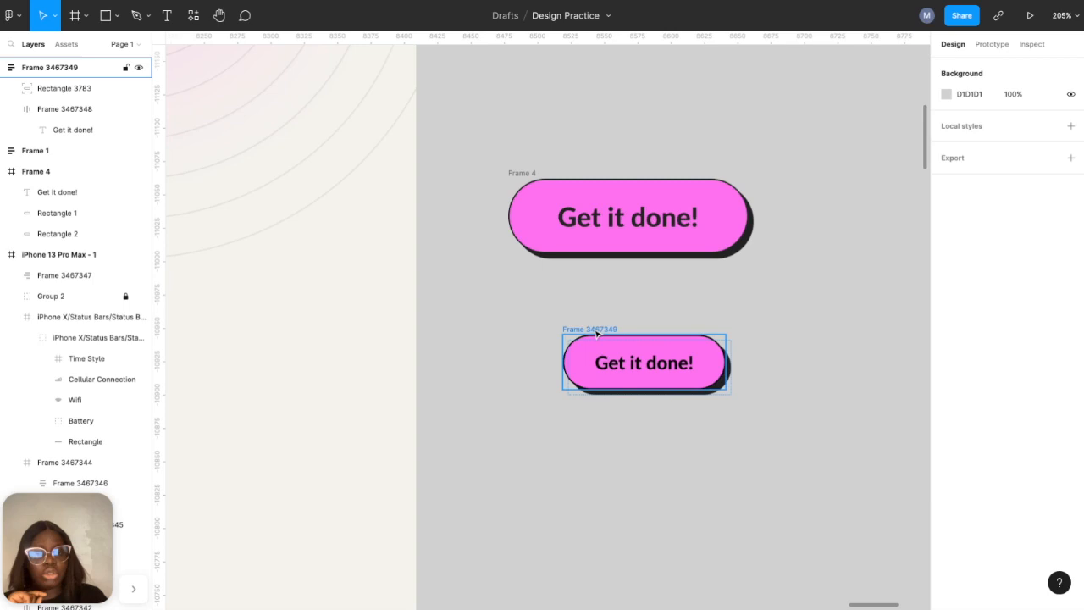
- Set the constraints of the smaller button's dark shadow rectangle to Left and right horizontally and Bottom vertically
left_click(35, 93)
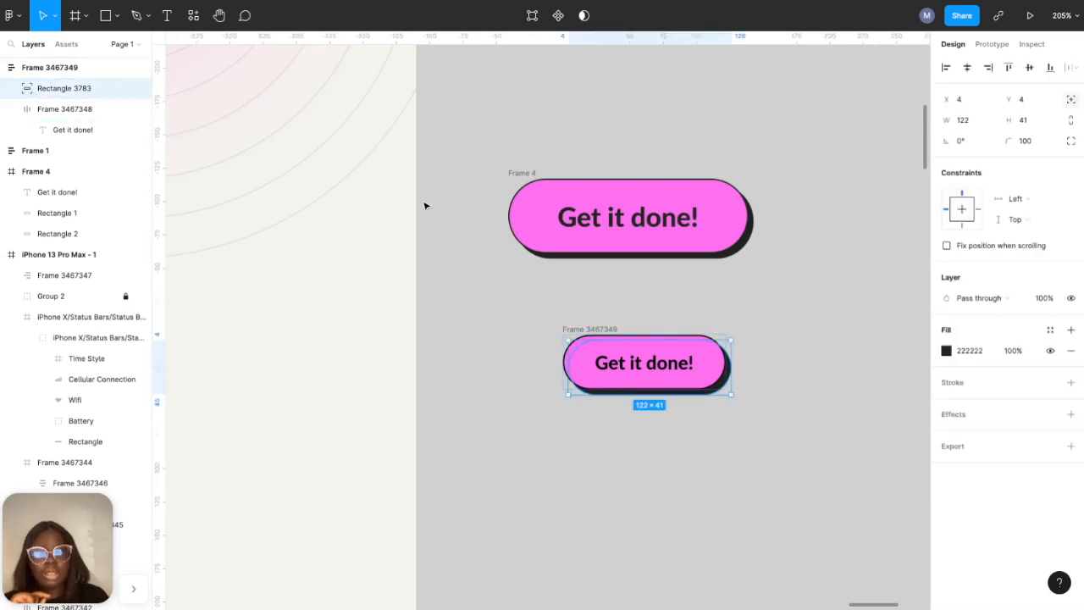
left_click(1030, 218)
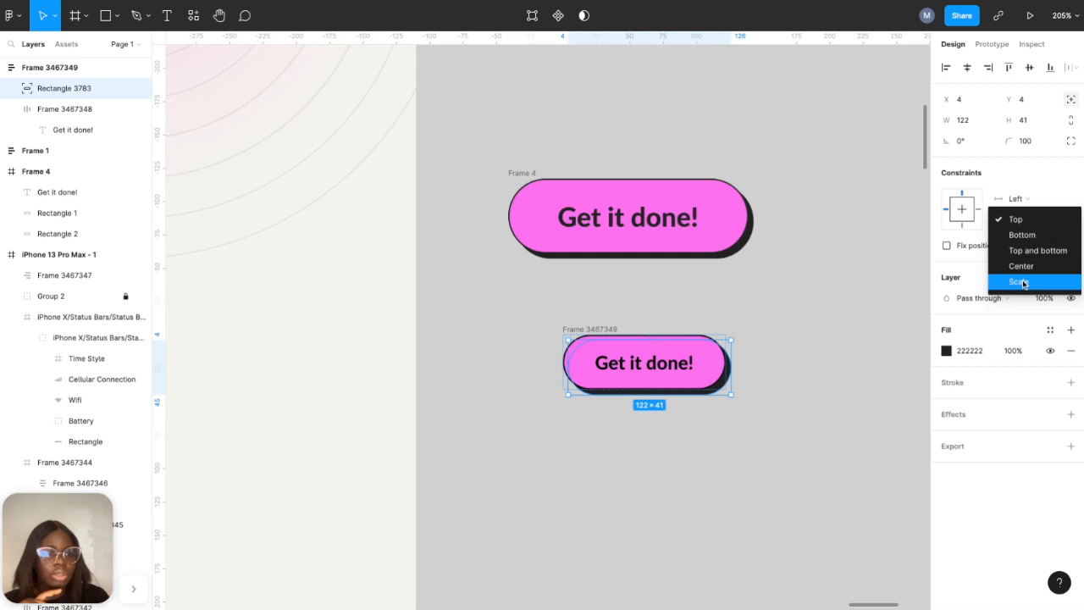
left_click(1024, 282)
left_click(1027, 220)
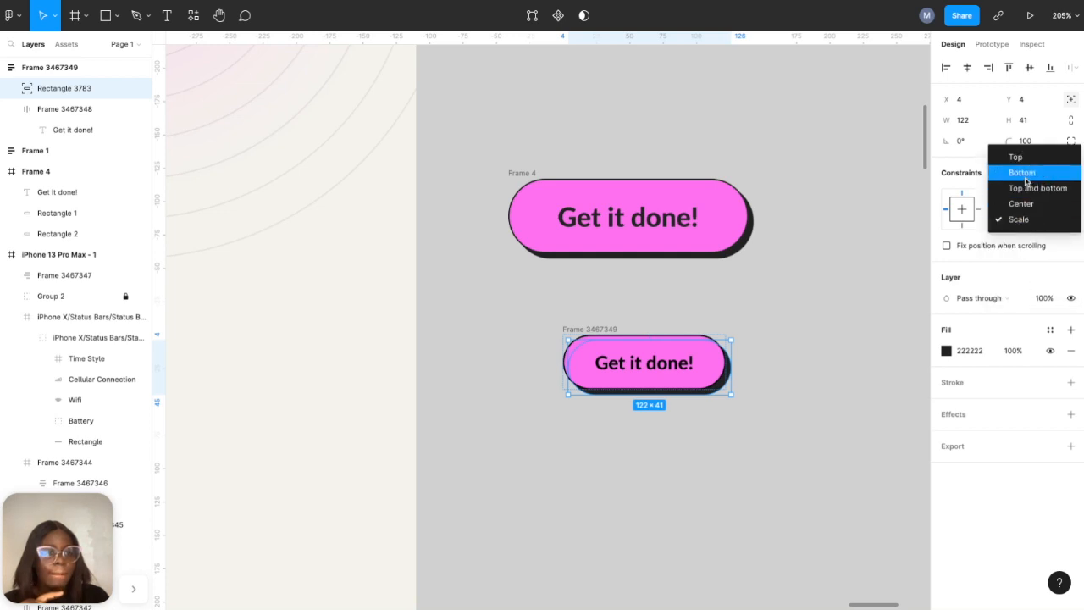
left_click(1022, 172)
left_click(1020, 199)
left_click(1022, 228)
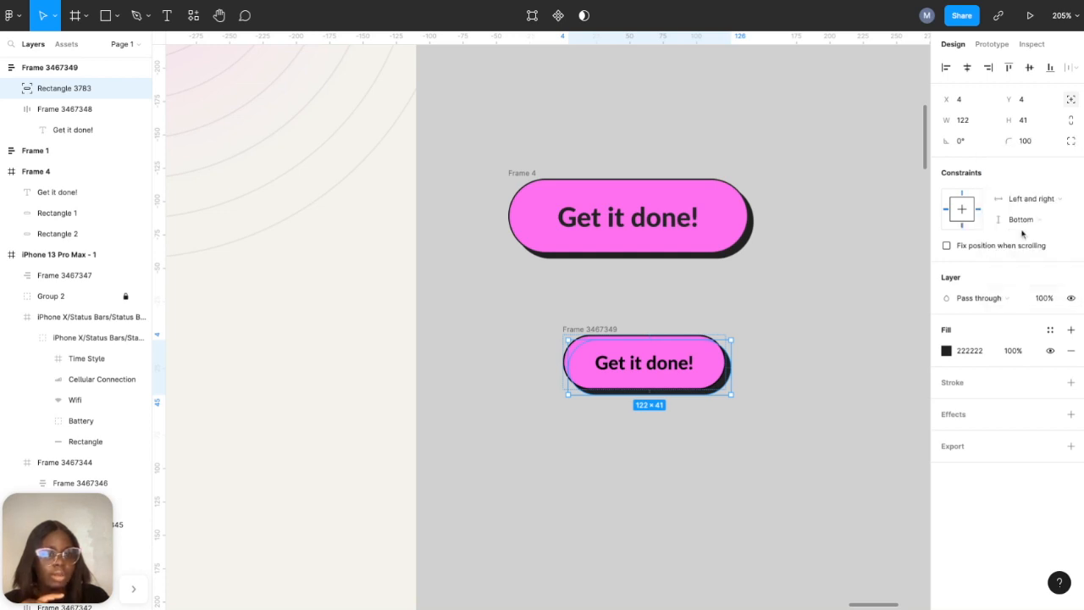
- Insert extra letters before "done!" in the smaller button's label to test its resizing, and remove them again
left_click(658, 363)
left_click(658, 366)
double_click(656, 365)
left_click(647, 365)
type("kcosonv")
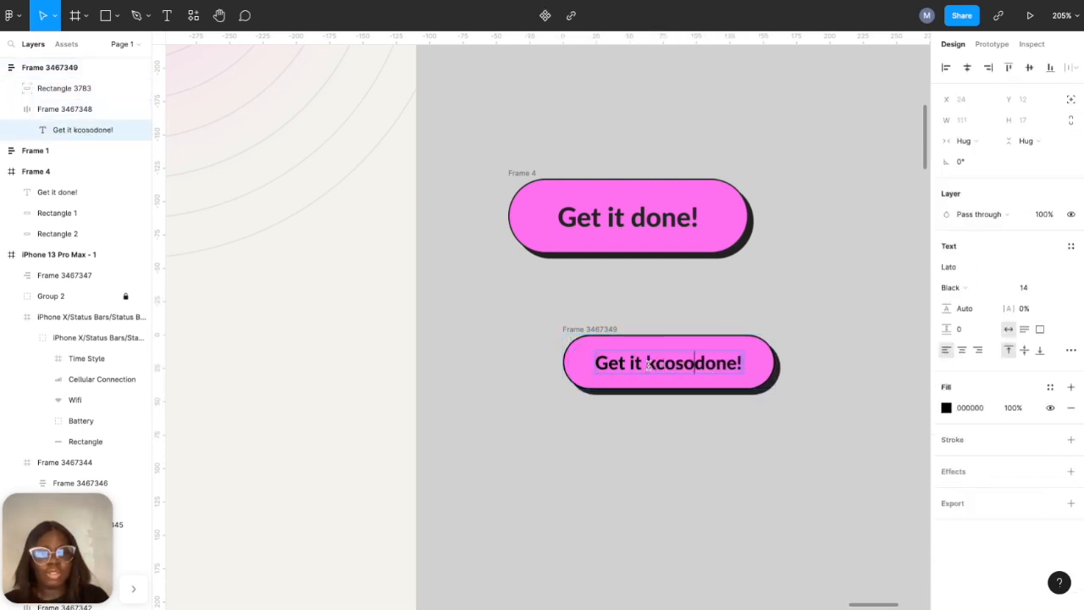
type("mldvl")
key("BackSpace")
key("BackSpace")
key("BackSpace")
key("BackSpace")
key("BackSpace")
key("BackSpace")
key("BackSpace")
key("BackSpace")
key("BackSpace")
key("BackSpace")
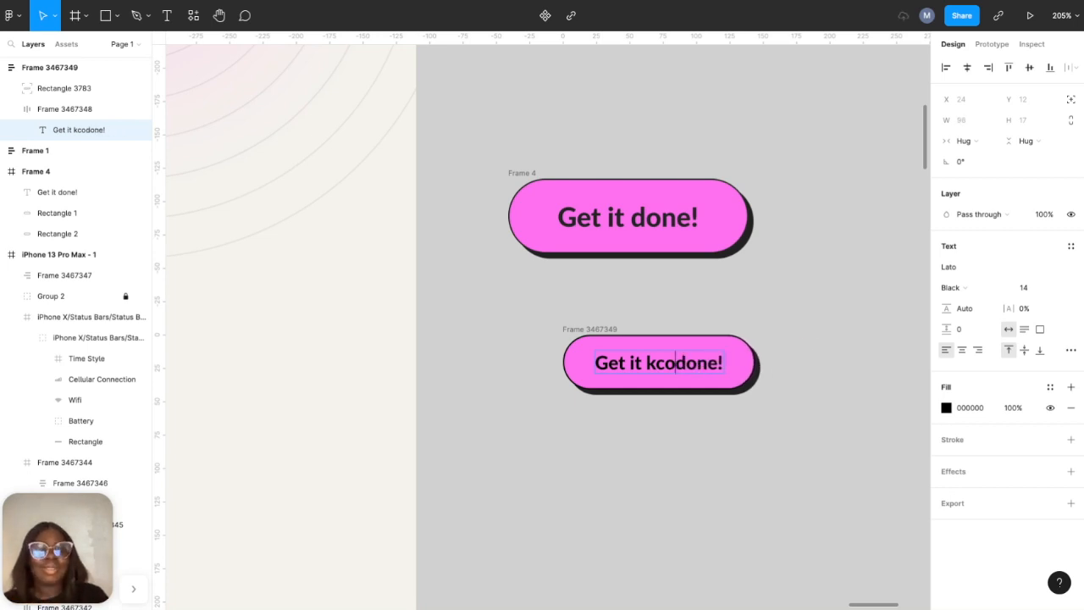
key("BackSpace")
key("BackSpace")
key("Escape")
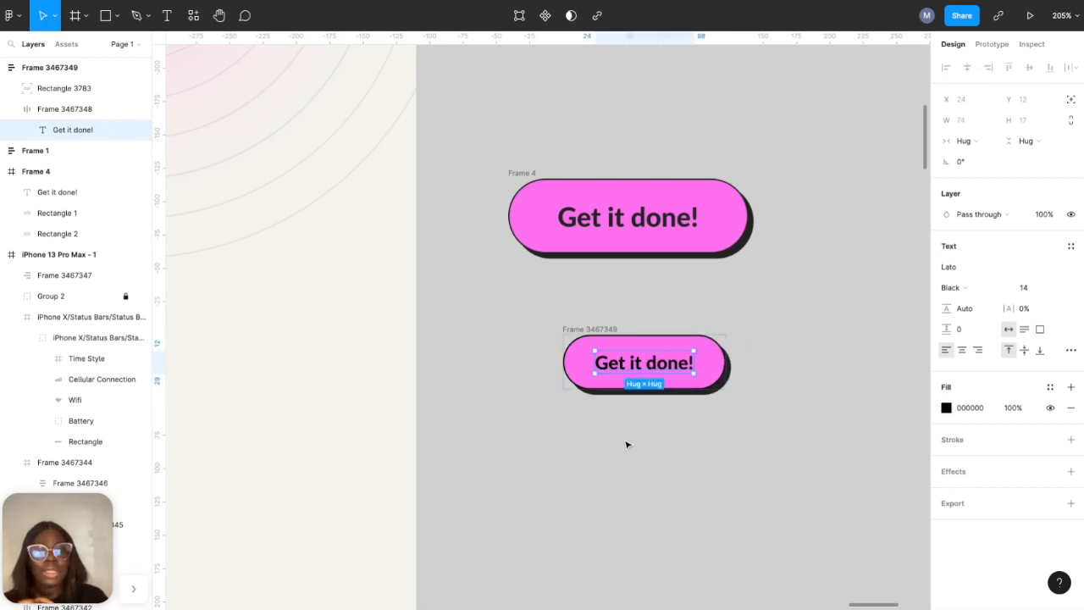
- Insert extra letters into the larger Frame 4 button's label to test its resizing, and delete them again
scroll(627, 445, "right", 1)
left_click(627, 220)
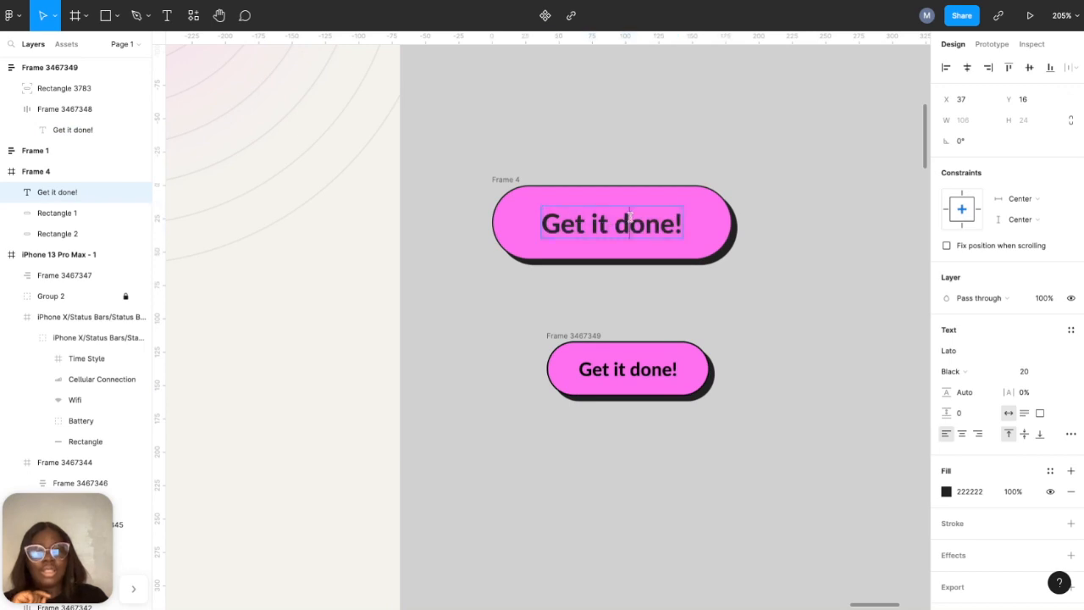
type("vonfnnksnvv")
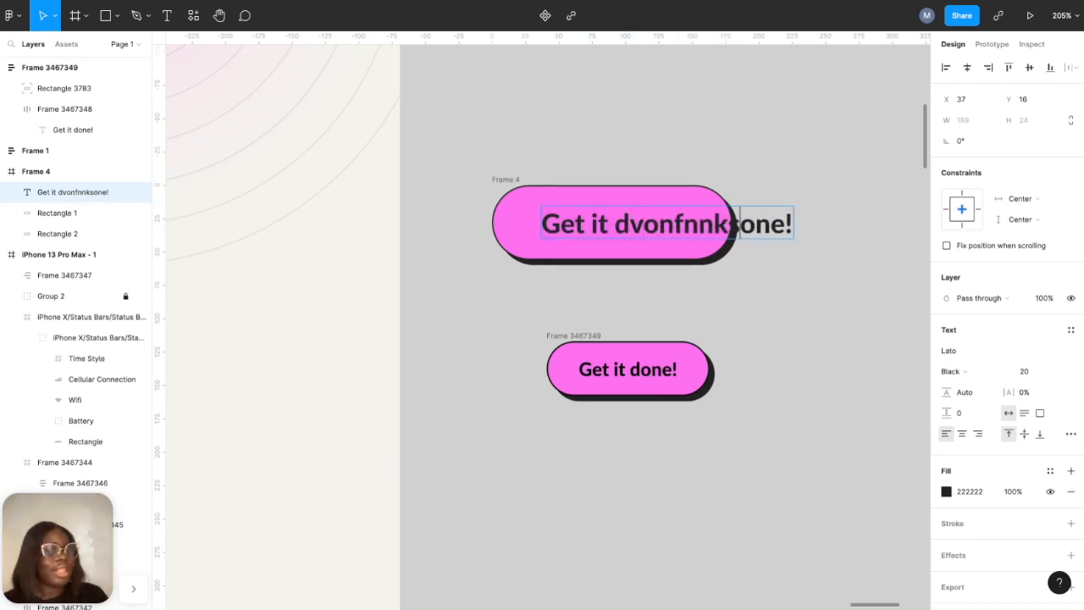
type("nn")
key("BackSpace")
key("BackSpace")
key("BackSpace")
key("BackSpace")
key("BackSpace")
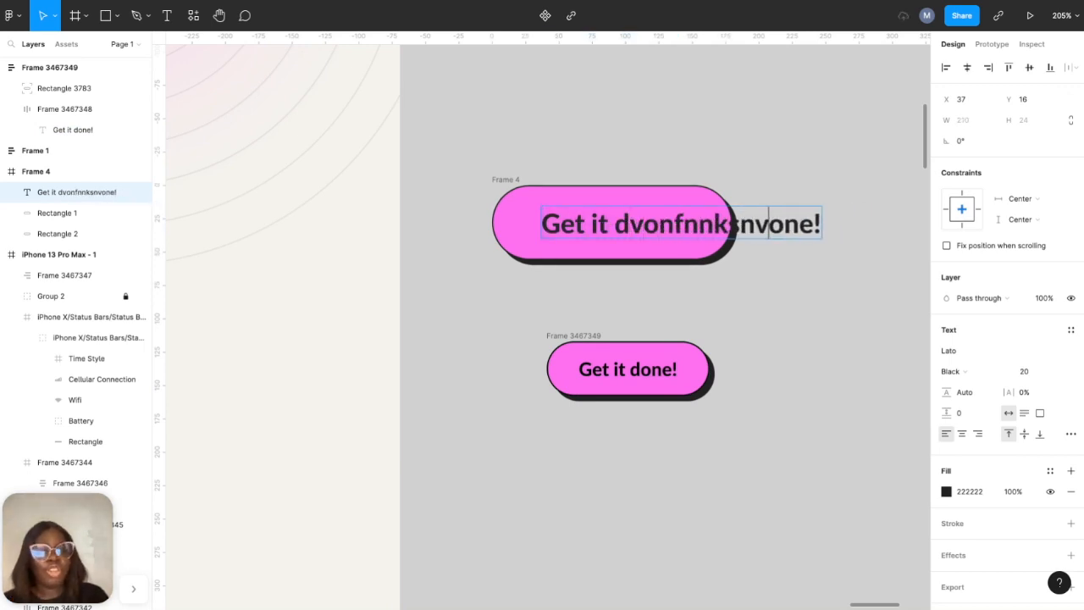
key("BackSpace")
key("BackSpace")
key("BackSpace")
key("BackSpace")
key("BackSpace")
key("BackSpace")
key("BackSpace")
key("BackSpace")
- Retest the smaller button's resizing with extra letters inside the word "it", and restore the label to "Get it done!"
left_click(618, 371)
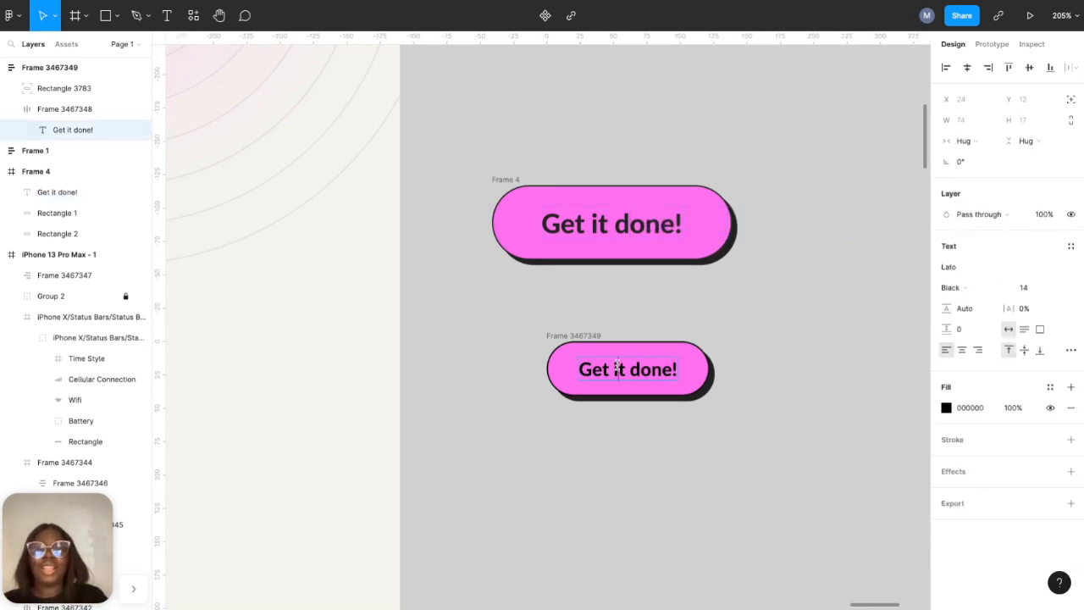
type("lnclnsnc")
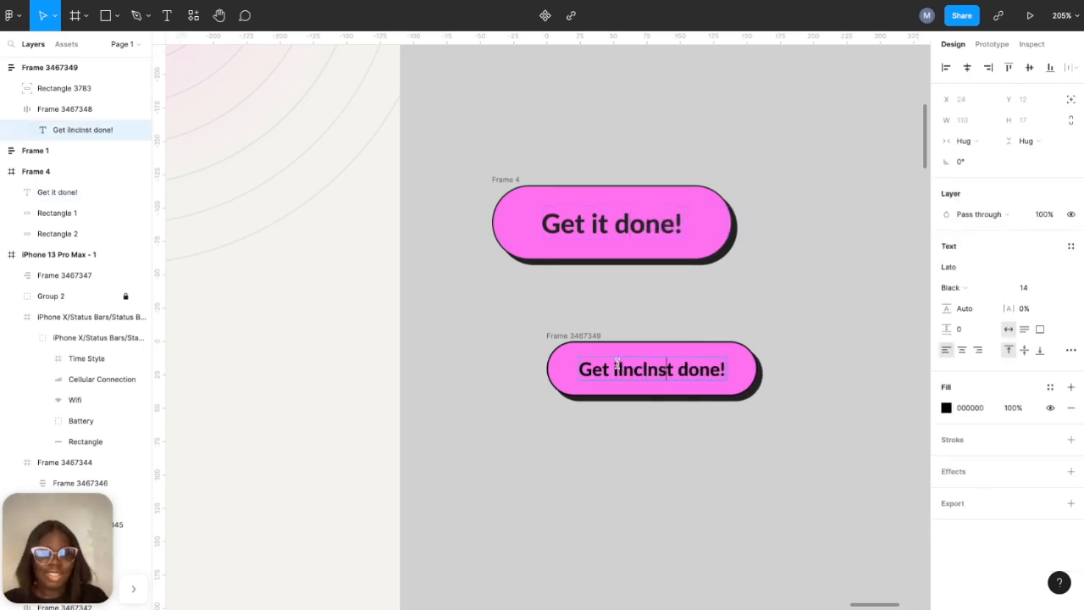
type("lscl")
key("BackSpace")
key("BackSpace")
key("BackSpace")
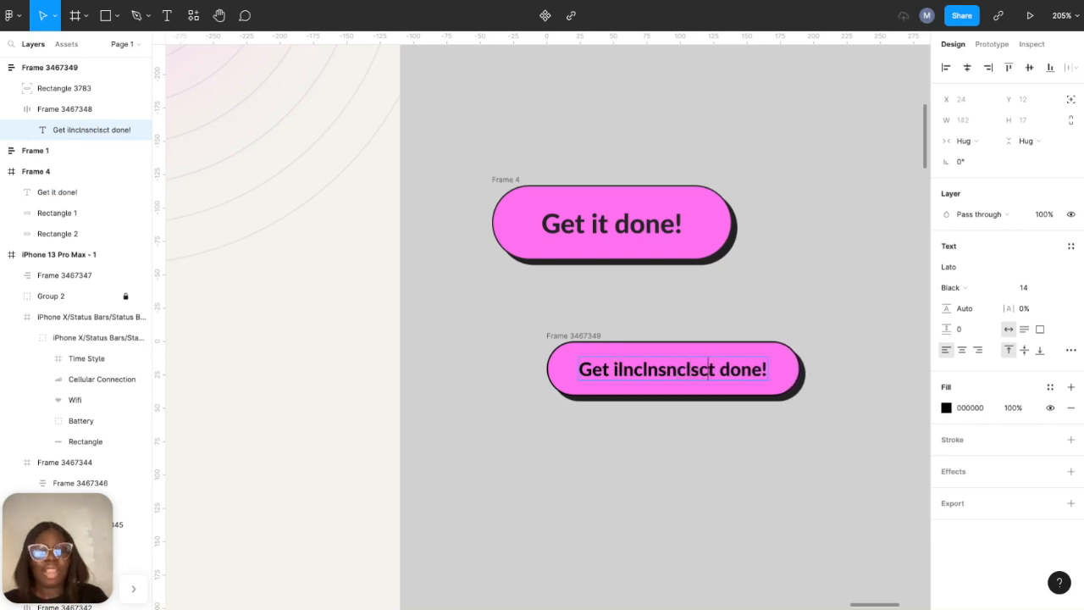
key("BackSpace")
key("BackSpace")
key("BackSpace")
key("BackSpace")
key("BackSpace")
key("BackSpace")
key("BackSpace")
key("BackSpace")
key("BackSpace")
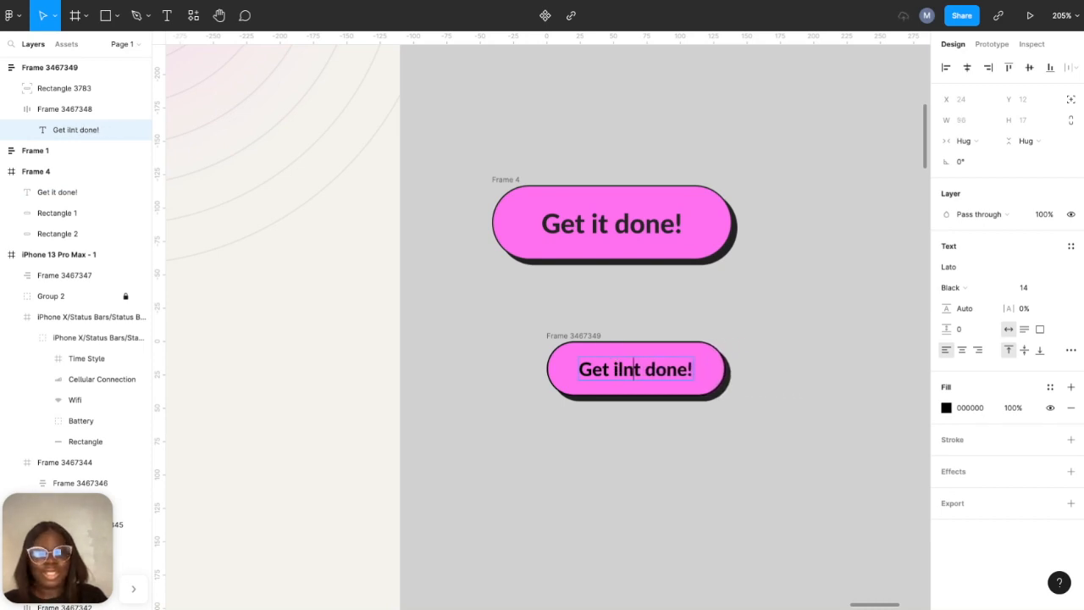
scroll(602, 438, "down", 3)
key("Escape")
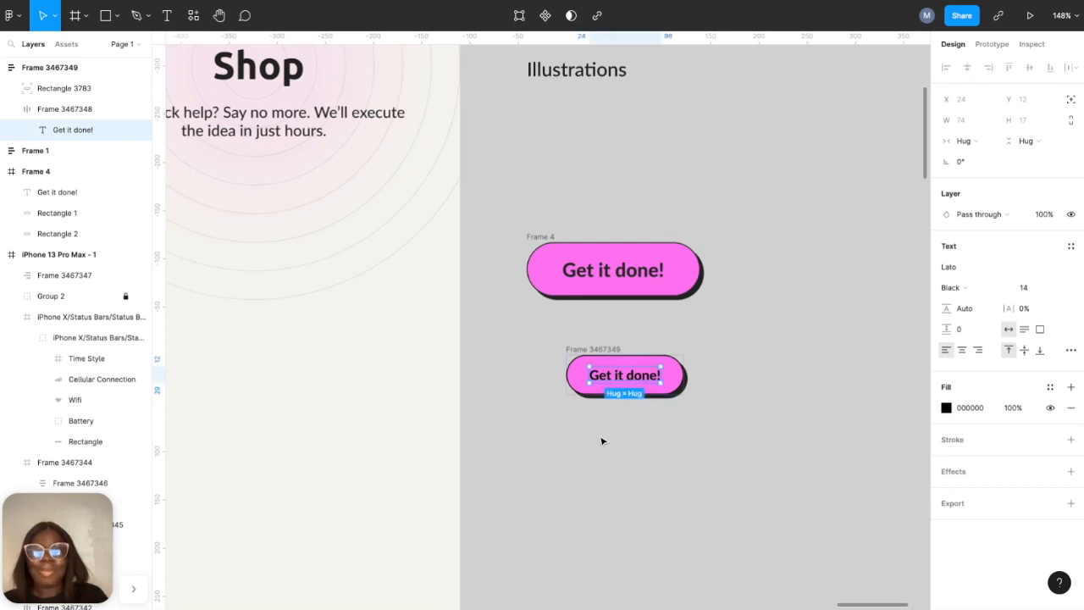
- Move the smaller "Get it done!" button into the iPhone 13 Pro Max - 1 frame below the subheading and centre it horizontally
scroll(602, 447, "down", 3)
left_click(604, 436)
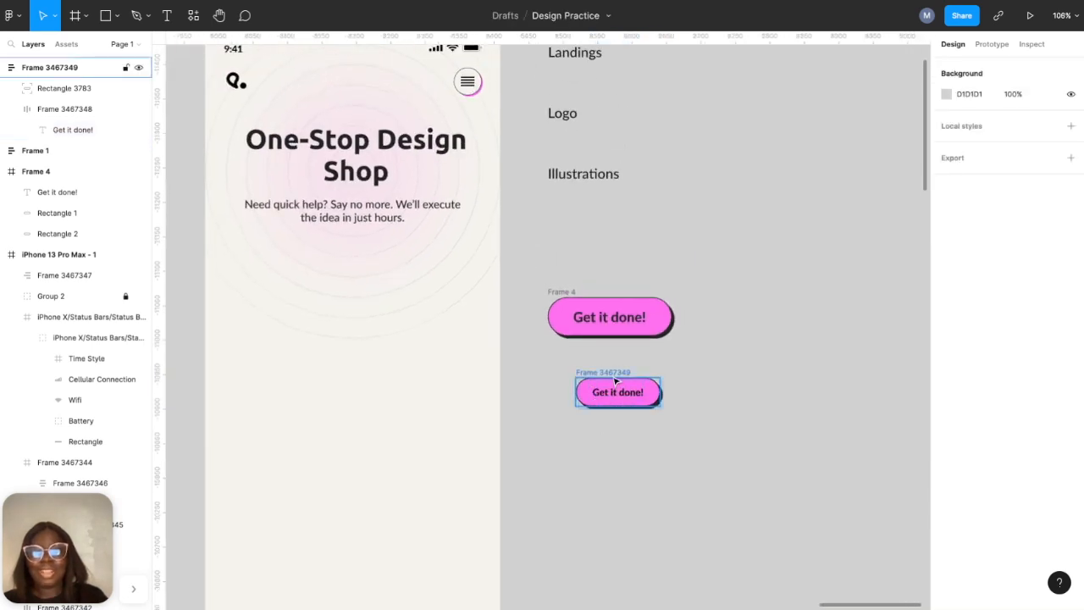
left_click_drag(615, 382, 368, 253)
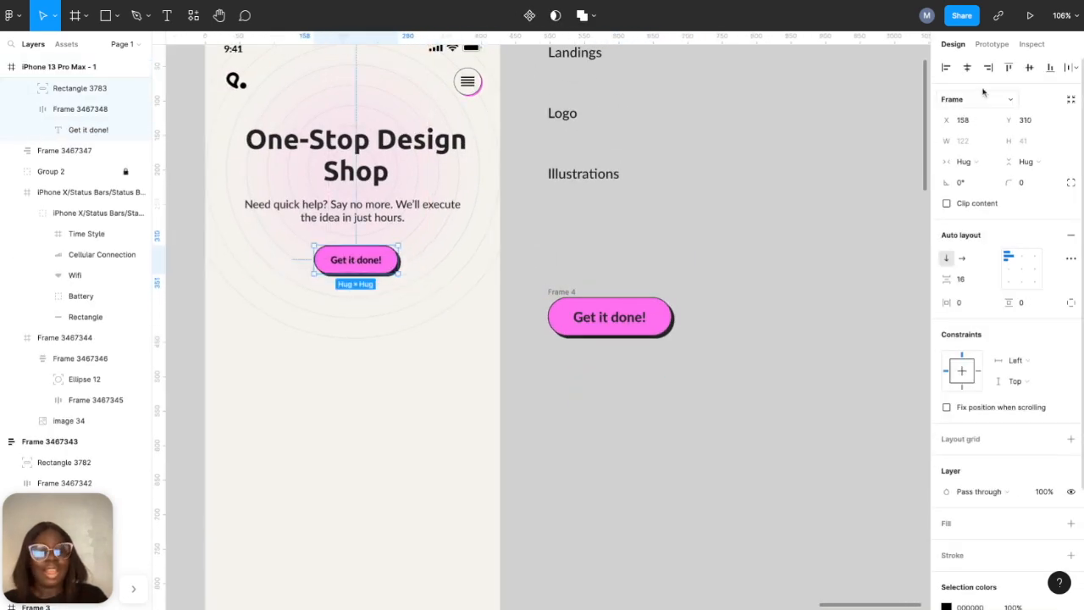
left_click(967, 67)
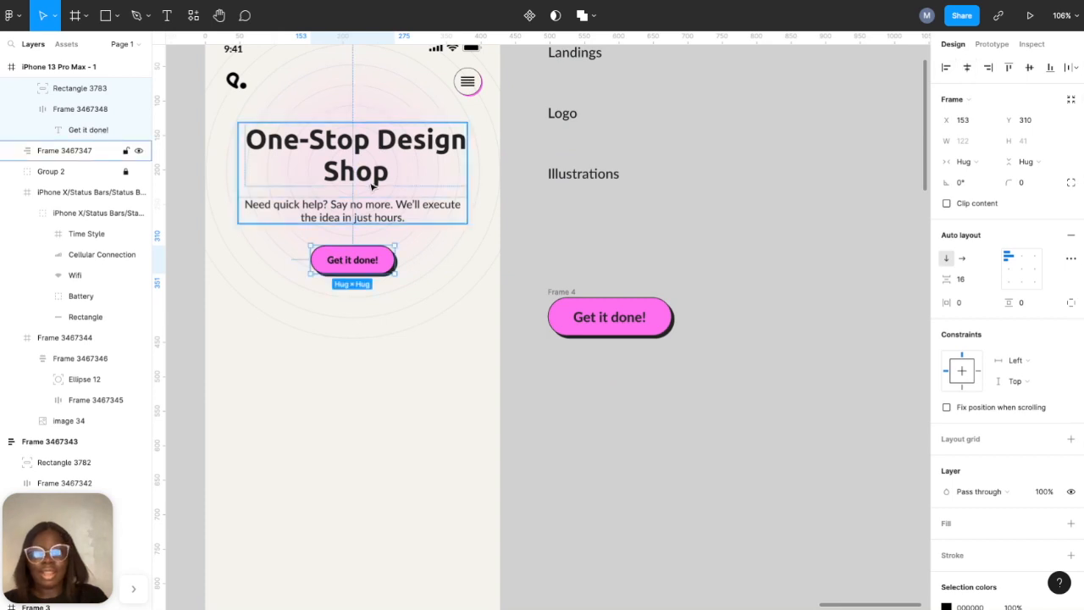
left_click(775, 283)
- Hide the layout grids over the Creme Replicate Design desktop page
scroll(774, 288, "down", 3)
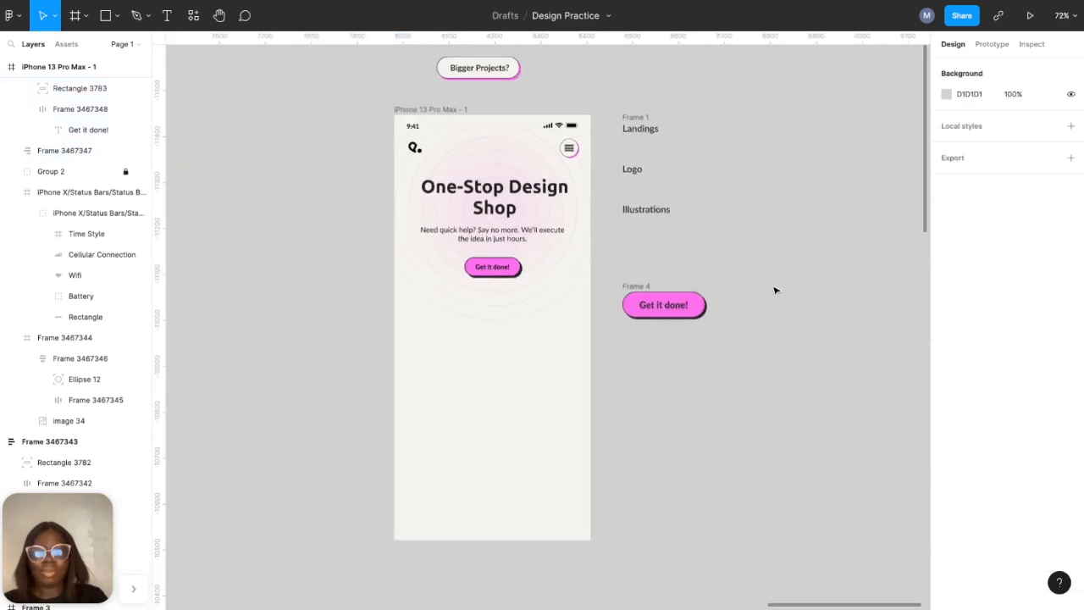
scroll(774, 290, "down", 5)
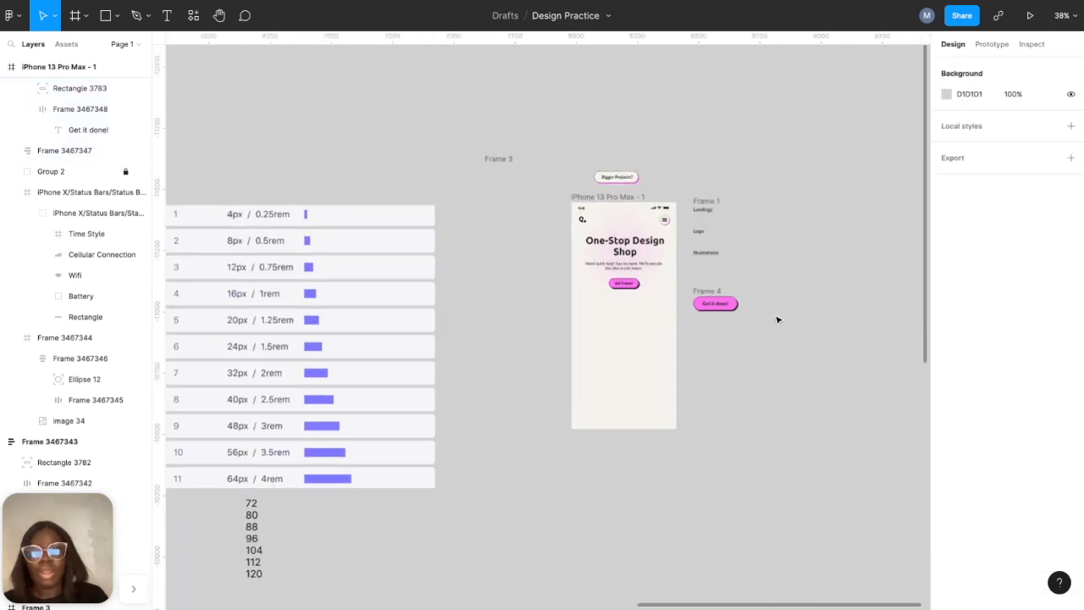
scroll(778, 319, "left", 15)
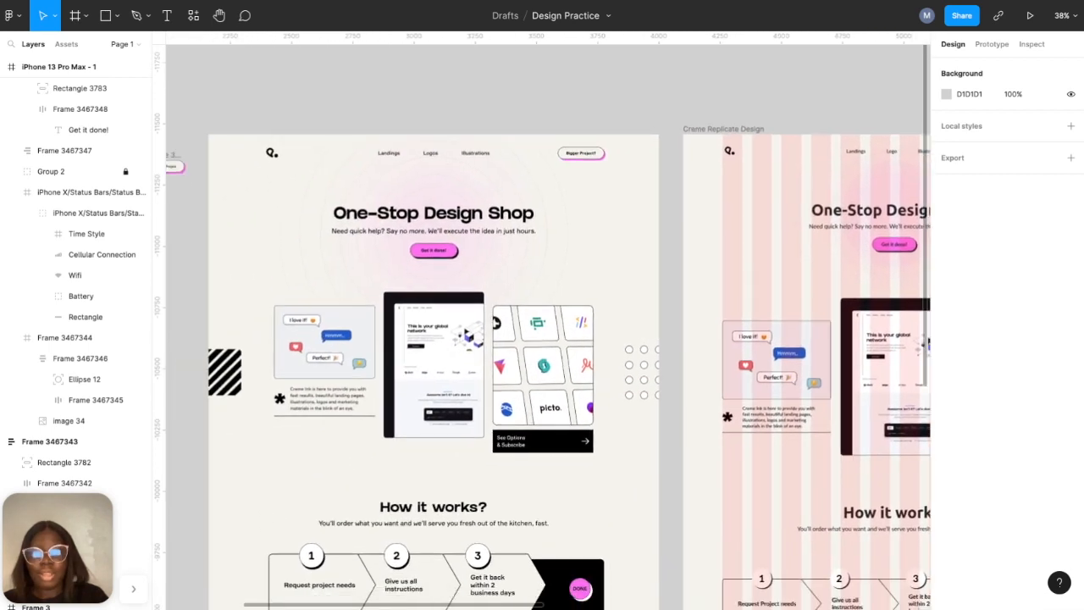
scroll(688, 258, "right", 8)
scroll(688, 258, "down", 3)
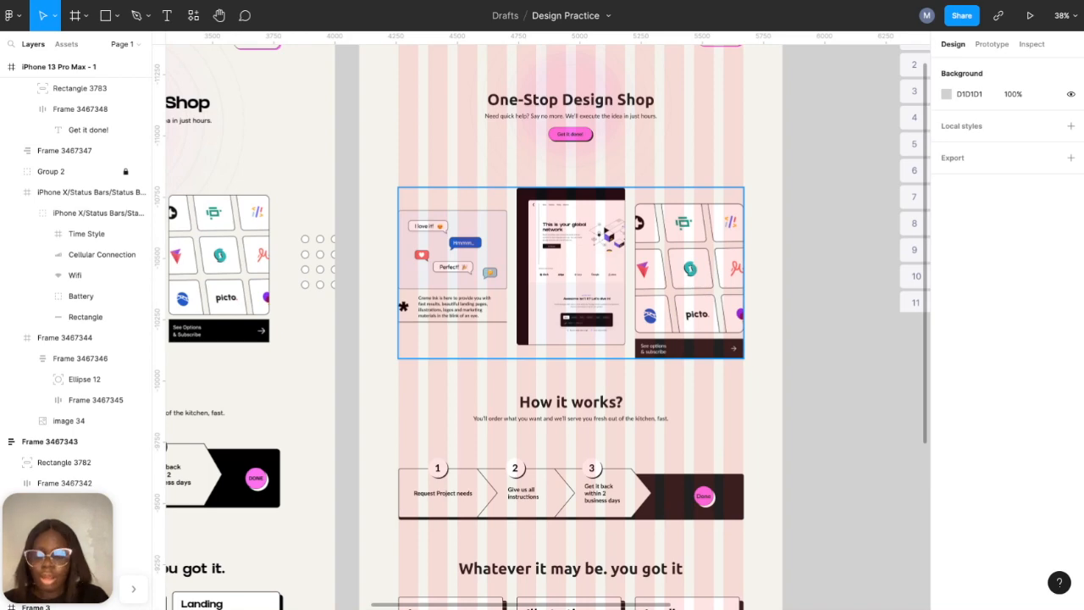
key("ctrl+g")
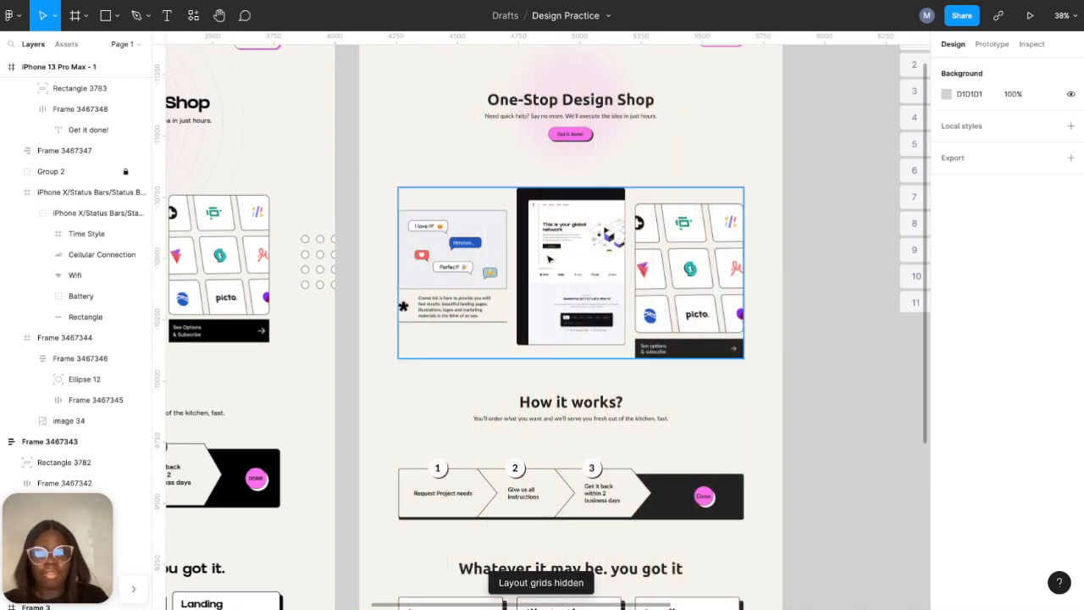
- Copy the three-card showcase frame (Frame 6) from Creme Replicate Design and paste it into the iPhone 13 Pro Max - 1 frame
left_click(564, 245)
scroll(564, 246, "right", 3)
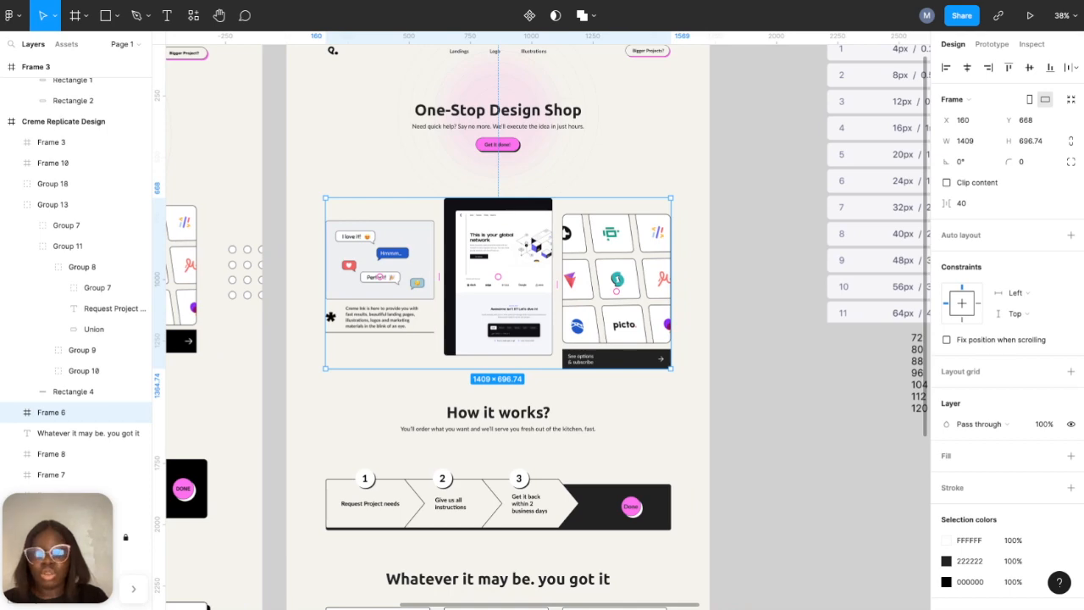
scroll(526, 249, "down", 3)
scroll(528, 252, "right", 6)
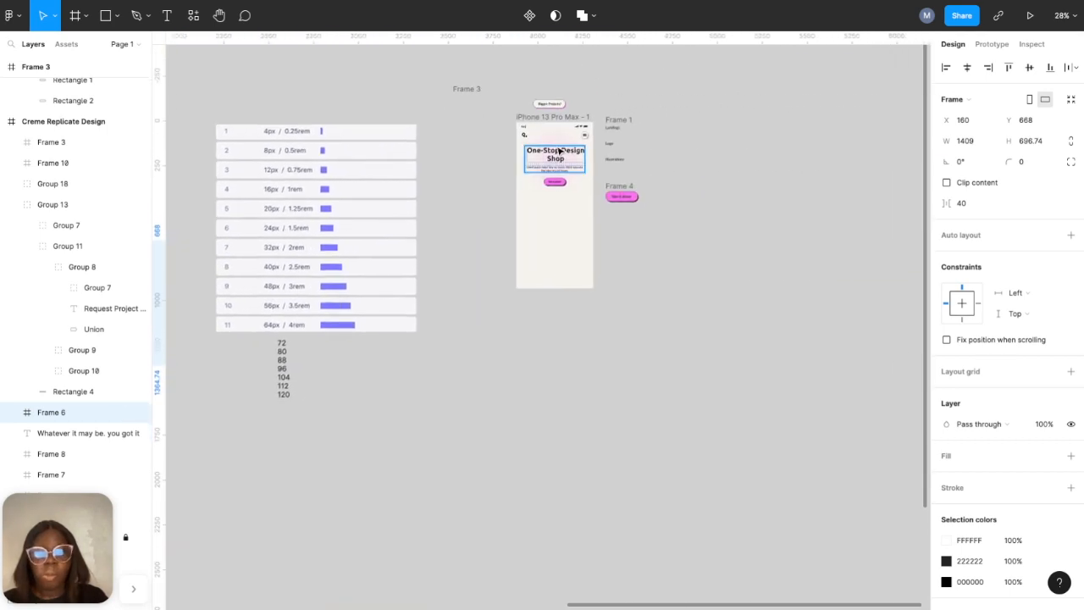
left_click(535, 116)
key("ctrl+v")
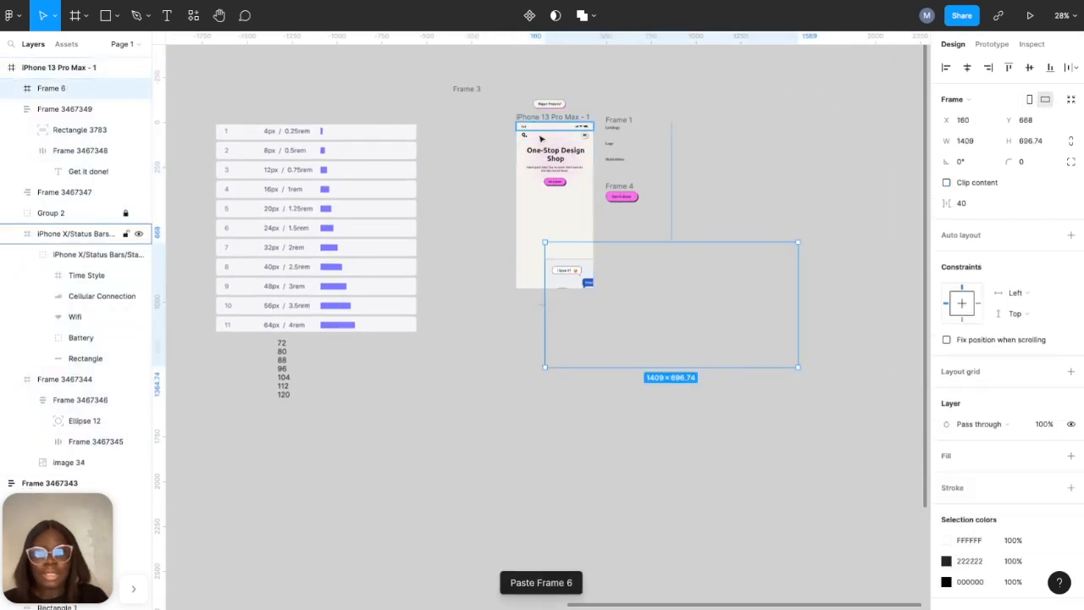
- Move the pasted Frame 6 out of the iPhone frame onto the empty canvas below it
left_click_drag(644, 340, 603, 290)
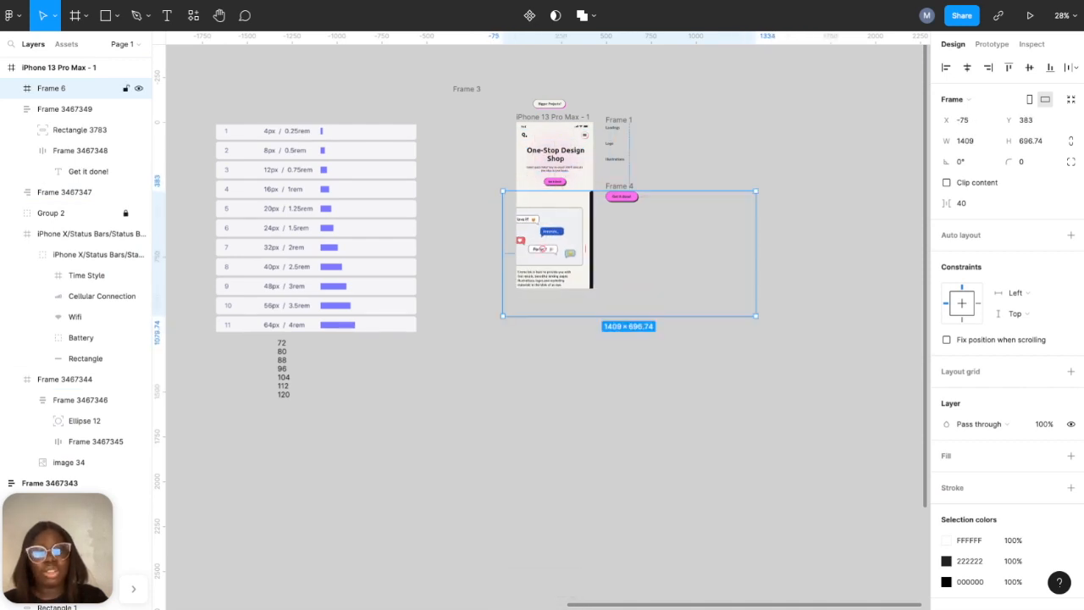
left_click(12, 90)
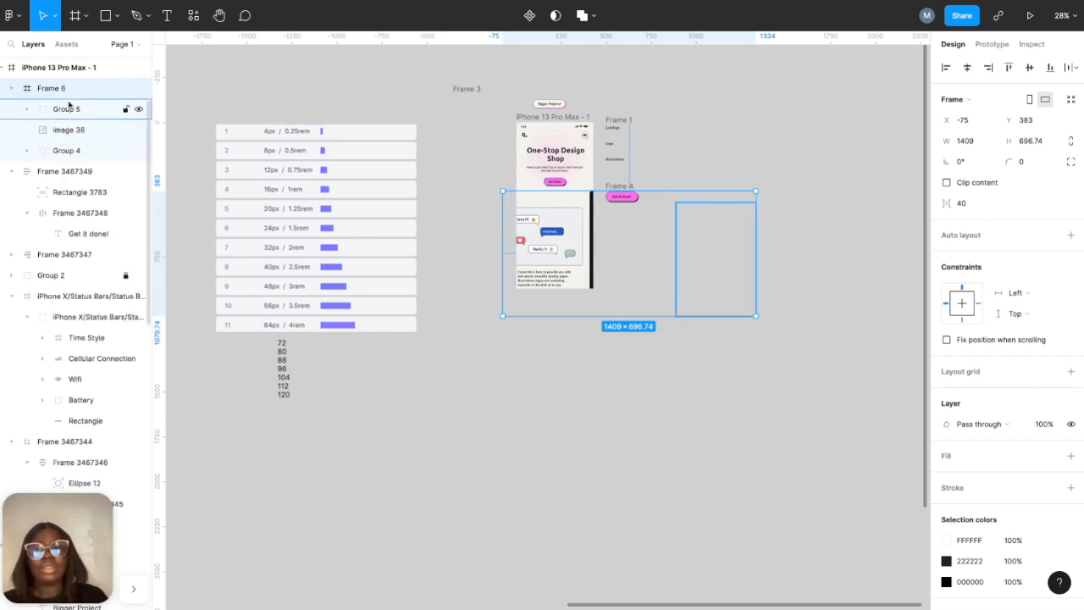
left_click_drag(539, 236, 526, 360)
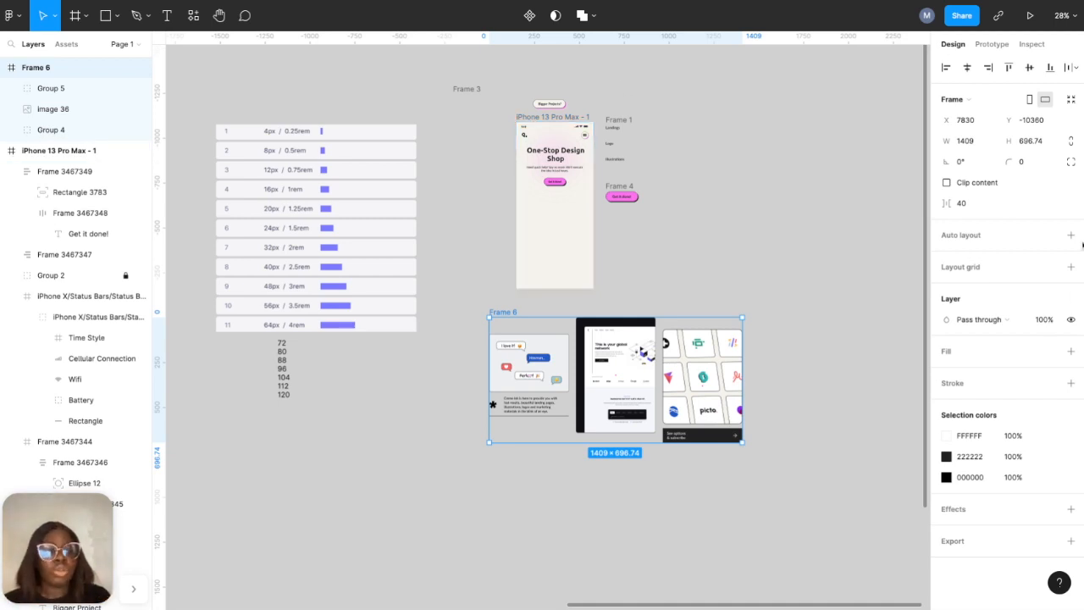
- Apply vertical auto layout to Frame 6 and place it inside the iPhone 13 Pro Max - 1 frame below the button
left_click(1071, 237)
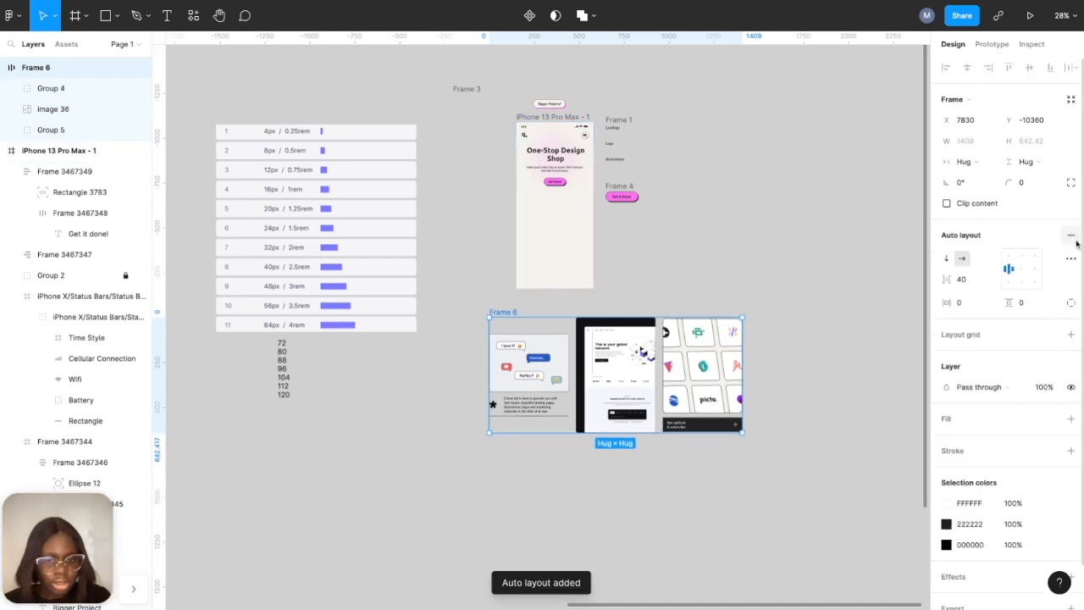
left_click(947, 259)
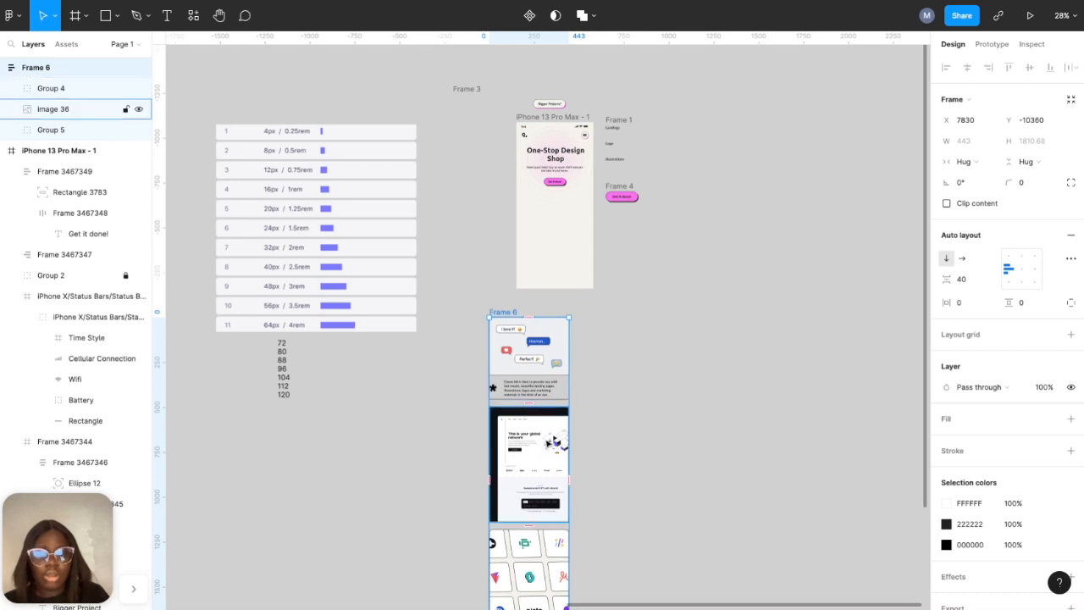
left_click_drag(535, 340, 536, 127)
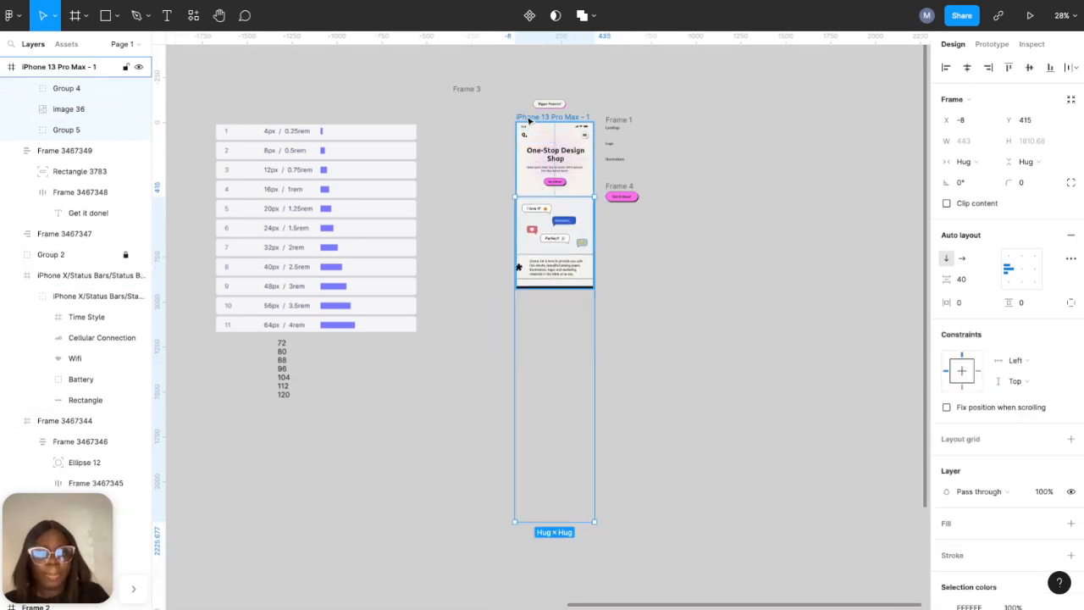
- Show the 4-column layout grid on the iPhone 13 Pro Max - 1 frame
left_click(531, 118)
left_click(1070, 246)
left_click(1051, 266)
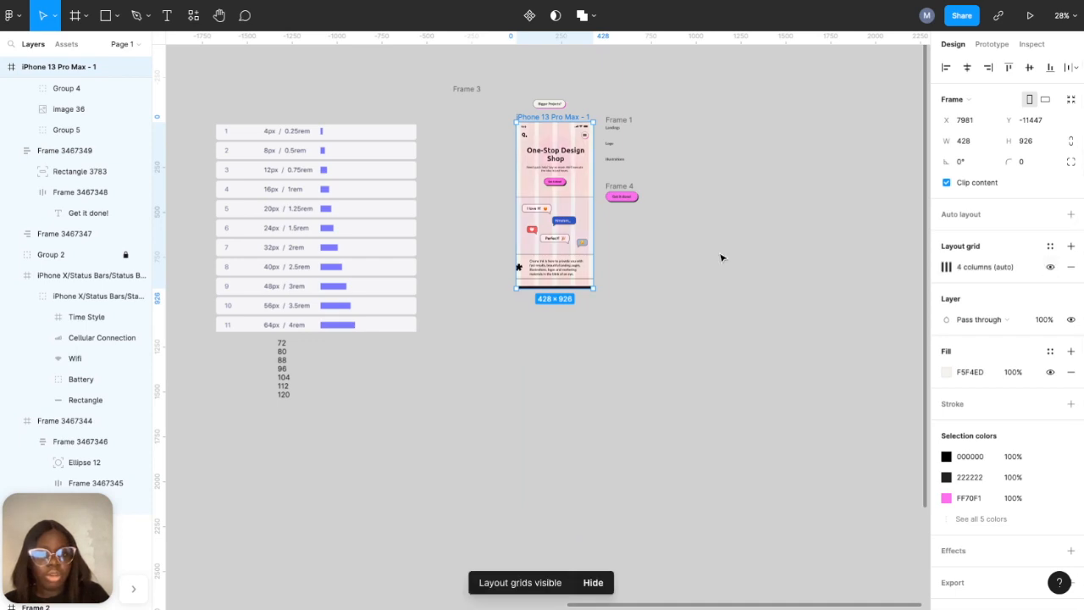
scroll(613, 240, "up", 3)
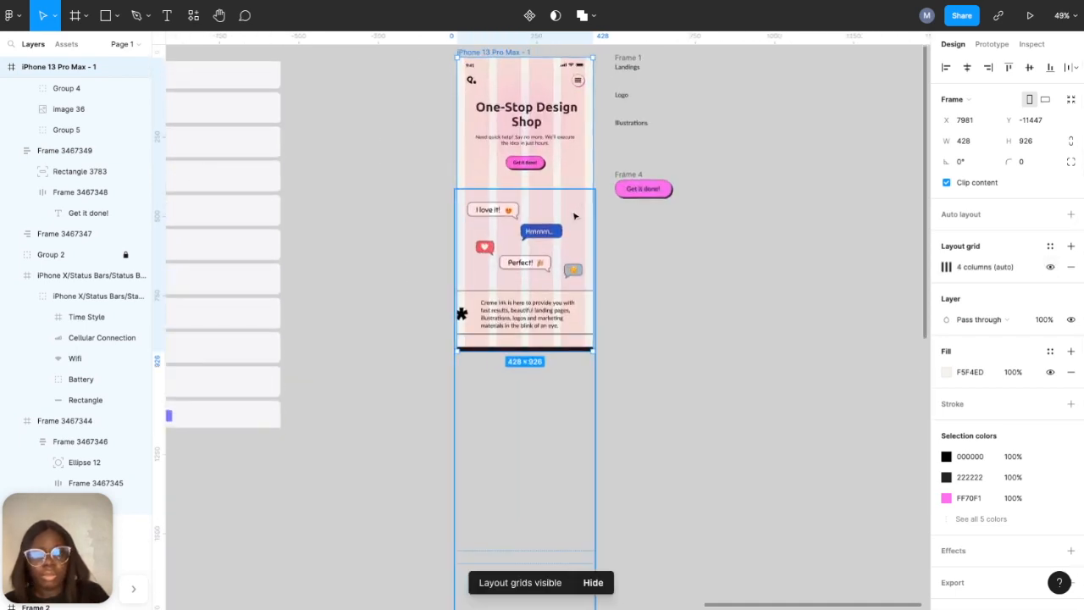
- Move Frame 6 to X 24 so its left edge lines up with the first grid column
scroll(574, 216, "up", 2)
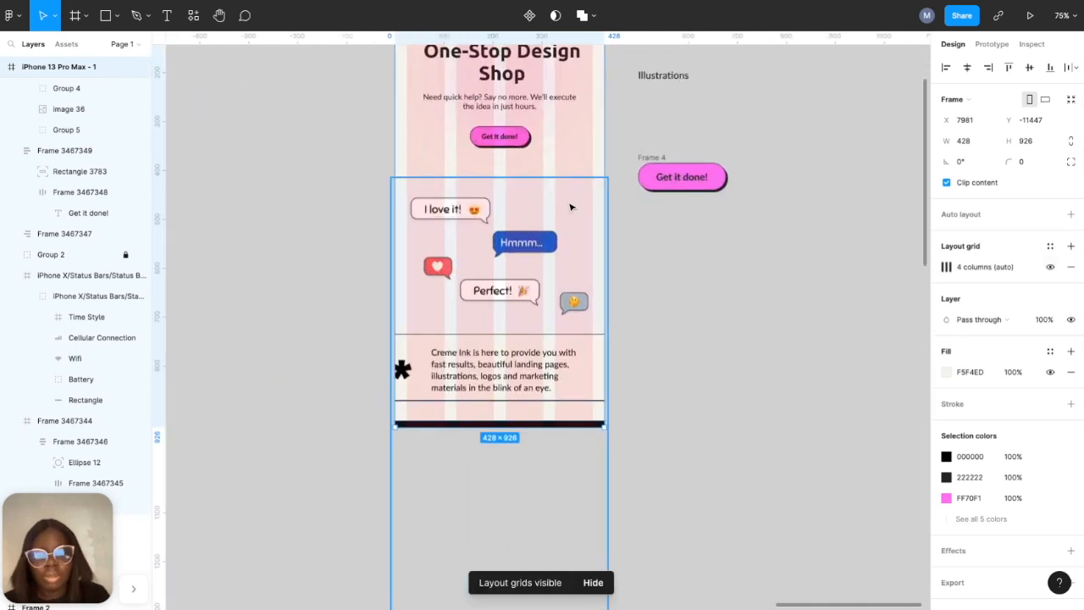
left_click(537, 227)
left_click_drag(537, 227, 615, 208)
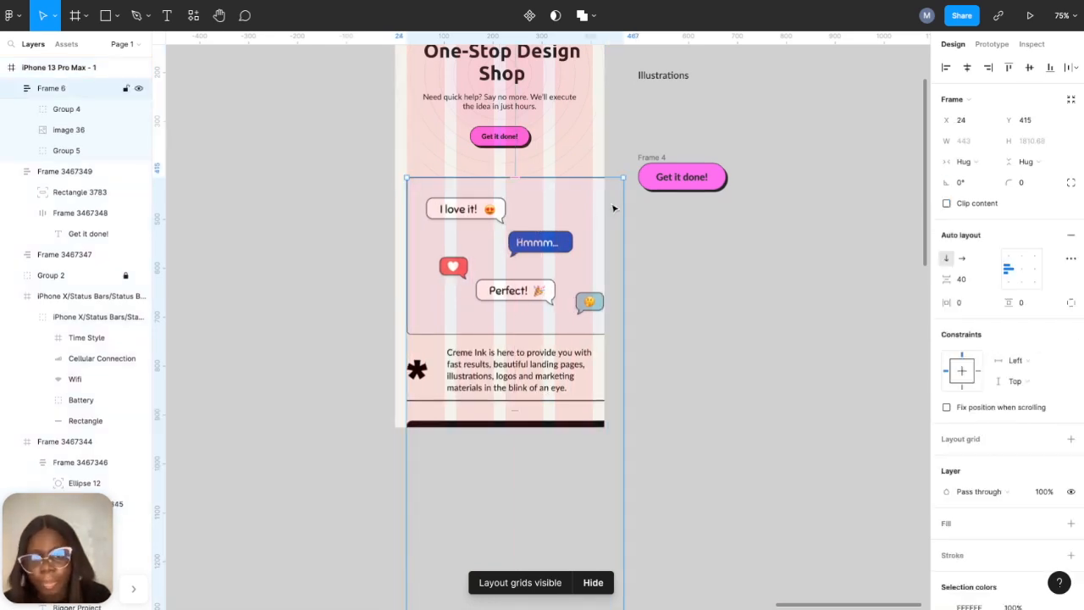
- Resize the chat-bubble image (image 35) proportionally to 380 × 276 to fit the four grid columns
left_click(596, 317)
left_click(597, 317)
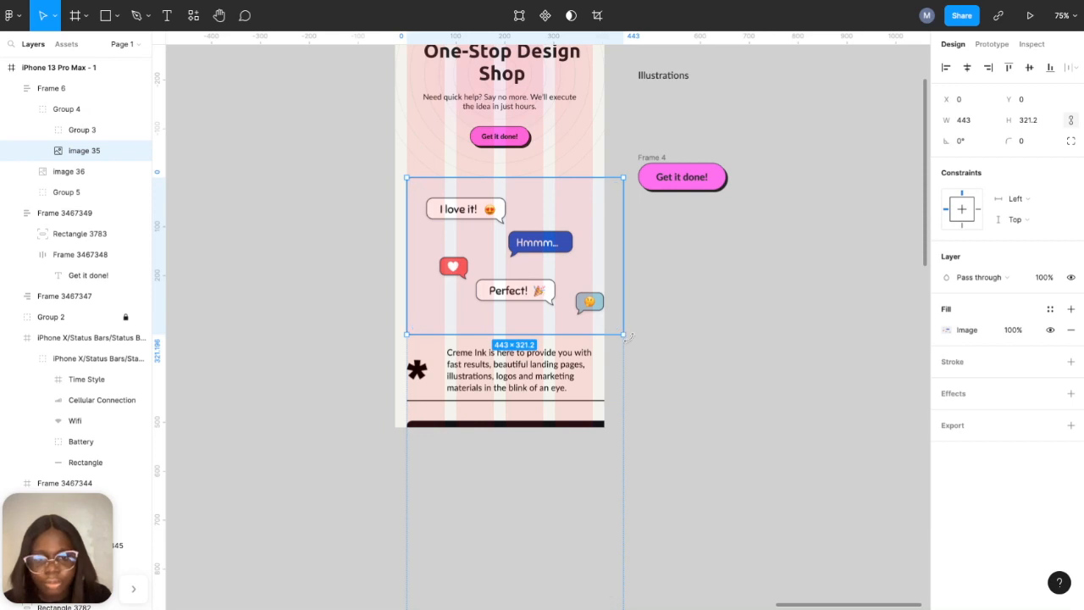
left_click_drag(625, 336, 593, 312)
scroll(593, 312, "up", 15)
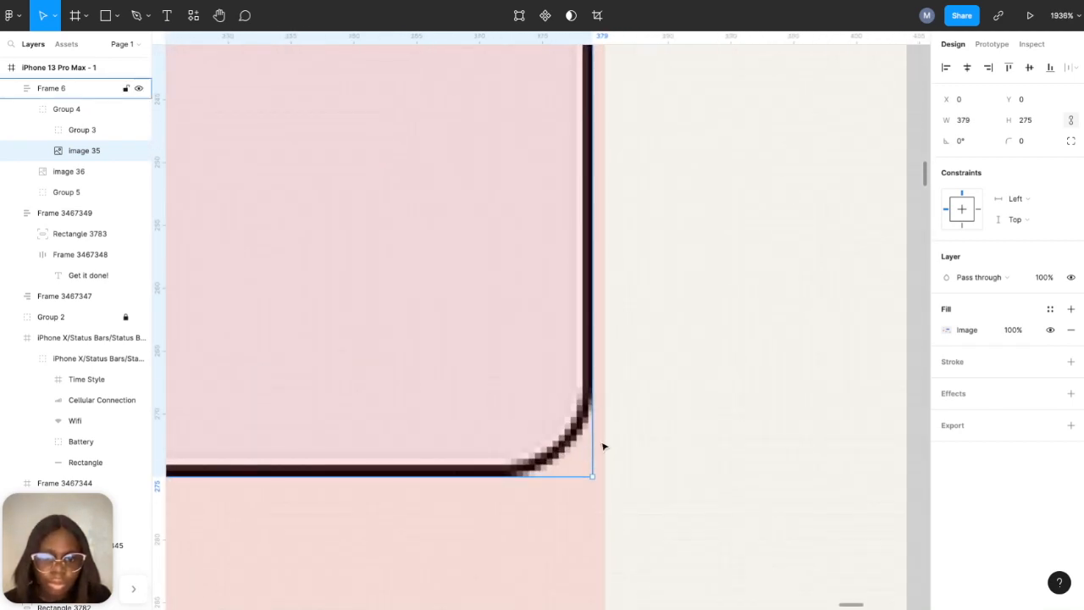
key("super+Right")
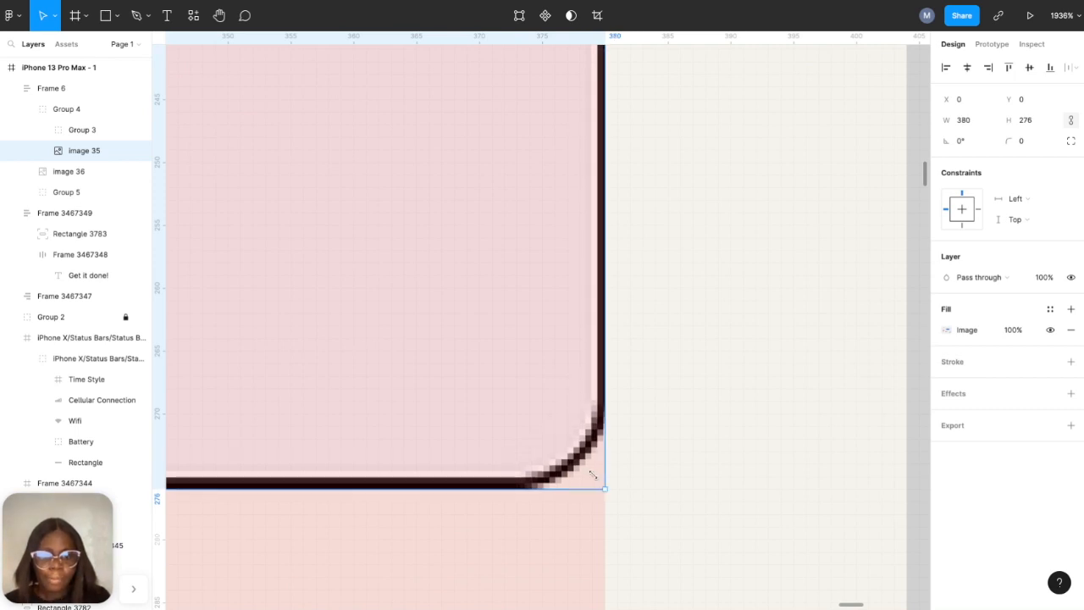
- Move the asterisk, description and divider group (Group 3) up by about 50 px, closer to the chat-bubble image
scroll(593, 475, "down", 10)
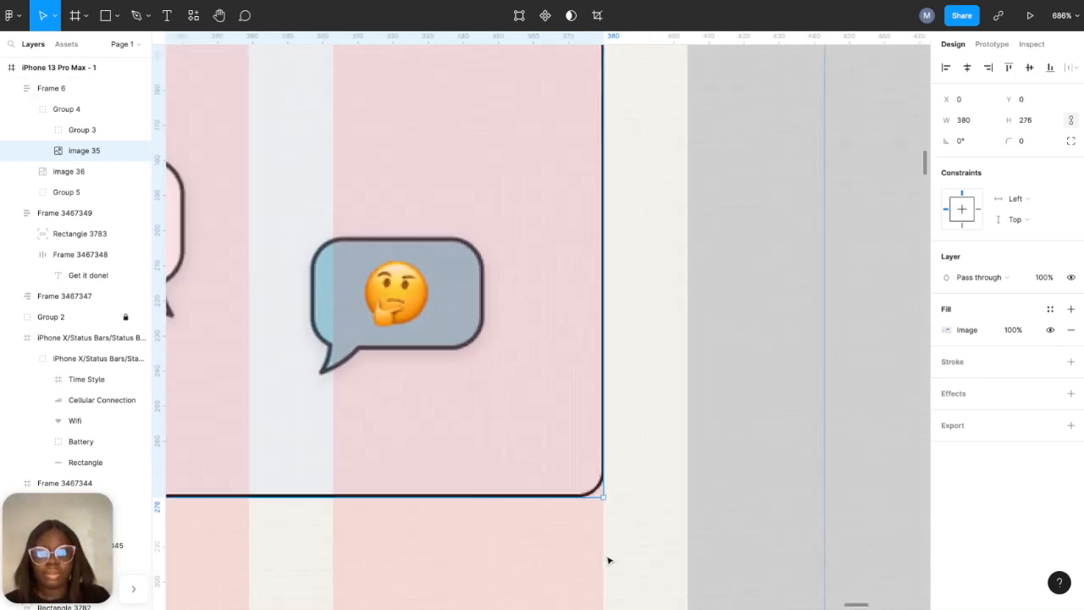
scroll(608, 561, "down", 5)
scroll(609, 561, "down", 5)
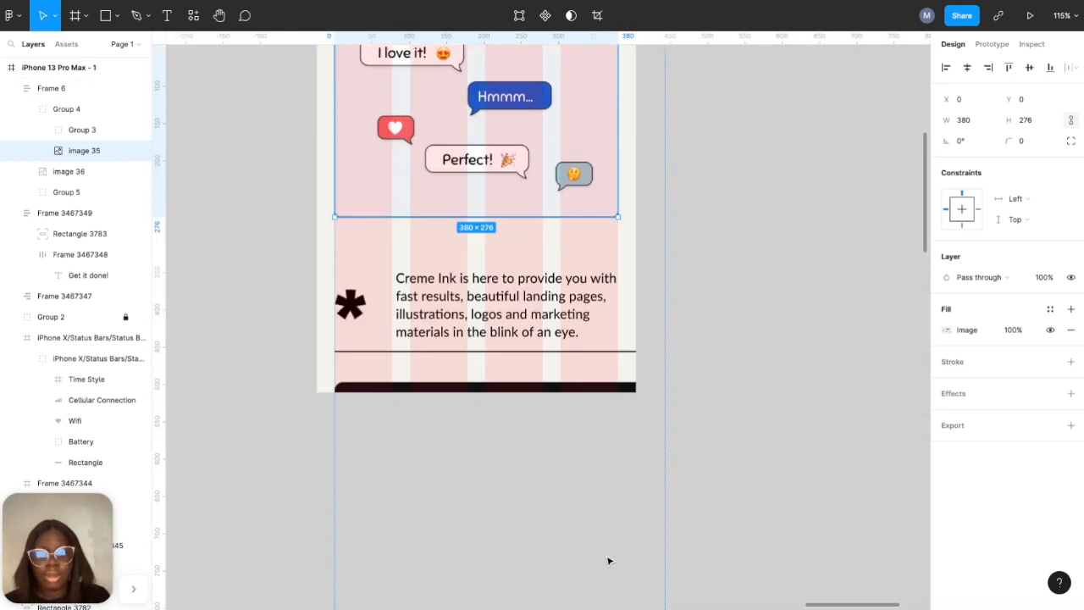
left_click(511, 300)
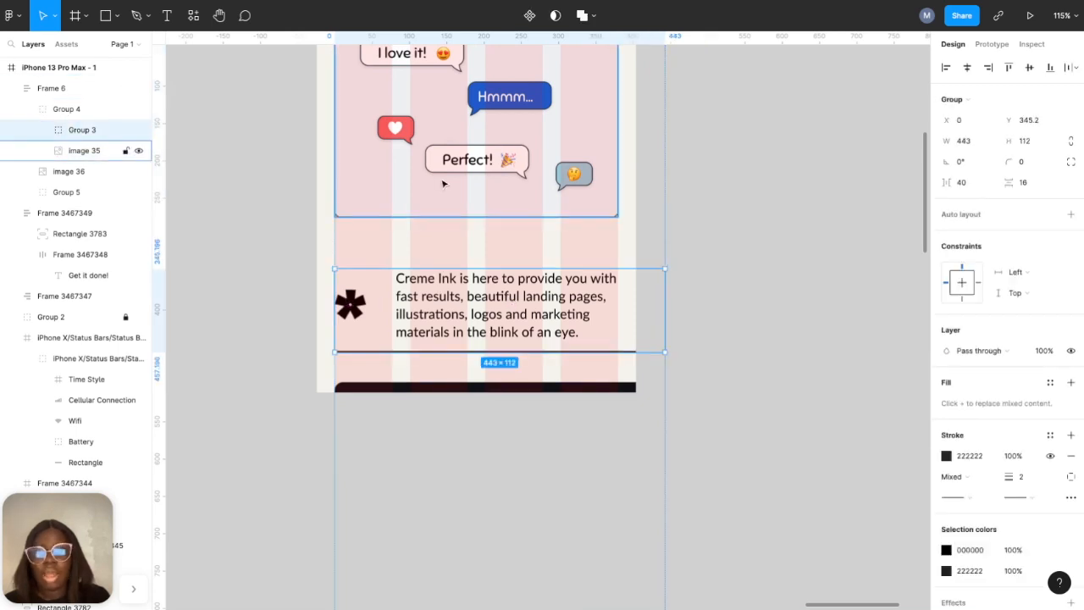
key("Up")
key("Up")
key("Up")
key("Up")
key("Up")
key("Up")
key("Up")
key("Up")
key("Up")
key("Up")
key("Up")
key("Up")
key("Up")
key("Up")
key("Up")
key("Up")
key("Up")
key("Up")
key("Up")
key("Up")
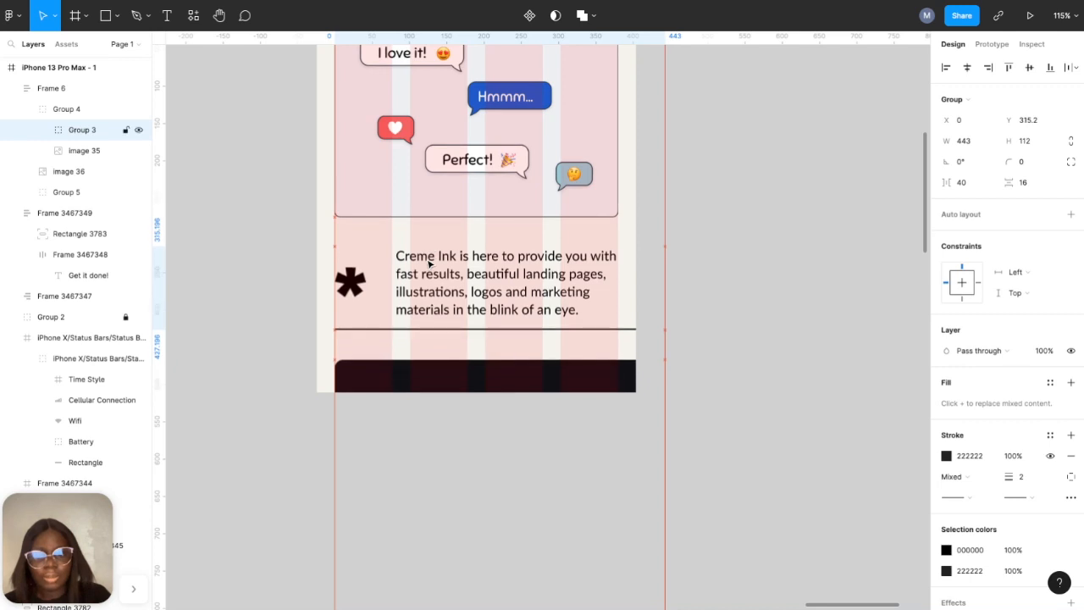
- Set the font size of the Creme Ink description text to 14
double_click(511, 266)
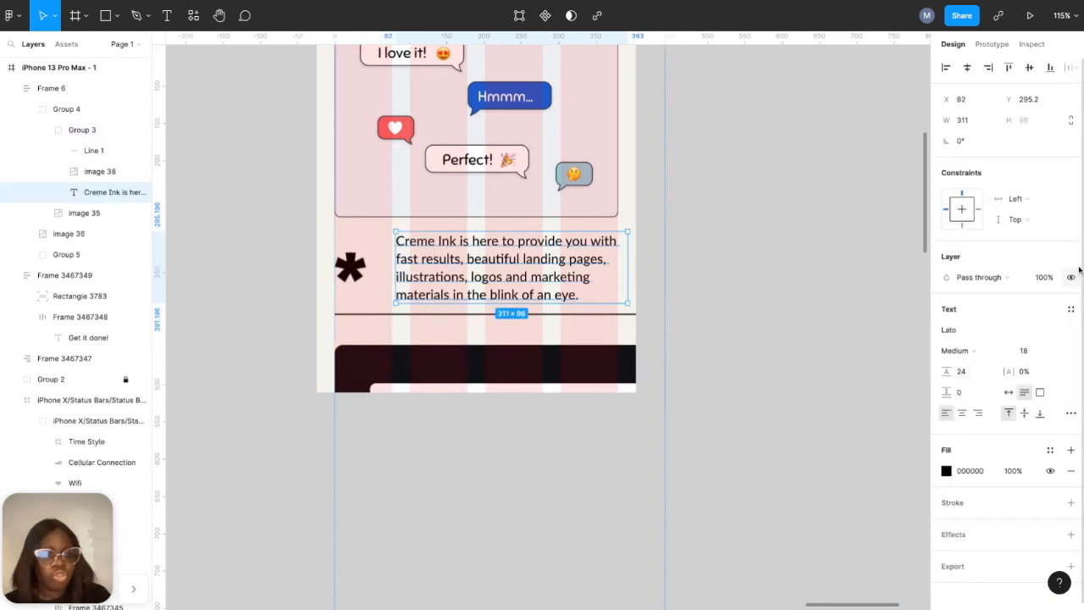
left_click(1059, 352)
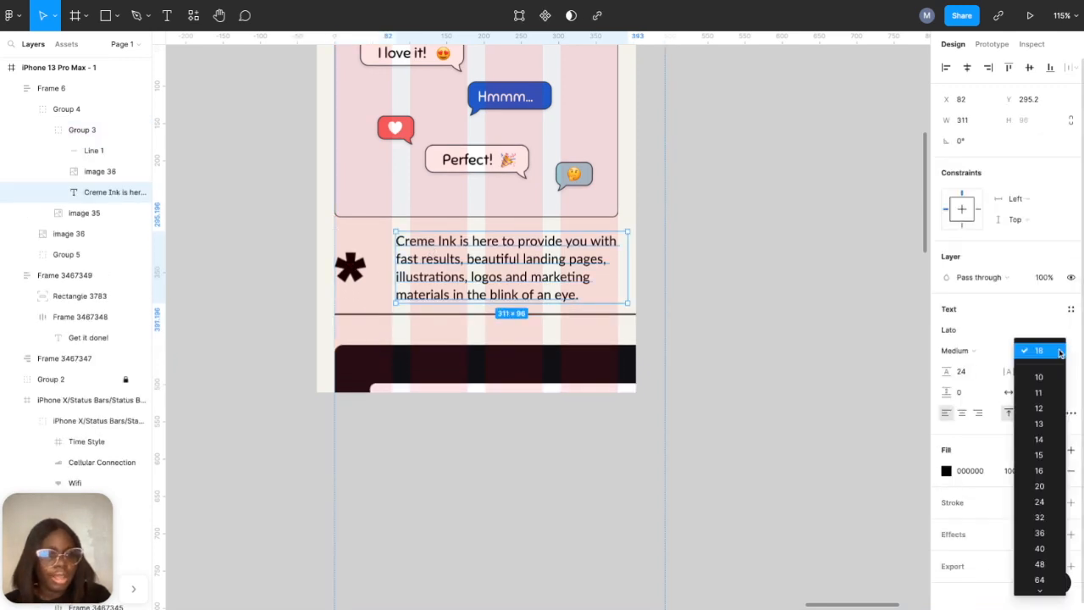
left_click(1041, 439)
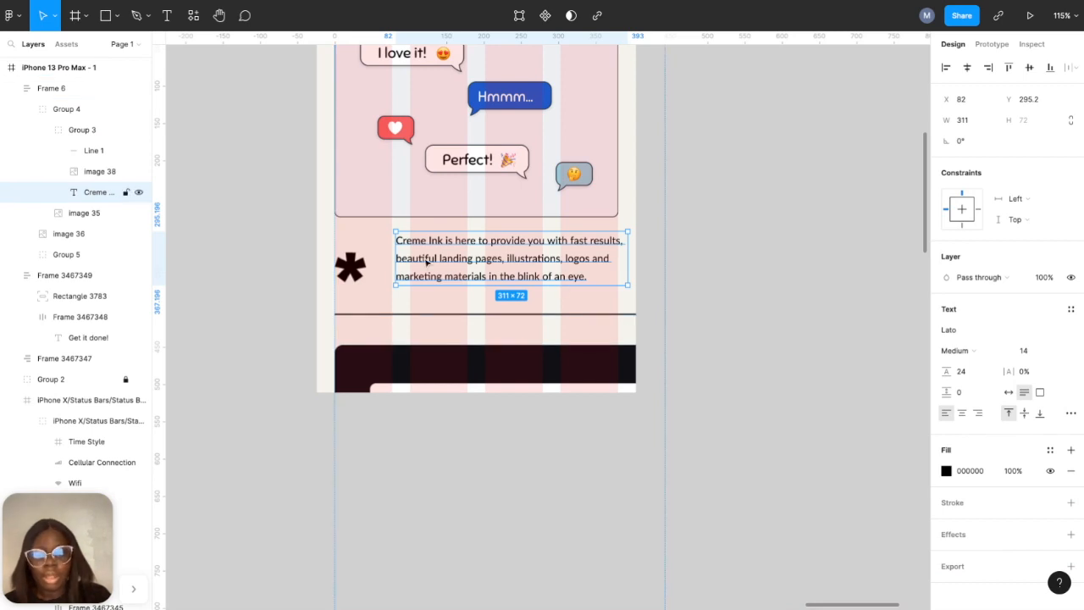
- Move the Creme Ink description text left to X 72, closer to the asterisk
key("Left")
key("Left")
key("Left")
key("Left")
key("Left")
key("Left")
key("Left")
key("Left")
key("Left")
key("Left")
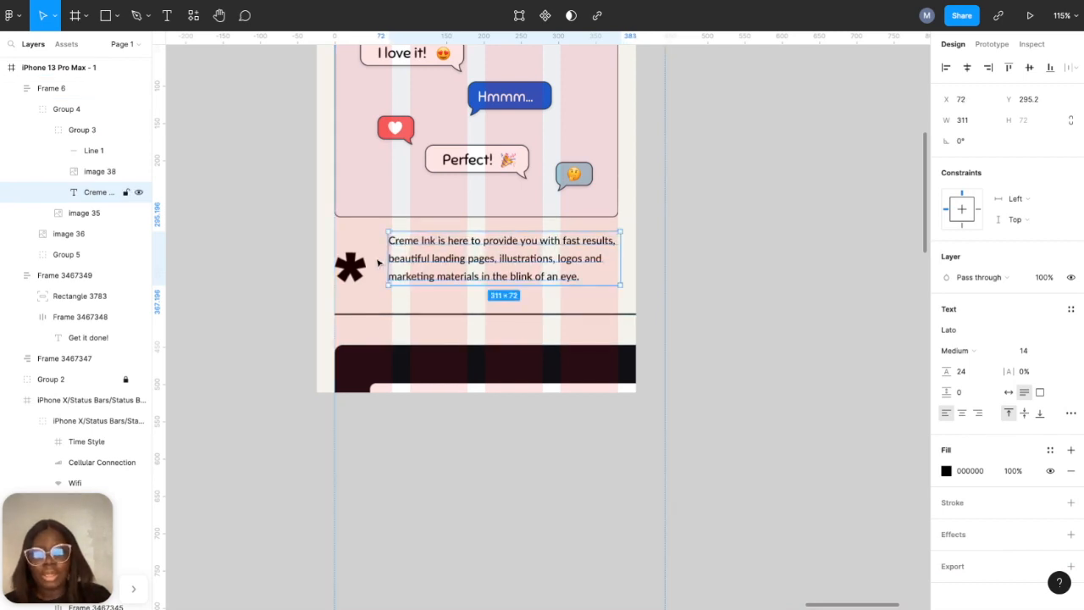
- Align the asterisk image and description text on their vertical centers, then move both up 3 px beneath the chat-bubble image
left_click(351, 265, "shift")
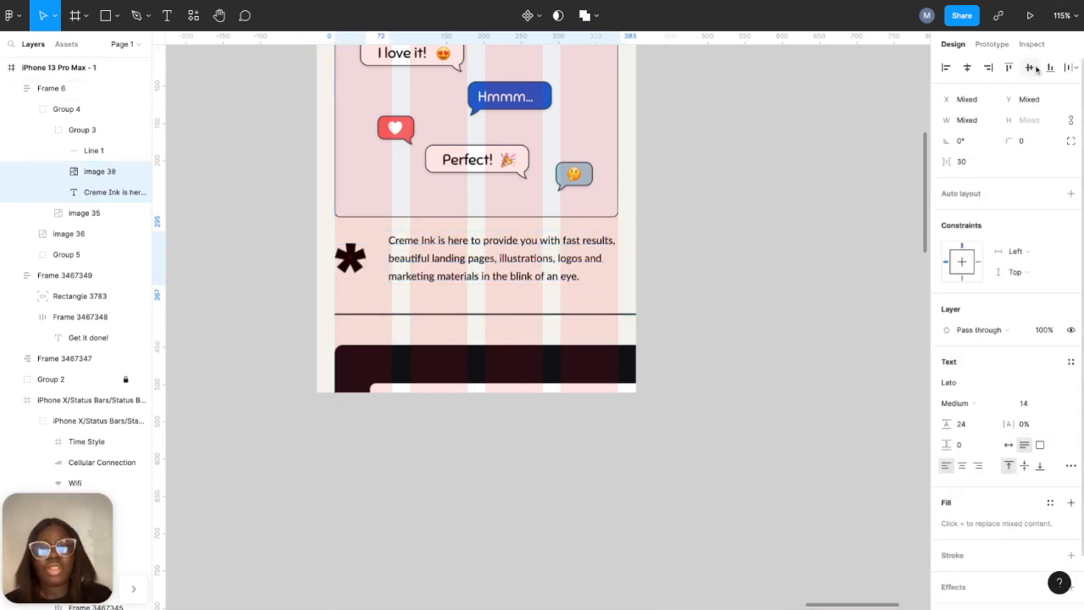
key("alt")
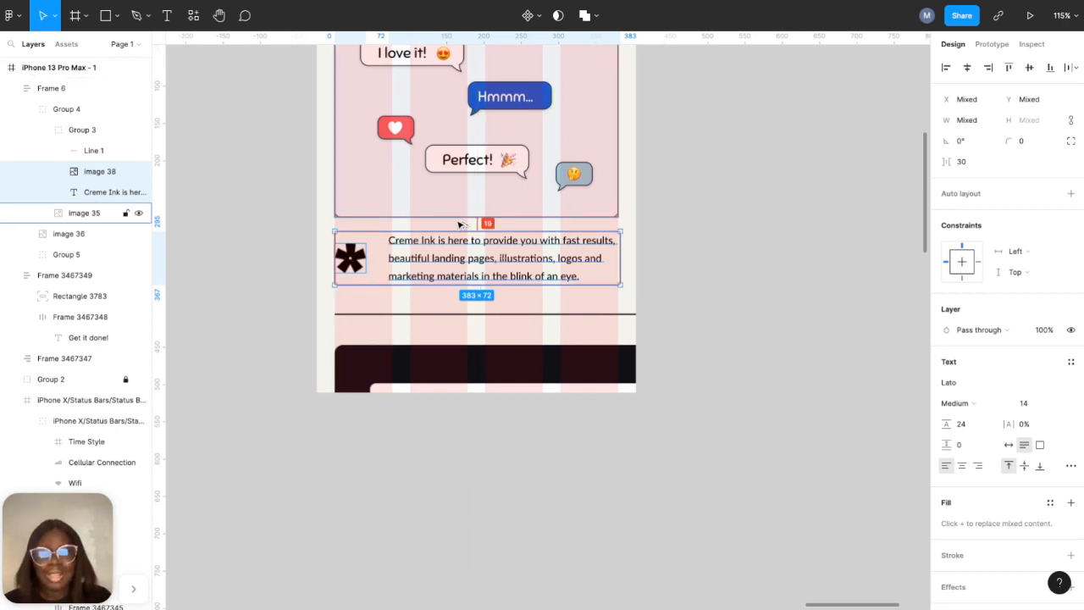
key("Up")
key("Up")
key("alt")
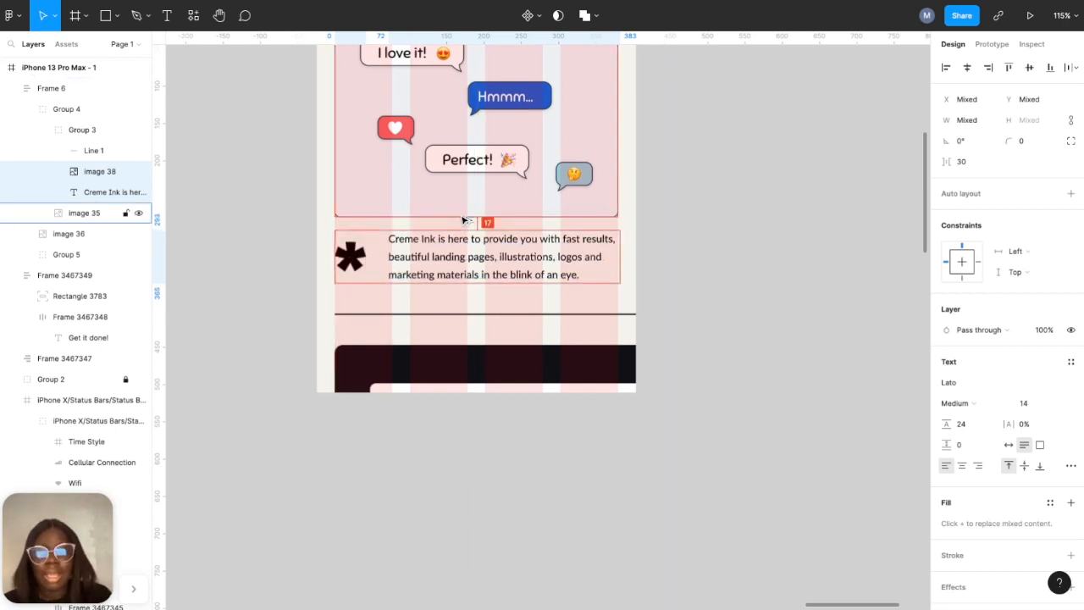
key("Up")
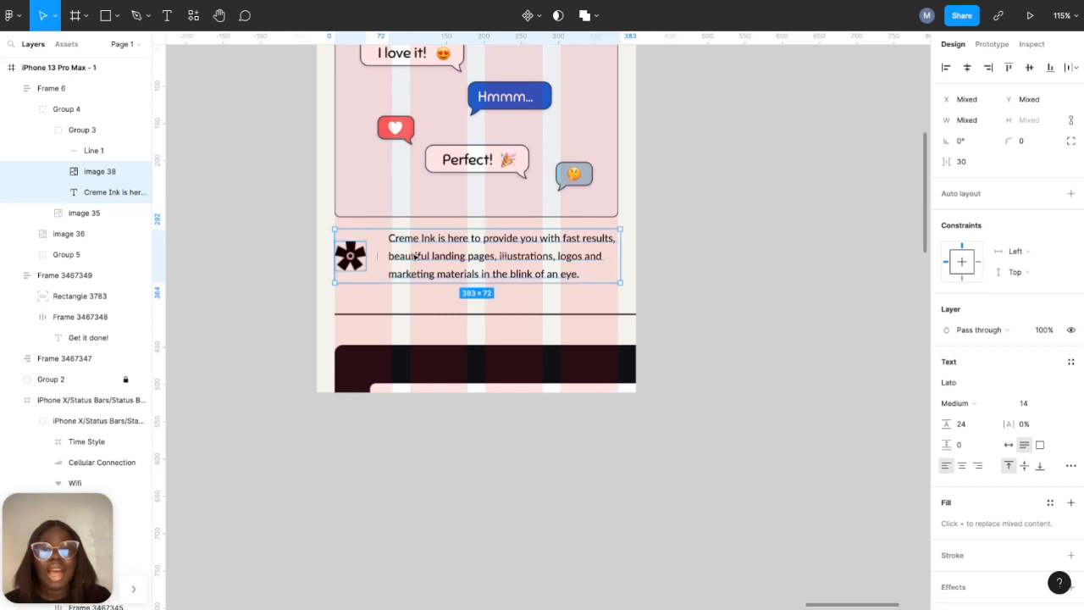
- Nudge only the description text slightly further left toward the asterisk
left_click(480, 256)
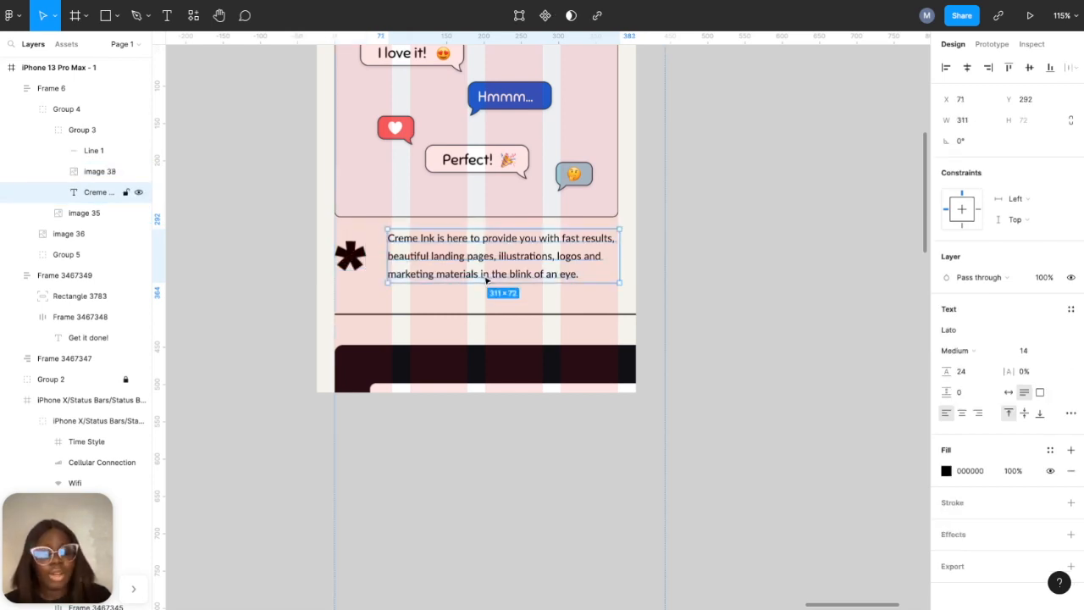
key("Left")
key("Left")
- Shorten the divider line (Line 1) below the description to a width of 380
left_click(378, 311)
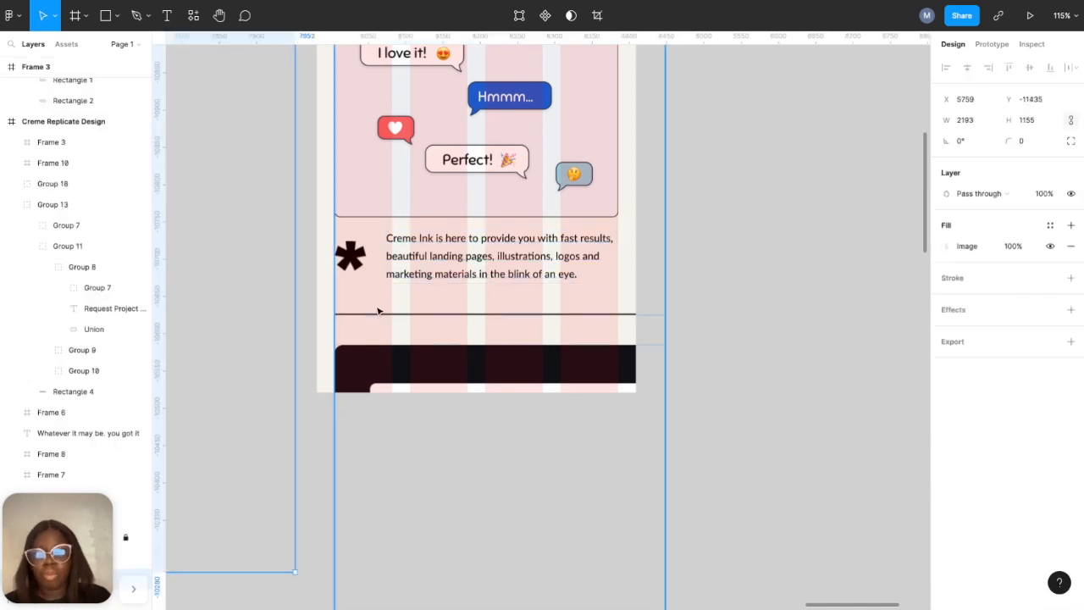
left_click(378, 316)
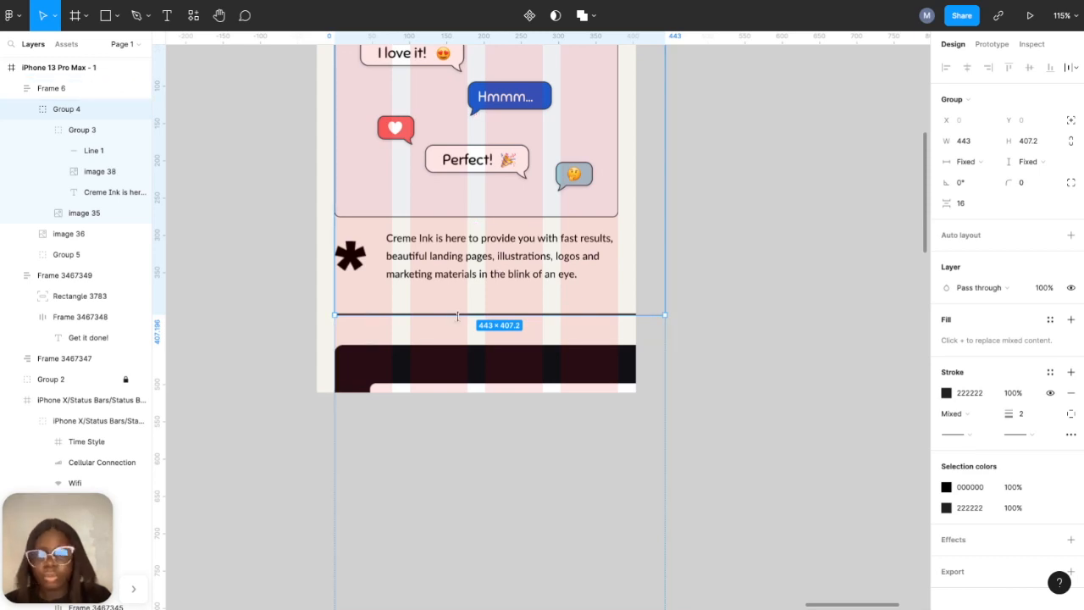
left_click(93, 150)
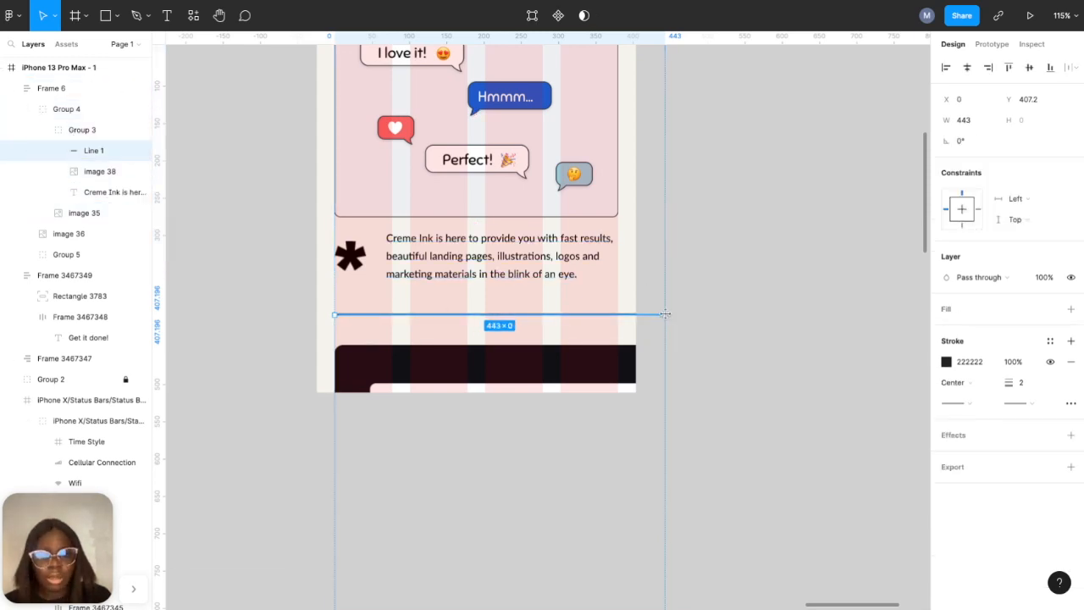
left_click_drag(665, 314, 620, 313)
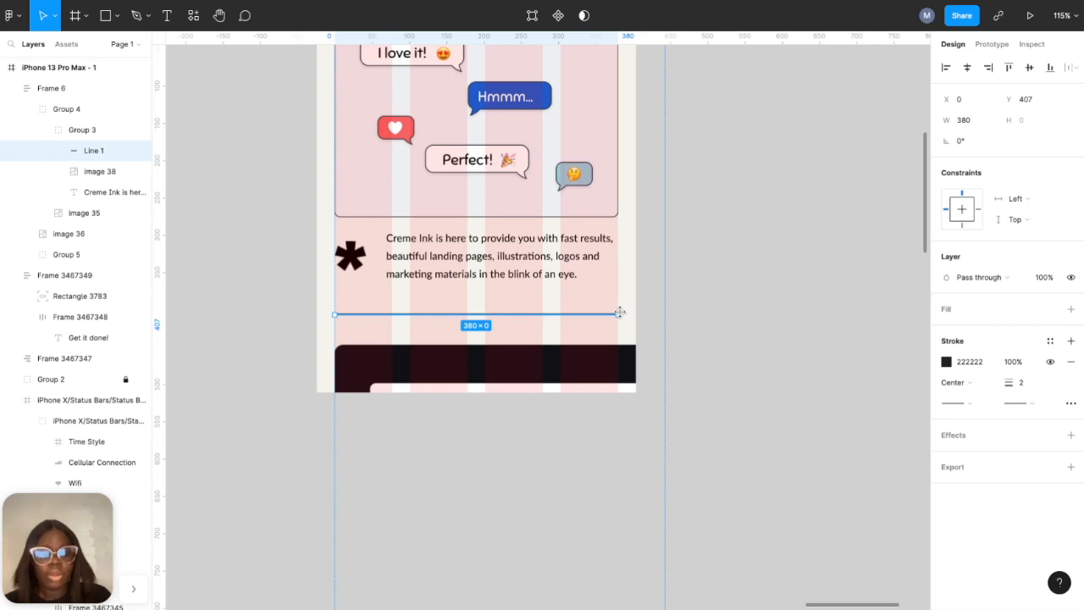
- Move the divider line up to Y 386, closer to the description text
key("Up")
key("Up")
key("Up")
key("Up")
key("Up")
key("Up")
key("Up")
key("Up")
key("Up")
key("Up")
key("Up")
key("Up")
key("Up")
key("Up")
key("Up")
key("Up")
key("Up")
key("Up")
key("Up")
key("Up")
key("Up")
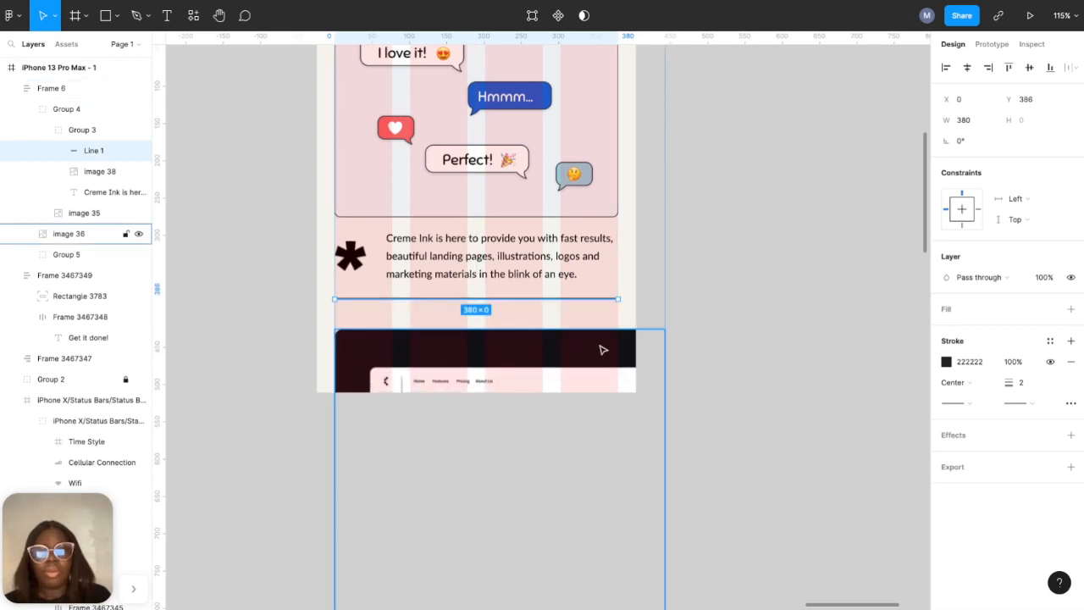
- Resize the dark website showcase image (image 36) proportionally to 380 × 551
left_click(603, 350)
scroll(613, 388, "down", 4)
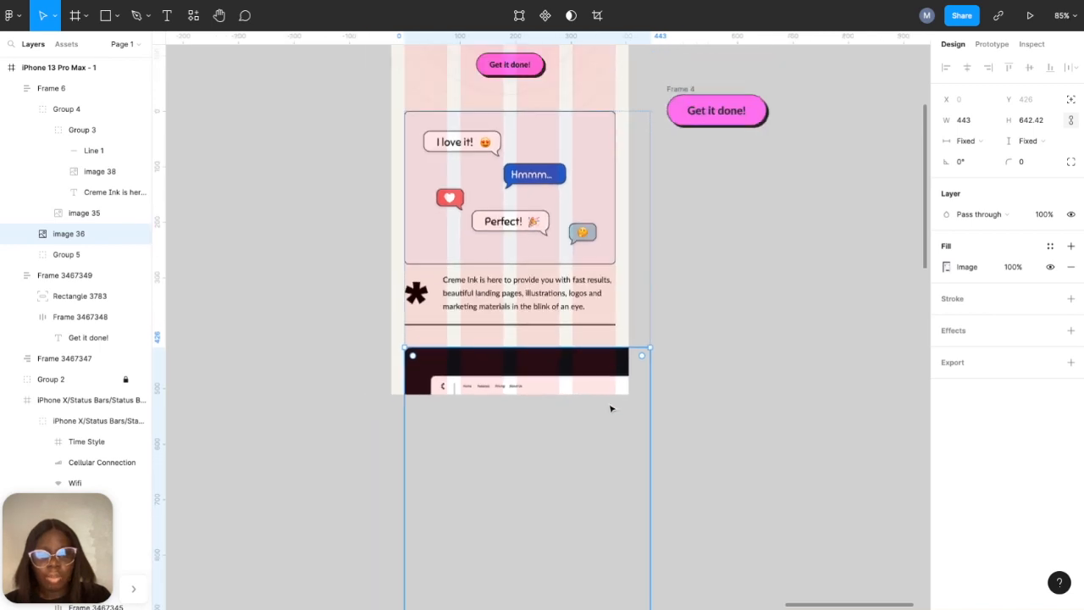
scroll(610, 407, "down", 2)
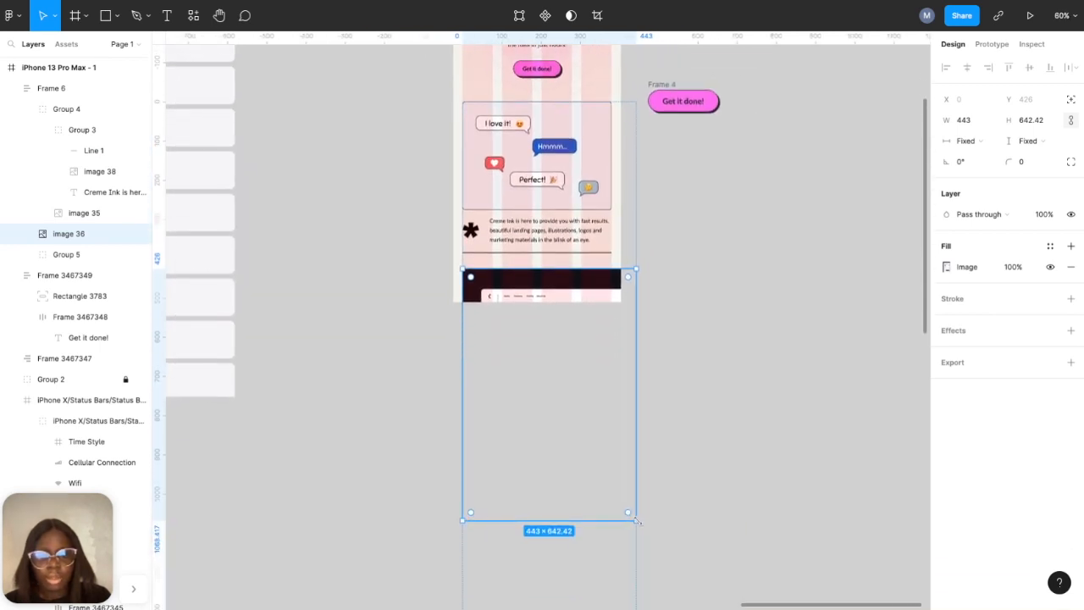
left_click_drag(638, 522, 613, 485)
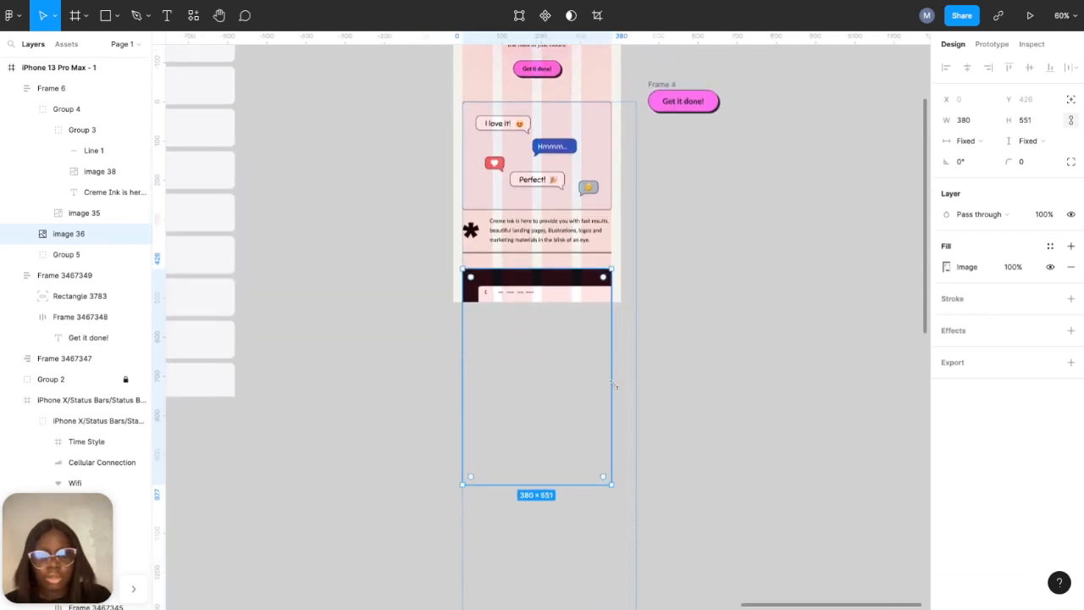
left_click(669, 337)
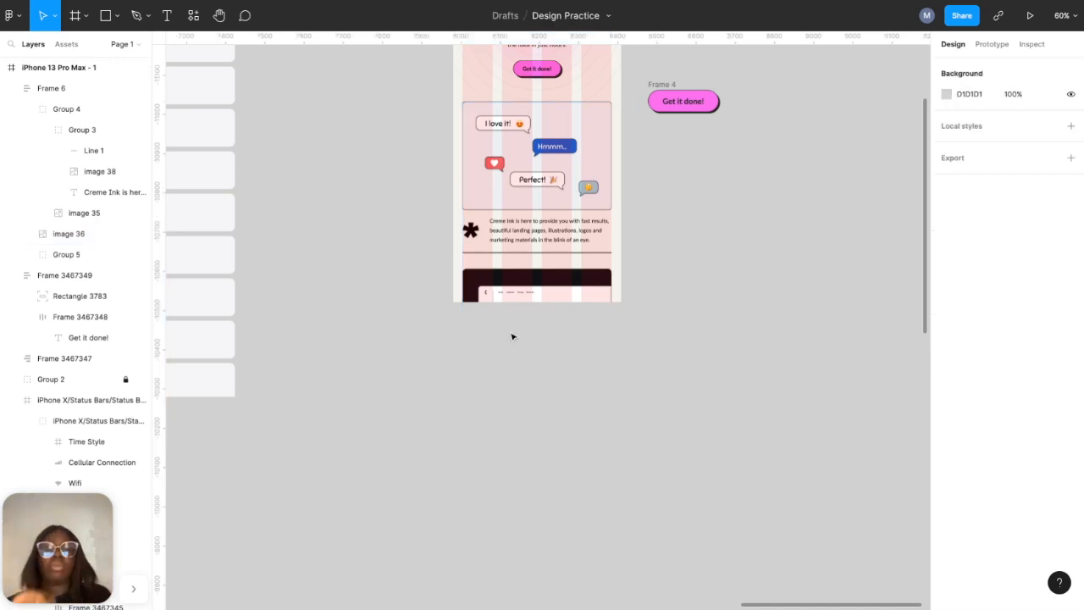
- Try to extend the iPhone 13 Pro Max - 1 frame downward, and undo each height change
scroll(512, 336, "down", 3)
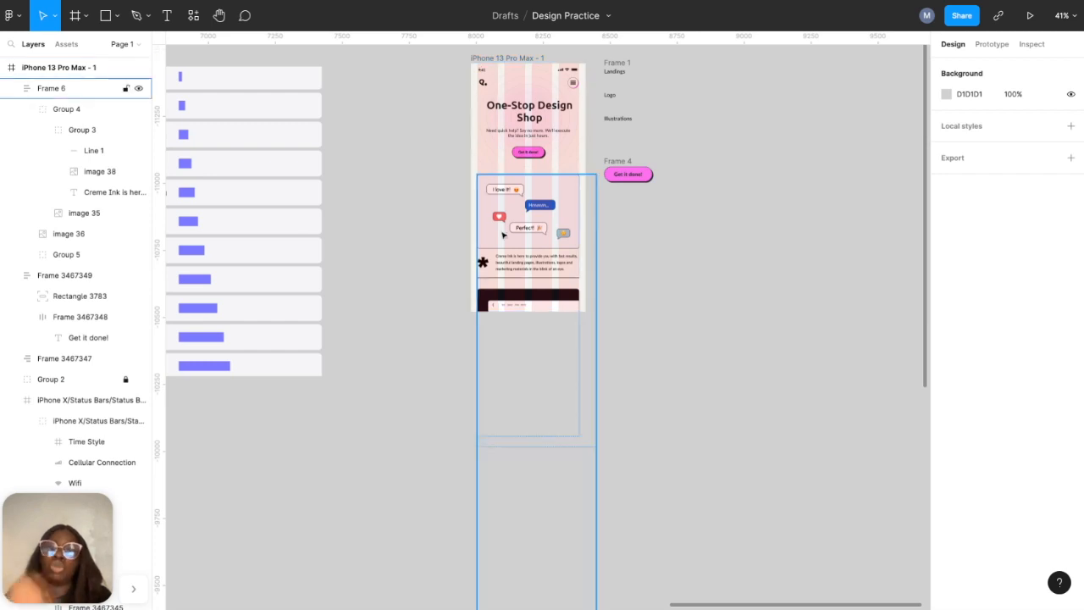
left_click(485, 59)
left_click_drag(529, 313, 531, 544)
key("ctrl+z")
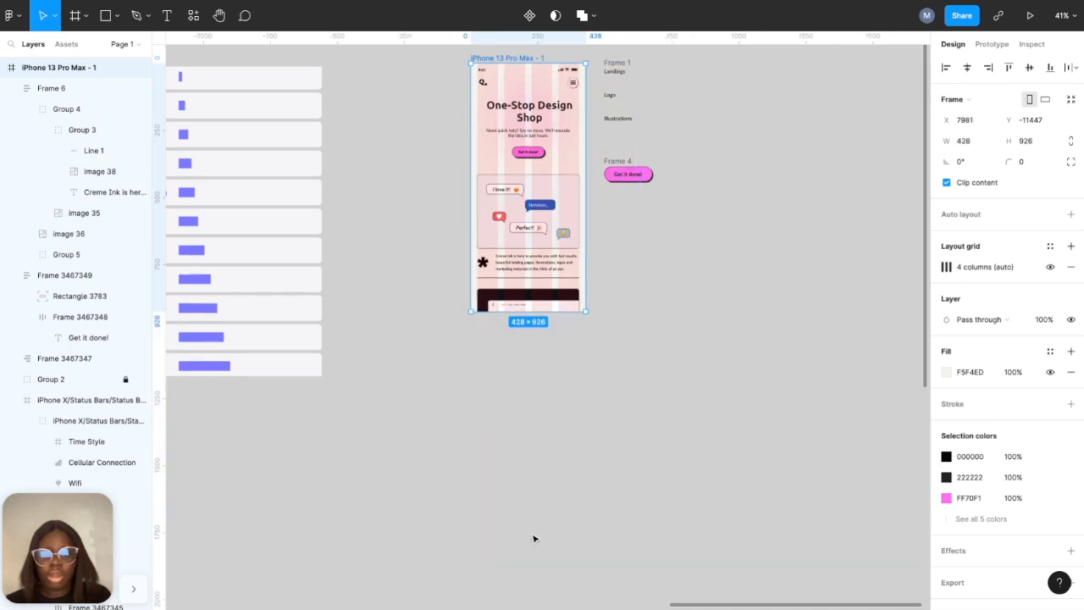
left_click_drag(540, 311, 541, 495)
key("ctrl+z")
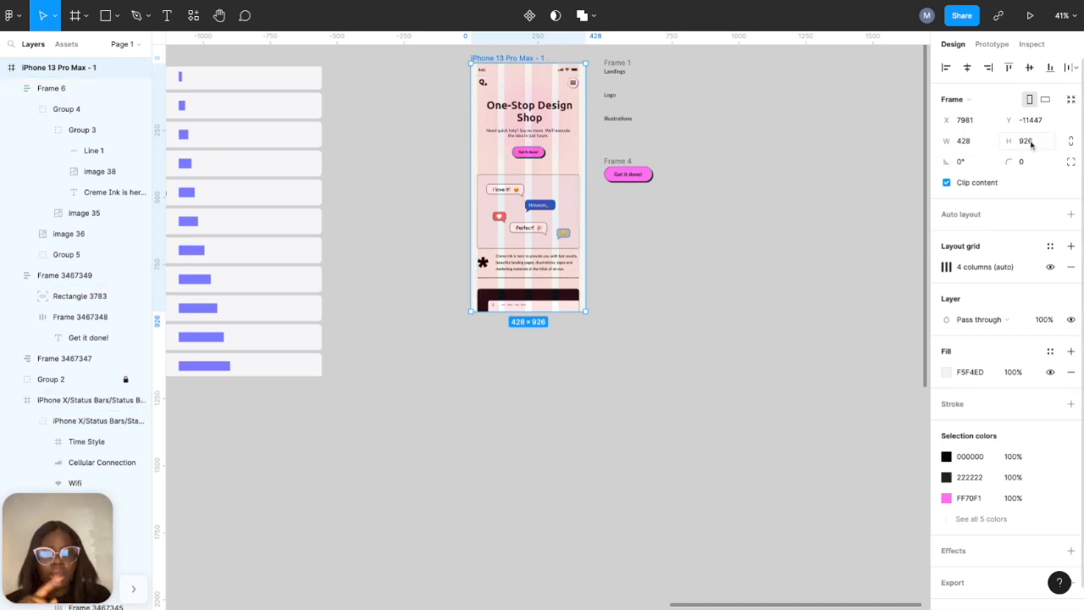
- Constrain the iPhone status bar to Center and Top, and fix its position when scrolling
left_click(567, 75)
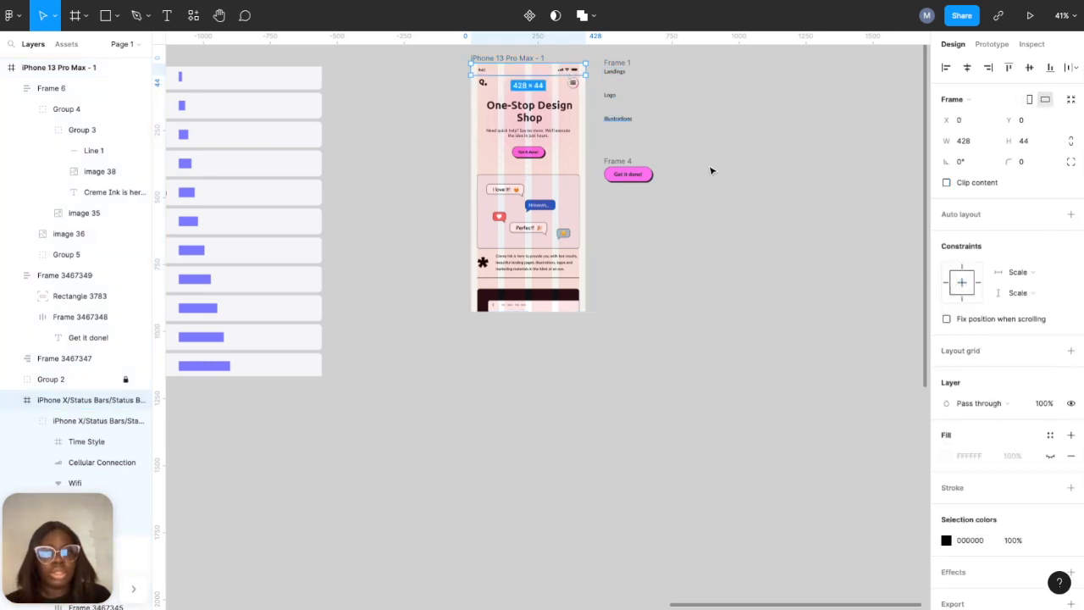
left_click(966, 276)
left_click(963, 281)
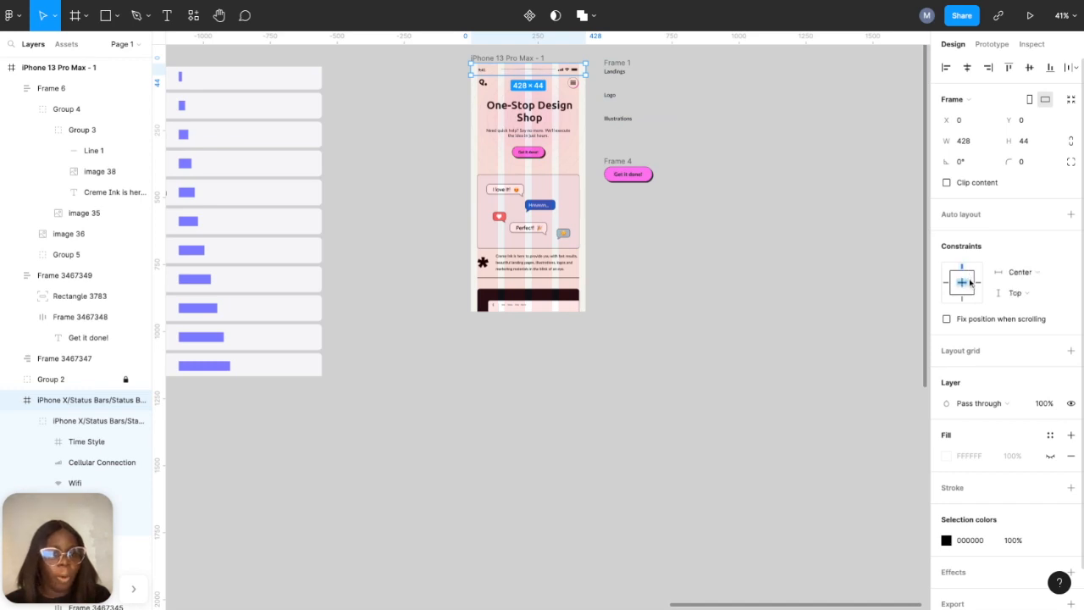
left_click(946, 319)
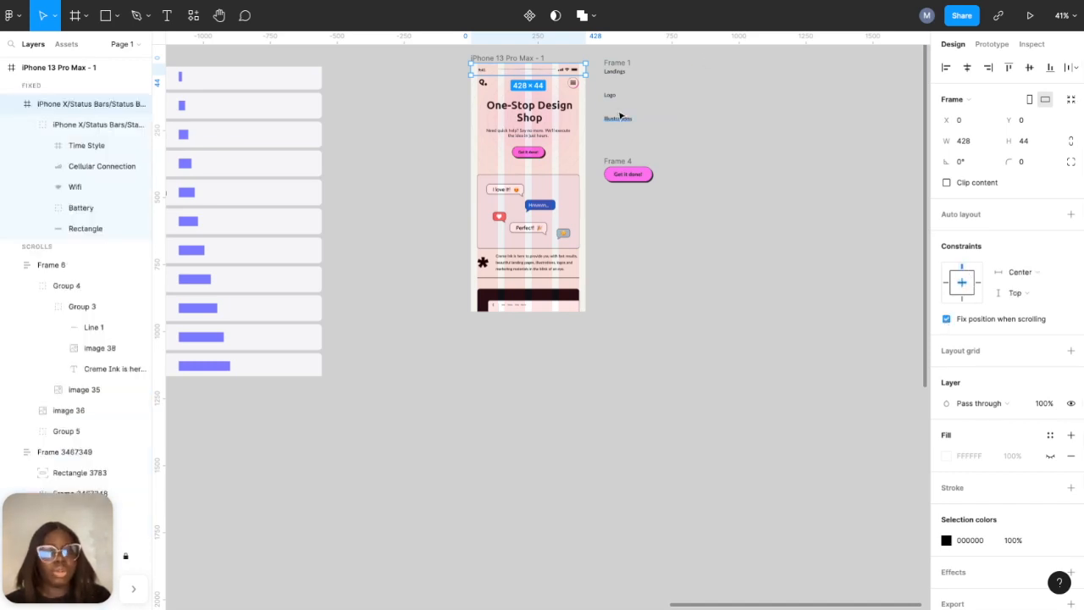
- Set the horizontal constraint of the logo and menu header frame to Center
left_click(556, 88)
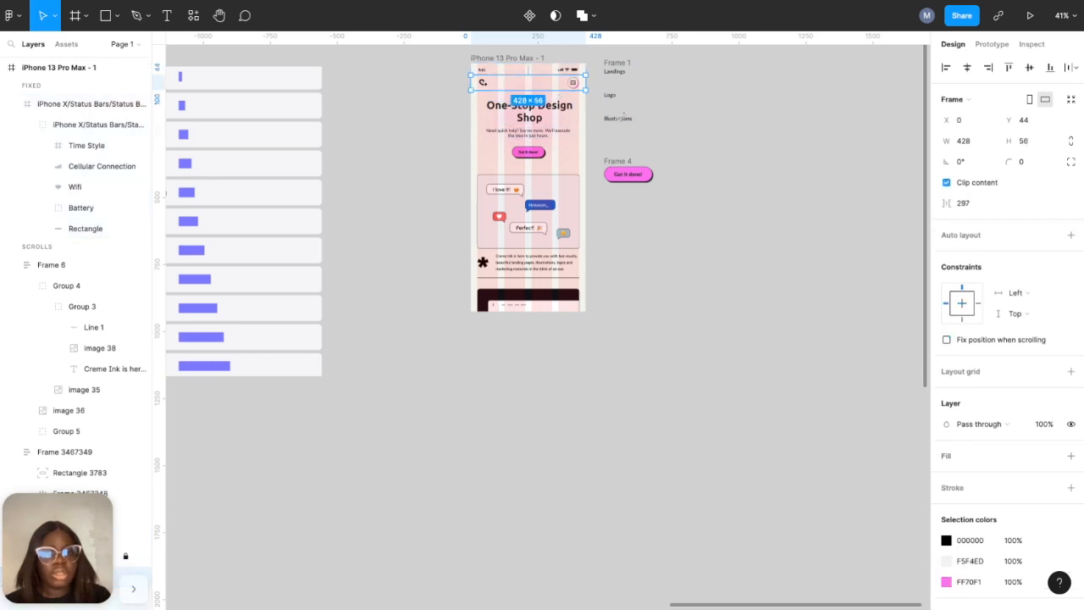
left_click(962, 302)
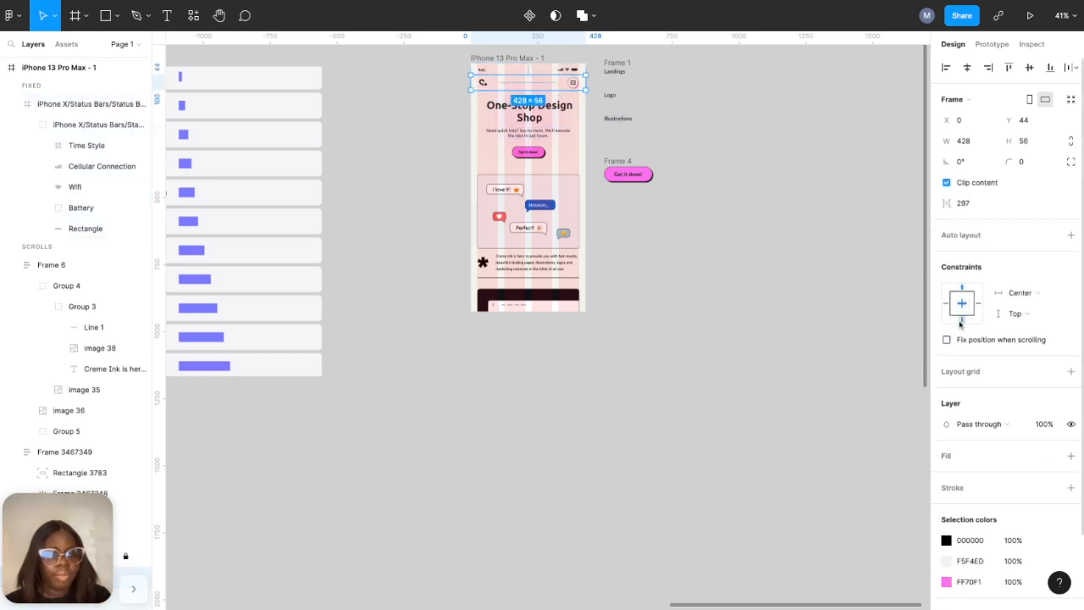
- Fix the logo and menu header frame's position when scrolling
left_click(946, 339)
left_click(418, 107)
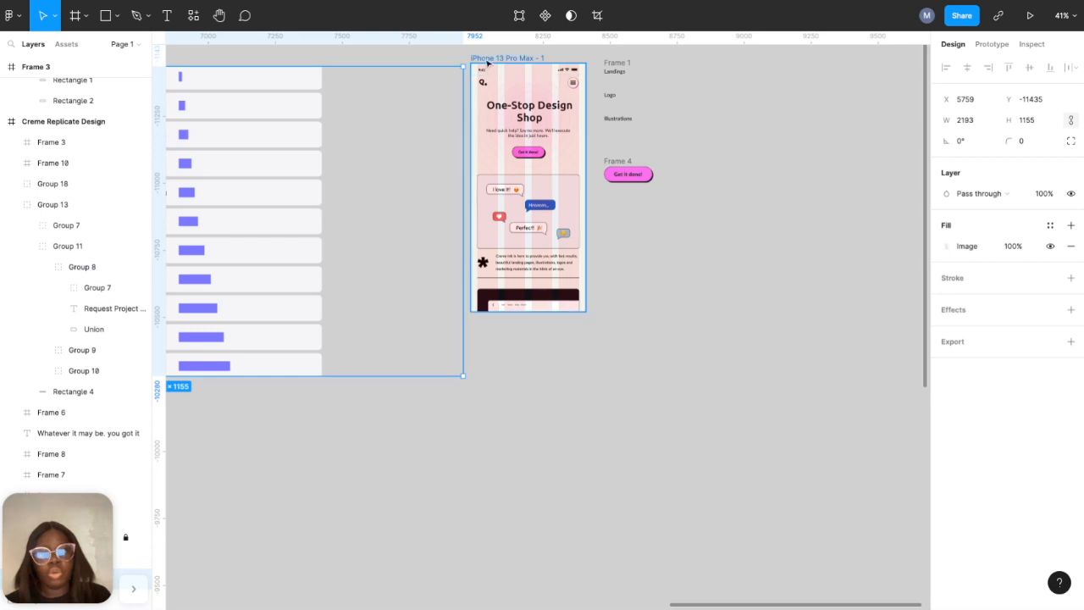
- Extend the iPhone 13 Pro Max - 1 frame by 926 to a height of 1852
left_click(488, 63)
left_click_drag(532, 310, 522, 402)
key("ctrl+z")
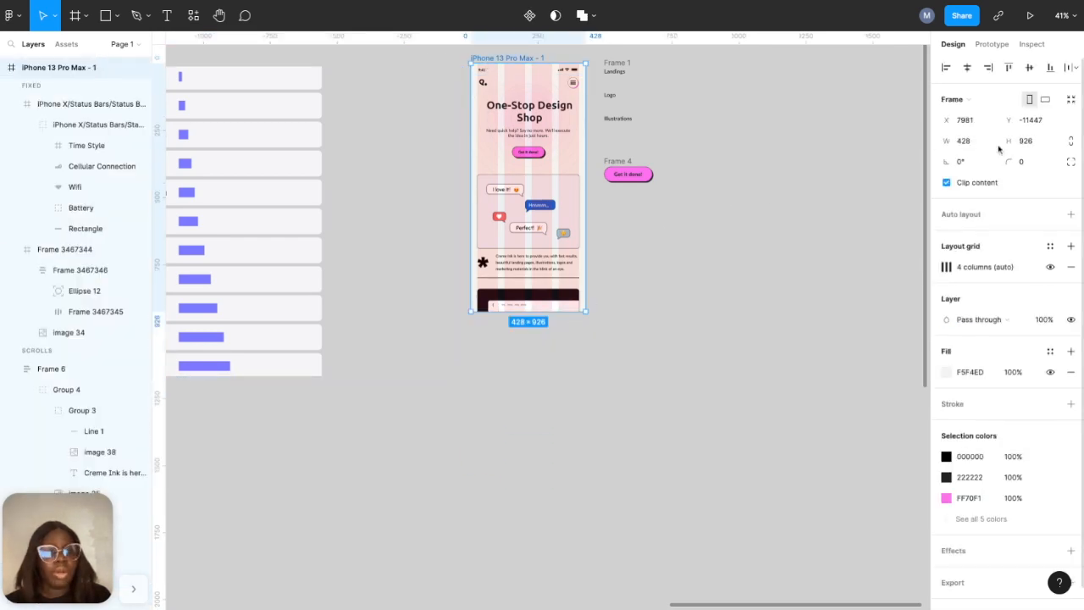
left_click(1040, 142)
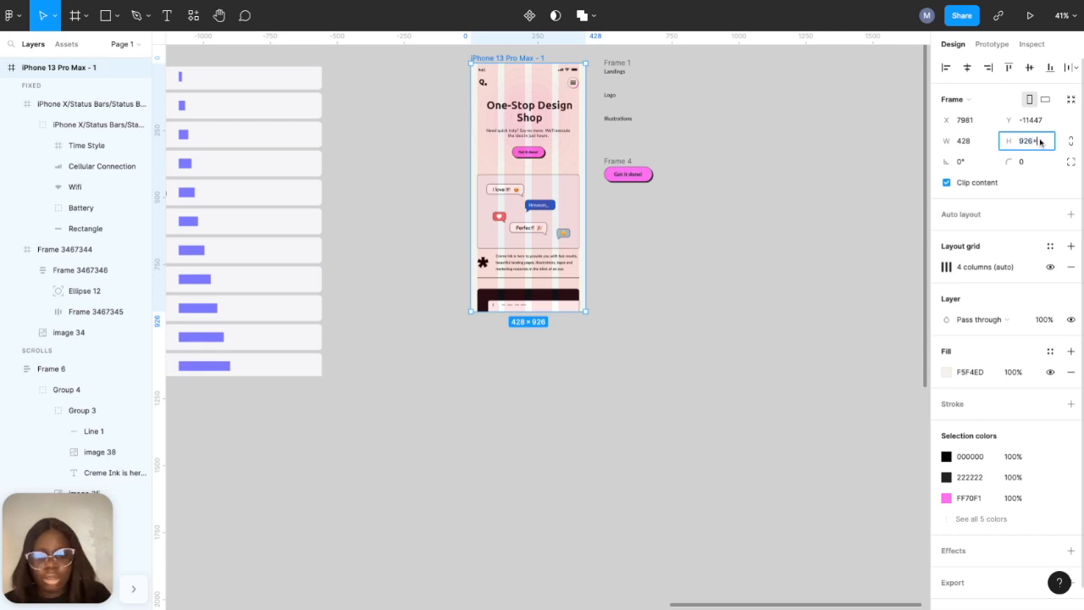
key("Return")
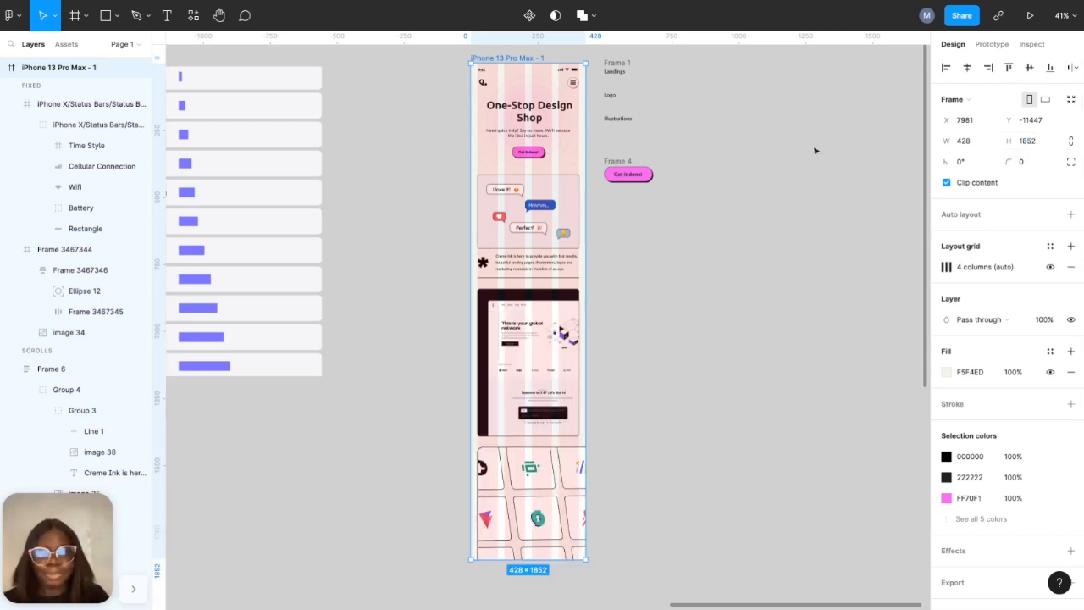
- Look through the mobile page down to the logo showcase group to check how much of it the frame covers
scroll(540, 179, "up", 10)
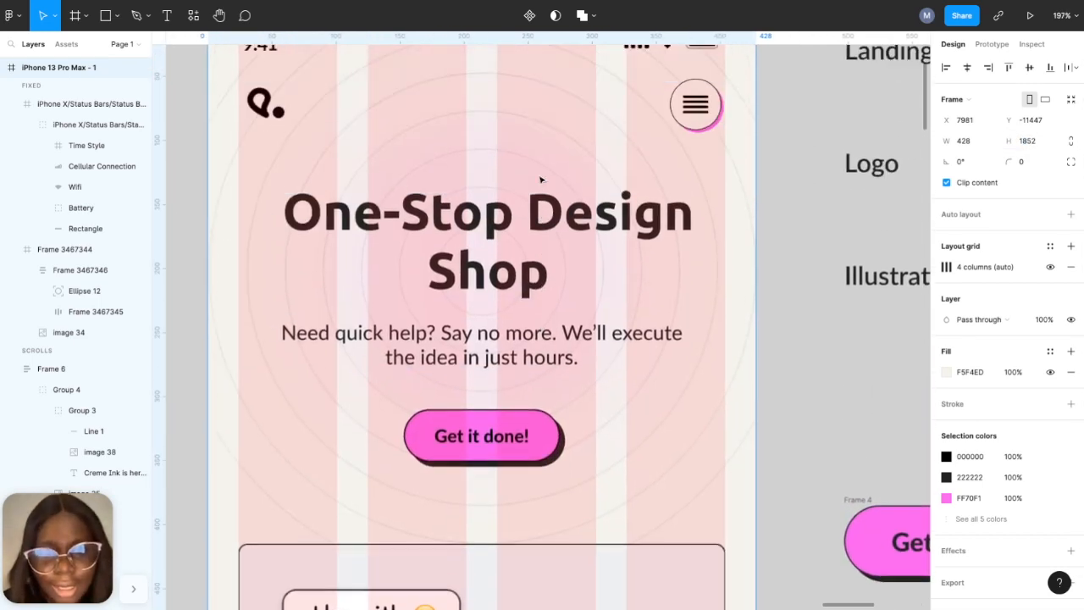
scroll(541, 180, "down", 6)
scroll(540, 181, "down", 5)
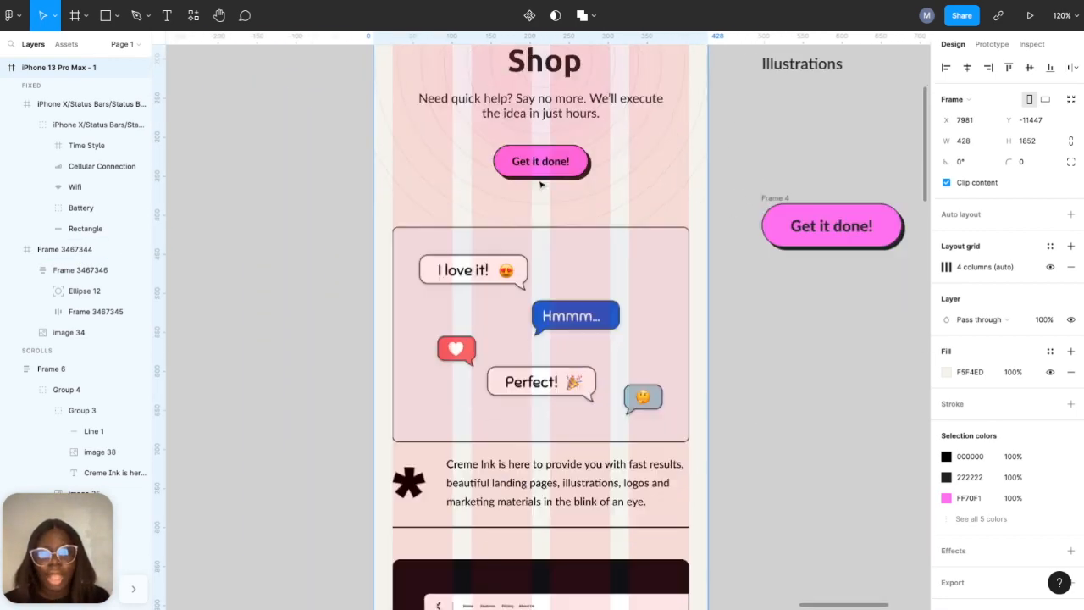
scroll(540, 181, "up", 2)
scroll(596, 242, "down", 5)
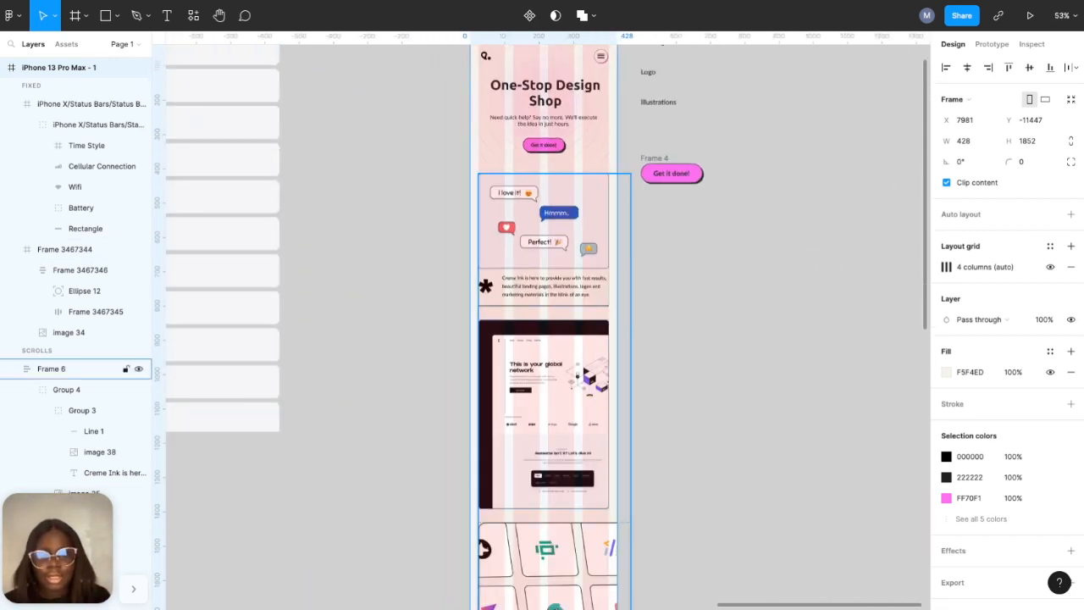
scroll(596, 242, "down", 6)
left_click(549, 334)
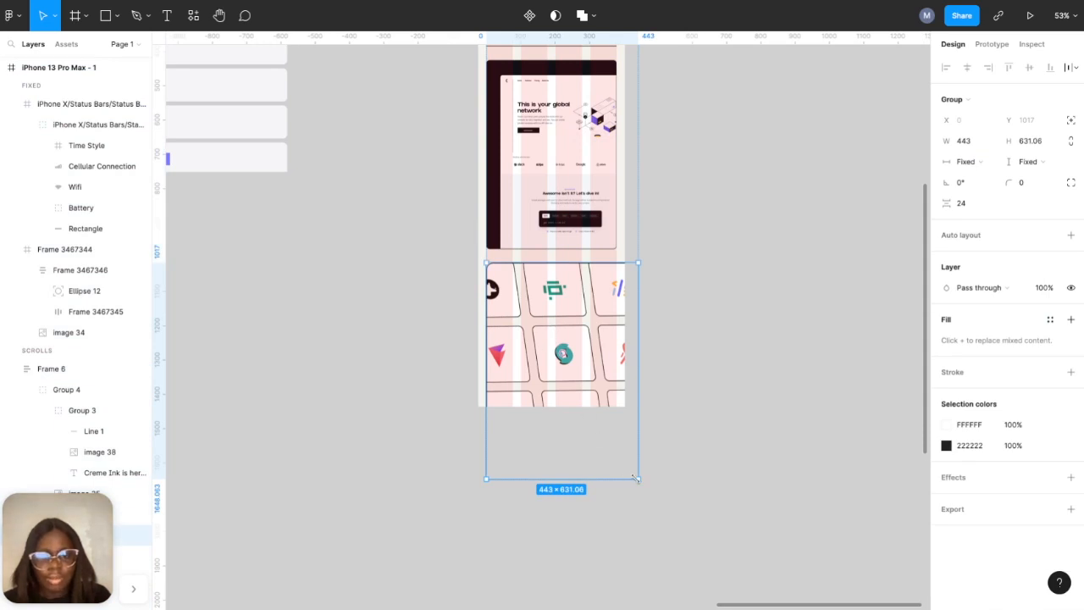
left_click(720, 371)
- Extend the iPhone 13 Pro Max - 1 frame by another 926 to a height of 2778
scroll(720, 371, "up", 5)
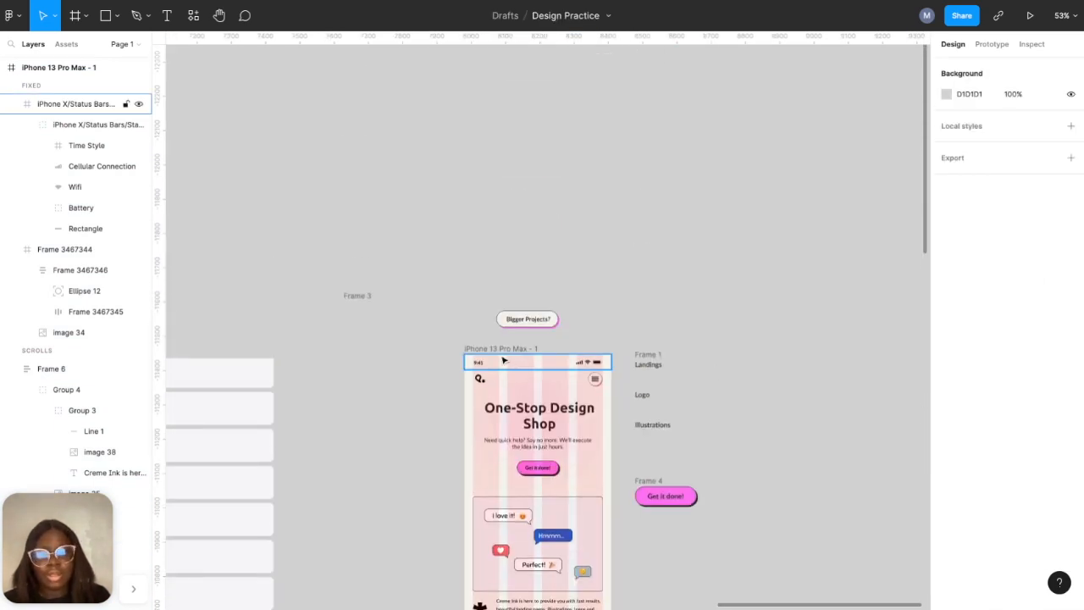
left_click(475, 348)
left_click(1044, 141)
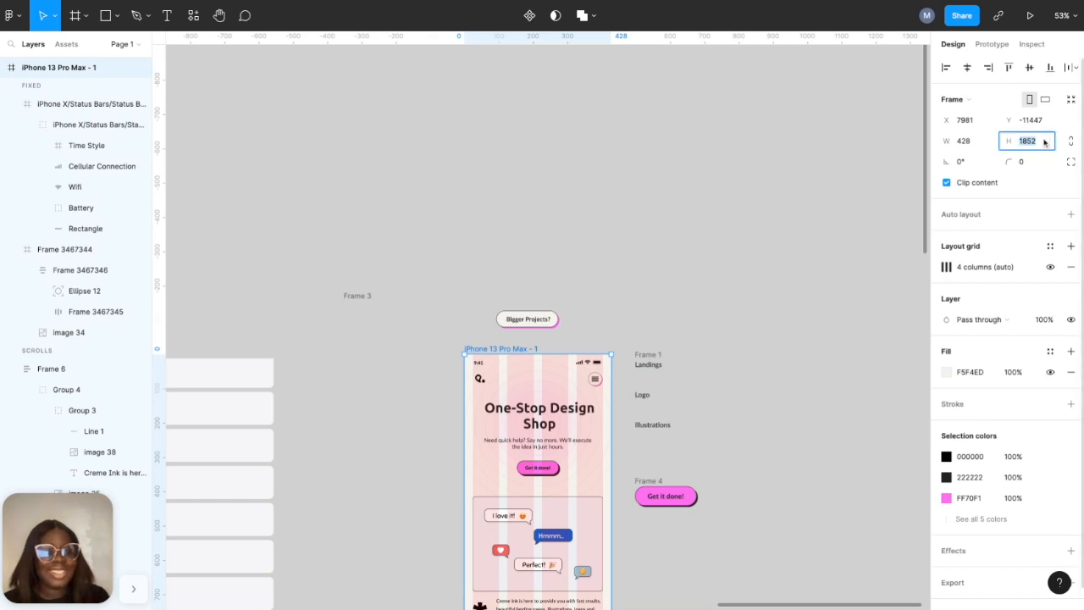
type("+926")
key("Return")
- Resize the logo showcase image (image 37) proportionally to 380 × 452 so it fits the column grid
scroll(726, 263, "down", 5)
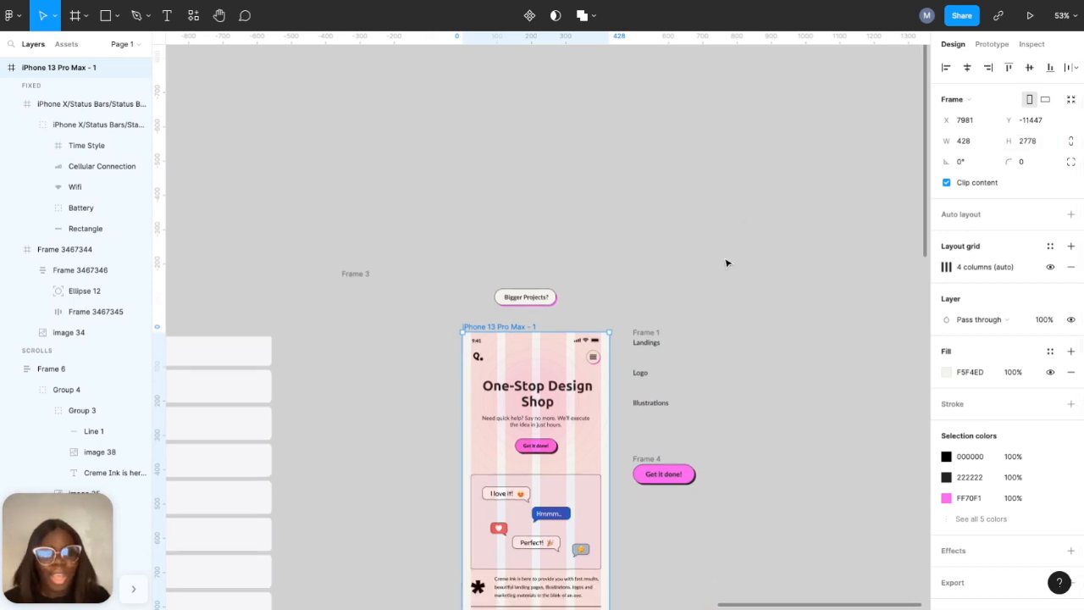
scroll(726, 263, "down", 5)
scroll(584, 300, "up", 1)
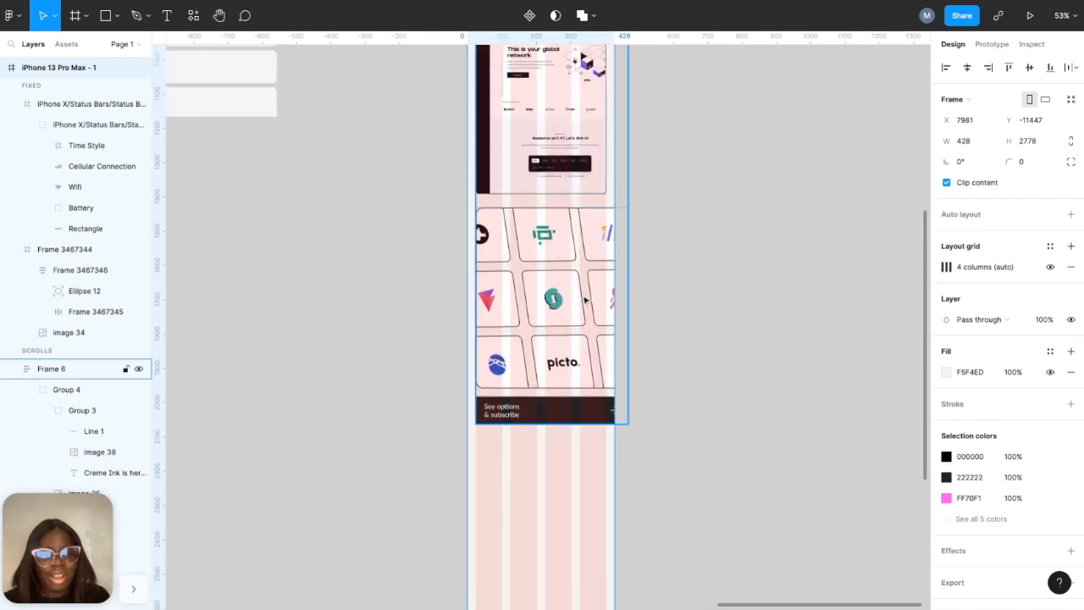
left_click(584, 300)
double_click(584, 300)
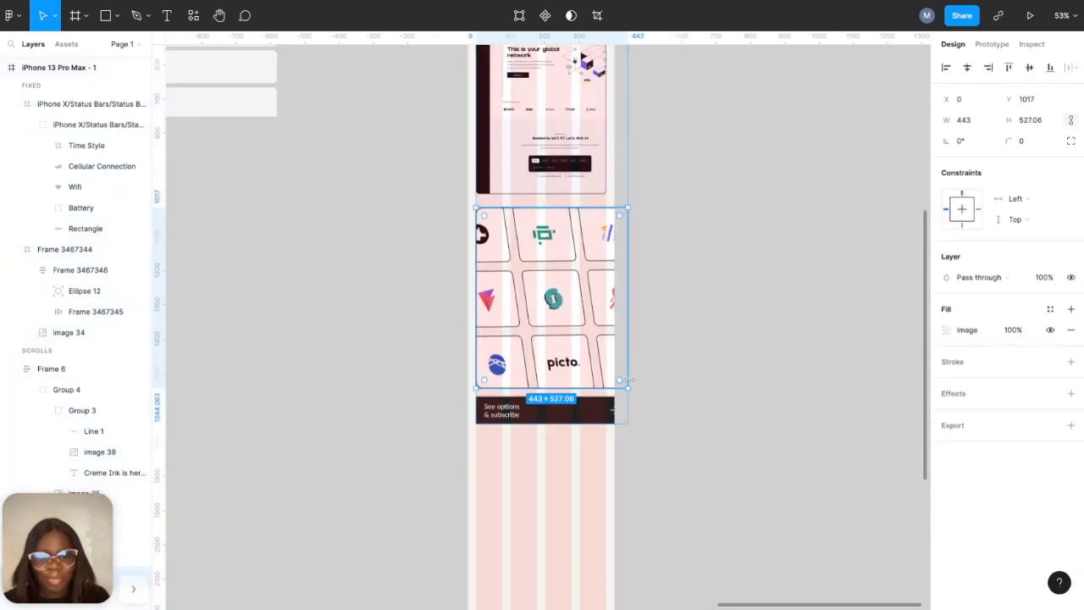
left_click_drag(628, 389, 606, 364)
scroll(607, 363, "up", 10)
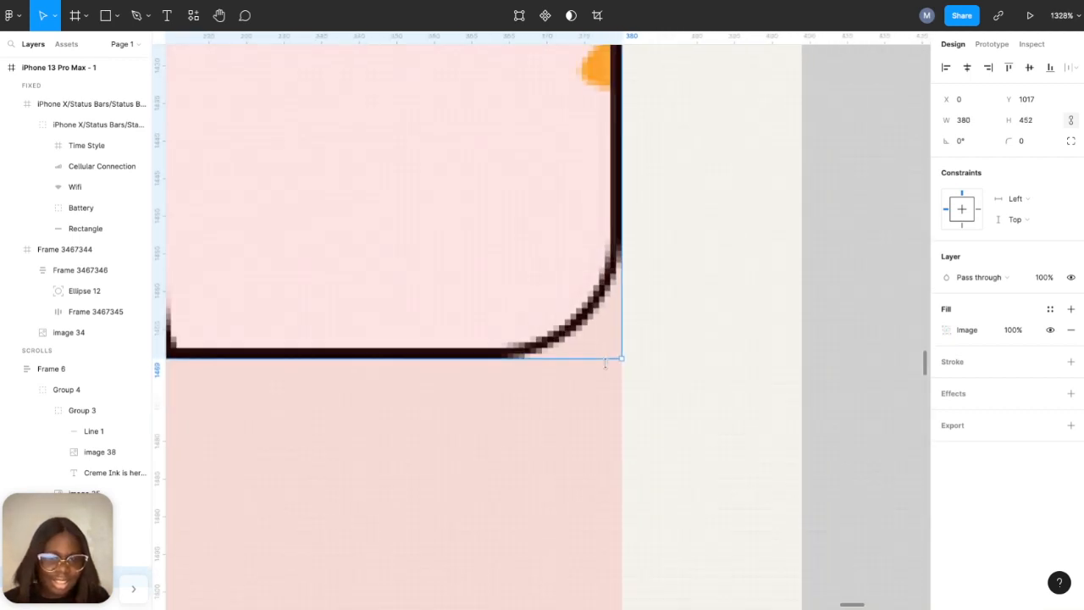
scroll(606, 363, "down", 3)
scroll(607, 363, "down", 5)
- Narrow the dark "See options & subscribe" bar to a width of 380, in line with the grid columns
left_click(581, 465)
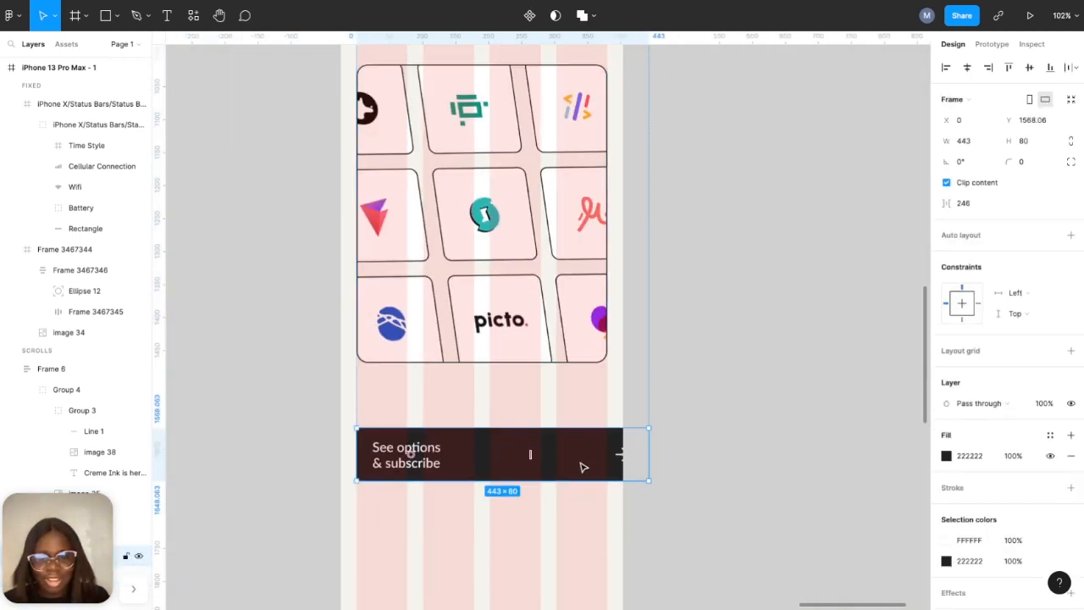
scroll(583, 467, "up", 1)
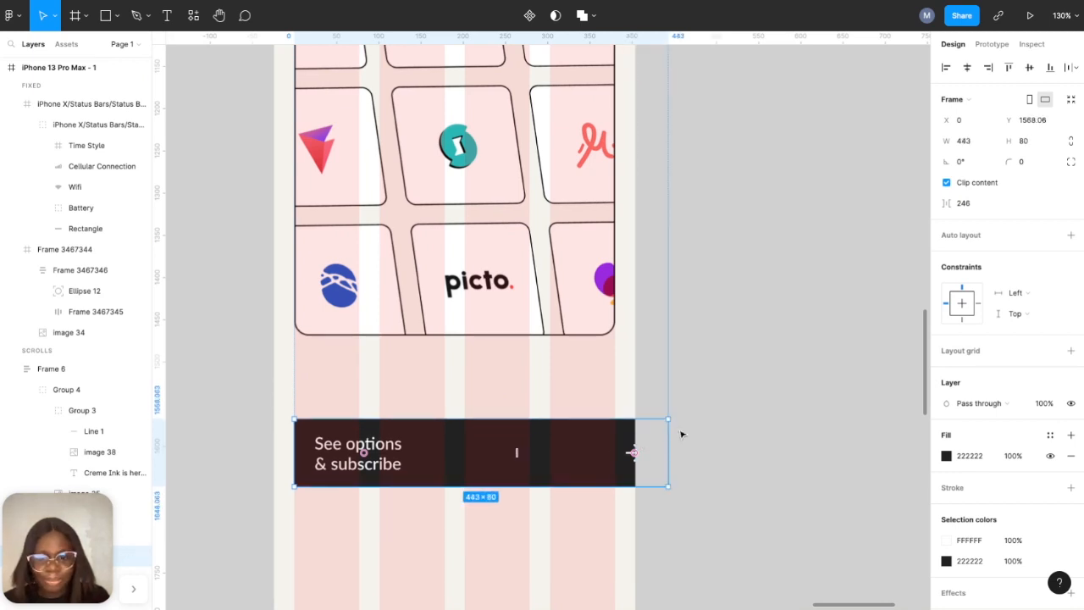
left_click_drag(669, 433, 615, 433)
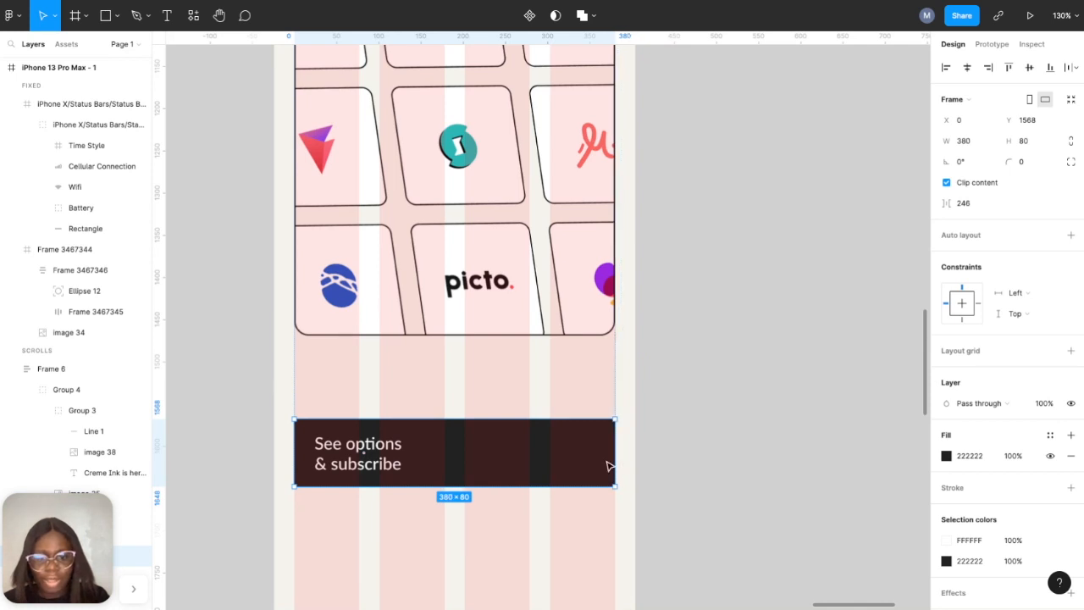
- Shift the arrow-right icon inside the "See options & subscribe" bar to X 337
scroll(34, 390, "down", 3)
left_click(37, 357)
left_click(73, 379)
key("shift+Left")
key("shift+Left")
key("shift+Left")
key("shift+Left")
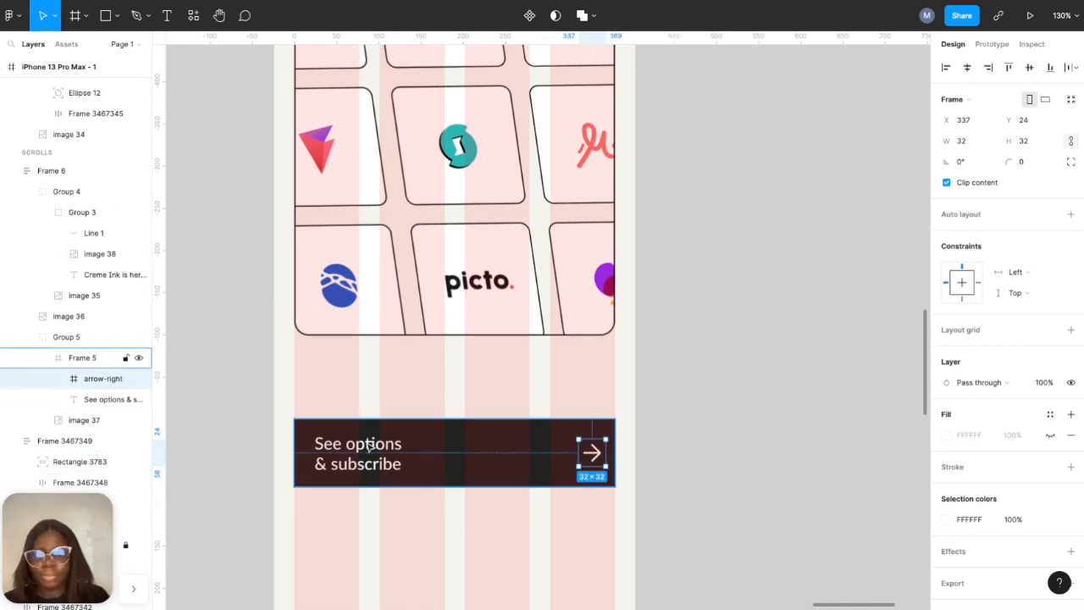
- Move the "See options & subscribe" bar up to Y 1493, leaving a 24 gap below the logo showcase image
left_click(445, 439)
key("shift+Up")
key("shift+Up")
key("shift+Up")
key("shift+Up")
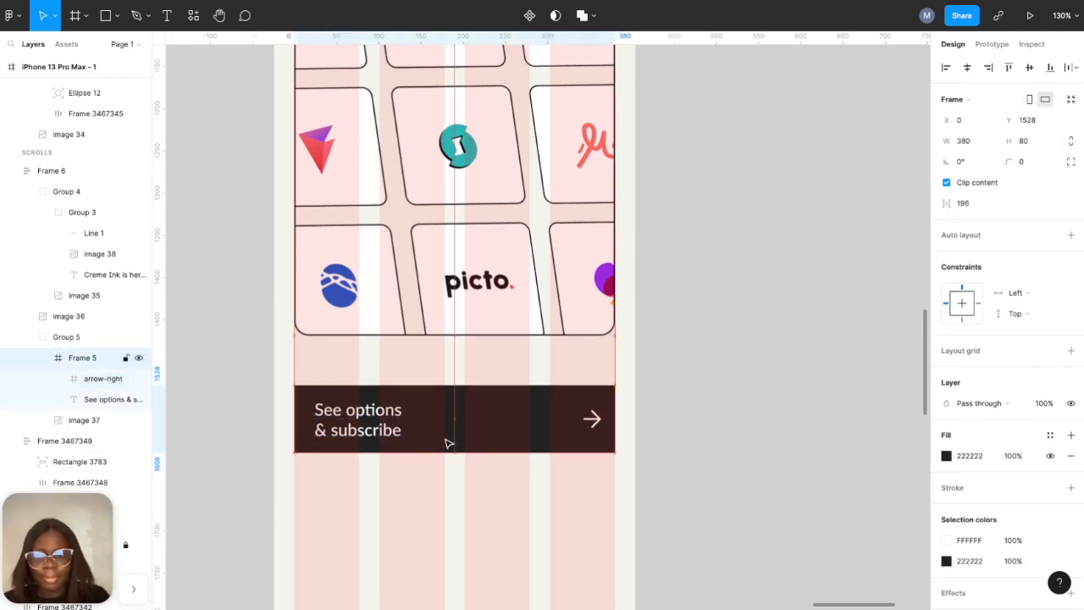
key("shift+Up")
key("shift+Up")
key("shift+Up")
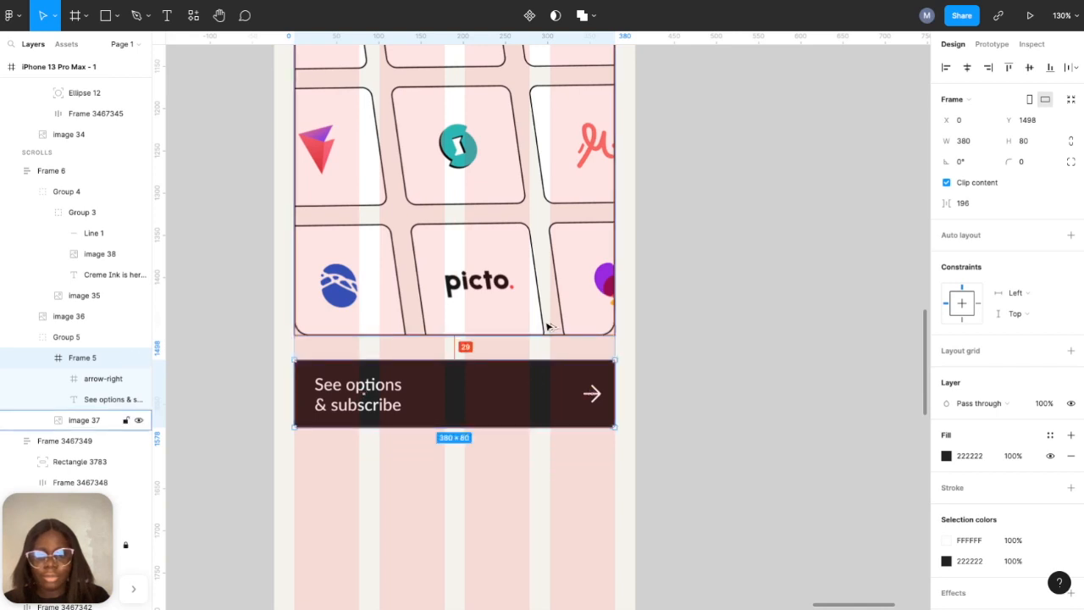
key("Up")
key("Up")
key("Up")
key("Up")
key("Up")
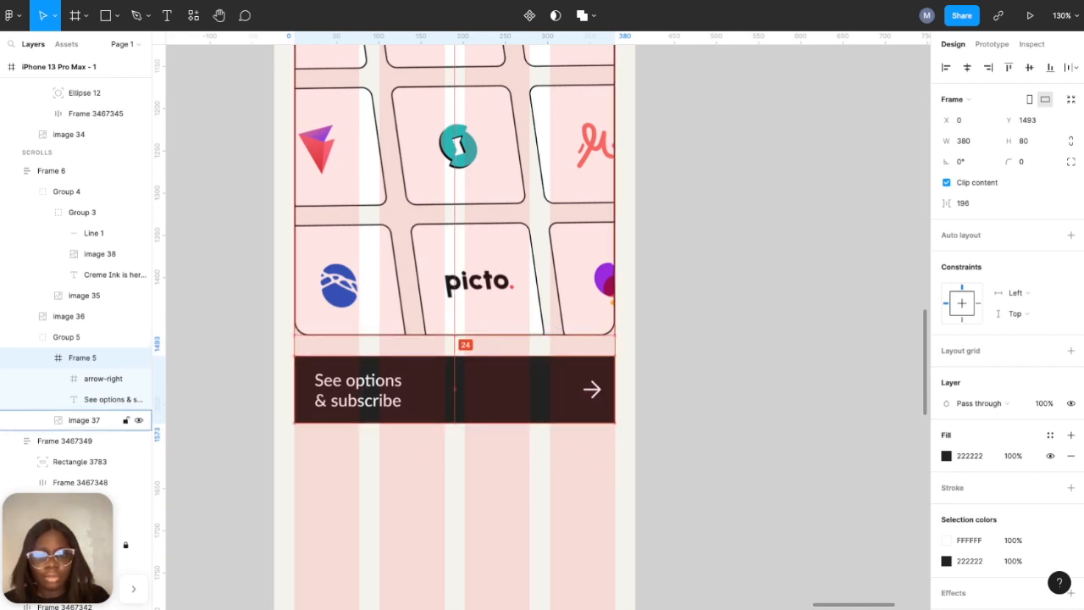
left_click(774, 431)
- Hide the 4-column layout grid on the iPhone 13 Pro Max - 1 frame
scroll(775, 460, "down", 5)
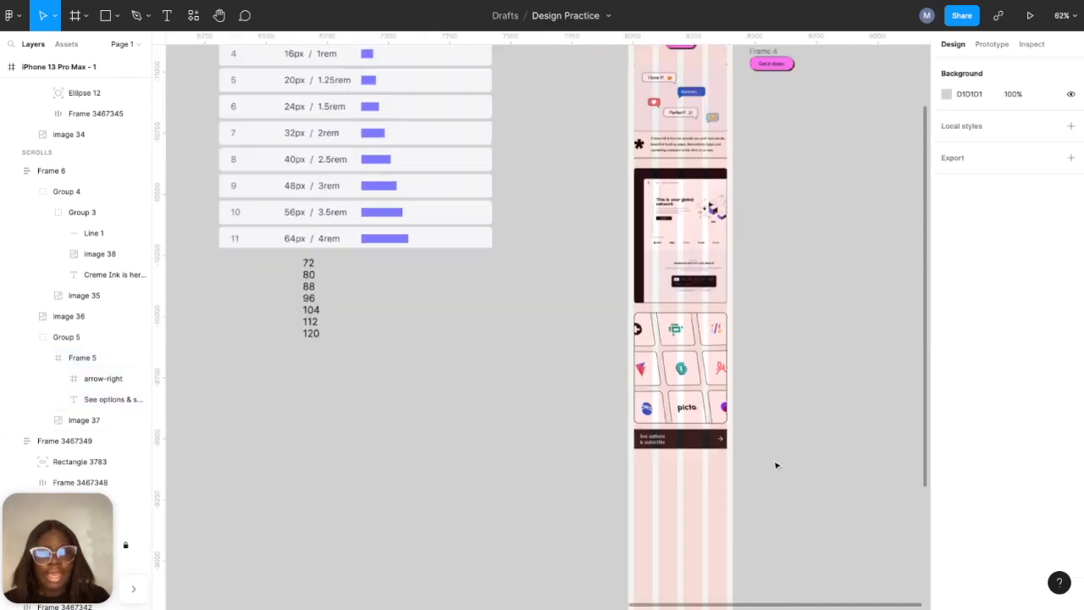
scroll(776, 474, "down", 5)
left_click(590, 176)
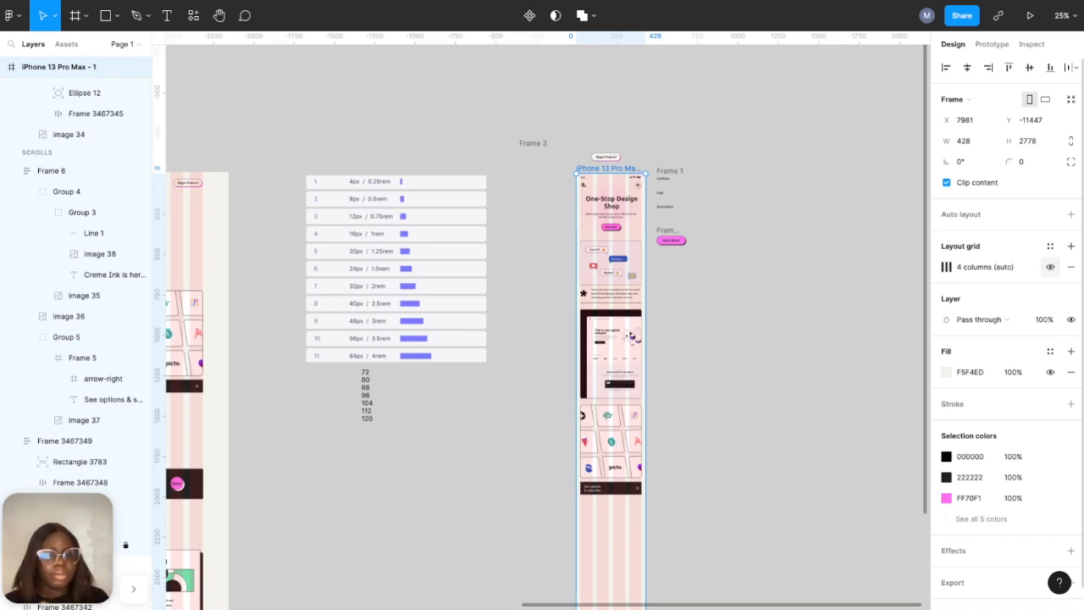
left_click(1050, 267)
- Check the vertical spacing between the "Get it done!" button and the showcase section in the mobile frame
scroll(688, 291, "up", 8)
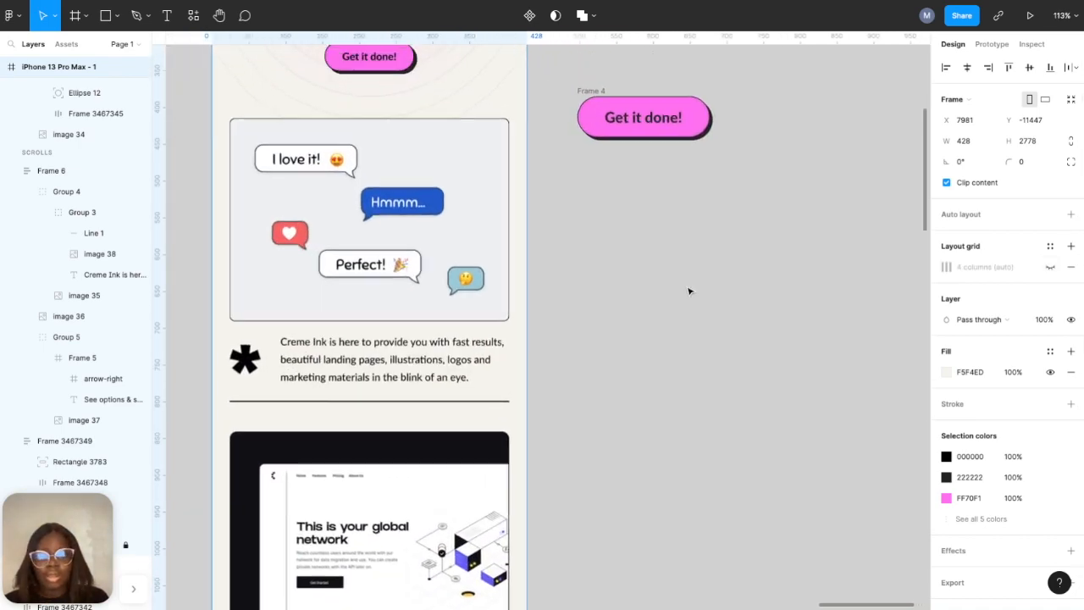
scroll(690, 294, "down", 2)
left_click(588, 360)
left_click(591, 234, "shift")
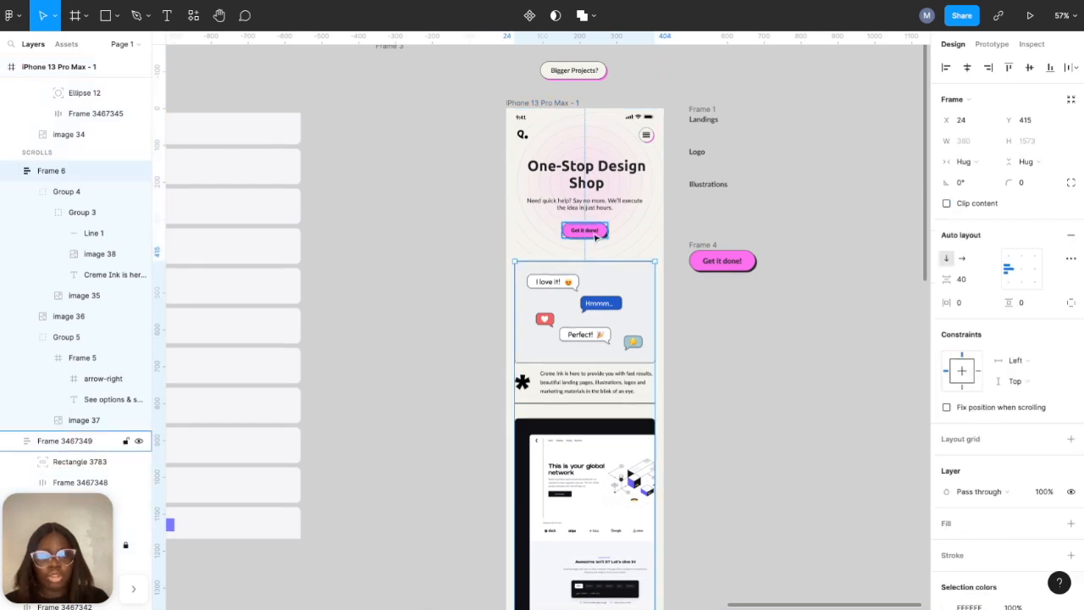
scroll(719, 274, "down", 2)
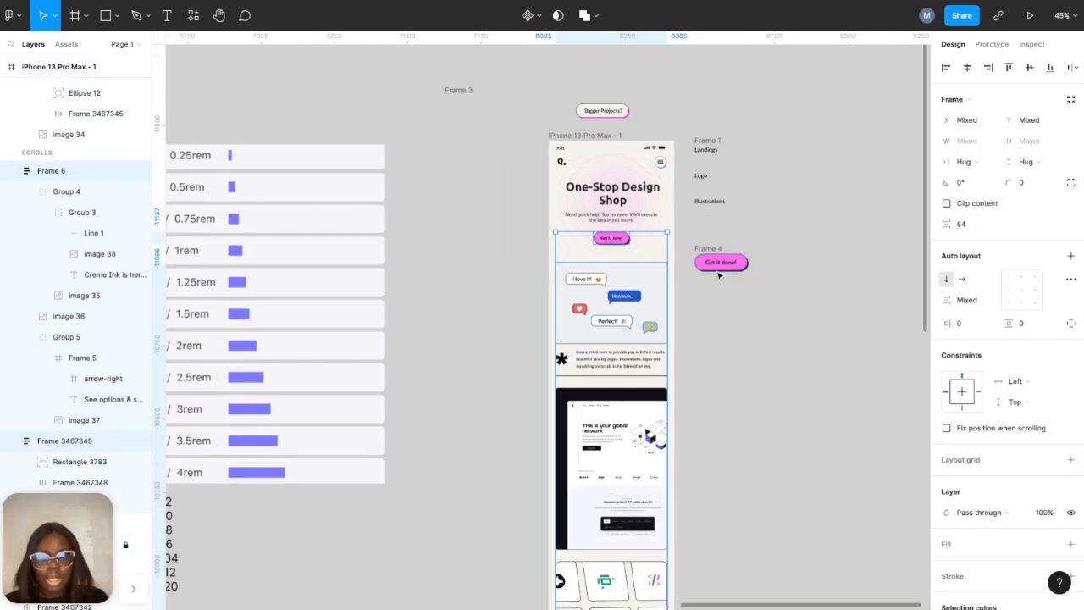
scroll(717, 267, "left", 3)
left_click(842, 291)
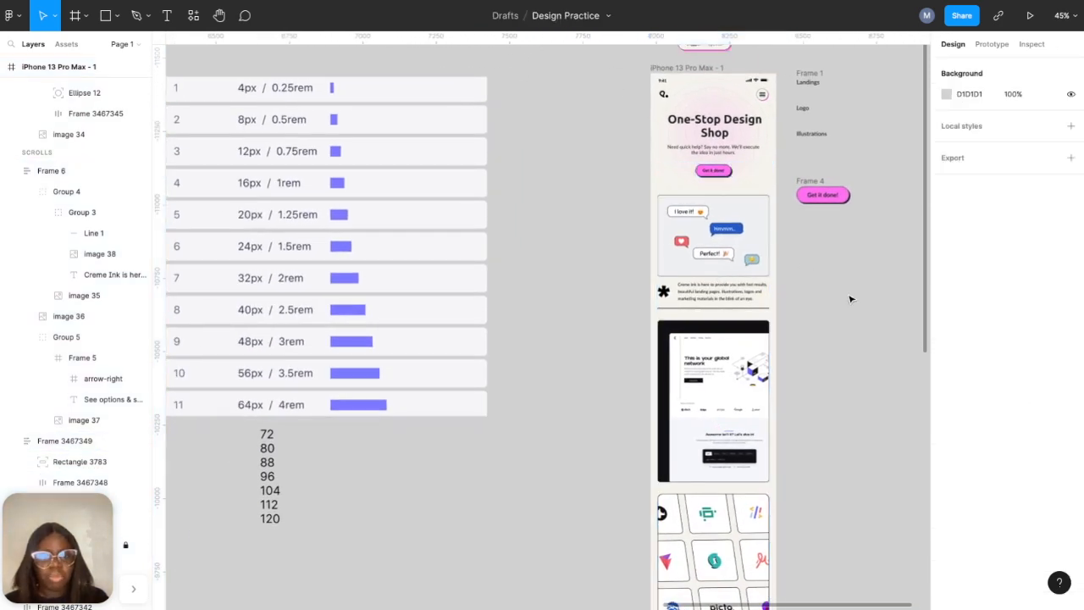
- Hide the layout grids to view the Creme Replicate Design desktop page without columns
scroll(850, 298, "down", 6)
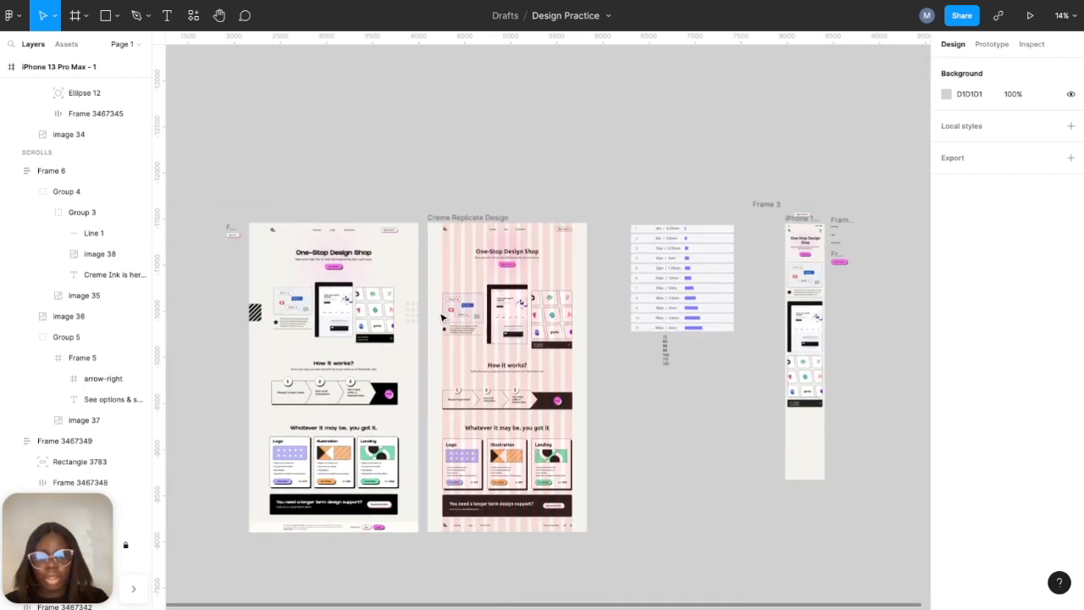
scroll(441, 391, "up", 4)
scroll(555, 426, "up", 1)
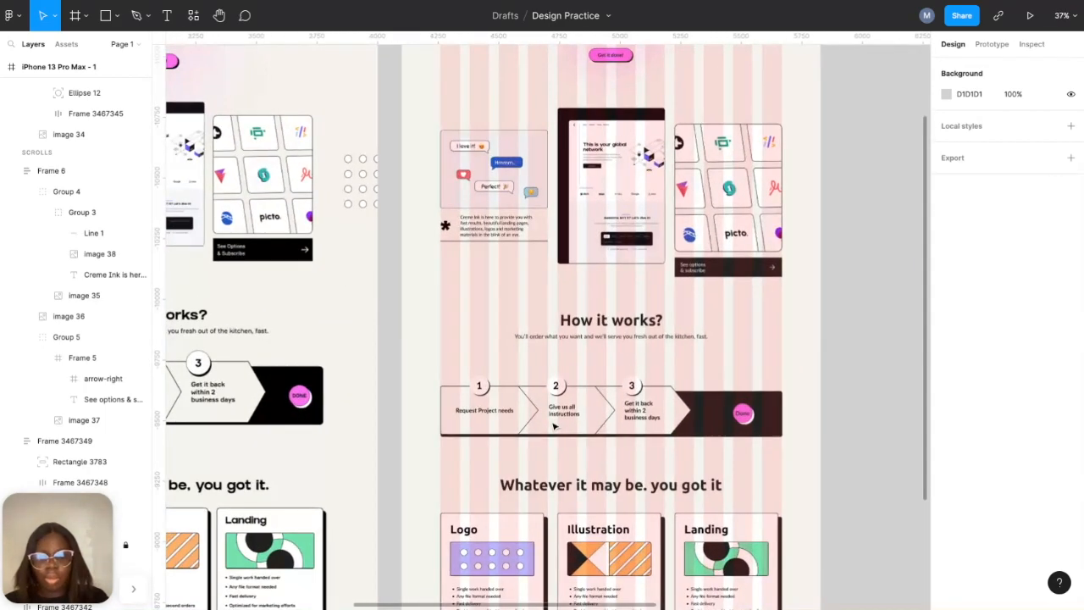
key("shift+g")
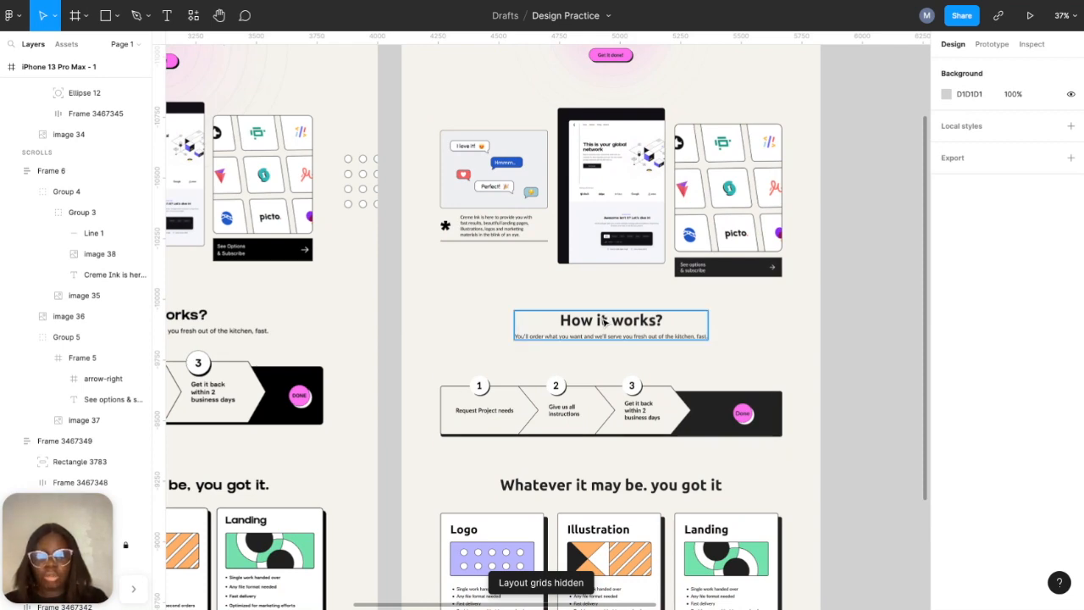
- Inspect the desktop "How it works?" heading block and the mobile frame's "One-Stop Design Shop" heading and subtitle text
left_click(604, 322)
scroll(603, 319, "right", 5)
scroll(603, 319, "down", 2)
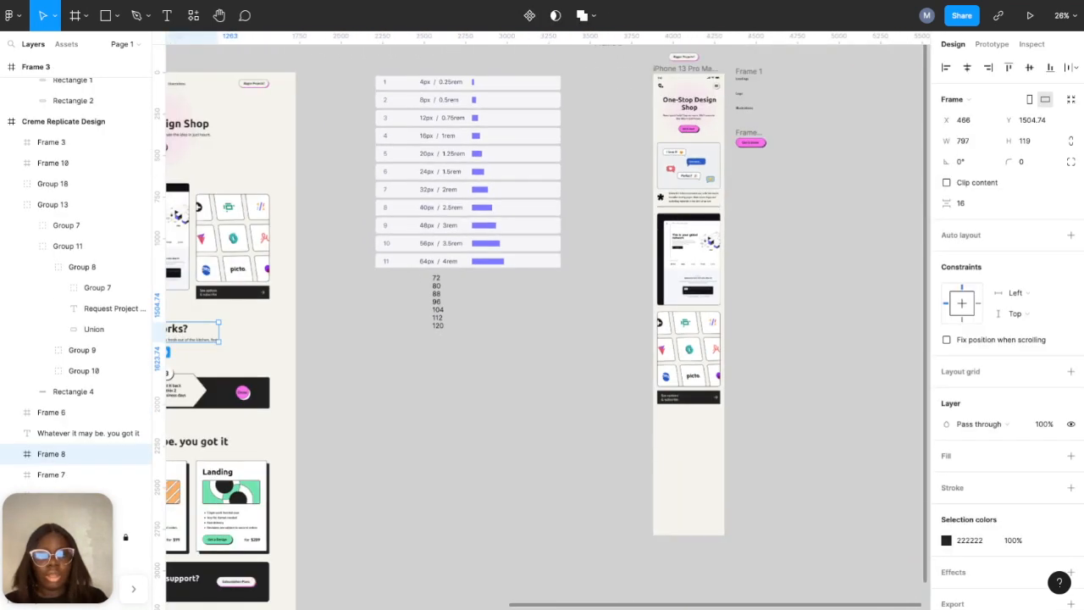
scroll(604, 144, "right", 3)
scroll(604, 144, "up", 2)
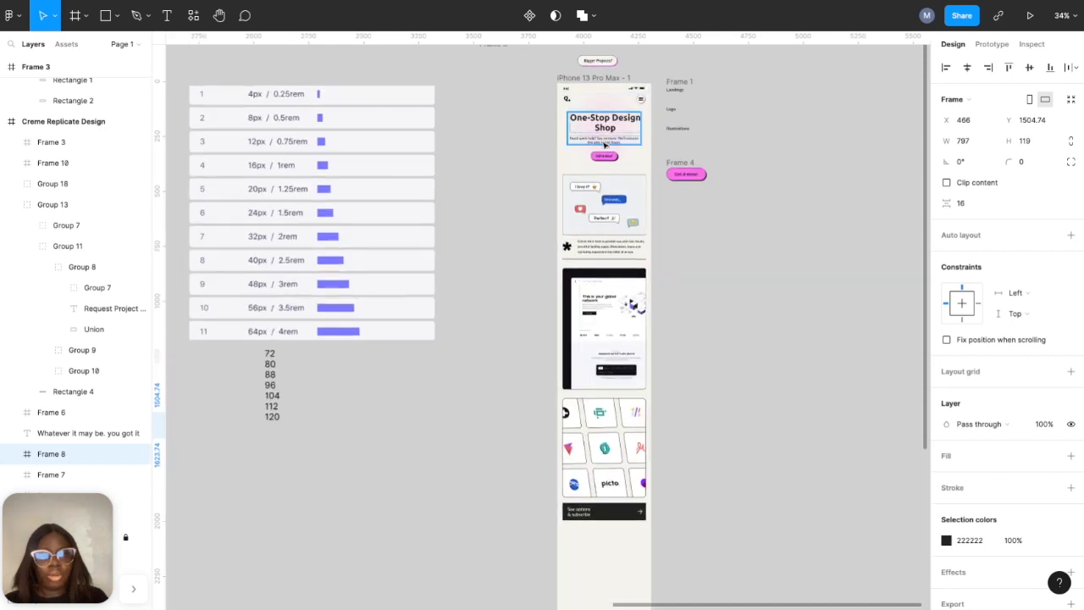
scroll(604, 144, "up", 5)
left_click(605, 135)
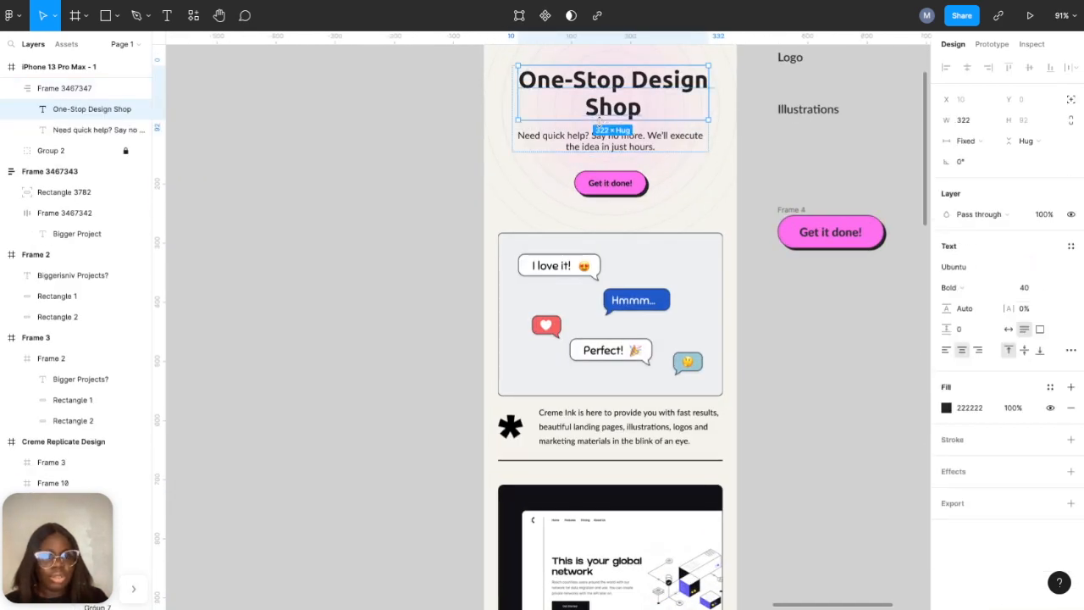
left_click(598, 147)
left_click(768, 276)
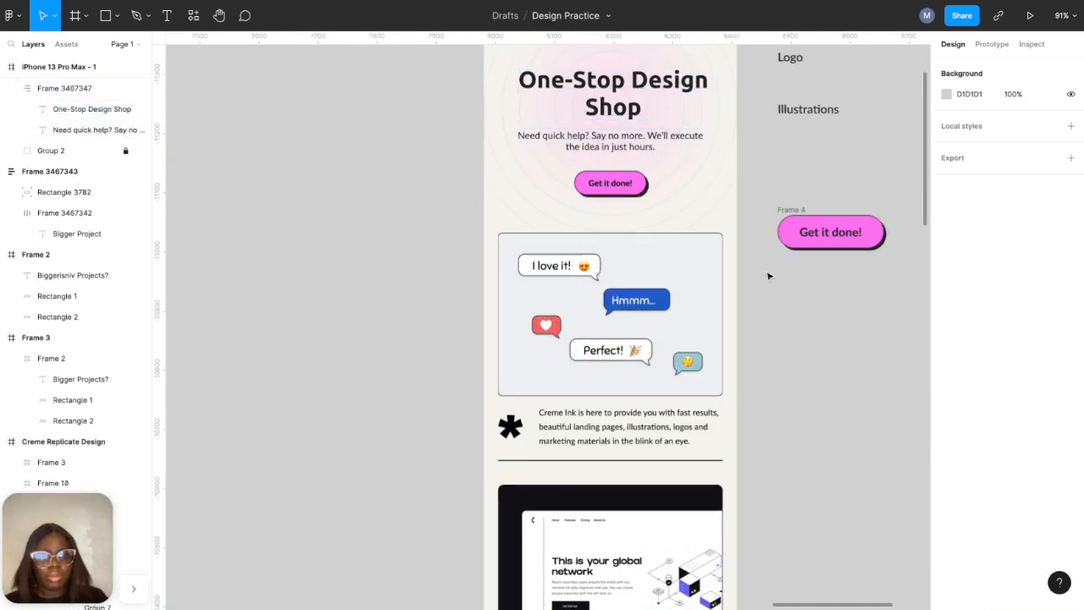
- Paste the "How it works?" heading block below the "See options & subscribe" banner of the iPhone 13 Pro Max - 1 frame
scroll(769, 276, "up", 3)
left_click(514, 154)
scroll(515, 154, "down", 15)
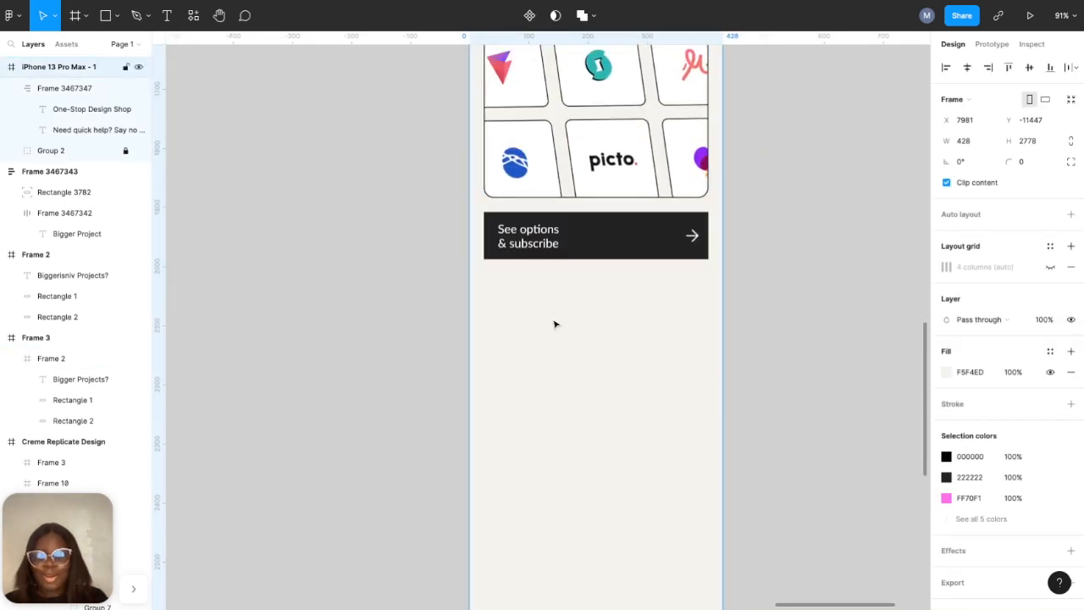
key("ctrl+v")
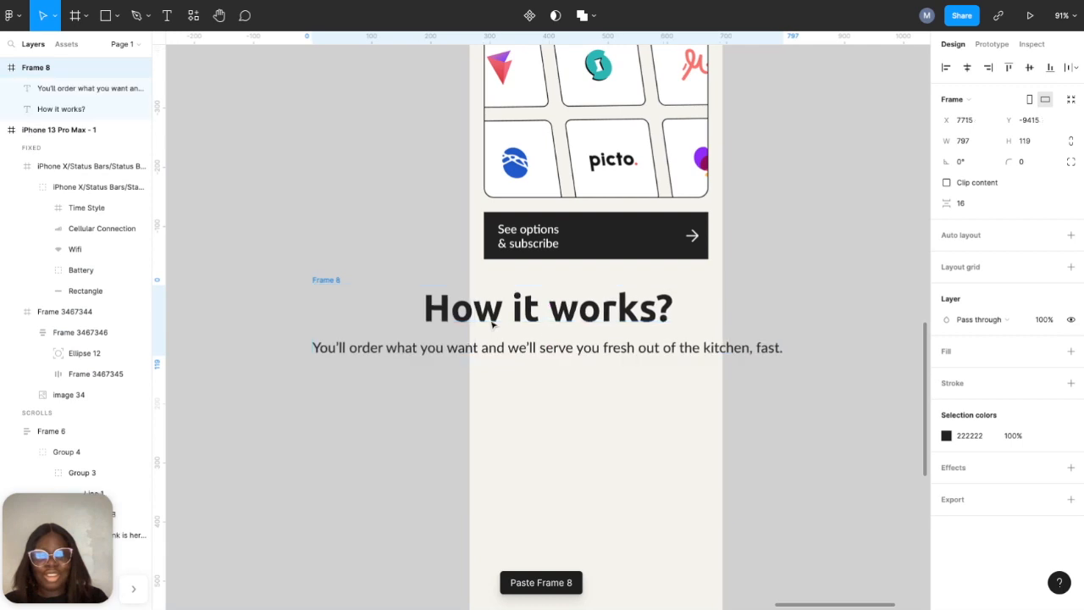
- Try to set the pasted "How it works?" heading's font size to 40, and undo it
double_click(543, 327)
key("Escape")
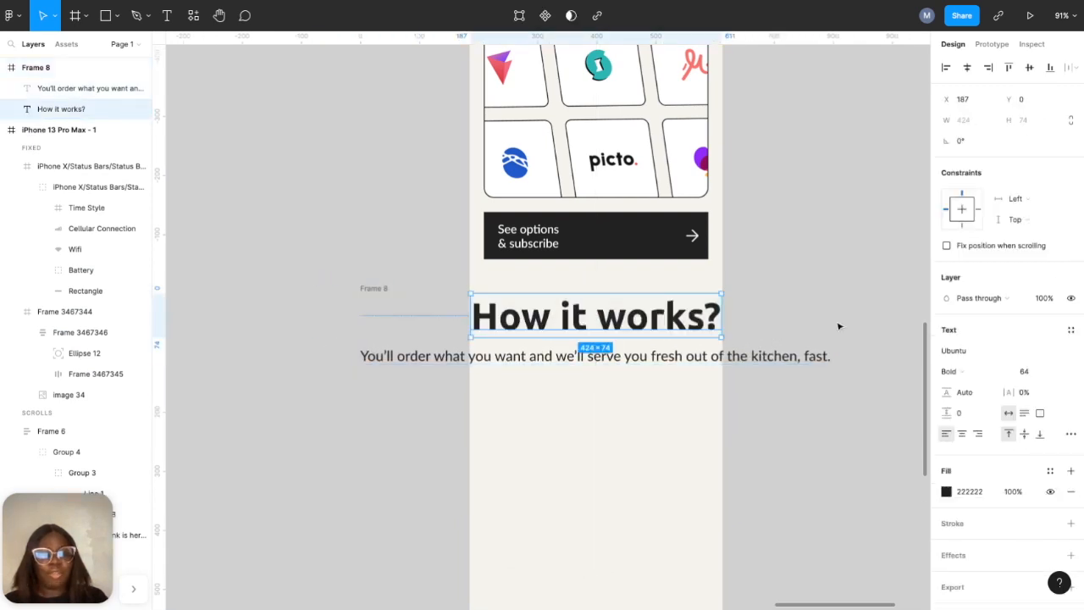
left_click(1061, 374)
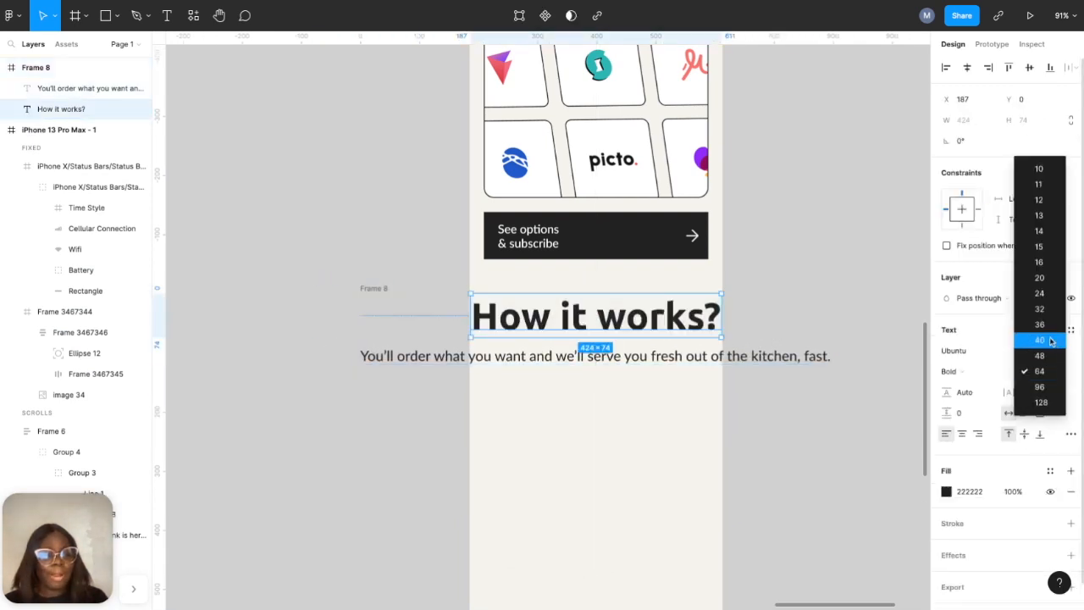
left_click(1051, 342)
key("ctrl+z")
left_click(847, 432)
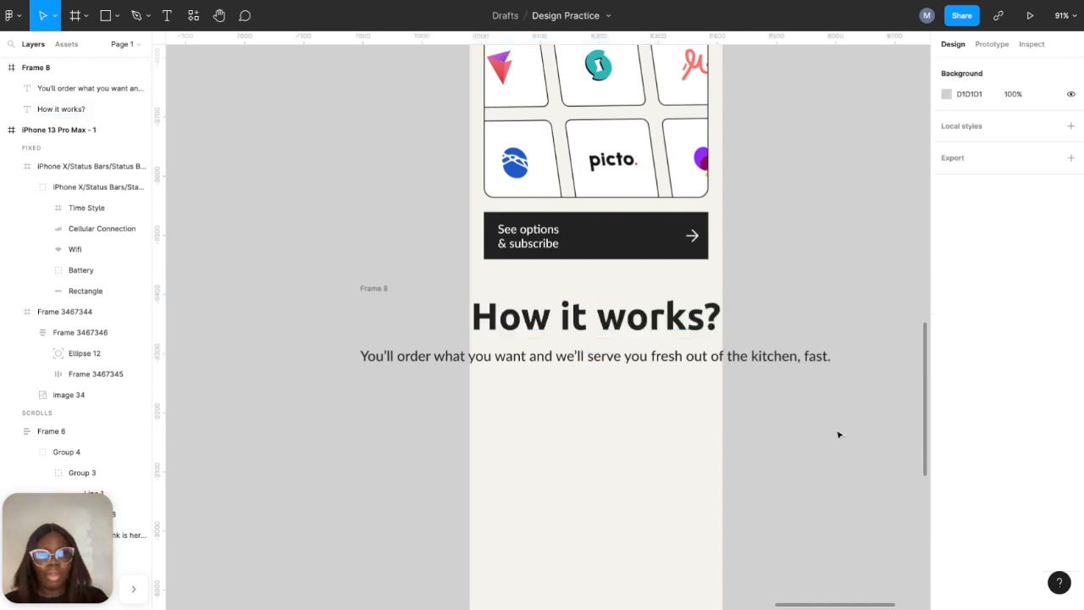
- Add auto layout to the pasted heading block and set the "How it works?" heading's font size to 40
left_click(374, 289)
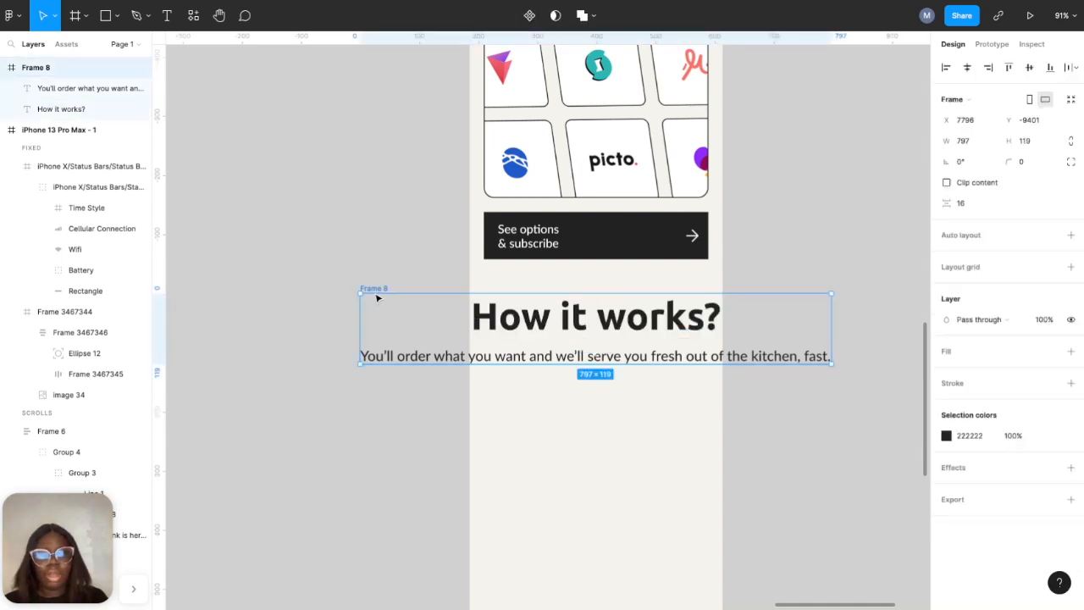
left_click(1071, 235)
left_click(686, 334)
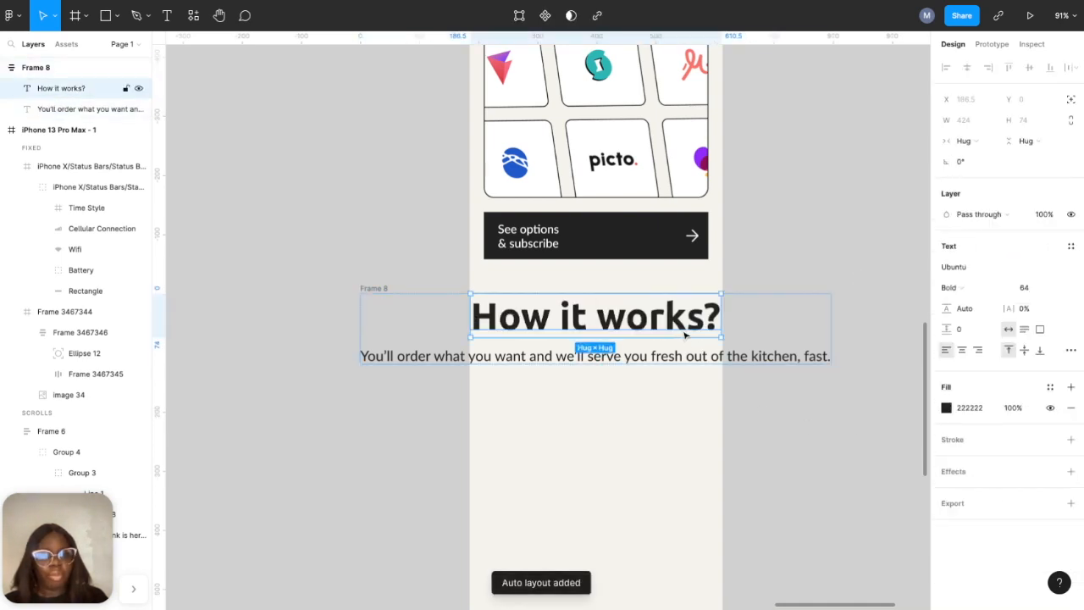
left_click(1059, 288)
left_click(1059, 257)
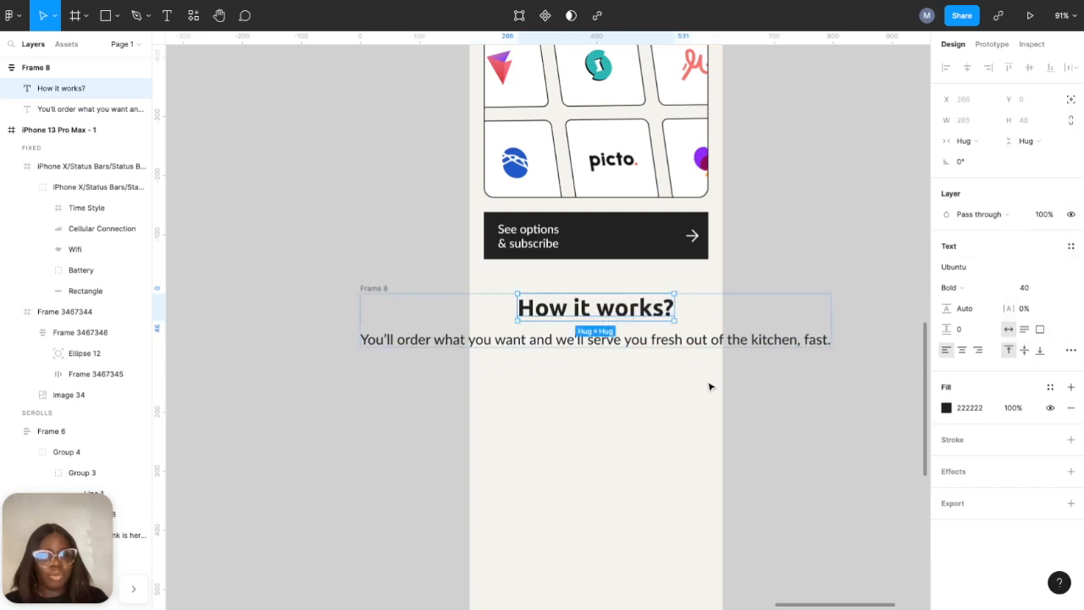
- Set the font size of the "You'll order what you want" subtitle to 16
left_click(703, 346)
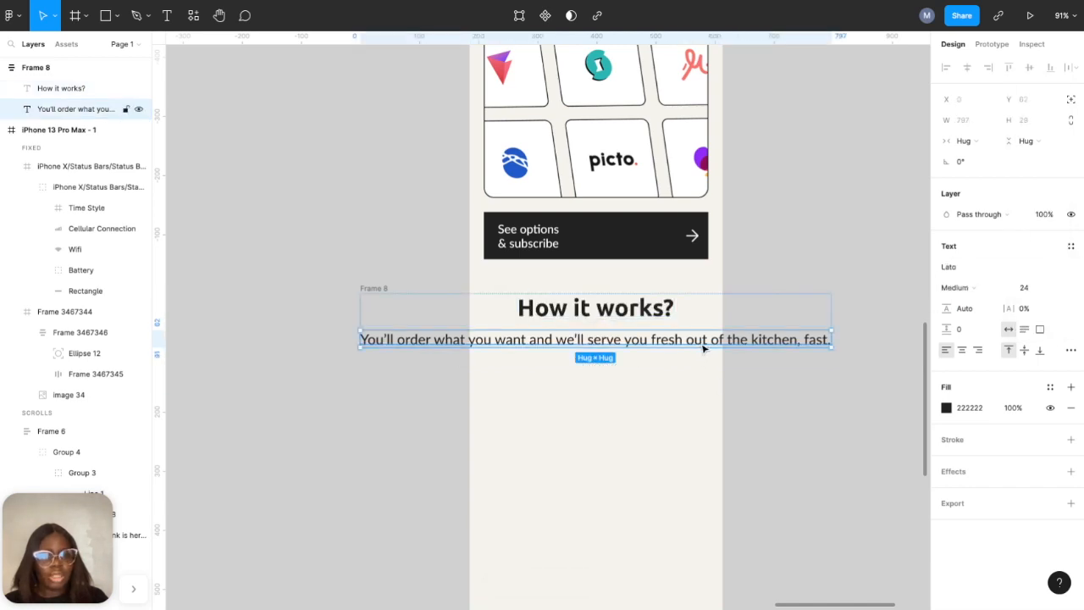
left_click(1056, 289)
left_click(1054, 256)
left_click(682, 407)
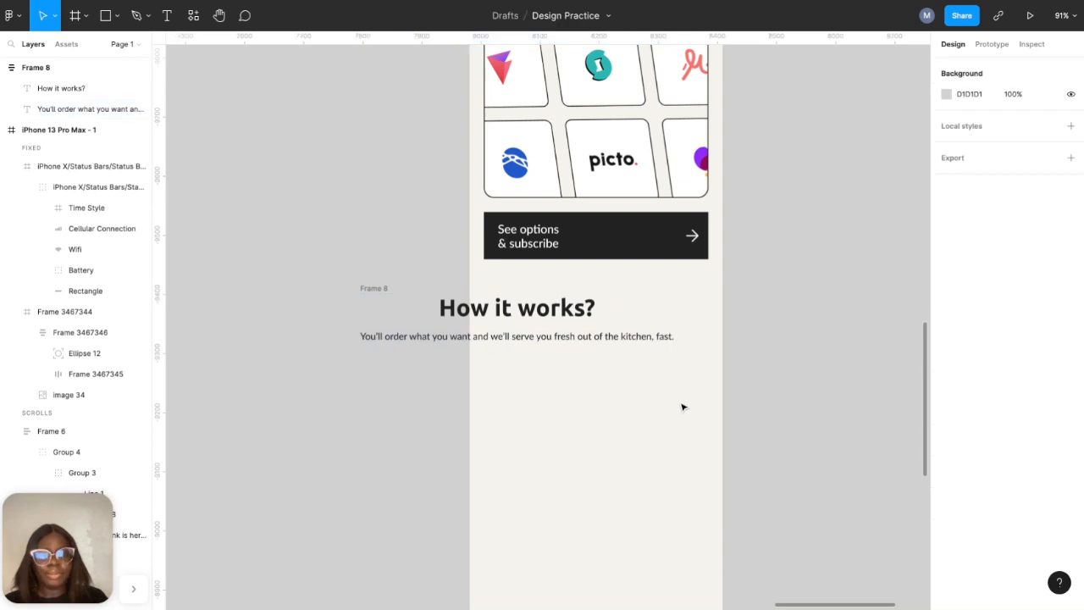
- Move the "How it works?" block into the mobile frame below the "See options & subscribe" banner and centre it horizontally
left_click(370, 290)
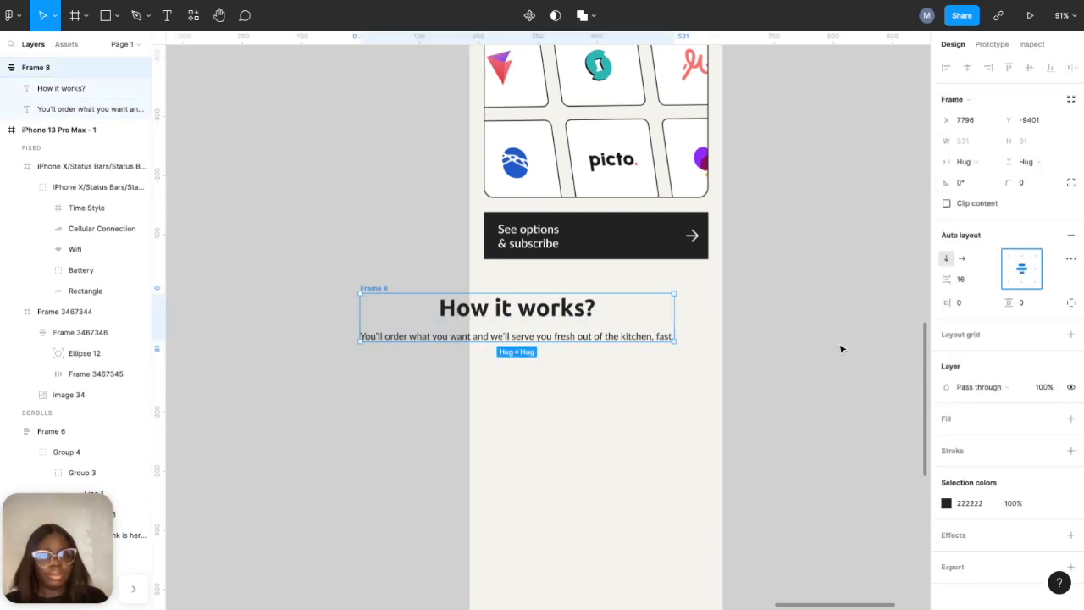
left_click(774, 371)
left_click_drag(379, 295, 503, 329)
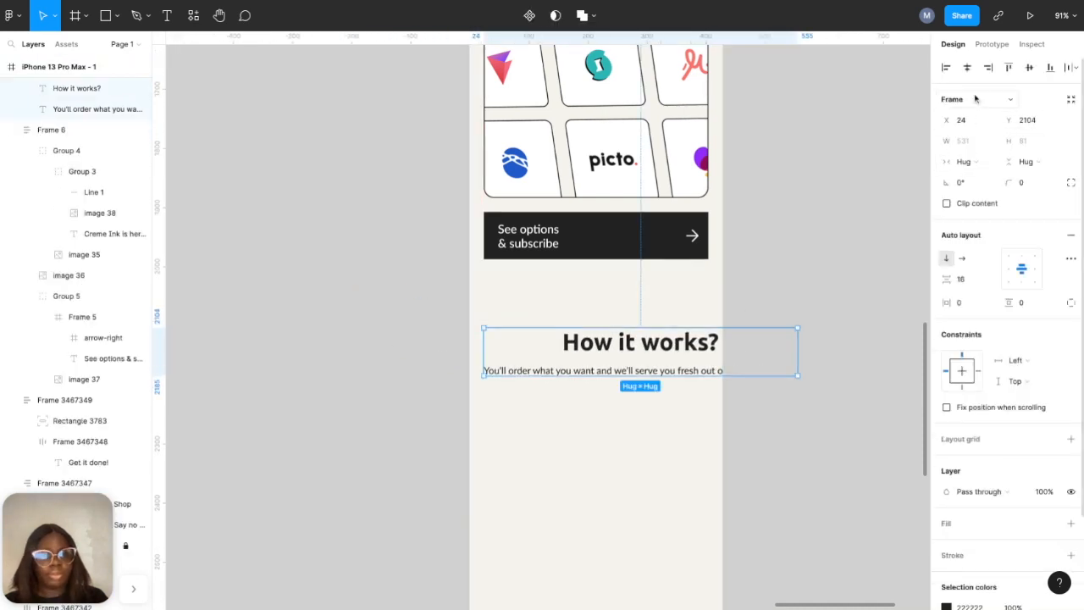
left_click(966, 68)
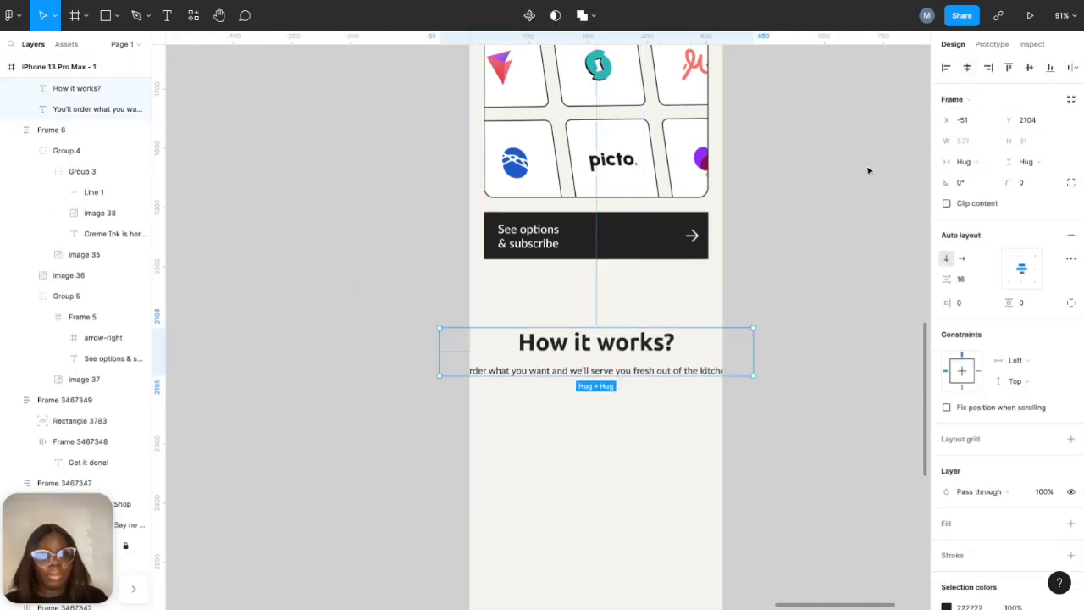
- Wrap the subtitle in a centre-aligned text box 412 wide and centre the heading block horizontally in the mobile frame
left_click(682, 371)
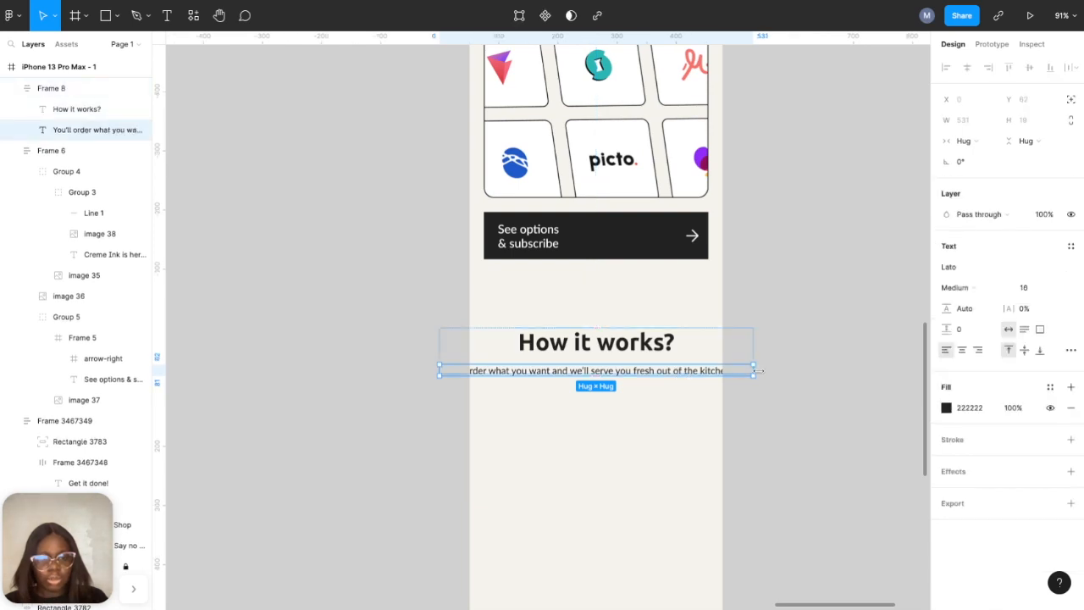
left_click_drag(754, 370, 650, 375)
left_click(962, 350)
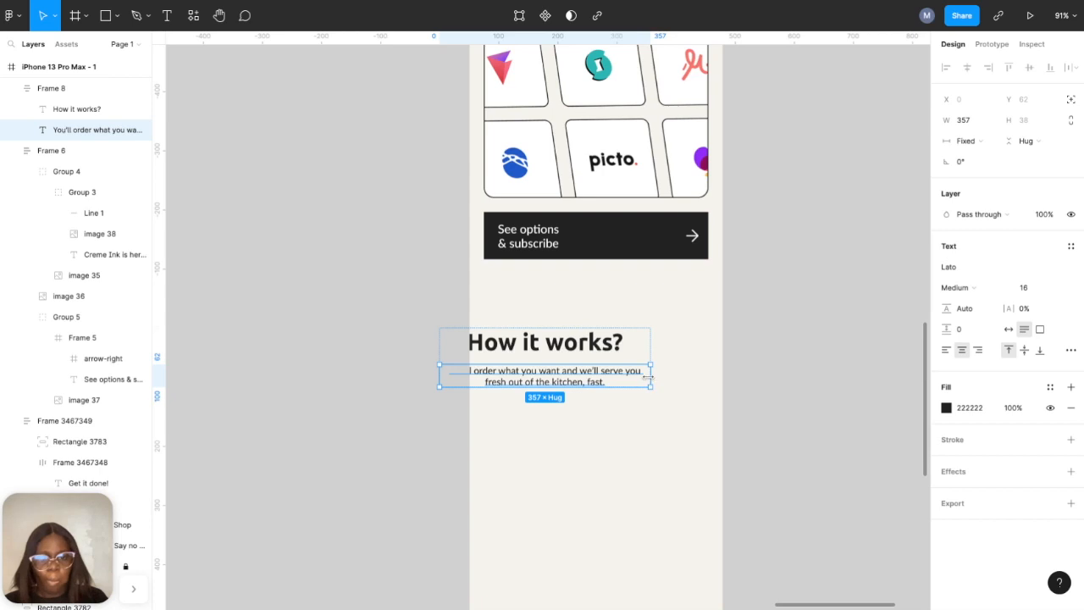
left_click_drag(649, 376, 683, 378)
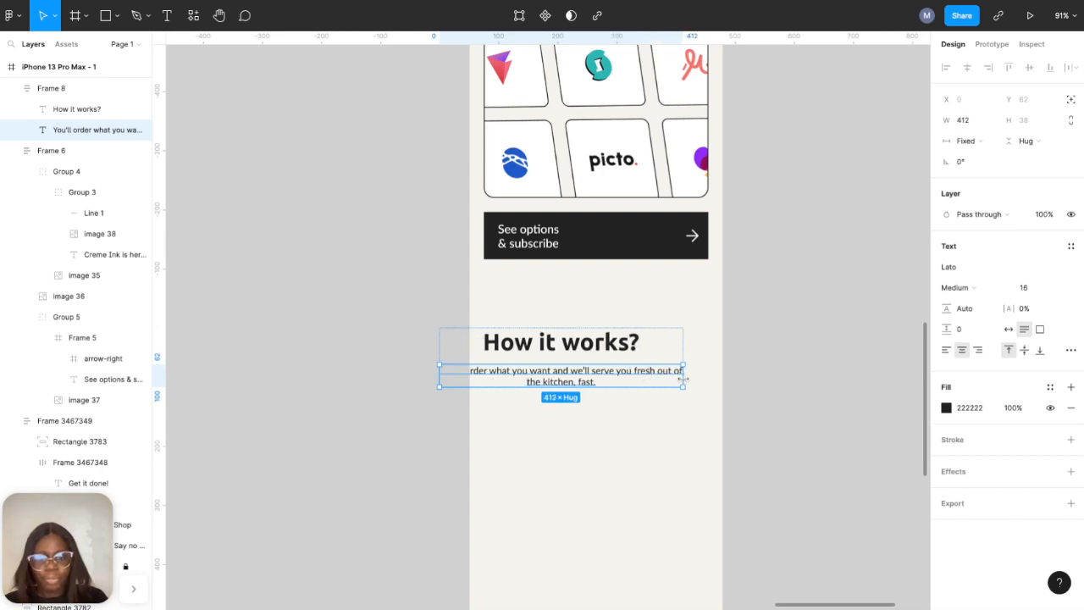
left_click(809, 404)
left_click(610, 368)
left_click(966, 66)
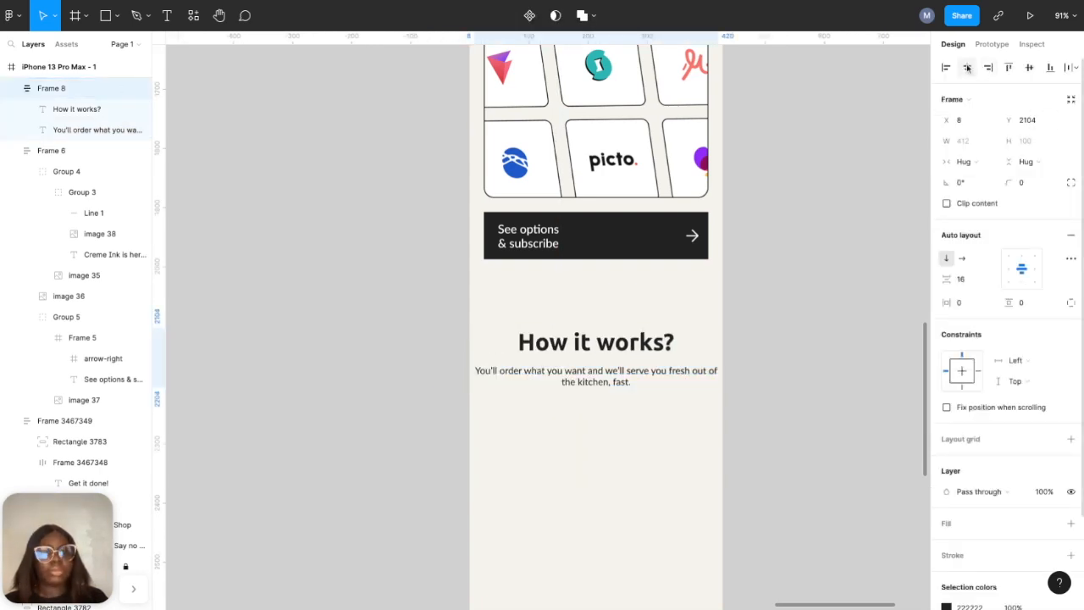
- Show the 4-column layout grid on the iPhone 13 Pro Max - 1 frame
left_click(791, 316)
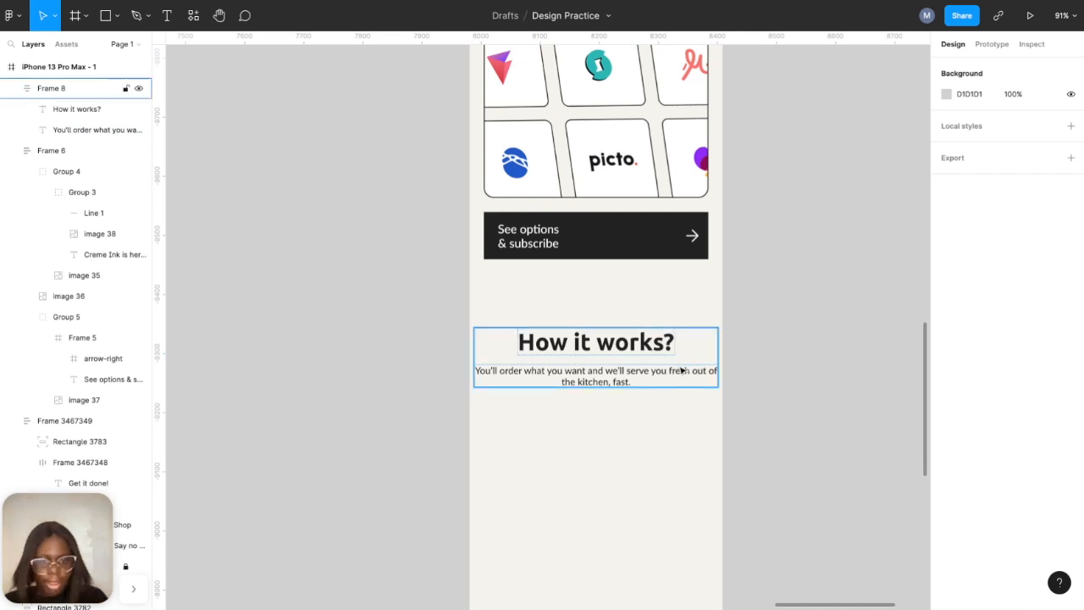
key("shift+g")
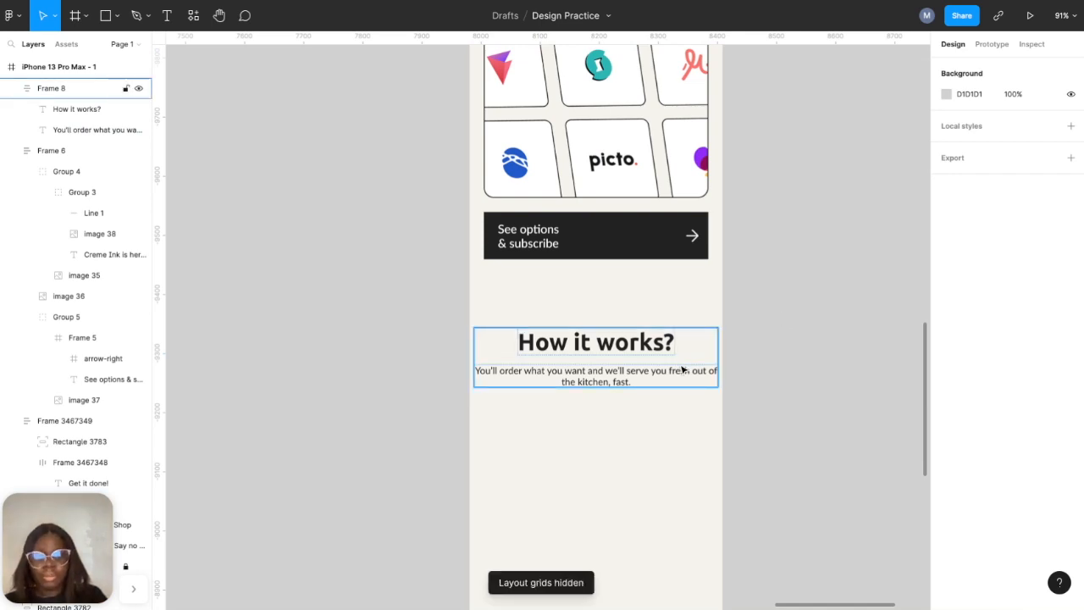
scroll(682, 370, "up", 20)
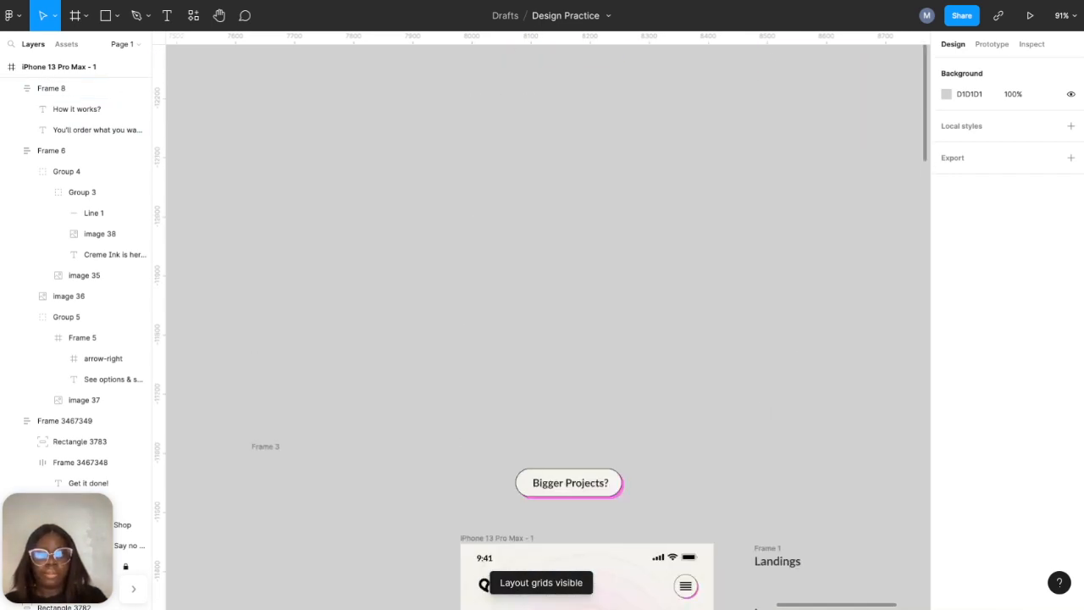
left_click(495, 539)
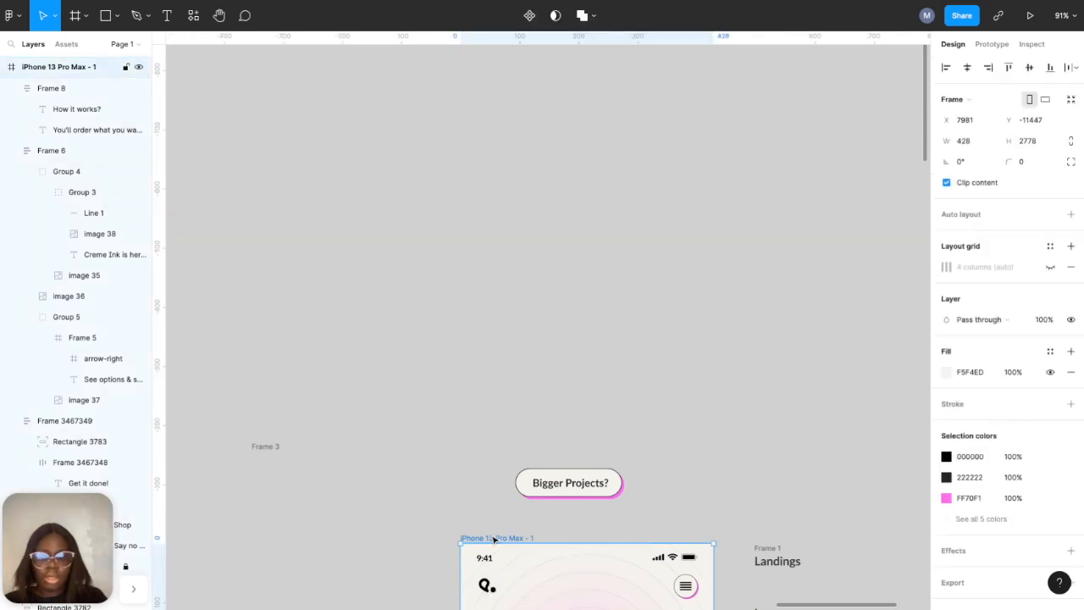
left_click(1050, 266)
scroll(690, 358, "down", 10)
key("ctrl+shift+4")
key("ctrl+shift+4")
key("ctrl+shift+4")
key("ctrl+shift+4")
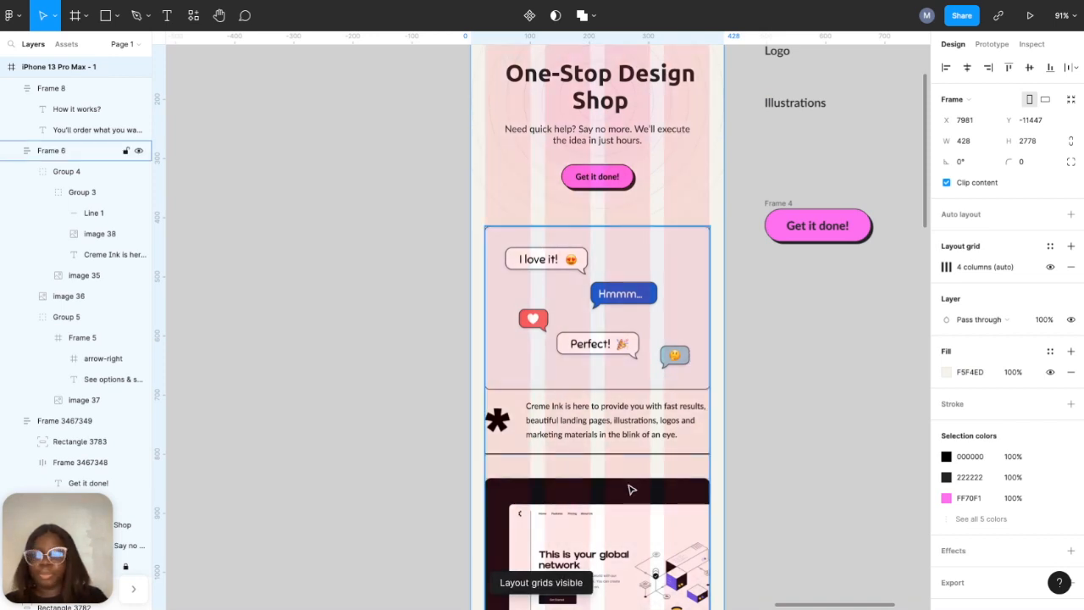
scroll(627, 491, "down", 10)
scroll(630, 489, "down", 5)
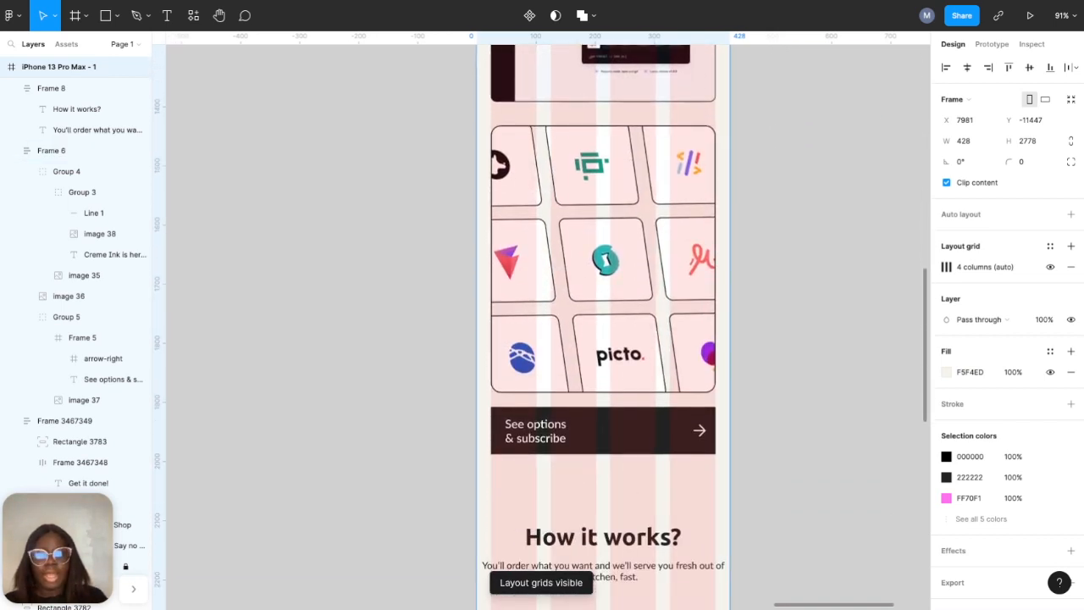
- Narrow the "How it works?" subtitle's text box to 374 so it fits the column margins, and recentre the block horizontally
left_click(619, 490)
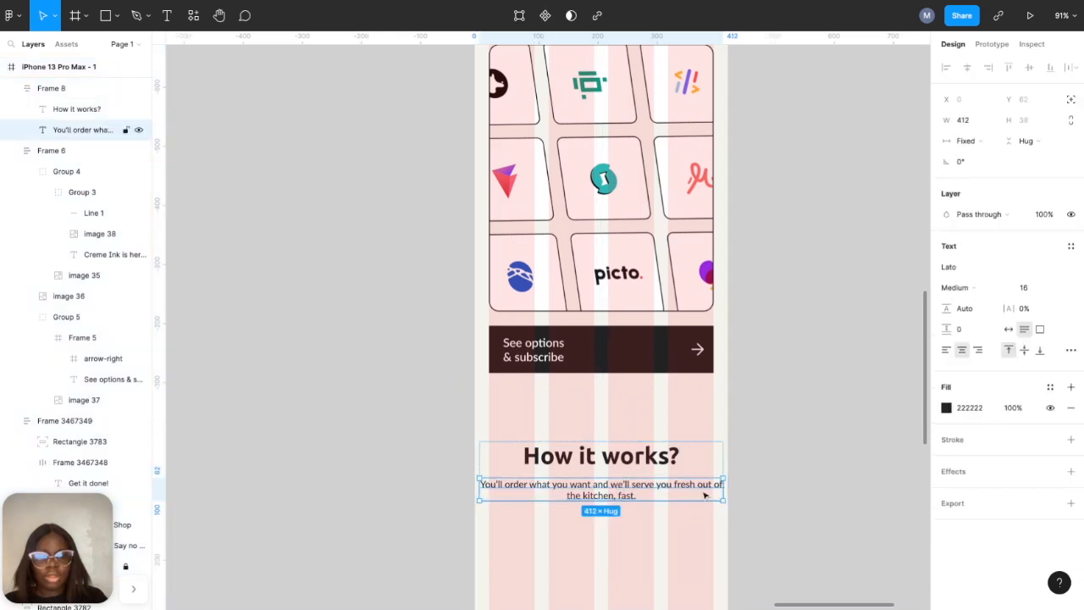
left_click_drag(722, 483, 713, 484)
scroll(714, 484, "up", 5)
scroll(714, 484, "left", 10)
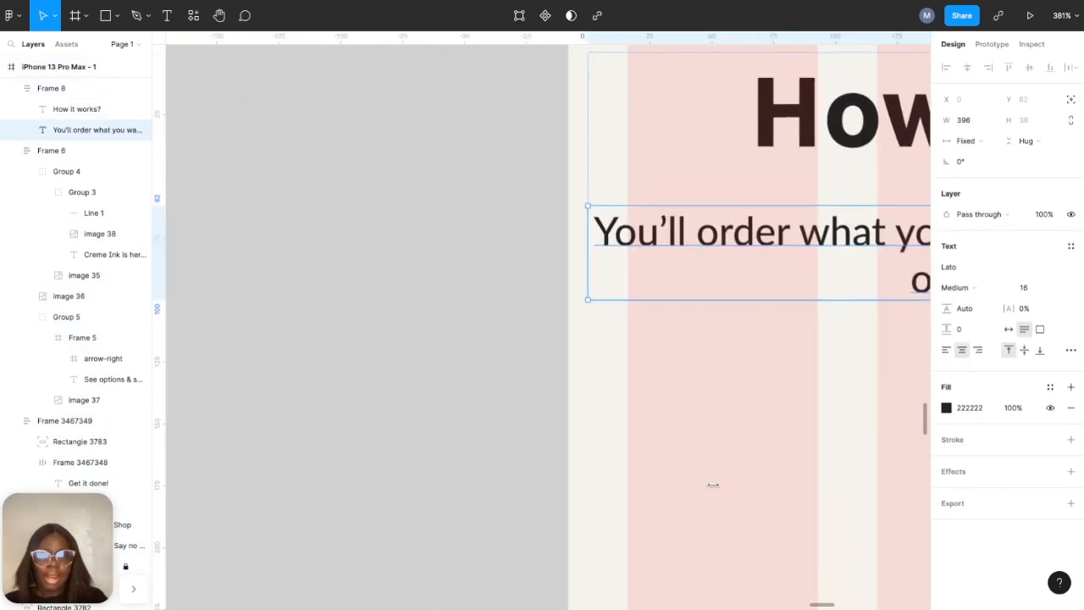
left_click_drag(464, 366, 485, 375)
left_click(610, 324)
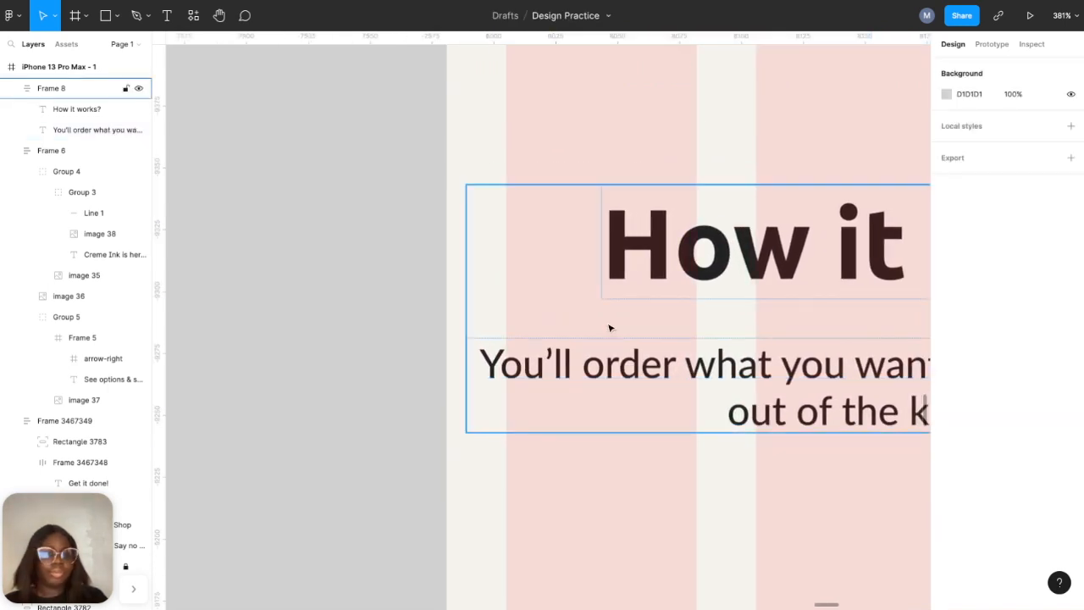
left_click(968, 68)
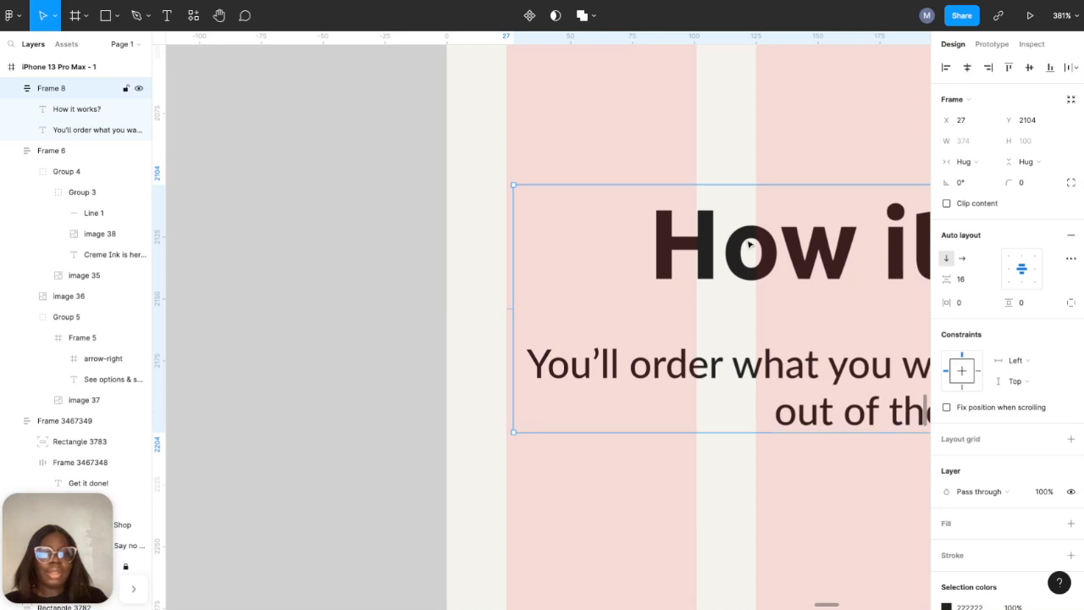
left_click(299, 255)
scroll(300, 257, "down", 10)
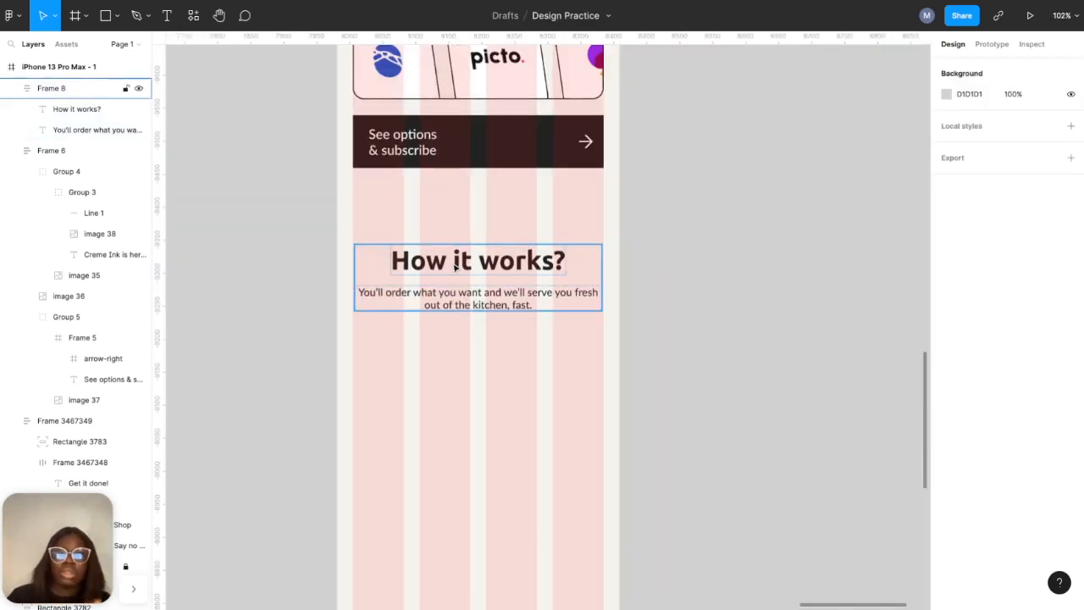
- Set the vertical spacing between the showcase section and the "How it works?" block to 104
left_click(446, 257)
left_click(463, 164, "shift")
scroll(460, 193, "down", 4)
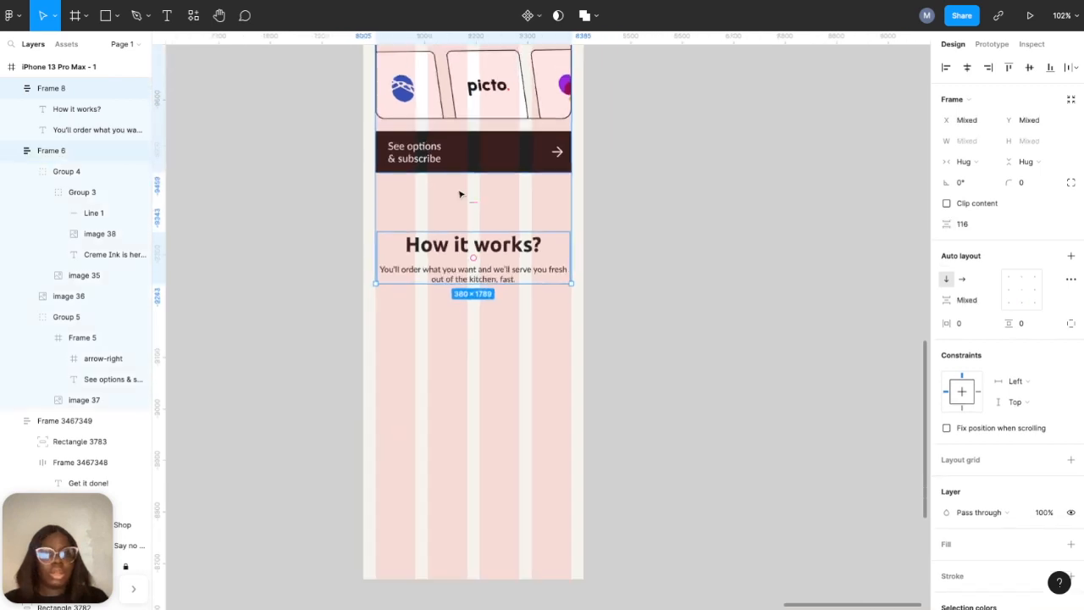
scroll(460, 216, "left", 5)
scroll(460, 216, "left", 3)
scroll(460, 213, "down", 6)
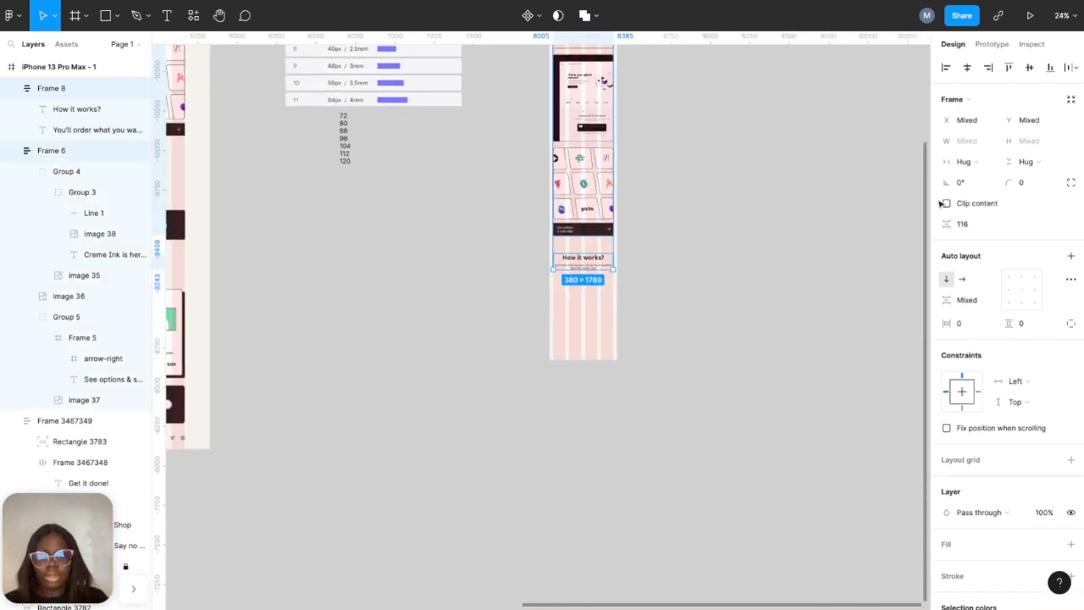
left_click(974, 231)
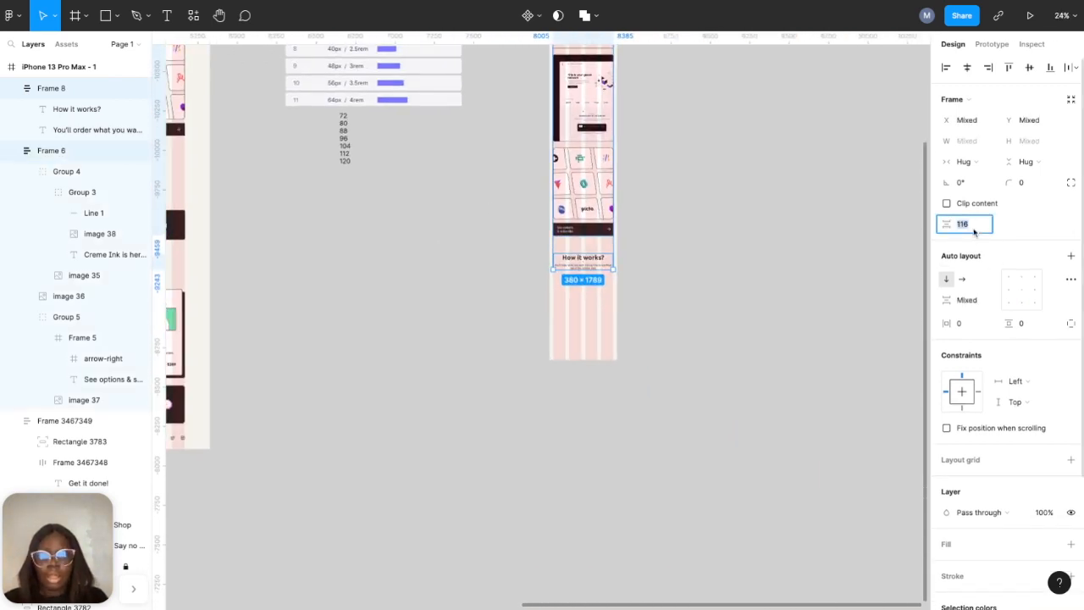
type("104")
key("Return")
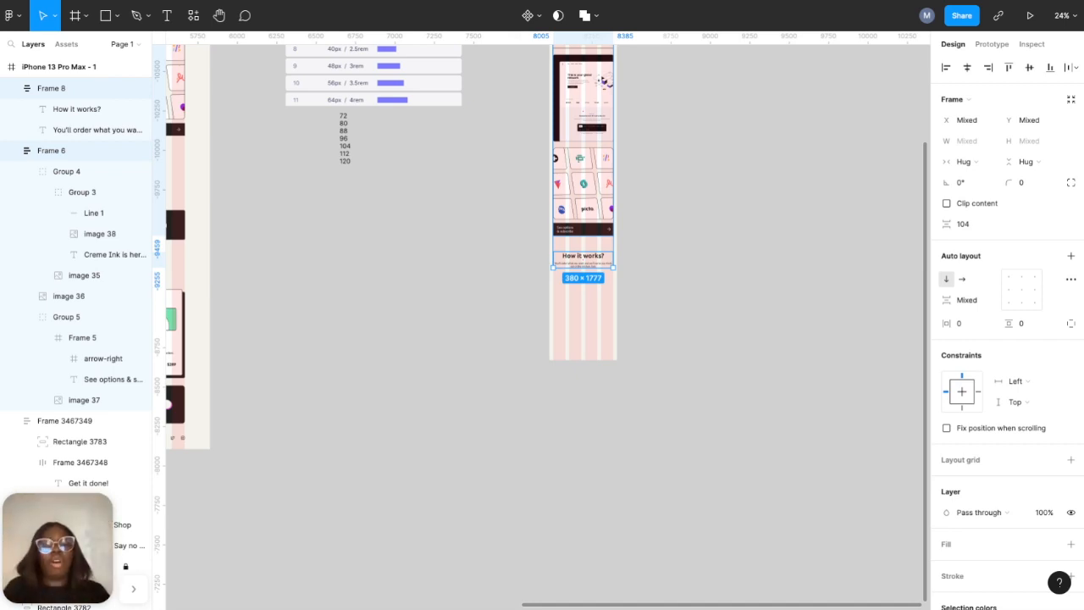
key("Escape")
- Copy the numbered process-steps banner from the desktop design and paste it over the mobile frame's "How it works?" section
scroll(346, 199, "left", 5)
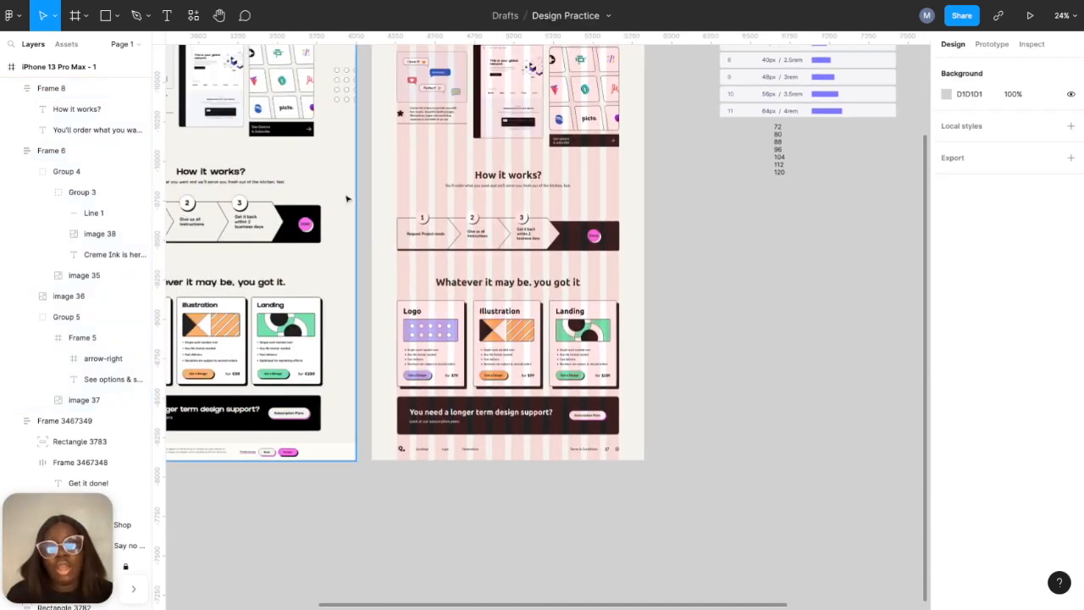
left_click(476, 230)
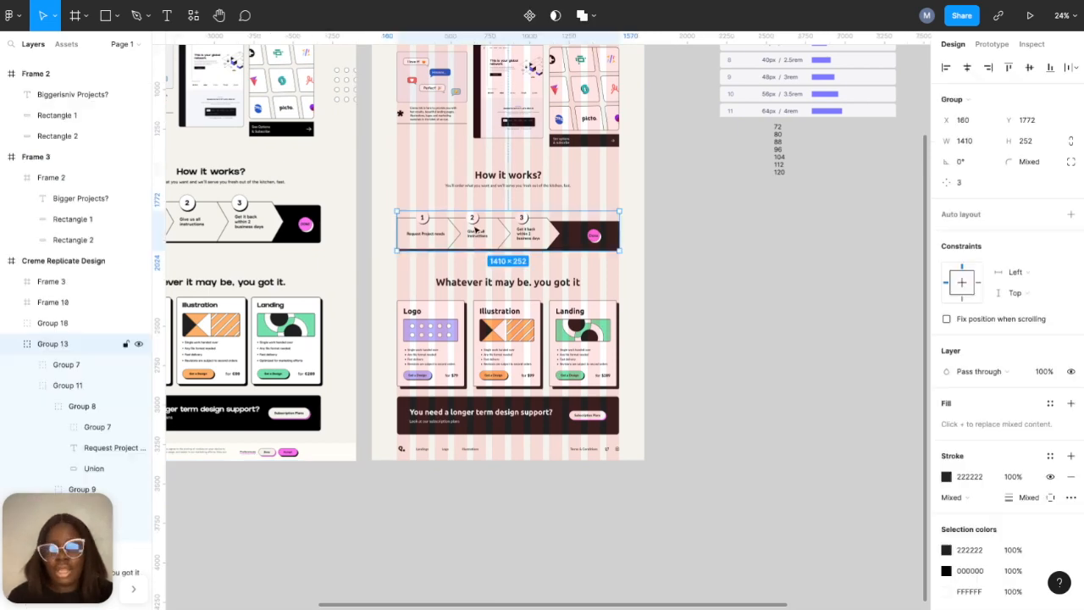
scroll(476, 230, "right", 7)
scroll(440, 232, "left", 2)
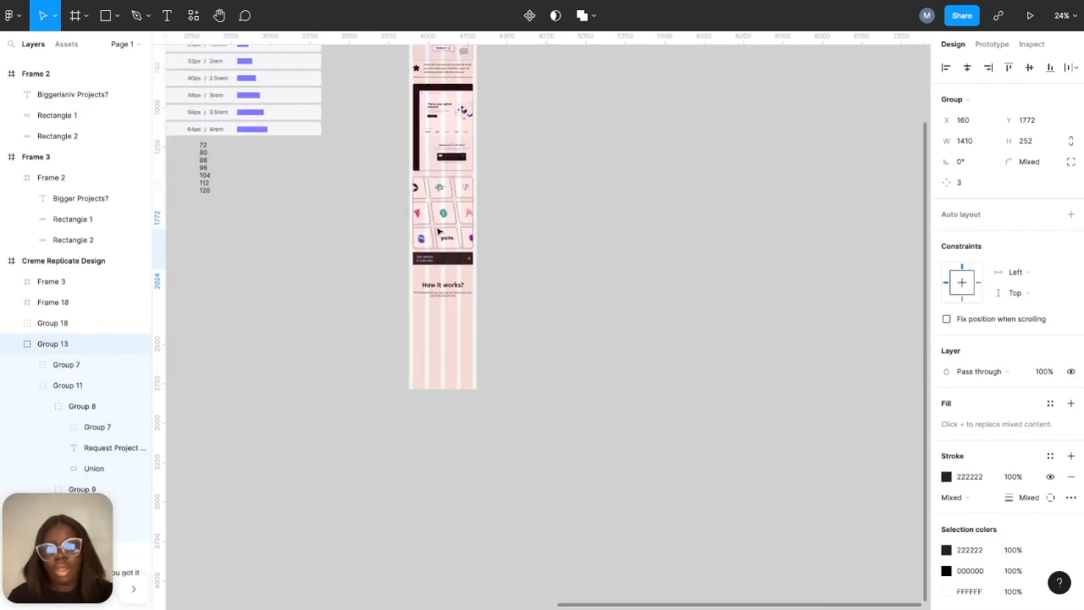
scroll(463, 293, "up", 3)
left_click(499, 412)
key("ctrl+v")
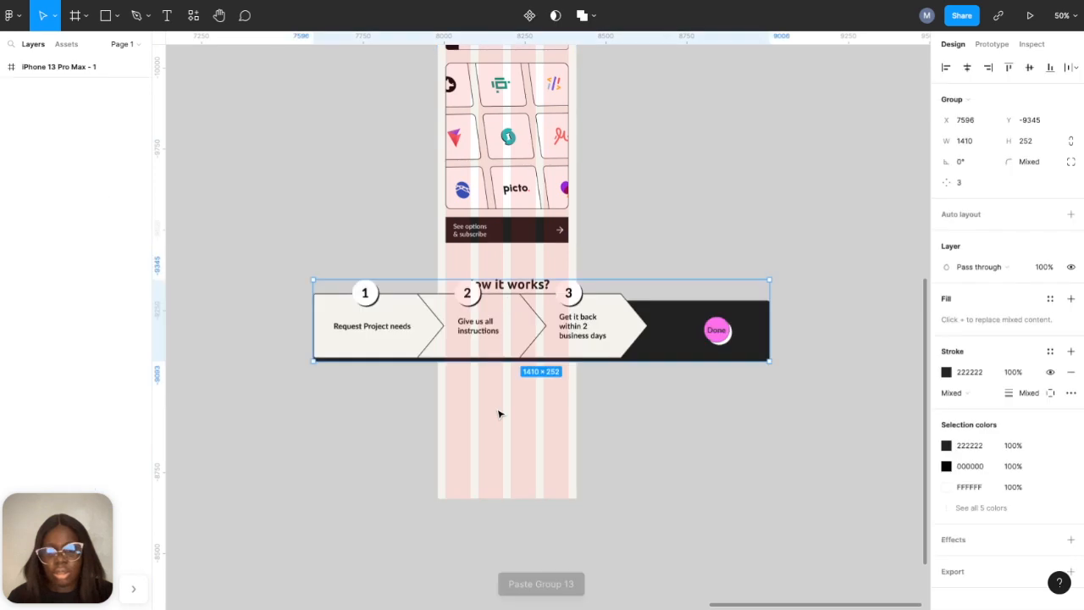
- Extract a copy of the three numbered arrow cards from the pasted banner and place it below the banner
left_click_drag(480, 348, 611, 518)
double_click(504, 373)
scroll(898, 266, "down", 3)
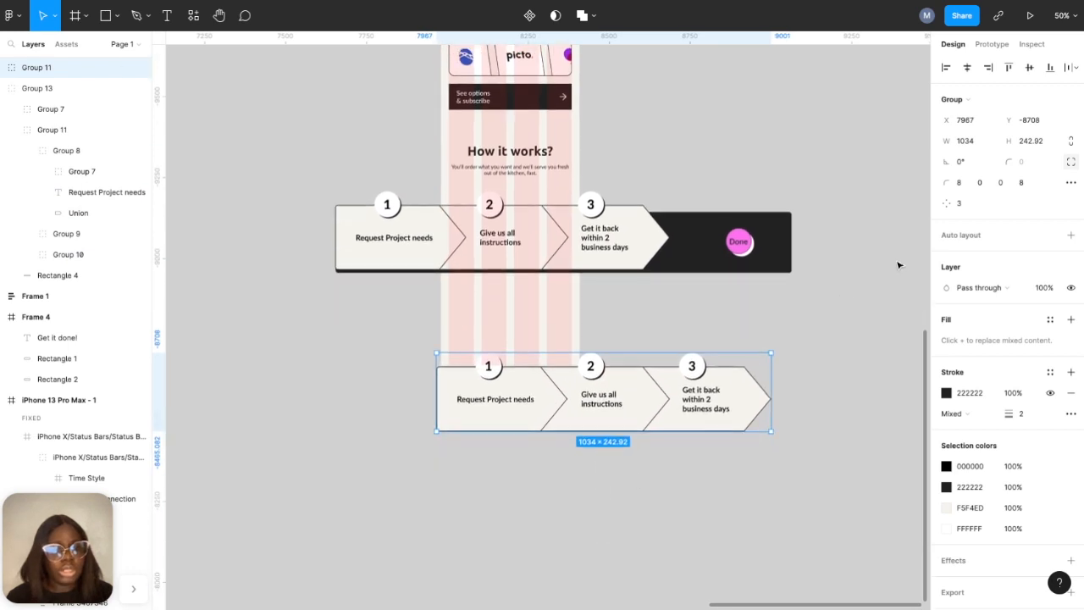
- Apply vertical auto layout to the three copied arrow cards and move the stack left, clear of the mobile frame
left_click(1071, 236)
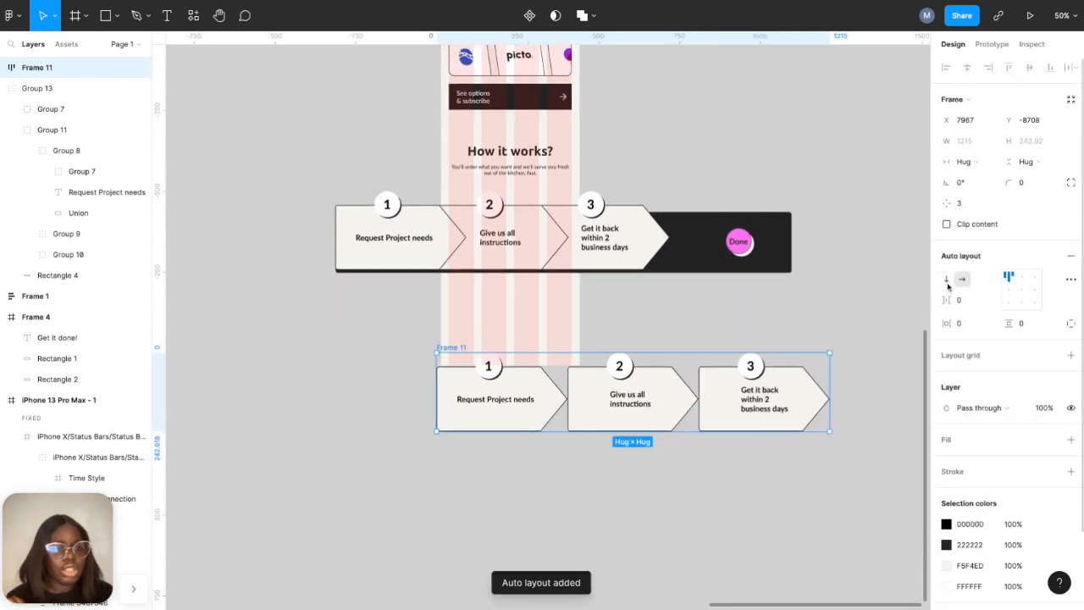
left_click(947, 281)
scroll(617, 395, "down", 1)
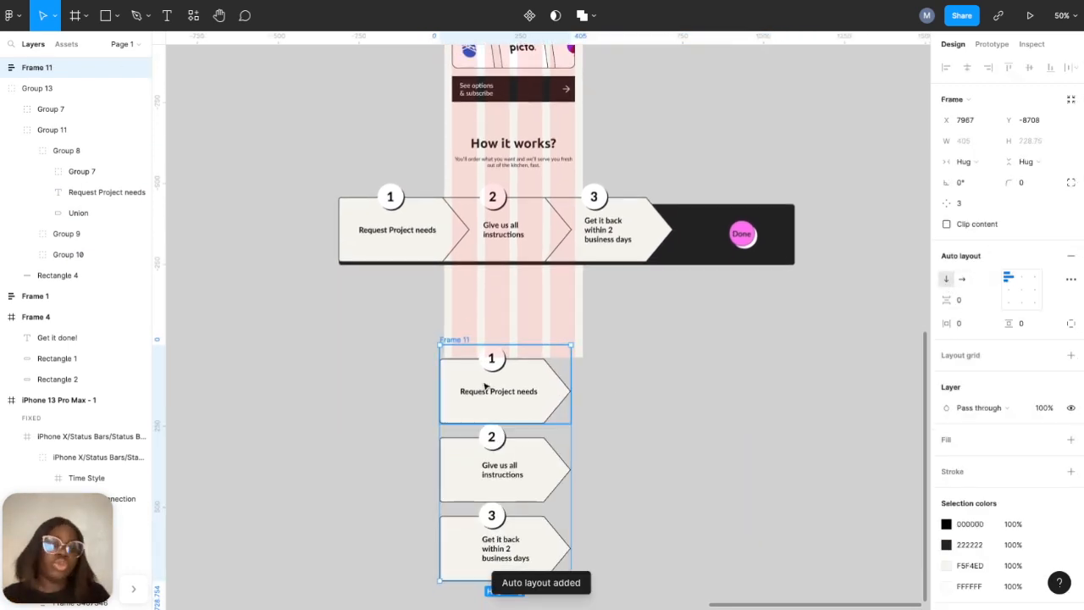
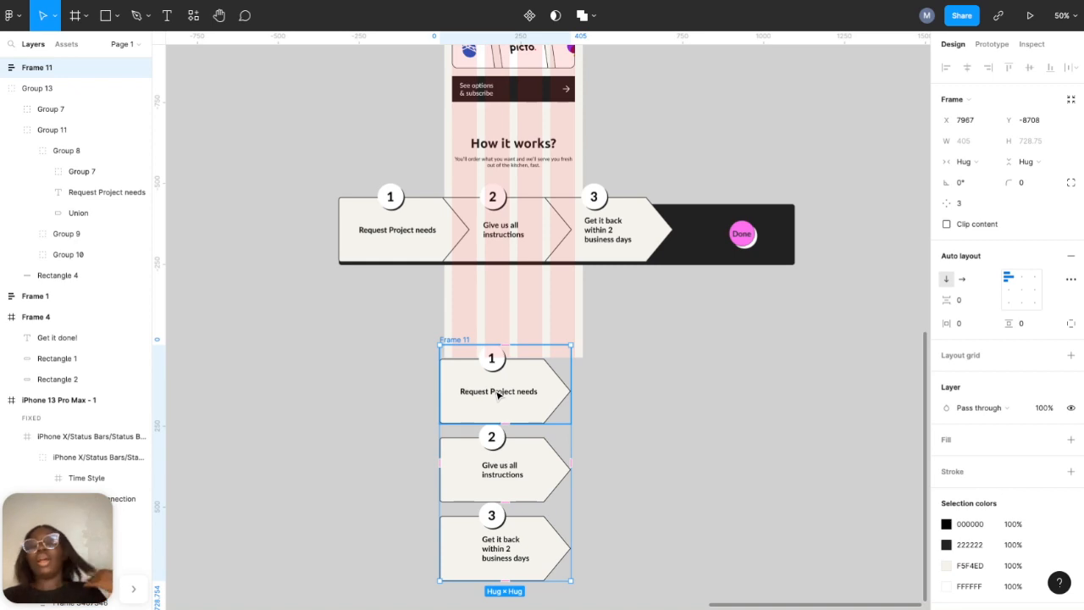
scroll(491, 356, "down", 3)
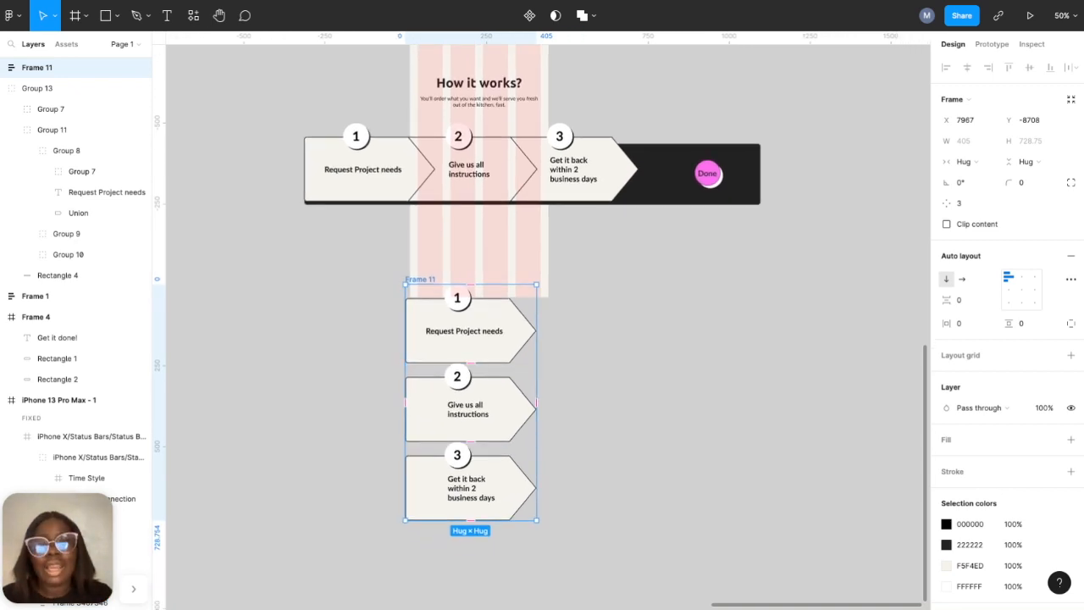
scroll(489, 355, "right", 5)
left_click(474, 362)
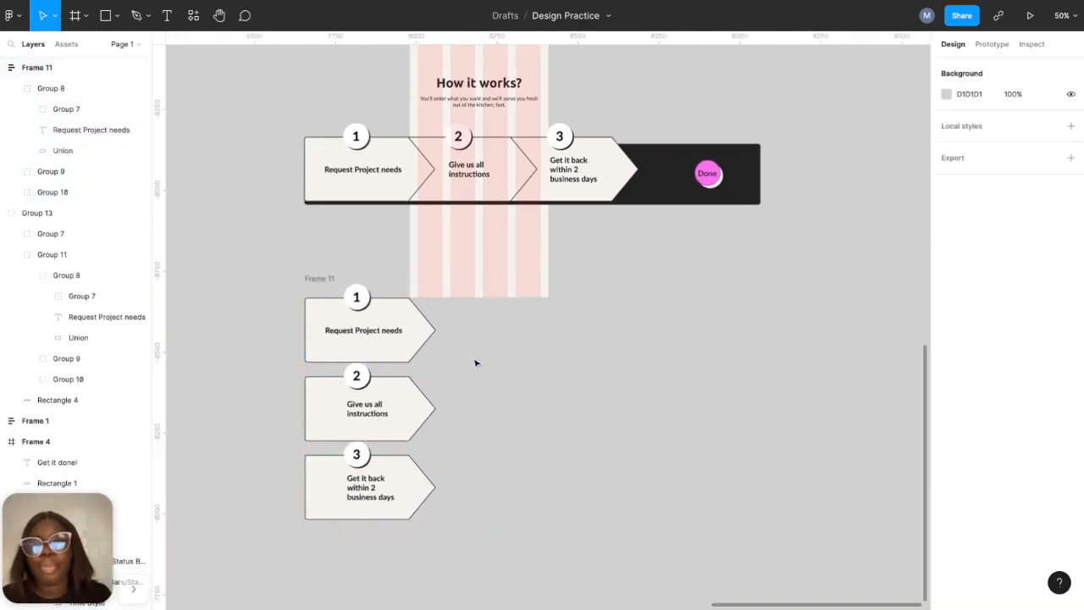
- Draw a rectangle beside the stacked cards and a triangle polygon of 255 × 255 to its right
left_click(105, 15)
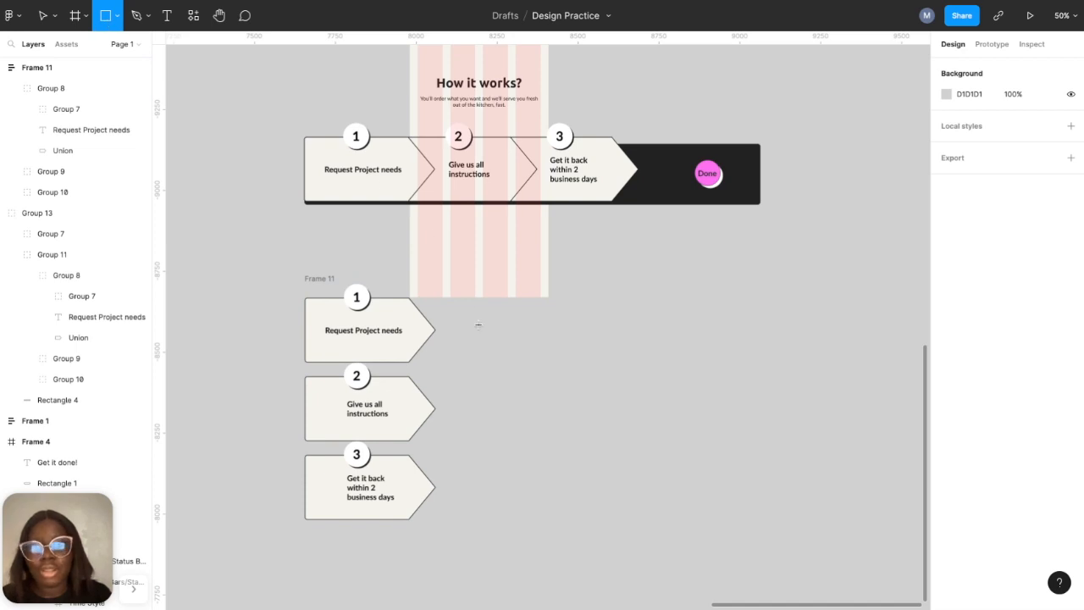
mouse_move(478, 324)
left_mouse_down()
mouse_move(624, 399)
mouse_move(649, 399)
mouse_move(611, 390)
left_mouse_up()
left_click(636, 380)
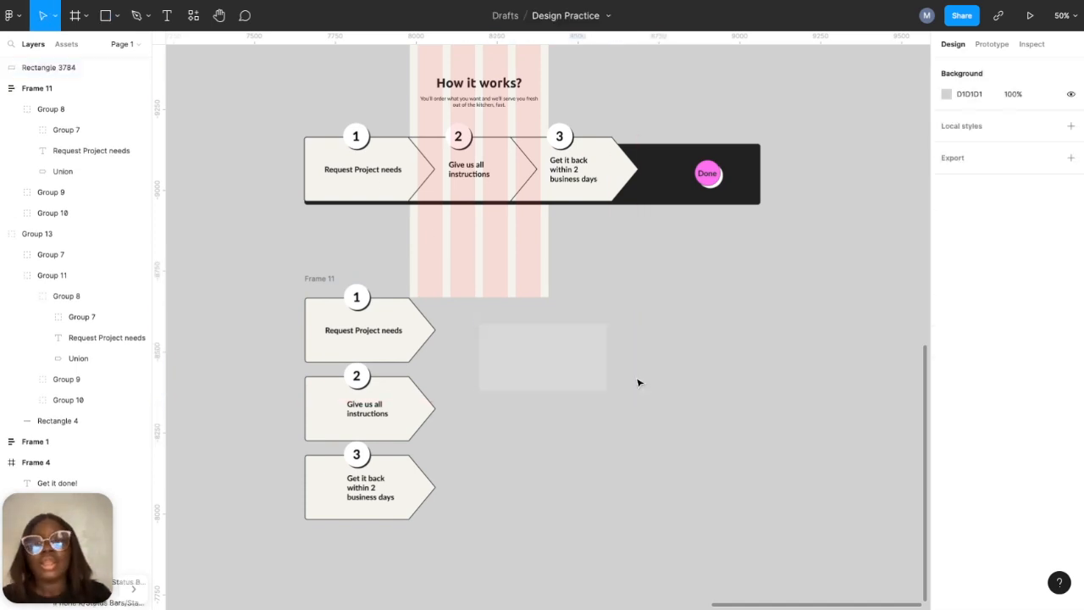
left_click(117, 17)
left_click(93, 110)
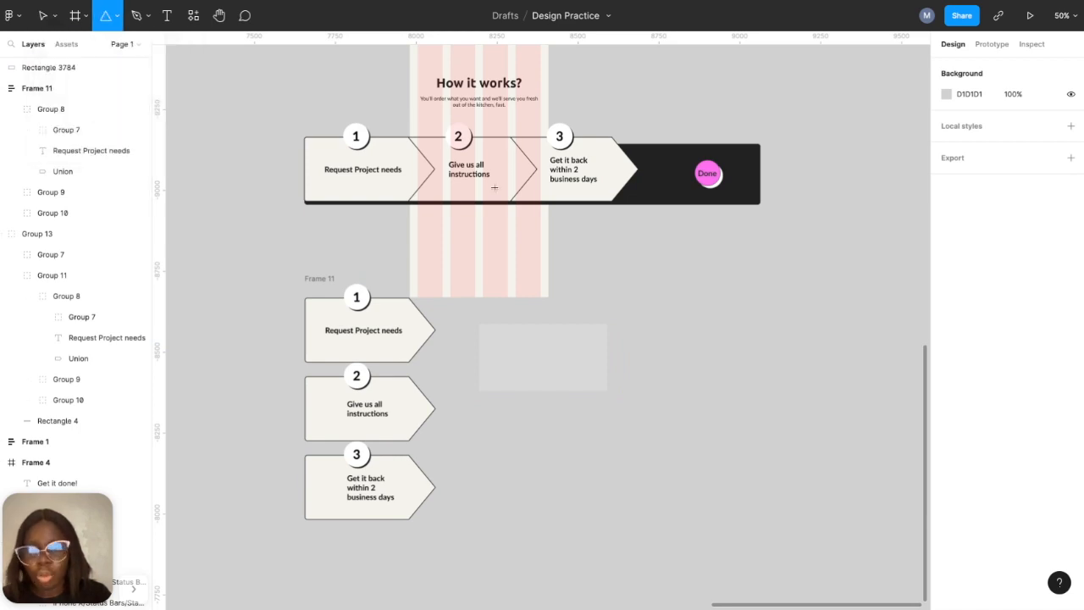
left_click_drag(625, 318, 708, 401)
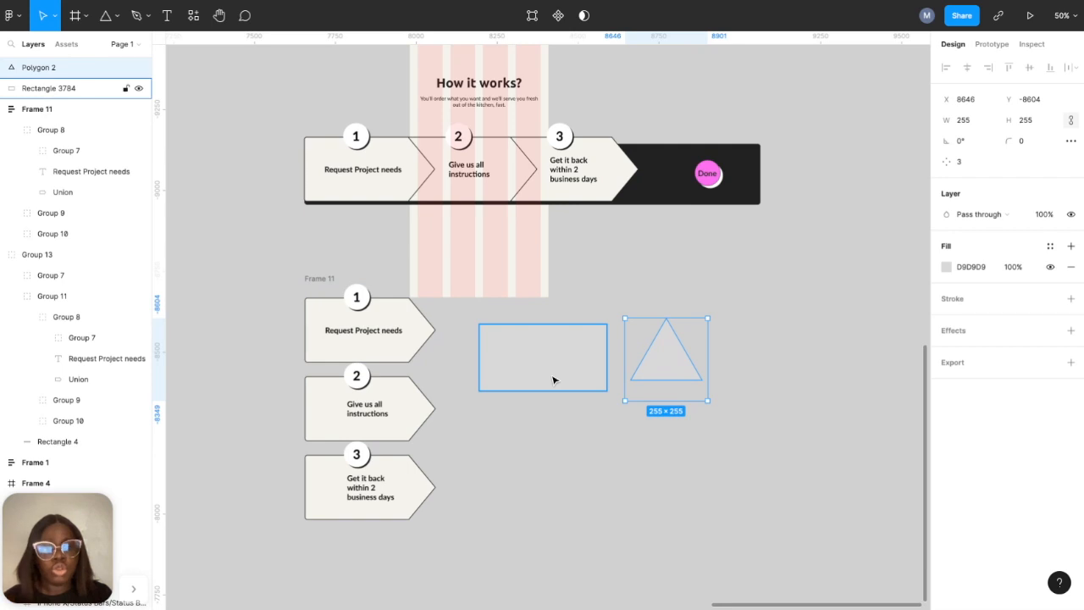
- Rotate the triangle to about -90° so it points right, and place it against the rectangle's right edge
left_click_drag(714, 408, 620, 410)
left_click_drag(714, 407, 710, 411)
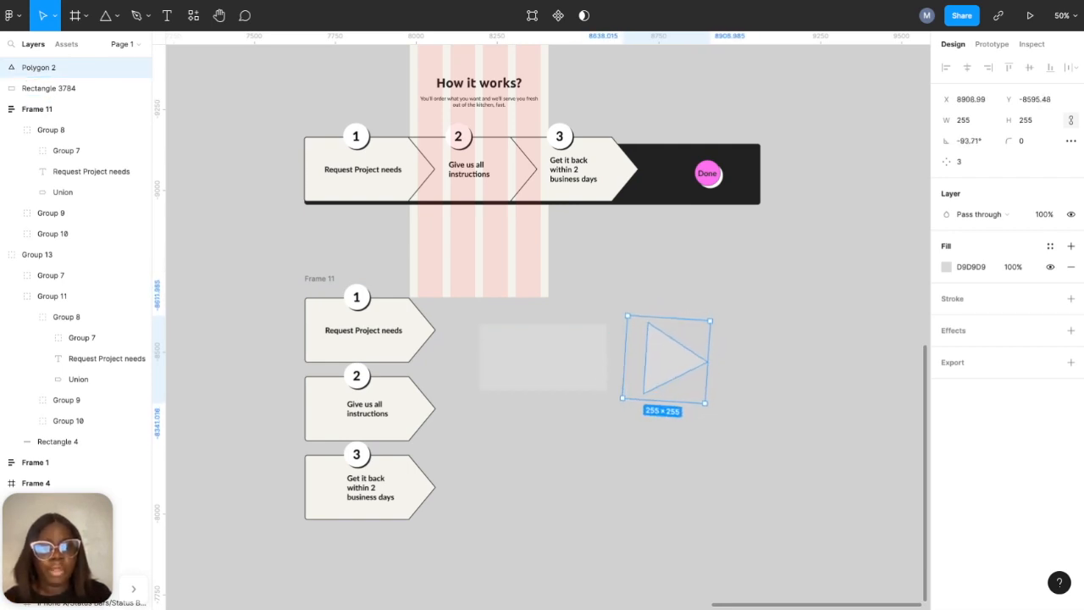
left_click(716, 416)
left_click(685, 368)
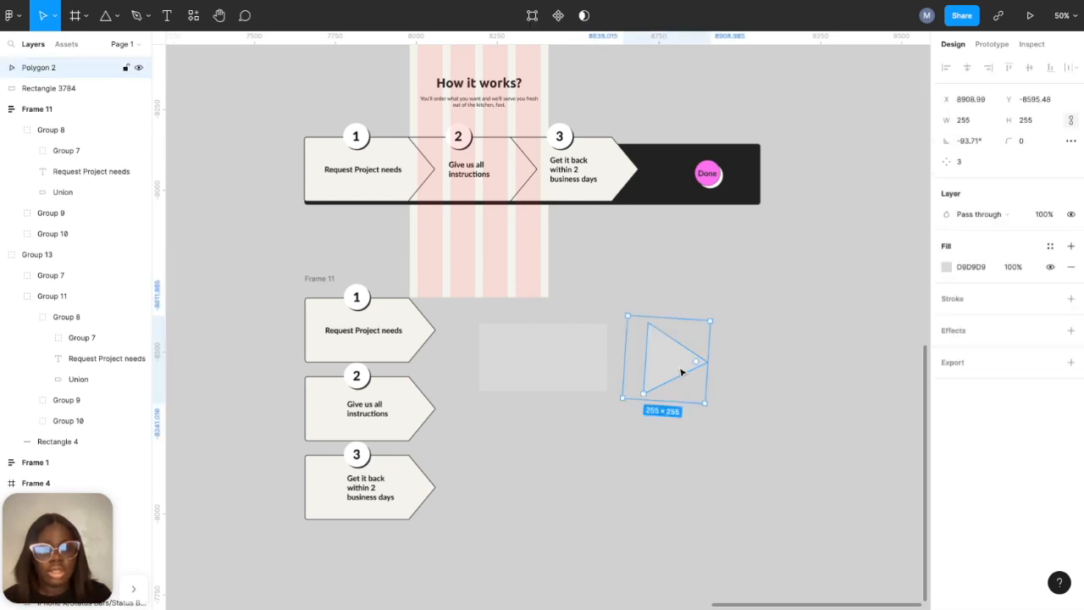
left_click_drag(707, 412, 712, 410)
left_click_drag(705, 371, 669, 370)
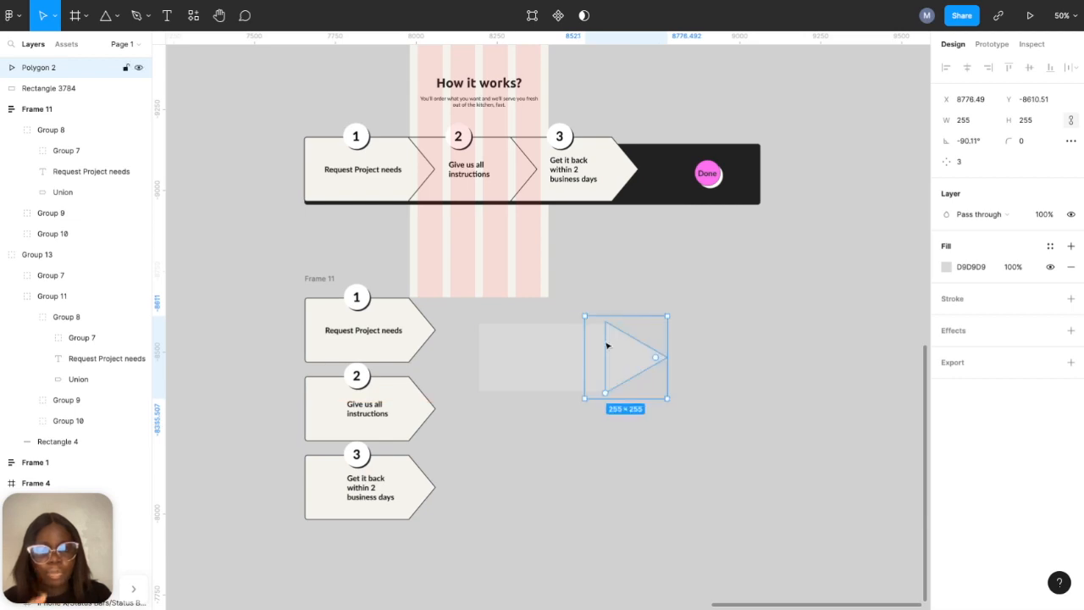
- Scale the triangle's bounding box down to about 244 × 244 to match the rectangle's height
scroll(615, 320, "up", 10)
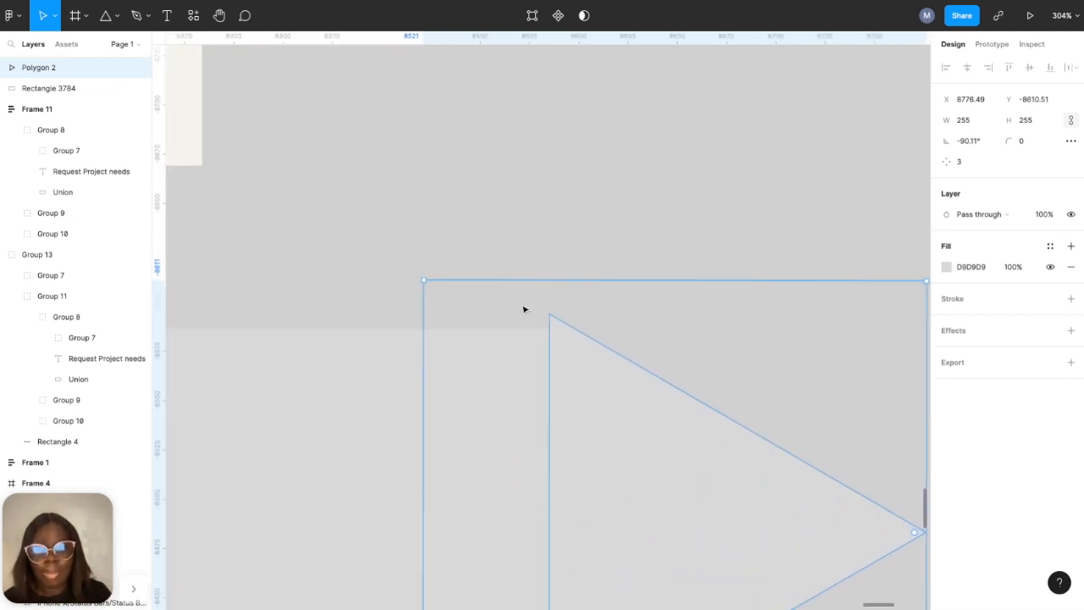
mouse_move(423, 279)
left_mouse_down()
mouse_move(430, 287)
mouse_move(421, 279)
left_mouse_up()
scroll(438, 295, "down", 7)
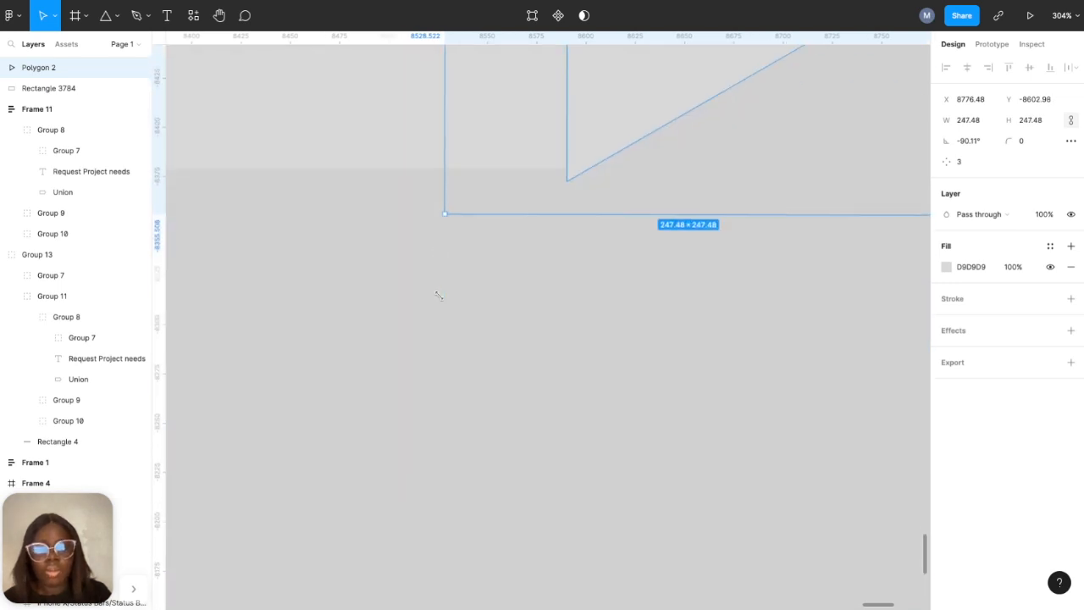
scroll(448, 307, "up", 2)
left_click_drag(450, 336, 447, 335)
scroll(448, 334, "down", 10)
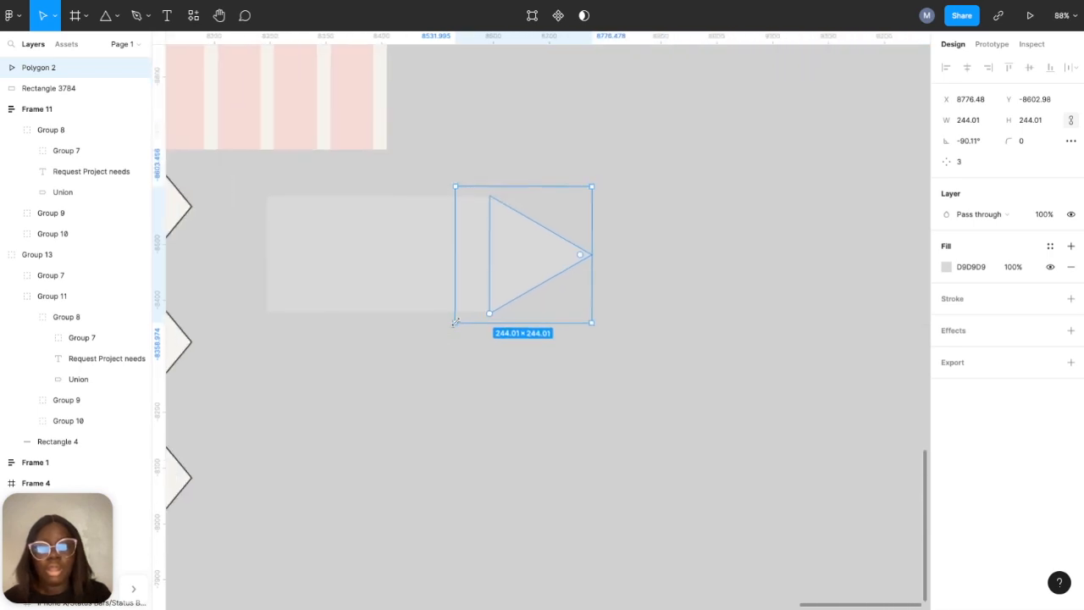
- Nudge the triangle left against the rectangle and combine both shapes with Union selection
scroll(508, 314, "left", 3)
key("Left")
key("Left")
key("Left")
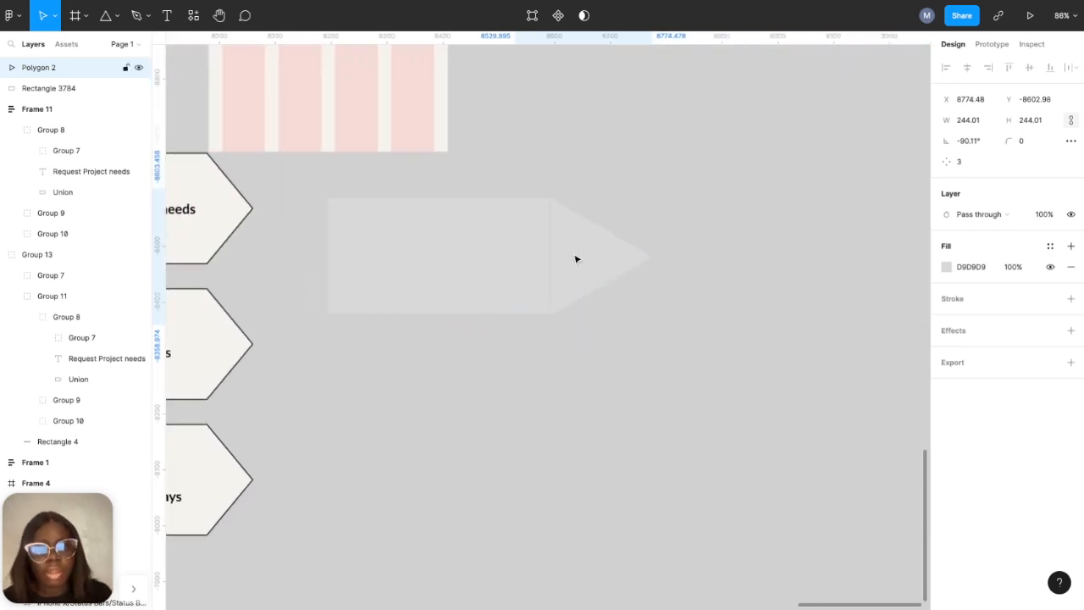
left_click_drag(508, 187, 645, 316)
left_click(584, 15)
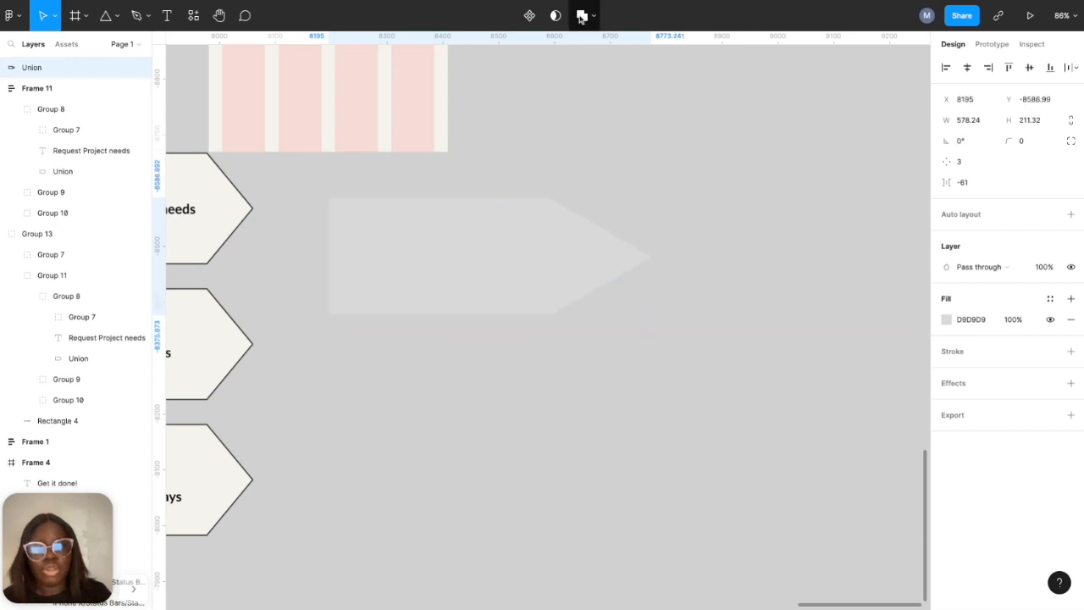
- Try a black stroke on the united arrow shape, undo it, and nudge the shape 2 px left
left_click(1071, 351)
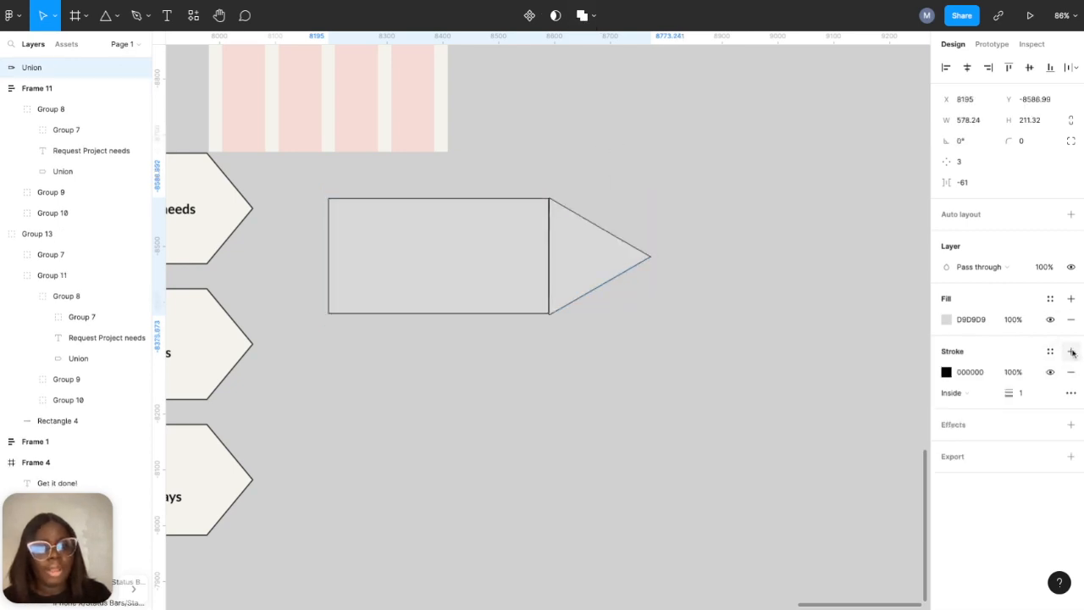
key("ctrl+z")
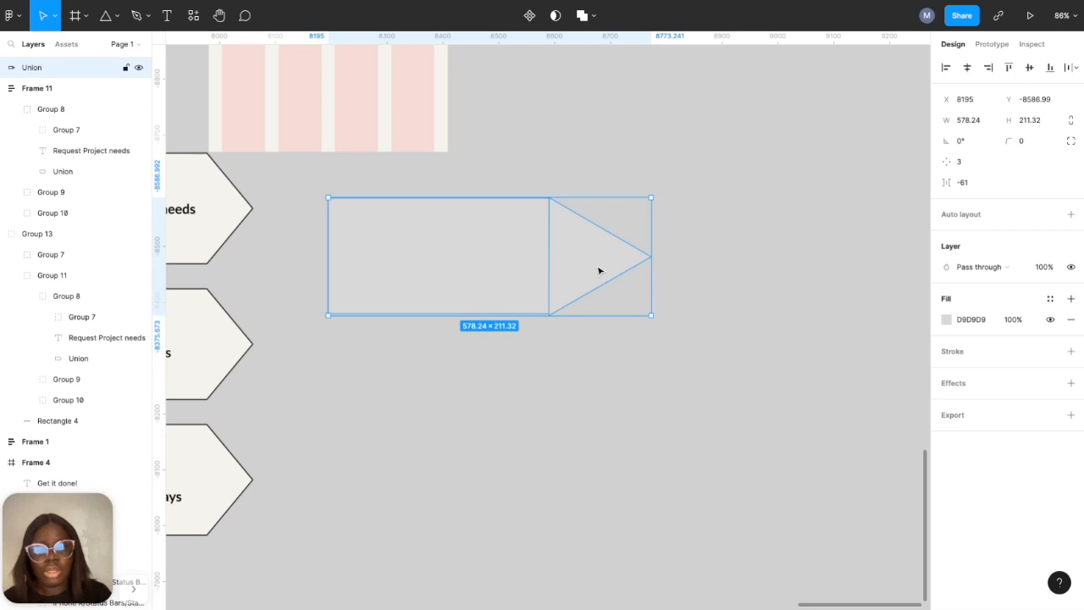
key("Left")
key("Left")
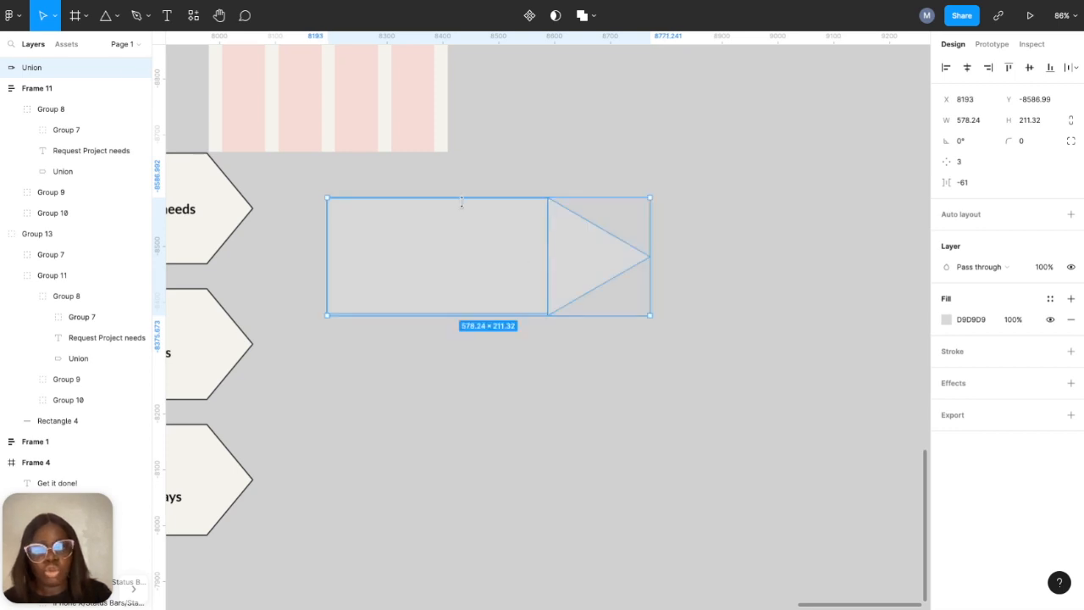
left_click_drag(481, 168, 632, 319)
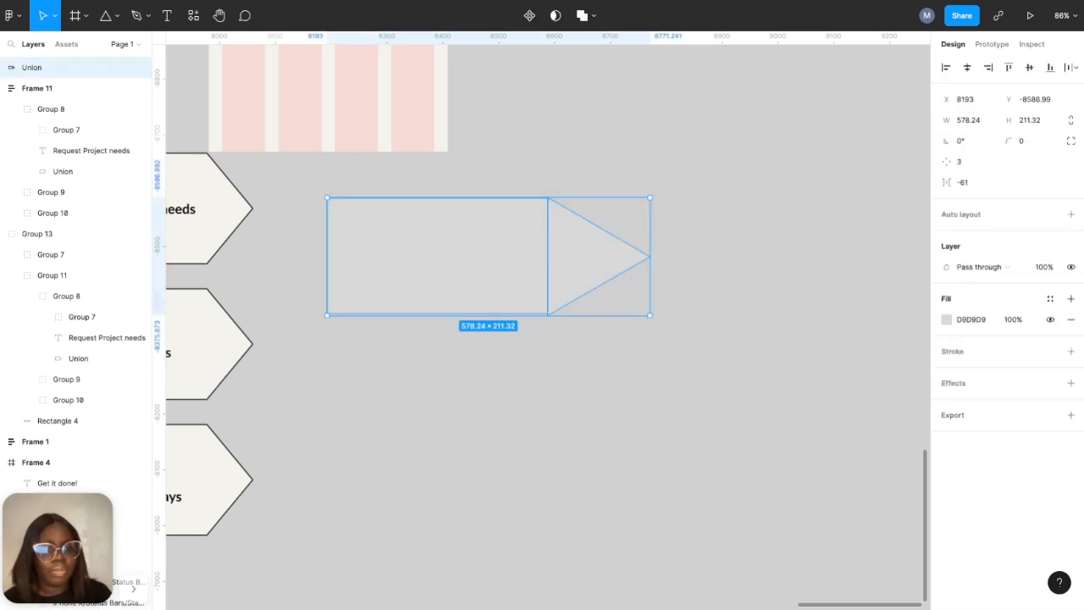
left_click(568, 167)
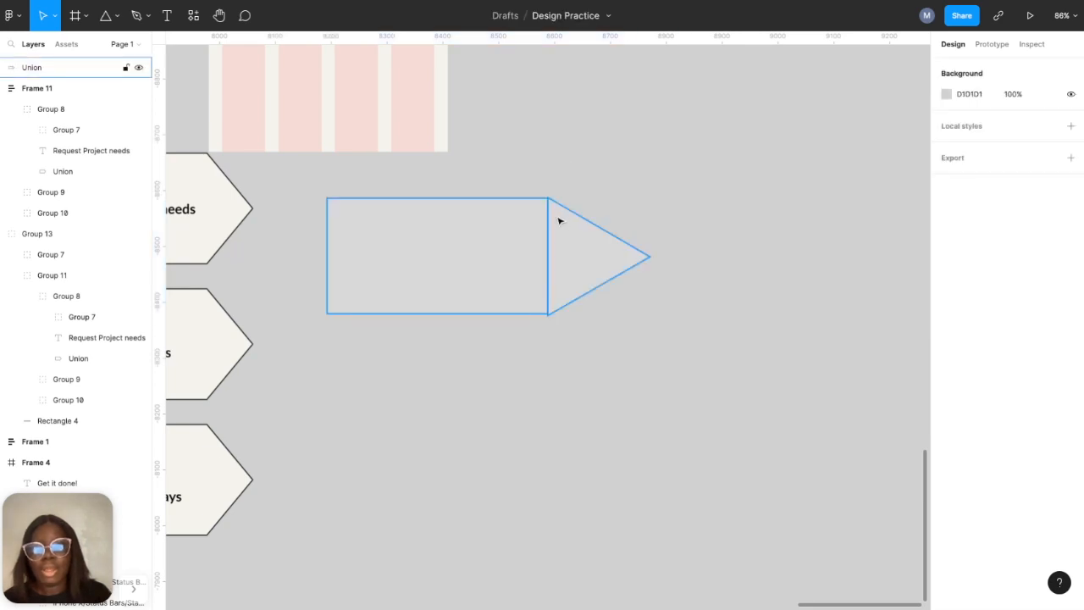
- Add a black inside stroke of 1 to the united arrow shape, flatten the shape, and keep the stroke visible
left_click(559, 220)
left_click(1070, 351)
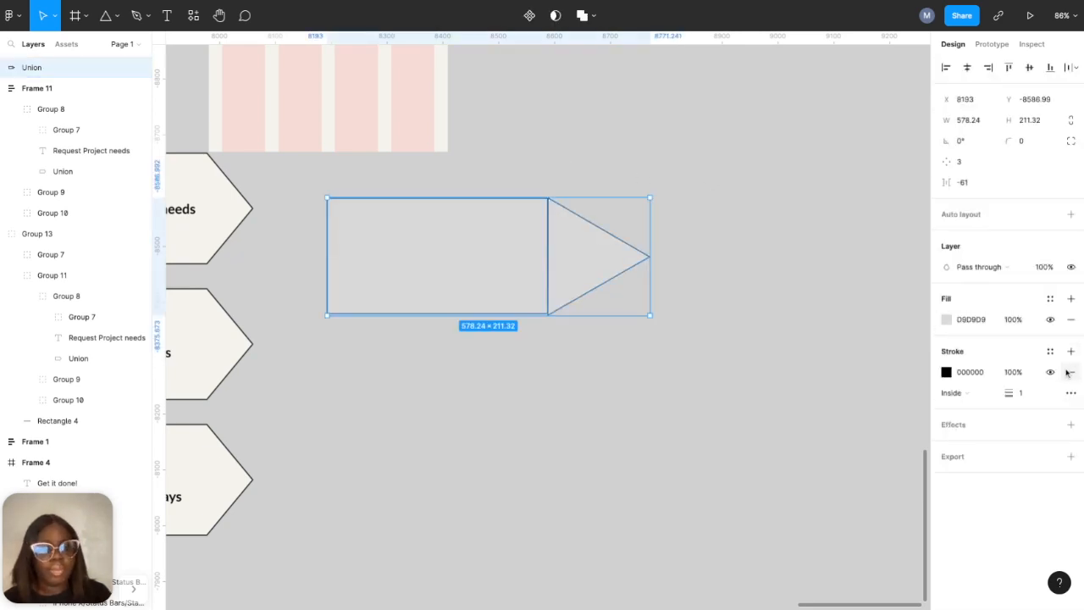
left_click(1050, 372)
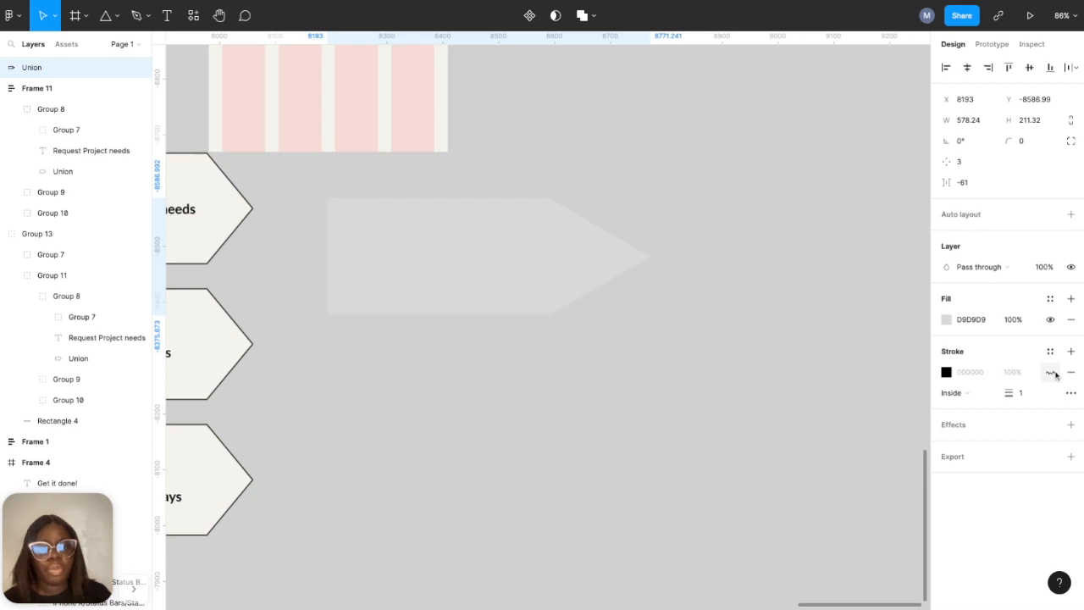
right_click(494, 282)
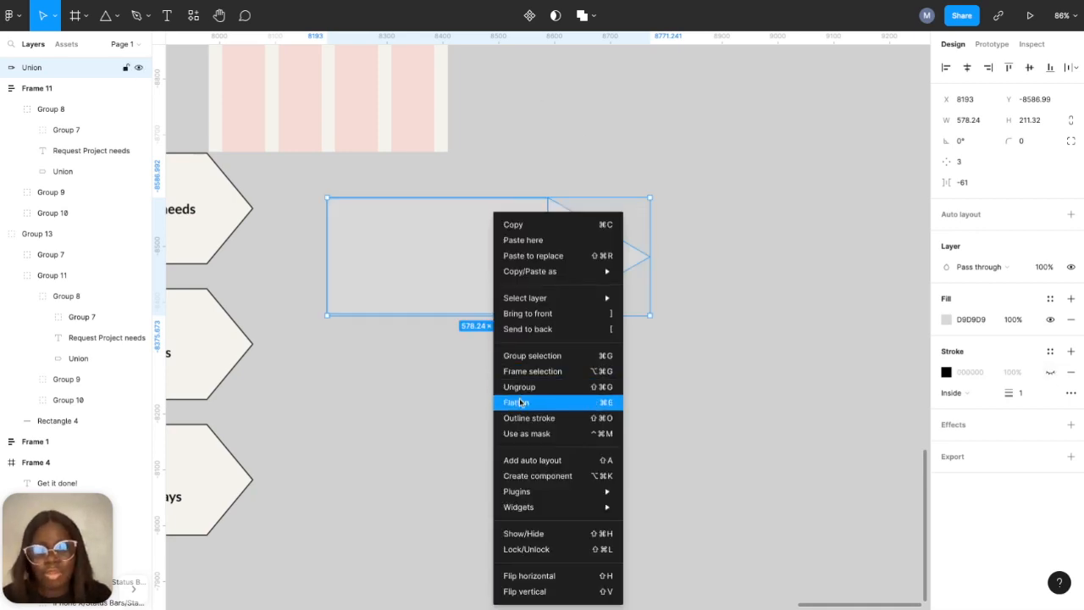
left_click(520, 402)
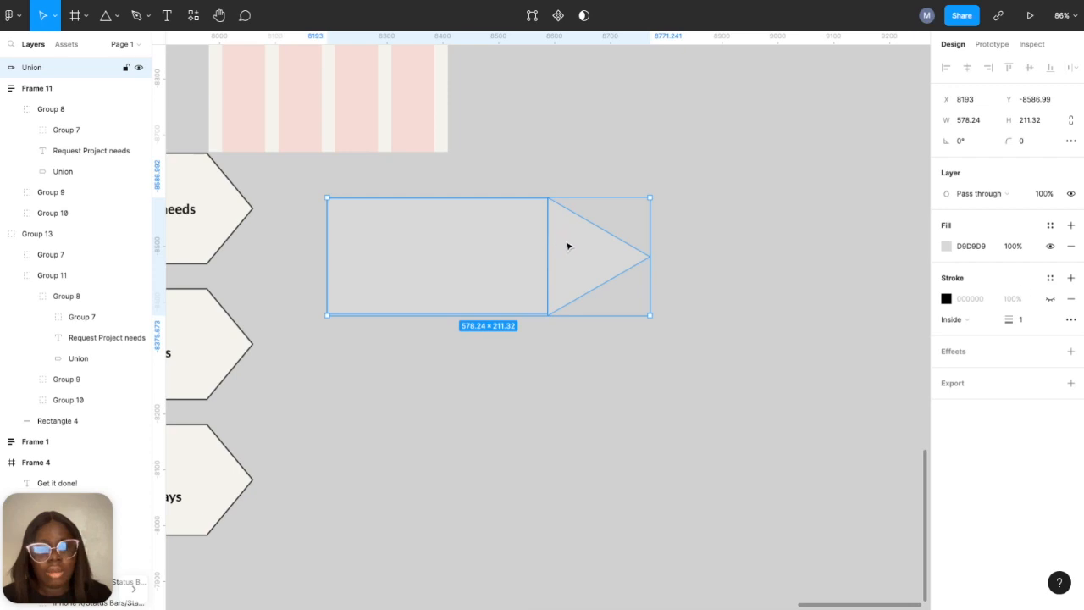
left_click(1050, 298)
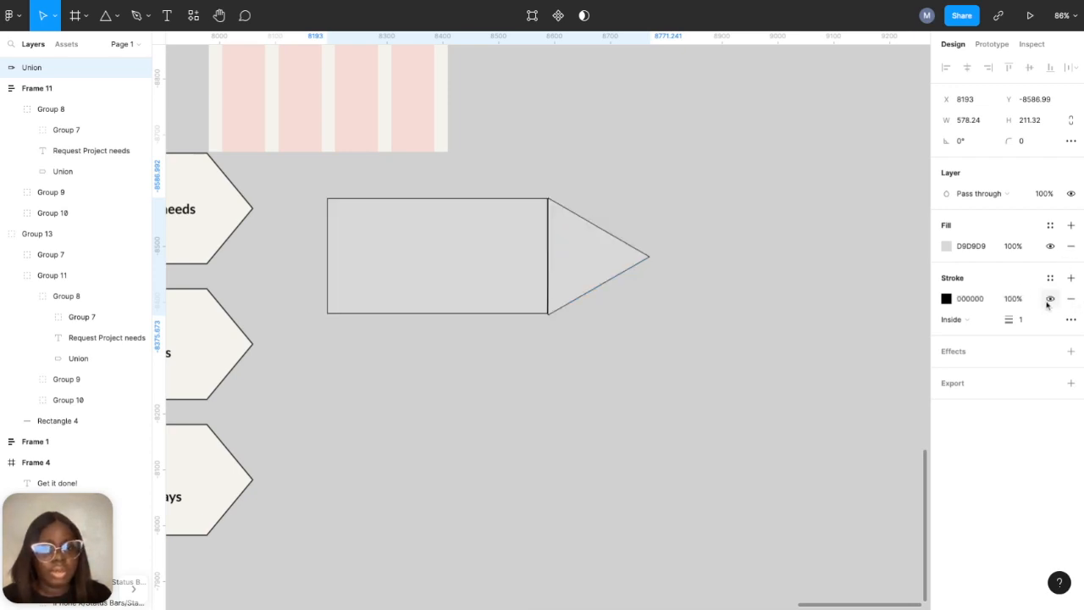
left_click(809, 224)
scroll(794, 218, "down", 3)
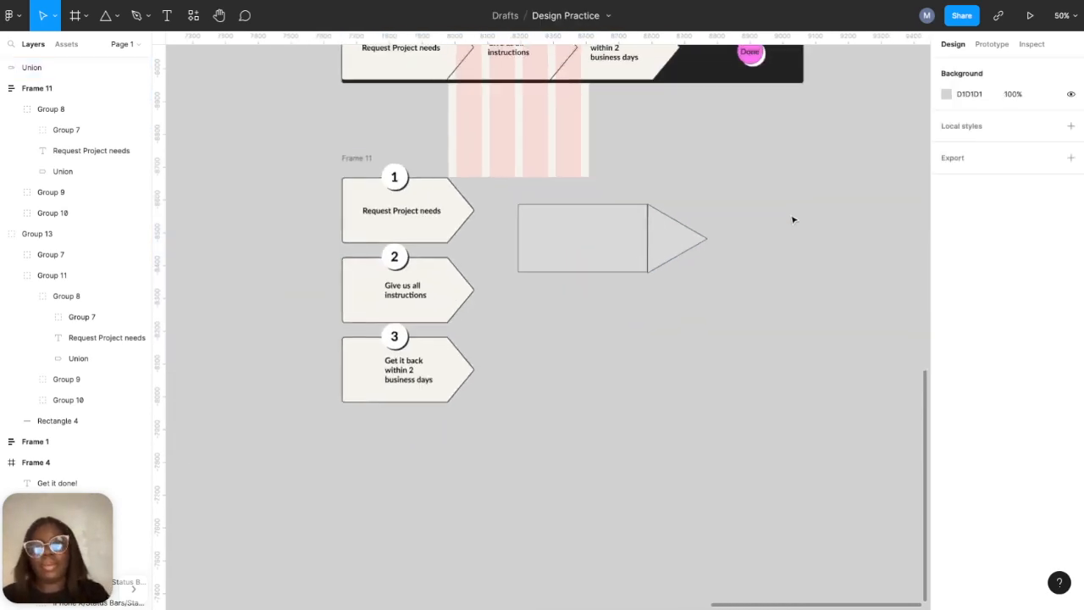
scroll(689, 280, "up", 5)
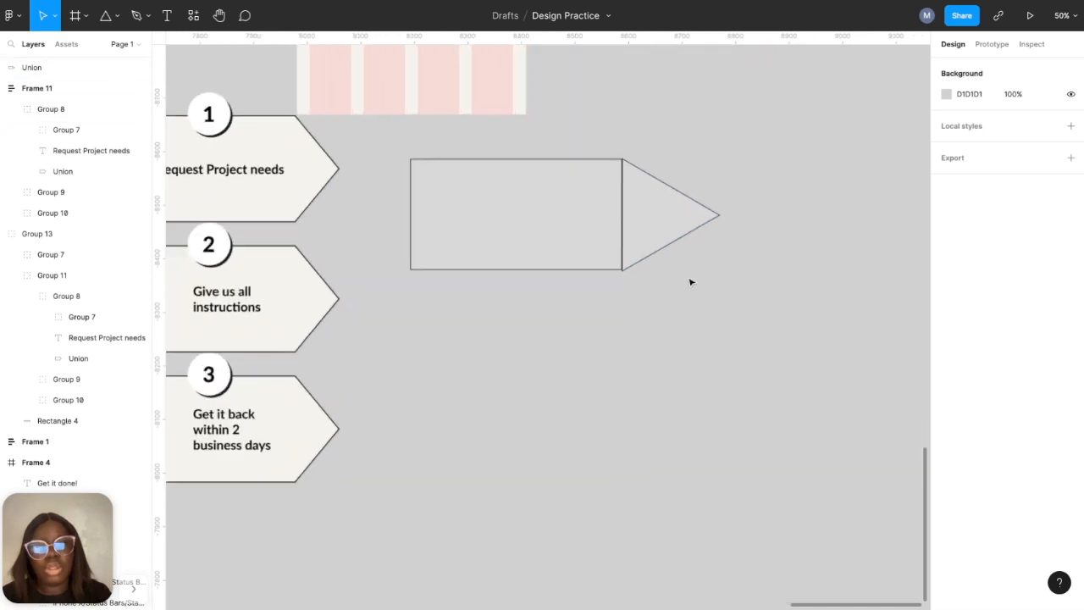
scroll(690, 339, "up", 2)
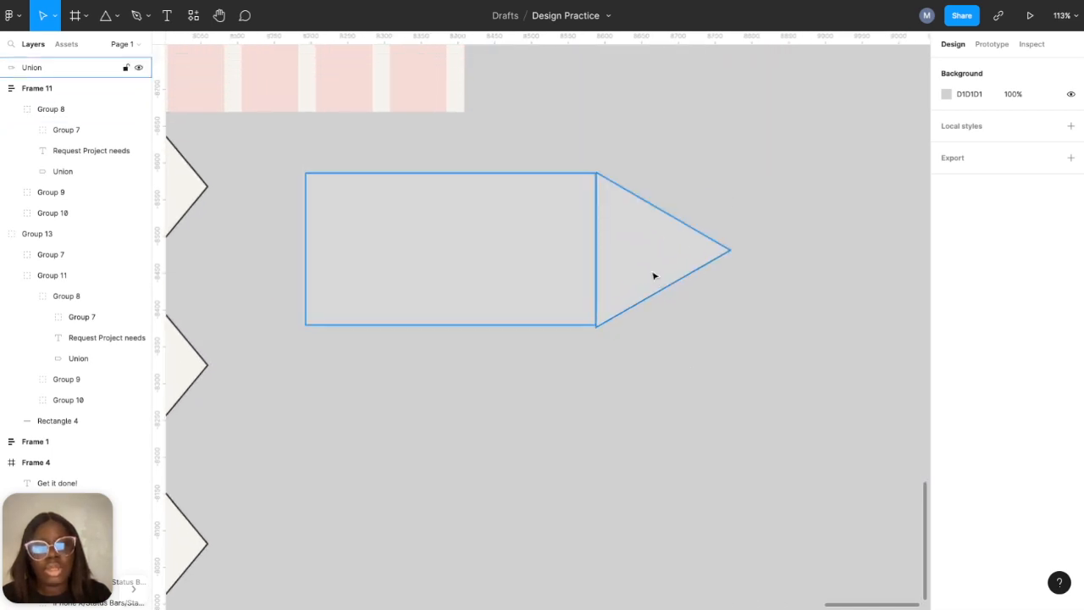
- Inspect the flattened arrow's vector points around the seam between rectangle and triangle
scroll(653, 274, "up", 5)
left_click(653, 274)
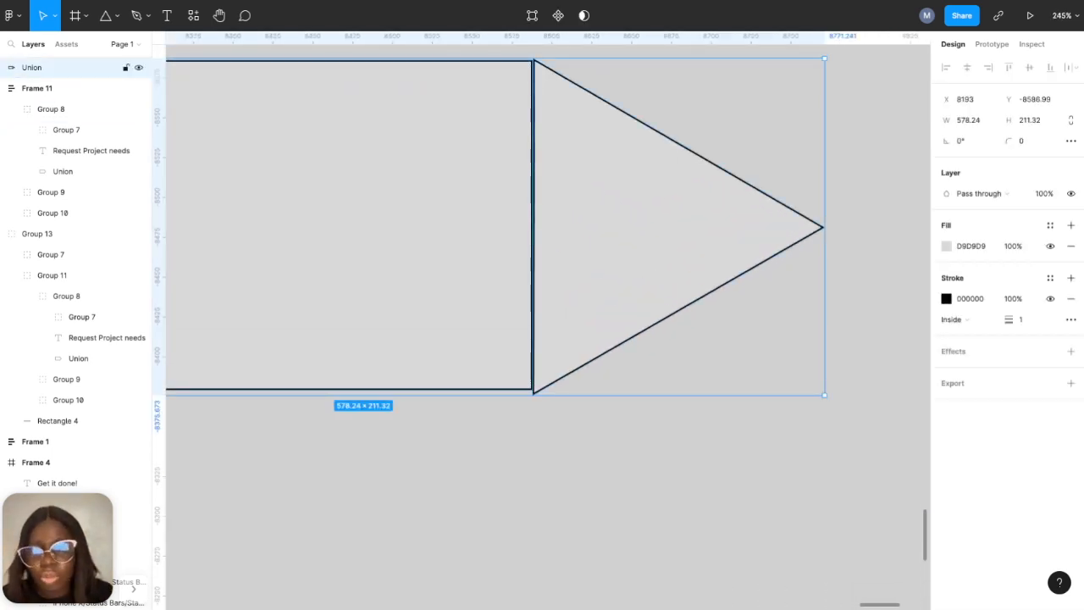
key("Return")
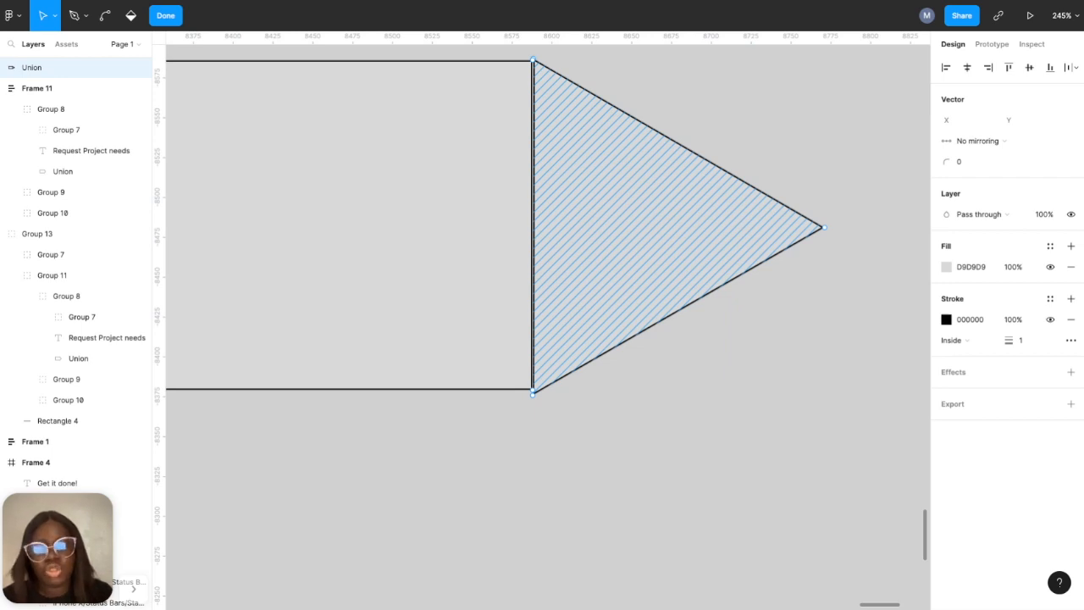
key("Escape")
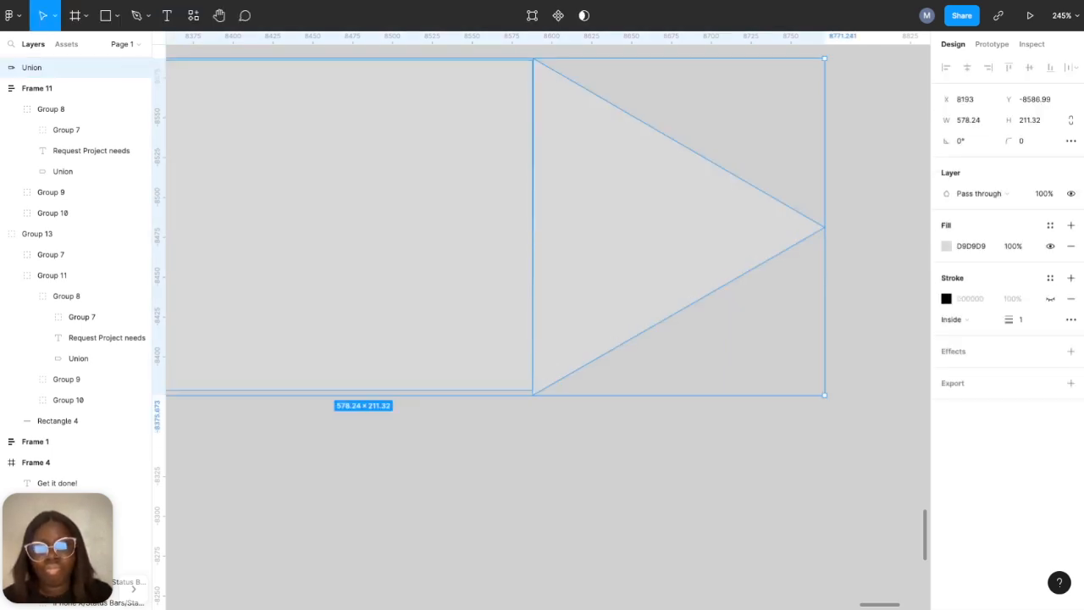
- Undo the flattening, stroke and union of the arrow to get back the separate rectangle and triangle
key("ctrl+z")
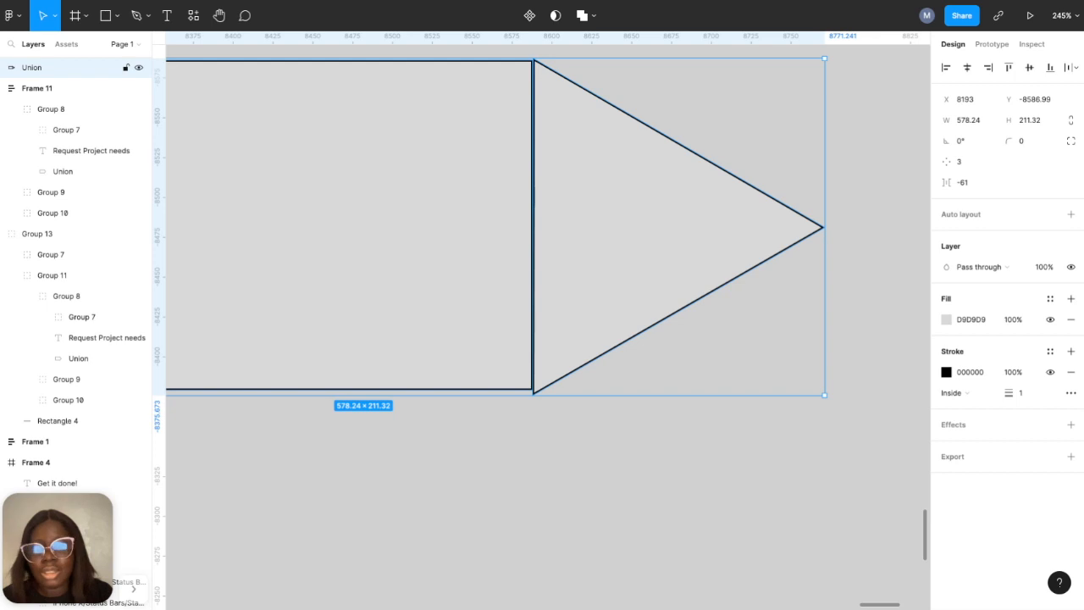
key("ctrl+z")
key("ctrl+z")
key("ctrl+z")
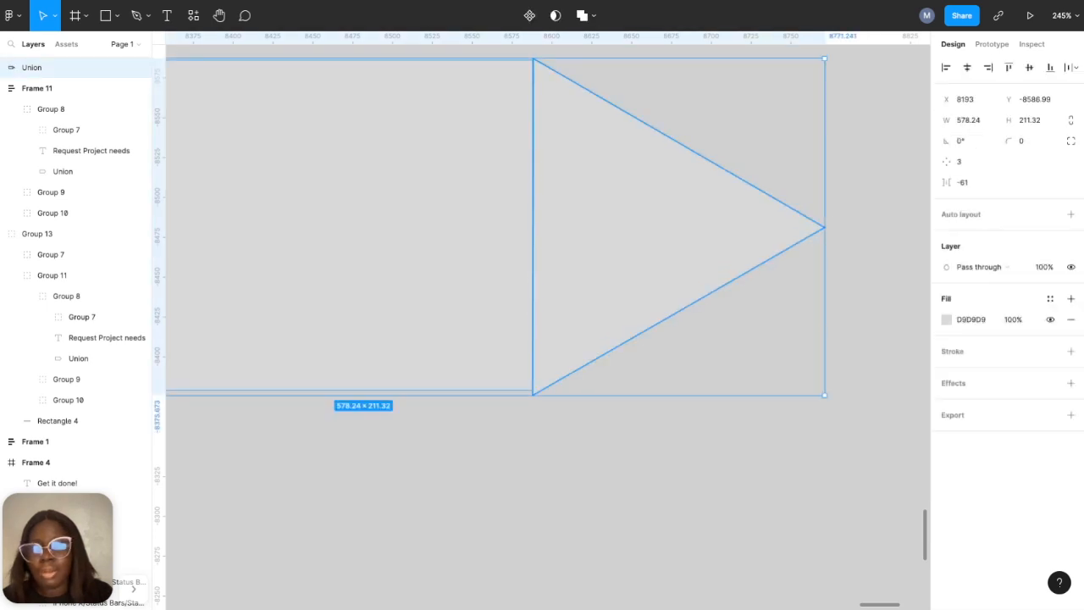
key("ctrl+z")
key("ctrl+z")
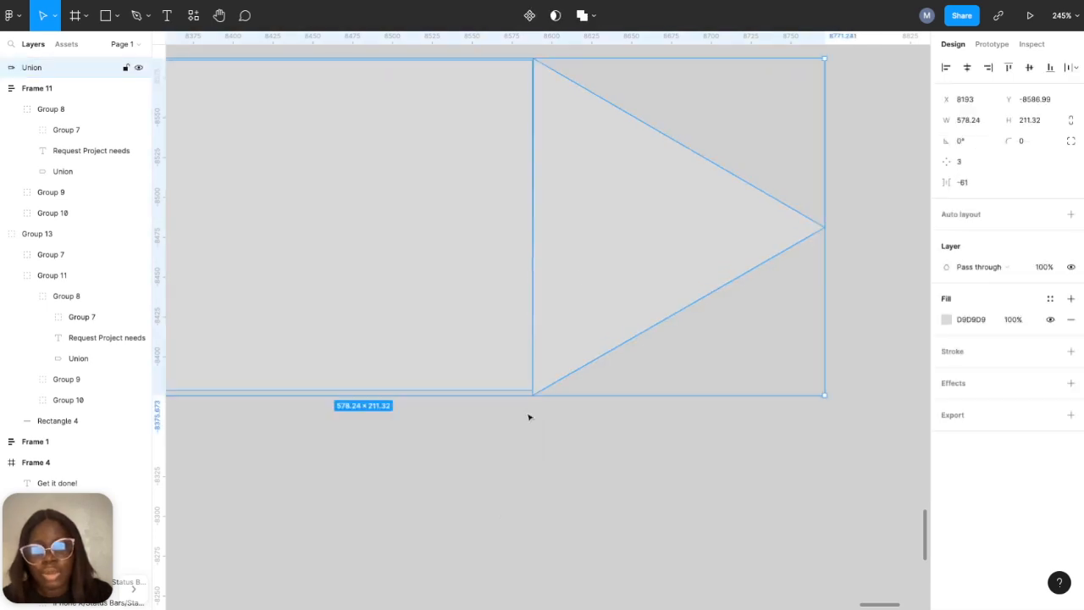
left_click(498, 510)
key("ctrl+z")
key("ctrl+z")
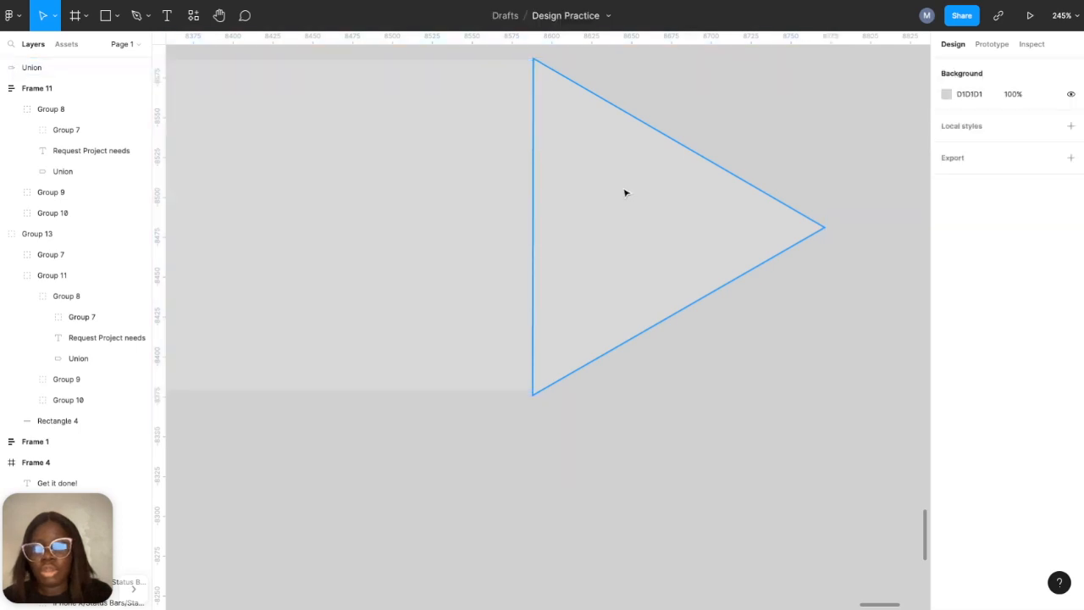
key("ctrl+z")
key("ctrl+z")
key("ctrl+z")
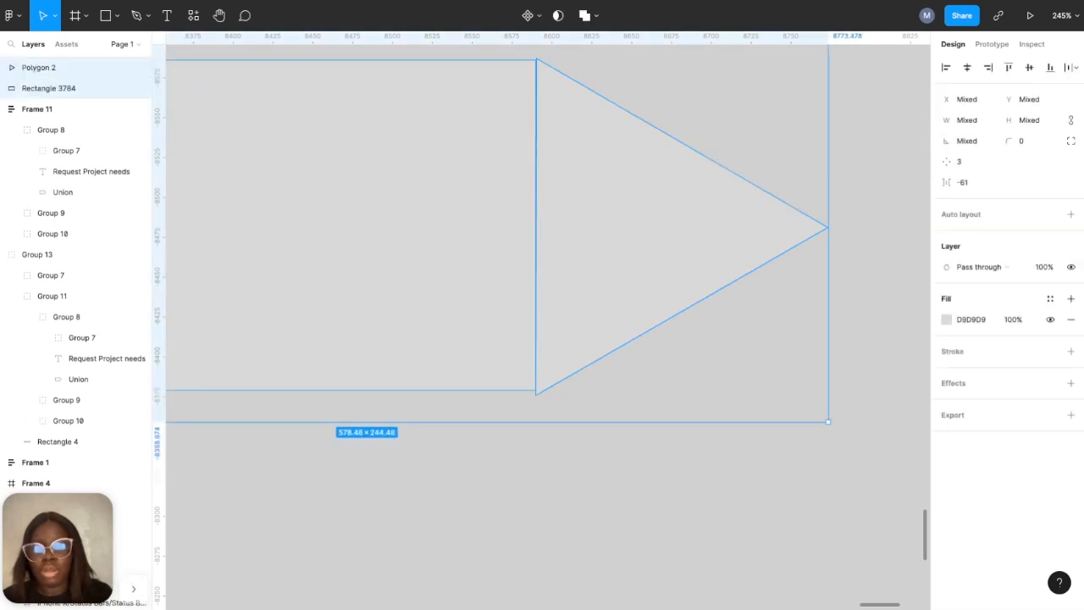
- Set the triangle's rotation to exactly -90°
left_click(541, 492)
left_click(615, 243)
scroll(615, 243, "up", 5)
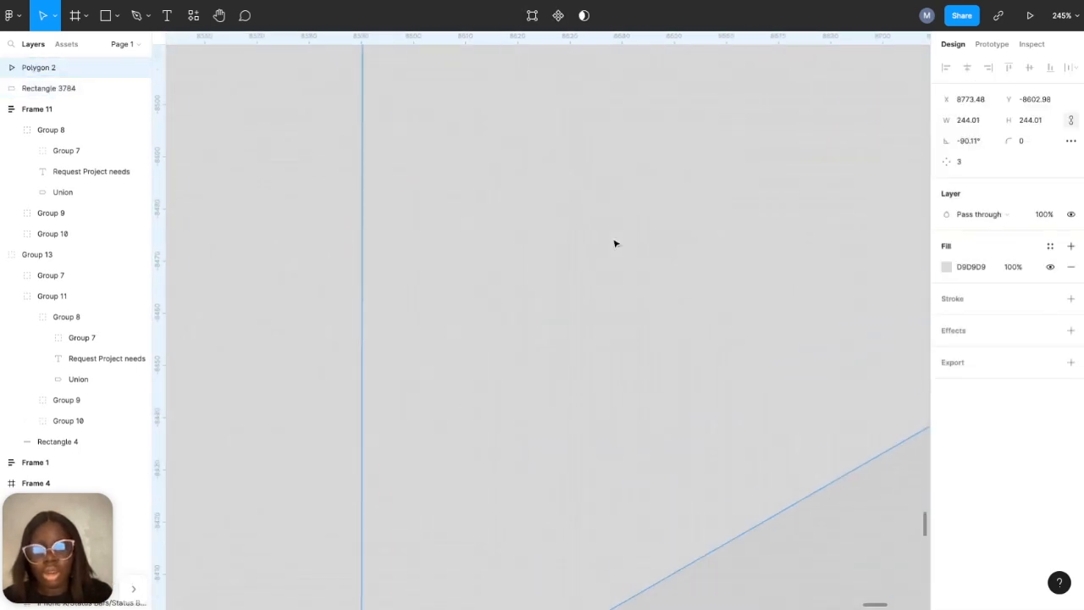
scroll(615, 243, "up", 10)
scroll(556, 278, "down", 1)
scroll(556, 279, "down", 2)
scroll(557, 279, "right", 1)
left_click(984, 146)
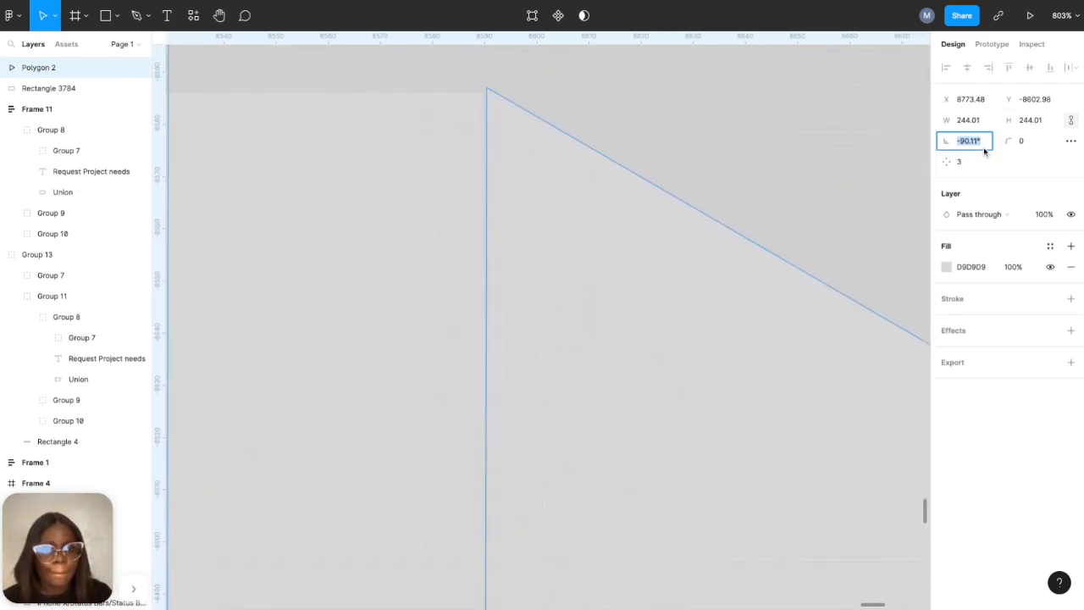
type("90")
key("Return")
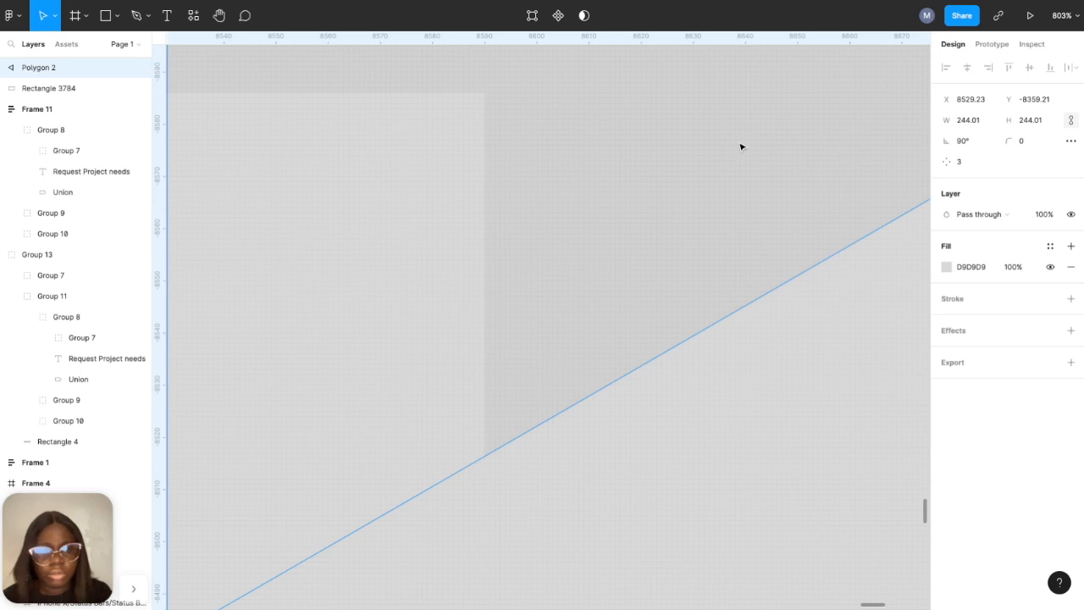
left_click(972, 144)
type("-")
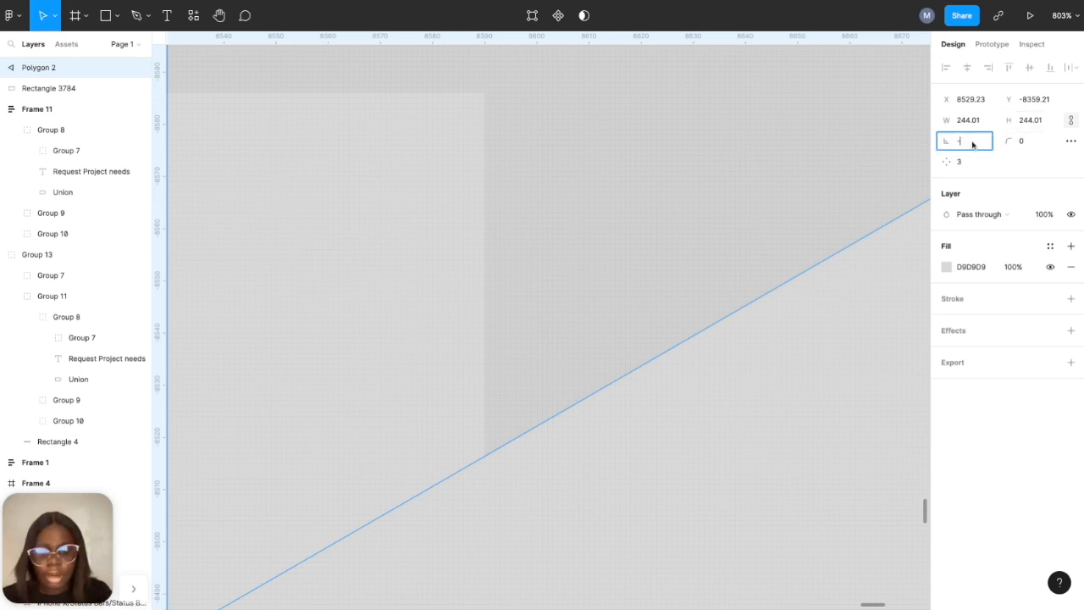
key("Return")
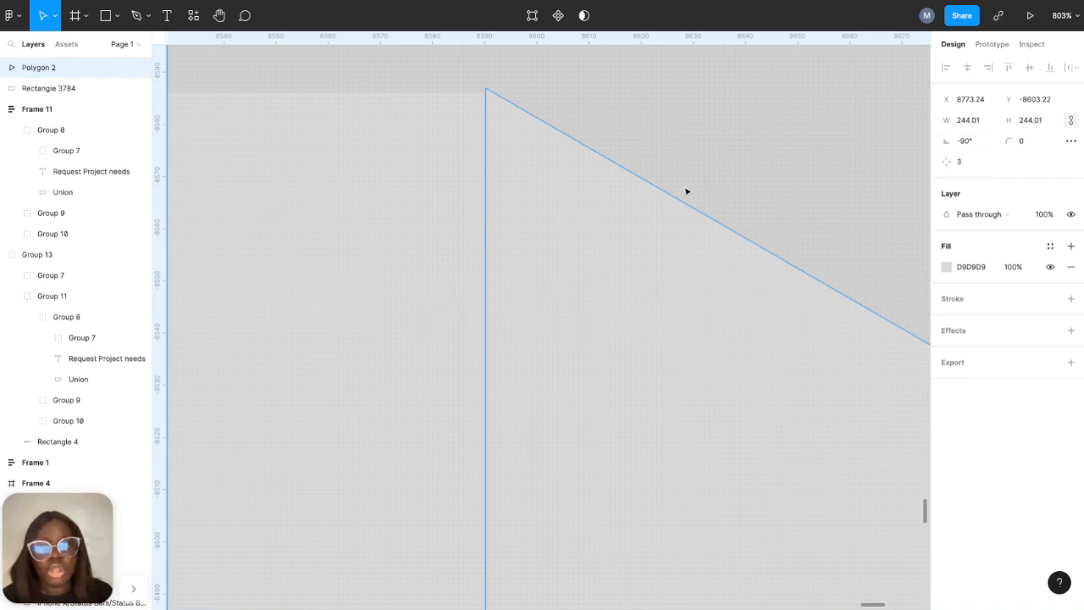
- Nudge the triangle's straight side onto the rectangle's right edge, at X 8773.01 and Y -8603
key("Down")
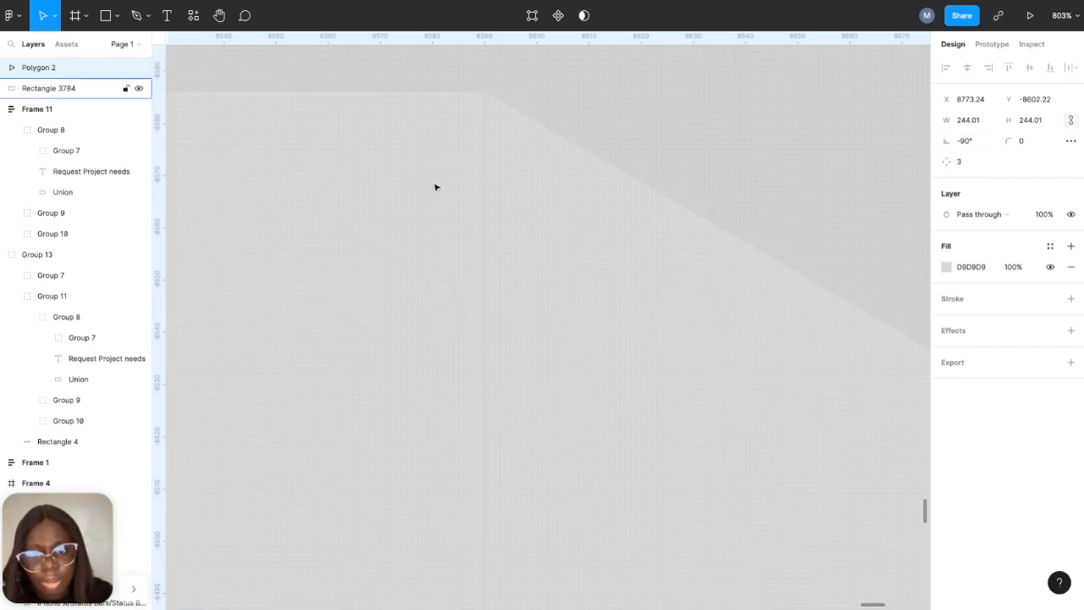
key("Left")
scroll(487, 176, "up", 5)
scroll(487, 176, "up", 5)
scroll(479, 389, "up", 5)
key("Right")
key("Up")
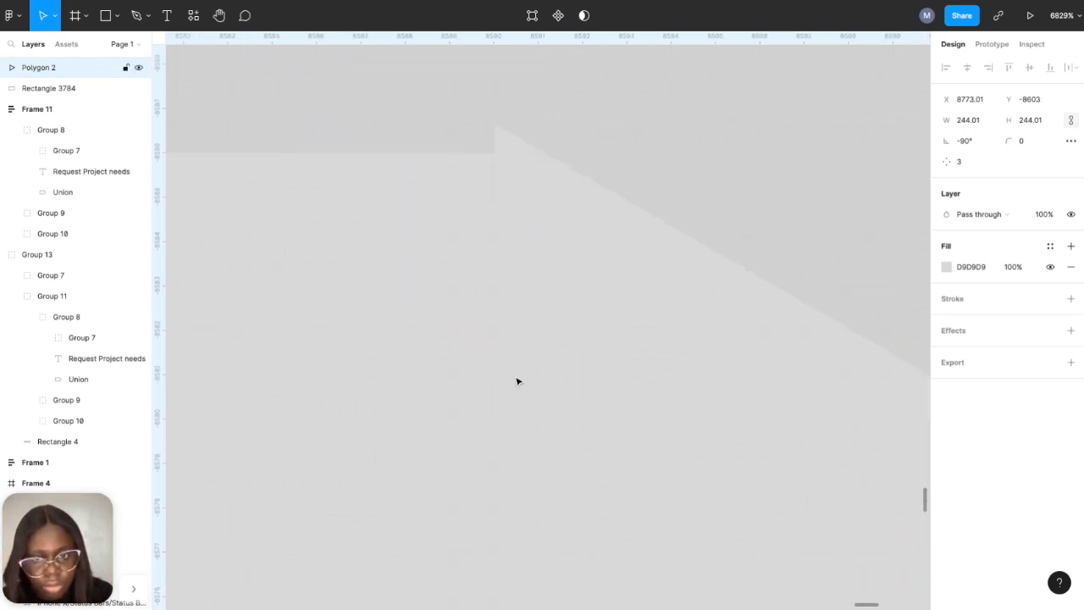
- Reduce the triangle to 241 × 241 and nudge it 3 px left against the rectangle, to X 8770
scroll(517, 381, "down", 3)
scroll(517, 382, "down", 5)
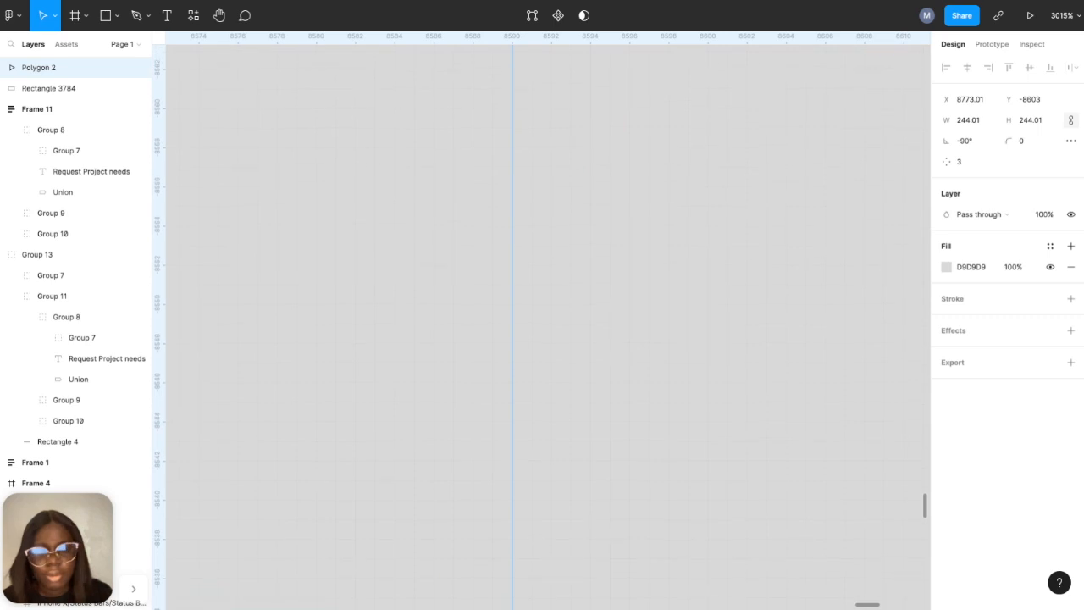
scroll(521, 481, "down", 5)
scroll(521, 481, "down", 5)
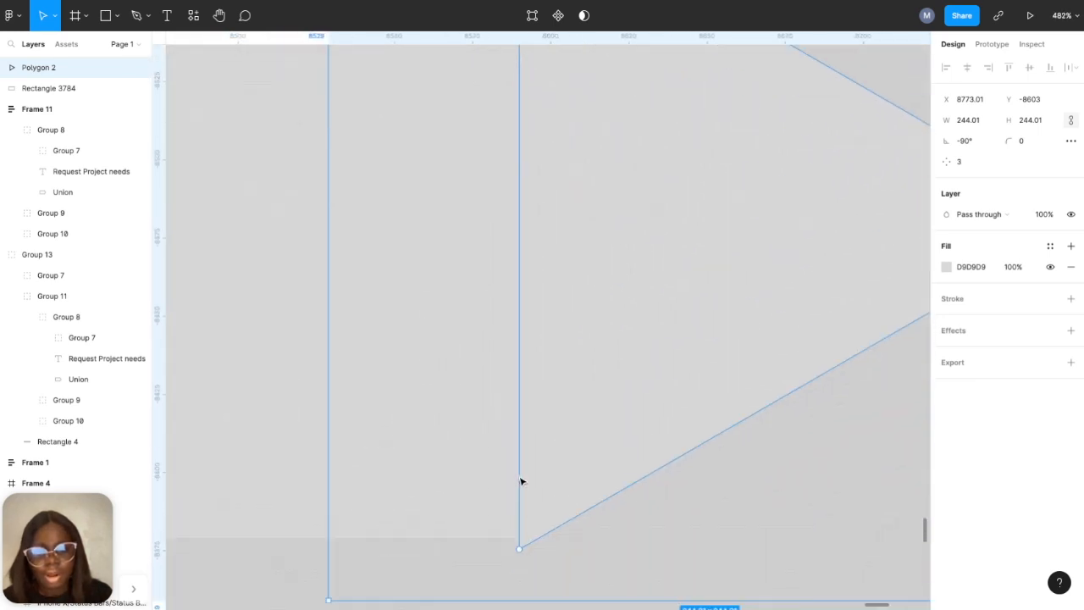
scroll(521, 481, "down", 3)
scroll(500, 321, "up", 5)
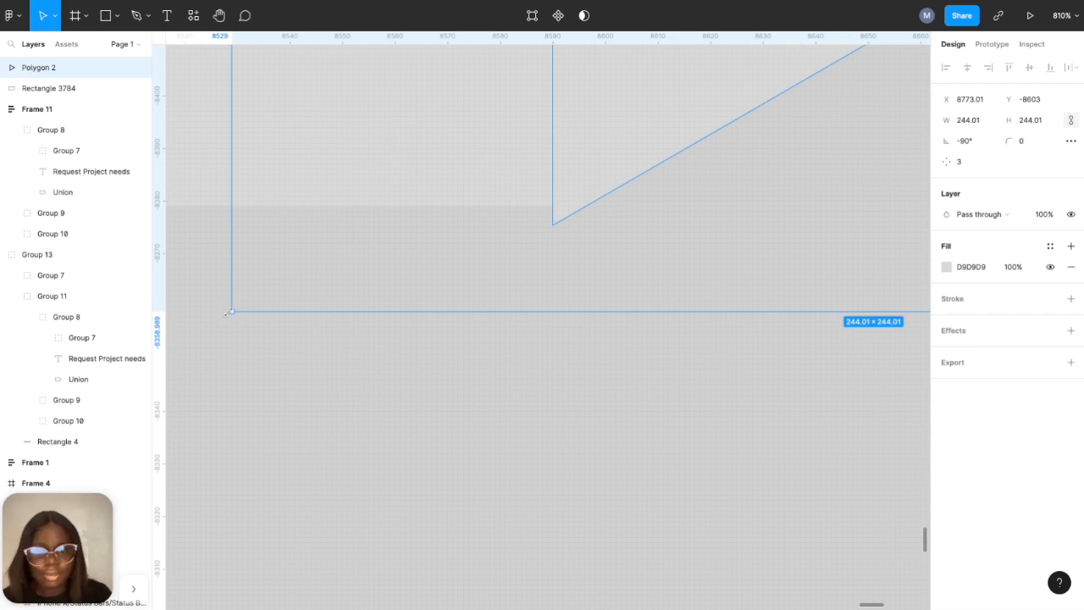
key("super+Left")
key("super+Left")
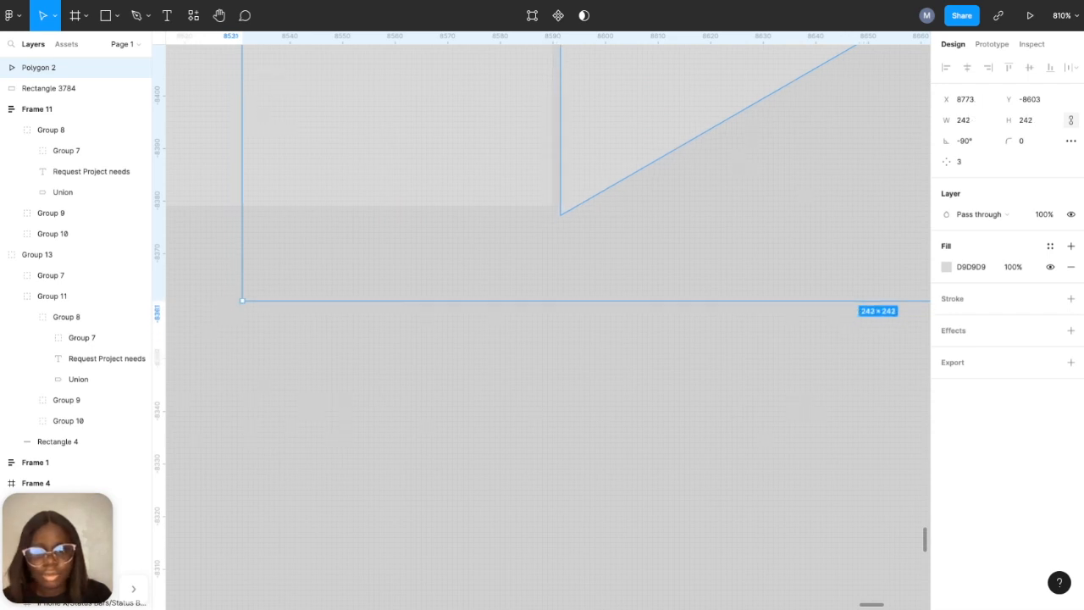
key("super+Left")
key("Left")
key("Left")
key("Left")
- Shrink the triangle to 240 × 240 from its upper-left corner, aligning its upper point with the rectangle's top edge
scroll(548, 322, "up", 10)
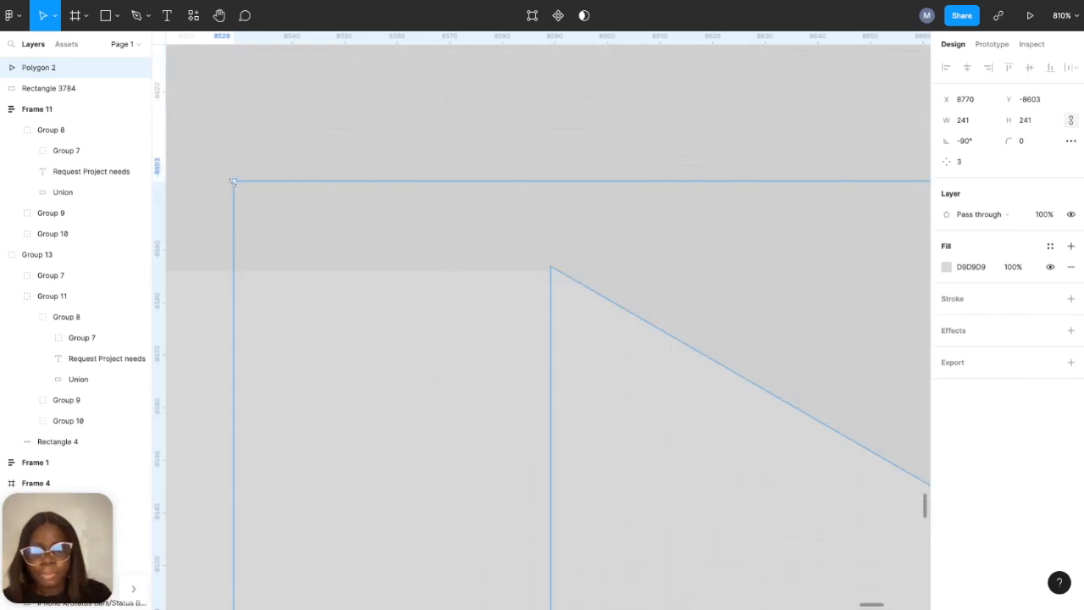
left_click_drag(233, 181, 239, 187)
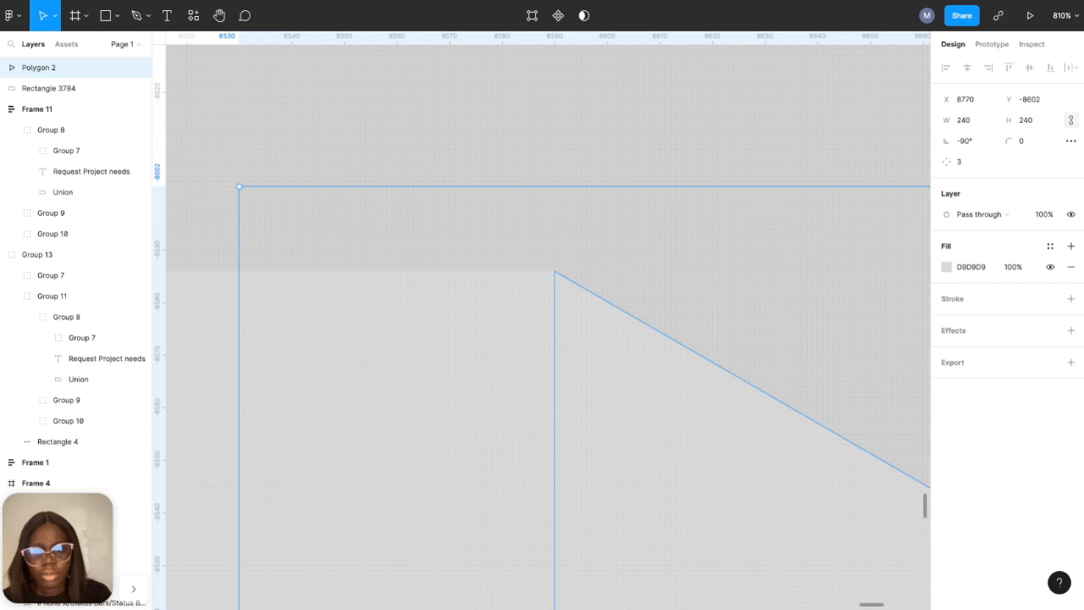
scroll(541, 146, "up", 5)
scroll(541, 146, "left", 2)
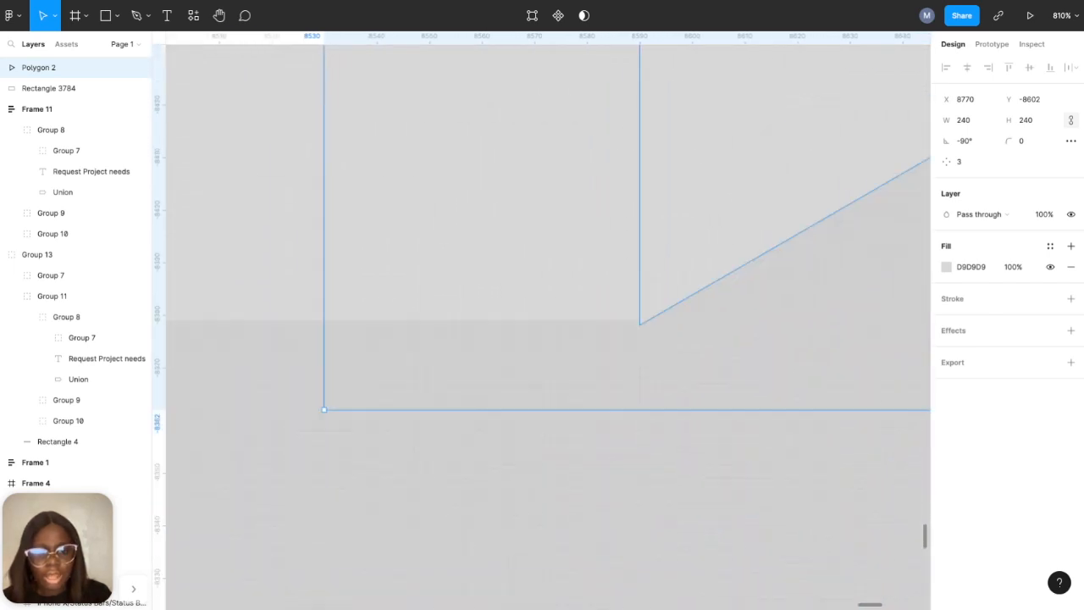
scroll(582, 101, "up", 2, "ctrl")
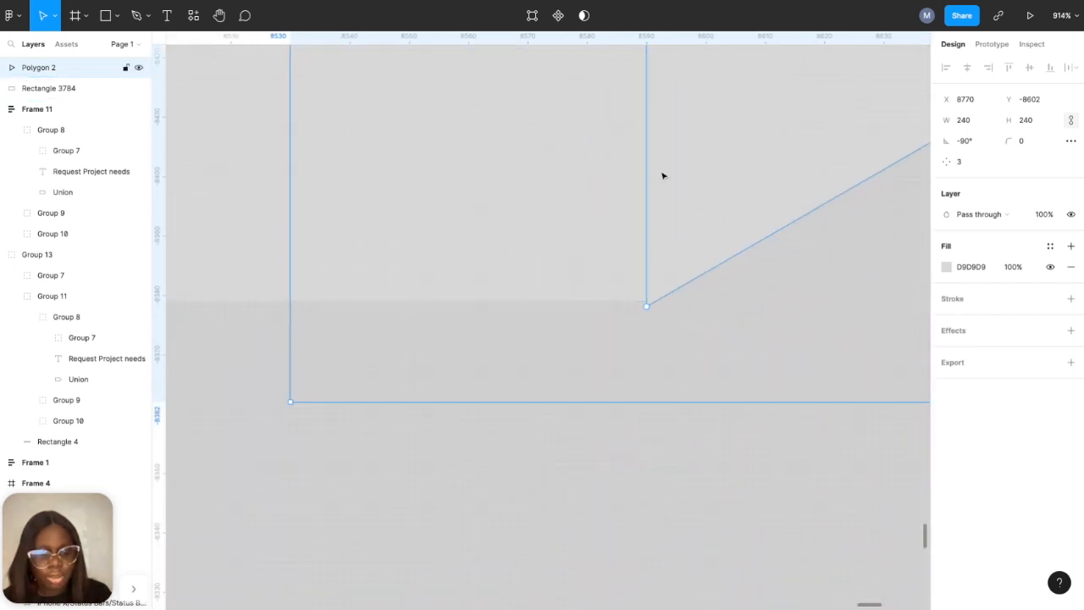
key("Right")
key("Left")
scroll(656, 212, "down", 10, "ctrl")
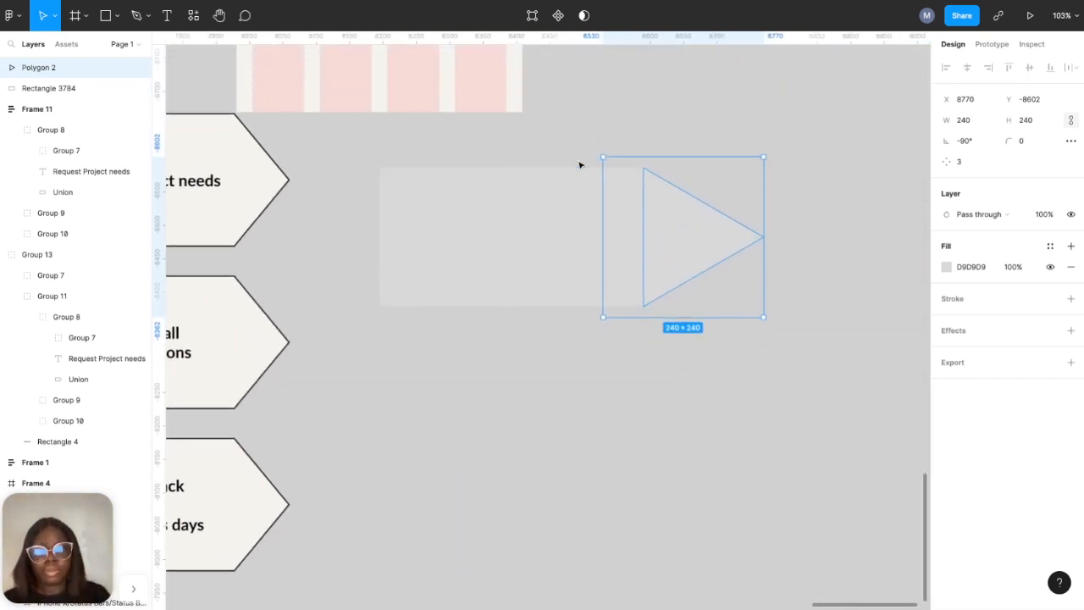
- Combine the triangle and rectangle into one arrow shape with Union selection
left_click(575, 146)
left_click_drag(549, 146, 709, 254)
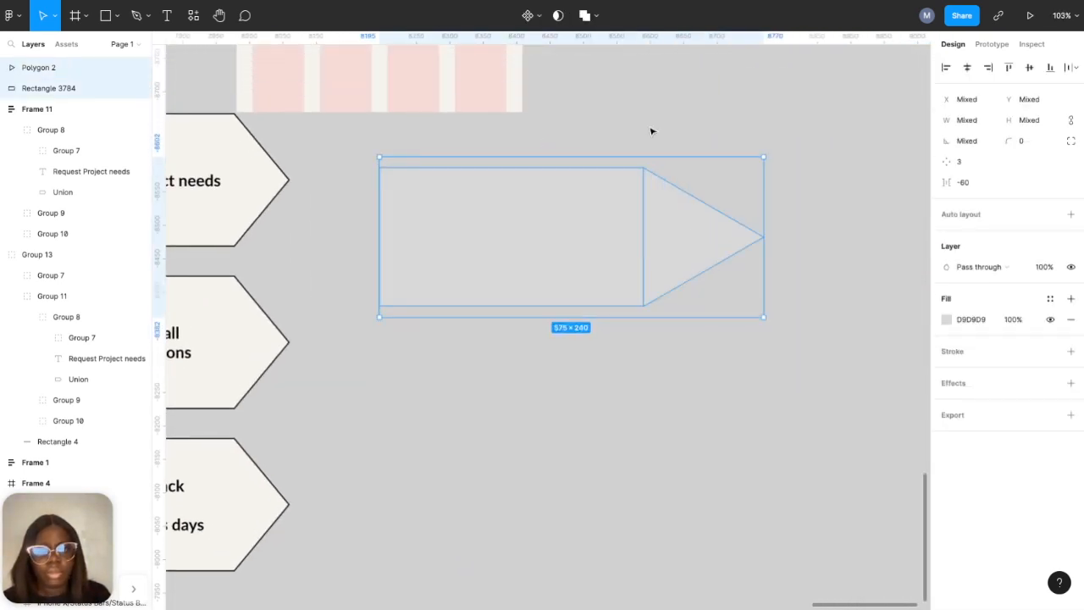
left_click(596, 14)
left_click(587, 48)
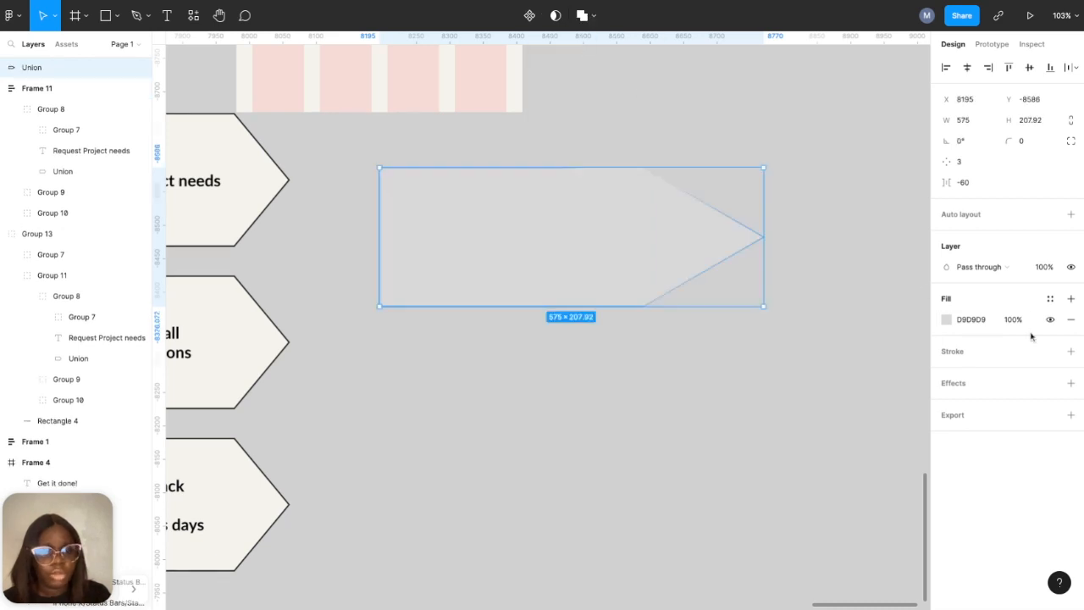
- Add a black inside stroke with a width of 2 to the united arrow shape
left_click(1071, 352)
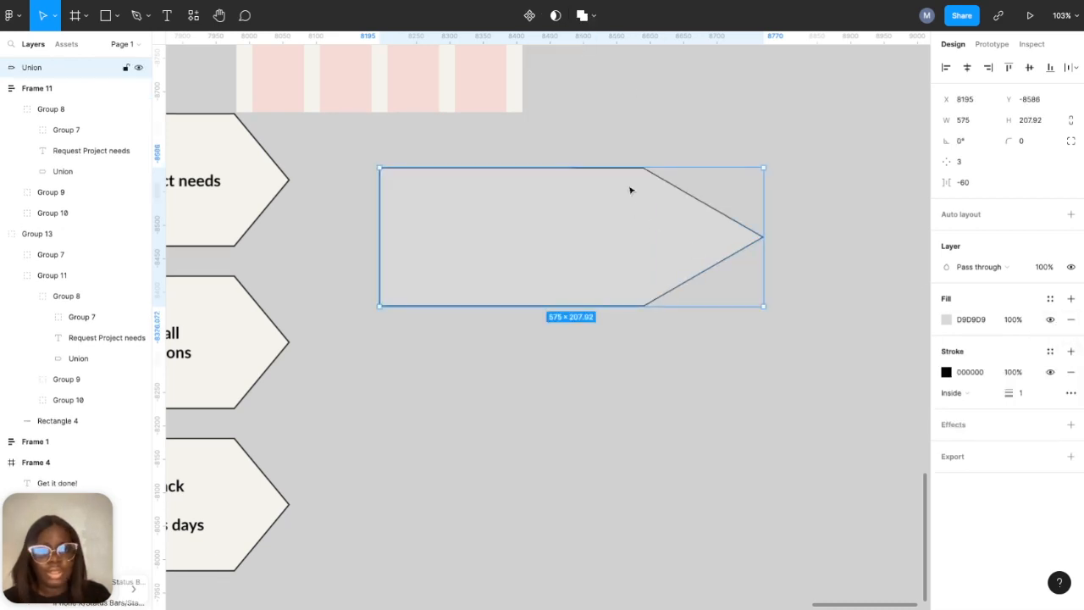
left_click(471, 499)
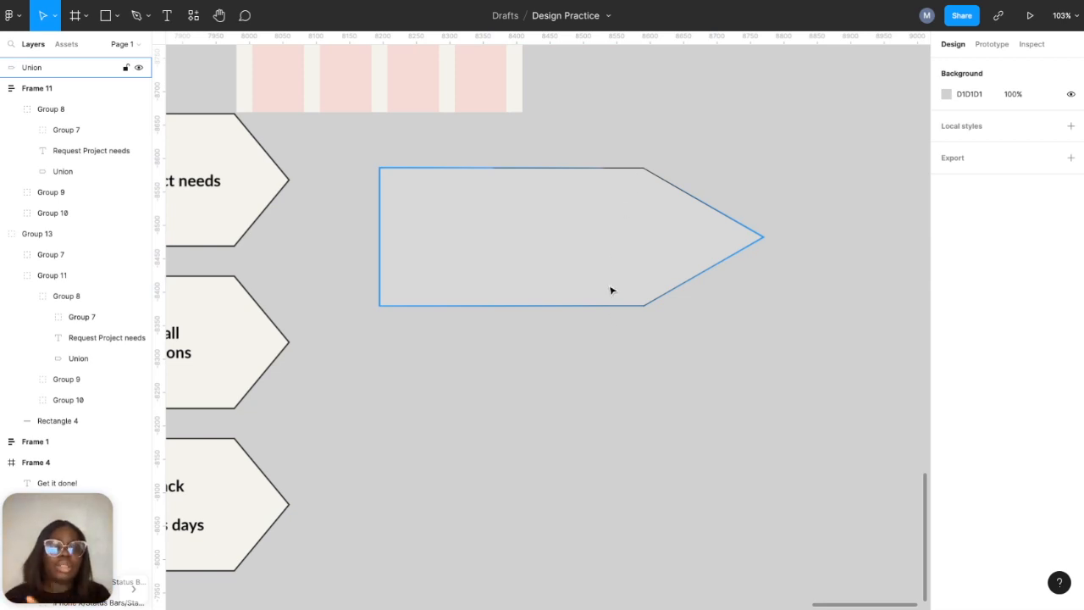
left_click(661, 254)
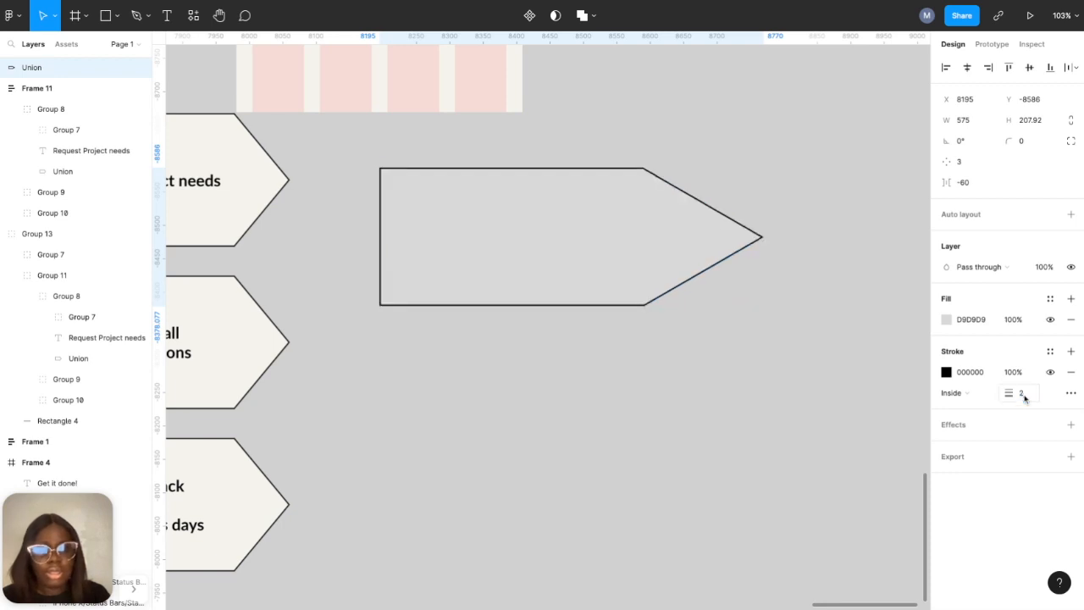
left_click(747, 459)
left_click(722, 338)
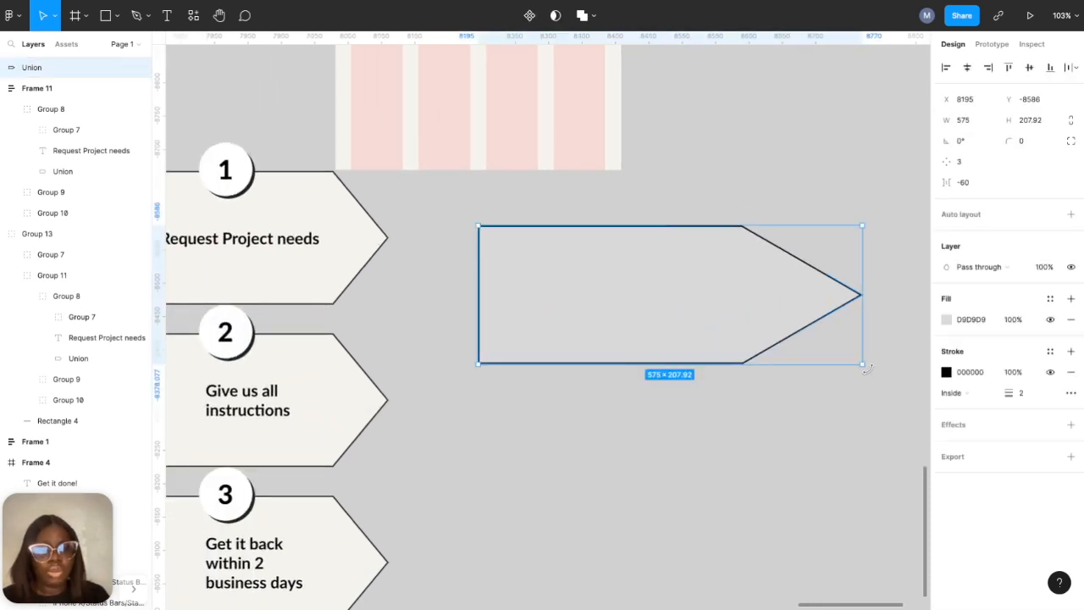
- Rotate the arrow to about -97° so it points downward, and try shortening it from its upper edge
left_click_drag(867, 367, 637, 357)
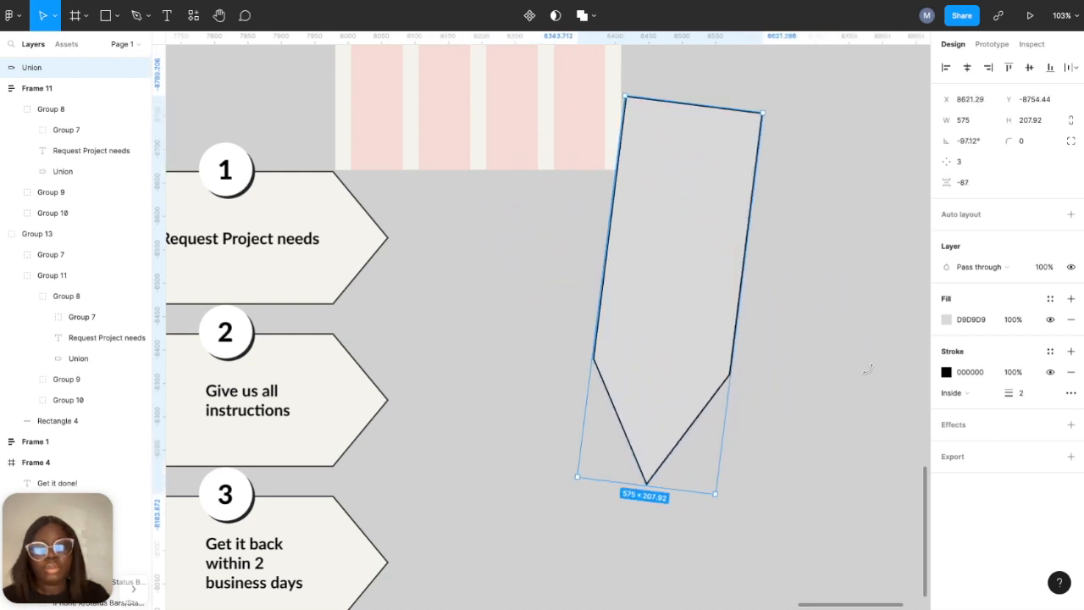
scroll(637, 358, "up", 3)
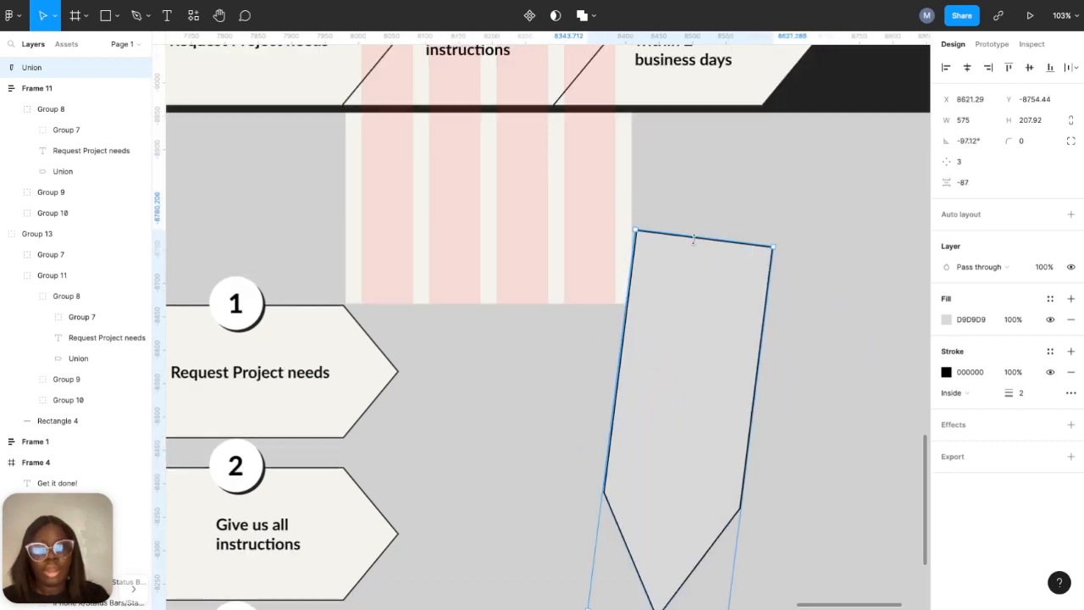
left_click_drag(693, 240, 687, 360)
key("ctrl+z")
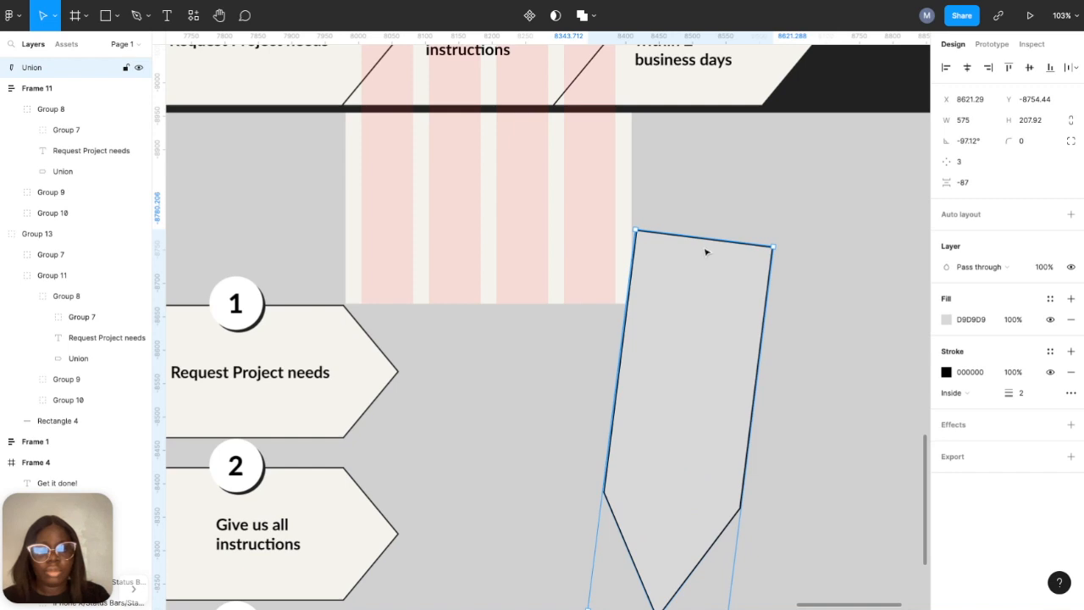
left_click_drag(701, 237, 681, 389)
key("ctrl+z")
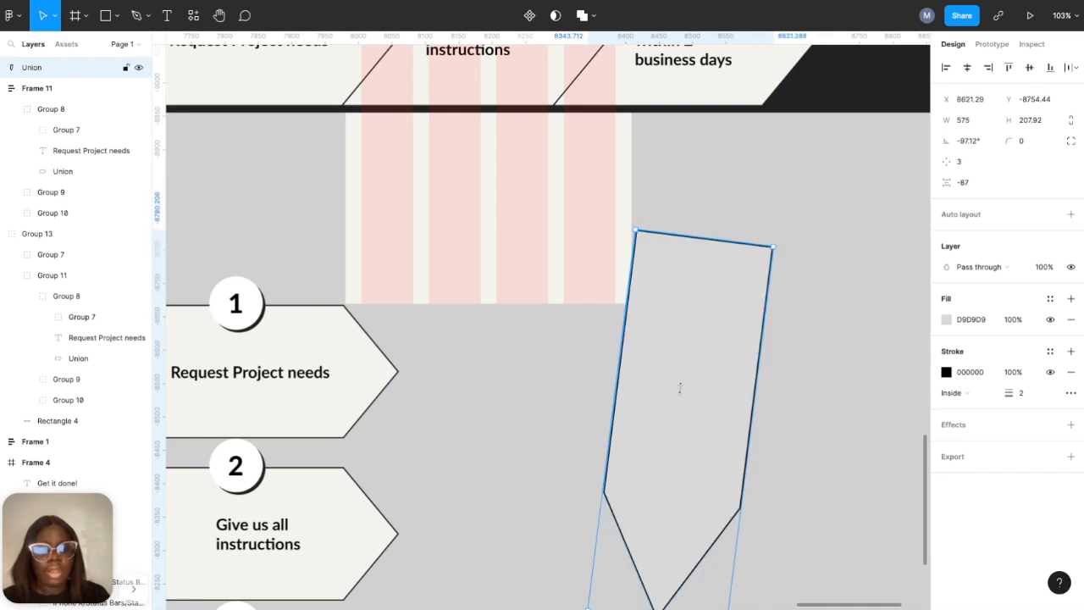
- Delete the united arrow shape from the canvas
key("Delete")
scroll(680, 388, "up", 5)
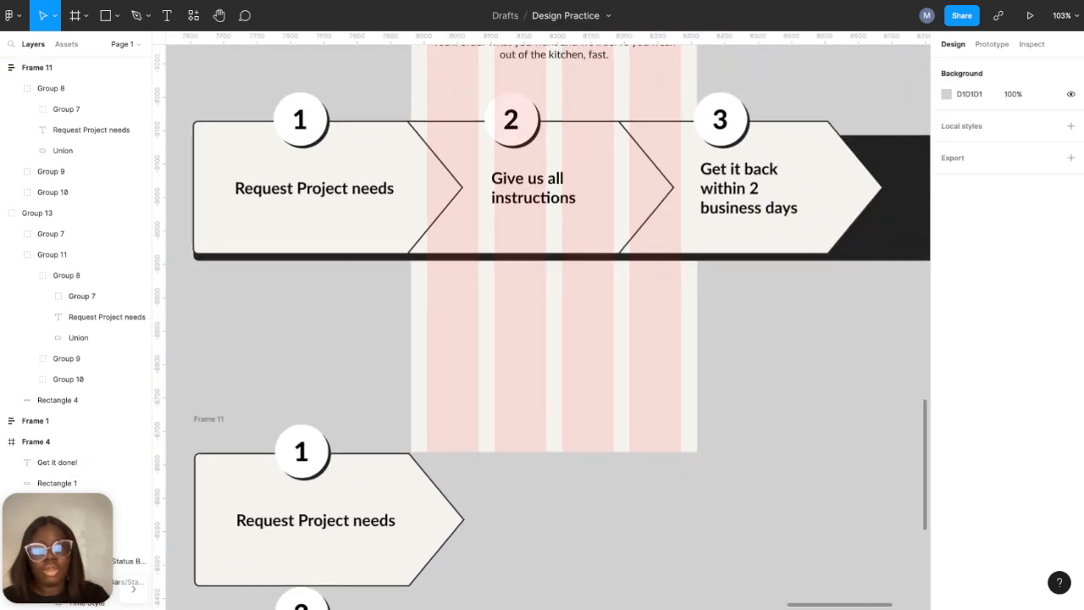
- Move the original three-step arrow group off the mobile frame onto the empty canvas to its right
scroll(682, 405, "down", 3)
scroll(683, 406, "down", 1)
left_click_drag(503, 314, 852, 320)
left_click(780, 308)
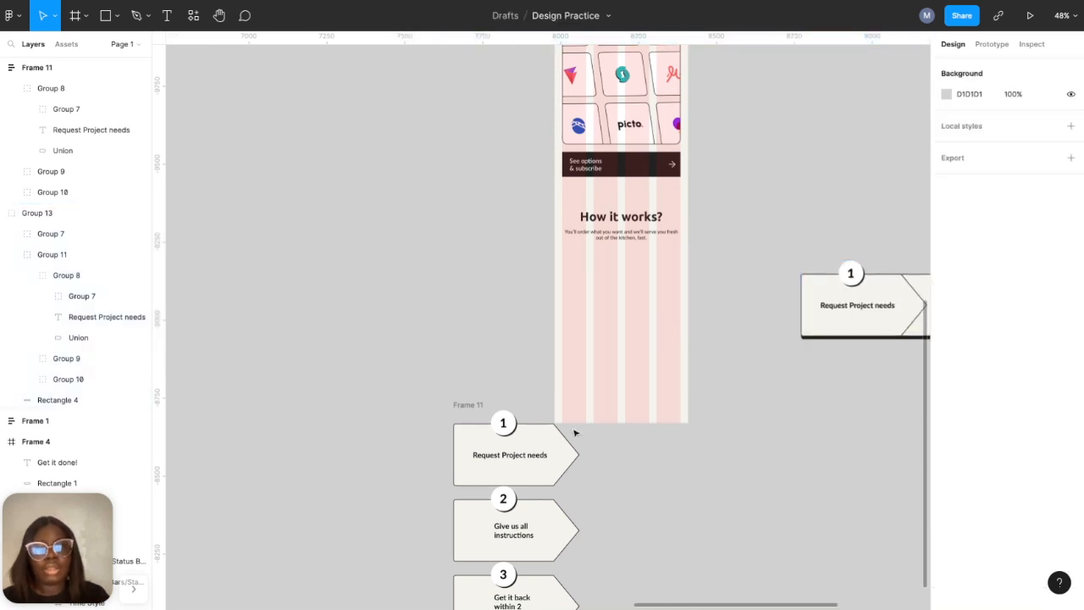
- Place a copy of Frame 11's step 1 "Request Project needs" arrow in the mobile frame below the "How it works?" text, at X 24, Y 2216
left_click(508, 460)
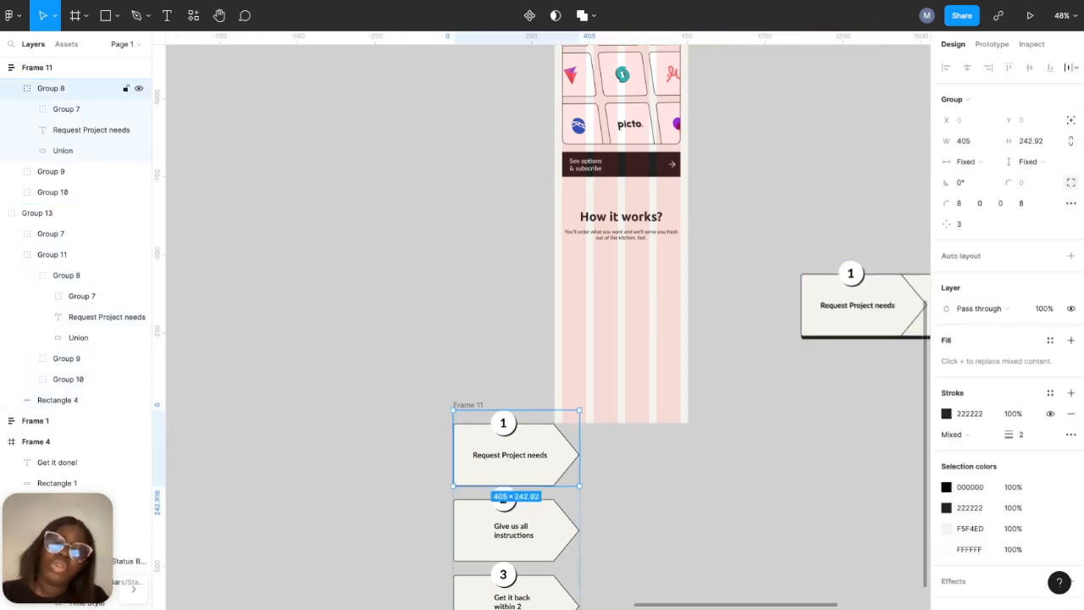
left_click_drag(517, 455, 625, 291)
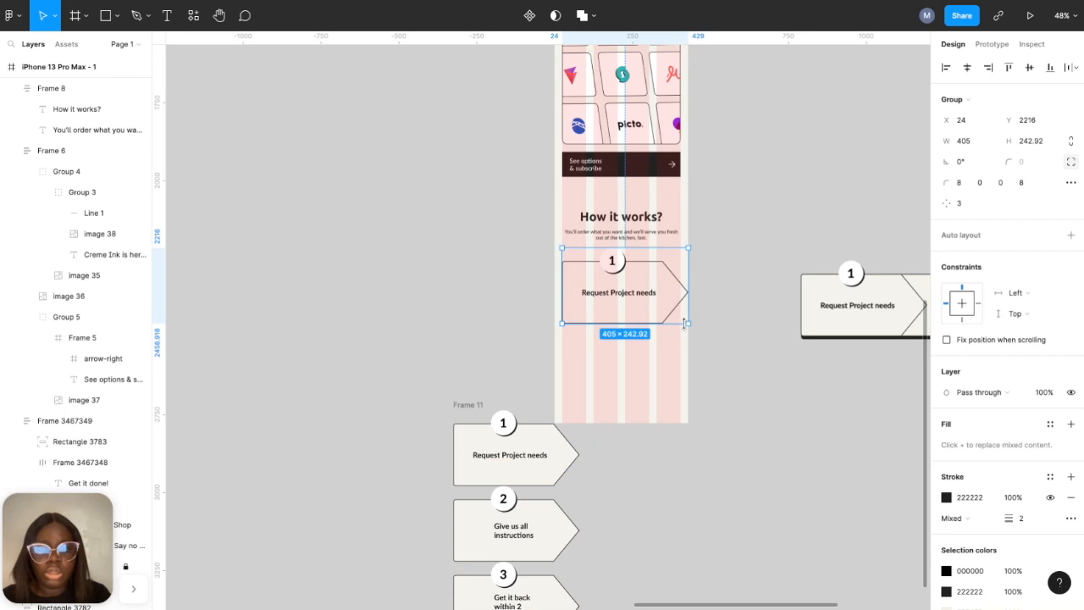
- Try rotating the whole step 1 group to about -87° and shortening its arrow shape from the upper edge
left_click_drag(693, 328, 586, 355)
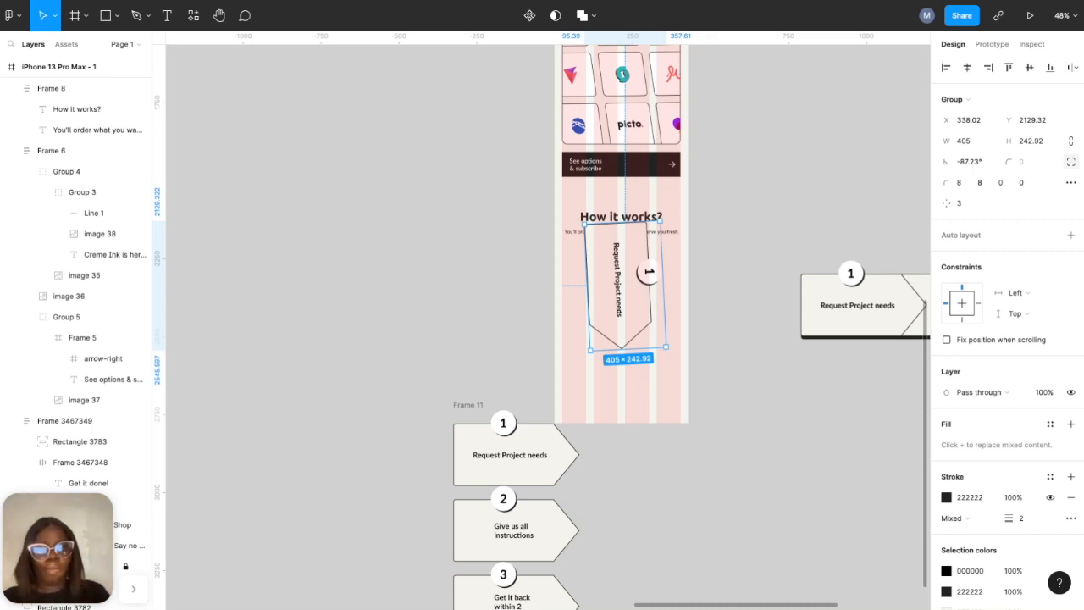
scroll(640, 340, "up", 5)
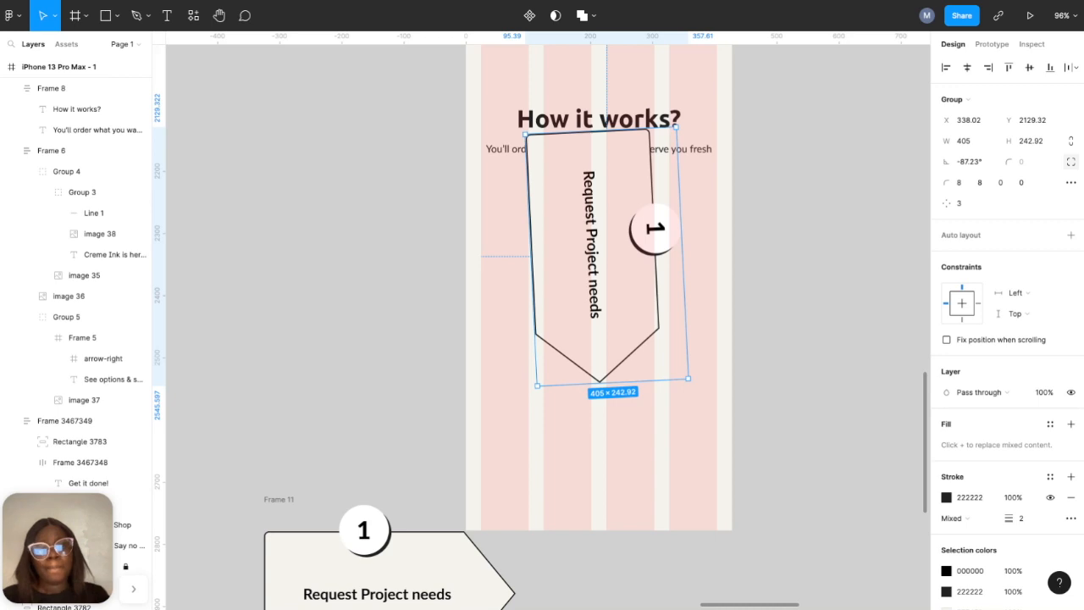
double_click(557, 245)
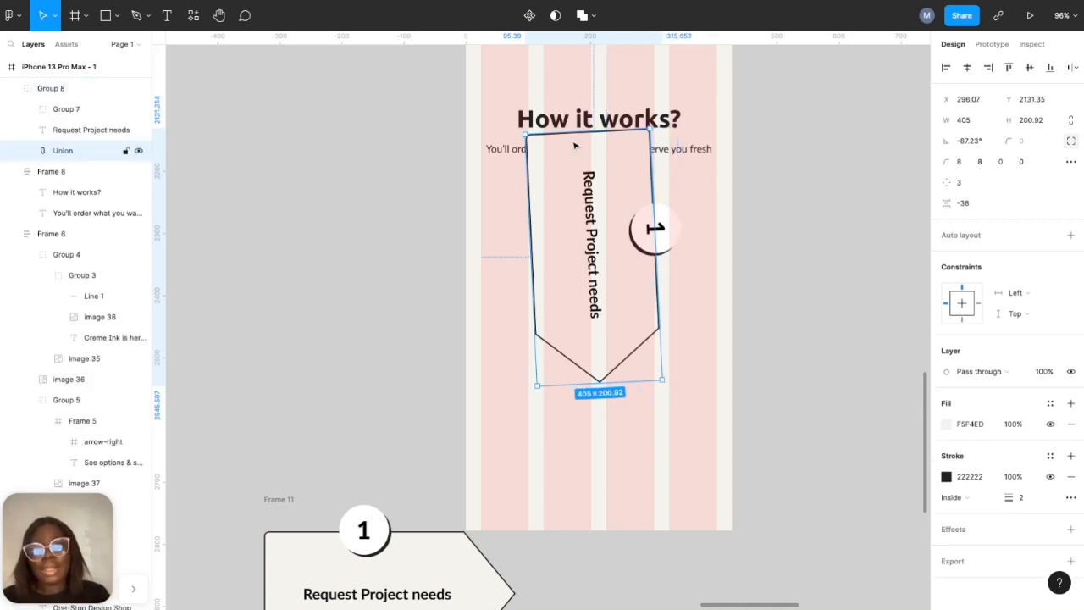
left_click_drag(578, 129, 577, 285)
key("ctrl+z")
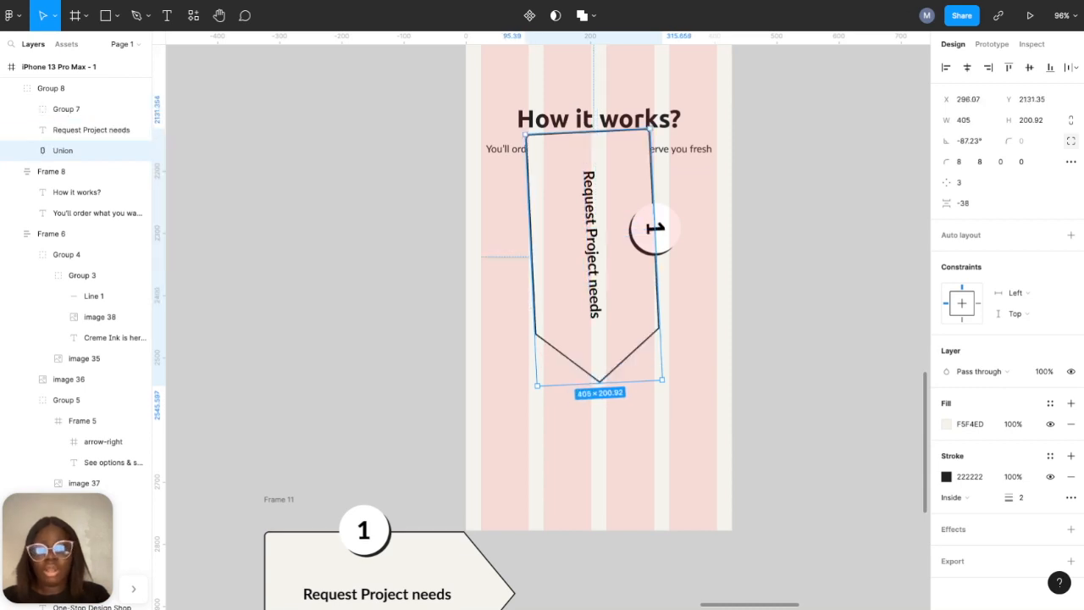
- Reset the step 1 group's rotation to 0°
key("Escape")
left_click(629, 305)
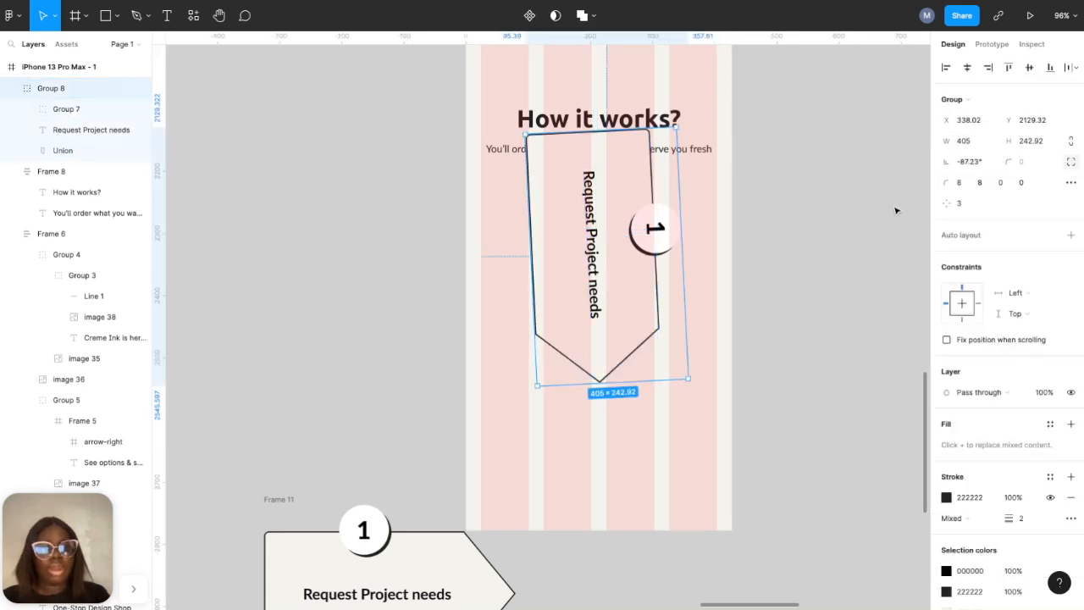
left_click(967, 168)
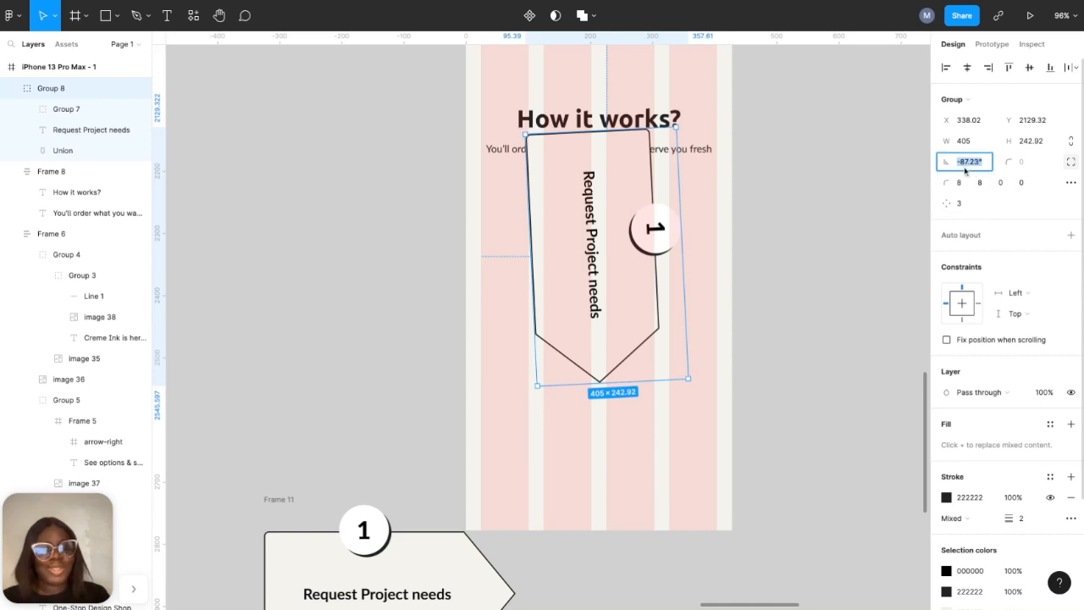
type("0")
key("Return")
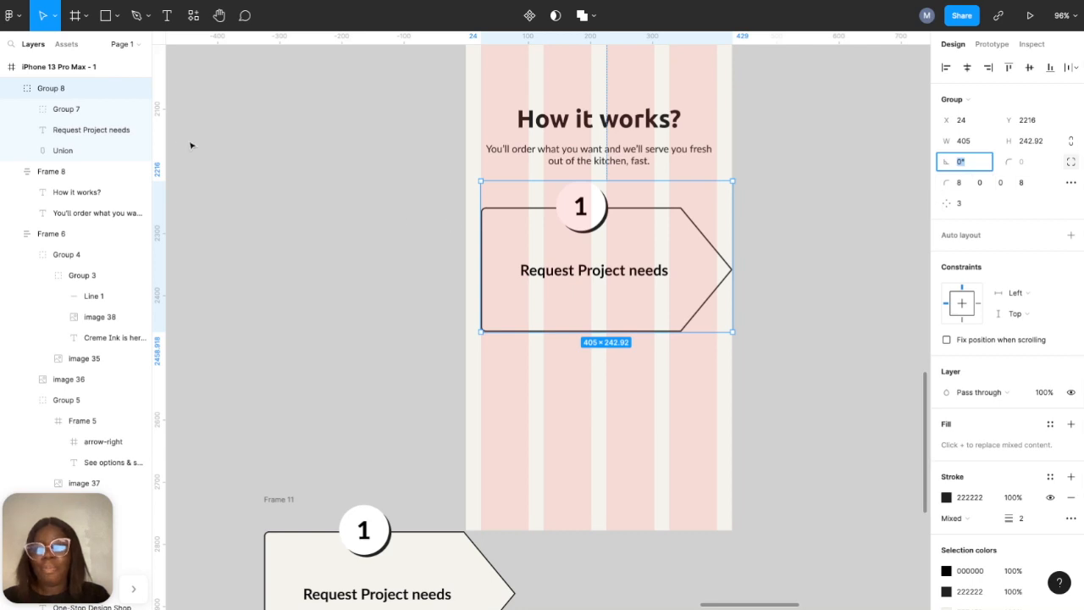
- Rotate only the Union shape inside the step 1 group to -90° so the arrow points down
left_click(77, 150)
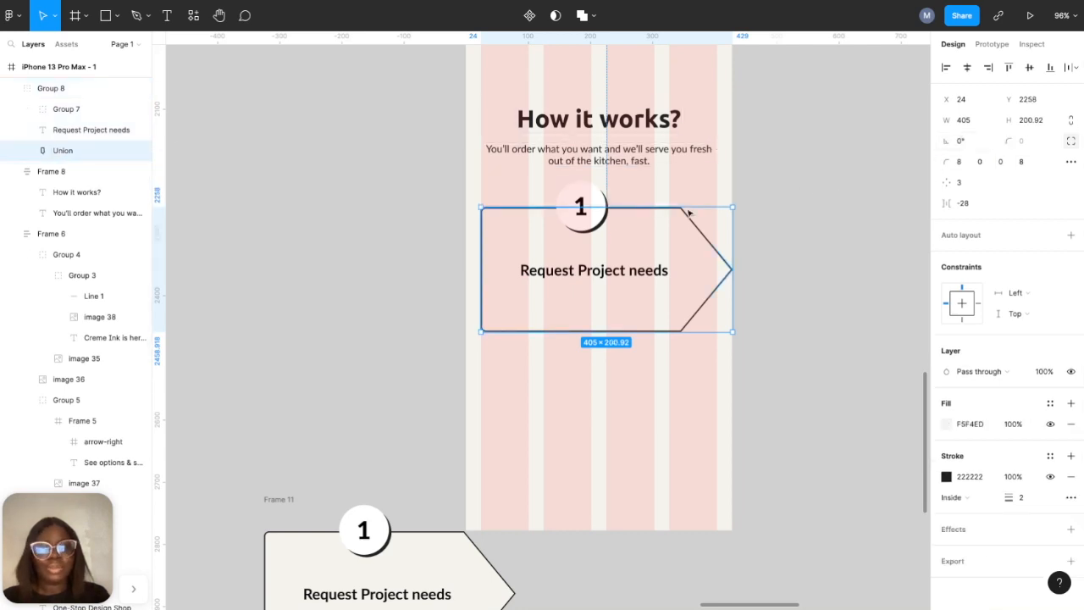
left_click(429, 194)
left_click(554, 243)
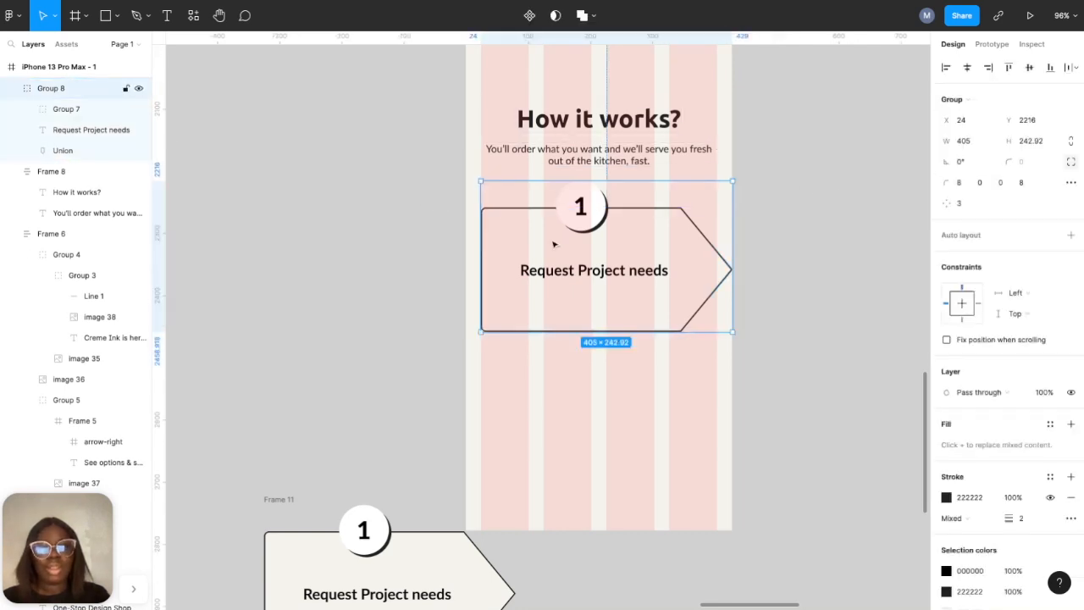
left_click(960, 162)
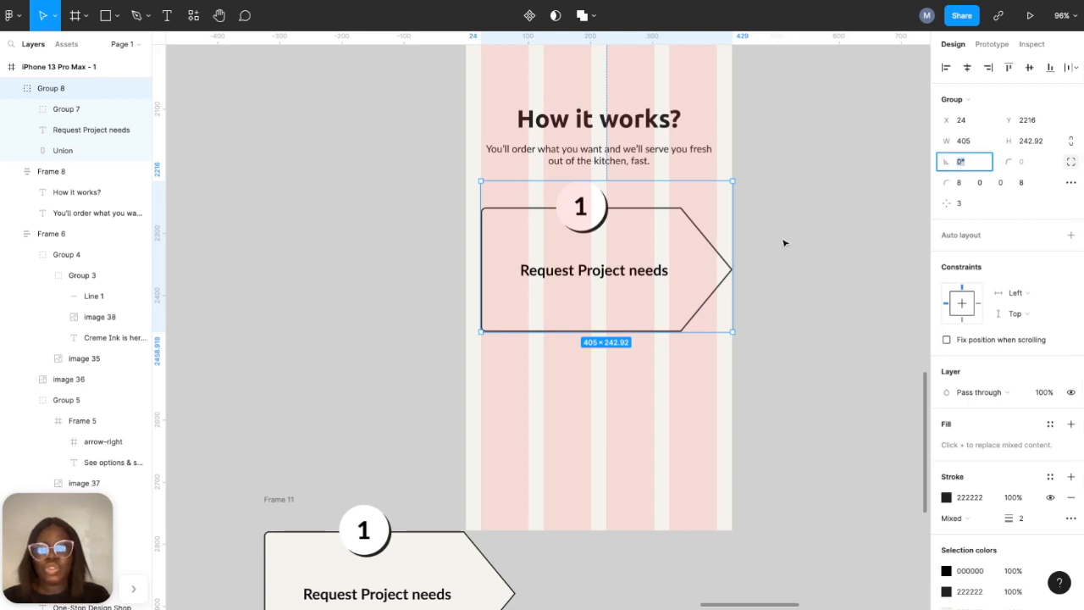
left_click(533, 219)
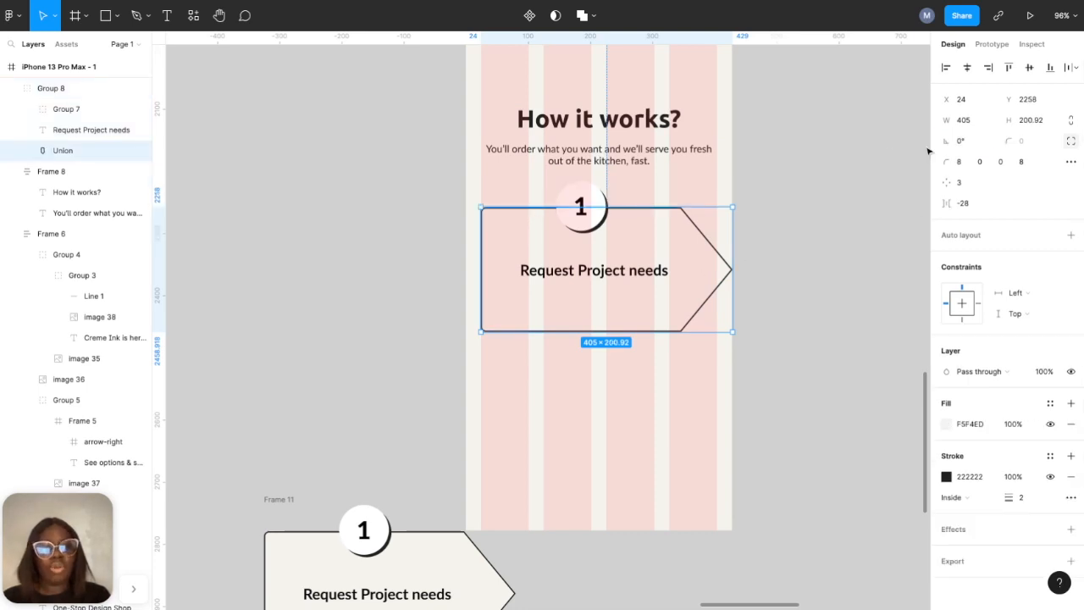
left_click(969, 140)
type("-90")
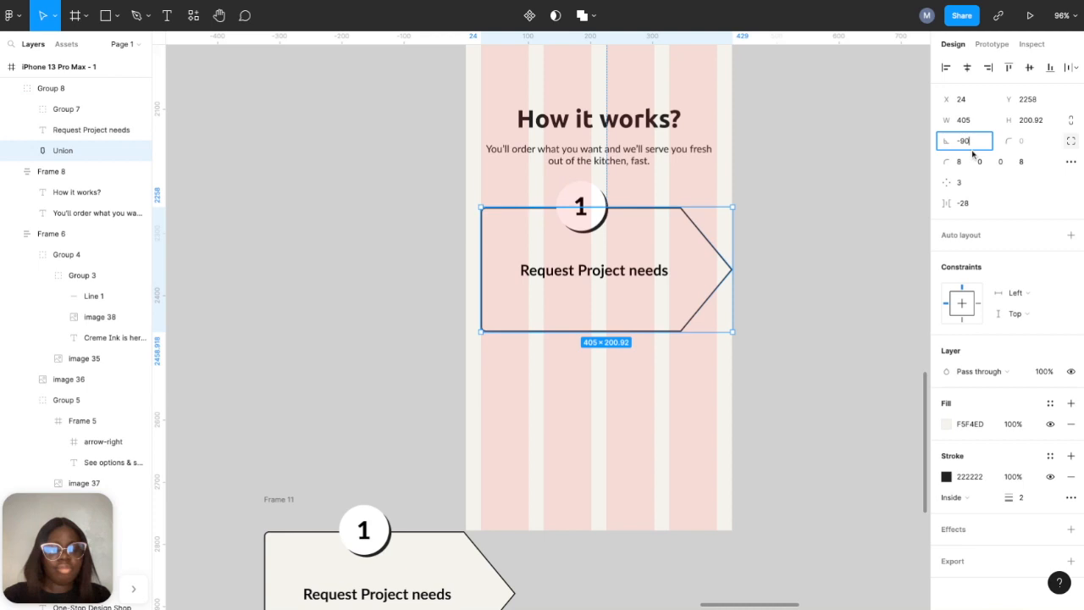
key("Return")
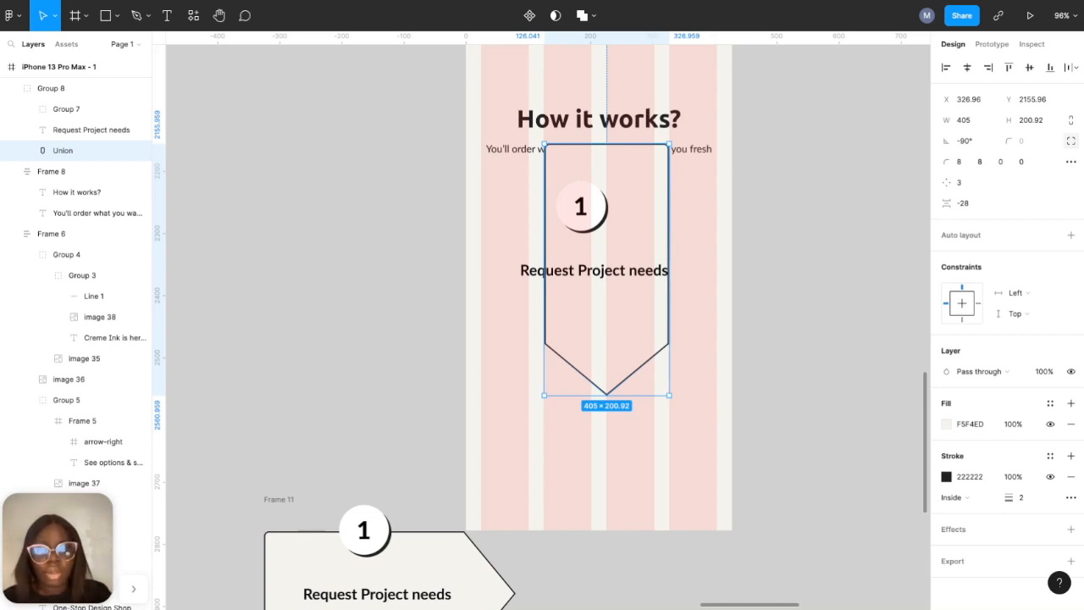
- Widen the rotated arrow shape to 377 across the mobile columns and shorten it from the tip to about 240
left_click_drag(669, 254, 717, 254)
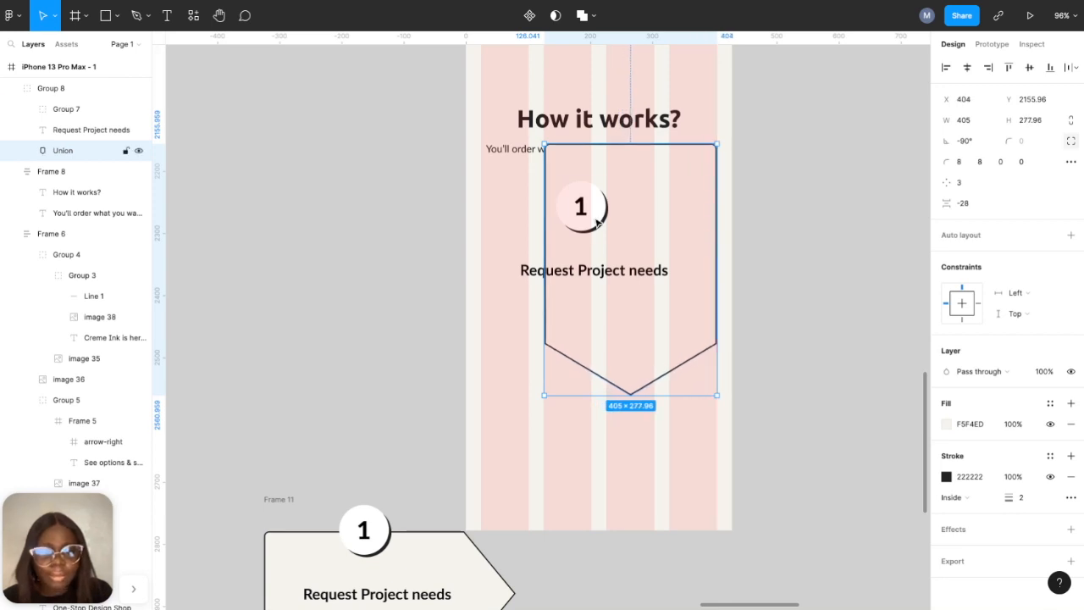
left_click_drag(547, 215, 483, 214)
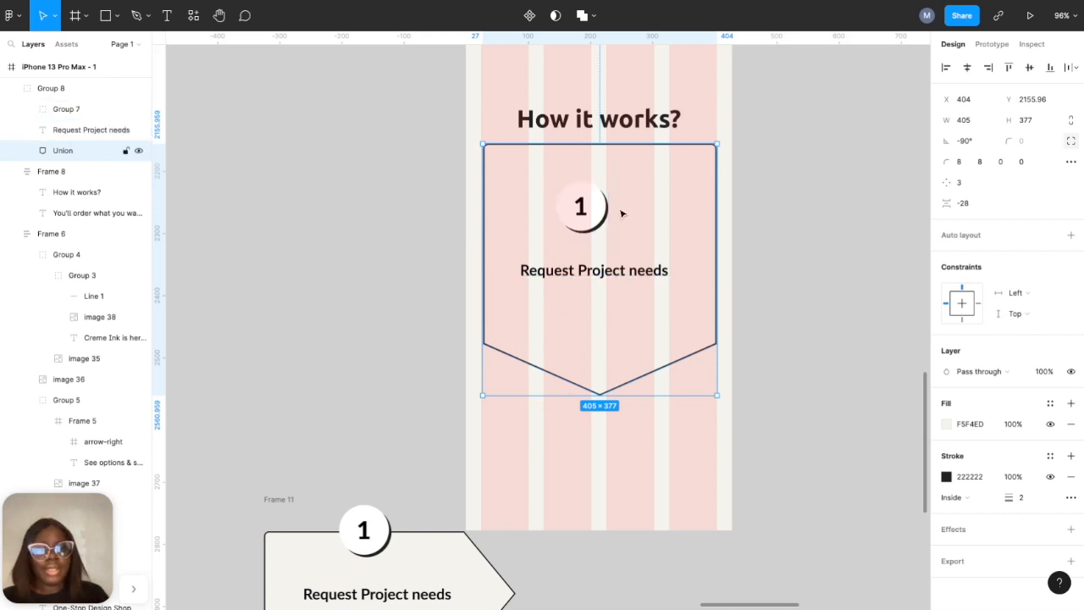
left_click_drag(598, 395, 614, 251)
key("ctrl+z")
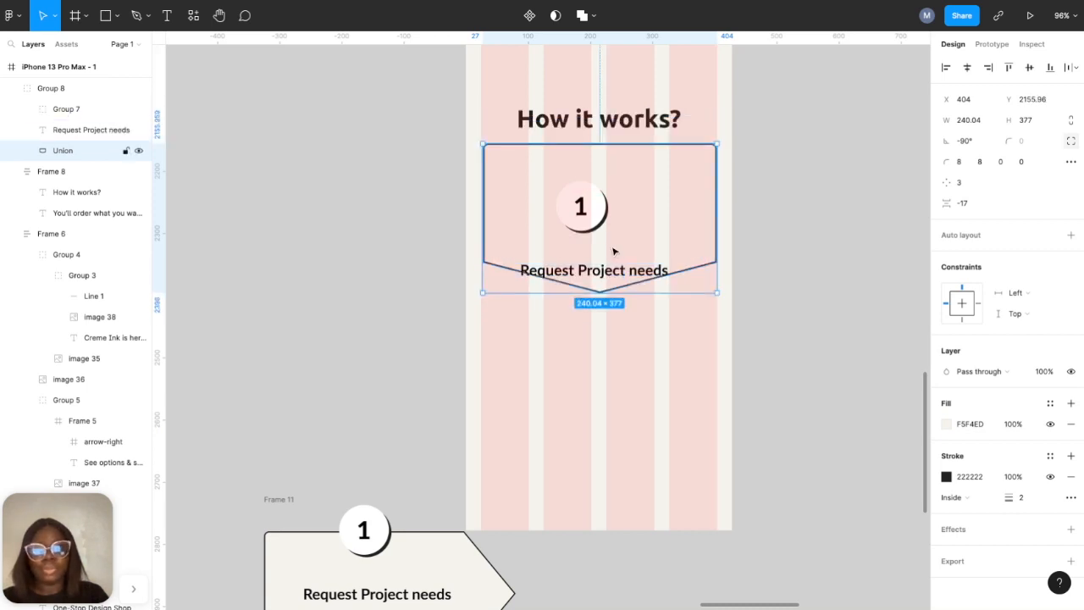
- Center the "Request Project needs" text horizontally and vertically within the step 1 group
left_click(90, 135)
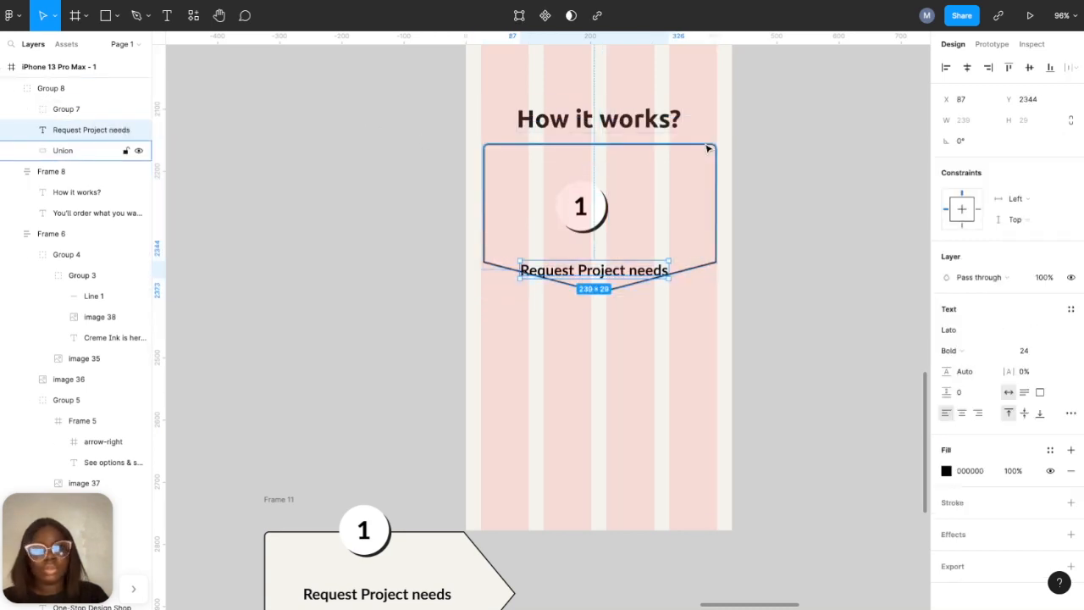
left_click(967, 67)
left_click(1030, 68)
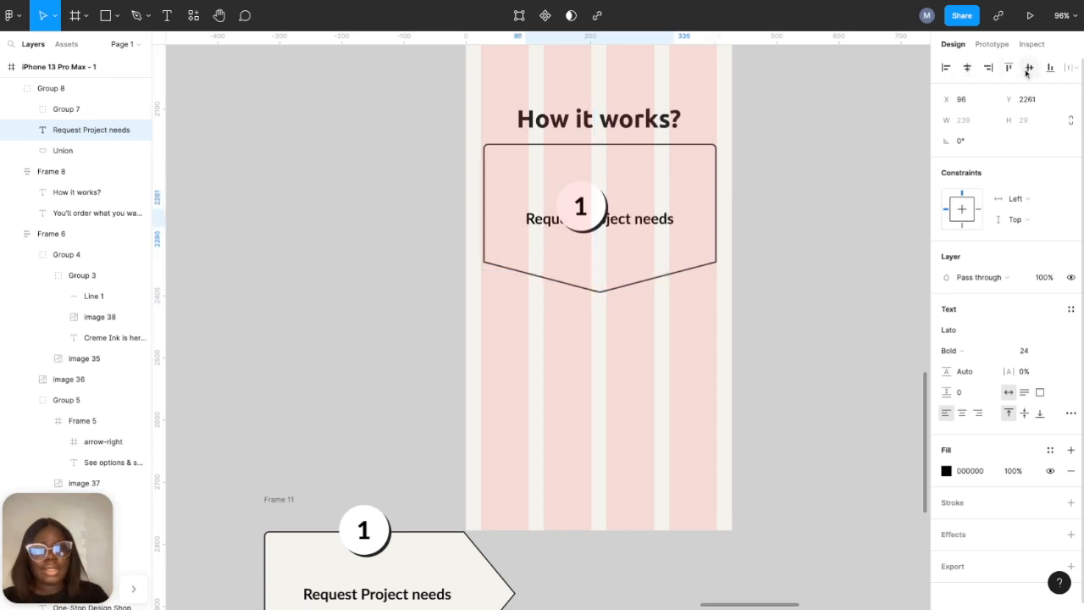
left_click(823, 267)
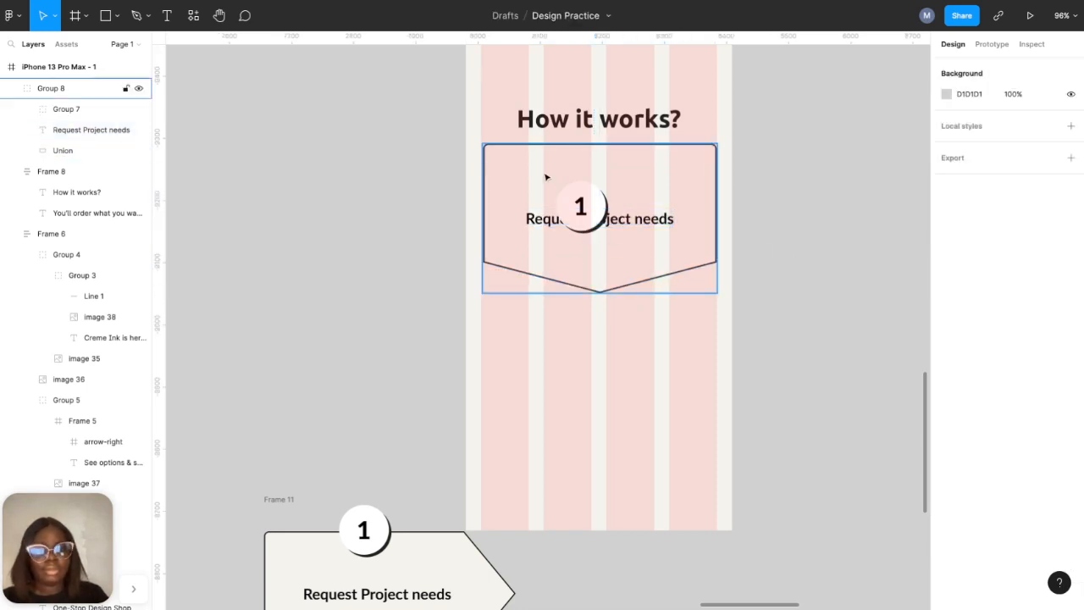
- Move the number 1 badge above the "Request Project needs" text, near the arrow's horizontal center
left_click(581, 206)
left_click(581, 206)
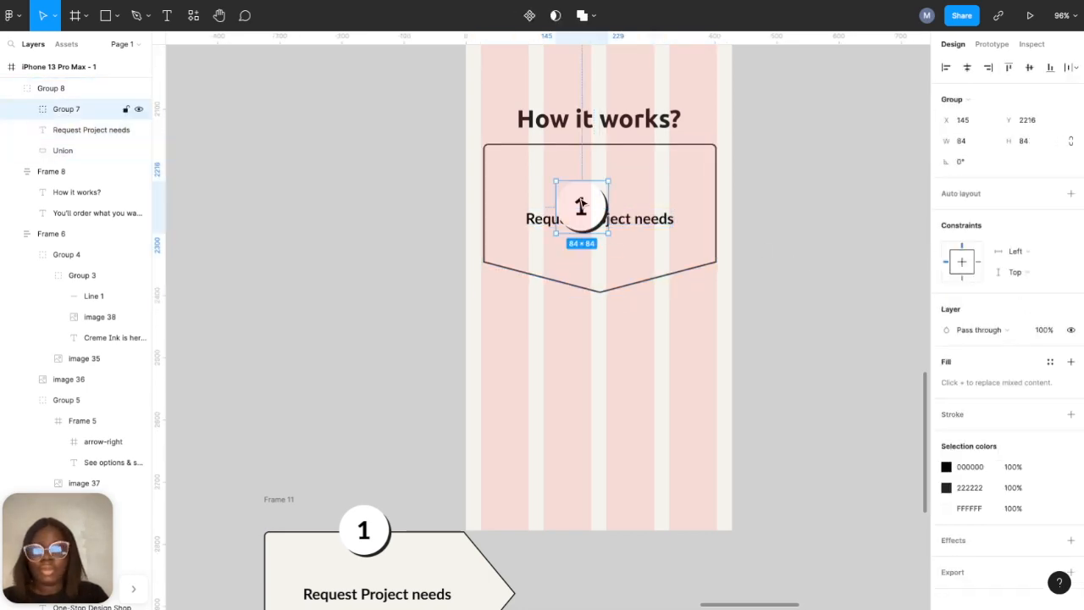
left_click_drag(583, 211, 597, 185)
left_click(605, 246)
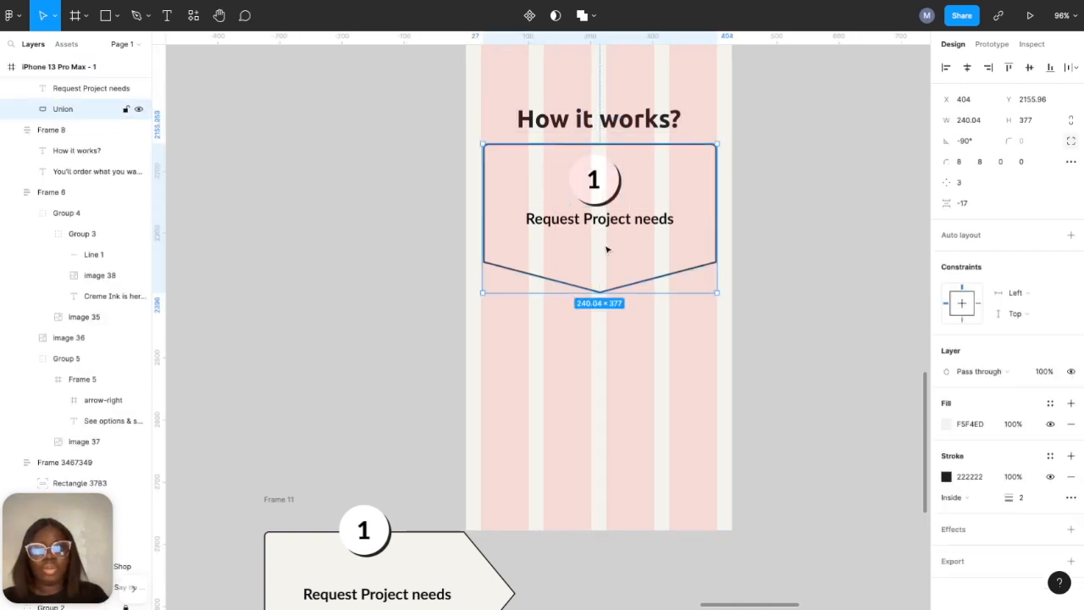
- Move the whole step 1 group down to about Y 2286, clear of the section's subtitle
left_click(240, 245)
scroll(113, 164, "up", 3)
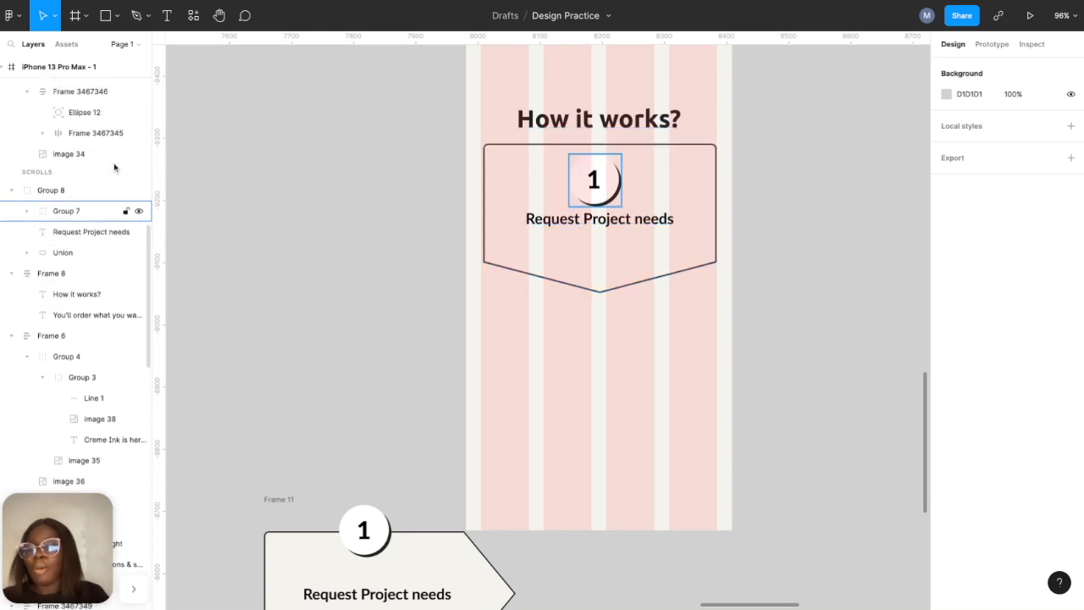
left_click(85, 196)
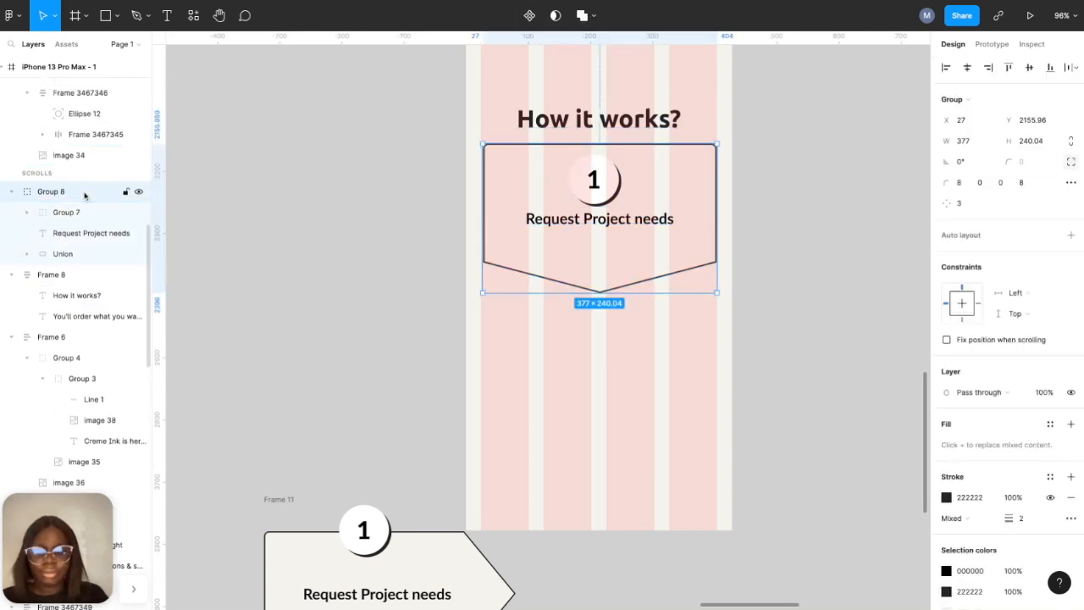
key("shift+Down")
key("shift+Down")
key("shift+Down")
key("shift+Down")
key("shift+Down")
key("shift+Down")
key("shift+Down")
key("shift+Down")
key("shift+Down")
key("shift+Down")
key("shift+Down")
key("shift+Down")
key("shift+Down")
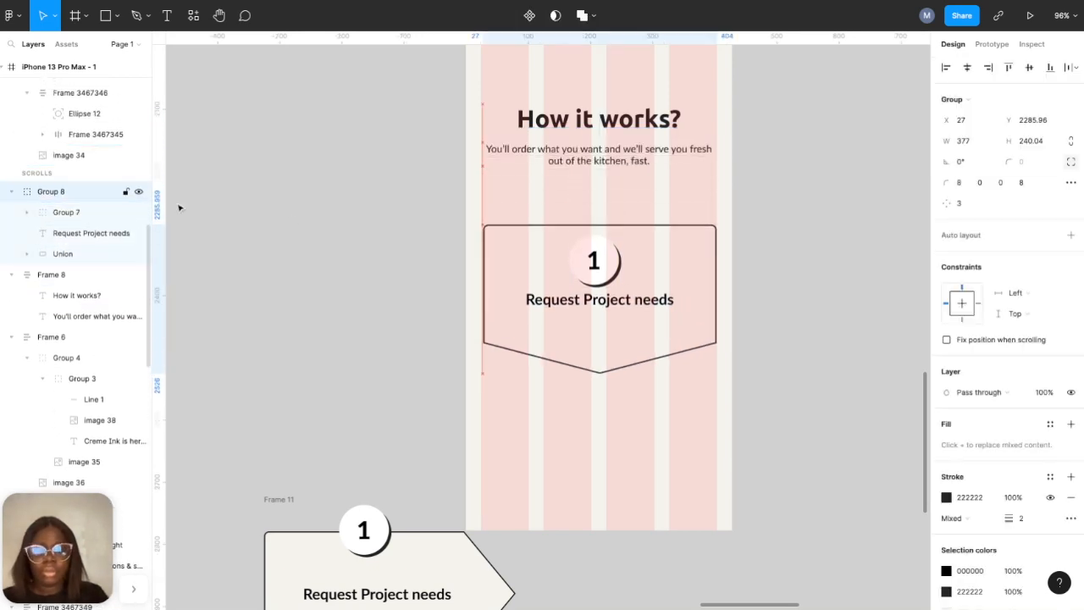
- Move the number 1 badge up to Y 2243 so it straddles the arrow's upper edge
double_click(607, 264)
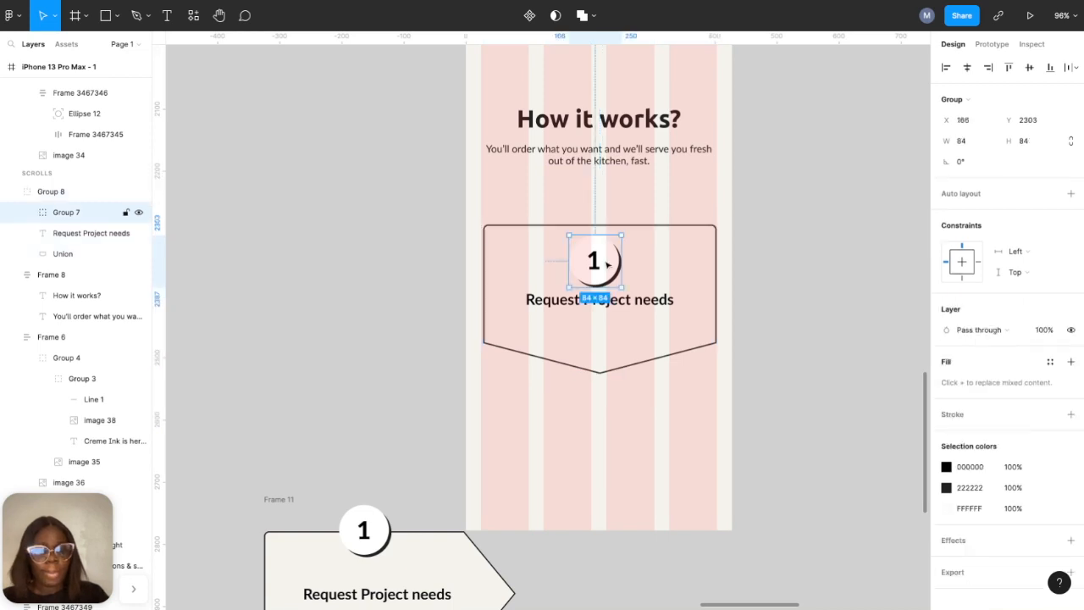
key("shift+Up")
key("shift+Up")
key("shift+Up")
key("shift+Up")
key("shift+Up")
key("shift+Up")
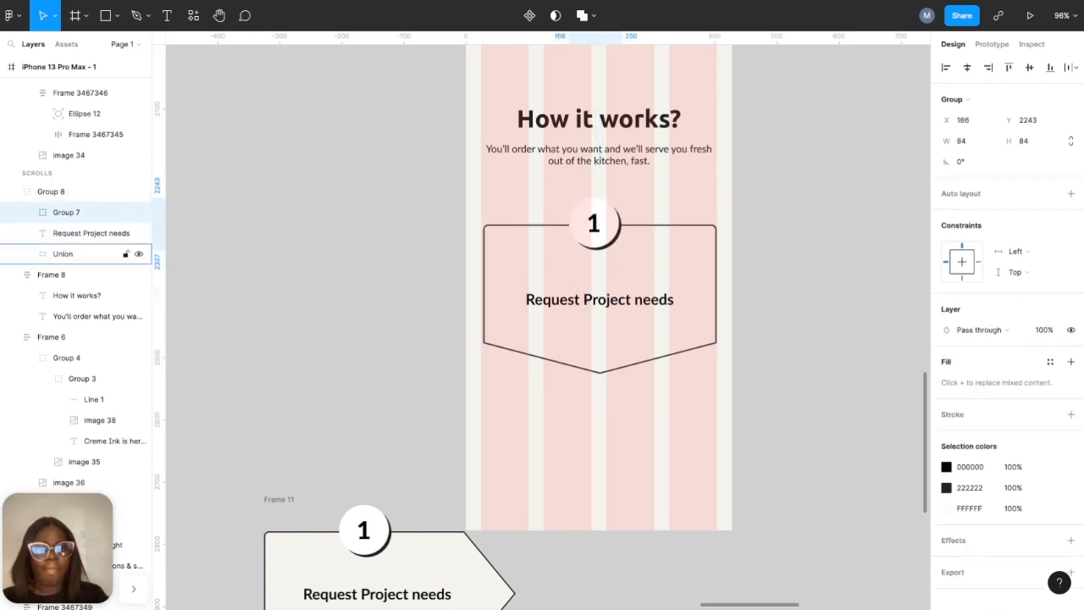
left_click(735, 421)
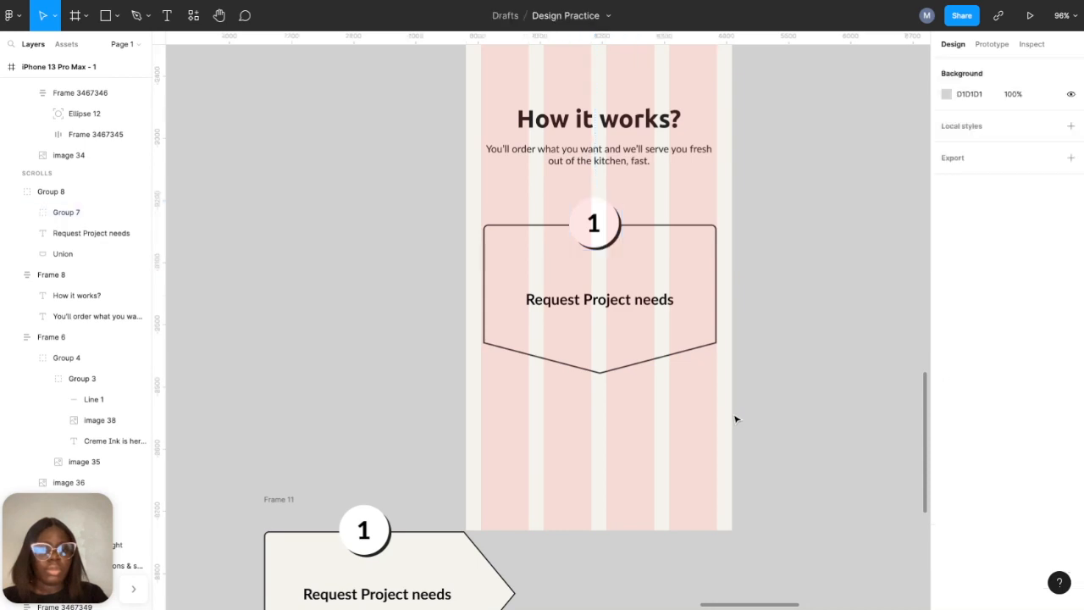
- Duplicate the step 1 group directly below itself at Y 2506 and center the copy horizontally in the mobile frame
left_click(648, 348)
left_click(11, 193)
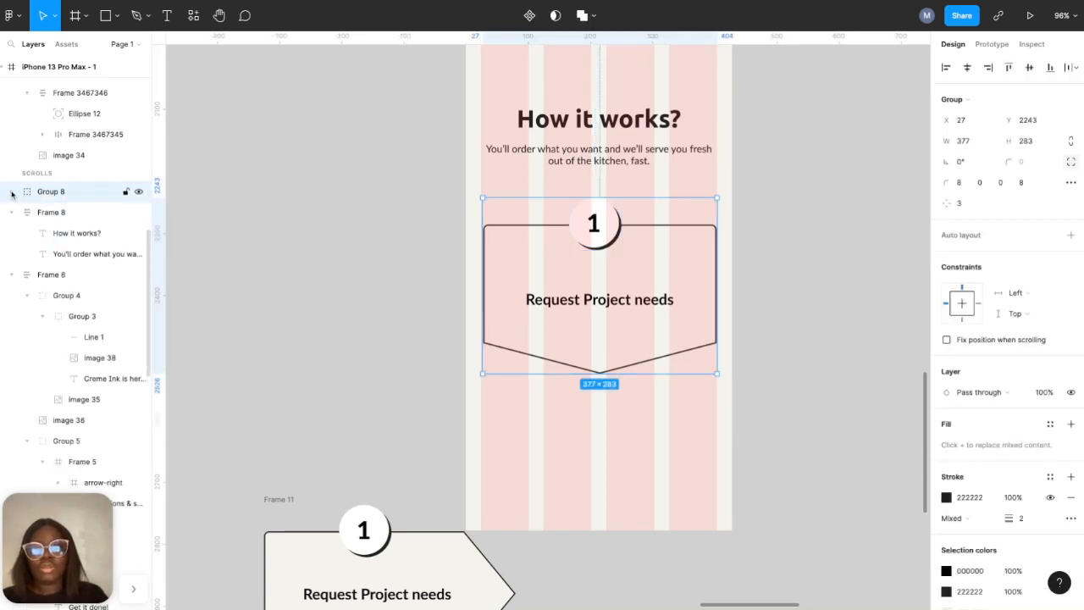
scroll(562, 235, "down", 1)
scroll(562, 234, "down", 2)
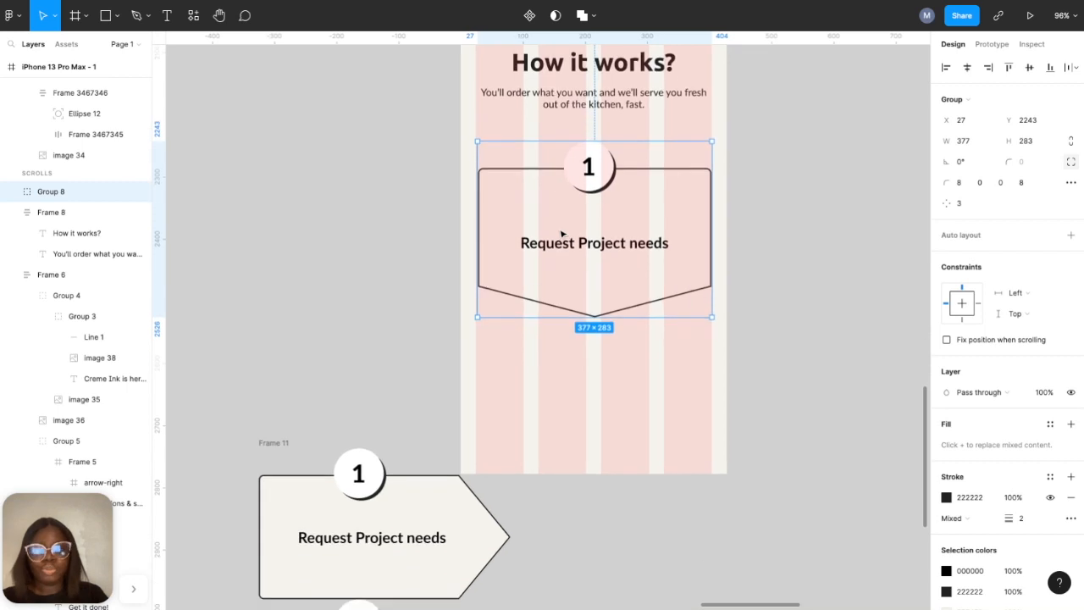
left_click_drag(583, 216, 584, 378)
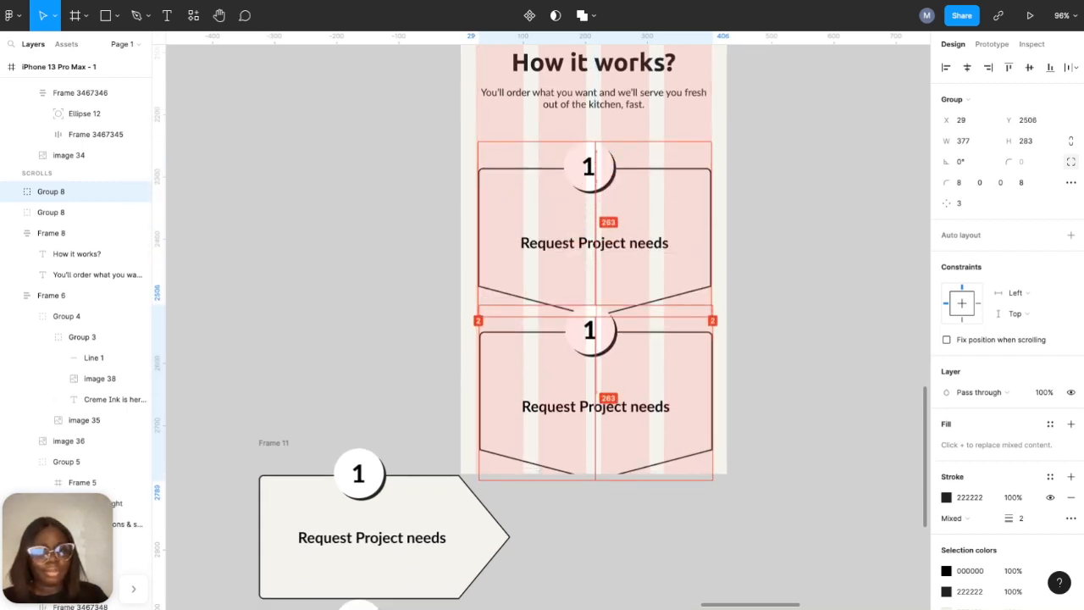
left_click(966, 68)
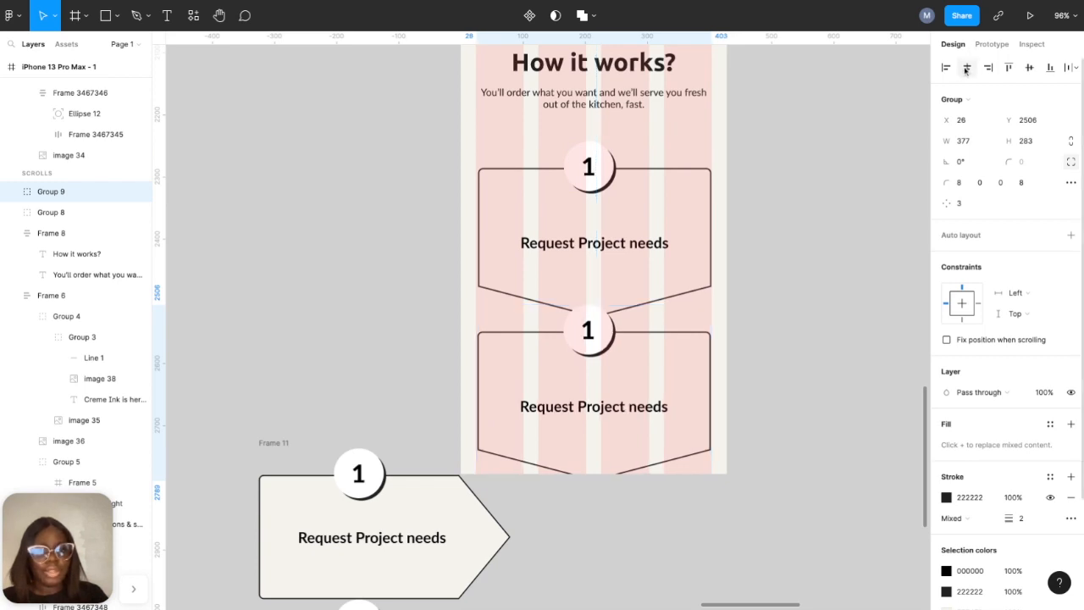
- Nudge the duplicated step group up to Y 2496, closer to the first arrow's tip
key("Up")
key("Up")
key("Up")
key("Up")
key("Up")
key("Up")
key("Up")
key("Up")
key("Up")
key("Up")
key("Up")
key("Up")
key("Up")
key("Up")
key("Up")
key("Up")
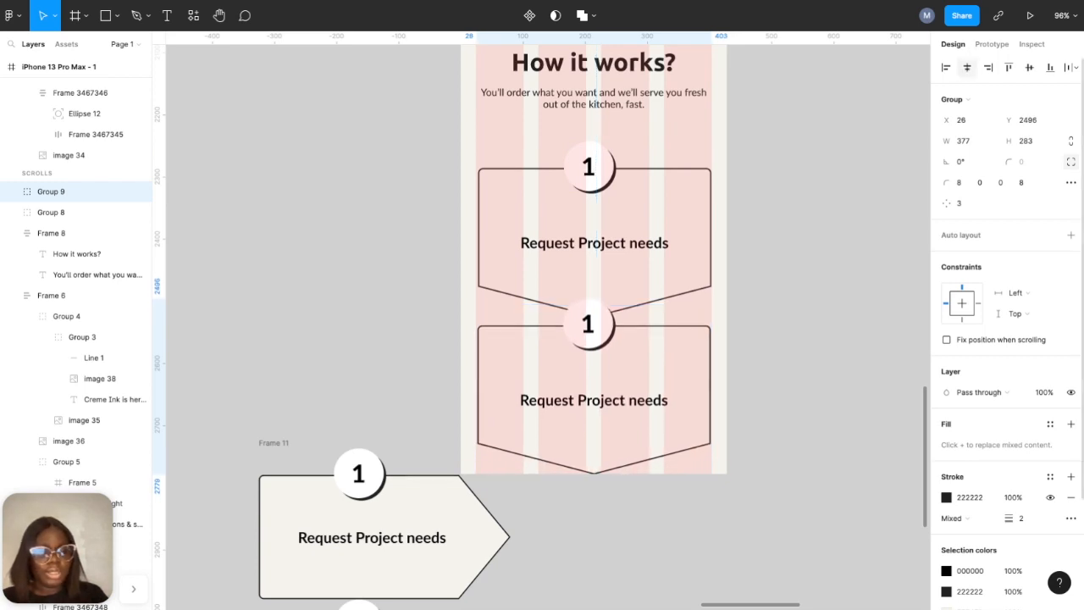
- Nudge the duplicated step group up to Y 2429 so its upper edge meets the first arrow's side corners
key("Up")
key("Up")
key("Up")
key("Up")
key("Up")
key("Up")
key("Up")
key("Up")
key("Up")
key("Up")
key("Up")
key("Up")
key("Up")
key("Up")
key("Up")
key("Up")
key("Up")
key("Up")
key("Up")
key("Up")
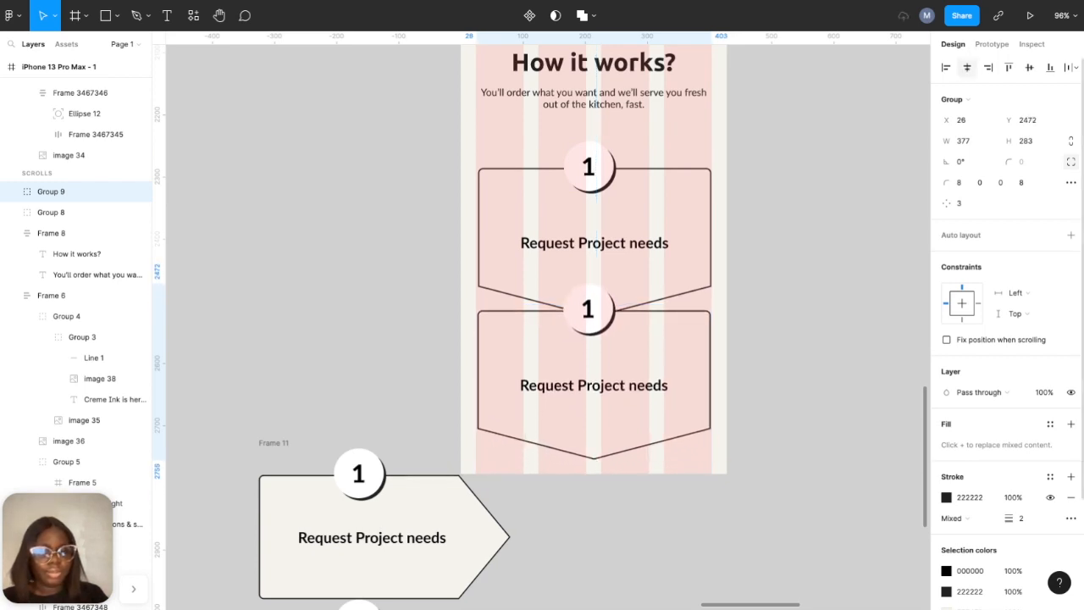
key("Up")
key("Up")
key("Up")
key("Up")
key("Up")
key("Up")
key("Up")
key("Up")
key("Up")
key("Up")
key("Up")
key("Up")
key("Up")
key("Up")
key("Up")
key("Up")
key("Up")
key("Up")
key("Up")
key("Up")
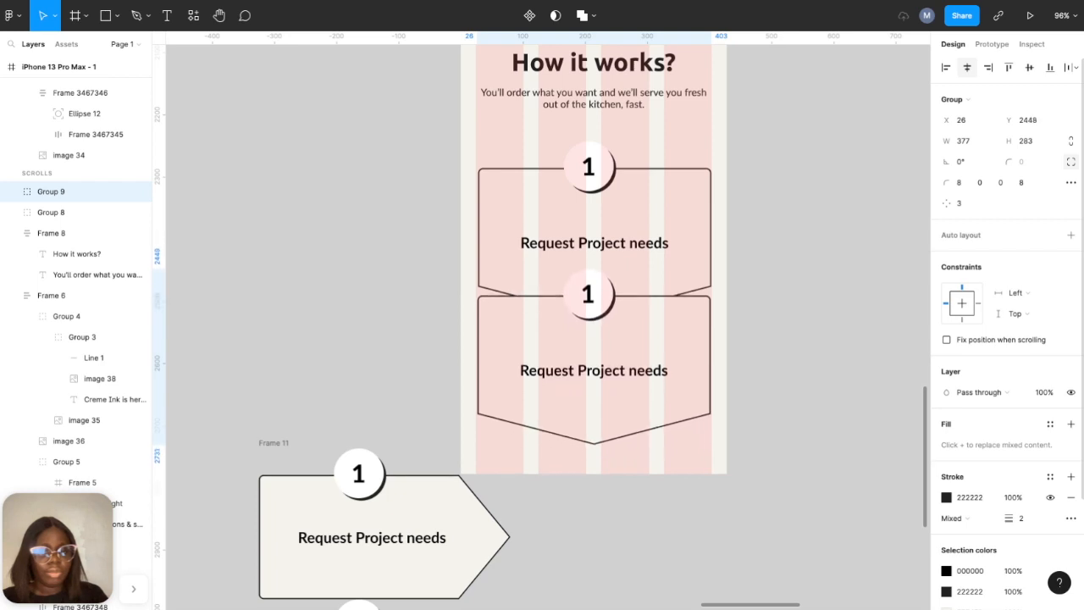
key("Up")
key("Up")
key("Up")
key("Up")
key("Up")
key("Up")
key("Up")
key("Up")
key("Up")
key("Up")
key("Up")
key("Up")
key("Up")
key("Up")
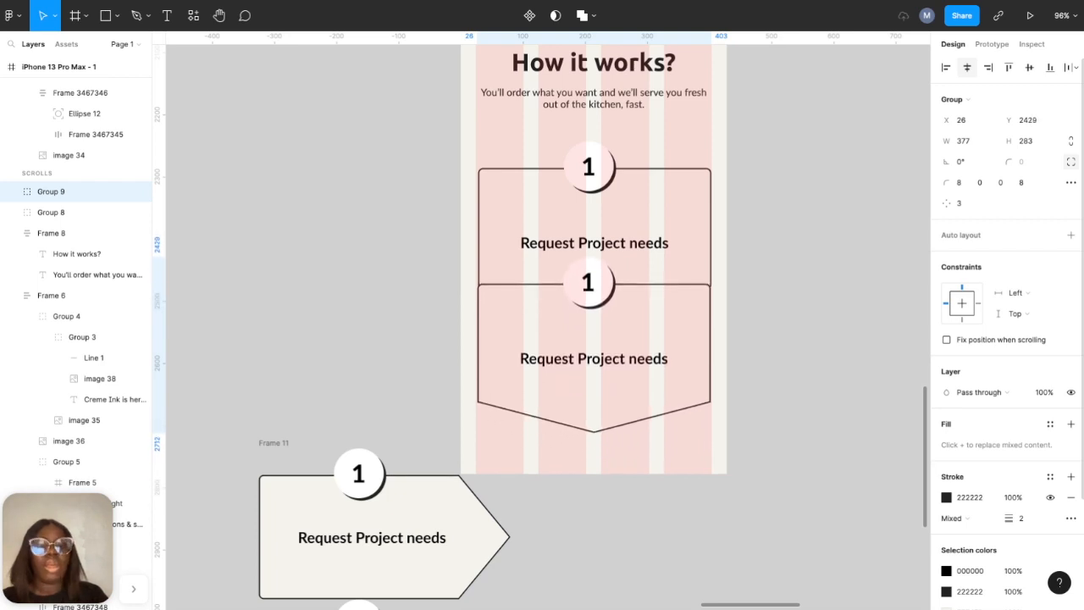
- Hide the number 1 badge inside the duplicated step group
double_click(586, 279)
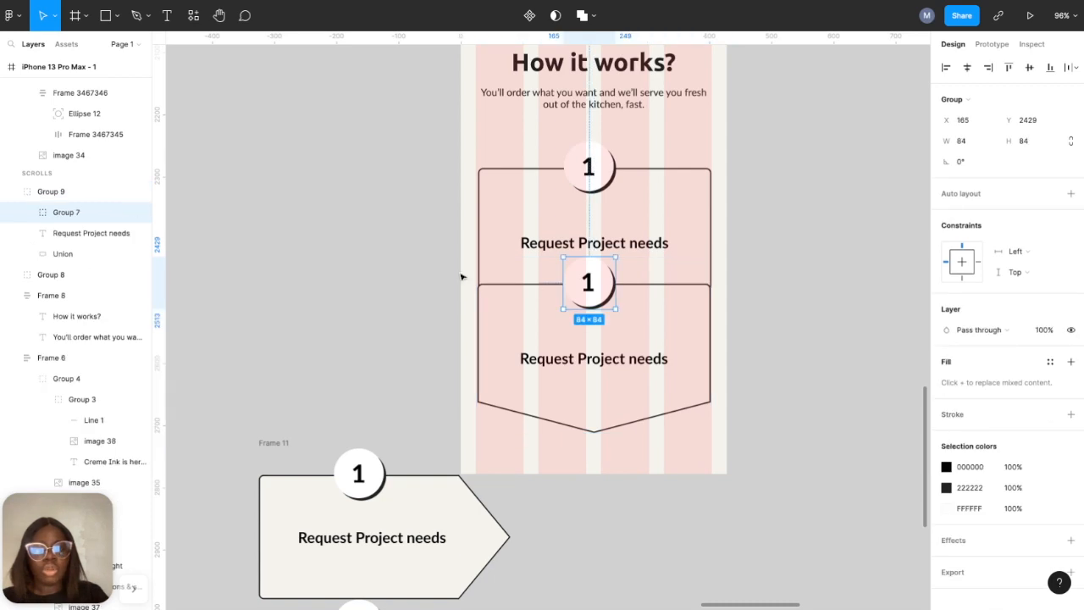
left_click(138, 212)
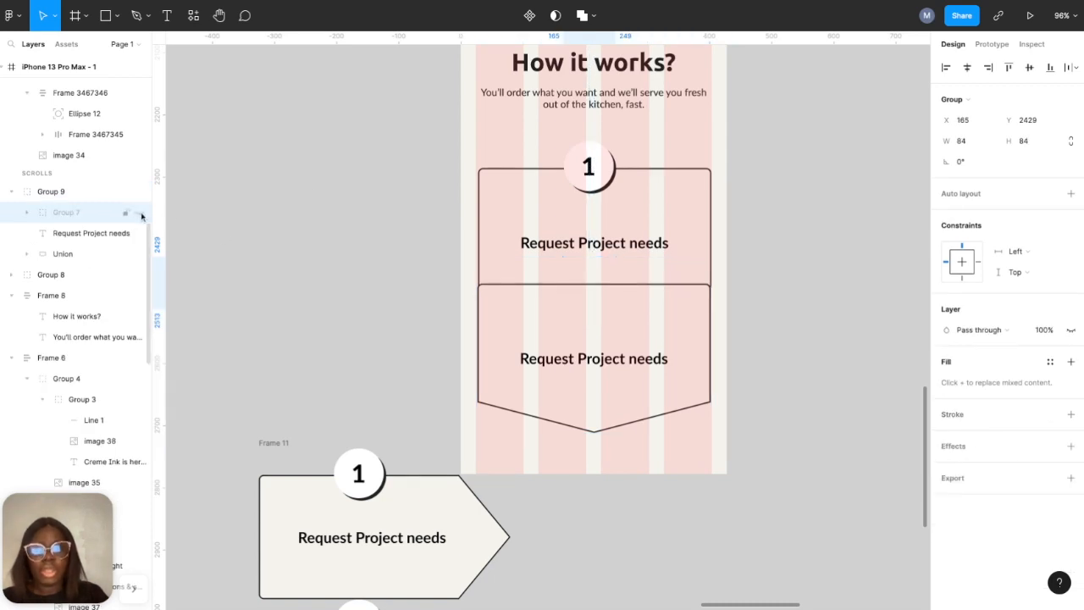
left_click(780, 338)
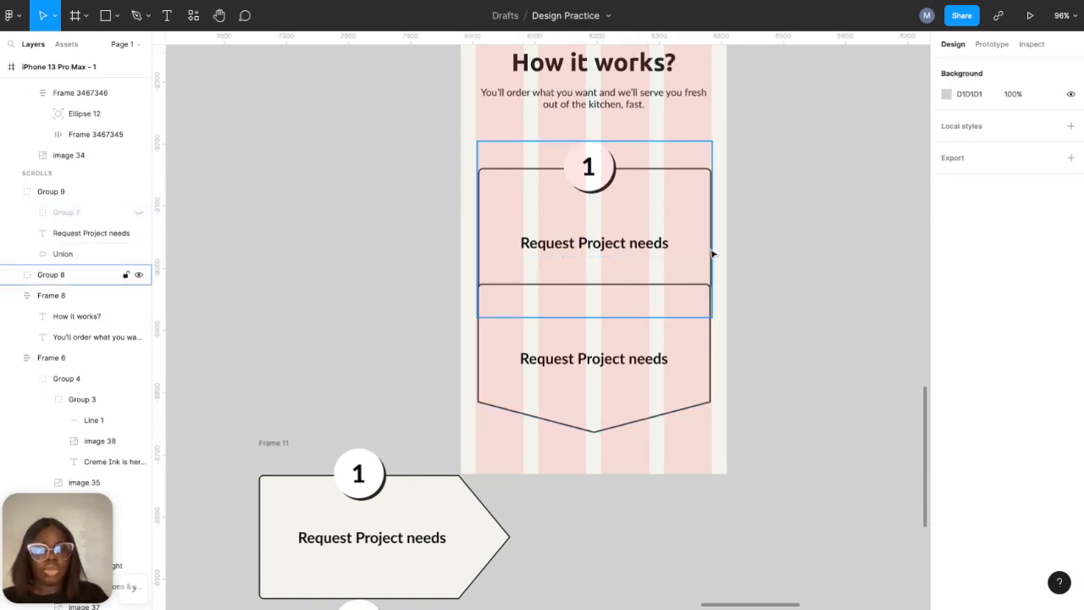
- Move Group 9 below Group 8 in the layer order so the first arrow's tip overlaps the second arrow
left_click(621, 351)
left_click(12, 193)
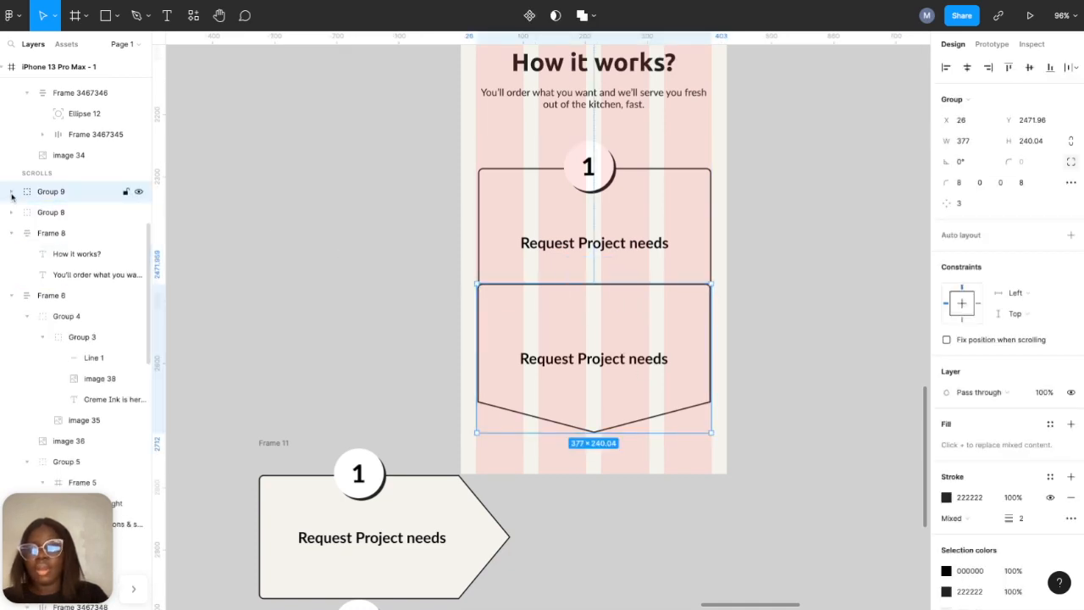
left_click_drag(56, 196, 56, 222)
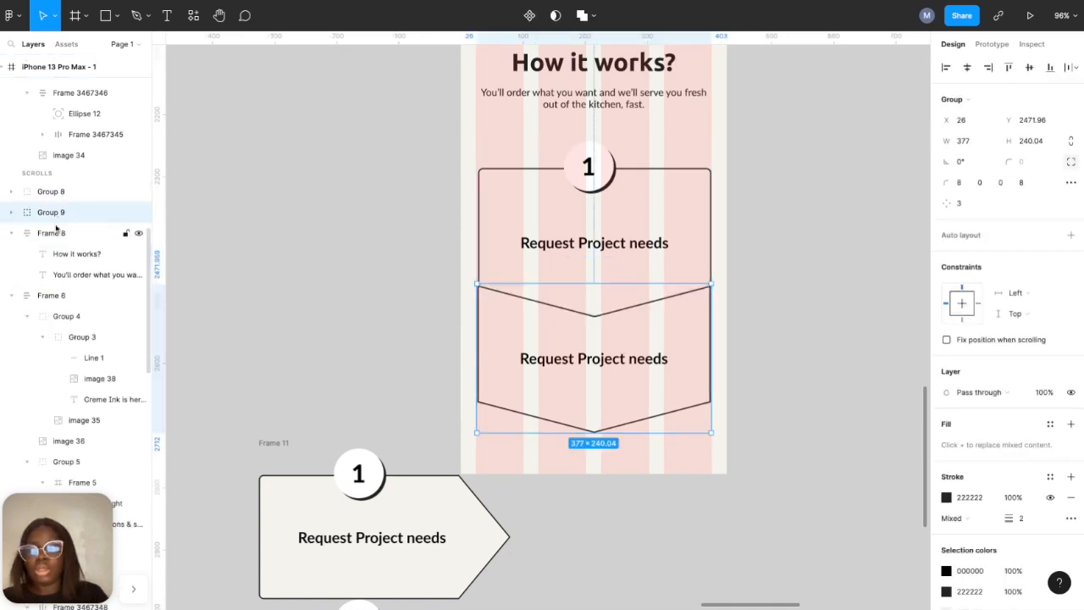
left_click(428, 288)
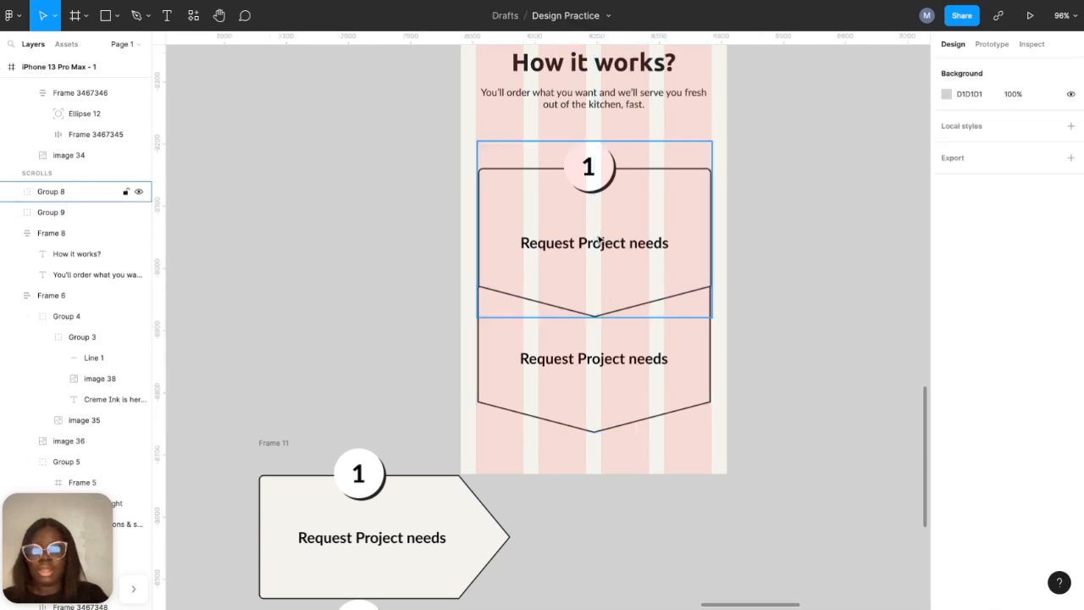
- Show the duplicated group's hidden number badge again and move it down inside the second arrow to Y 2541
left_click(10, 214)
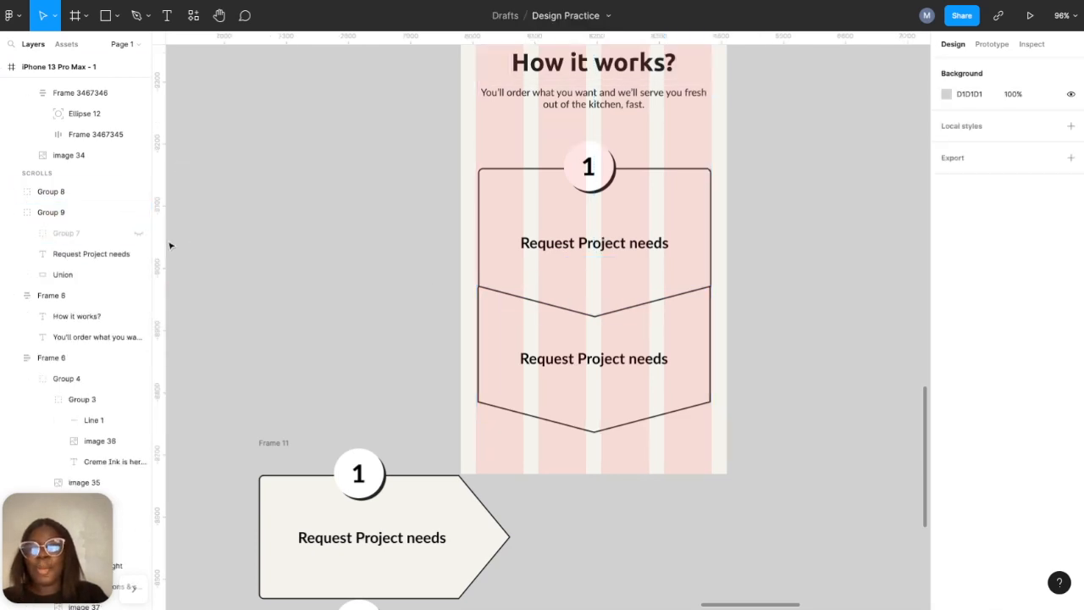
left_click(138, 234)
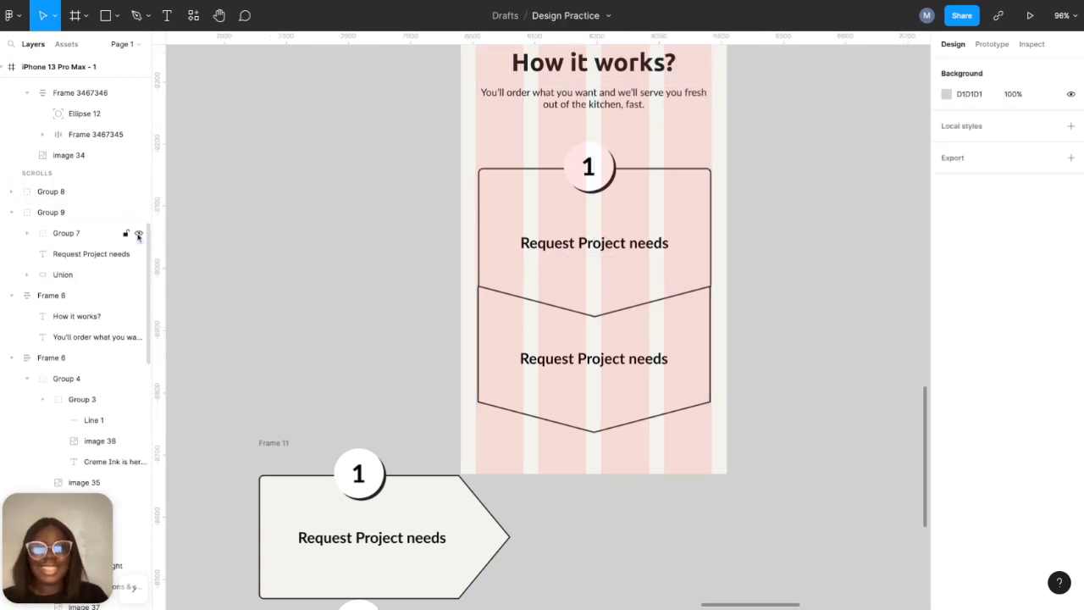
left_click(59, 236)
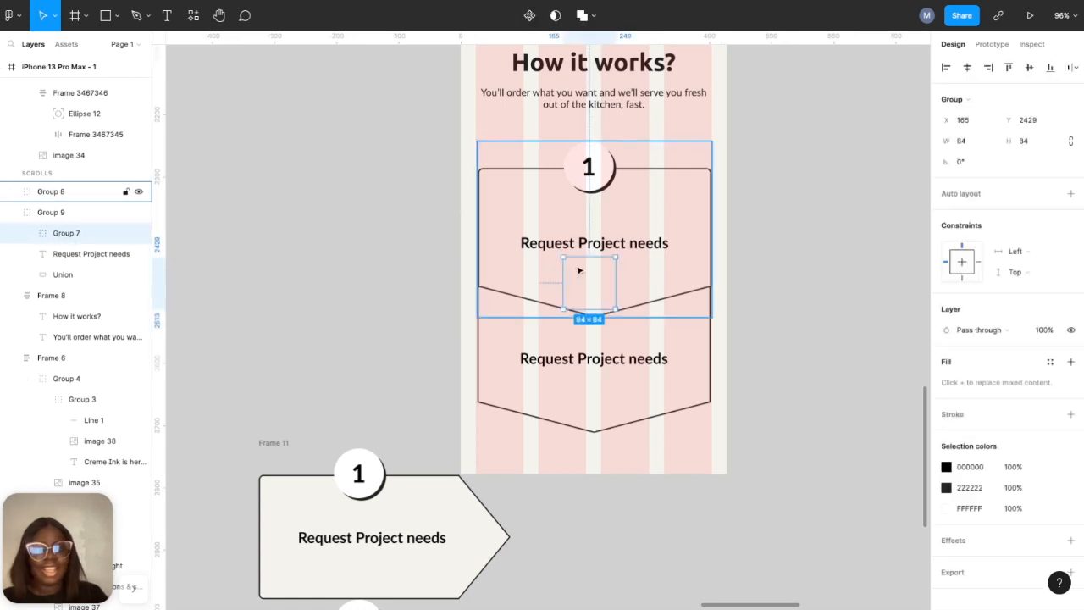
left_click_drag(587, 290, 580, 240)
left_click_drag(589, 167, 583, 352)
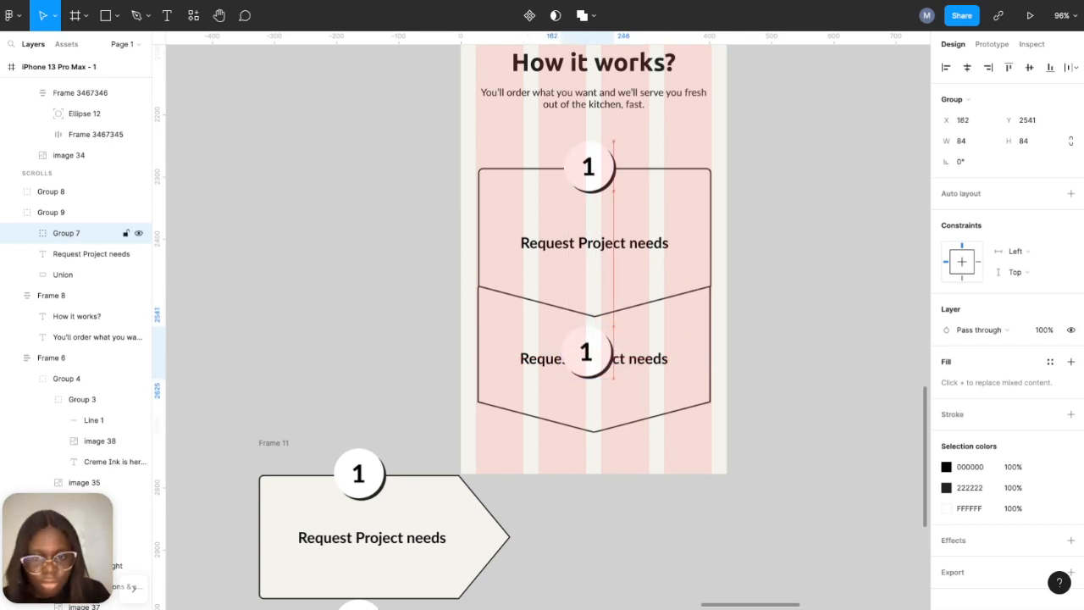
- Nudge the second arrow's Union shape up to Y 2466.96 so its sides meet the first arrow
left_click(497, 354)
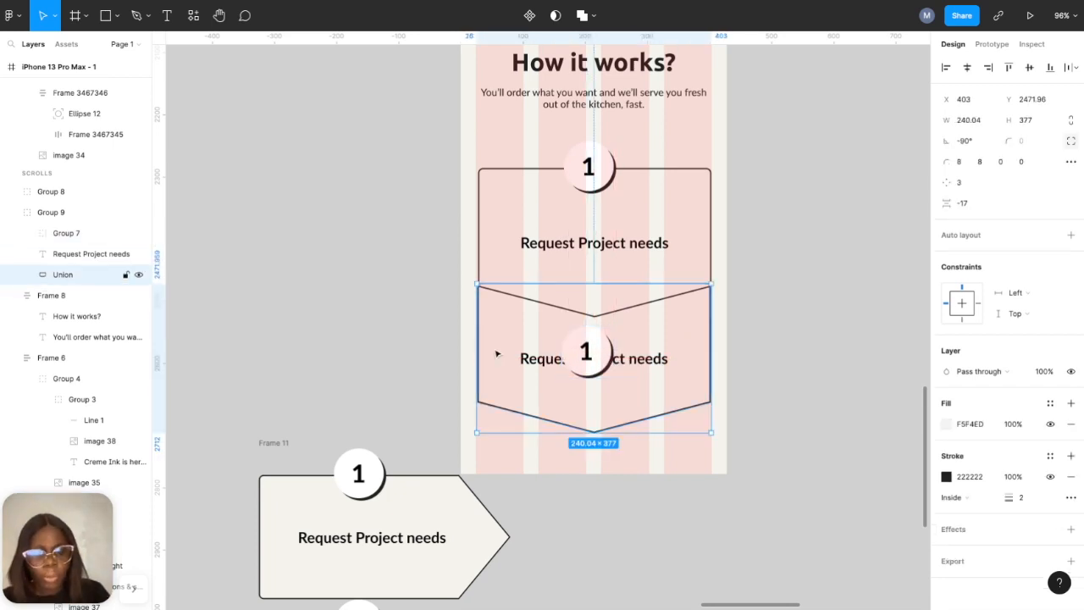
key("Up")
key("Up")
key("Up")
key("Up")
key("Up")
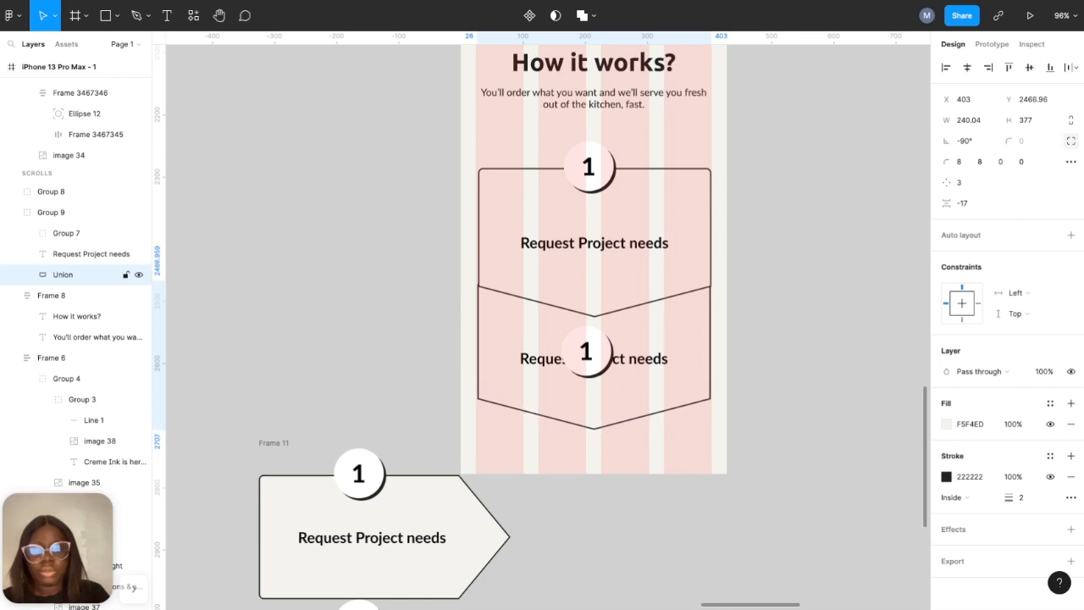
- Take the second arrow's number badge out of the mobile frame and paste it into the first step group, Group 8
left_click(588, 352)
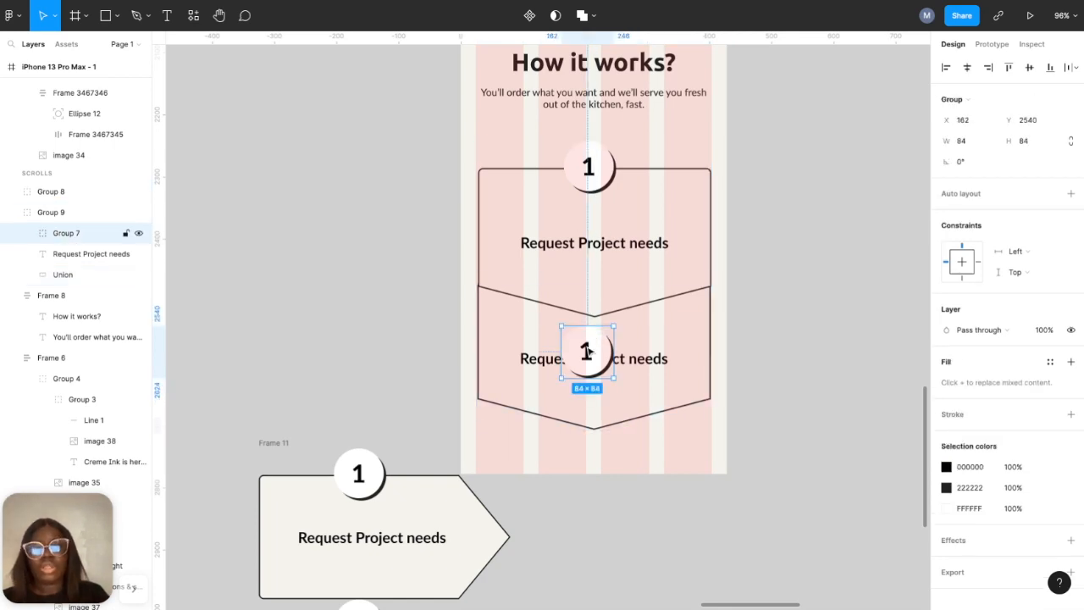
left_click_drag(588, 351, 625, 301)
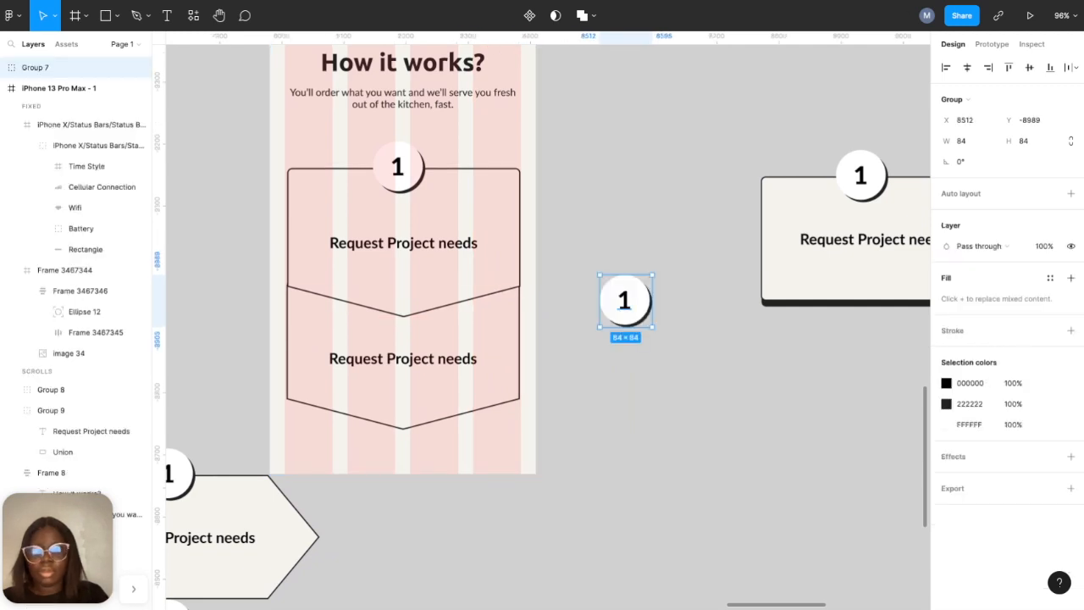
key("Delete")
left_click(464, 290)
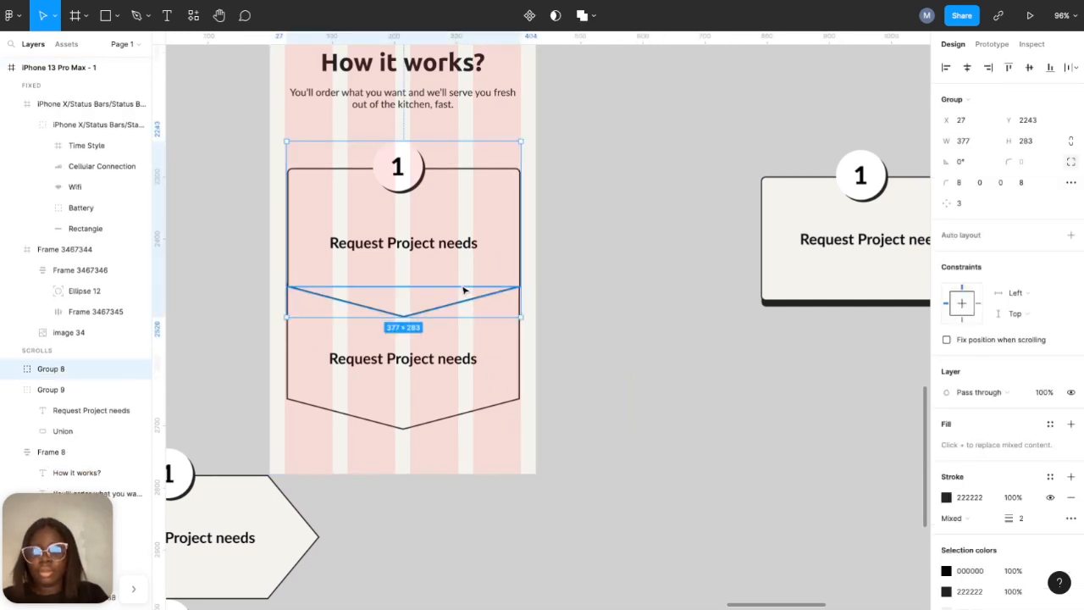
key("ctrl+v")
- Move the pasted badge down to Y 2479 over the first arrow's tip and center it horizontally
scroll(413, 320, "up", 5)
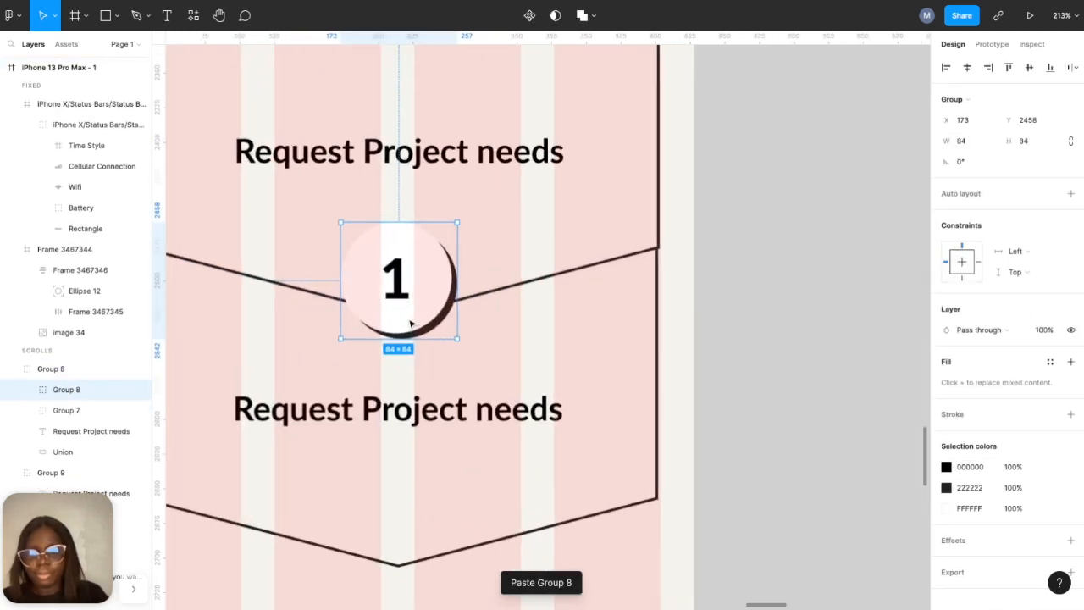
left_click_drag(436, 280, 435, 310)
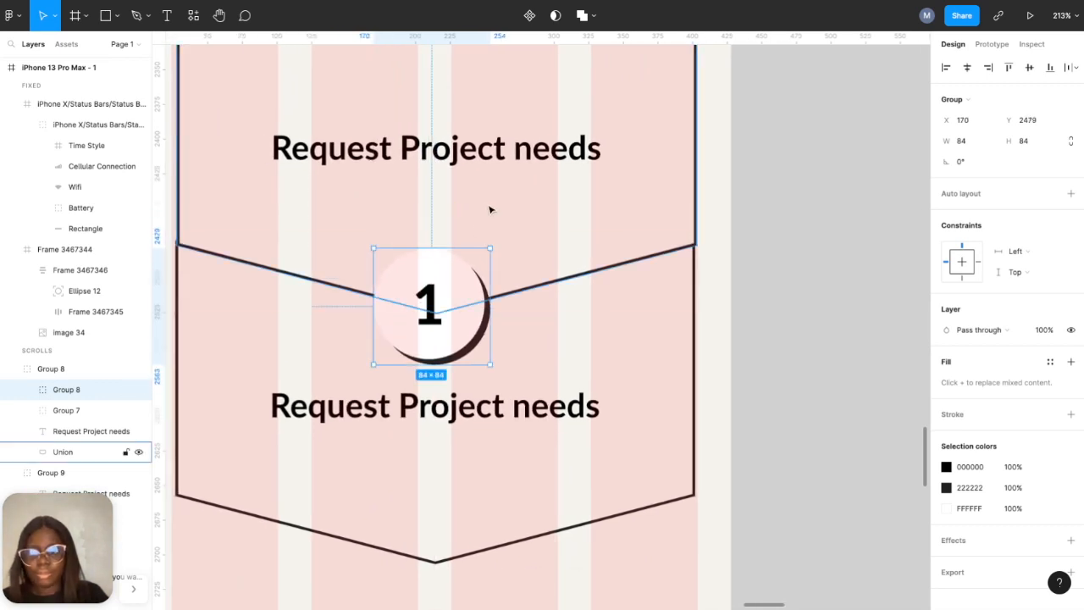
left_click(967, 67)
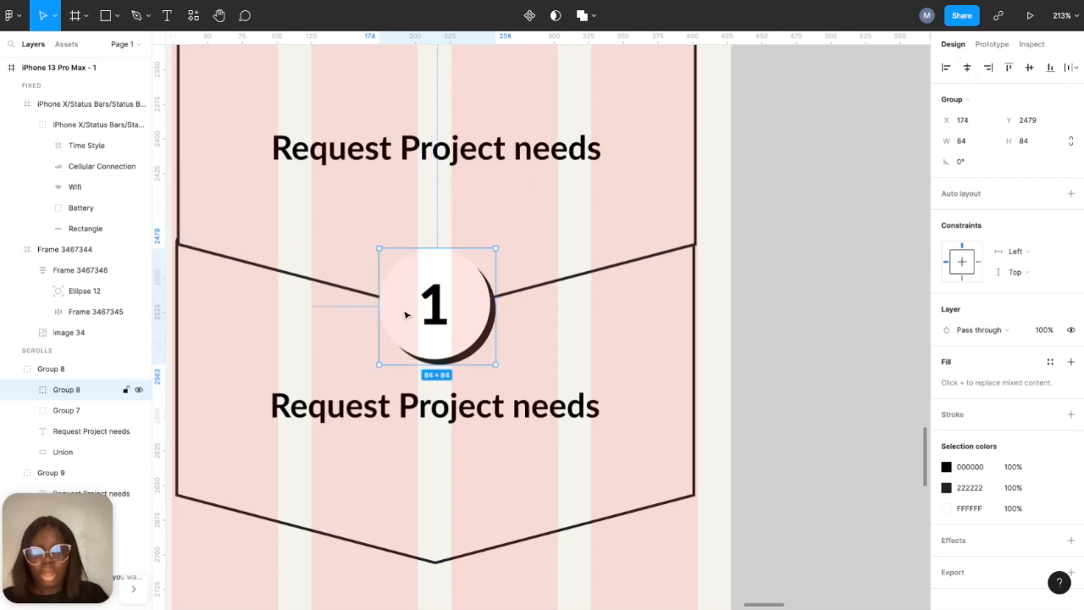
- Change the number in the second arrow's badge to 2
double_click(433, 319)
double_click(433, 319)
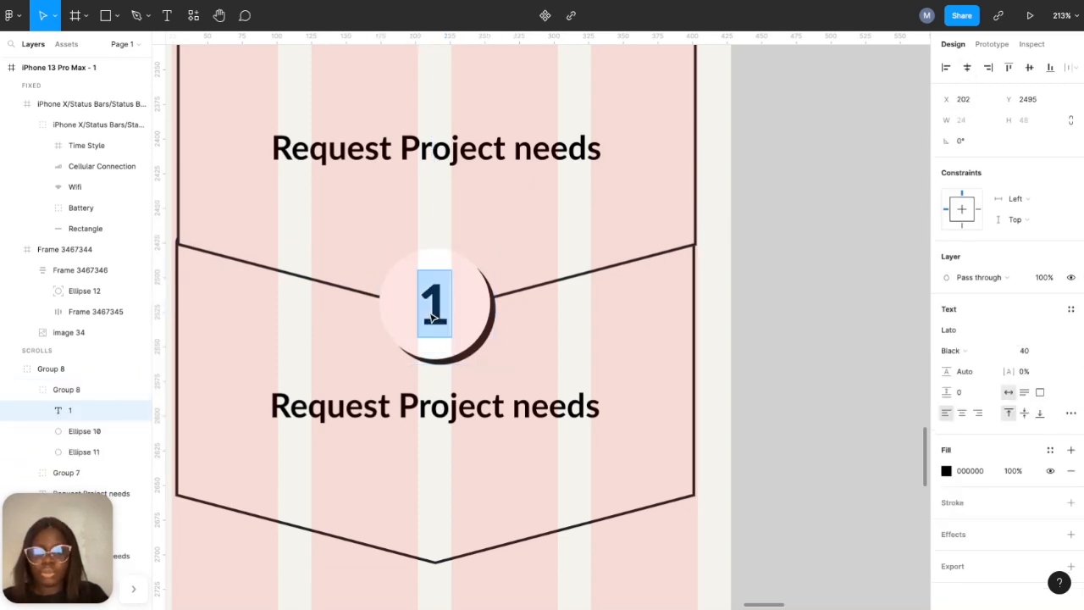
type("2")
key("Escape")
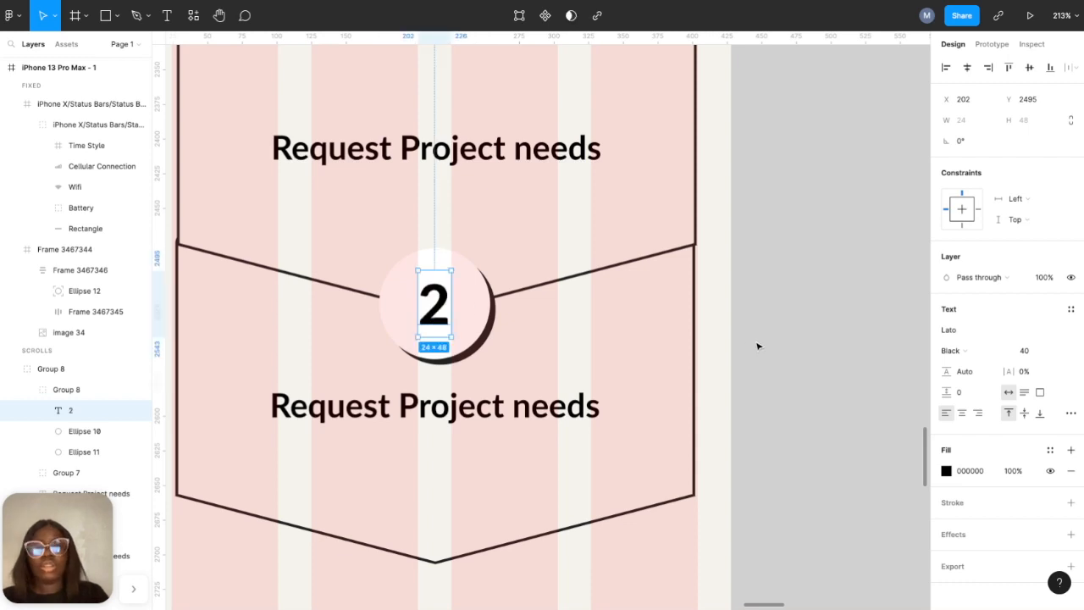
- Set the first arrow's "Request Project needs" label to font size 20 and center it horizontally in the arrow
scroll(756, 363, "down", 5)
scroll(753, 370, "down", 5)
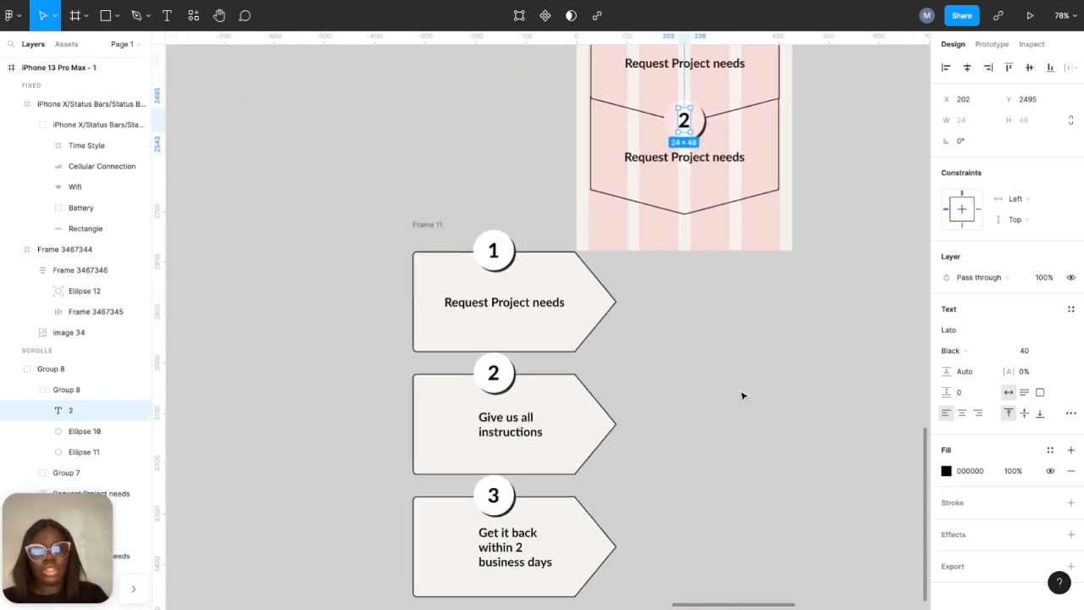
scroll(743, 395, "right", 5)
scroll(743, 395, "up", 2)
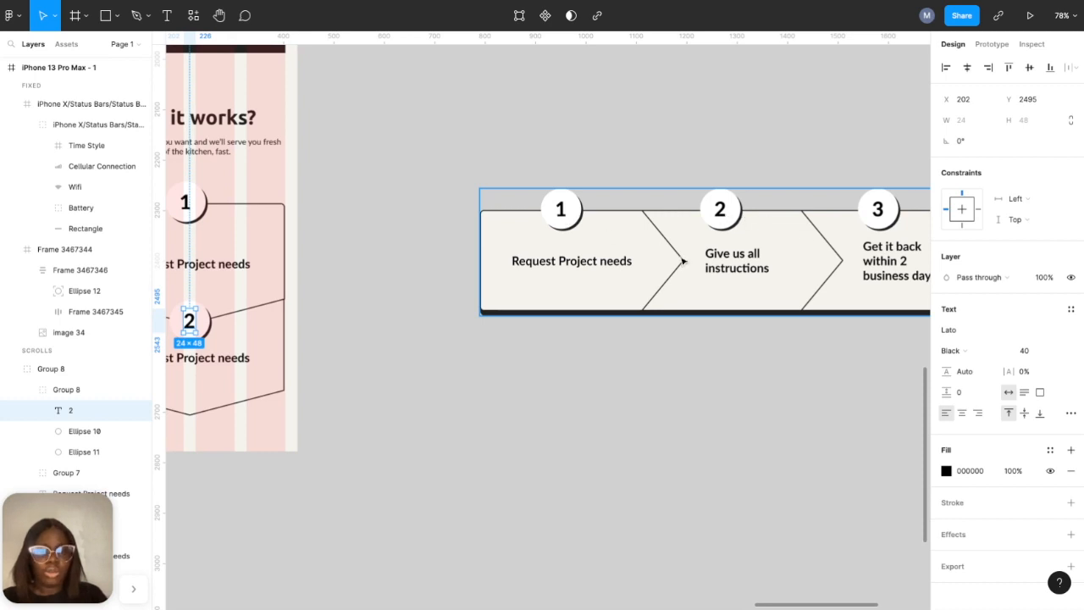
scroll(574, 283, "left", 5)
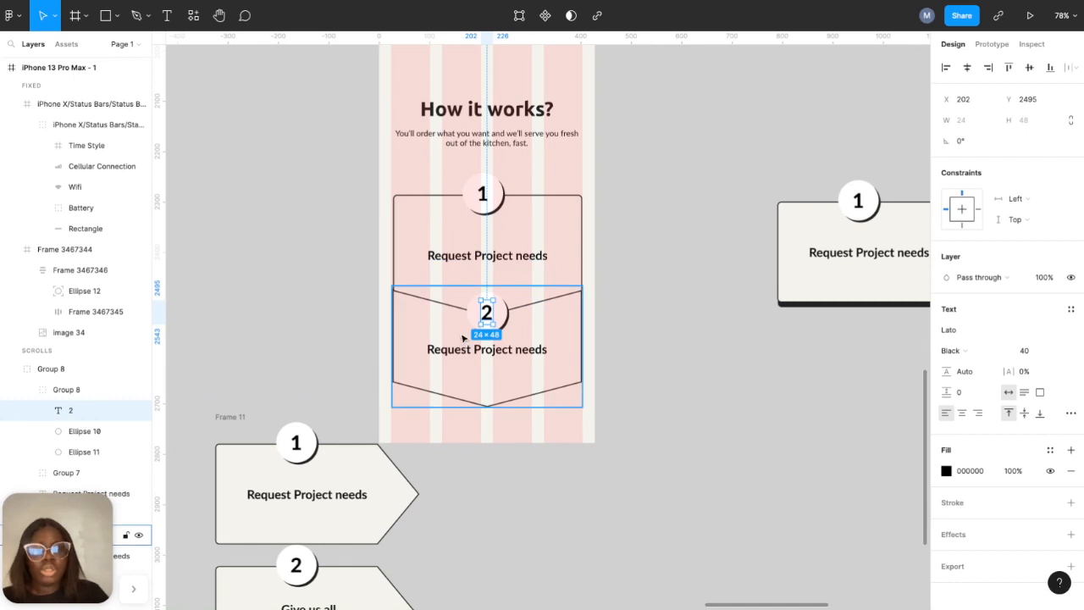
scroll(462, 338, "right", 3)
scroll(463, 338, "down", 2)
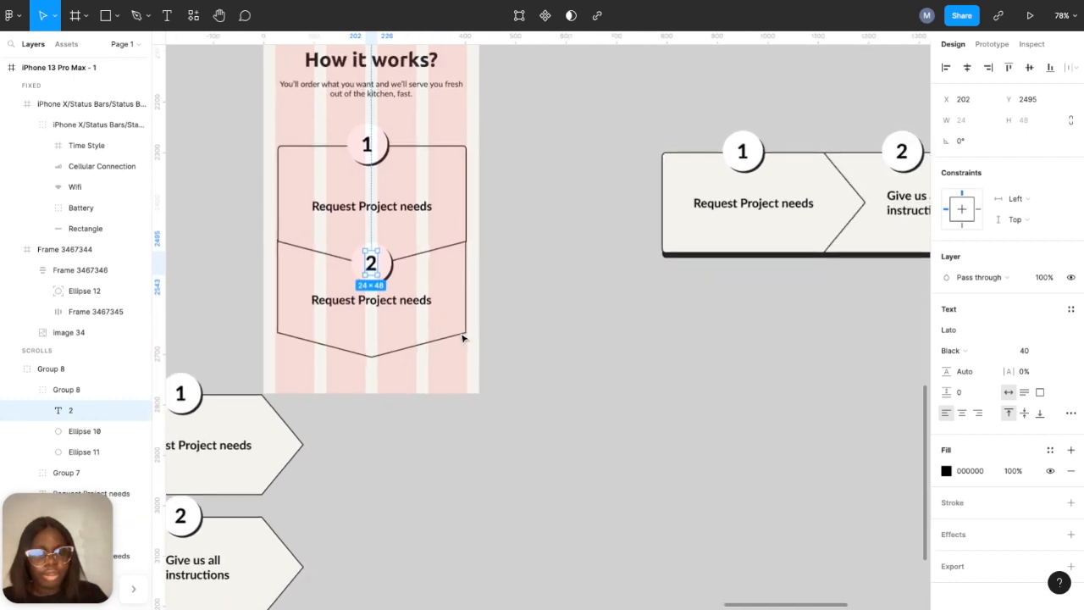
left_click(394, 214)
left_click(1060, 352)
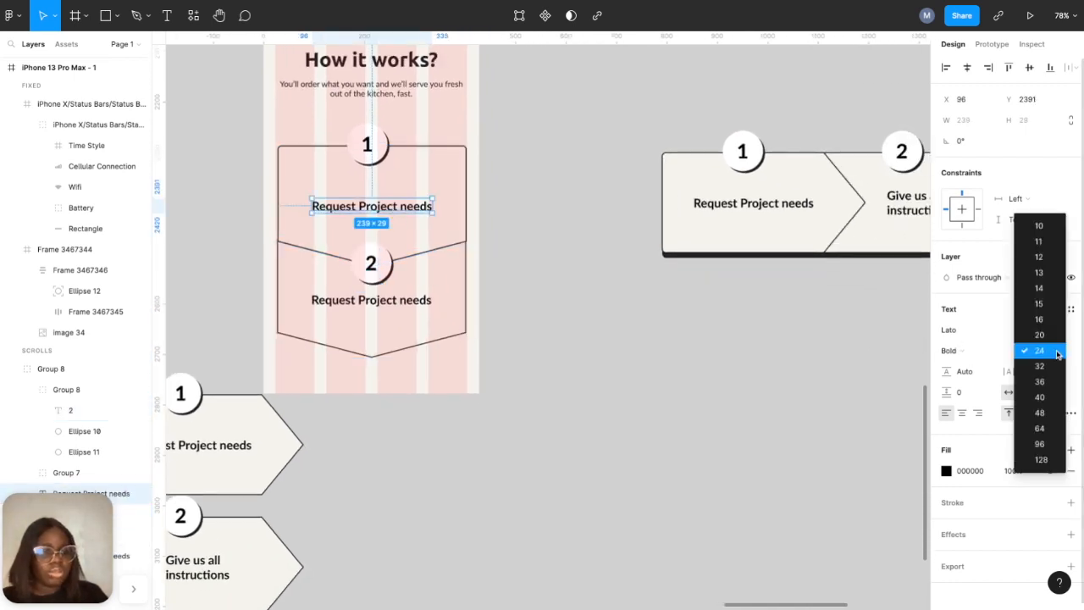
left_click(1055, 337)
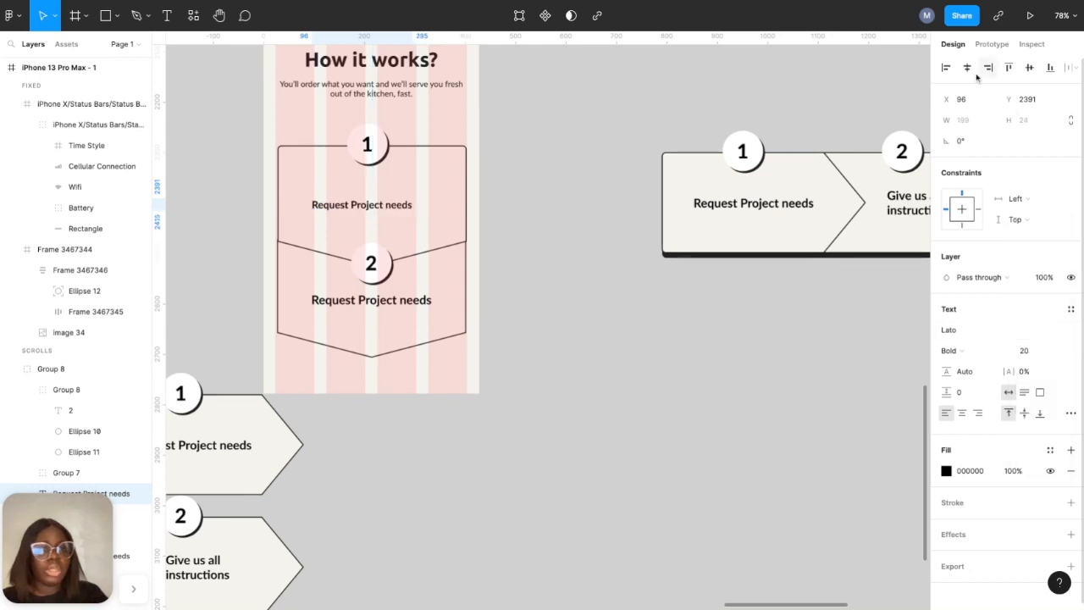
- Set the second arrow's "Request Project needs" label to font size 20 and center it horizontally
left_click(430, 303)
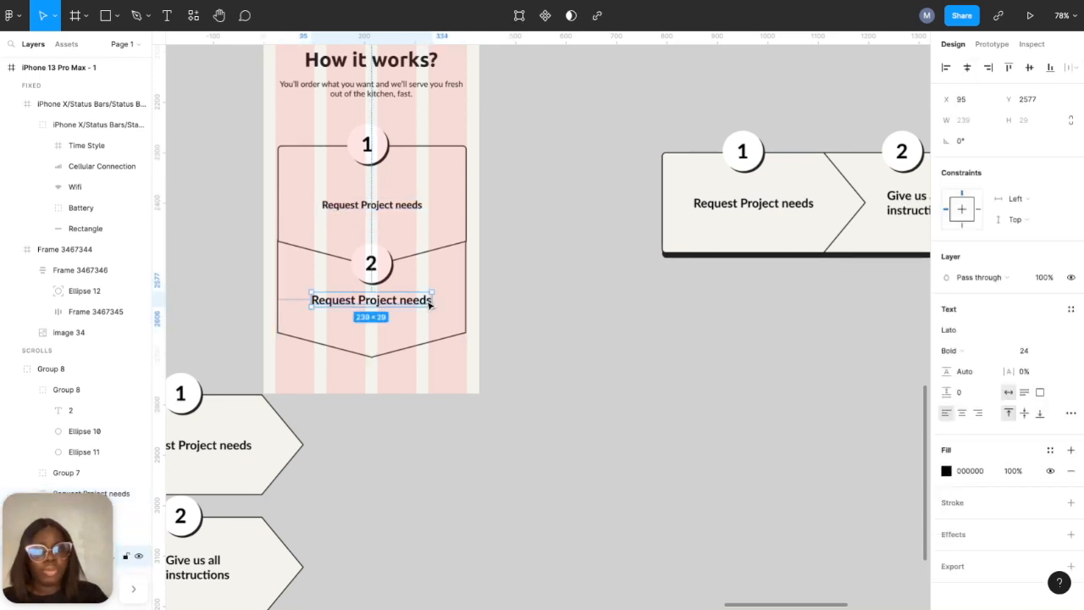
left_click(1052, 352)
left_click(1055, 337)
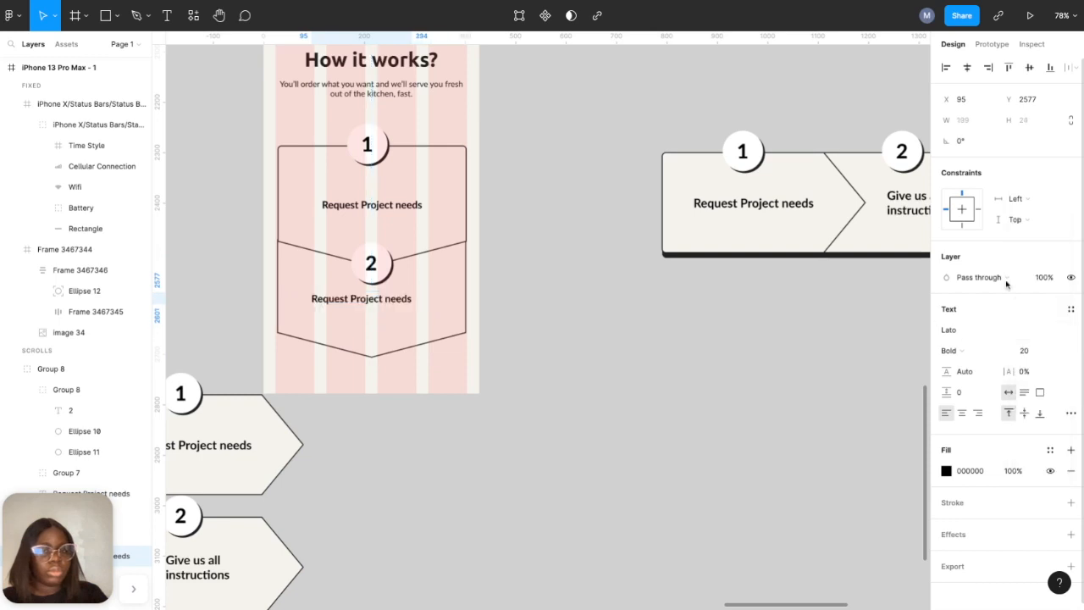
left_click(968, 67)
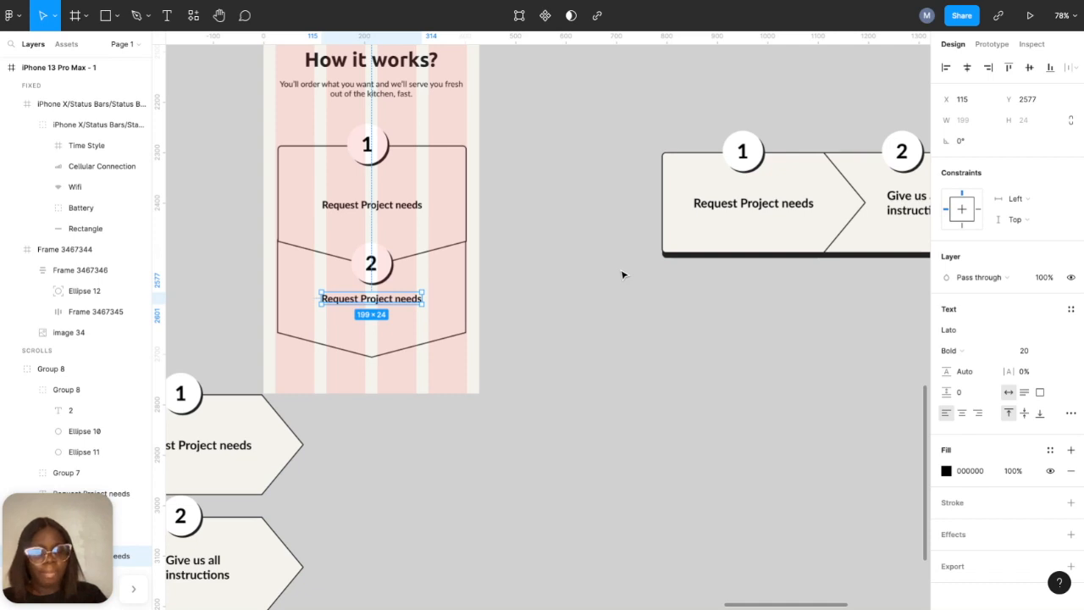
- Move the second arrow's label down to Y 2598, clear of the number 2 badge
key("shift+Down")
key("shift+Down")
key("shift+Down")
key("Down")
key("shift+Up")
scroll(342, 418, "down", 1)
scroll(341, 418, "right", 2)
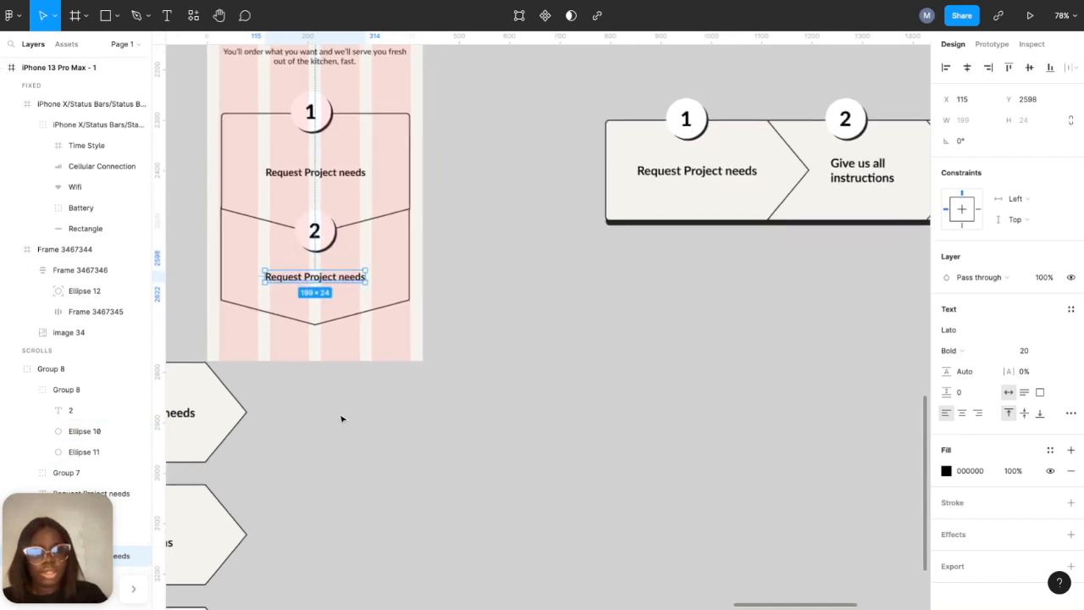
scroll(344, 416, "left", 3)
scroll(399, 350, "up", 5)
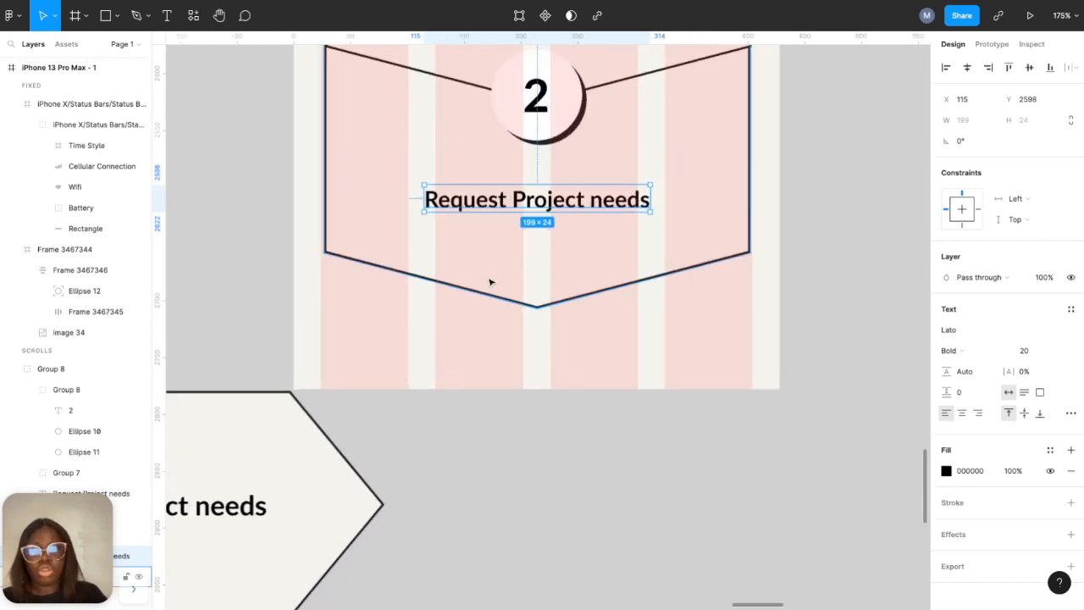
scroll(489, 282, "down", 8)
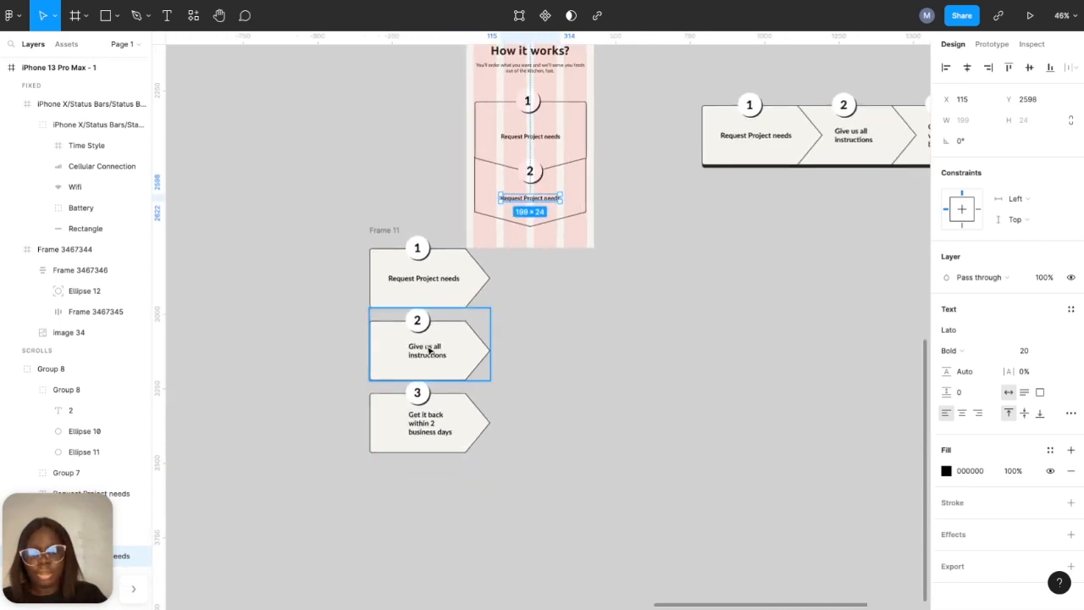
- Replace the second arrow's label with "Give us all instructions", copied from the second arrow in Frame 11
double_click(430, 349)
key("ctrl+a")
key("ctrl+c")
scroll(498, 377, "up", 3)
scroll(517, 349, "up", 10)
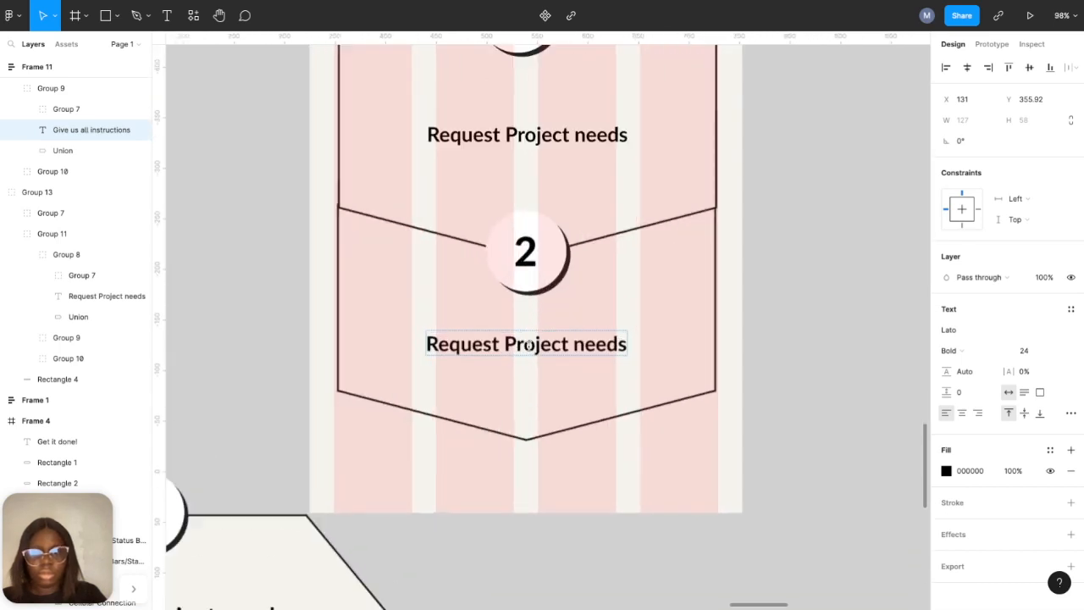
double_click(402, 343)
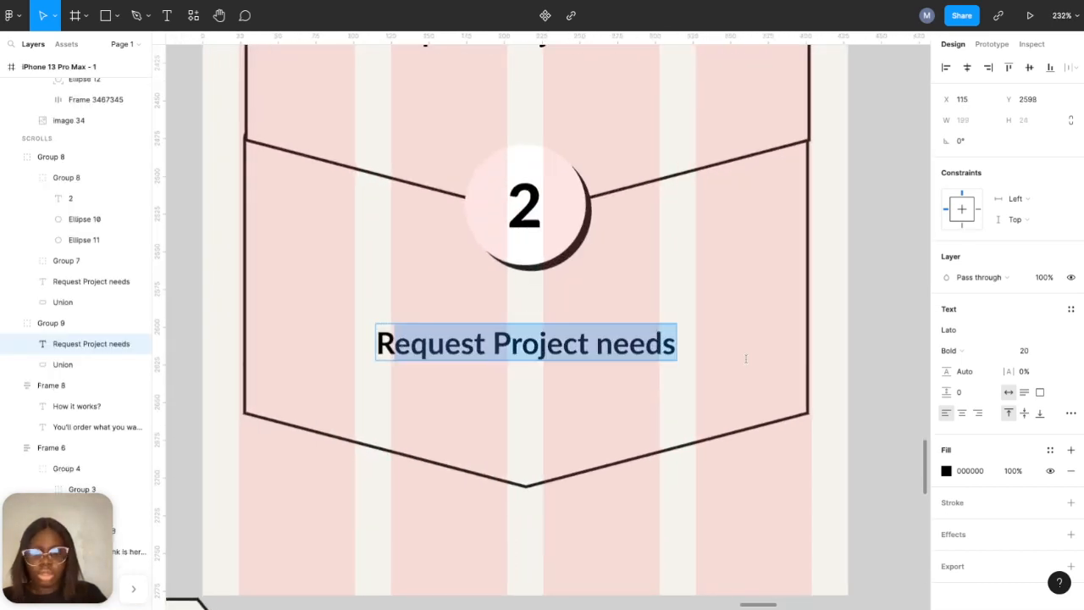
key("ctrl+v")
left_click_drag(395, 343, 356, 338)
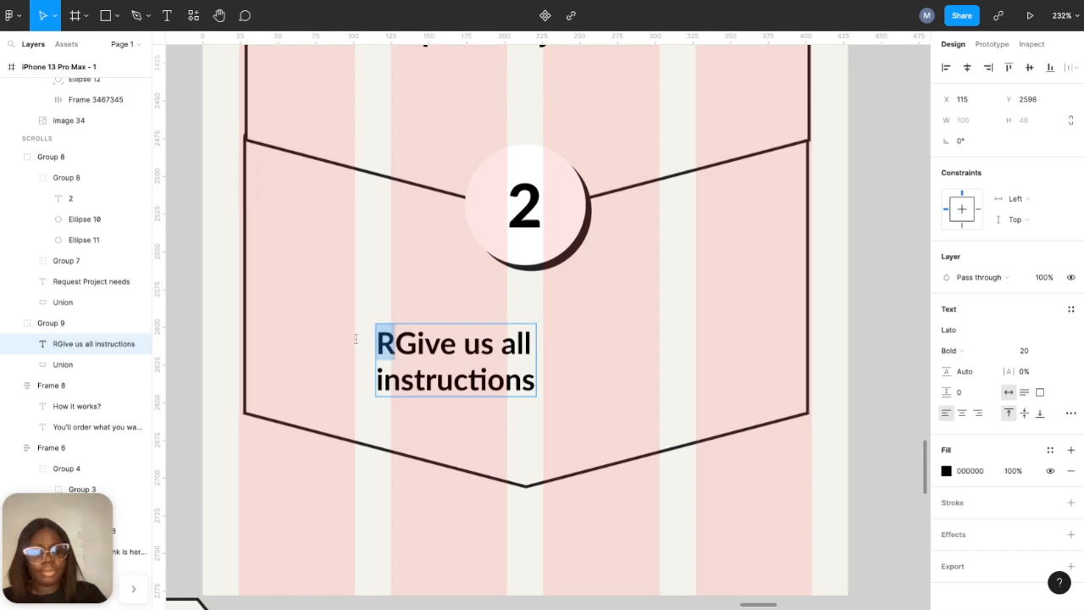
key("BackSpace")
key("Escape")
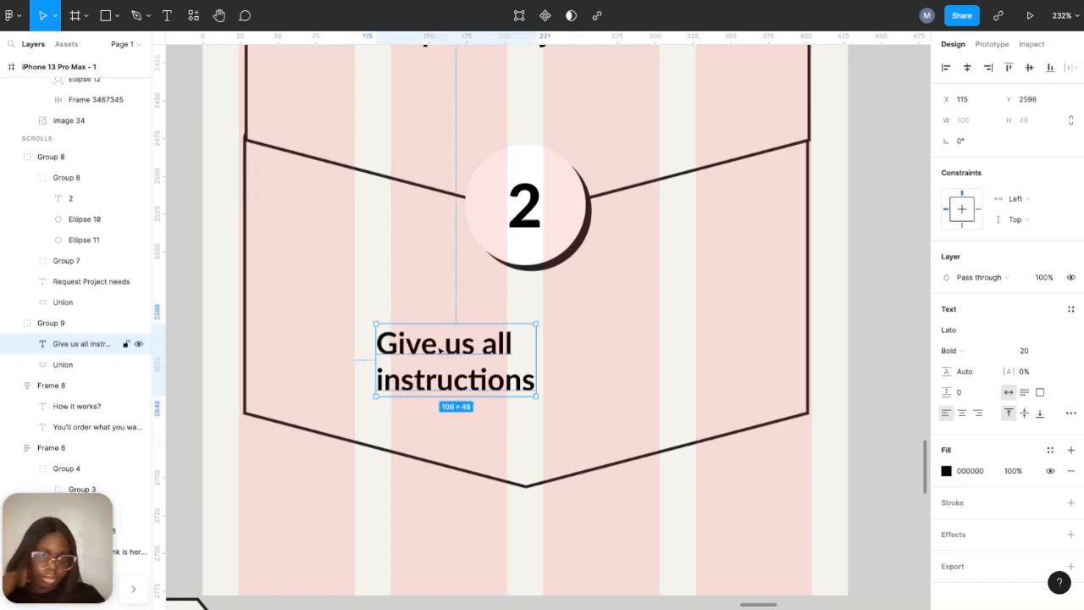
- Shift the second arrow's outline slightly right so its sides line up with the first arrow
left_click(332, 418)
left_click_drag(332, 417, 333, 418)
- Remove the line break from the "Give us all instructions" label and set it to auto width so it sits on one line
left_click(397, 365)
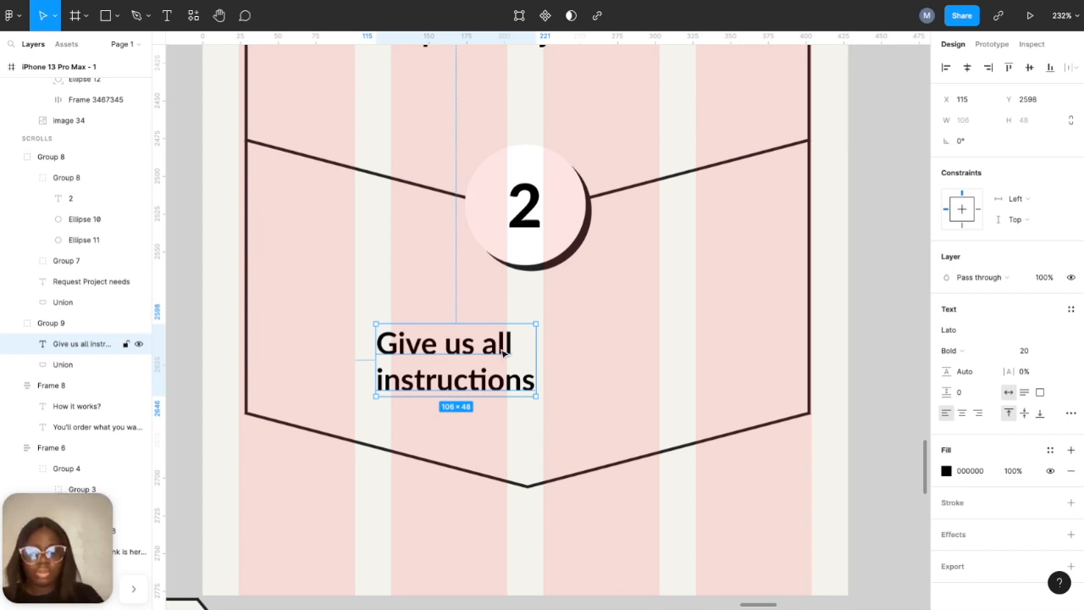
left_click_drag(536, 360, 637, 360)
double_click(403, 387)
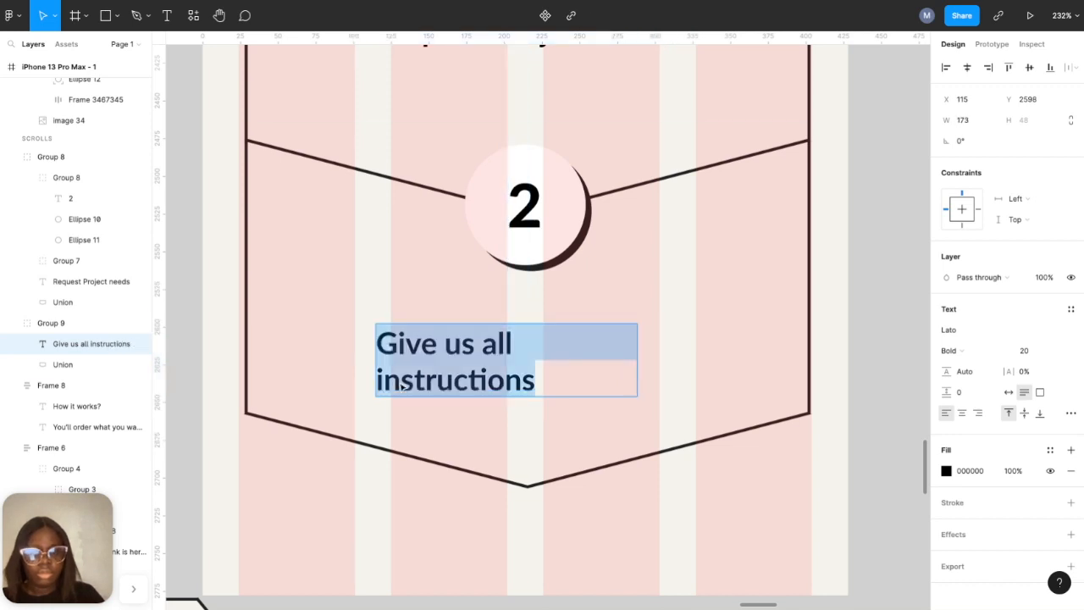
key("Left")
key("Down")
key("BackSpace")
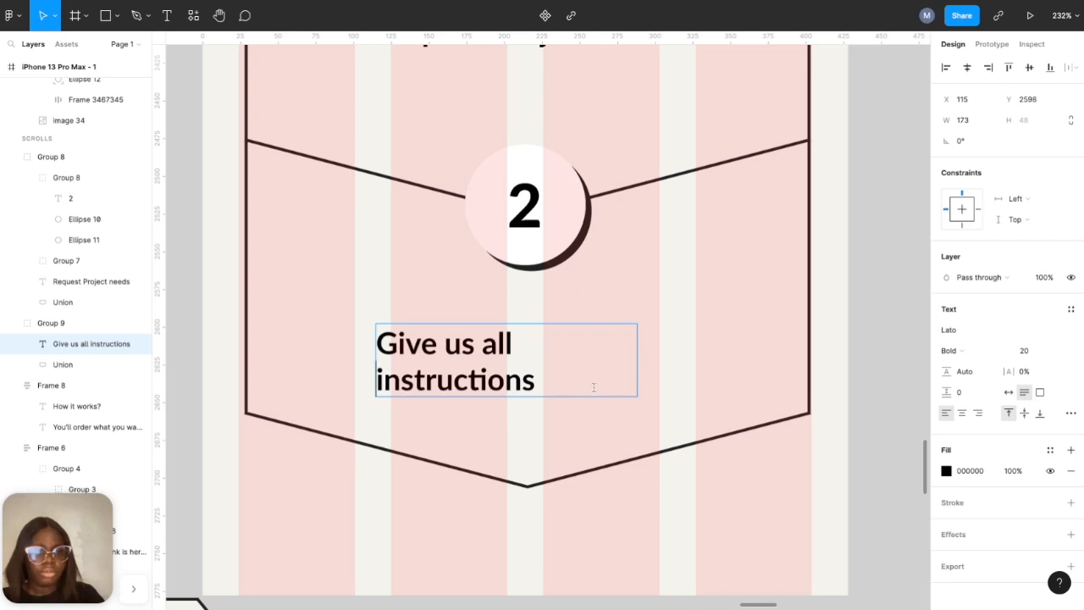
left_click(1008, 392)
key("Escape")
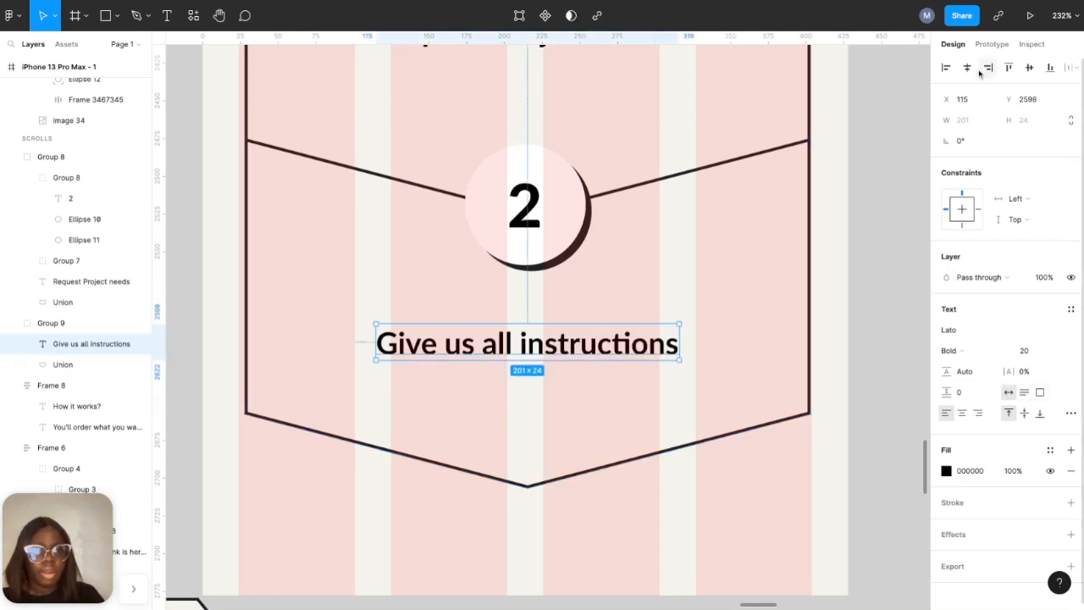
left_click(907, 194)
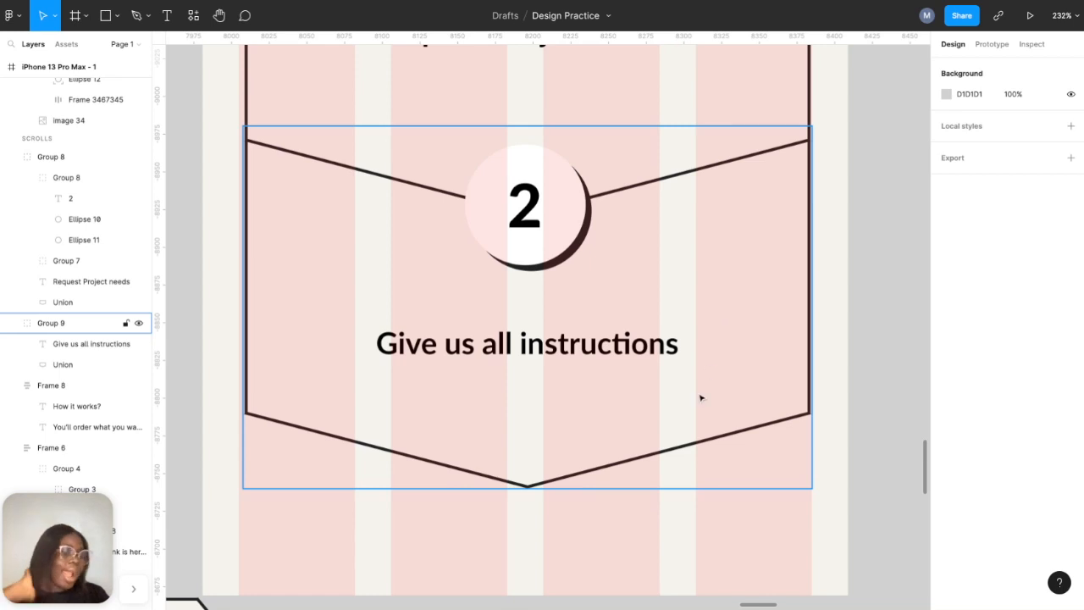
- Move the second arrow down and stretch its top edge up beneath the first arrow, making it 337 tall at Y 2439
scroll(703, 408, "down", 5)
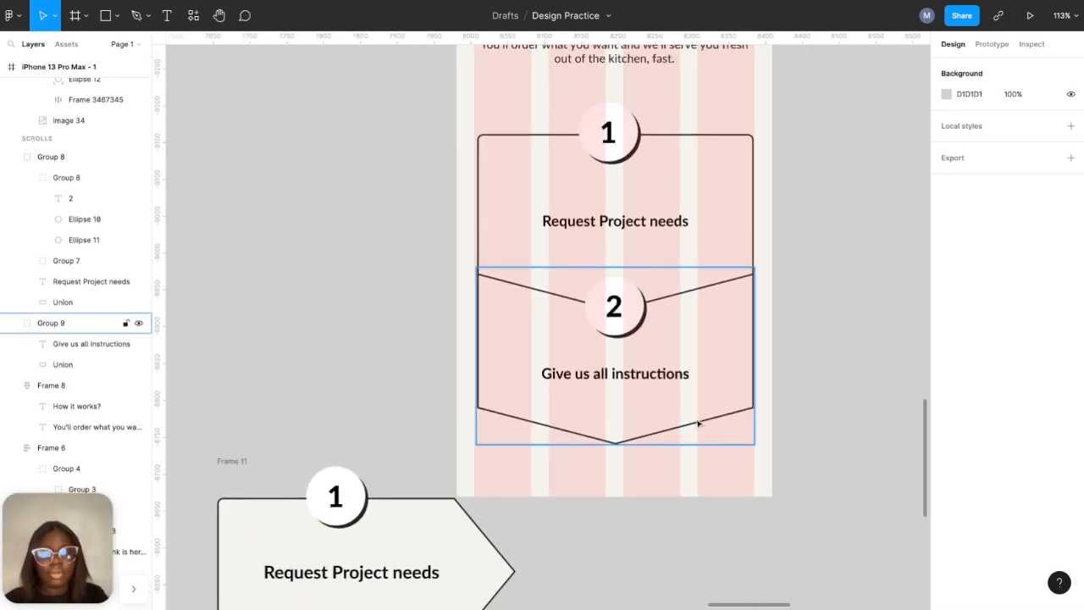
left_click(698, 424)
key("Down")
key("Down")
key("Down")
key("Down")
key("Down")
key("Down")
key("Down")
key("Down")
key("Down")
key("Down")
key("Down")
key("Down")
key("Down")
key("Down")
key("Down")
key("Down")
key("Down")
key("Down")
key("Down")
key("Down")
key("Down")
key("Down")
key("Down")
key("Down")
key("Down")
key("Down")
key("Down")
key("Down")
key("Down")
key("Down")
key("Down")
key("Down")
key("Down")
key("Down")
key("Down")
key("Down")
key("Down")
left_click_drag(718, 298, 719, 225)
key("Down")
key("Down")
key("Down")
key("Down")
key("Down")
key("Down")
key("Down")
key("Down")
key("Down")
key("Down")
key("Down")
key("Down")
key("Down")
key("Down")
key("Down")
key("Down")
key("Down")
key("Down")
key("Down")
key("Down")
key("Down")
key("Down")
key("Down")
key("Down")
key("Down")
key("Down")
key("Down")
key("Down")
key("Down")
key("Down")
key("Down")
key("Down")
key("Down")
key("Down")
key("Down")
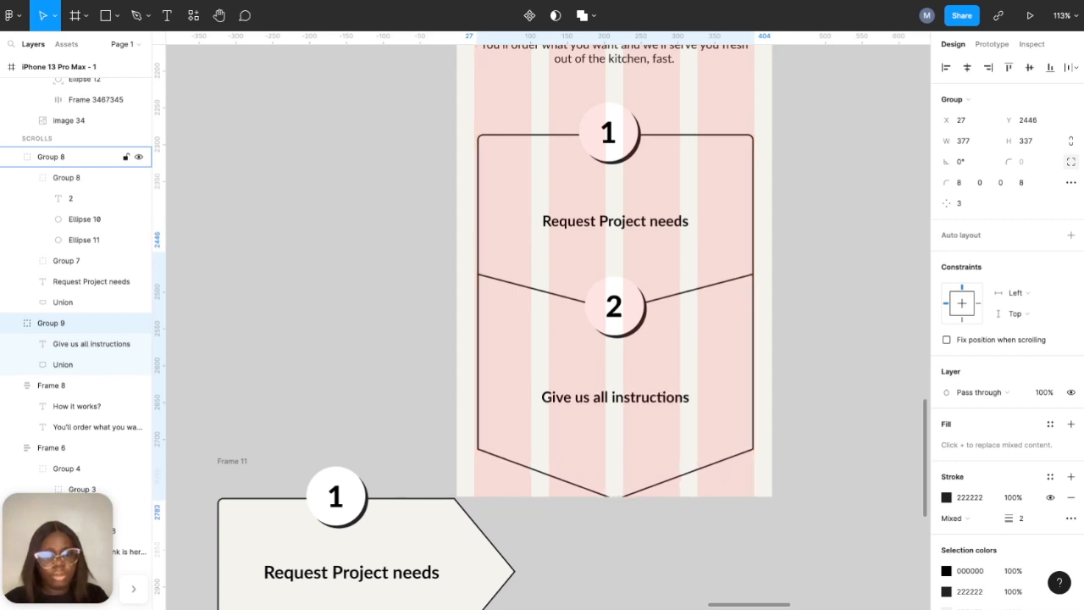
key("Up")
key("Up")
key("Up")
key("Up")
key("Up")
key("Up")
key("Up")
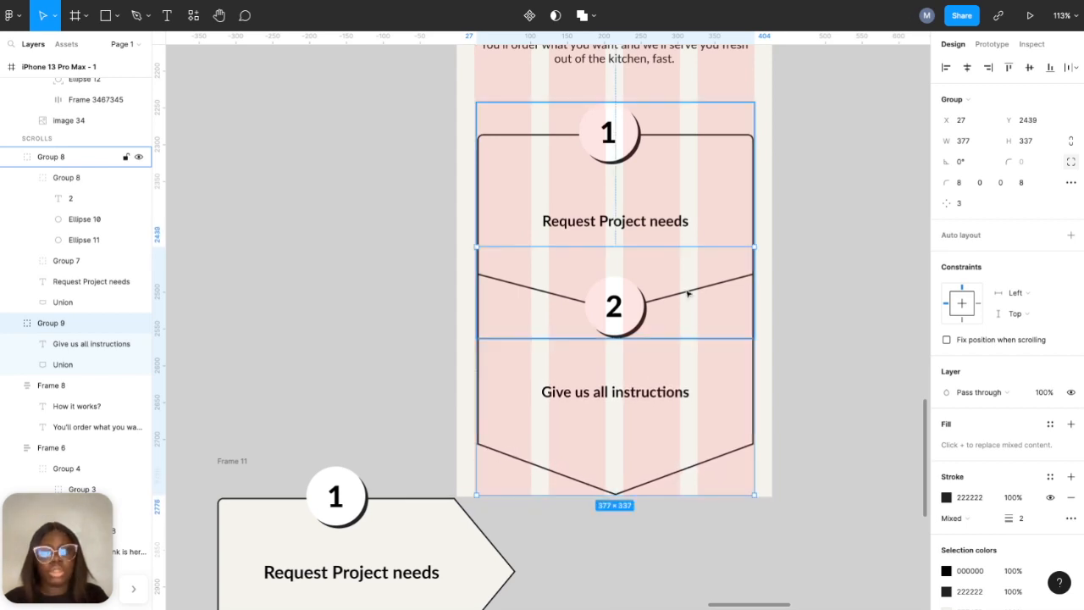
left_click(840, 333)
- Increase the iPhone 13 Pro Max frame's height by 926 to 3704
scroll(840, 333, "down", 5)
scroll(830, 361, "up", 5)
scroll(830, 361, "right", 3)
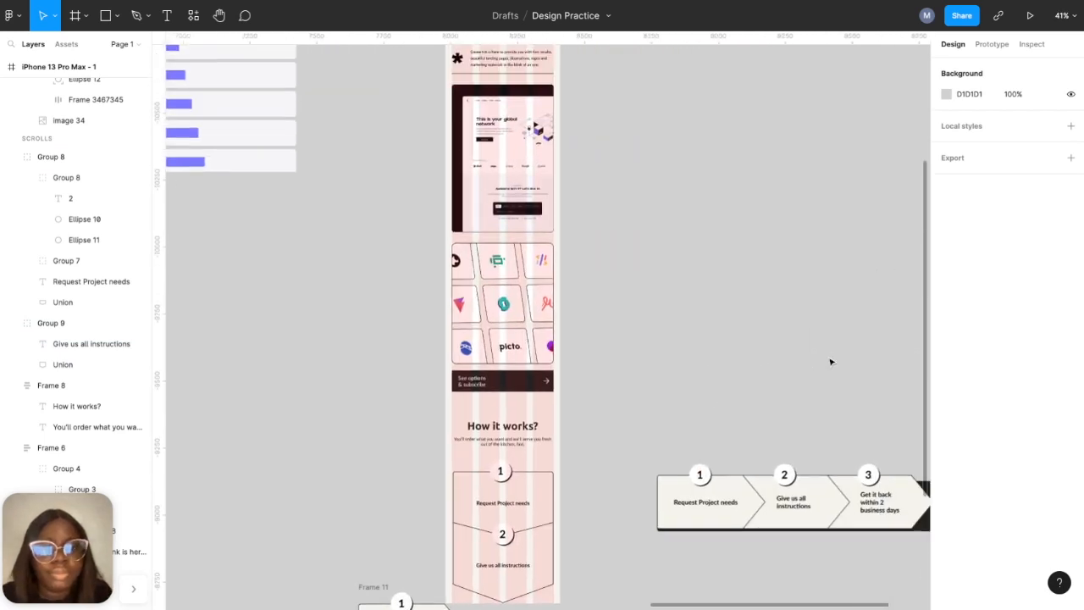
scroll(611, 172, "up", 4)
left_click(493, 121)
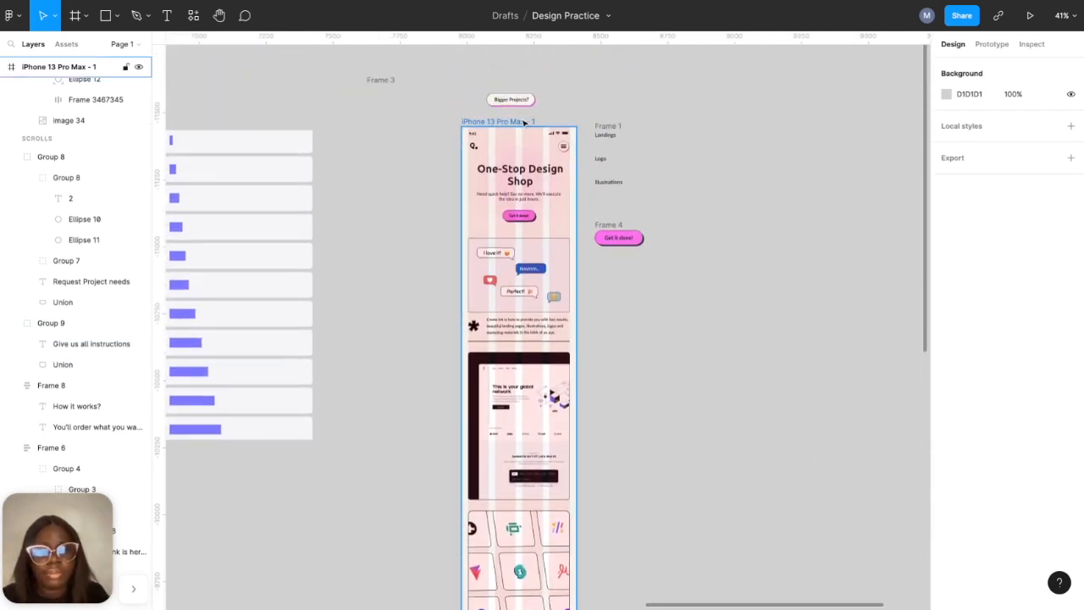
left_click(1053, 140)
left_click(1054, 141)
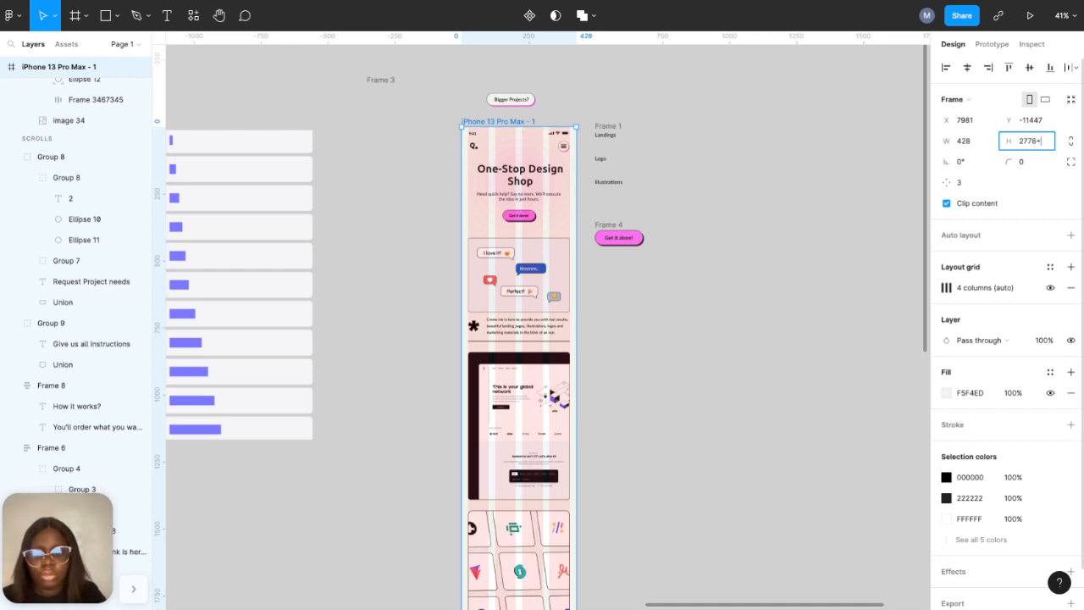
type("+926")
key("Return")
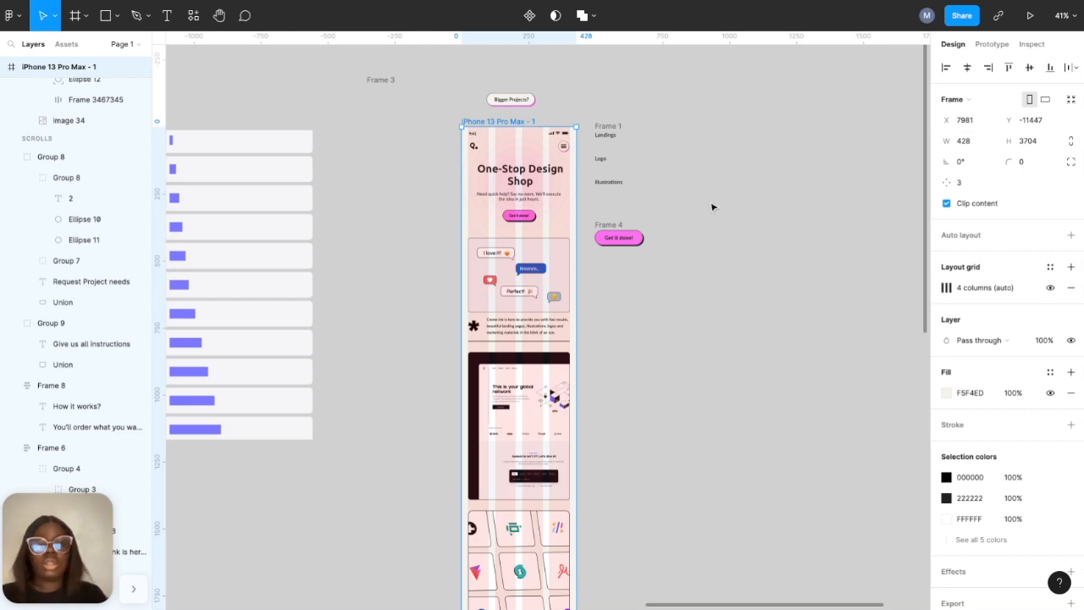
- Move Frame 11 left to X 7430, further away from the phone frame
scroll(533, 270, "down", 5)
scroll(533, 270, "down", 13)
scroll(532, 270, "up", 1)
left_click_drag(395, 162, 336, 161)
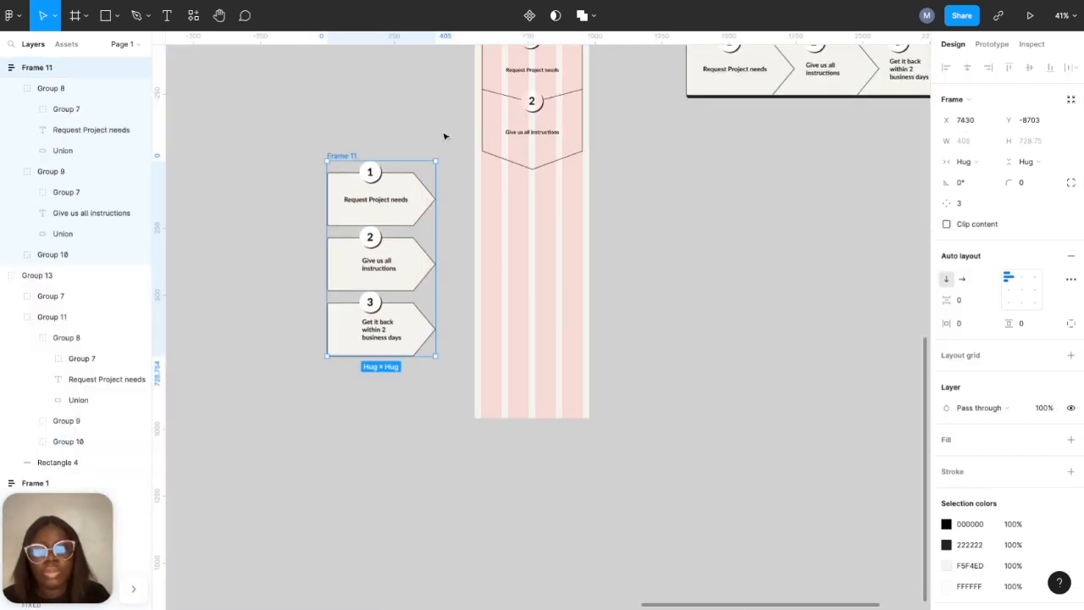
left_click(519, 125)
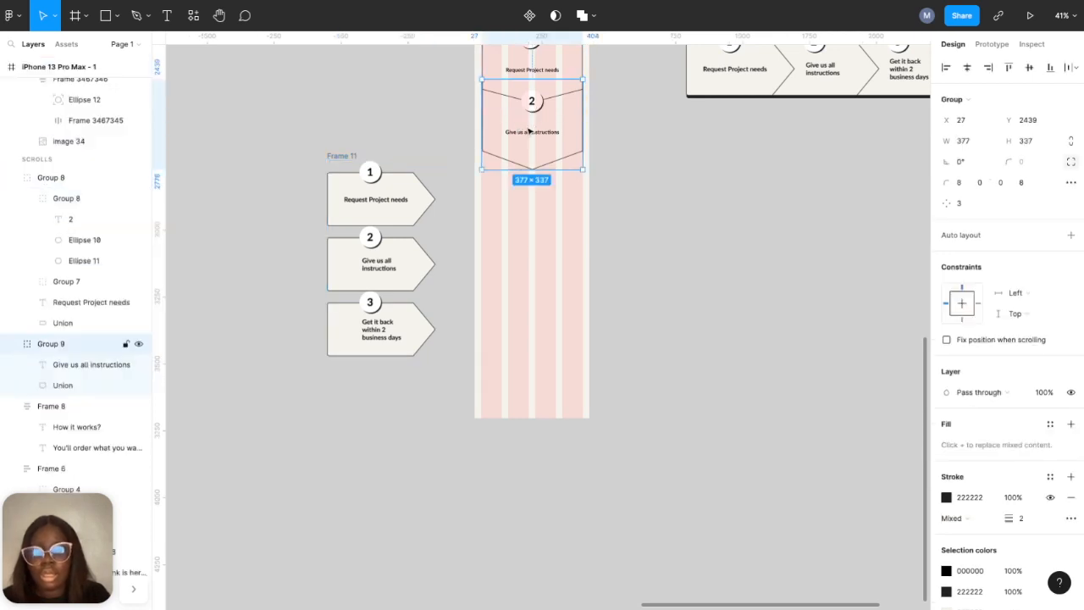
left_click(635, 128)
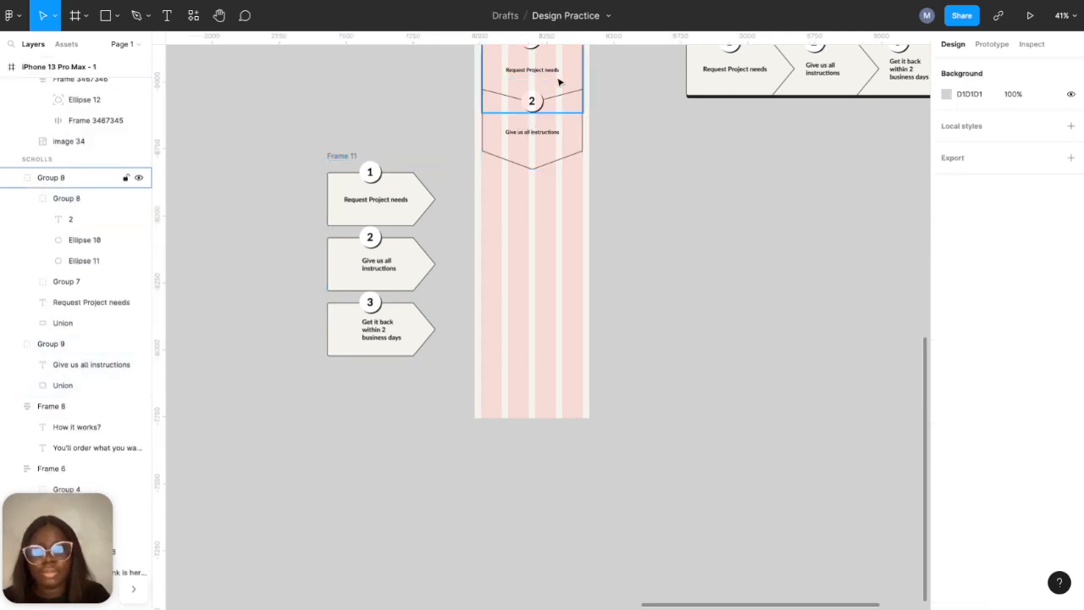
left_click(557, 78)
left_click_drag(557, 79, 557, 233)
key("Delete")
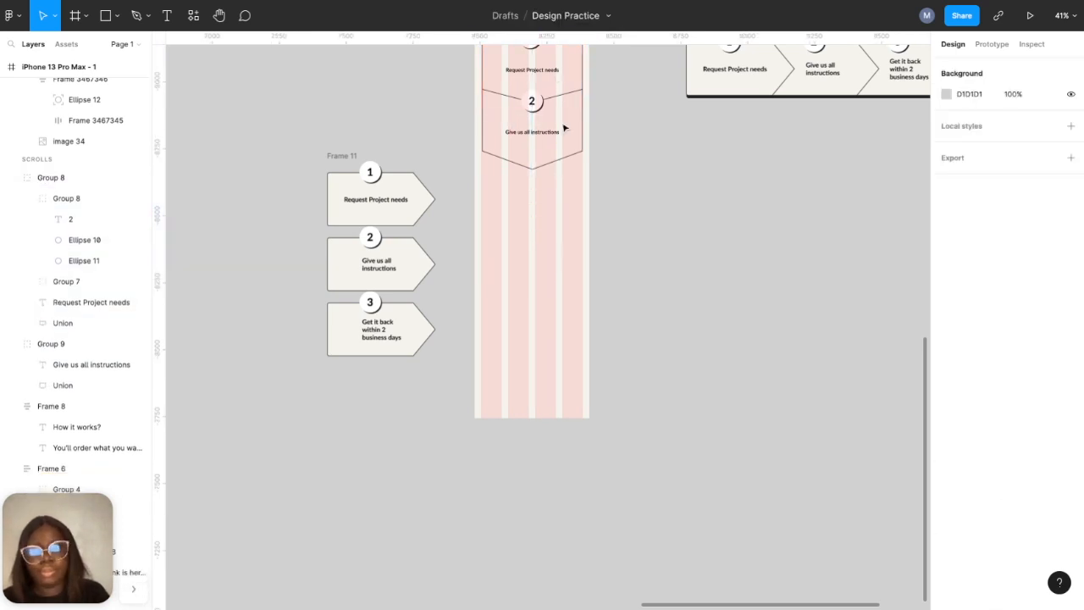
- Duplicate the second arrow below itself and order the copy beneath the original in the layer stack
left_click(567, 136)
left_click_drag(567, 135, 566, 211)
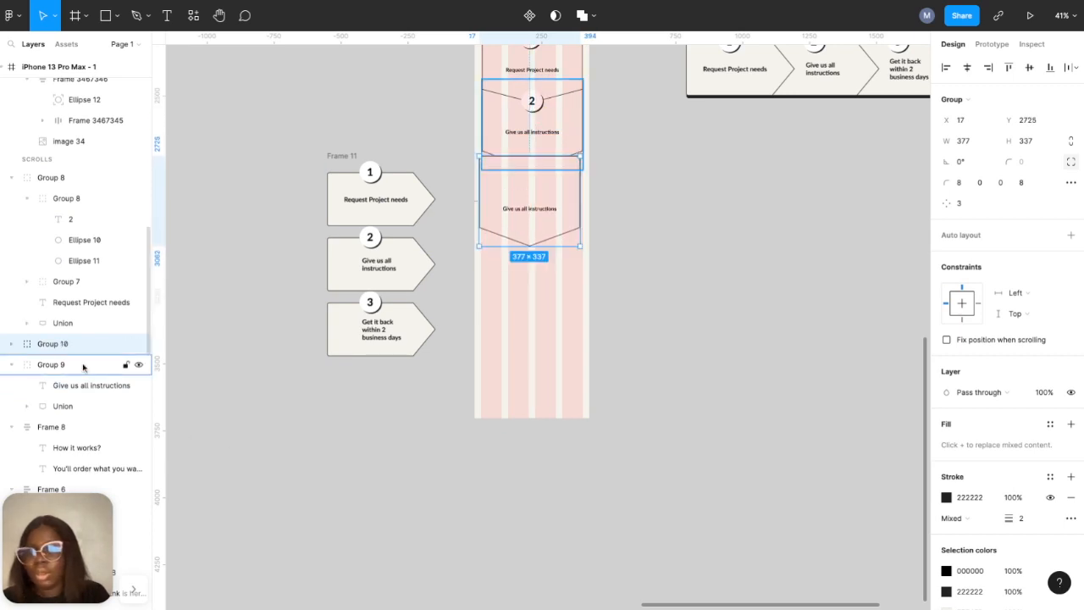
left_click(10, 178)
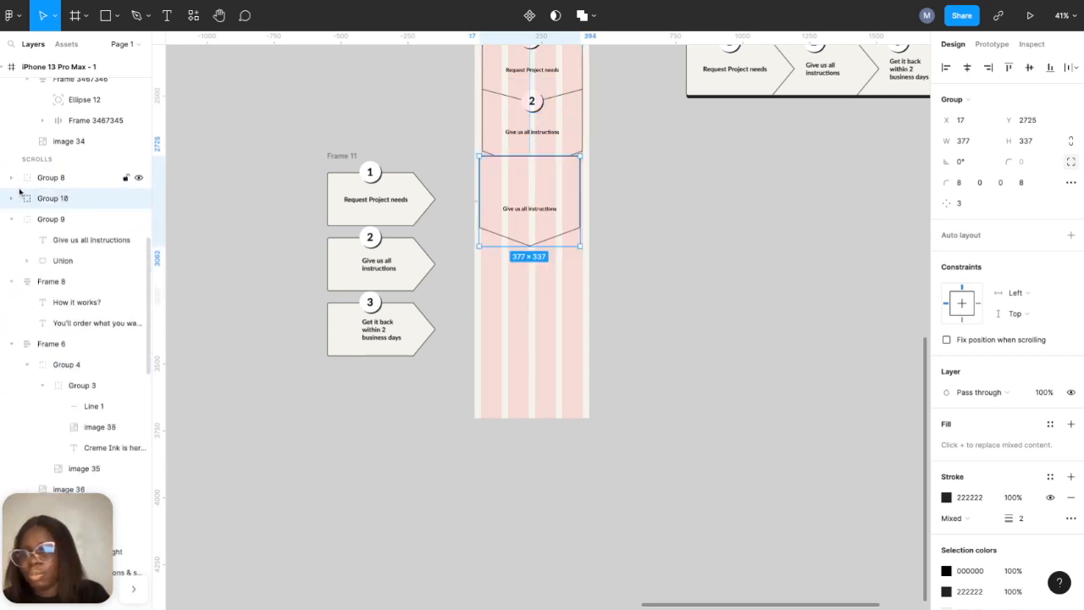
left_click(11, 219)
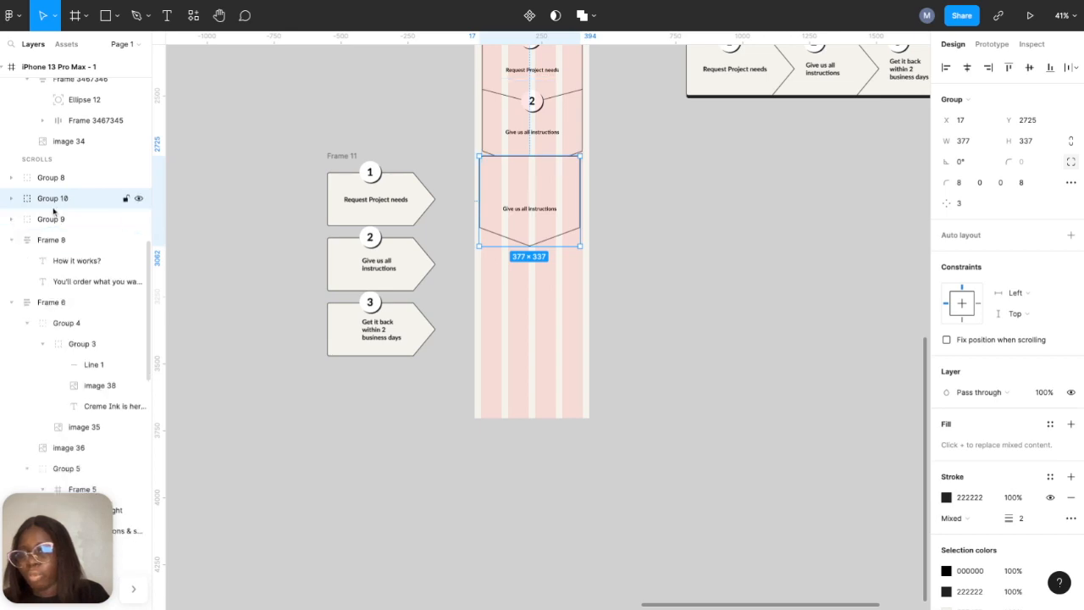
left_click_drag(54, 211, 53, 231)
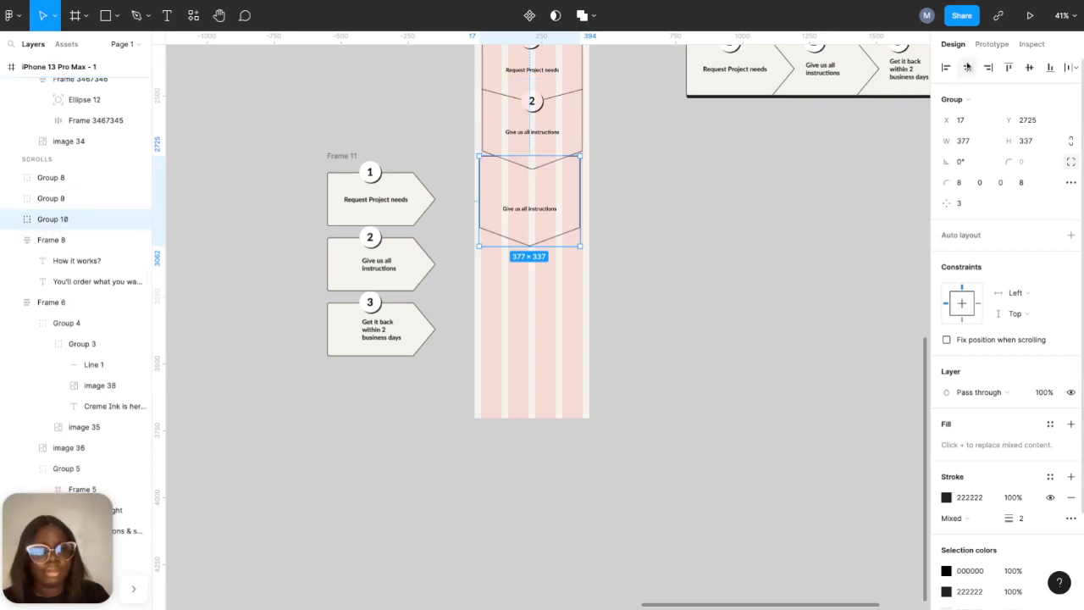
- Center the duplicated third arrow horizontally in the frame and raise it to Y 2705
left_click(967, 66)
key("shift+Up")
key("shift+Up")
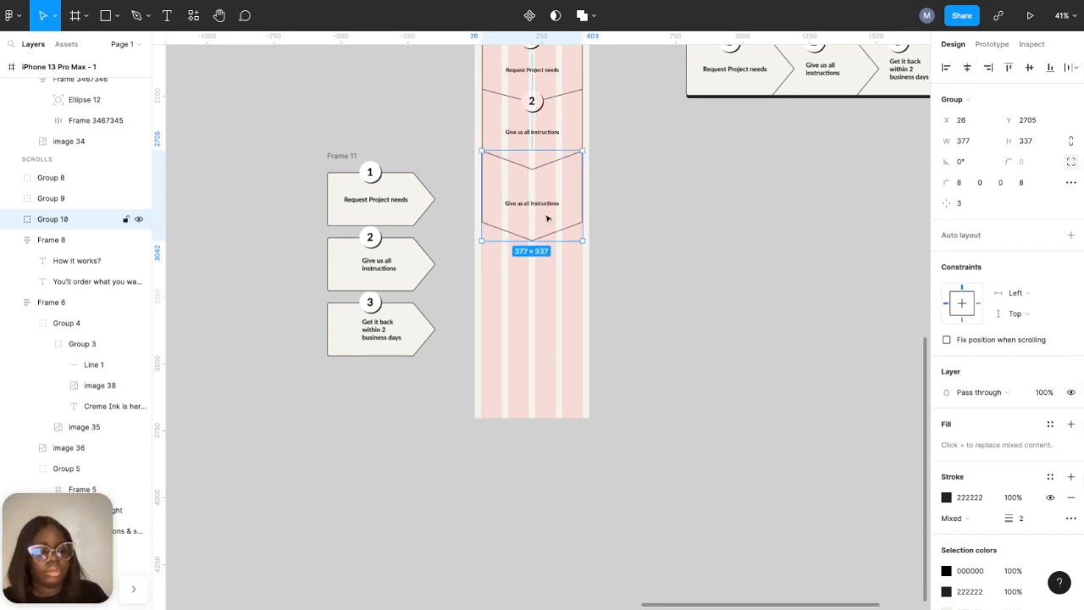
- Duplicate the number 2 badge onto the third arrow at Y 2734 and center it horizontally
scroll(547, 218, "up", 3)
double_click(535, 166)
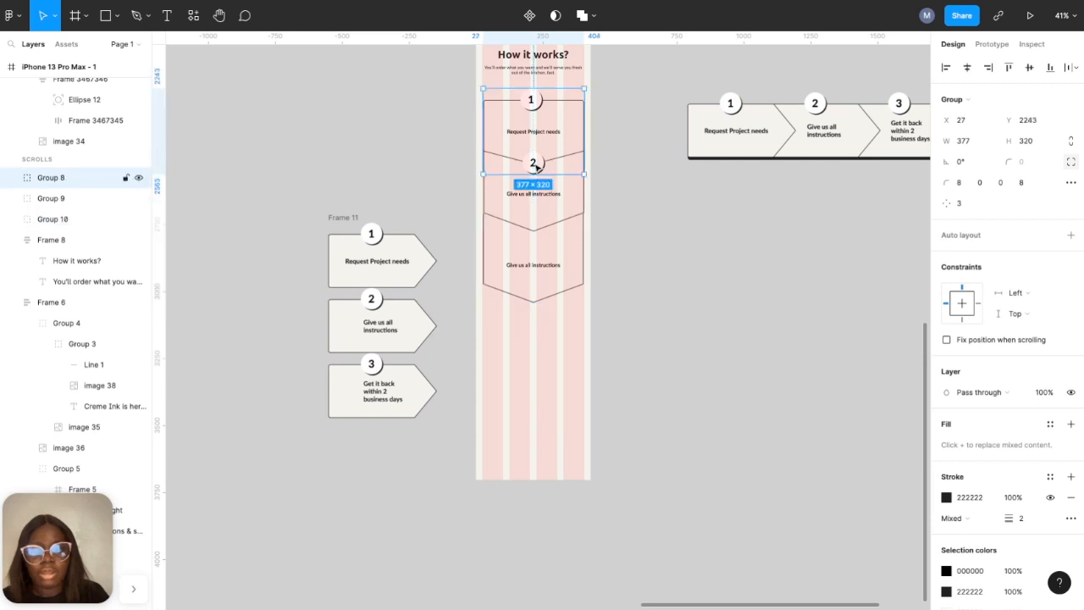
left_click_drag(537, 167, 538, 235)
scroll(534, 232, "up", 10)
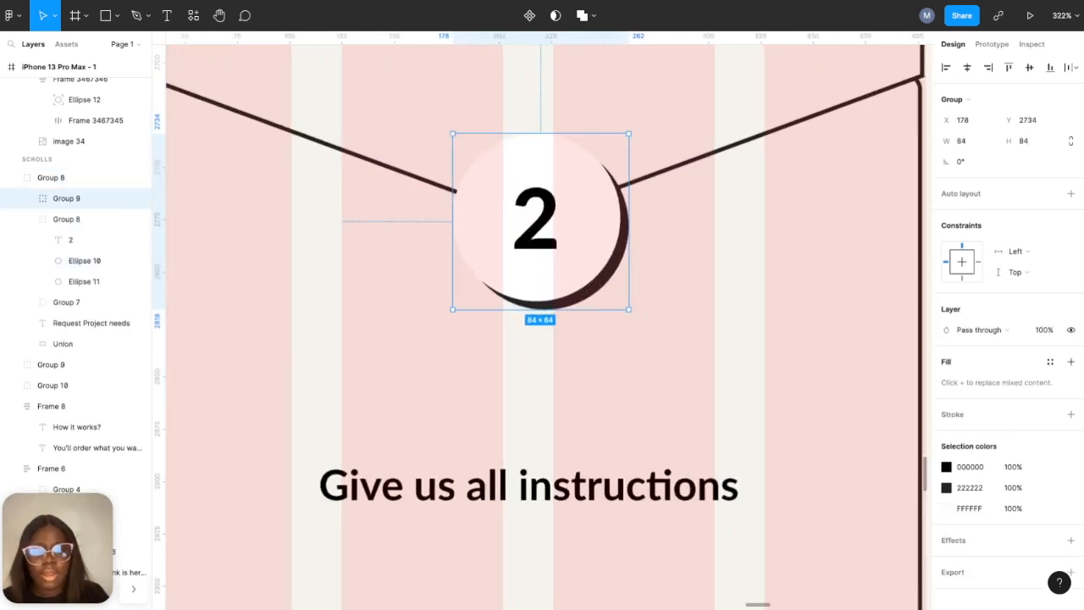
left_click(966, 68)
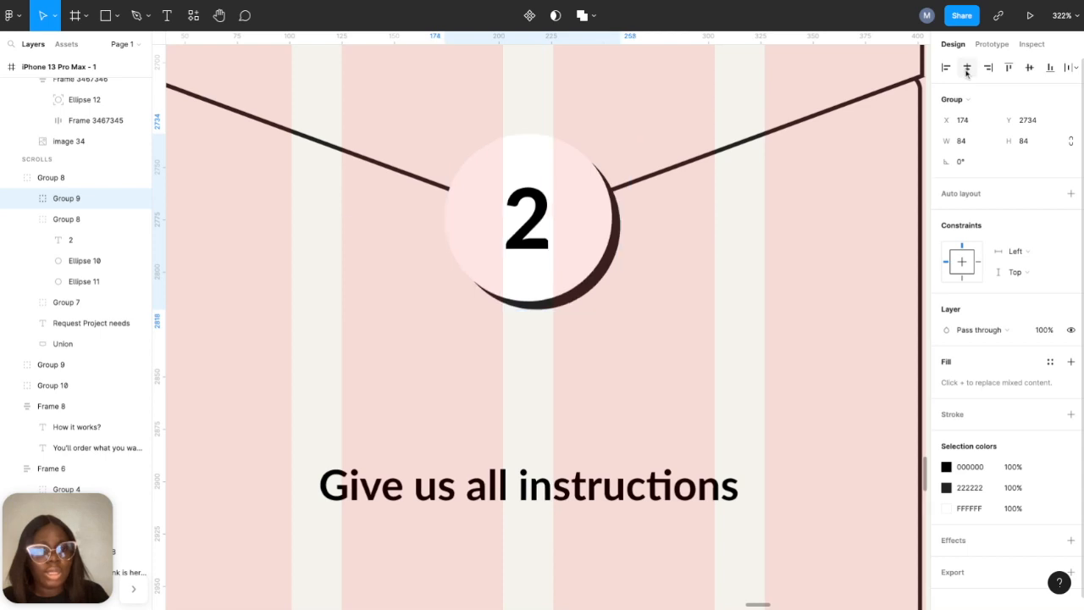
- Nudge the third arrow to X 27, Y 2700 so its outline meets the second arrow
left_click(906, 155)
key("Right")
key("Up")
key("Up")
key("Up")
key("Up")
key("Up")
key("Left")
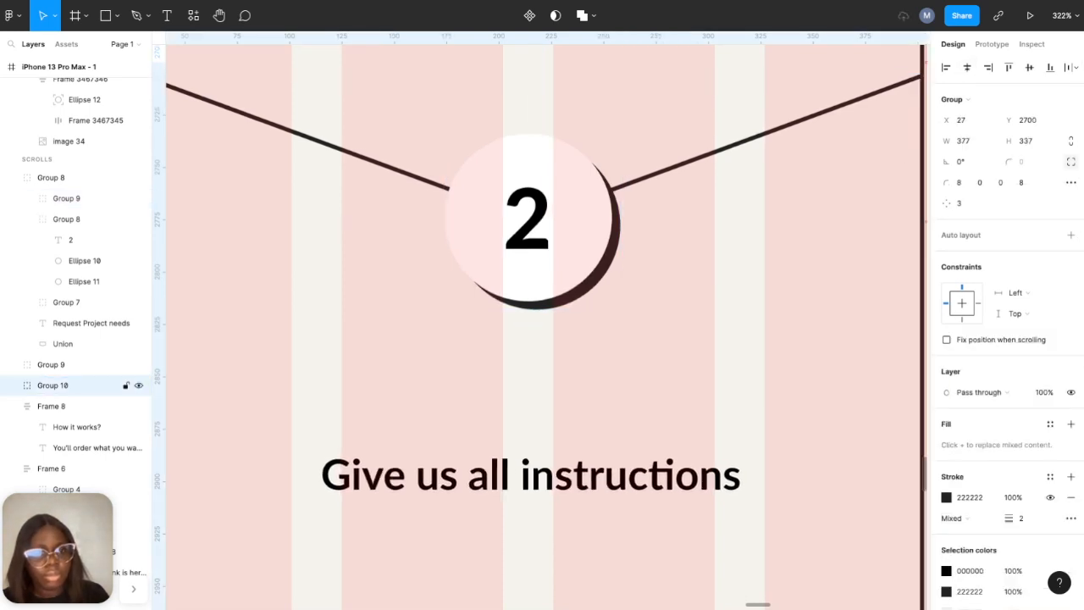
- Change the number in the third arrow's badge to 3
double_click(573, 195)
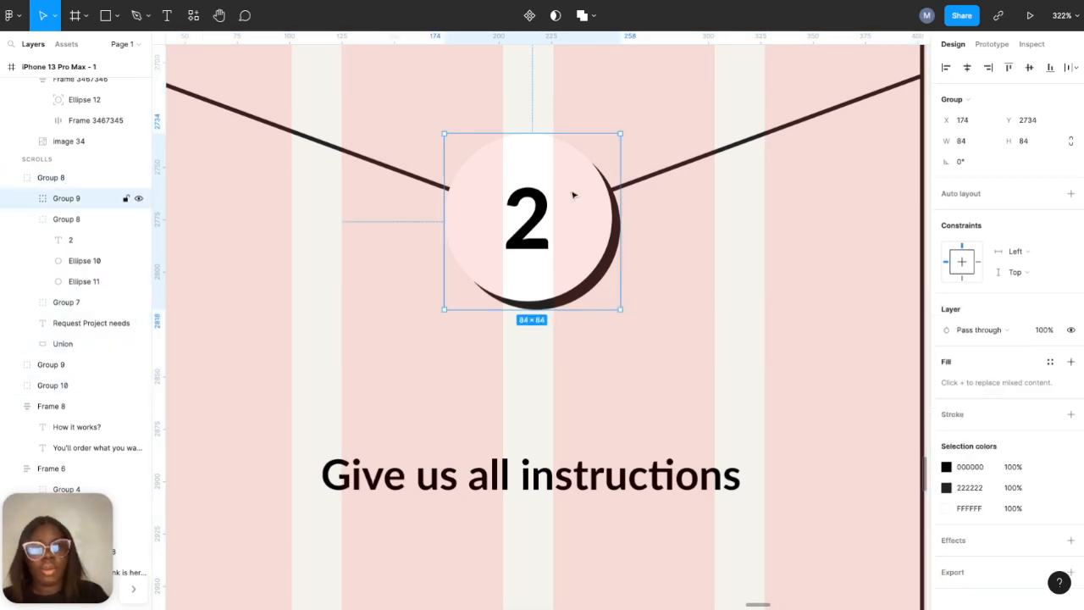
double_click(539, 206)
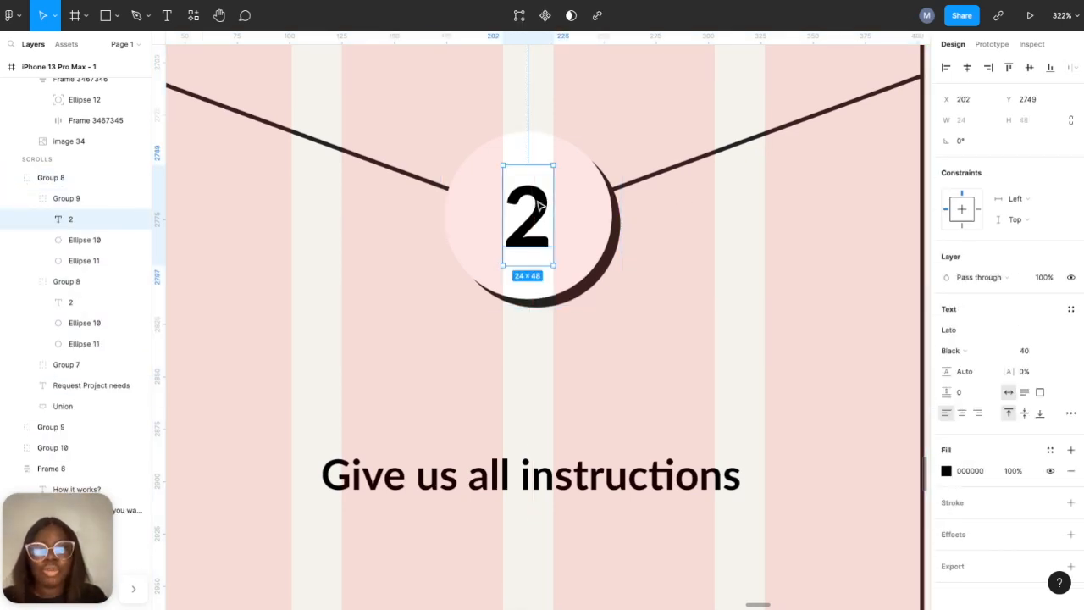
double_click(540, 206)
type("3")
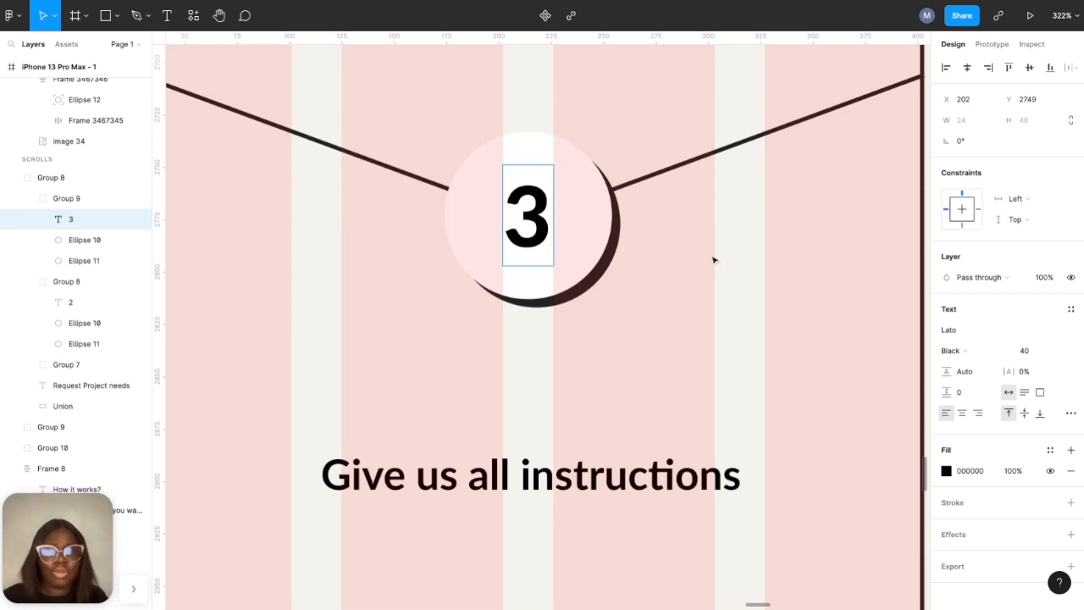
key("Escape")
scroll(712, 258, "down", 5)
scroll(713, 270, "down", 2)
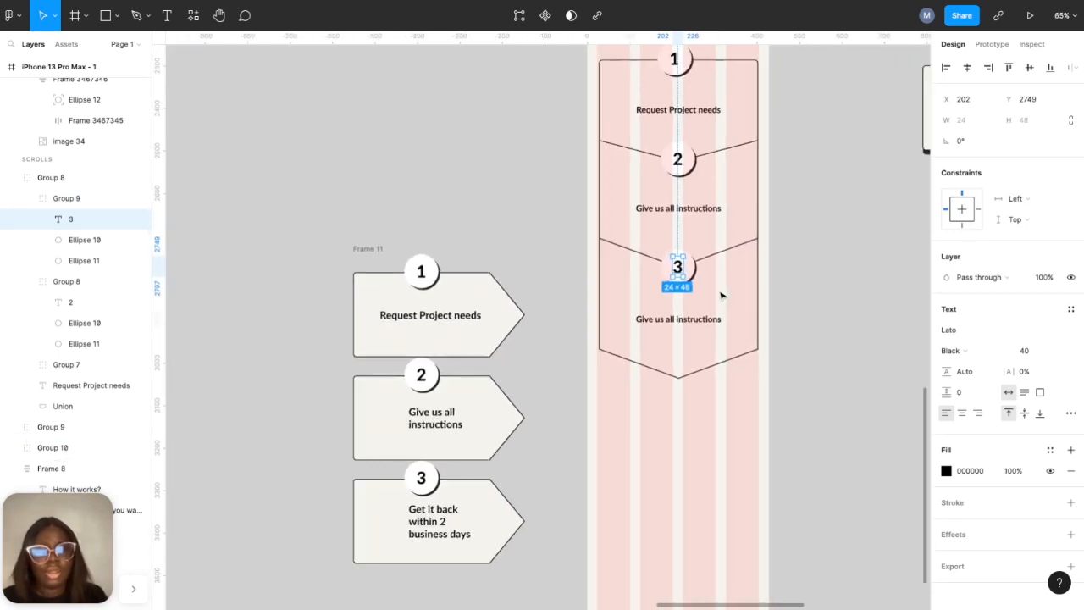
scroll(825, 295, "down", 2)
left_click(765, 307)
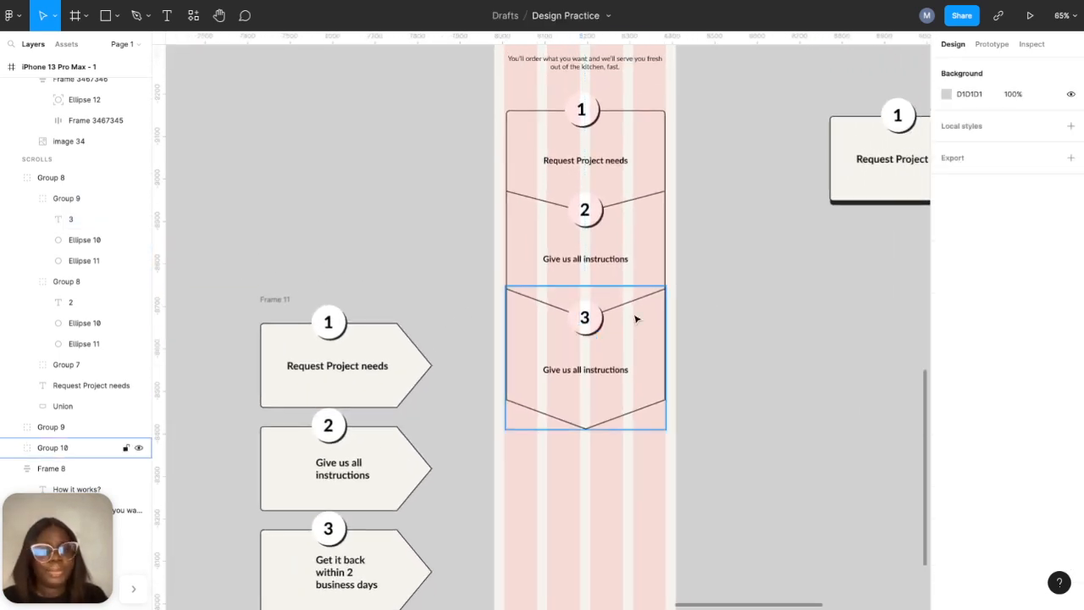
scroll(574, 367, "down", 3)
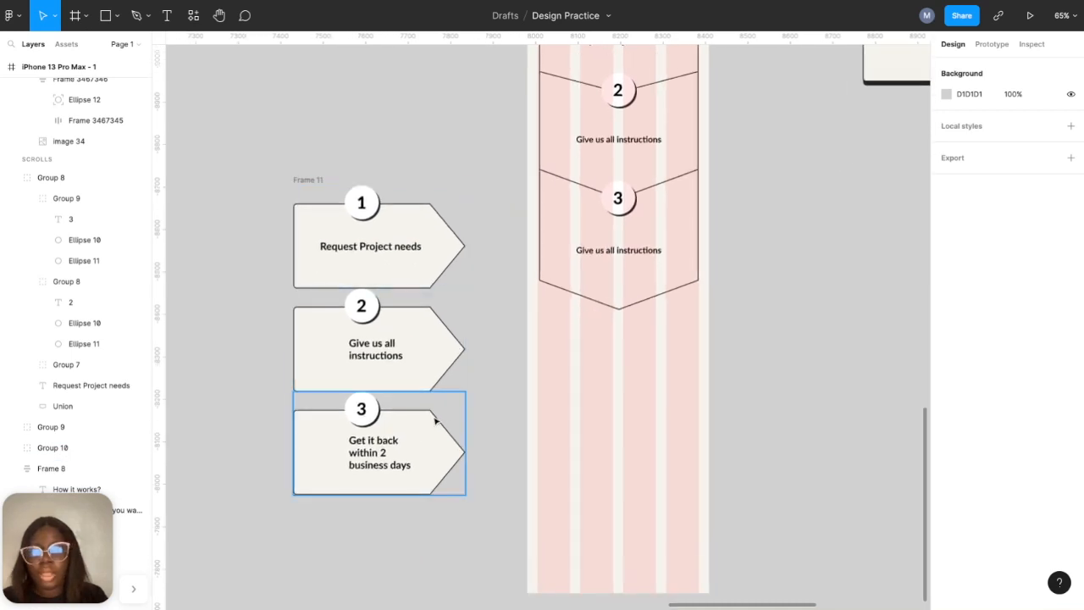
- Replace the third arrow's text with "Get it back within 2 business days", copied from the third step in Frame 11
double_click(387, 444)
double_click(387, 446)
key("ctrl+c")
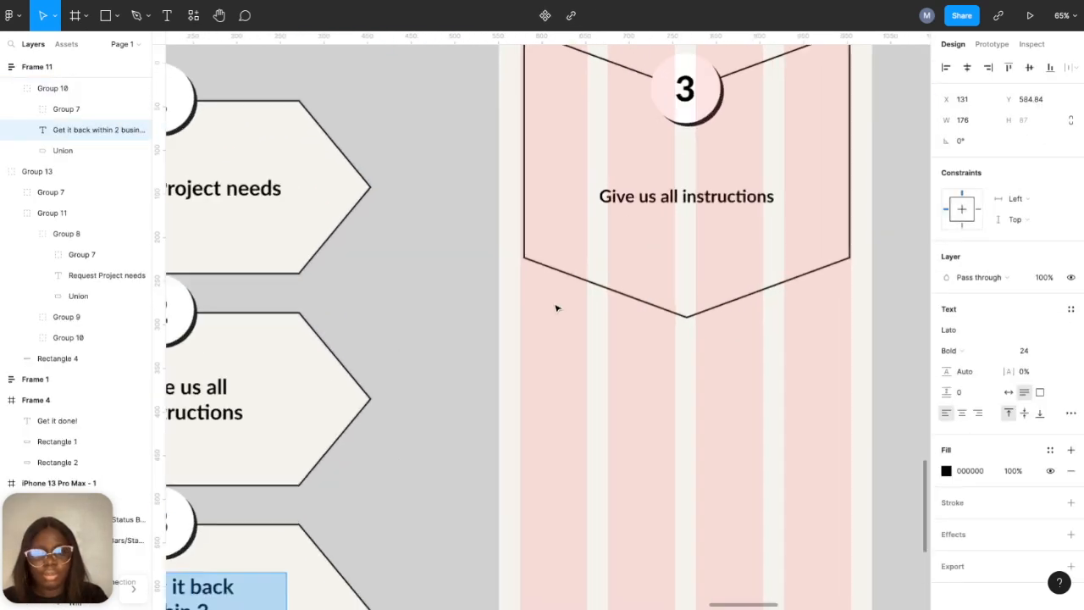
scroll(557, 308, "up", 5)
scroll(587, 241, "up", 3)
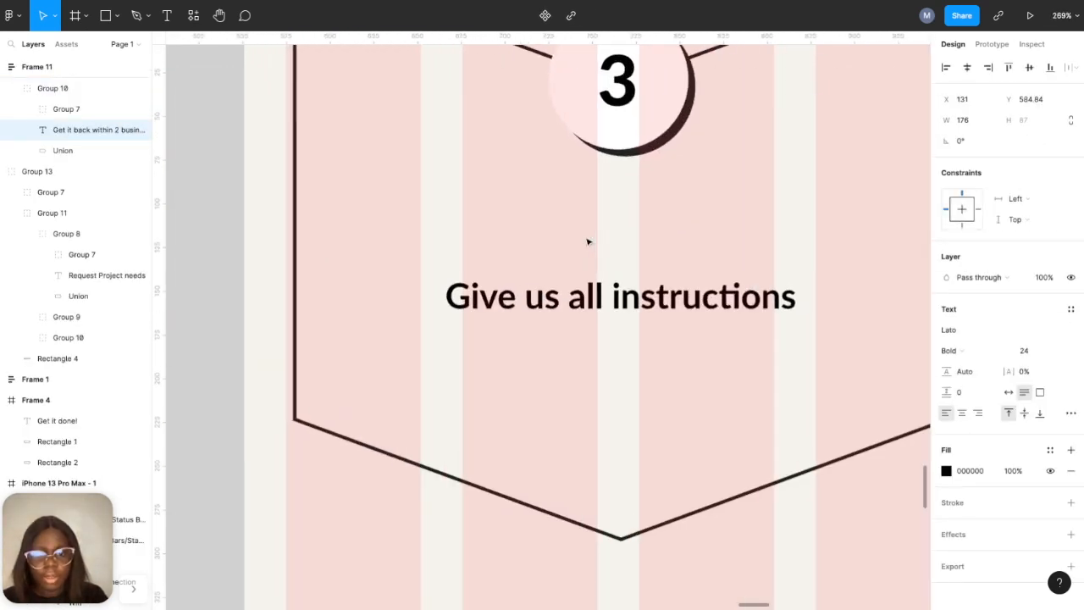
double_click(471, 292)
left_click_drag(471, 292, 871, 283)
key("ctrl+v")
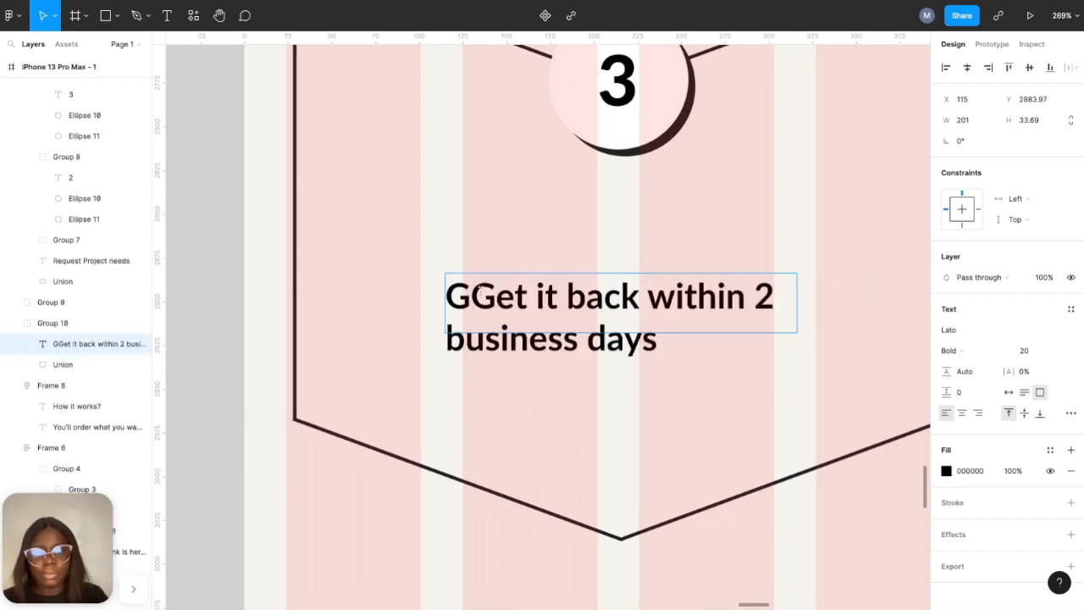
left_click(470, 296)
key("BackSpace")
key("Escape")
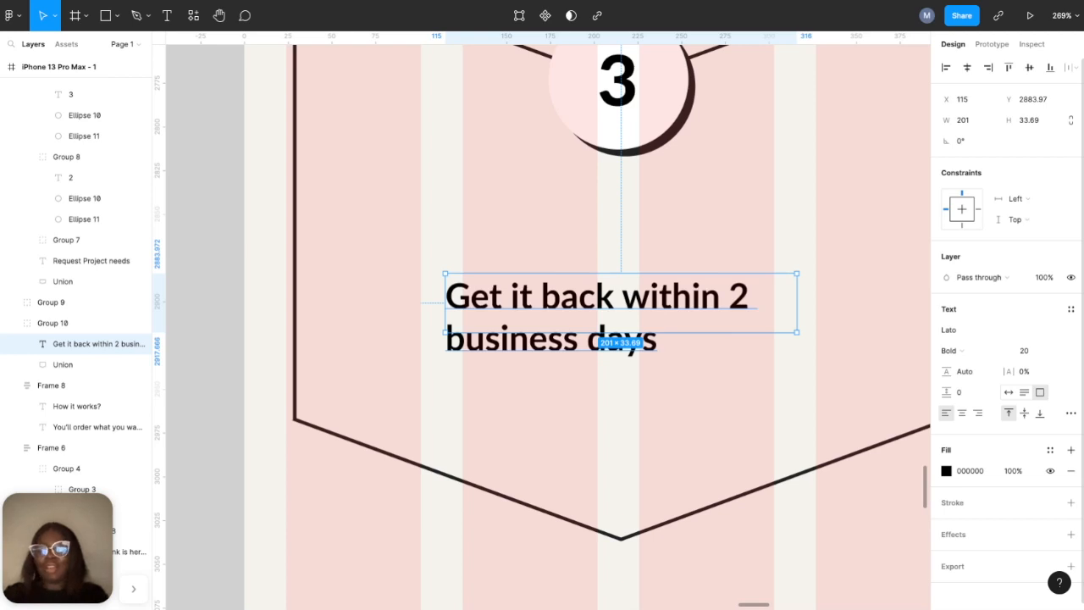
- Center-align the third arrow's text in an auto-height box and raise it to Y 2873.97
left_click(962, 413)
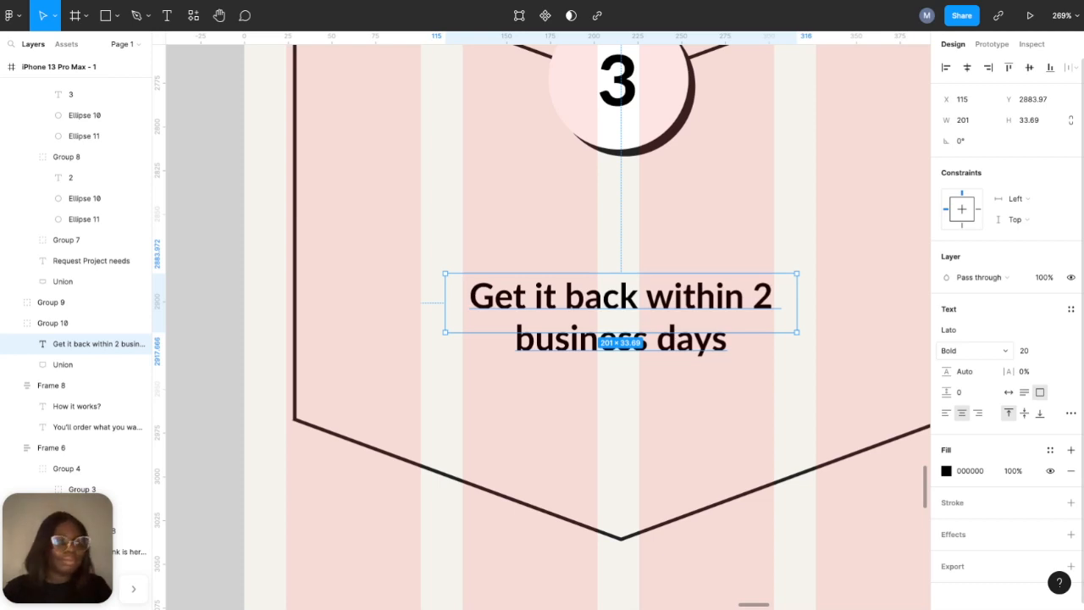
left_click(1024, 392)
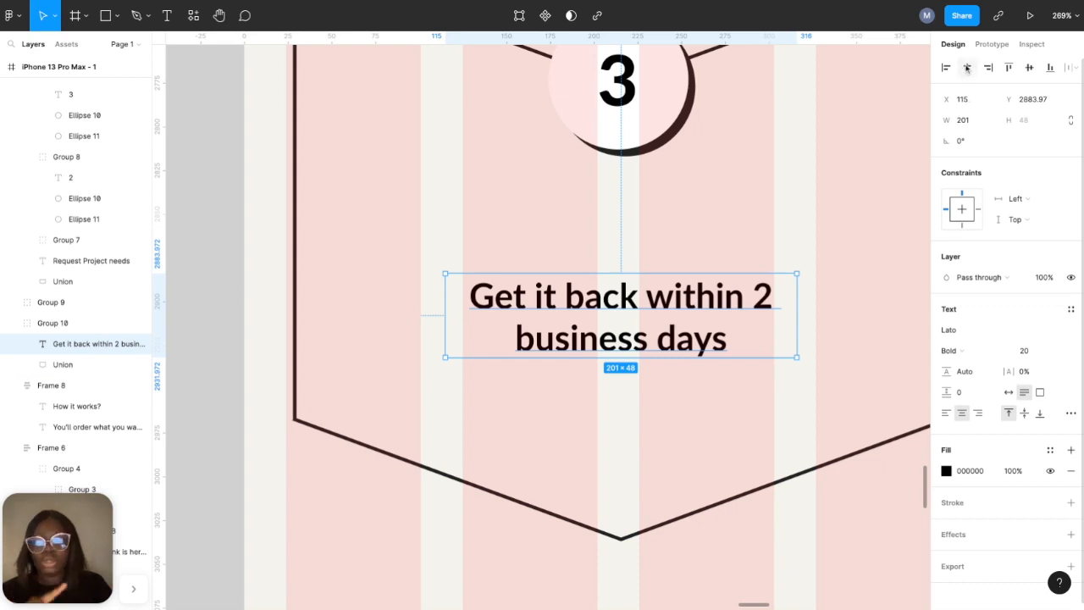
scroll(654, 255, "right", 3)
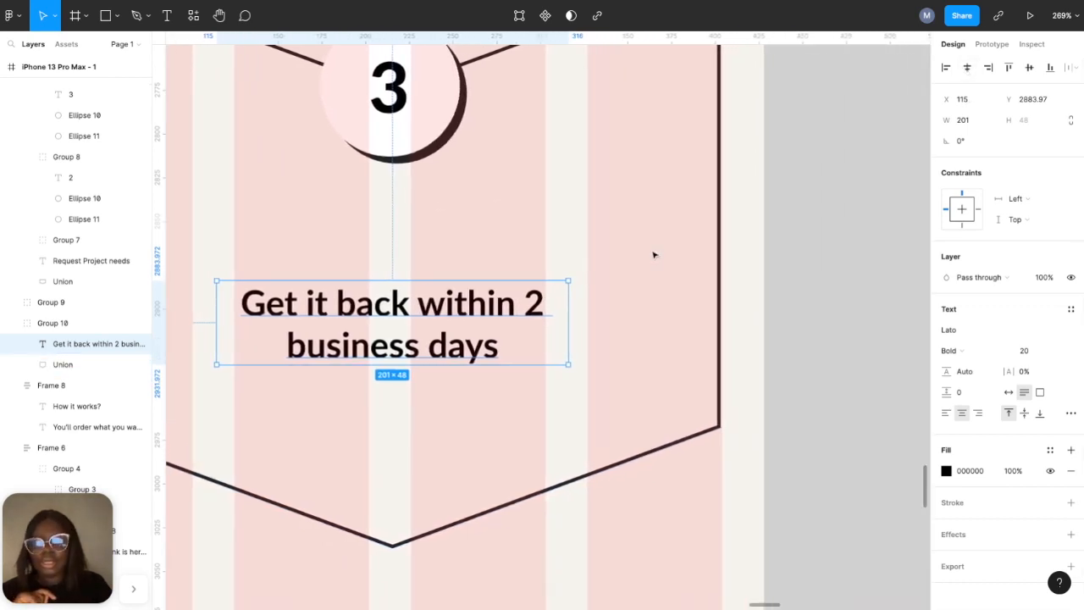
scroll(654, 254, "down", 4)
key("Escape")
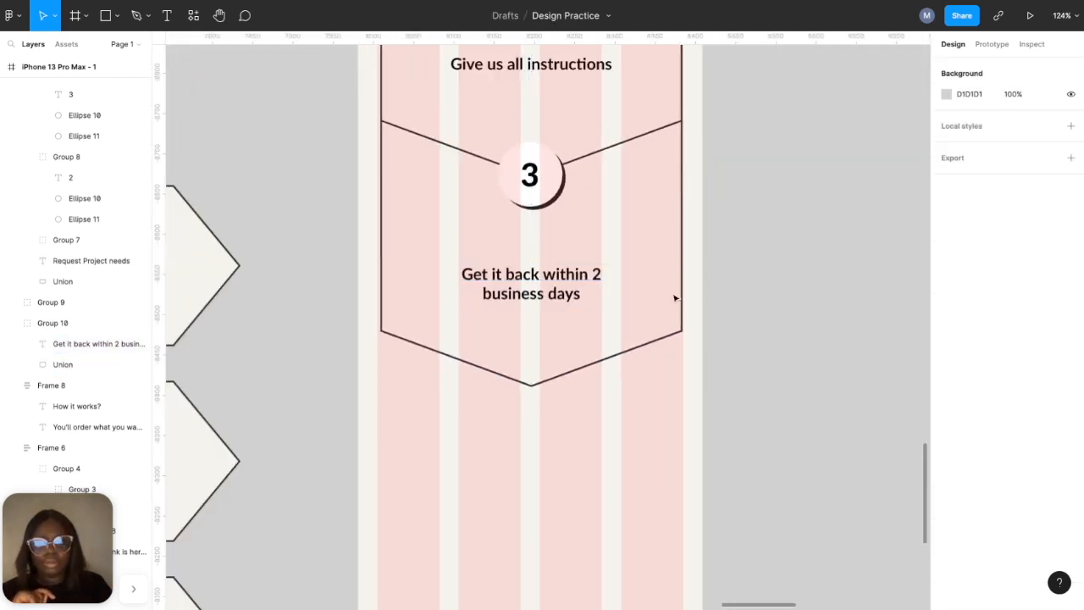
double_click(551, 285)
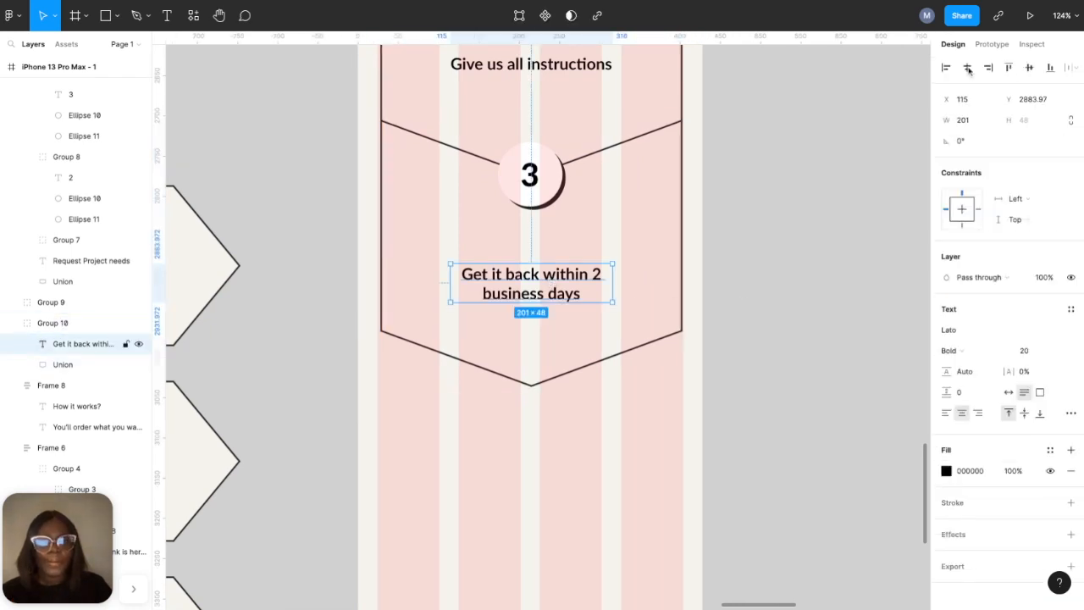
key("shift+Up")
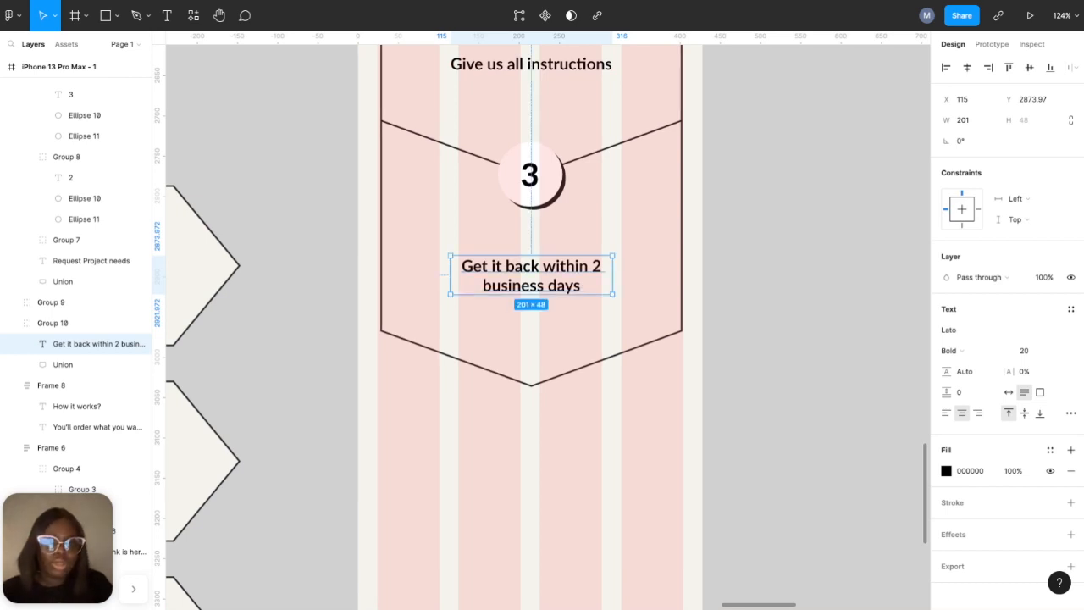
- Duplicate the dark 222222 rectangle behind the horizontal desktop arrows into the iPhone frame at X -705, Y 2920, over the third arrow's tip
scroll(852, 299, "down", 5)
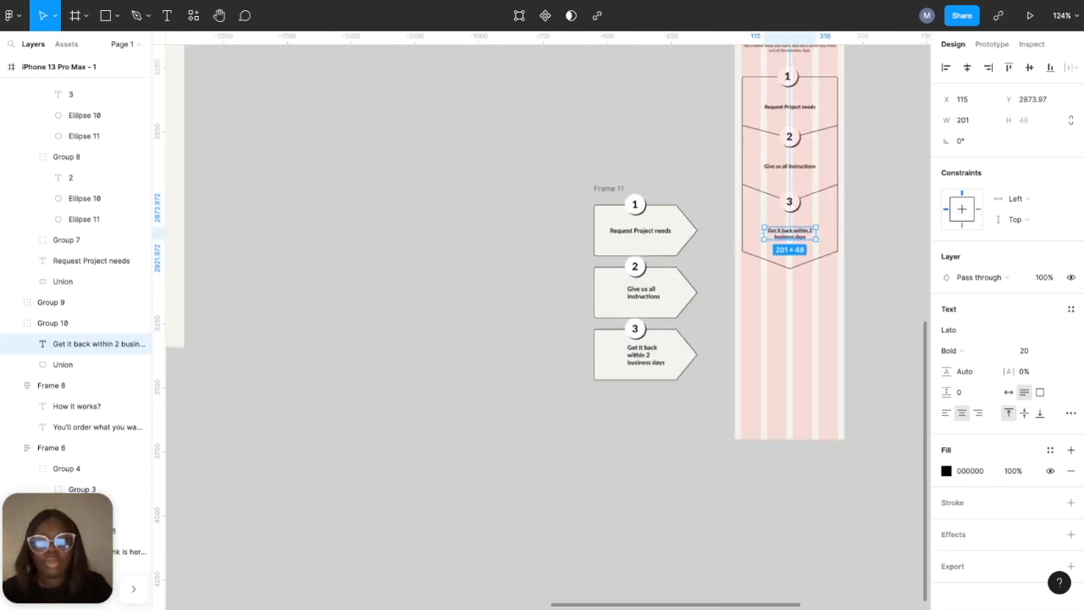
scroll(852, 299, "right", 5)
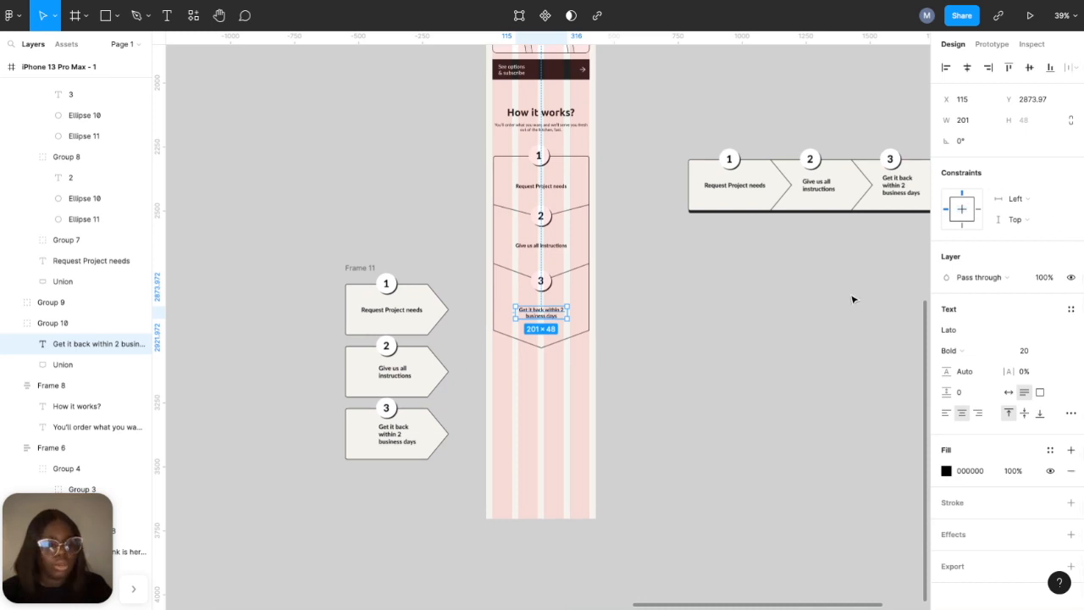
left_click(852, 299)
scroll(852, 300, "right", 3)
scroll(852, 299, "up", 1)
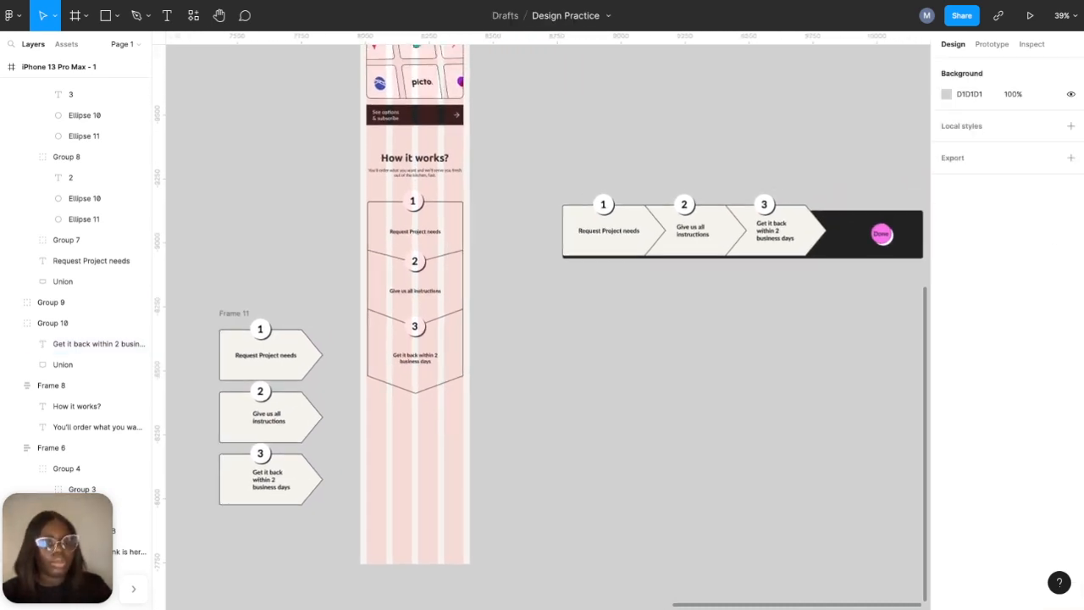
left_click(854, 242)
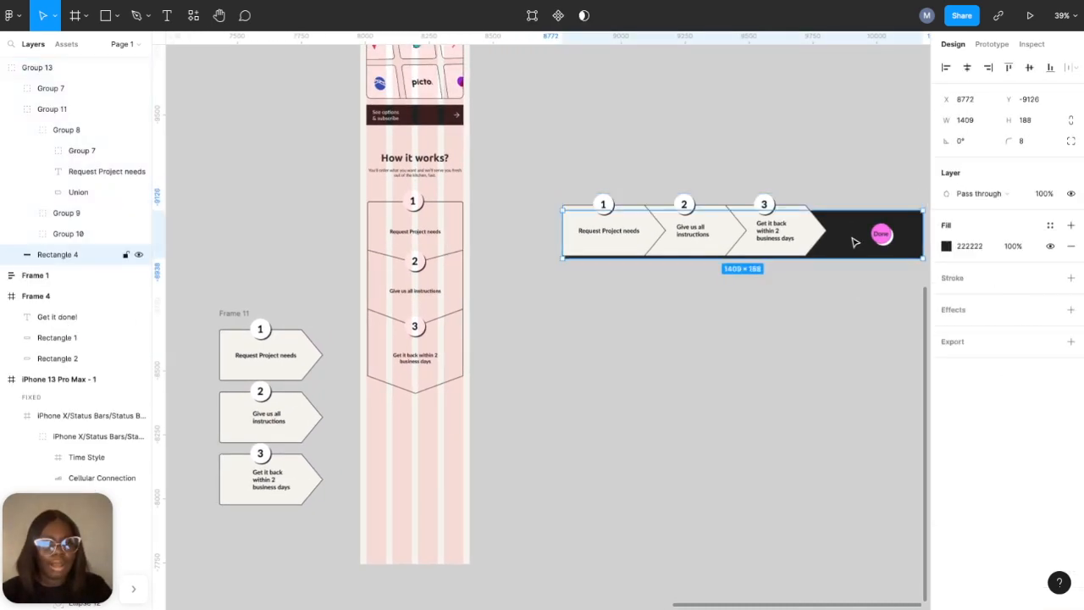
left_click_drag(854, 242, 471, 397)
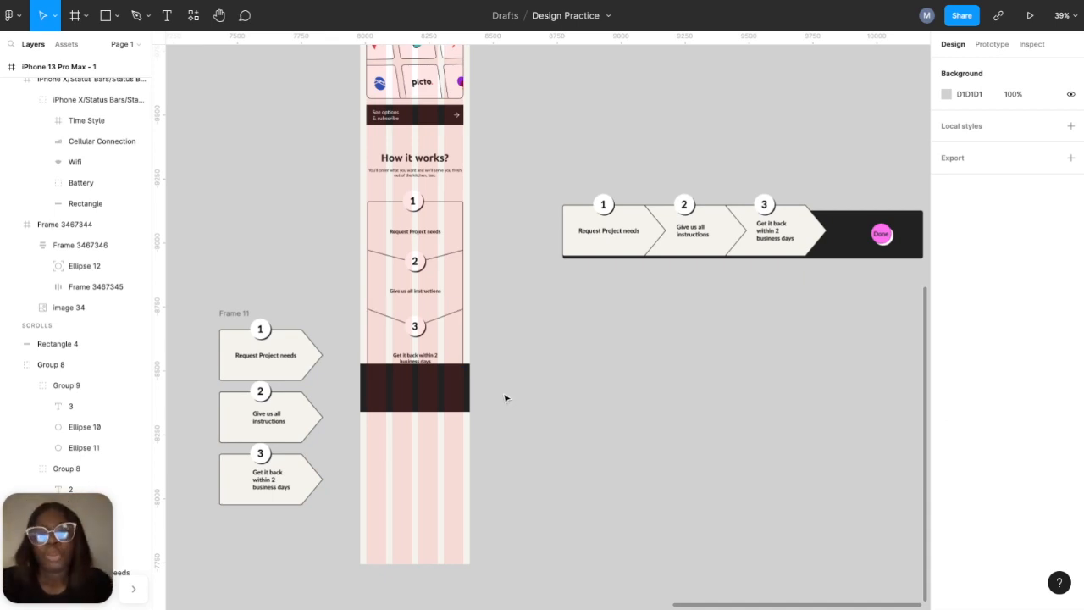
- Select the copied dark rectangle in the iPhone frame and collapse the Group 8 layer beneath it
left_click(441, 400)
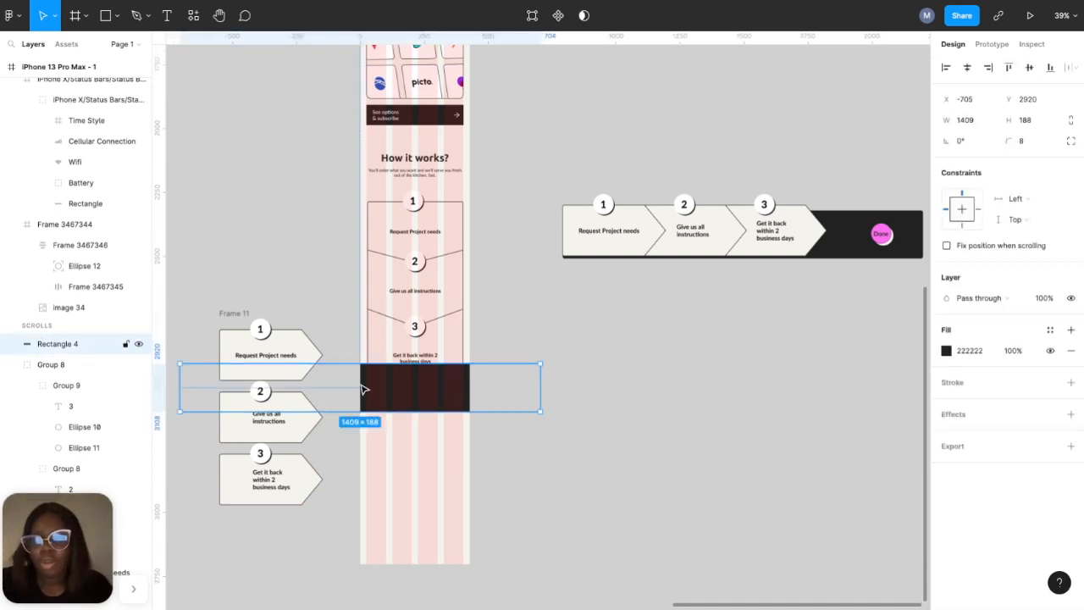
left_click(10, 365)
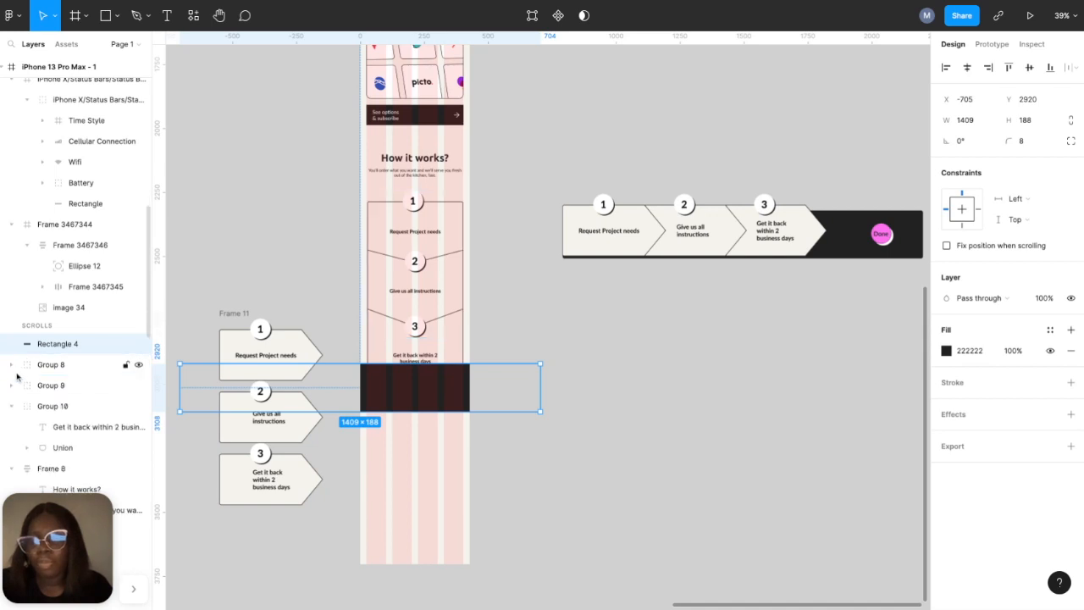
- Group the three numbered step shapes in the mobile "How it works?" section
left_click(450, 280)
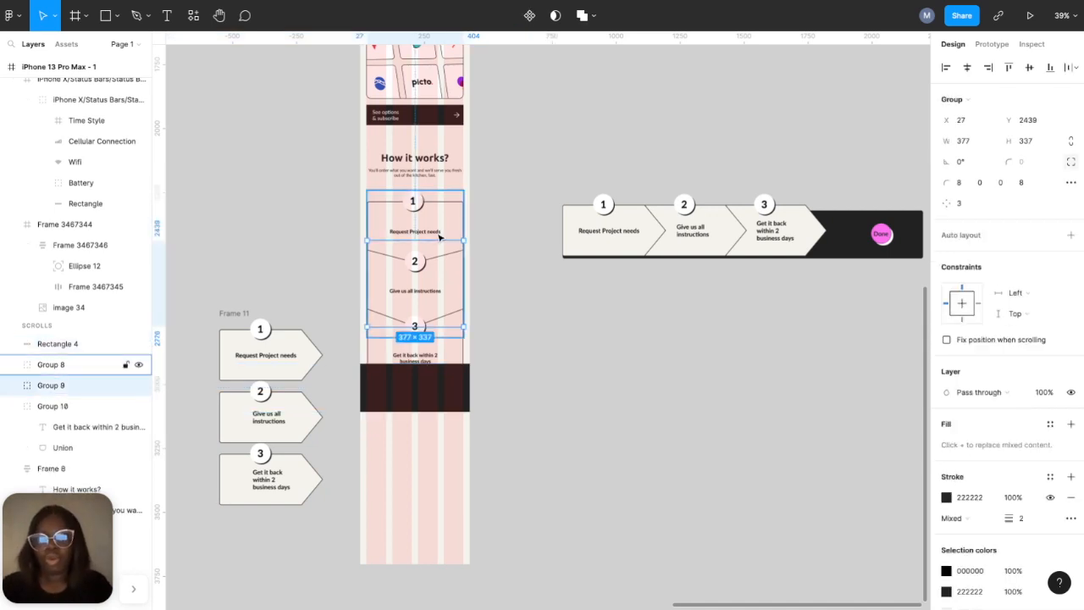
left_click(441, 234, "shift")
left_click(452, 357, "shift")
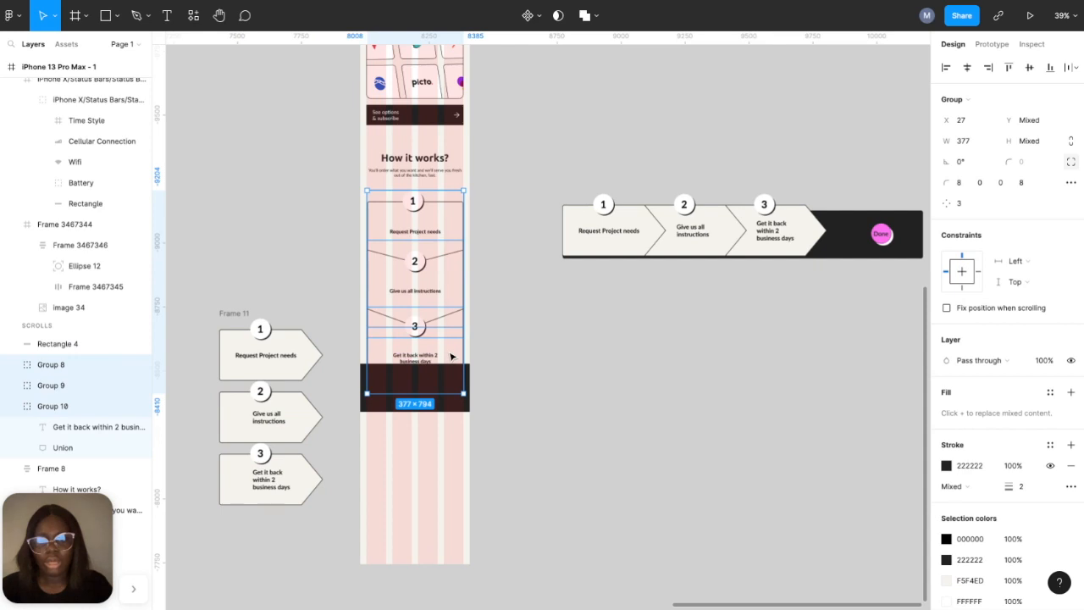
right_click(452, 357)
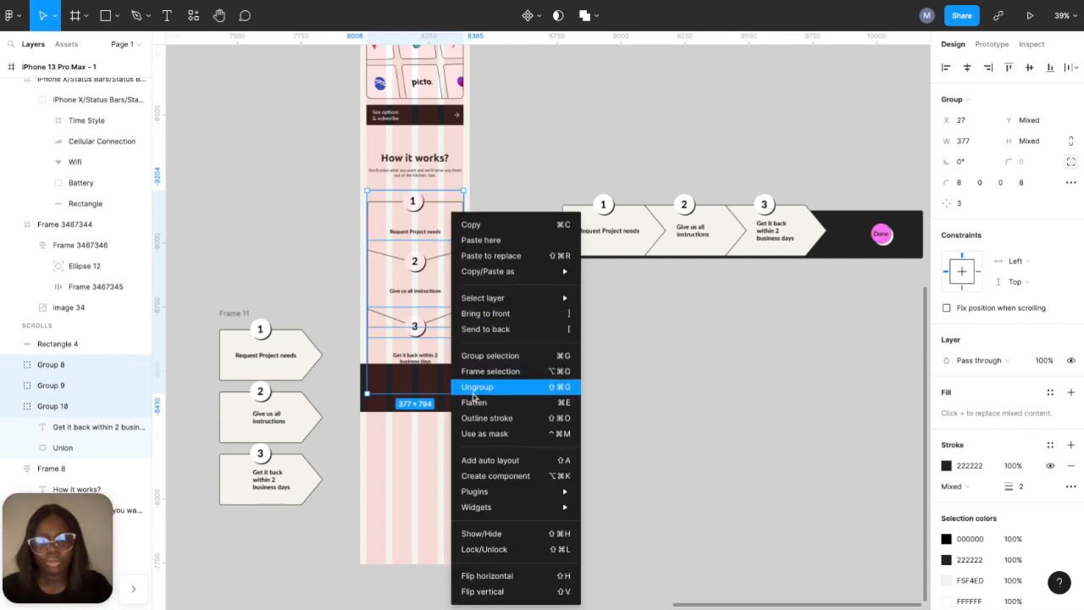
left_click(478, 356)
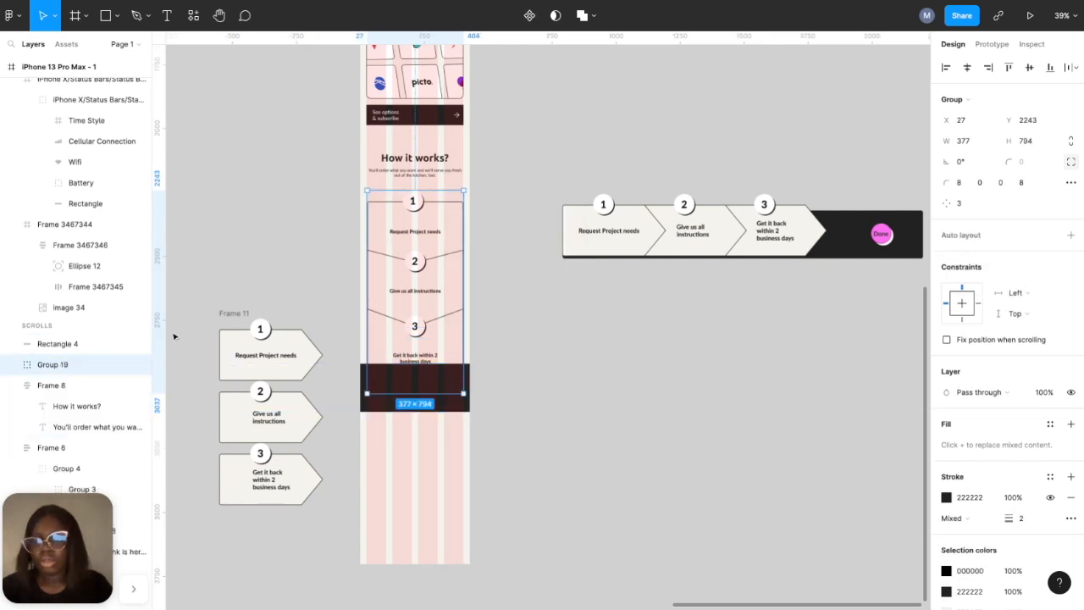
- Move the dark Rectangle 4 behind the new group of numbered steps in the layer order
left_click(34, 345)
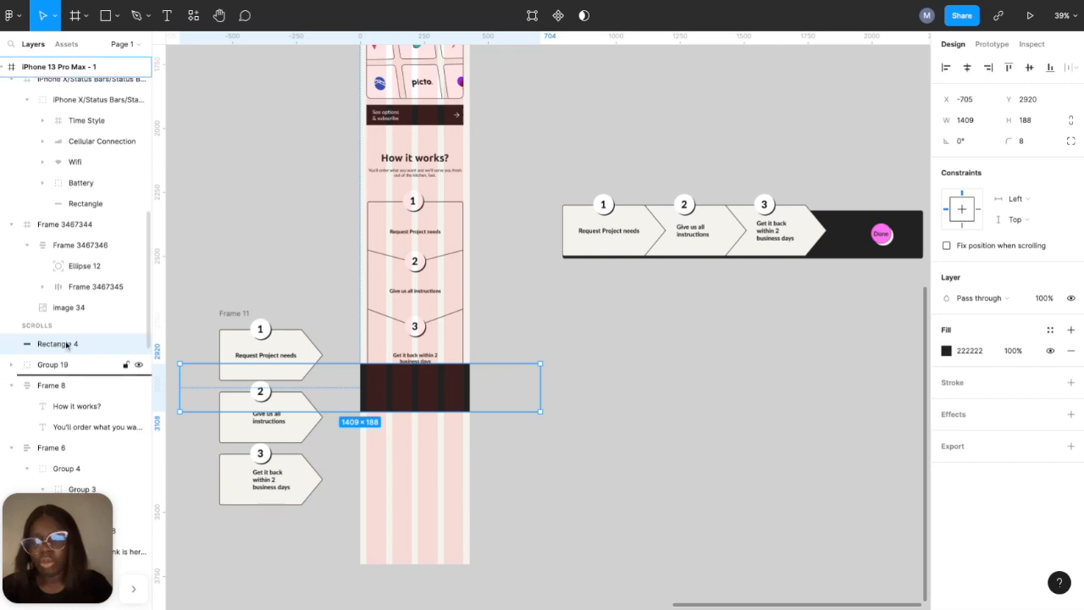
key("ctrl+bracketleft")
left_click(172, 373)
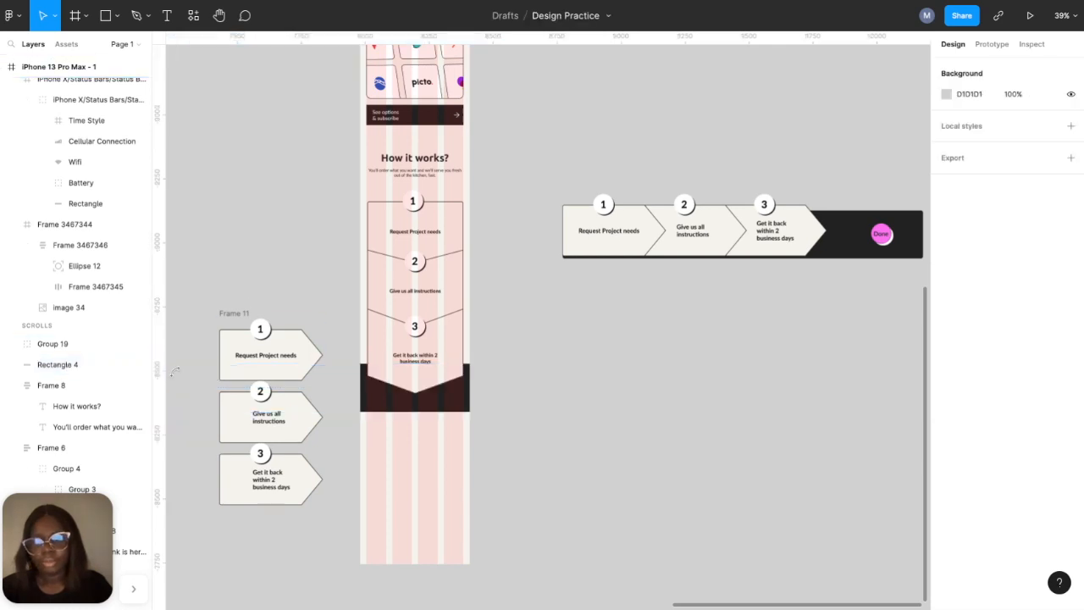
- Pull the dark rectangle's left edge in to X 24, aligning it with the first layout column
left_click(373, 390)
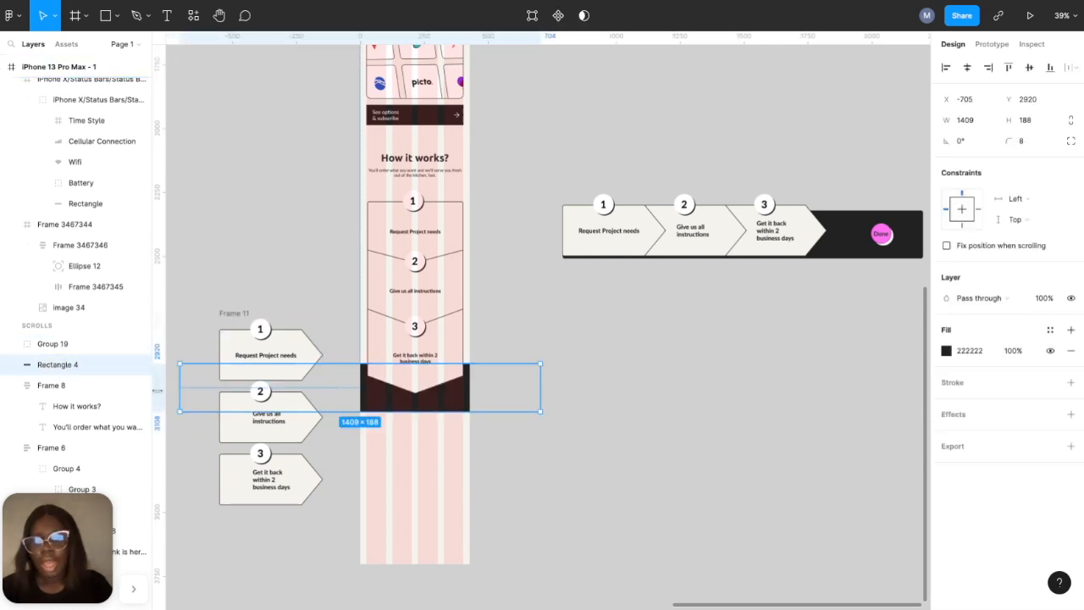
left_click_drag(179, 384, 360, 383)
scroll(360, 367, "up", 10)
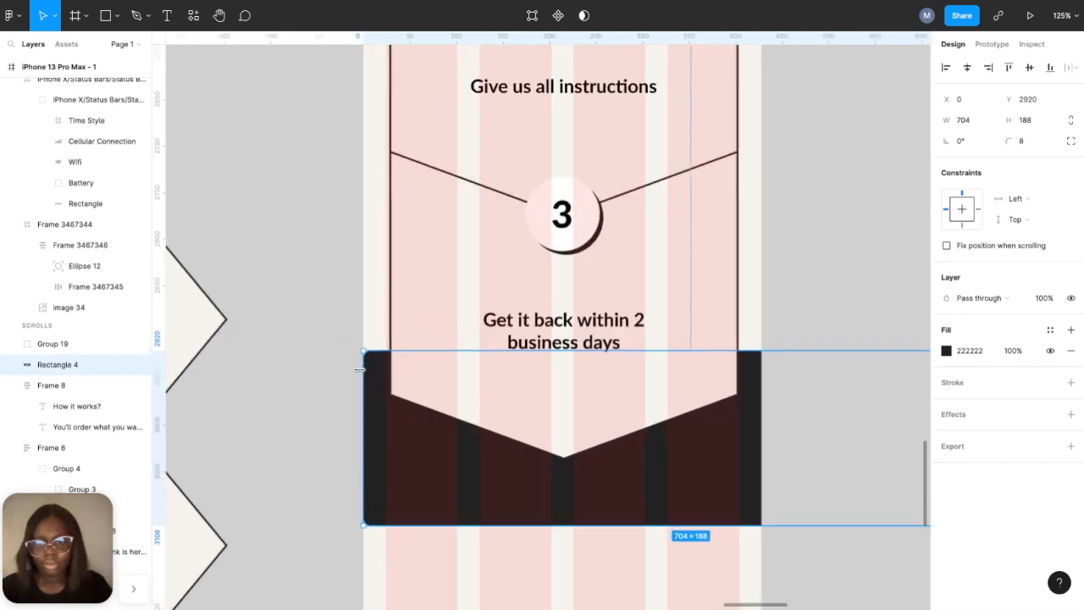
scroll(359, 369, "down", 1)
scroll(359, 370, "down", 3)
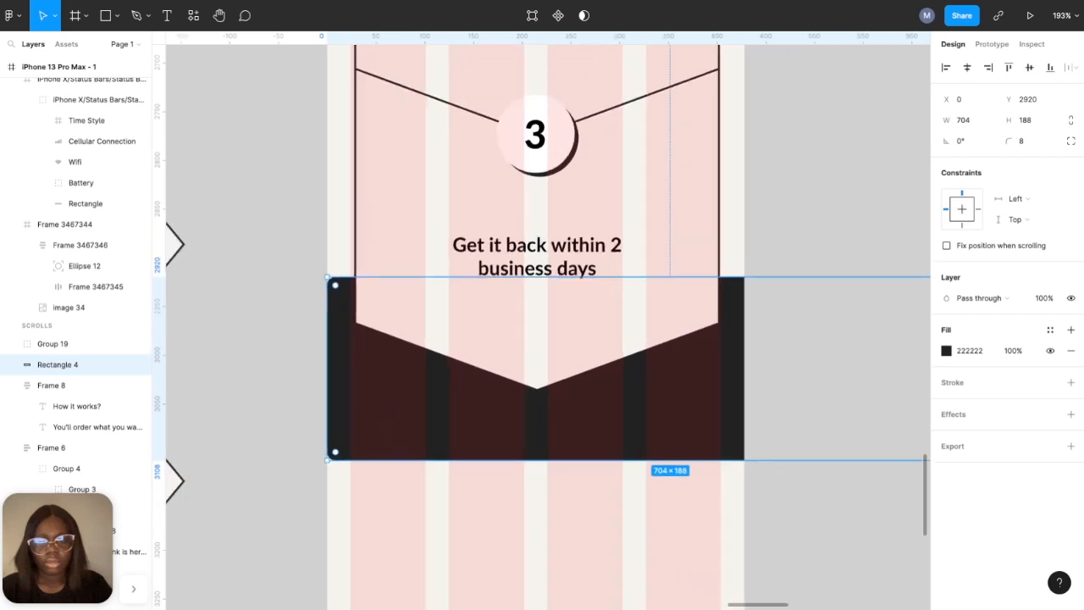
mouse_move(334, 368)
left_mouse_down()
mouse_move(353, 370)
mouse_move(344, 370)
left_mouse_up()
scroll(356, 370, "up", 8)
scroll(436, 399, "down", 8)
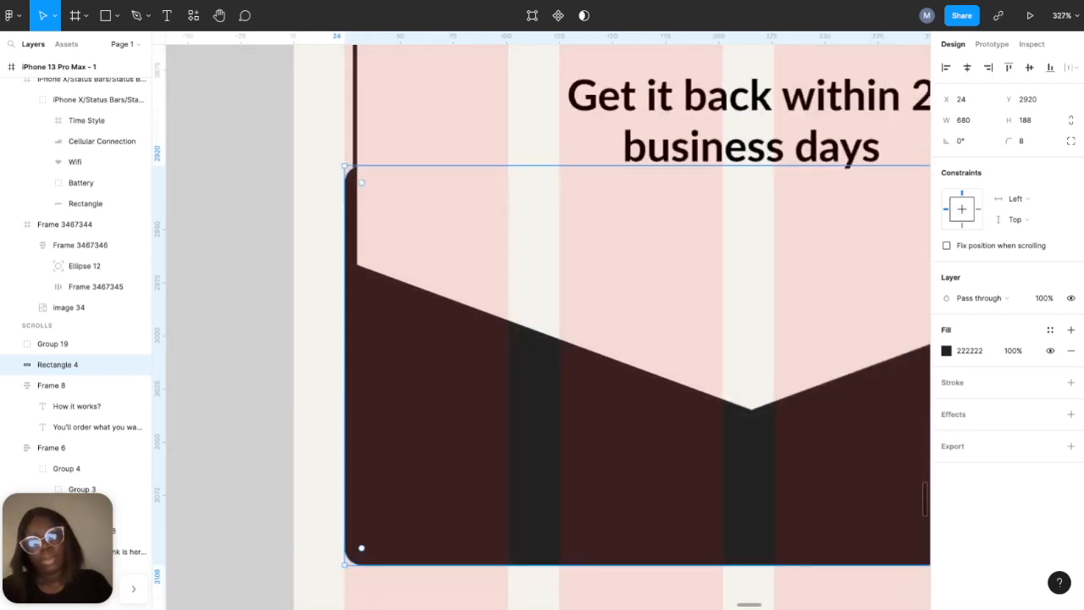
- Resize the dark rectangle to 380 wide, ending at the last layout column, and 275 high
scroll(435, 399, "down", 3)
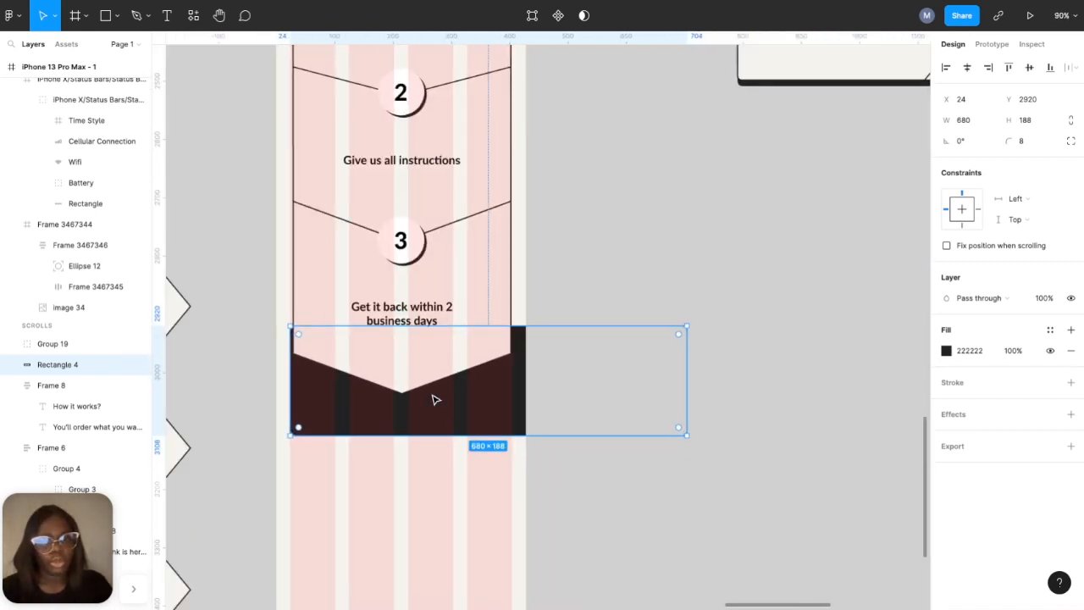
left_click_drag(690, 393, 512, 382)
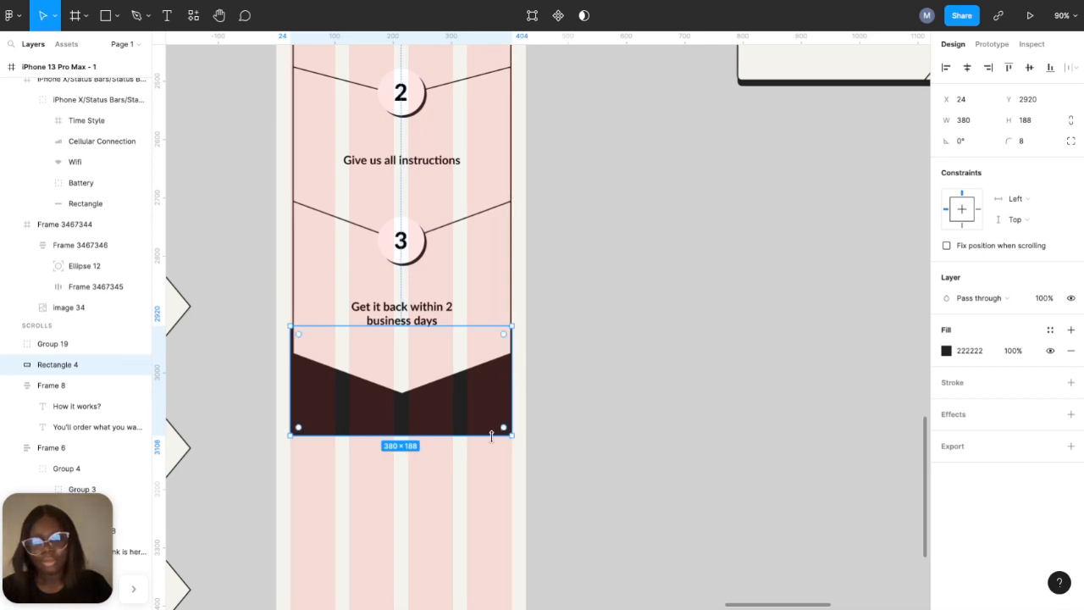
left_click_drag(486, 436, 485, 486)
- Examine the horizontal steps banner with its Done badge and compare it with the mobile version
scroll(485, 486, "down", 5)
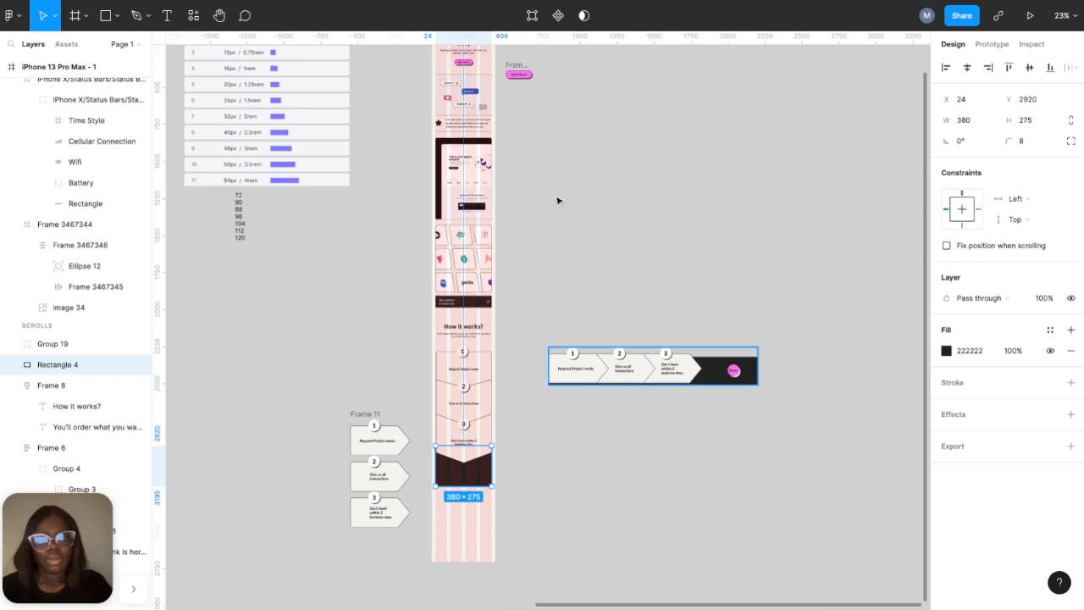
left_click(602, 362)
scroll(683, 374, "up", 3)
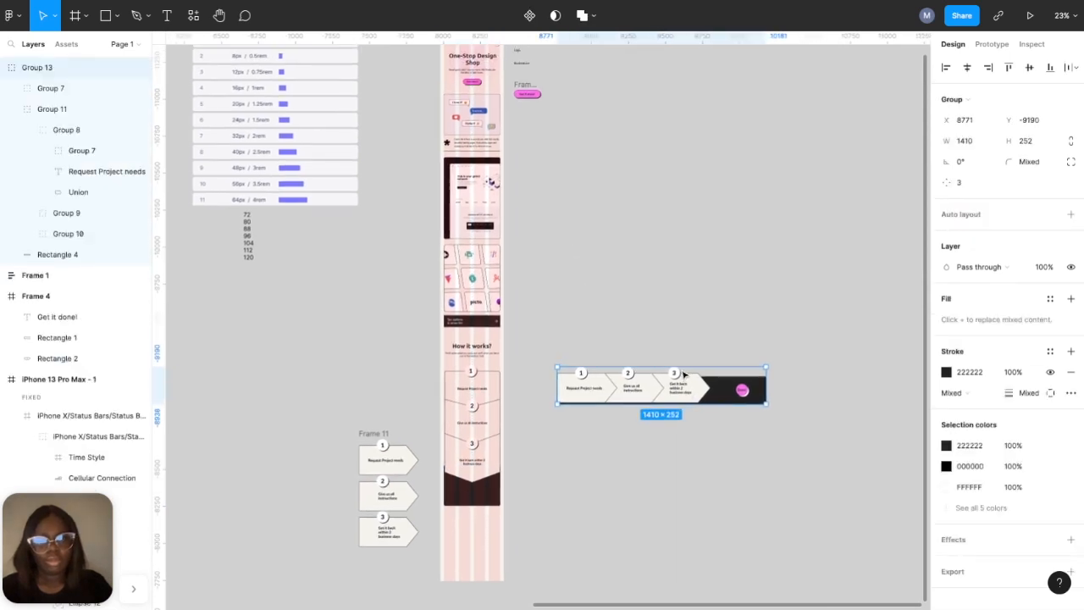
scroll(683, 373, "down", 4)
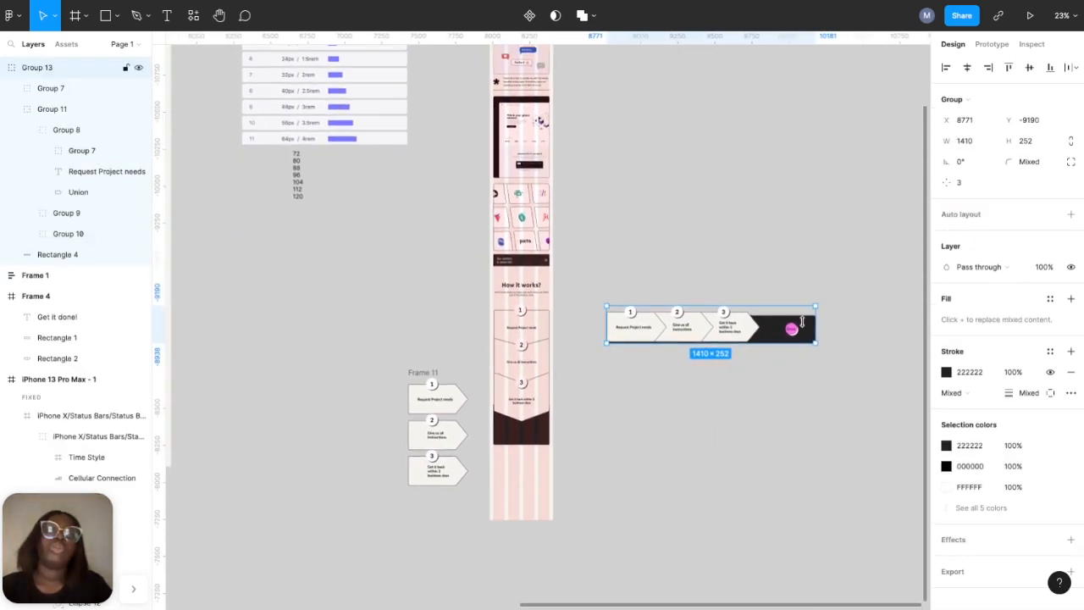
scroll(791, 330, "up", 10)
scroll(738, 368, "down", 3)
scroll(738, 368, "left", 10)
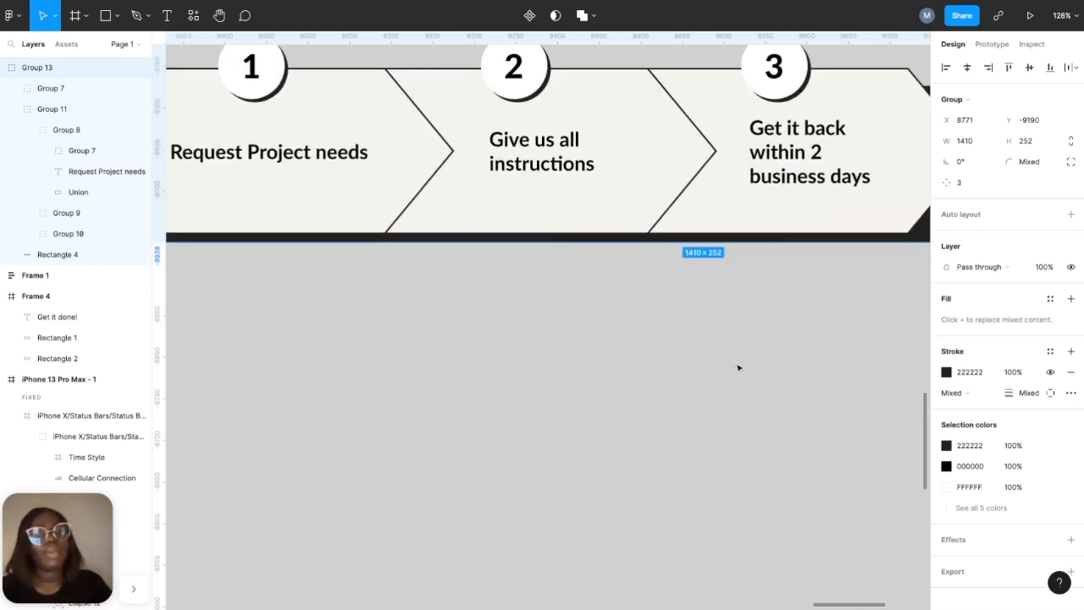
scroll(738, 373, "down", 5)
scroll(678, 372, "down", 3)
scroll(678, 373, "left", 2)
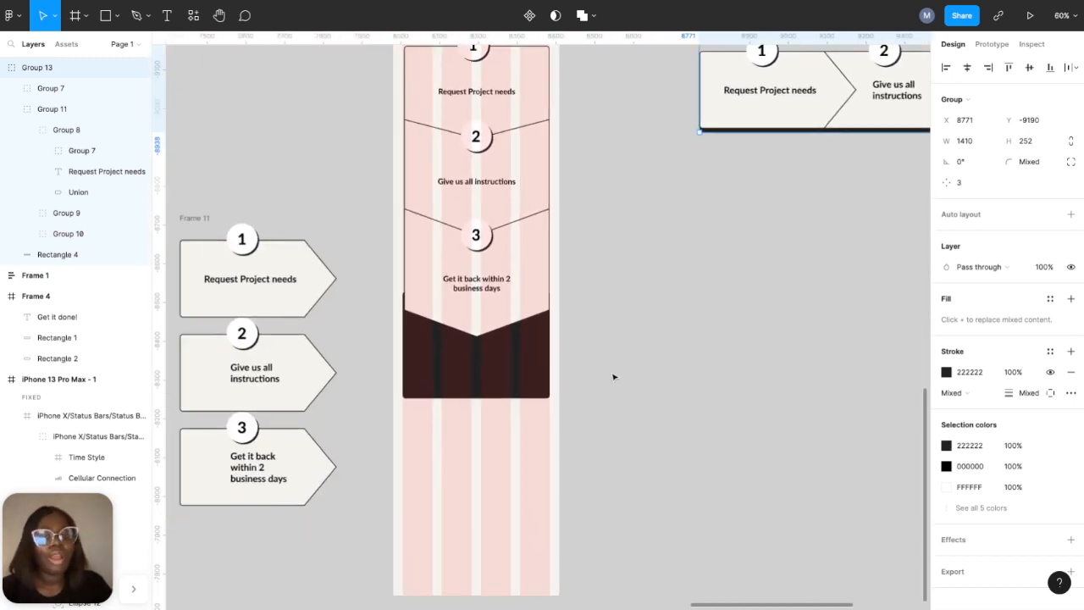
- Add a "Done" text on the empty canvas beside the mobile frame's dark rectangle
left_click(614, 377)
scroll(614, 377, "up", 9)
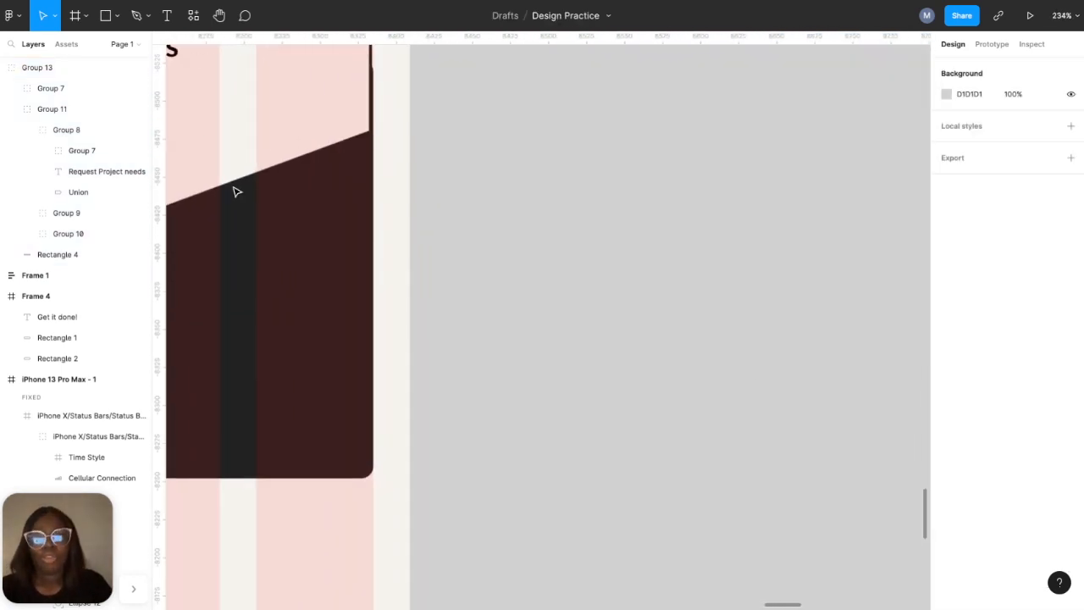
left_click(163, 14)
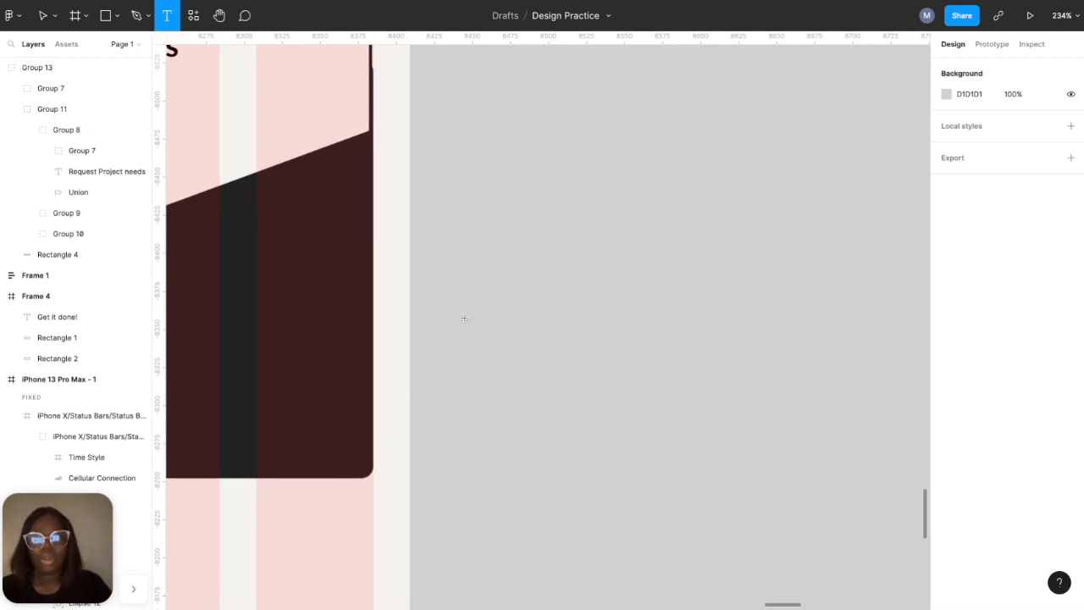
left_click(466, 321)
type("Done")
key("Escape")
- Wrap the Done text in a frame and apply auto layout to it
right_click(500, 335)
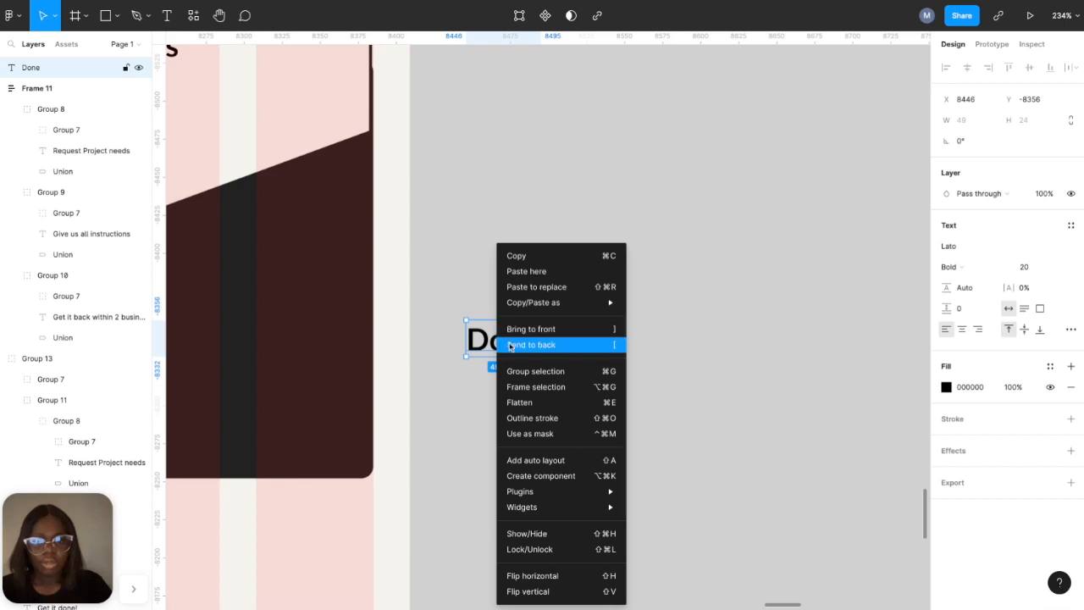
left_click(525, 388)
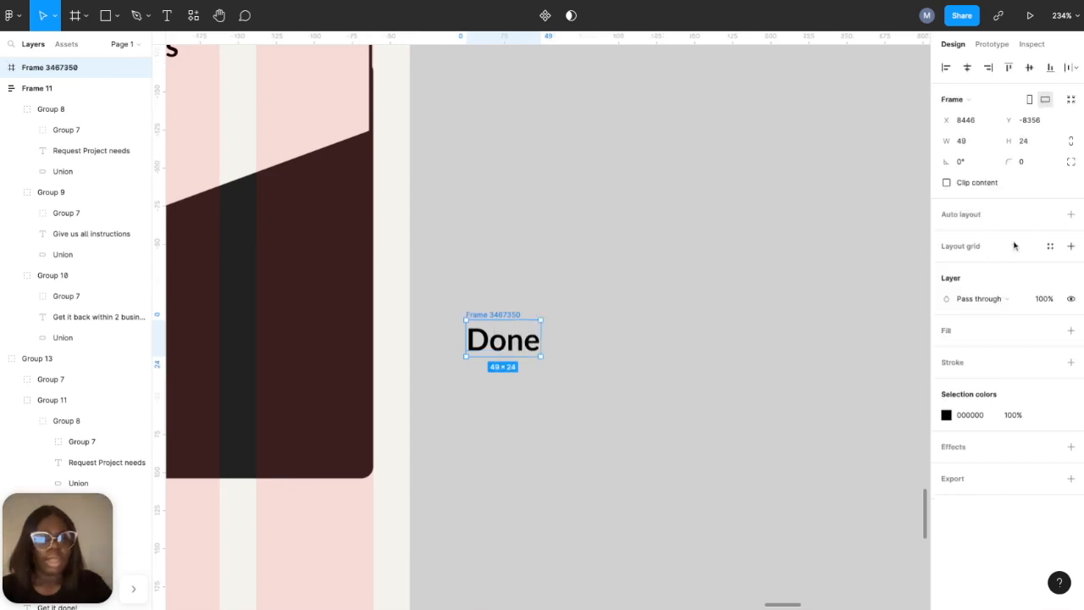
left_click(1071, 213)
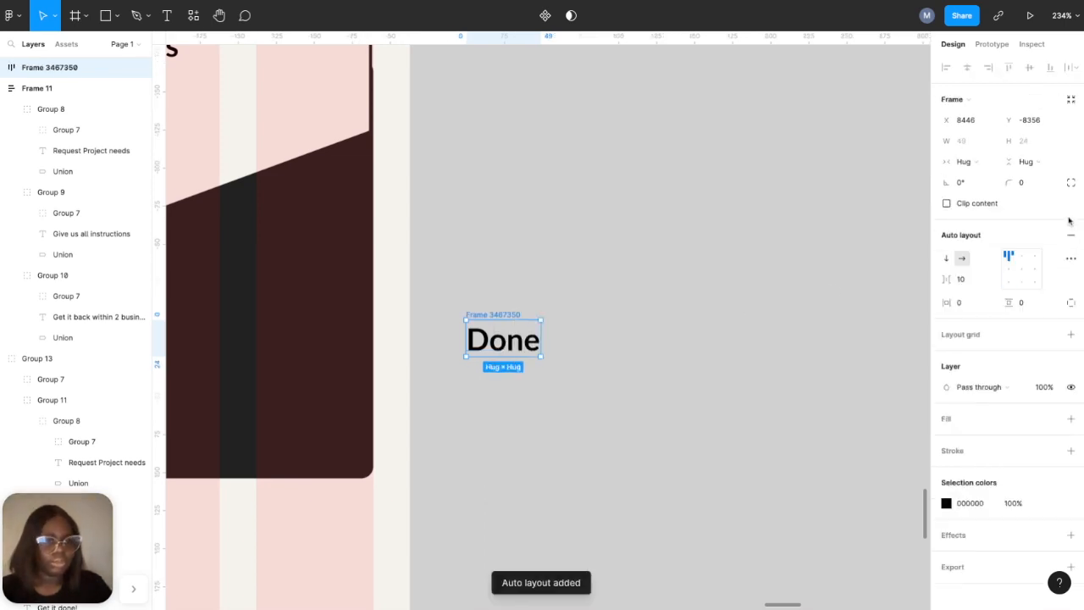
- Fill the Done frame with the pink FF70F1 sampled from the horizontal banner's Done badge
left_click(952, 421)
left_click(947, 440)
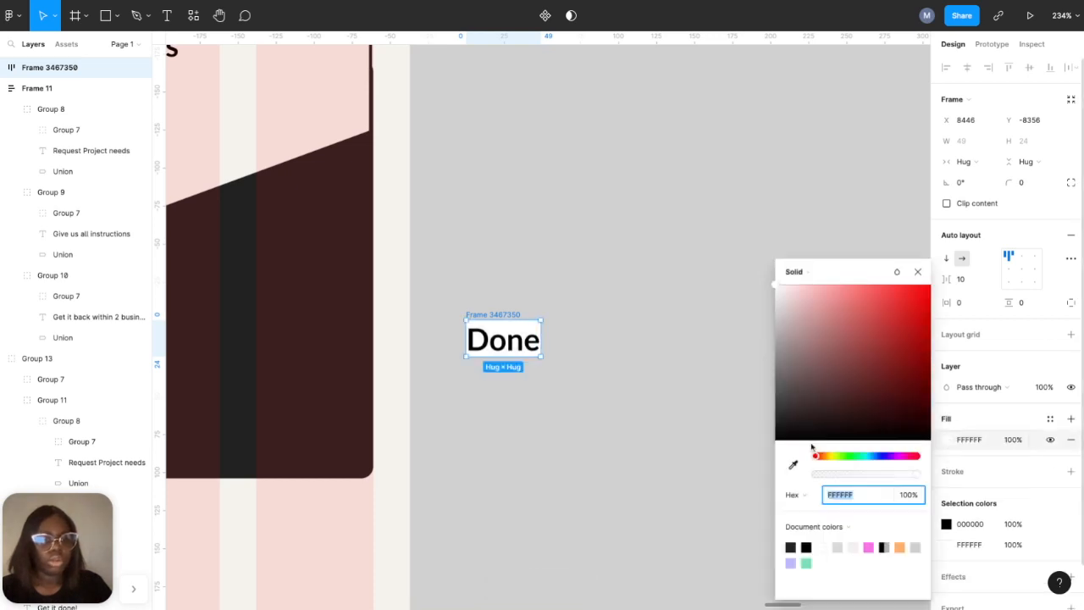
left_click(794, 465)
scroll(552, 390, "down", 10)
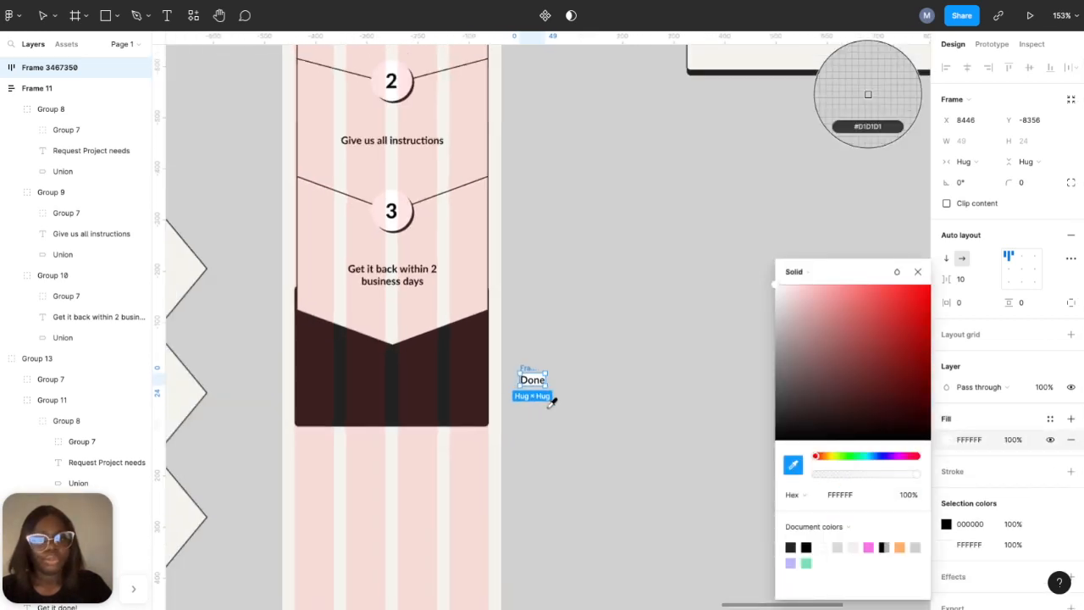
scroll(551, 405, "right", 10)
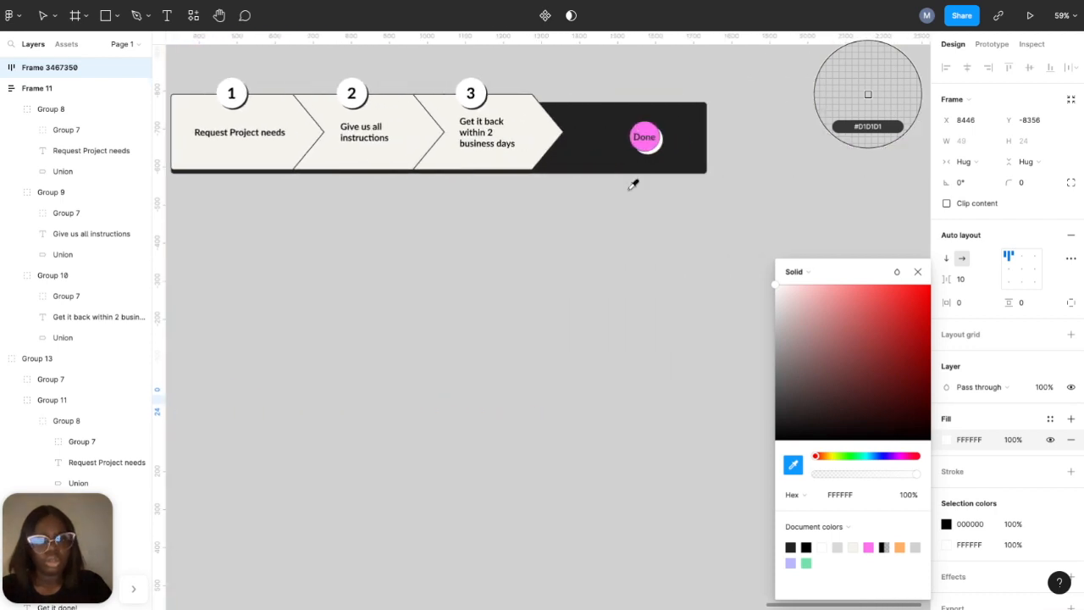
left_click(645, 137)
- Centre the Done frame's content and set its padding to 16 horizontally and 8 vertically
scroll(540, 310, "left", 10)
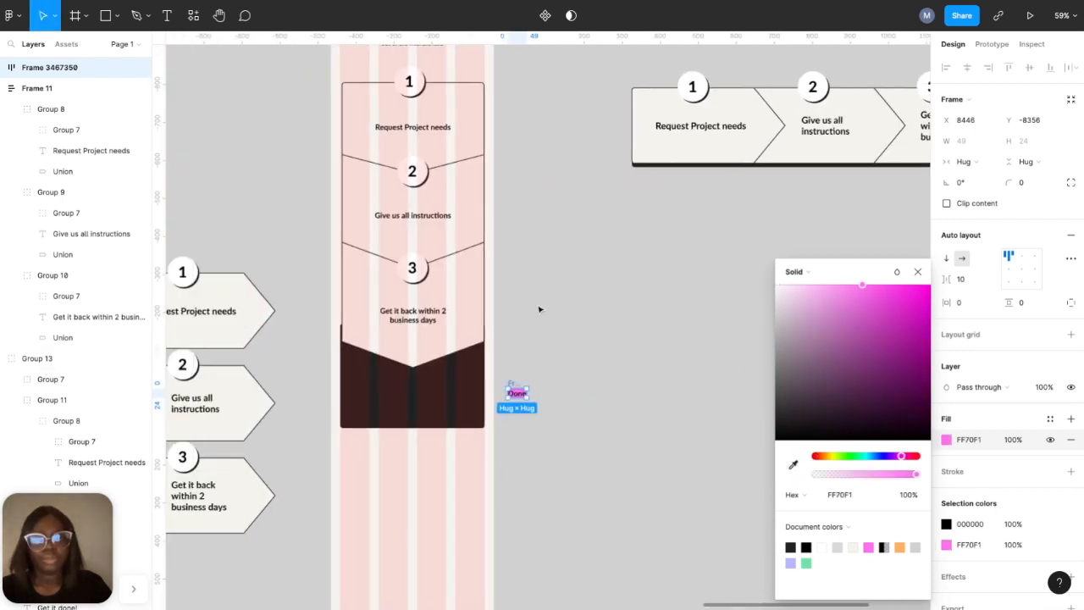
scroll(526, 431, "up", 10)
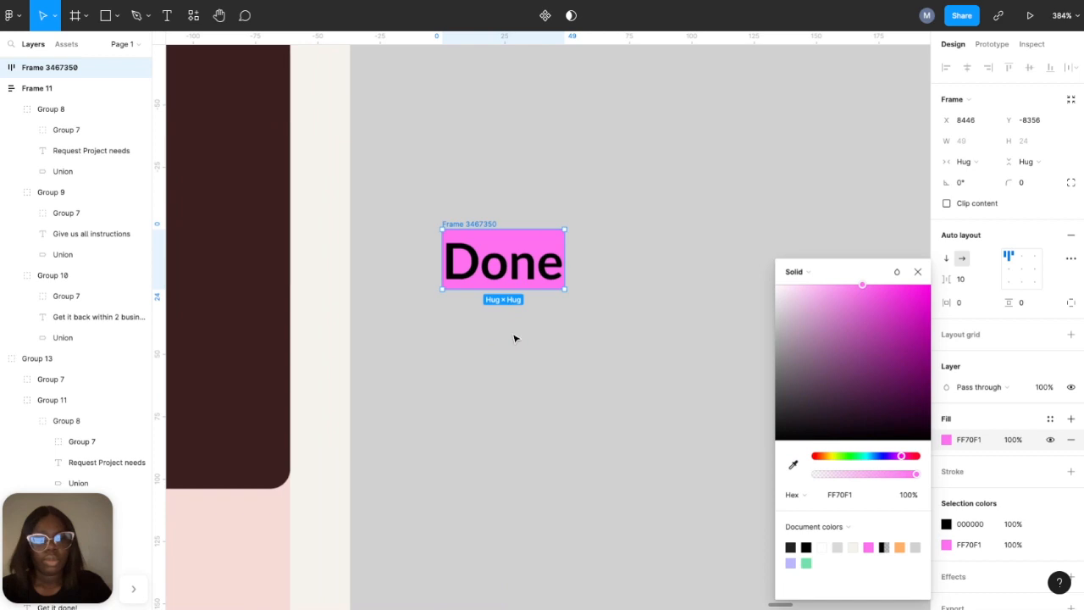
left_click(1021, 269)
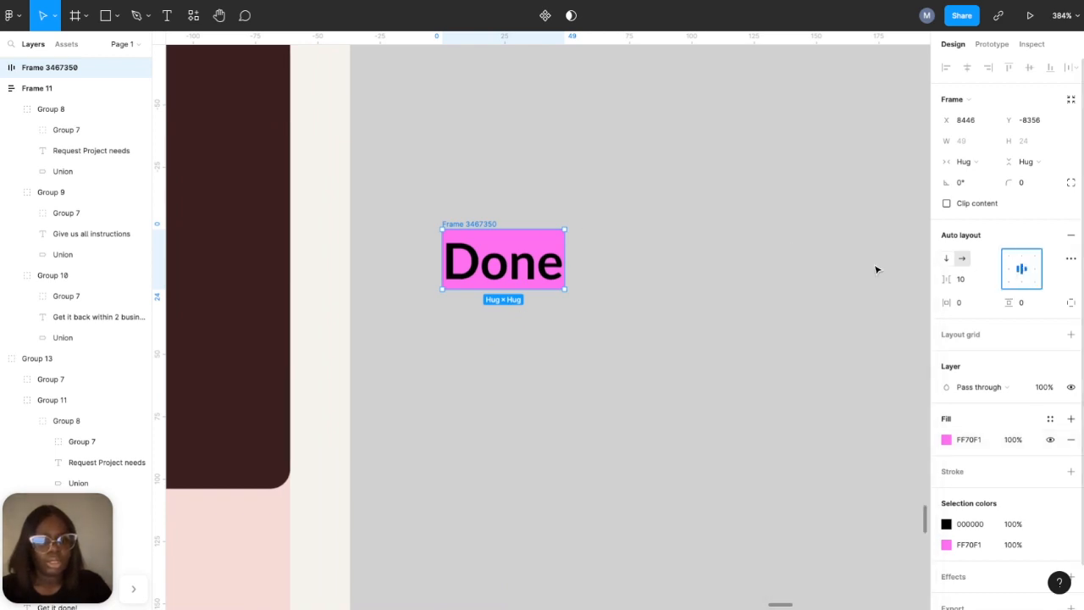
left_click(966, 309)
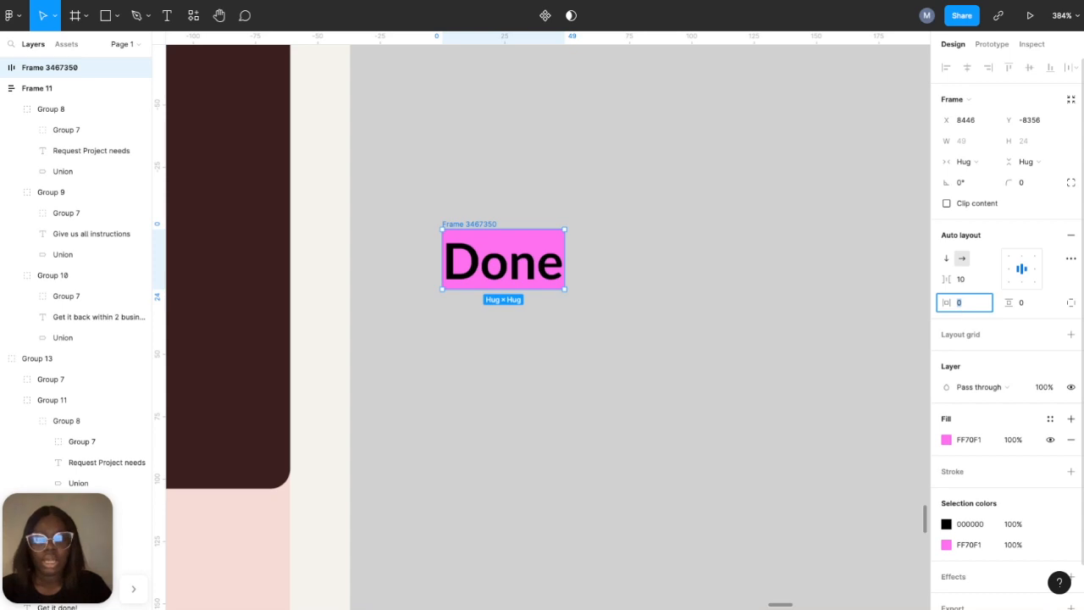
type("16")
left_click(1036, 311)
key("Return")
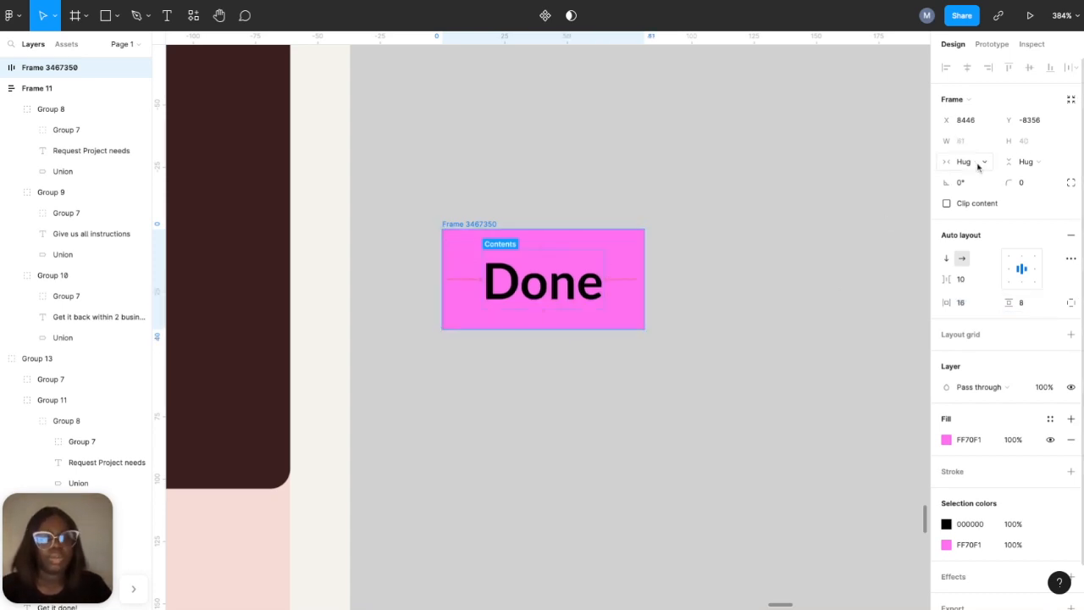
- Set the Done frame's corner radius to 100 and its horizontal padding to 8
left_click(1029, 184)
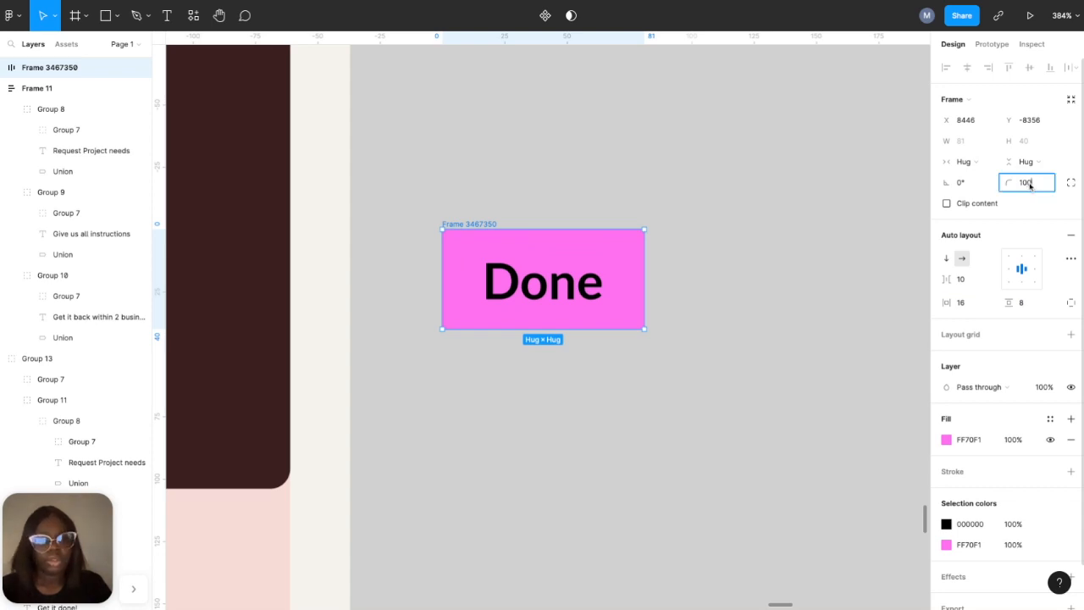
key("Return")
left_click(964, 308)
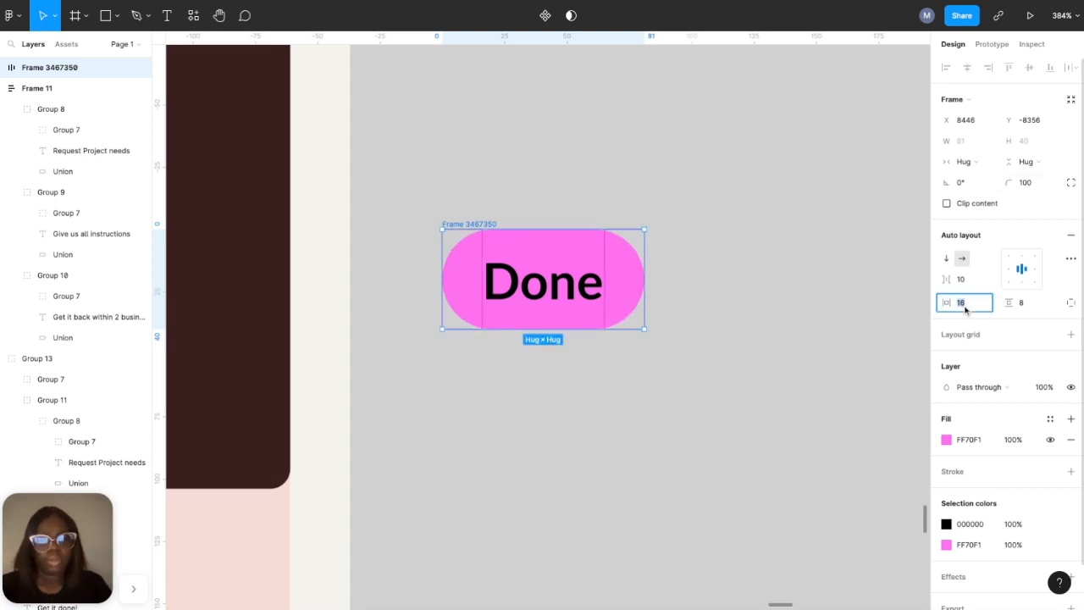
type("8")
key("Return")
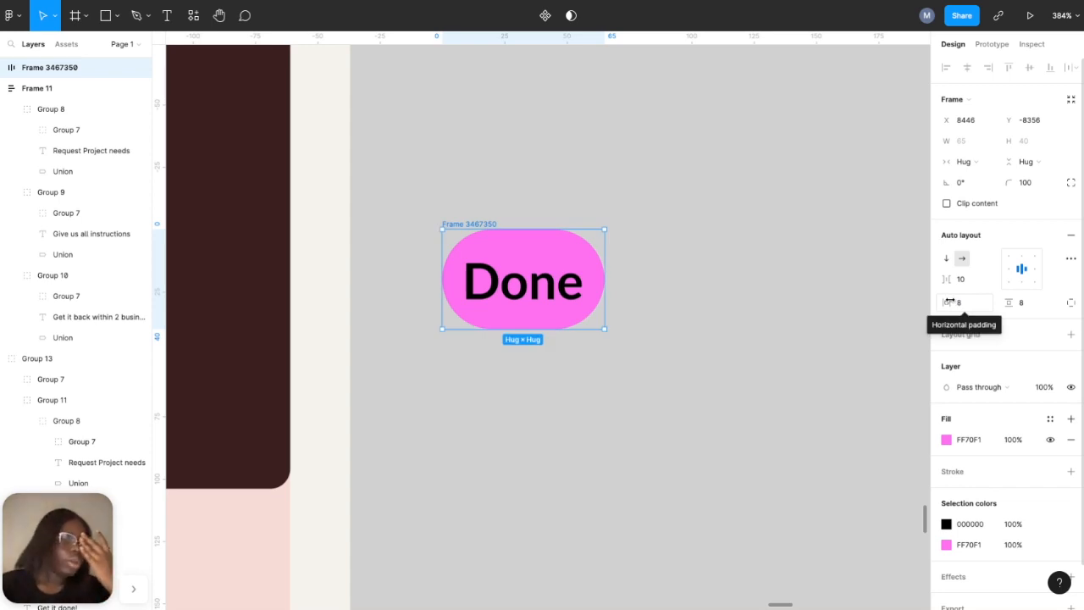
- Set the Done frame's padding to 24 horizontally and 16 vertically, and check the spacing around its text
left_click(960, 307)
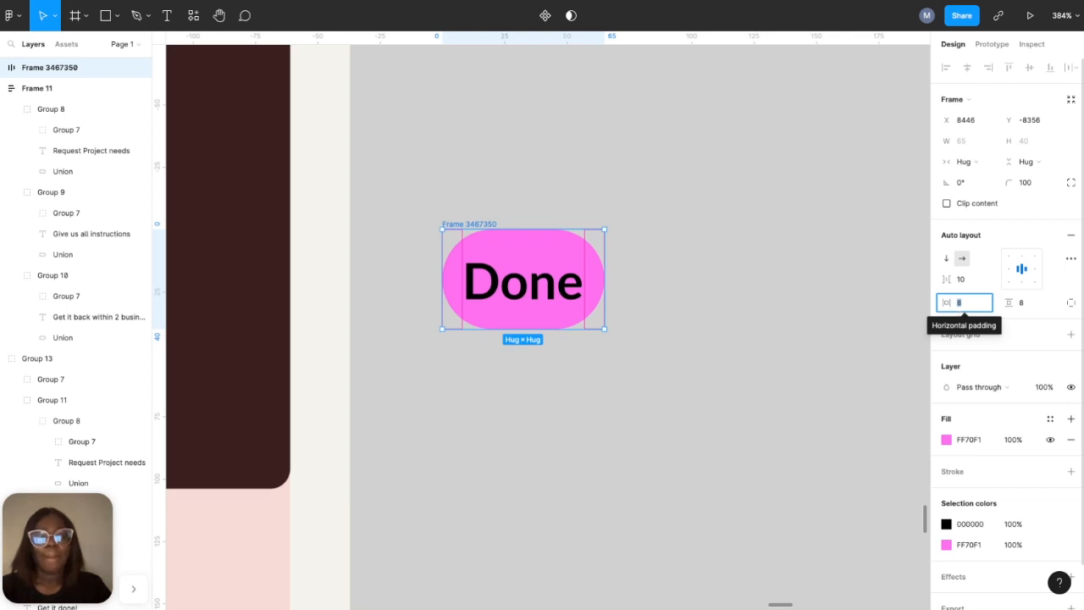
type("24")
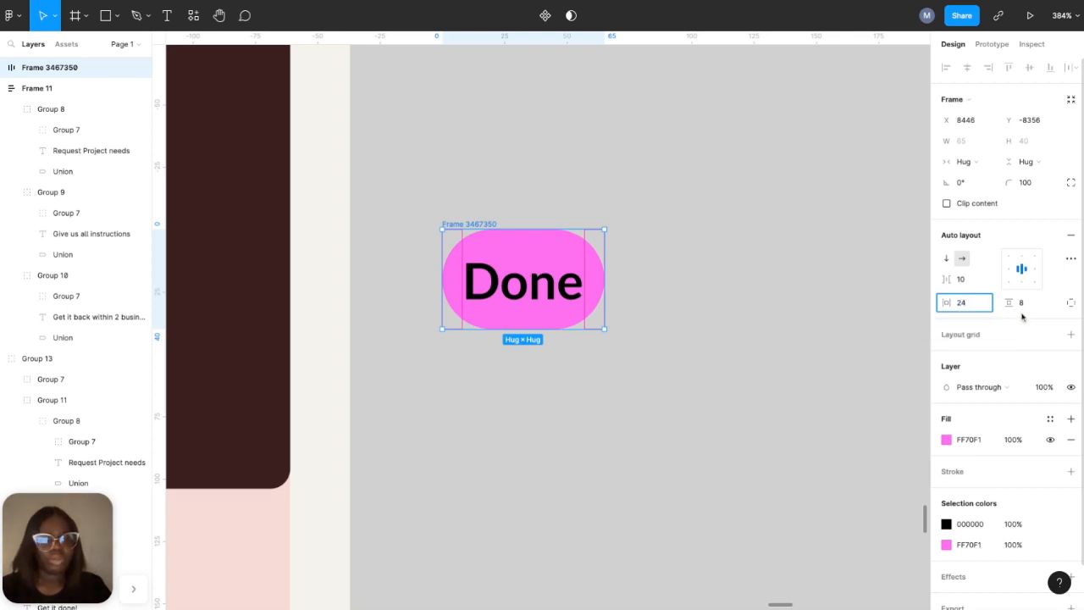
left_click(1022, 310)
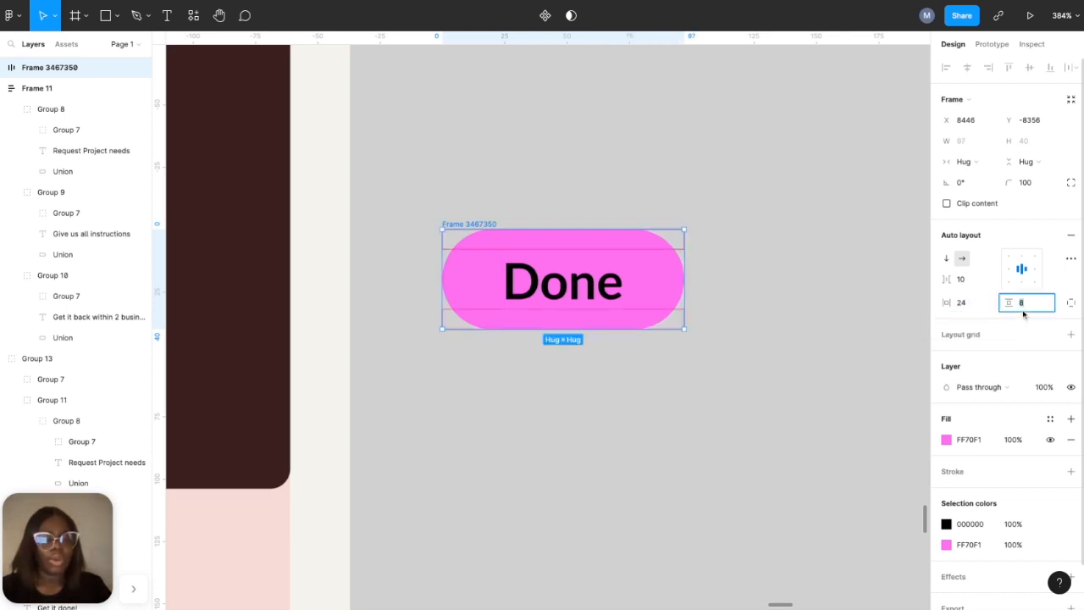
type("1")
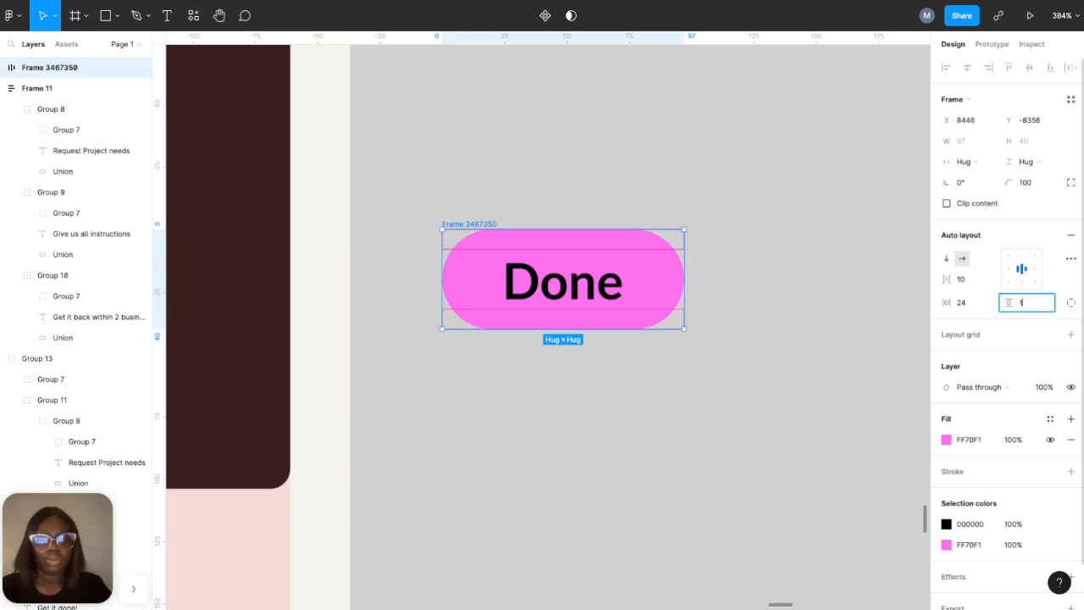
type("6")
key("Return")
double_click(605, 327)
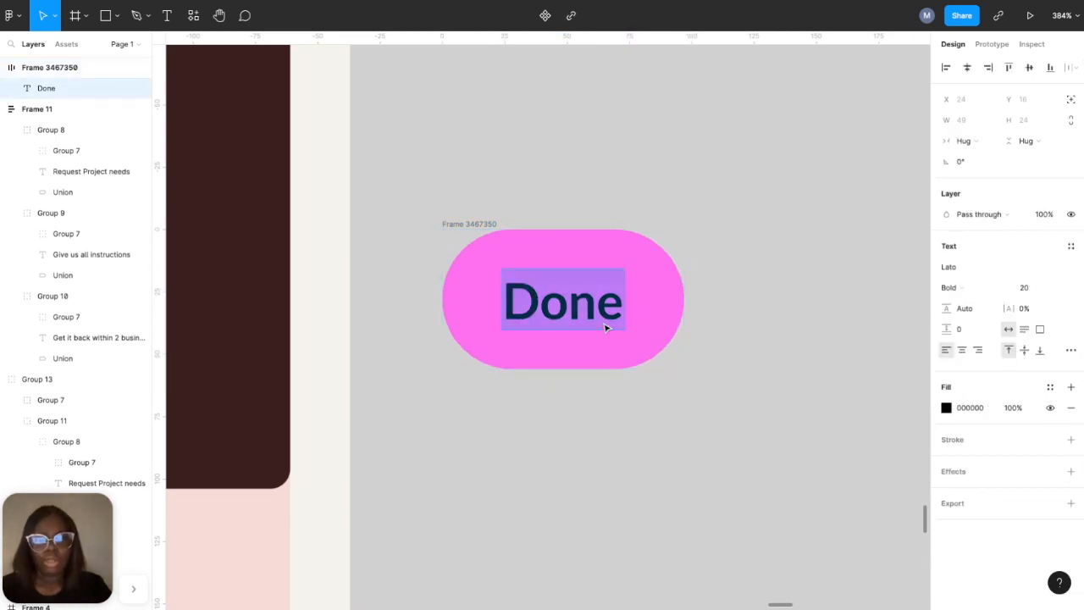
key("Escape")
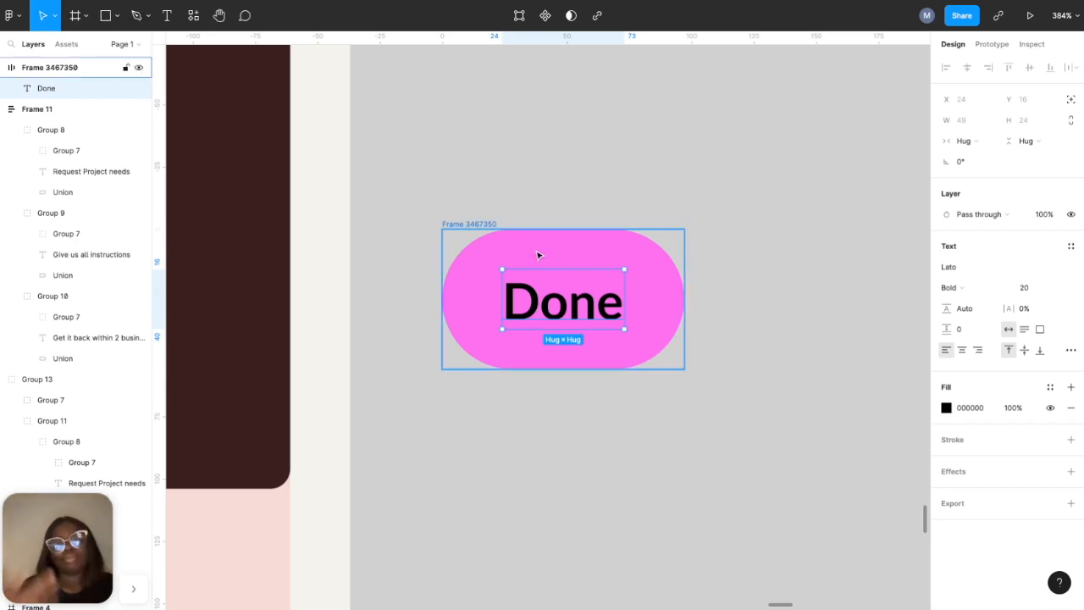
key("alt")
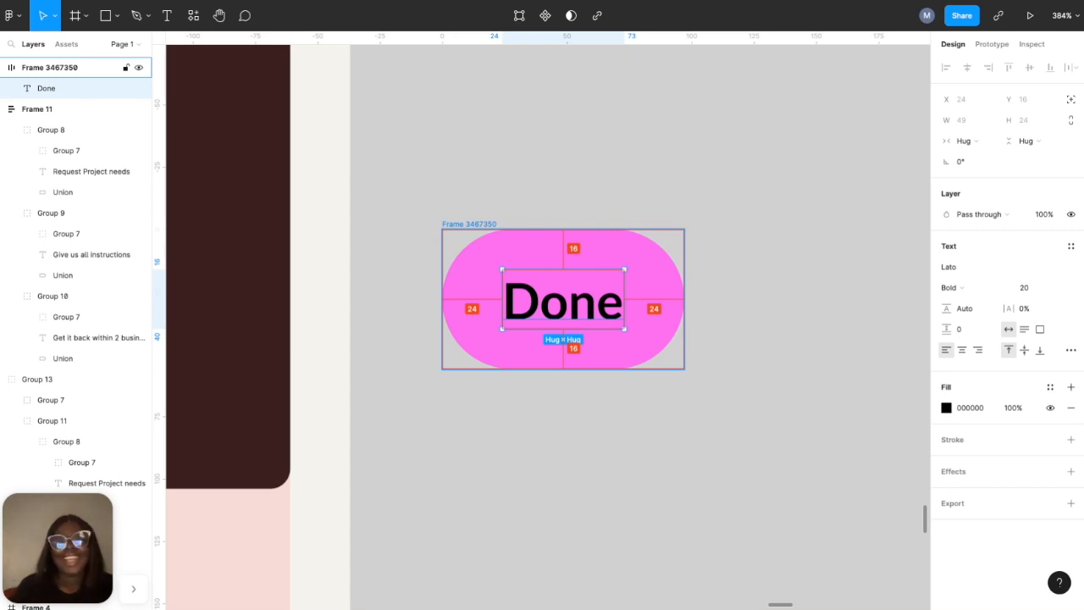
key("Escape")
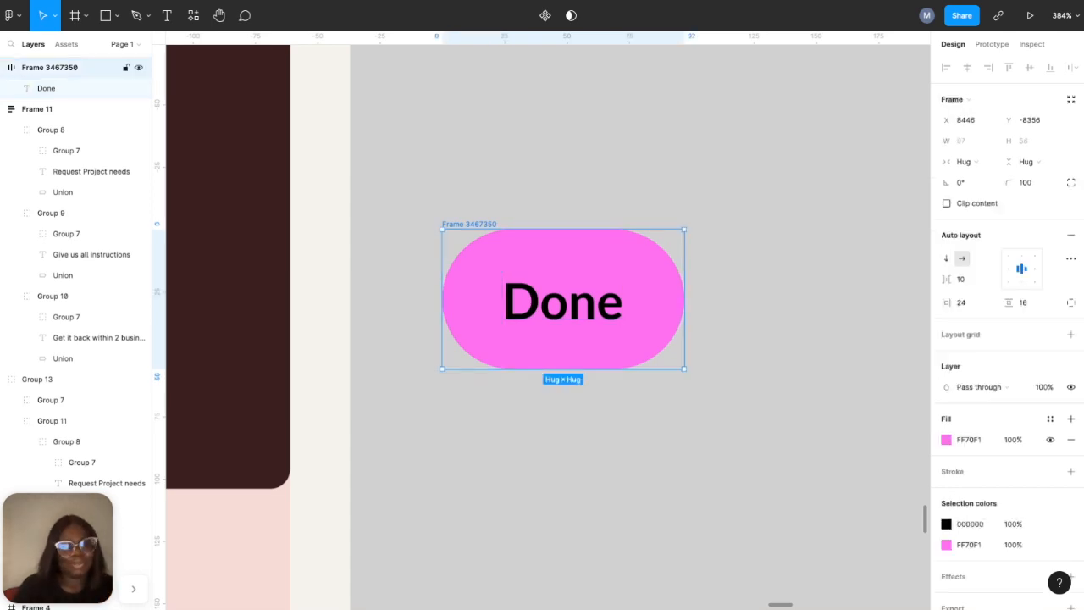
- Set the Done frame's vertical padding to 24 and check the spacing around its text
left_click(1031, 303)
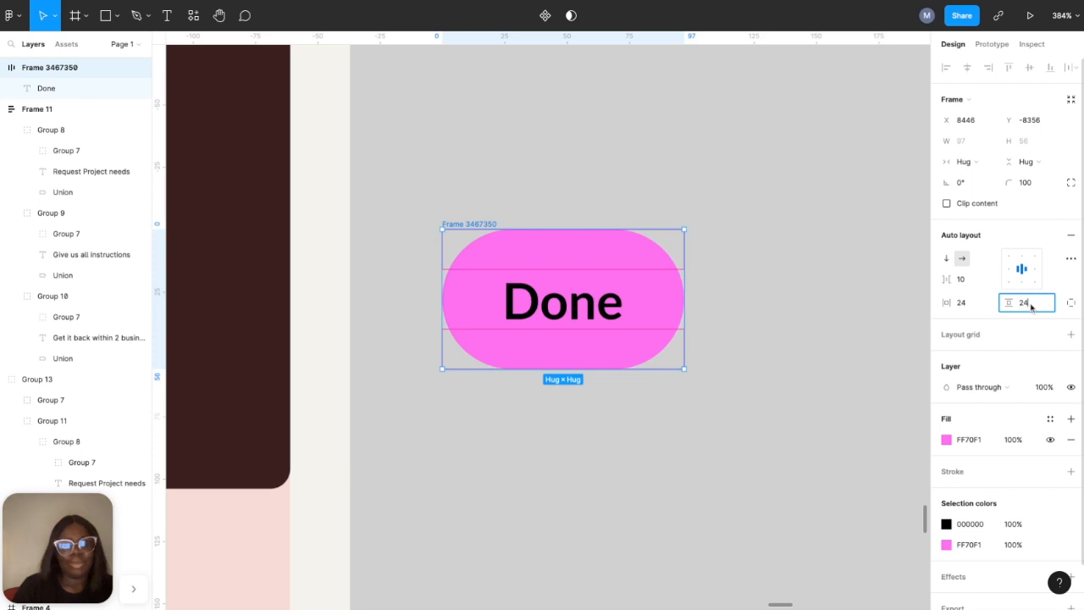
type("24")
key("Return")
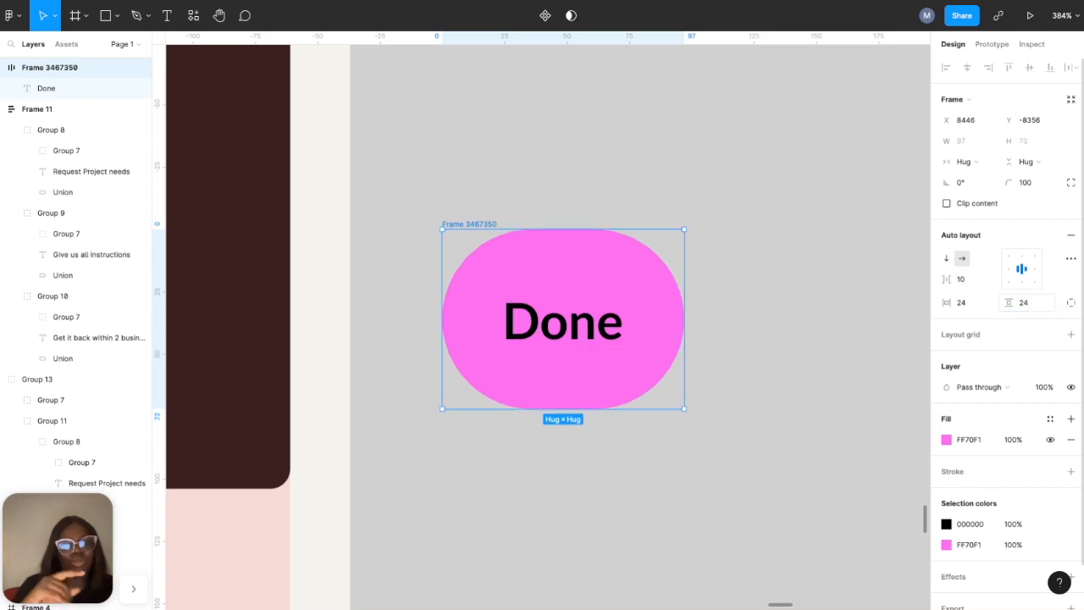
left_click(553, 326)
key("alt")
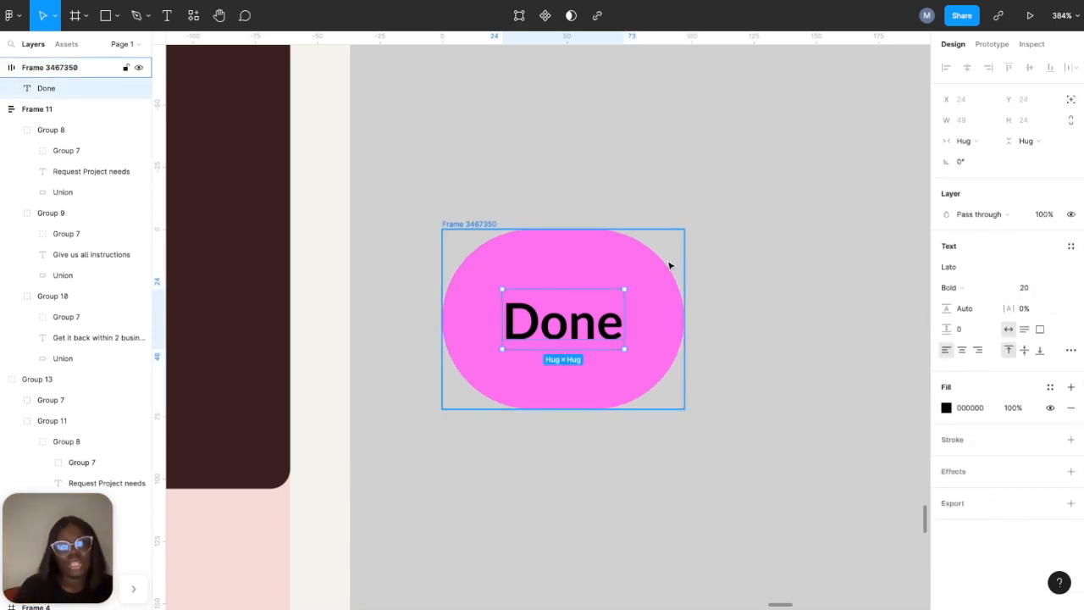
left_click(663, 133)
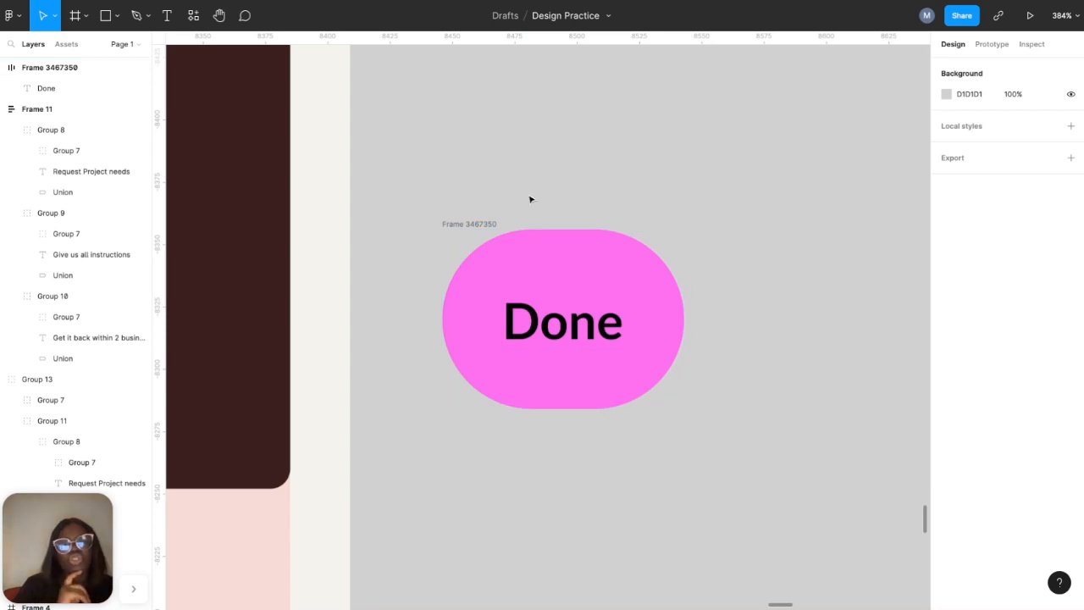
left_click(485, 233)
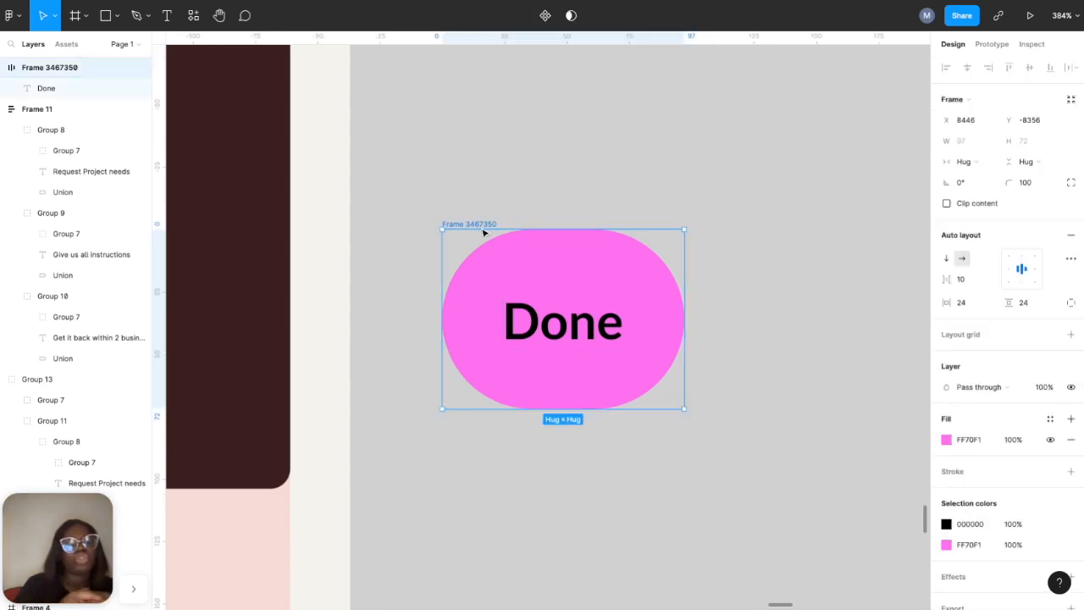
- Examine the dimensions of the round Done badge in the horizontal steps banner for comparison with the mobile badge
scroll(497, 196, "down", 10)
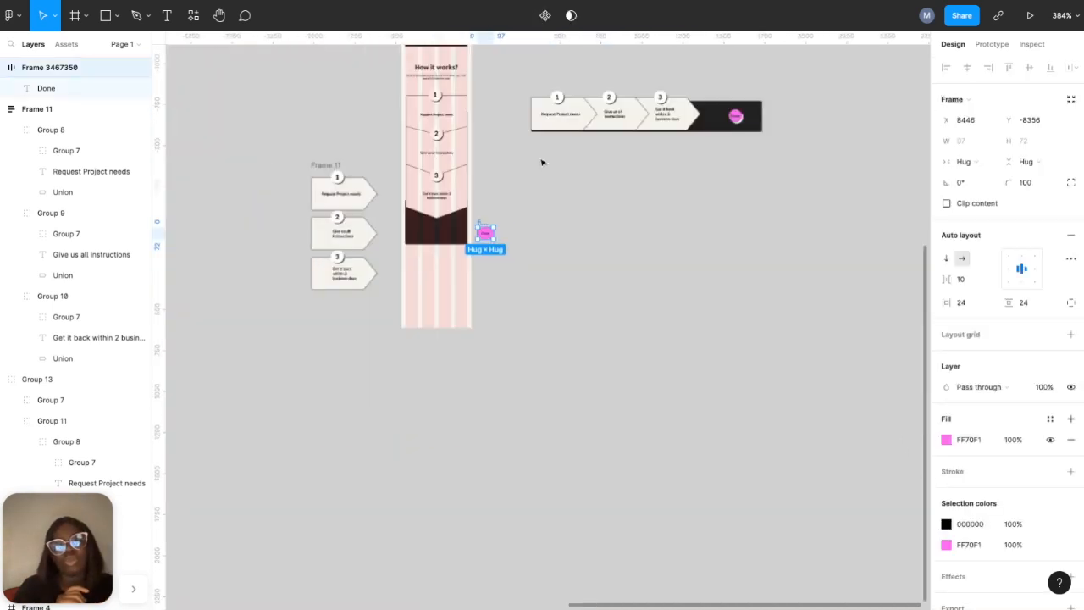
left_click(500, 240)
scroll(480, 167, "up", 5)
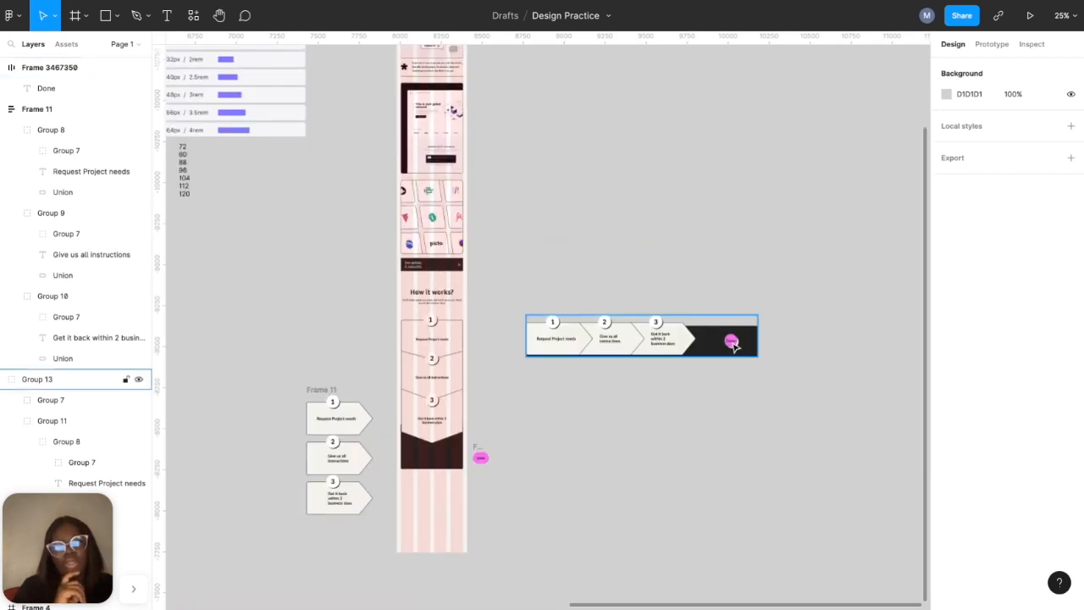
double_click(733, 343)
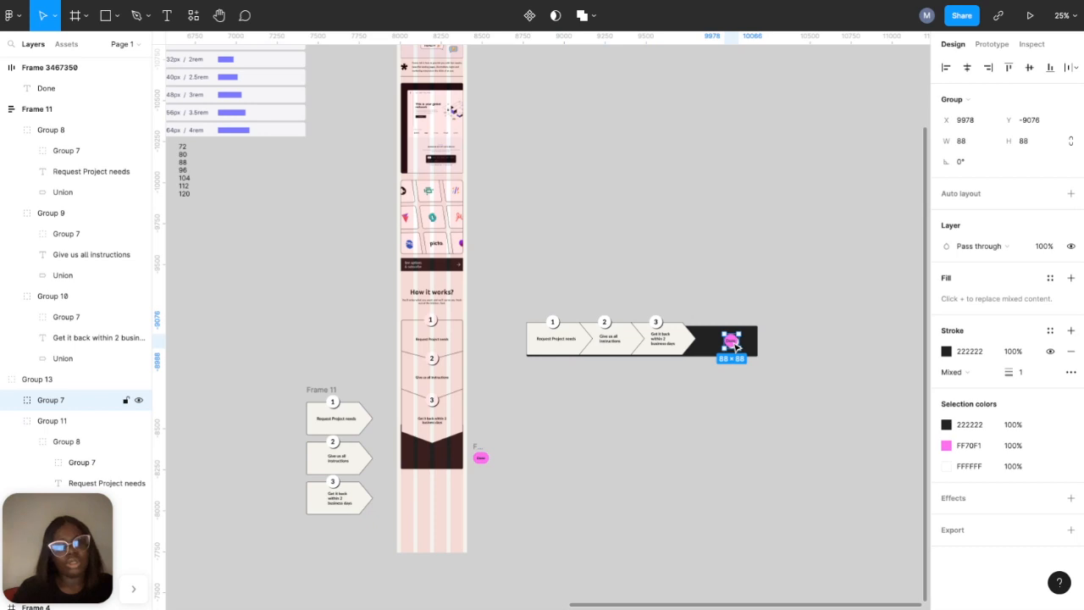
scroll(736, 342, "down", 2)
scroll(624, 378, "left", 2)
scroll(503, 303, "up", 5)
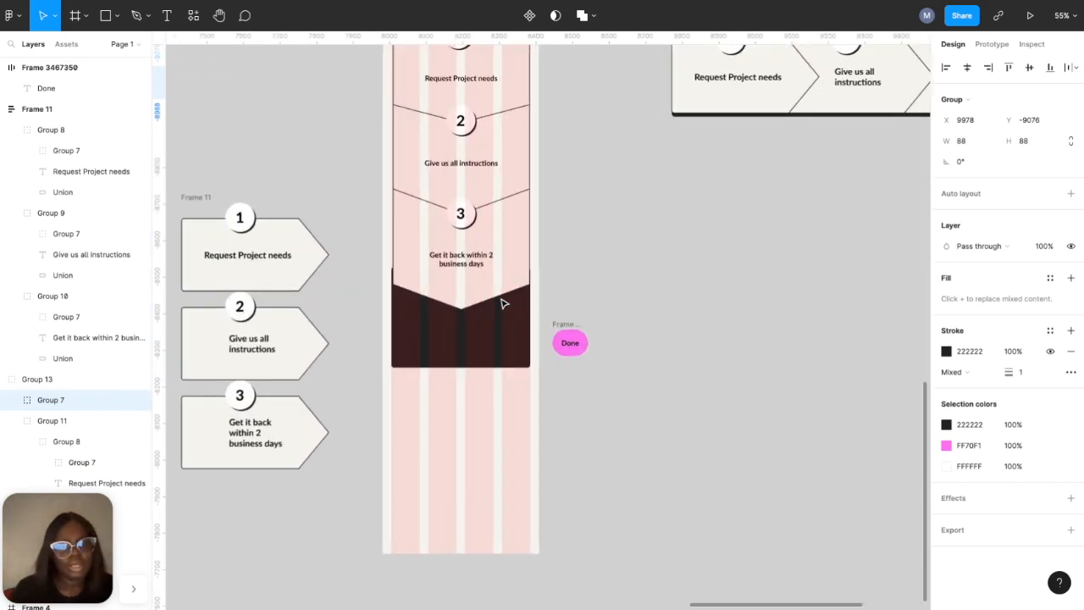
scroll(503, 303, "up", 5)
- Set the horizontal padding of the mobile Done frame to 20
left_click(676, 382)
scroll(677, 381, "right", 2)
scroll(676, 382, "down", 2)
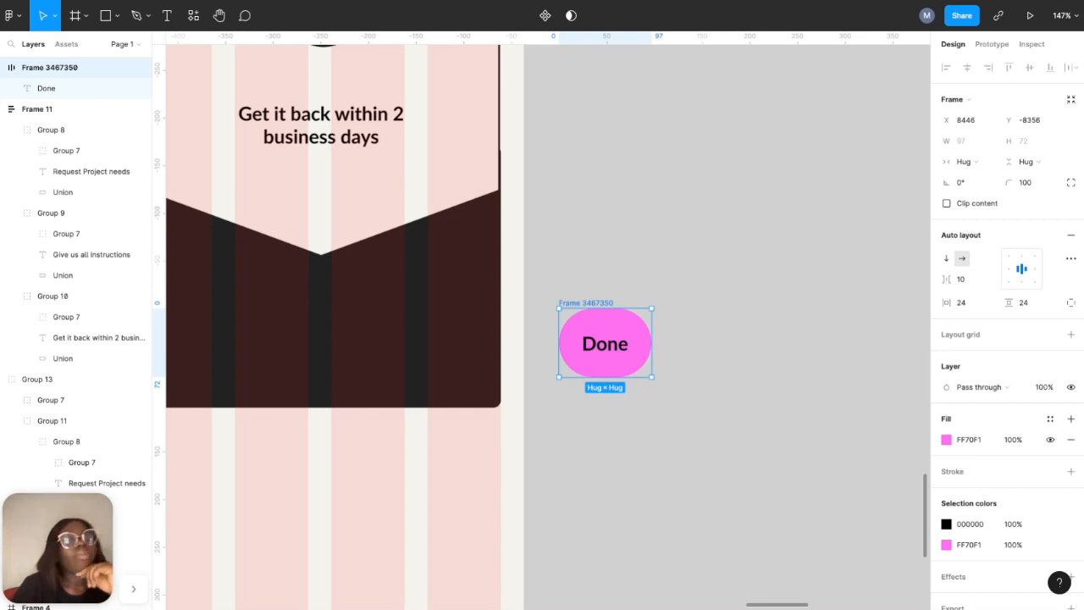
left_click(623, 345)
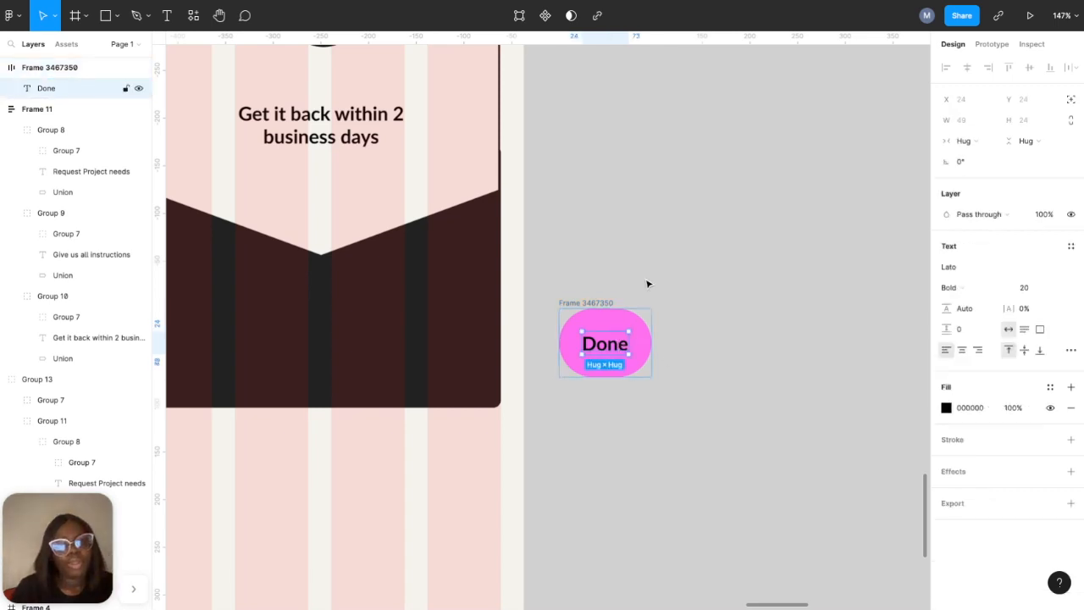
left_click(647, 283)
left_click(588, 317)
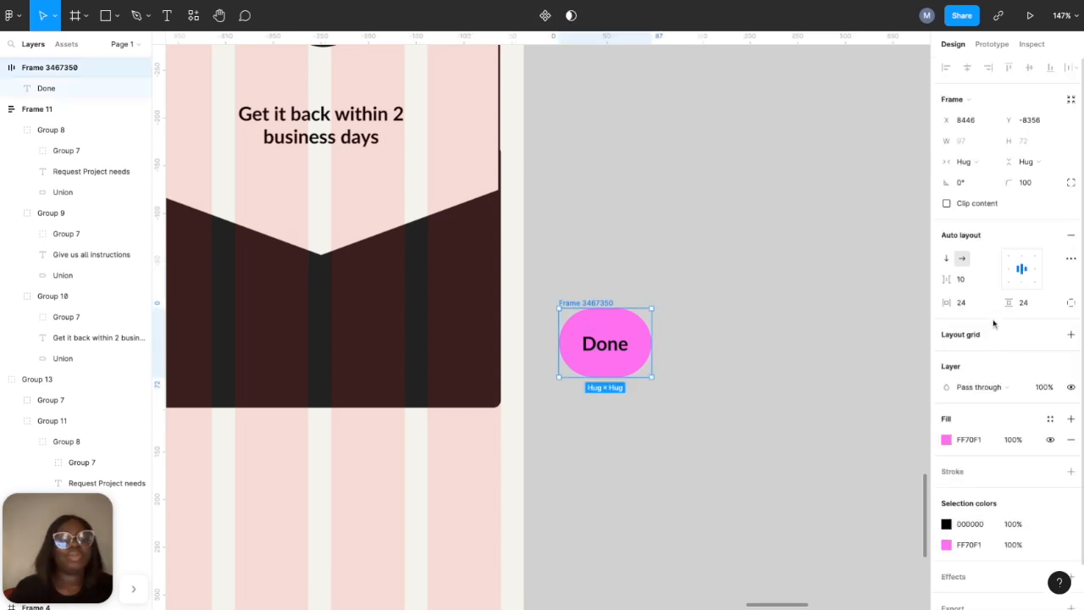
left_click(972, 306)
key("Return")
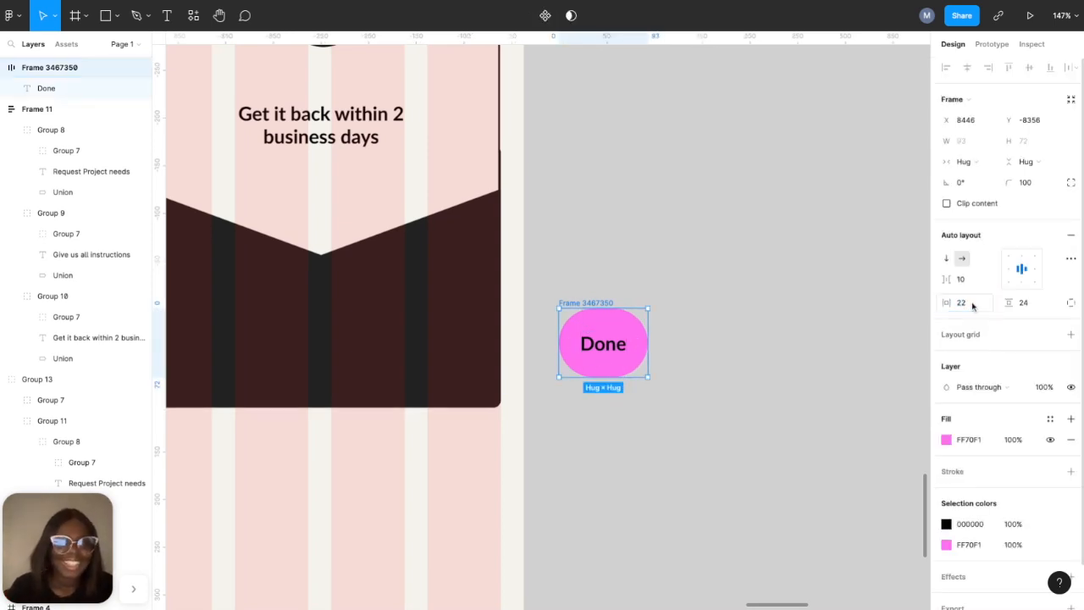
left_click(964, 302)
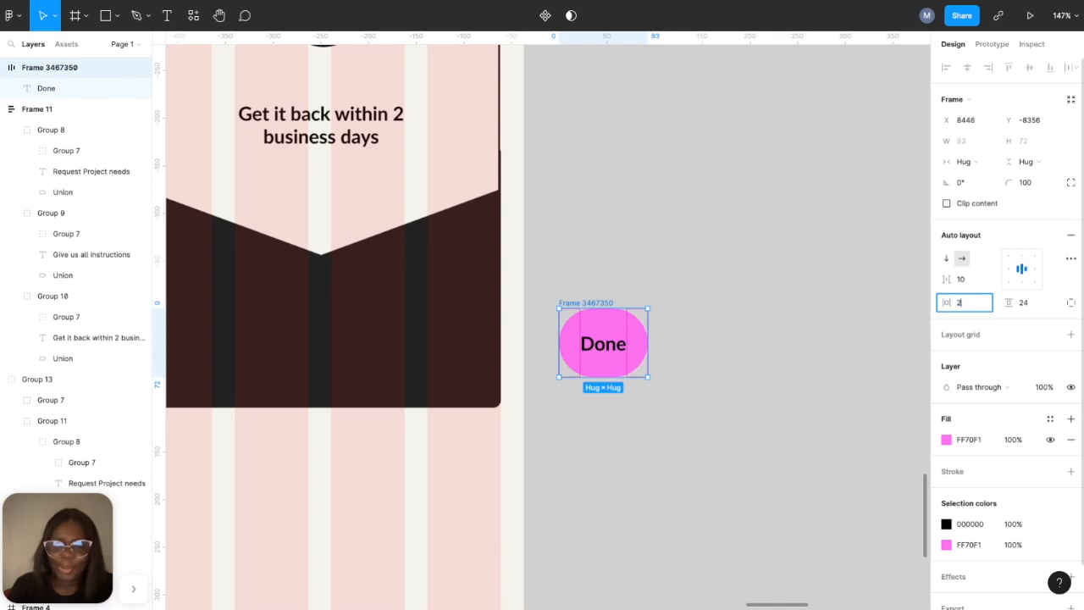
key("Return")
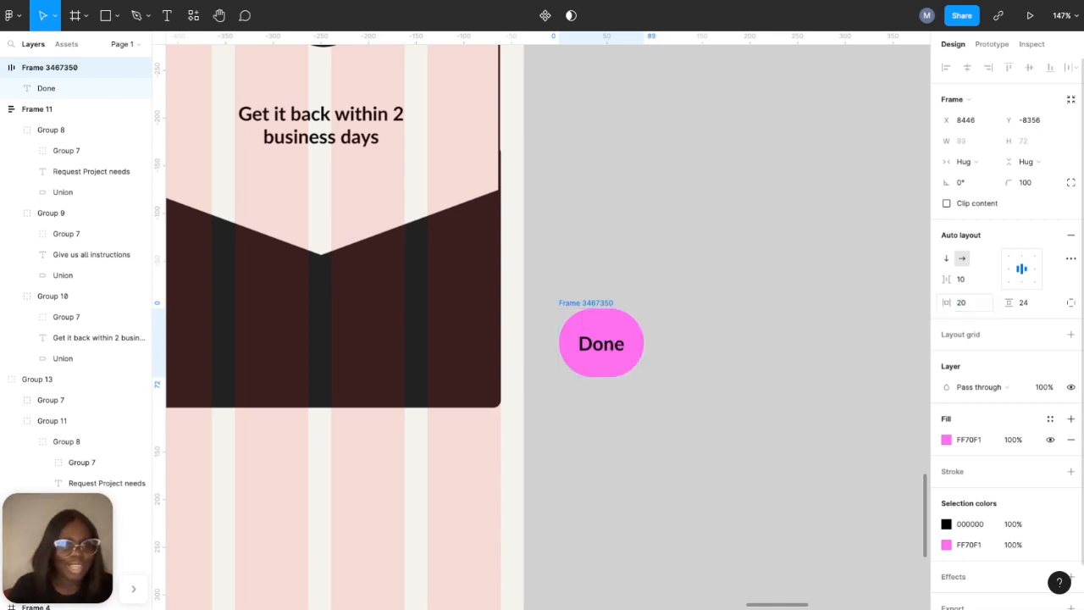
- Increase the Done frame's vertical padding in small increments of 2 up to 32 to make the badge round
left_click(1033, 305)
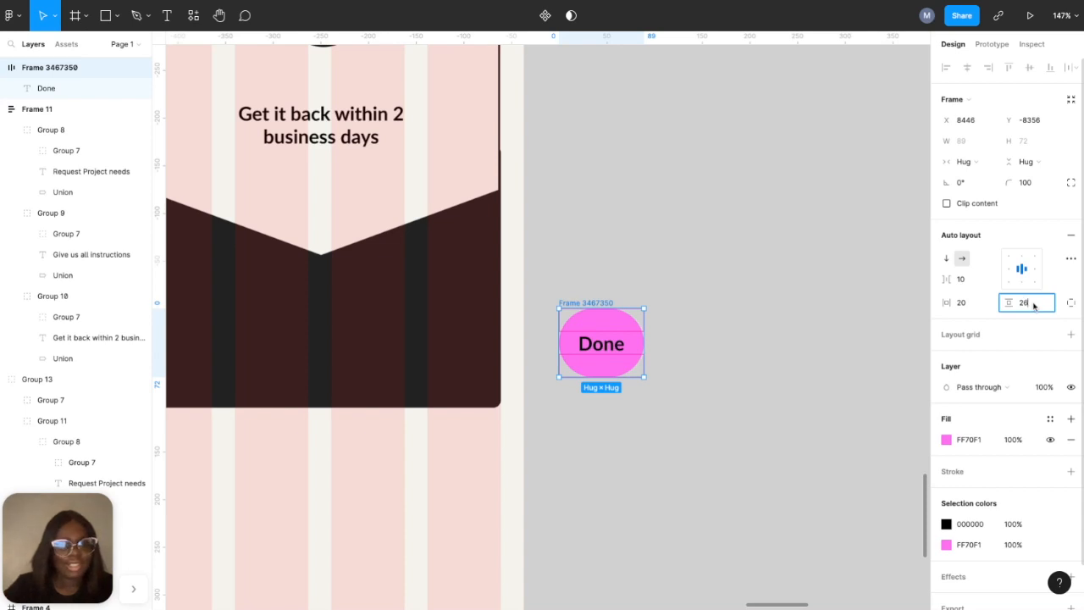
key("Return")
left_click(1032, 302)
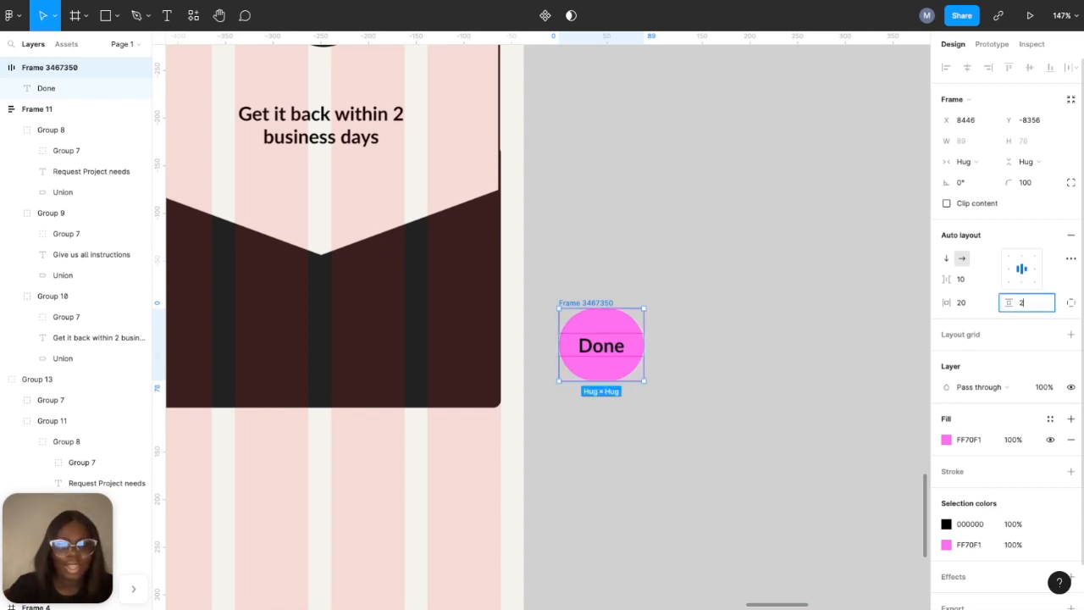
type("28")
key("Return")
left_click(1026, 302)
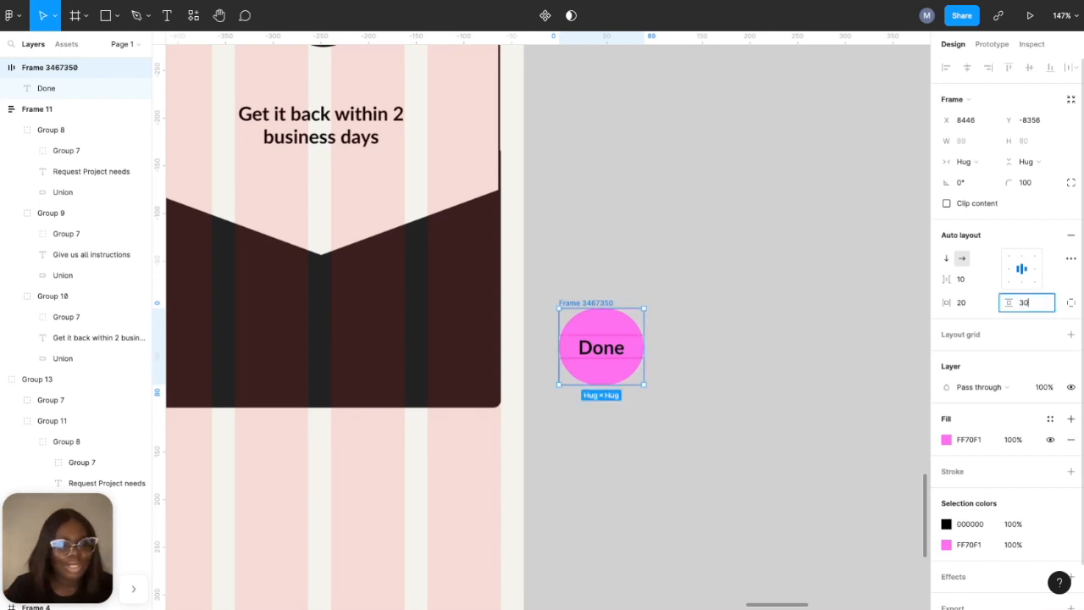
key("Return")
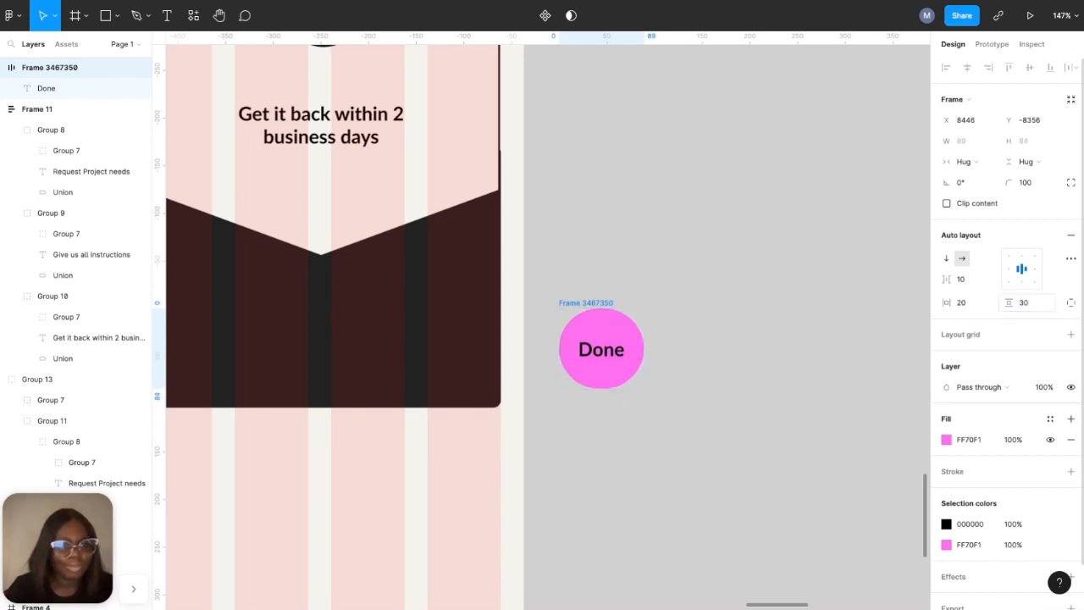
left_click(1021, 304)
key("Return")
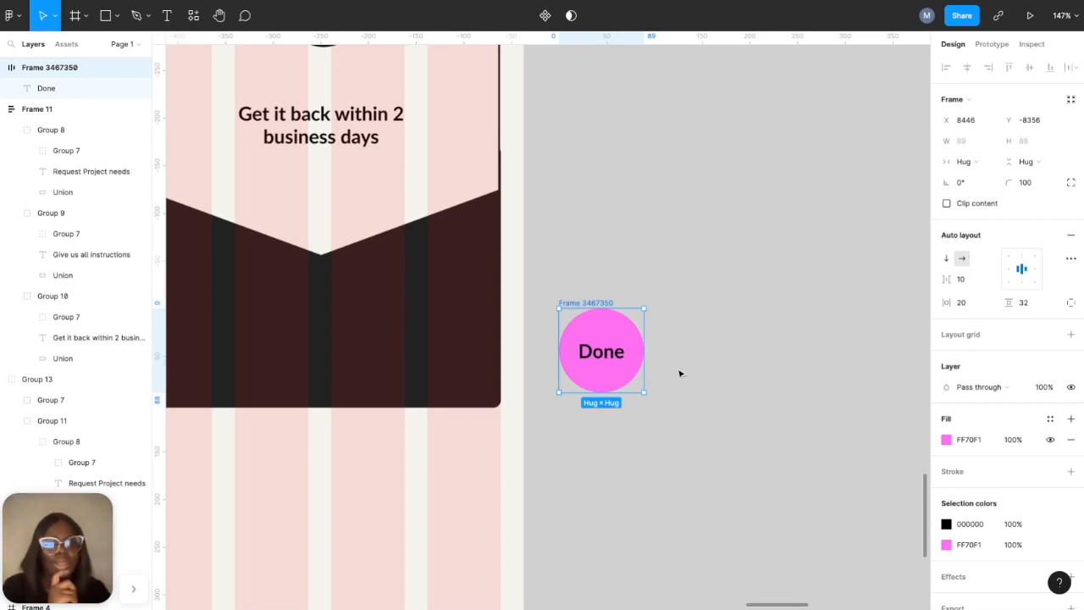
- Draw an ellipse below the Done badge and set both its width and height to 88
left_click(116, 16)
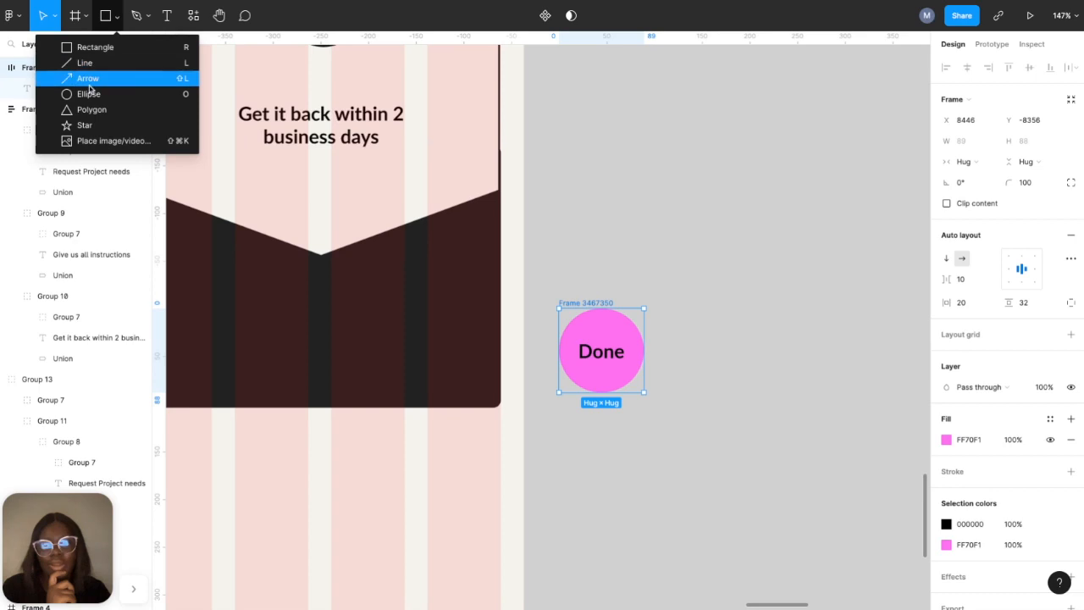
left_click(89, 94)
left_click_drag(559, 424, 648, 504)
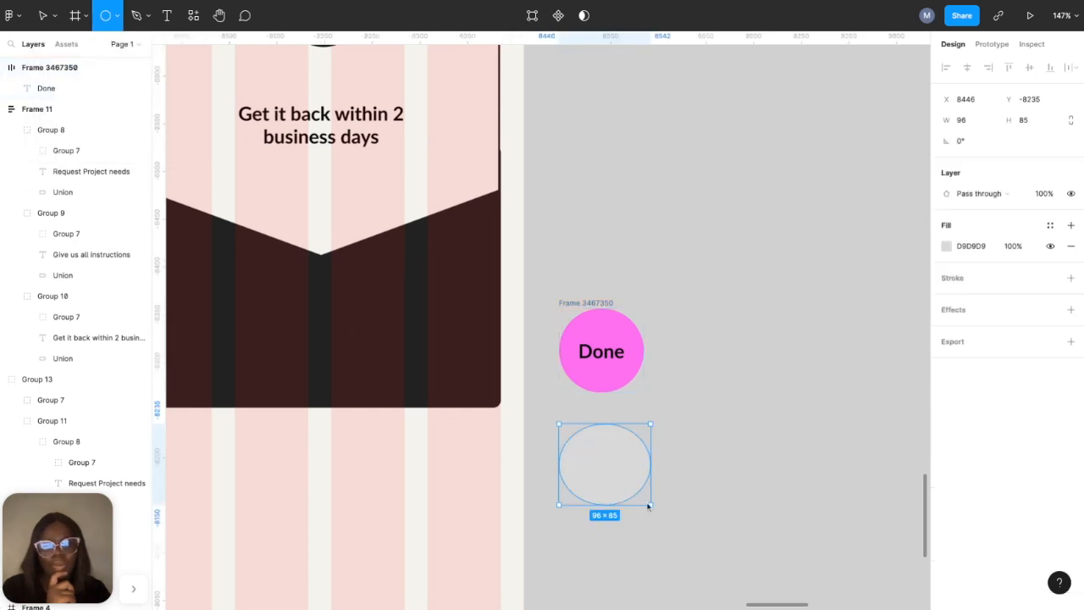
left_click(1033, 121)
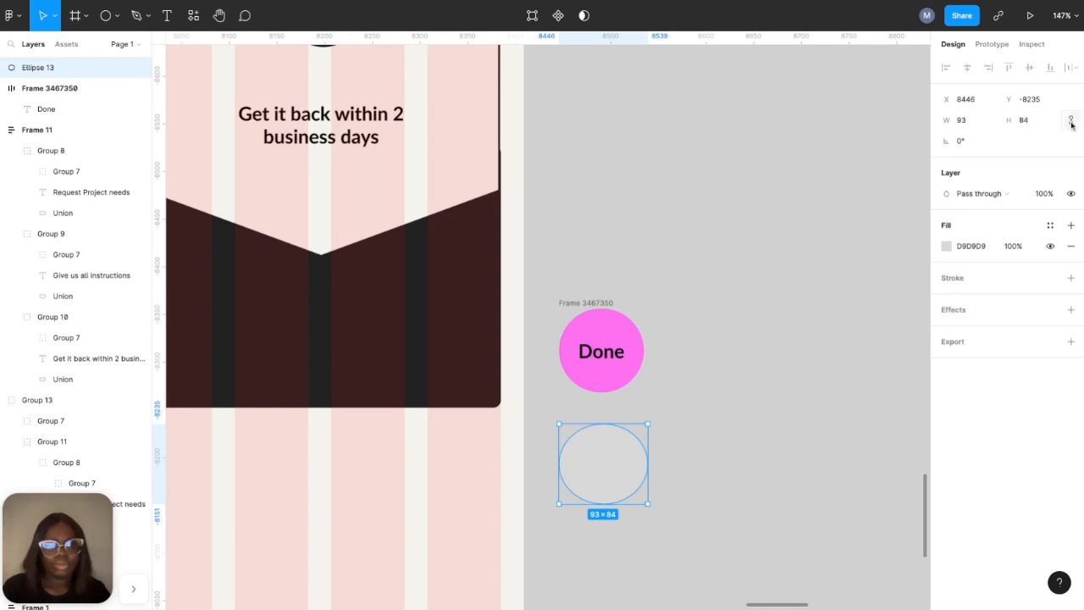
type("88")
left_click(967, 122)
type("88")
key("Return")
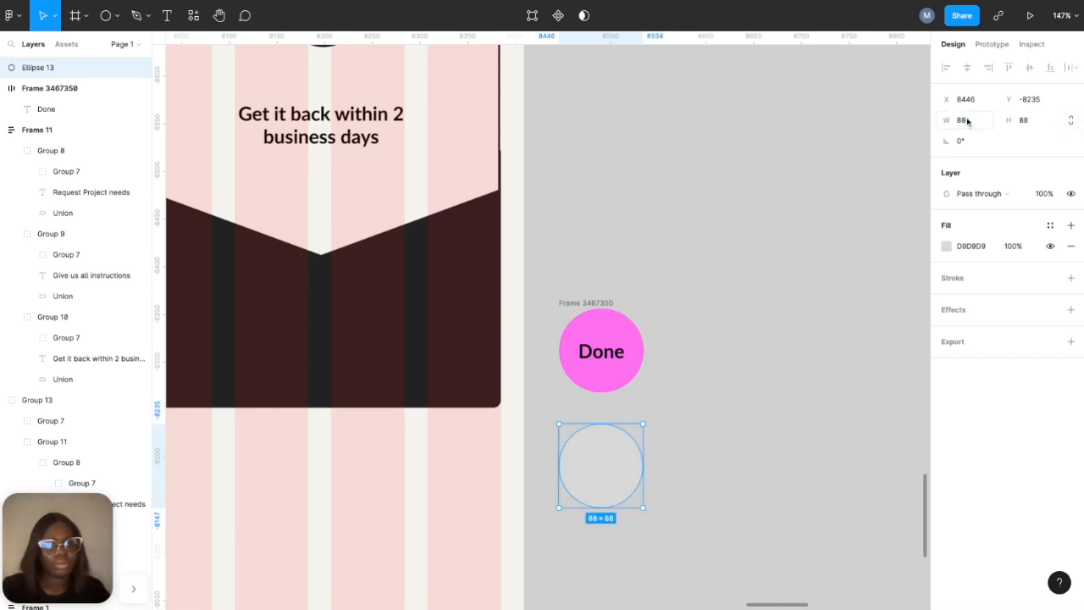
- Combine the Done frame and the ellipse in an auto layout frame and give the ellipse absolute position
left_click(591, 308, "shift")
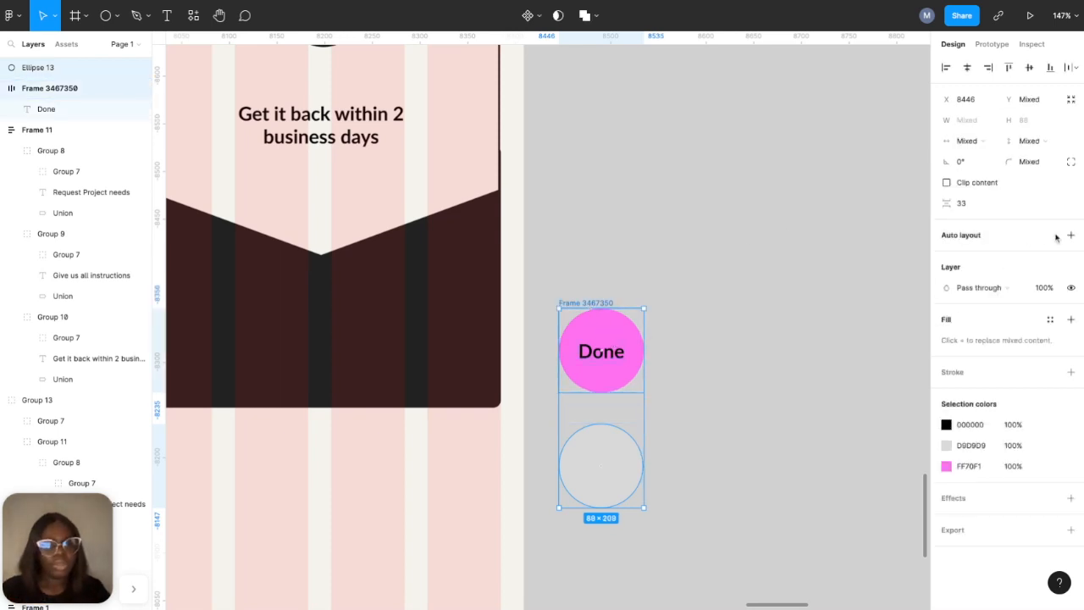
key("shift+a")
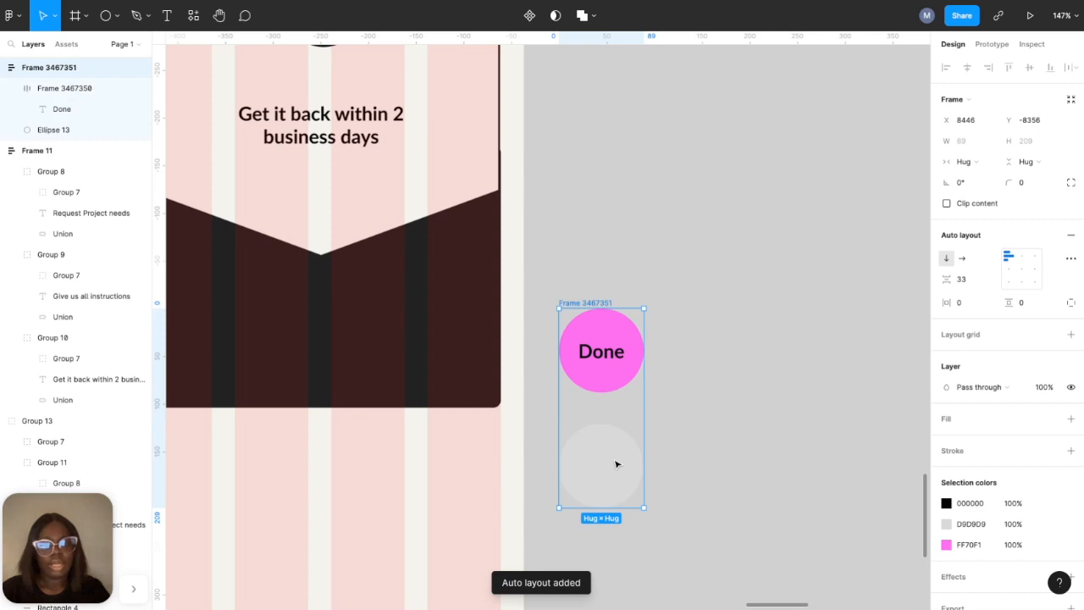
left_click(616, 462)
left_click(1072, 99)
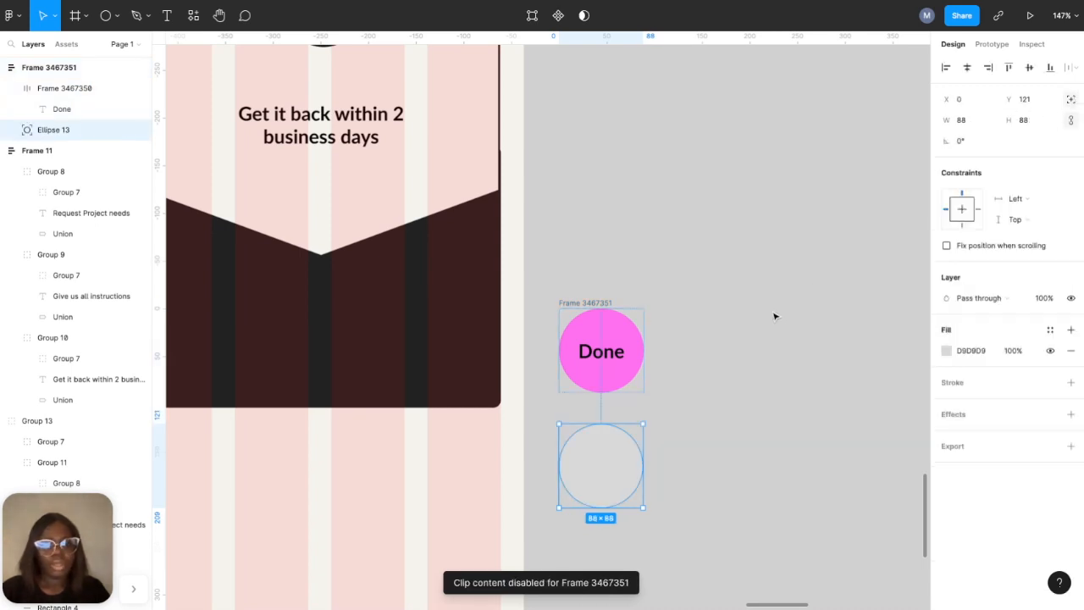
- Nudge the 88 by 88 ellipse up over the Done badge until it is offset to X 6 and Y 5
key("shift+Up")
key("shift+Up")
key("shift+Up")
key("shift+Up")
key("shift+Up")
key("shift+Up")
key("shift+Up")
key("shift+Up")
key("shift+Up")
key("shift+Up")
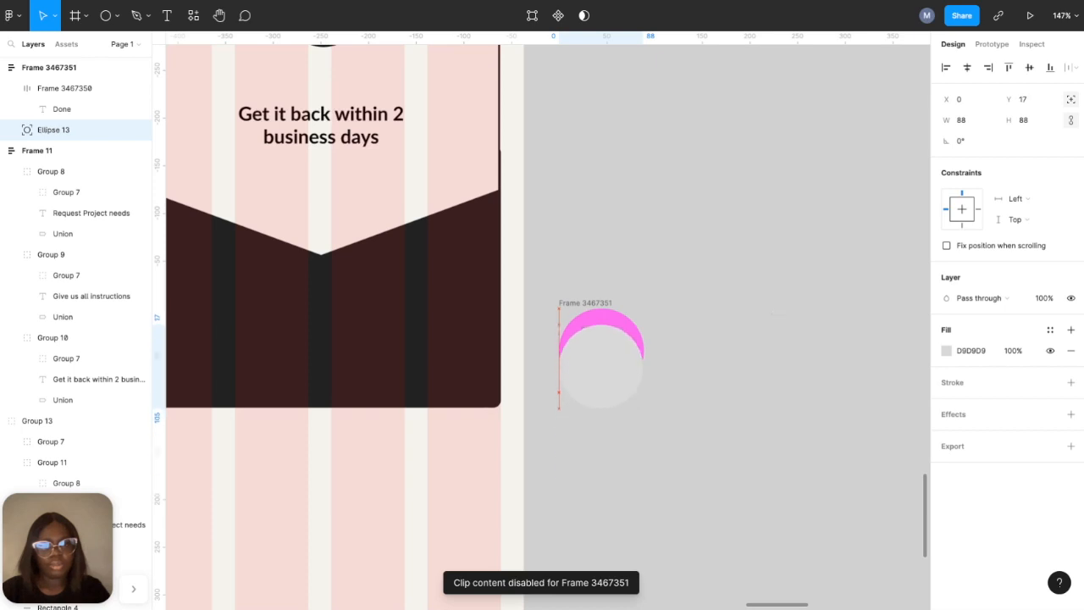
key("shift+Up")
key("shift+Up")
key("shift+Down")
key("Up")
key("Up")
key("Up")
key("Up")
key("Up")
key("Up")
key("Up")
key("Up")
key("Down")
key("Right")
key("Right")
key("Right")
key("Right")
key("Right")
key("Right")
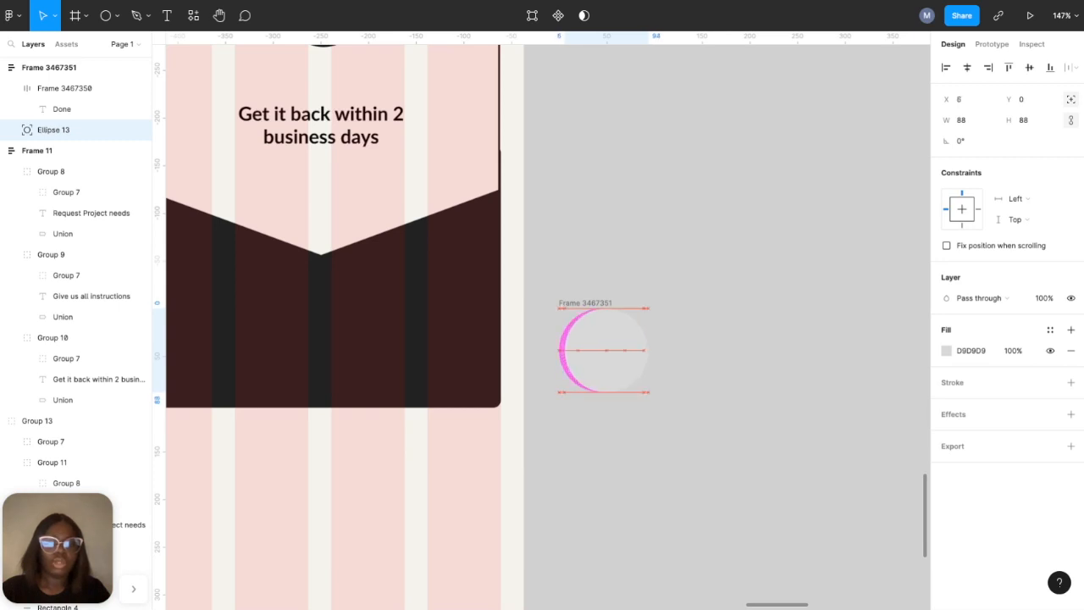
key("Down")
key("Down")
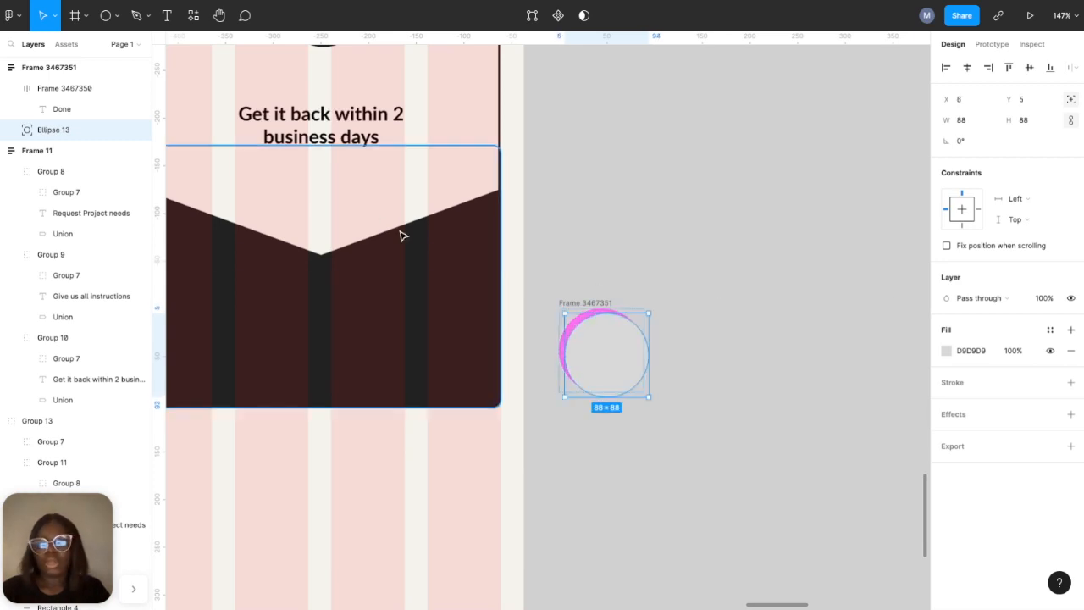
- Reorder the ellipse so it sits behind the Done frame and fill it with 222222
left_click_drag(96, 130, 96, 87)
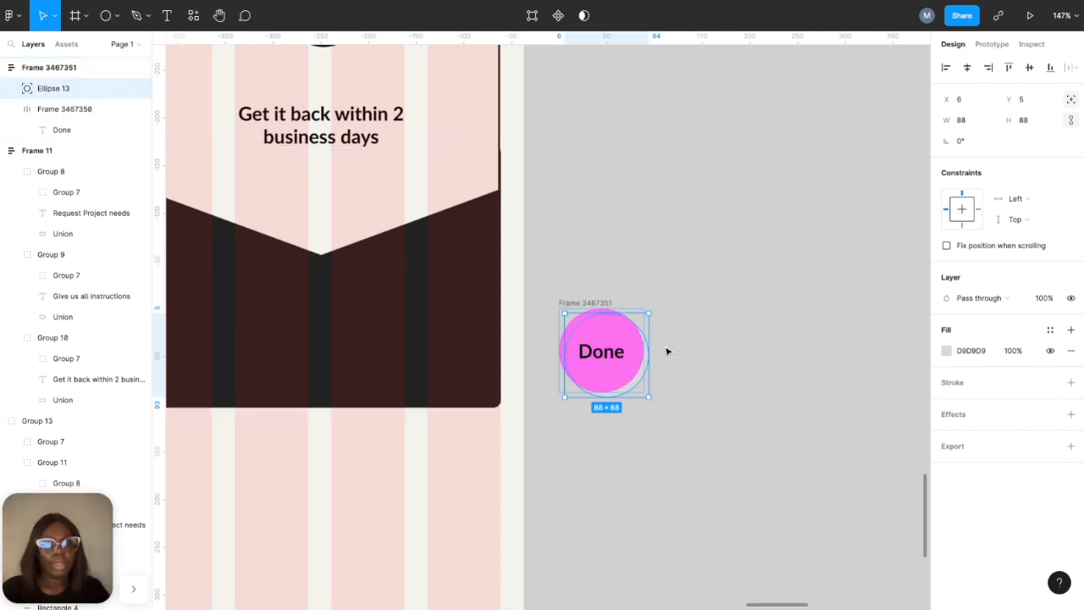
scroll(673, 323, "down", 3)
left_click(967, 352)
type("22222222")
key("Return")
- Add a 000000 inside stroke of weight 1 to the inner Done frame
scroll(743, 311, "up", 5)
left_click(717, 389)
left_click(465, 361)
left_click(85, 108)
left_click(1071, 471)
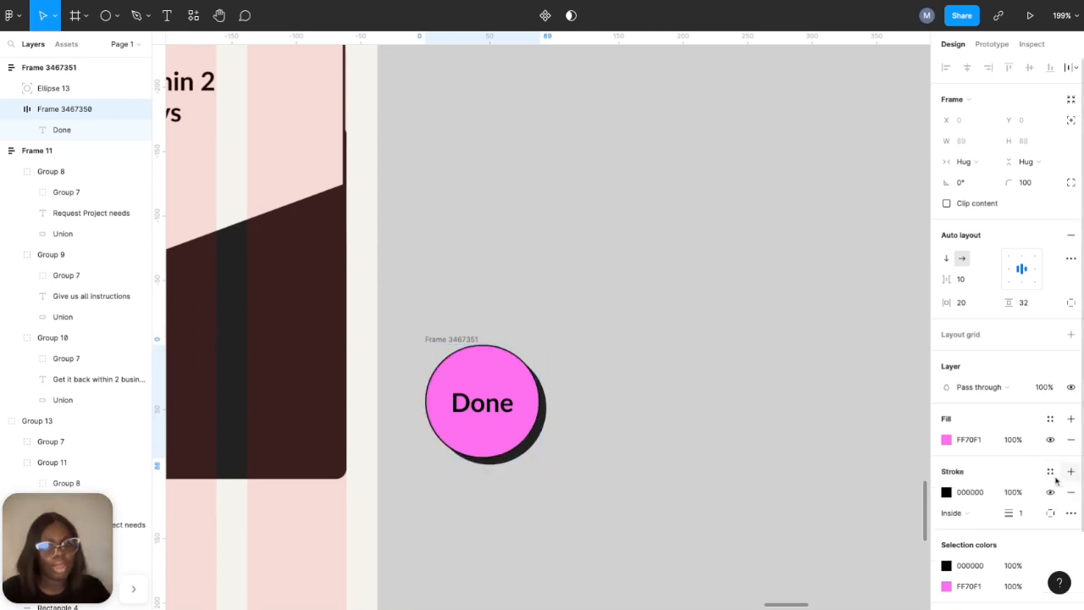
left_click(712, 318)
- Compare the mobile Done badge's outline and backing circle with the Done badge in the horizontal steps banner
scroll(712, 317, "down", 10)
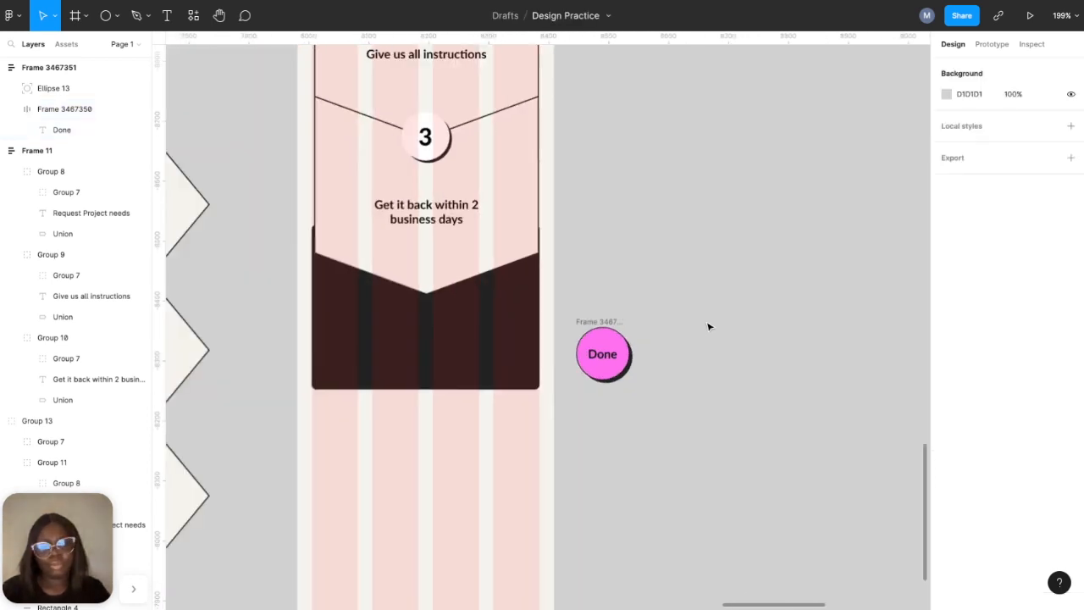
scroll(709, 325, "right", 5)
scroll(794, 280, "up", 5)
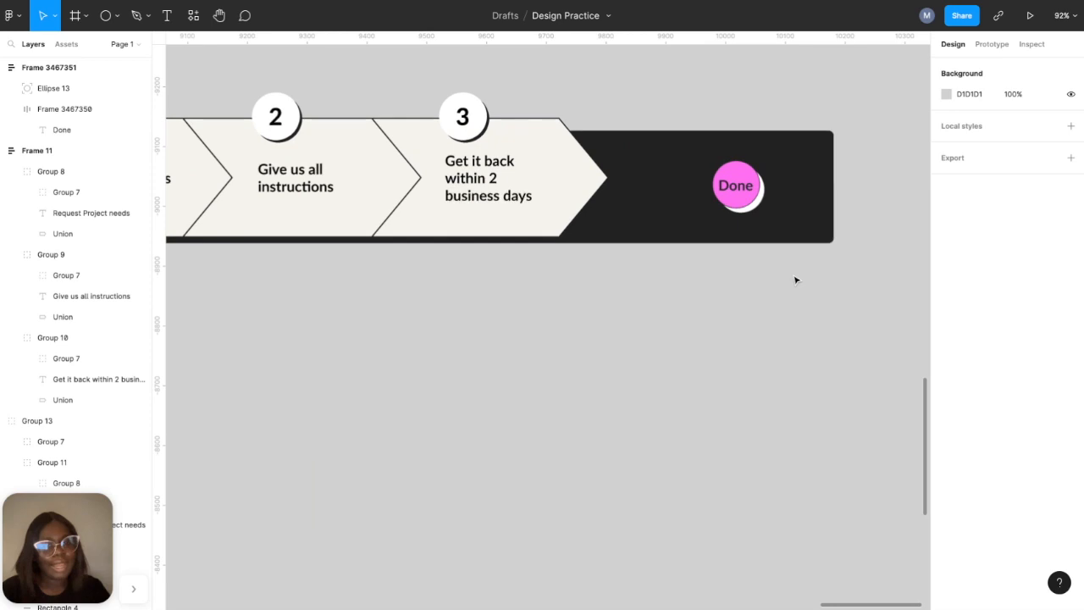
scroll(791, 274, "up", 5)
scroll(733, 204, "down", 7)
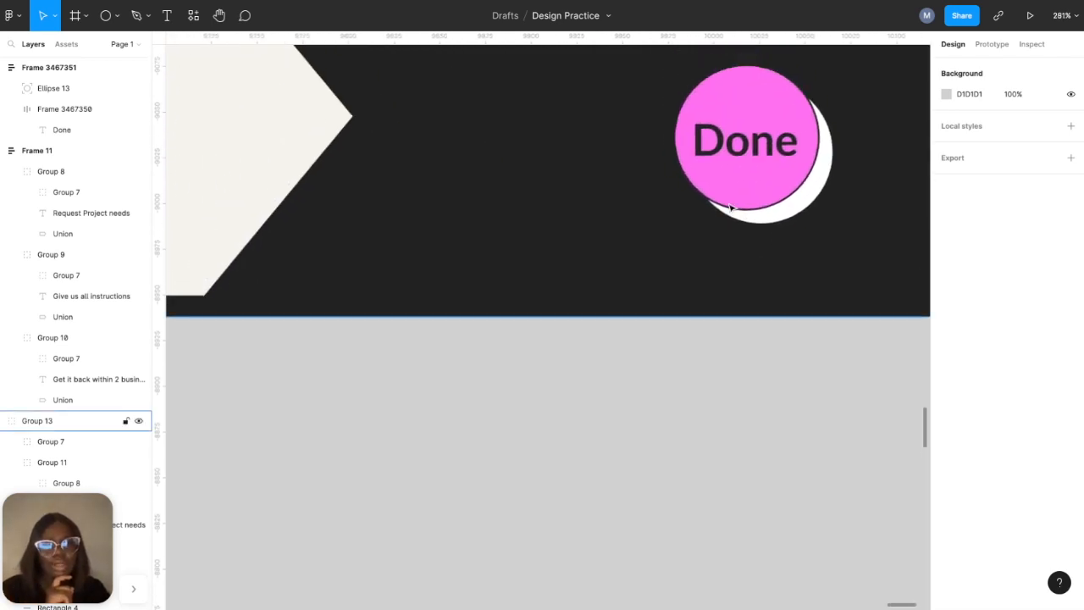
scroll(733, 227, "left", 4)
scroll(734, 227, "down", 1)
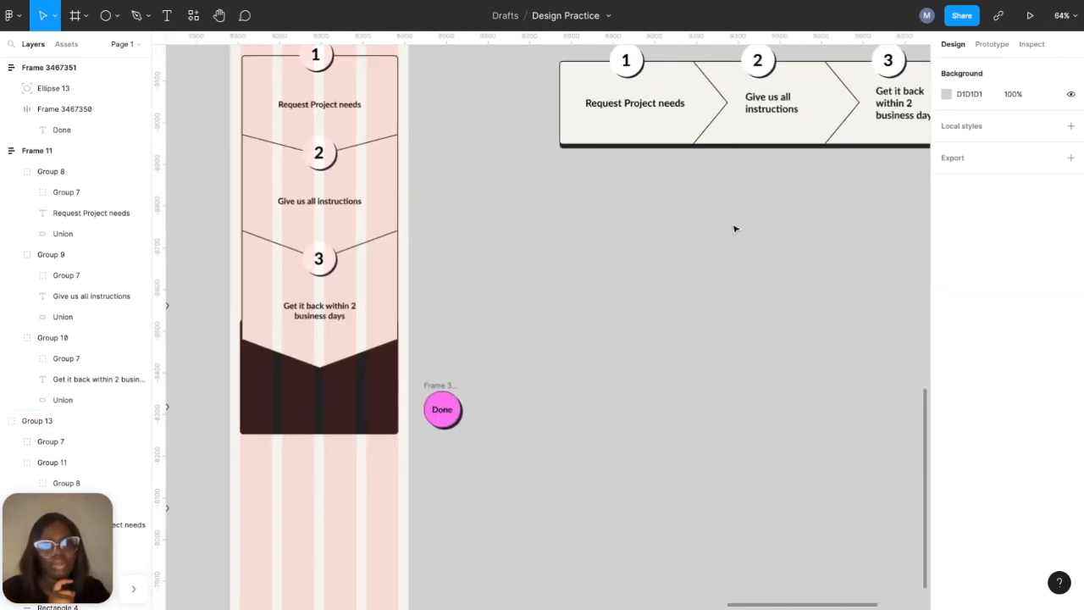
scroll(533, 341, "left", 1)
scroll(533, 342, "down", 1)
scroll(522, 379, "up", 3)
scroll(521, 379, "up", 6)
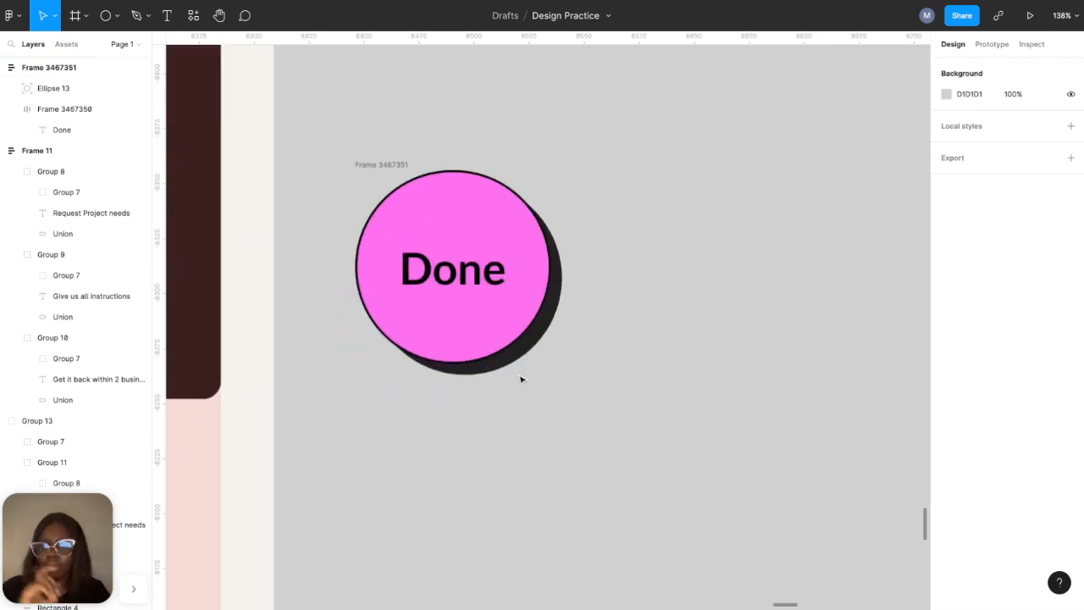
- Change the 222222 selection colour of the whole Done badge frame to FFFFFF so the backing circle is white
left_click(512, 360)
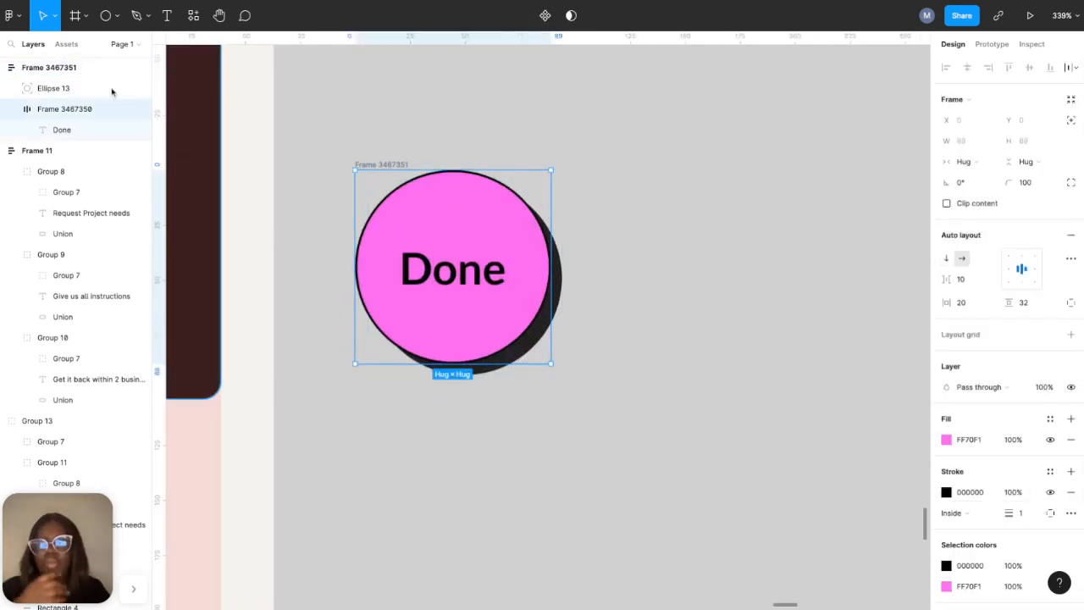
left_click(73, 67)
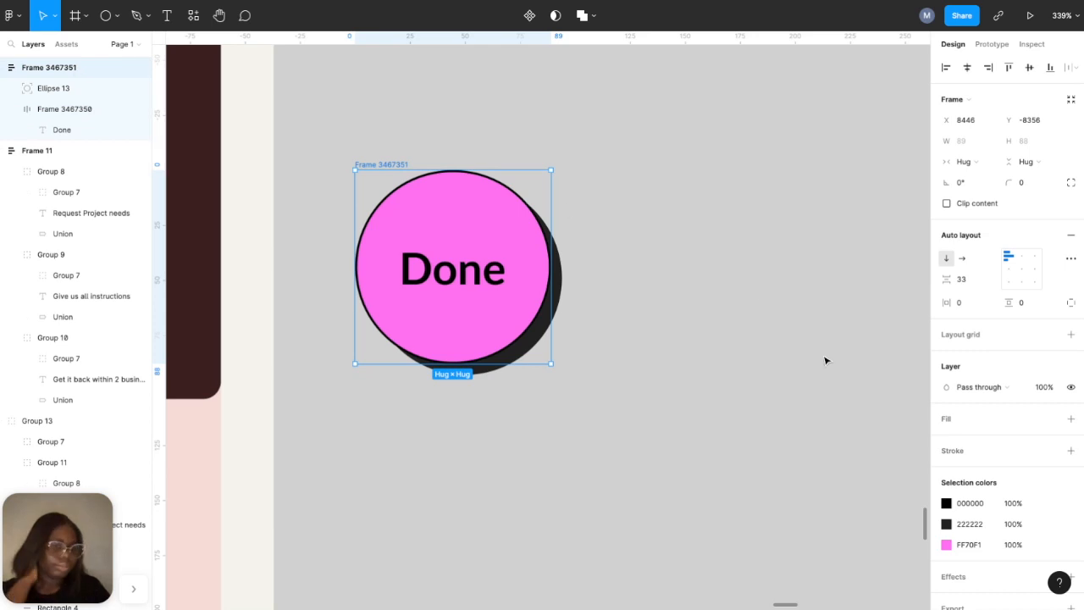
left_click(970, 525)
type("ff")
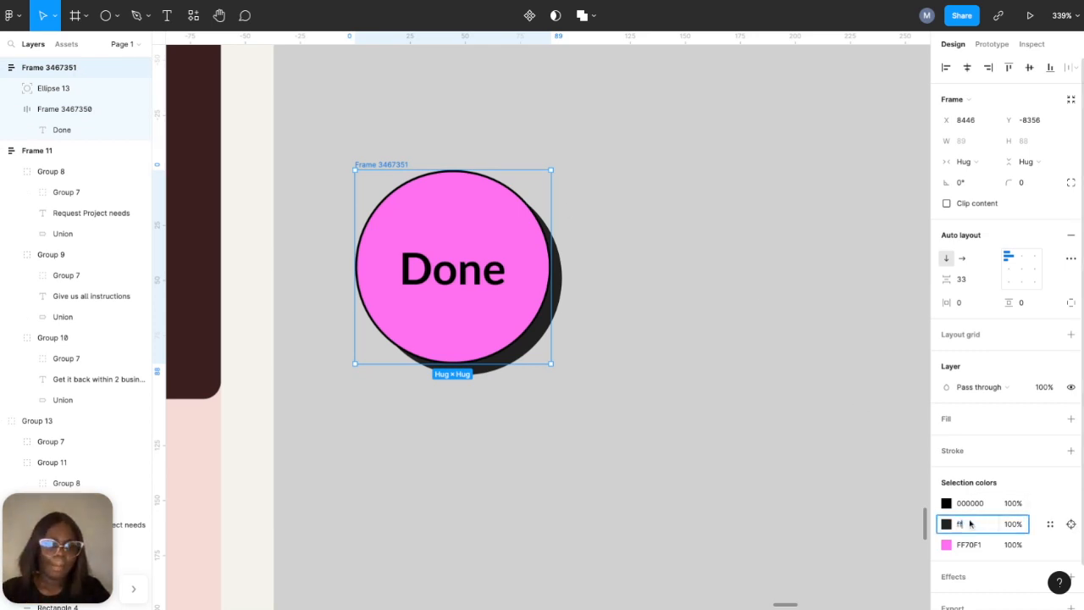
type("ffff")
- Replace the badge's black text and outline colour 000000 with 222222
left_click(970, 503)
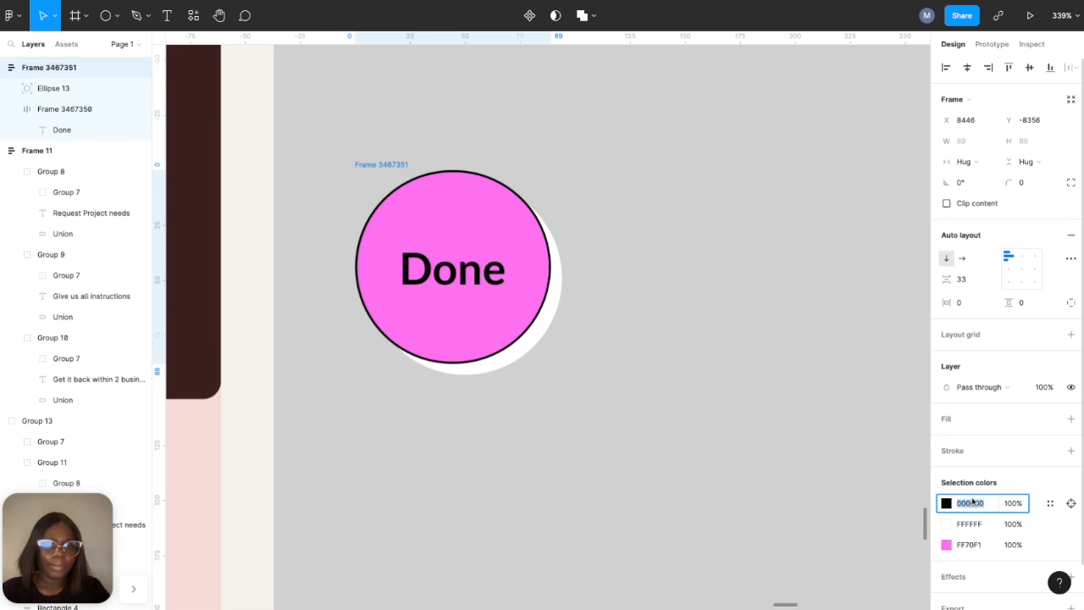
type("22222")
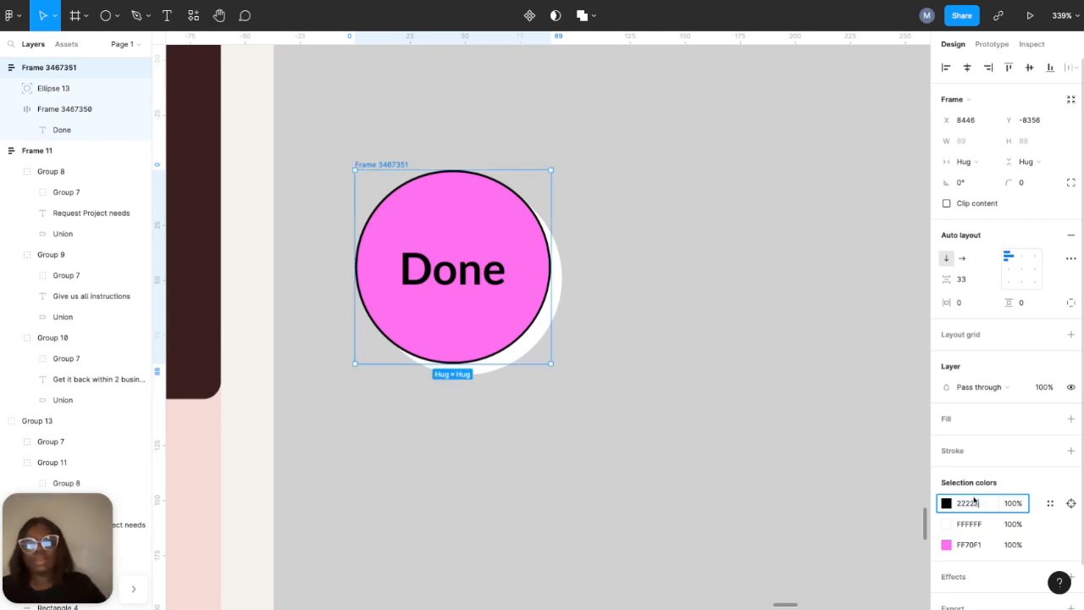
type("2")
key("Return")
left_click(612, 387)
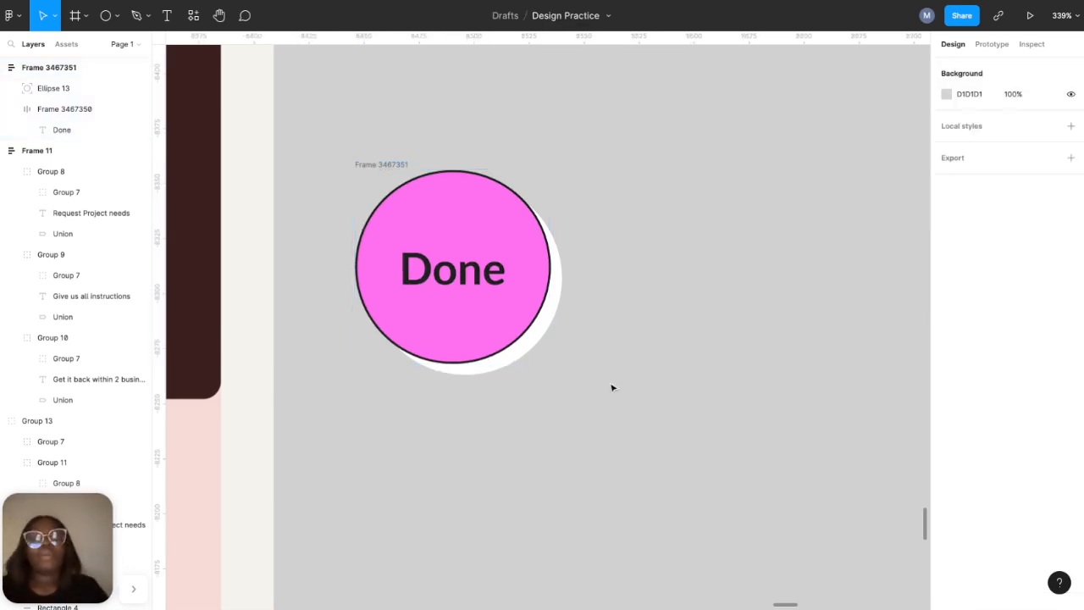
- Move the whole Done badge frame onto the dark base rectangle and centre it horizontally in the mobile frame
scroll(590, 360, "down", 5)
left_click(512, 300)
left_click_drag(512, 302, 562, 339)
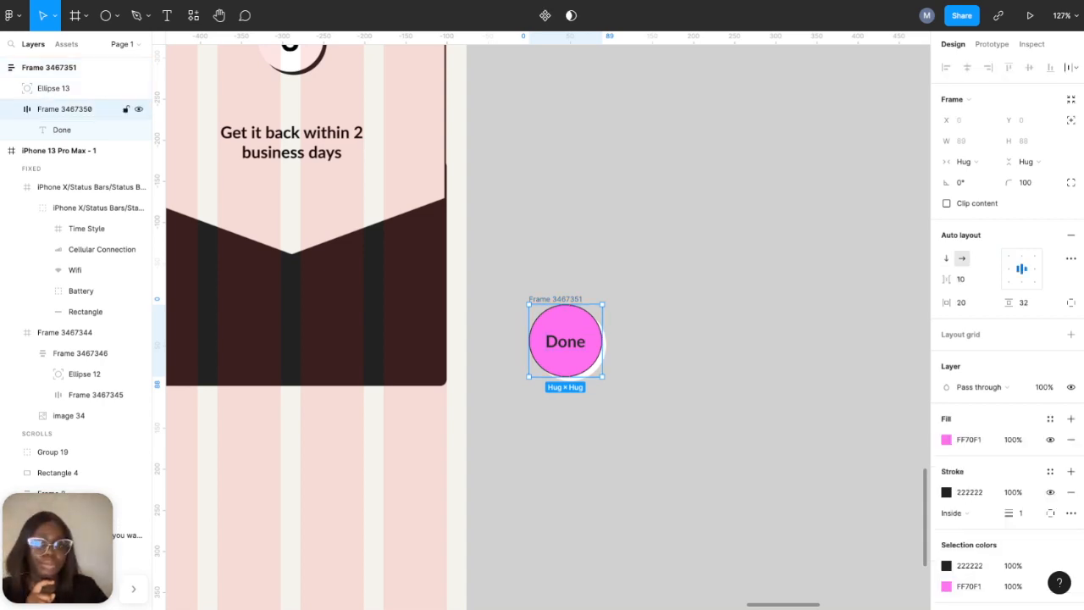
left_click(743, 296)
left_click_drag(564, 299, 240, 261)
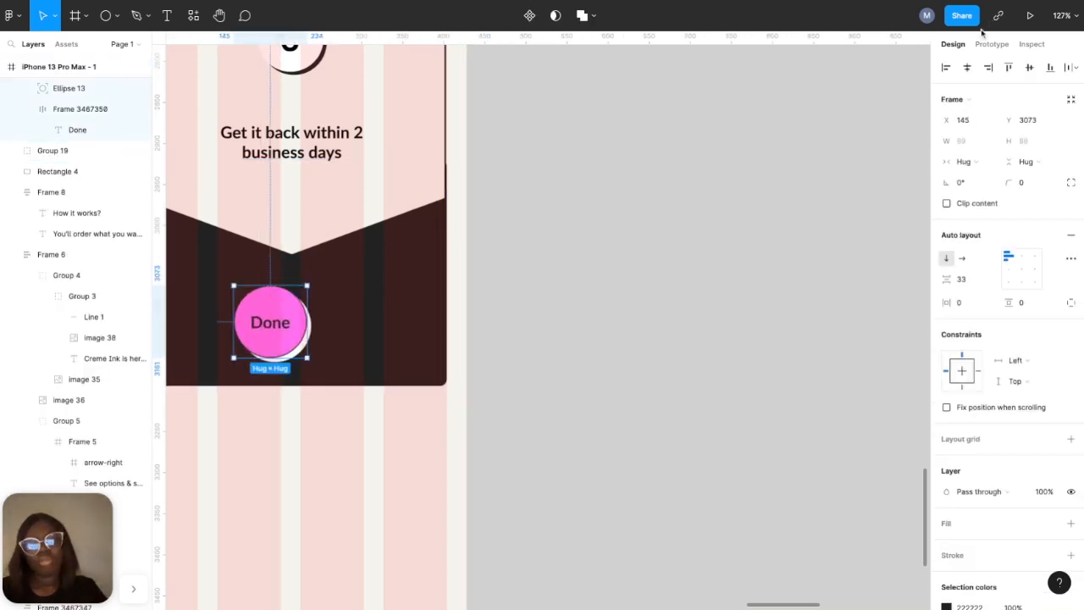
left_click(967, 67)
scroll(525, 236, "left", 2)
scroll(524, 236, "left", 10)
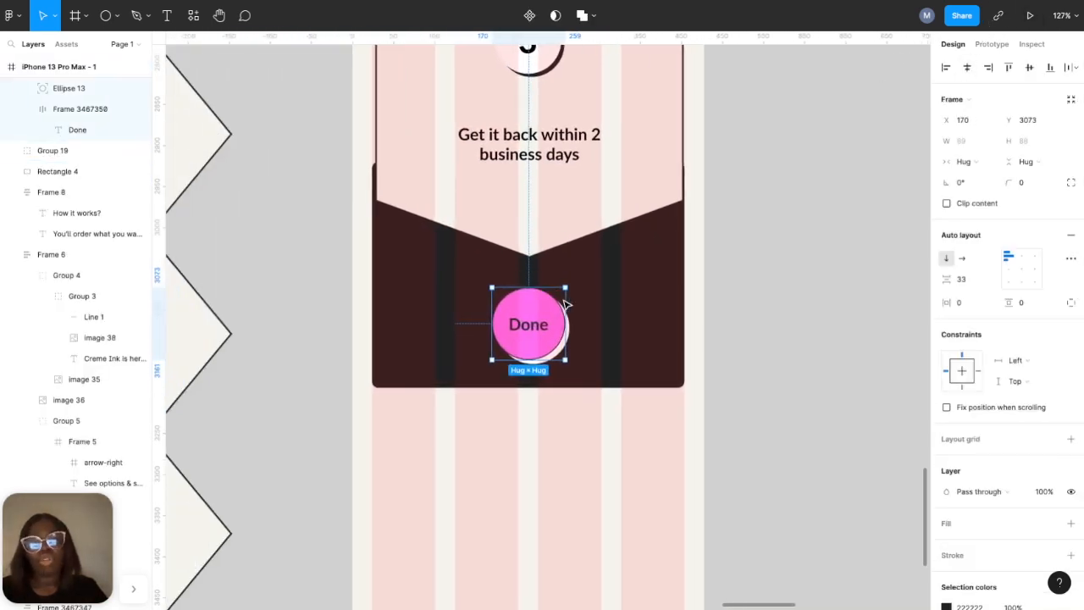
- Align the numbered steps group and the dark base rectangle to the horizontal centre of the mobile frame
left_click(607, 312)
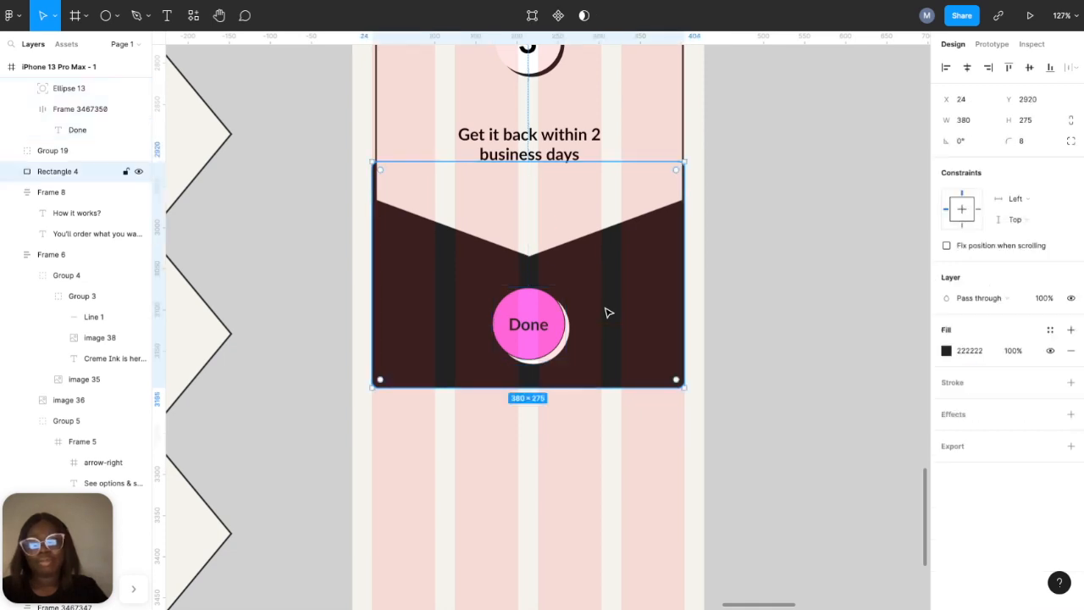
scroll(682, 310, "up", 10)
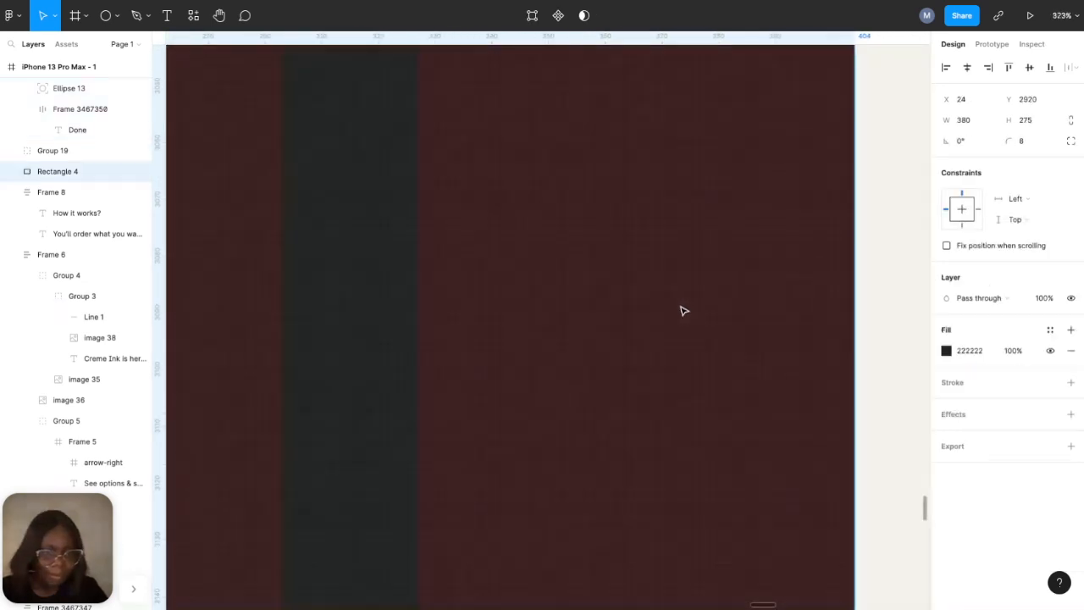
scroll(685, 338, "down", 3)
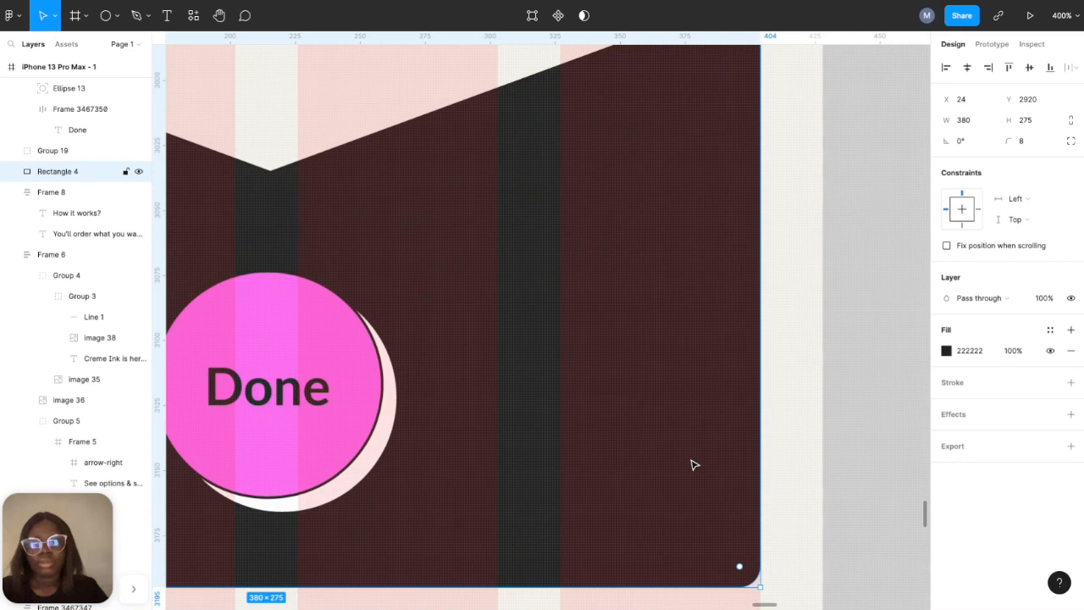
scroll(692, 465, "down", 5)
scroll(692, 465, "down", 2)
left_click(76, 150)
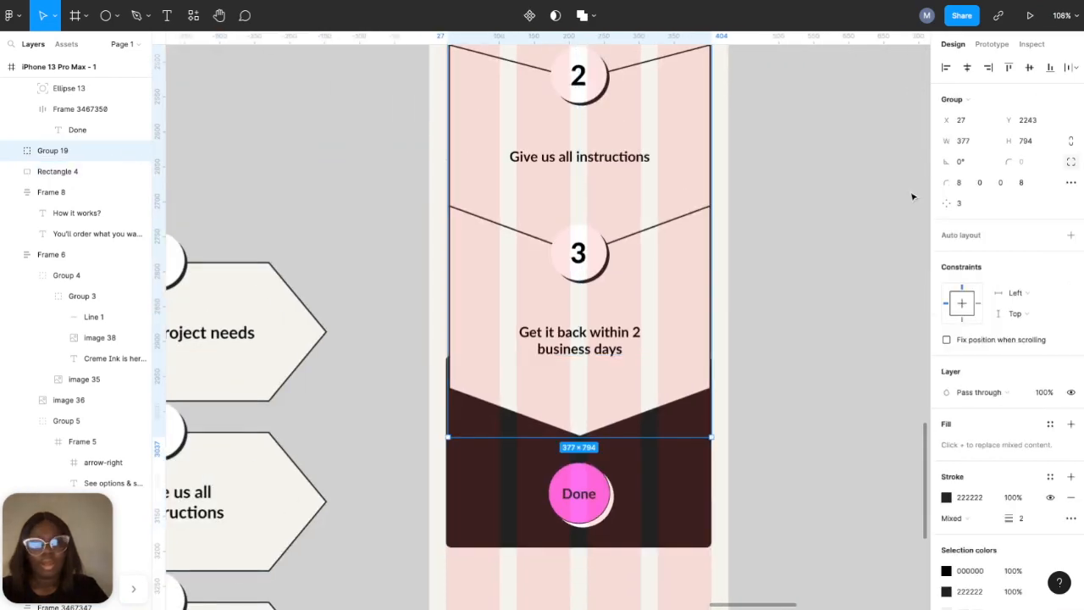
left_click(967, 70)
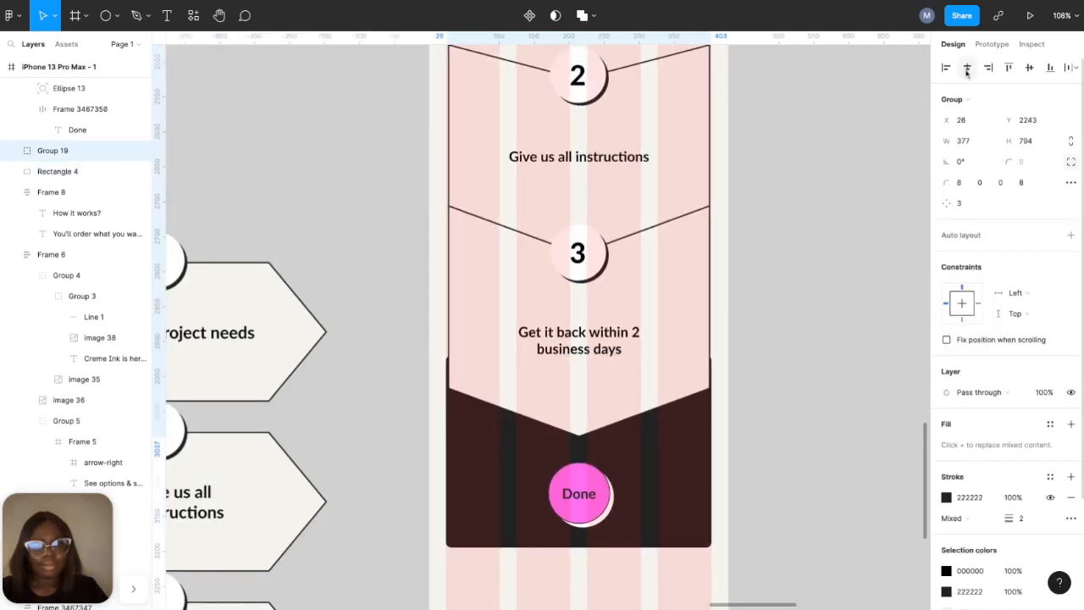
left_click(666, 499)
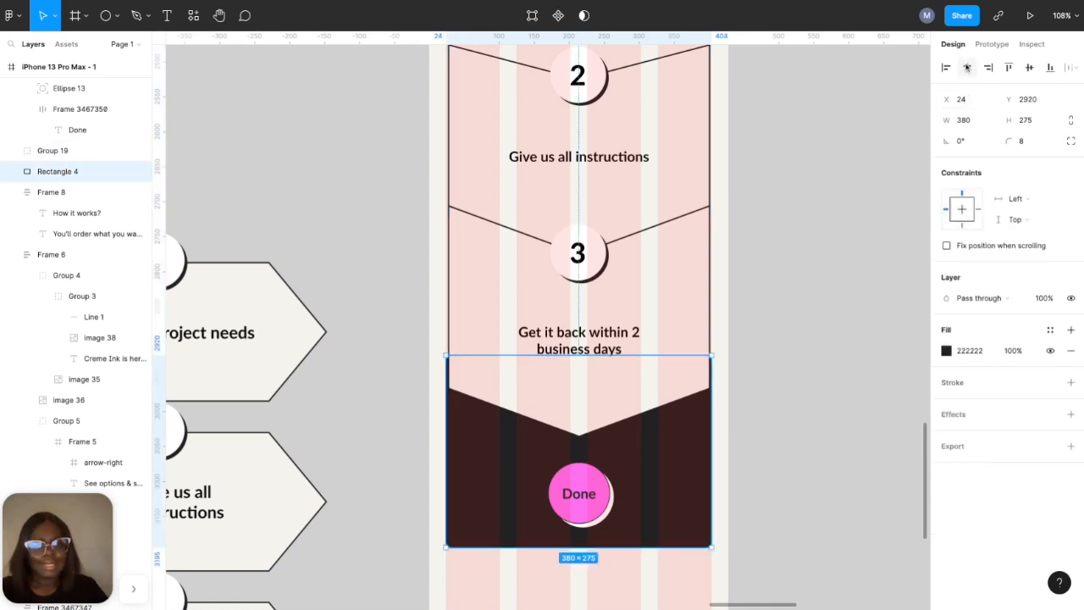
- Extend the dark base rectangle downward to a height of 312
scroll(604, 382, "down", 5)
scroll(606, 421, "up", 5)
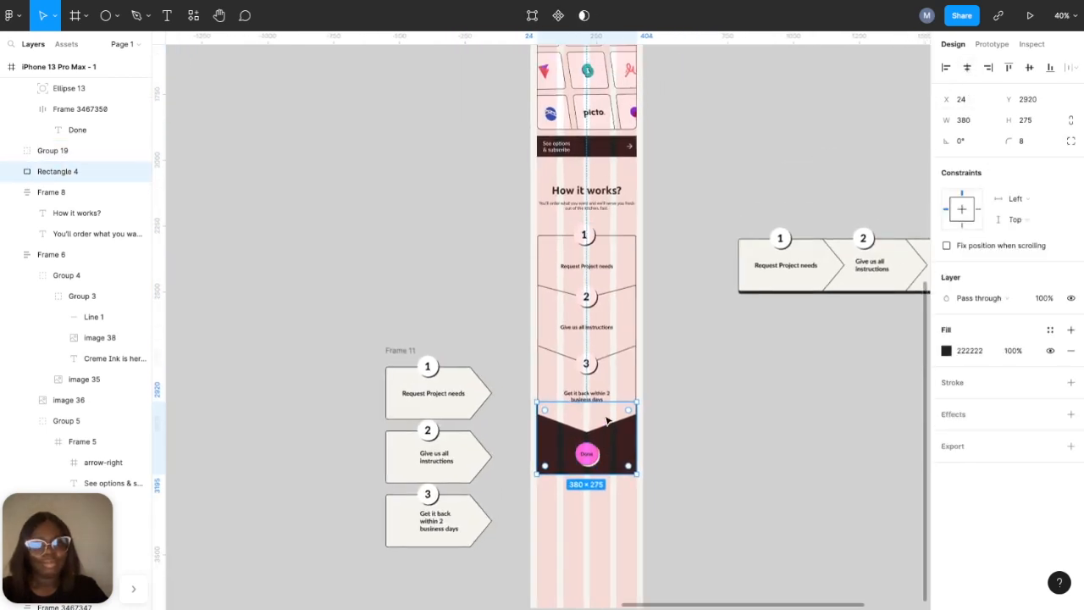
scroll(606, 421, "up", 6)
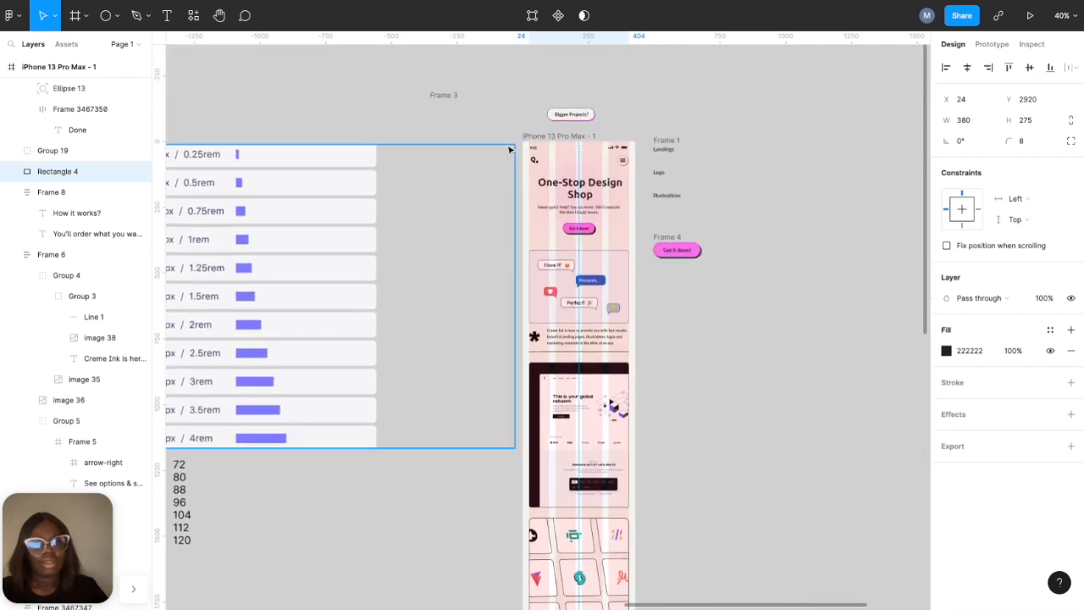
left_click(540, 139)
scroll(560, 303, "down", 10)
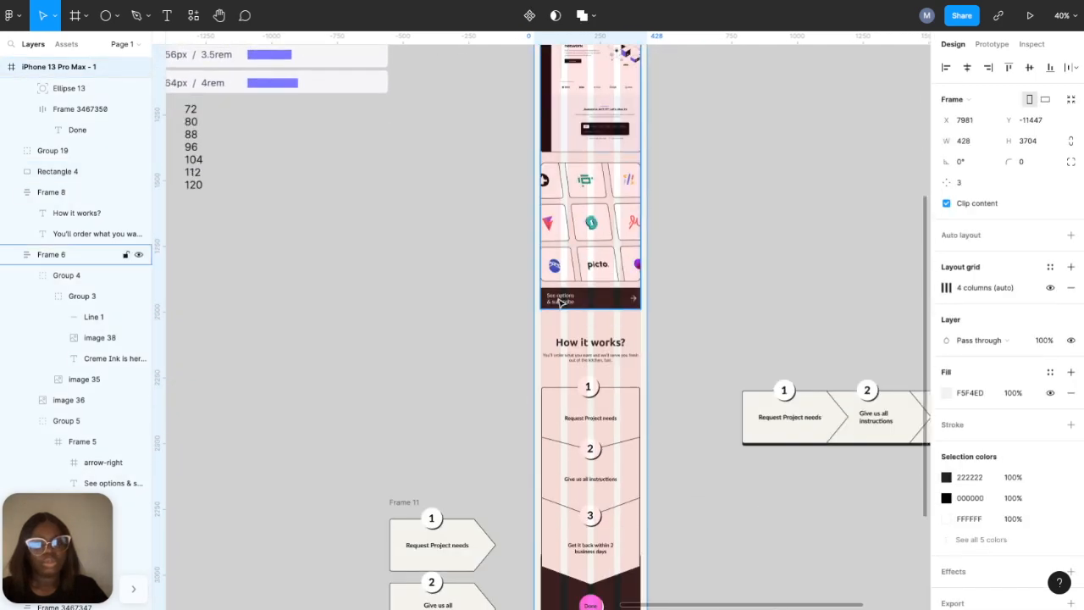
scroll(560, 304, "down", 2)
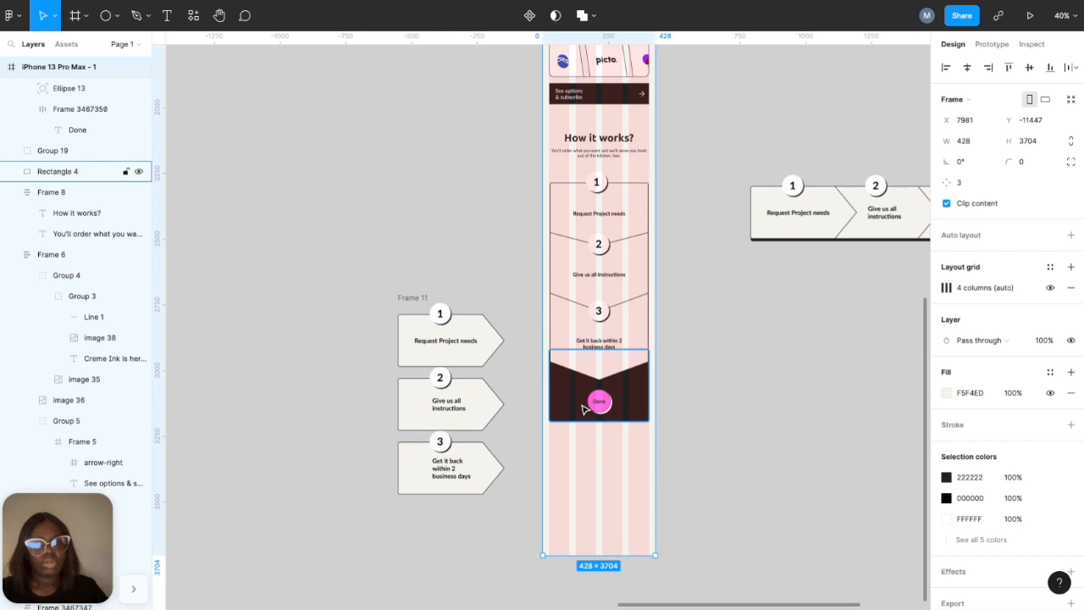
left_click(583, 410)
left_click_drag(577, 421, 577, 423)
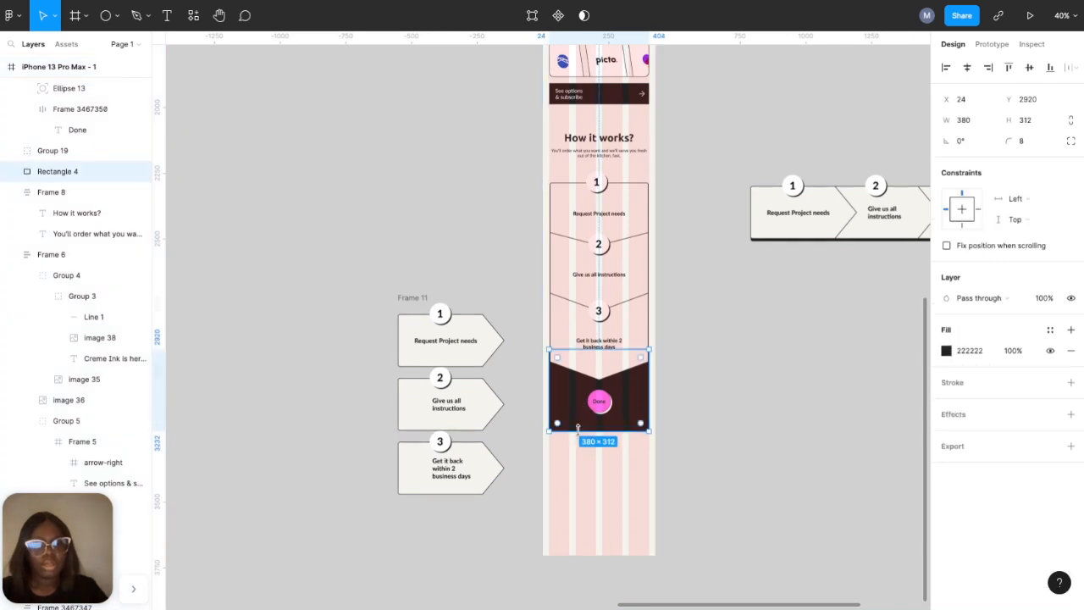
- Wrap the dark base rectangle, the Done badge and the numbered steps group together in one frame
left_click(599, 400, "shift")
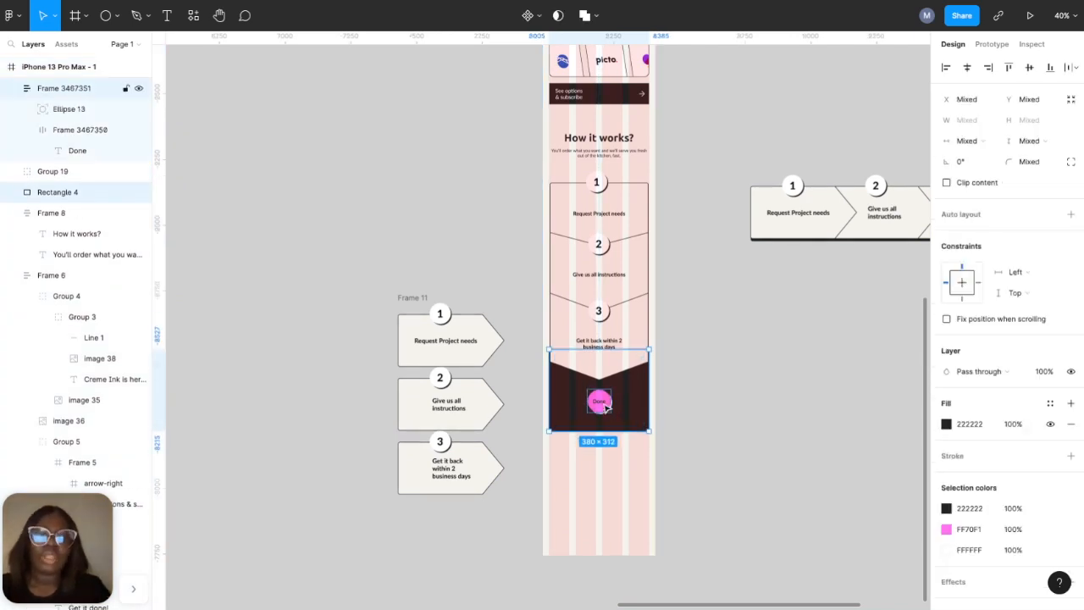
left_click(604, 335, "shift")
right_click(604, 336)
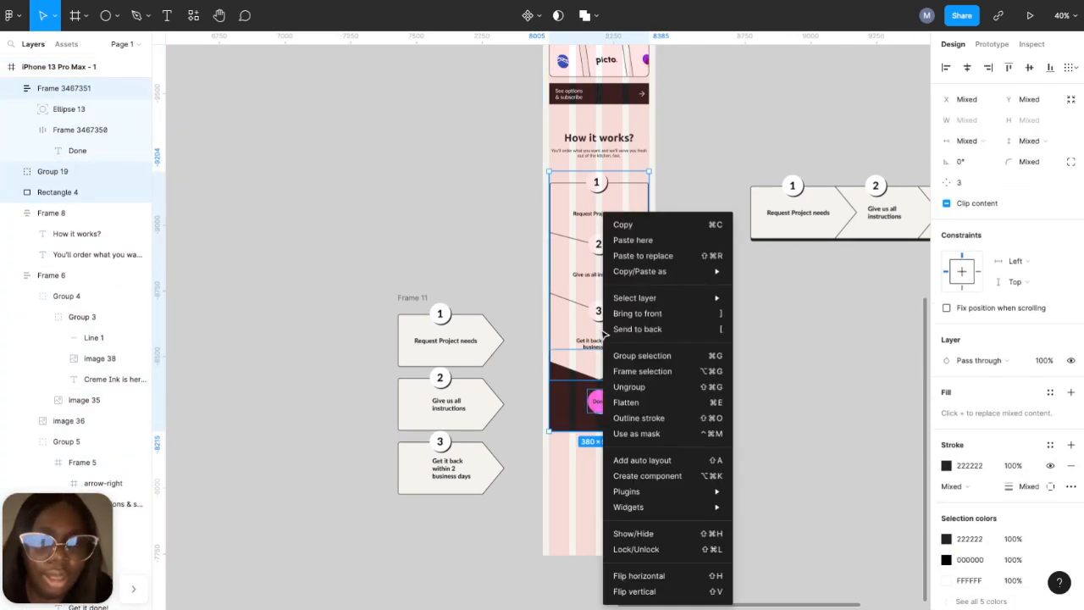
left_click(613, 373)
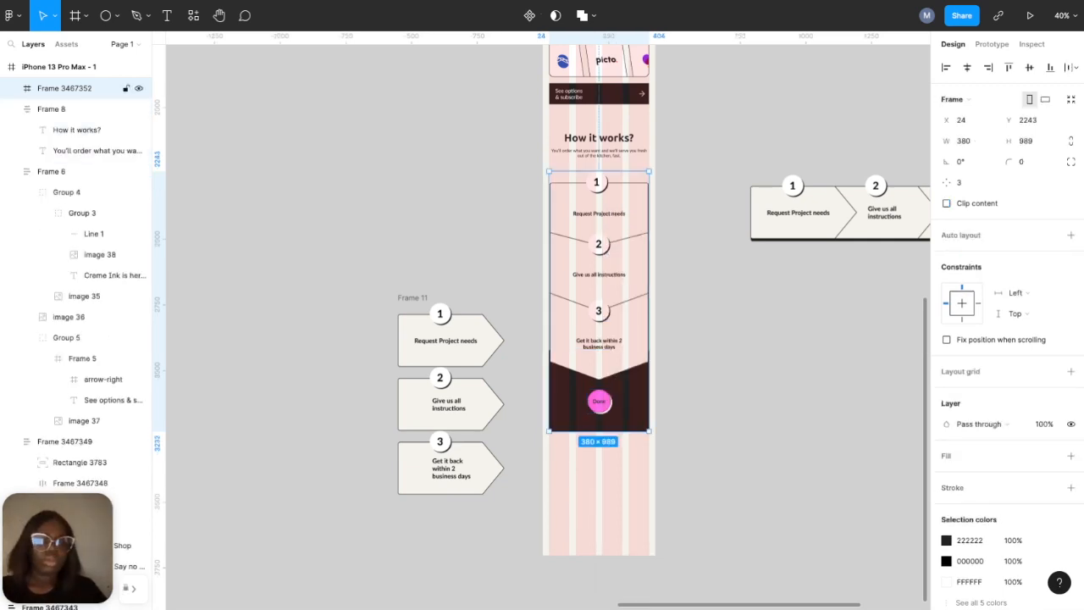
left_click(739, 410)
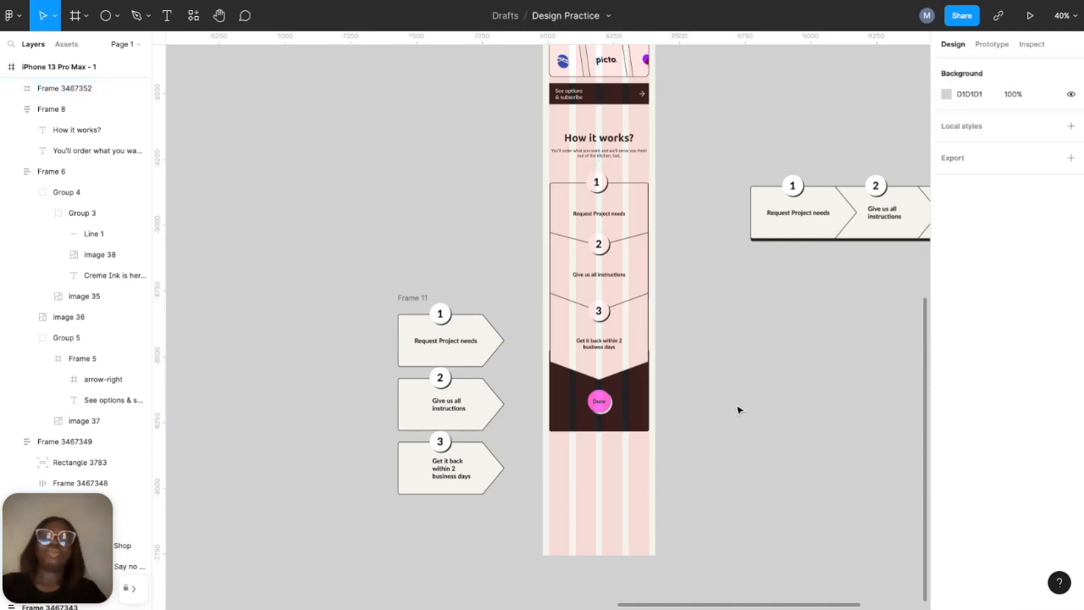
scroll(739, 407, "left", 10)
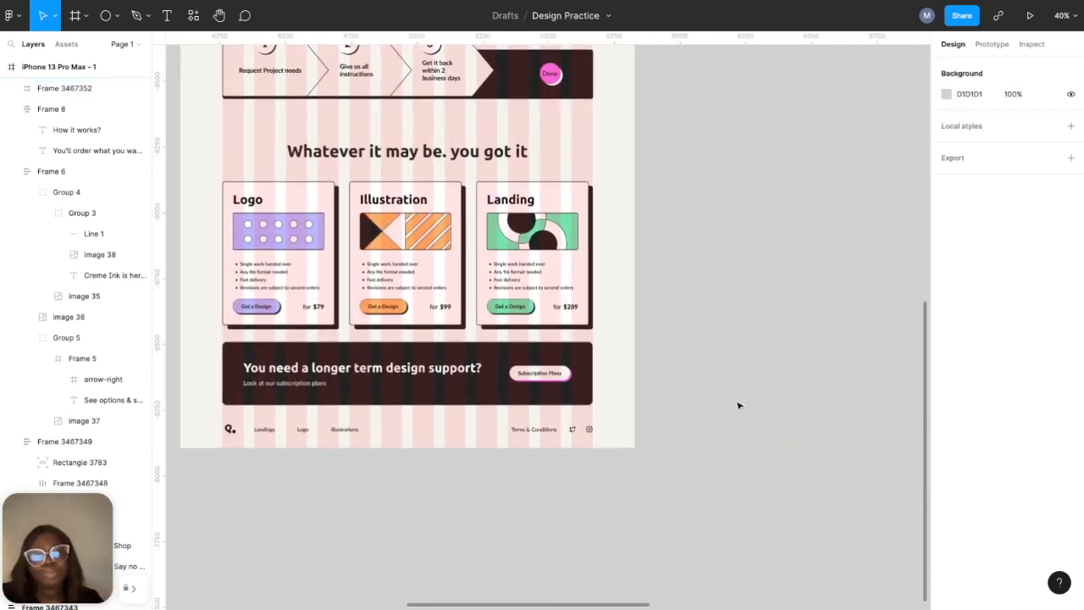
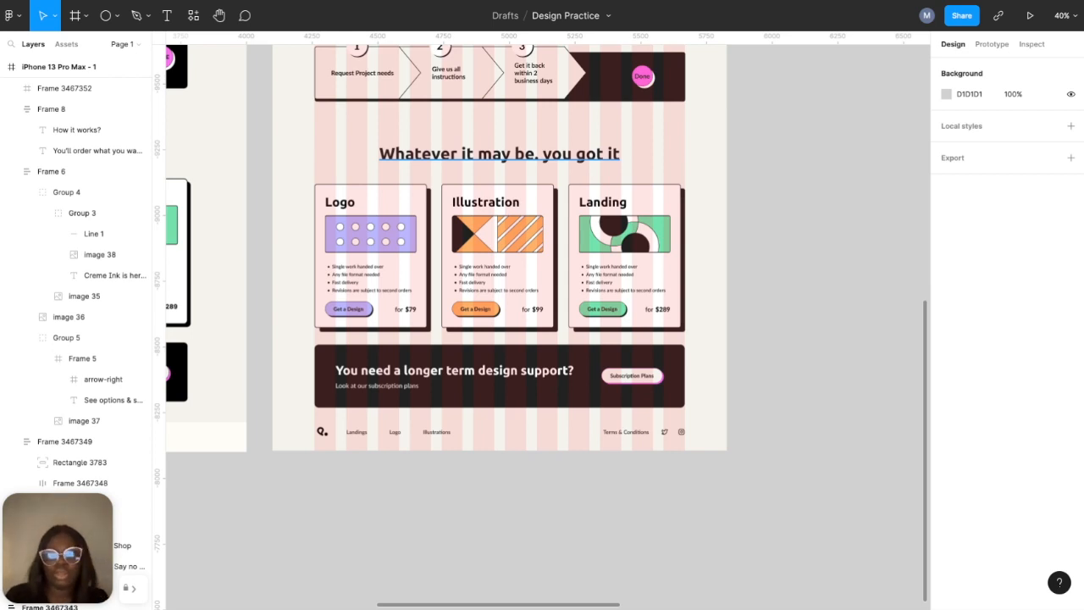
- Copy the heading "Whatever it may be. you got it" from the desktop design into the mobile frame, below the dark Done section
scroll(508, 224, "down", 5)
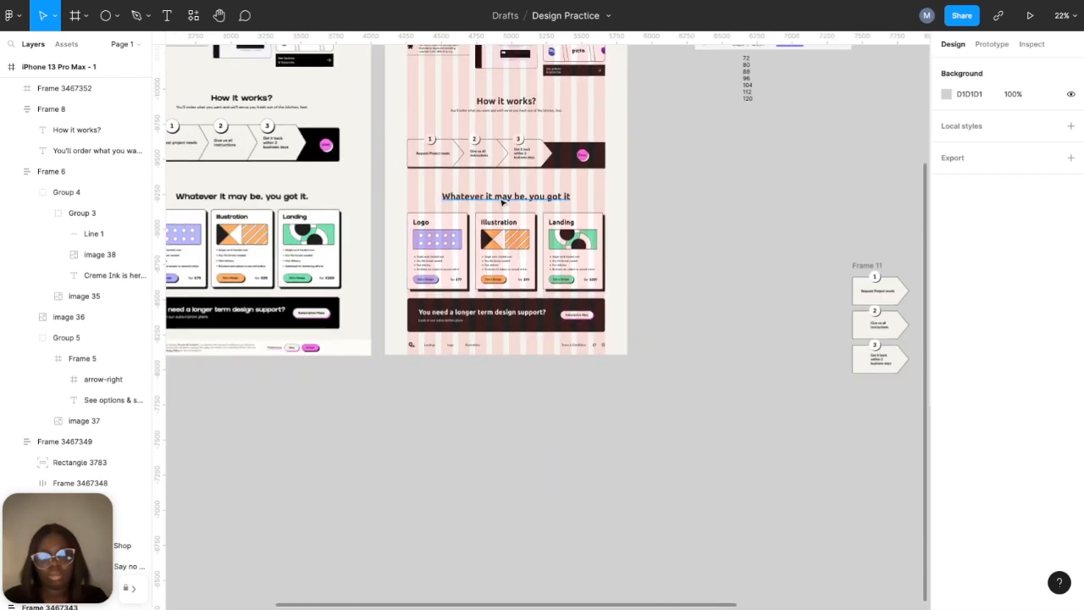
left_click(502, 201)
scroll(502, 201, "right", 2)
scroll(503, 202, "right", 5)
scroll(503, 202, "up", 3)
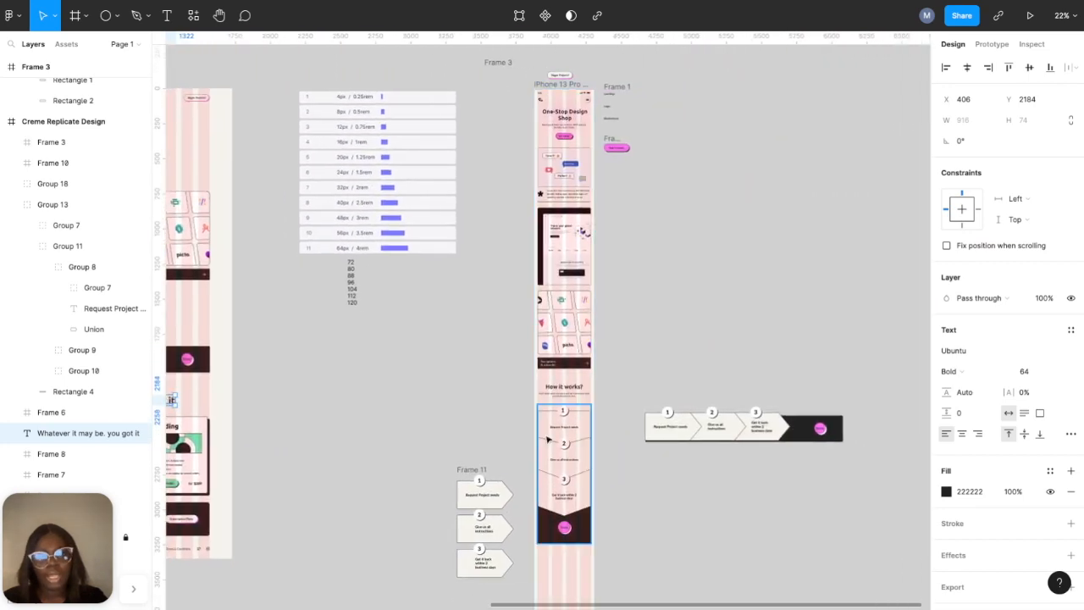
scroll(547, 440, "down", 4)
scroll(593, 412, "up", 6)
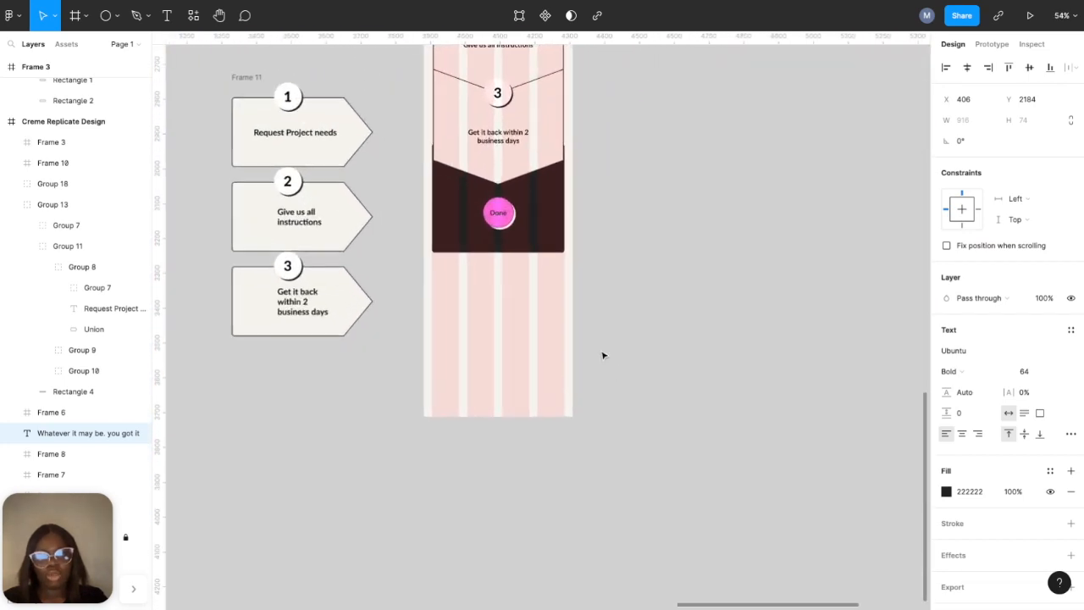
scroll(603, 355, "up", 2)
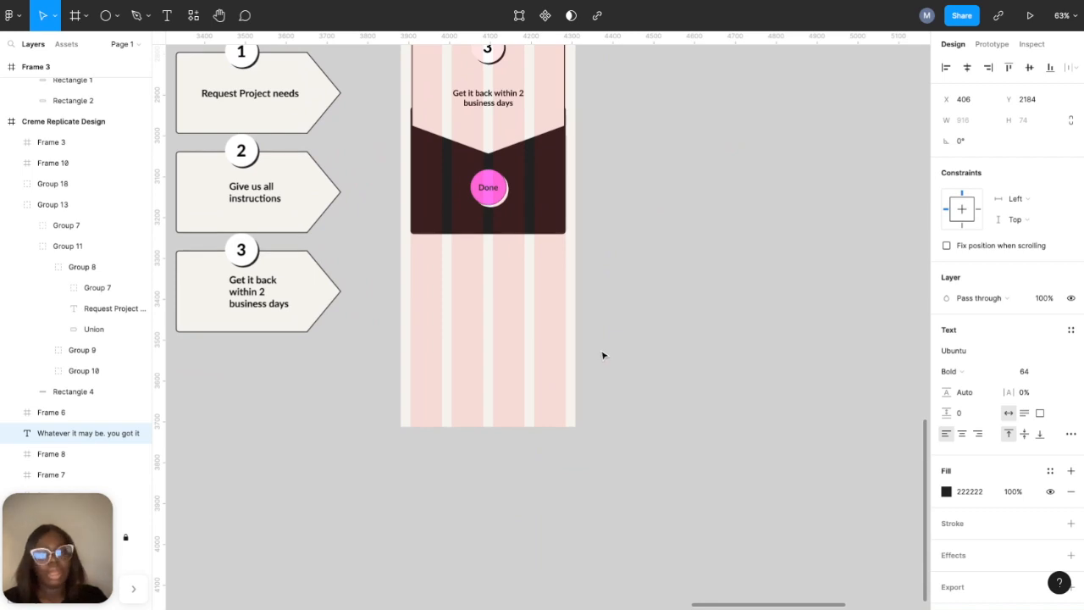
type("Whatever it may be. you got it")
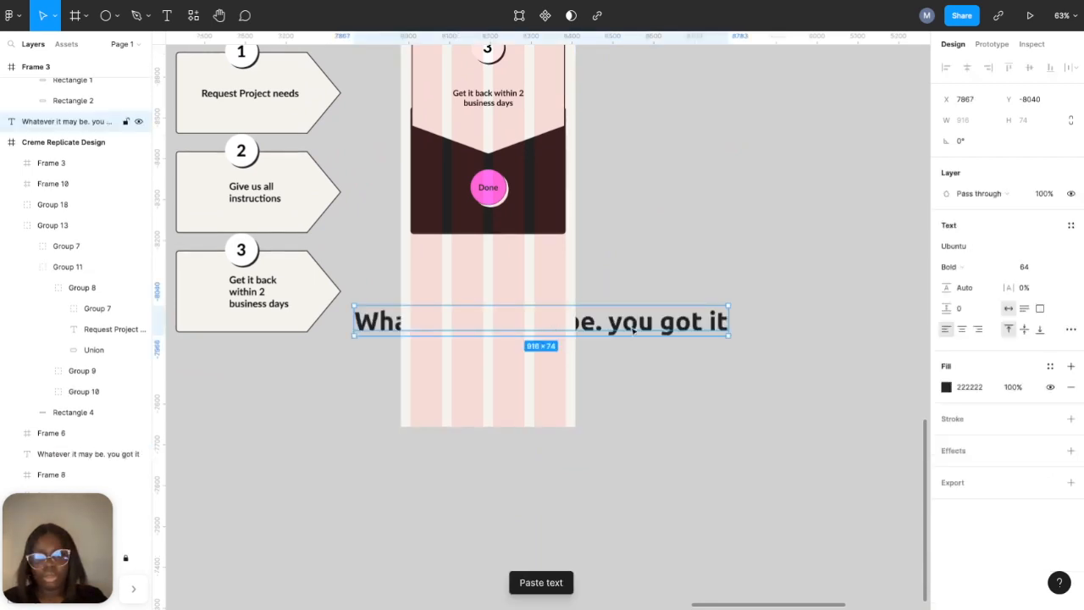
left_click_drag(615, 327, 578, 347)
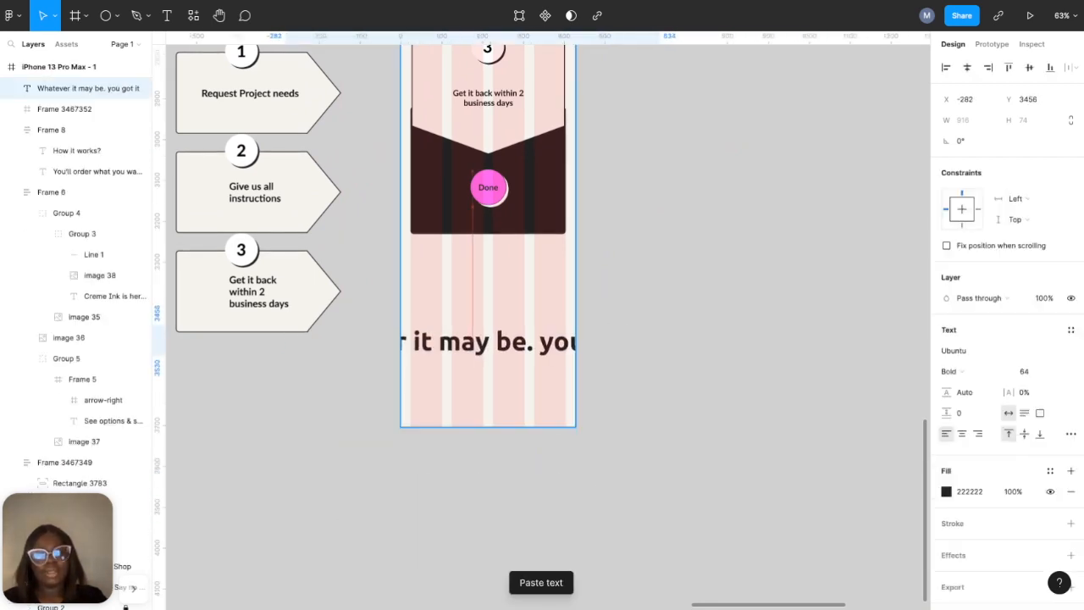
- Set the copied heading's font size to 40 and fit it inside the mobile frame as two lines in a 353-wide text box
left_click(1062, 372)
left_click(1040, 339)
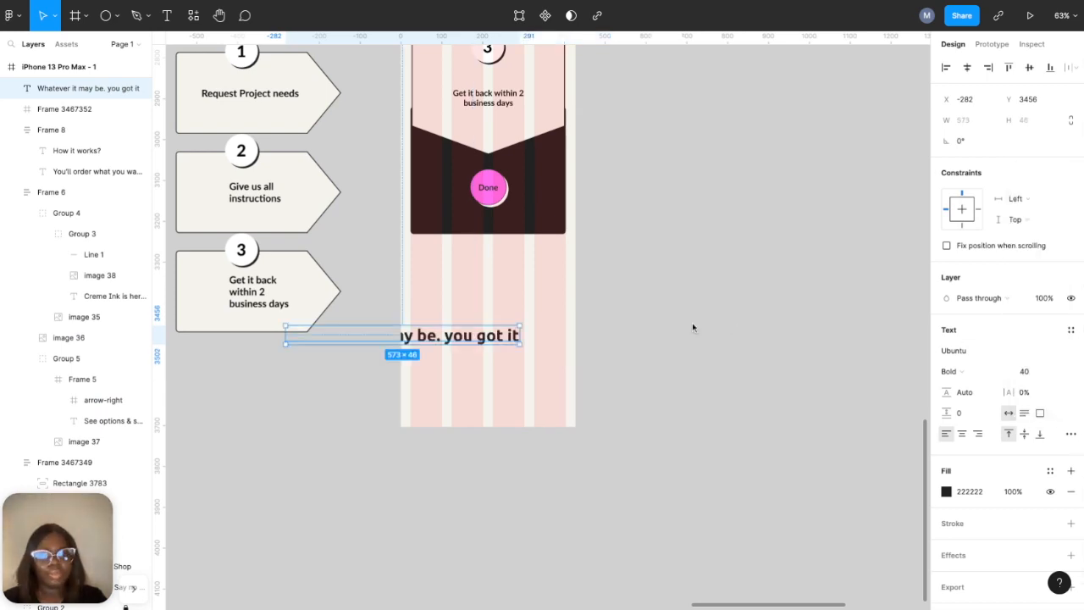
left_click_drag(519, 336, 457, 319)
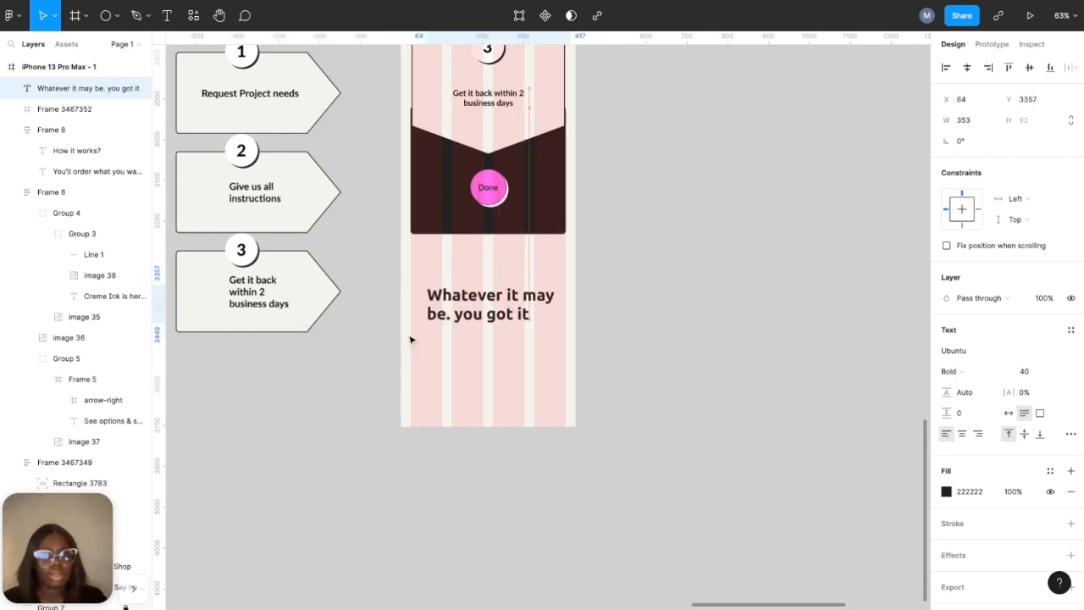
- Centre-align the heading text, widen its box to 388 and centre it horizontally in the mobile frame
left_click(962, 434)
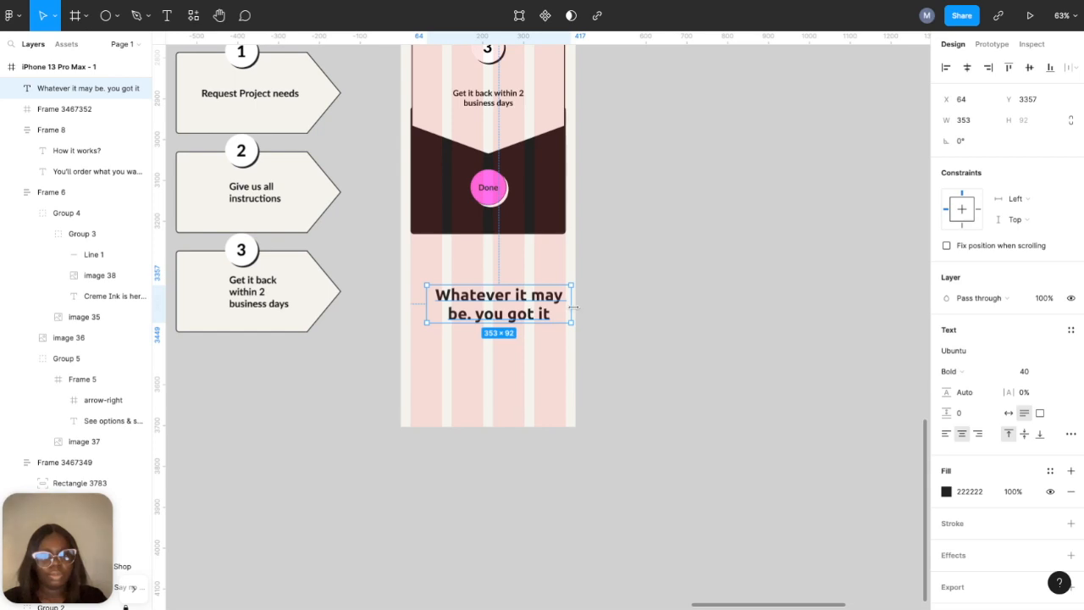
left_click_drag(572, 306, 585, 306)
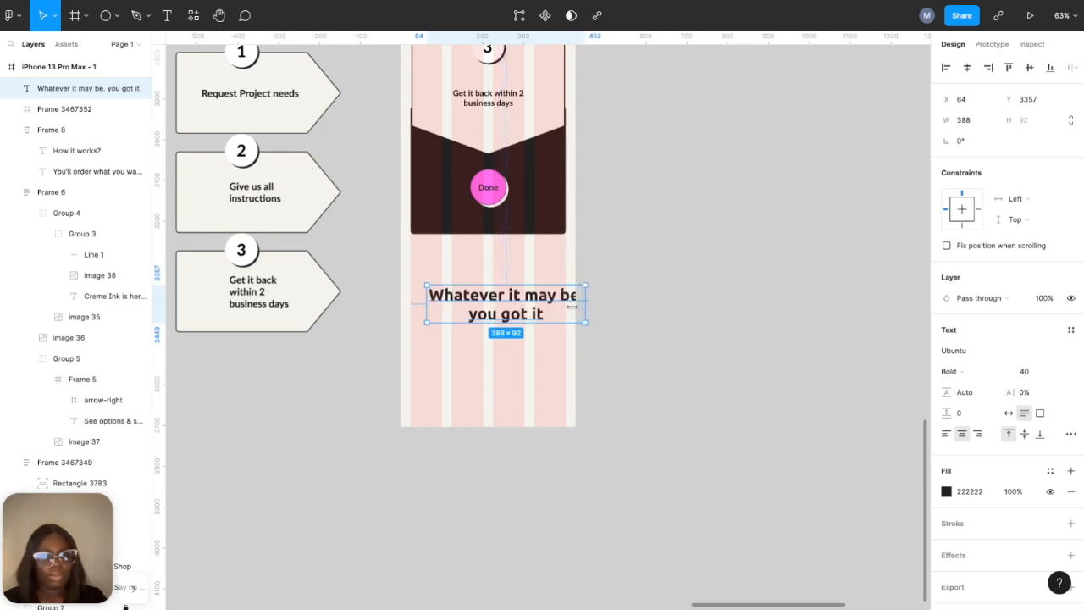
left_click(968, 67)
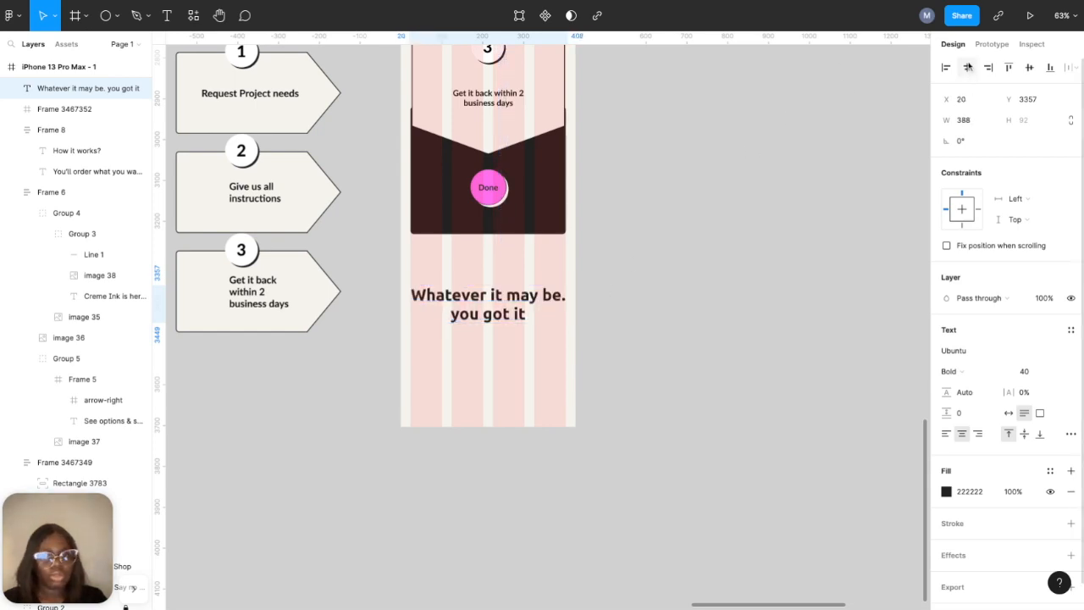
- Correct the mobile heading's punctuation to read "Whatever it may be, you got it."
scroll(482, 280, "up", 2)
scroll(487, 288, "up", 2)
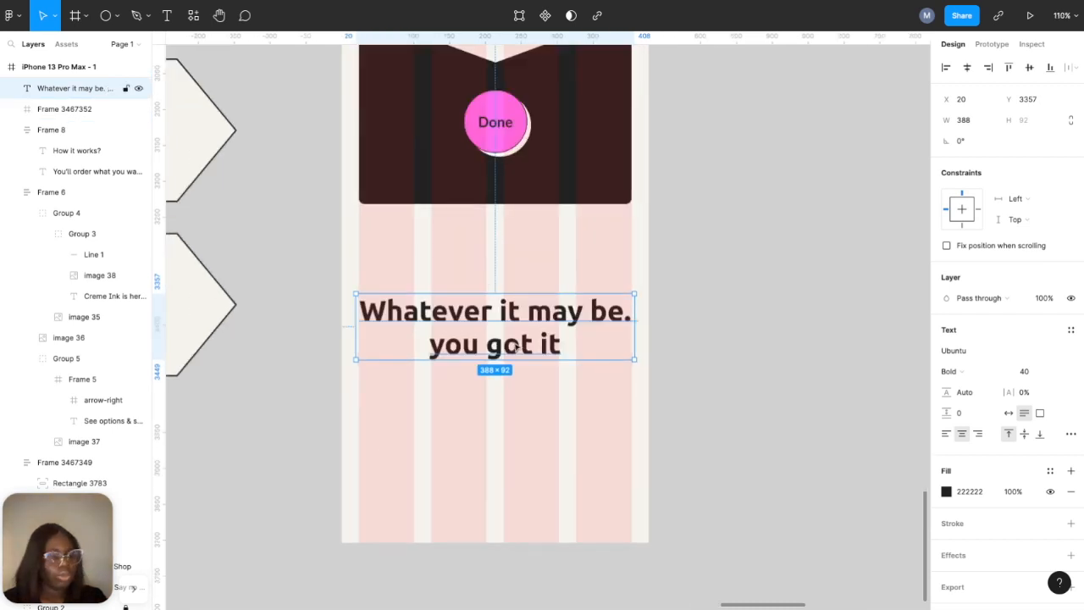
scroll(521, 360, "up", 2)
double_click(629, 292)
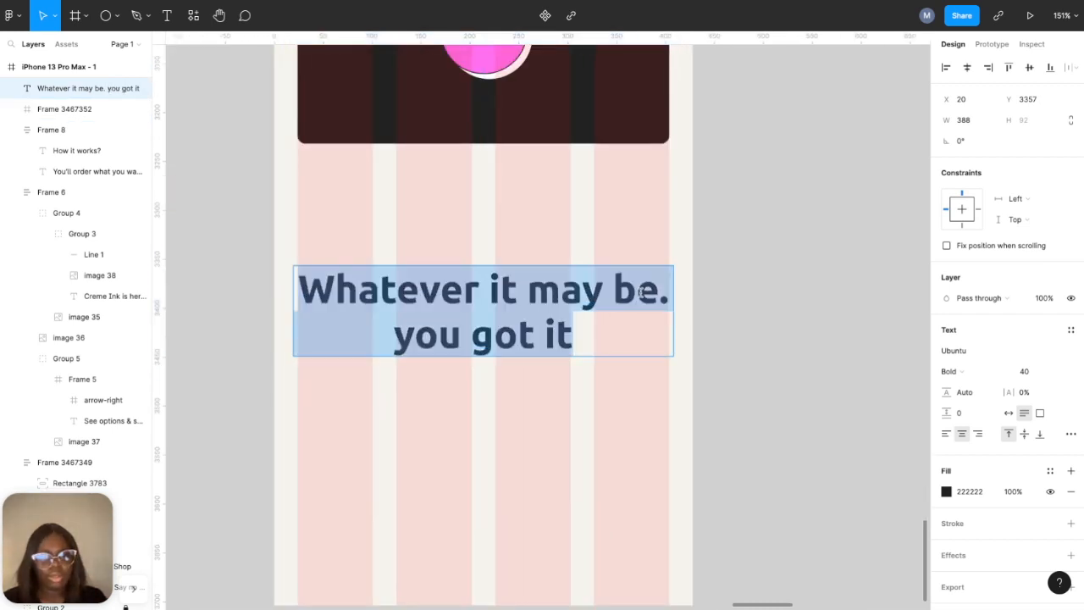
left_click(670, 295)
key("BackSpace")
type(",")
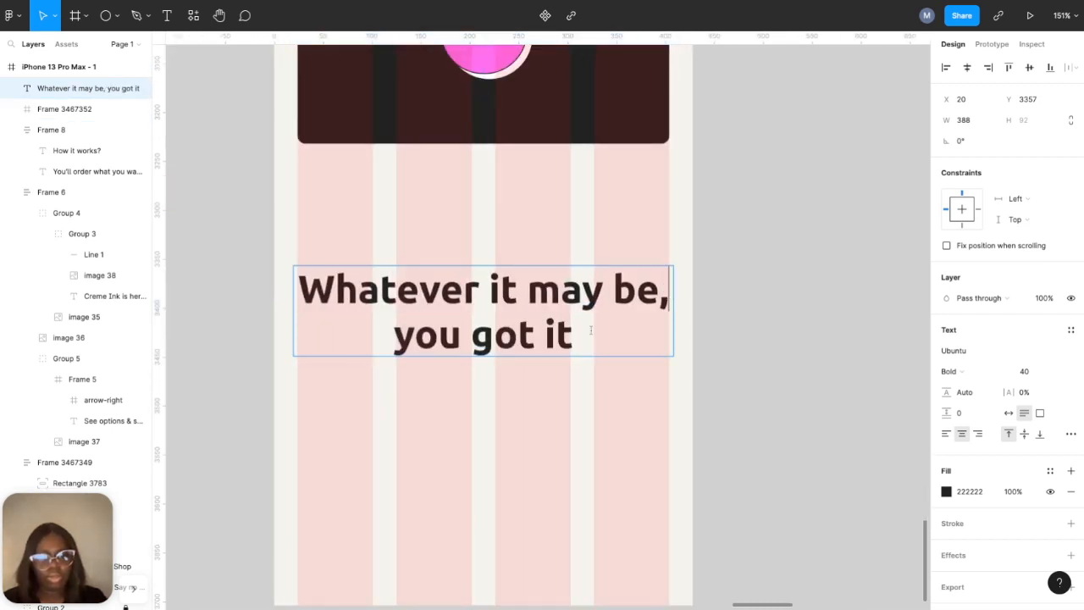
type(".")
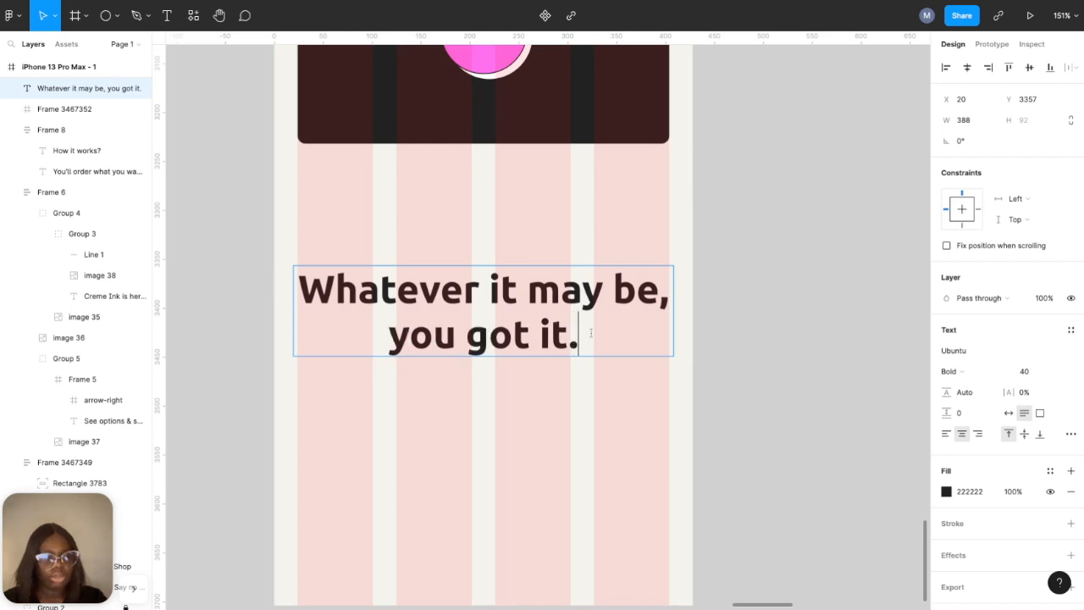
key("Escape")
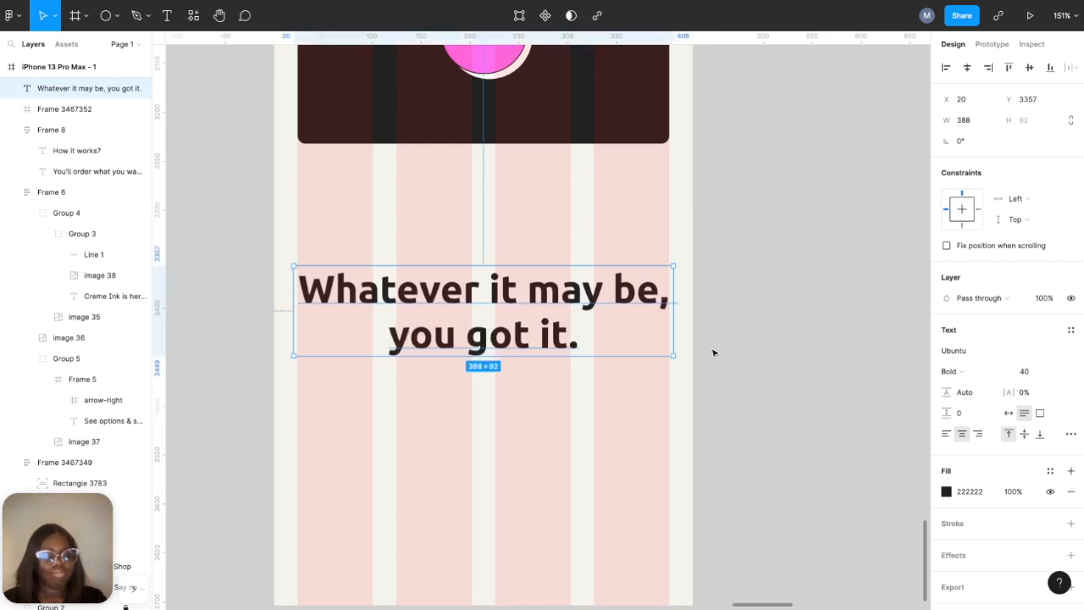
- Set the heading's font size to 36 and fit its text box to the outer column edges, at X 24 and 380 wide
left_click(1056, 374)
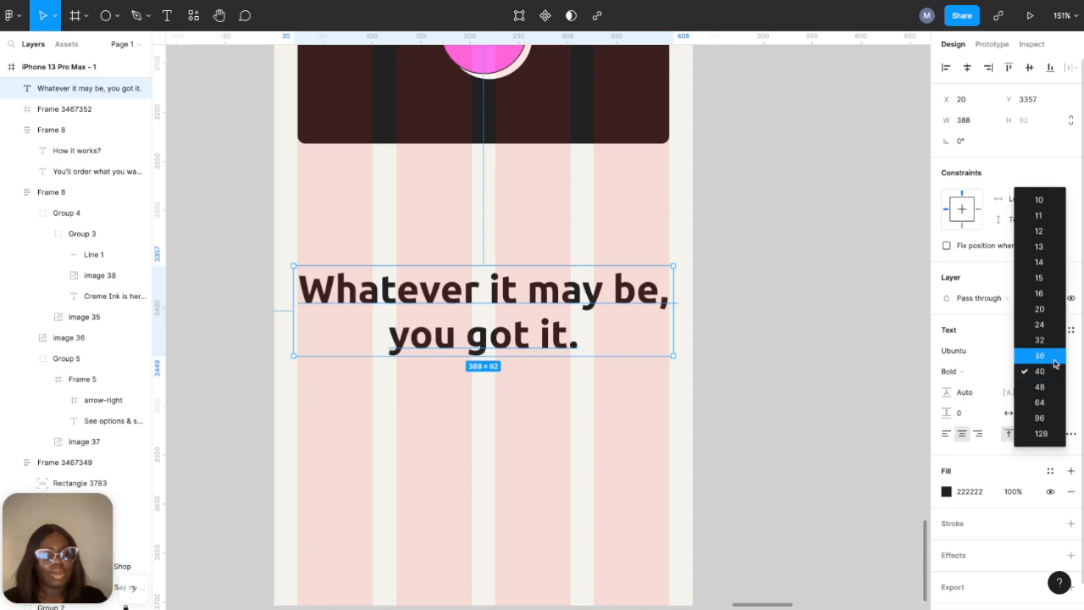
left_click(1052, 357)
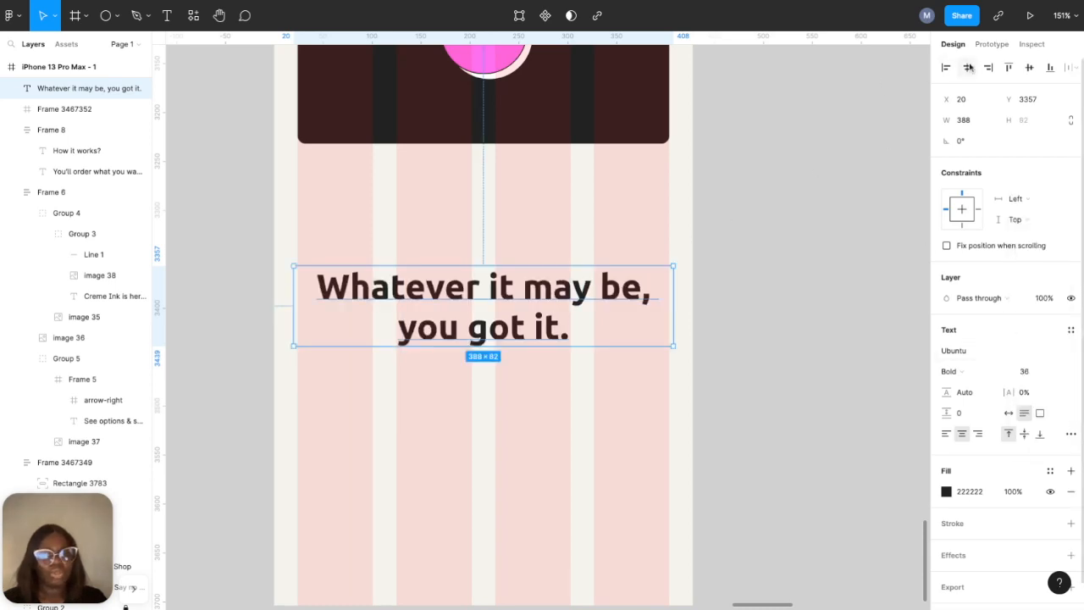
scroll(675, 293, "up", 10)
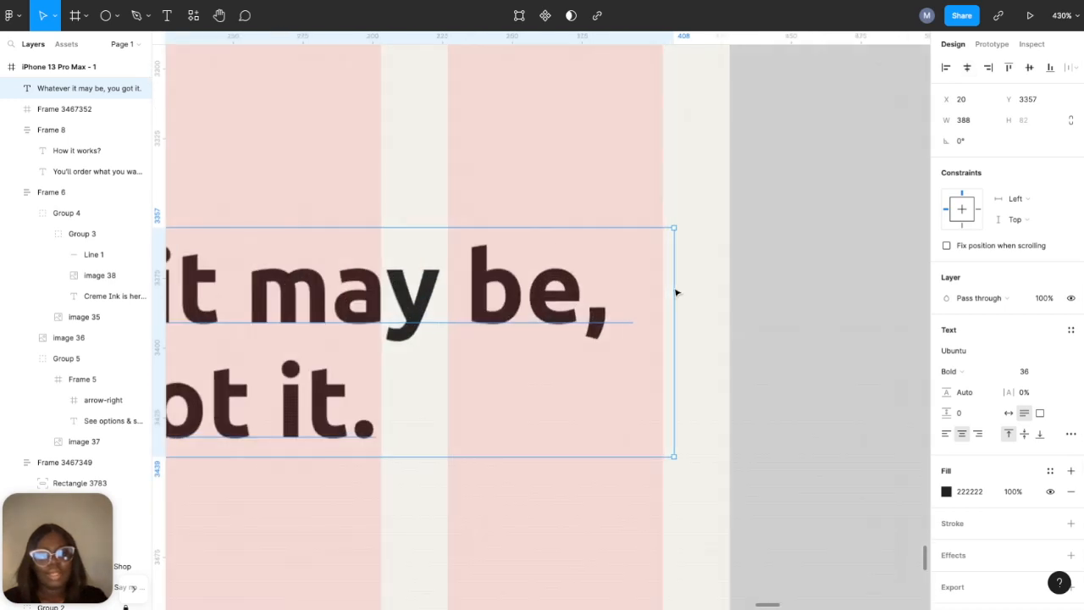
left_click_drag(675, 293, 644, 292)
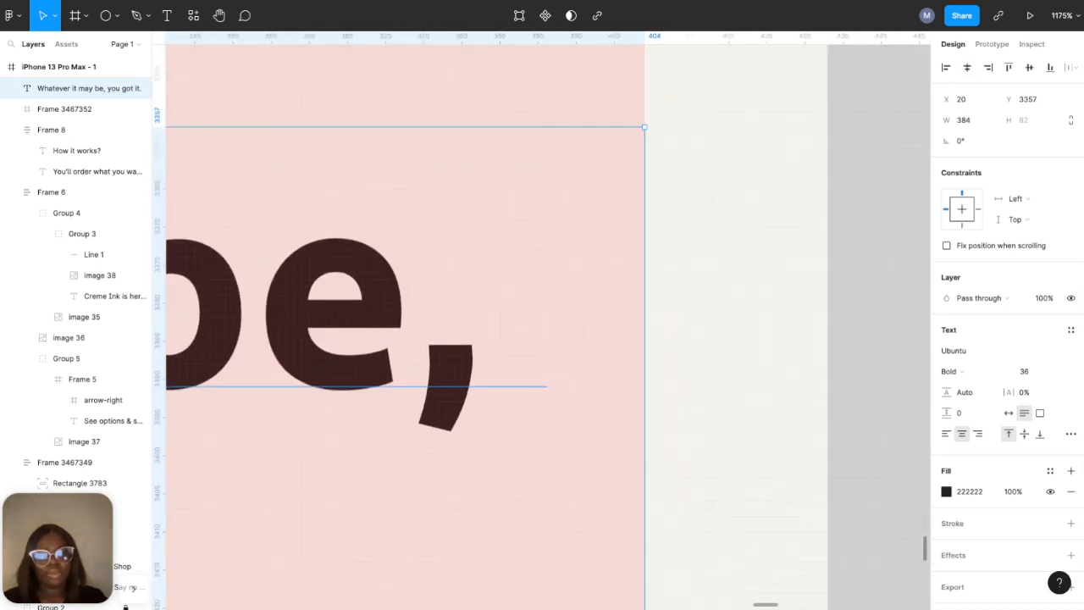
scroll(644, 292, "left", 7)
scroll(547, 325, "left", 10)
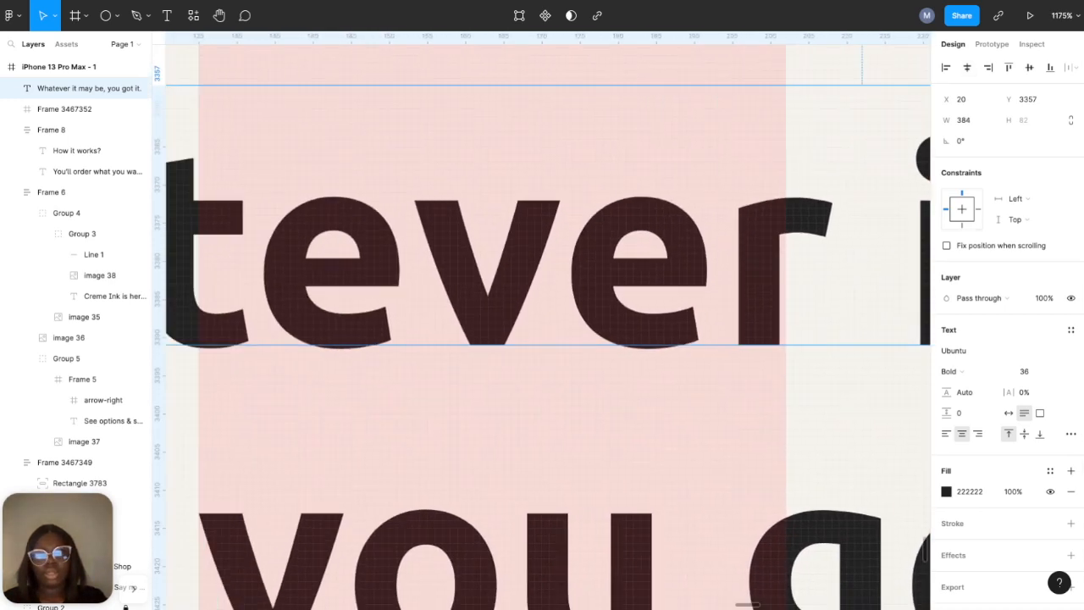
scroll(548, 325, "left", 8)
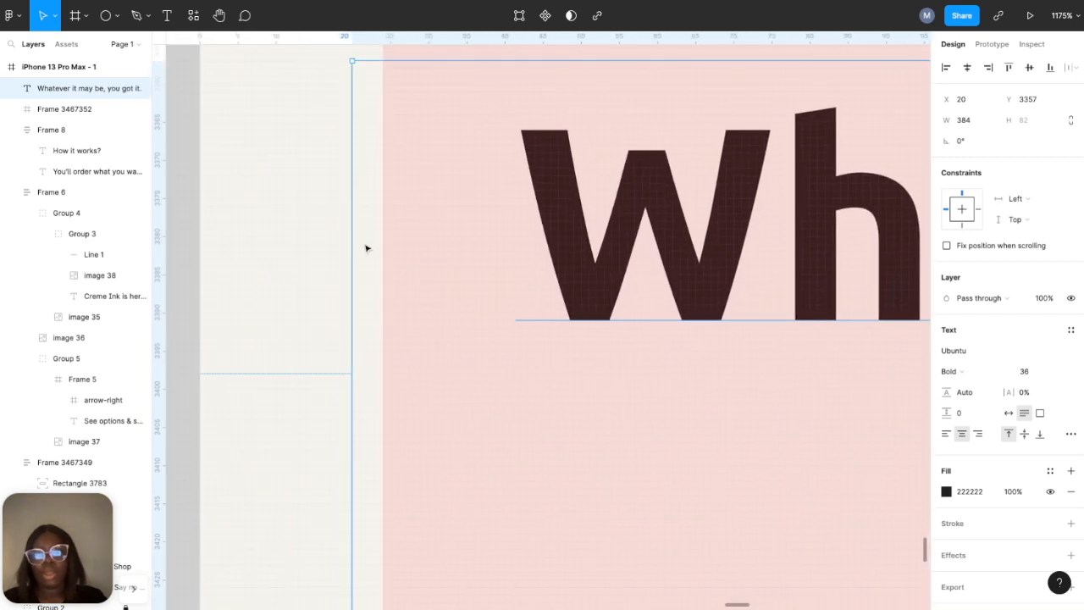
left_click_drag(353, 237, 383, 239)
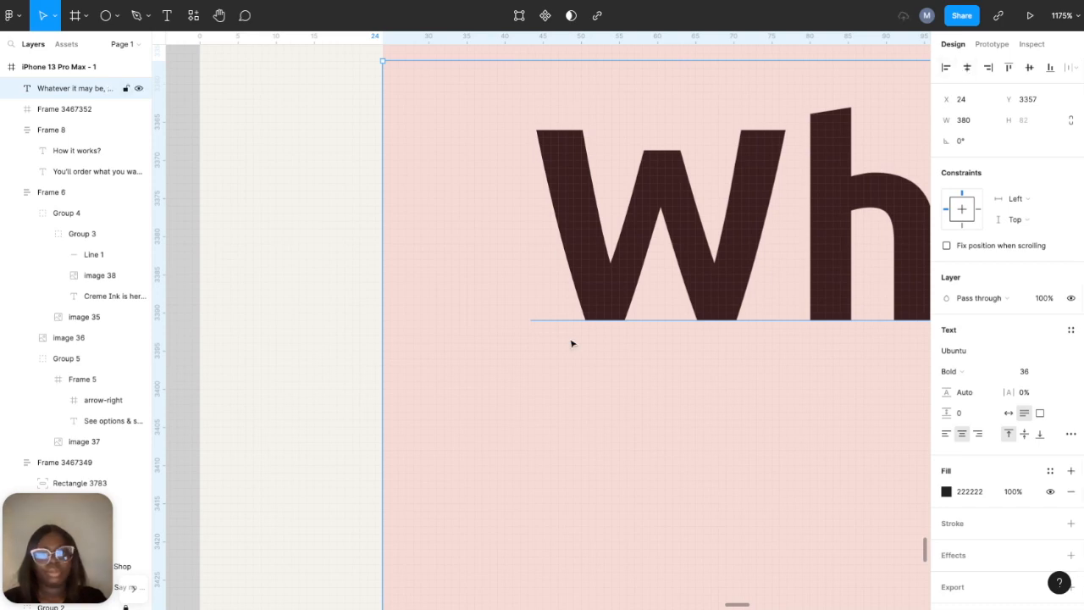
- Set the vertical spacing between the numbered steps frame and the "Whatever it may be, you got it." heading to 120
scroll(572, 360, "down", 2)
scroll(572, 364, "down", 10)
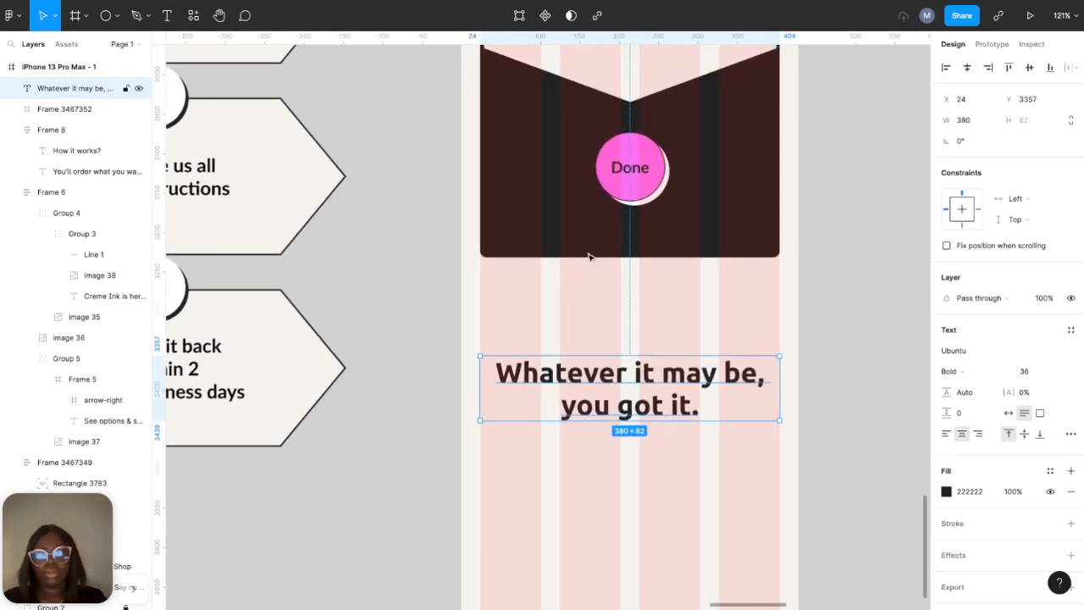
left_click(595, 235, "shift")
left_click(960, 206)
scroll(859, 266, "down", 5)
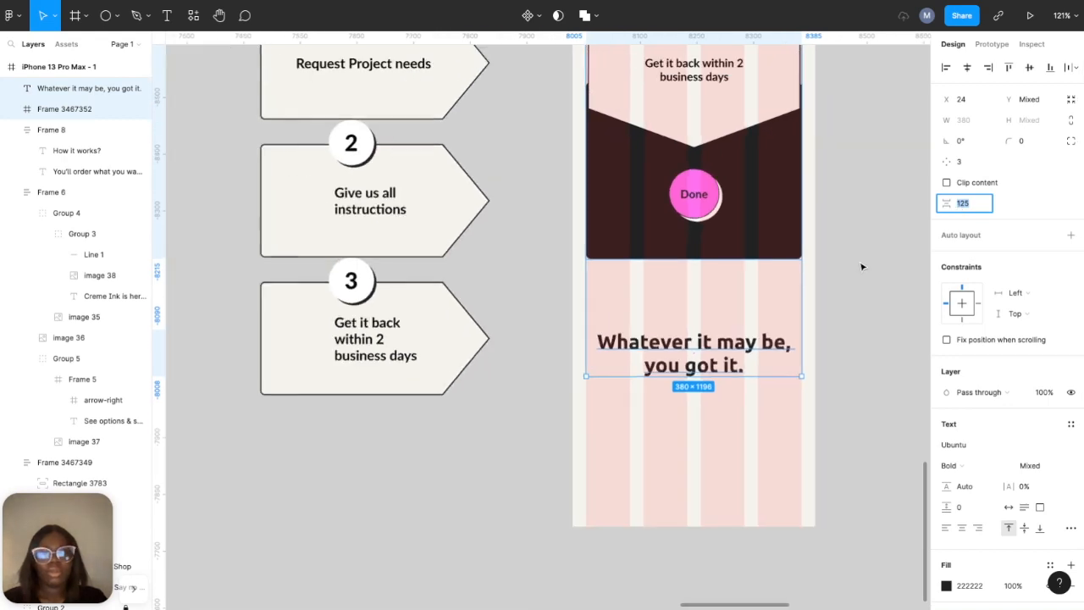
scroll(864, 305, "right", 2)
scroll(866, 327, "up", 15)
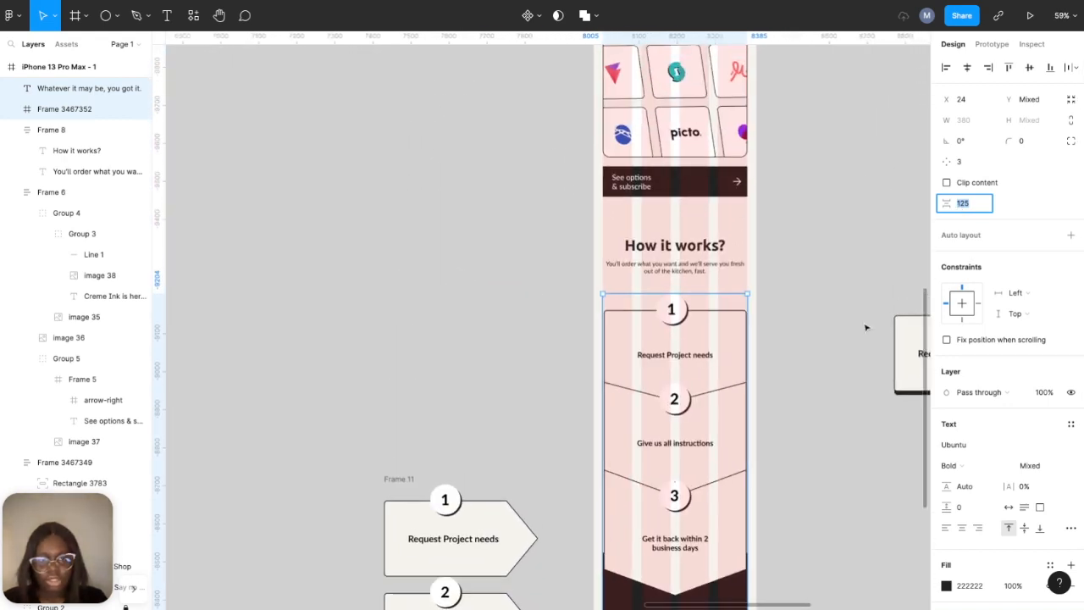
scroll(546, 322, "down", 10)
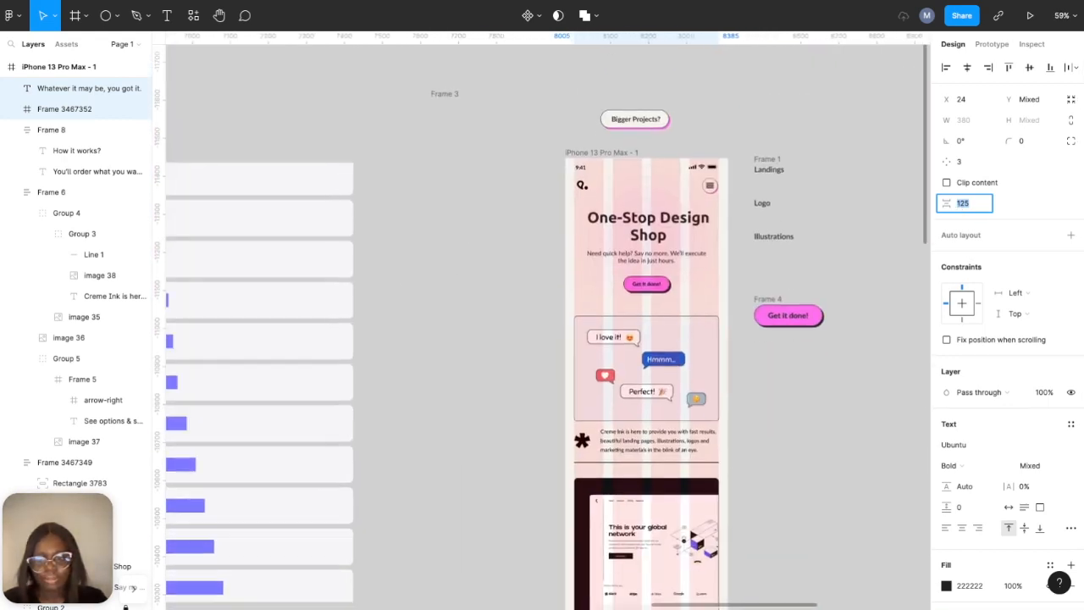
scroll(547, 322, "left", 3)
scroll(542, 322, "down", 6)
scroll(542, 322, "right", 4)
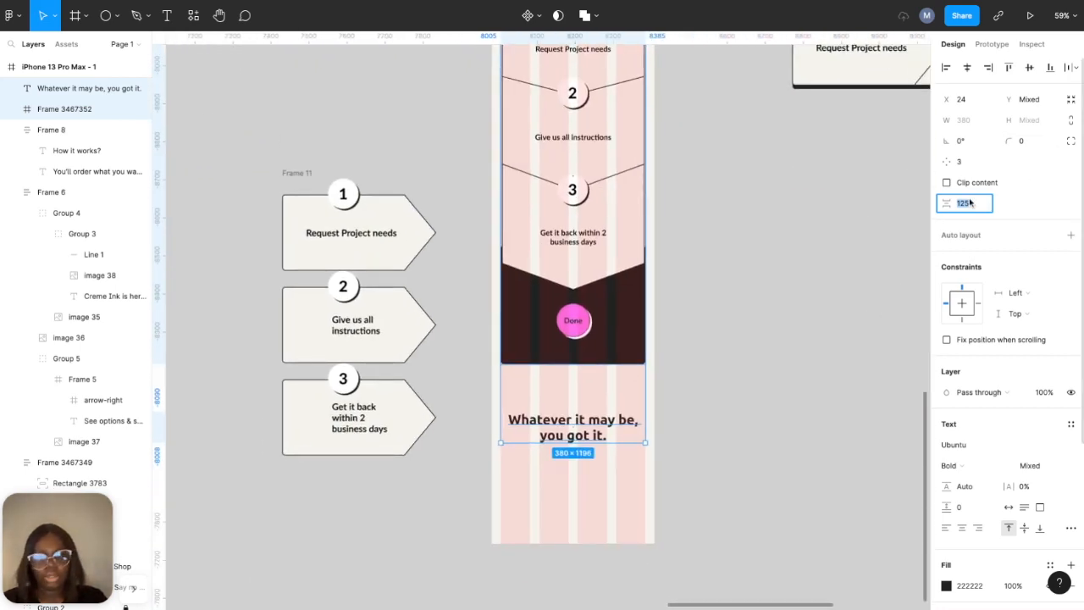
key("Return")
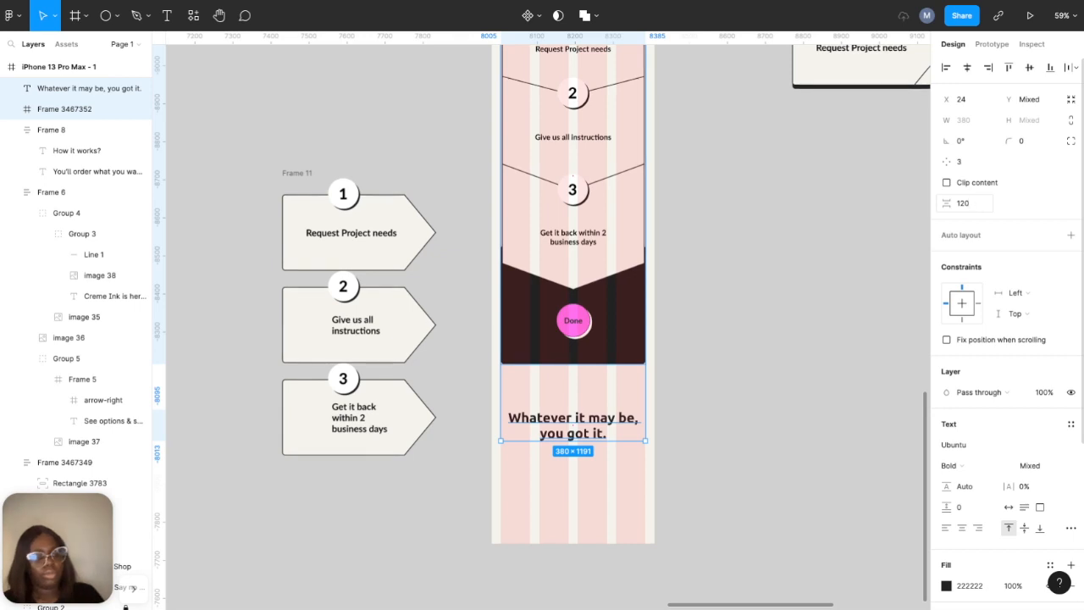
left_click(741, 292)
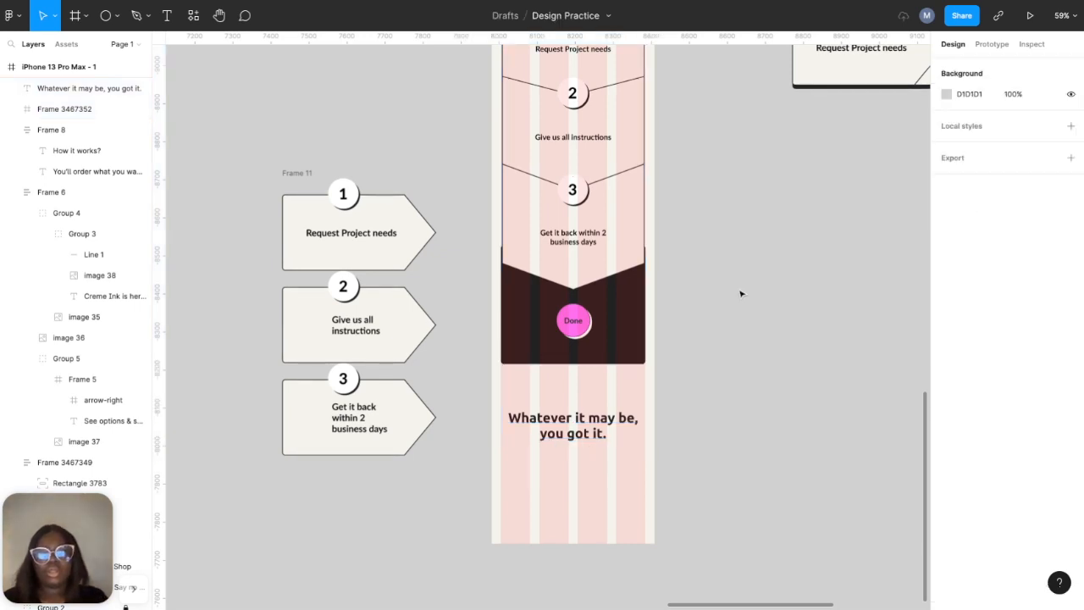
- Delete the leftover horizontal steps group and Frame 11 from the canvas beside the mobile frame
scroll(741, 295, "down", 5)
scroll(741, 297, "down", 8)
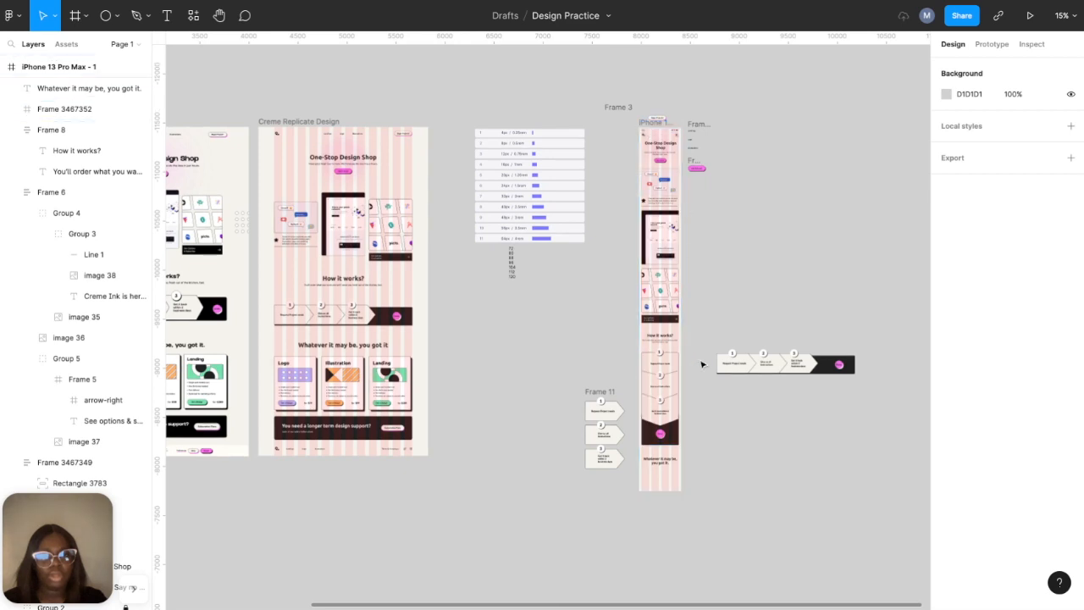
left_click_drag(710, 349, 881, 414)
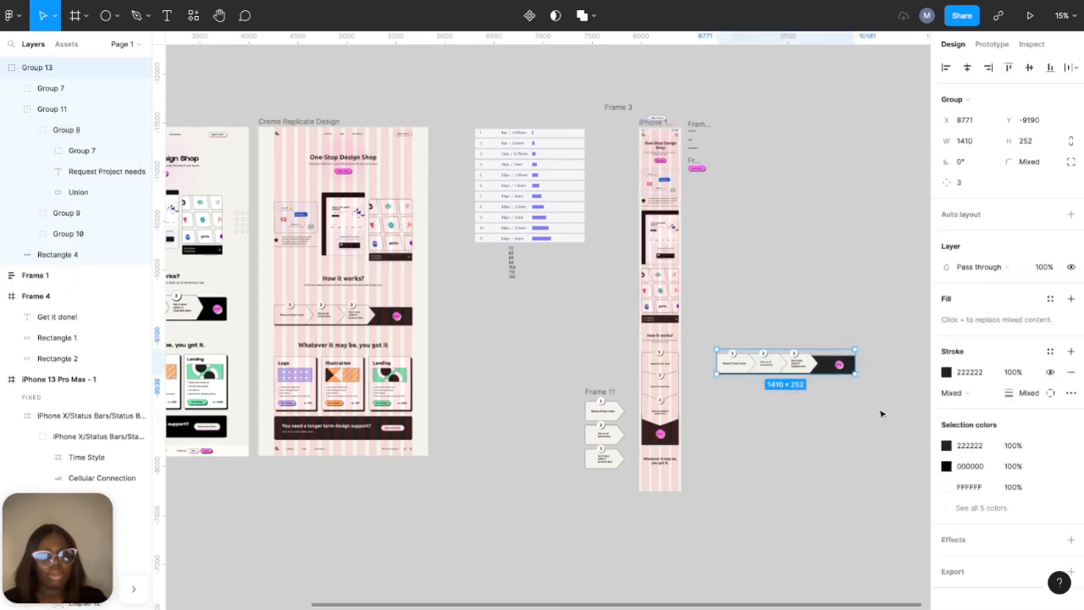
left_click(565, 376)
left_click_drag(563, 370, 629, 500)
key("Delete")
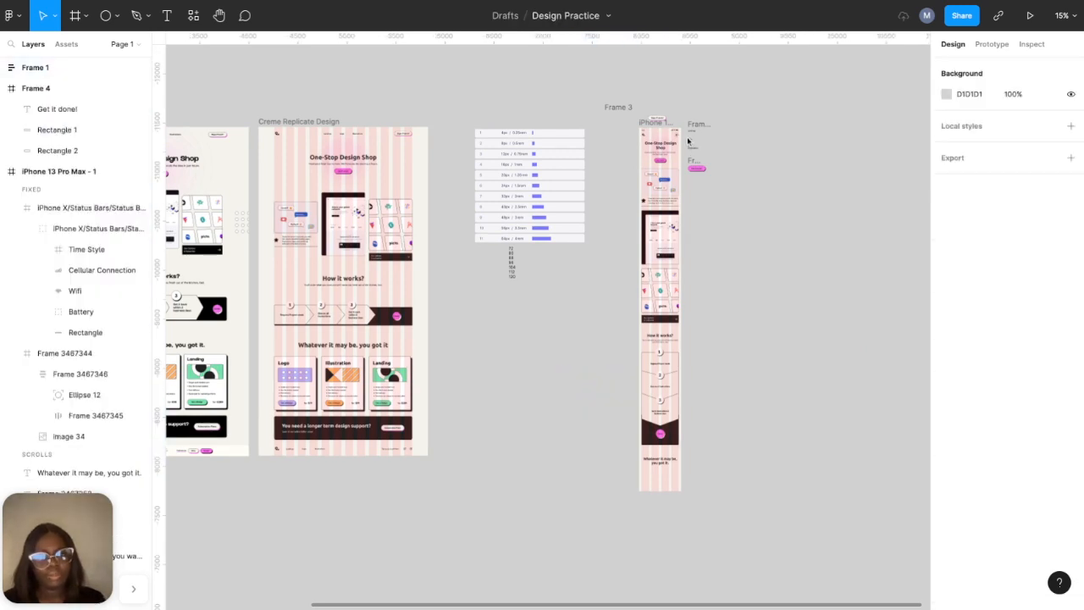
left_click_drag(687, 115, 747, 199)
key("Escape")
scroll(567, 165, "up", 10)
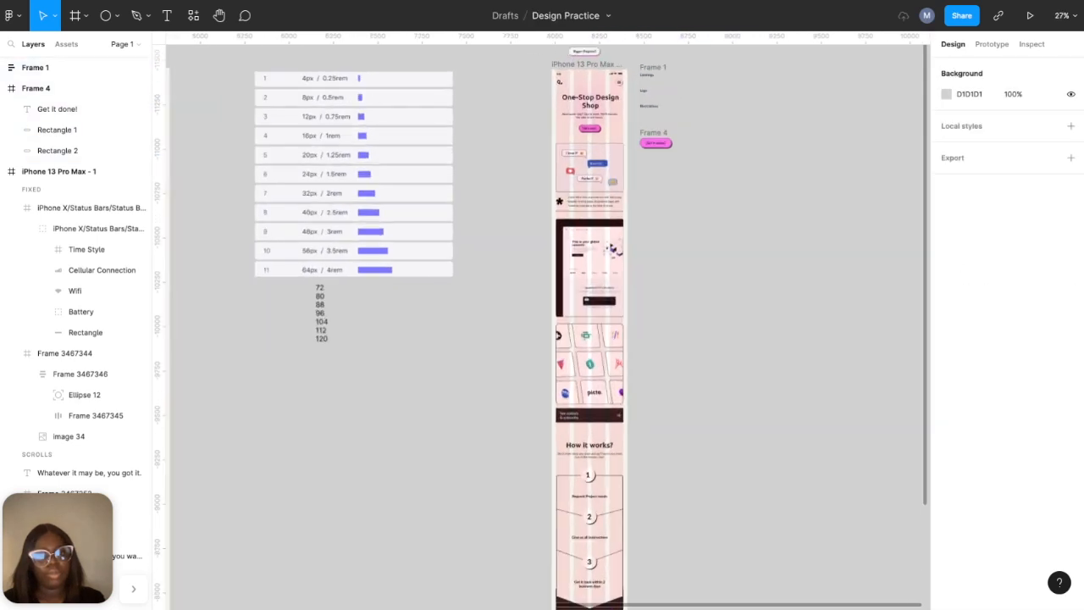
- Delete the leftover Frame 1 and Frame 4 from the canvas beside the mobile frame
left_click_drag(558, 189, 651, 378)
key("Delete")
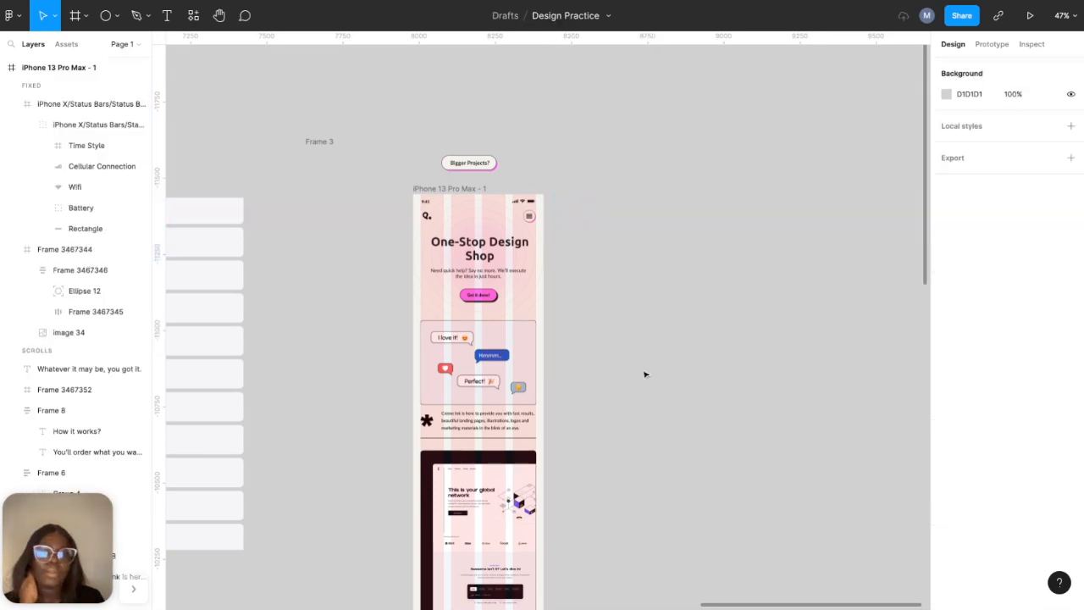
- Extend the iPhone 13 Pro Max - 1 frame's height to 4630, and by another 968 to reach 5598
scroll(488, 433, "down", 10)
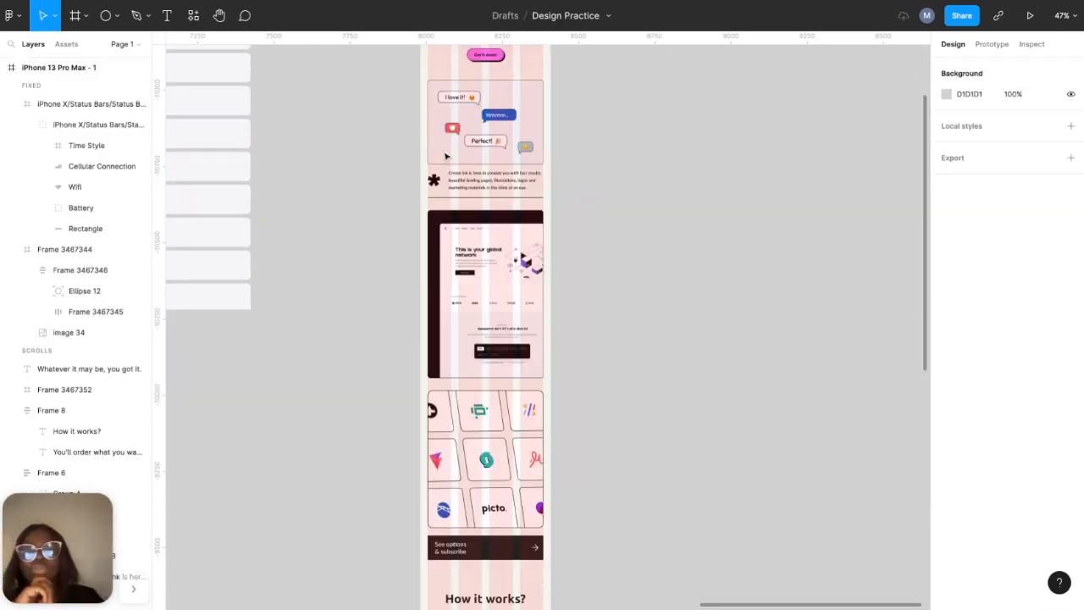
scroll(488, 433, "down", 5)
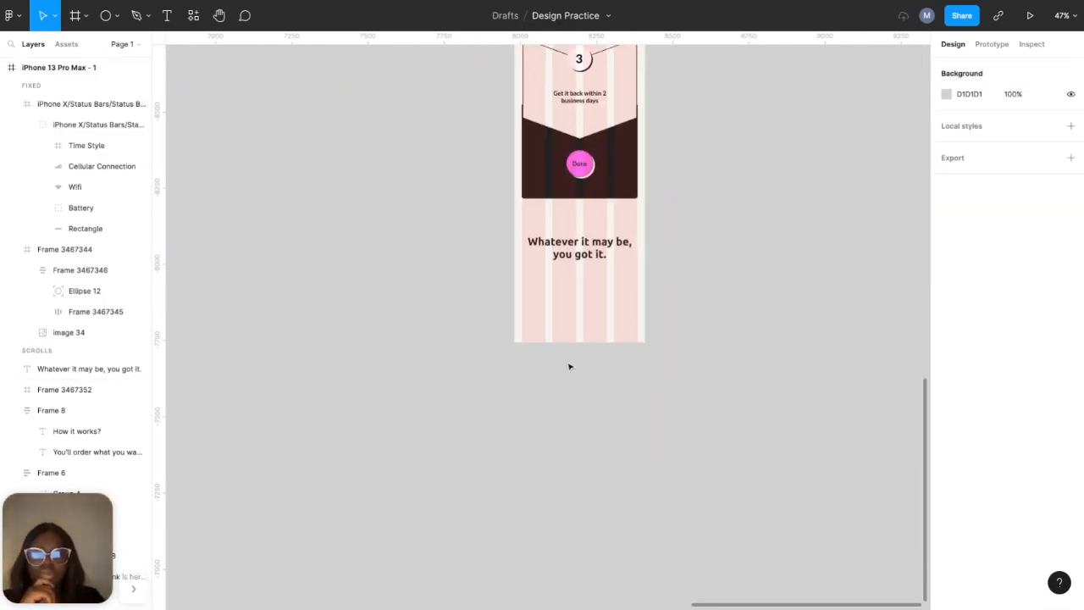
scroll(570, 366, "up", 20)
left_click(532, 199)
left_click(1035, 142)
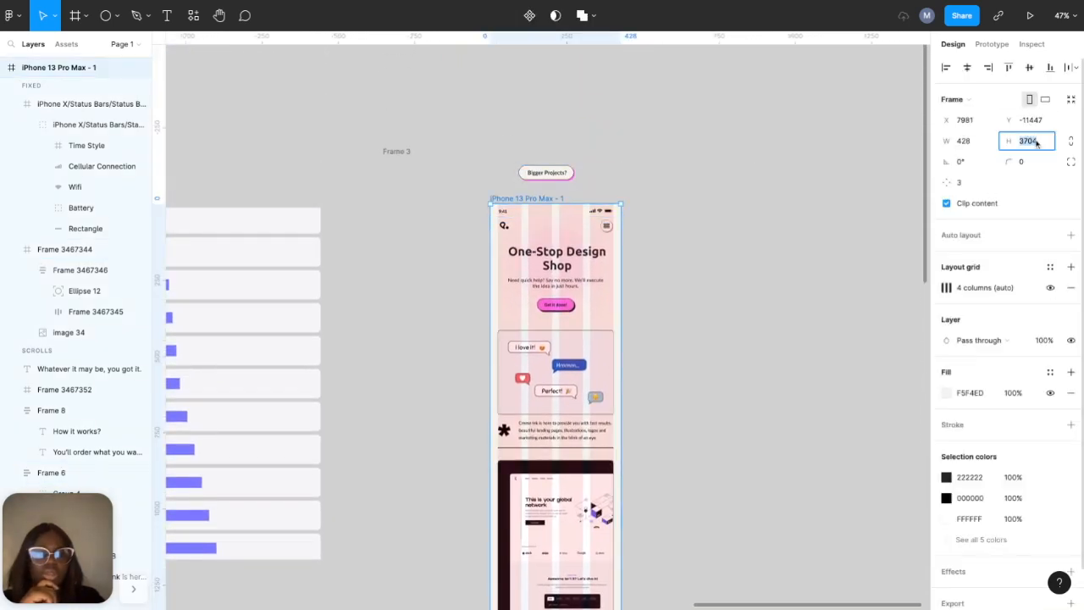
left_click(1037, 143)
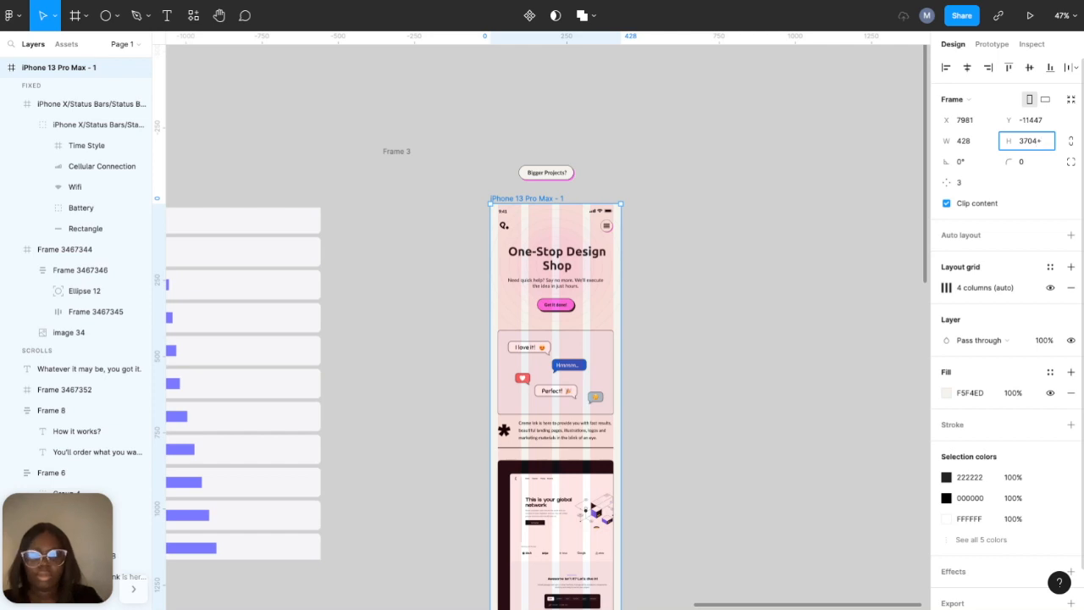
key("Return")
left_click(1036, 141)
left_click(1037, 141)
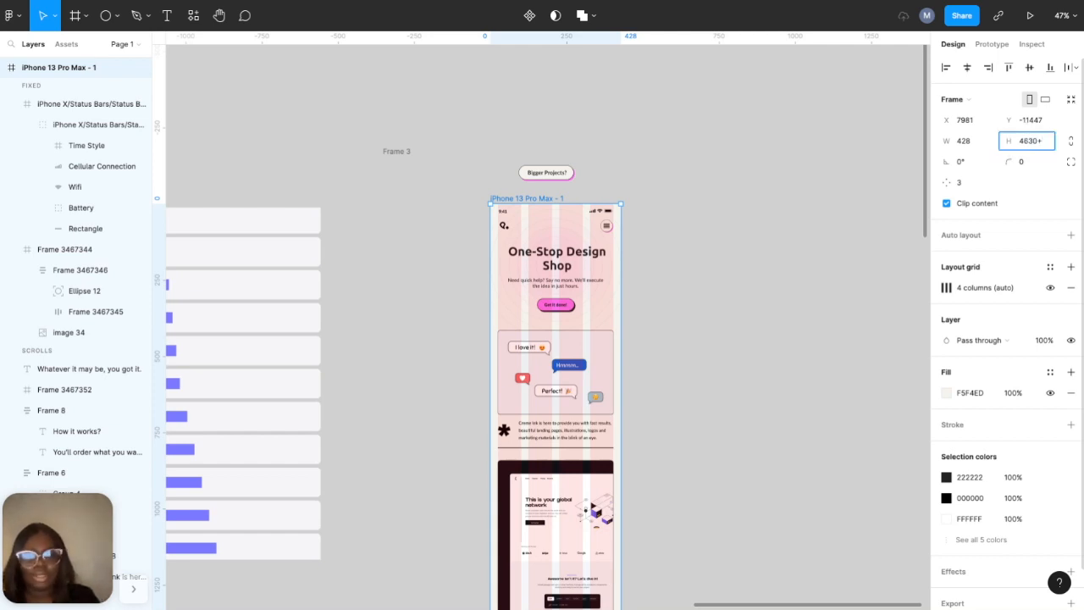
type("+968")
key("Return")
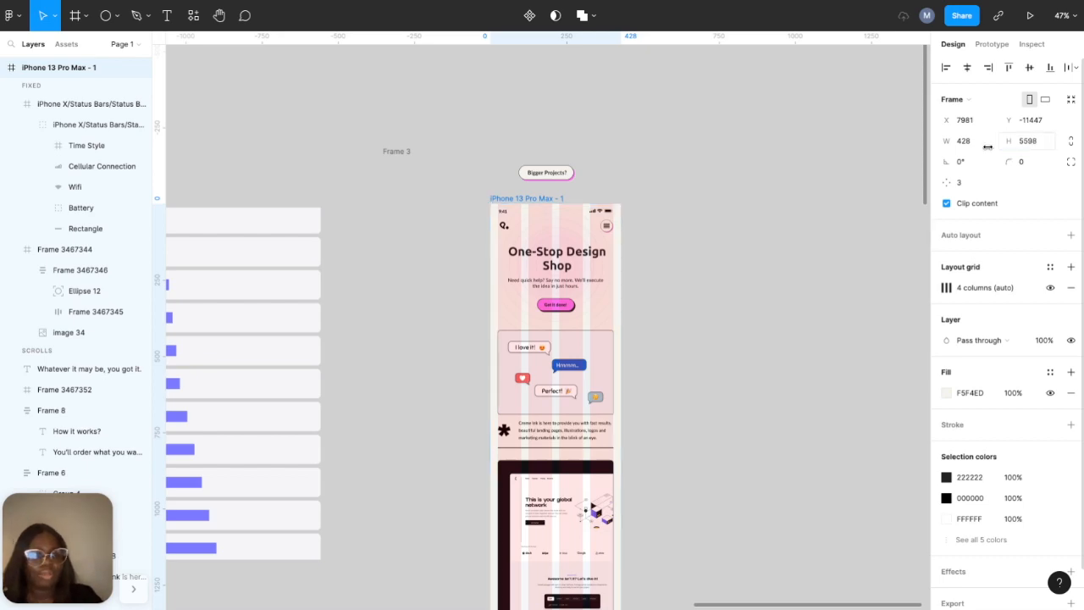
- Hide the layout grids and copy the desktop design's Logo, Illustration and Landing card group to below the mobile "Whatever it may be, you got it." heading
left_click(835, 249)
scroll(835, 250, "down", 1)
scroll(835, 268, "down", 5)
scroll(835, 268, "down", 10)
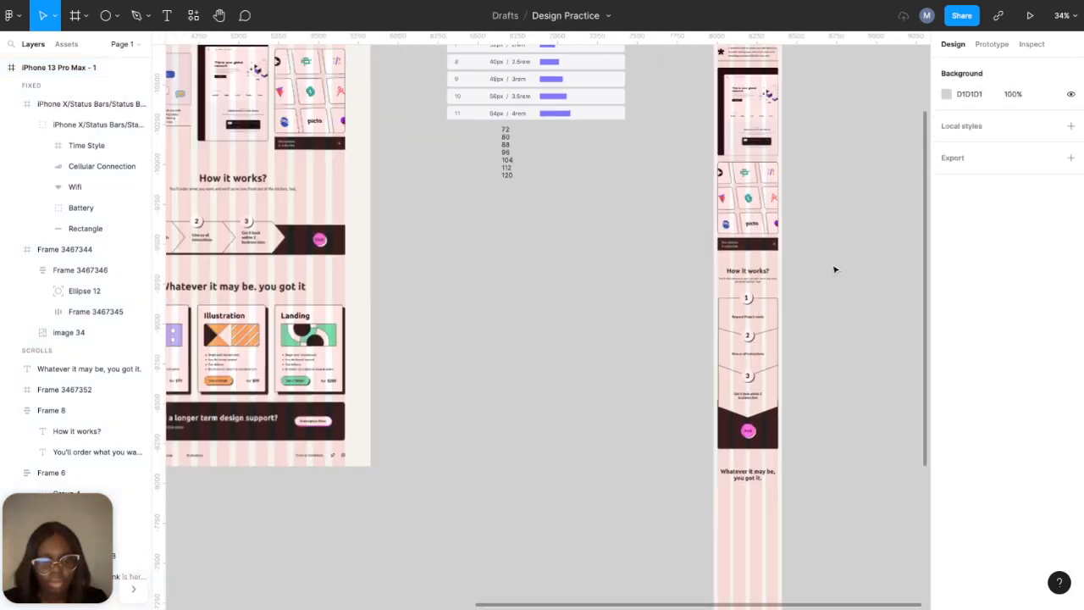
scroll(646, 244, "up", 5)
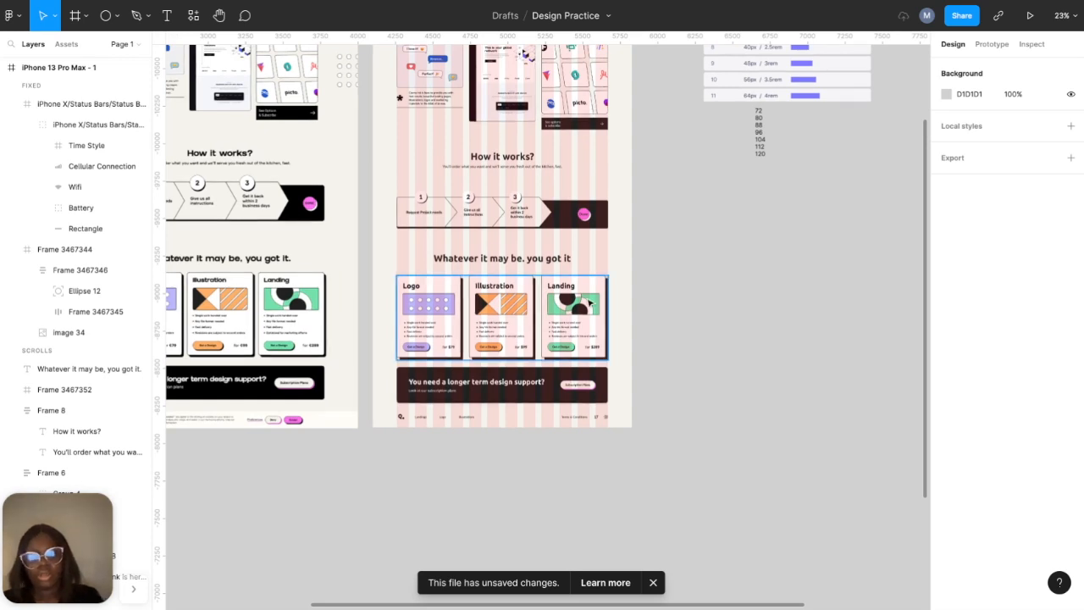
key("ctrl+shift+4")
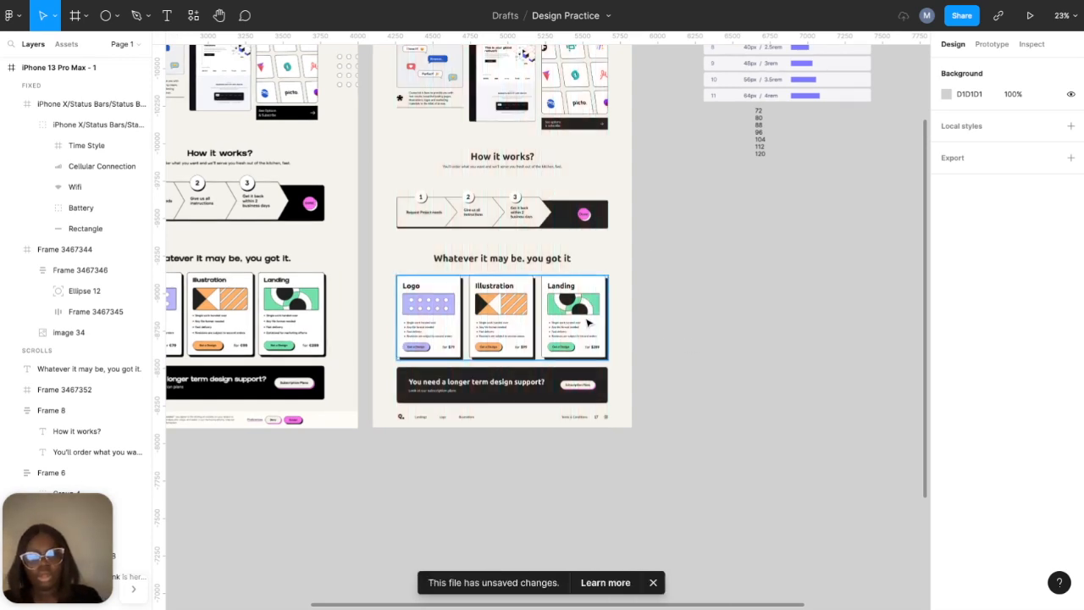
left_click(587, 323)
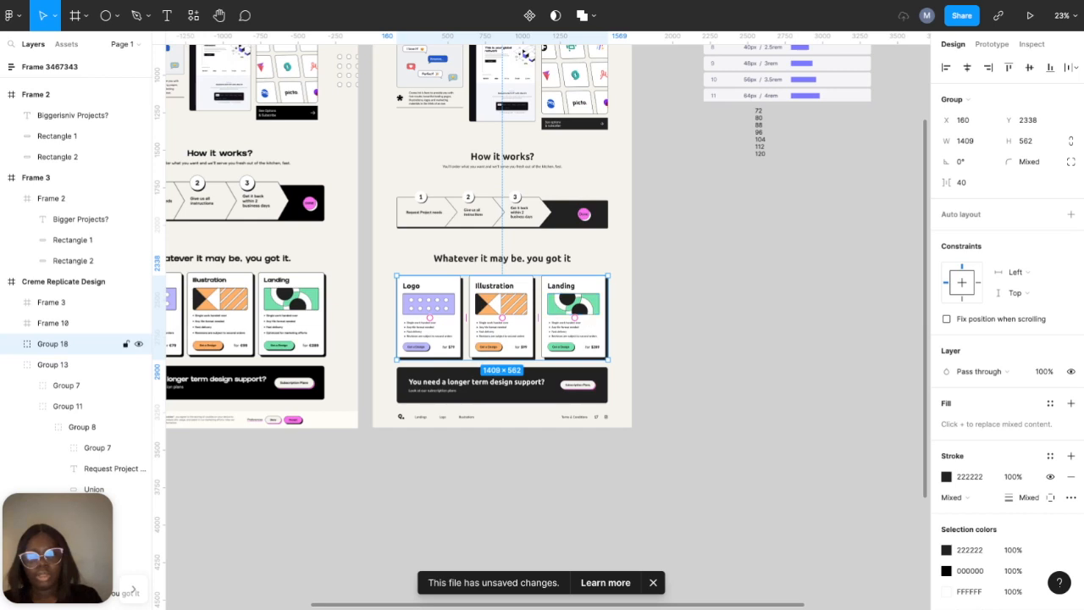
scroll(473, 287, "right", 10)
key("Escape")
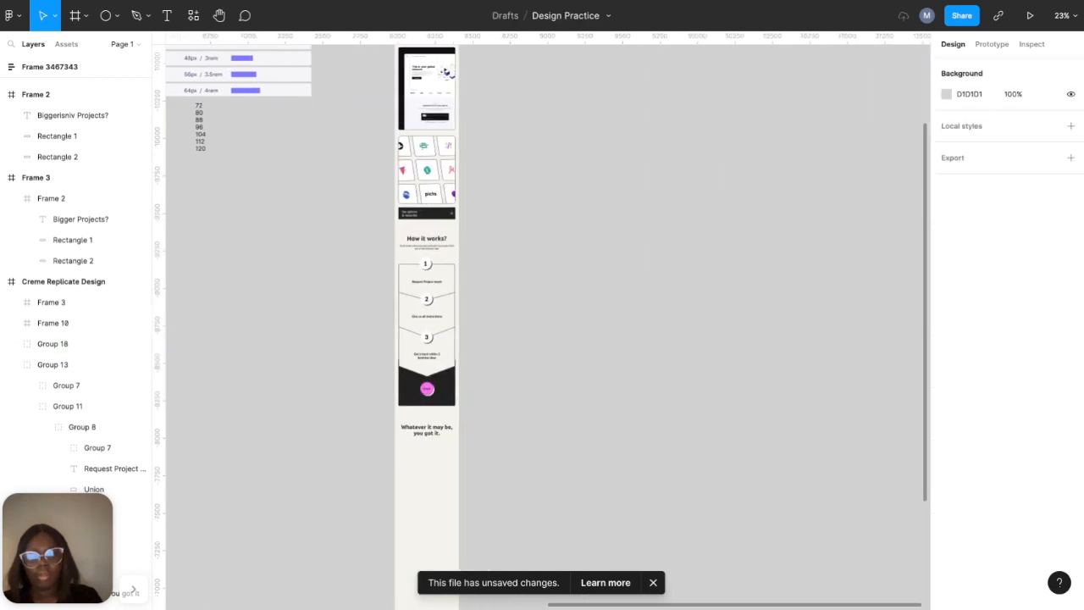
key("ctrl+v")
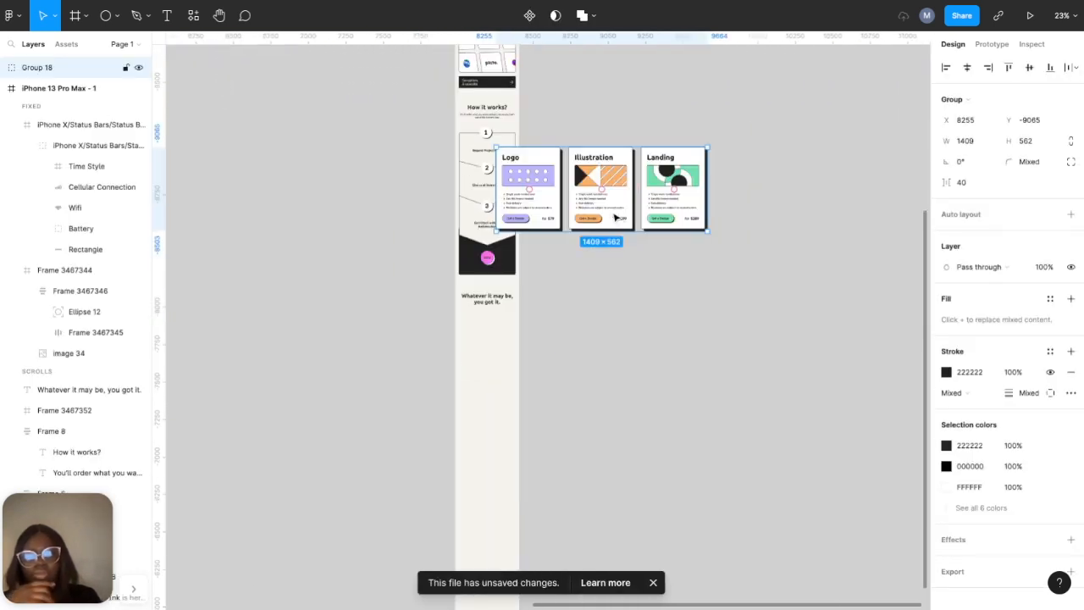
left_click_drag(606, 207, 568, 399)
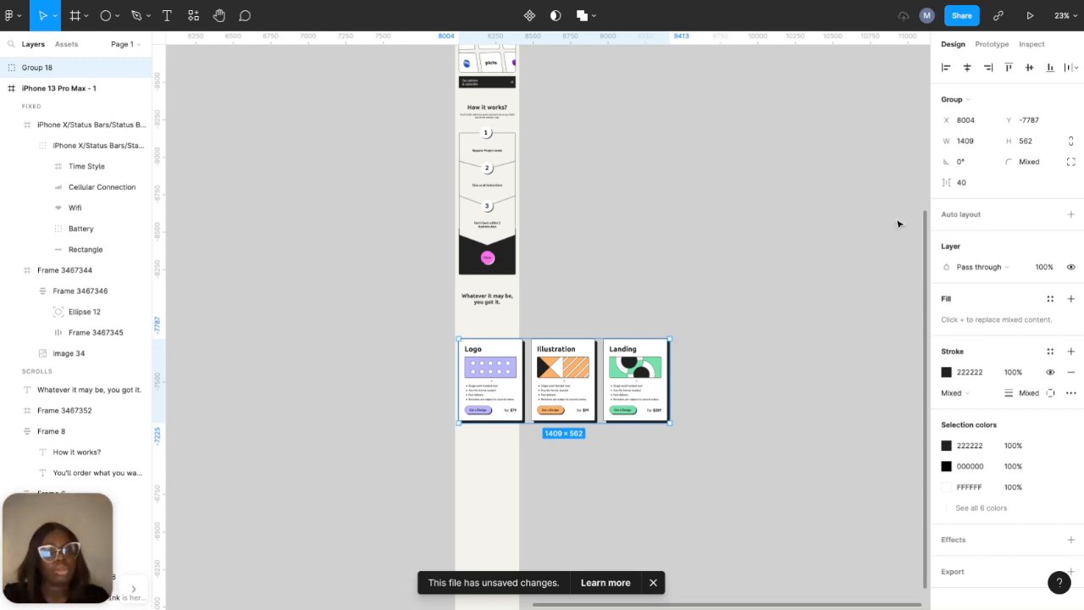
- Apply a vertical auto layout to the pasted card group and move the stack up close beneath the heading
left_click(1072, 218)
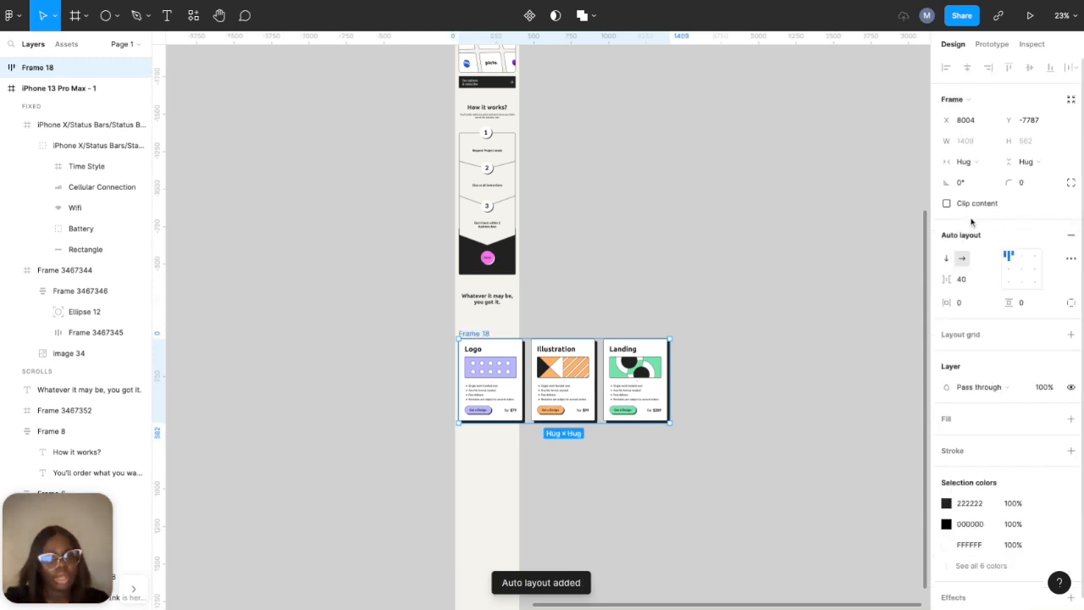
left_click(947, 258)
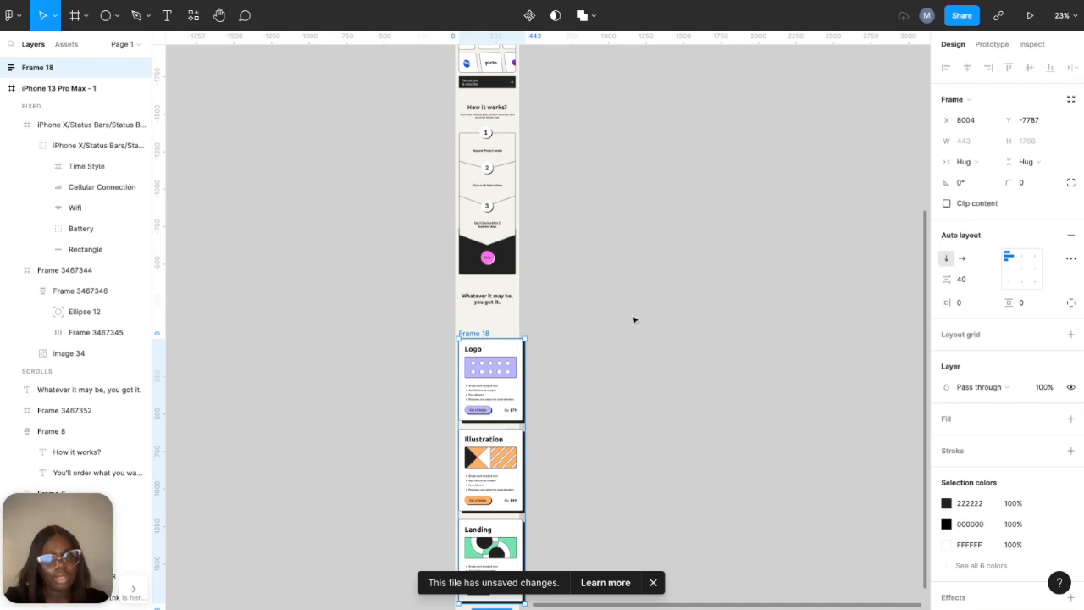
left_click_drag(507, 362, 501, 338)
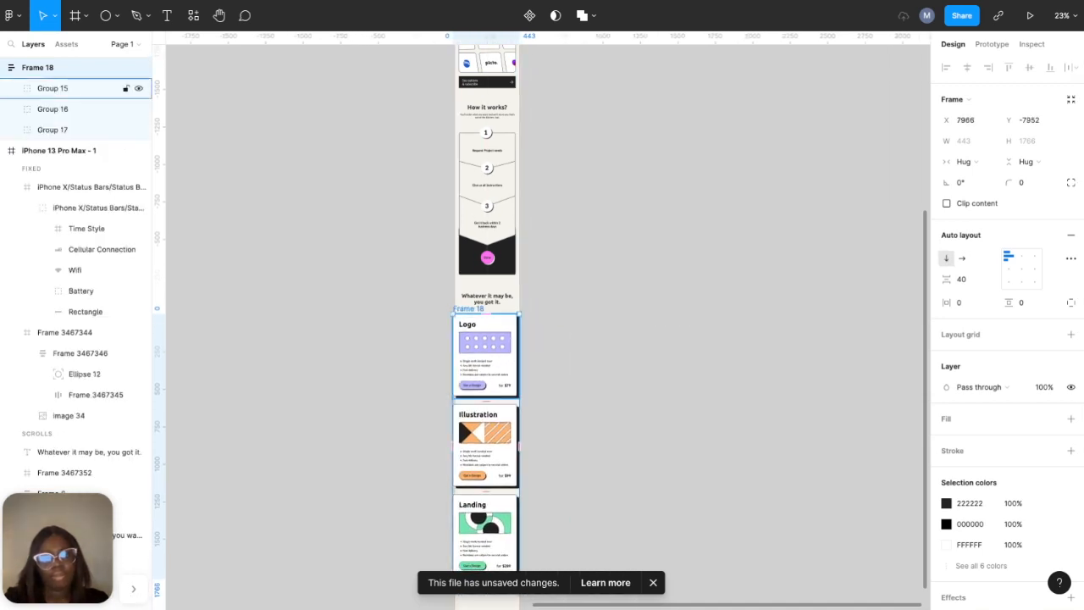
- Nest Frame 18 among the mobile frame's scrolling layers and set its auto layout alignment to top centre
scroll(502, 338, "up", 1)
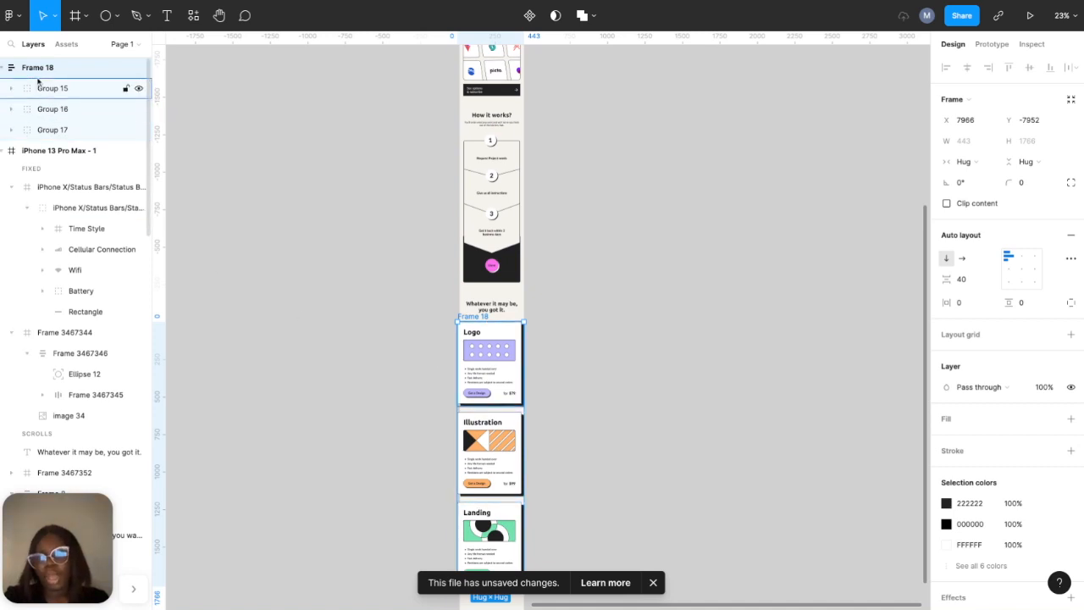
left_click_drag(35, 71, 43, 212)
scroll(43, 211, "up", 1)
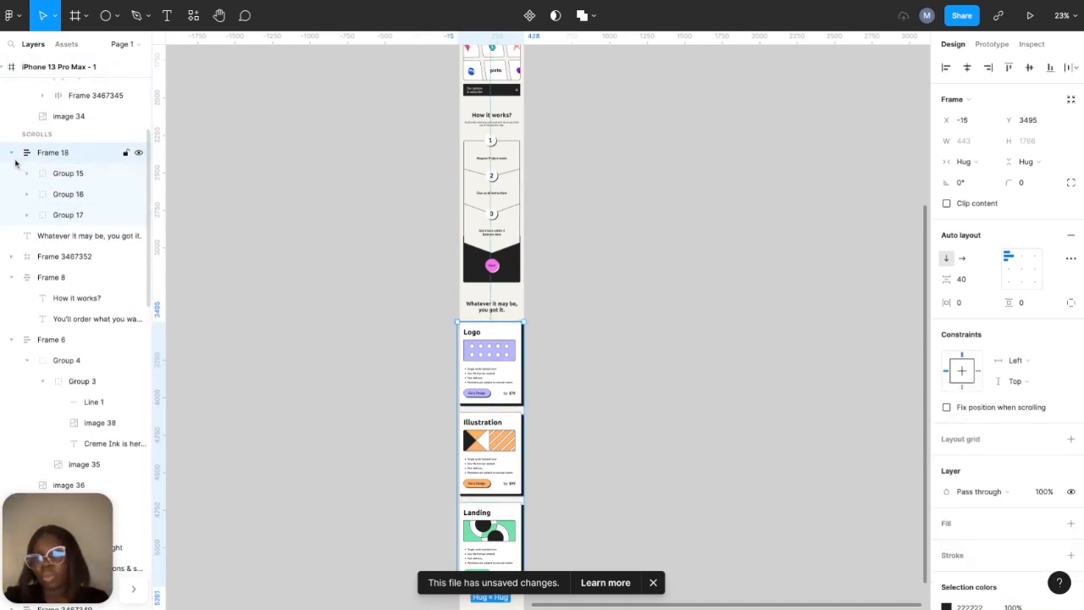
left_click(13, 153)
left_click(1022, 255)
- Show the layout grids again to check the Logo card against the mobile columns
scroll(591, 355, "up", 5)
scroll(591, 355, "left", 3)
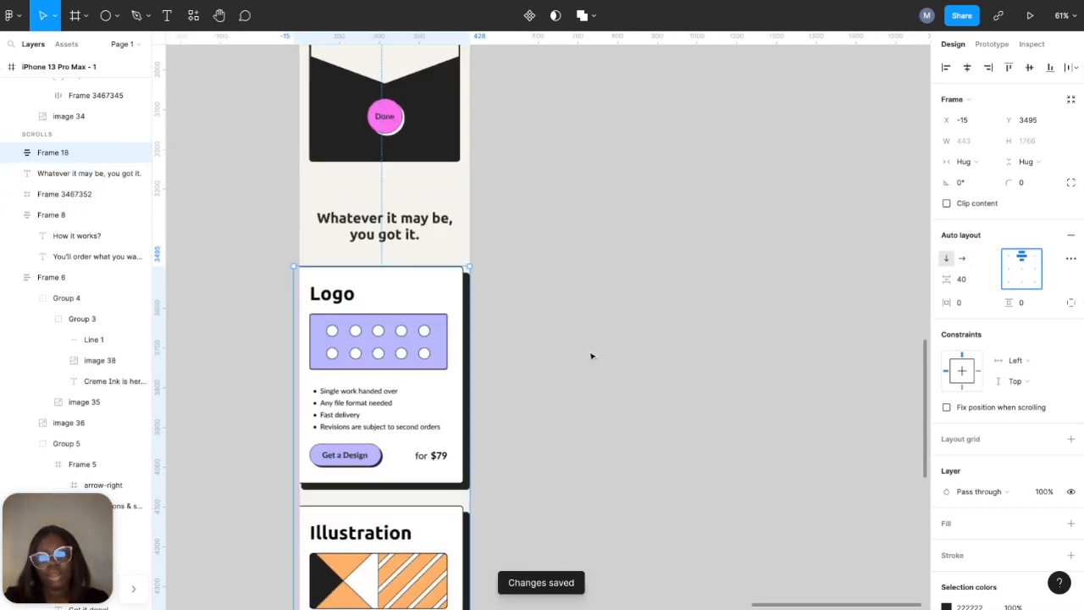
scroll(573, 331, "up", 4)
scroll(572, 332, "down", 4)
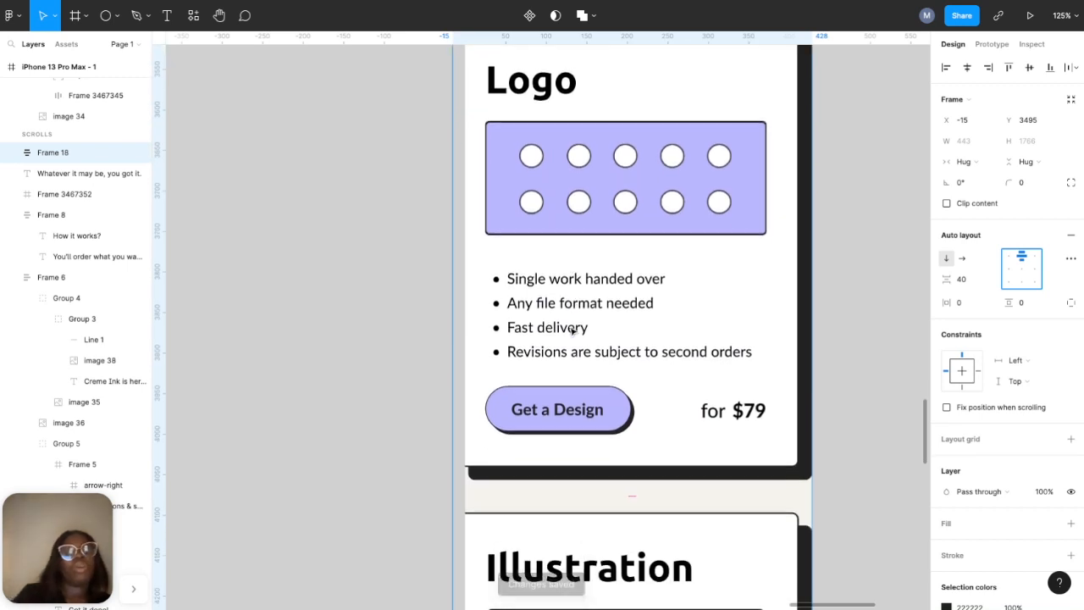
scroll(573, 331, "up", 1)
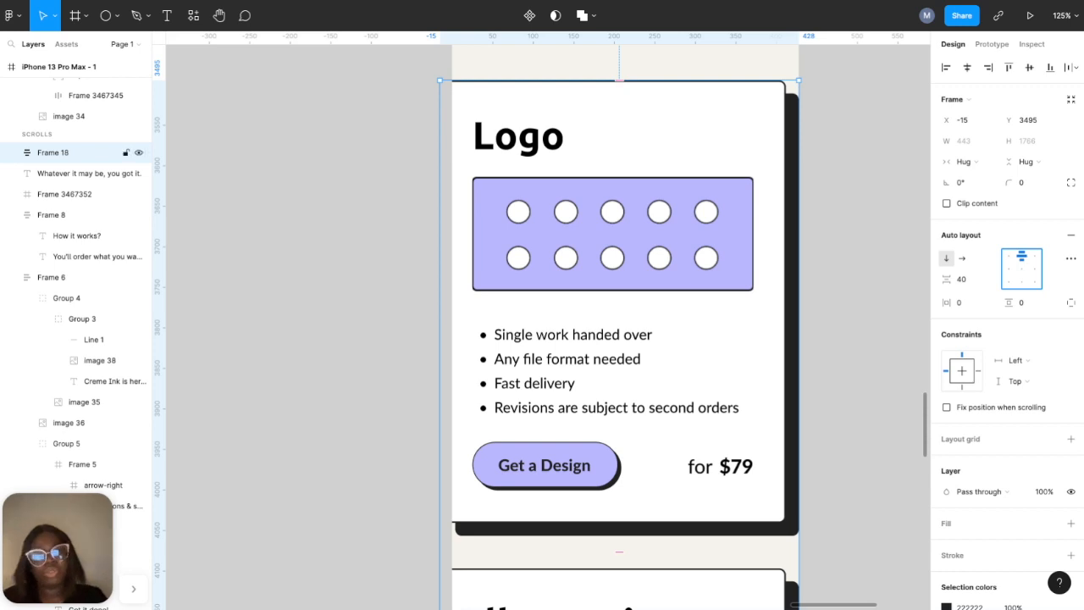
left_click(865, 355)
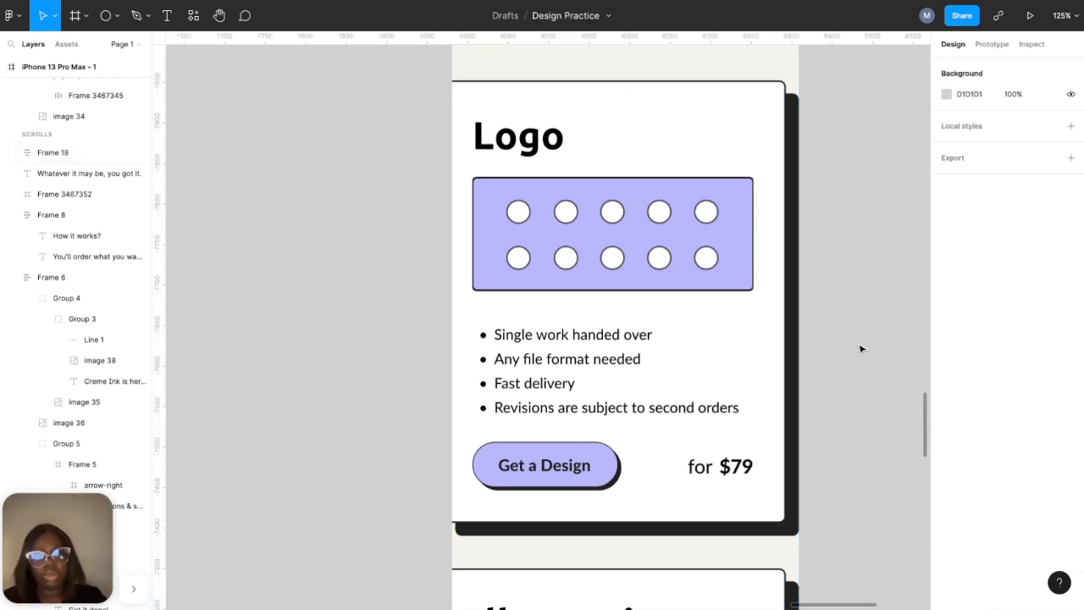
key("ctrl+g")
key("ctrl+g")
key("ctrl+g")
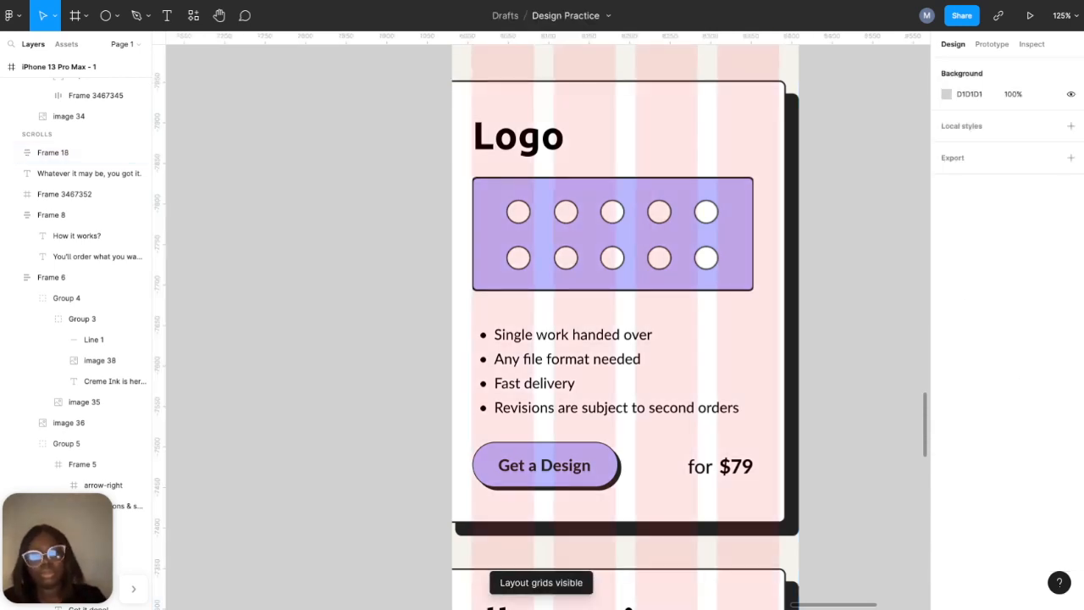
- Shift the stacked cards frame right to X 25, beside the first column's left edge
left_click(724, 306)
key("shift+Right")
key("shift+Right")
key("shift+Right")
key("shift+Right")
key("shift+Right")
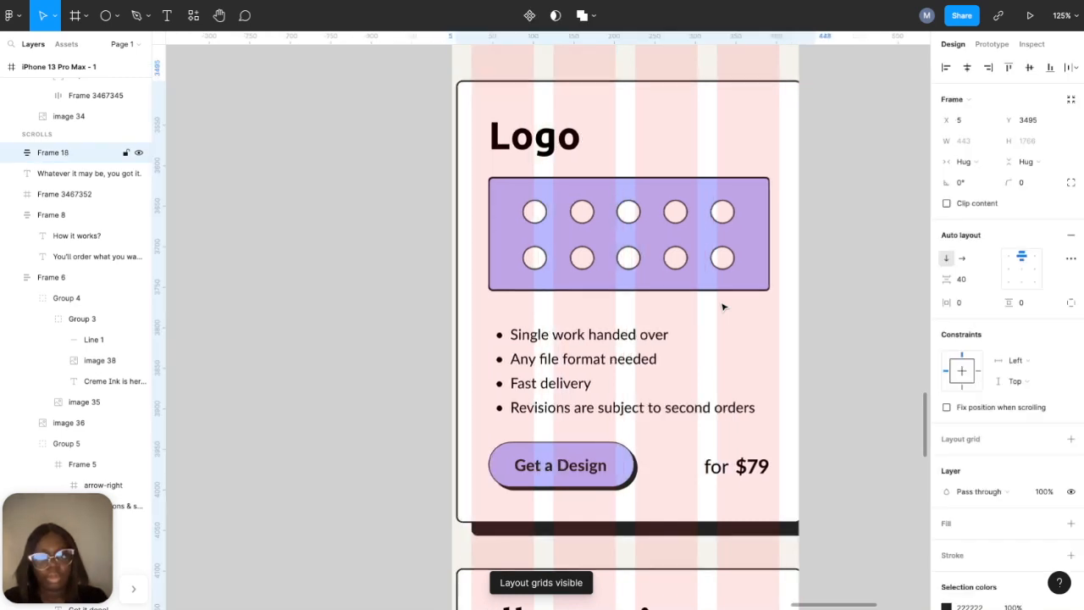
key("shift+Left")
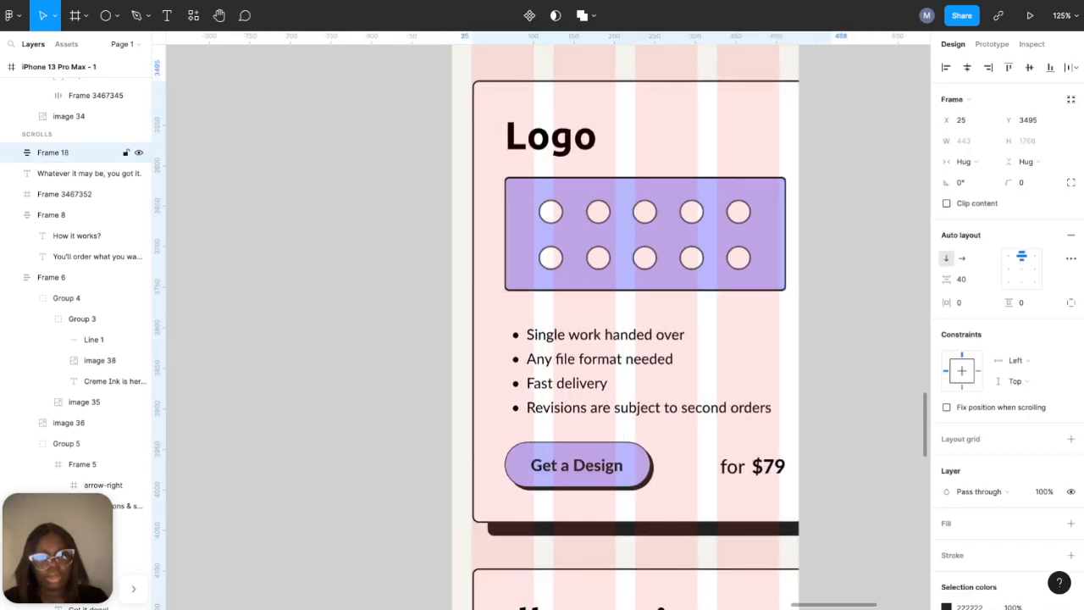
- Narrow the Logo card's white background rectangle to 379 wide so it ends at the last column's outer edge
double_click(691, 167)
double_click(706, 124)
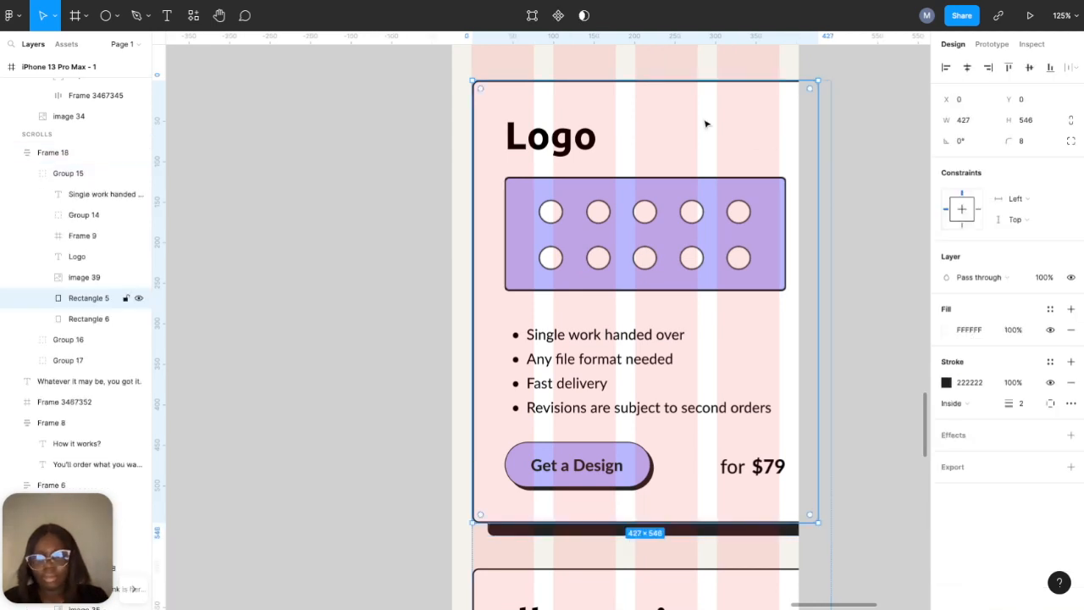
left_click_drag(819, 146, 784, 140)
scroll(785, 140, "up", 10)
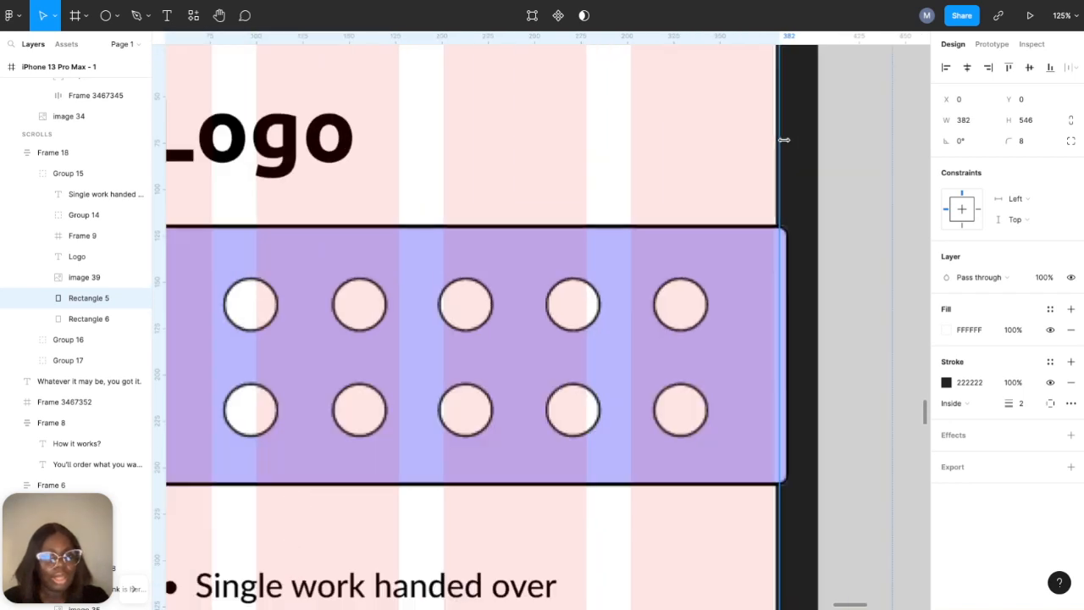
scroll(786, 174, "up", 6)
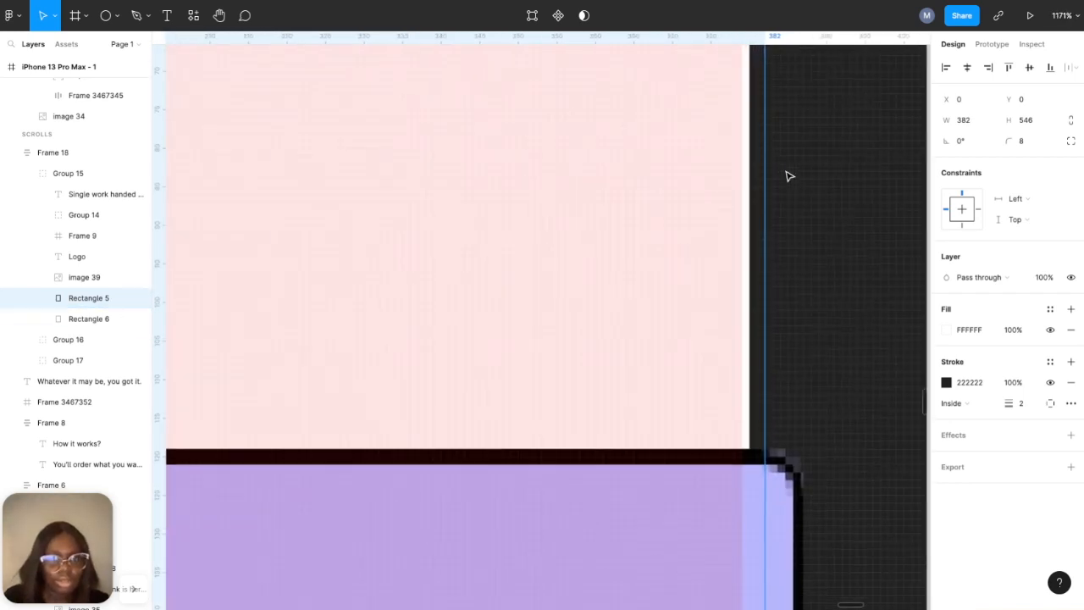
left_click_drag(762, 174, 725, 174)
key("super+Right")
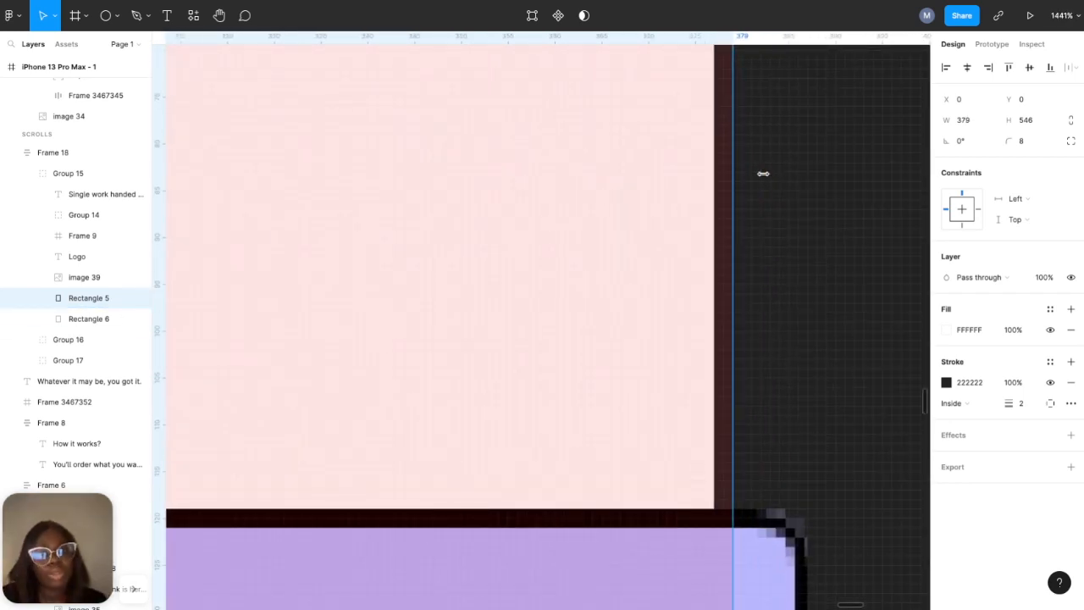
key("super+Right")
key("super+Left")
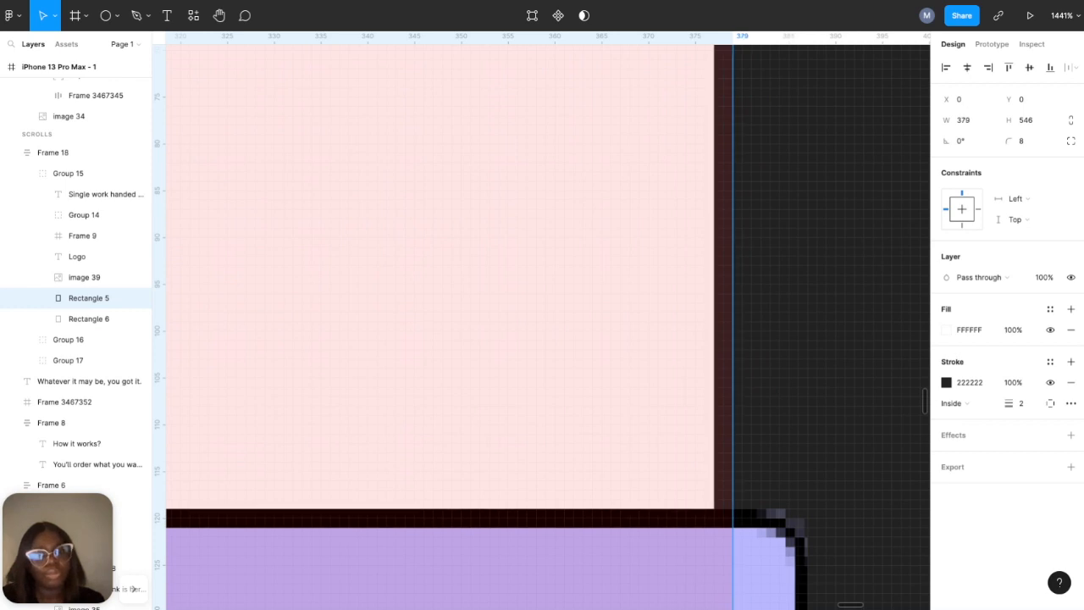
scroll(750, 172, "down", 15)
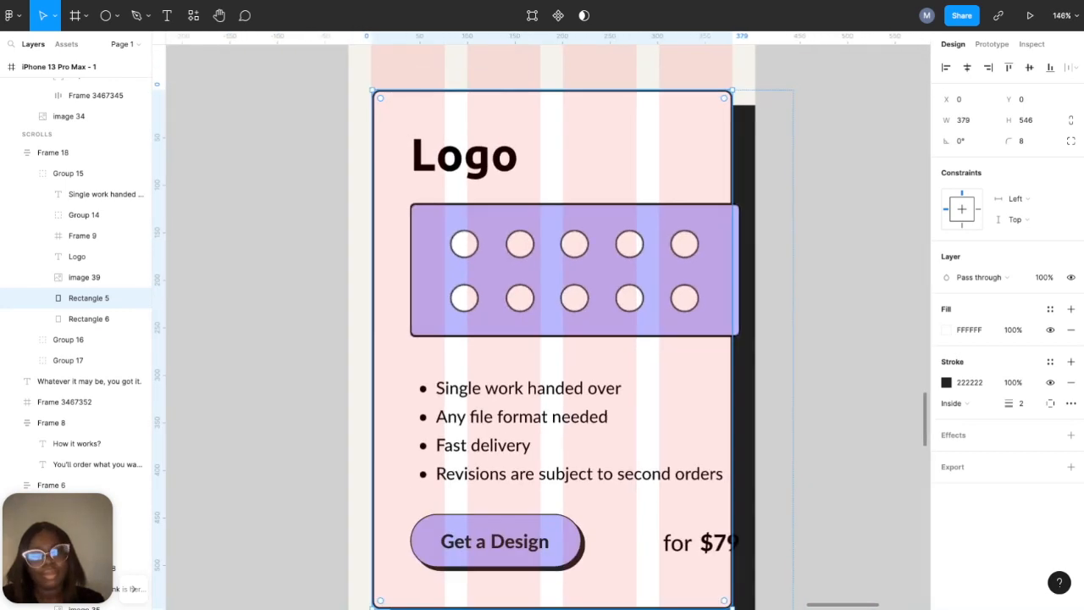
- Try narrowing the Logo card's dark shadow rectangle to 368 wide and undo the resize
left_click(750, 172)
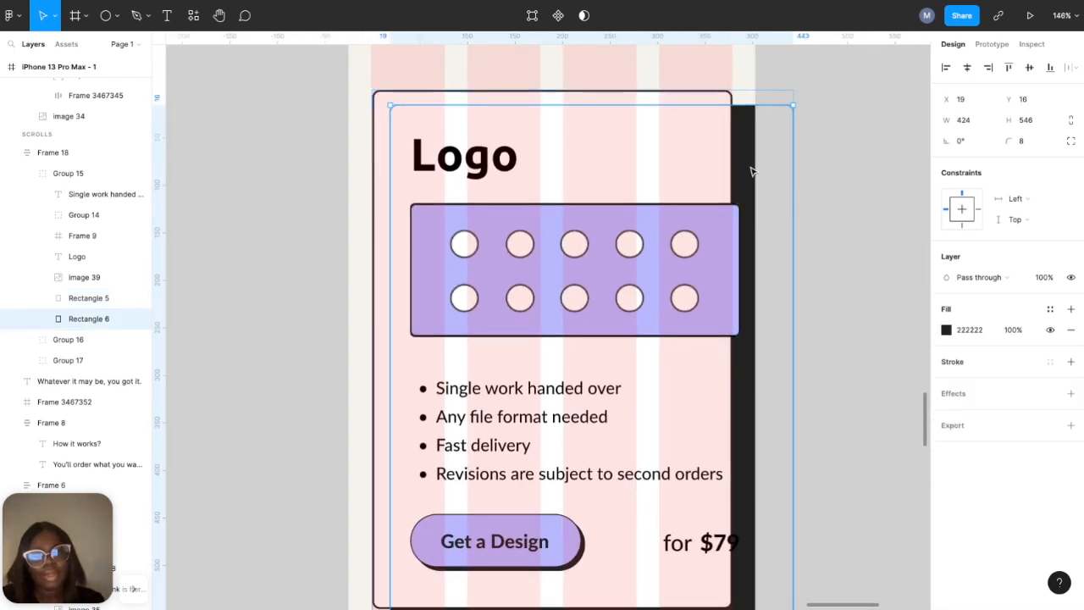
left_click_drag(794, 168, 796, 168)
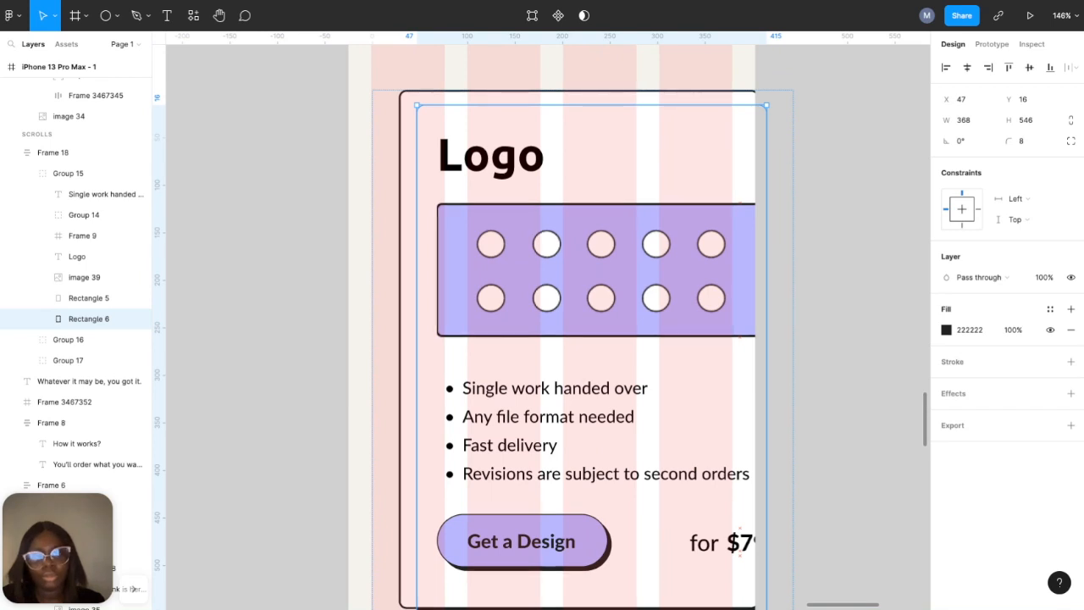
key("ctrl+z")
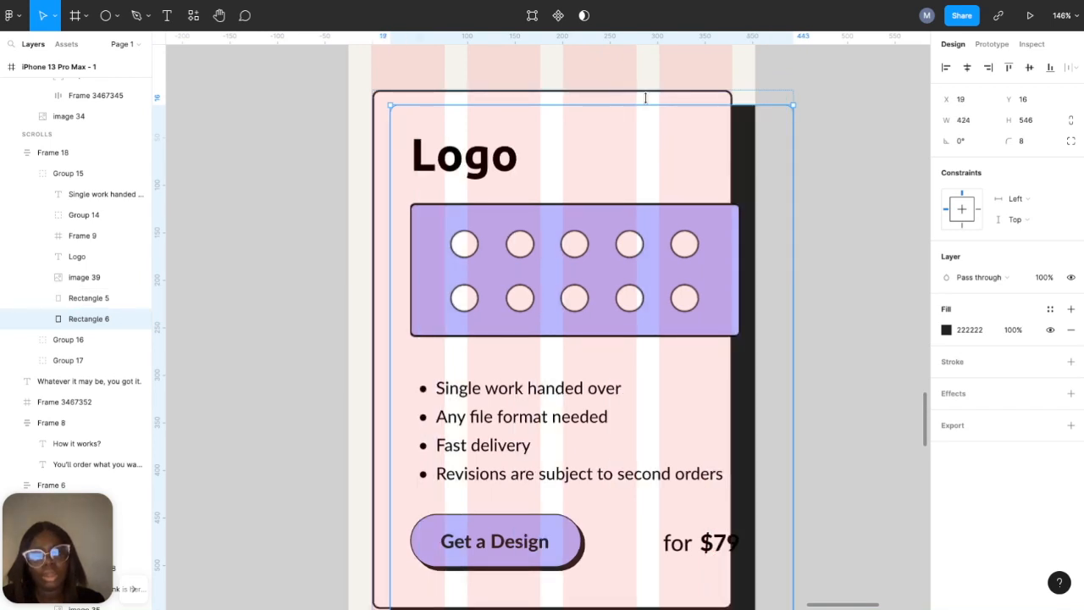
- Set the Logo card's dark shadow rectangle to 379 wide to match the white background rectangle
left_click(648, 101)
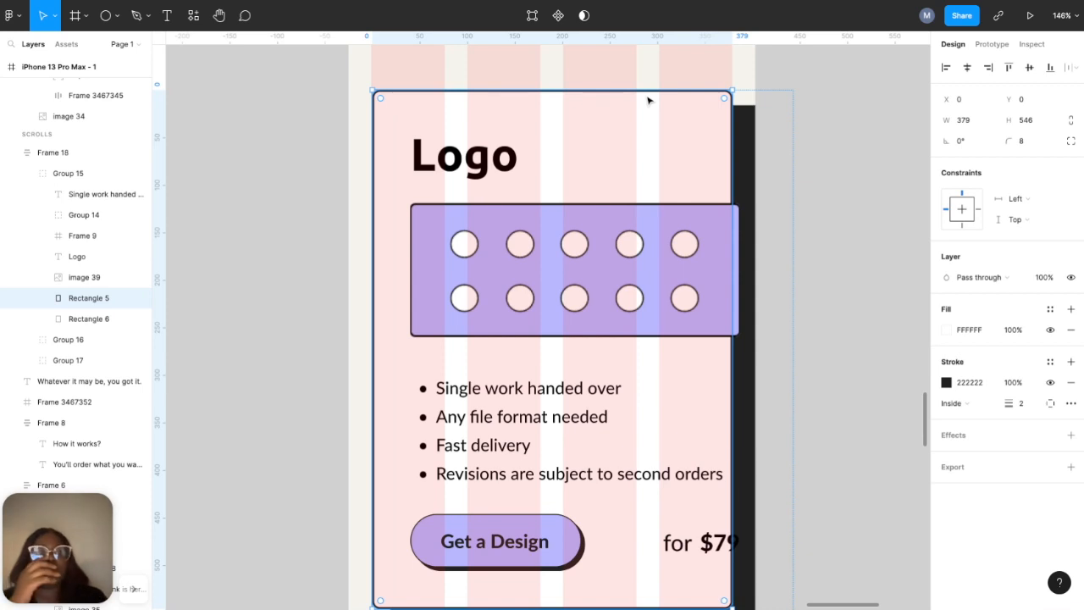
left_click(751, 129)
left_click(972, 127)
double_click(973, 128)
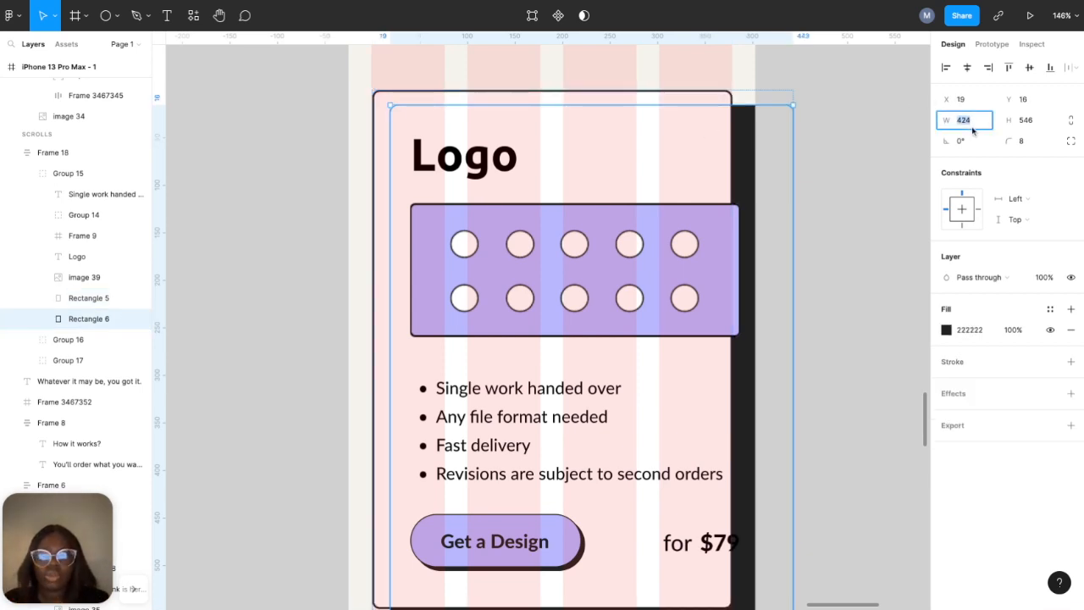
type("3")
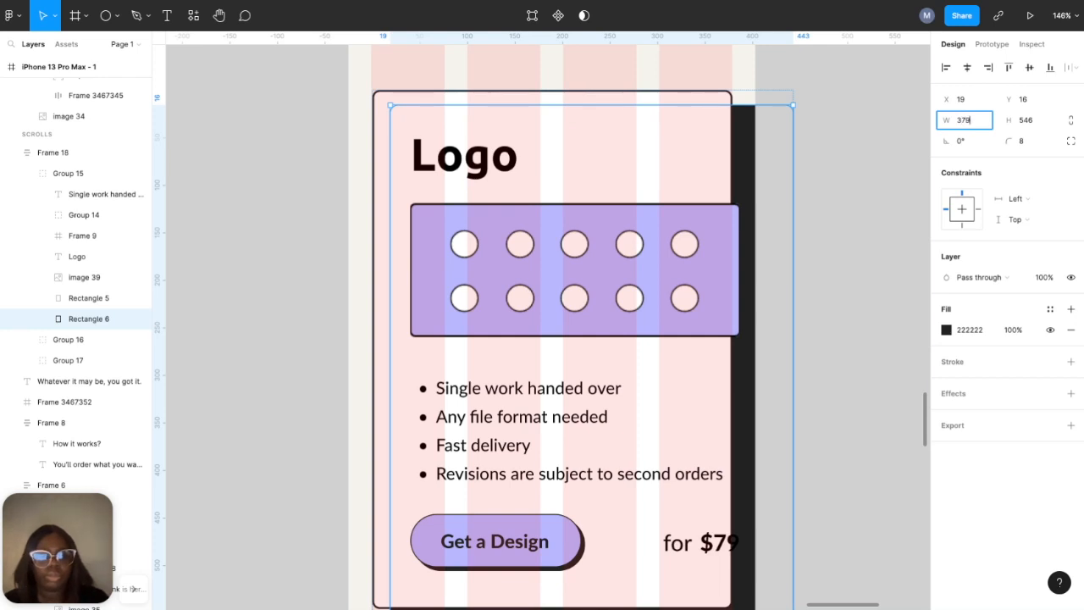
type("79")
key("Return")
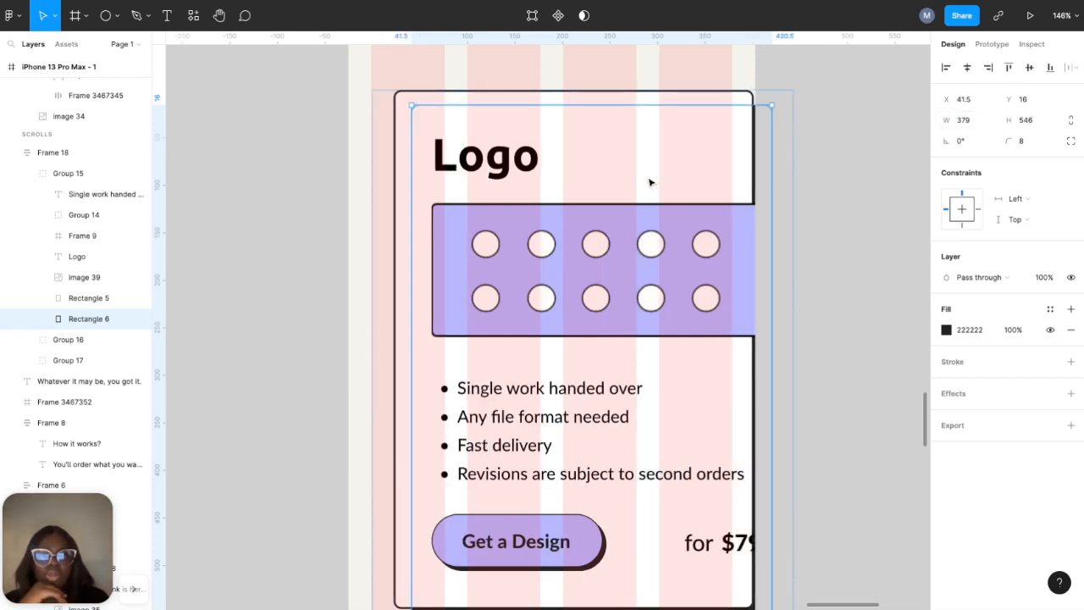
left_click(803, 174)
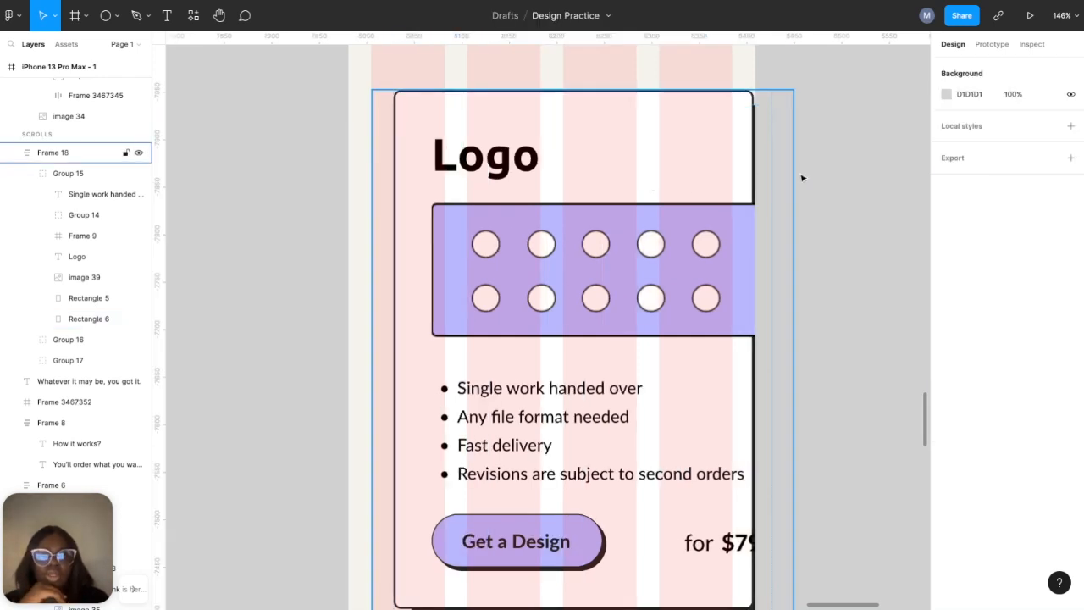
- Nudge the stacked cards frame left until the Logo card's outer edge meets the first column's outer edge
left_click(666, 176)
key("Left")
key("Left")
key("Left")
key("Left")
key("Left")
key("Left")
key("Left")
key("Left")
key("Left")
key("Left")
key("Left")
key("Left")
key("Left")
key("Left")
key("Left")
key("Left")
key("Left")
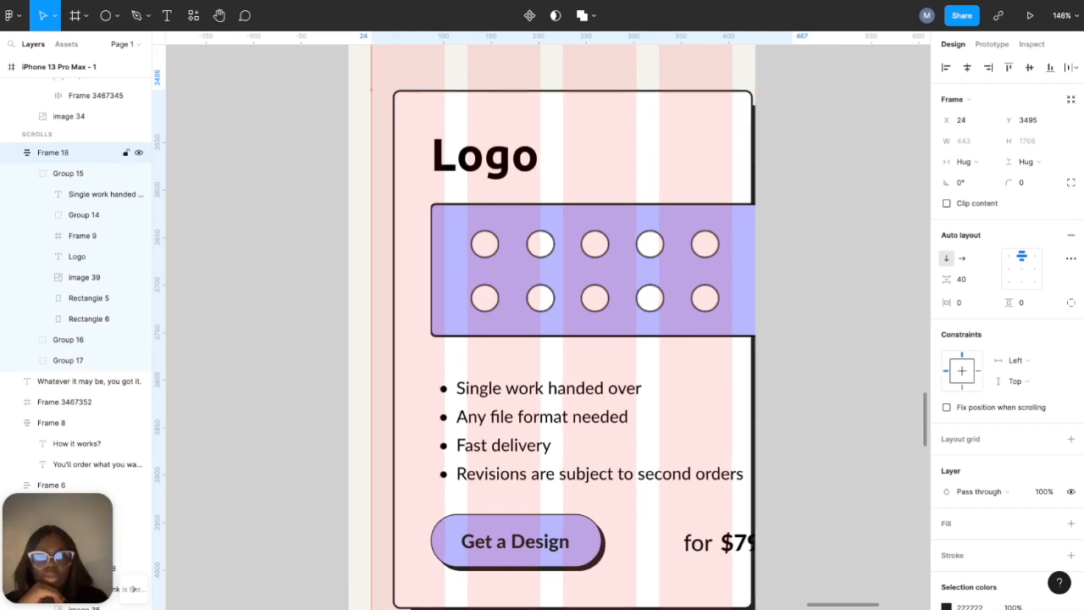
key("Left")
key("Left")
key("Left")
key("Left")
key("Left")
key("Left")
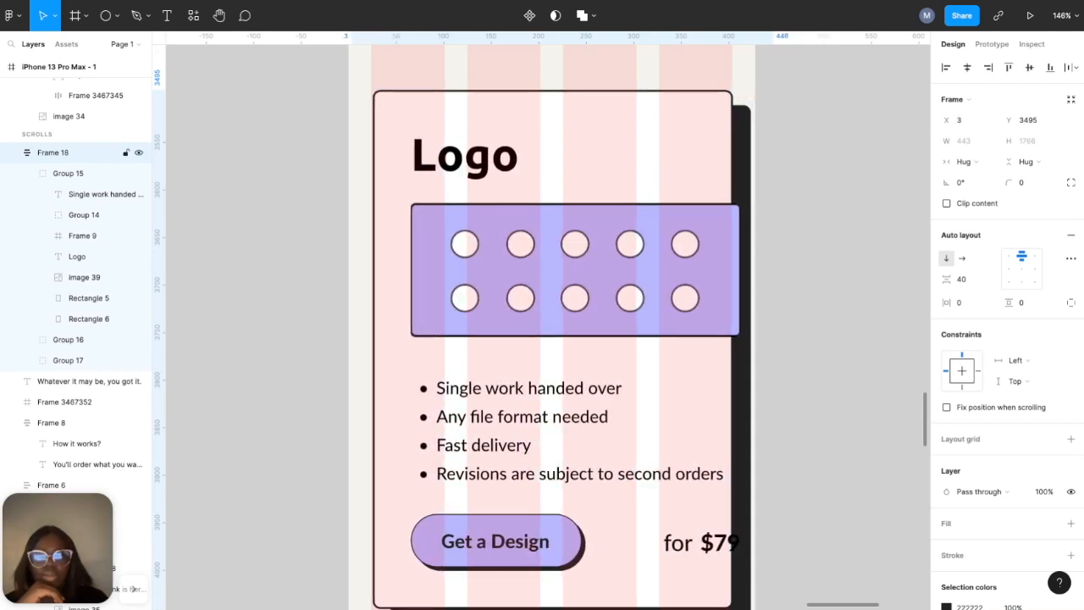
- Narrow the Logo card's white background rectangle to 365 wide
double_click(644, 158)
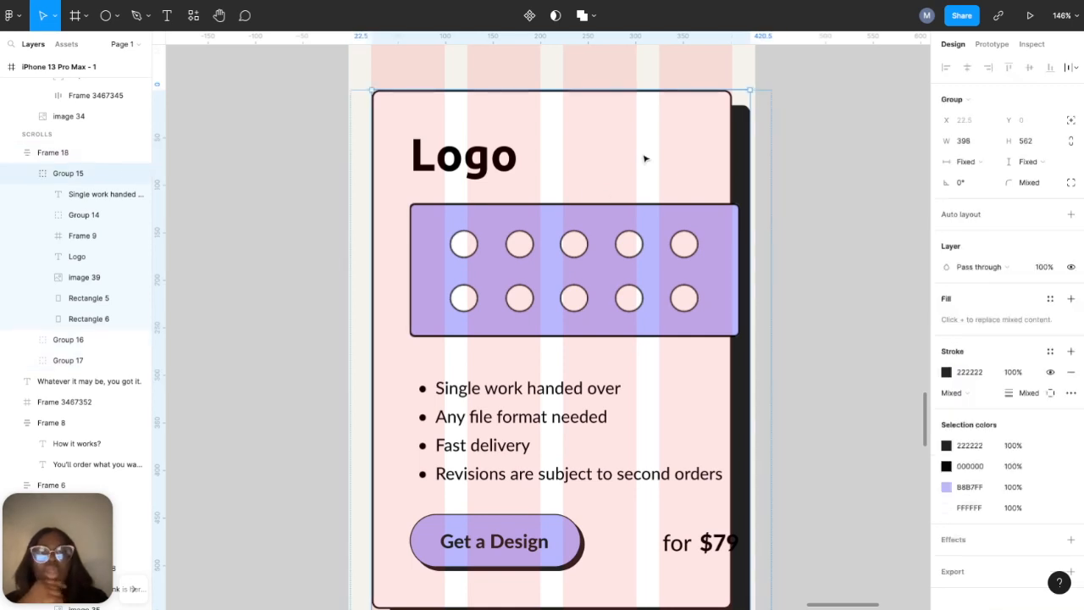
double_click(691, 154)
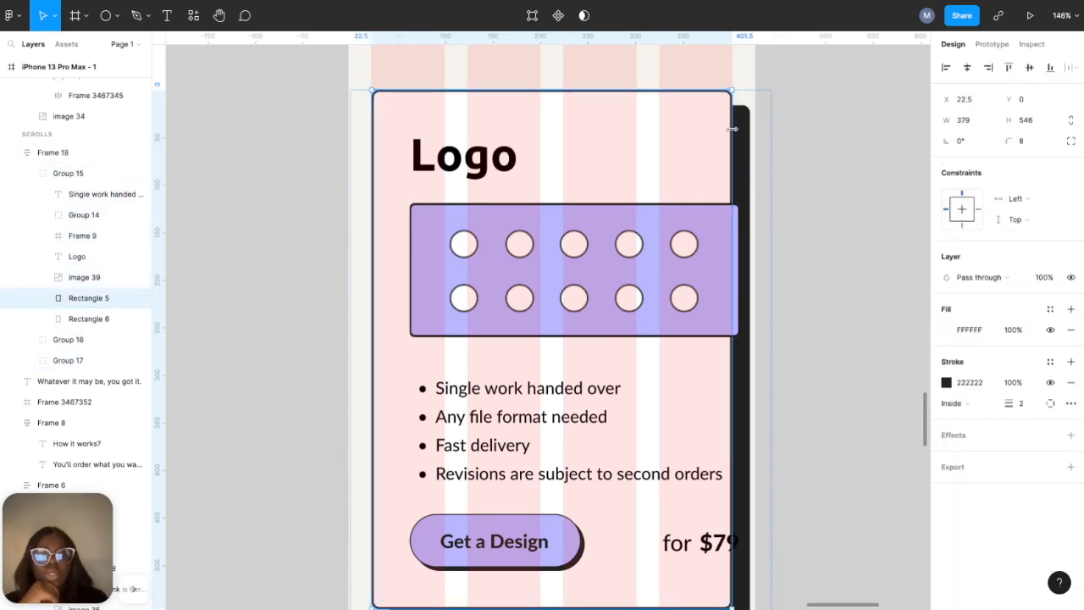
left_click_drag(744, 129, 732, 129)
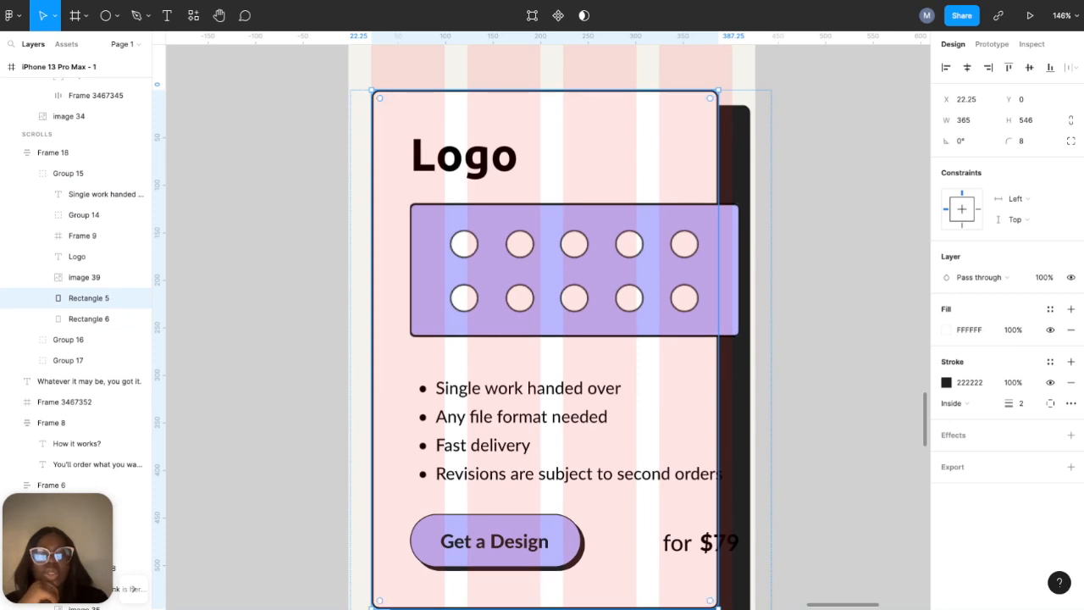
- Set the Logo card's dark shadow rectangle to 365 wide, matching the white background rectangle
left_click(738, 134)
left_click(970, 123)
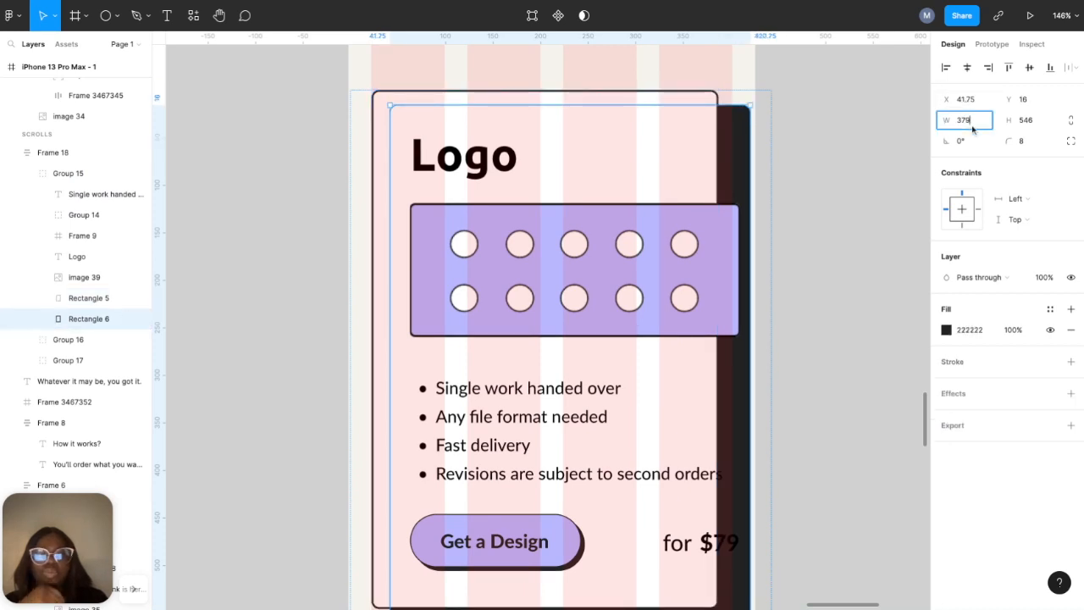
type("3")
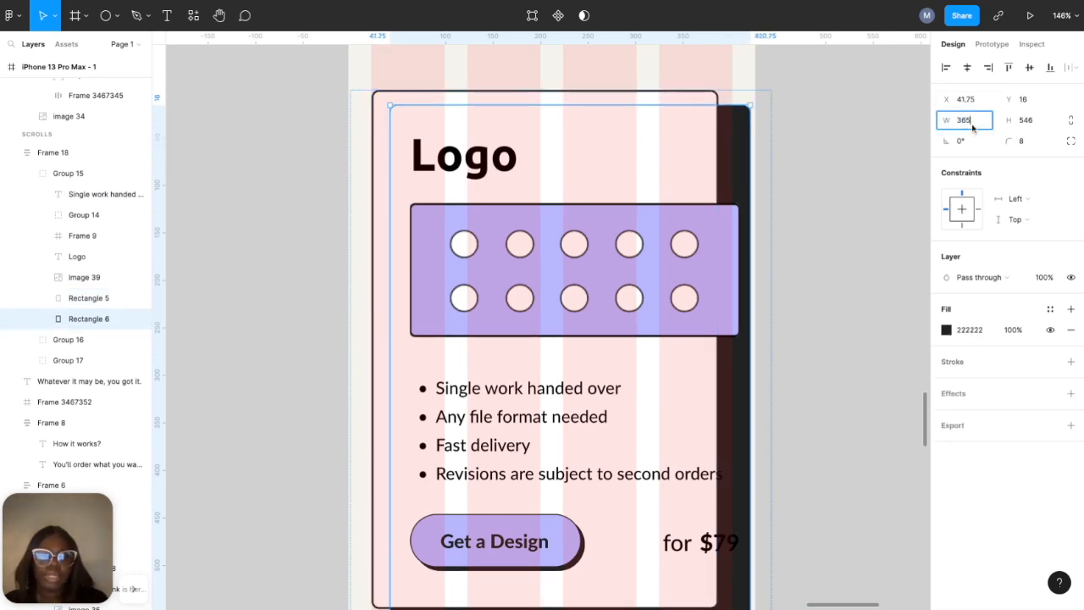
type("65")
key("Return")
left_click(804, 161)
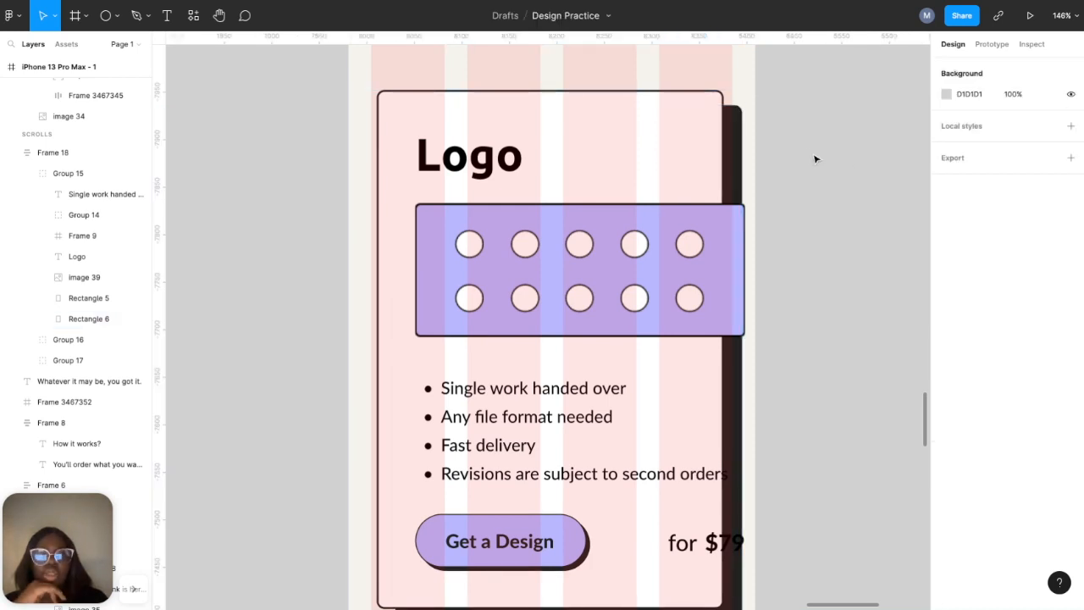
- Nudge the stacked cards frame left to X -4 to realign the Logo card with the first column's edge
left_click(673, 158)
key("Left")
key("Left")
key("Left")
key("Left")
key("Left")
key("Left")
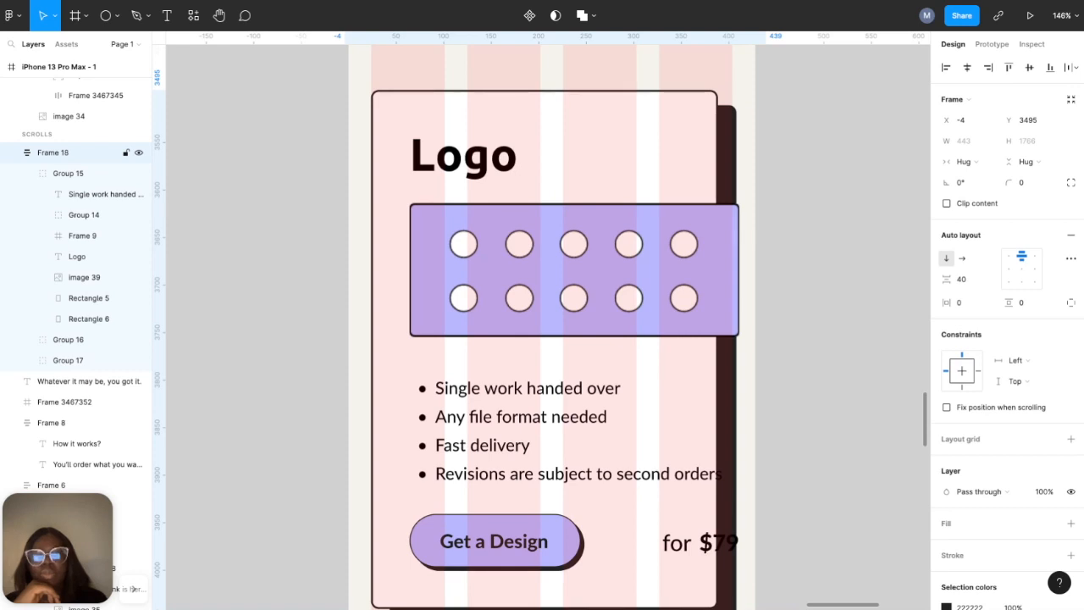
- Scale the Logo card's purple image down proportionally to 297 × 121 and shift it slightly right inside the card
double_click(478, 224)
double_click(482, 226)
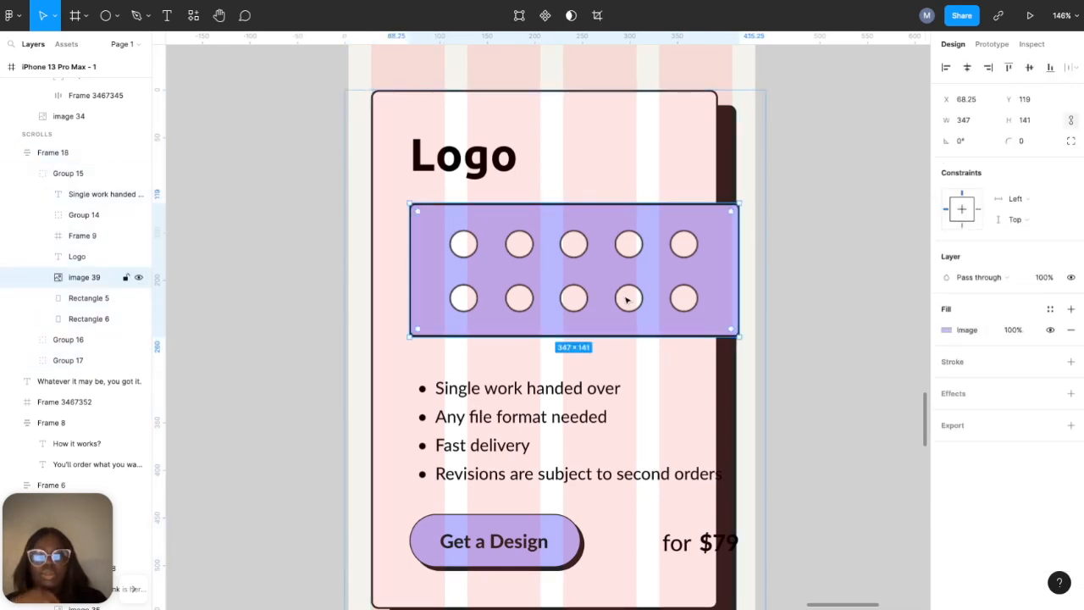
left_click_drag(740, 294, 700, 293)
key("ctrl+z")
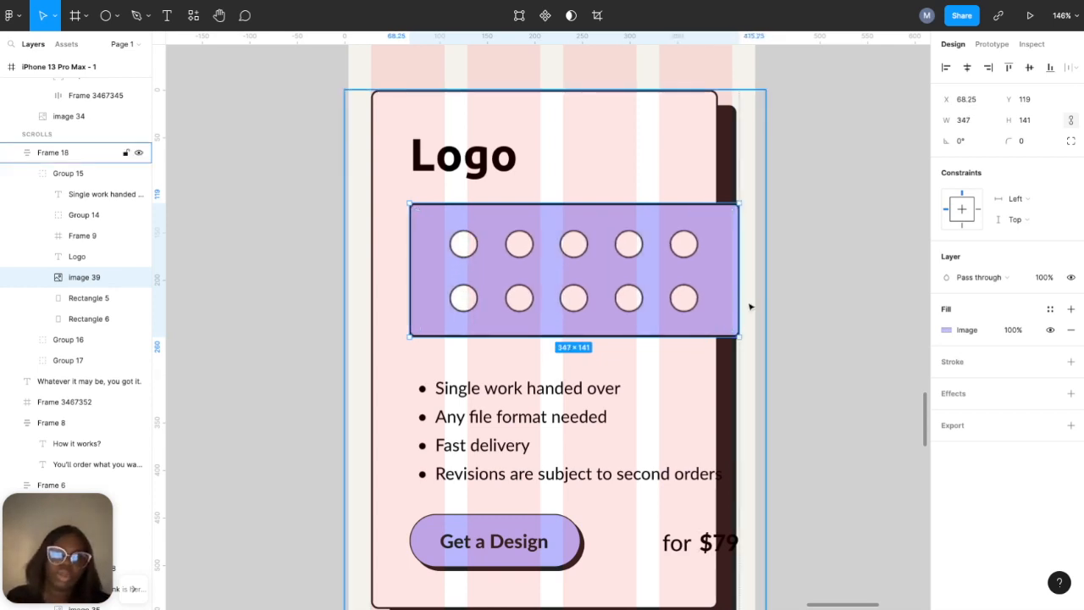
mouse_move(740, 338)
left_mouse_down()
mouse_move(684, 315)
mouse_move(744, 341)
left_mouse_up()
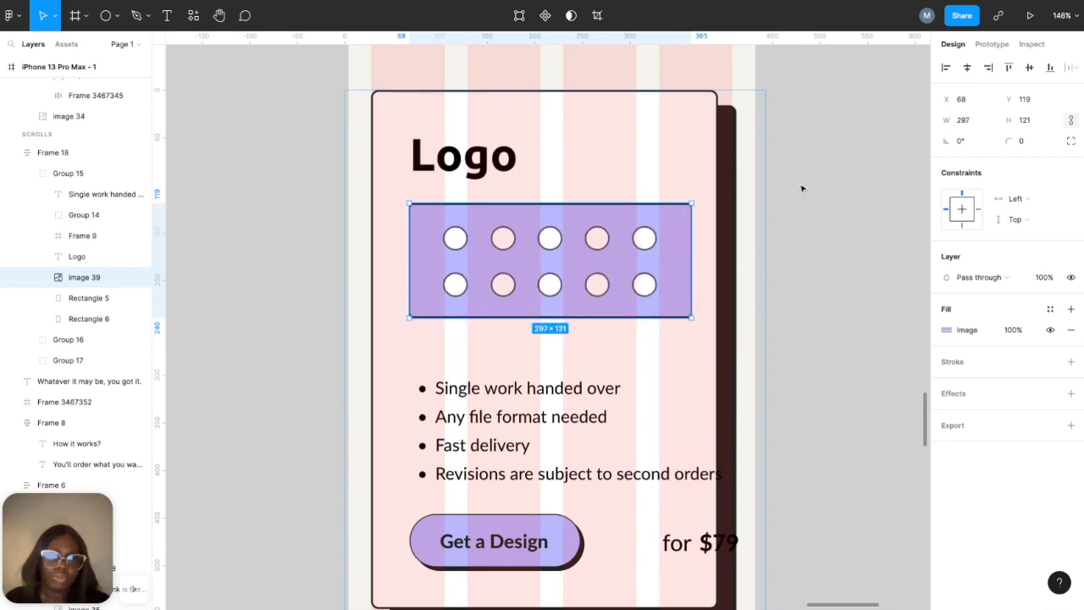
left_click(581, 145)
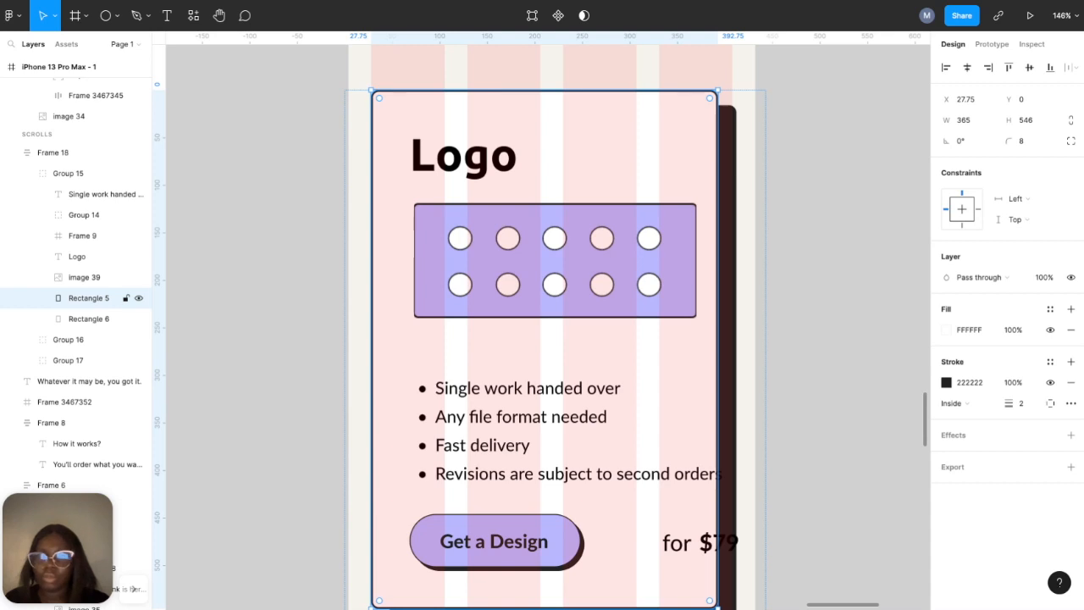
double_click(584, 145)
key("Escape")
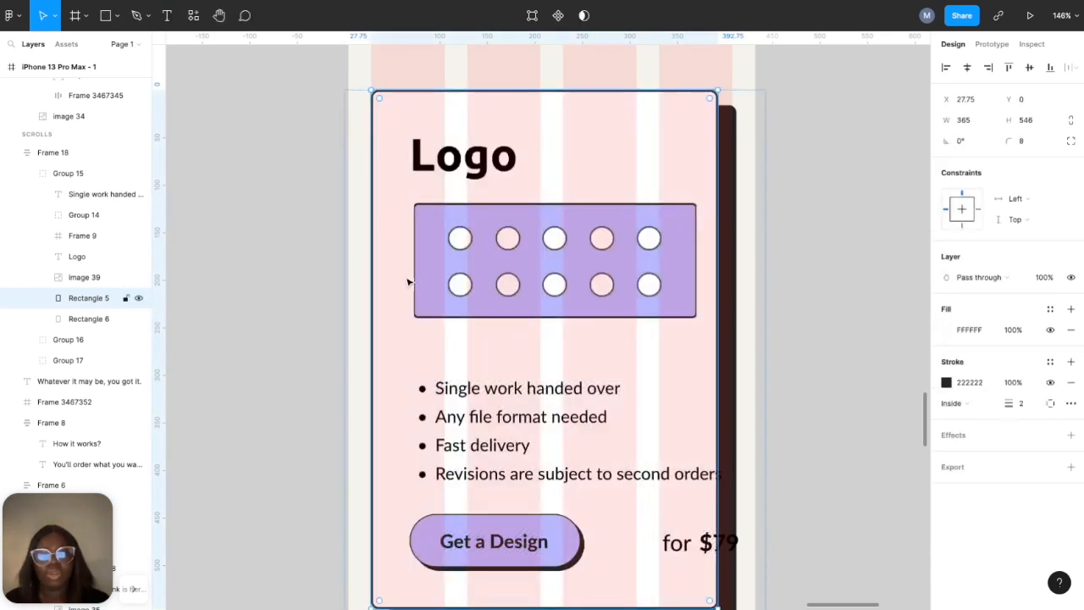
left_click(80, 256)
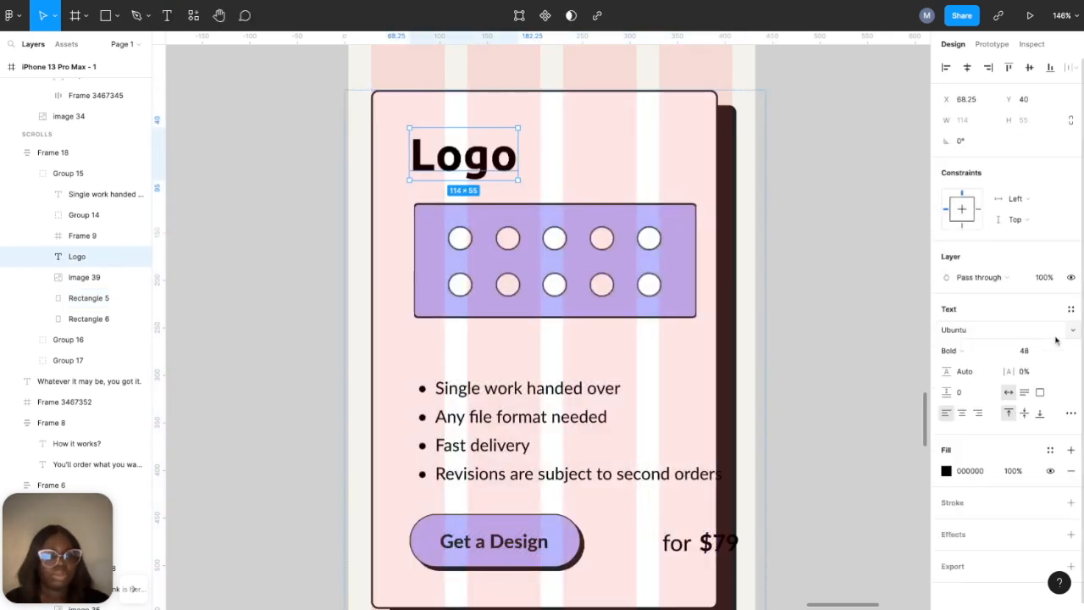
- Move the Illustration and Landing cards together out of the stacked frame onto the empty canvas beside the mobile frame
scroll(642, 283, "down", 3)
scroll(634, 298, "down", 10)
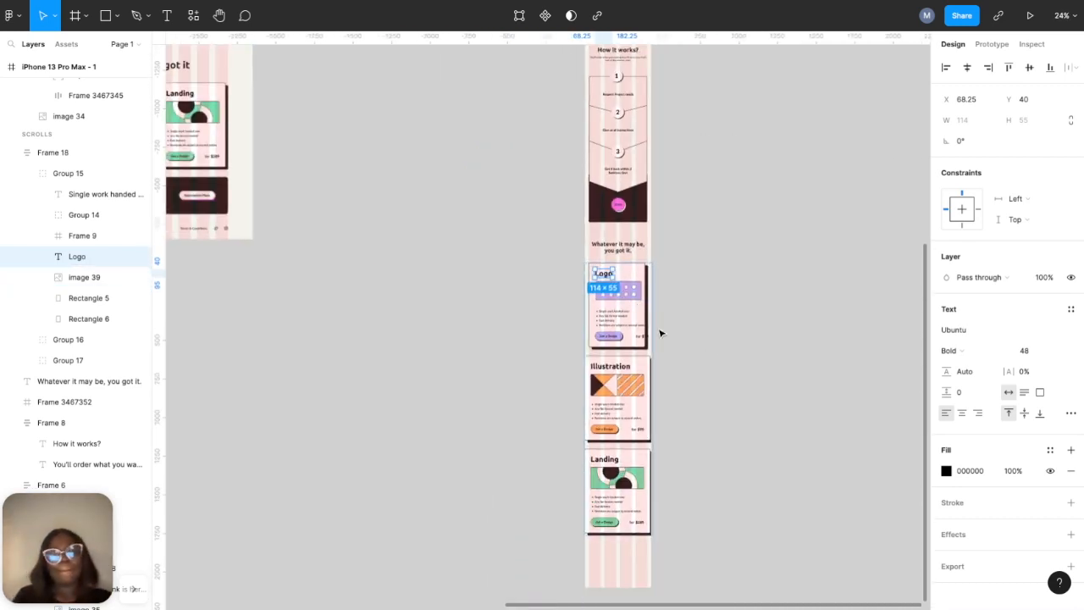
key("Escape")
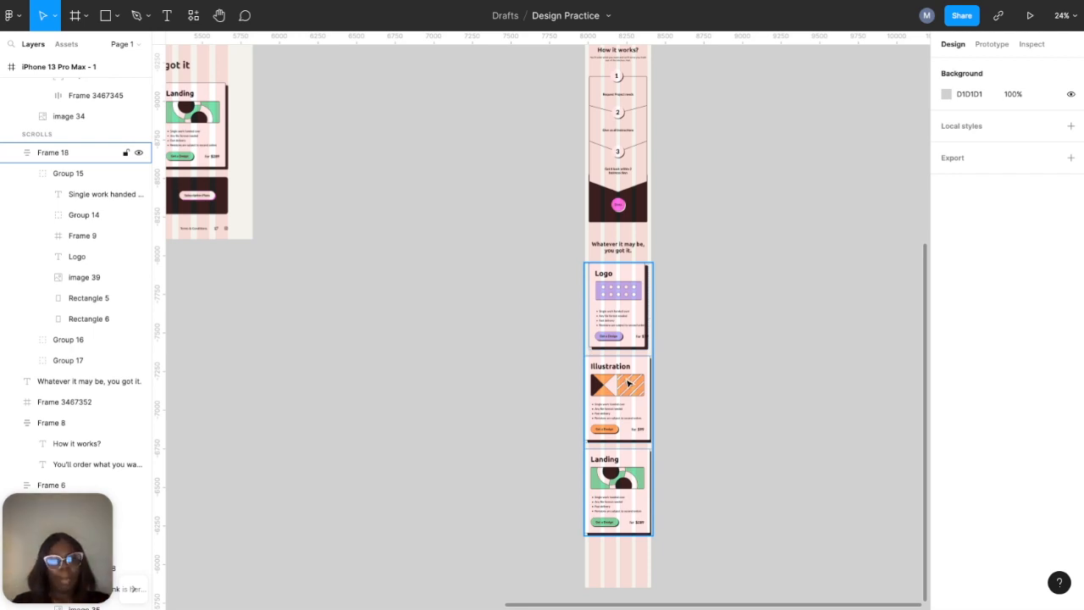
left_click(627, 384)
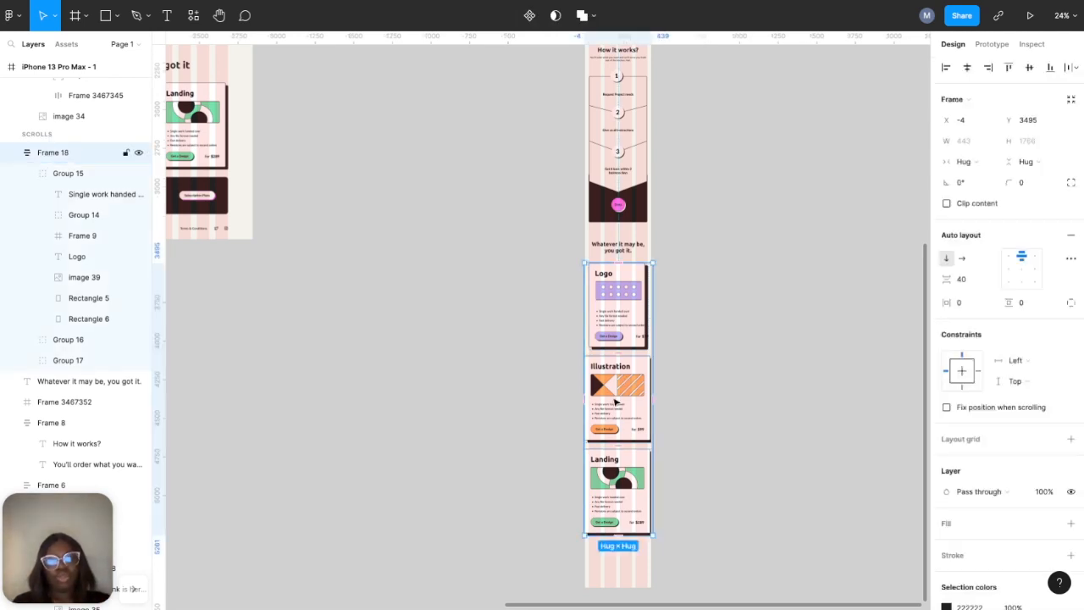
left_click(616, 403)
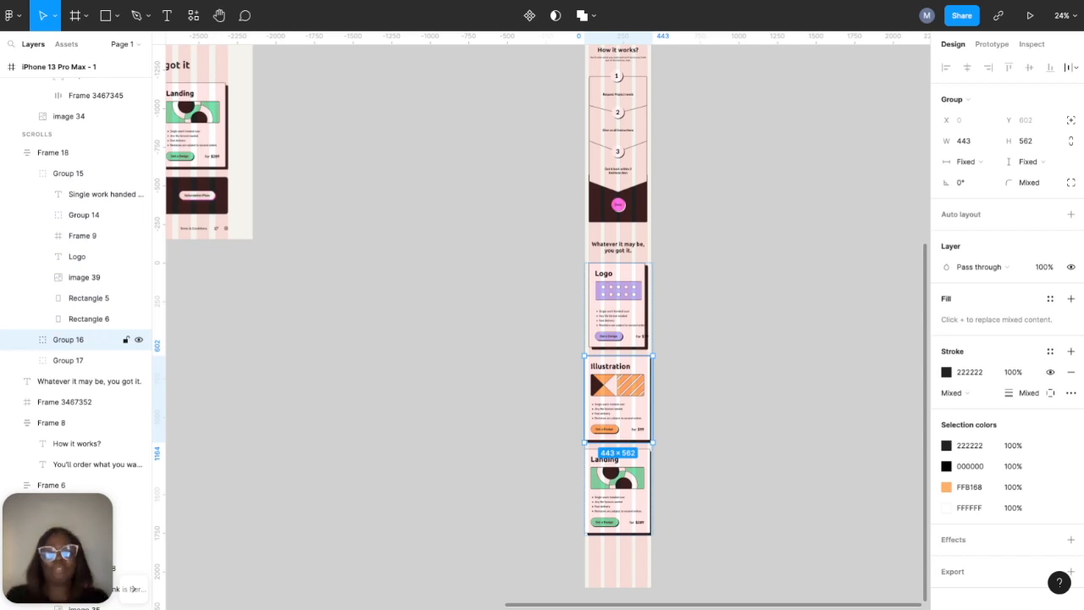
left_click(625, 470, "shift")
left_click_drag(622, 416, 710, 376)
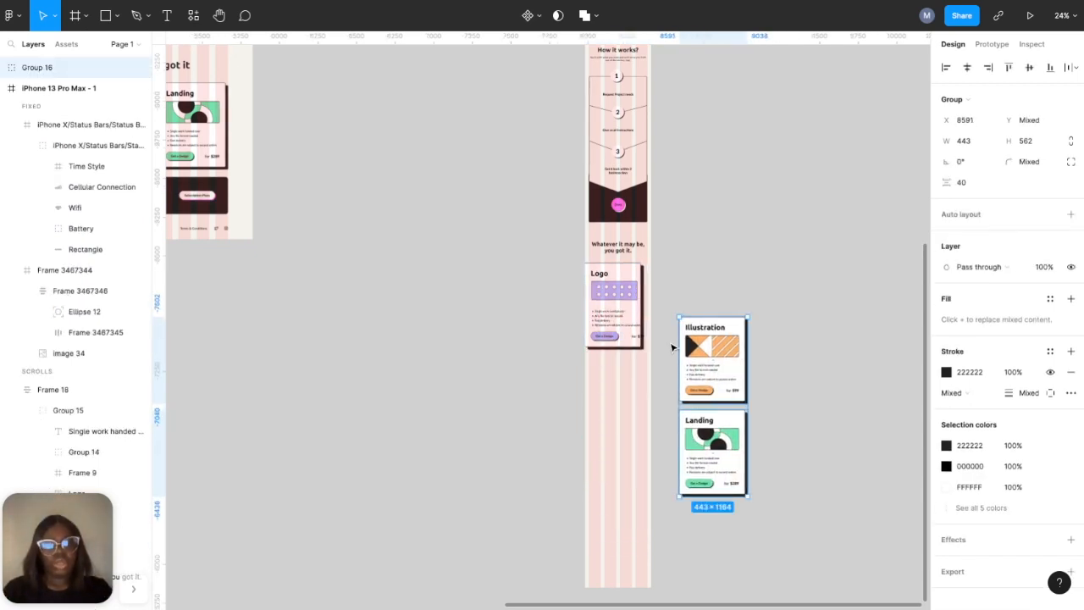
left_click(689, 300)
- Shift the frame holding the Logo card right to X 24 so it starts at the first column's outer edge
scroll(687, 298, "up", 5)
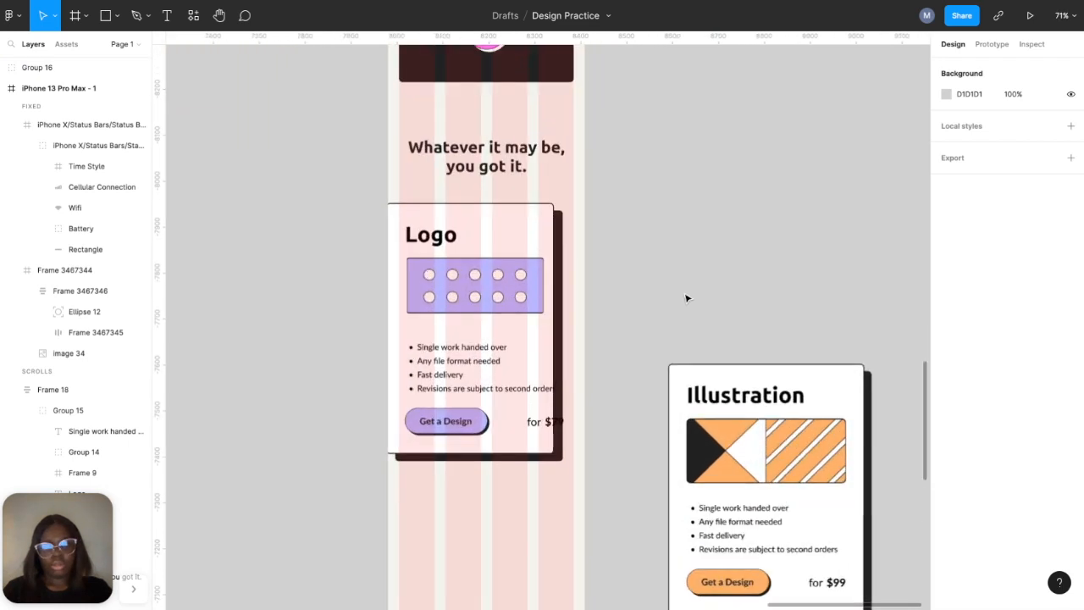
scroll(688, 298, "left", 5)
scroll(688, 306, "down", 3)
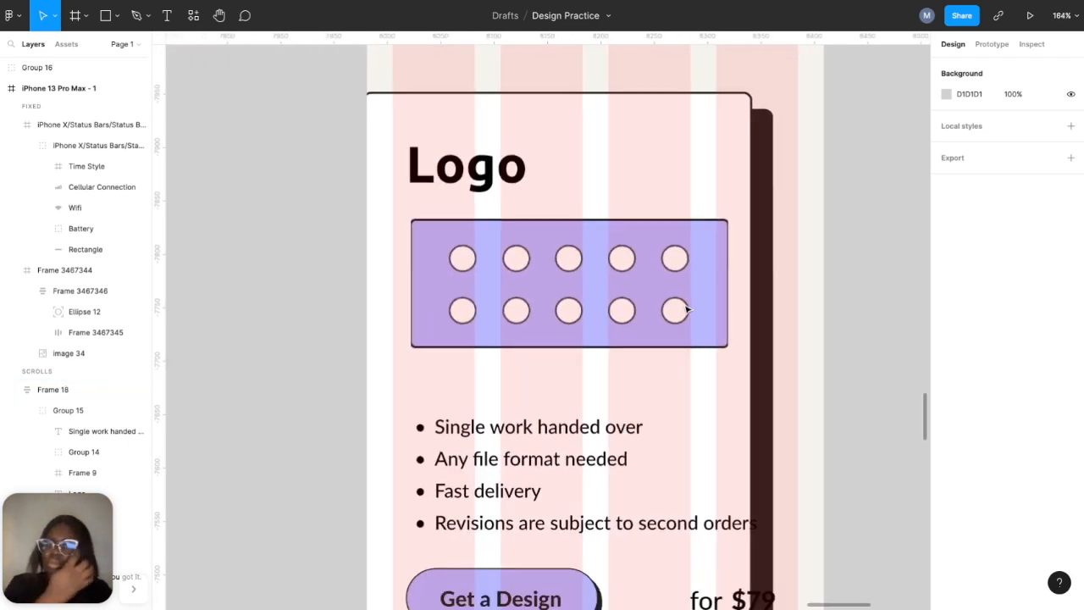
left_click(620, 305)
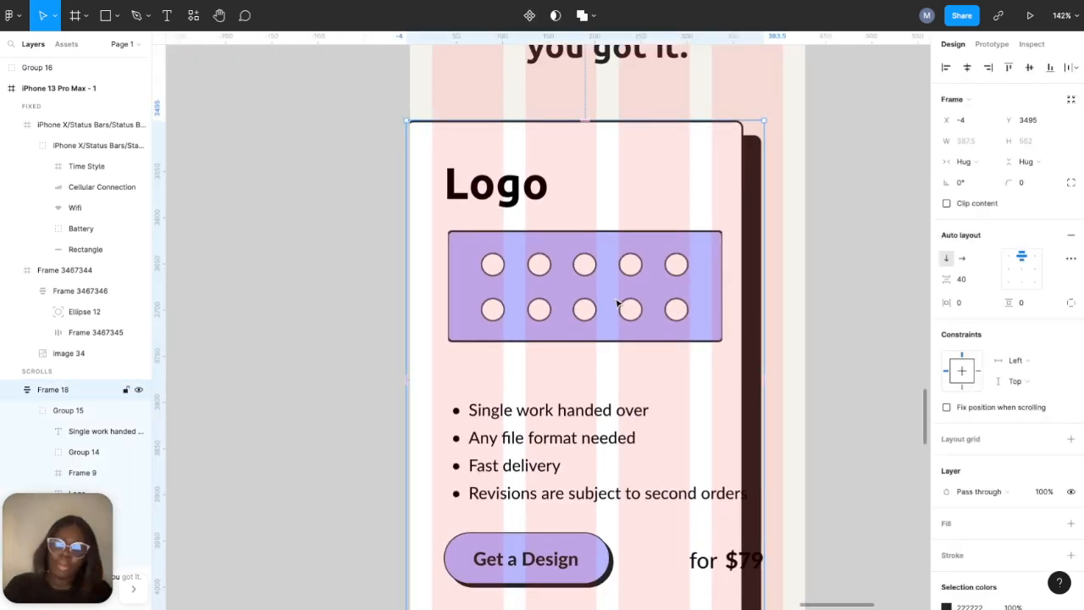
key("shift+Right")
key("shift+Right")
key("shift+Right")
key("shift+Right")
key("shift+Left")
scroll(517, 122, "up", 10)
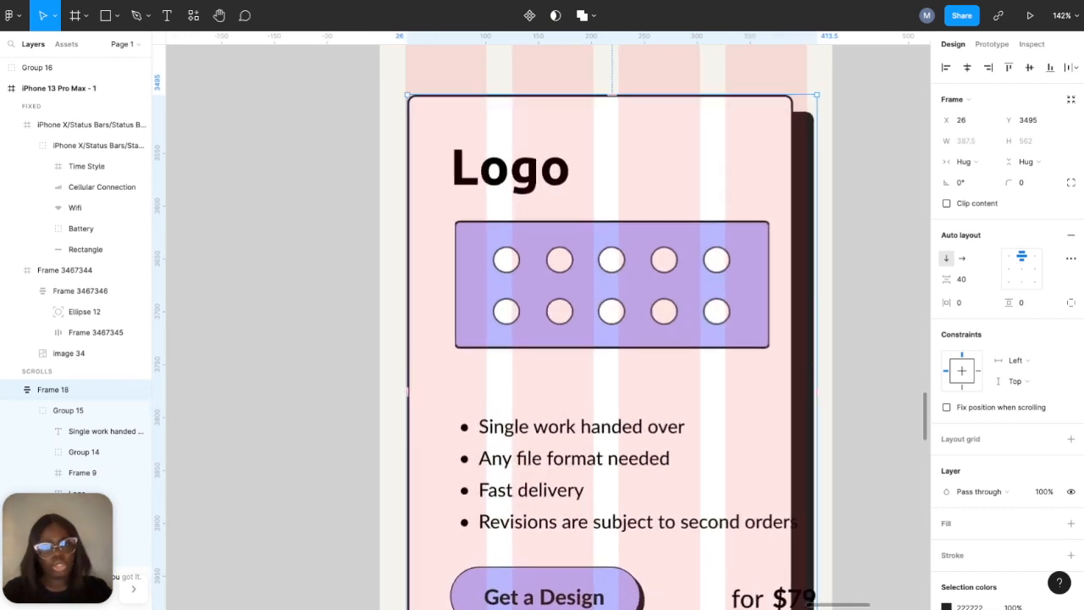
scroll(542, 321, "left", 1)
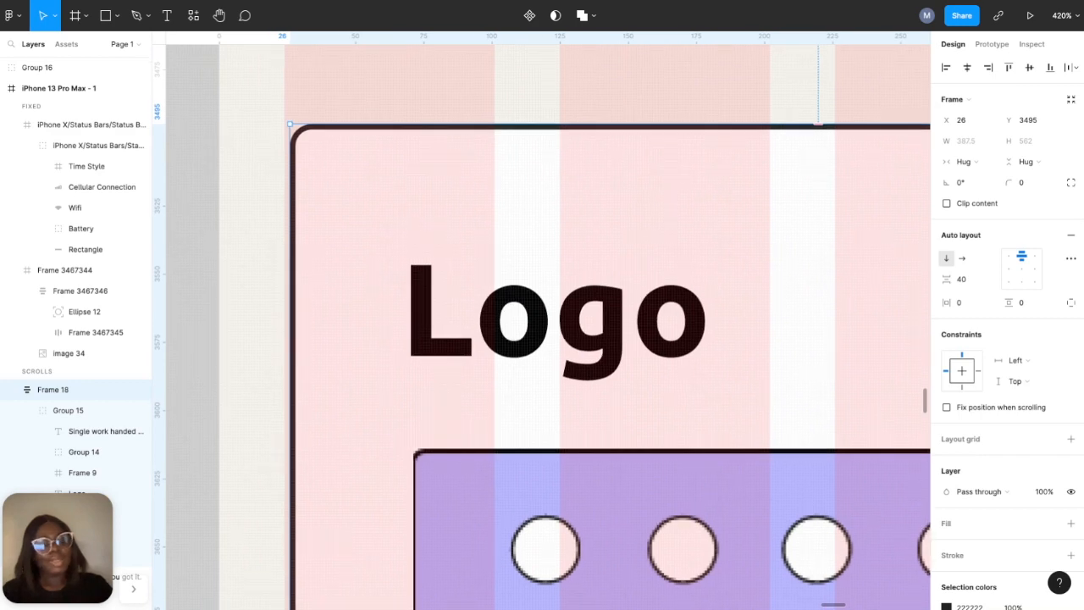
key("Left")
key("Left")
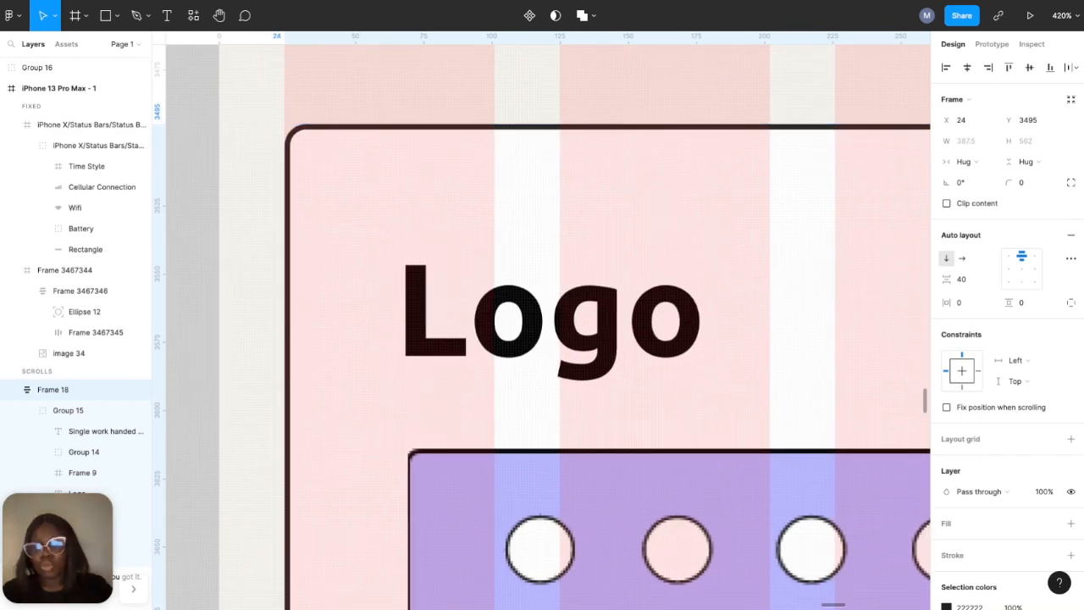
- Try to narrow the frame holding the Logo card to a width of 384, then undo the resize
scroll(616, 315, "down", 6)
scroll(618, 312, "down", 2)
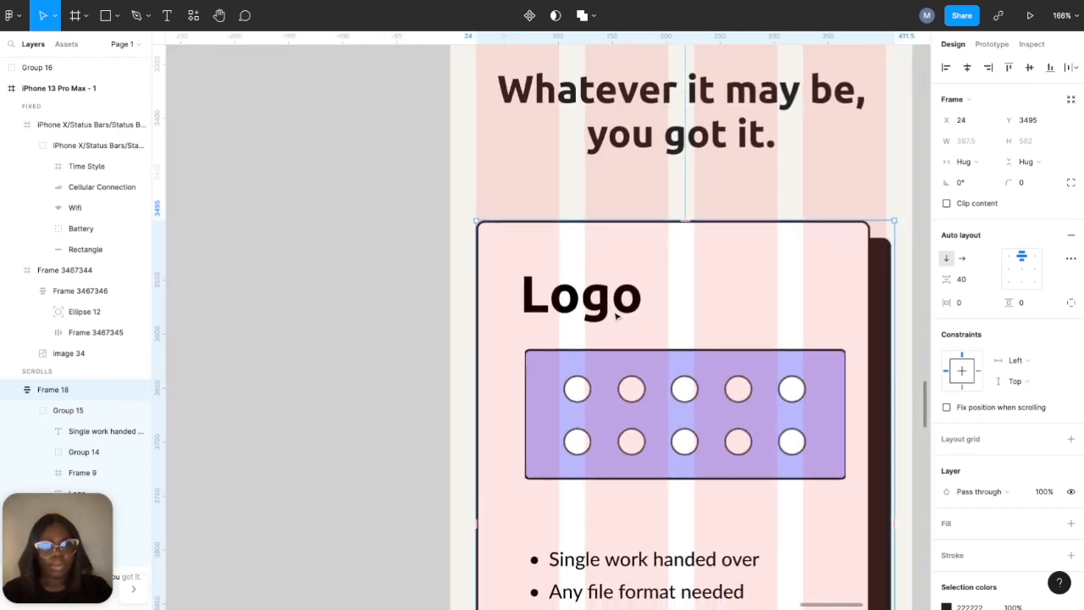
scroll(616, 315, "down", 1)
scroll(839, 240, "down", 2)
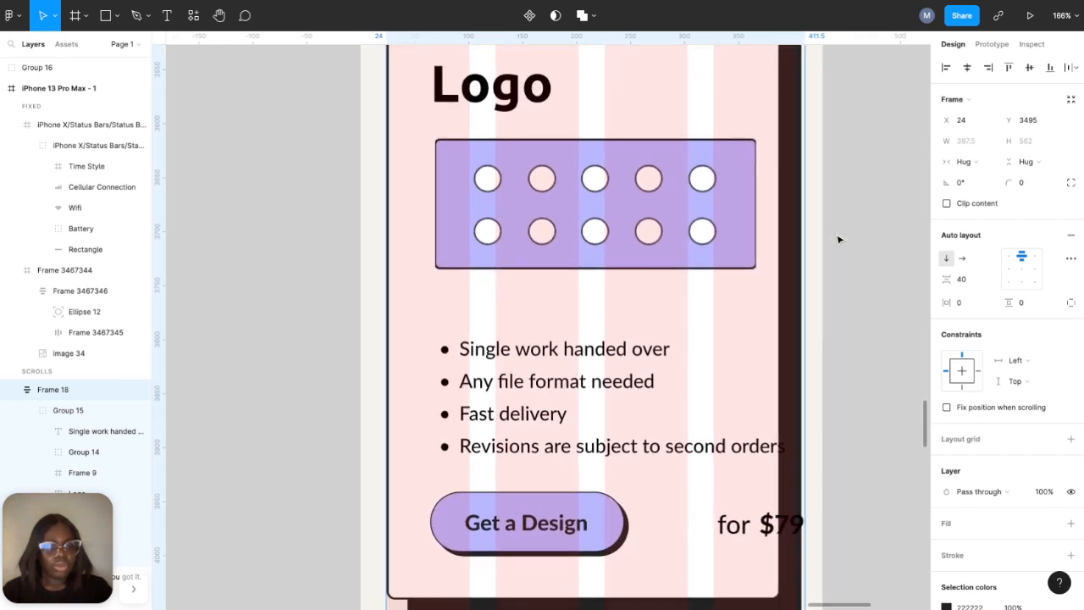
scroll(838, 240, "up", 5)
scroll(717, 237, "up", 5)
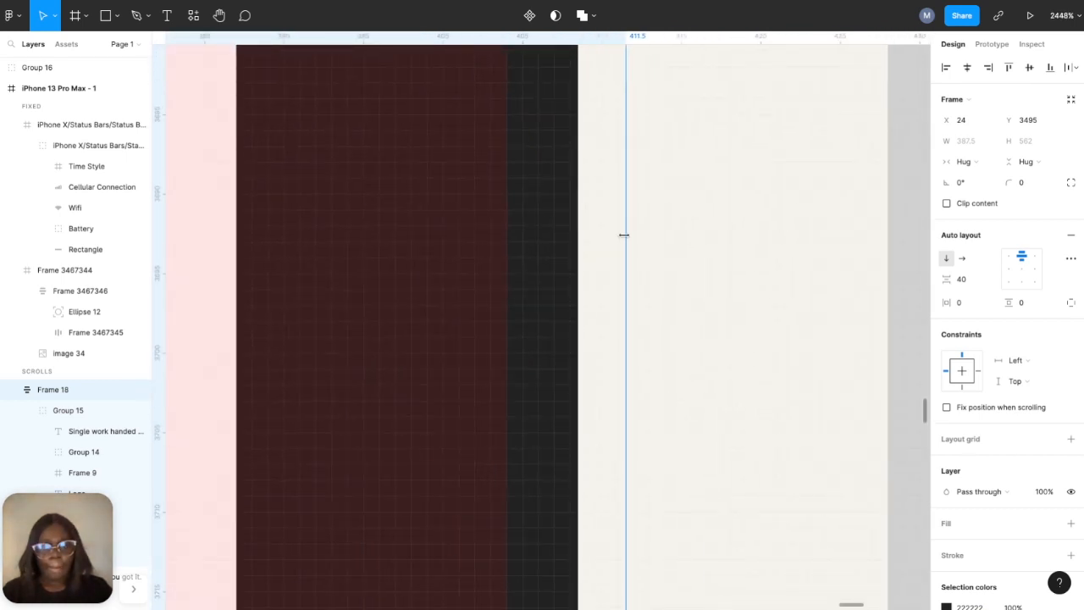
key("super+Left")
key("super+Left")
key("super+Left")
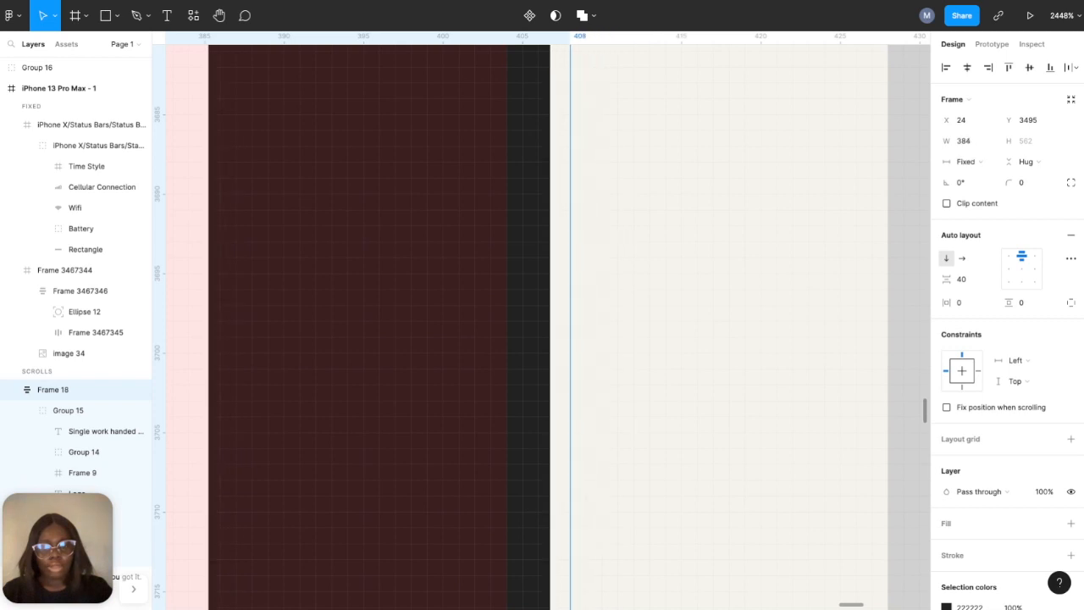
scroll(581, 243, "down", 3)
key("super+z")
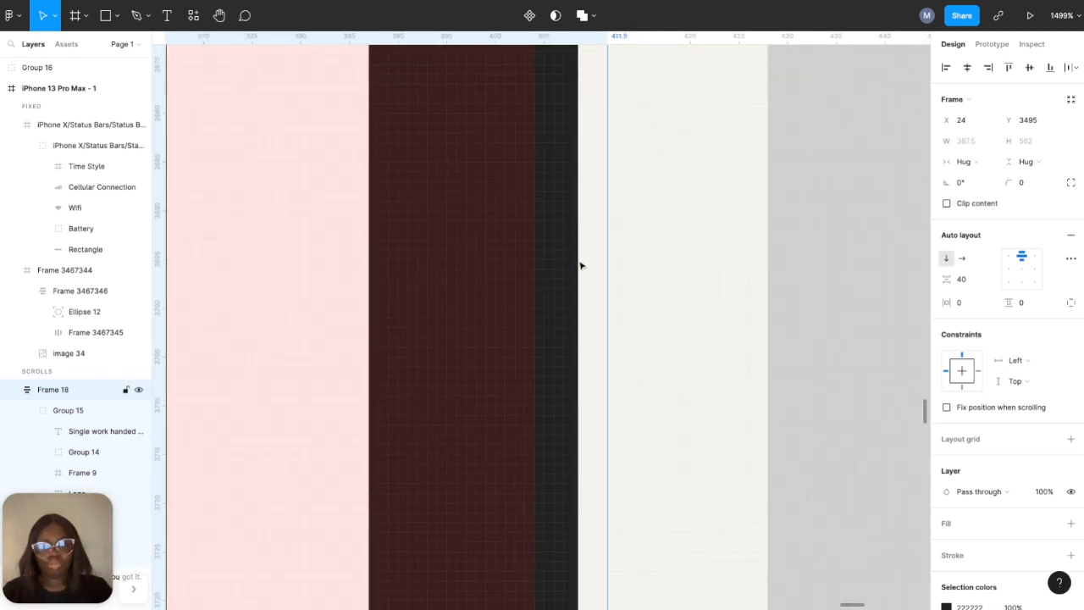
- Set the font size of the card's "Logo" heading to 32
scroll(580, 266, "down", 10)
scroll(582, 272, "left", 2)
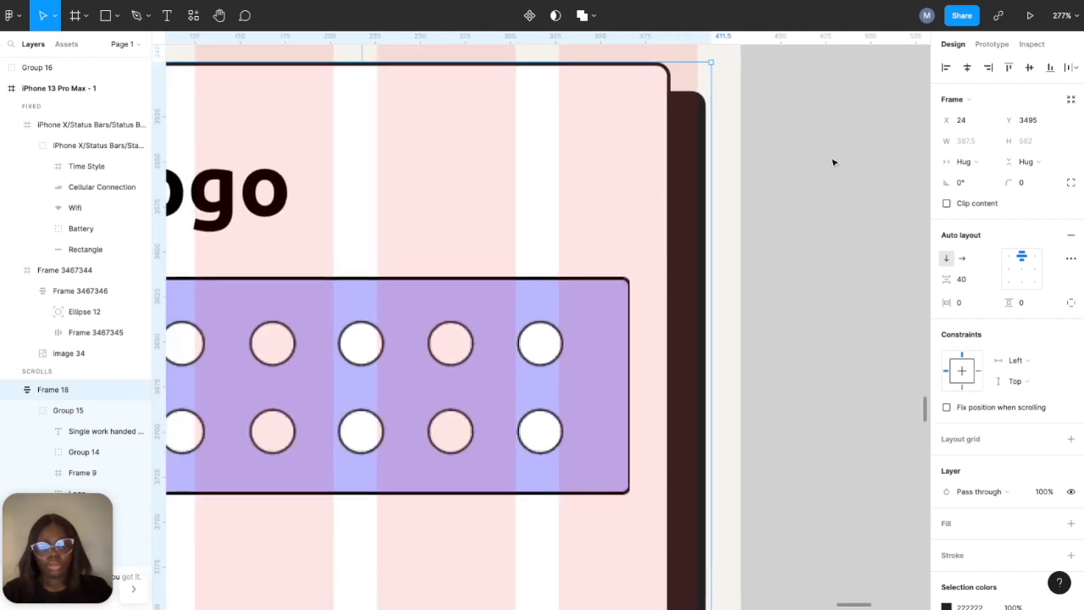
left_click(834, 162)
scroll(835, 170, "down", 5)
left_click(538, 161)
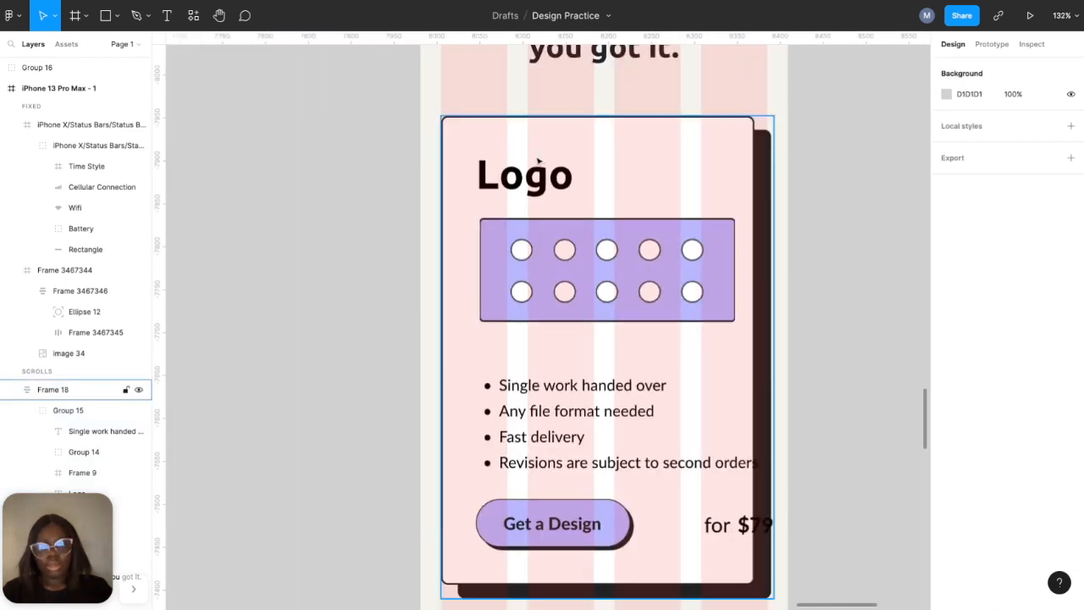
left_click(531, 180)
left_click(531, 180)
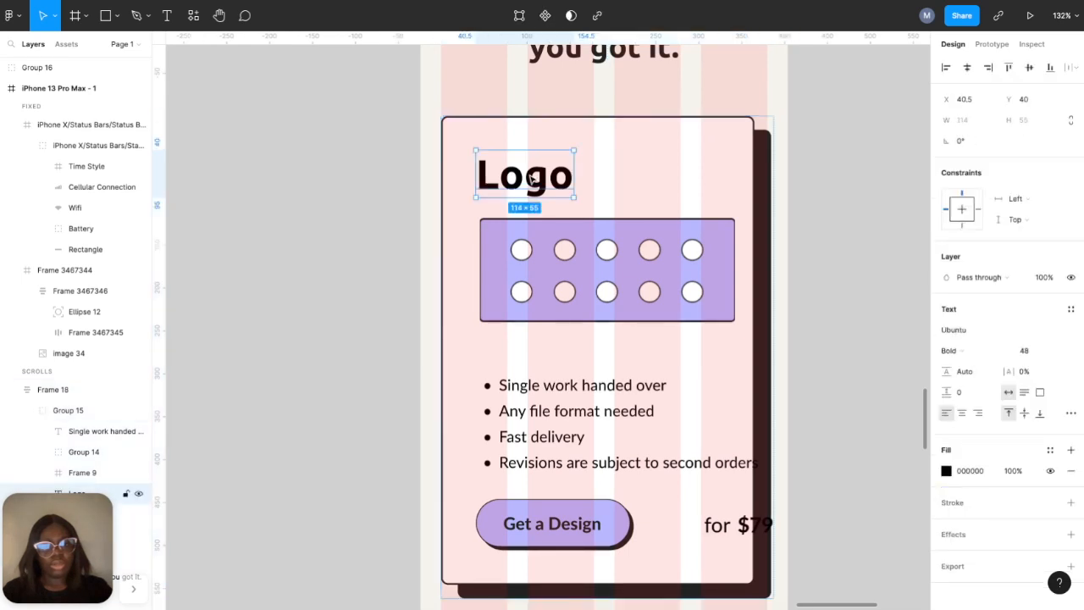
left_click(1057, 353)
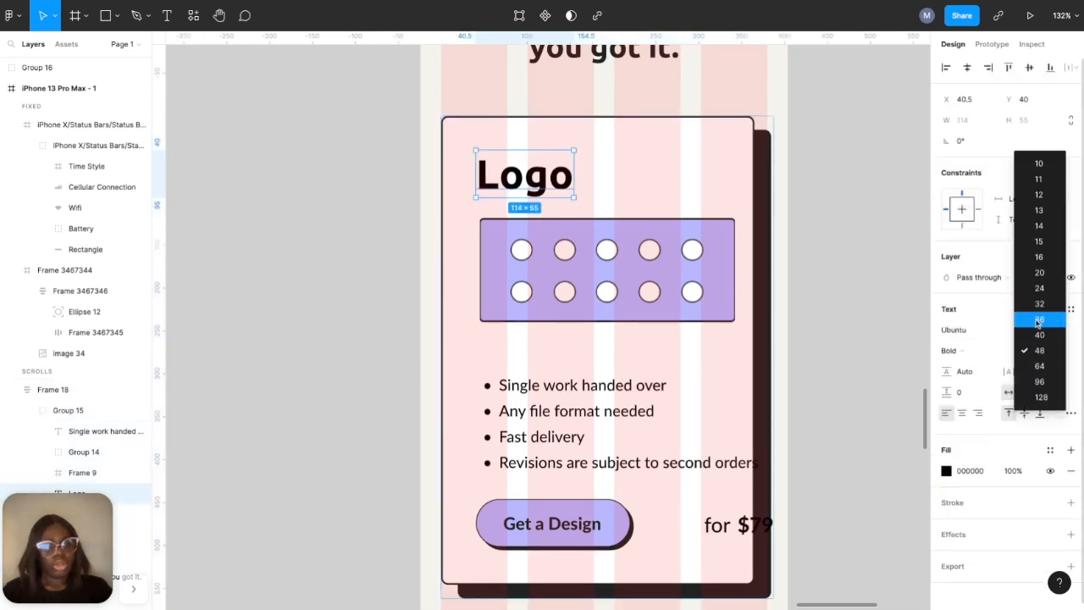
left_click(1040, 305)
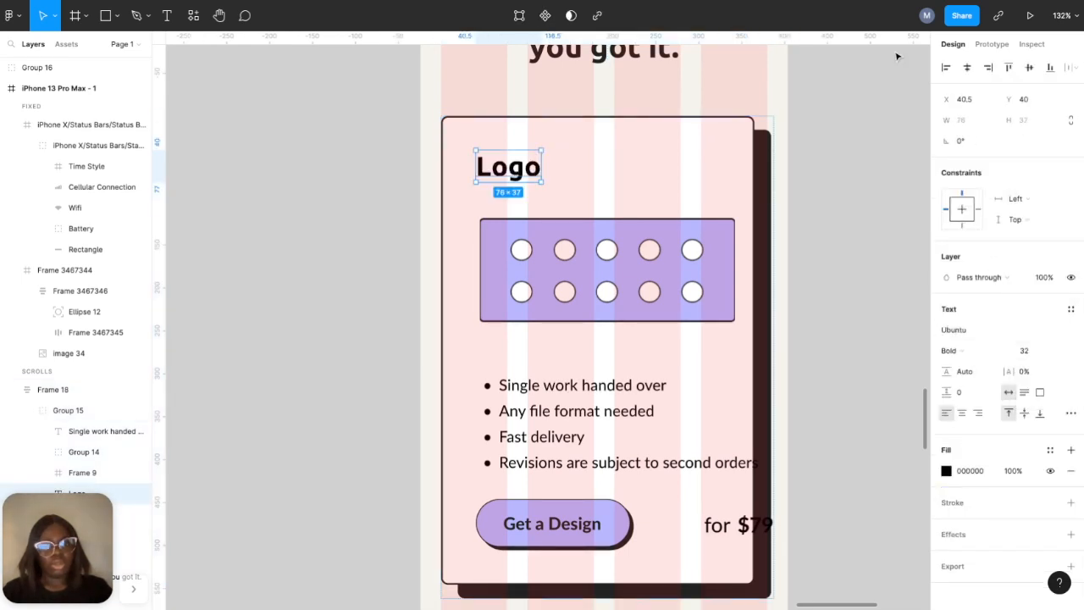
- Shift the "Logo" heading left inside the card to X 32
key("alt")
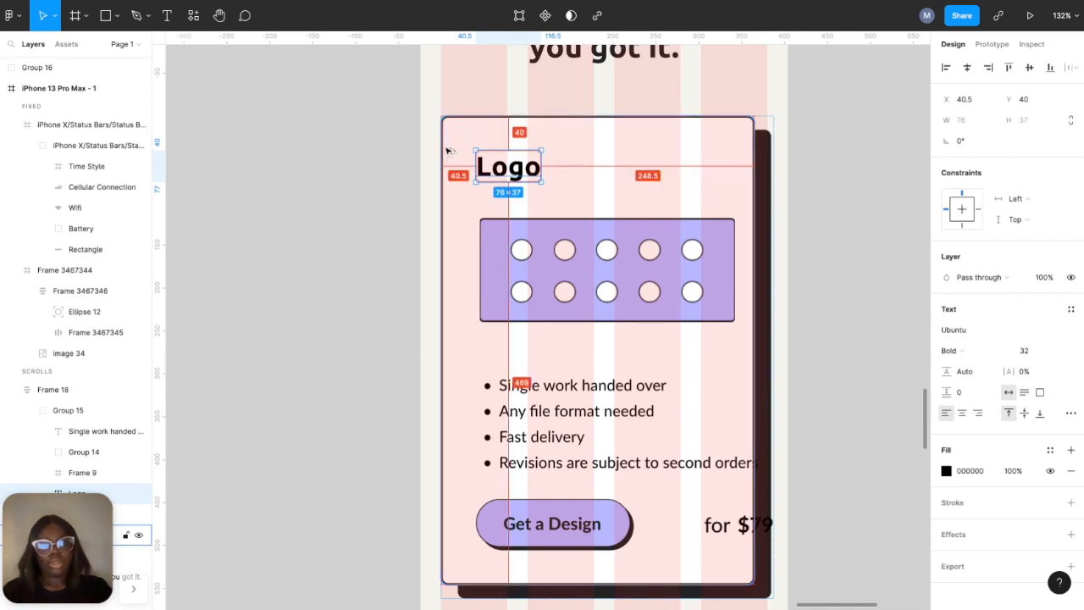
key("shift+Left")
key("Left")
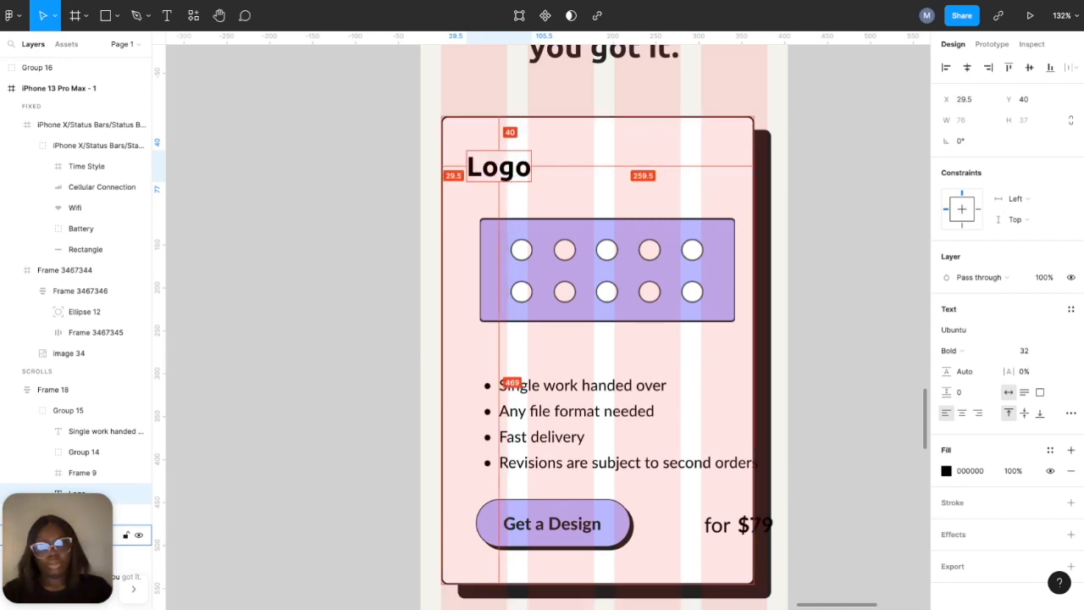
key("alt")
key("Right")
key("Right")
key("Right")
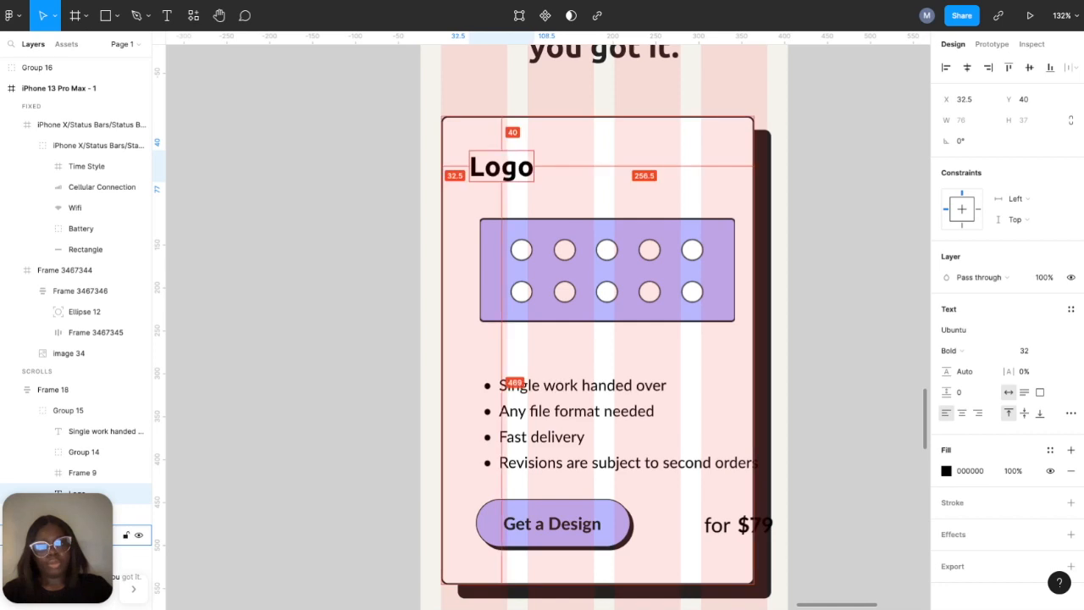
left_click(981, 101)
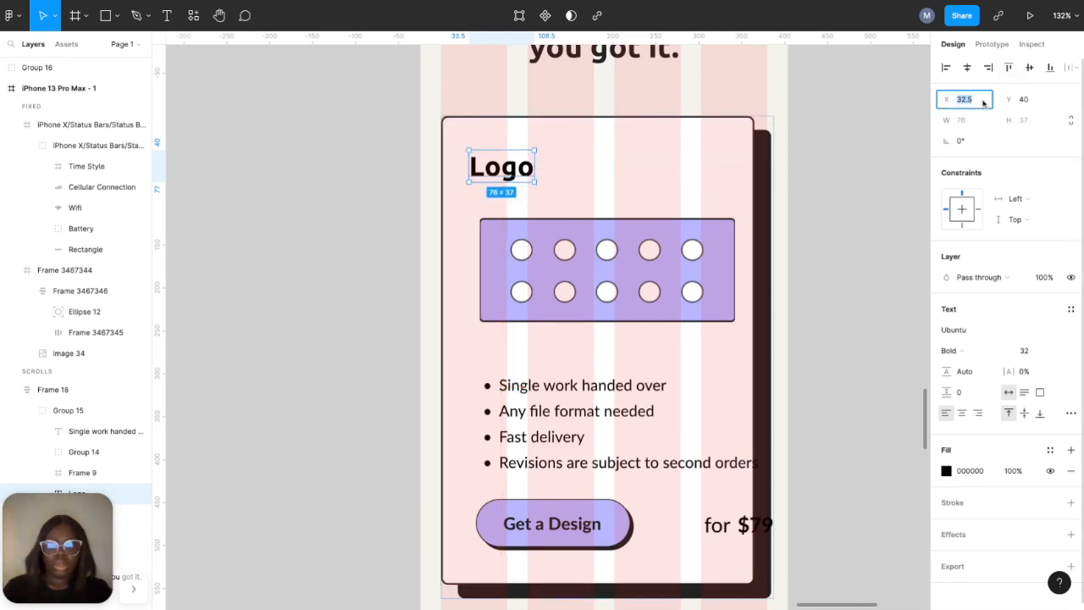
type("32")
key("Return")
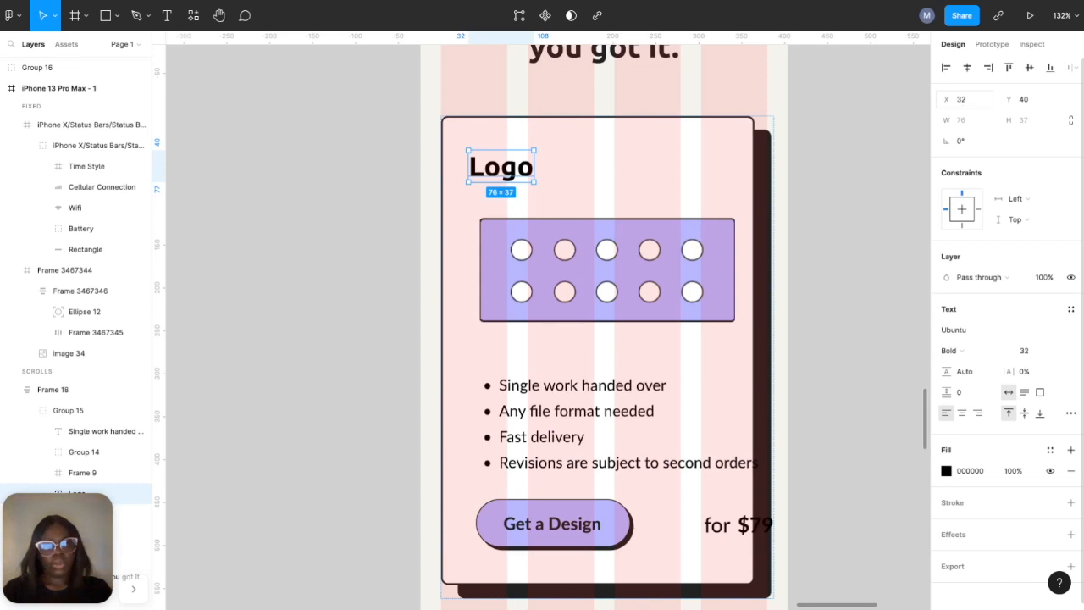
- Align the purple image with the "Logo" heading at X 32 and stretch its right edge to a width of 306
left_click(549, 252)
left_click(970, 100)
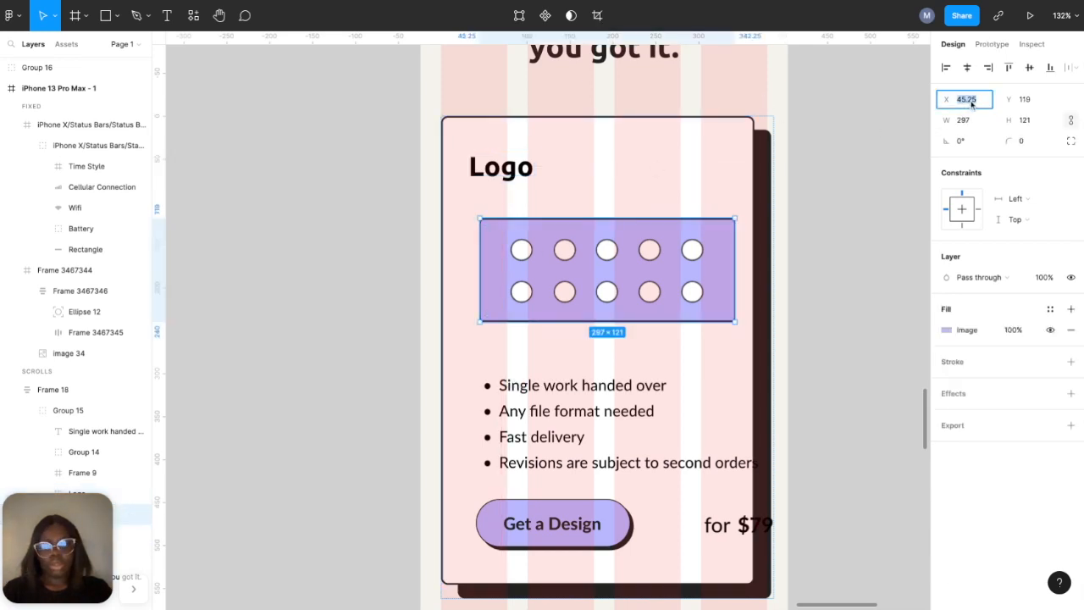
key("Return")
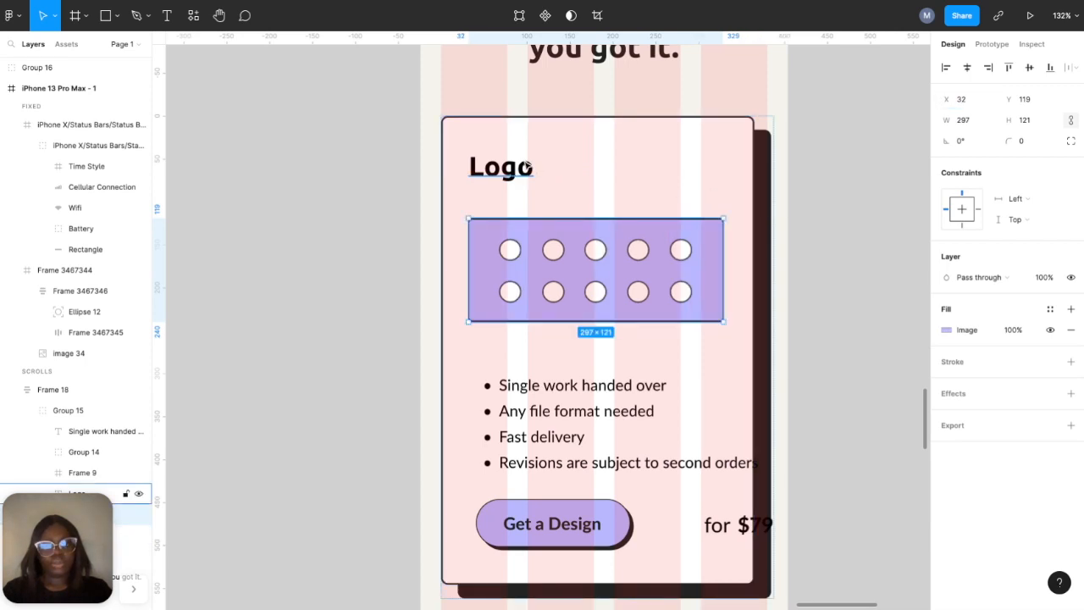
mouse_move(725, 270)
left_mouse_down()
mouse_move(743, 269)
mouse_move(730, 270)
left_mouse_up()
scroll(728, 270, "up", 3)
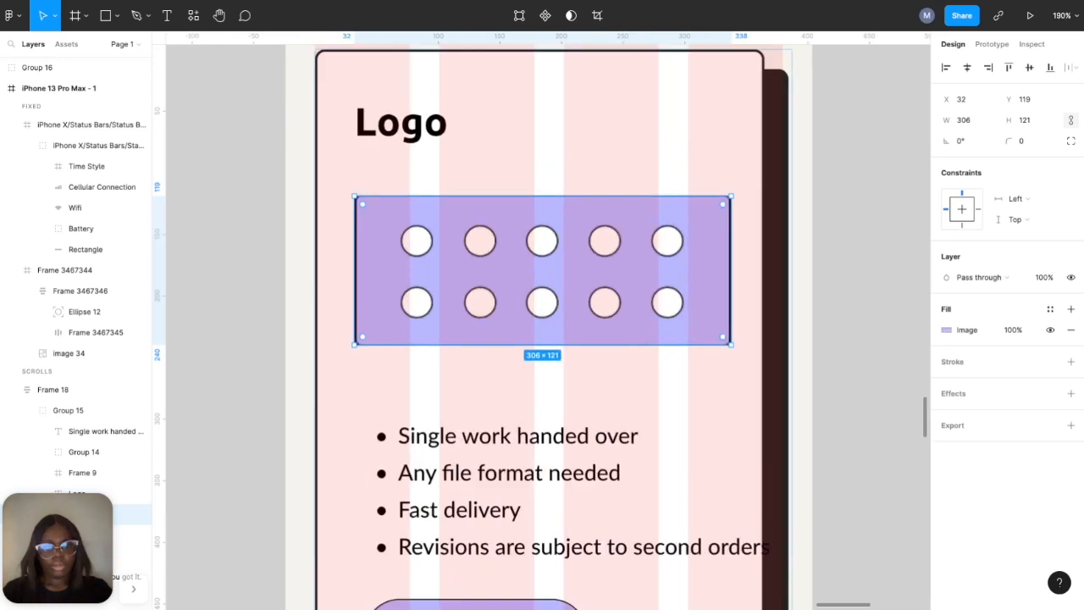
- Narrow the purple image to a width of 302, keeping its left edge in place
left_click(834, 269)
scroll(825, 237, "up", 4)
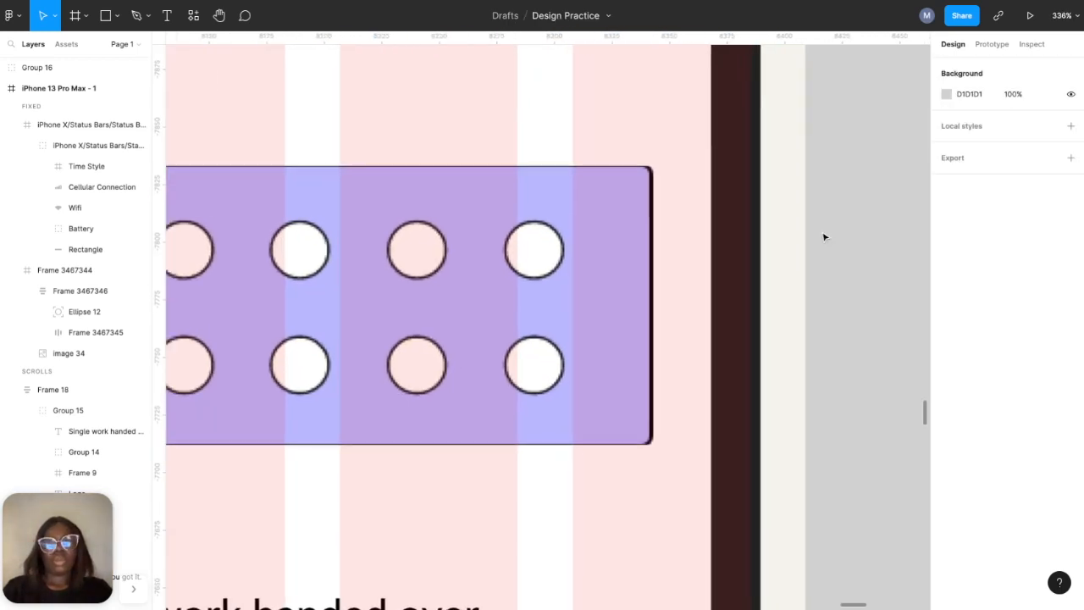
scroll(825, 237, "up", 3)
left_click(492, 223)
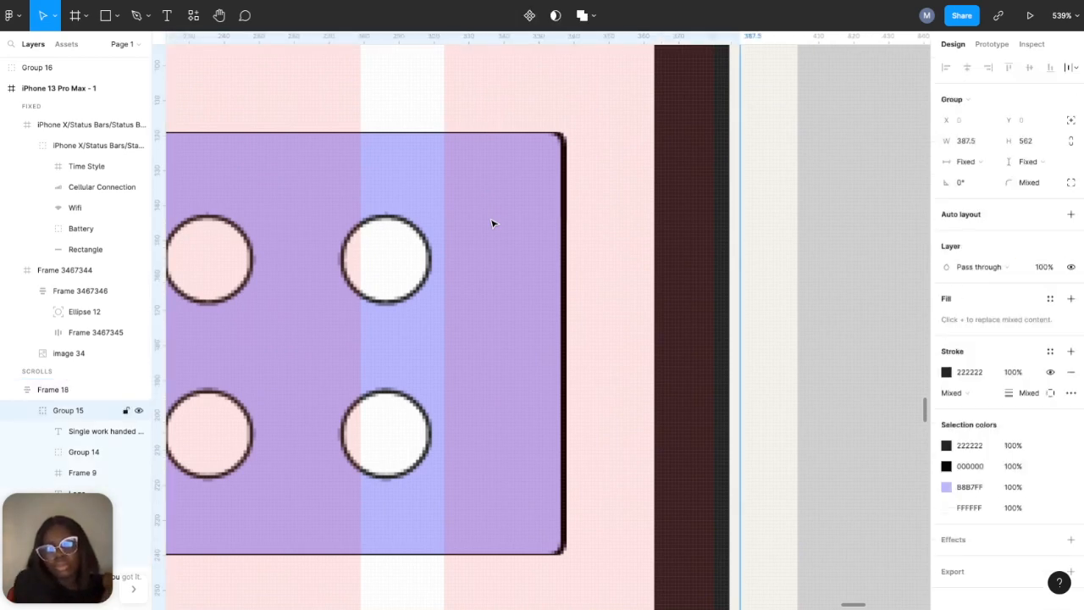
double_click(492, 224)
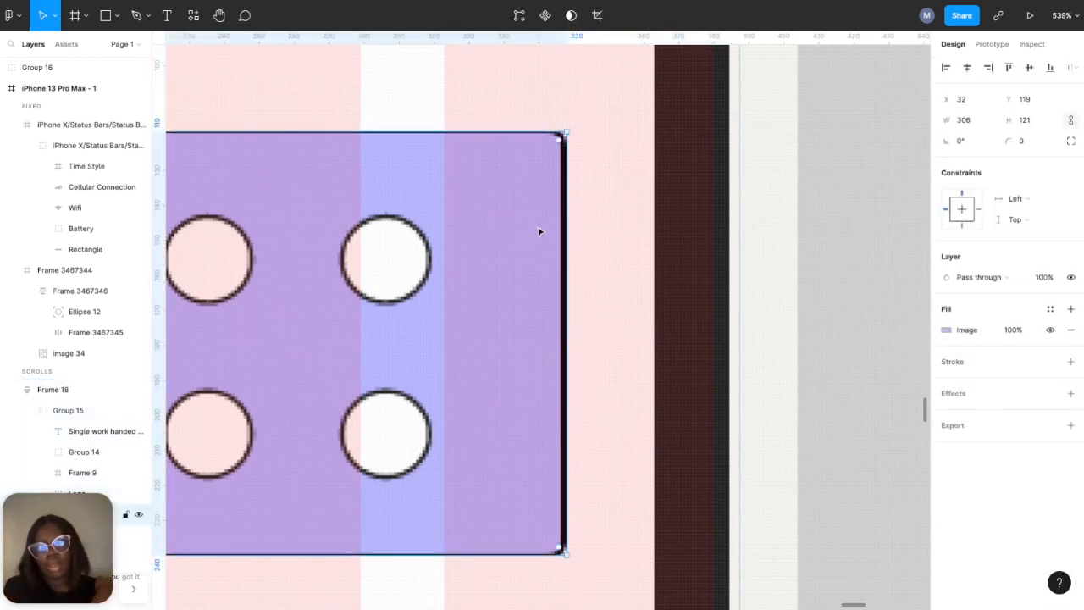
left_click_drag(564, 229, 565, 228)
key("super+Right")
key("super+Left")
key("super+Left")
key("super+Left")
key("super+Left")
key("super+Left")
key("super+Left")
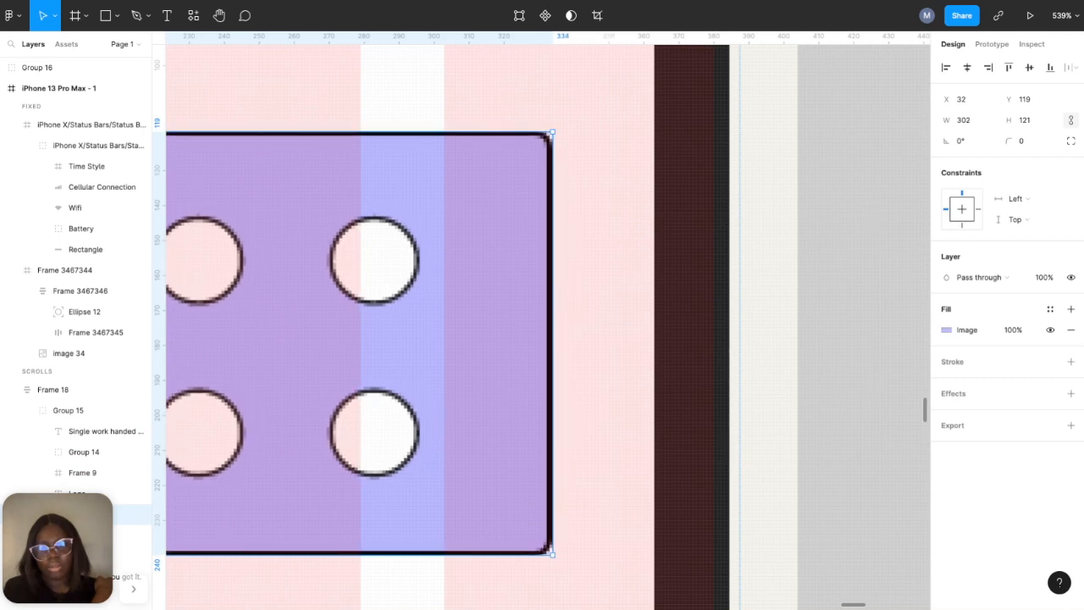
- Set the vertical spacing between the "Logo" heading and the purple image to 32
scroll(557, 276, "down", 10, "ctrl")
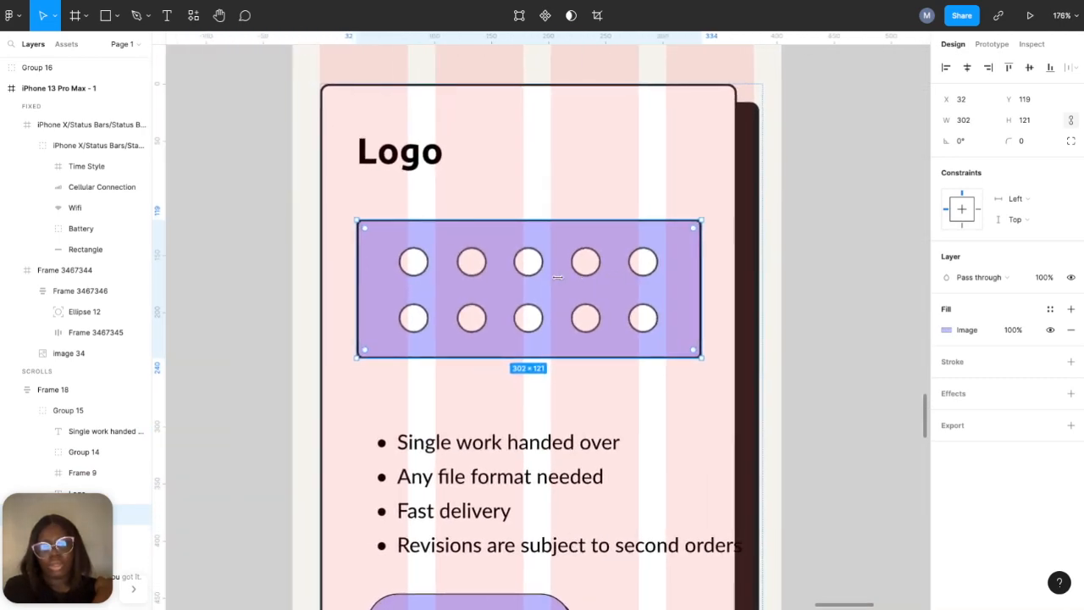
scroll(557, 276, "left", 1)
left_click(468, 165, "shift")
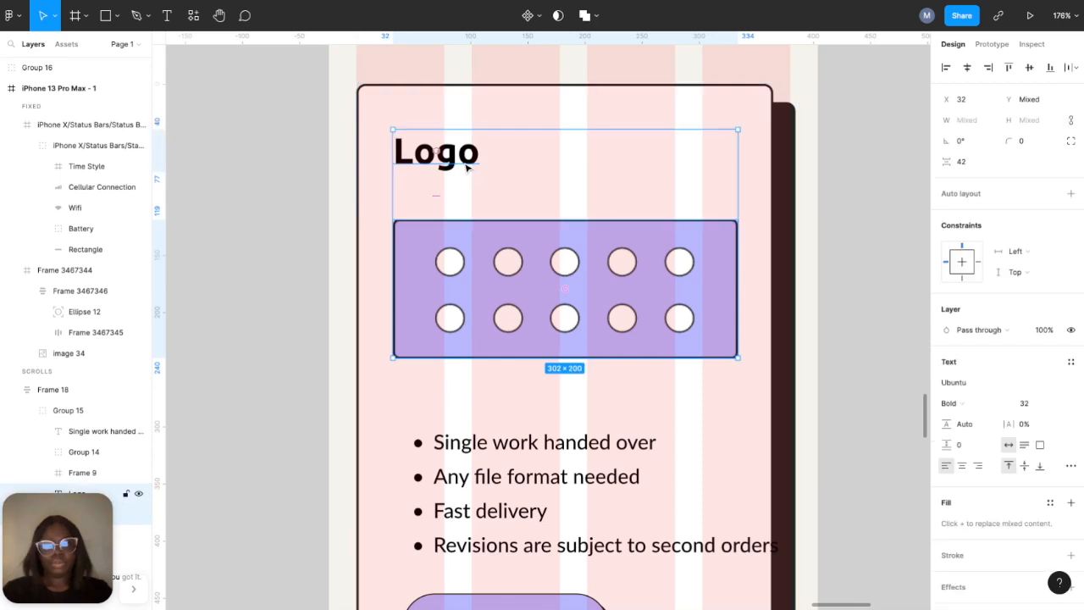
left_click(977, 163)
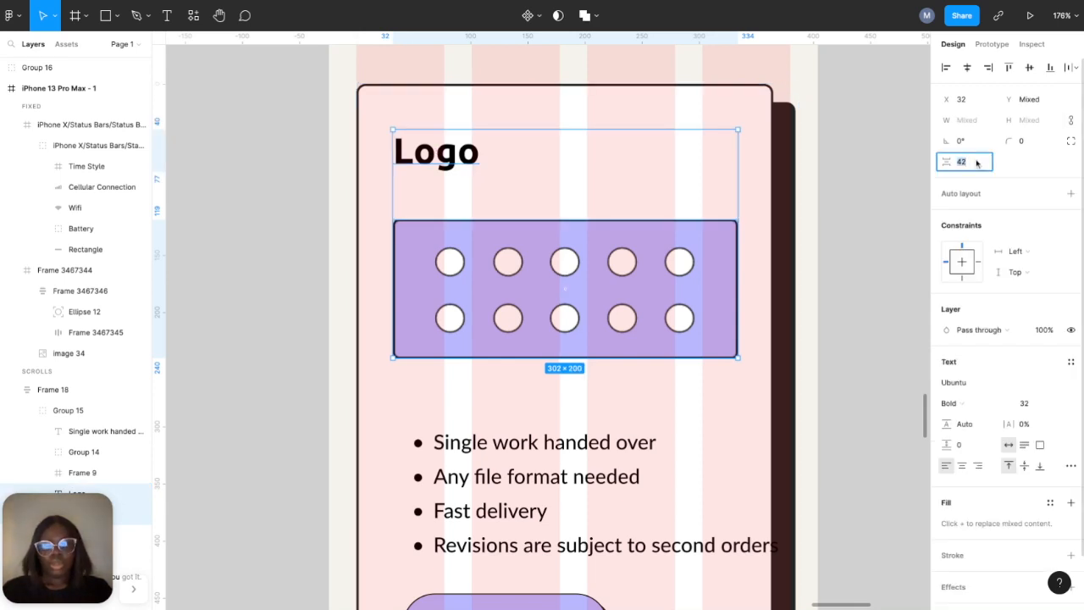
type("32")
key("Return")
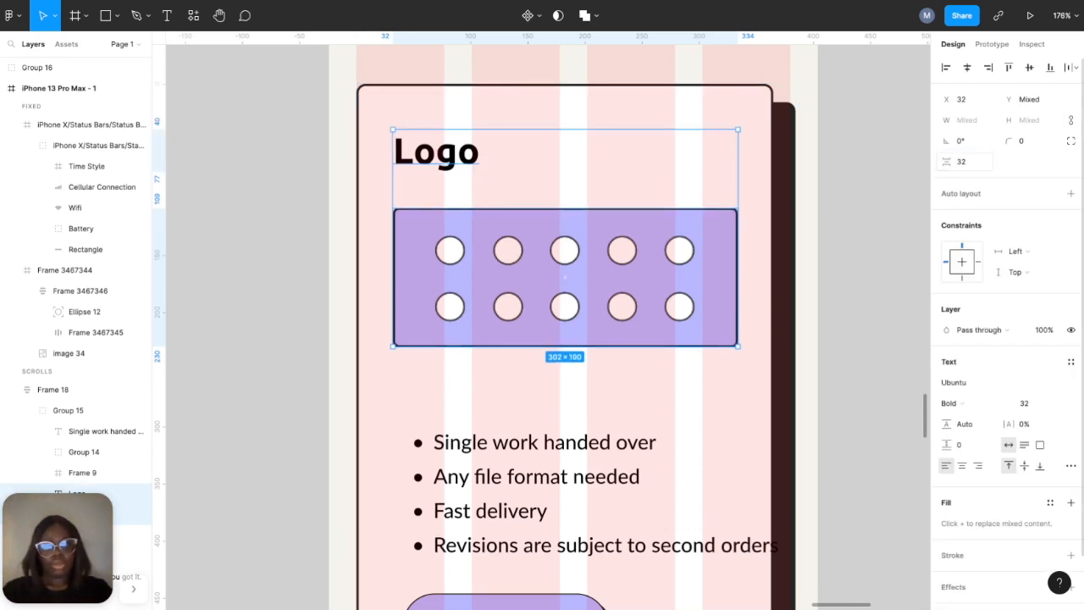
- Trim the purple image's right edge to make it 301 × 121
left_click(727, 235)
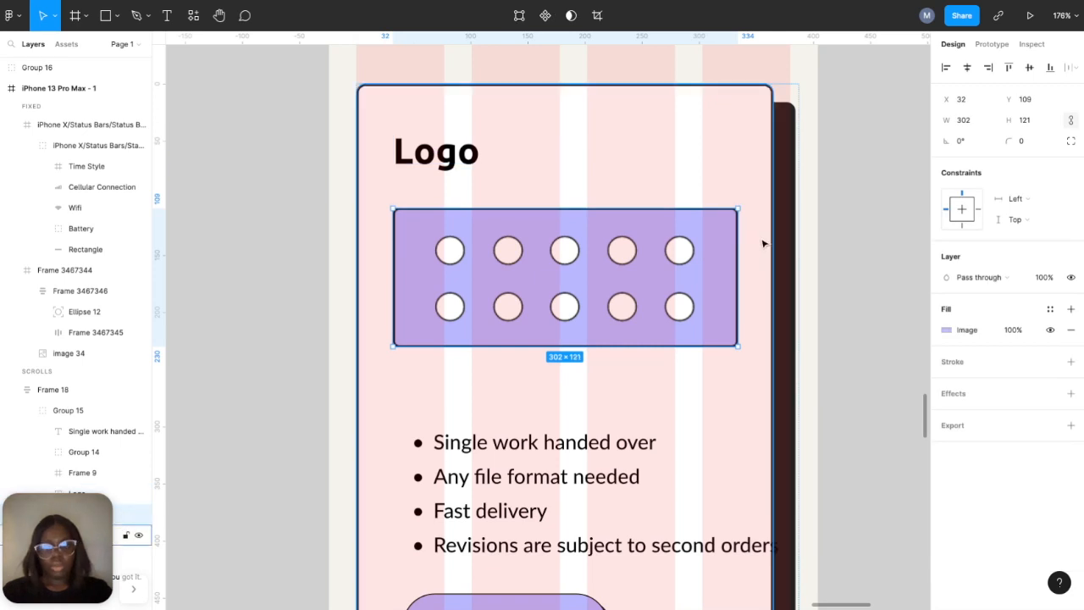
key("alt")
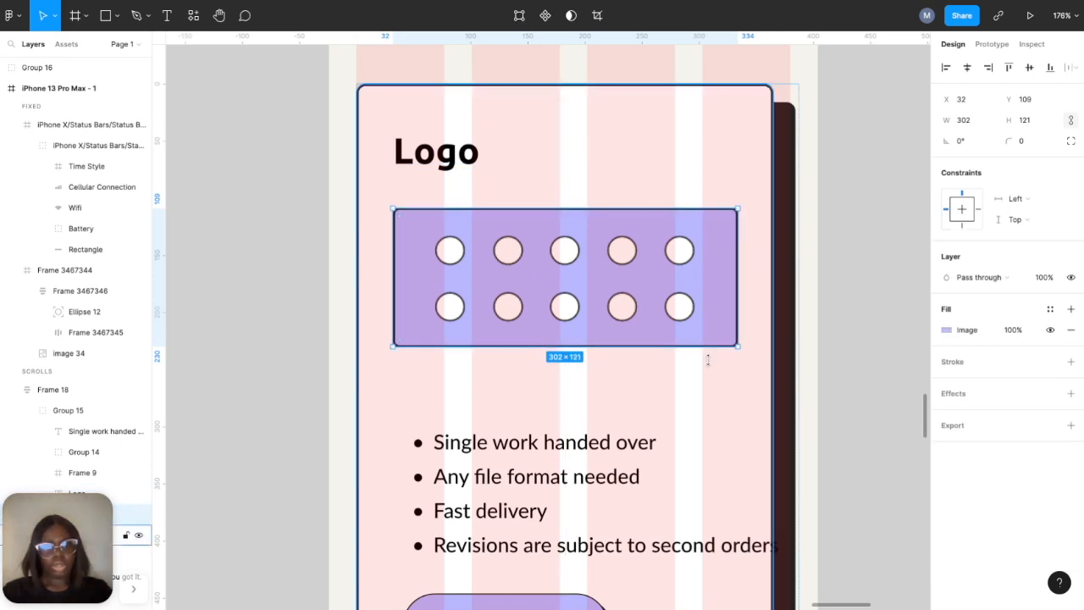
scroll(708, 354, "up", 5)
scroll(762, 330, "up", 10)
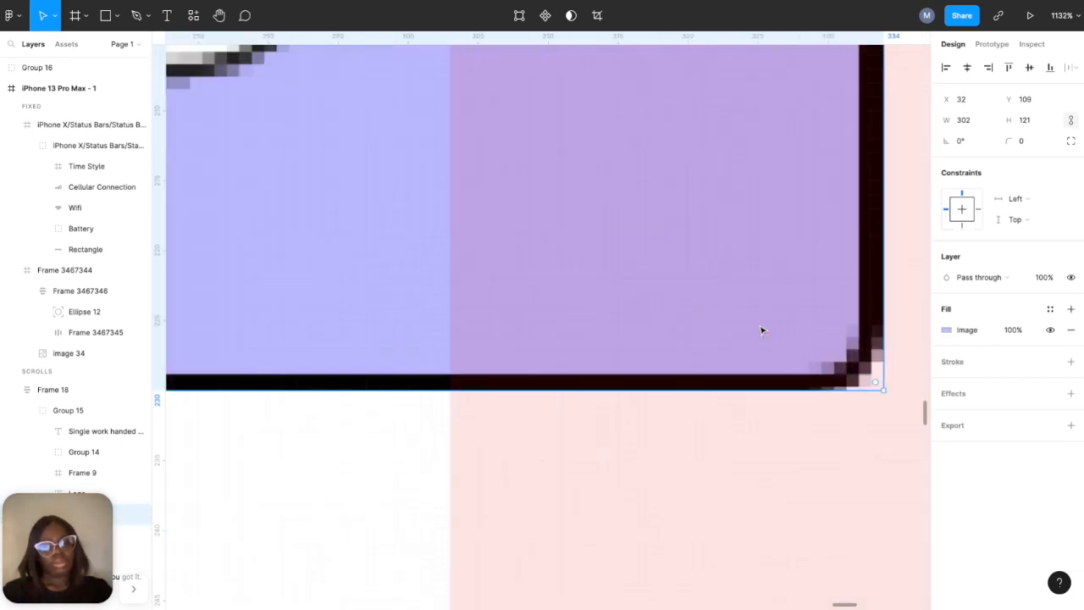
scroll(567, 479, "up", 4)
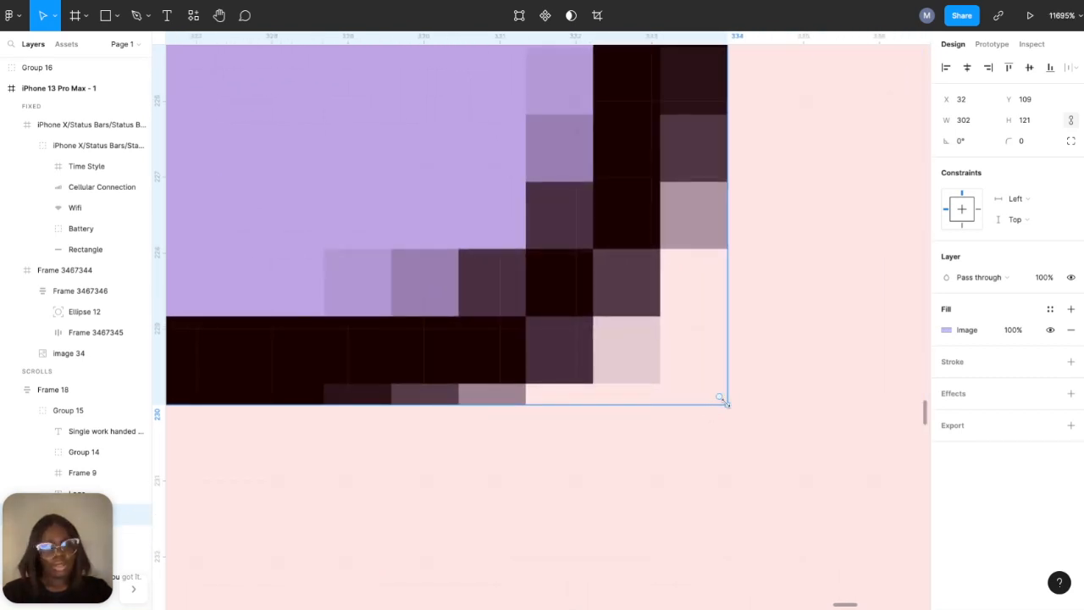
left_click_drag(726, 403, 651, 404)
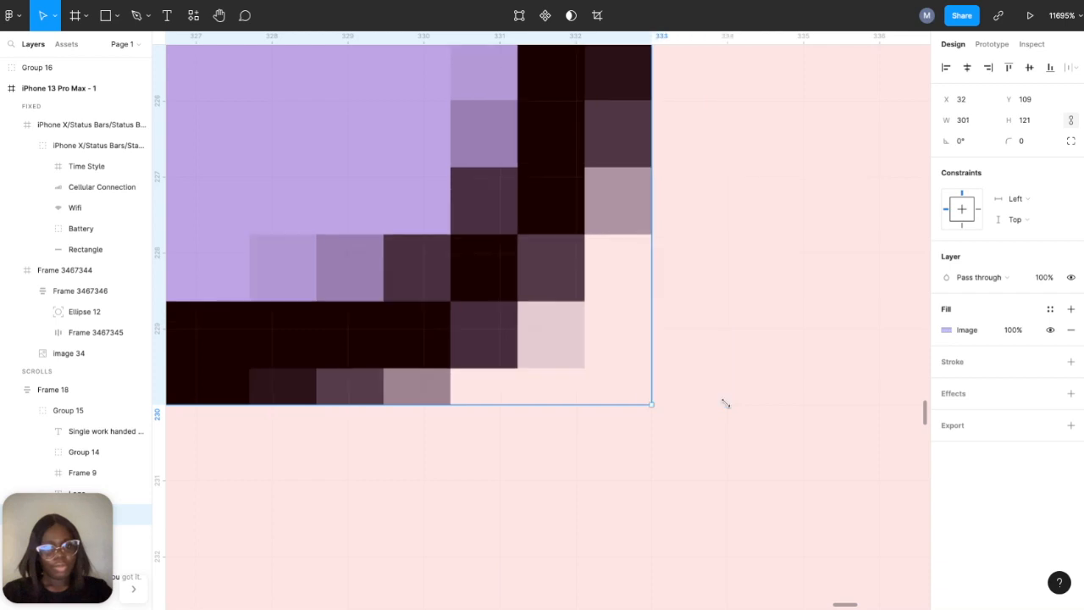
scroll(657, 381, "down", 10)
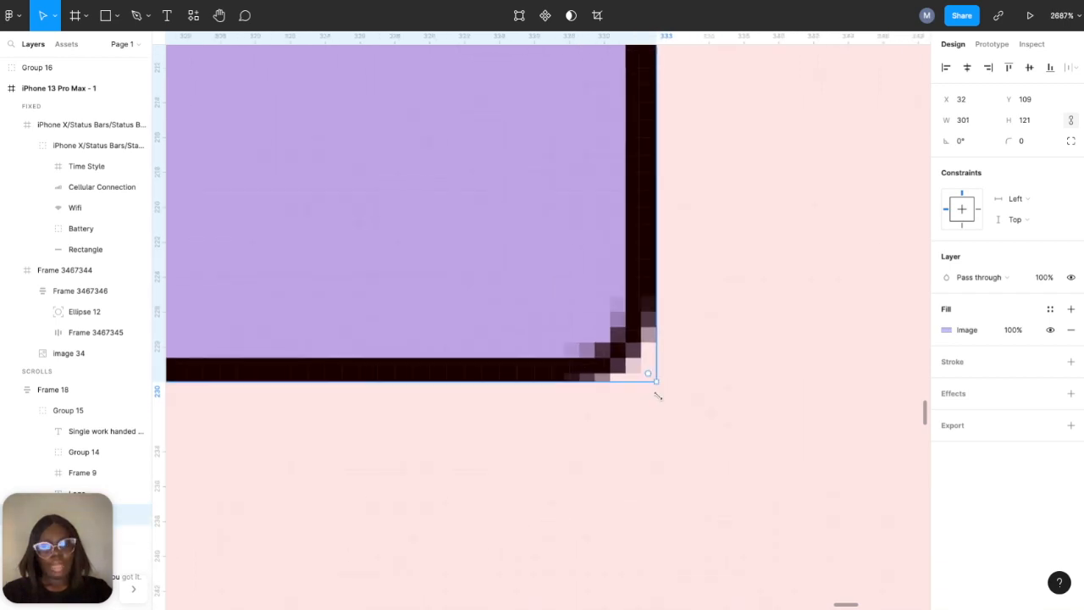
scroll(657, 404, "down", 8)
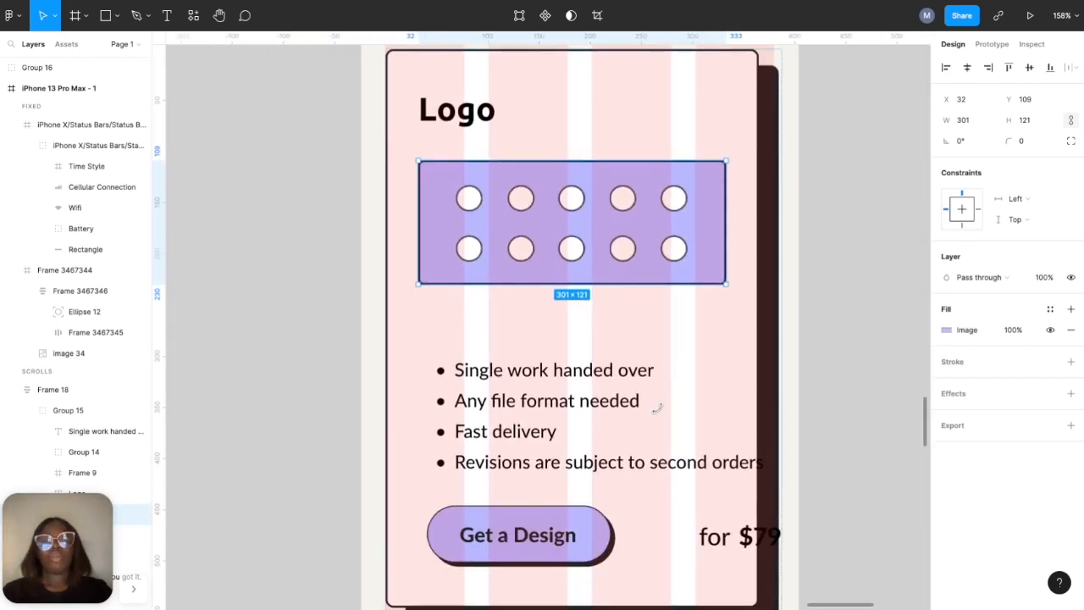
- Move the bulleted list up and left inside the Logo card to X 32, Y 273, aligned with the purple image
left_click(358, 375)
left_click(488, 378)
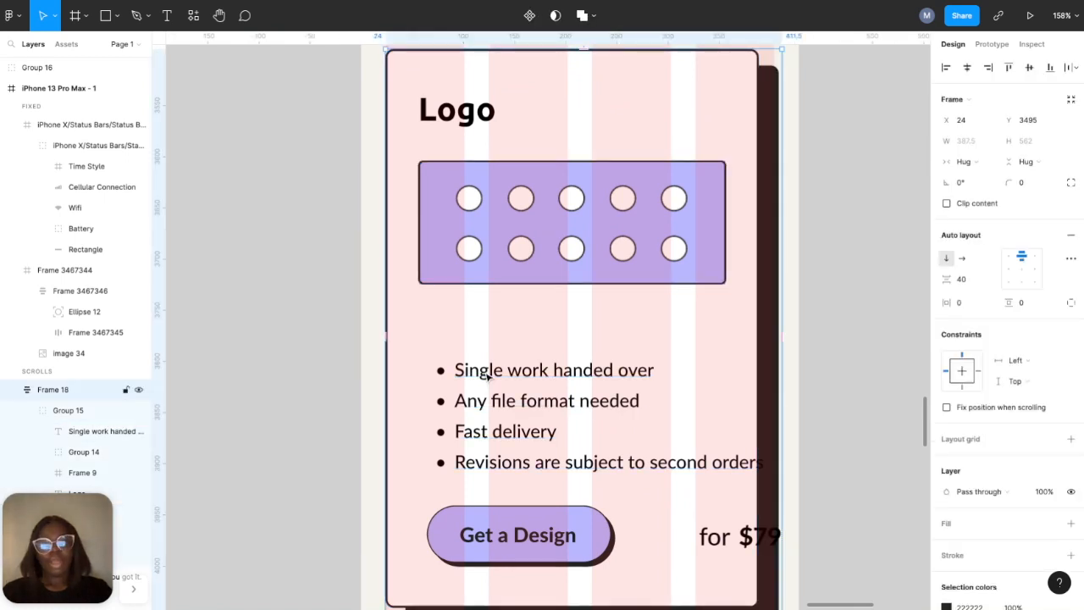
left_click(488, 378)
double_click(488, 377)
left_click_drag(488, 378, 479, 347)
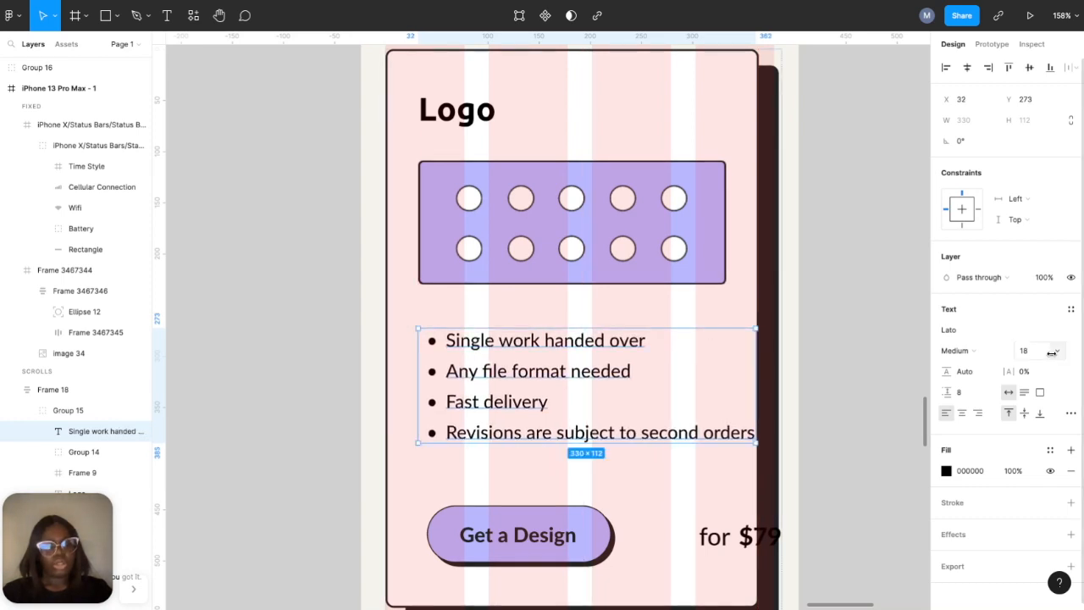
- Set the bulleted list's font size to 16 and the vertical spacing between it and the purple image to 40
left_click(1062, 354)
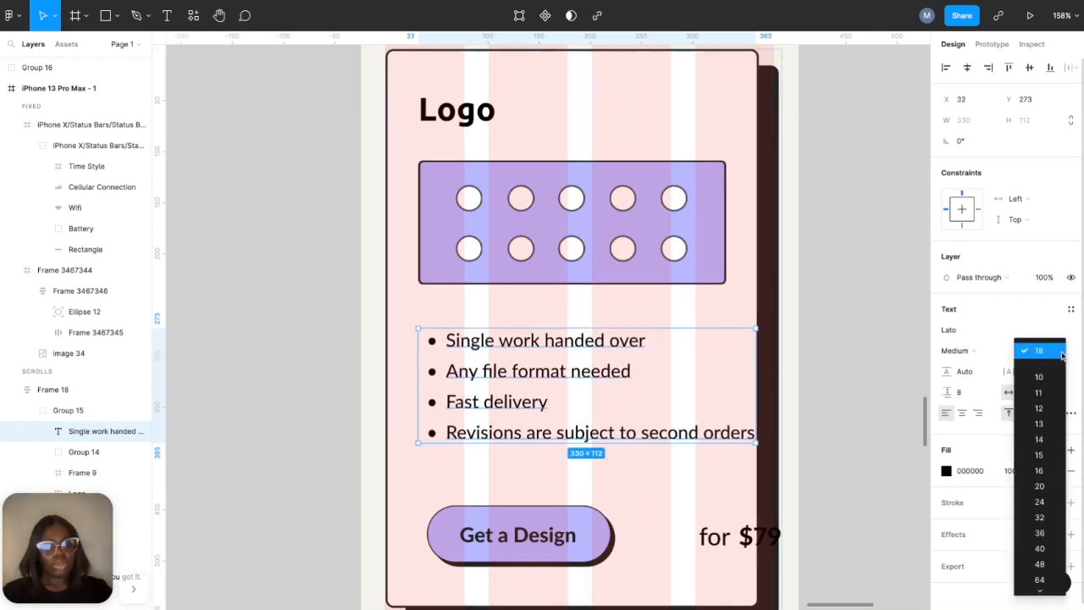
left_click(1040, 471)
left_click(622, 257, "shift")
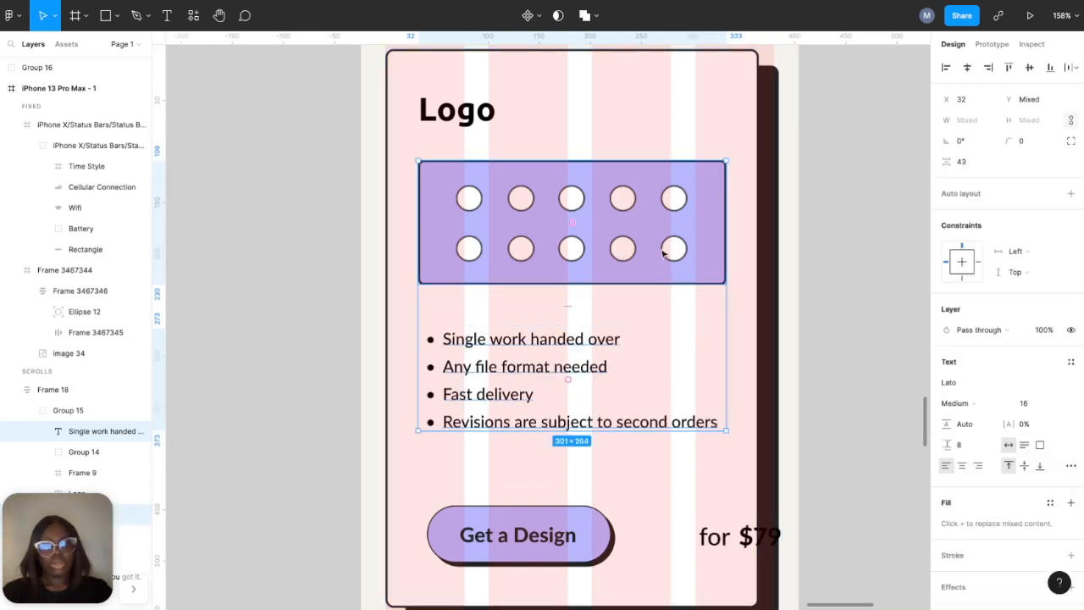
left_click(963, 169)
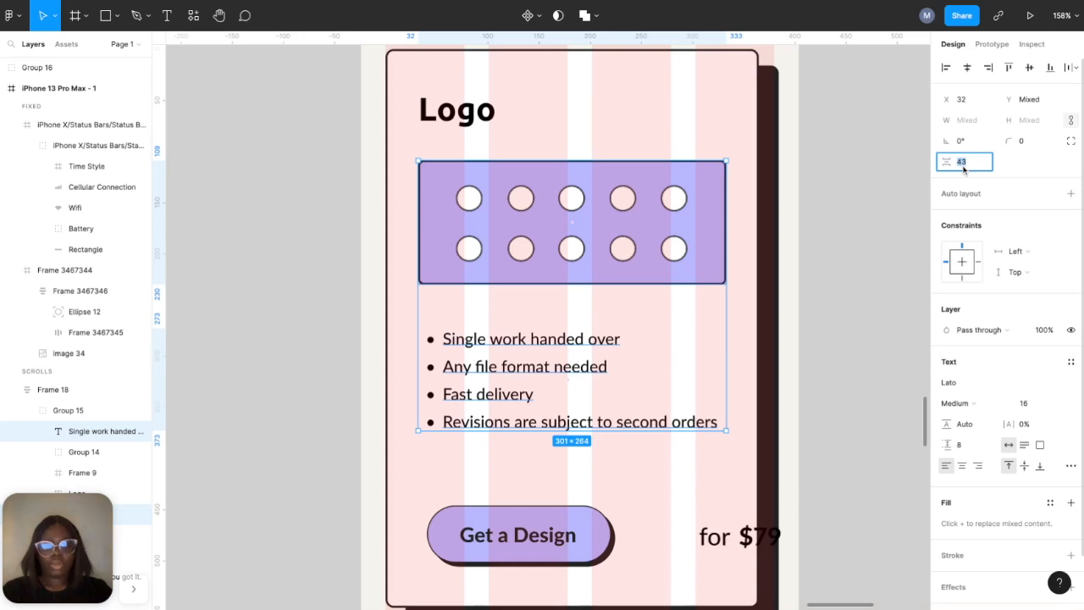
type("40")
key("Return")
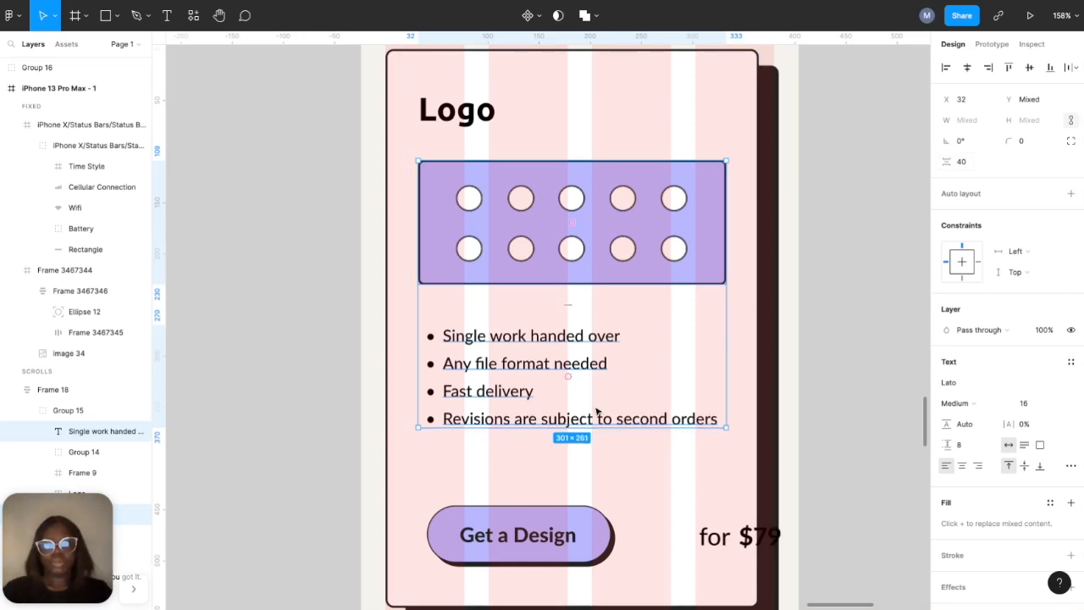
- Duplicate the pink "Get it done!" button from the mobile hero section and place the copy on the canvas beside the frame
left_click(545, 536)
scroll(544, 535, "down", 10)
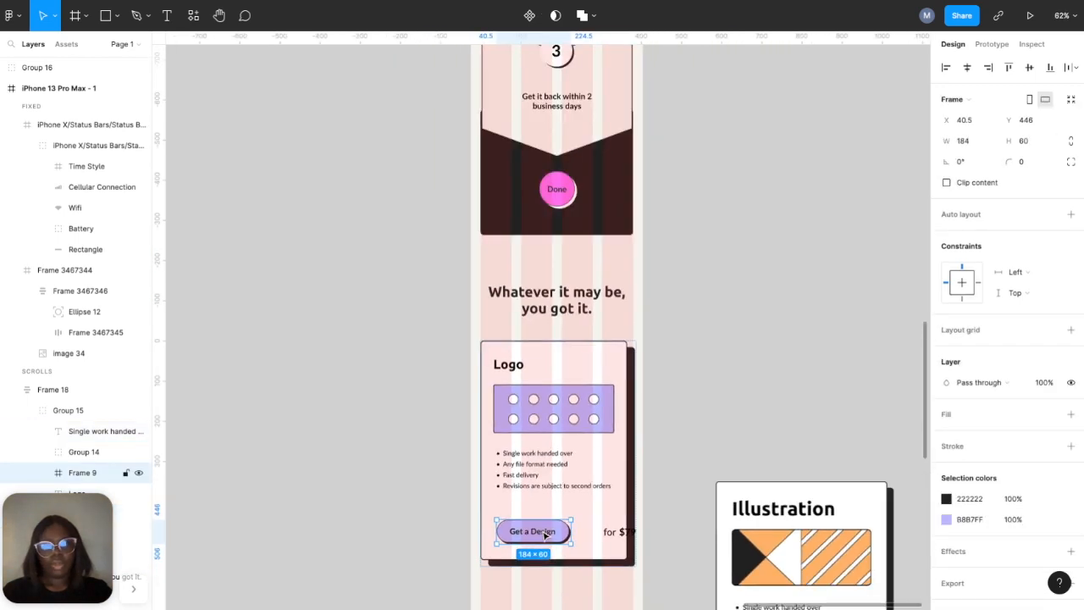
scroll(545, 535, "up", 10)
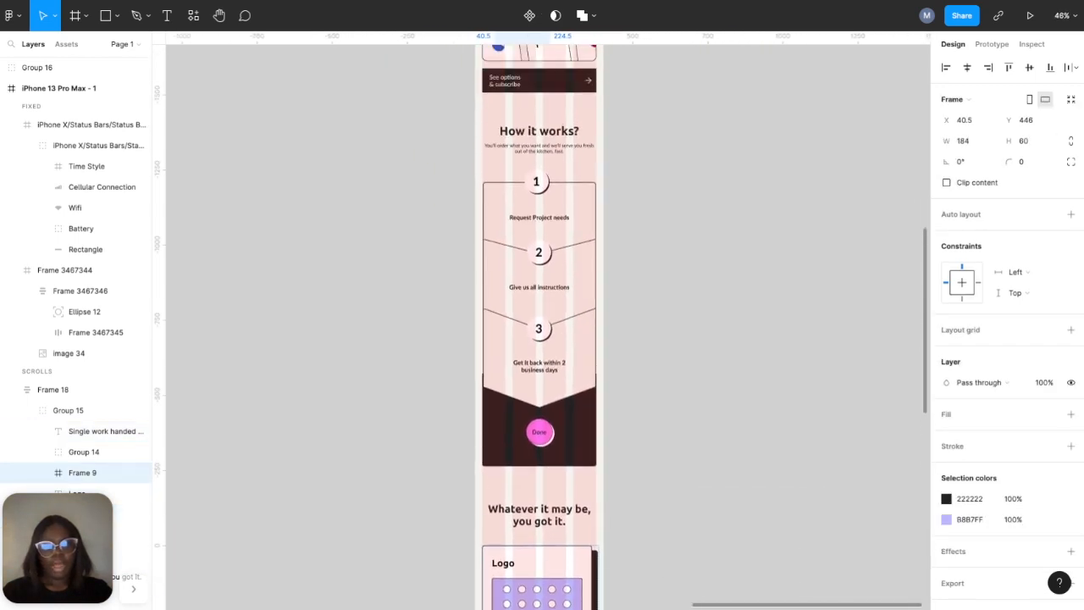
scroll(535, 197, "up", 5)
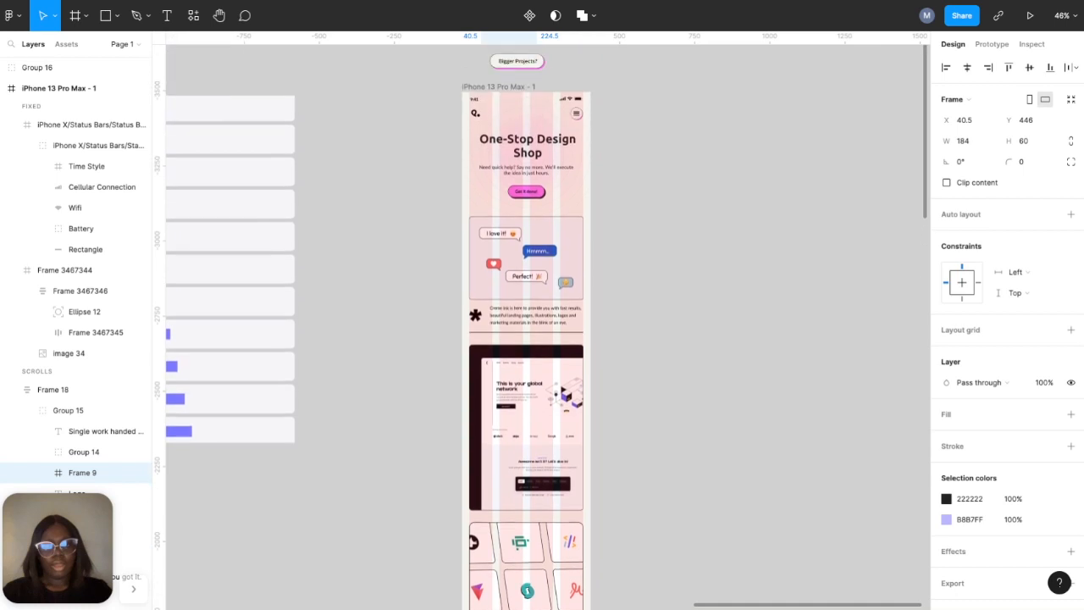
left_click(533, 193)
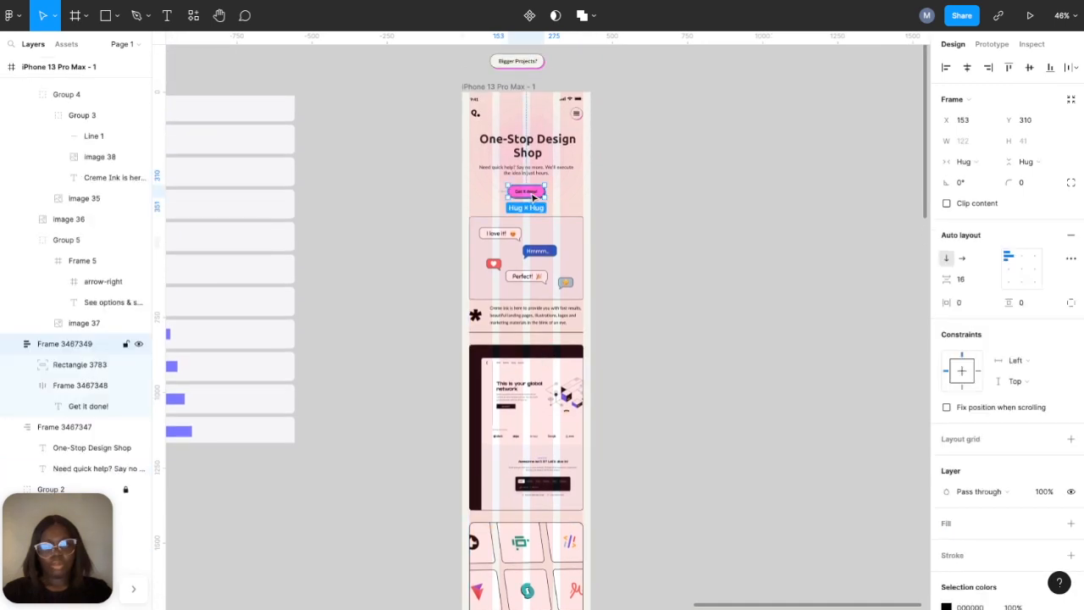
left_click_drag(532, 193, 642, 454)
scroll(641, 454, "down", 5)
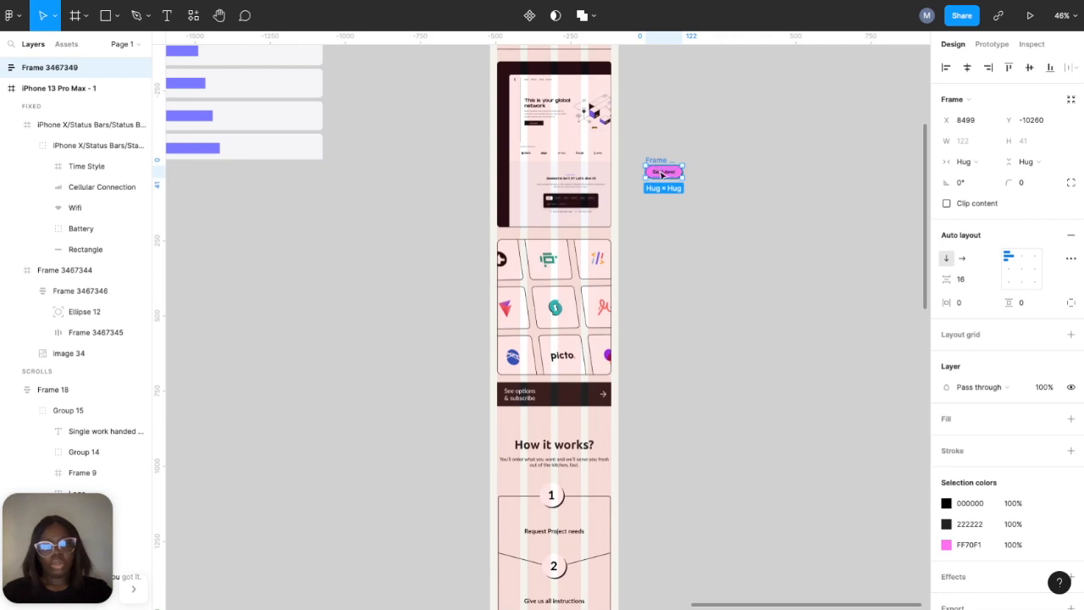
left_click_drag(662, 174, 433, 533)
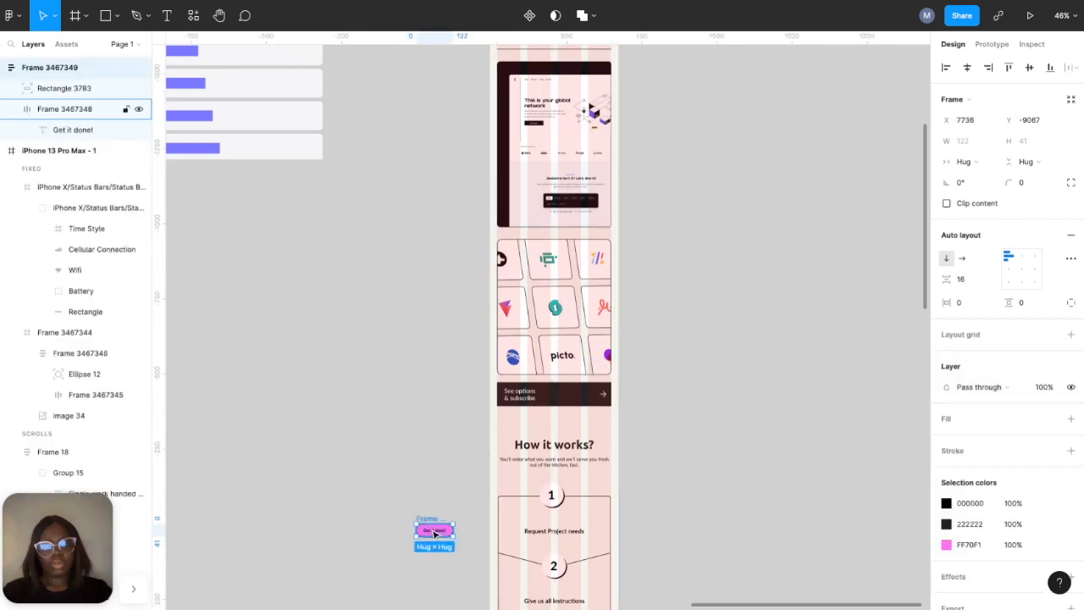
- Move the copied "Get it done!" button into the mobile frame below the Logo card
scroll(434, 533, "down", 3)
scroll(434, 533, "down", 6)
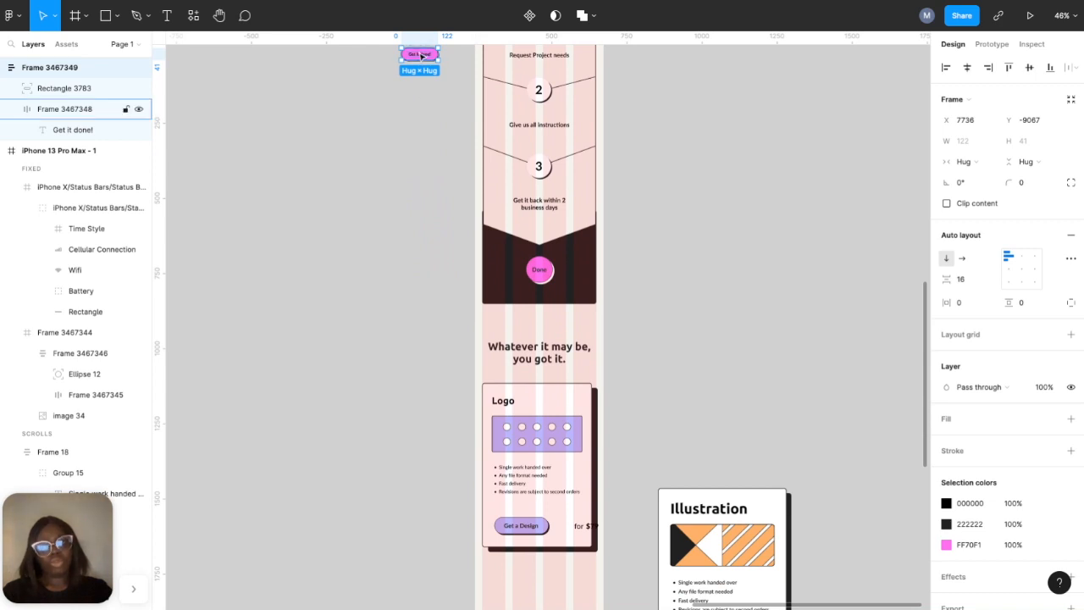
mouse_move(419, 55)
left_mouse_down()
mouse_move(507, 453)
mouse_move(556, 518)
left_mouse_up()
scroll(557, 518, "up", 8)
scroll(557, 519, "down", 4)
scroll(556, 518, "down", 4)
scroll(557, 519, "left", 2)
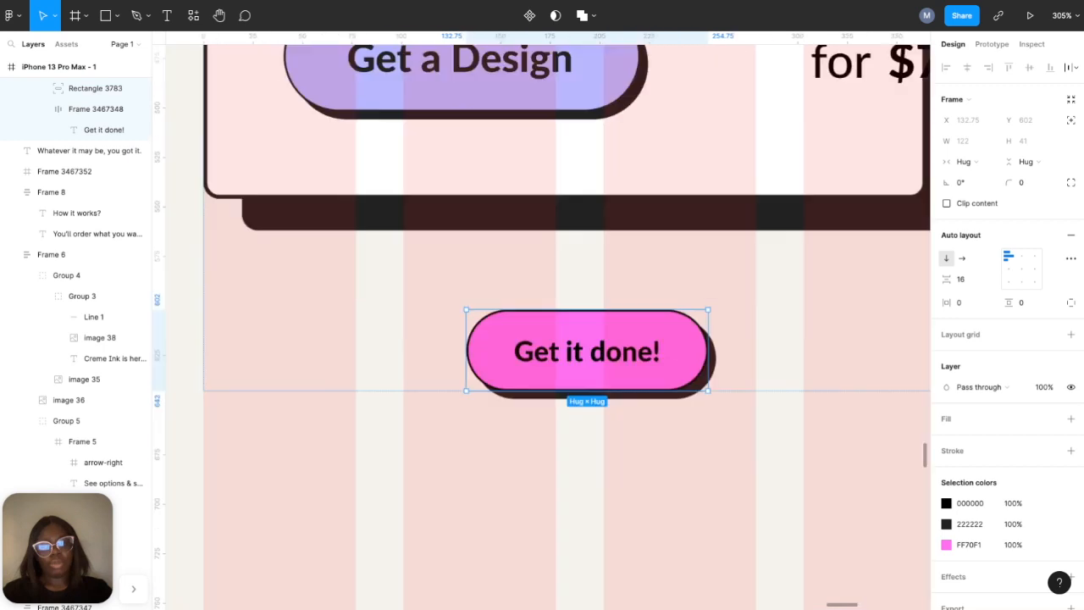
scroll(571, 447, "up", 1)
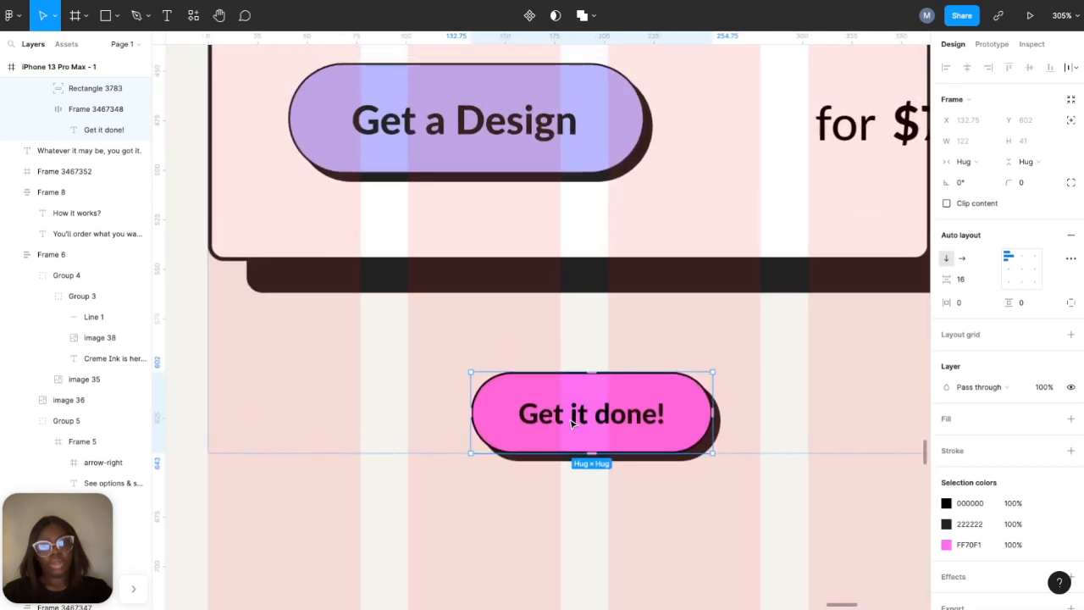
- Change the copied button's label to "Get a Design"
key("shift+a")
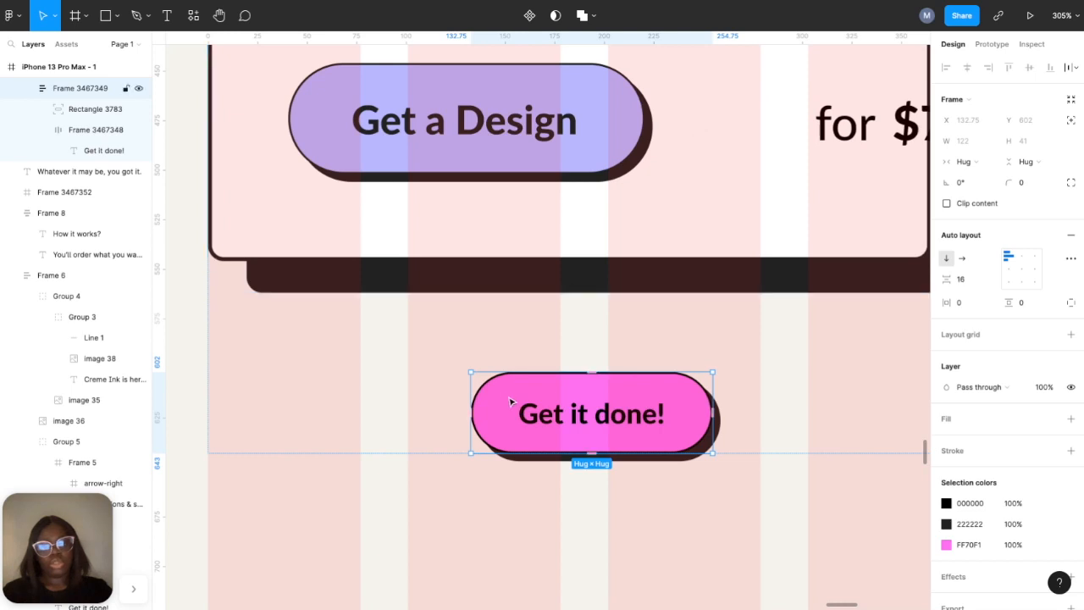
double_click(543, 417)
double_click(543, 417)
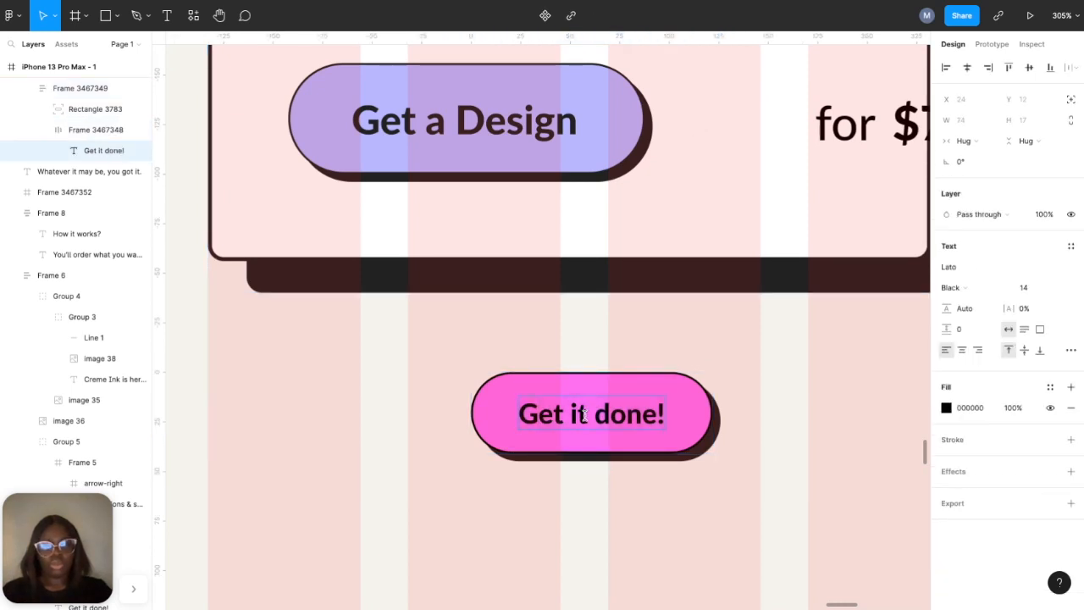
left_click_drag(572, 416, 670, 416)
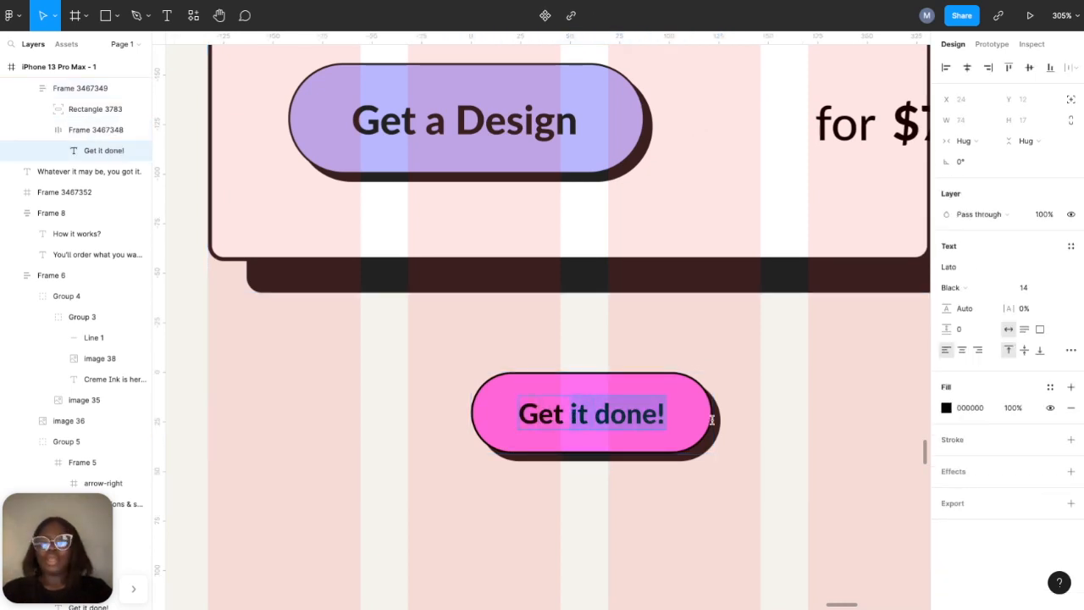
type("a Design")
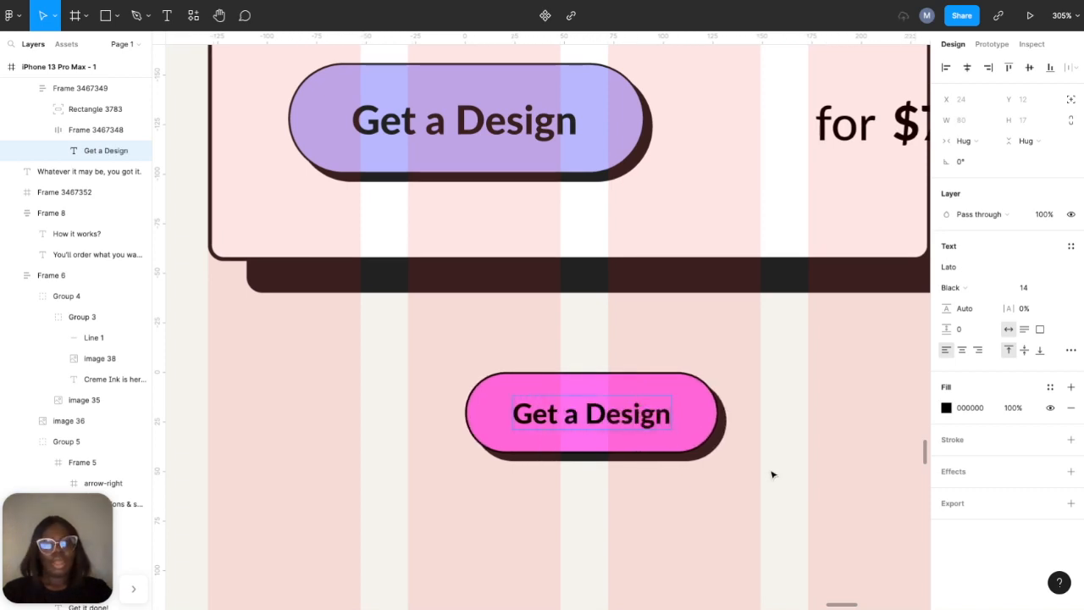
key("Escape")
- Recolor the copied button, sampling its fill (B8B7FF) from the Logo card's button and changing its black to 222222
left_click(695, 435)
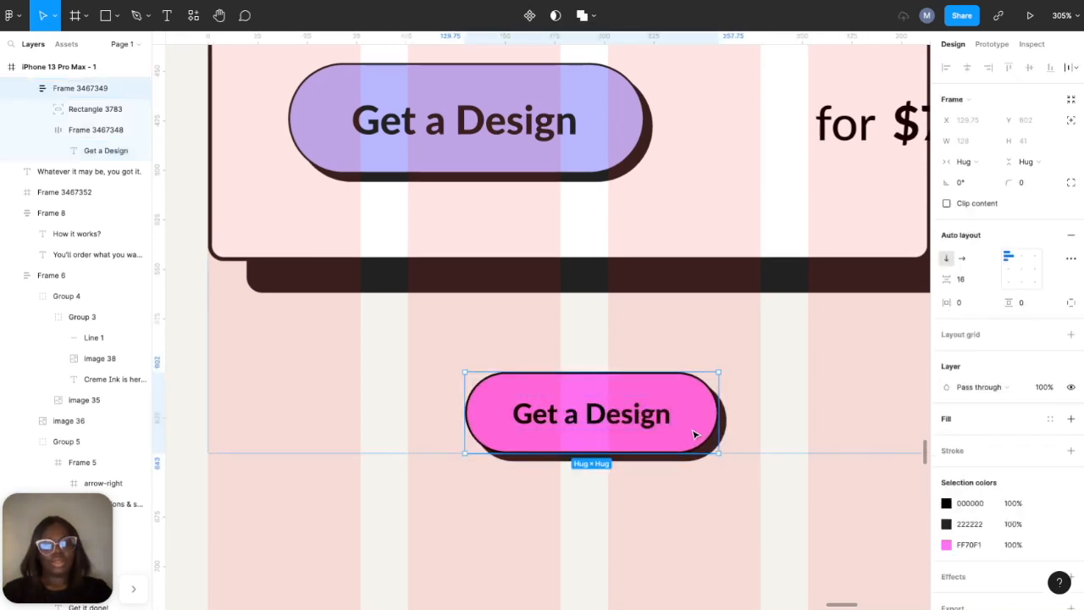
left_click(946, 545)
left_click(794, 464)
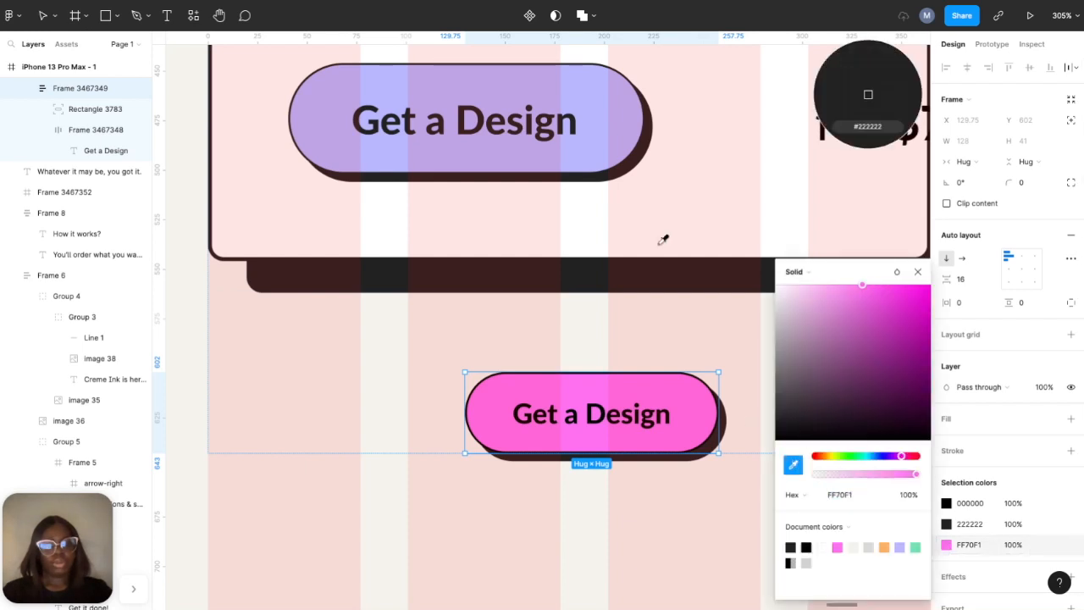
left_click(615, 109)
left_click(984, 503)
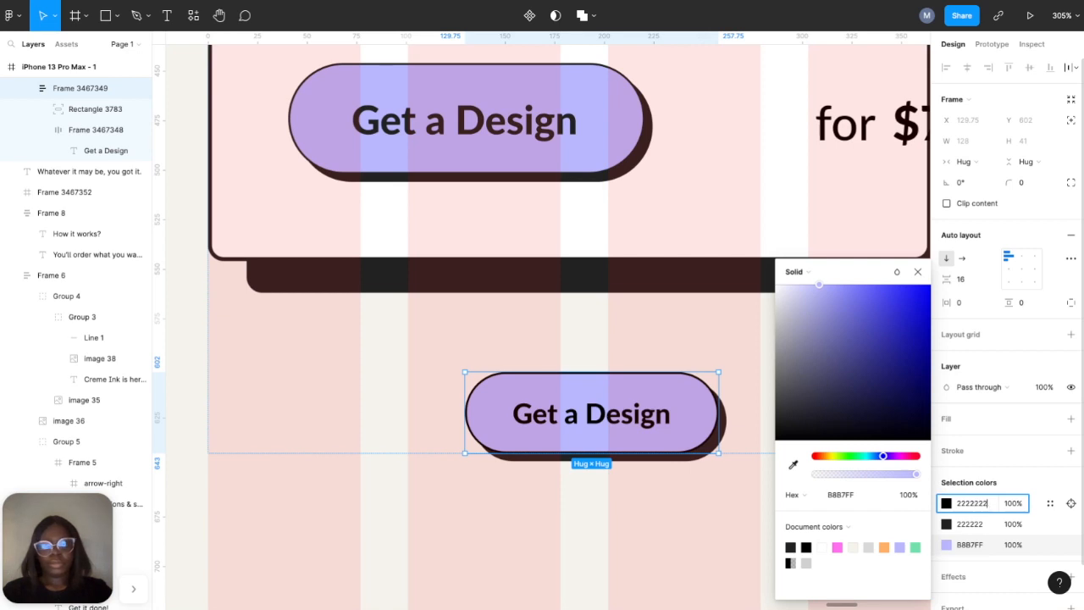
key("Return")
left_click(598, 356)
- Cut the new "Get a Design" button and paste it as a replacement for the larger button in the Logo card
left_click(607, 410)
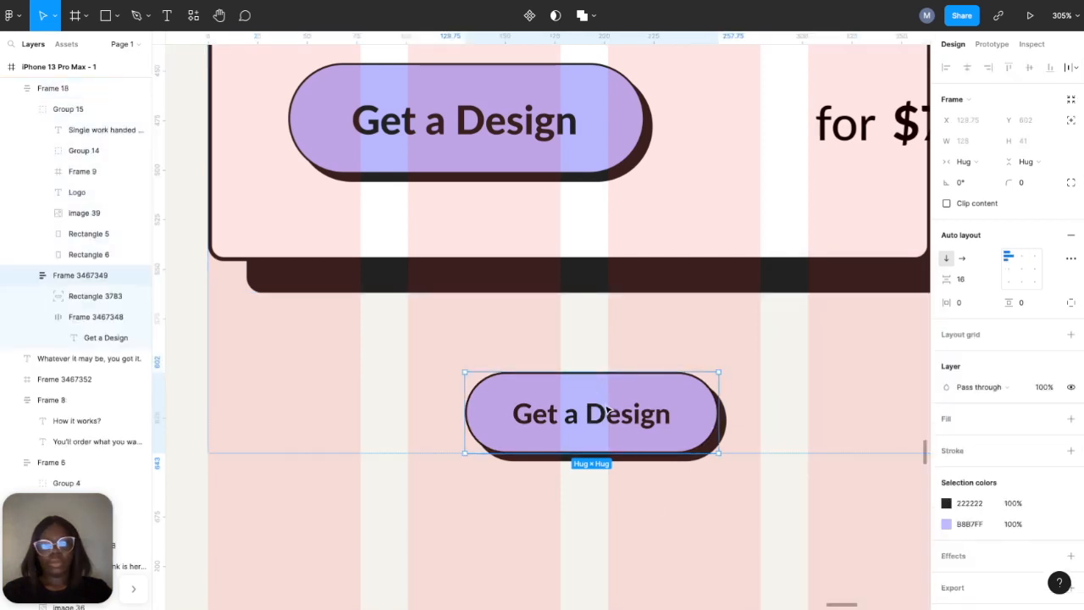
key("Delete")
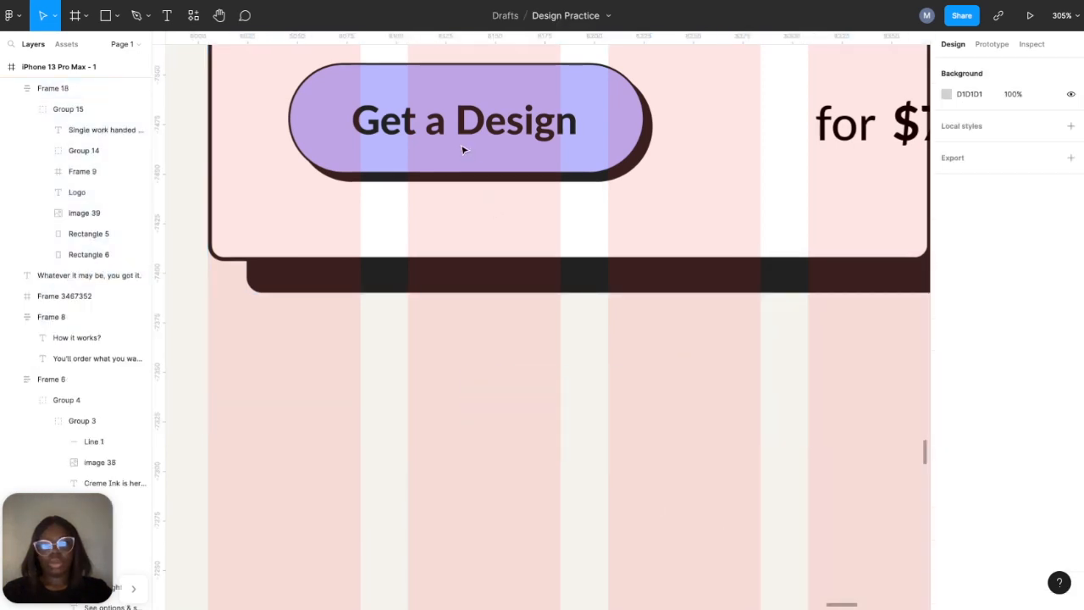
left_click(462, 150)
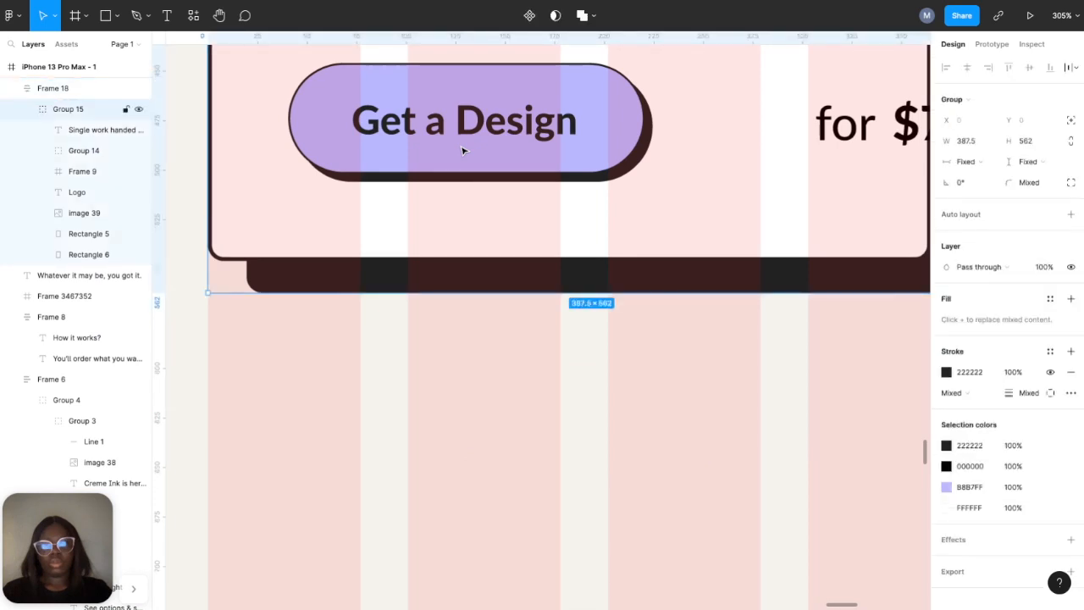
scroll(462, 150, "up", 3)
double_click(465, 212)
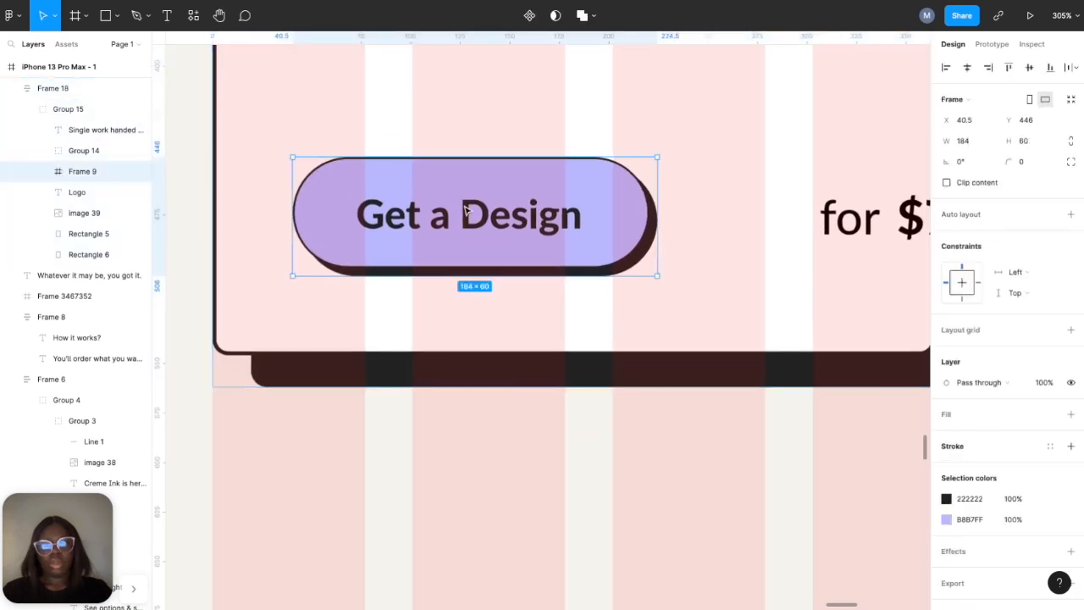
right_click(464, 210)
left_click(496, 242)
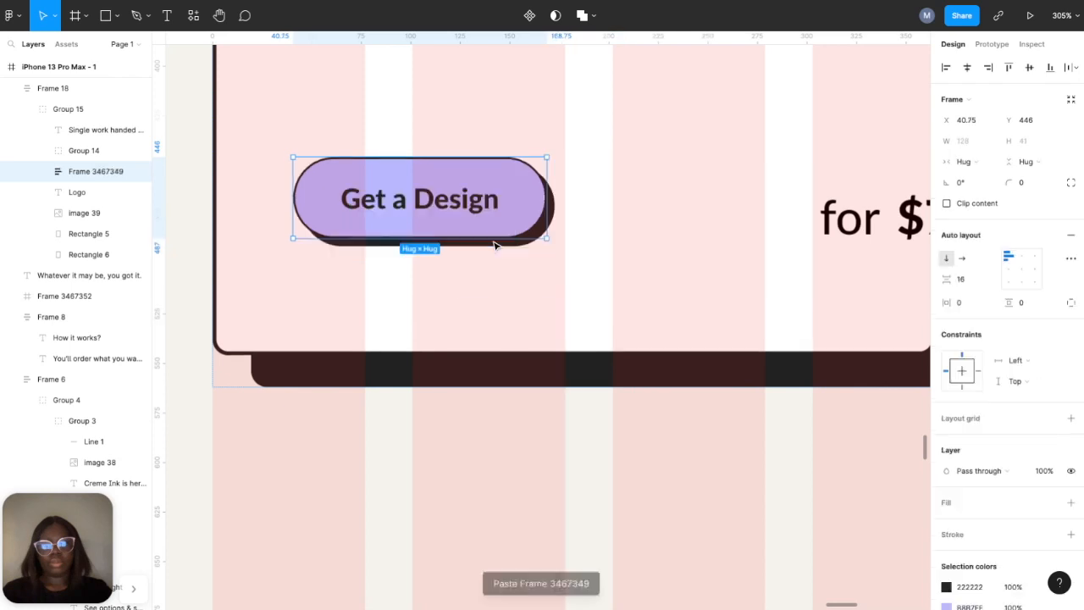
- Try vertical spacings of 56 and 40 between the bulleted list and the button, and settle on 48
scroll(496, 246, "down", 10)
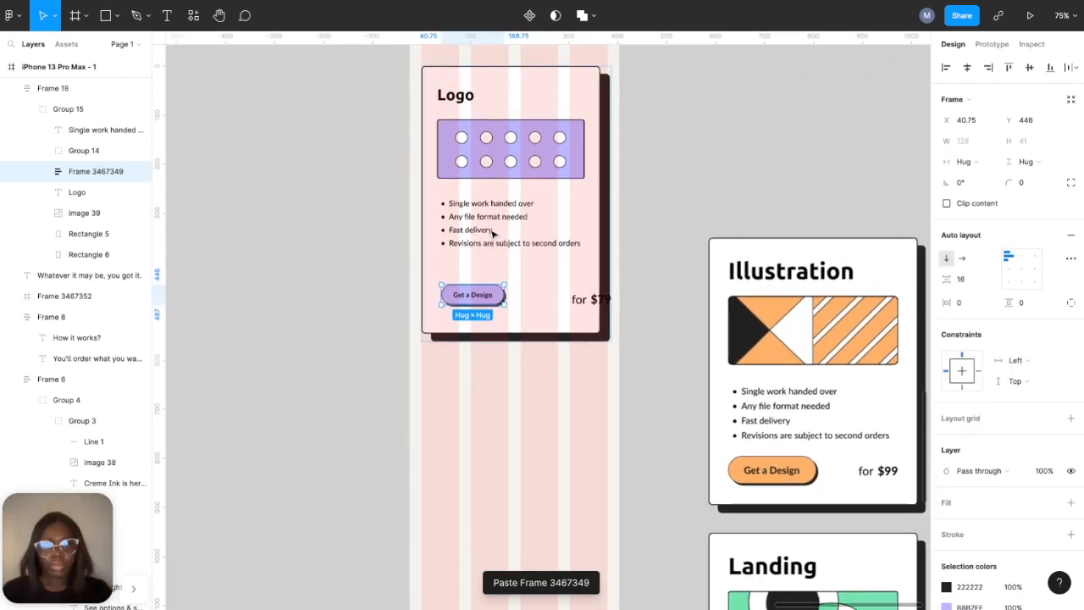
left_click(489, 227, "shift")
left_click(969, 202)
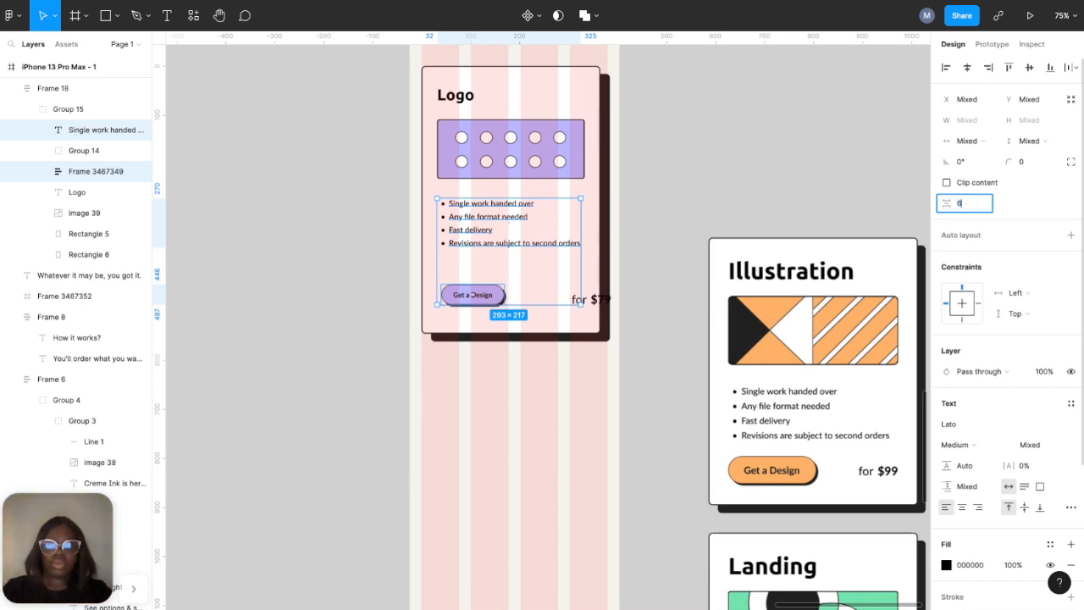
key("Return")
left_click(969, 203)
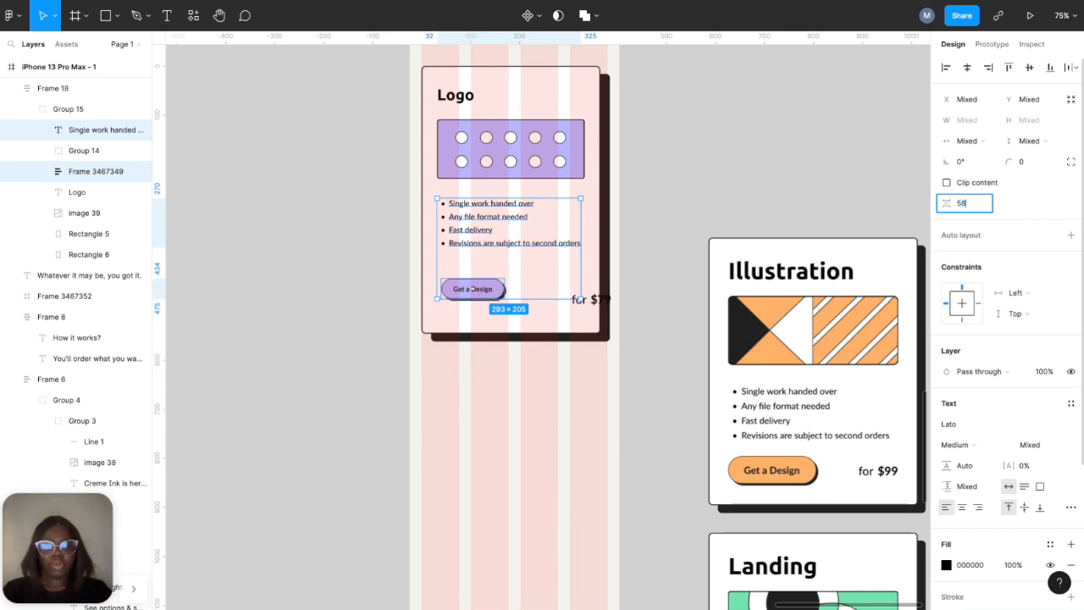
key("Return")
left_click(966, 203)
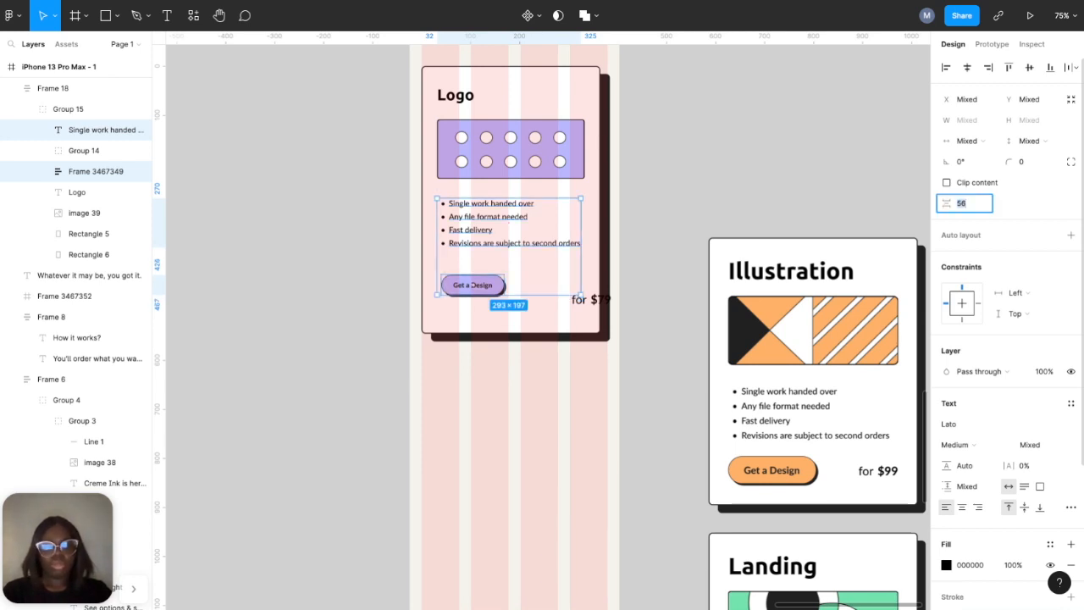
key("Return")
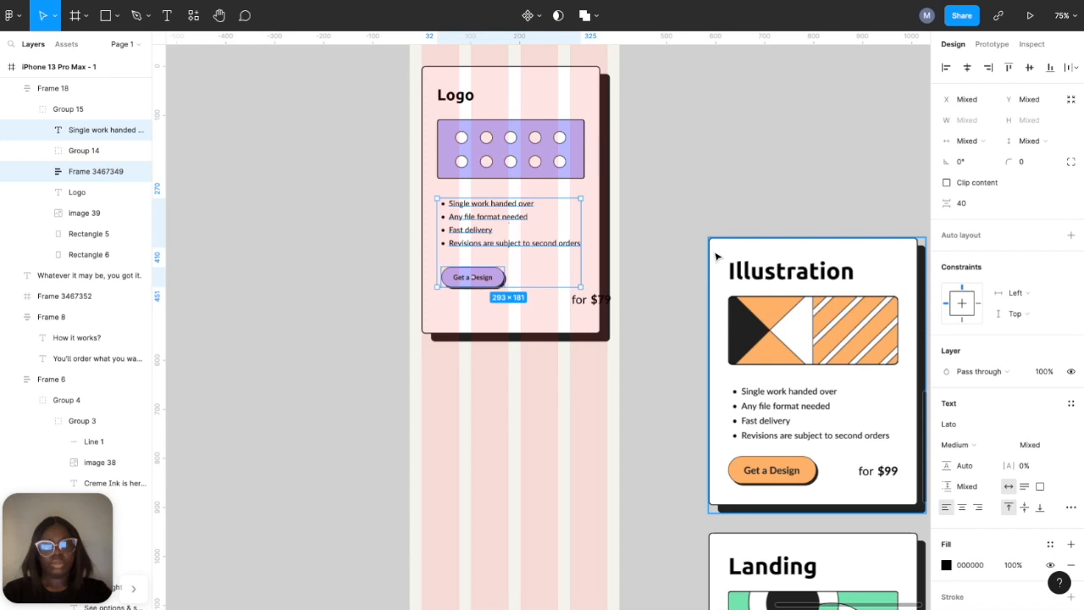
left_click(965, 204)
type("48")
key("Return")
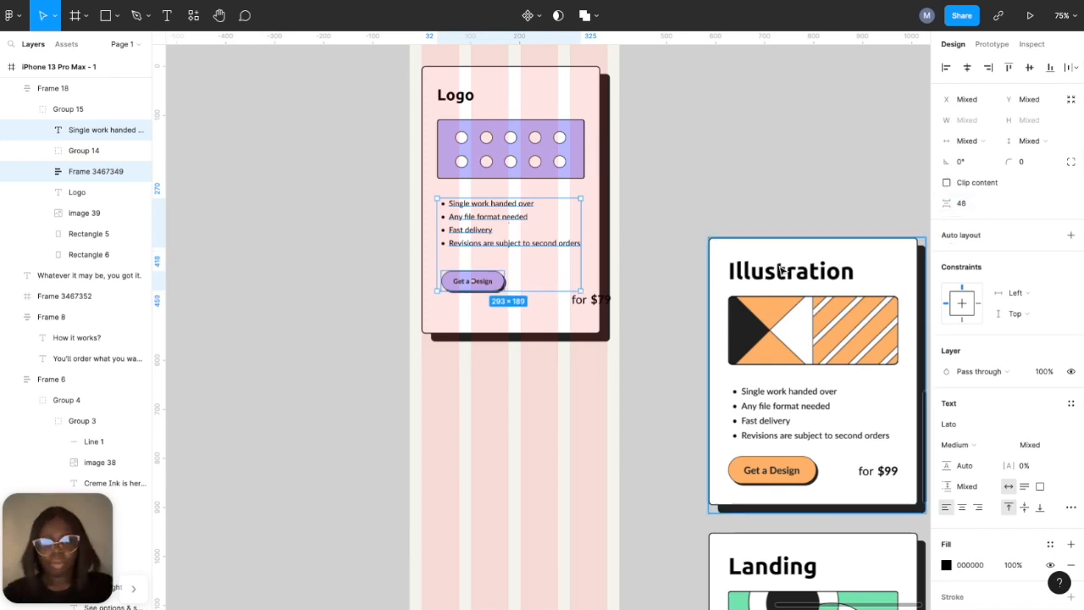
- Move the "for $79" price group to X 275, Y 428 inside the Logo card, beside the "Get a Design" button
left_click(663, 273)
scroll(663, 273, "up", 6)
scroll(663, 273, "left", 2)
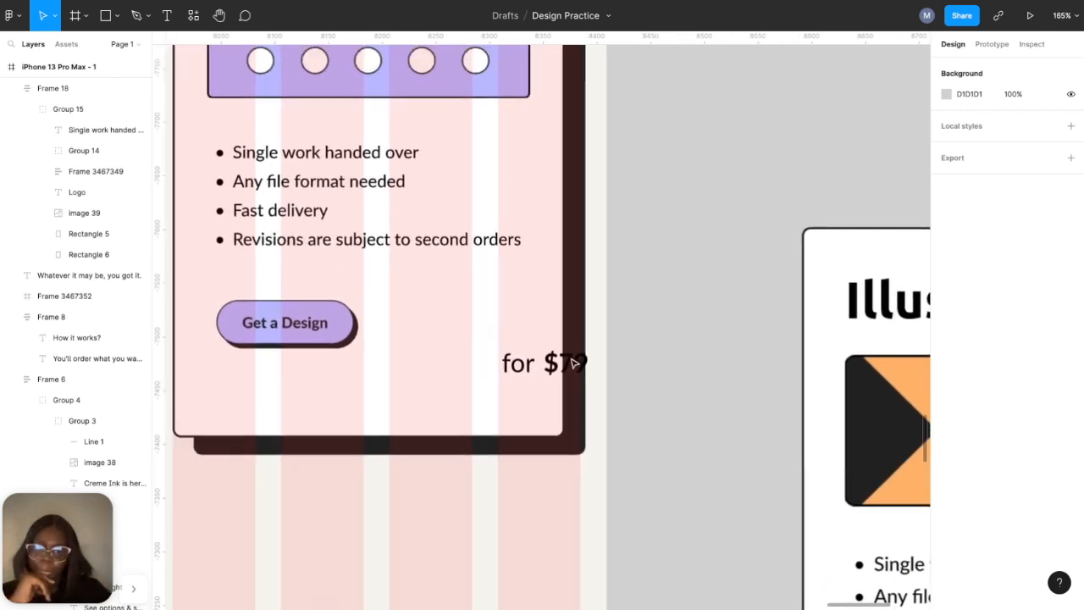
left_click(562, 381)
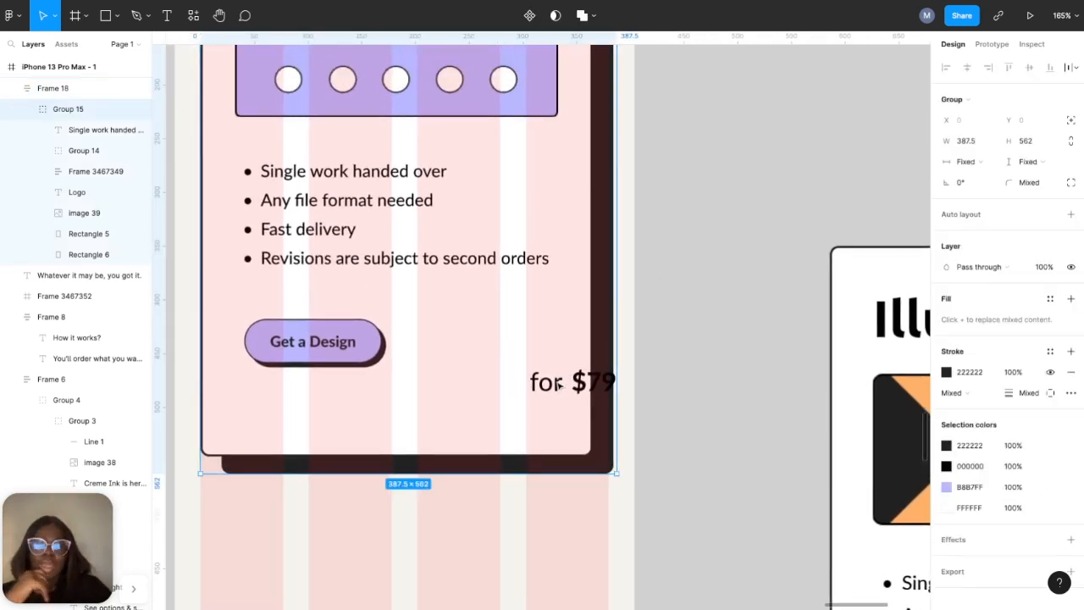
double_click(556, 385)
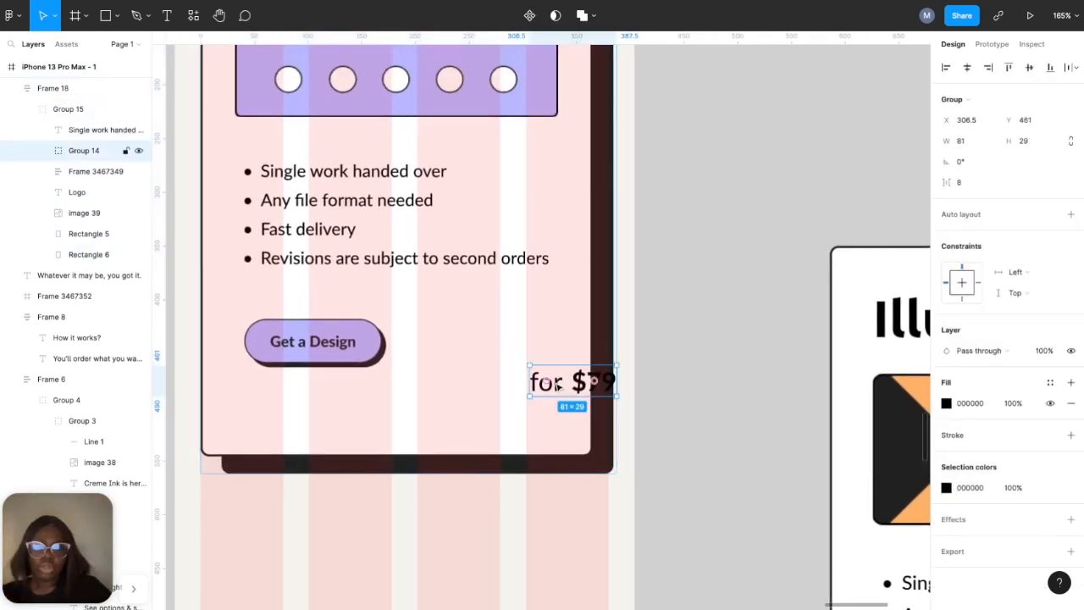
left_click_drag(557, 387, 523, 353)
key("Right")
key("Right")
key("Up")
key("Up")
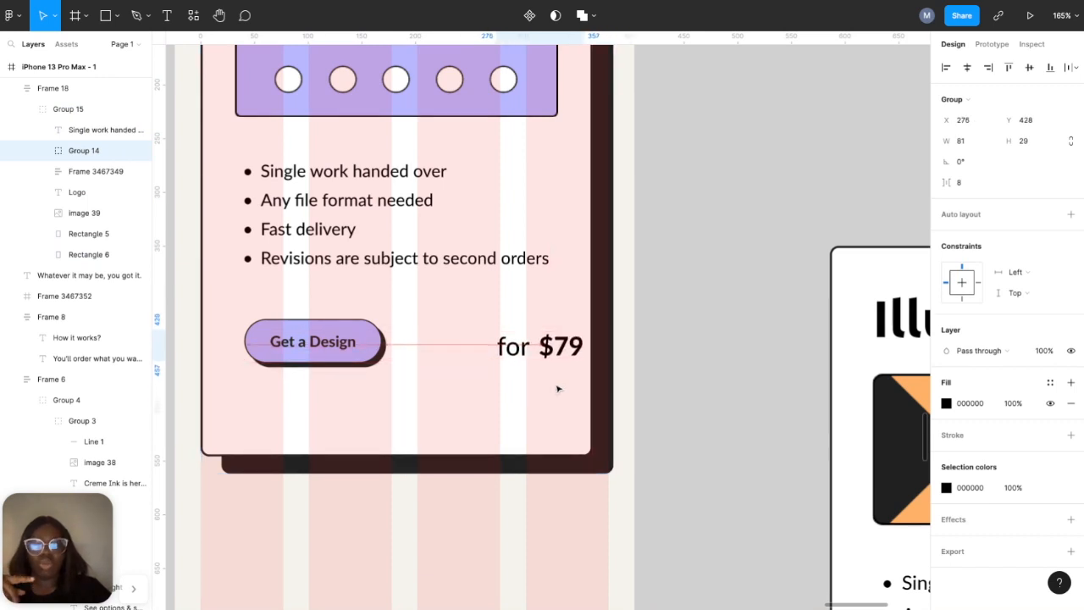
- Reduce the Logo card's price text, setting "for" to font size 16 and "$79" to font size 20
double_click(510, 342)
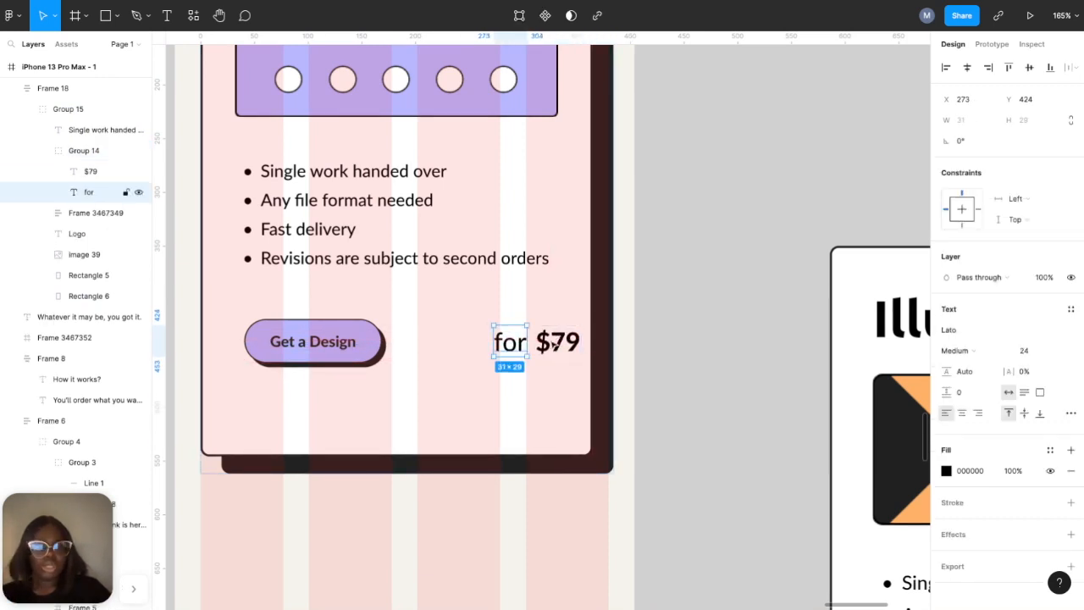
left_click(1057, 356)
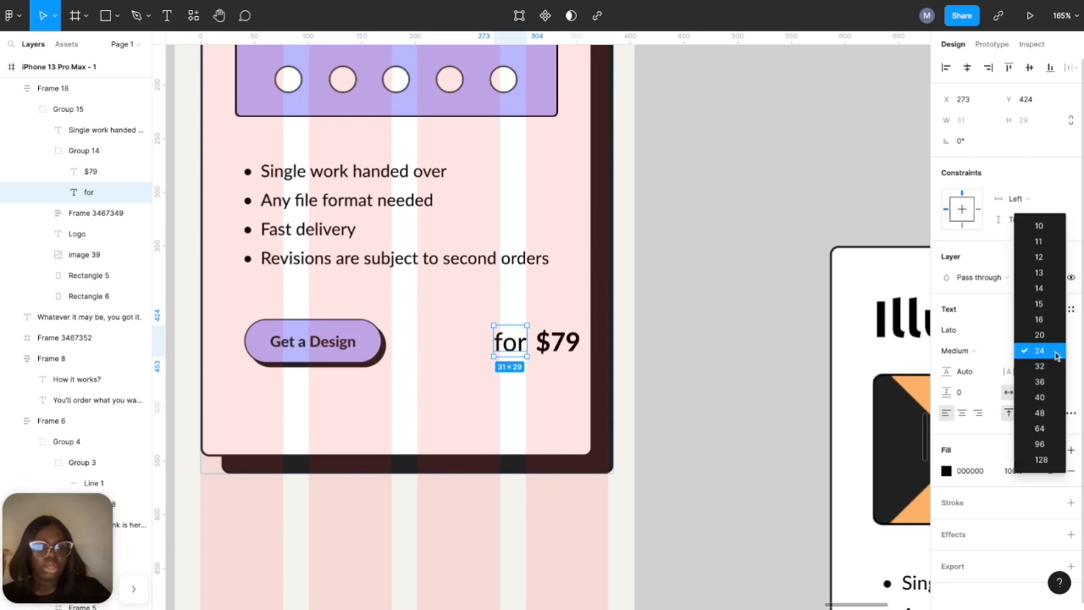
left_click(1048, 336)
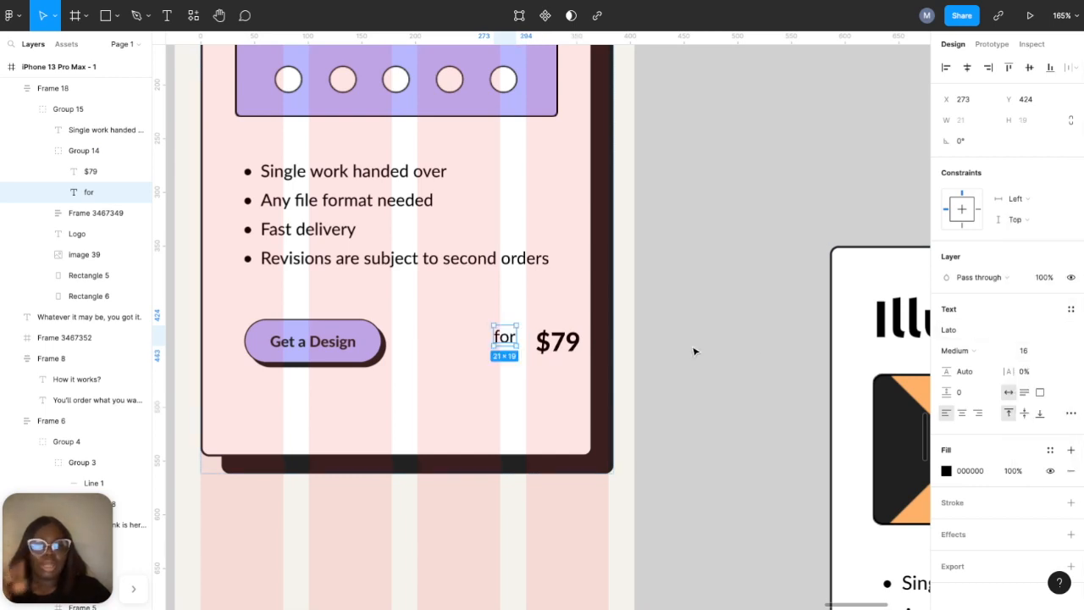
left_click(557, 344)
left_click(1058, 356)
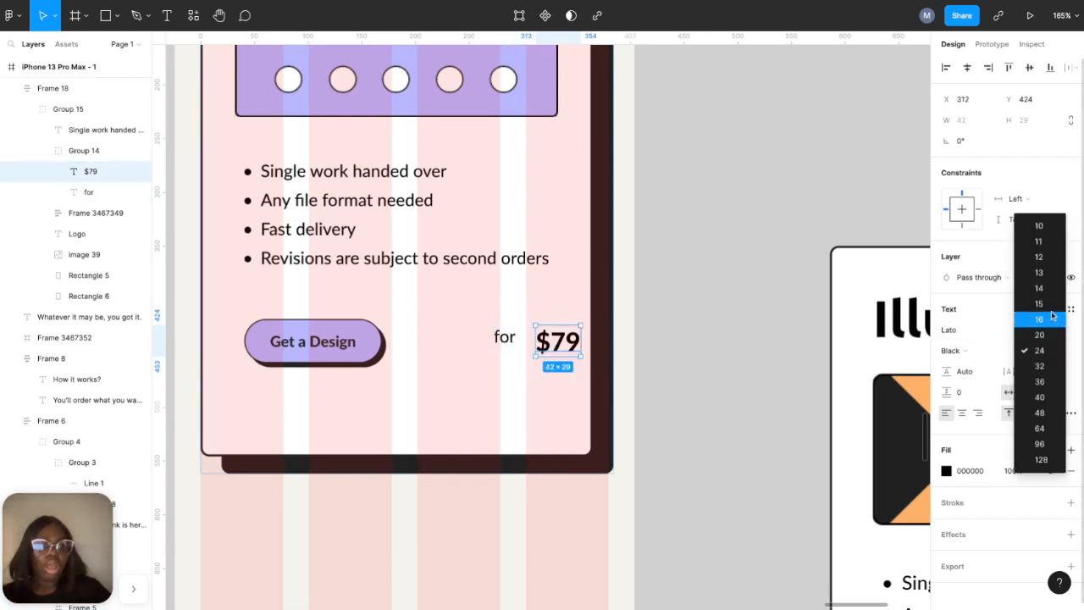
left_click(1051, 334)
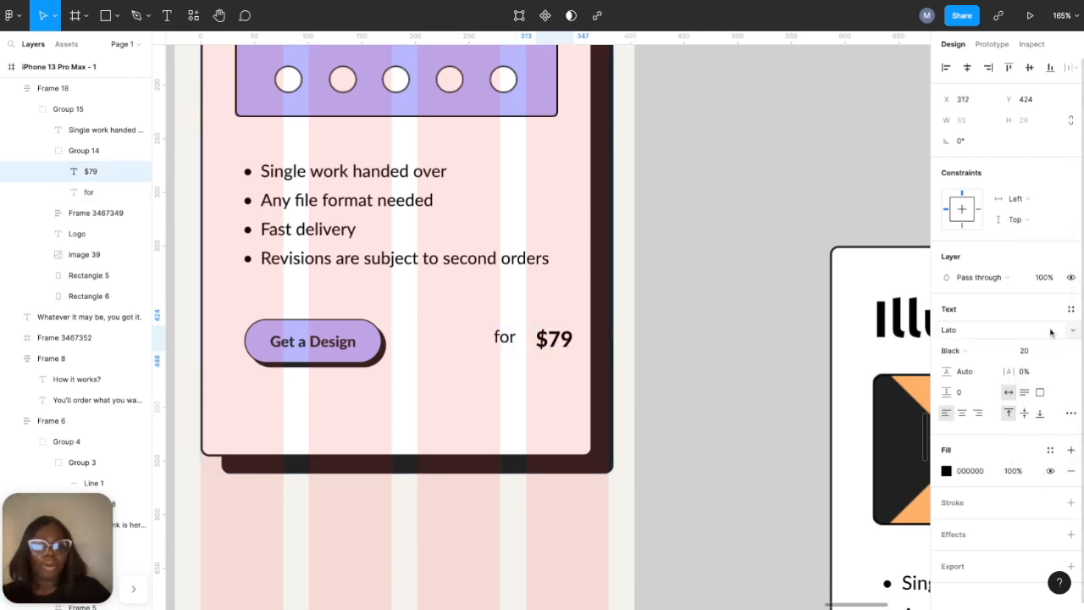
- Align "for" and "$79" on their vertical centers and set the horizontal spacing between them to 8
left_click(504, 339, "shift")
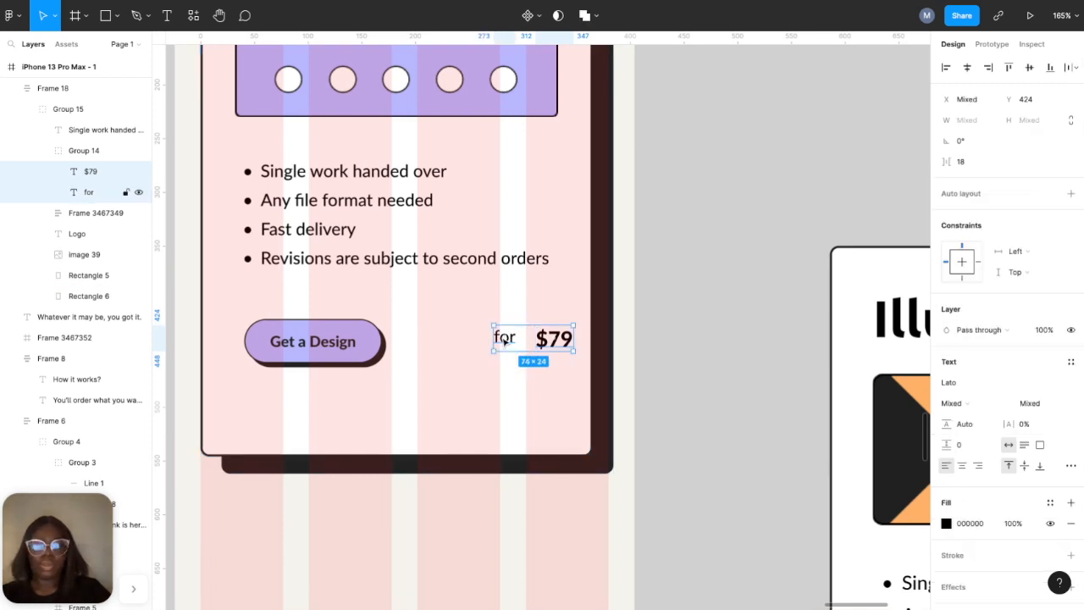
left_click(1029, 67)
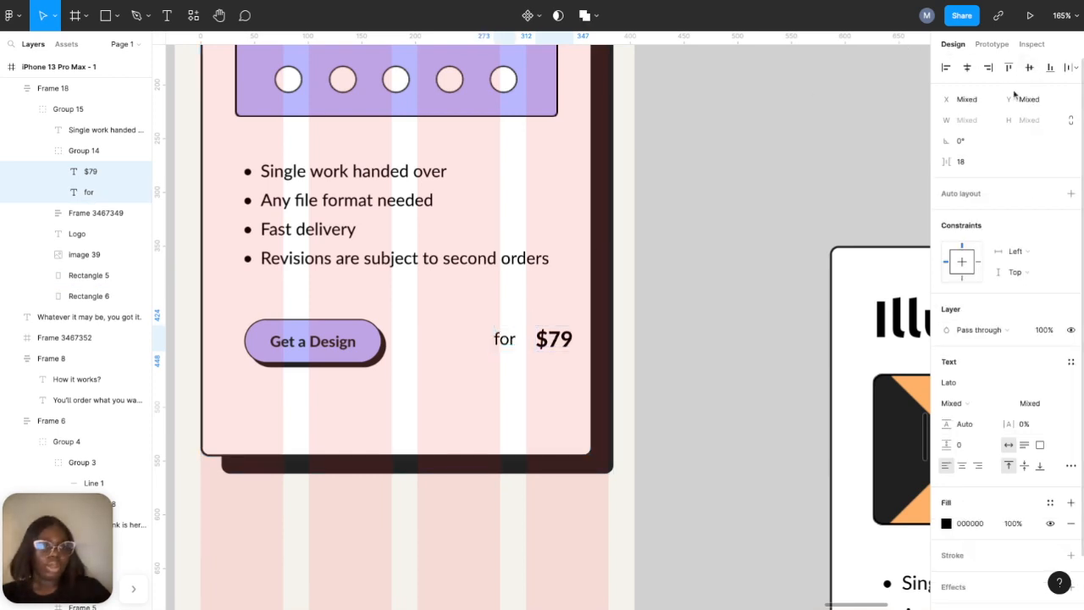
left_click(970, 165)
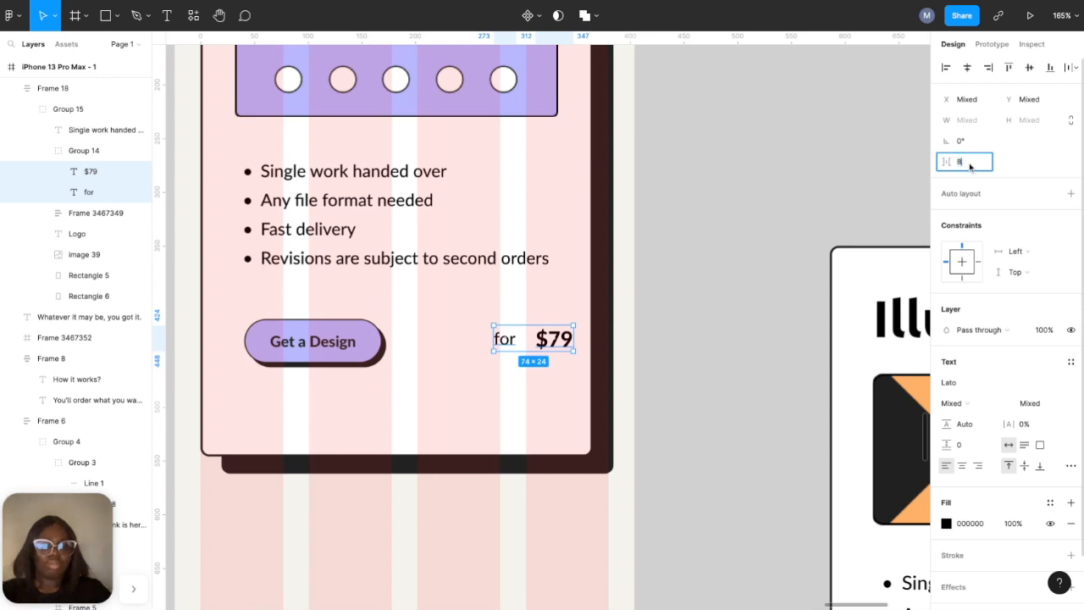
type("8")
key("Return")
left_click(688, 242)
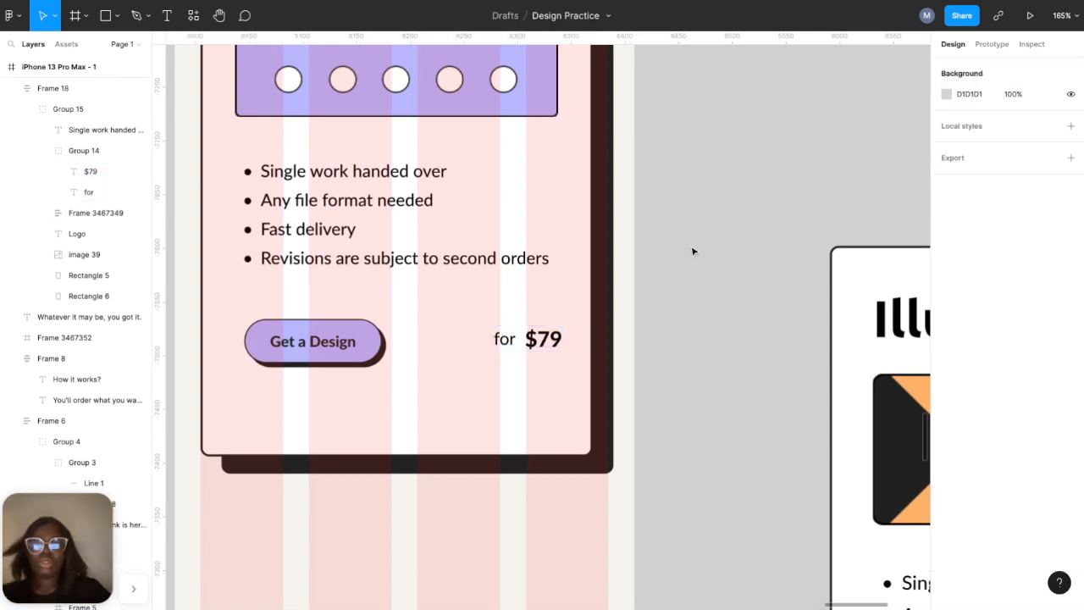
- Set the "Get a Design" button frame's X to 40 and align the price group with its vertical center
left_click(507, 342)
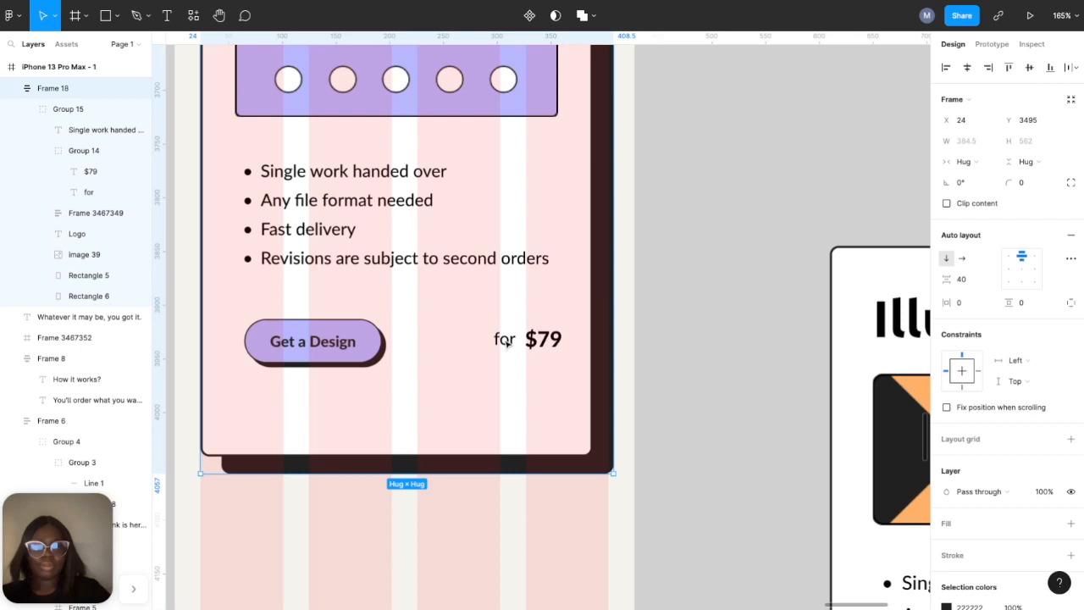
left_click(507, 342)
left_click(313, 360)
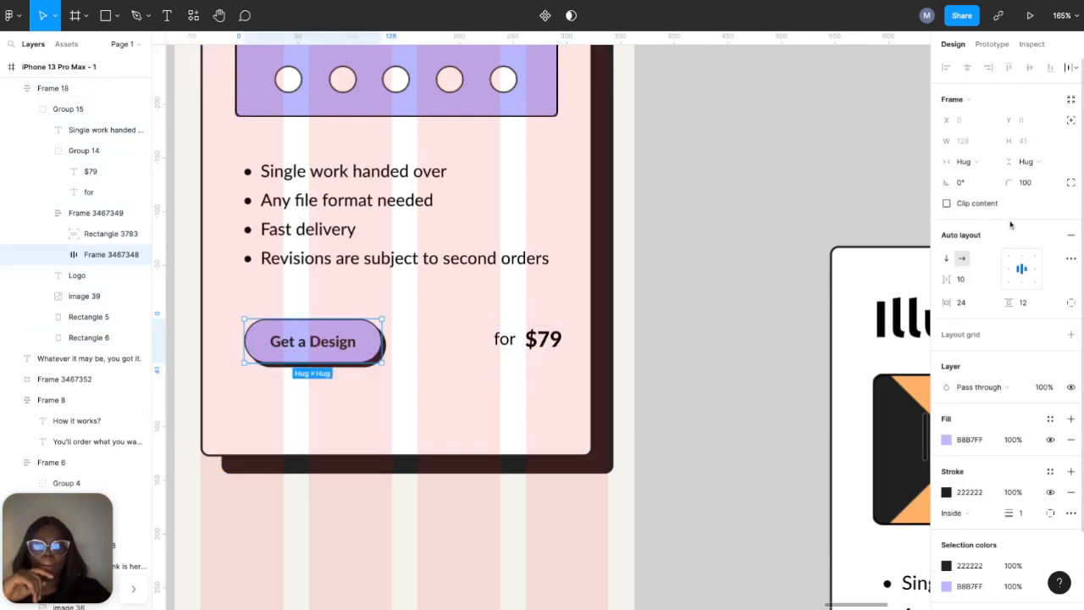
left_click(95, 217)
left_click(986, 119)
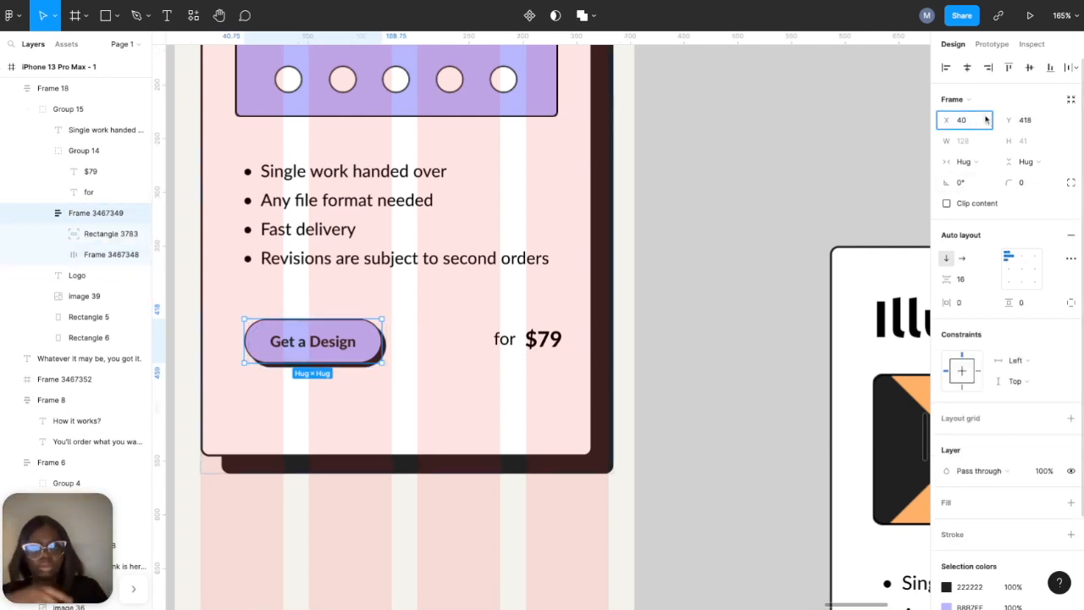
key("Return")
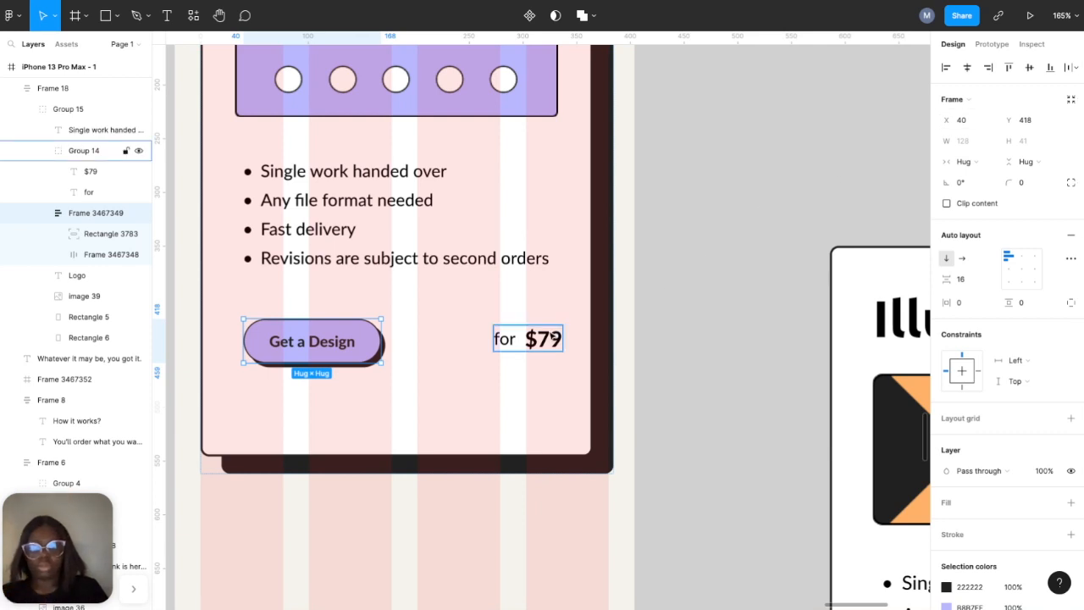
left_click(552, 336, "shift")
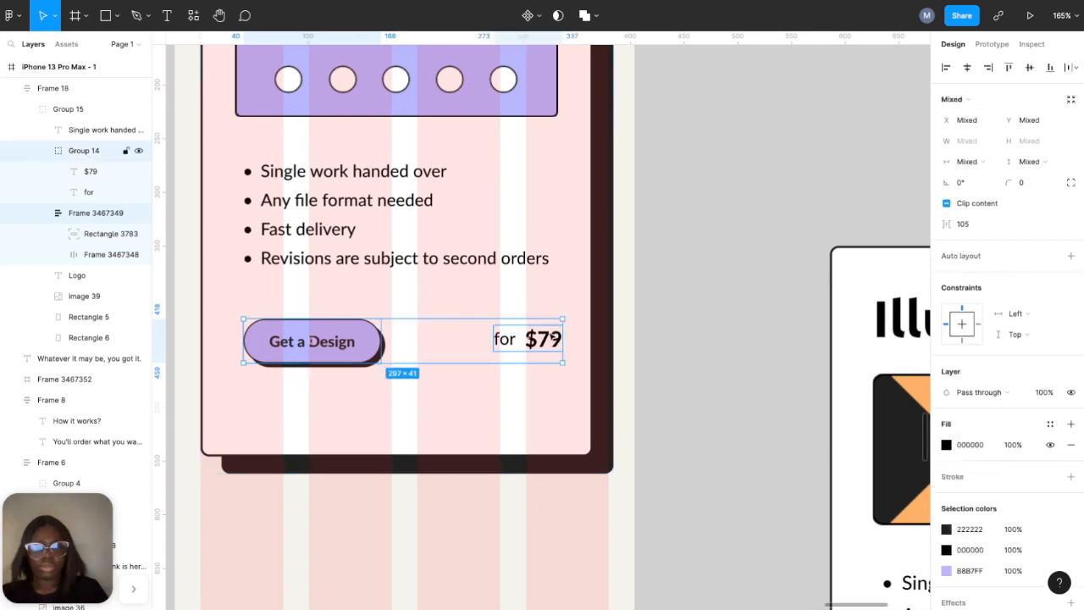
left_click(703, 309)
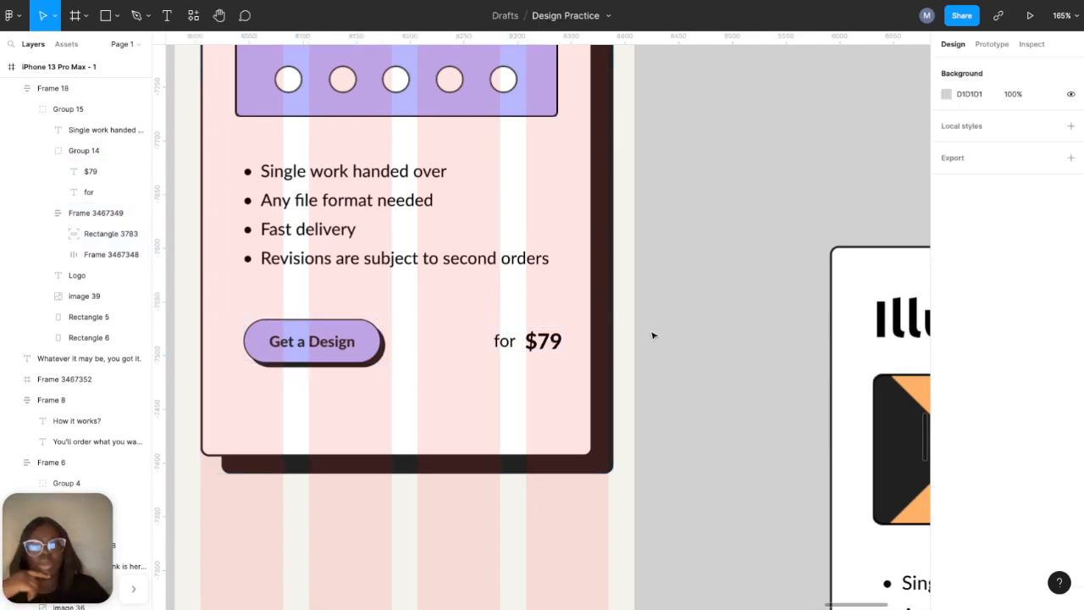
- Shorten the Logo card's white rectangle to a height of 500 and its dark shadow rectangle to about 502
left_click(530, 409)
left_click(528, 408)
left_click_drag(521, 458, 521, 407)
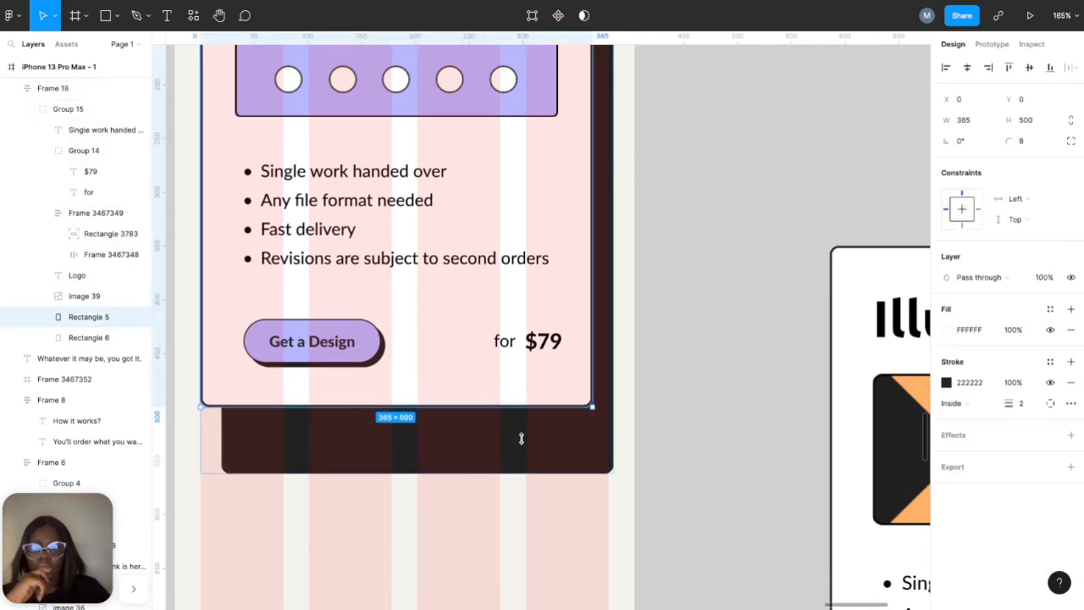
left_click(521, 438)
left_click_drag(503, 466, 503, 421)
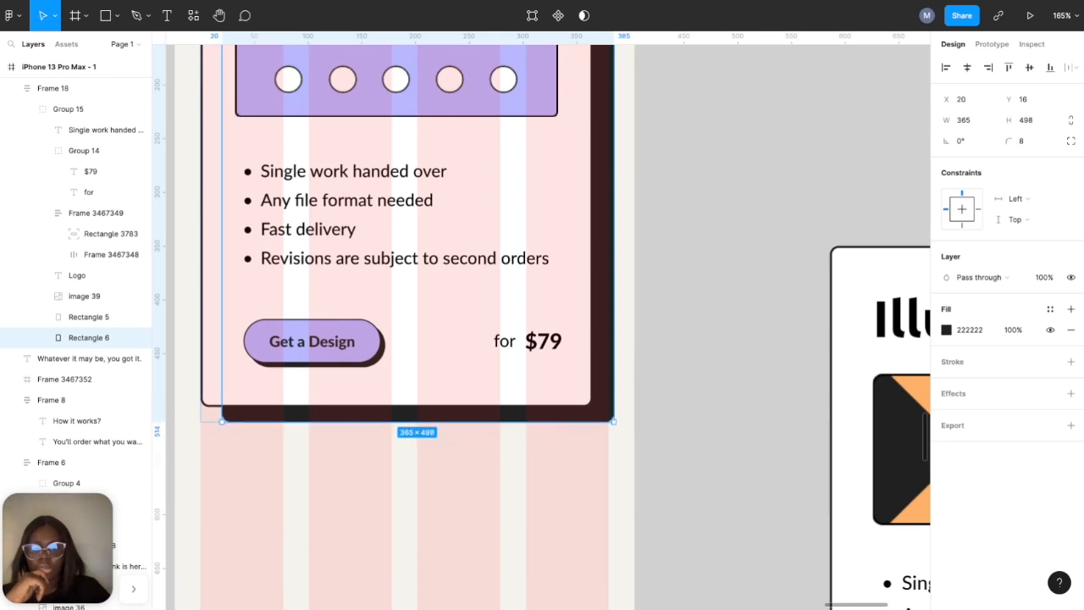
- Check the shadow's offset from the white card, and extend the dark shadow rectangle to a height of 503
left_click(500, 405)
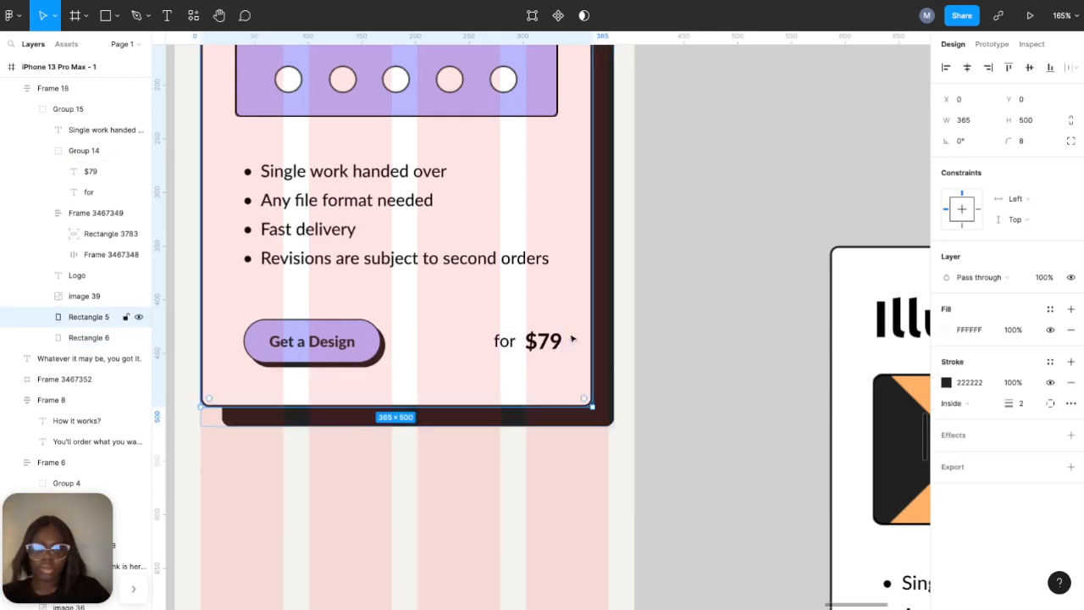
key("alt")
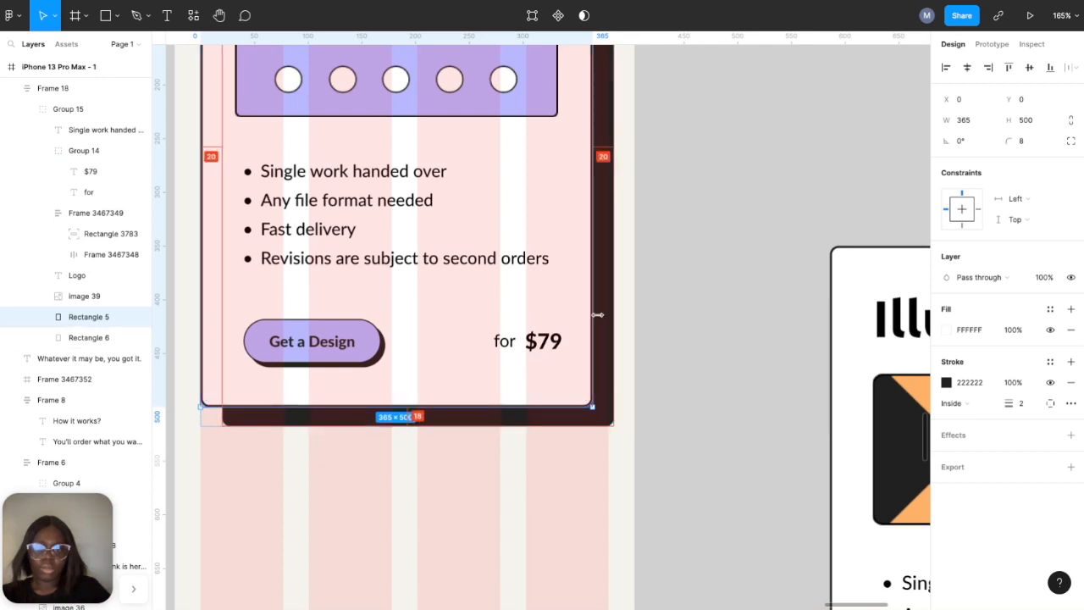
left_click(539, 421)
scroll(539, 421, "up", 15)
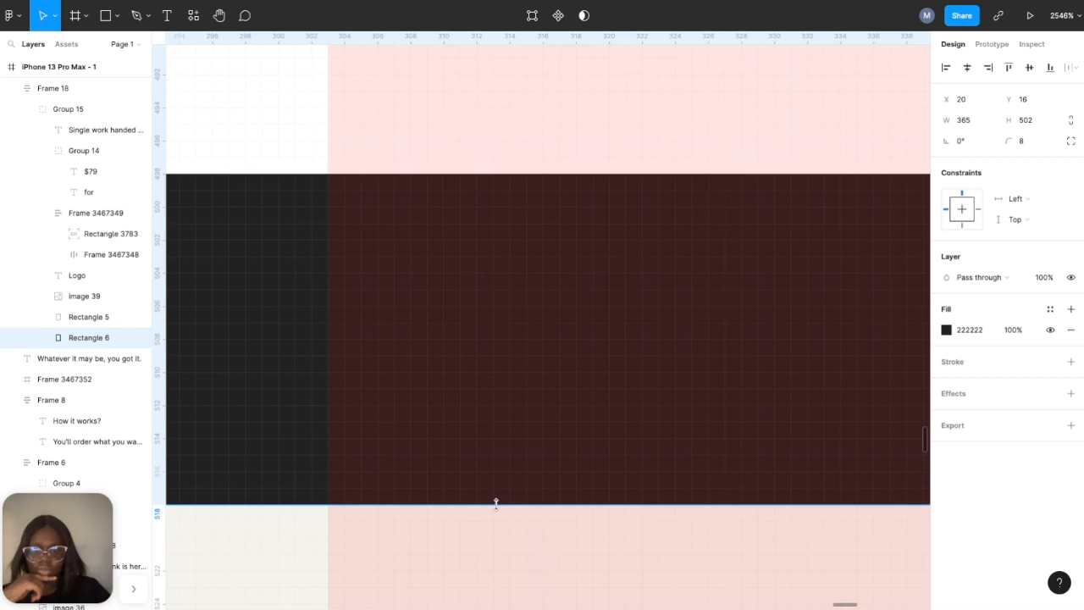
left_click_drag(498, 504, 495, 505)
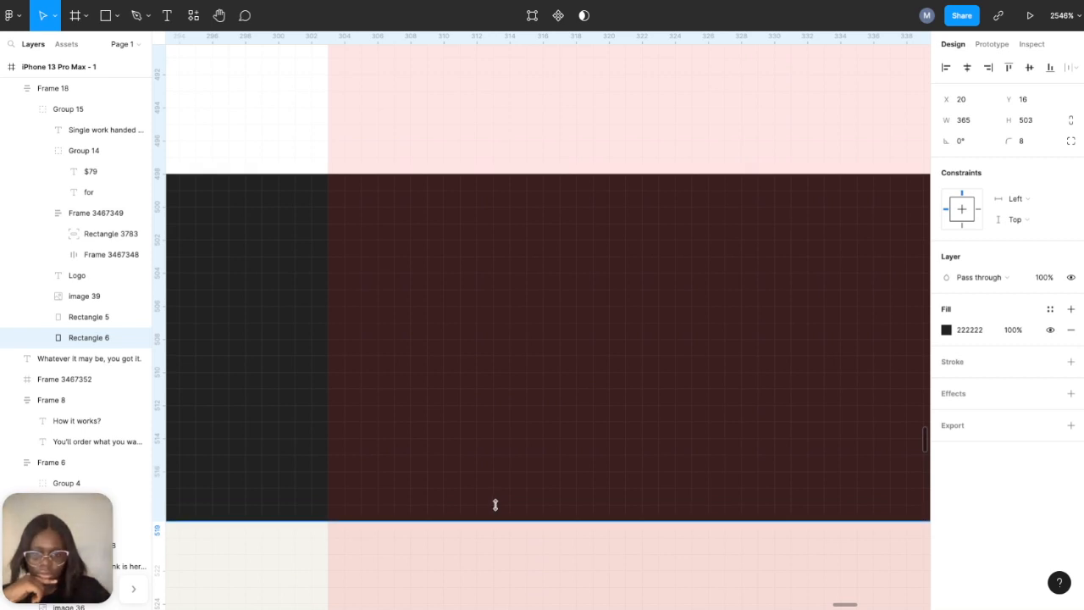
scroll(495, 575, "down", 6)
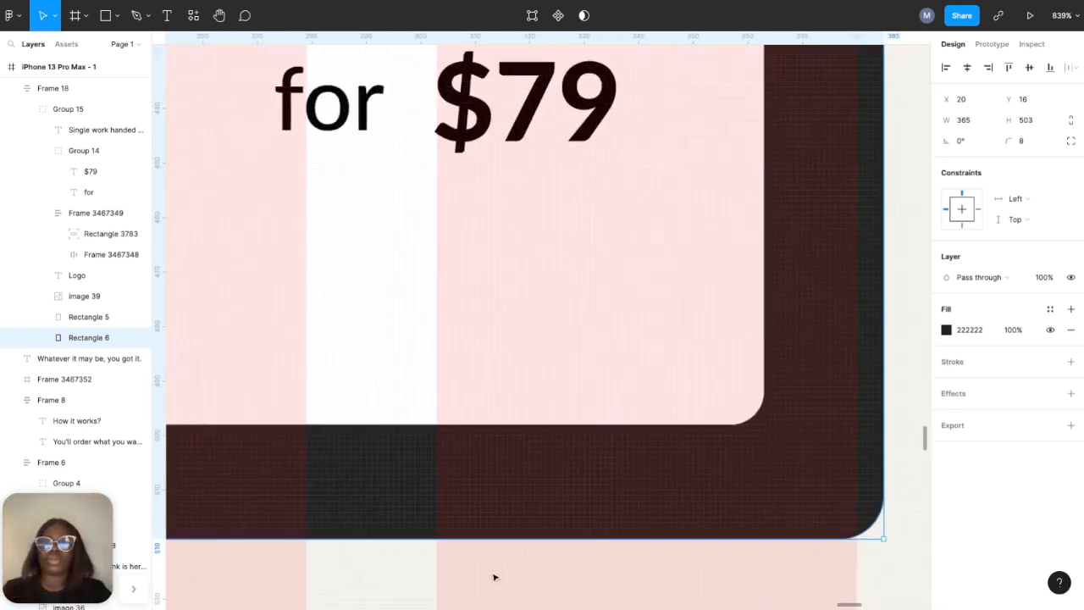
scroll(494, 577, "down", 8)
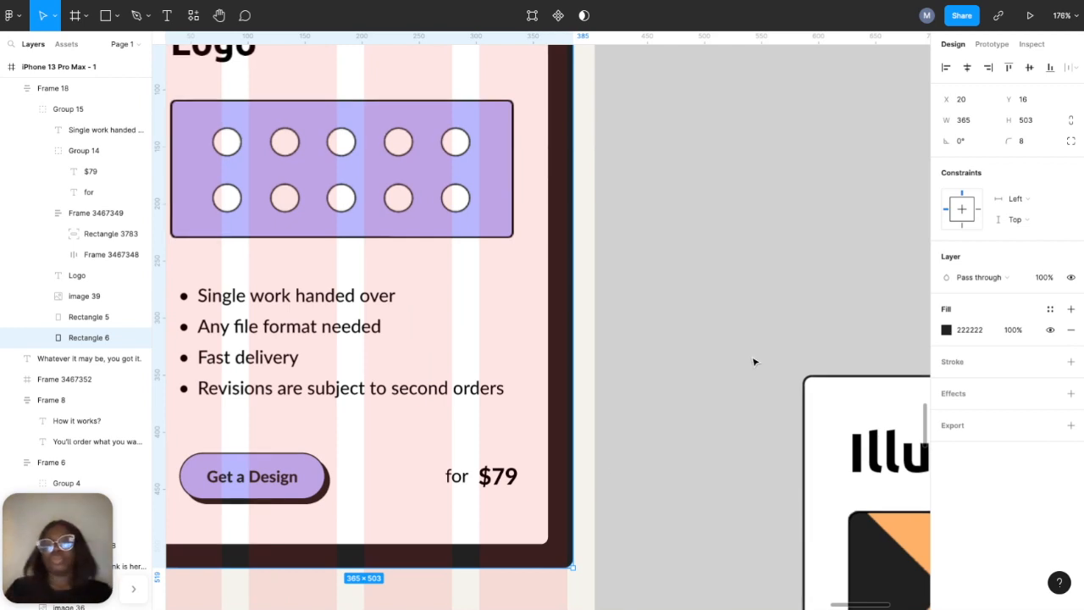
- Deselect the shadow rectangle and hide the layout grids to view the Logo card without overlays
left_click(779, 390)
scroll(780, 390, "down", 5)
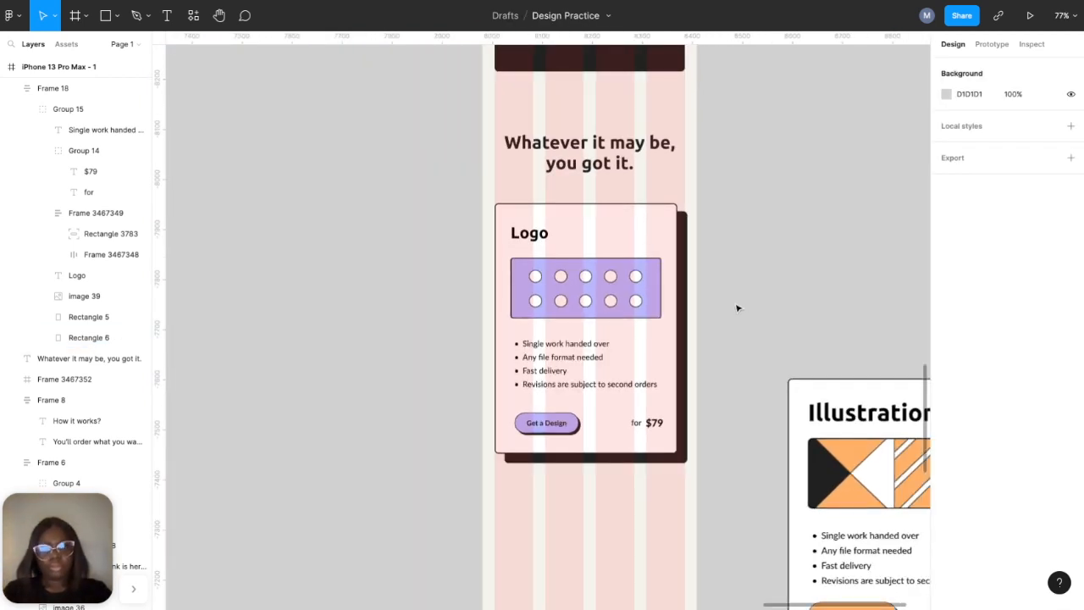
key("ctrl+shift+4")
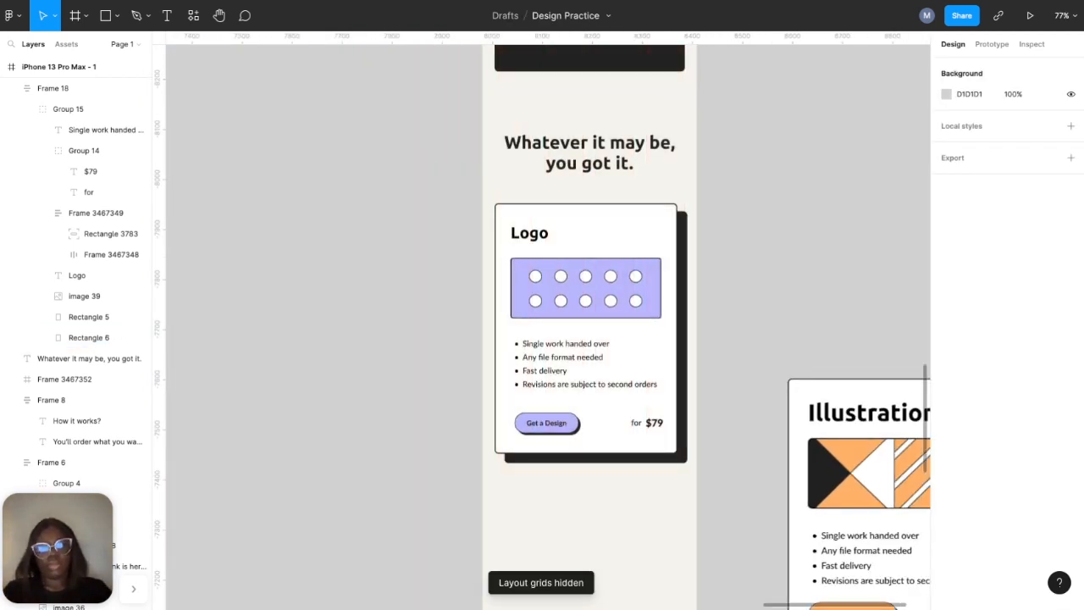
- Duplicate the Logo card group twice inside its auto layout frame to stack three cards vertically
scroll(737, 308, "down", 5)
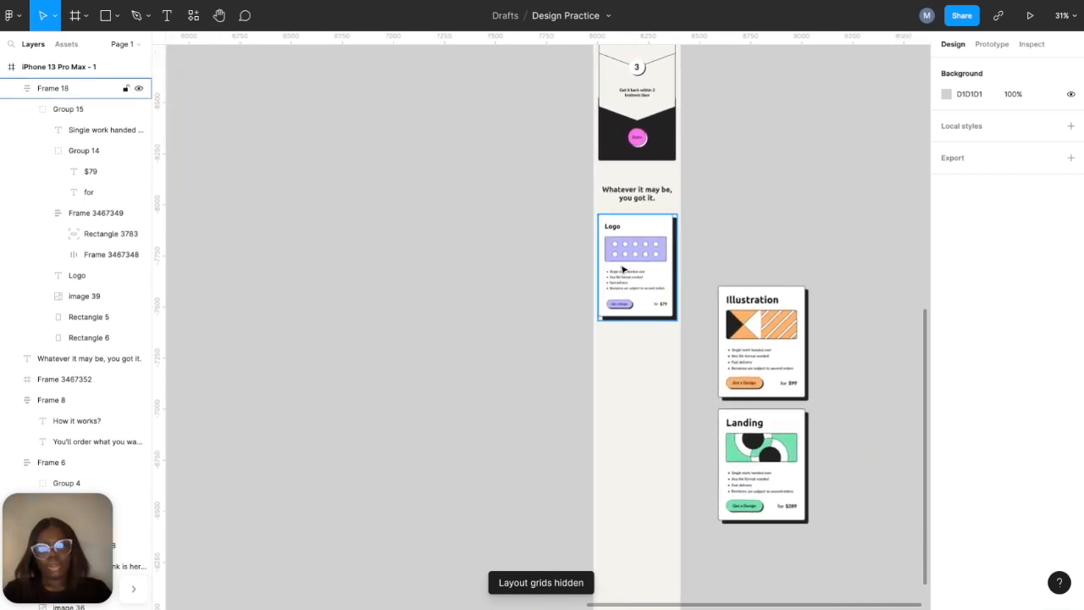
left_click(623, 269)
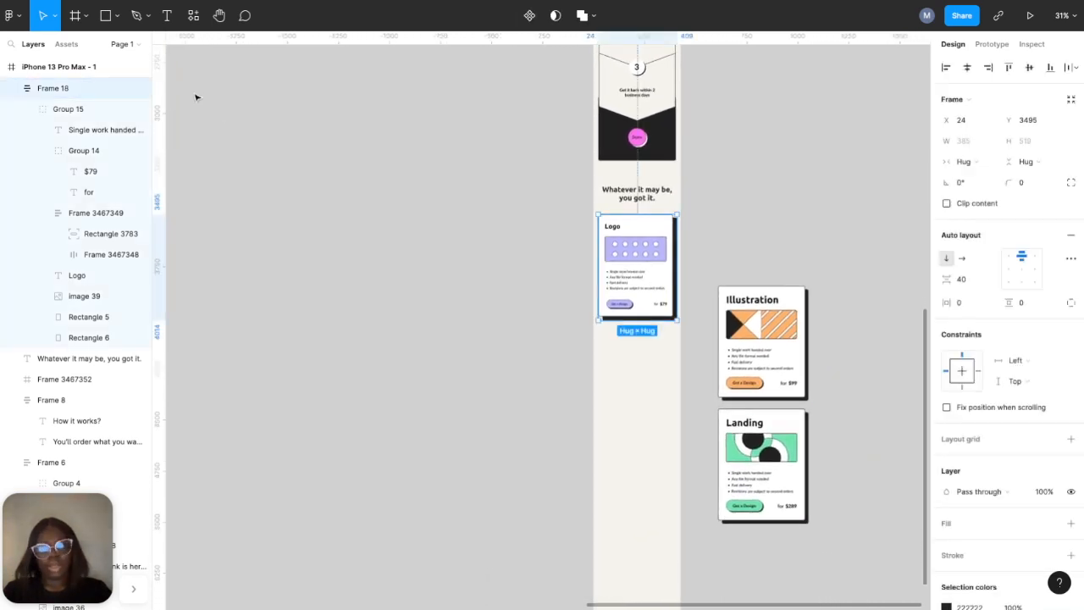
left_click(26, 111)
left_click(63, 109)
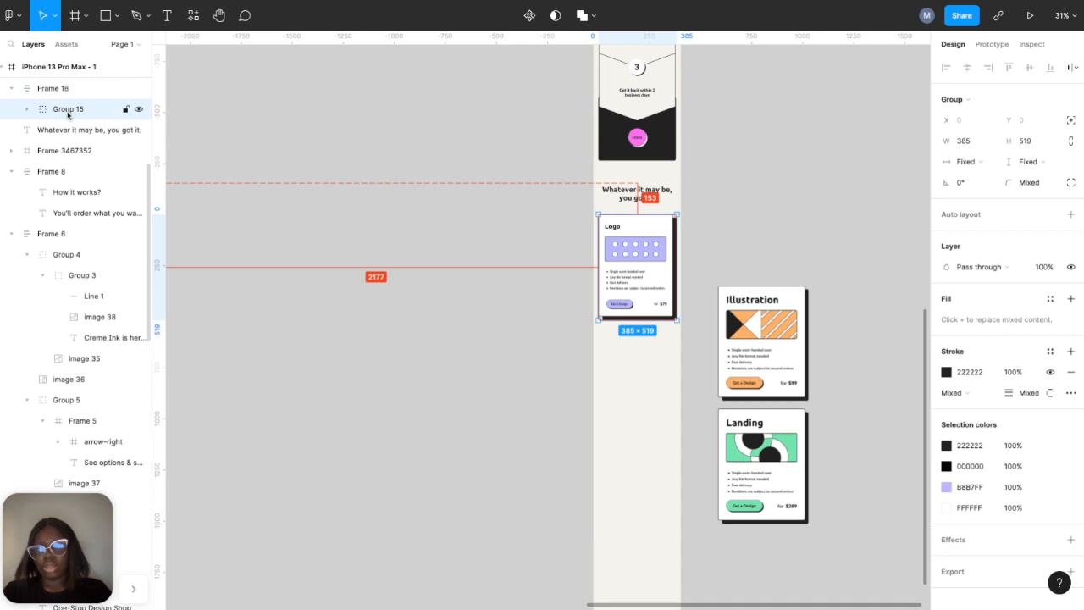
key("ctrl+d")
left_click(73, 90)
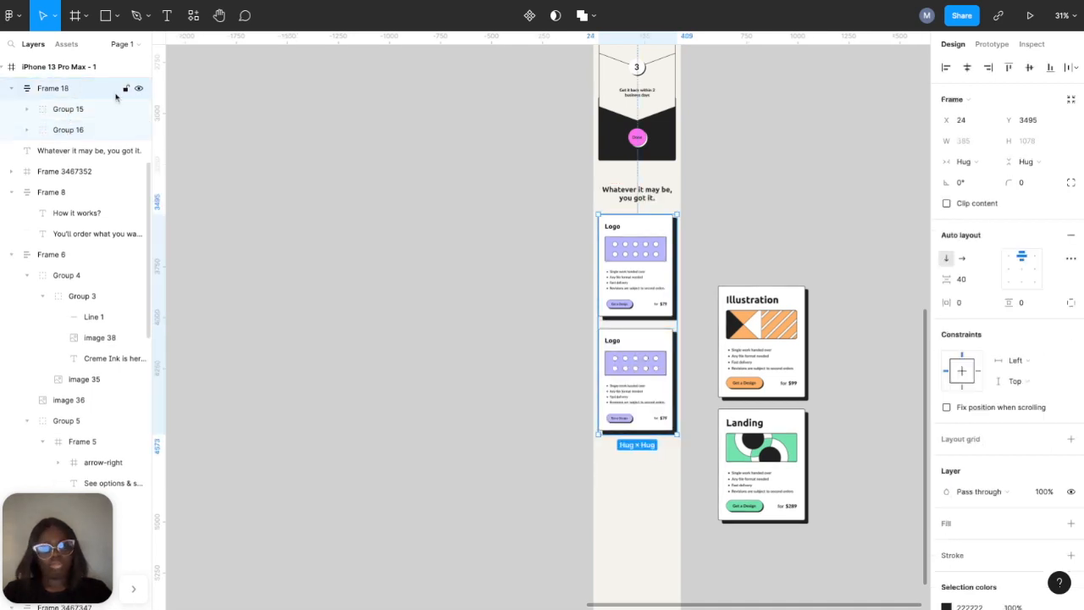
scroll(811, 396, "up", 5)
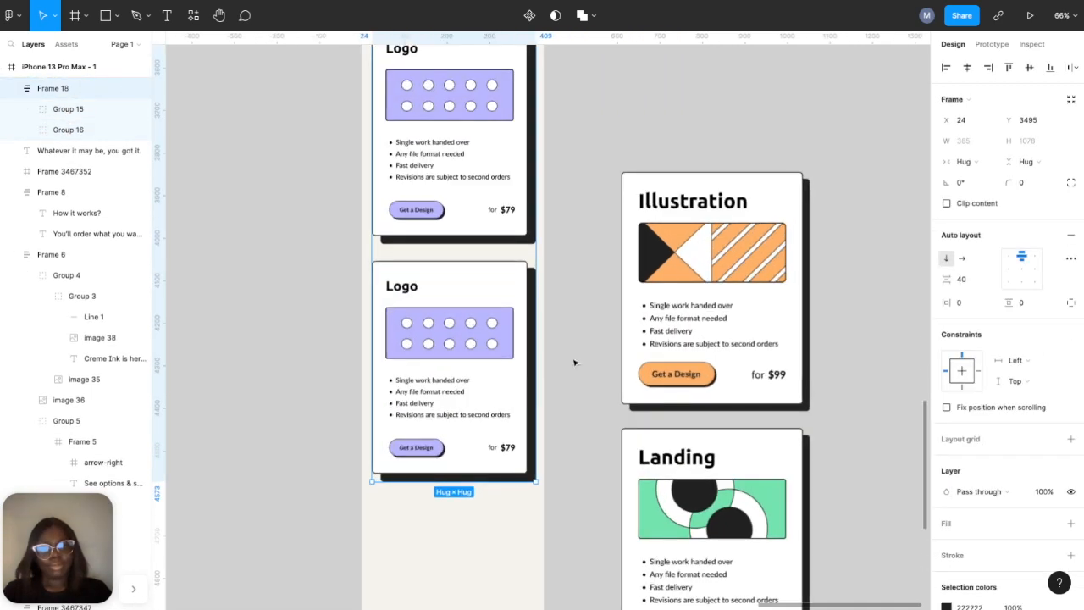
left_click(82, 131)
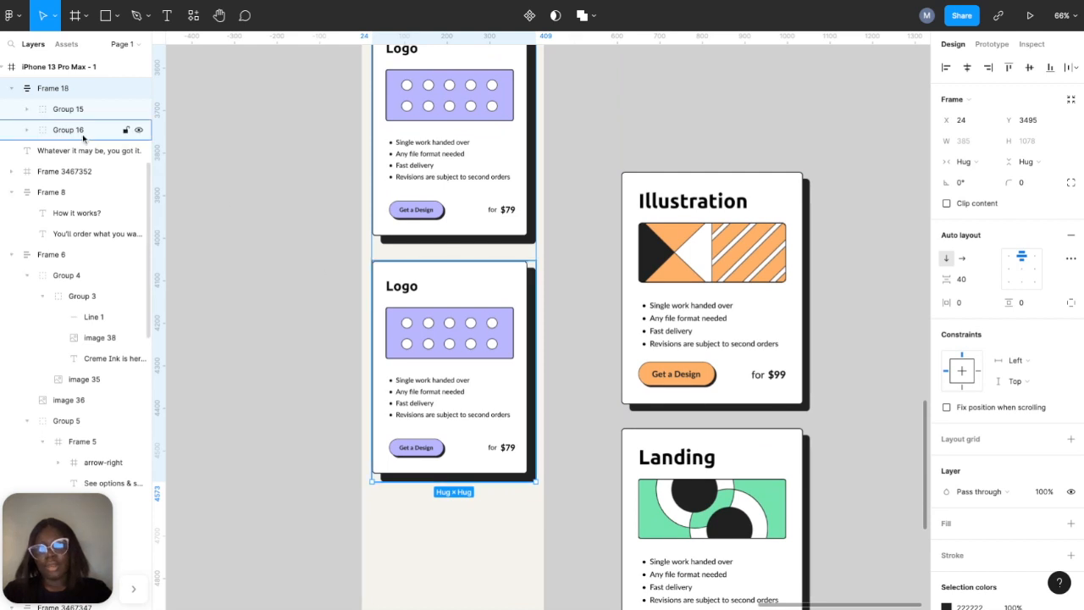
key("ctrl+d")
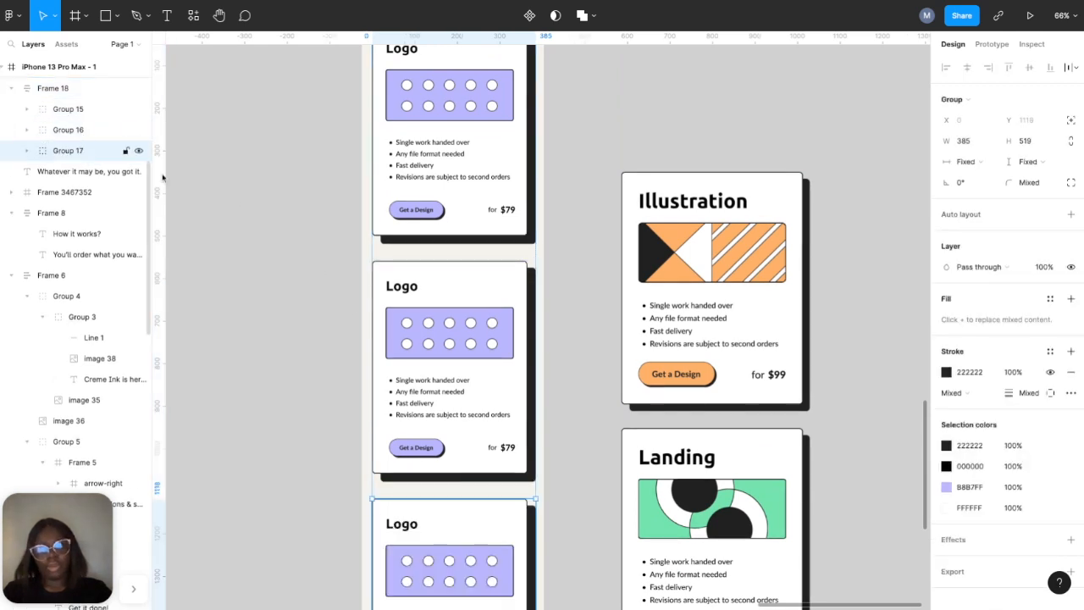
- Retitle the second card in the mobile frame from Logo to "Illustration", correcting the extra letter in the heading
scroll(409, 292, "down", 1)
scroll(409, 292, "down", 2)
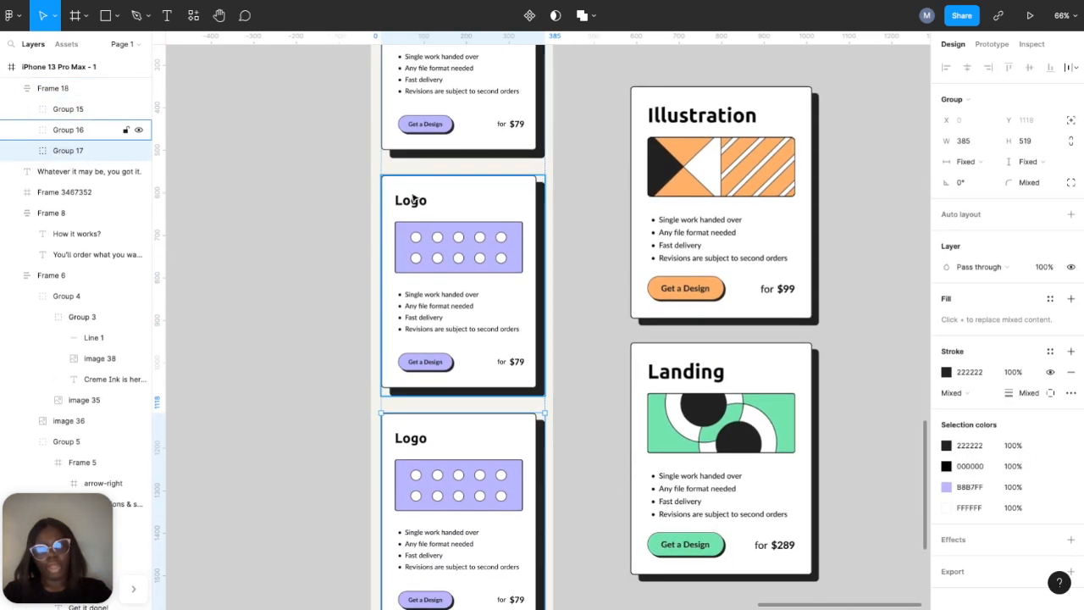
double_click(412, 200)
type("I")
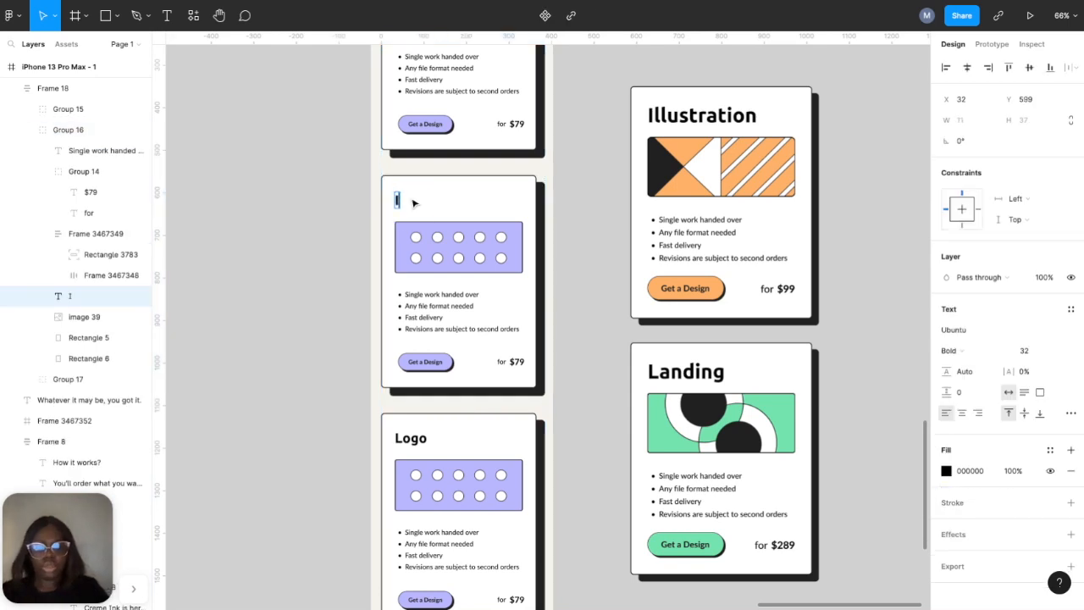
type("lluustr")
key("BackSpace")
type("u")
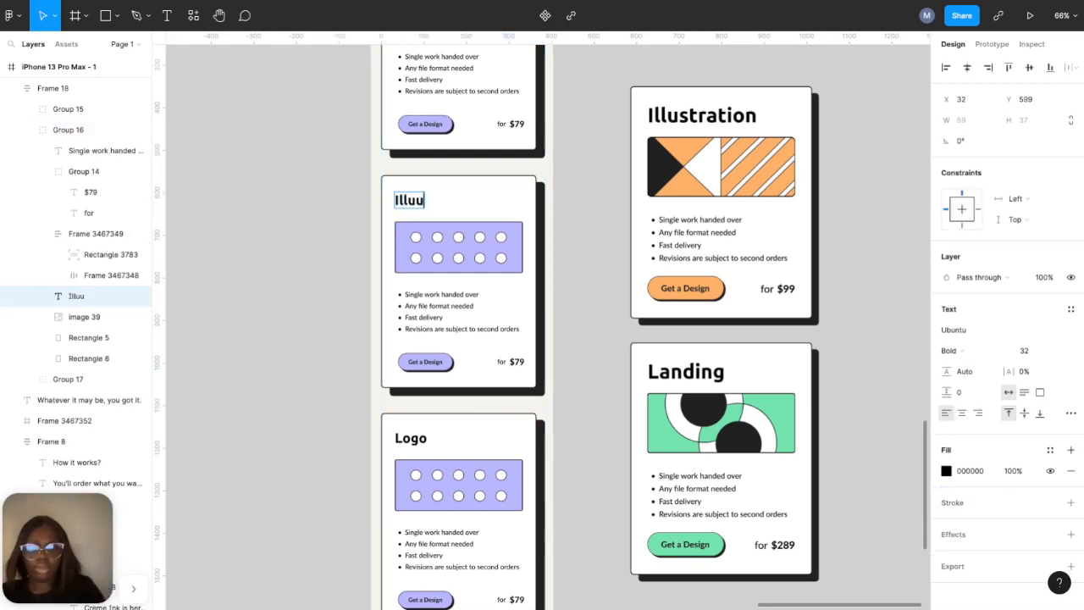
type("stration")
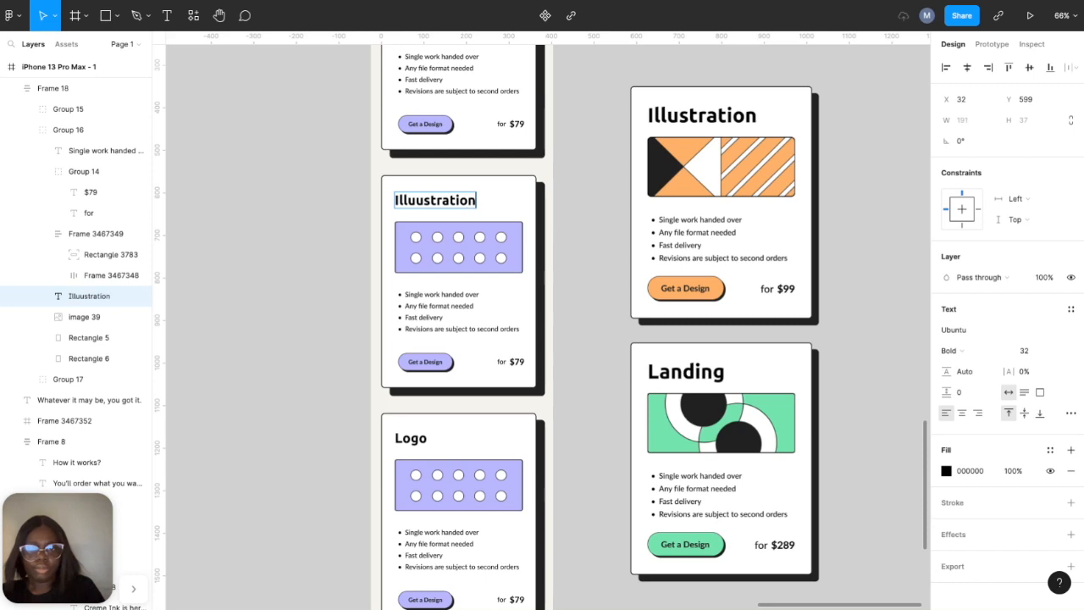
double_click(421, 204)
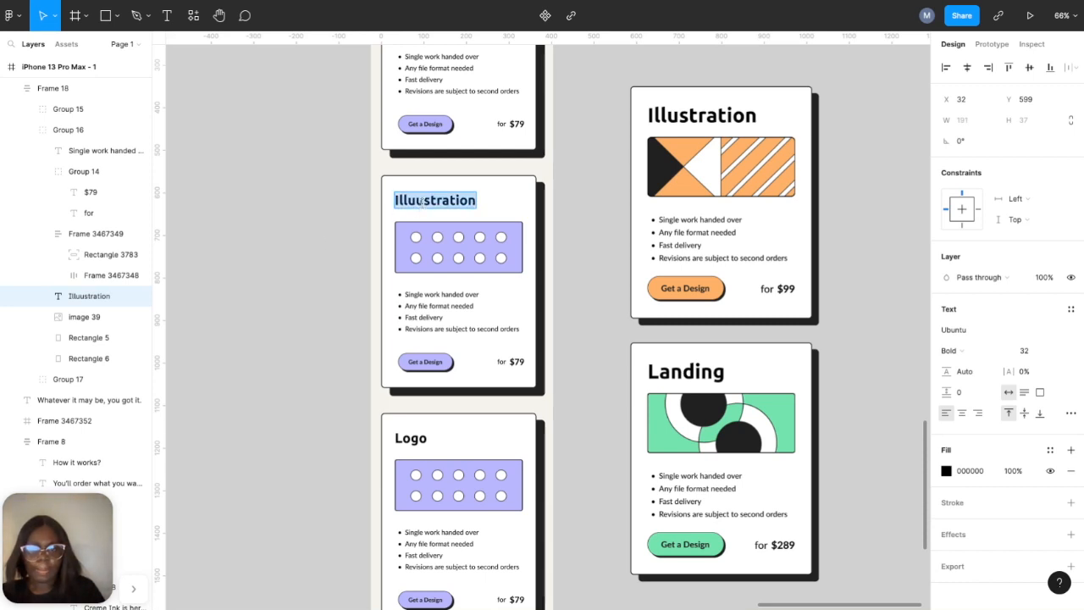
left_click(423, 201)
key("Delete")
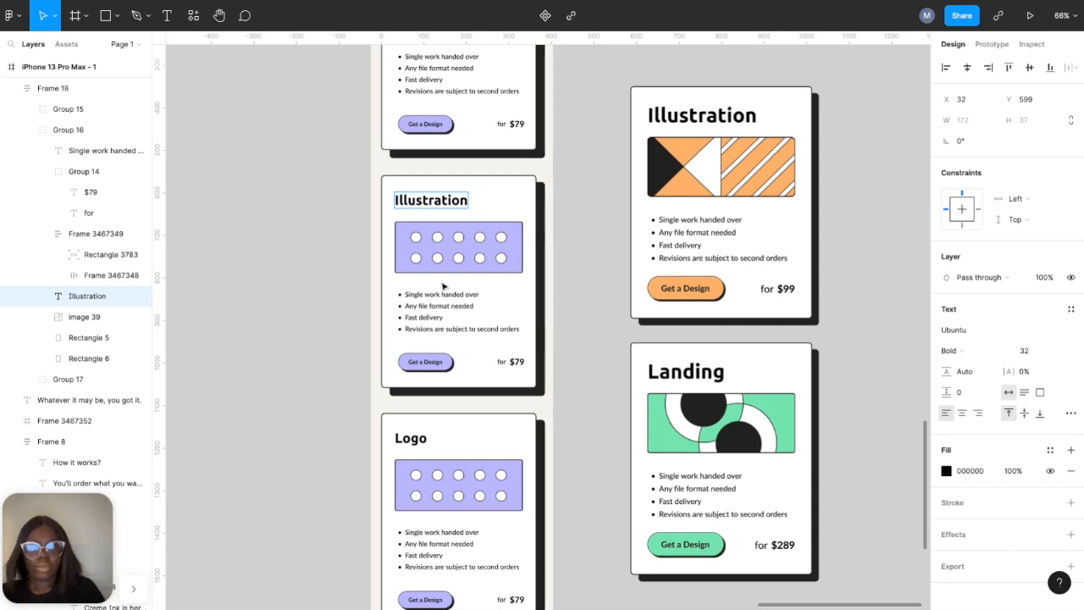
- Retitle the third card in the mobile frame as "Landing"
scroll(443, 286, "down", 3)
double_click(400, 329)
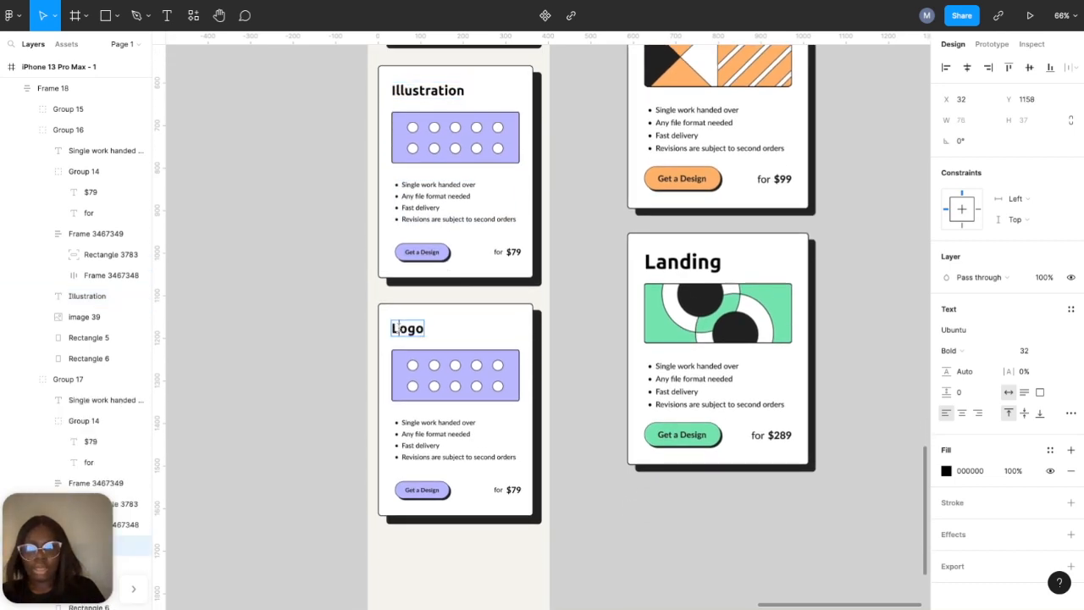
type("Landing")
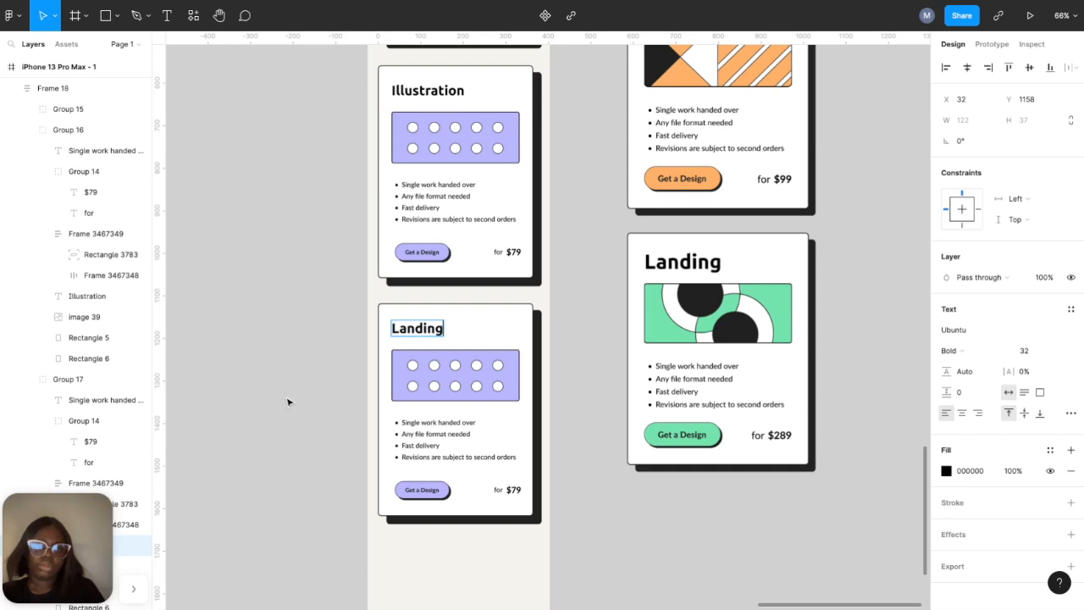
key("Escape")
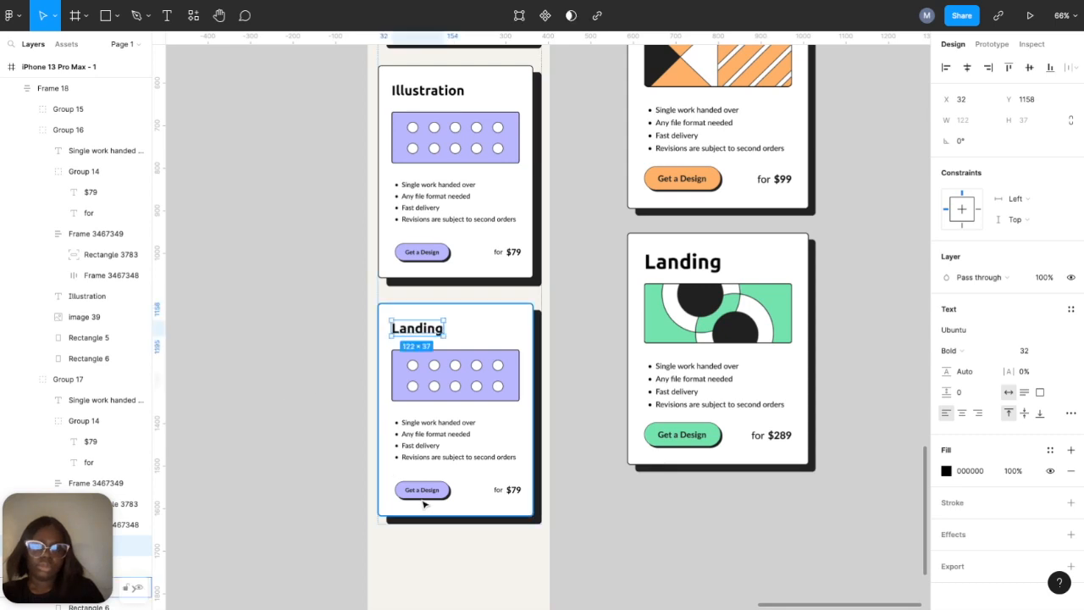
- Copy the green image fill from the desktop Landing card and paste it onto the mobile Landing card's image
left_click(666, 328)
double_click(666, 327)
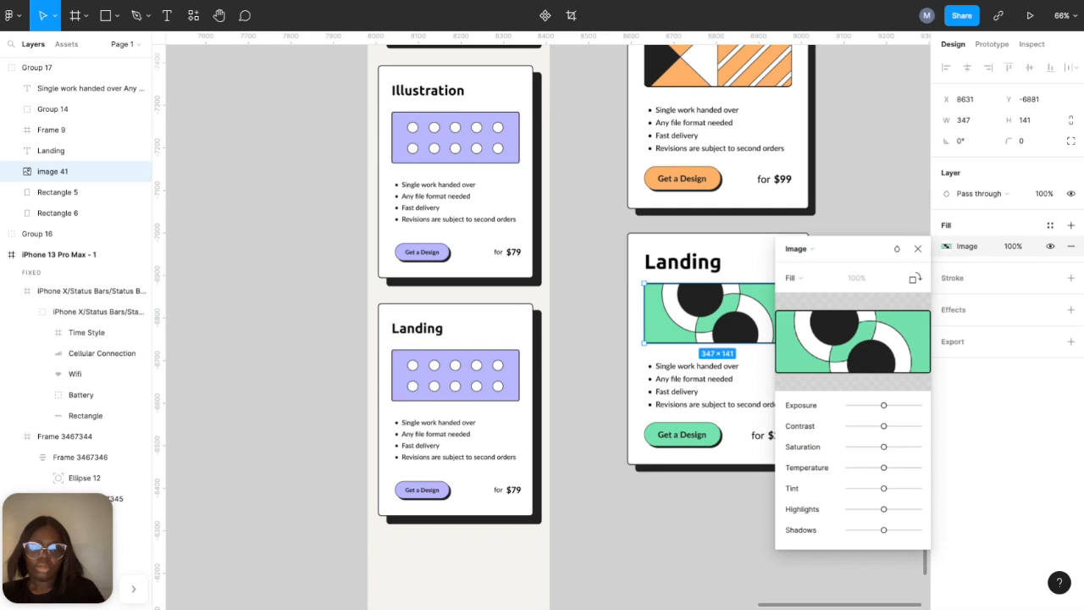
key("Escape")
left_click(408, 383)
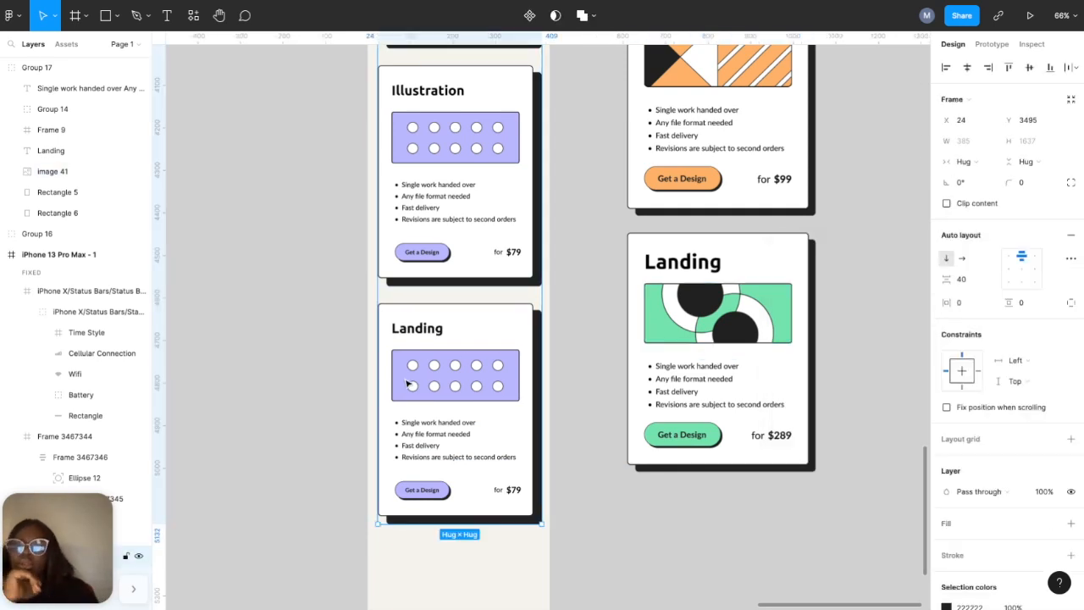
left_click(408, 383)
right_click(409, 383)
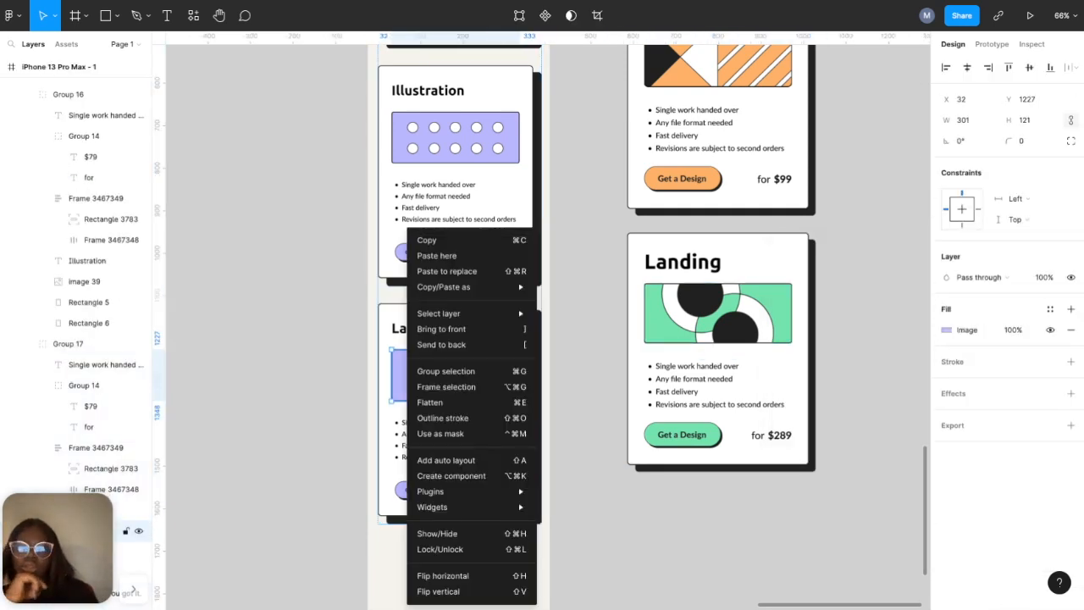
left_click(444, 253)
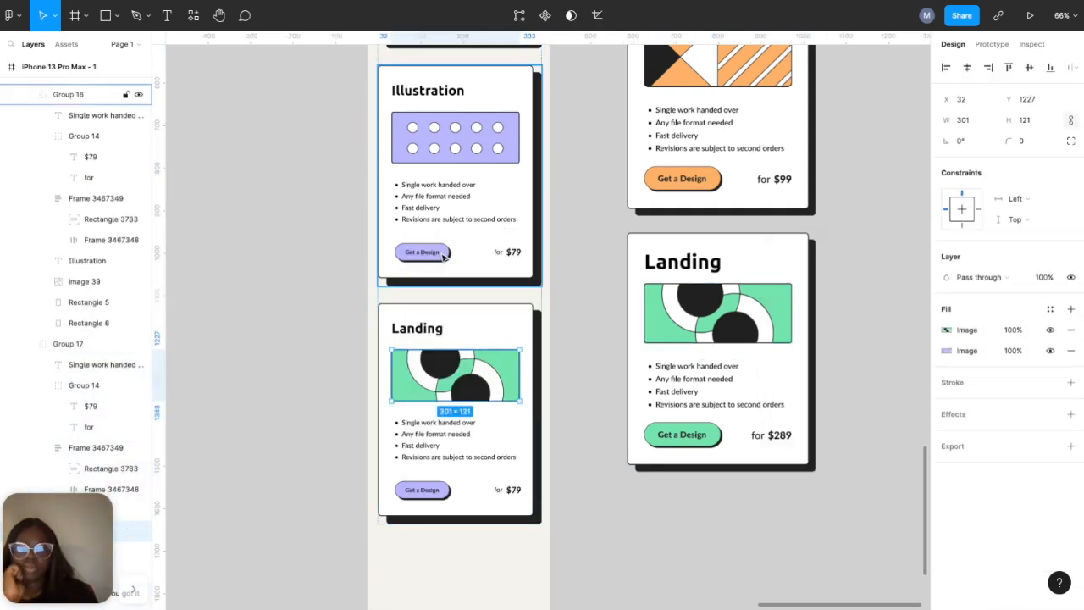
- Try pasting the desktop Illustration card's orange image onto the mobile Illustration card's purple image, and undo each paste
left_click(687, 86)
left_click(686, 82)
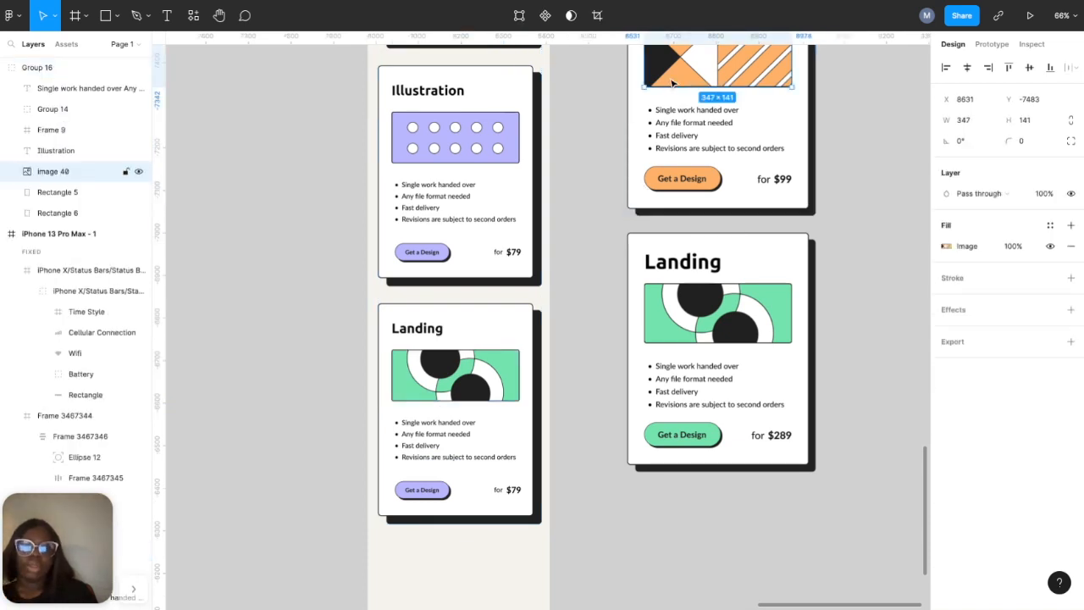
left_click(460, 138)
left_click(459, 138)
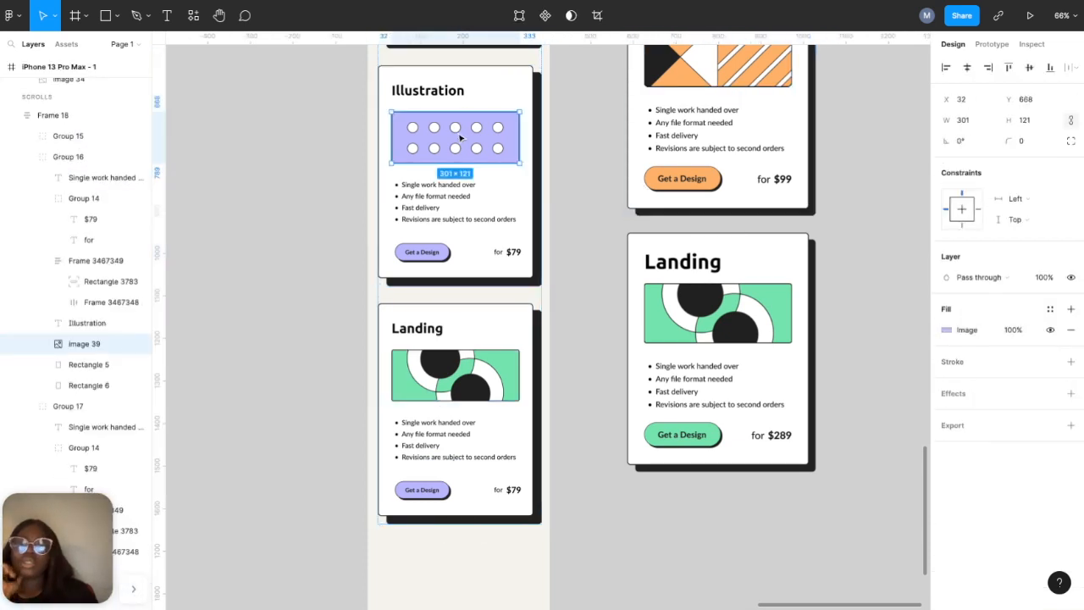
right_click(459, 138)
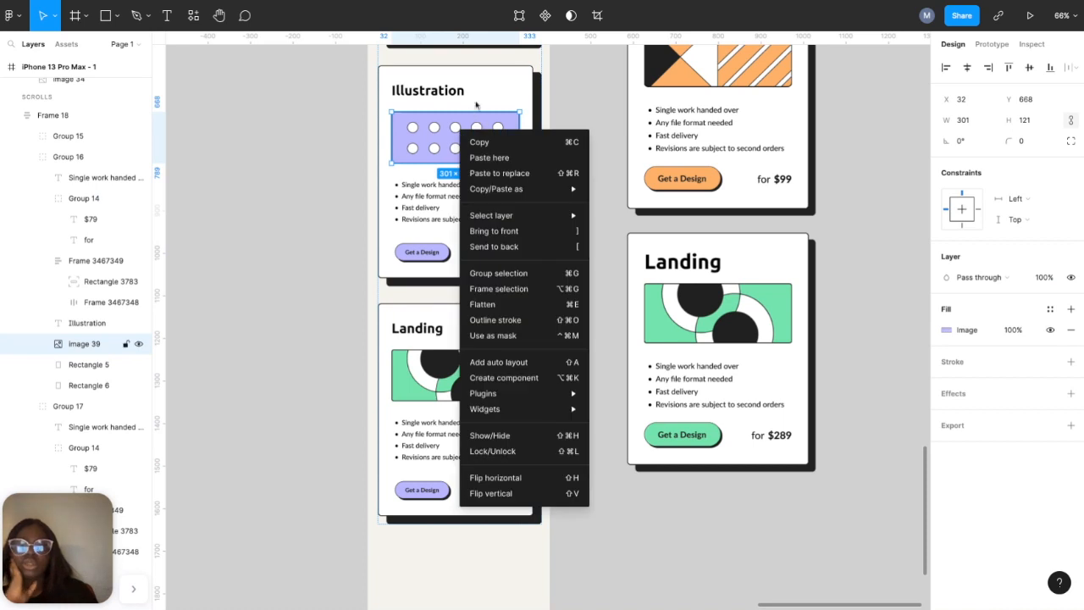
left_click(480, 160)
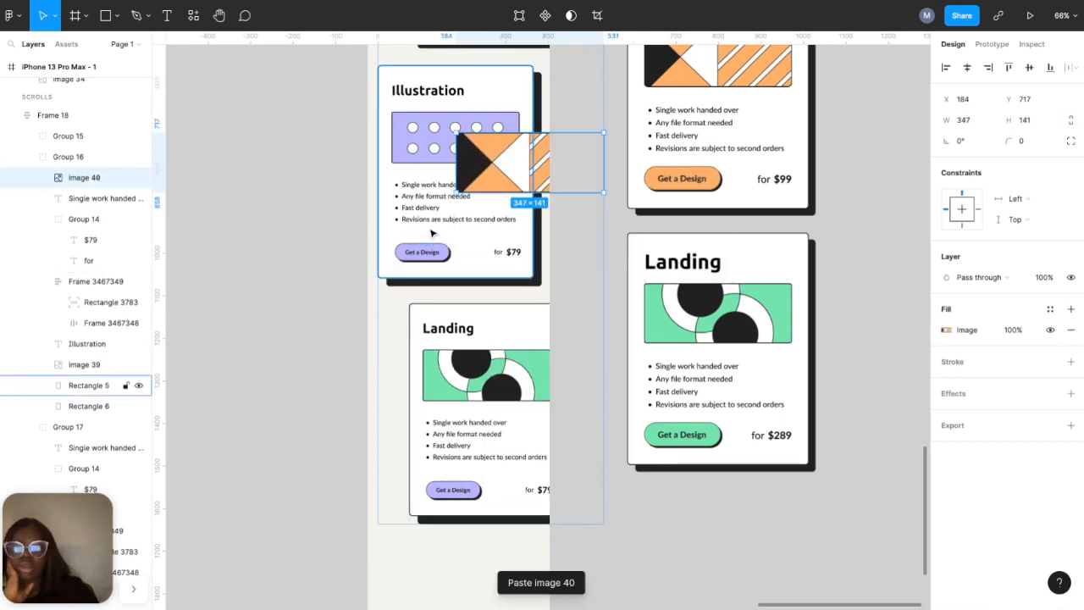
key("super+z")
right_click(436, 134)
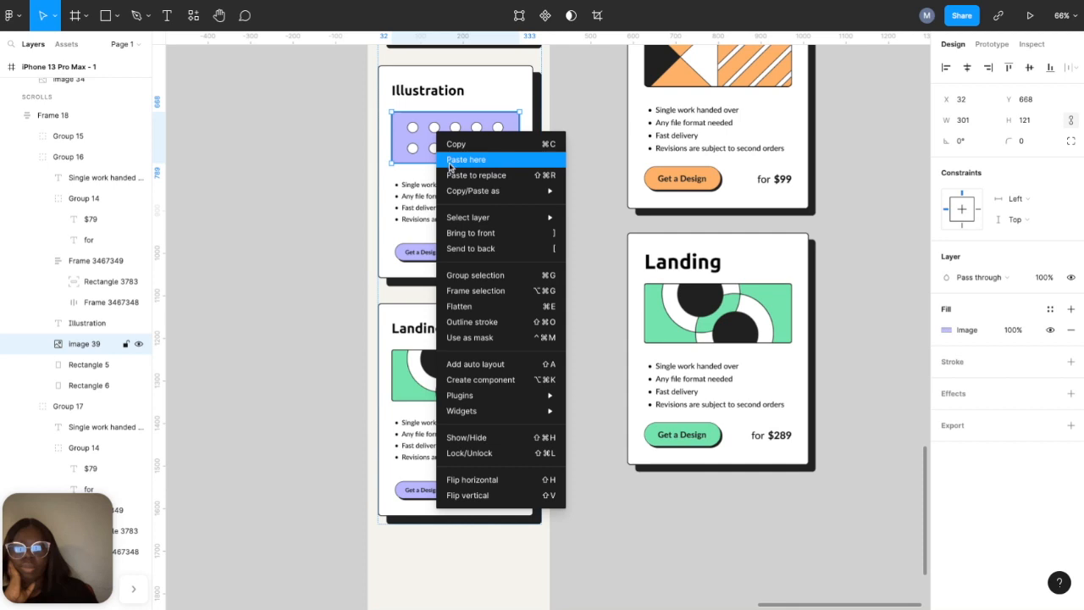
left_click(449, 161)
key("super+z")
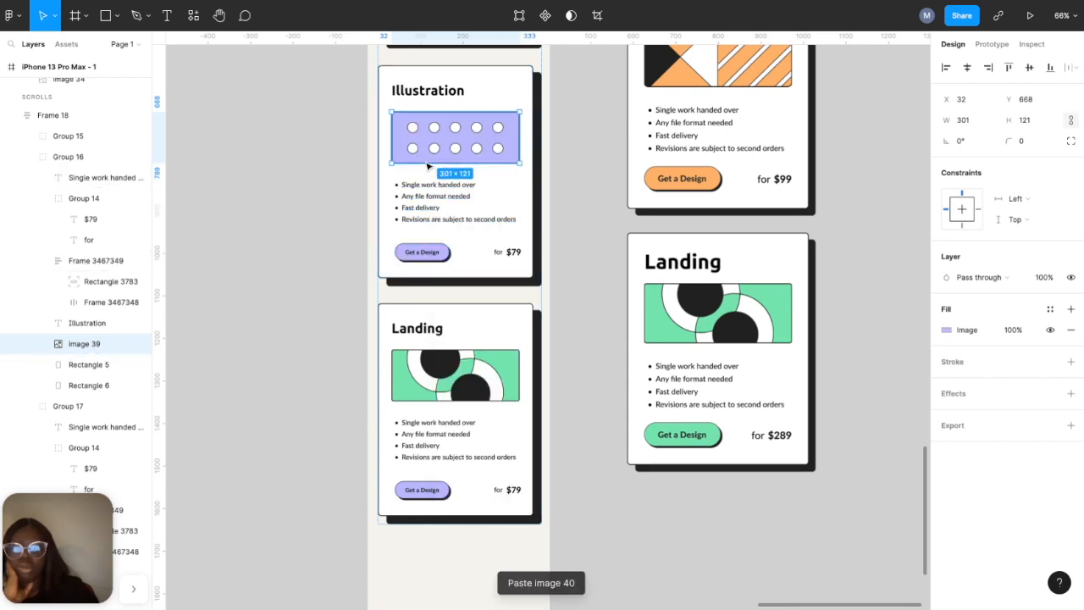
- Copy the desktop Illustration card's orange image fill and select the mobile Illustration card's purple image to receive it
left_click(652, 78)
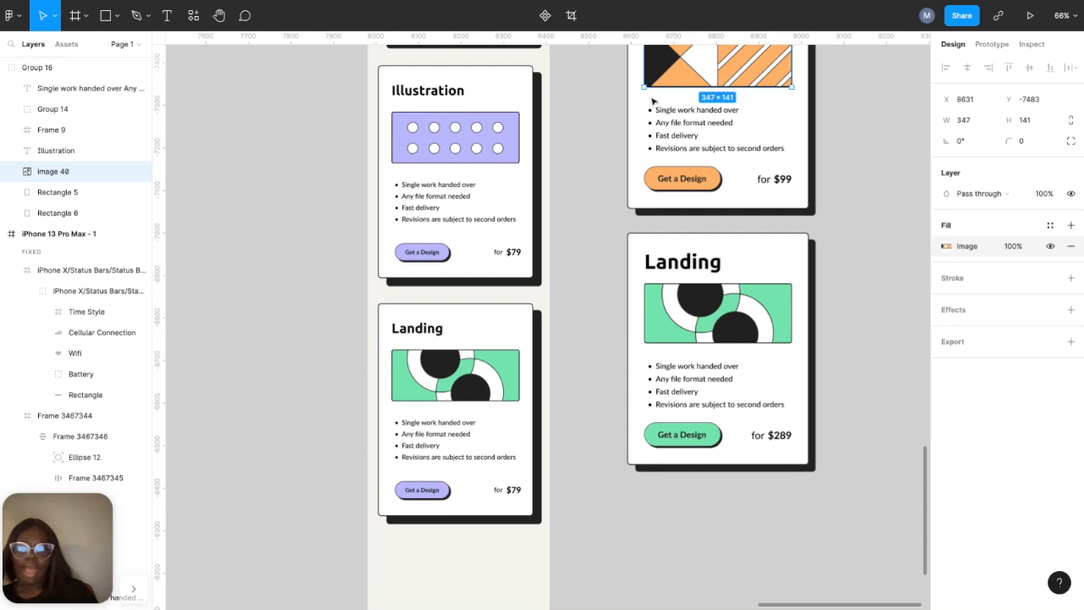
left_click(454, 154)
double_click(452, 154)
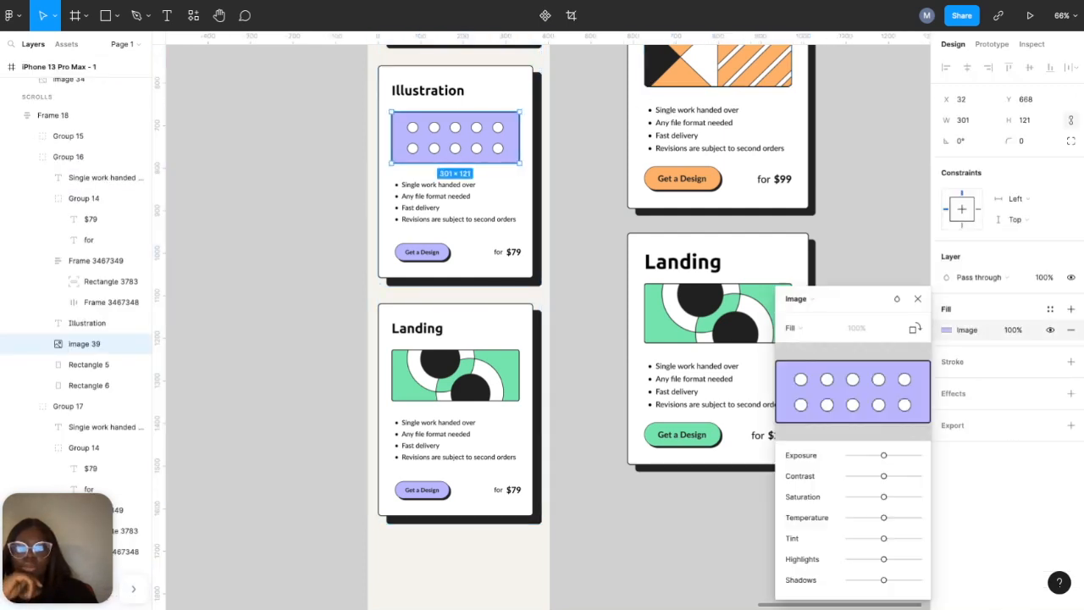
right_click(451, 151)
left_click(440, 132)
right_click(441, 132)
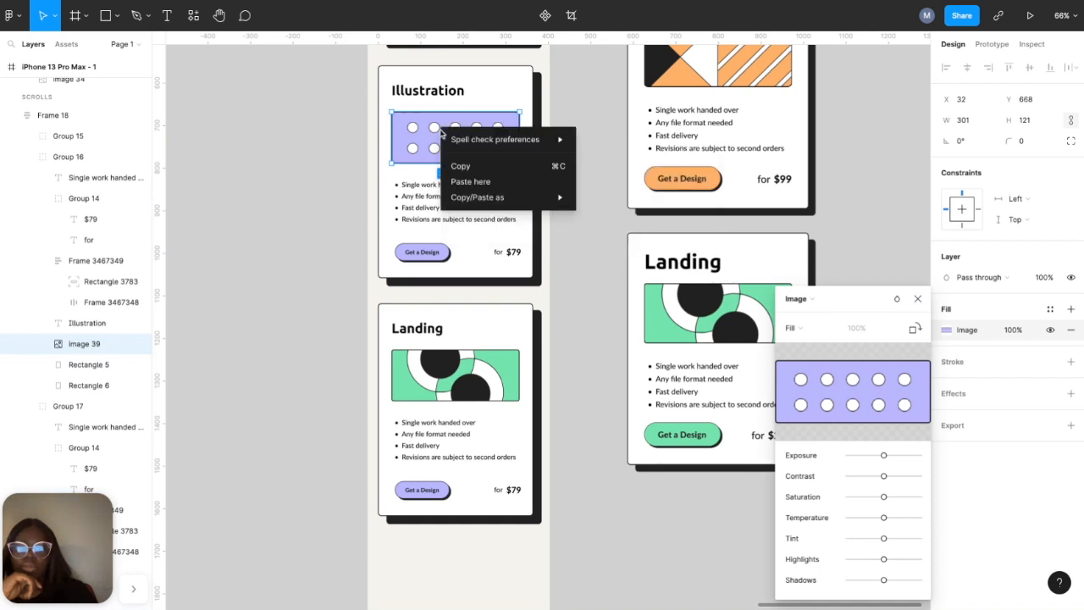
left_click(264, 133)
left_click(268, 136)
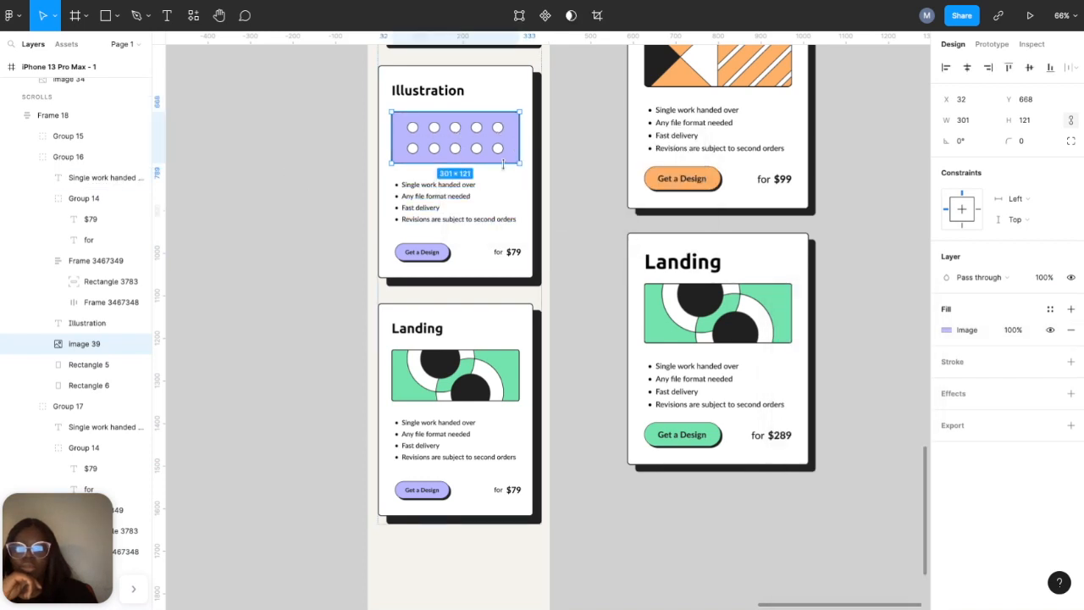
right_click(475, 143)
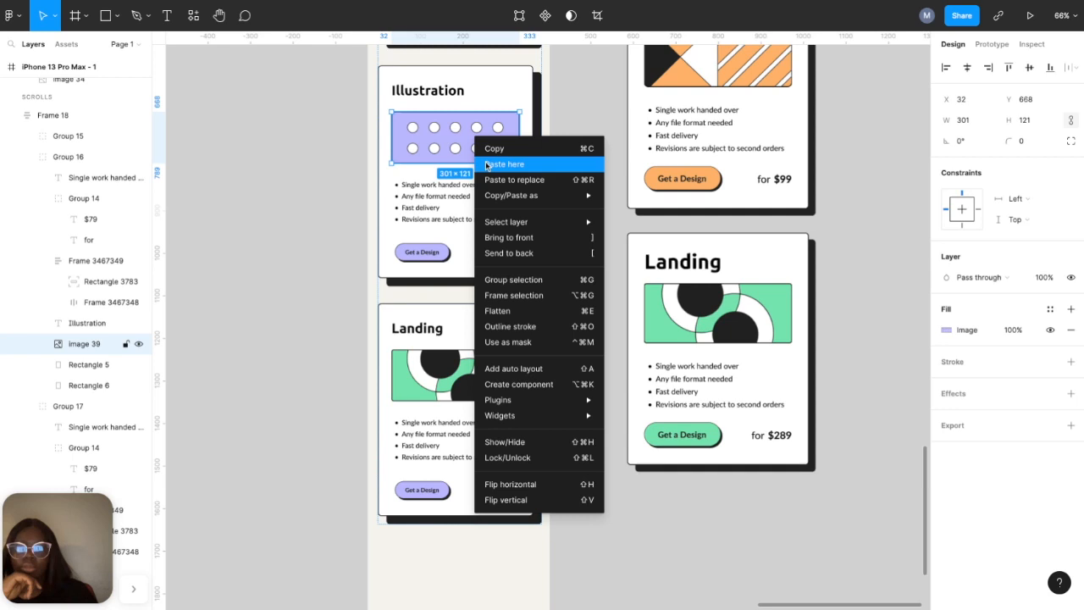
left_click(499, 164)
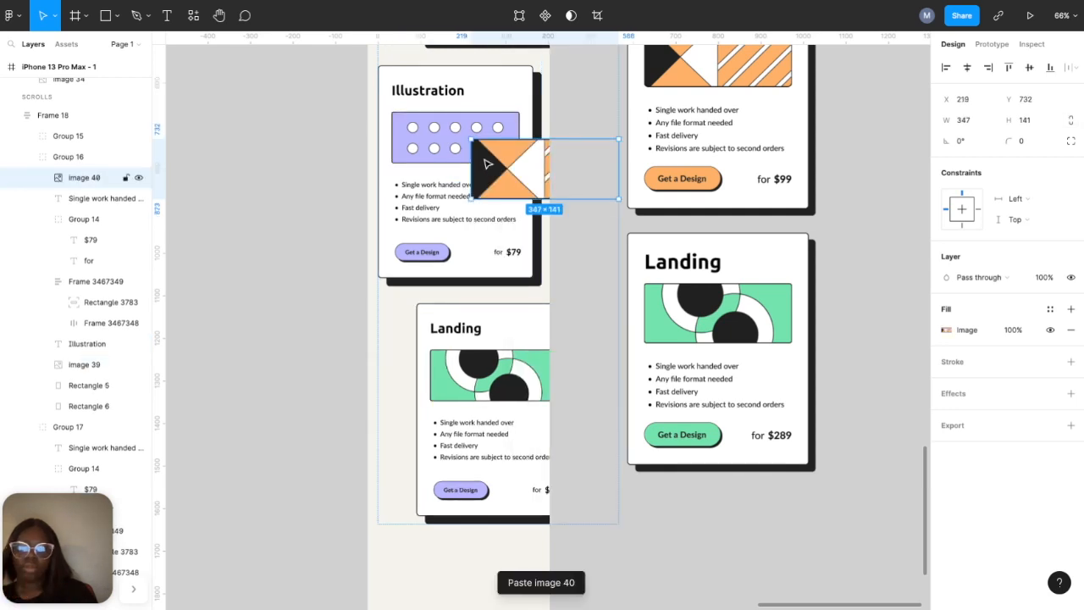
key("Delete")
double_click(471, 153)
double_click(471, 153)
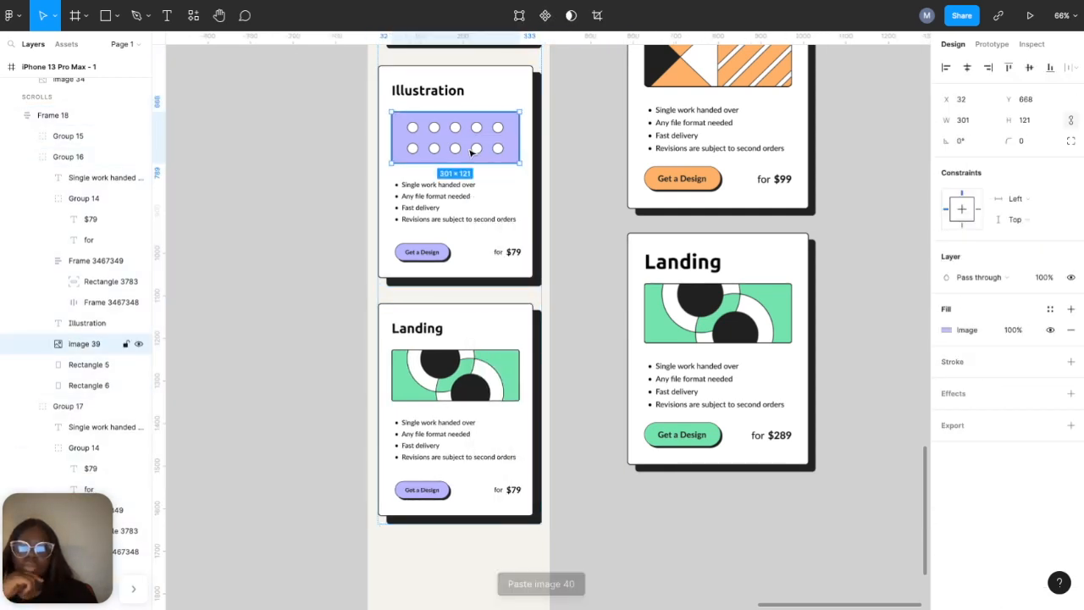
double_click(470, 150)
right_click(468, 145)
key("Escape")
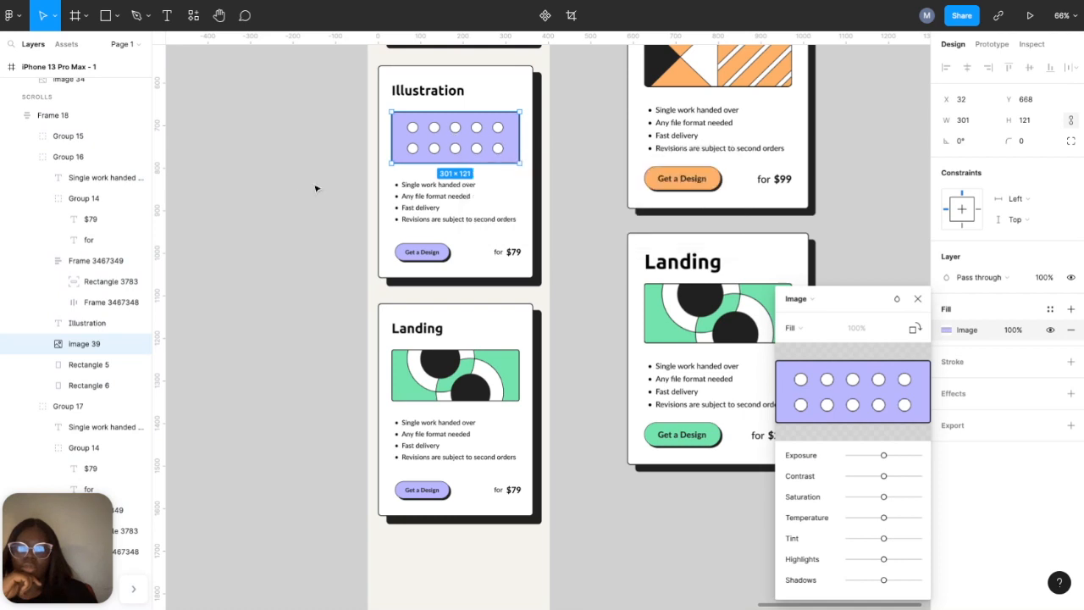
key("Escape")
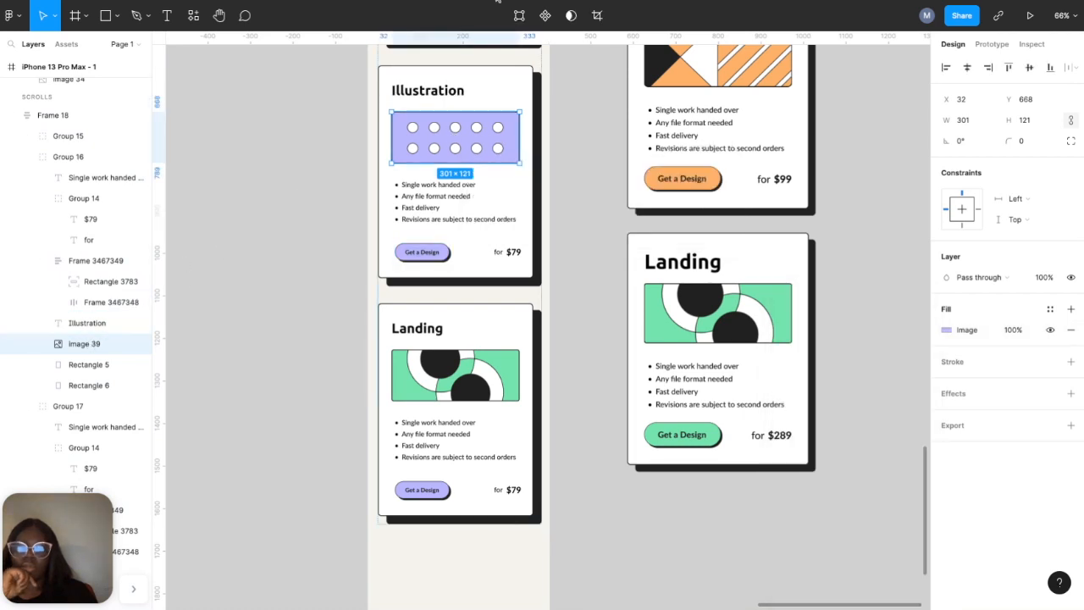
right_click(461, 133)
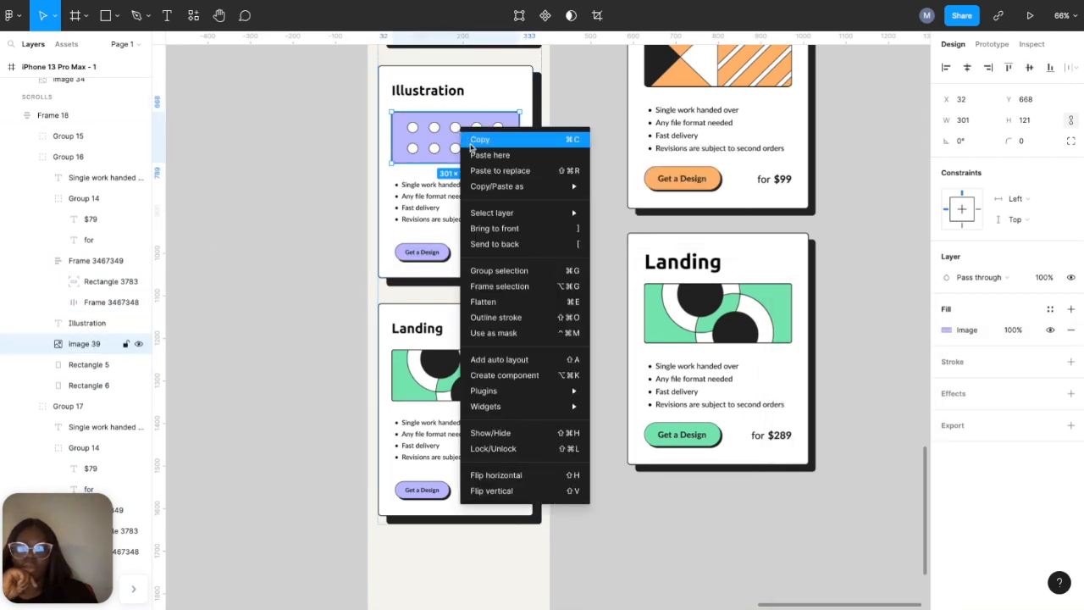
left_click(475, 155)
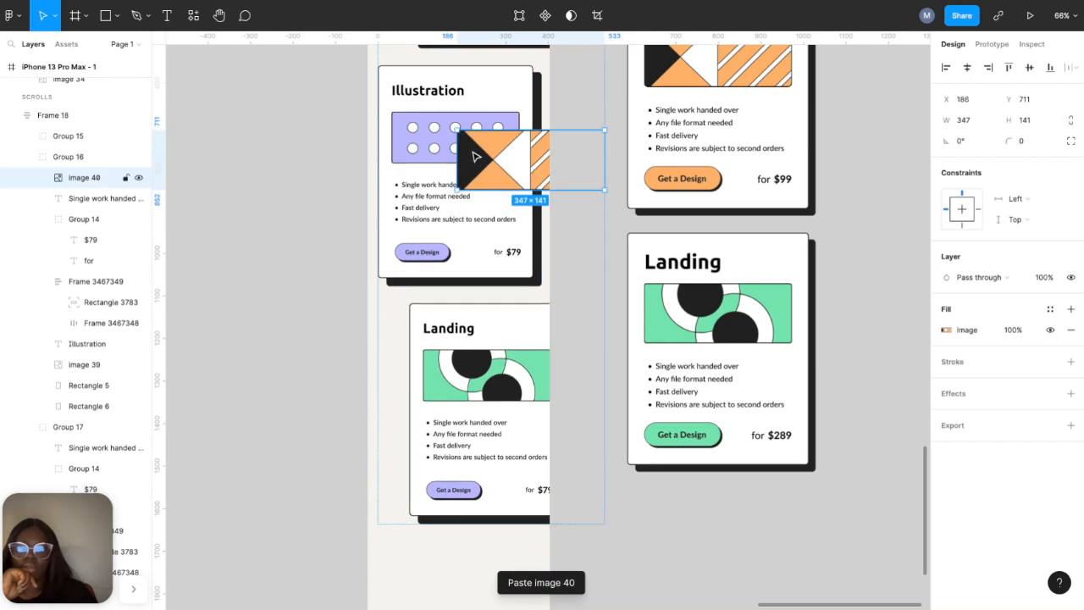
key("ctrl+z")
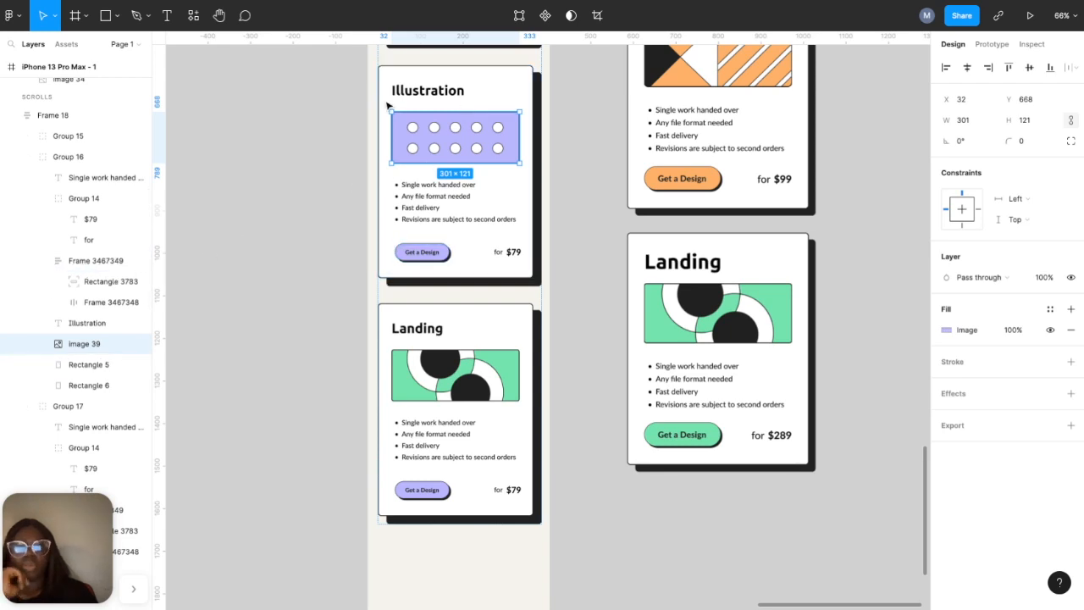
- Paste the copied orange pattern image into the mobile Illustration card's group and move it partly over the purple image
key("Escape")
left_click(460, 96)
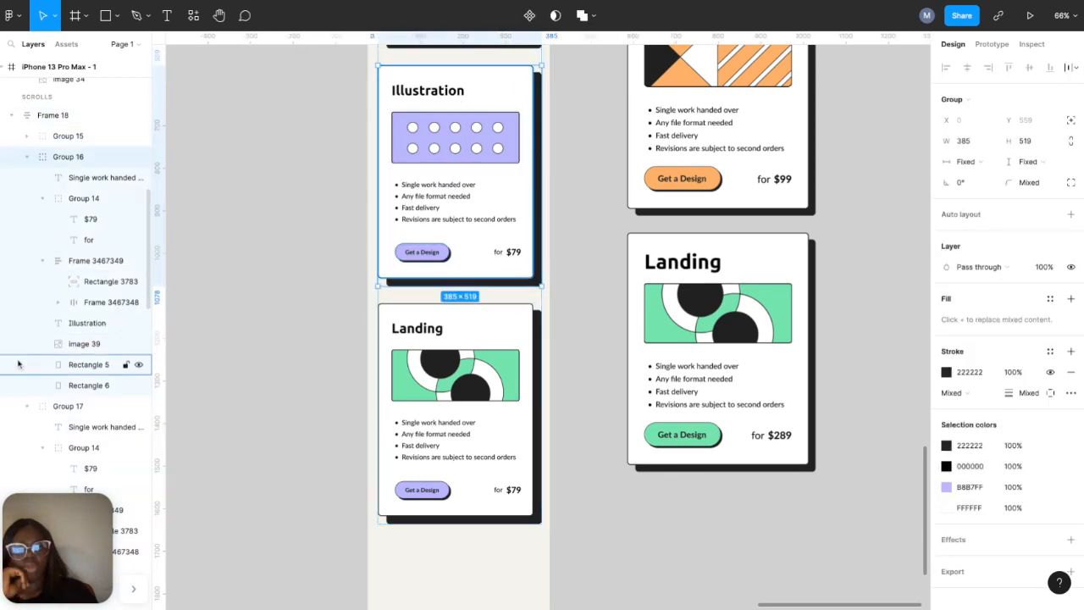
left_click(43, 198)
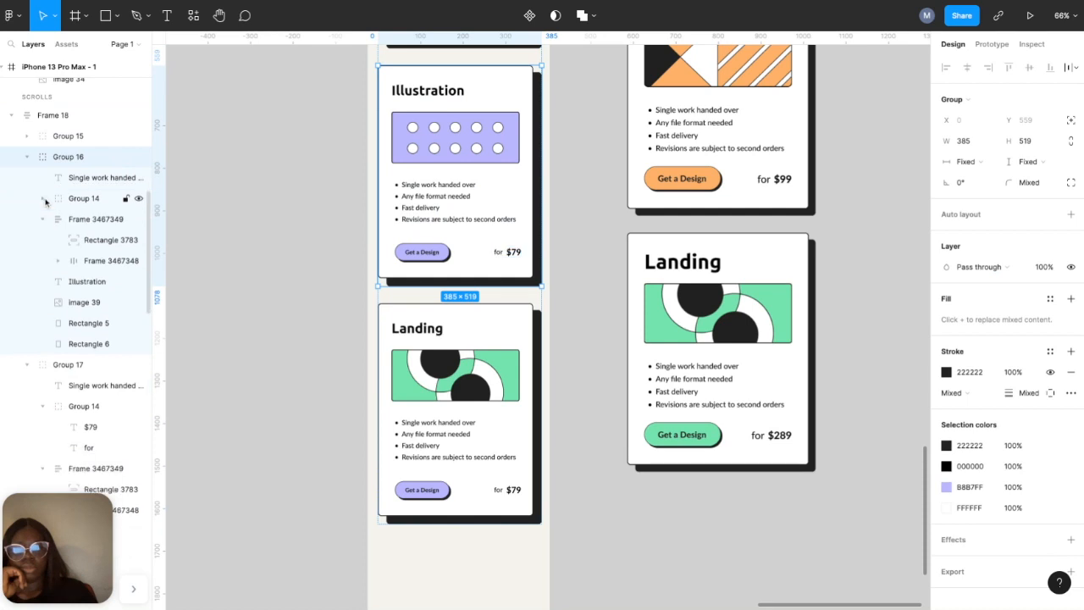
left_click(42, 219)
left_click(83, 263)
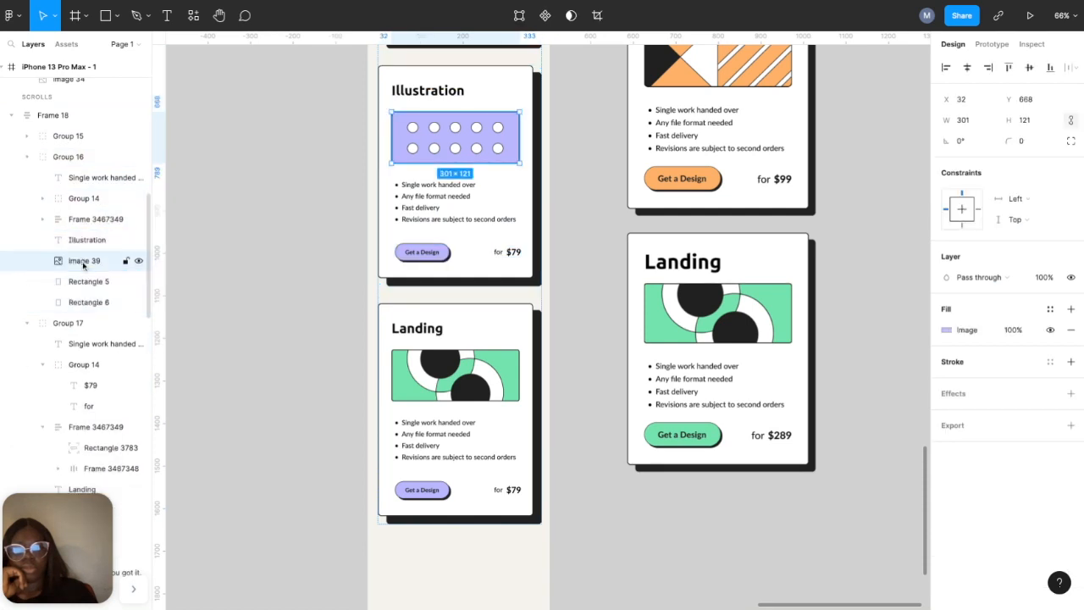
right_click(451, 142)
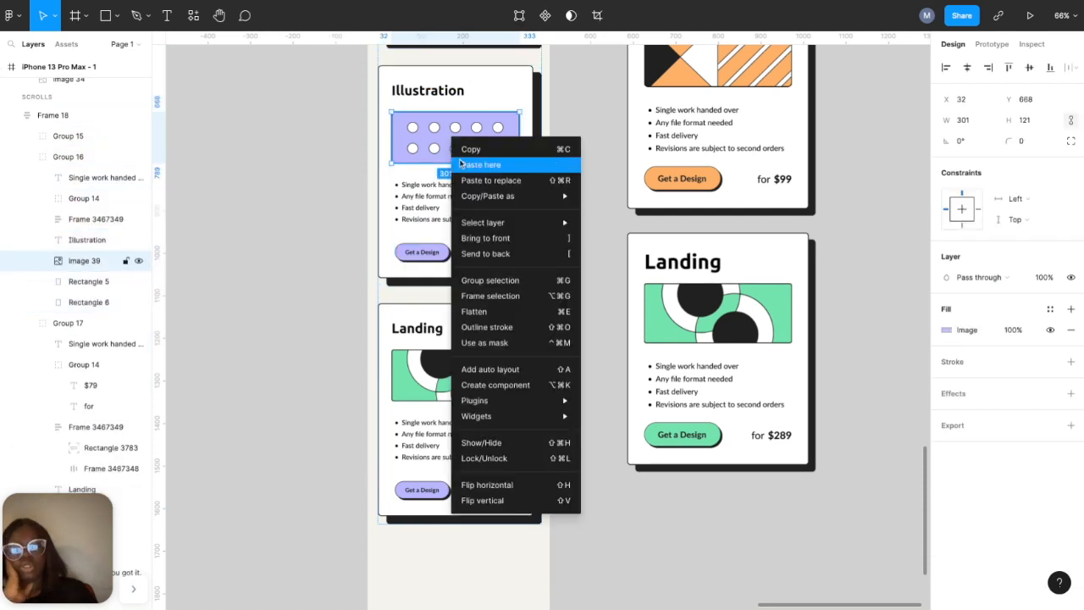
left_click(464, 170)
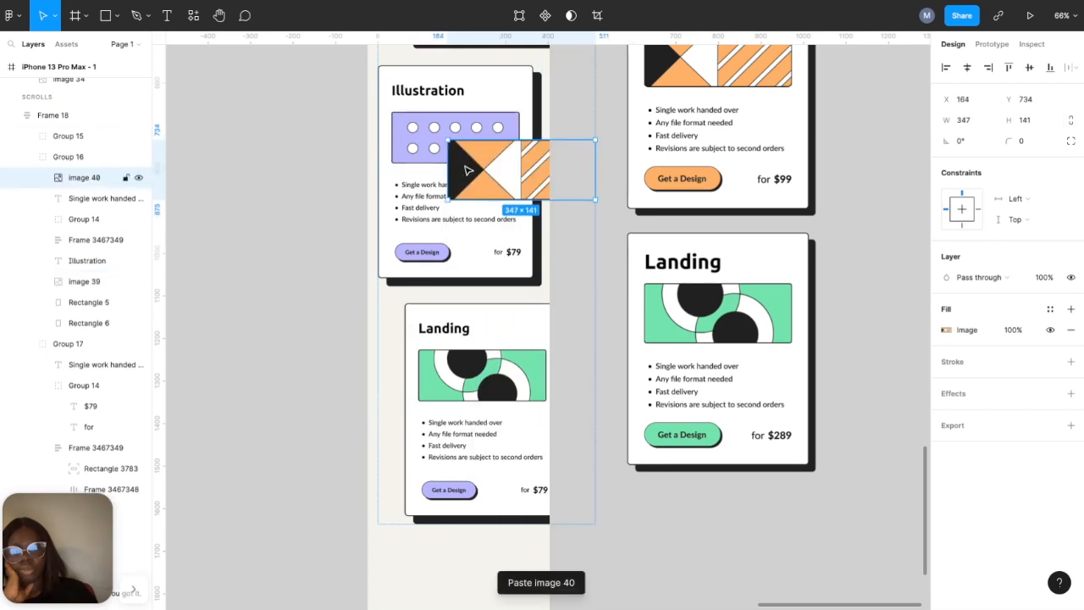
left_click_drag(468, 170, 438, 155)
- Resize the pasted orange image to 301 × 121 to match the purple placeholder image
scroll(446, 158, "up", 5)
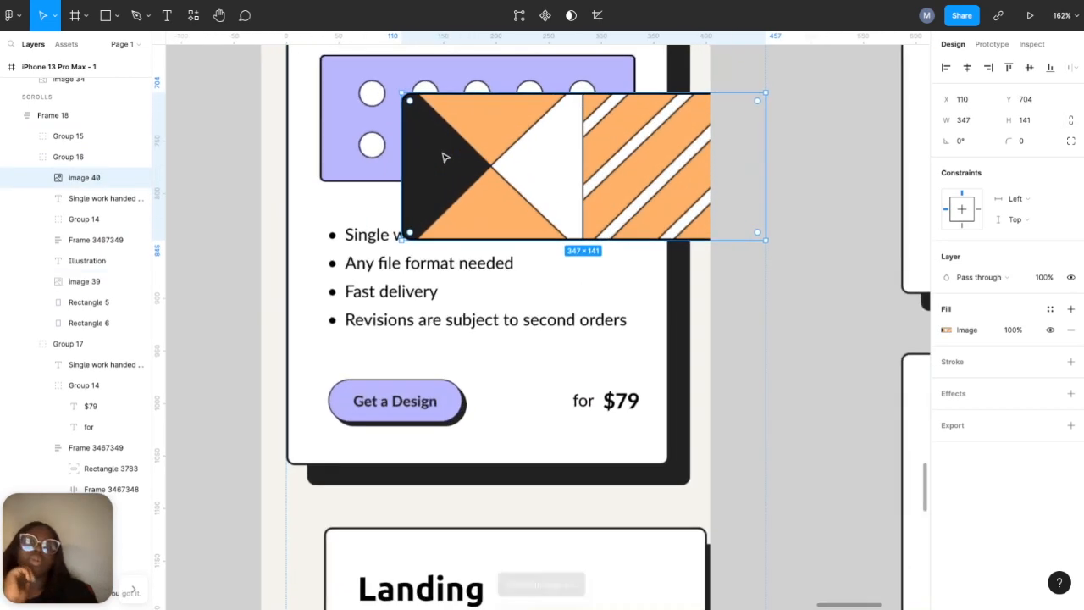
scroll(446, 158, "up", 3)
left_click(356, 163)
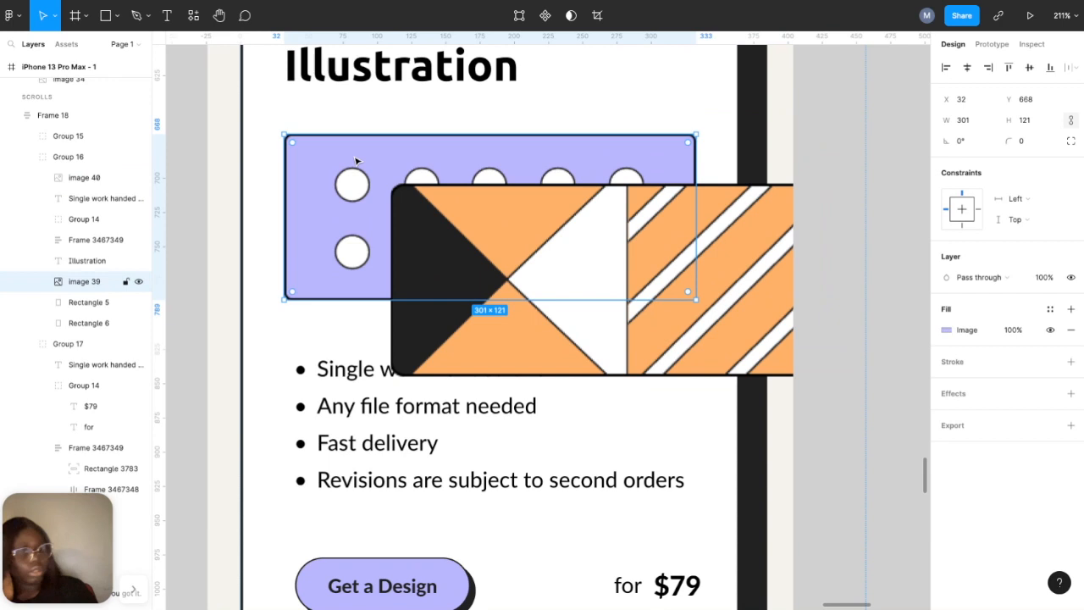
left_click(730, 225)
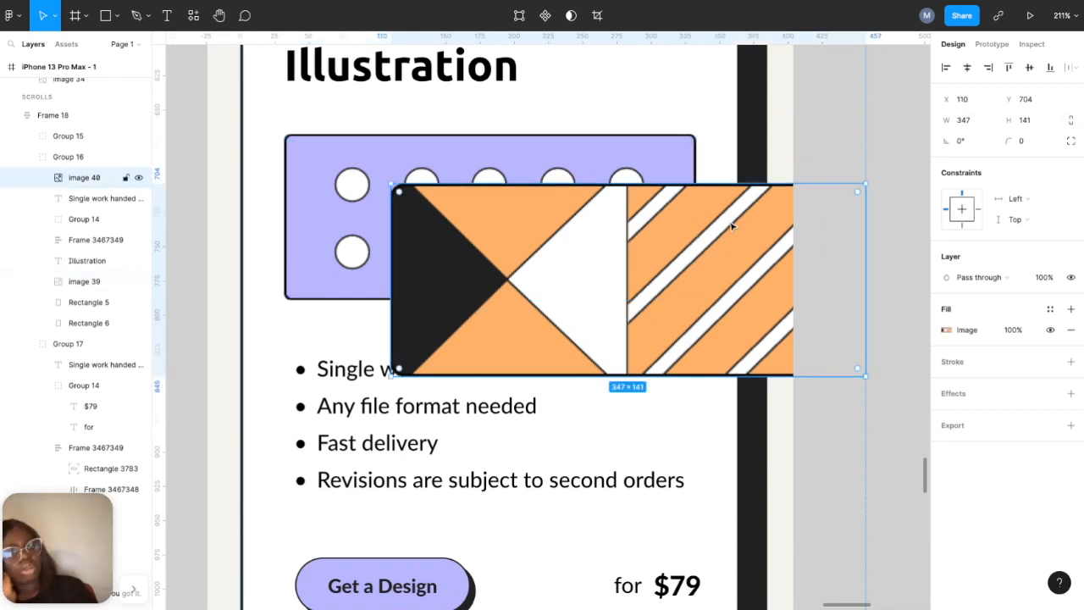
left_click(963, 123)
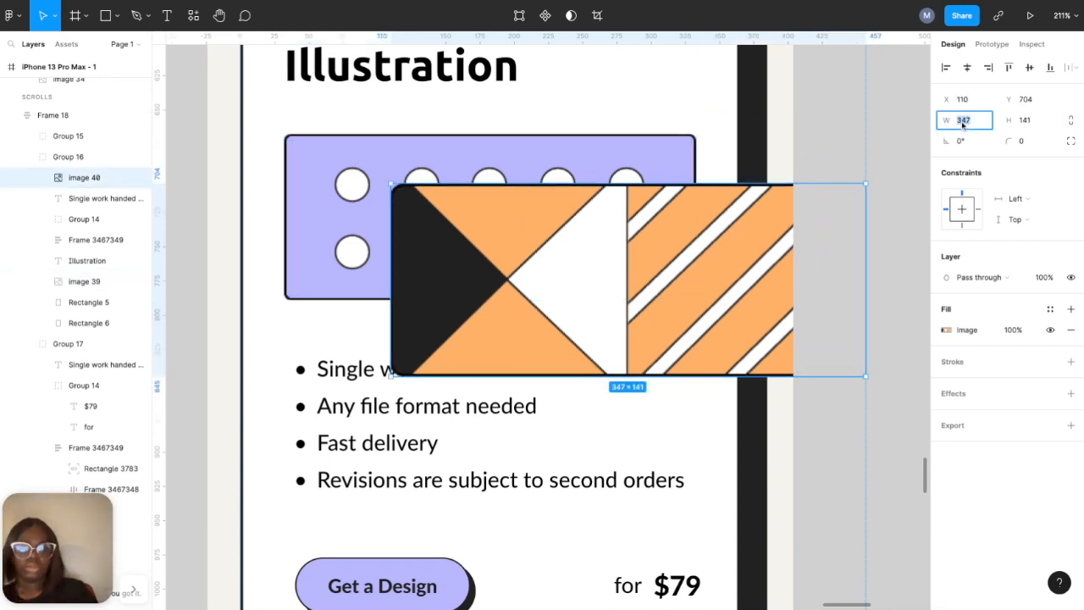
type("301")
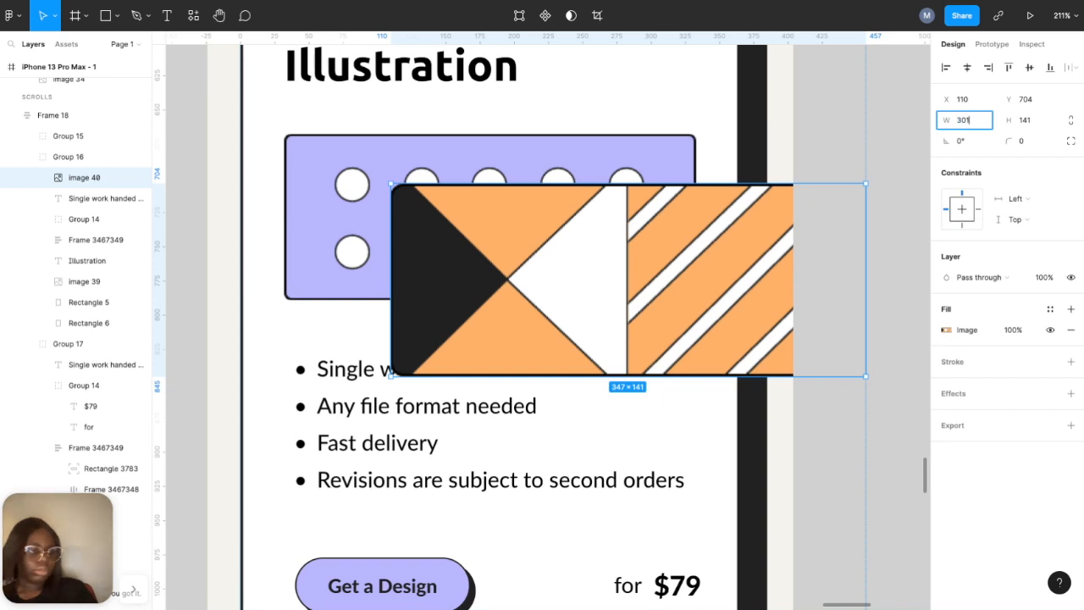
left_click(1029, 123)
type("121")
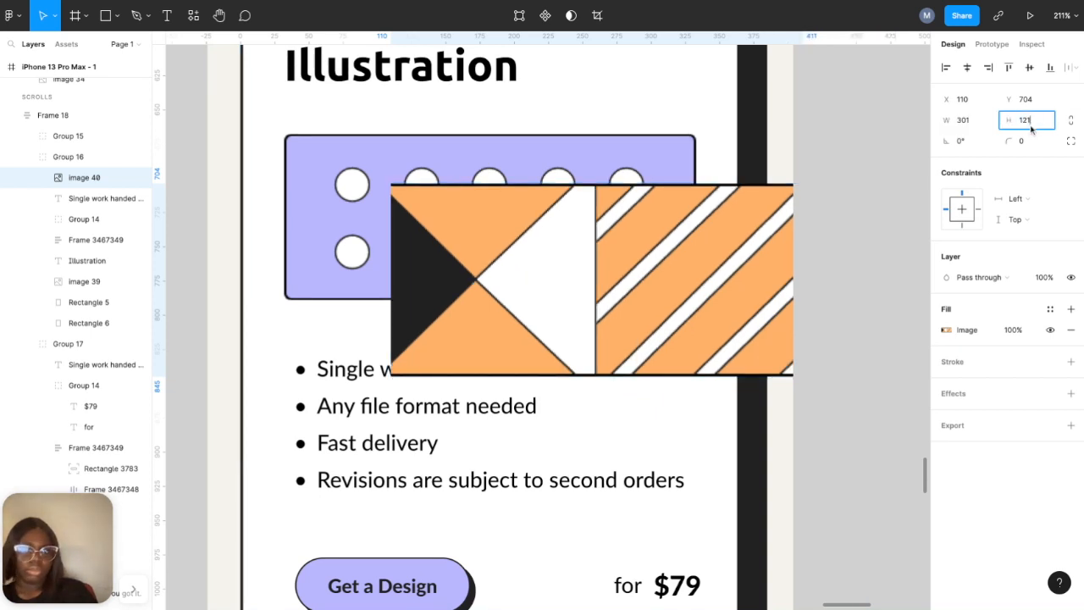
key("Return")
- Align the orange image exactly over the purple image in the Illustration card and delete the purple image 39
left_click_drag(586, 256, 464, 201)
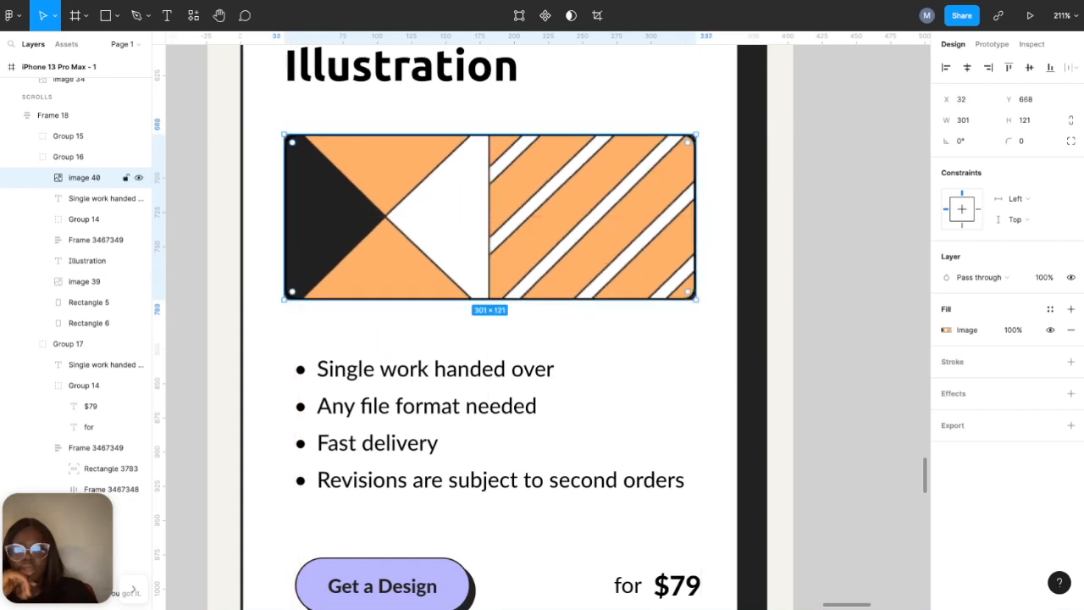
left_click(96, 286)
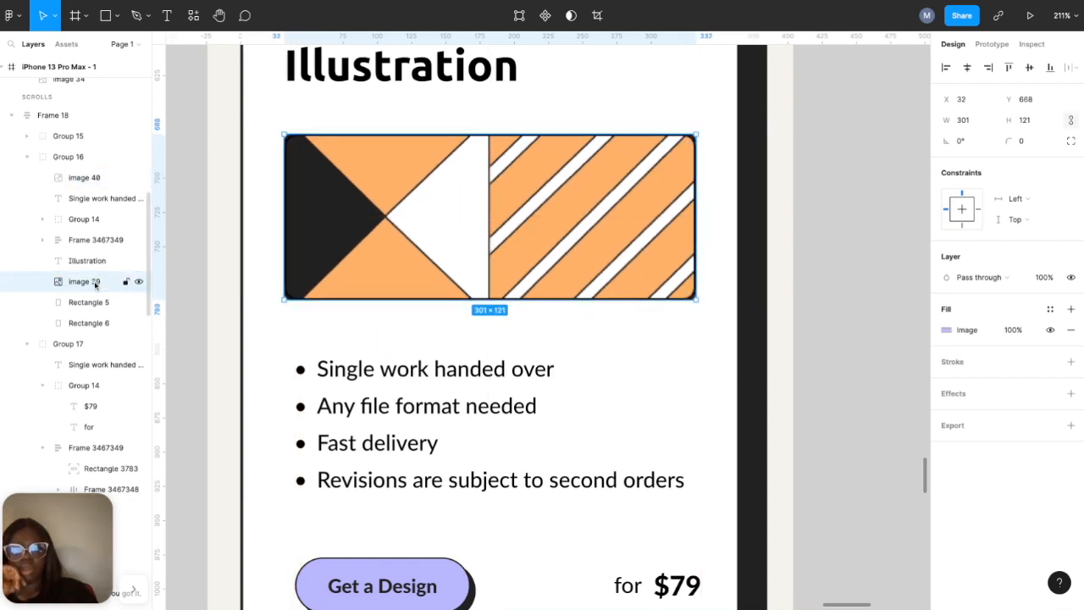
key("Delete")
- Recolor the mobile Illustration card's Get a Design button from purple to the orange FFB168 sampled from its image
scroll(169, 307, "down", 10)
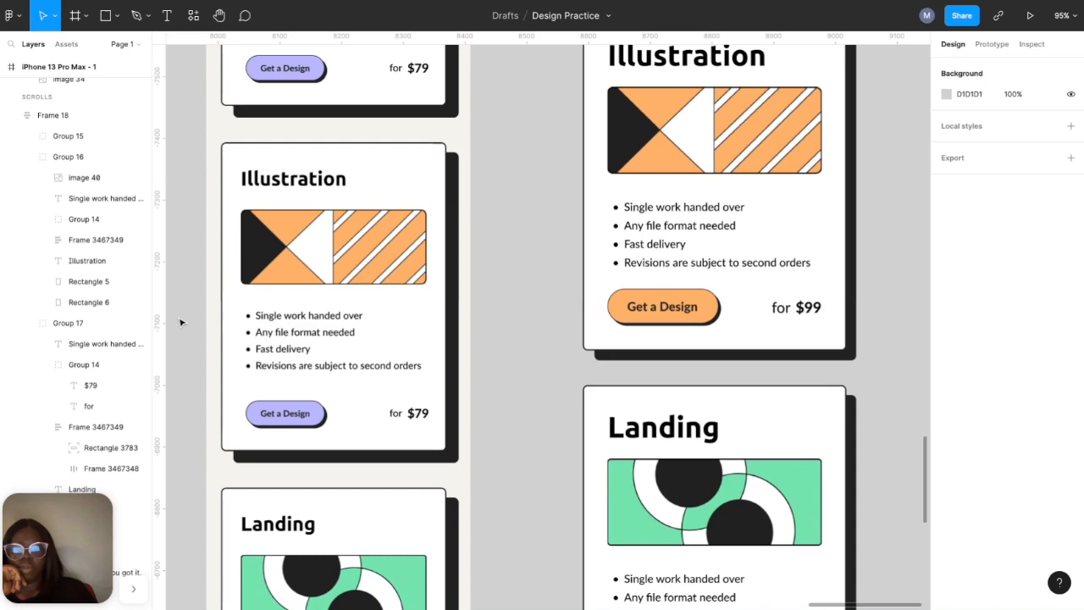
scroll(182, 322, "left", 1)
left_click(261, 421)
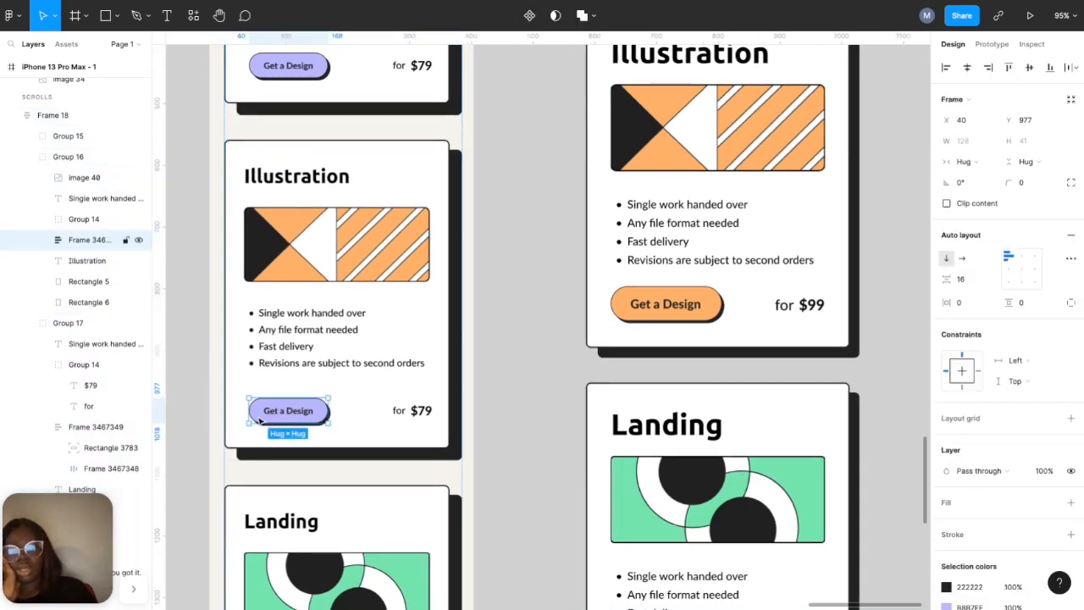
scroll(987, 460, "down", 3)
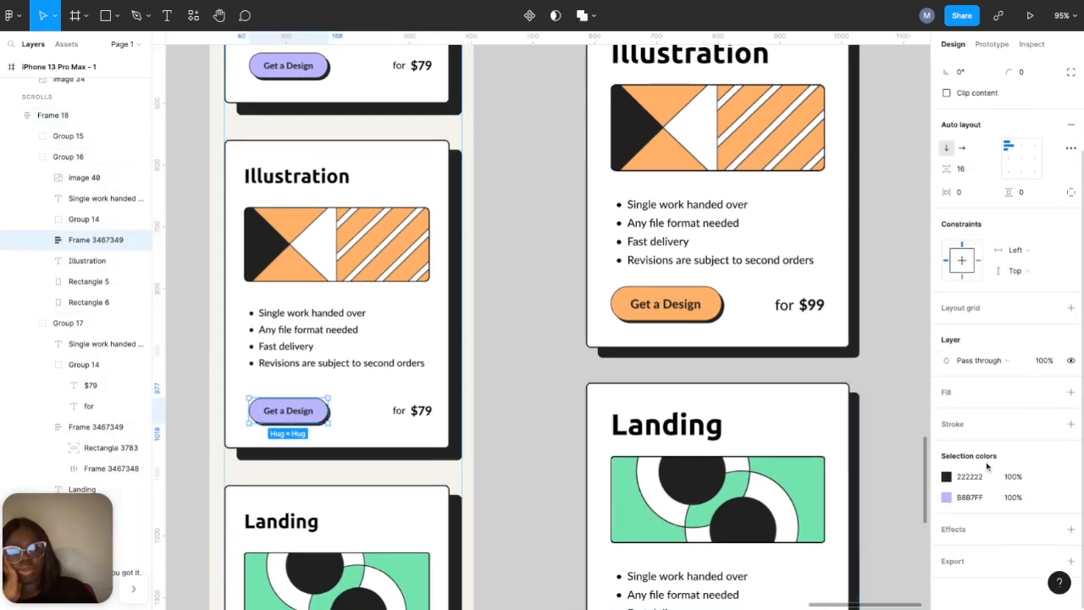
left_click(947, 497)
left_click(793, 464)
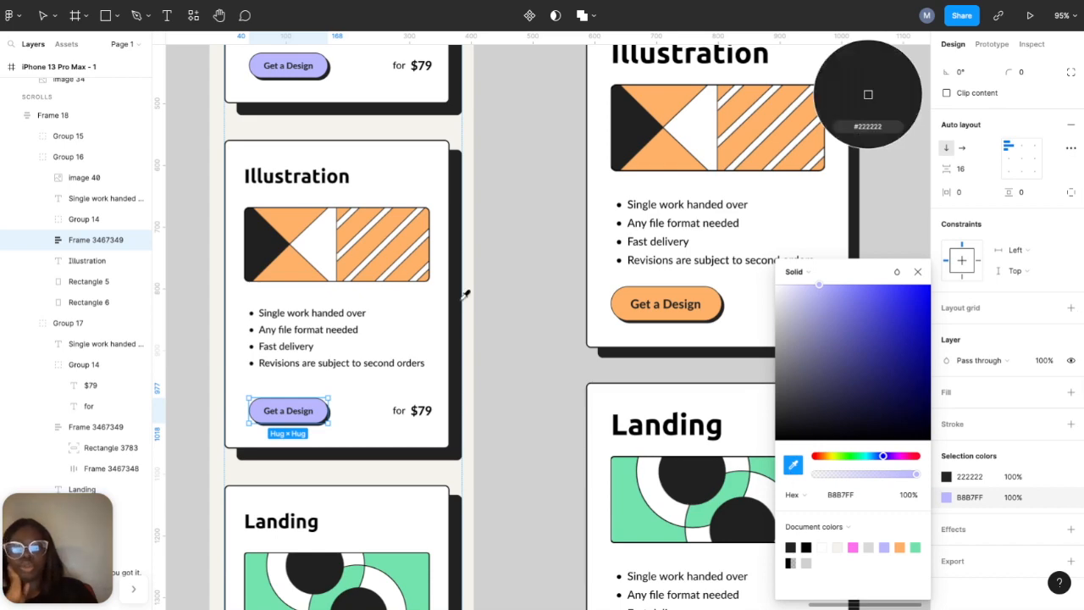
left_click(307, 264)
- Recolor the mobile Landing card's Get a Design button to the green sampled from its image
scroll(301, 424, "down", 5)
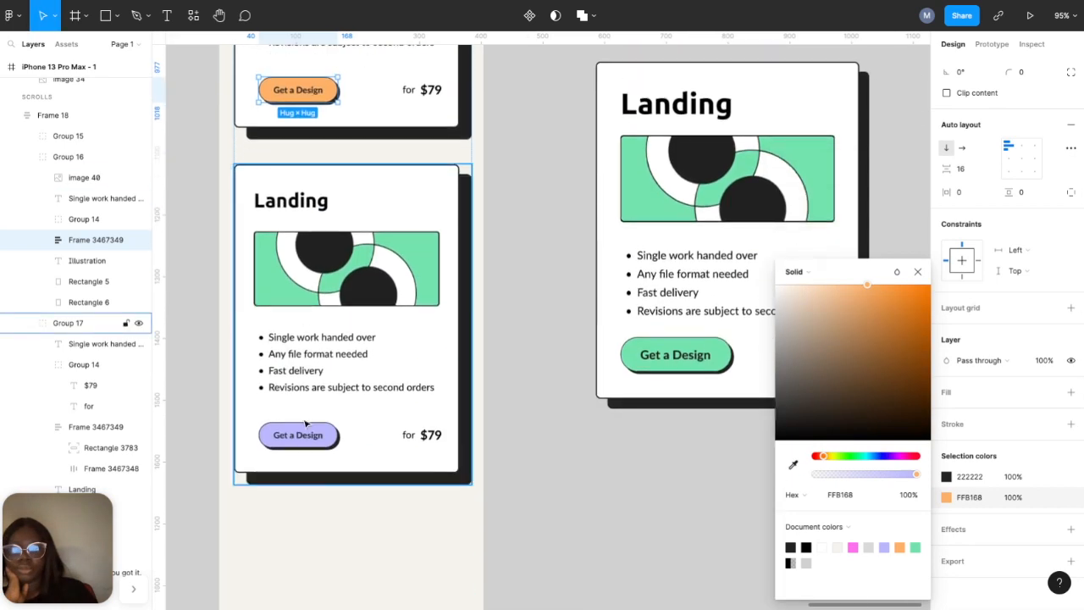
left_click(300, 445)
scroll(1016, 483, "down", 3)
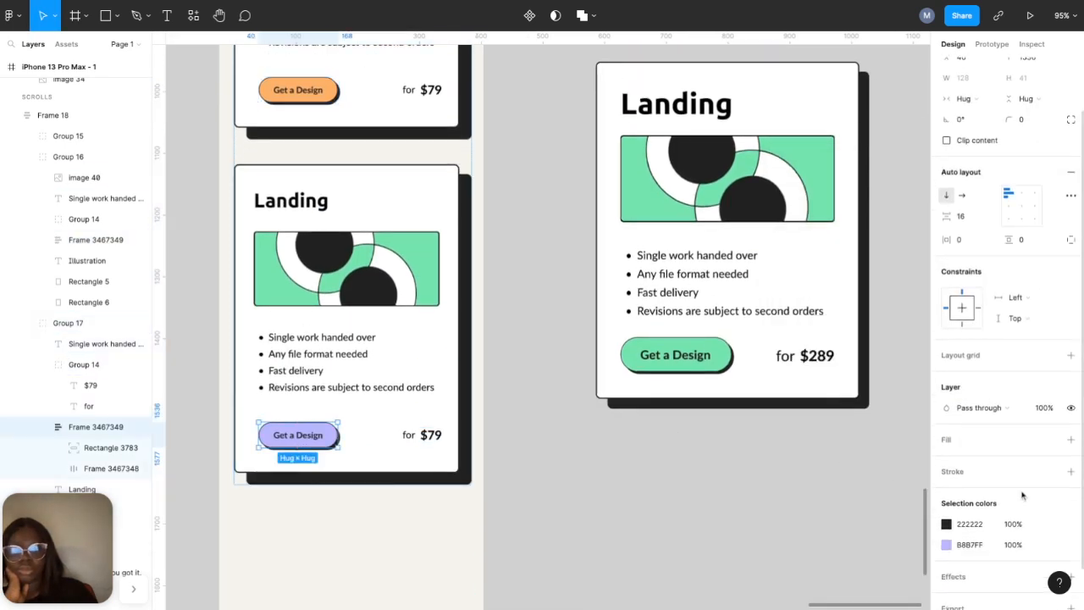
left_click(946, 497)
left_click(793, 464)
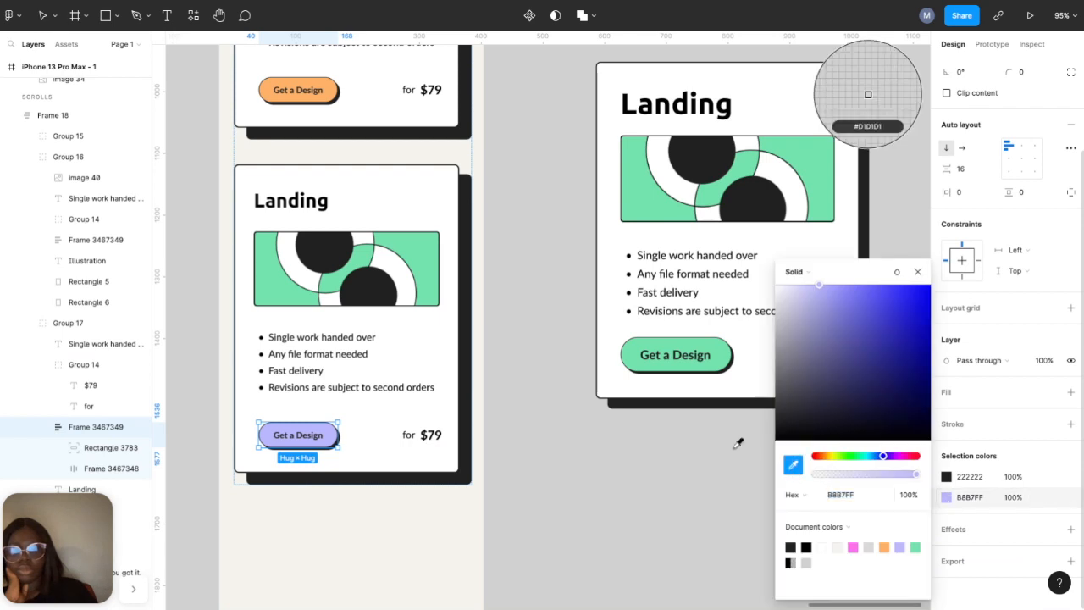
left_click(437, 269)
left_click(491, 305)
- Delete the two larger Illustration and Landing source cards standing beside the mobile frame
scroll(491, 305, "down", 6)
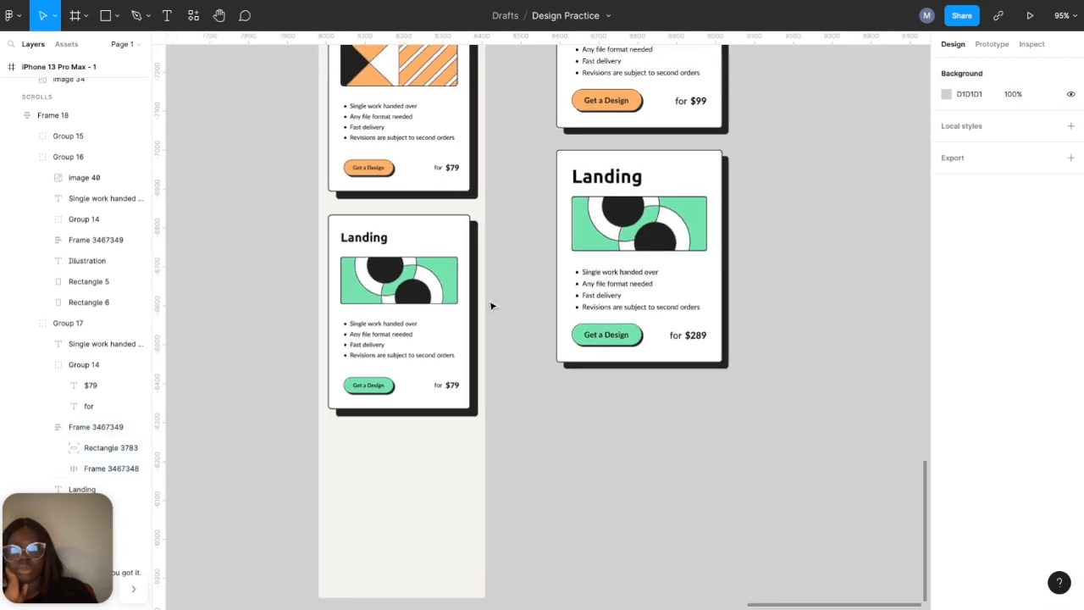
scroll(494, 376, "down", 4)
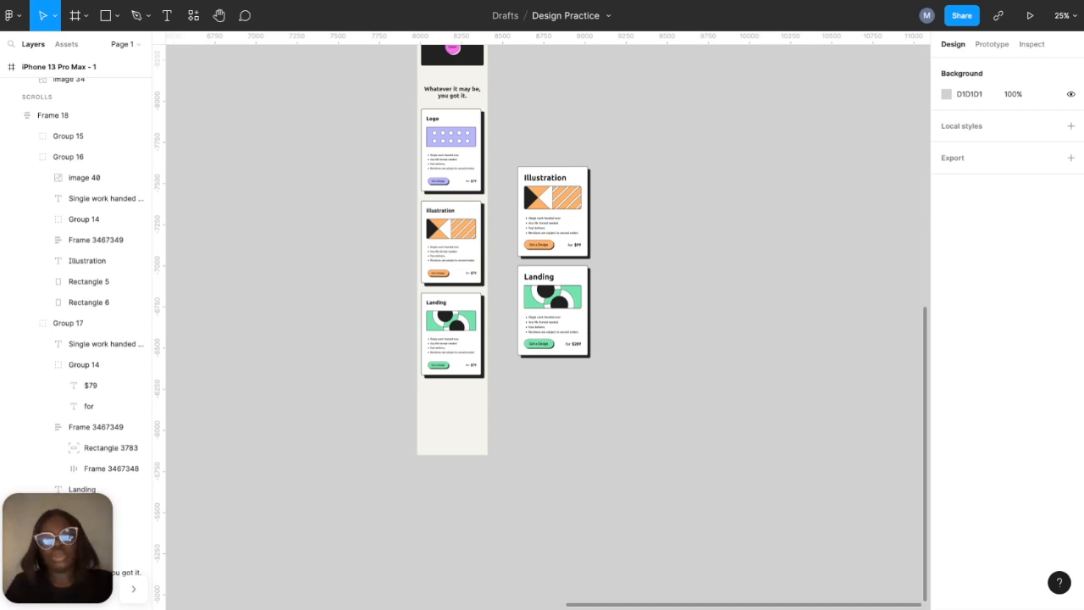
scroll(517, 186, "left", 2)
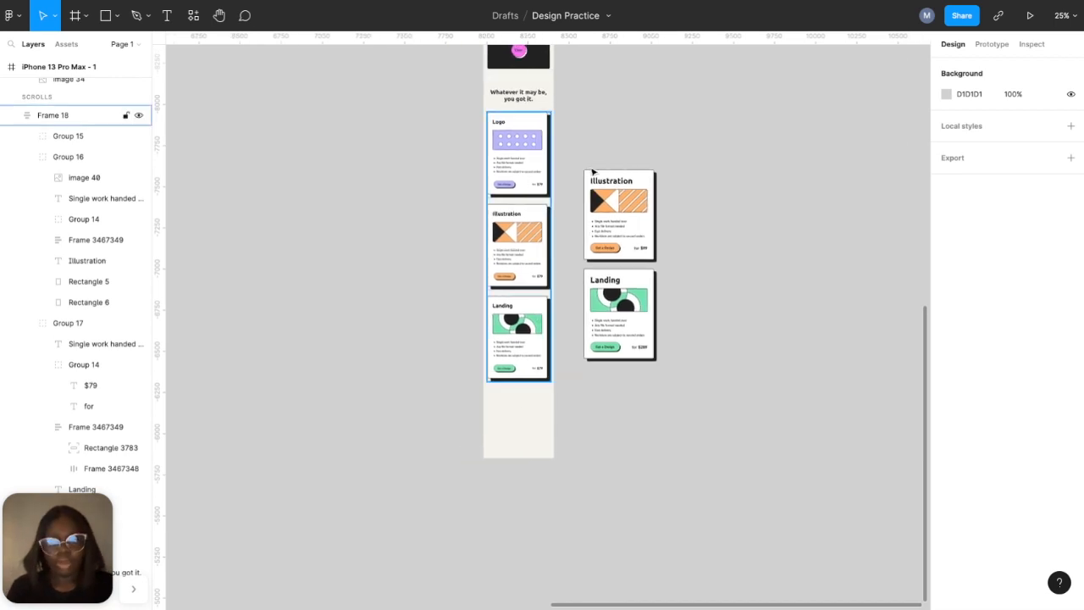
left_click_drag(574, 144, 734, 418)
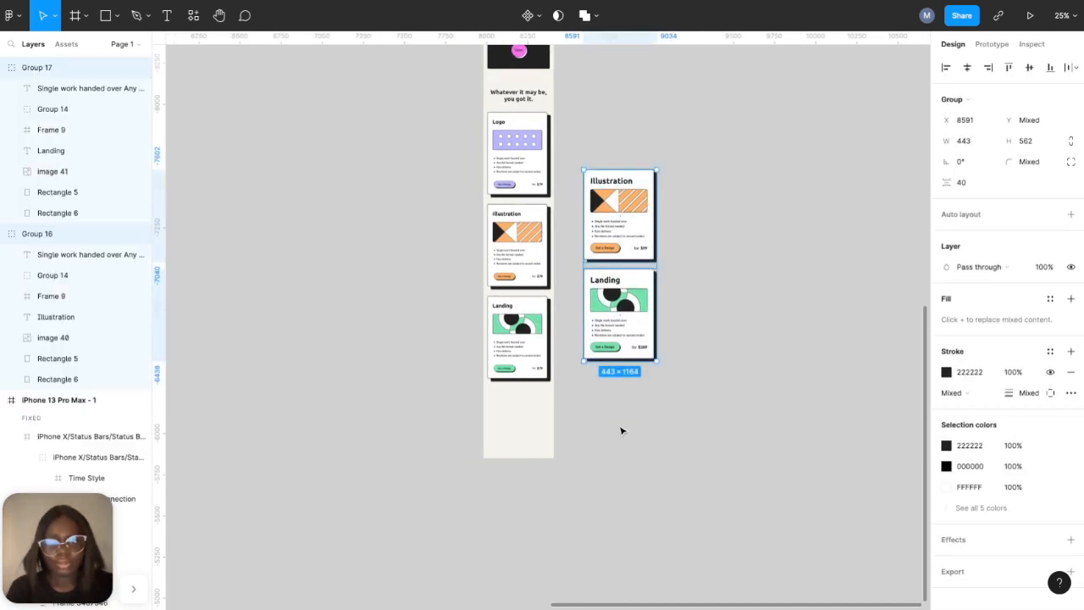
key("Delete")
- Copy the desktop page's dark subscription banner and place the copy at the lower end of the mobile frame
scroll(622, 435, "left", 10)
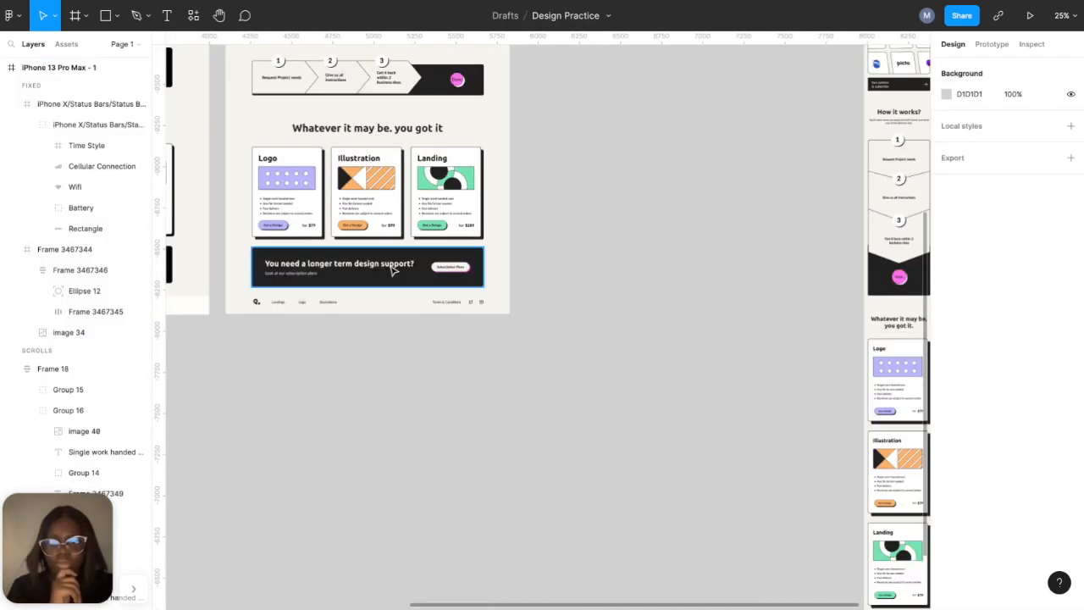
left_click(392, 270)
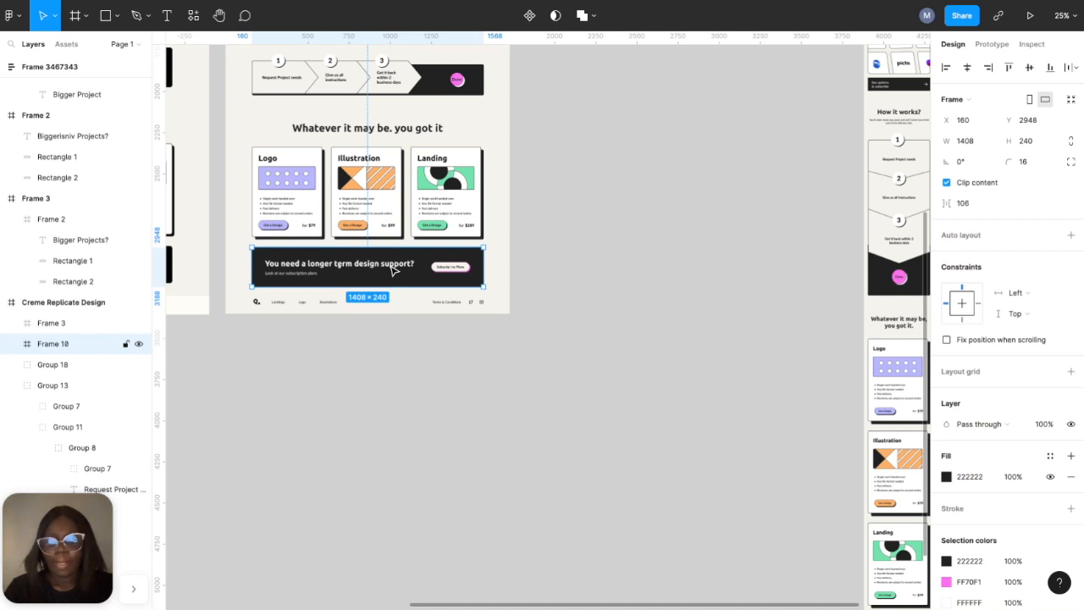
scroll(392, 269, "right", 2)
scroll(487, 470, "down", 4)
scroll(487, 470, "right", 3)
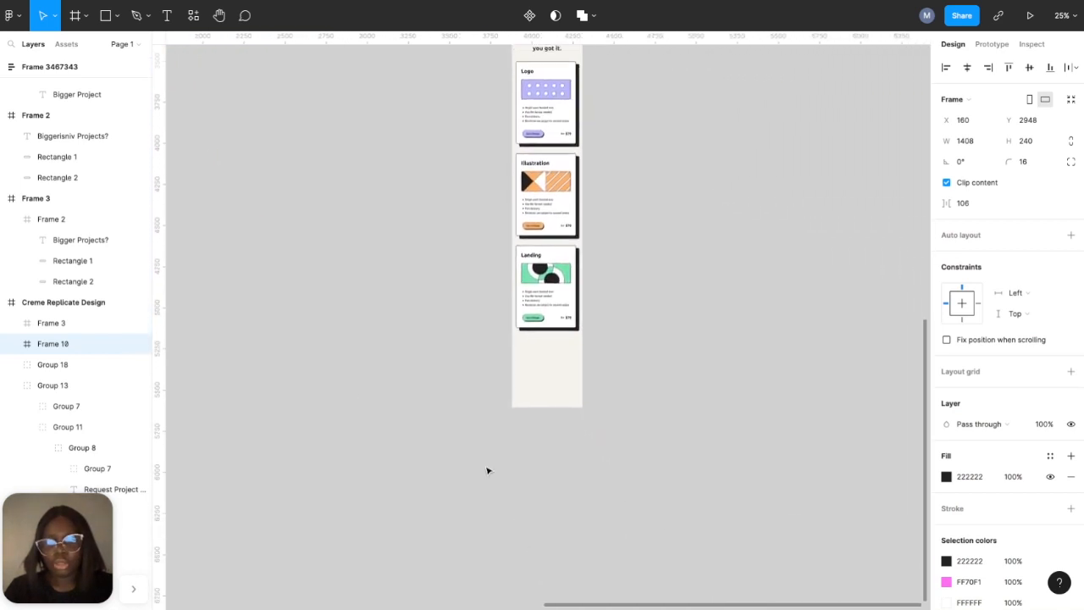
scroll(496, 458, "up", 6)
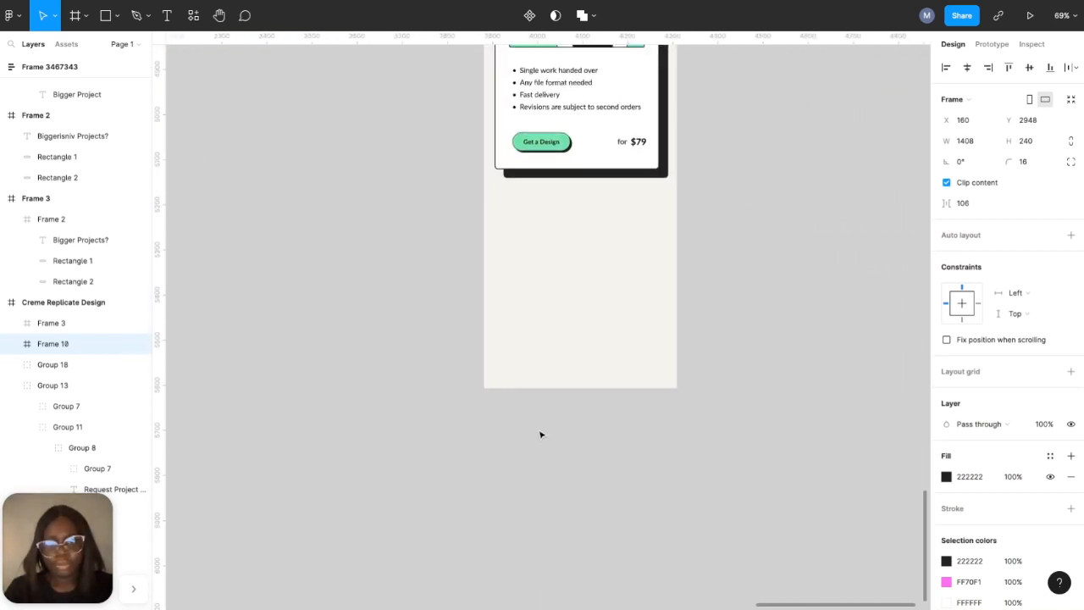
key("ctrl+v")
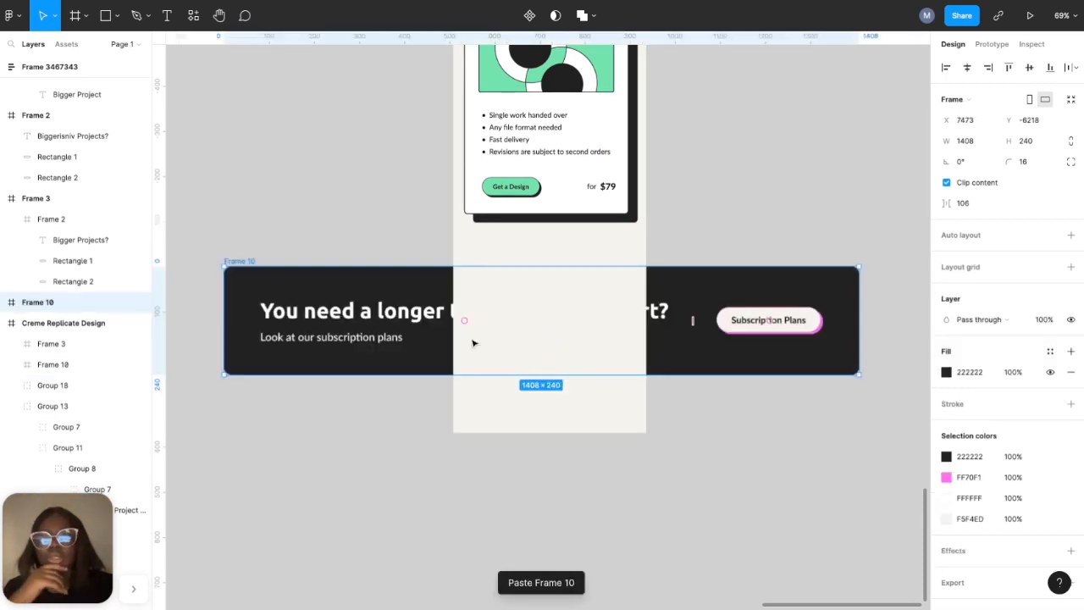
left_click_drag(395, 320, 610, 481)
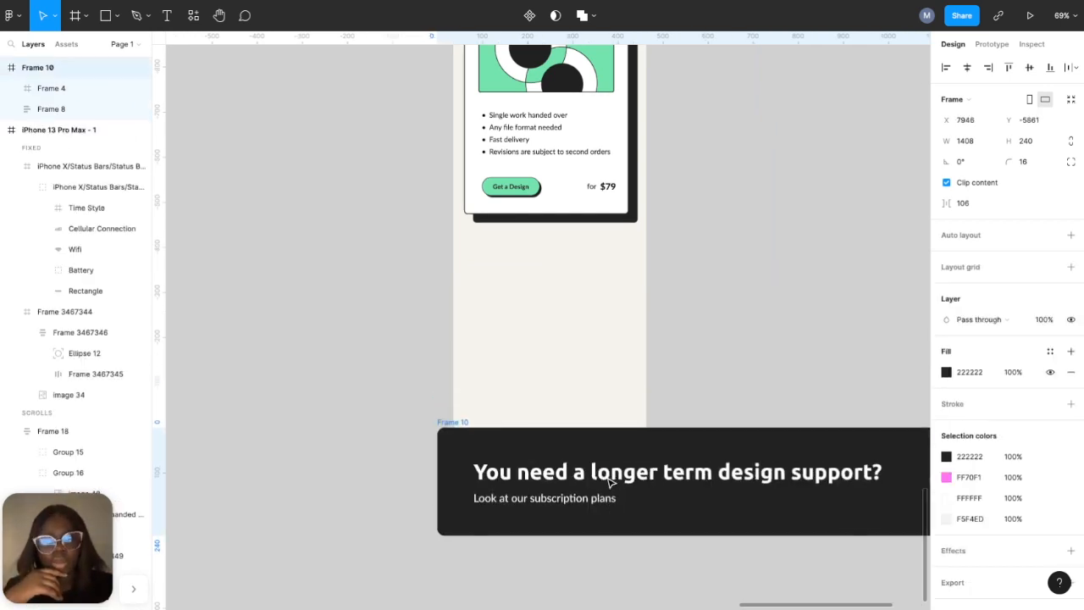
- Set the copied banner's heading to font size 32 and narrow its text box to 296 wide so it wraps
scroll(610, 481, "down", 5)
scroll(610, 481, "right", 5)
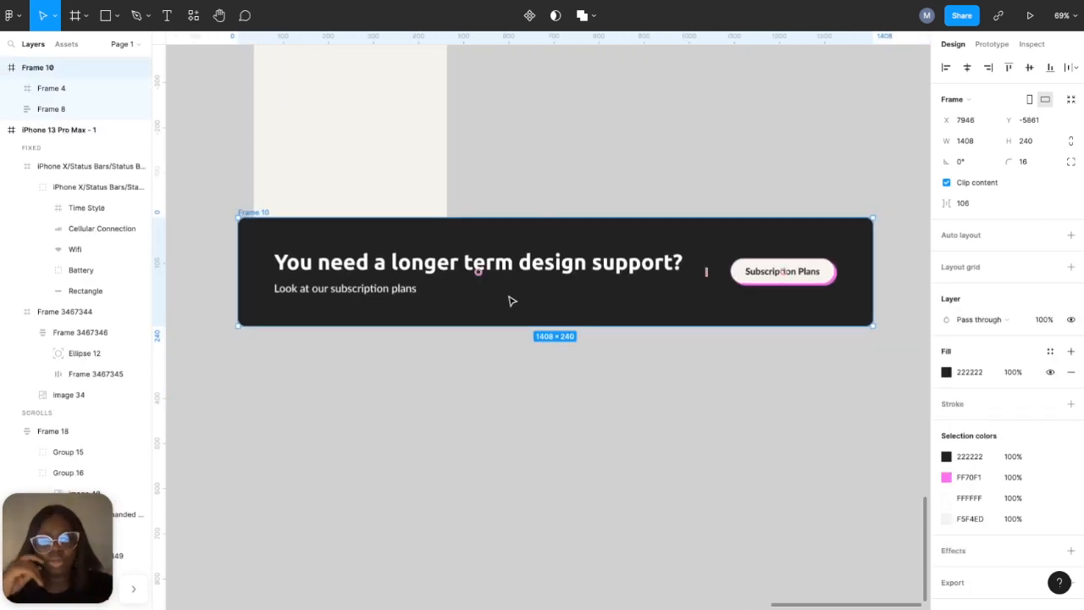
double_click(501, 272)
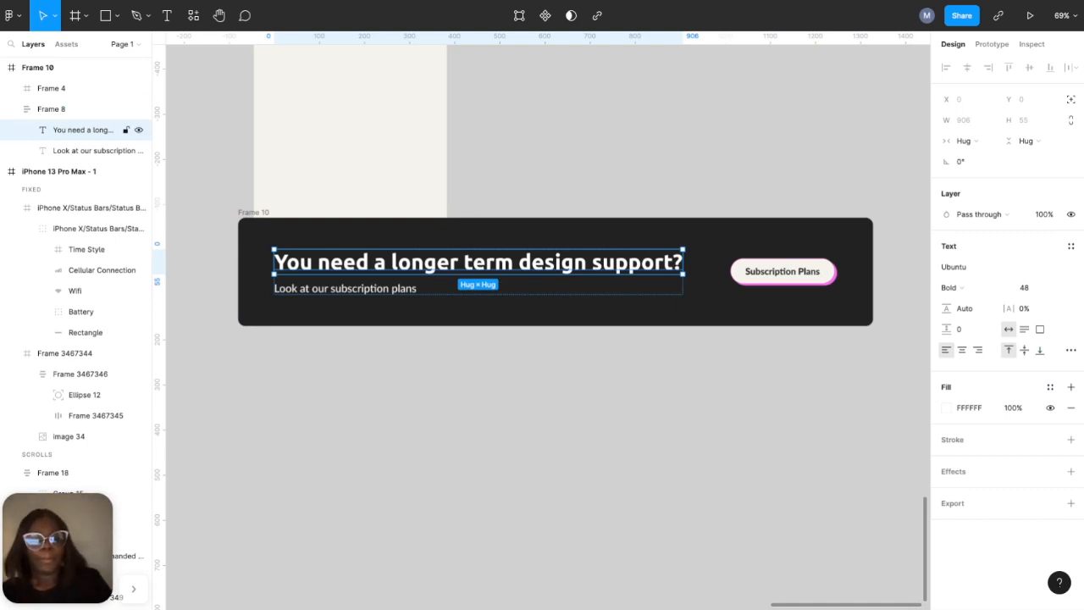
left_click(1055, 289)
left_click(1039, 241)
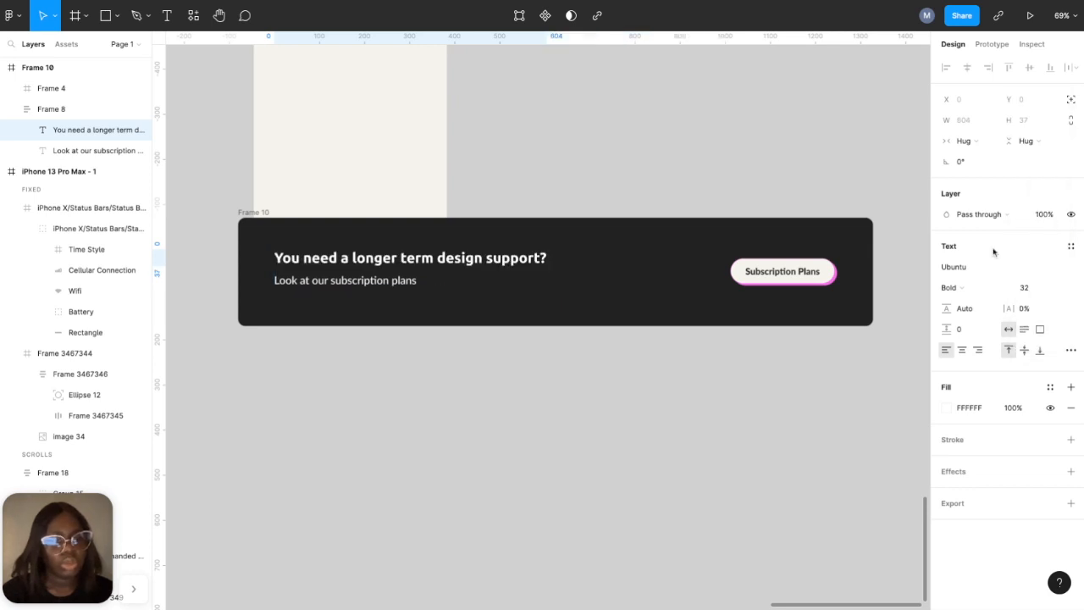
left_click_drag(549, 260, 409, 258)
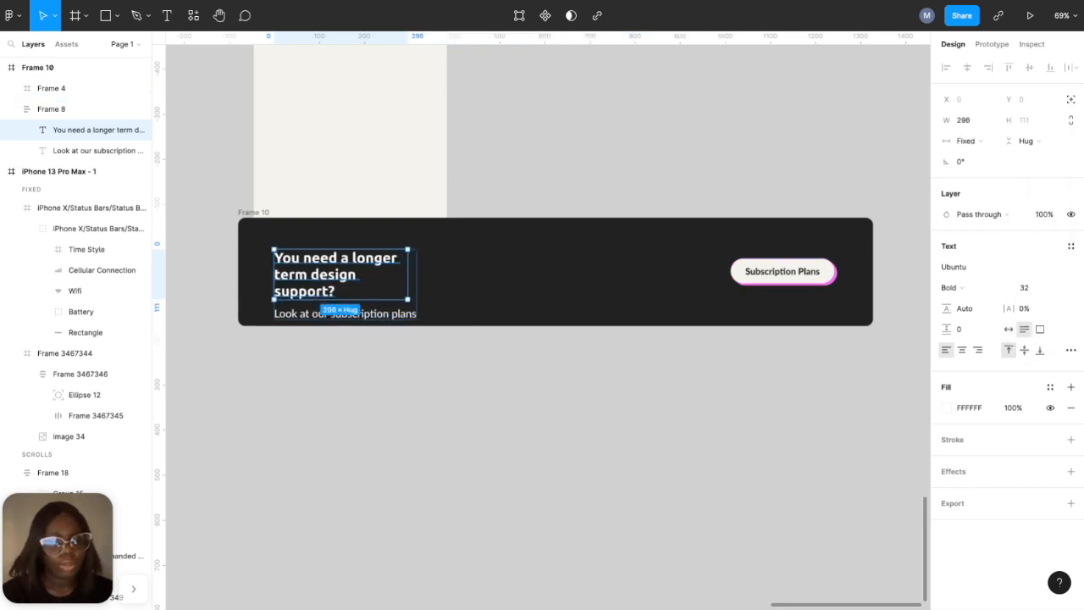
- Set the banner's "Look at our subscription plans" text to font size 18
left_click(367, 319)
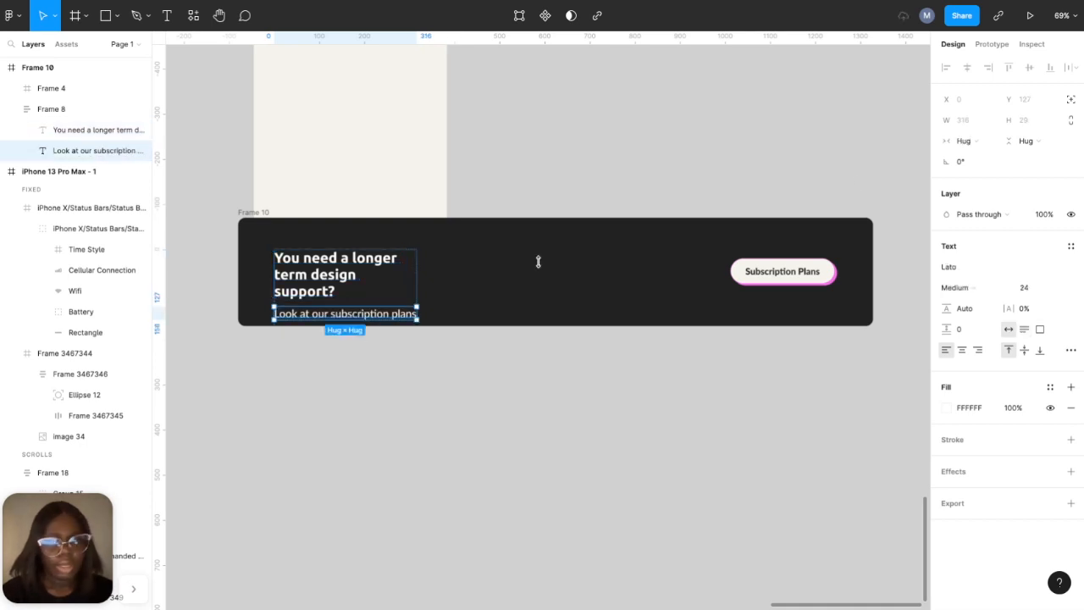
left_click(1059, 288)
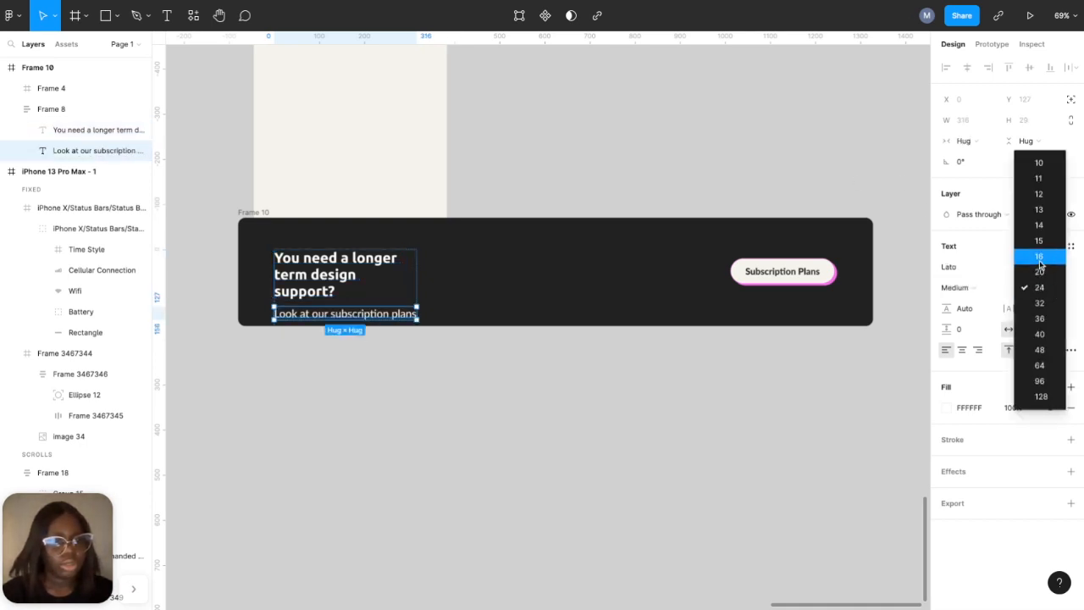
left_click(1041, 260)
left_click(1043, 288)
type("18")
key("Return")
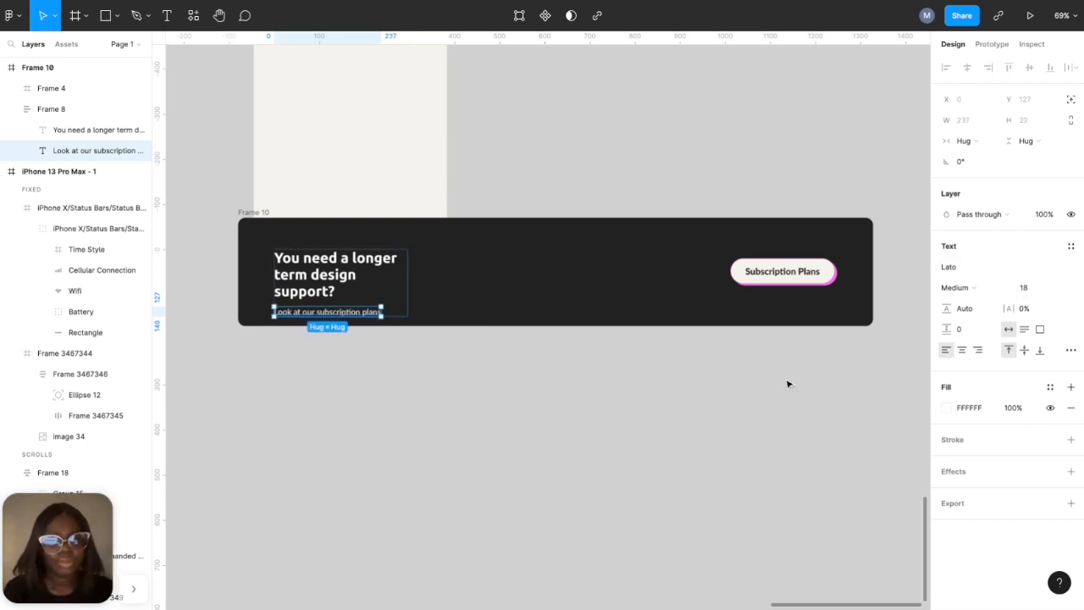
left_click(691, 430)
- Move the banner's heading and subtext block to X 32, Y 45 inside the banner
left_click(355, 274)
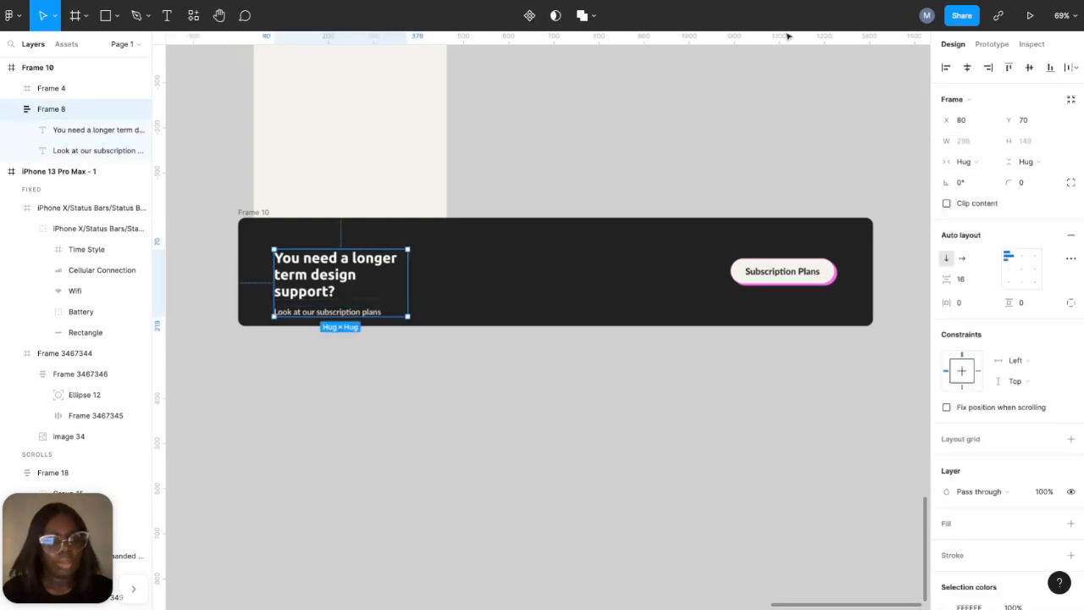
left_click(1028, 70)
left_click_drag(299, 269, 283, 269)
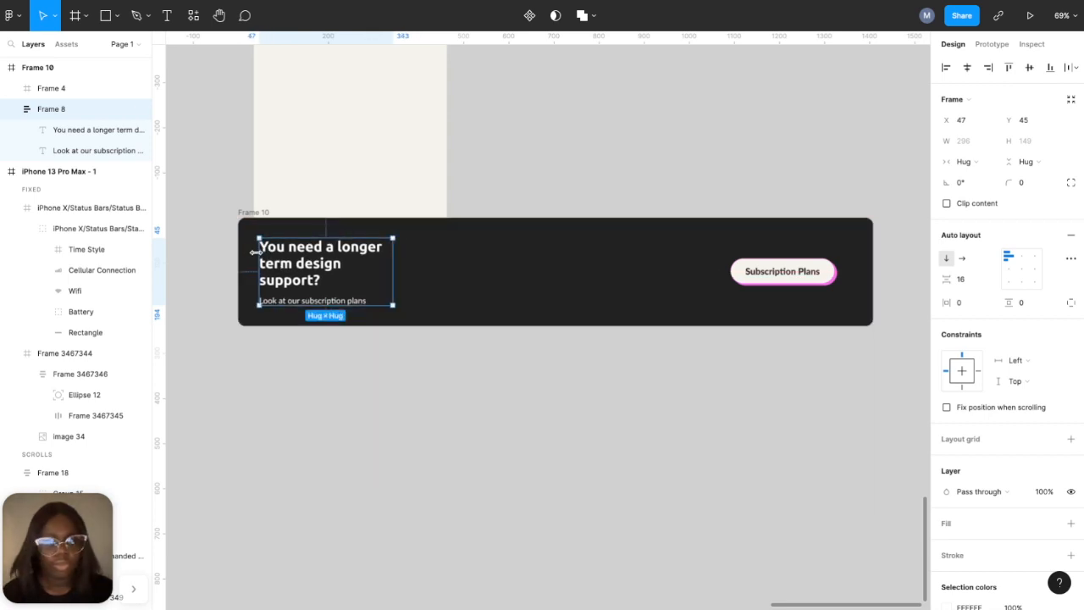
key("Left")
key("Left")
key("Left")
key("Left")
key("Left")
key("Left")
key("Left")
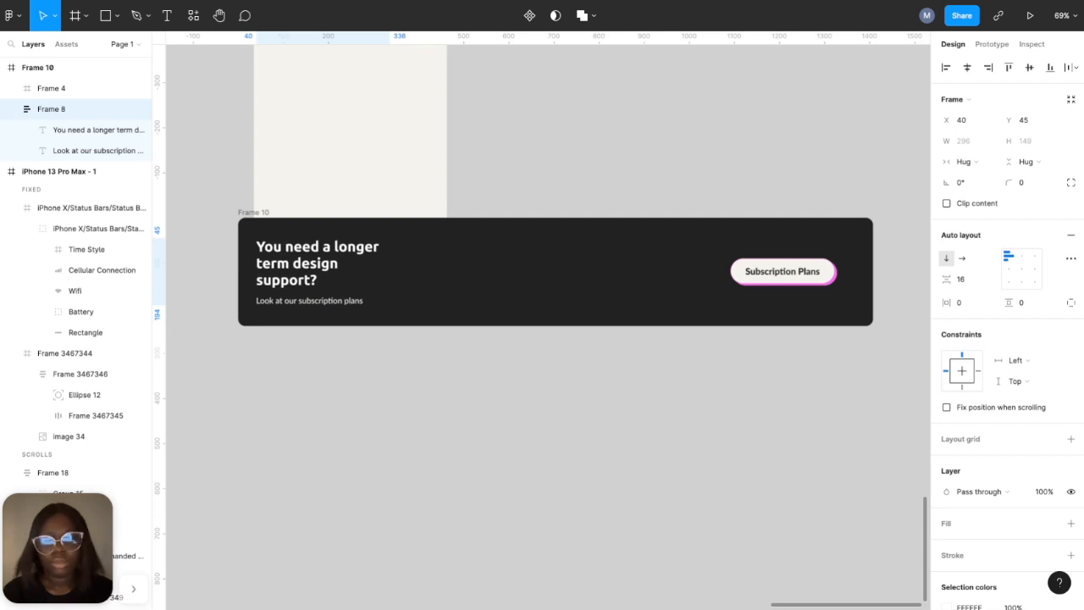
left_click(966, 121)
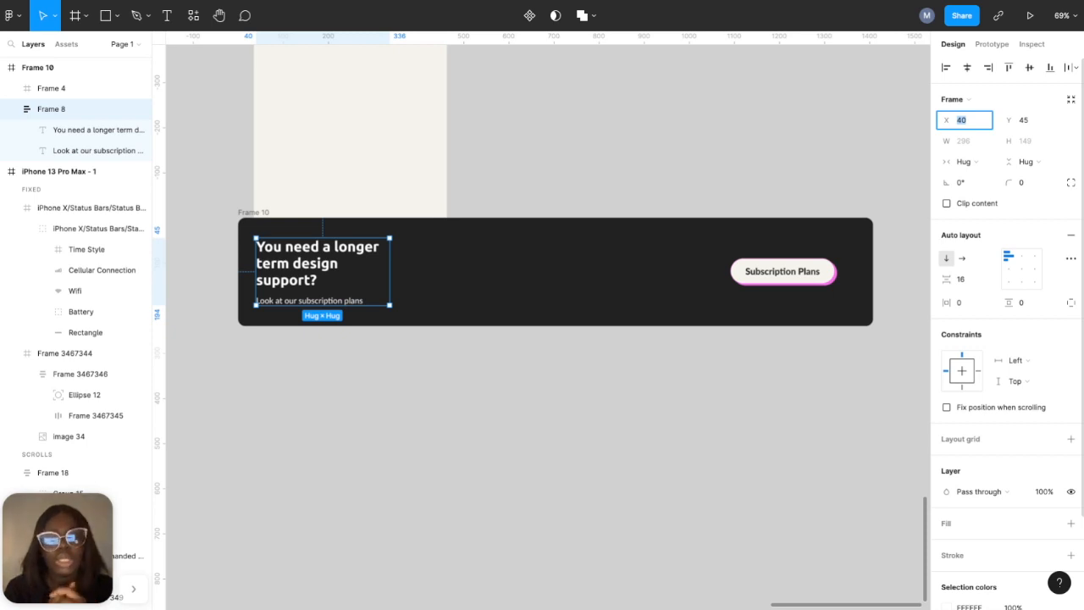
type("32")
key("Return")
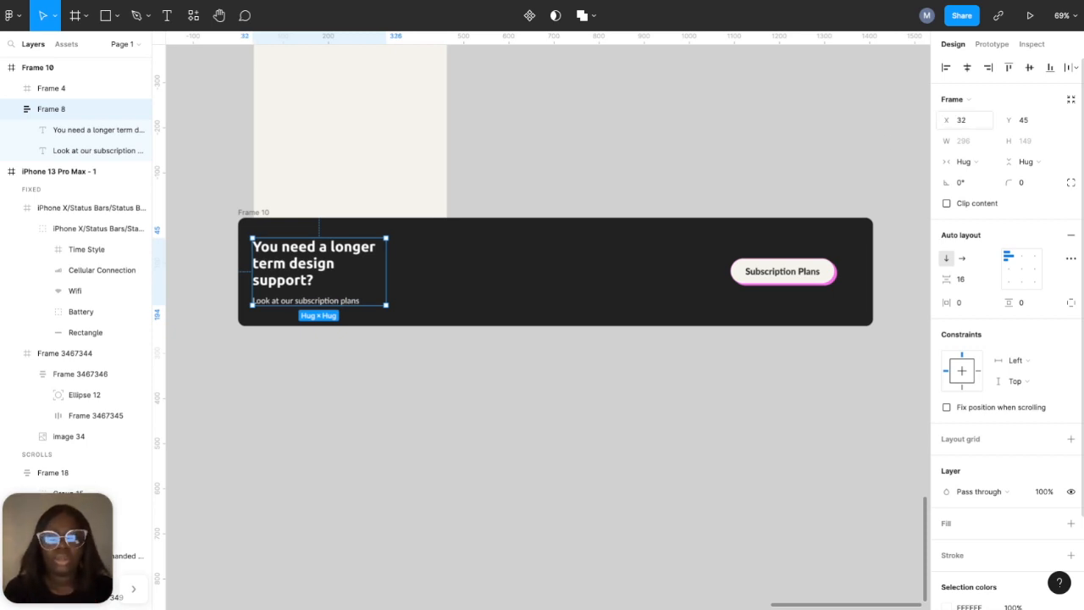
- Duplicate the Landing card's green Get a Design button into the dark banner, beside the heading text
left_click(756, 271)
left_click(689, 186)
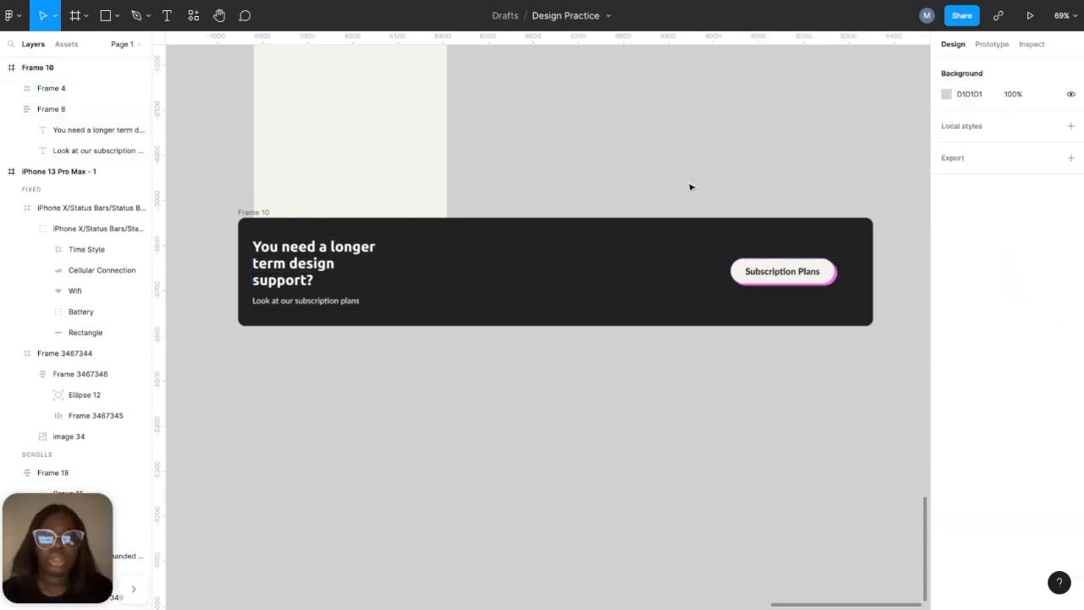
scroll(690, 187, "up", 10)
scroll(690, 186, "down", 5)
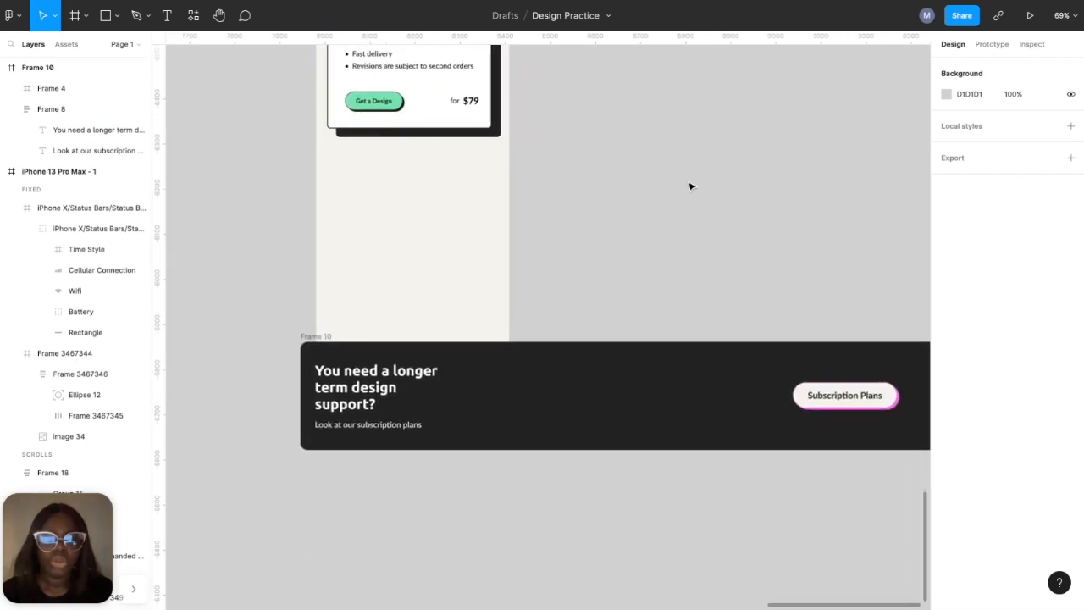
left_click(364, 105)
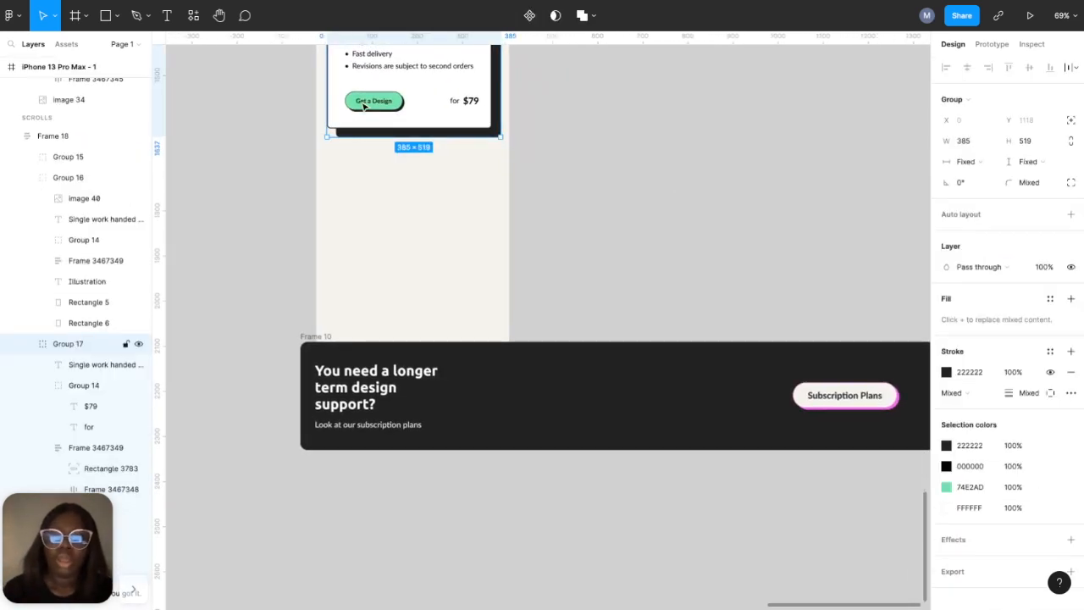
left_click_drag(364, 105, 543, 395)
left_click(866, 406)
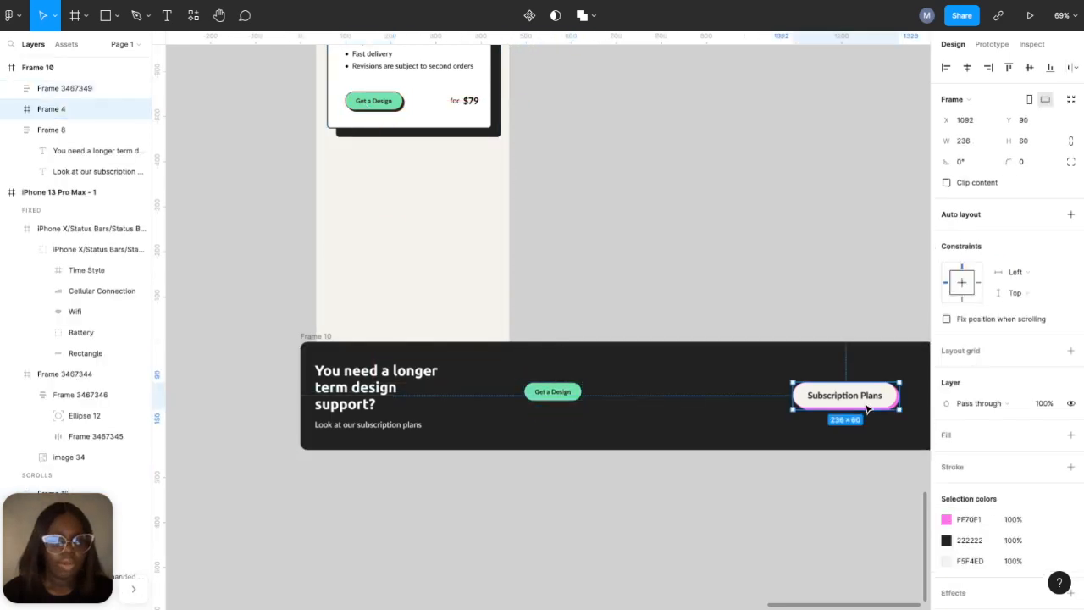
double_click(866, 407)
double_click(866, 407)
type("kdvnkdcklkad")
key("ctrl+z")
key("ctrl+z")
- Replace the label of the green button copy in the banner with "Subscription Plans"
left_click(538, 394)
left_click_drag(539, 394, 612, 395)
key("BackSpace")
key("BackSpace")
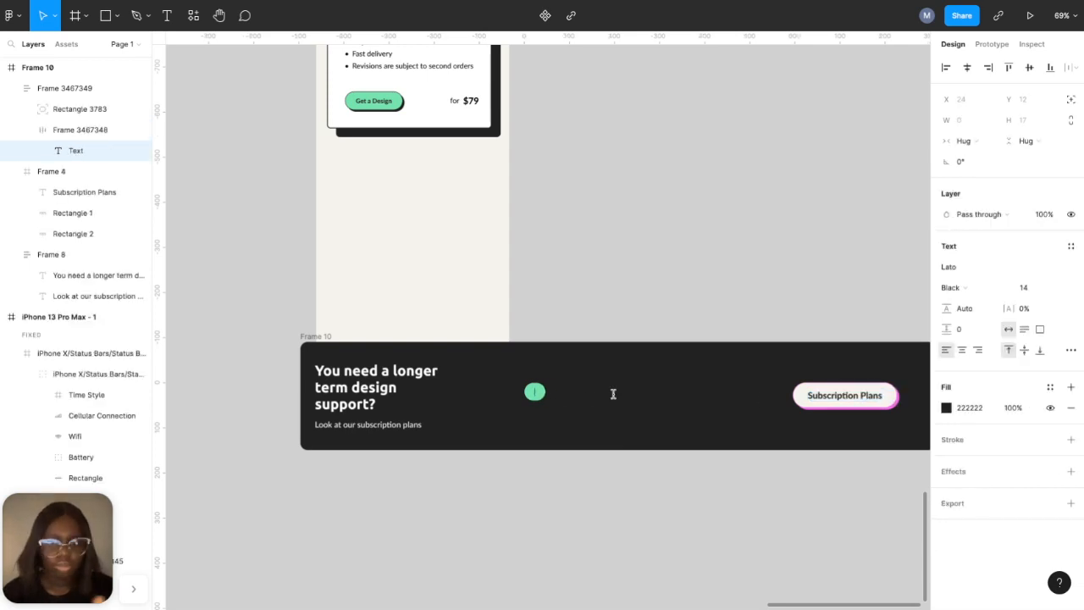
type("Sub")
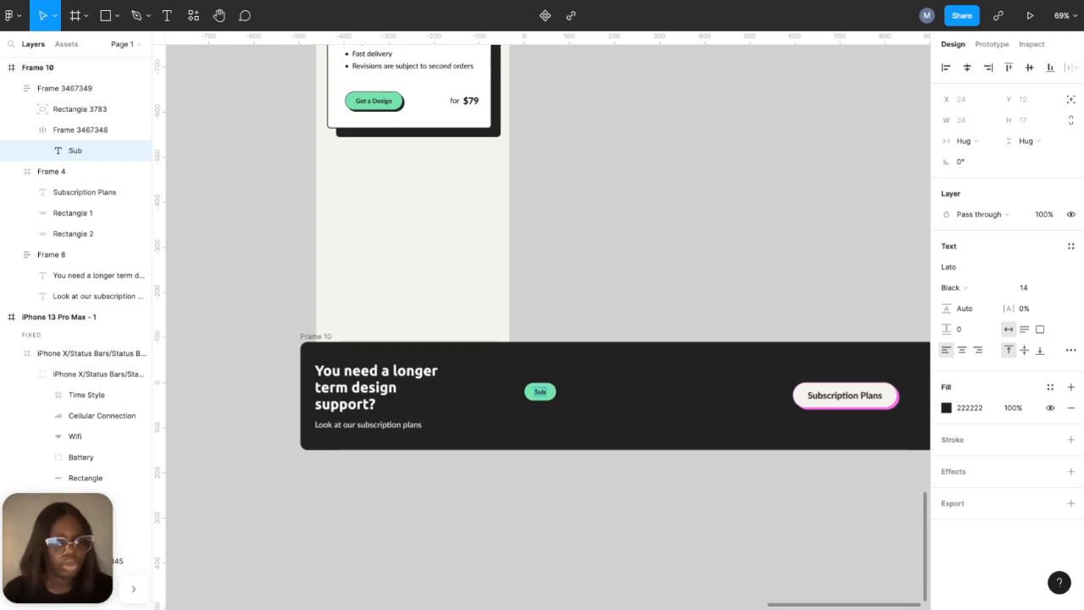
type("scri")
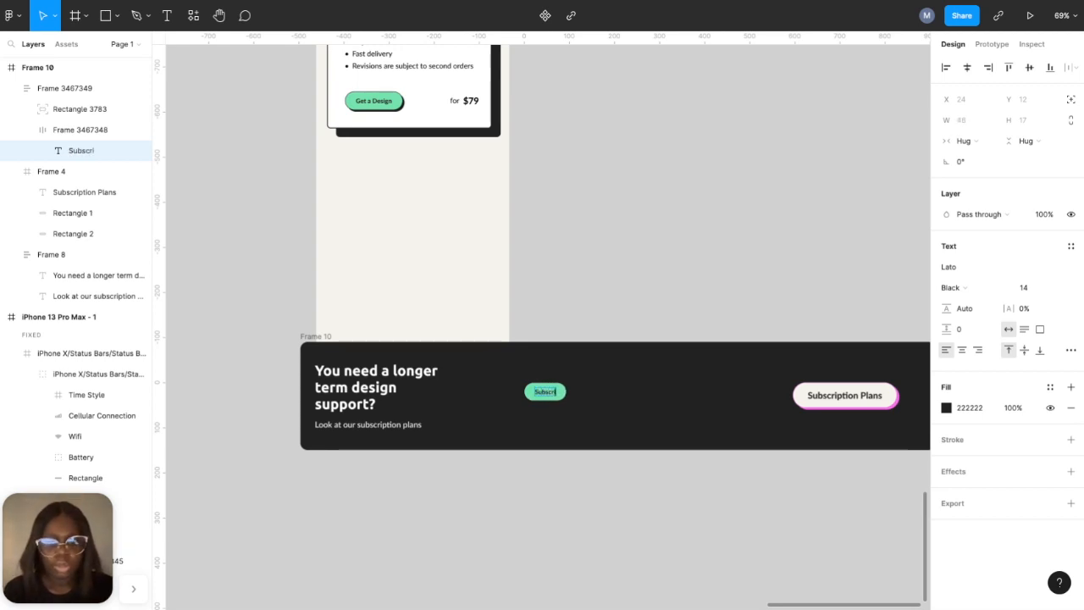
type("ption P")
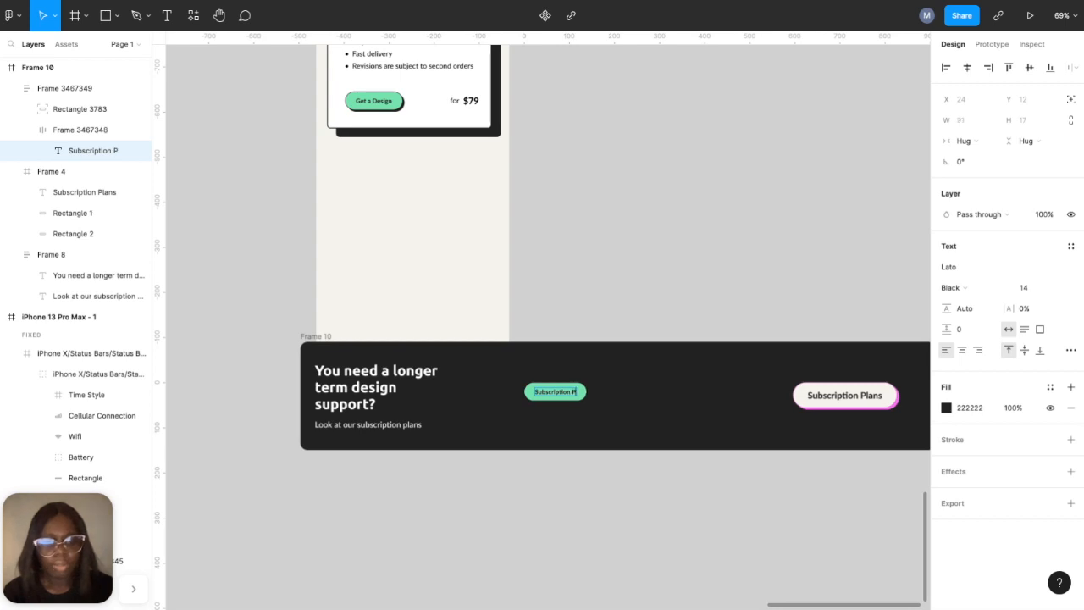
type("lans")
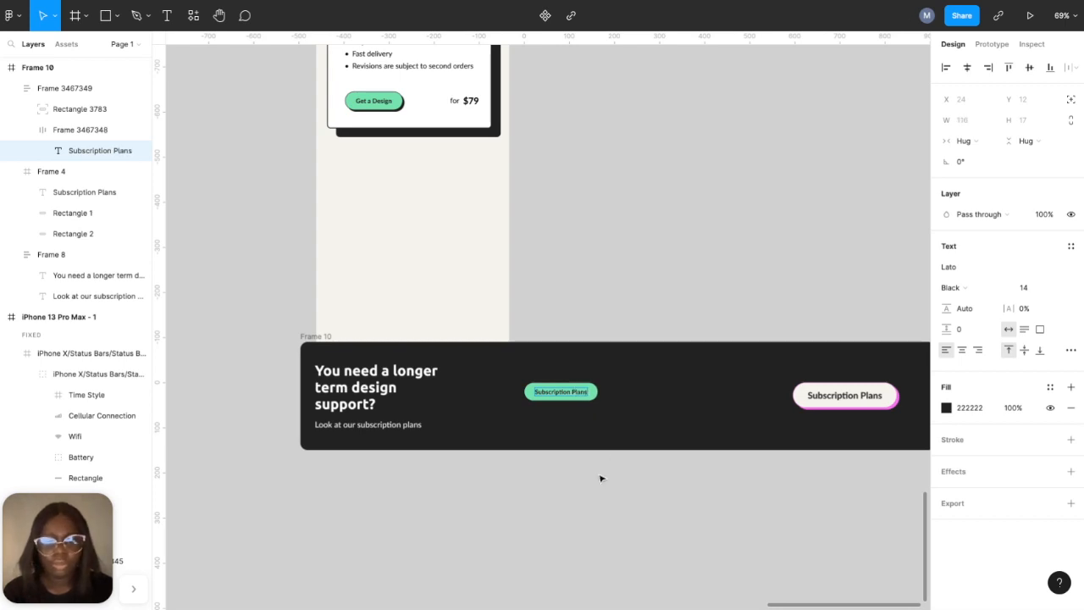
left_click(603, 480)
- Recolor the small Subscription Plans button from green to the off-white F5F4ED sampled from the large button
left_click(574, 402)
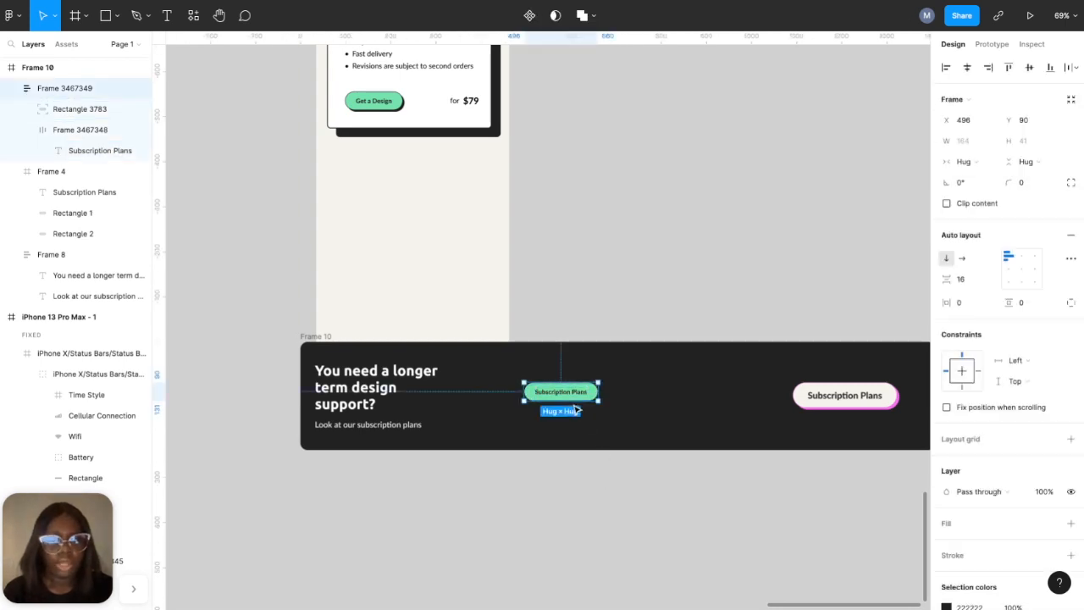
scroll(767, 307, "right", 2)
scroll(767, 308, "down", 2)
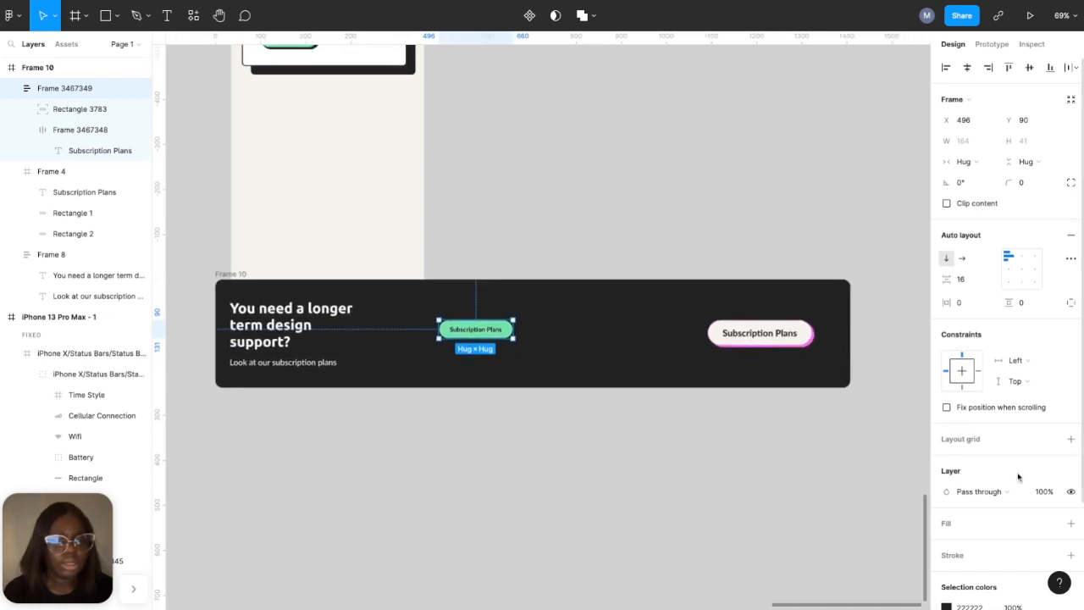
scroll(1016, 480, "down", 3)
left_click(946, 497)
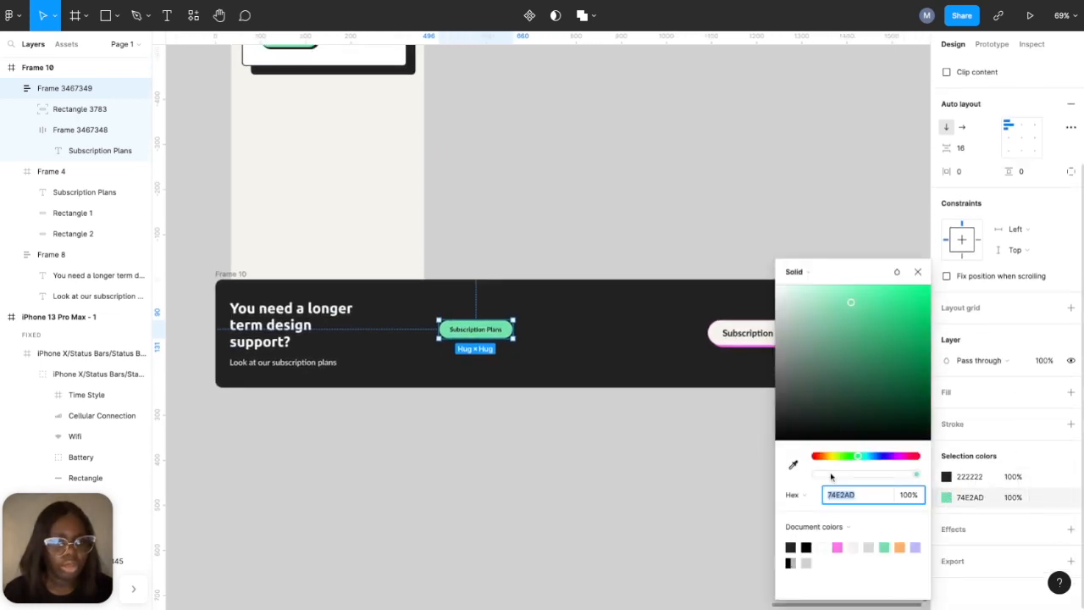
left_click(793, 465)
left_click(725, 324)
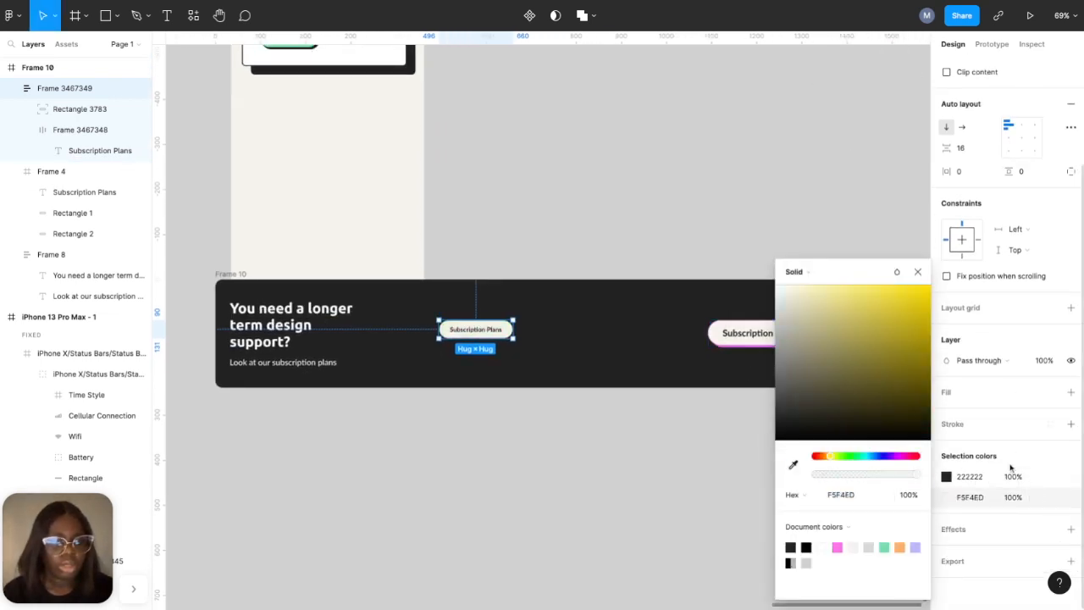
left_click(947, 499)
- Change the small Subscription Plans button's dark 222222 color to the pink FF70F1
scroll(729, 418, "right", 2)
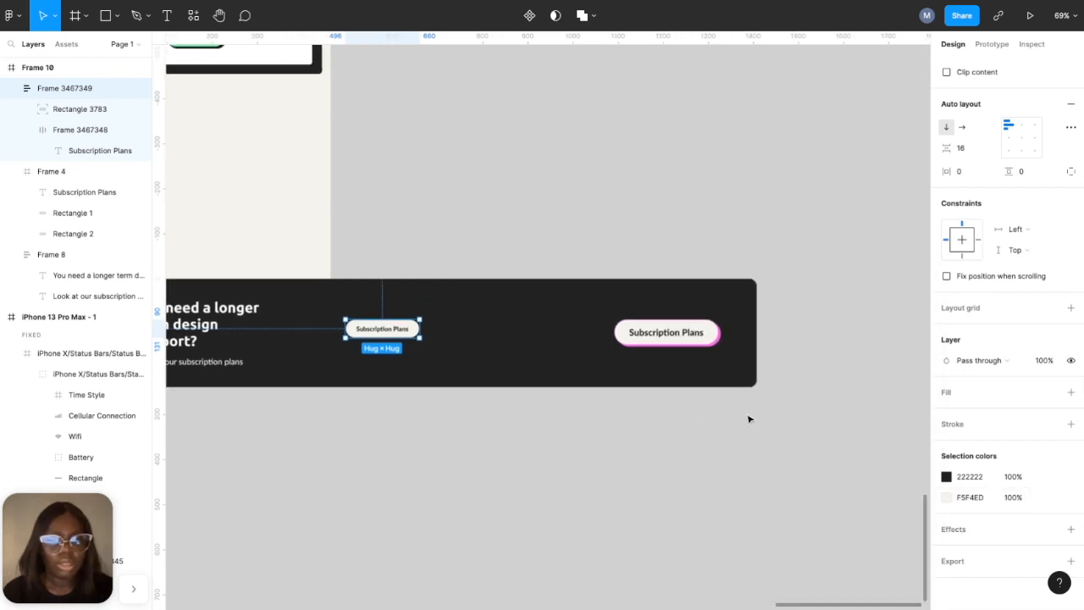
left_click(946, 476)
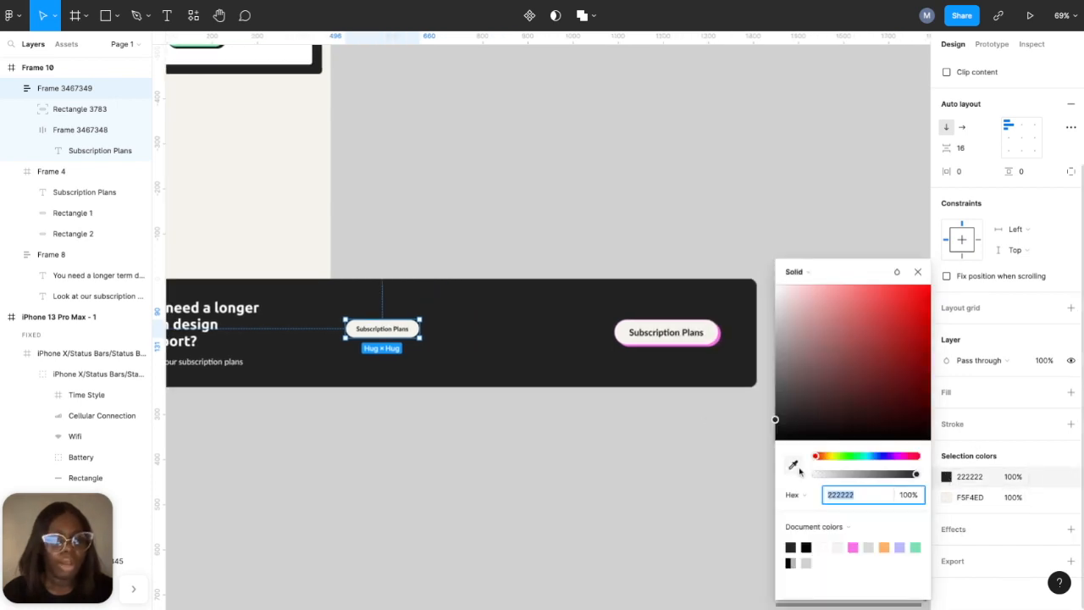
left_click(853, 547)
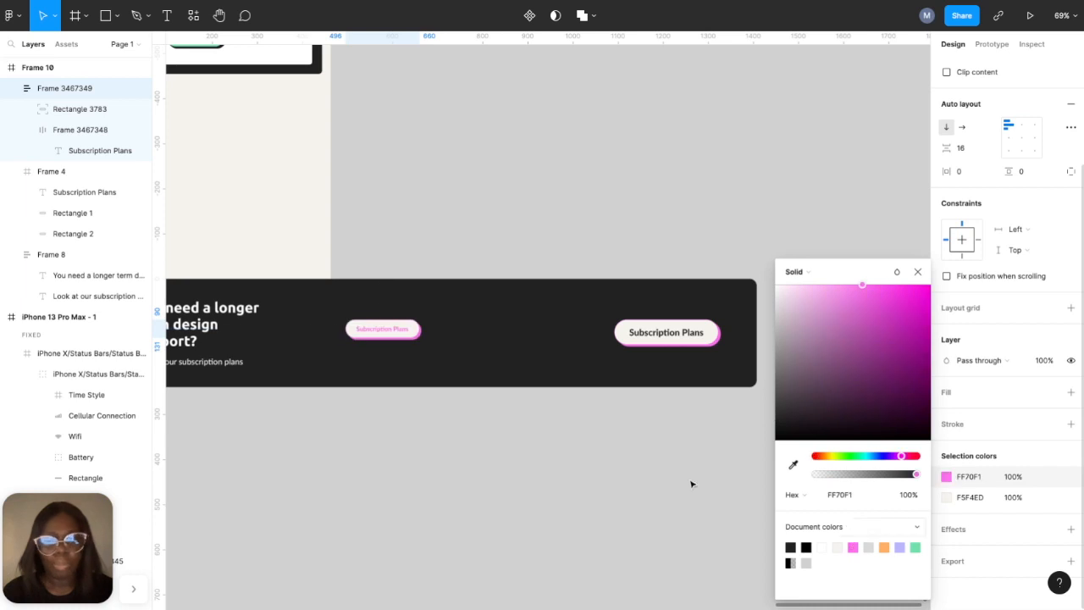
- Recolor the label text of the small Subscription Plans button to 222222
left_click(400, 337)
left_click(401, 337)
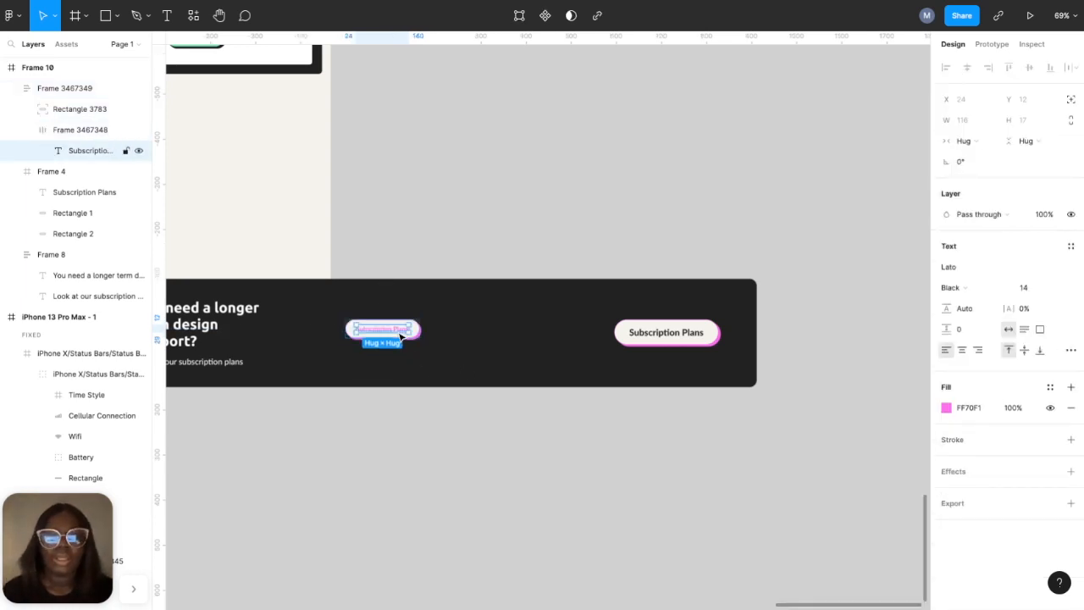
left_click(987, 410)
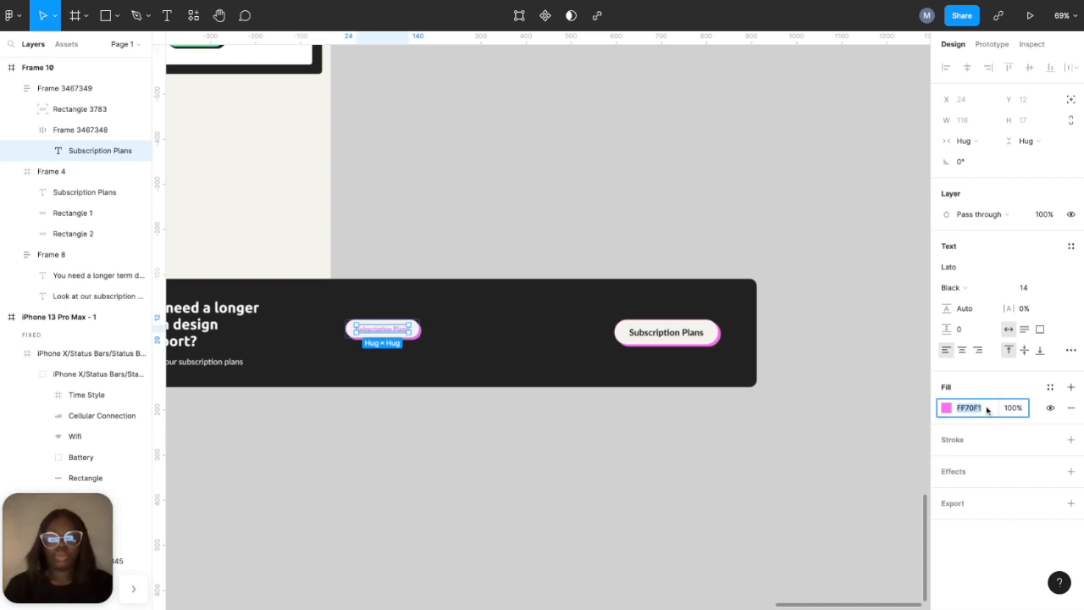
type("22222")
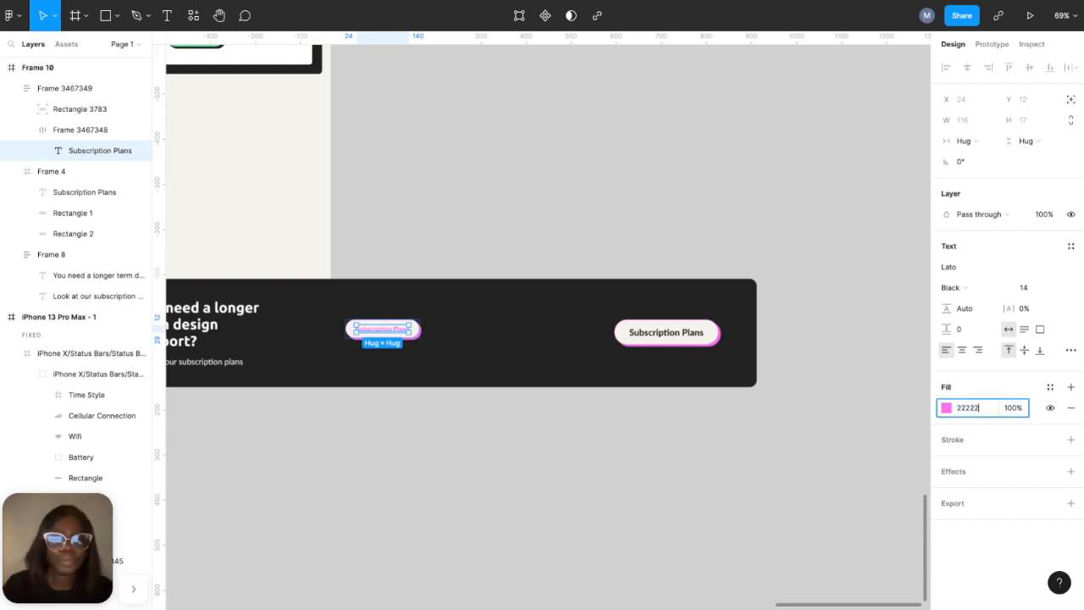
type("22")
key("Return")
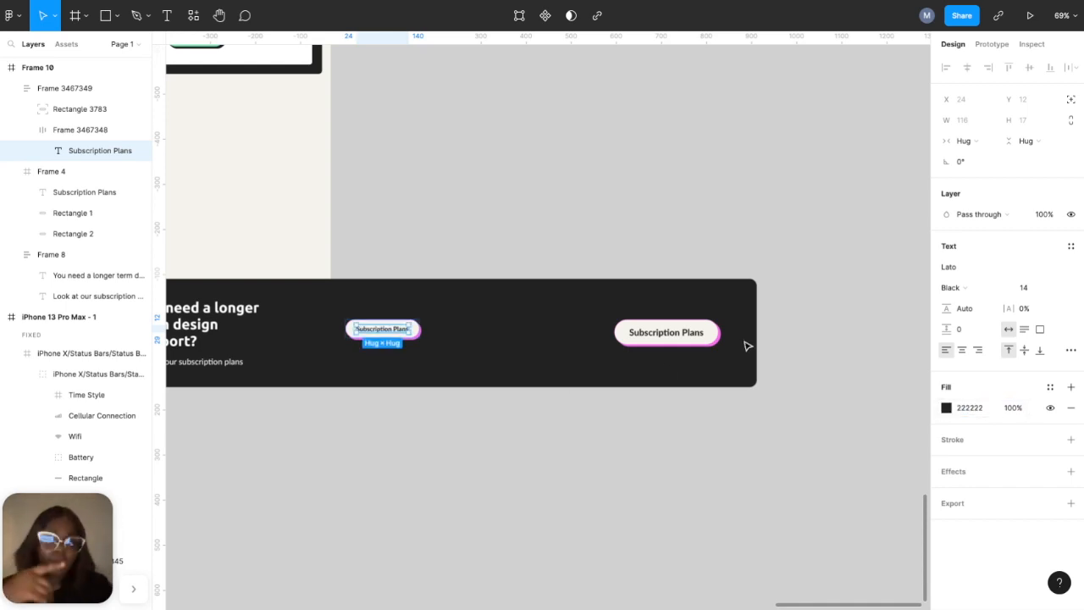
- Set the font size of the small Subscription Plans button's label to 16
left_click(1057, 288)
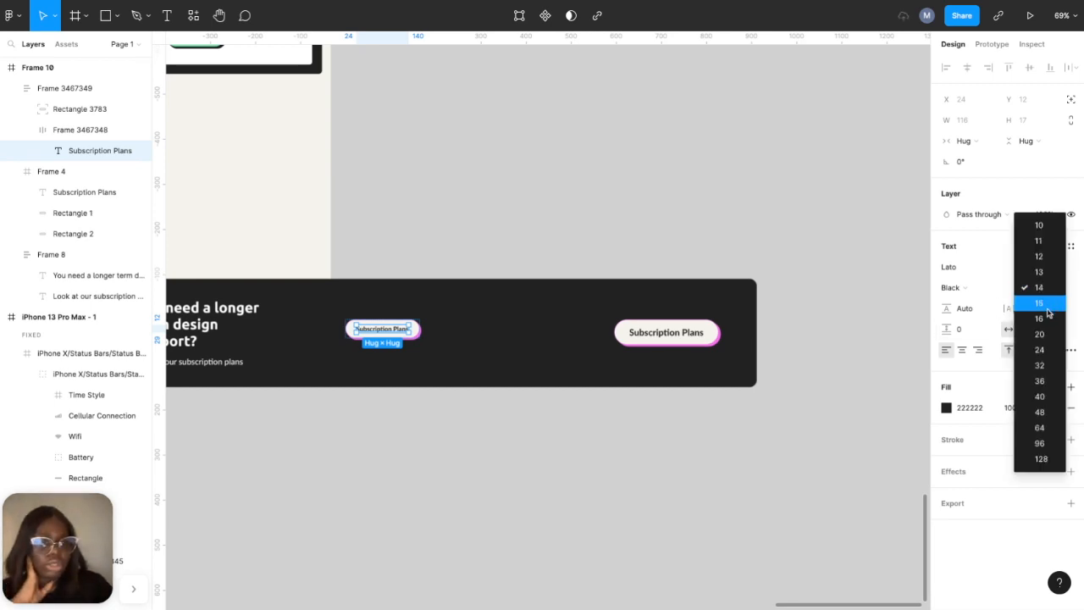
left_click(1048, 320)
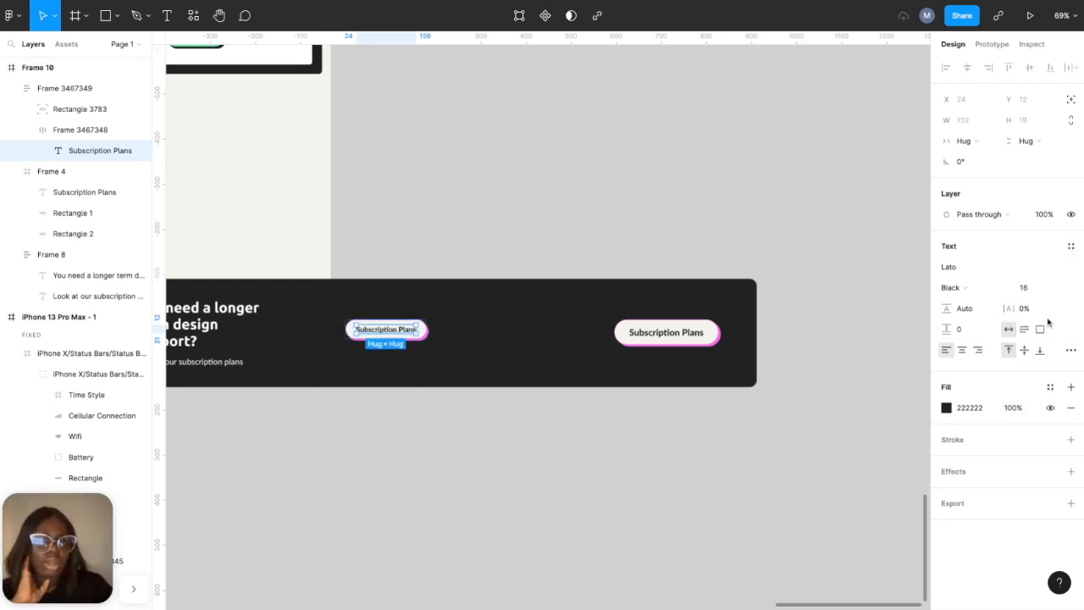
left_click(963, 292)
left_click(961, 293)
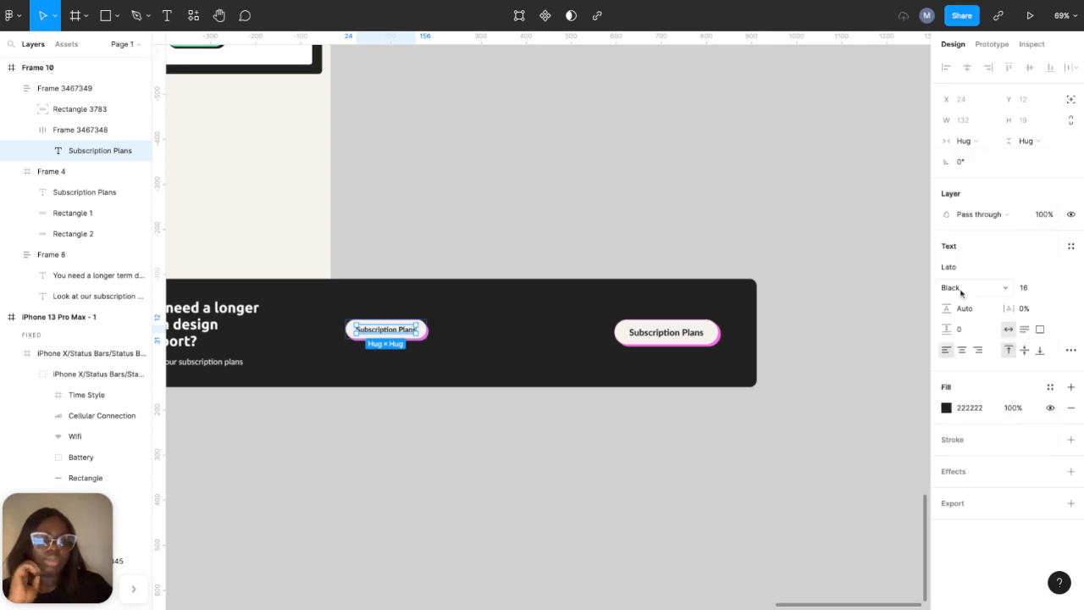
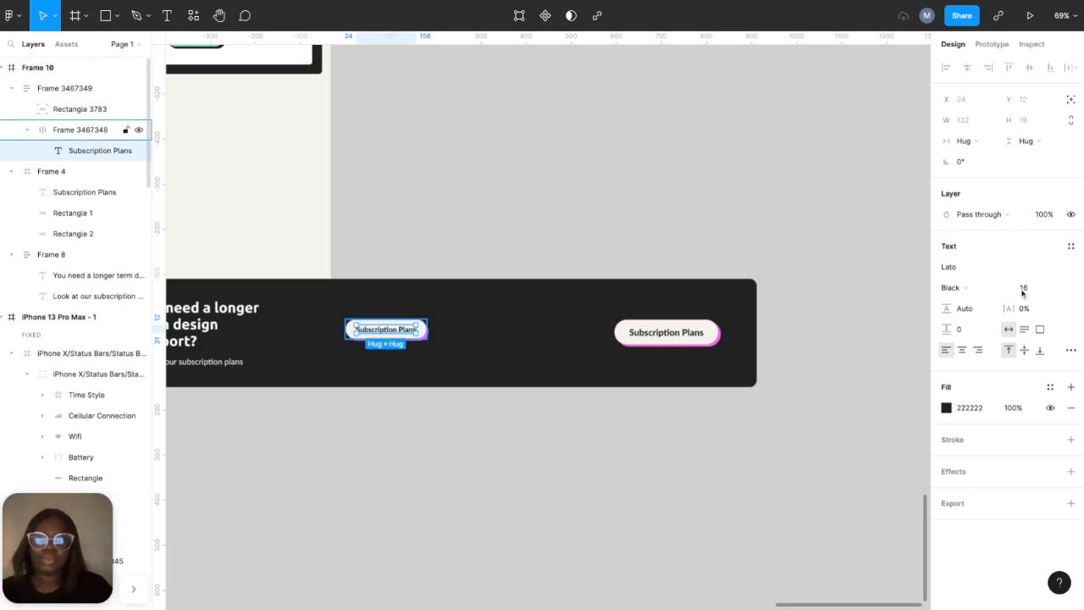
- Set the font size of the small Subscription Plans button's label to 18
key("Escape")
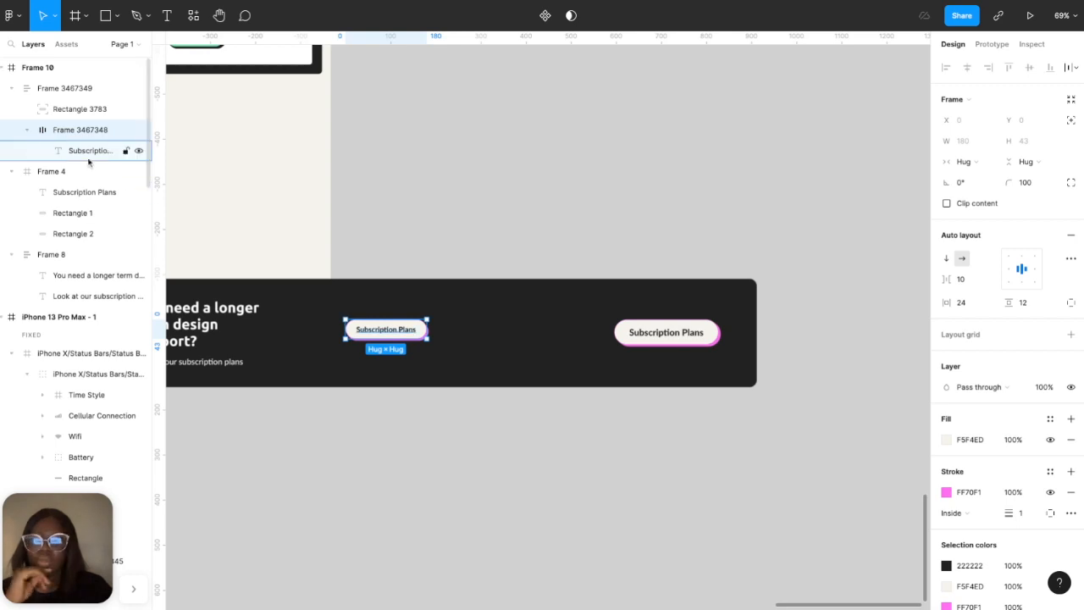
left_click(88, 158)
left_click(1033, 294)
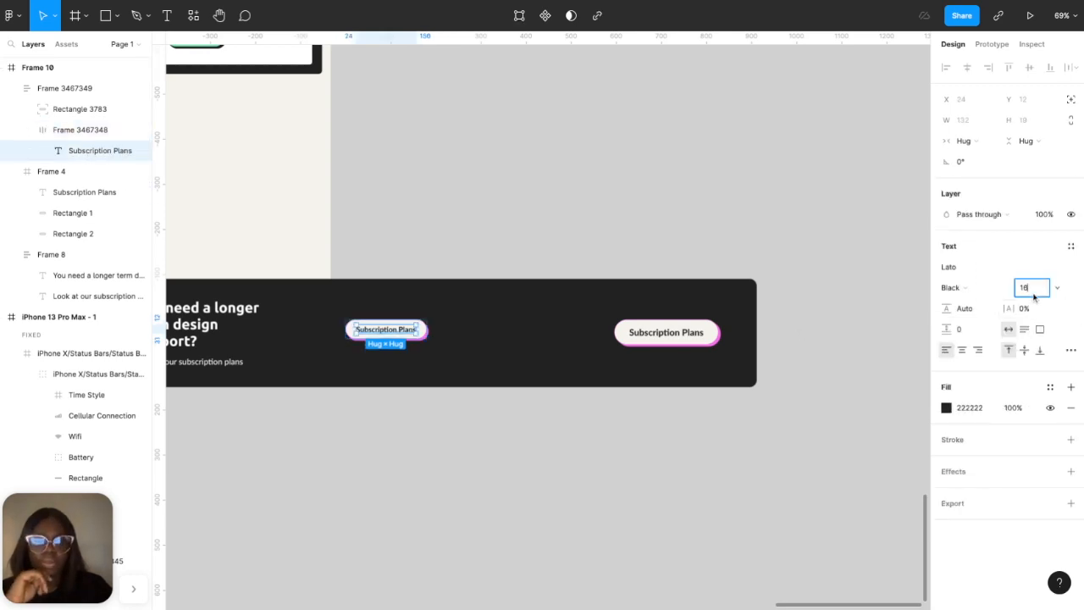
type("18")
key("Return")
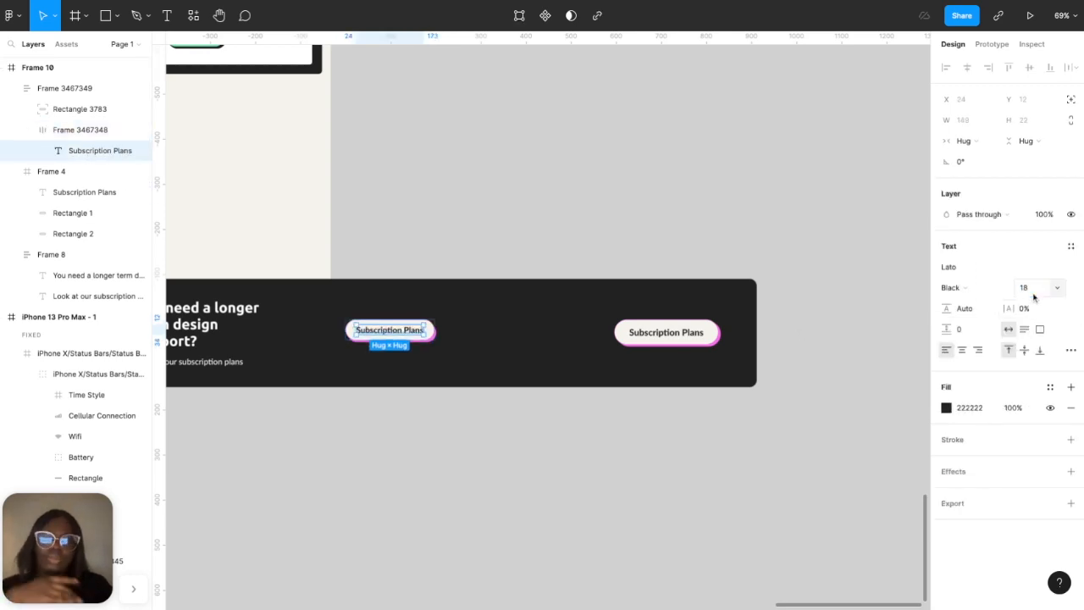
left_click(482, 248)
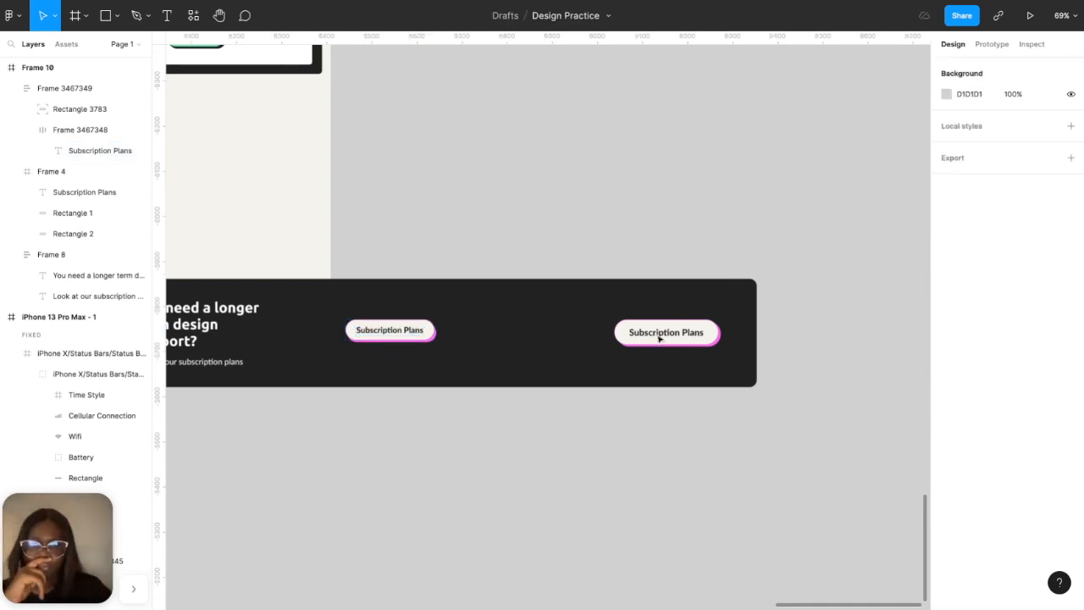
- Delete the original large Subscription Plans button (Frame 4) from the dark banner
left_click(660, 338)
left_click(661, 337)
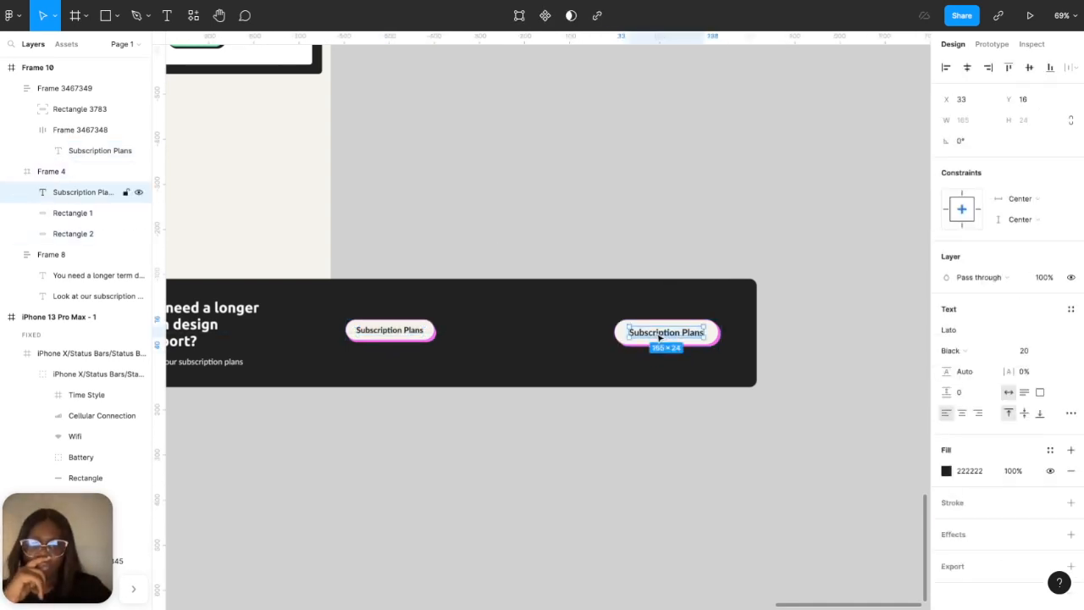
left_click(56, 173)
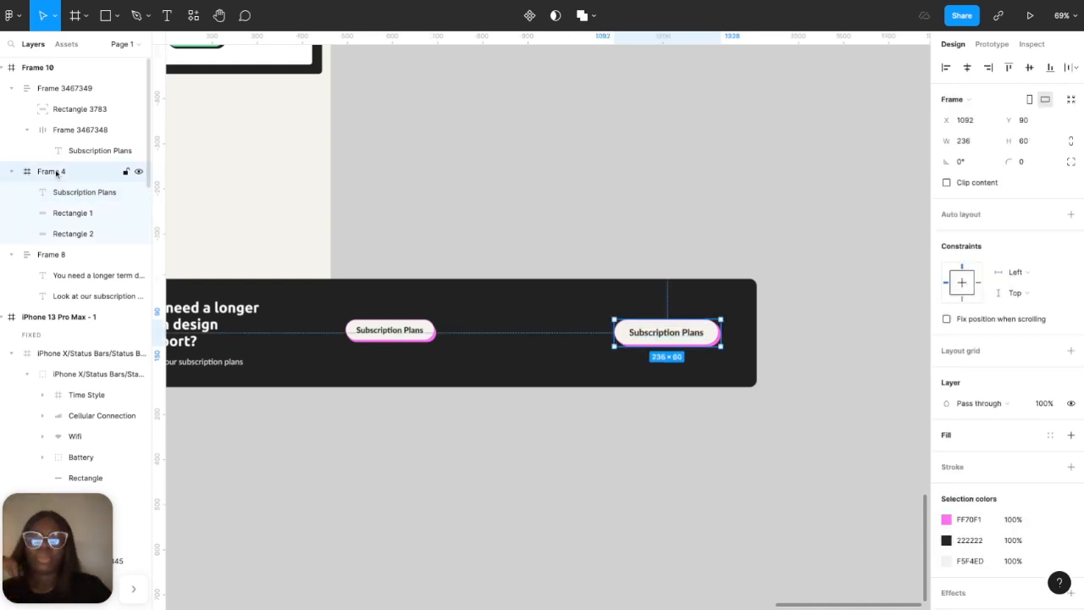
key("Delete")
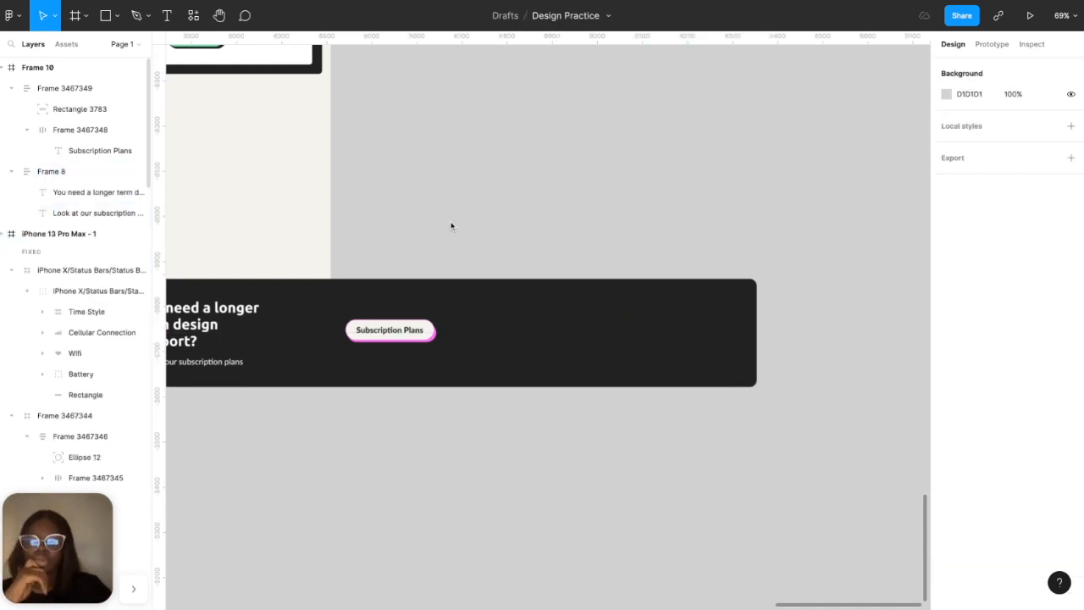
- Move the dark banner into the iPhone frame below the Landing card at X 24, Y 5188 and narrow it to 380 wide
scroll(460, 293, "down", 5)
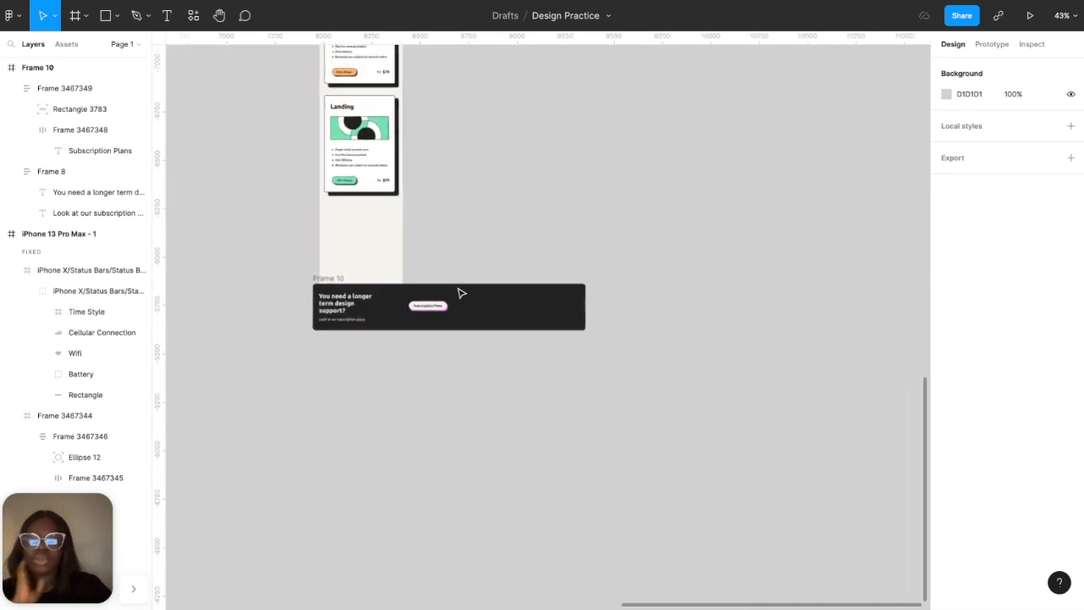
left_click_drag(352, 306, 353, 305)
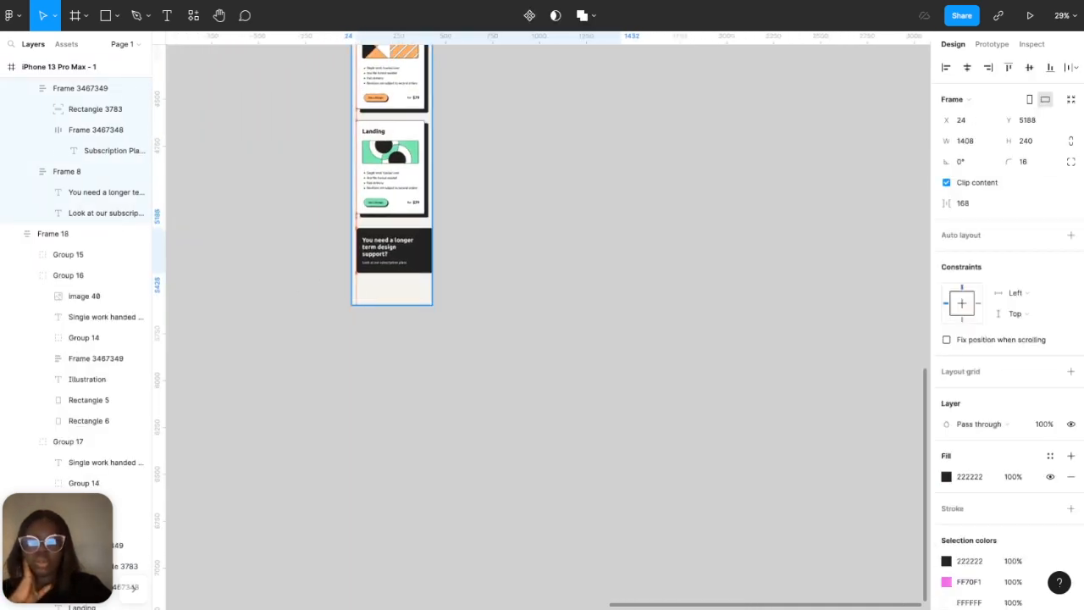
left_click_drag(618, 250, 428, 250)
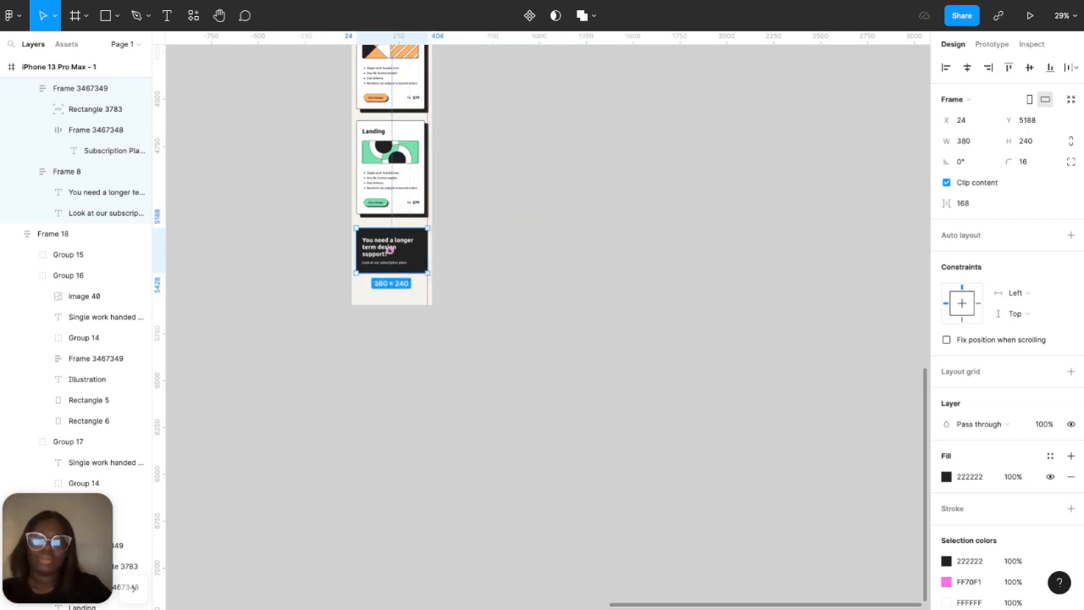
- Show the layout grids and check the banner's side edges against the outer grid columns
key("ctrl+shift+4")
scroll(428, 249, "up", 15)
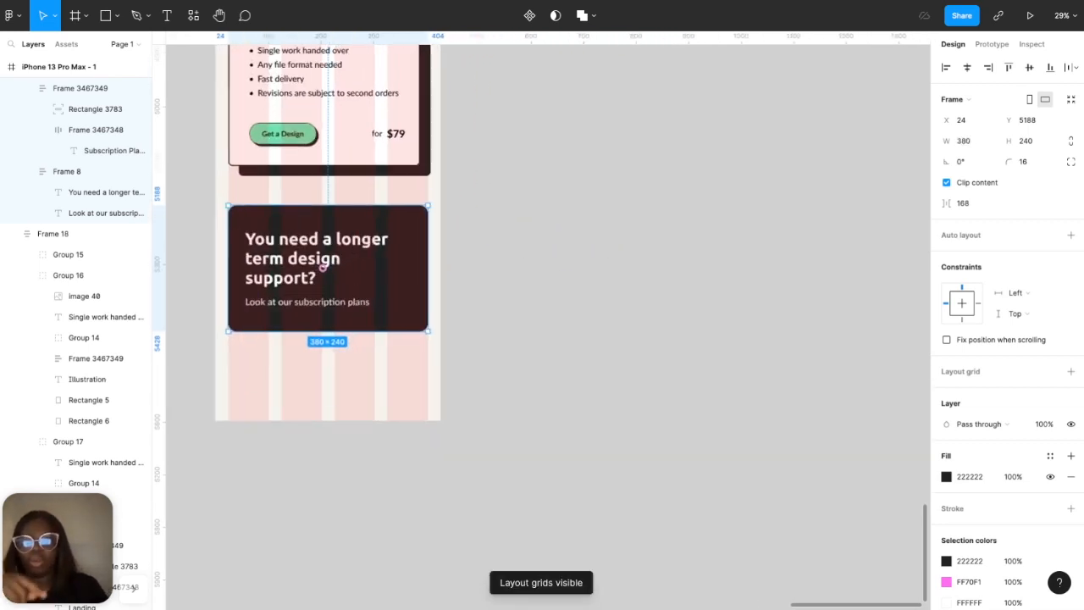
scroll(548, 326, "up", 5)
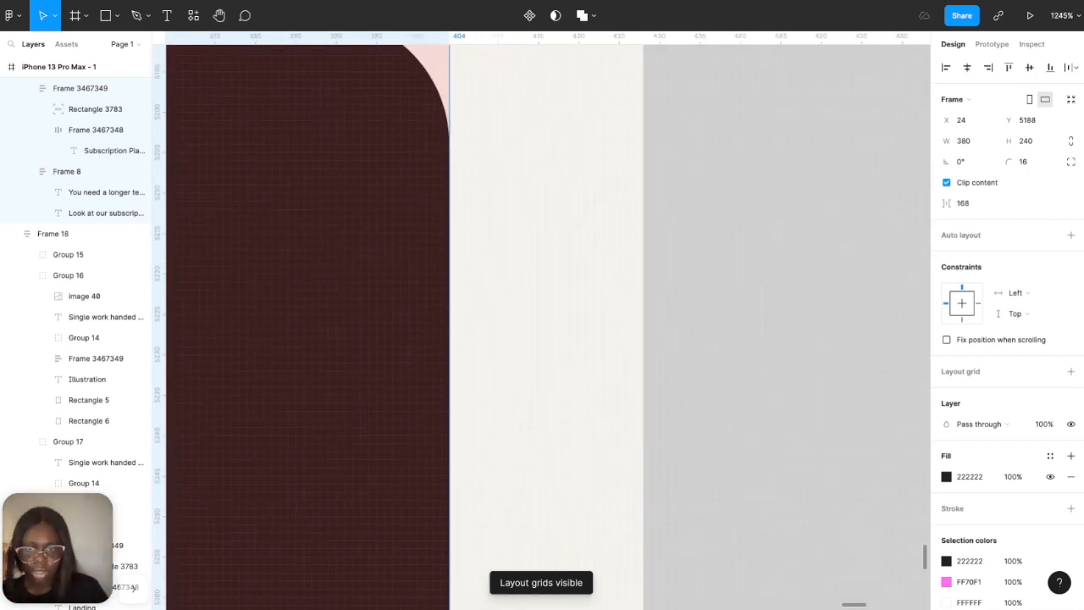
scroll(548, 326, "left", 15)
scroll(548, 326, "up", 4)
scroll(548, 327, "left", 10)
scroll(548, 326, "down", 4)
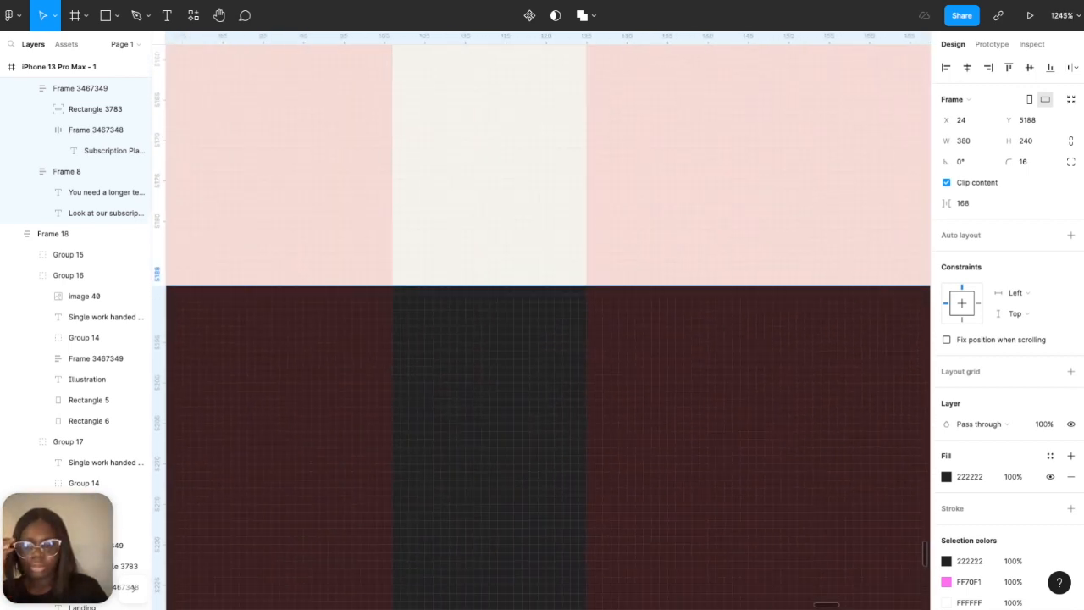
scroll(433, 283, "left", 5)
scroll(433, 283, "down", 2)
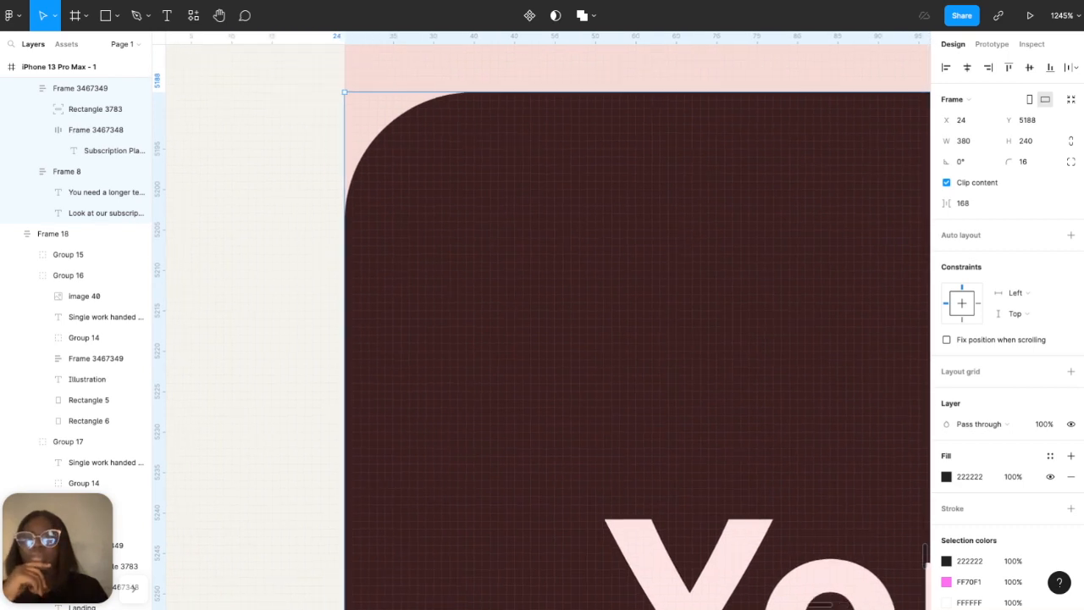
scroll(433, 283, "right", 5)
scroll(444, 332, "up", 3)
scroll(443, 333, "down", 15)
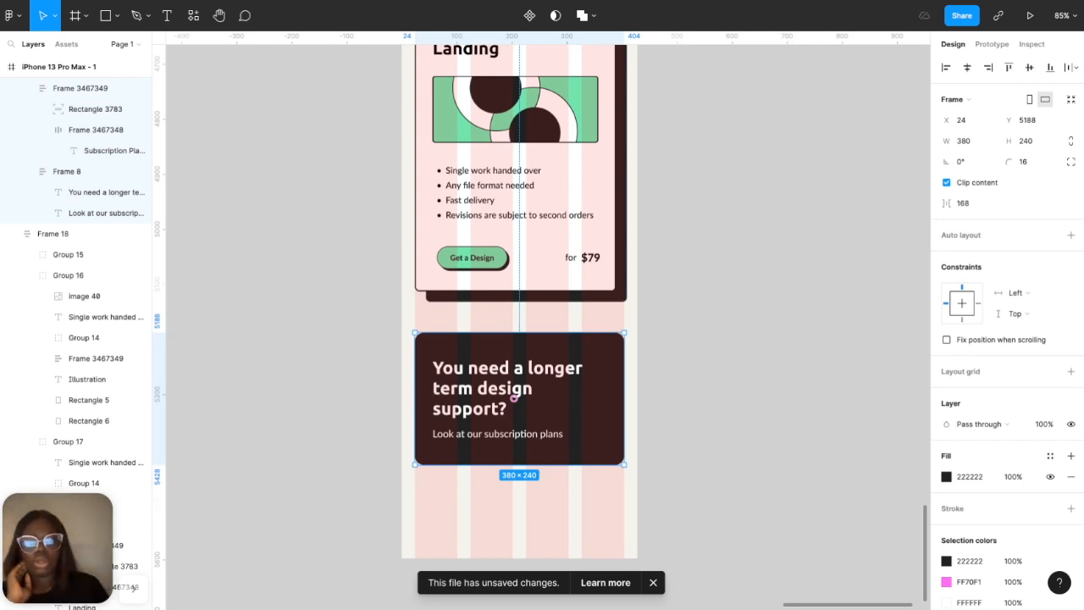
- Move the Subscription Plans button frame into the banner's text stack (Frame 8), beneath the "Look at our subscription plans" line
scroll(407, 358, "down", 3)
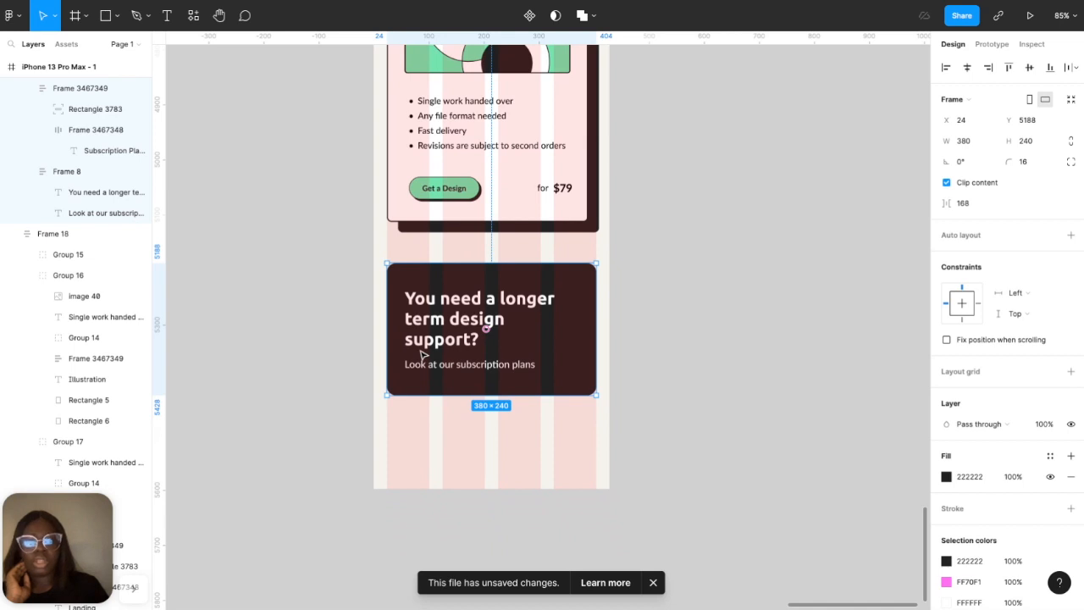
scroll(421, 356, "down", 3)
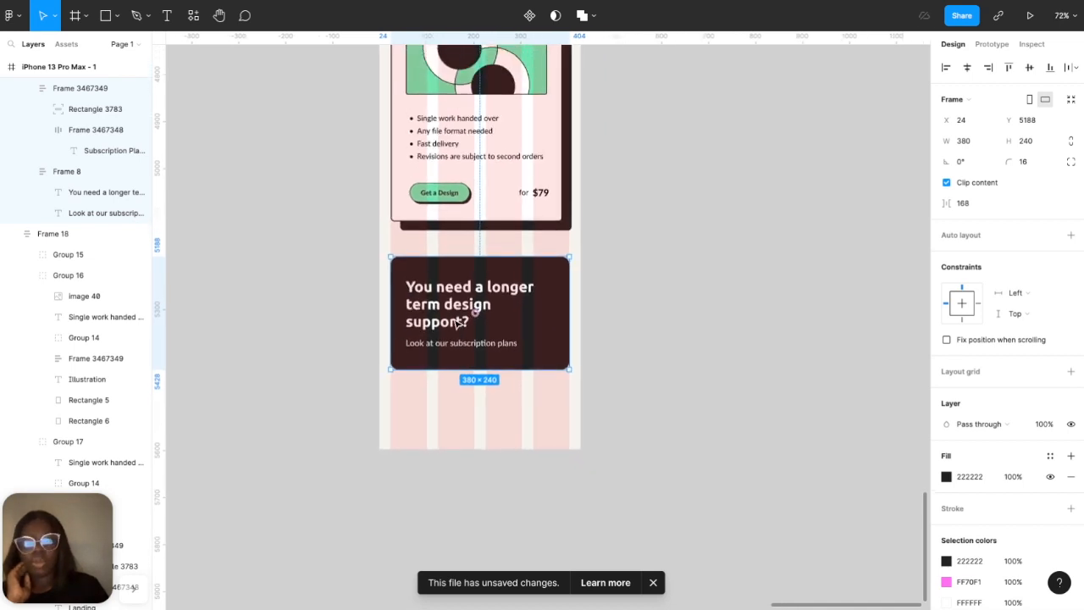
double_click(451, 322)
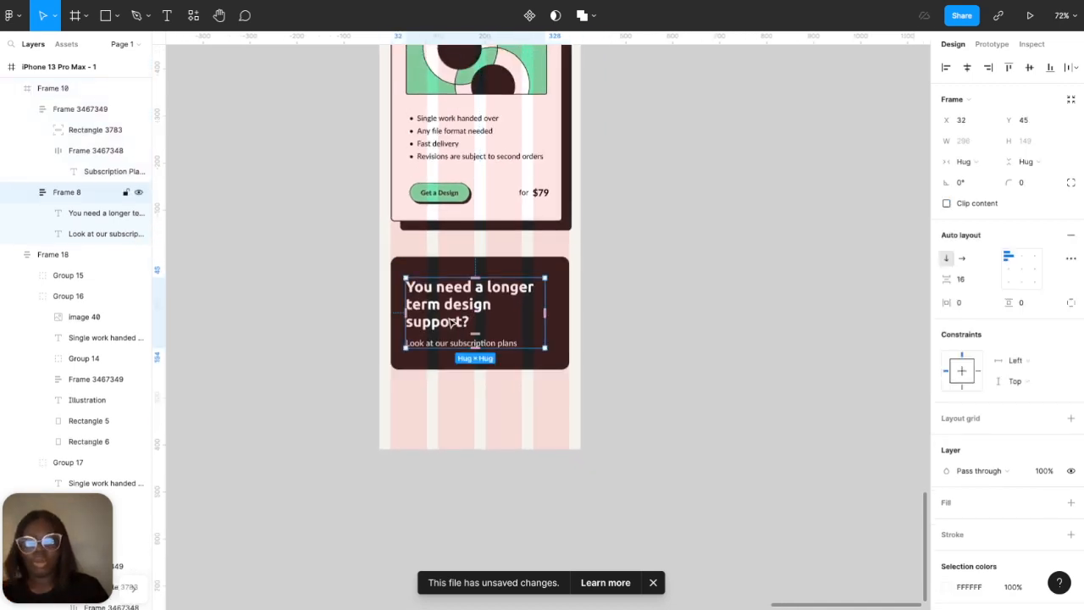
left_click(26, 110)
left_click(64, 110)
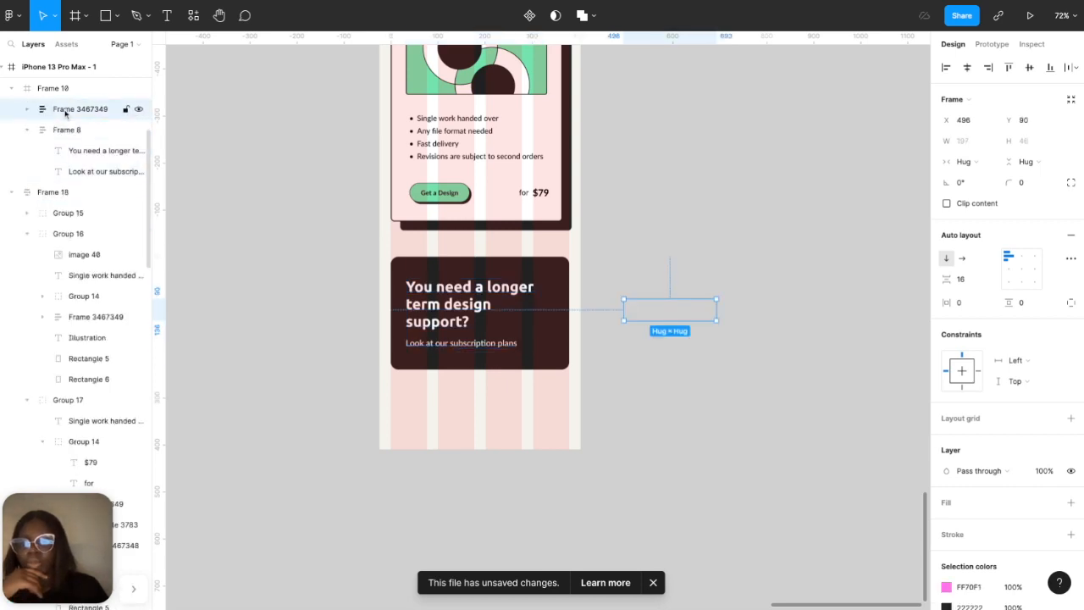
left_click_drag(69, 110, 85, 172)
left_click(314, 269)
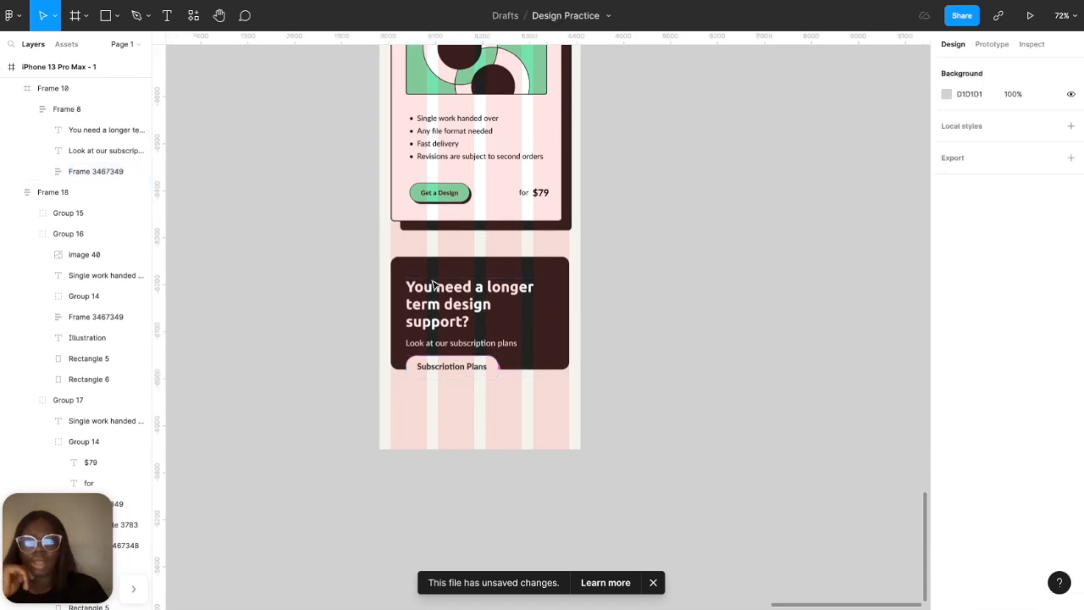
- Increase the dark banner's height to 290 so it encloses the Subscription Plans button
left_click(563, 302)
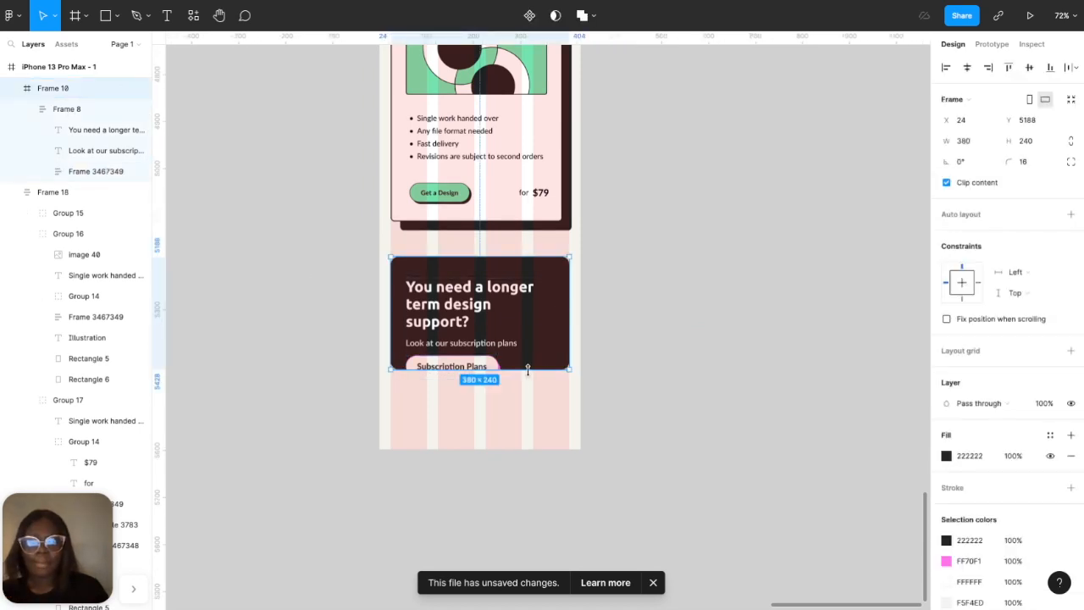
key("super+shift+Down")
key("super+shift+Down")
key("super+shift+Down")
key("super+shift+Down")
key("super+shift+Down")
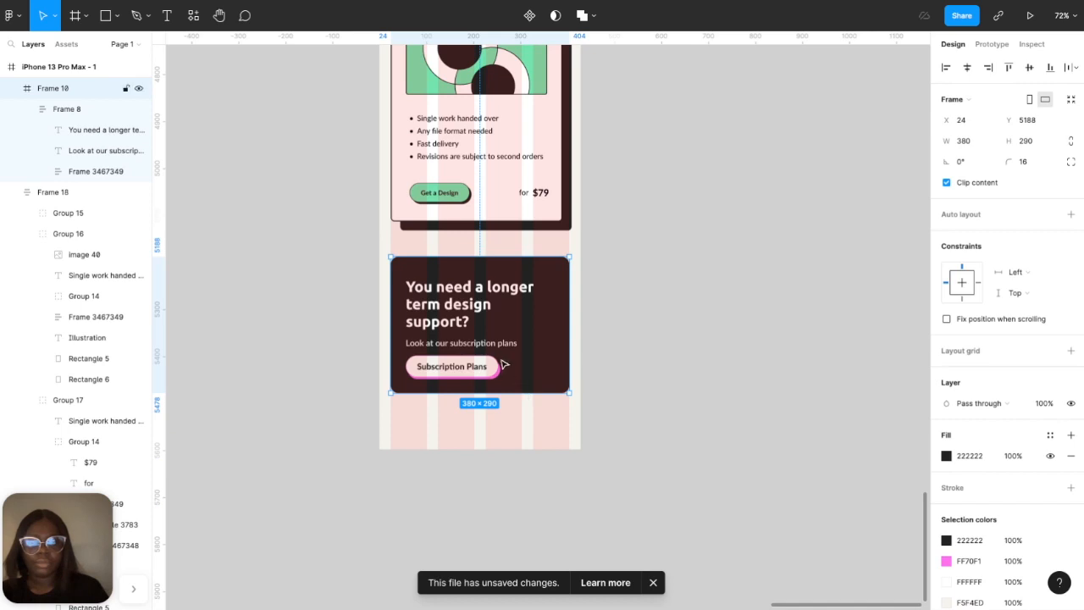
- Take the Subscription Plans button frame out of the text stack and place it directly in the banner, above Frame 8 in the layer order
double_click(494, 354)
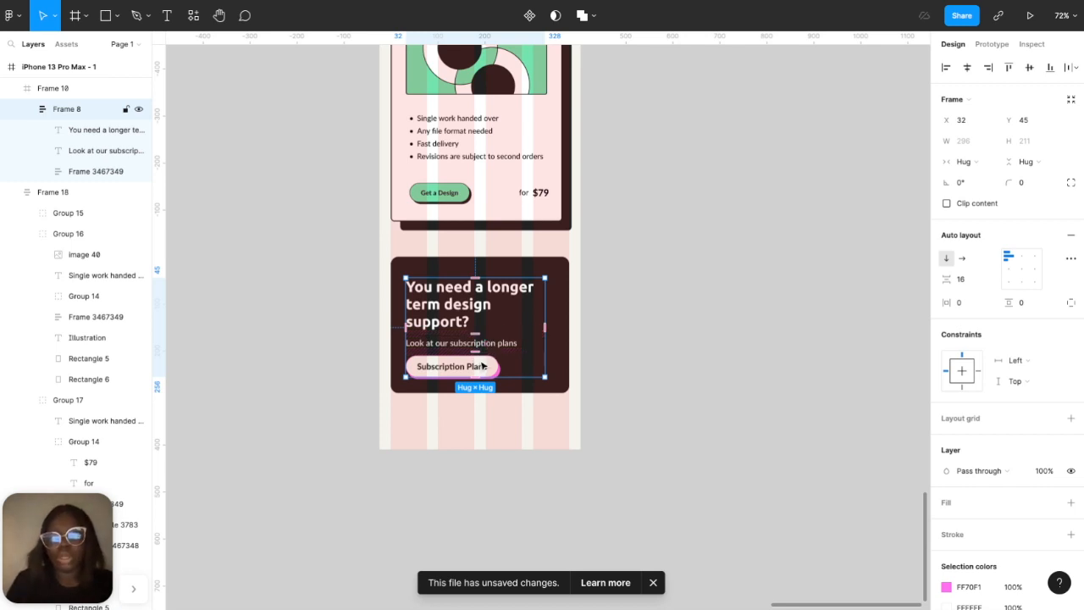
left_click(27, 109)
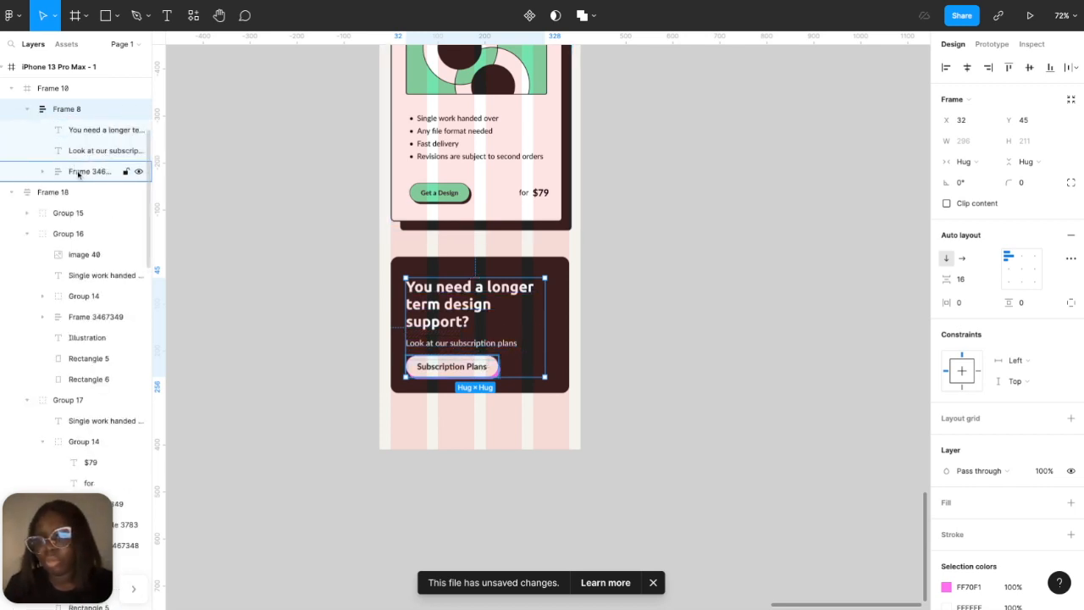
left_click(74, 173)
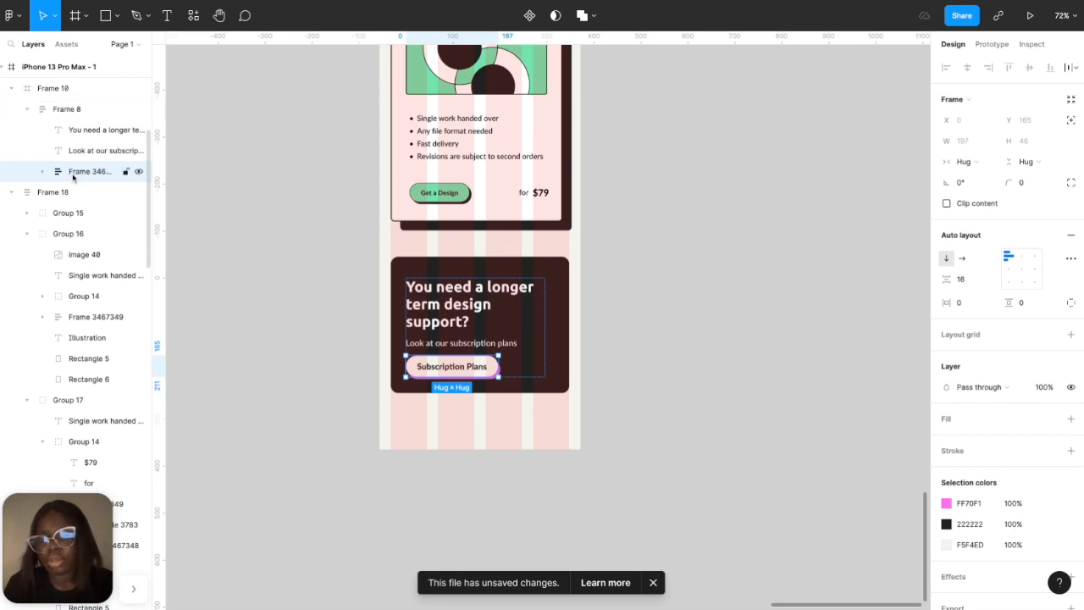
left_click(28, 109)
left_click(28, 109)
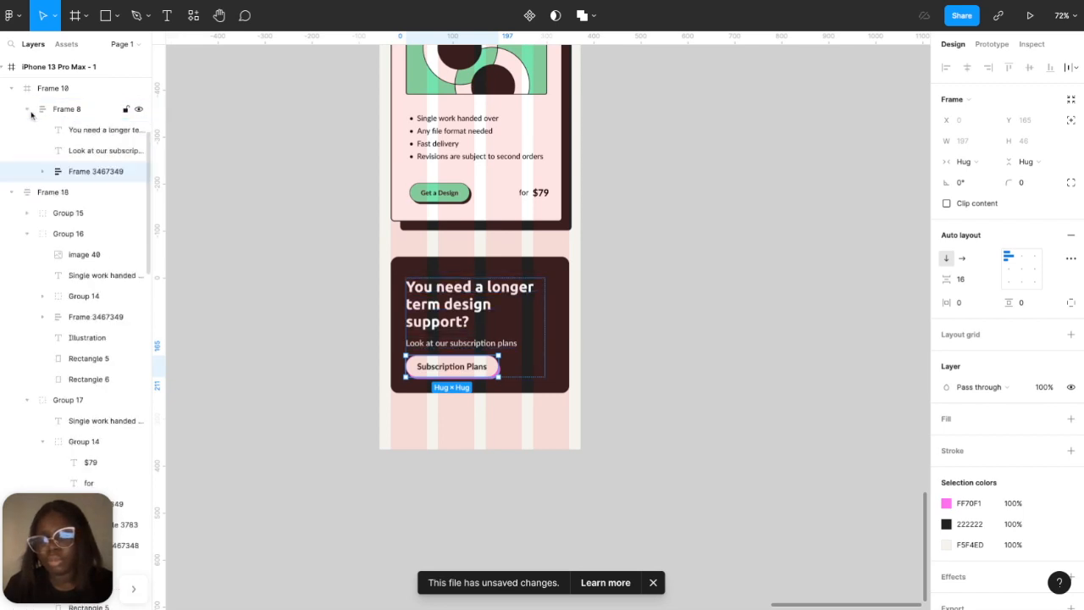
left_click_drag(75, 172, 76, 105)
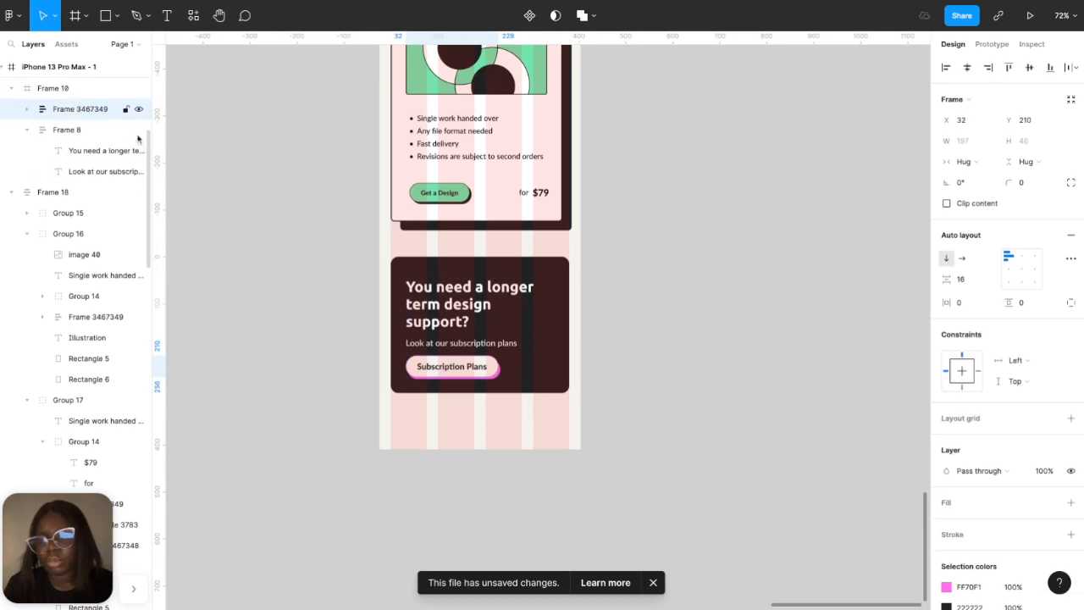
- Combine the Subscription Plans button frame and the banner's text stack in a vertical auto layout with 40 spacing
left_click(489, 323, "shift")
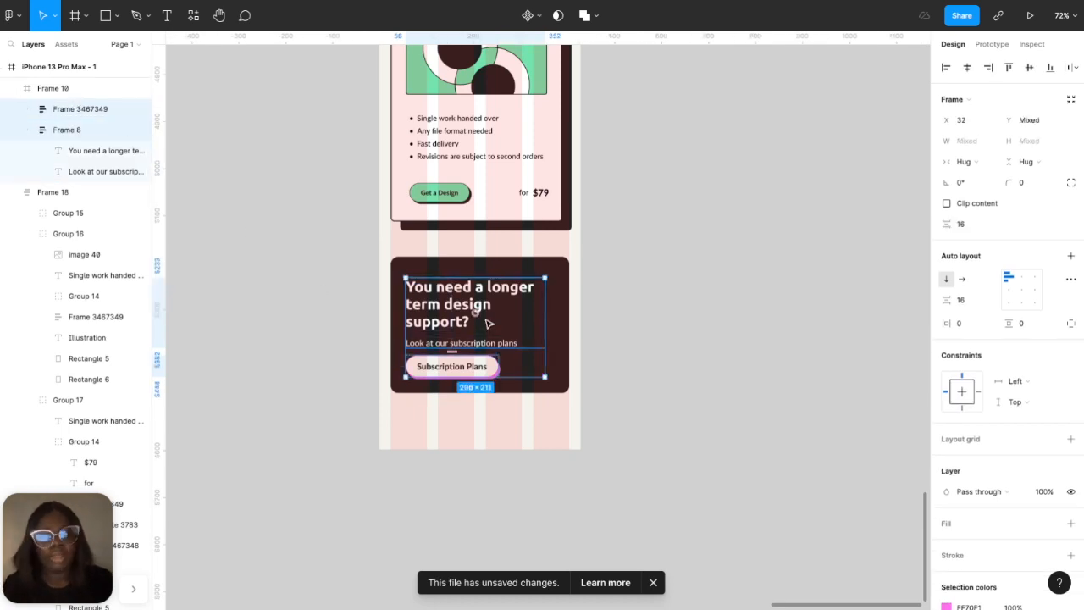
key("shift+a")
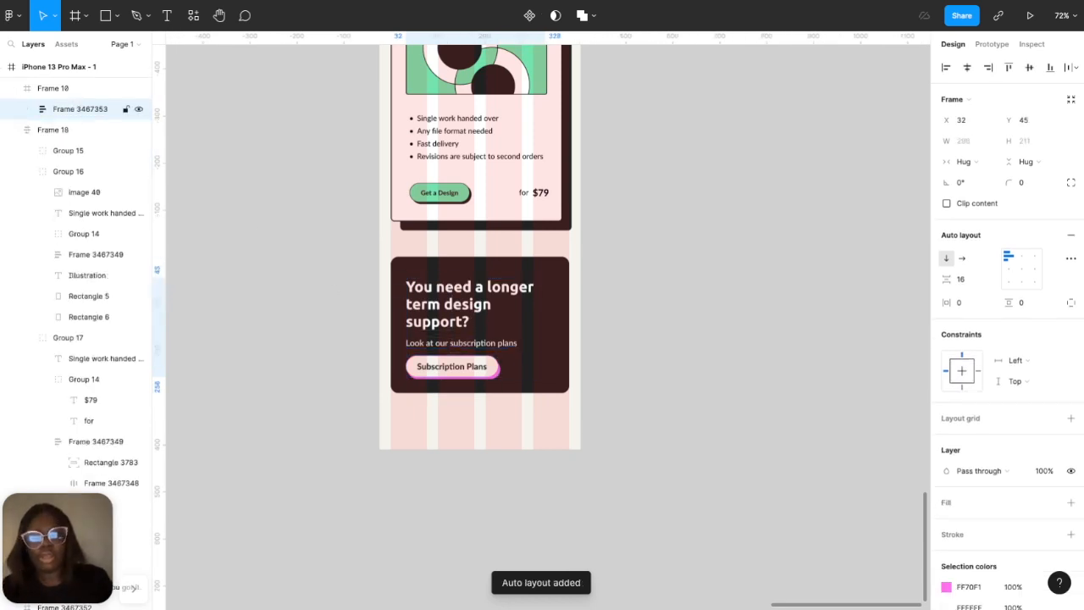
left_click(972, 280)
type("40")
key("Return")
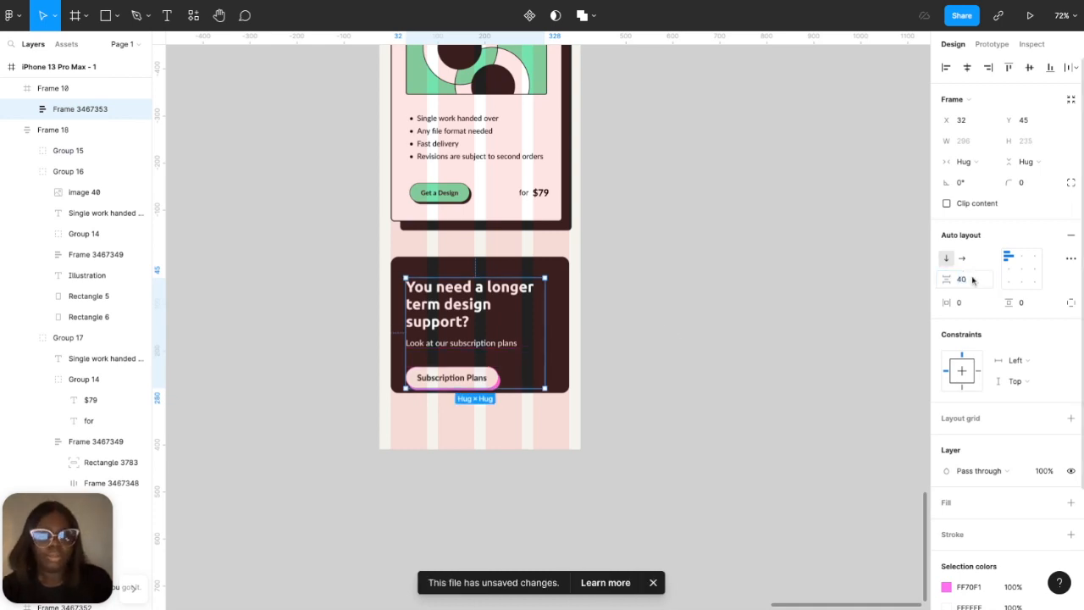
- Increase the dark banner's height to 331 to leave room below the Subscription Plans button
left_click(594, 326)
left_click(555, 315)
left_click_drag(549, 393, 548, 412)
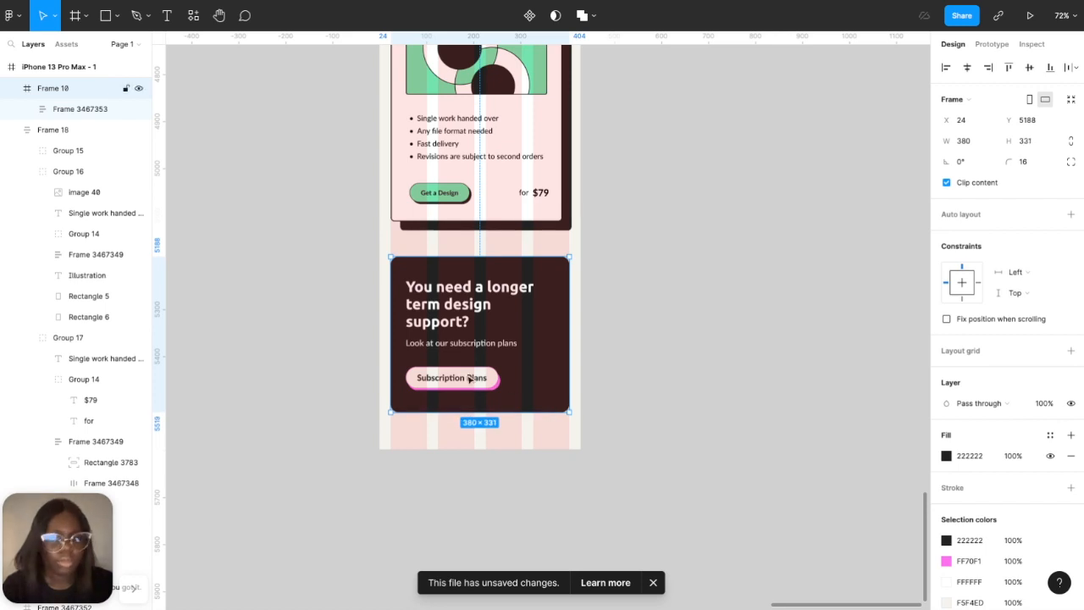
left_click(729, 368)
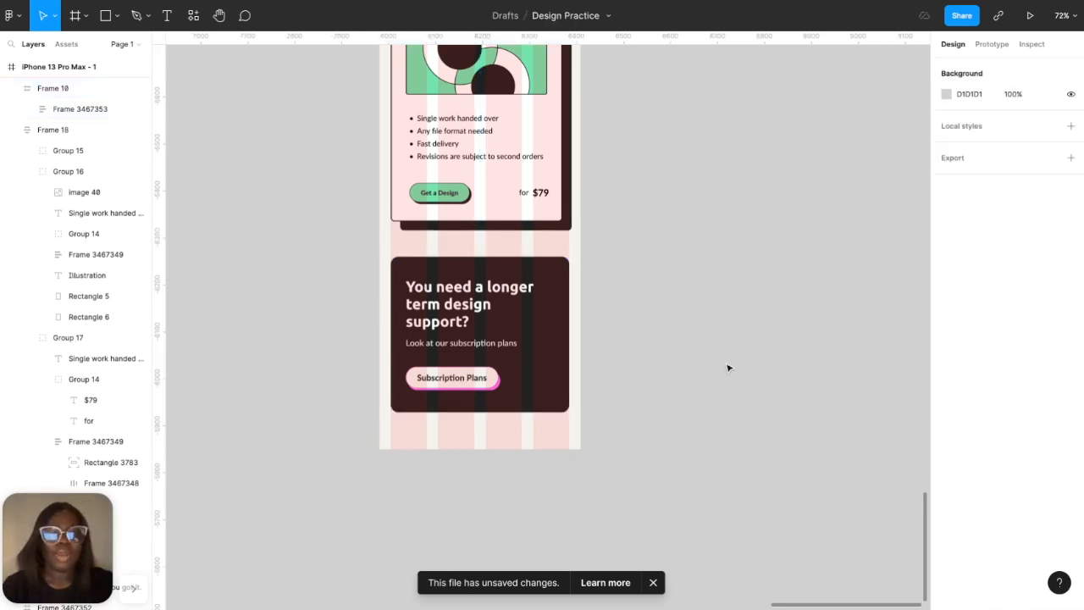
- Hide the layout grids on the mobile design
scroll(728, 368, "down", 5)
scroll(728, 368, "up", 3)
scroll(548, 327, "left", 5)
scroll(548, 327, "down", 2)
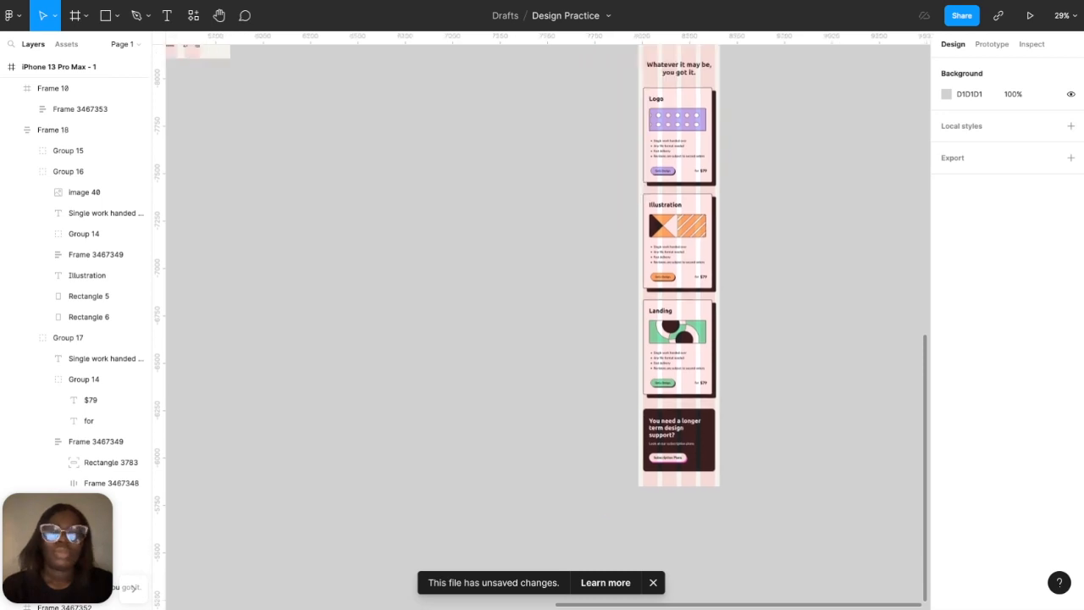
scroll(549, 327, "right", 5)
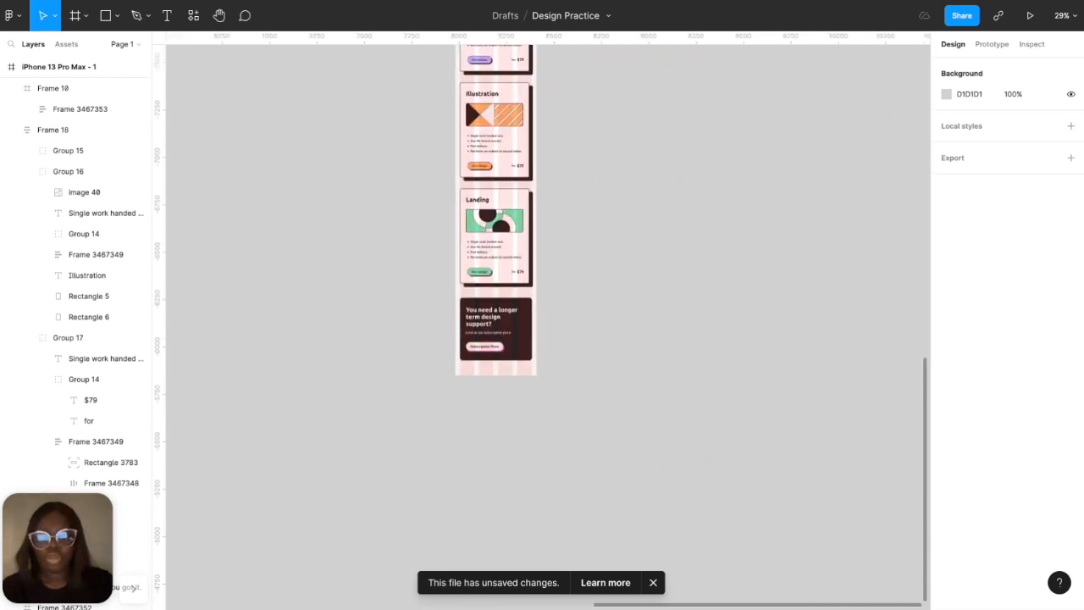
key("shift+g")
- Copy the footer row of the Creme Replicate Design desktop page and place it below the mobile frame's banner, at about X 44, Y 5542
scroll(626, 331, "left", 10)
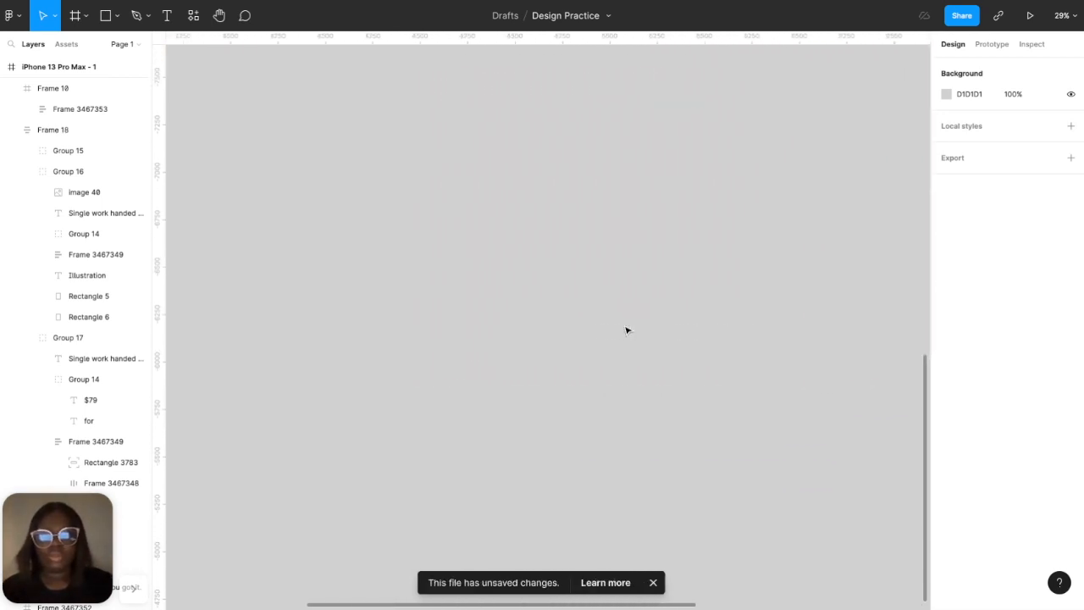
scroll(626, 335, "up", 3)
scroll(635, 326, "up", 2)
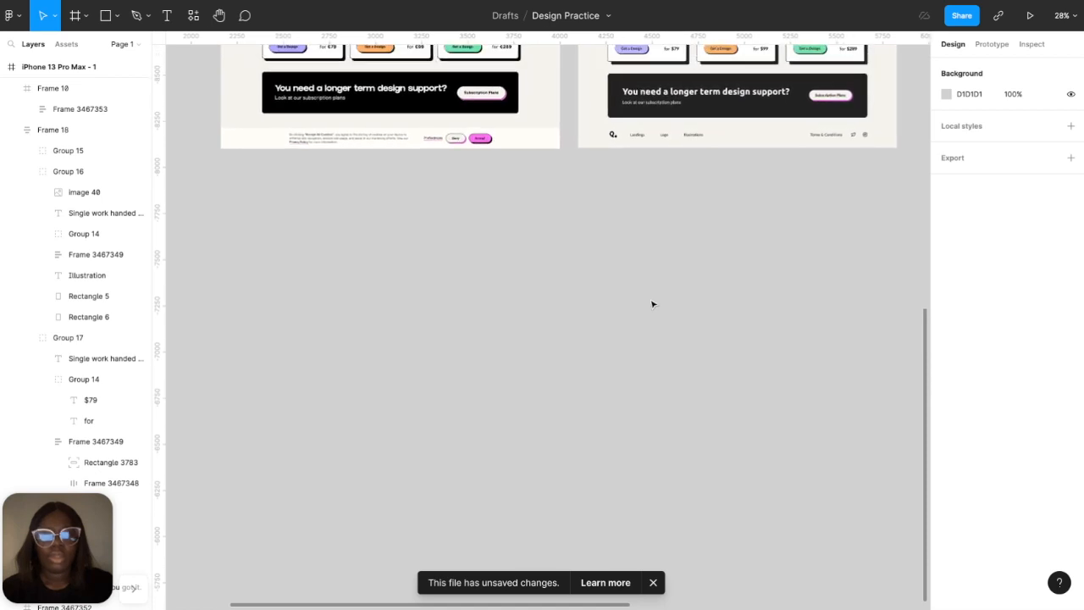
left_click(684, 141)
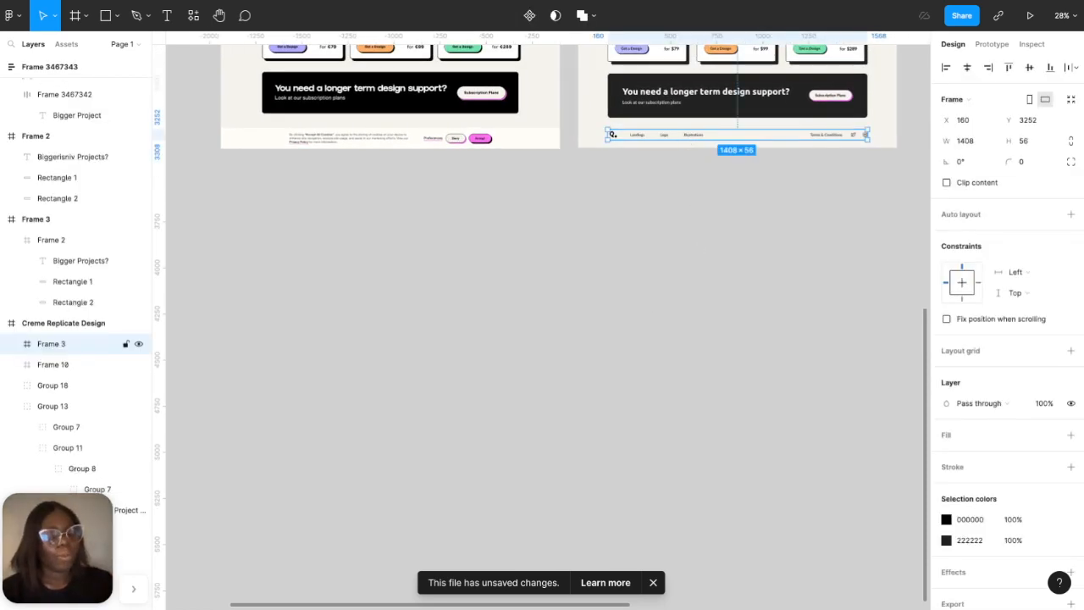
scroll(556, 119, "right", 5)
left_click_drag(544, 131, 720, 263)
scroll(721, 266, "right", 10)
scroll(726, 269, "down", 2)
left_click_drag(236, 180, 684, 462)
scroll(769, 461, "up", 10)
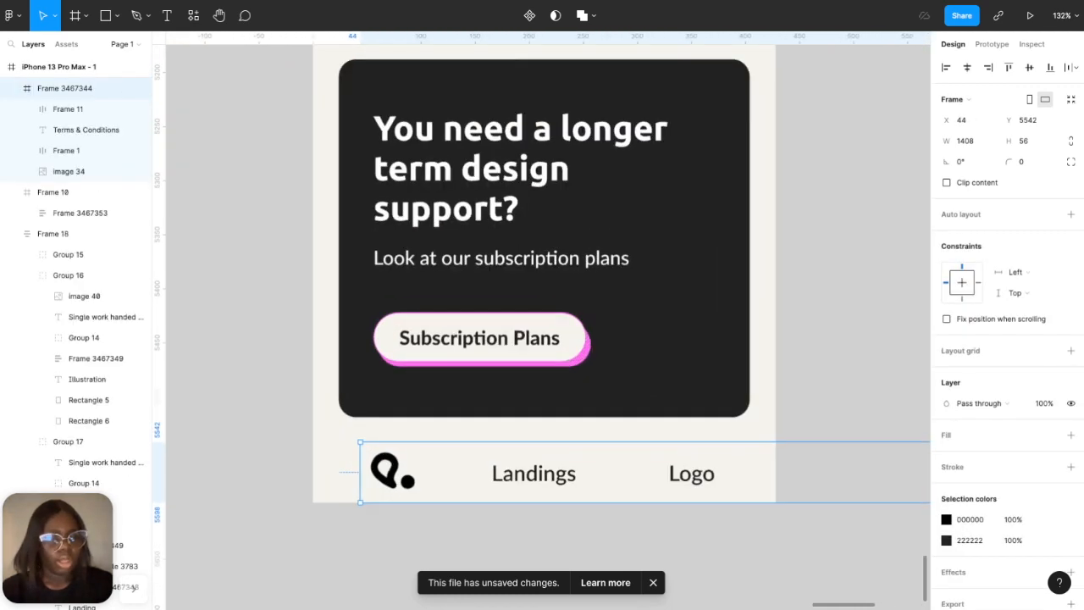
scroll(749, 458, "up", 3)
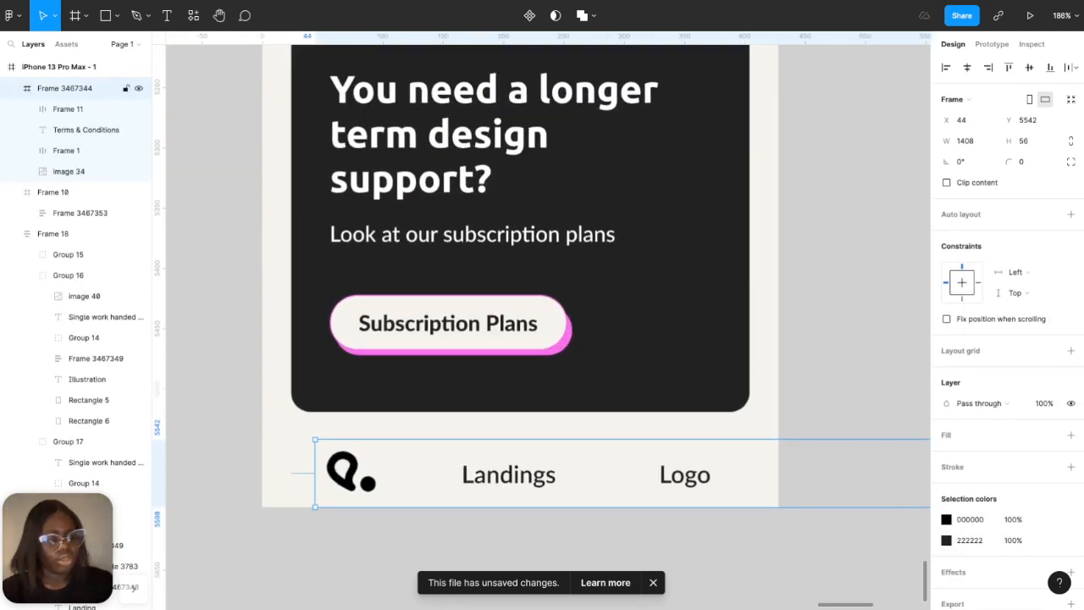
- Resize the mobile footer's logo image to 40 × 40 and centre it vertically in the footer frame
left_click(356, 465)
left_click(1028, 121)
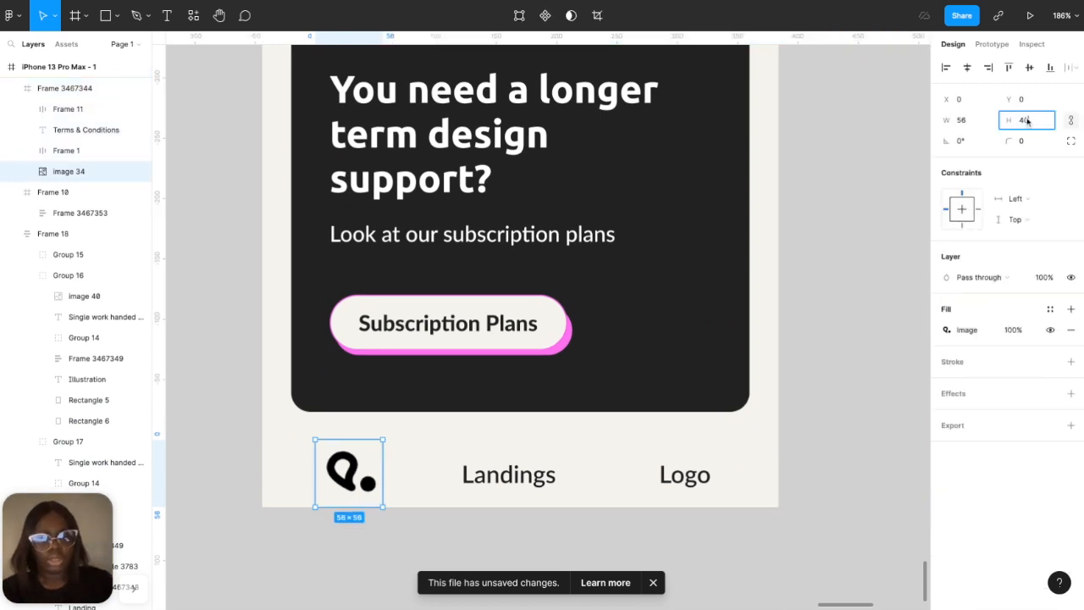
type("40")
key("Return")
left_click(1030, 68)
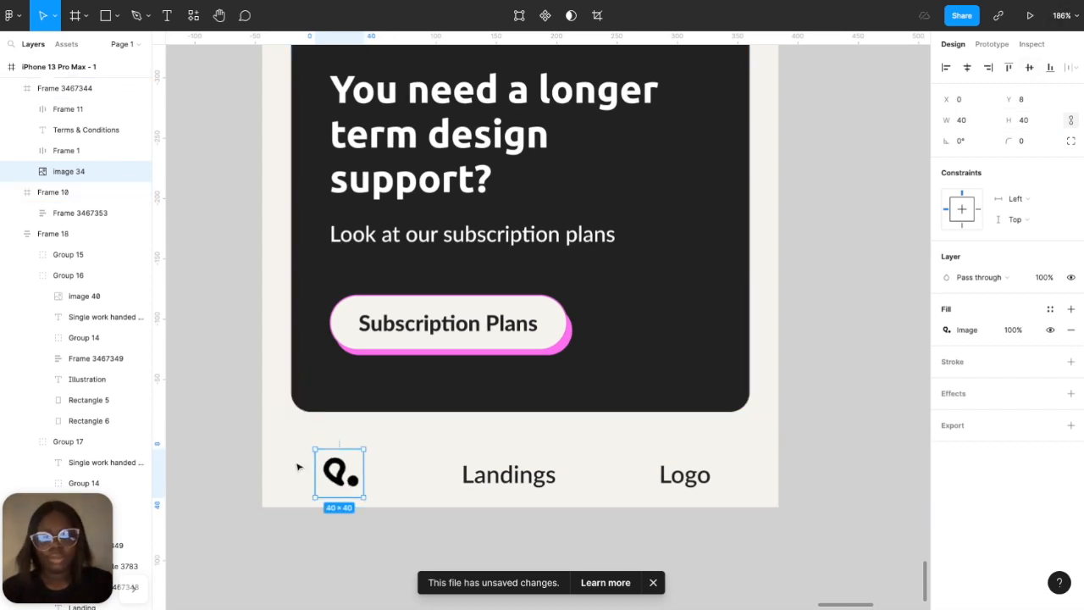
- Move the footer frame to X 24, in line with the banner's left edge, and check it against the banner
key("Escape")
left_click(463, 491)
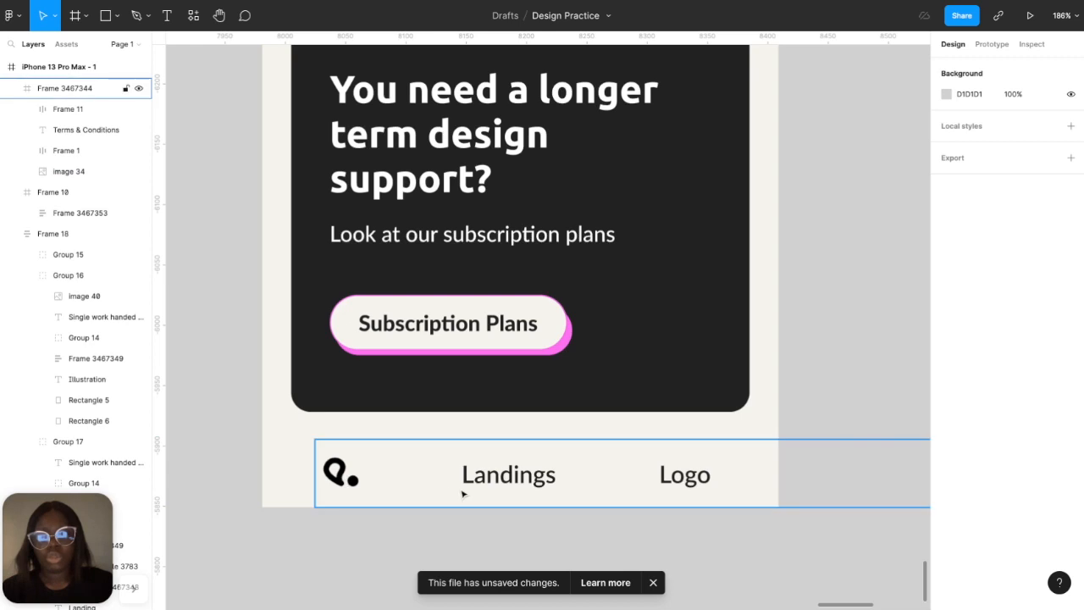
key("shift+Left")
key("shift+Left")
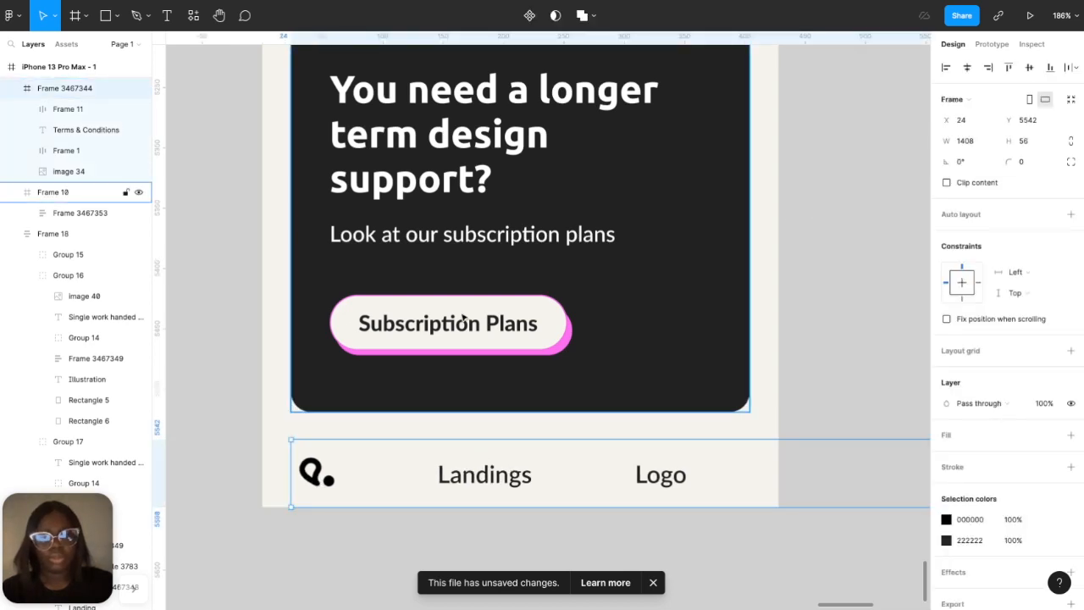
left_click(461, 320, "shift")
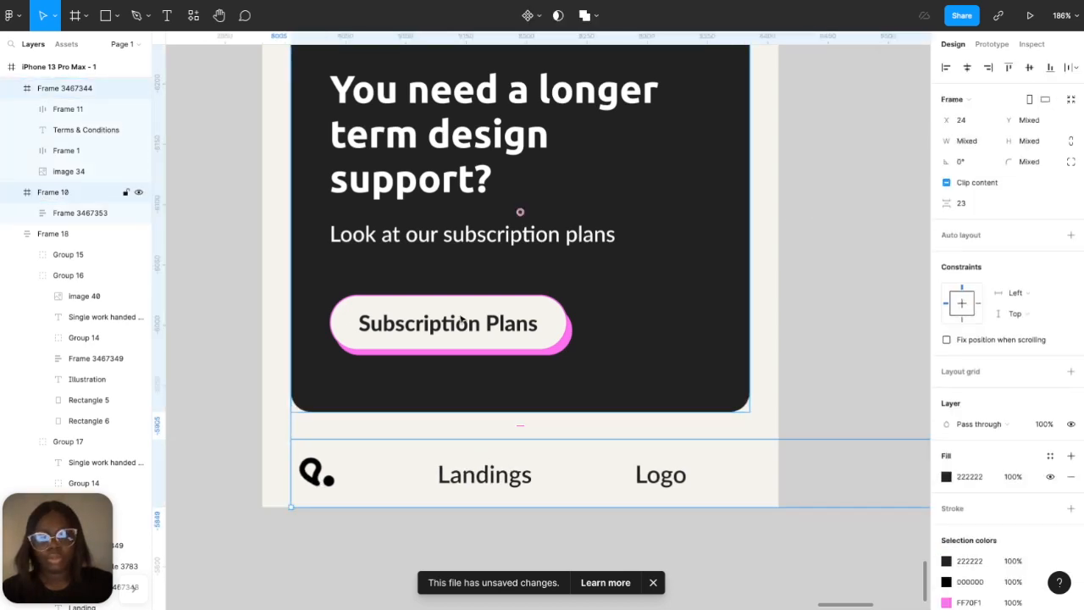
left_click(465, 480)
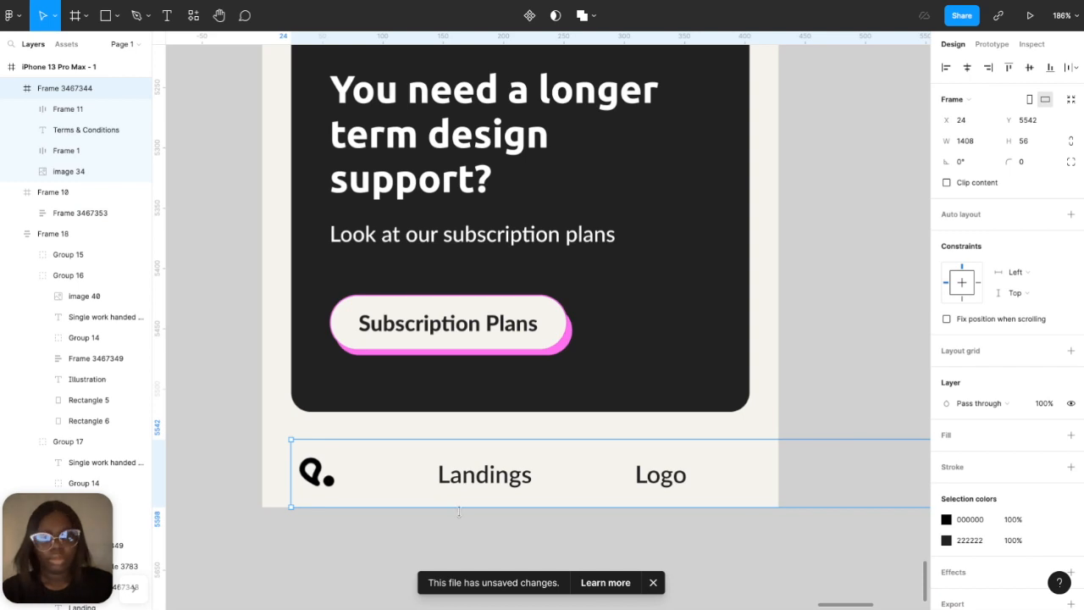
- Set the footer link texts Landings, Logo and Illustrations to font size 14 and Medium weight
left_click(471, 494)
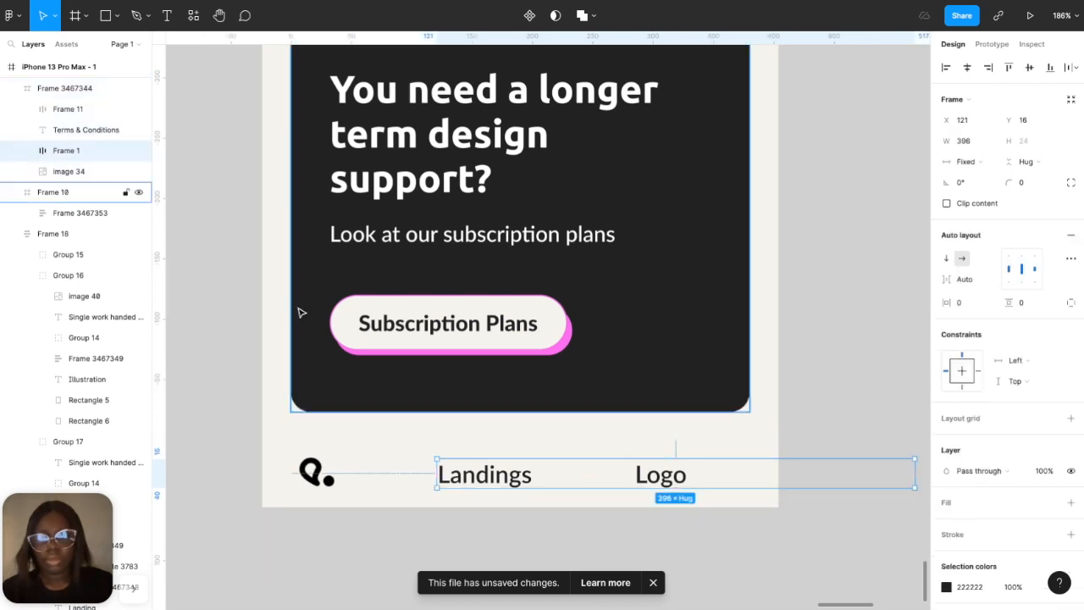
left_click(28, 152)
left_click(57, 171)
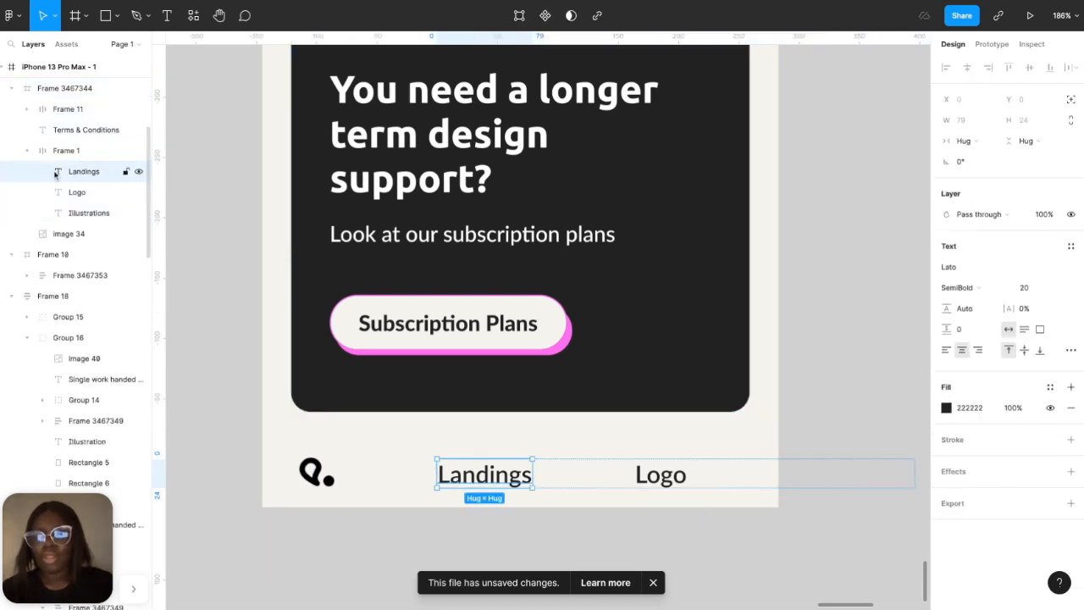
left_click(59, 193, "shift")
left_click(73, 218)
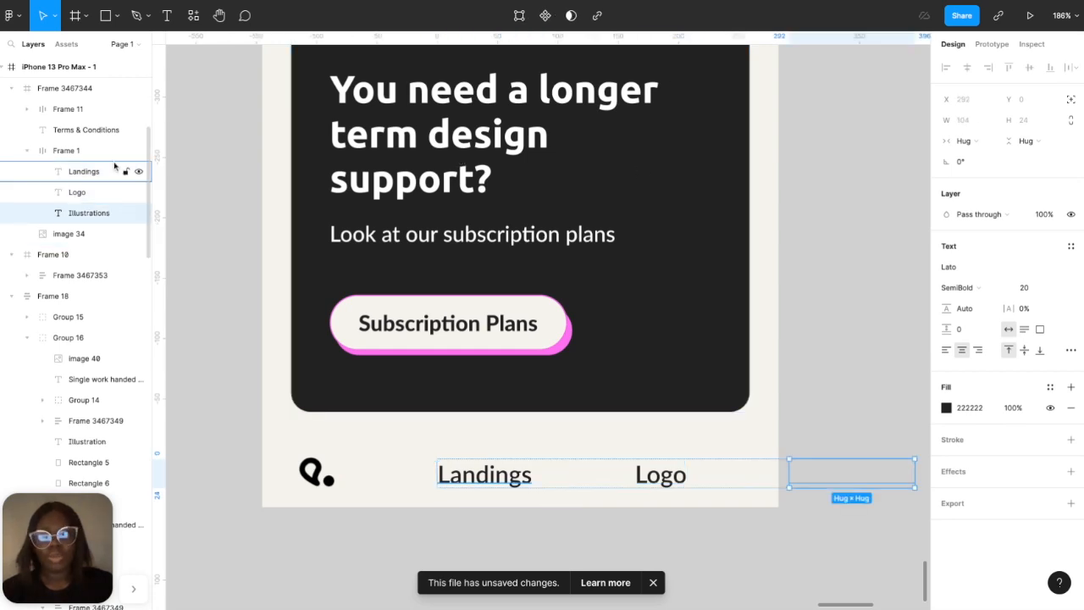
left_click(92, 194, "shift")
left_click(64, 172, "shift")
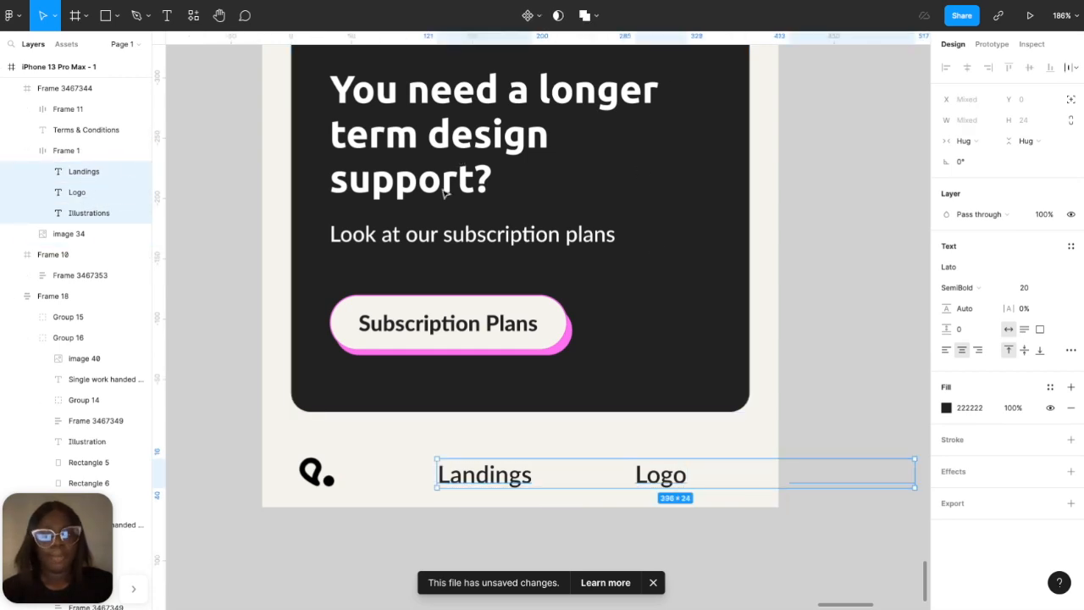
left_click(1057, 291)
left_click(1055, 276)
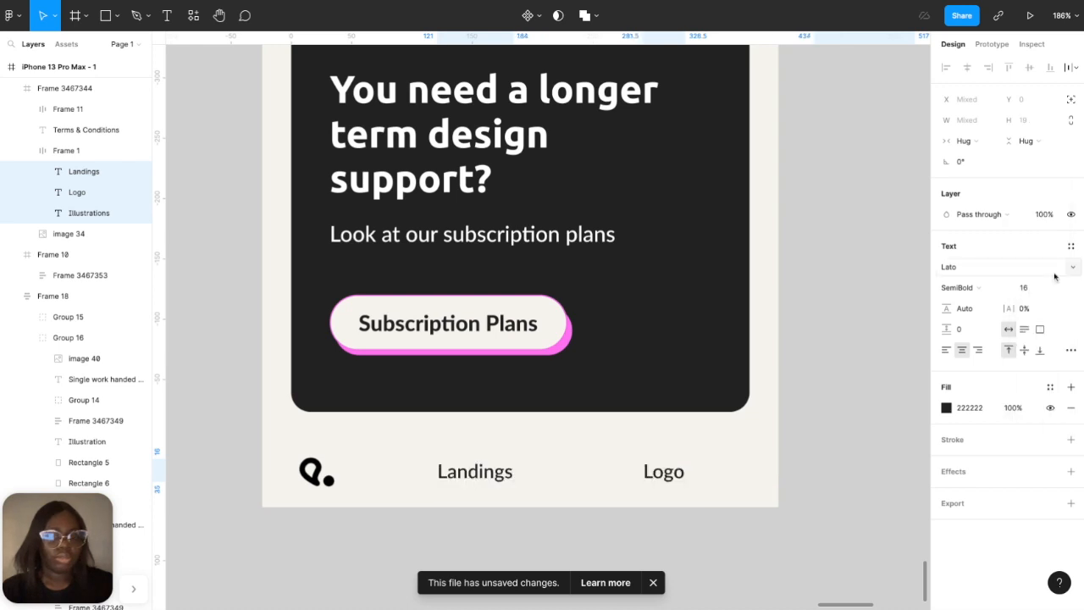
left_click(1059, 288)
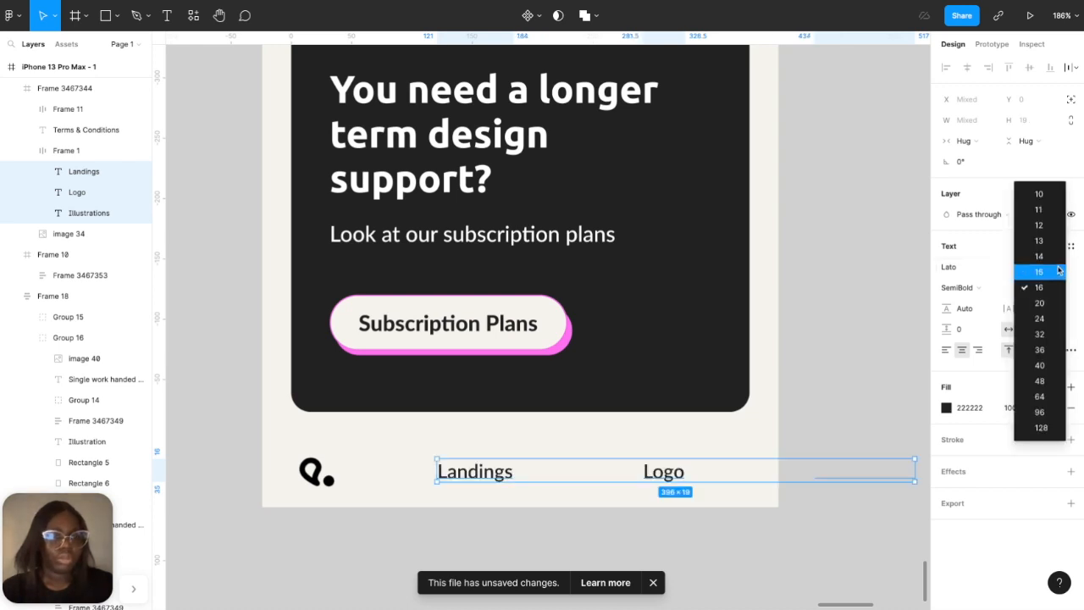
left_click(1054, 258)
left_click(960, 287)
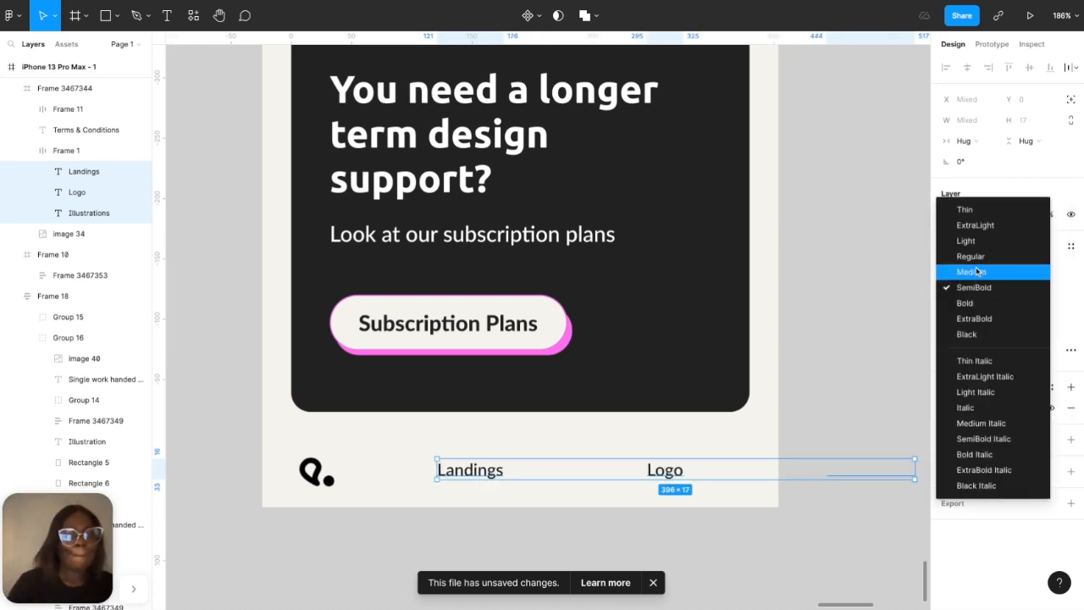
left_click(974, 271)
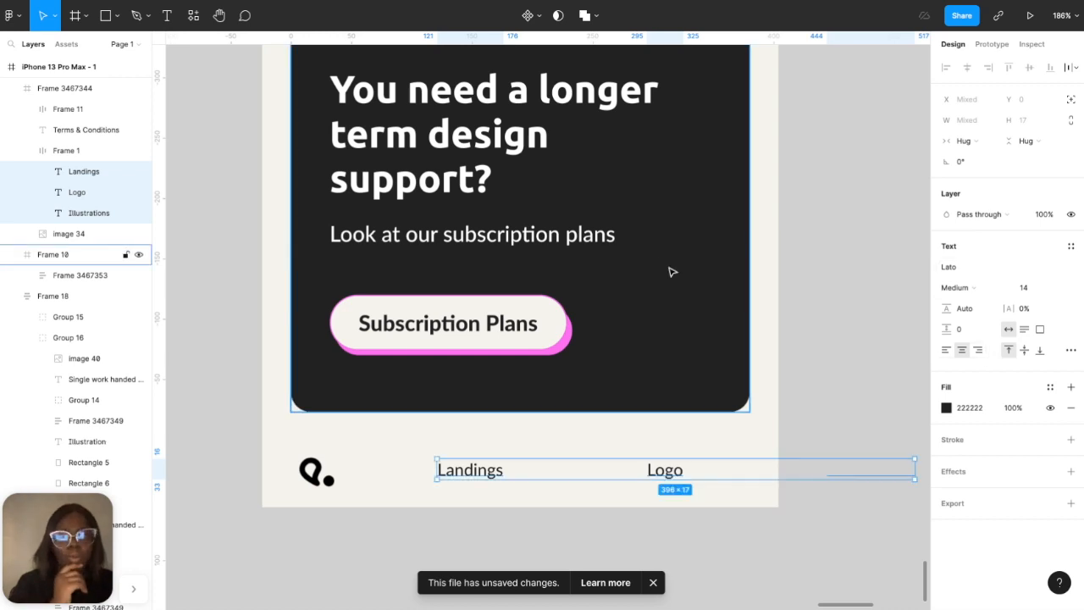
- Change the footer links' auto layout (Frame 1) to Packed with 24 spacing and narrow the frame to a width of 206
left_click(53, 150)
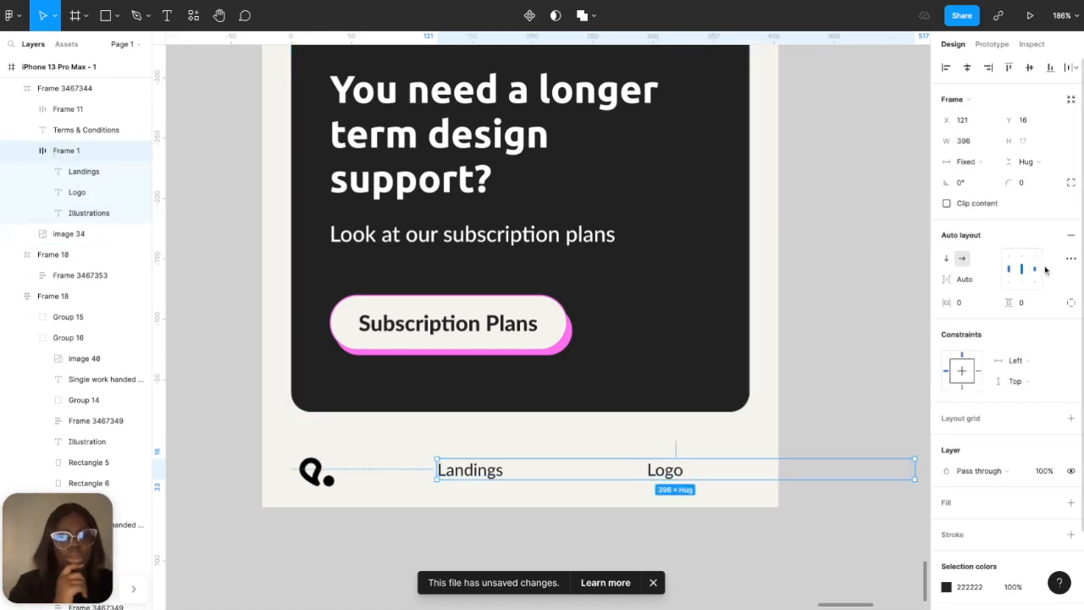
left_click(1070, 260)
left_click(892, 368)
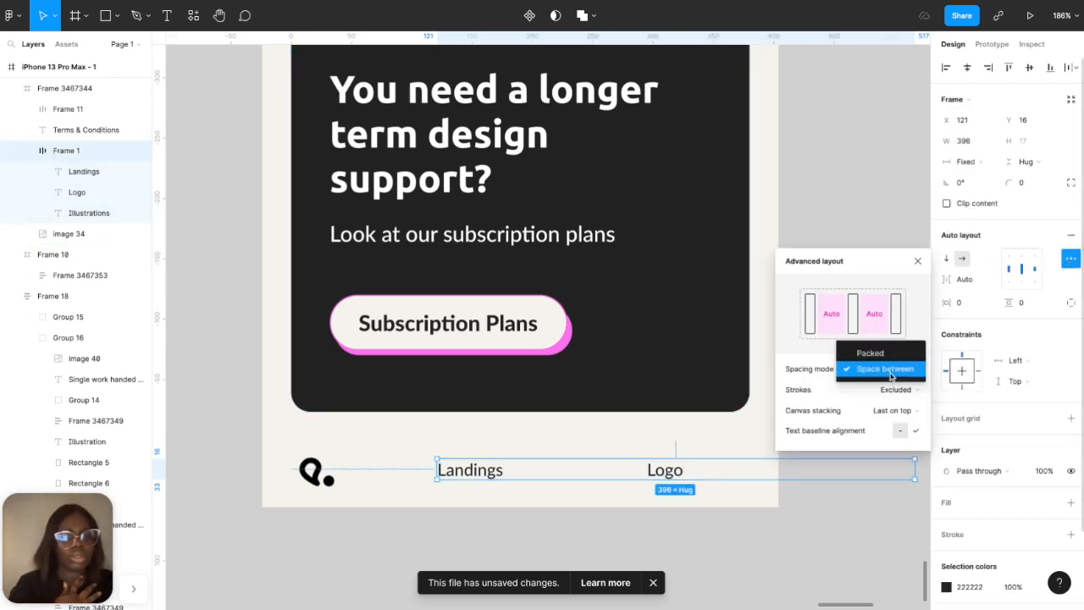
left_click(881, 358)
left_click(966, 286)
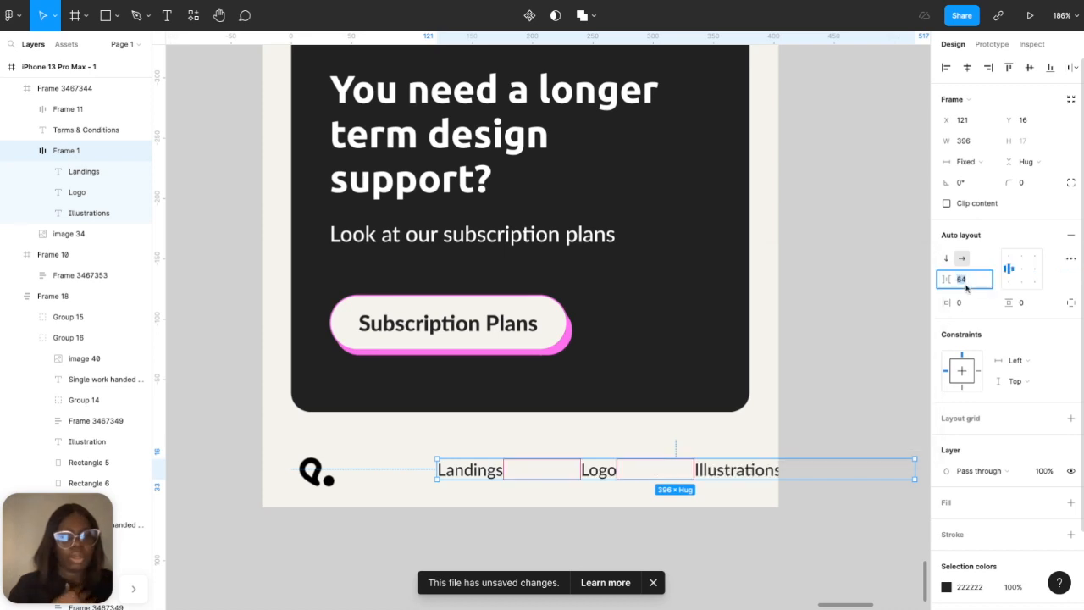
key("Return")
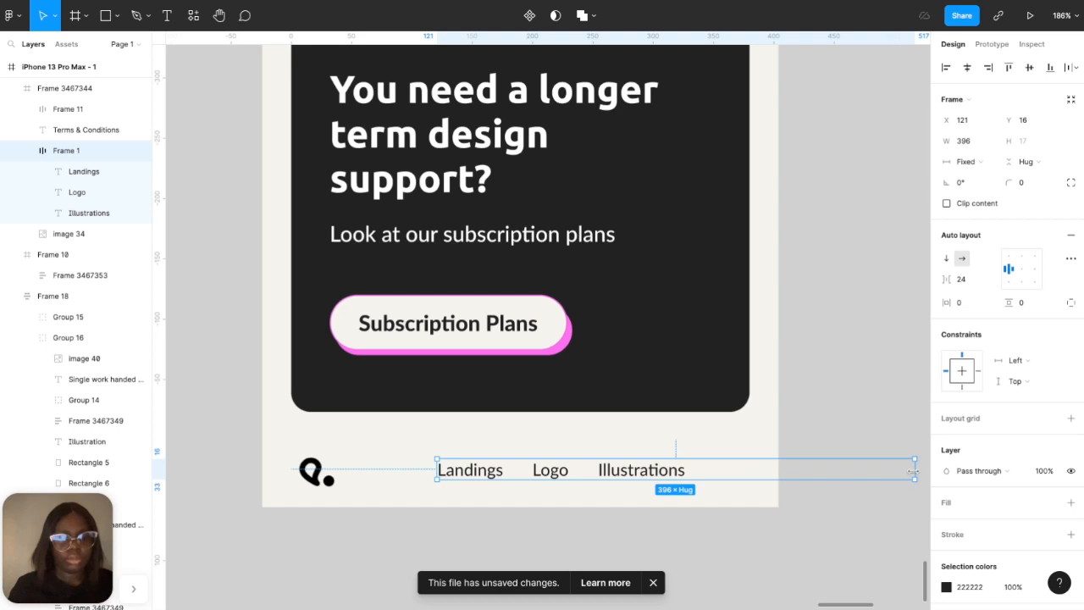
left_click_drag(915, 470, 686, 470)
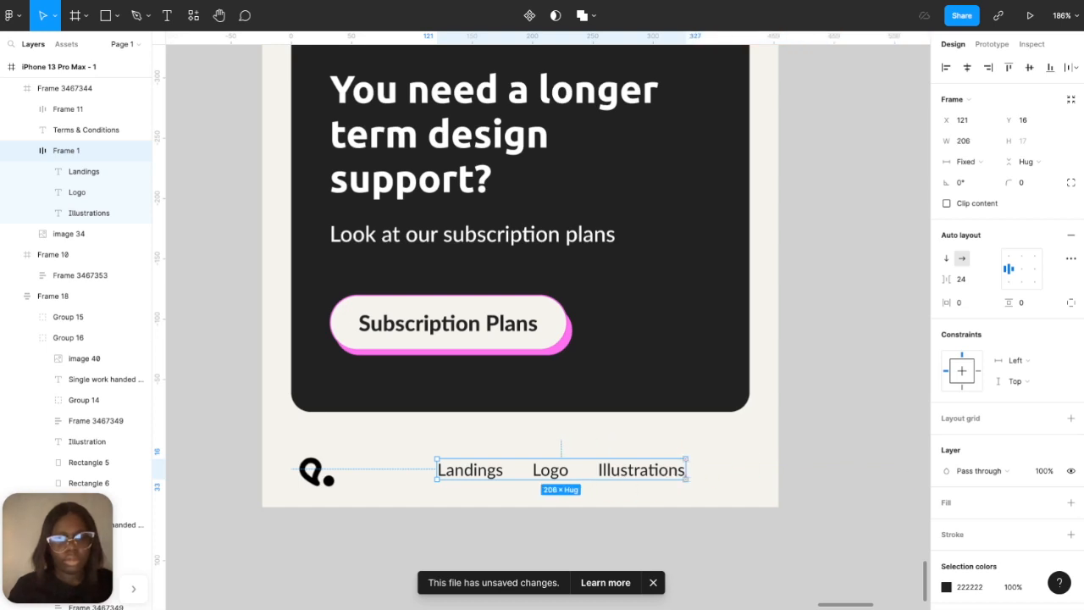
- Centre the footer links vertically and shift them right to X 172 towards the outer column edge, with the layout grids shown
left_click(845, 460)
double_click(645, 472)
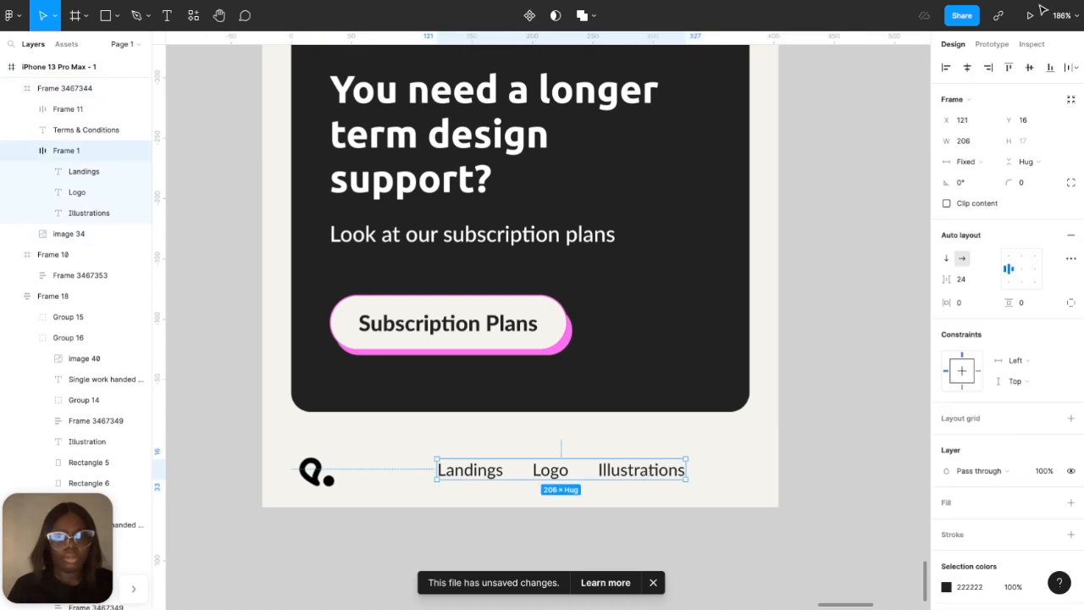
left_click(1029, 68)
key("shift+Right")
key("shift+Right")
key("shift+Right")
key("shift+Right")
key("shift+Right")
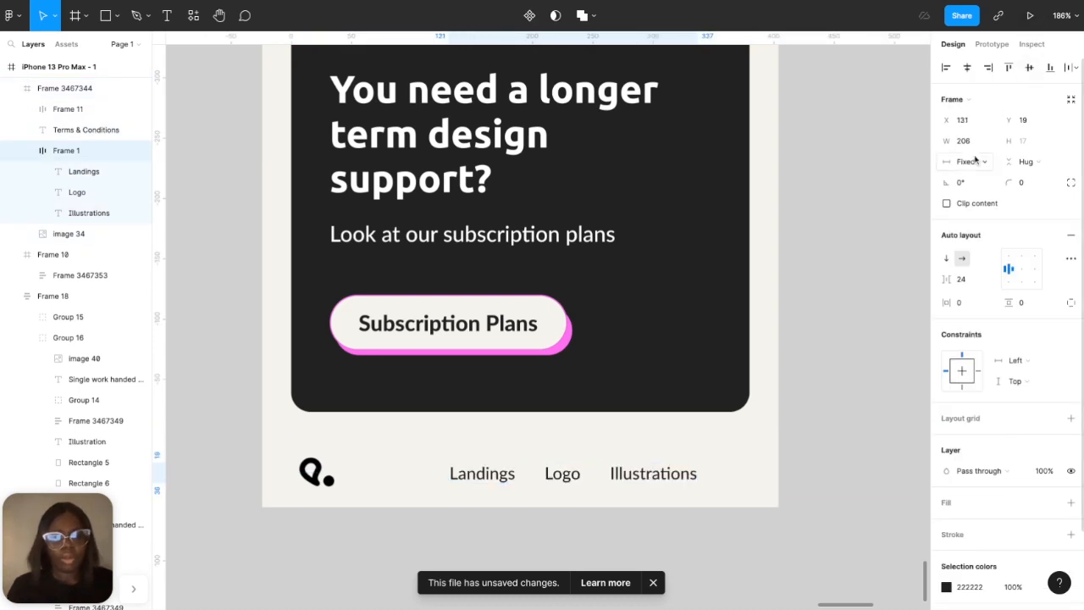
key("ctrl+shift+4")
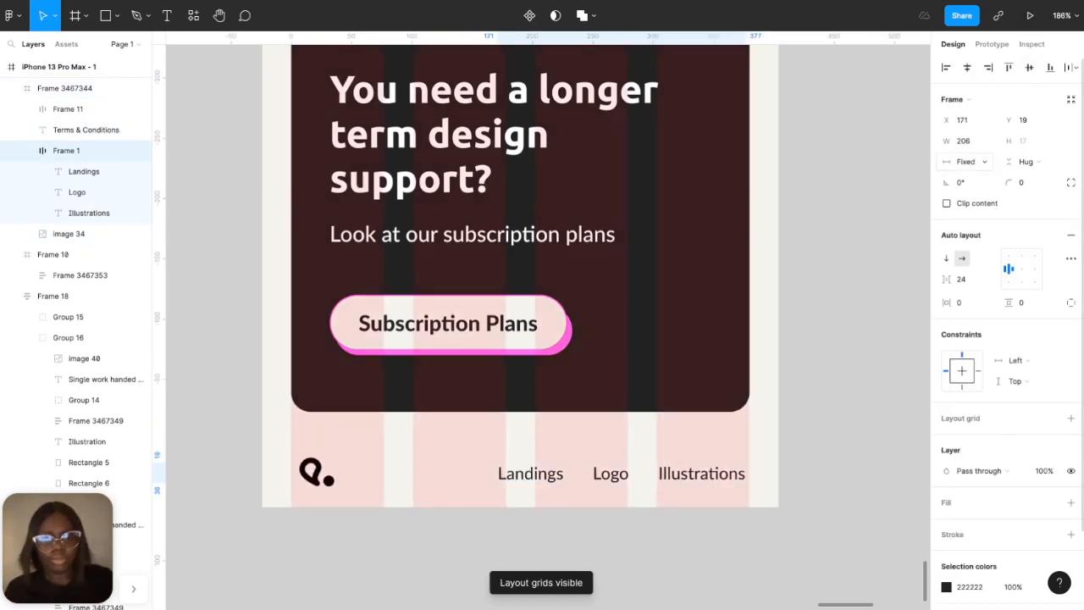
key("Right")
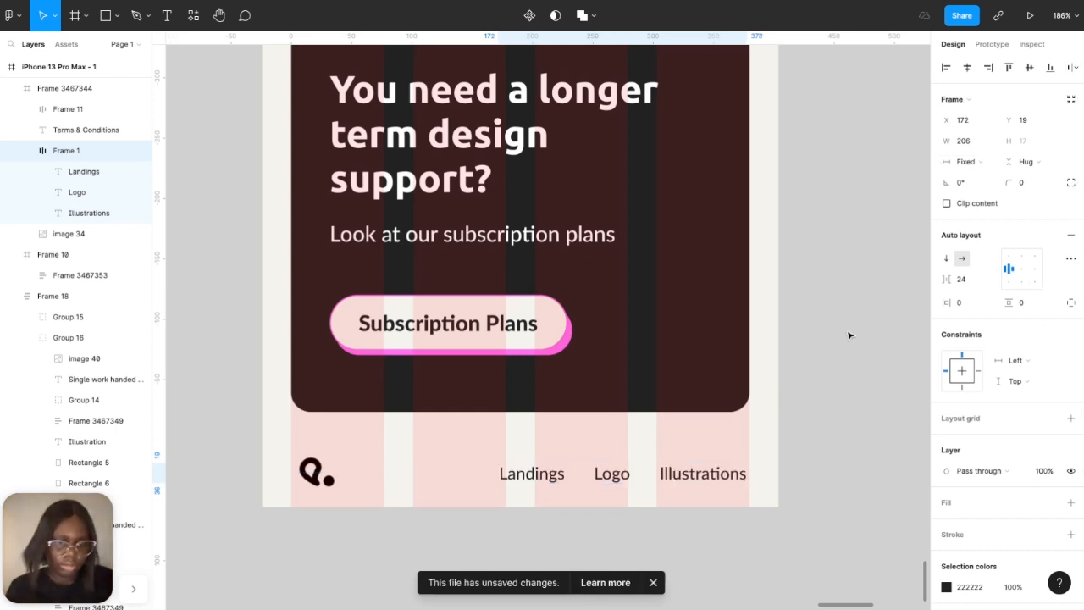
- Nudge the footer links to X 173 and move the social icons frame (Frame 11) inside the mobile page, at X 40, Y 56
key("Right")
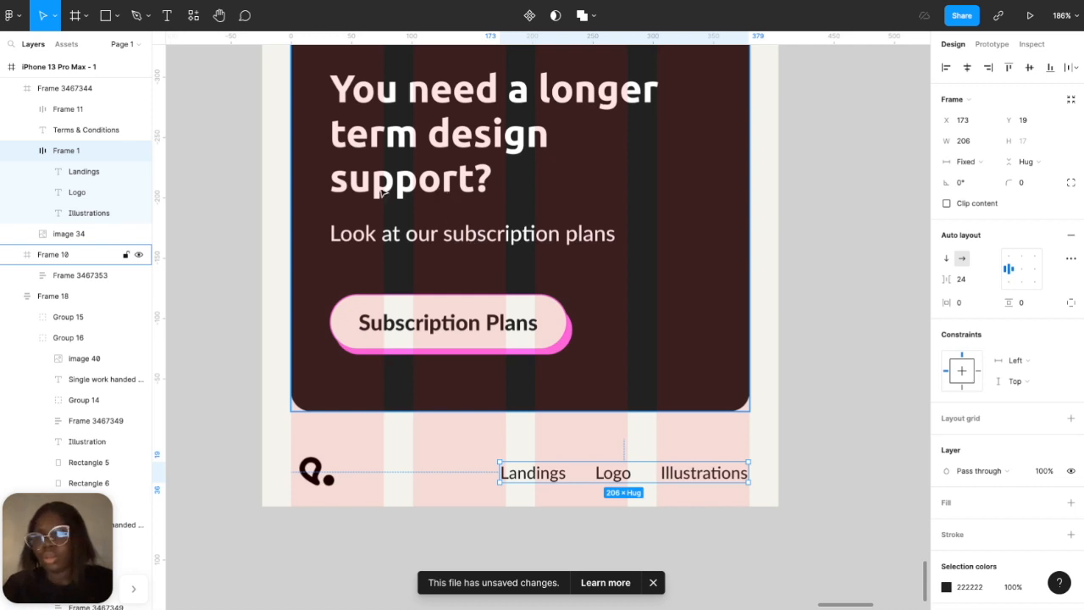
left_click(110, 108)
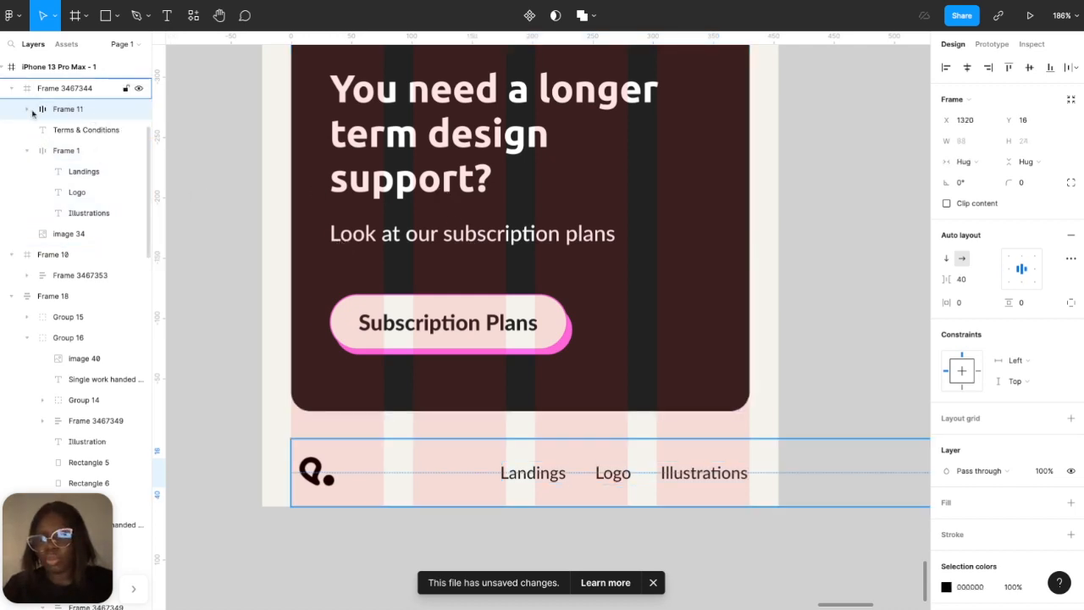
left_click(28, 149)
left_click(65, 130)
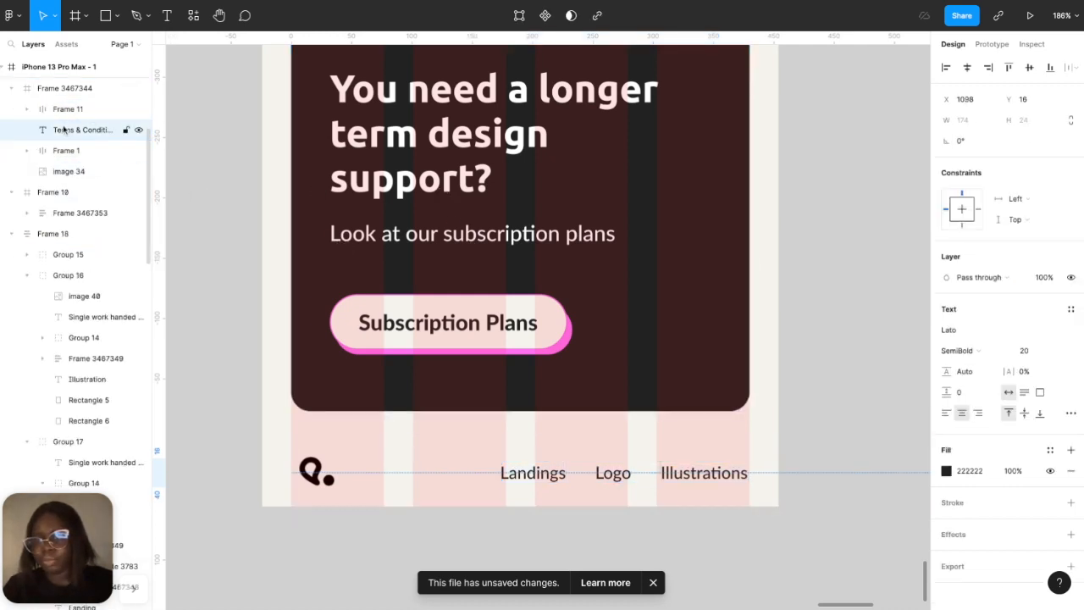
left_click(65, 109)
scroll(404, 309, "down", 5)
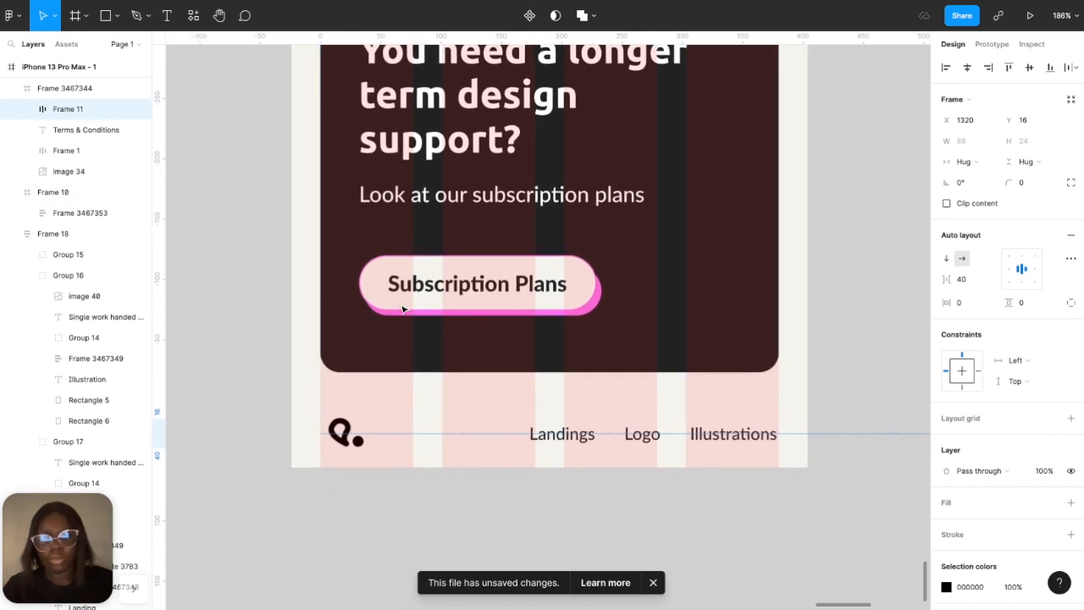
scroll(576, 387, "down", 4)
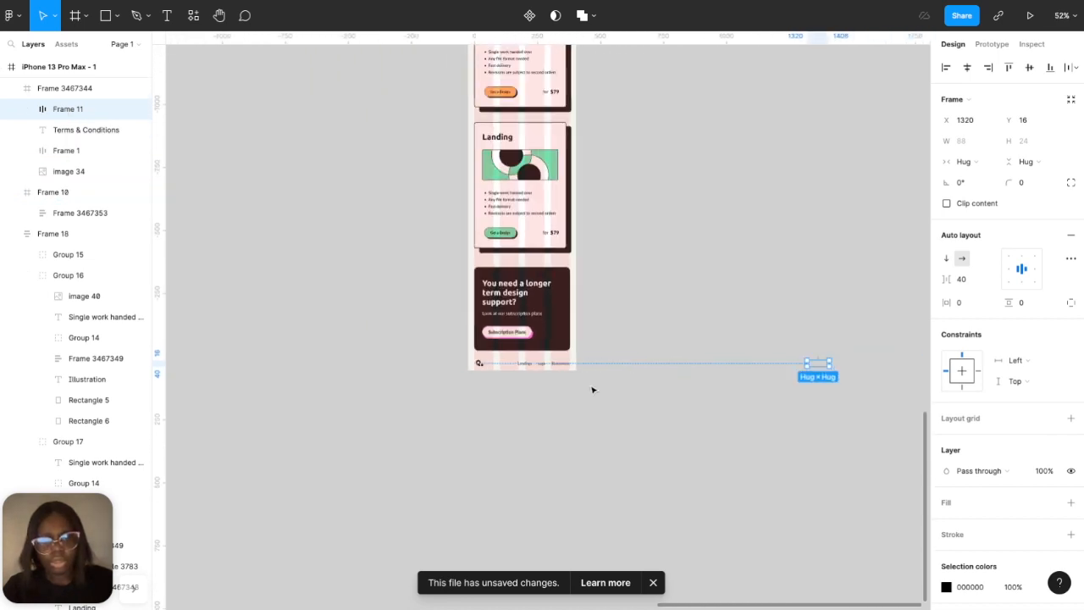
left_click_drag(824, 370, 503, 382)
scroll(503, 382, "up", 3)
scroll(496, 438, "down", 10)
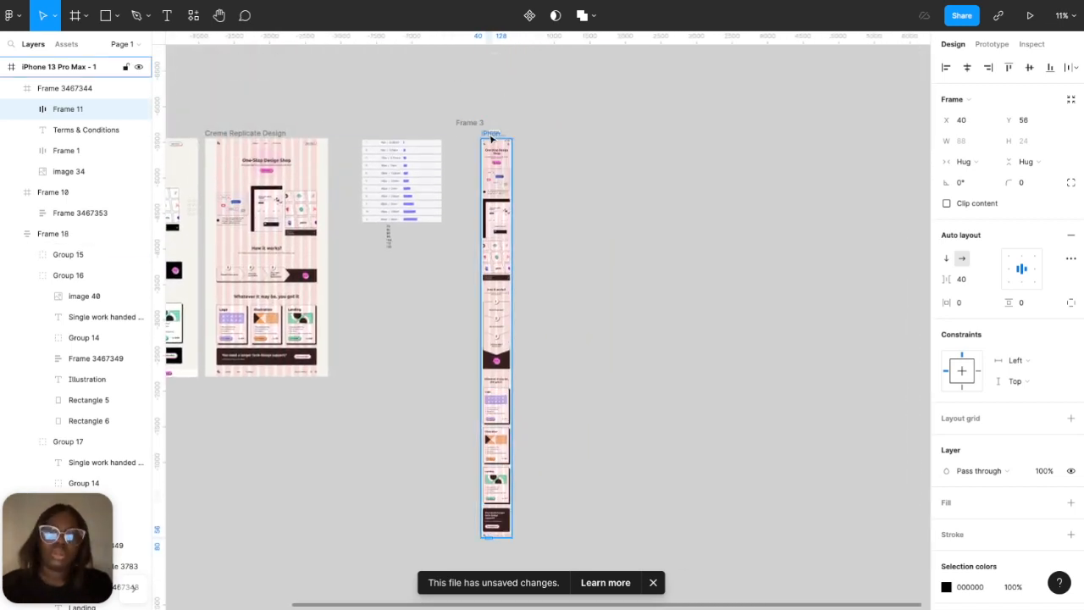
- Increase the iPhone 13 Pro Max frame's height by 100 to 5698
left_click(490, 136)
left_click(1043, 148)
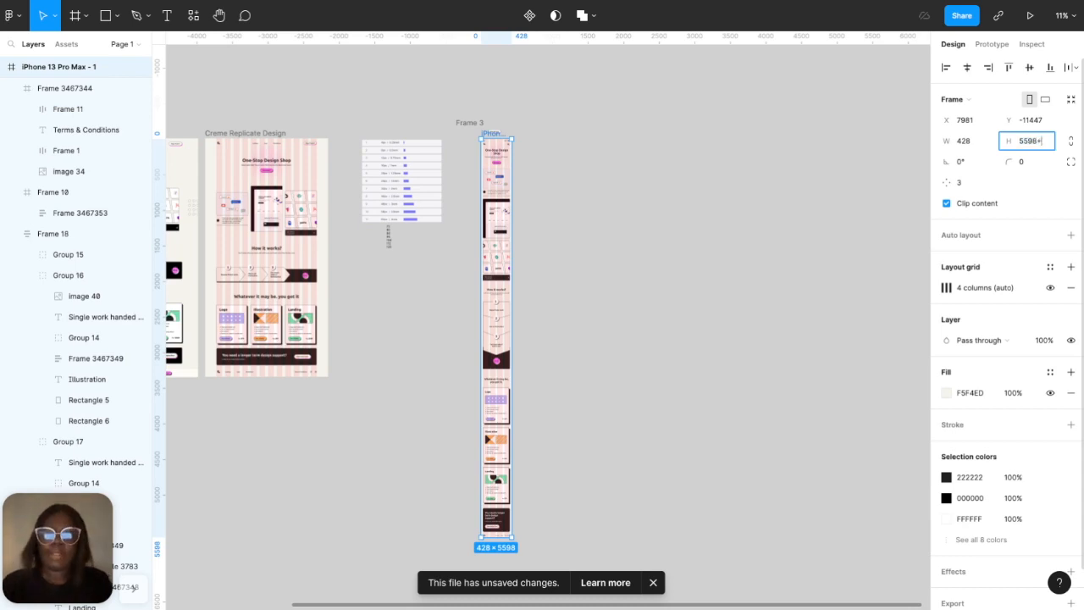
type("+100")
key("Return")
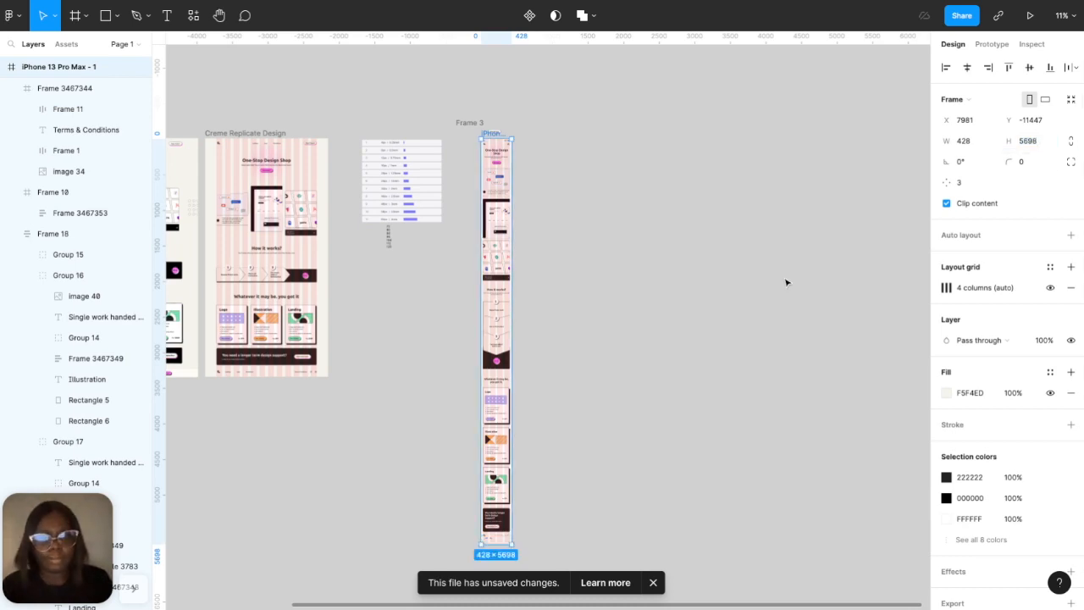
- Move the Twitter and Instagram icons frame beneath the footer links, ending at the outer column's edge
scroll(755, 327, "down", 5)
scroll(613, 320, "up", 5)
scroll(612, 319, "up", 10)
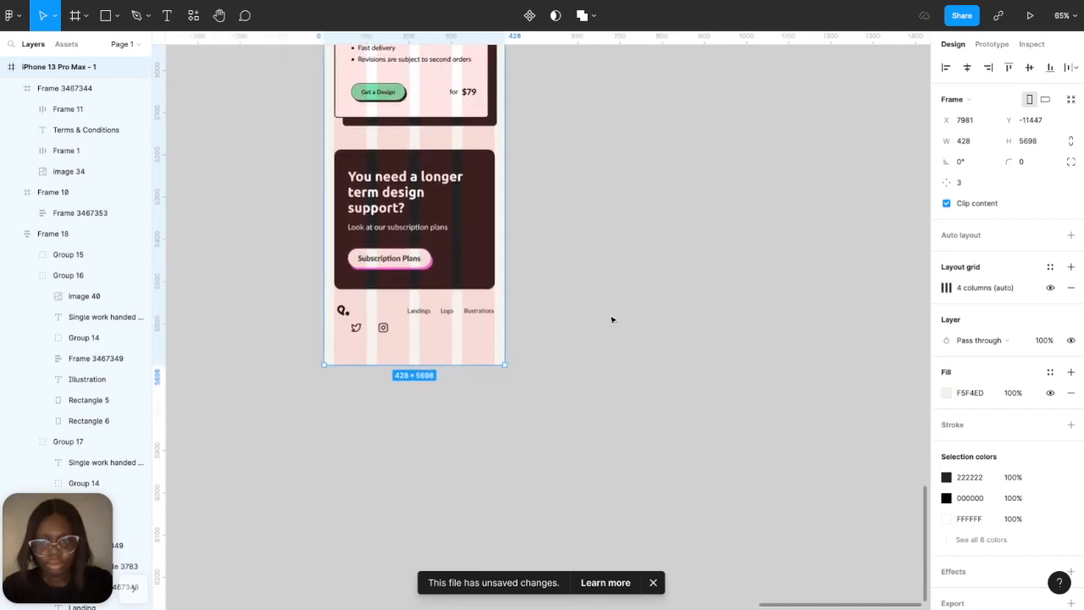
left_click(359, 347)
left_click_drag(371, 345, 554, 354)
- Move the off-page Terms & Conditions text into the mobile page beside the social icons, at X 117, Y 5619
left_click(67, 131)
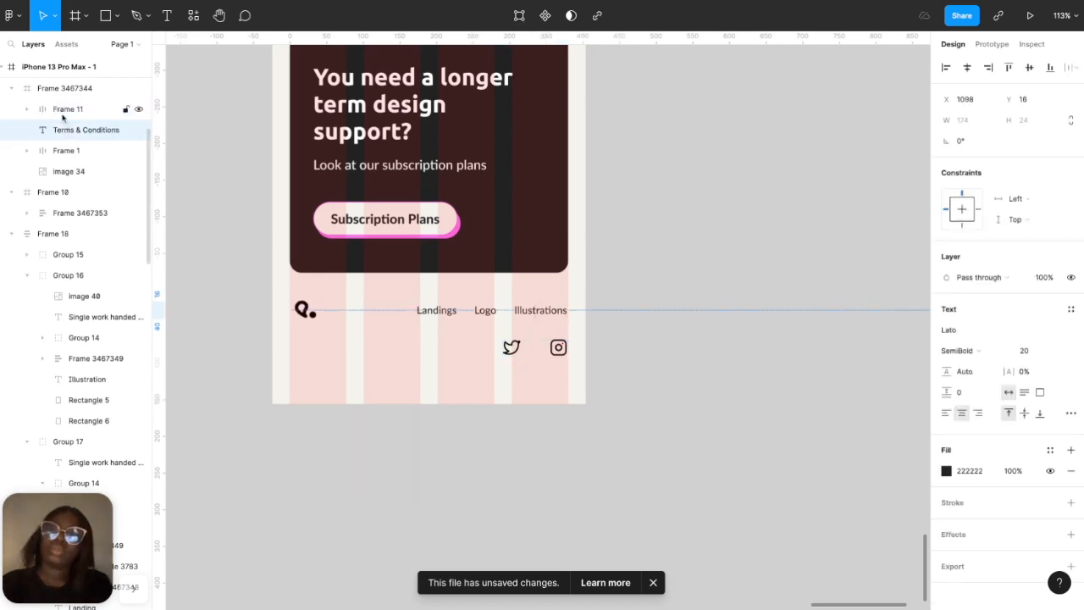
scroll(305, 310, "down", 2)
scroll(327, 405, "down", 4)
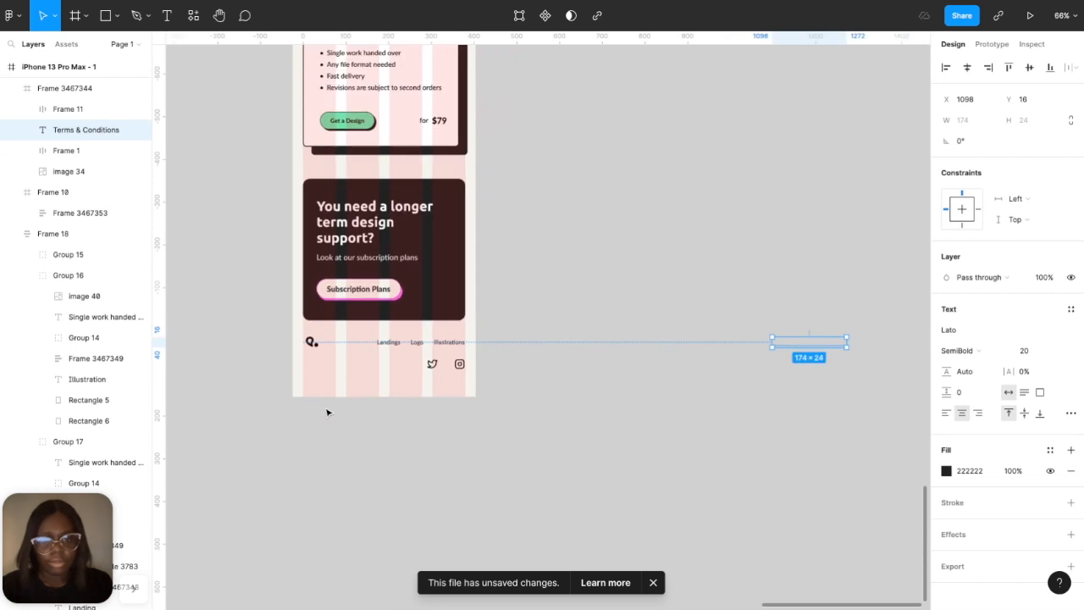
left_click_drag(772, 352, 359, 378)
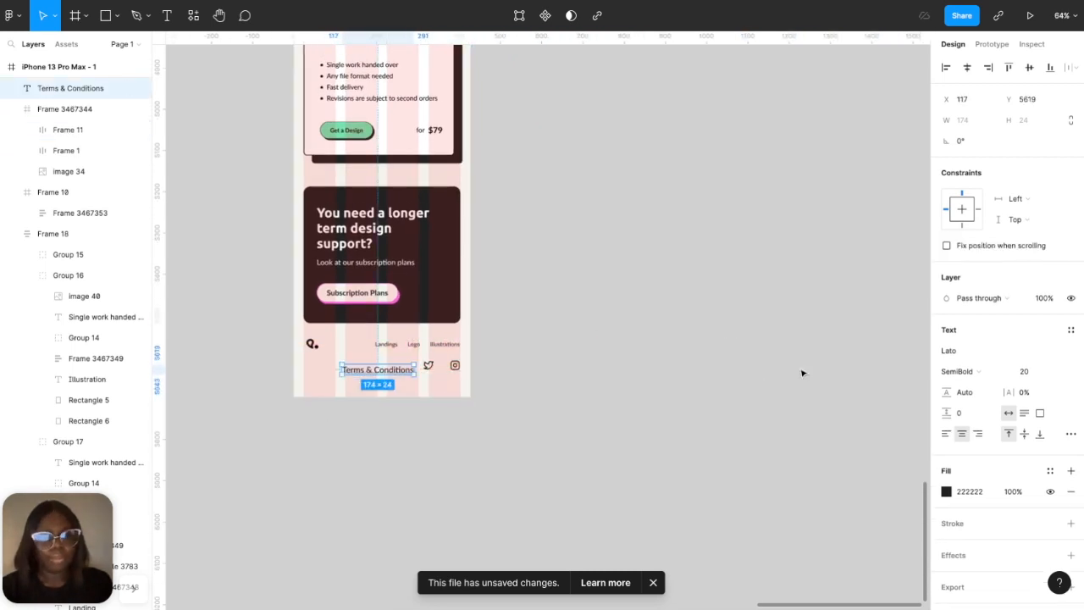
- Set the Terms & Conditions text to font size 14 and Medium weight, matching the Logo footer link
double_click(405, 345)
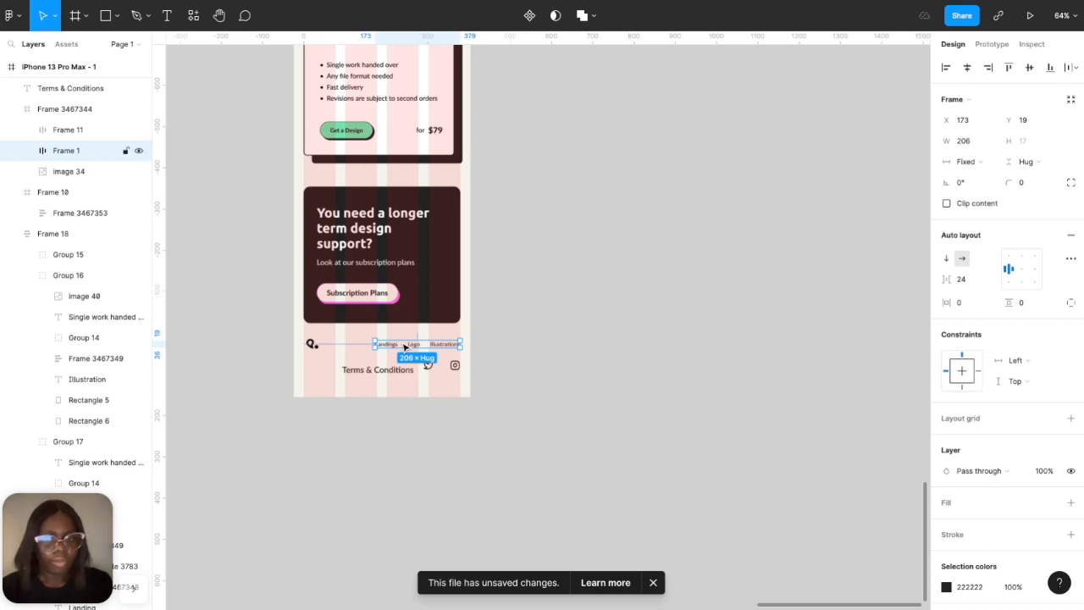
double_click(414, 345)
scroll(415, 349, "down", 1)
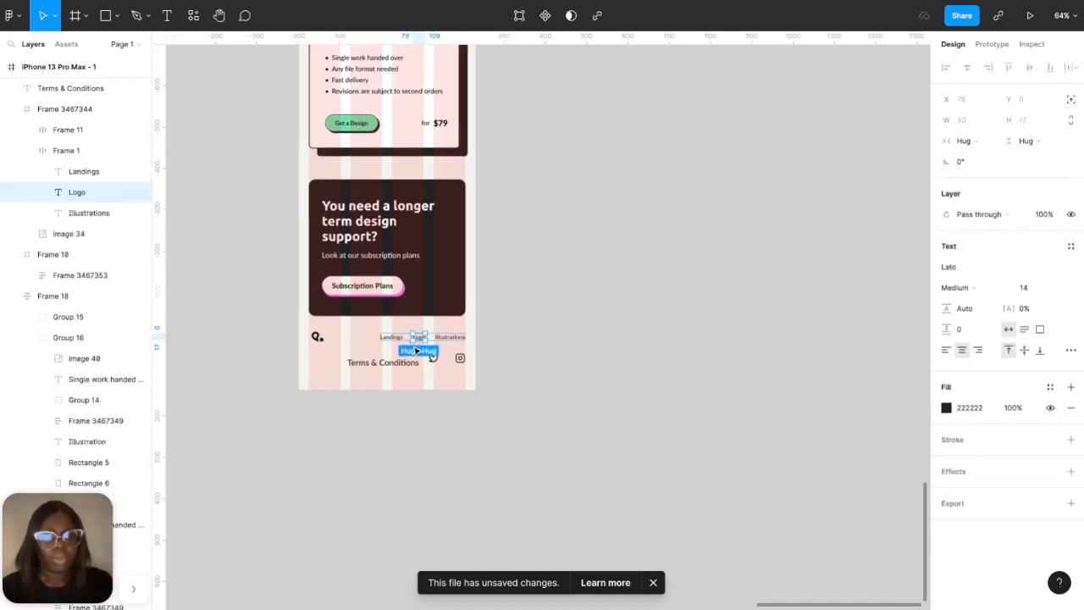
scroll(416, 349, "up", 5)
double_click(392, 397)
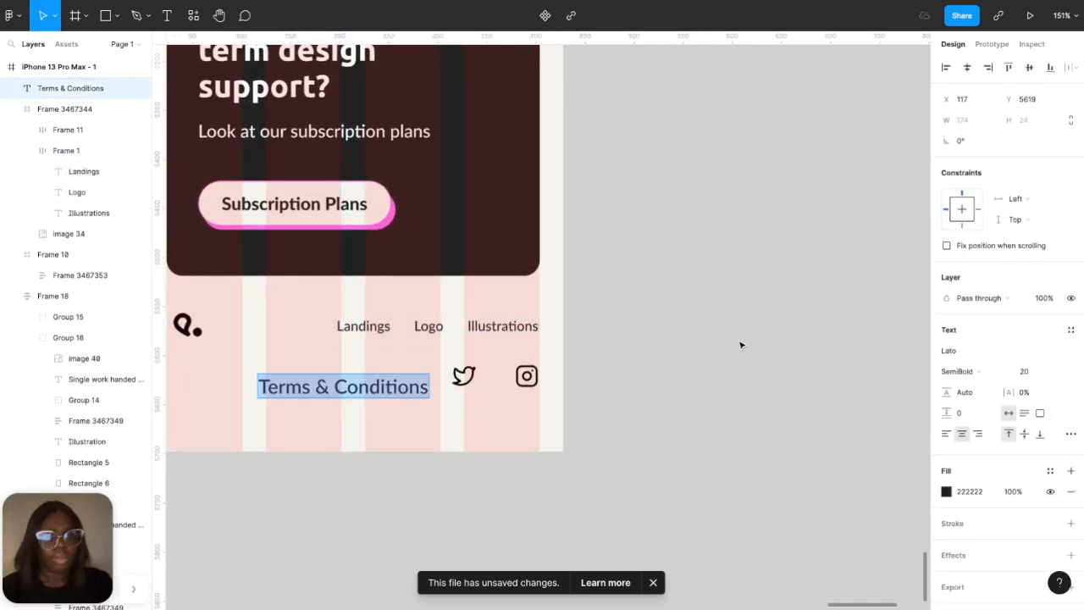
key("Escape")
left_click(1062, 373)
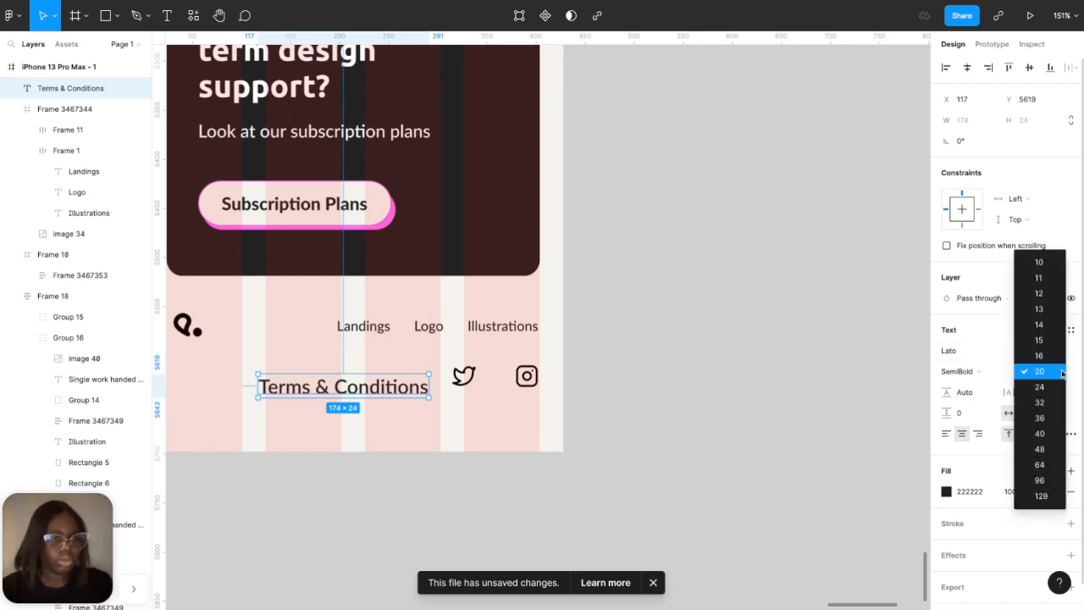
left_click(1049, 324)
left_click(985, 371)
left_click(979, 356)
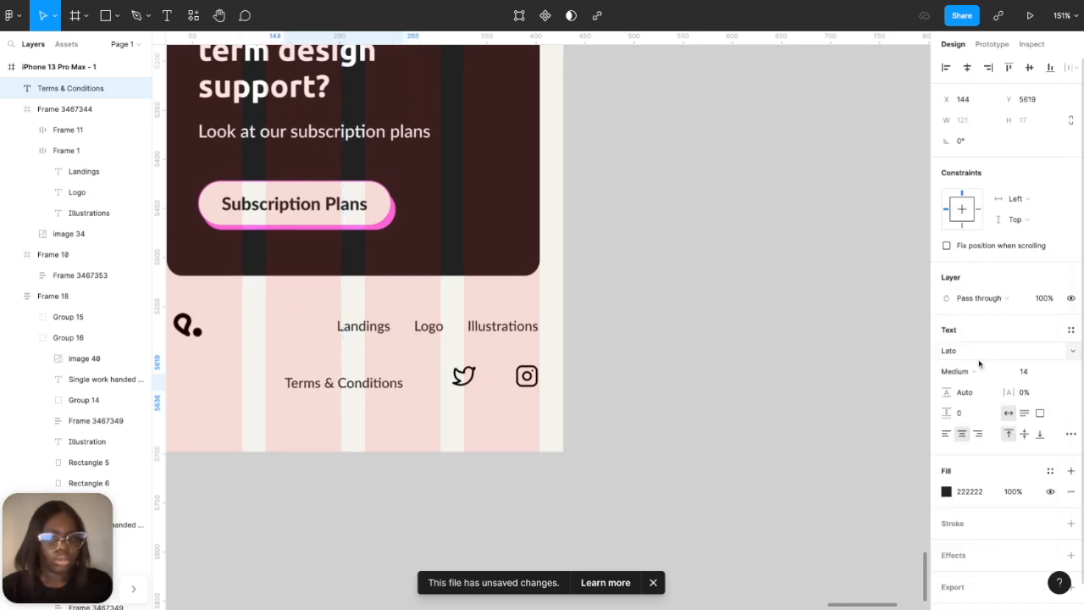
- Move Terms & Conditions closer to the Twitter icon and align its vertical centre with the social icons
left_click_drag(368, 388, 392, 379)
left_click(464, 375, "shift")
left_click(1032, 68)
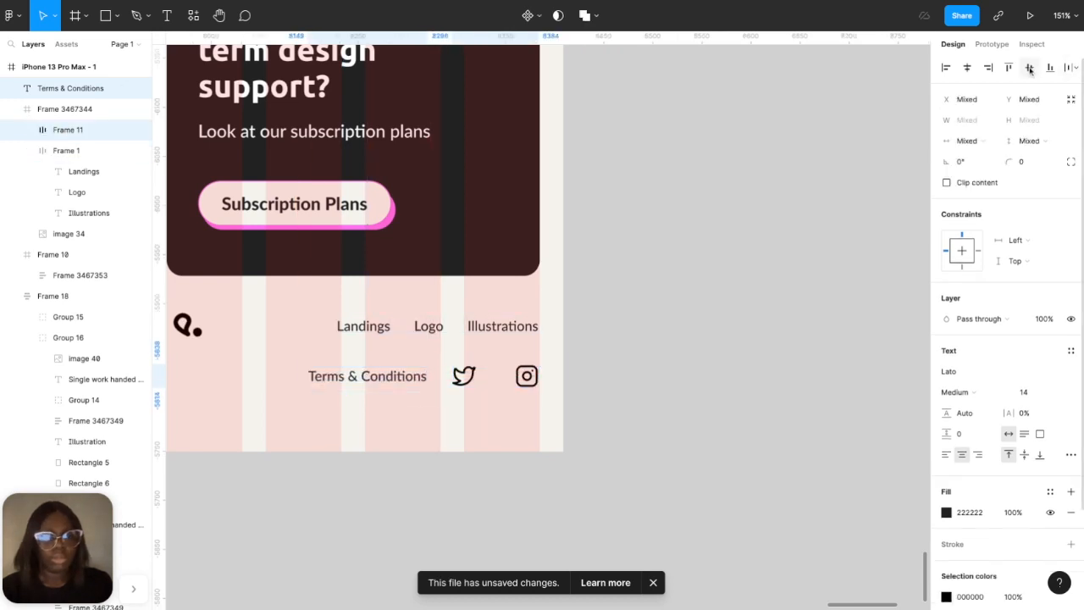
left_click(728, 341)
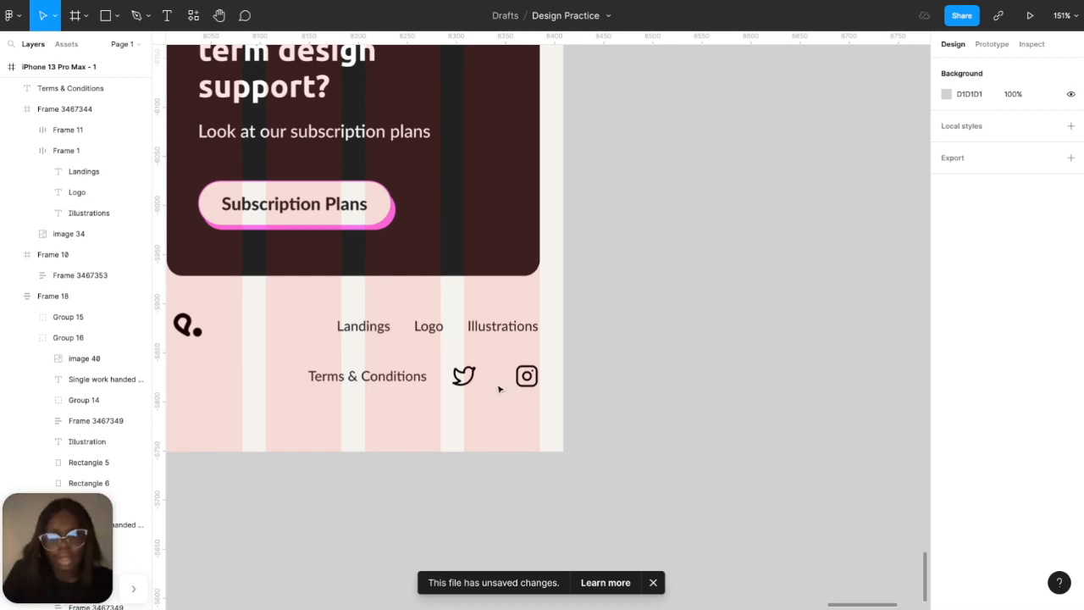
- Move Terms & Conditions to X 24 under the footer logo and align its vertical centre with the social icons
left_click(404, 373)
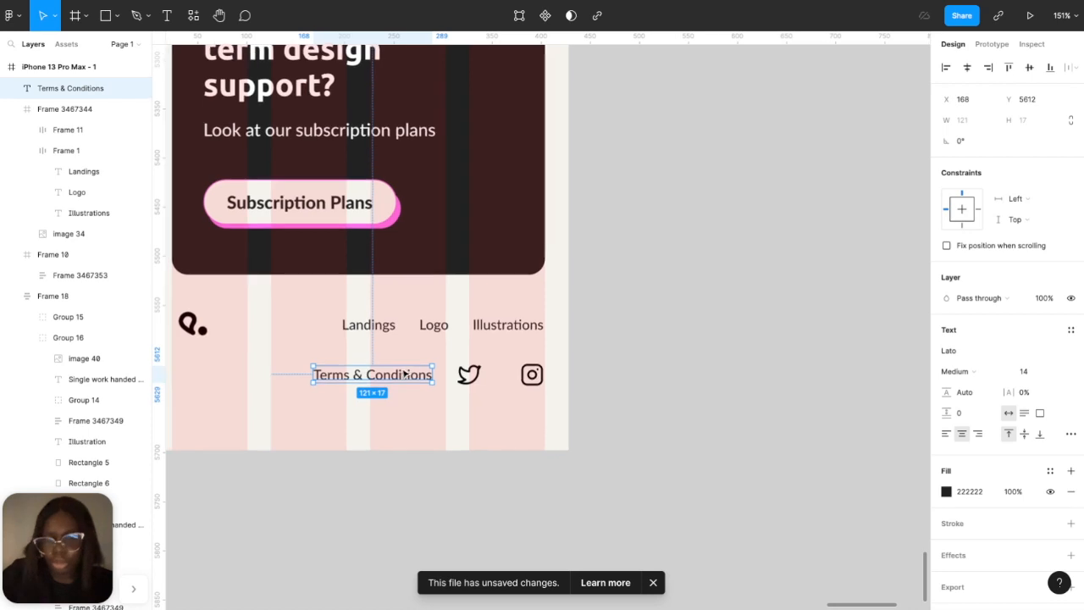
scroll(403, 372, "left", 2)
left_click_drag(403, 373, 262, 372)
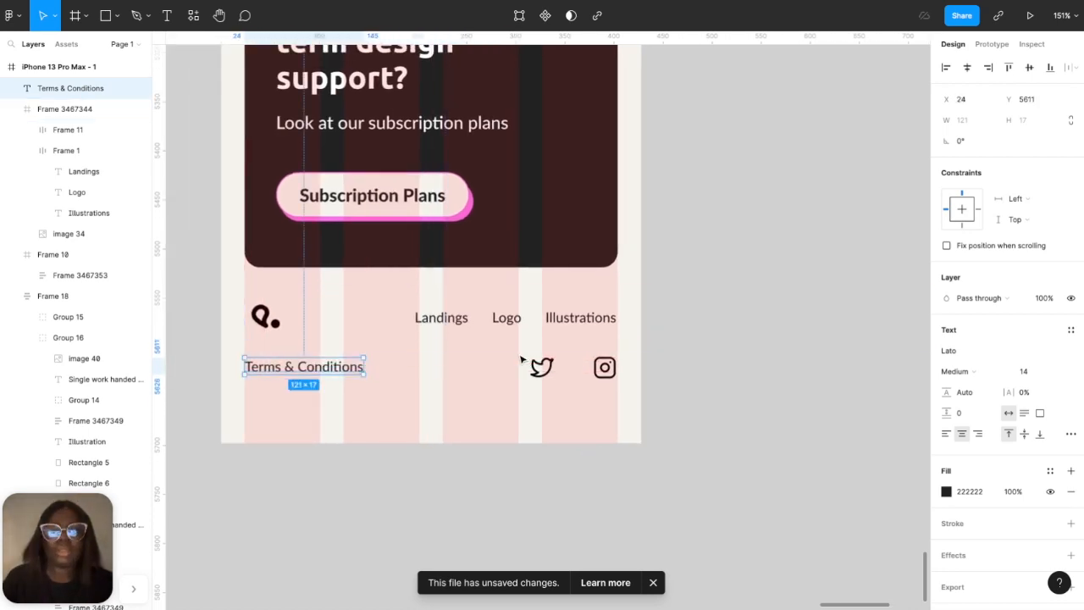
left_click(573, 367, "shift")
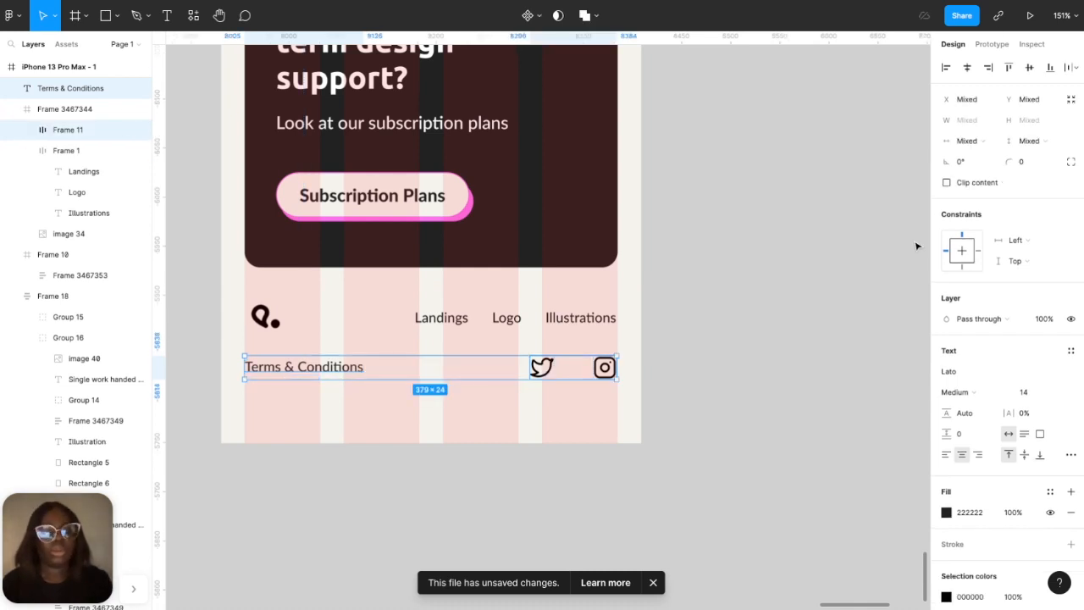
left_click(1029, 67)
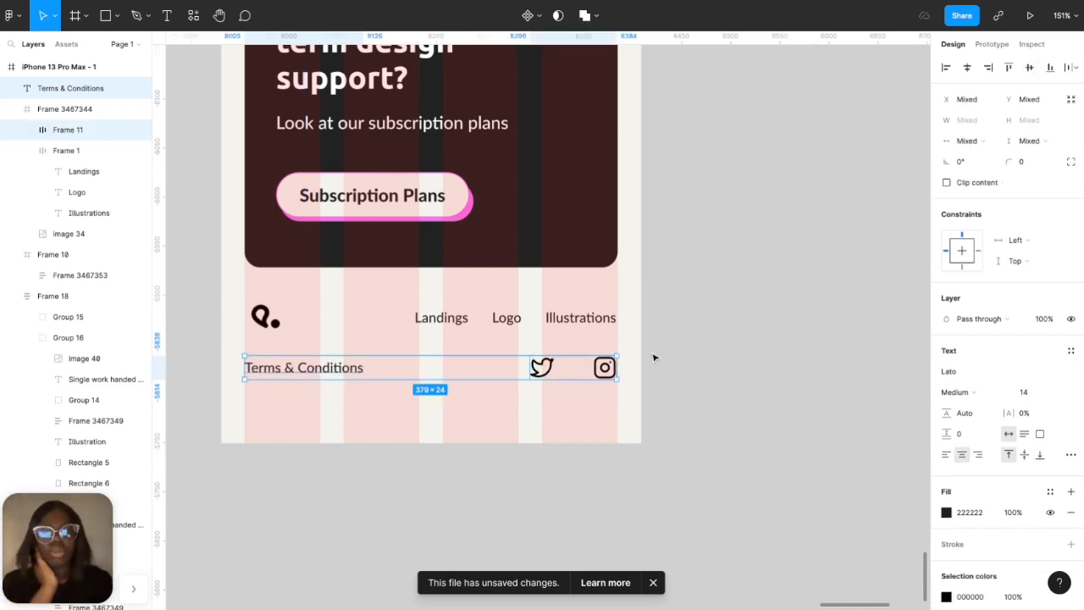
left_click(551, 371)
left_click(553, 373)
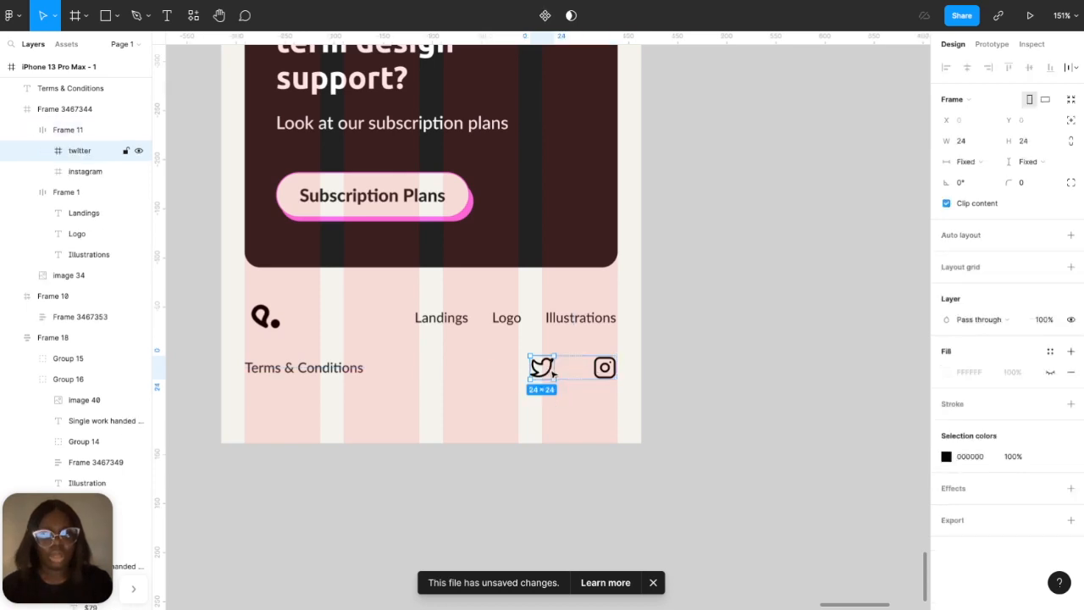
left_click(604, 368, "shift")
left_click(695, 338)
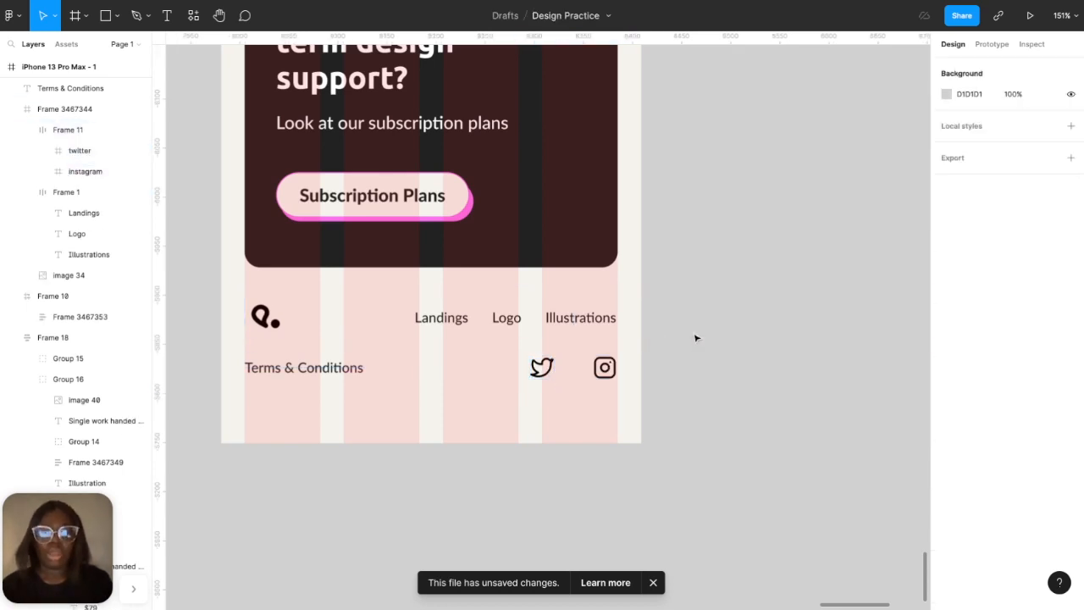
- Narrow the footer frame to a width of 380 so it ends in line with the subscription banner's outer edge
left_click(604, 321)
scroll(604, 321, "down", 5)
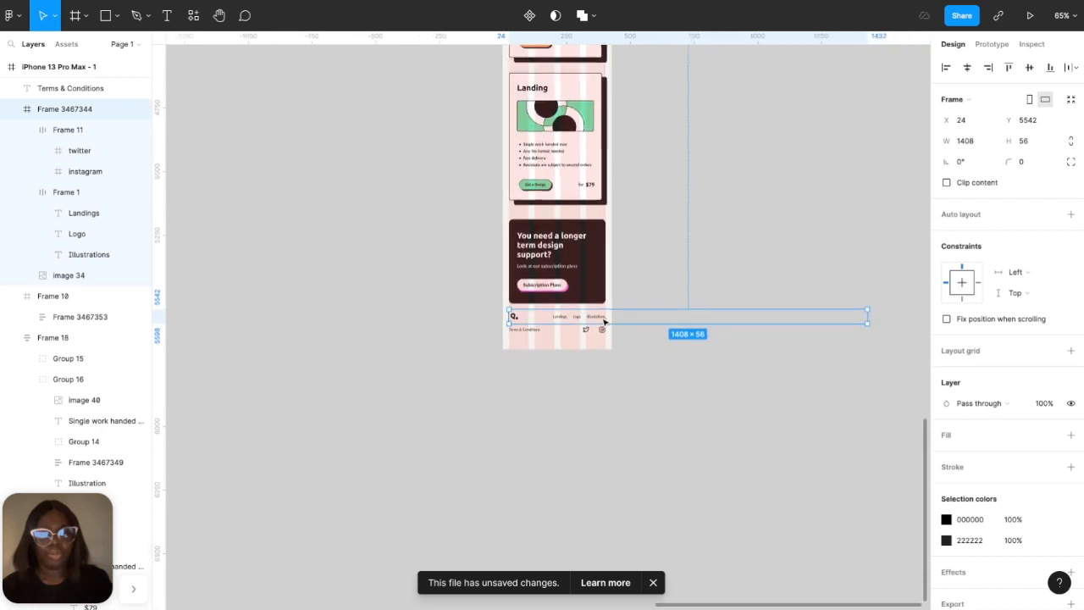
left_click(871, 321)
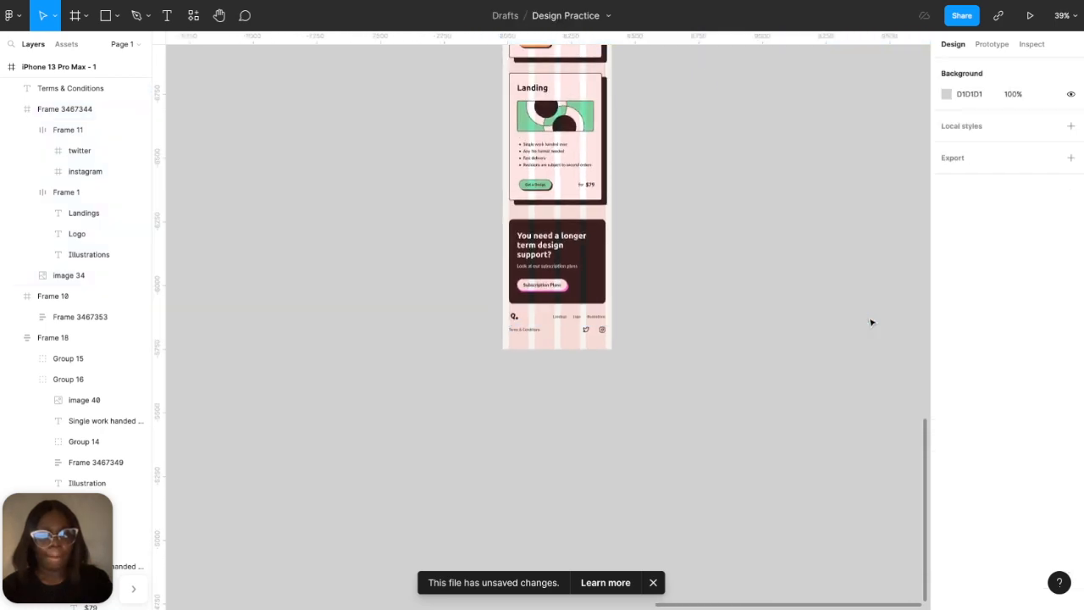
left_click(579, 319)
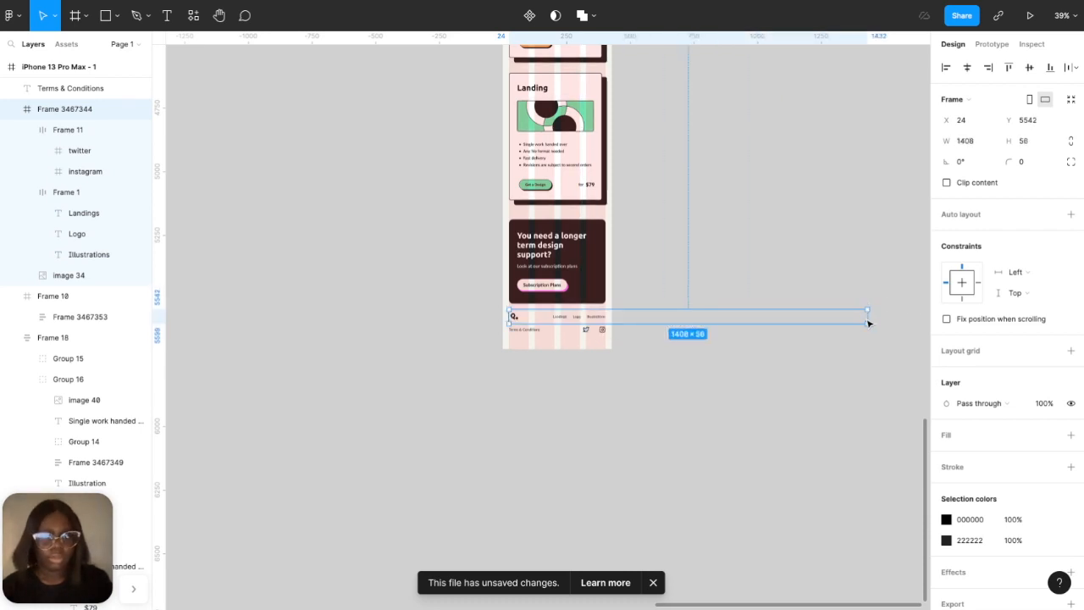
left_click_drag(868, 318, 760, 318)
key("ctrl+z")
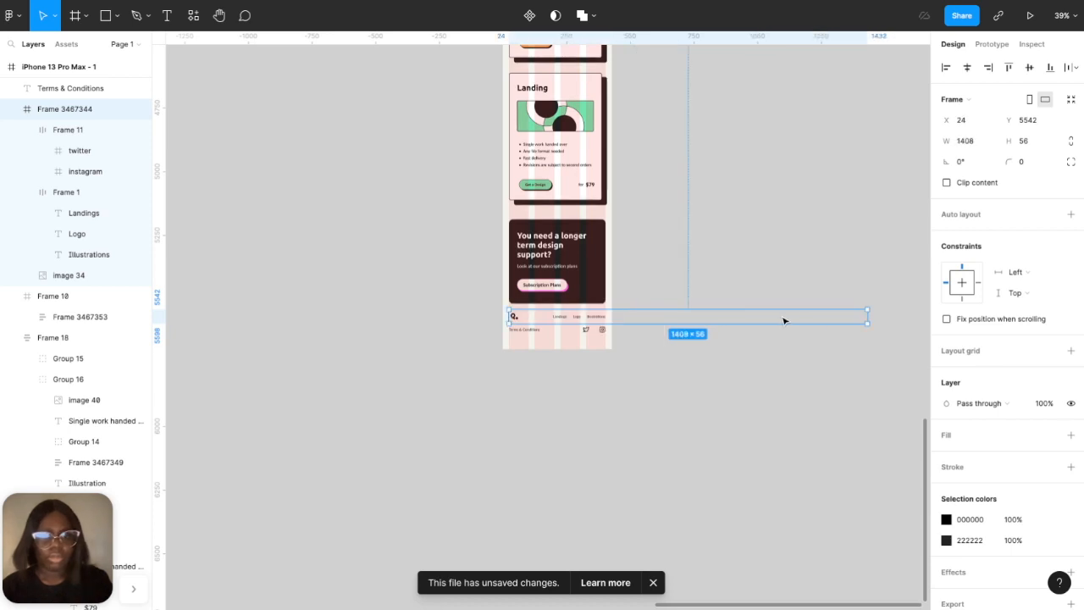
left_click_drag(868, 317, 619, 316)
scroll(619, 316, "up", 5)
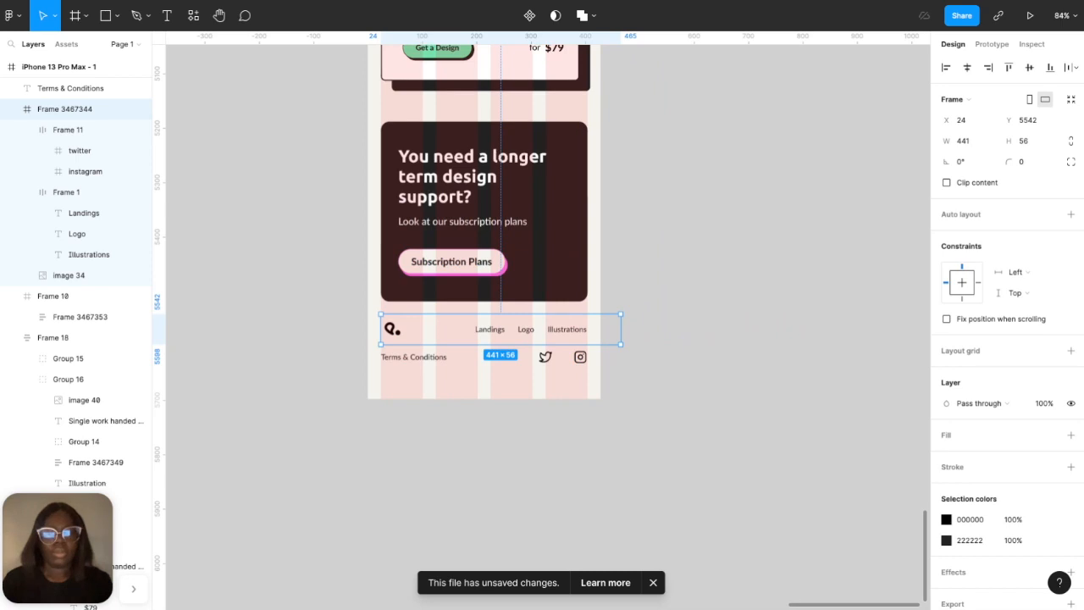
scroll(620, 307, "up", 7)
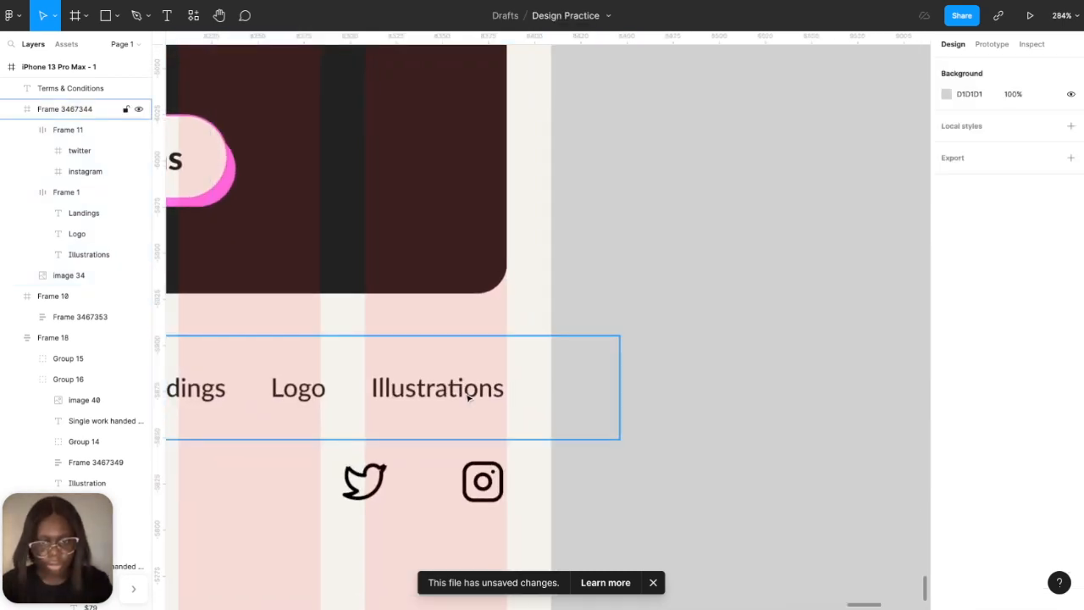
left_click(593, 395)
left_click_drag(619, 391, 508, 391)
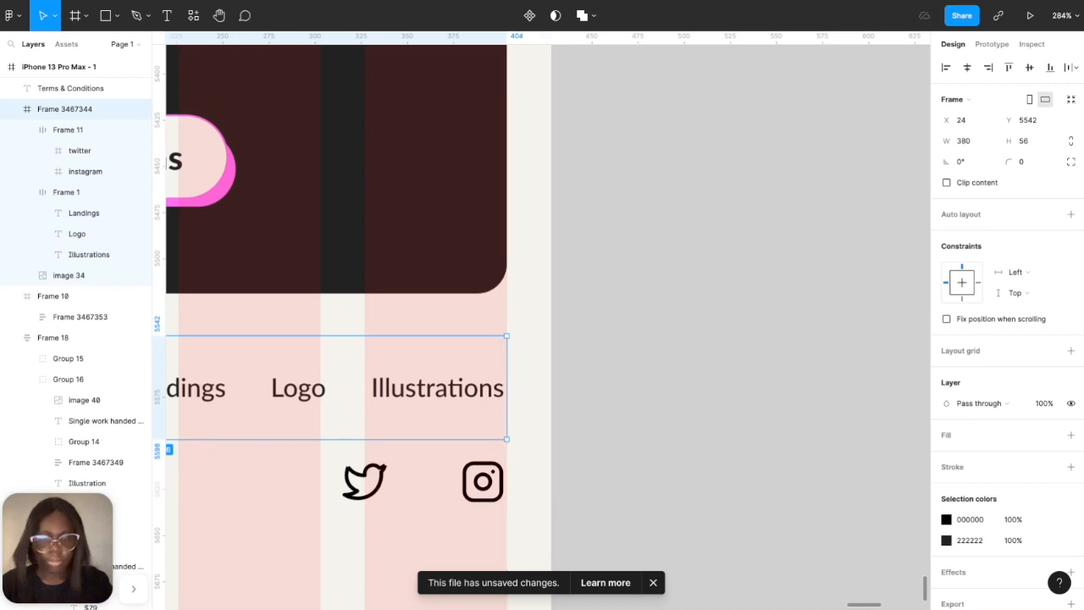
- Extend the footer frame's height to 111 so it also encloses the Terms & Conditions and social icons row
scroll(508, 388, "down", 3)
scroll(507, 387, "down", 5)
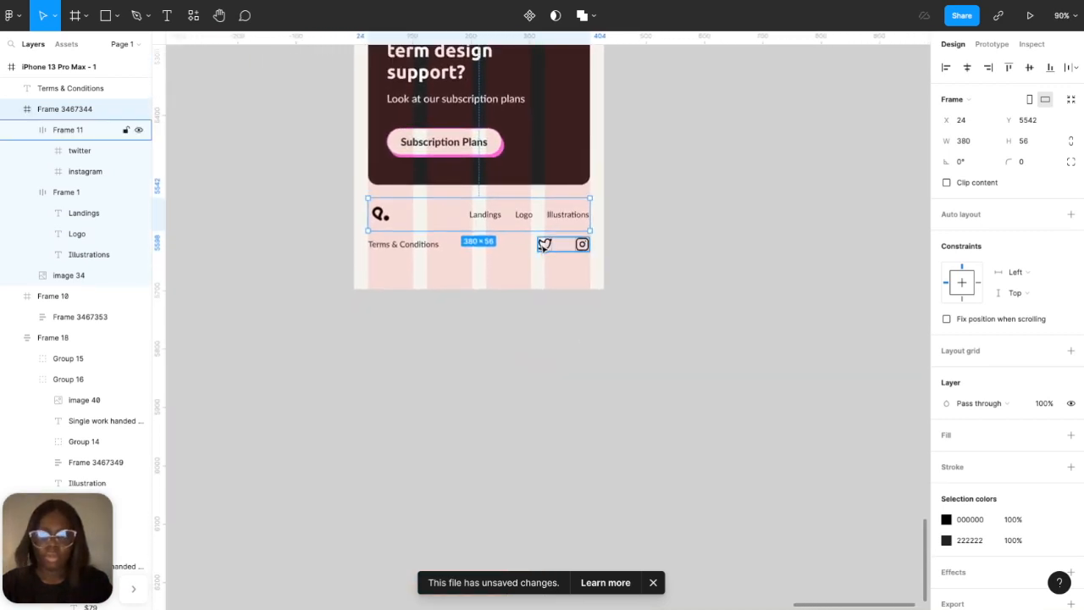
left_click_drag(529, 230, 529, 263)
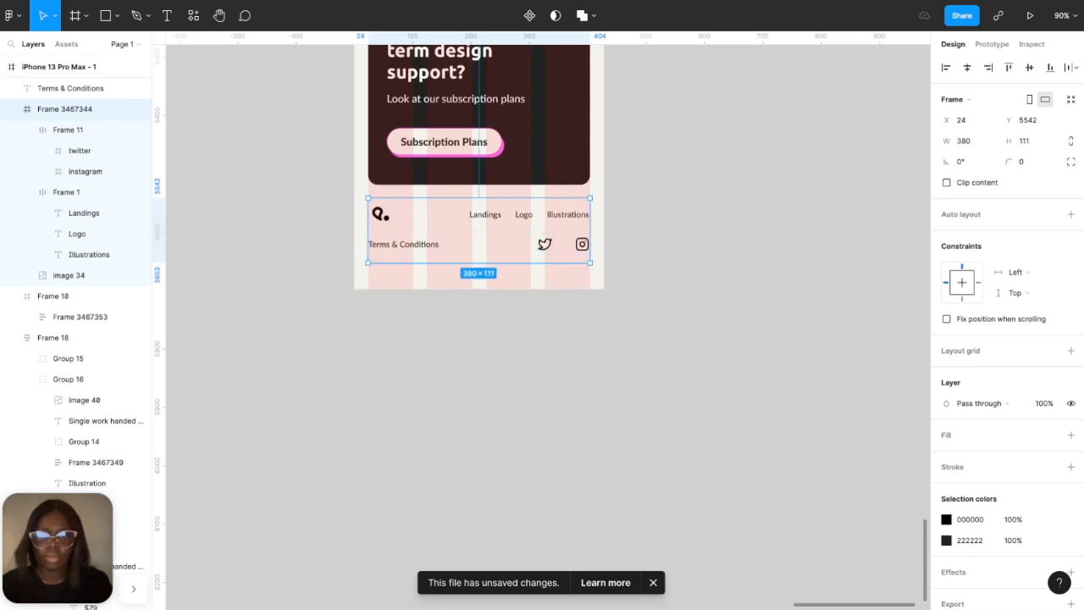
left_click(641, 254)
scroll(642, 255, "up", 3)
scroll(521, 322, "up", 12)
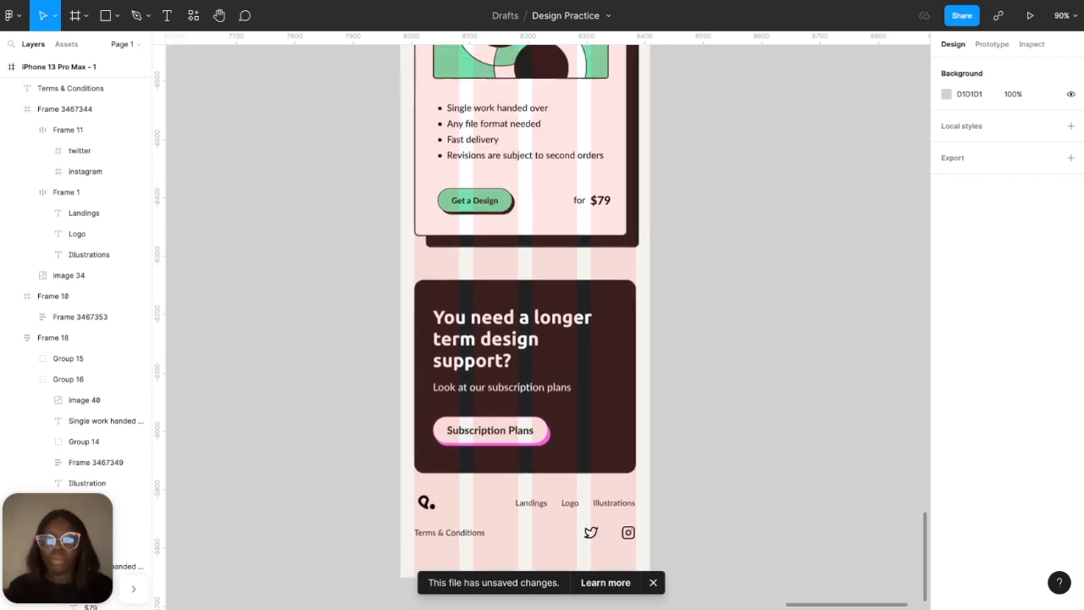
- Hide the layout grids on the mobile page and select its header bar with the menu button
scroll(514, 322, "up", 6)
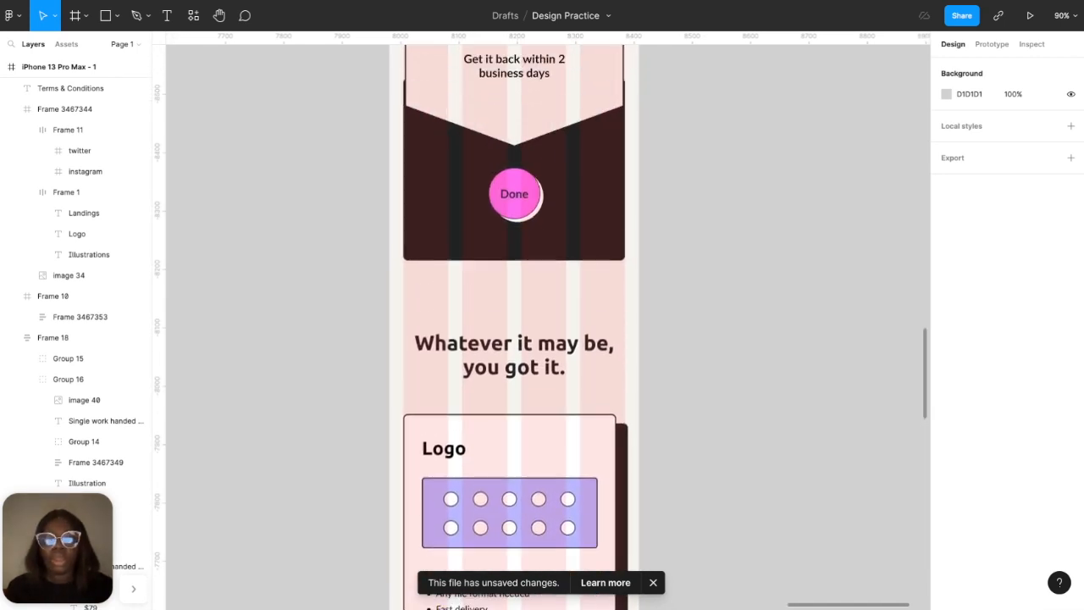
key("ctrl+g")
scroll(514, 322, "up", 15)
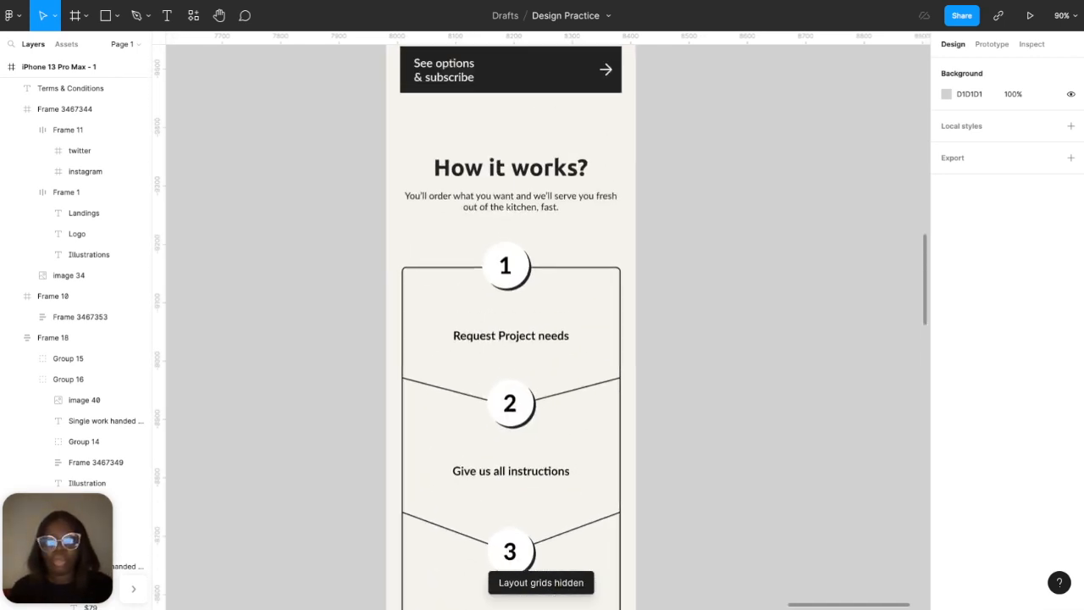
scroll(500, 321, "up", 4)
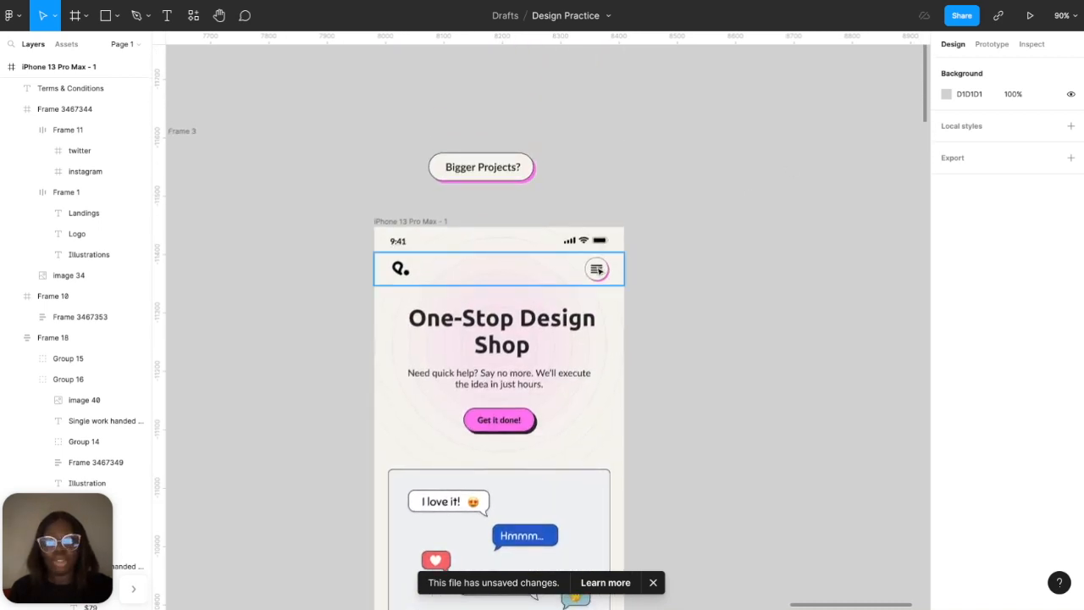
left_click(596, 268)
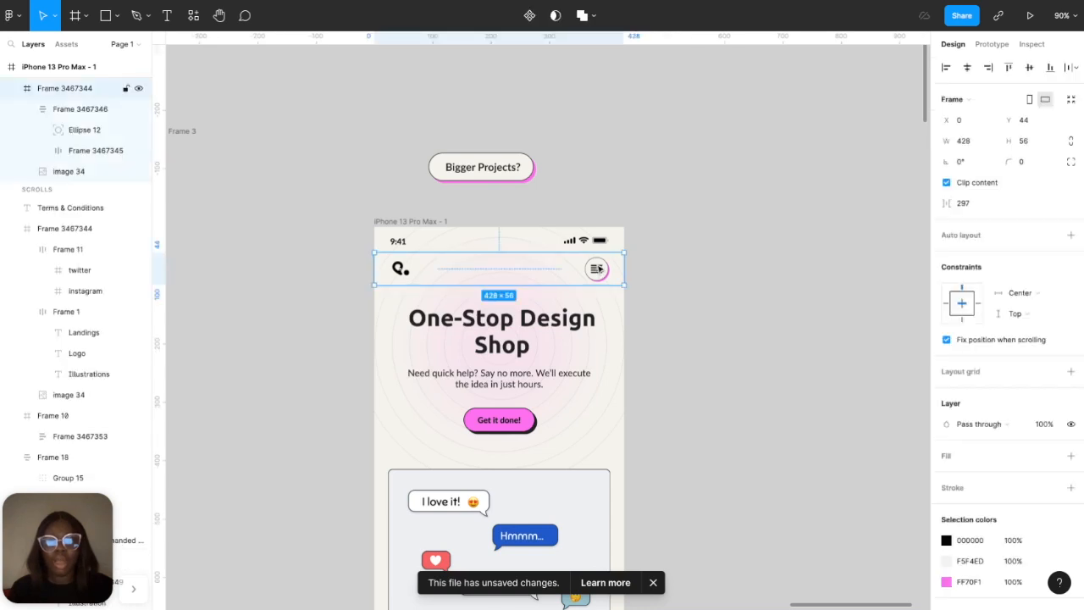
- Duplicate the desktop design's navigation bar and place the copy on the canvas just above the mobile frame
scroll(596, 268, "down", 6)
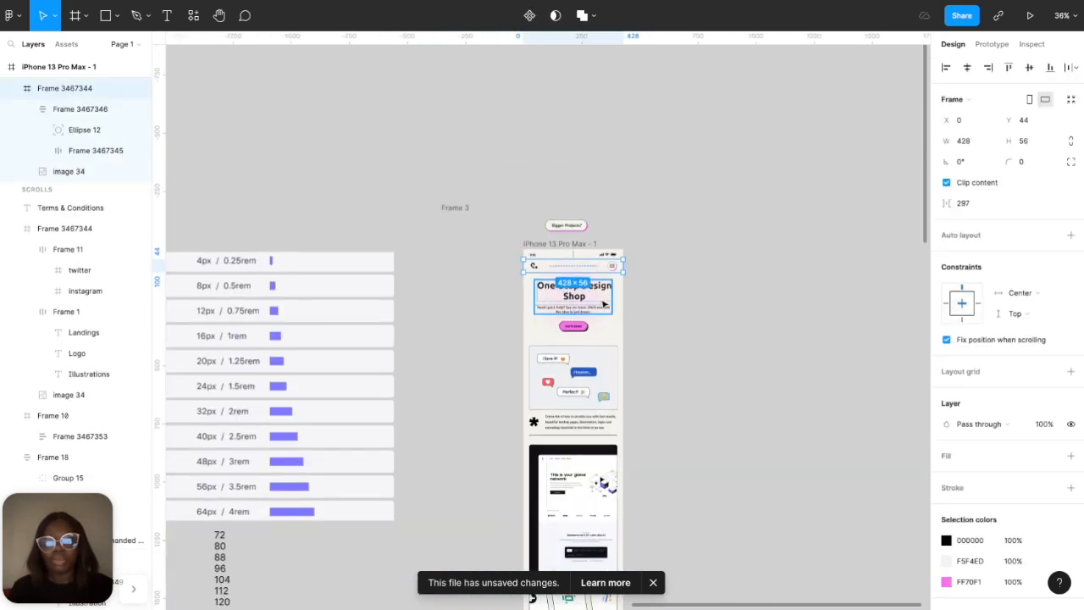
scroll(603, 303, "left", 8)
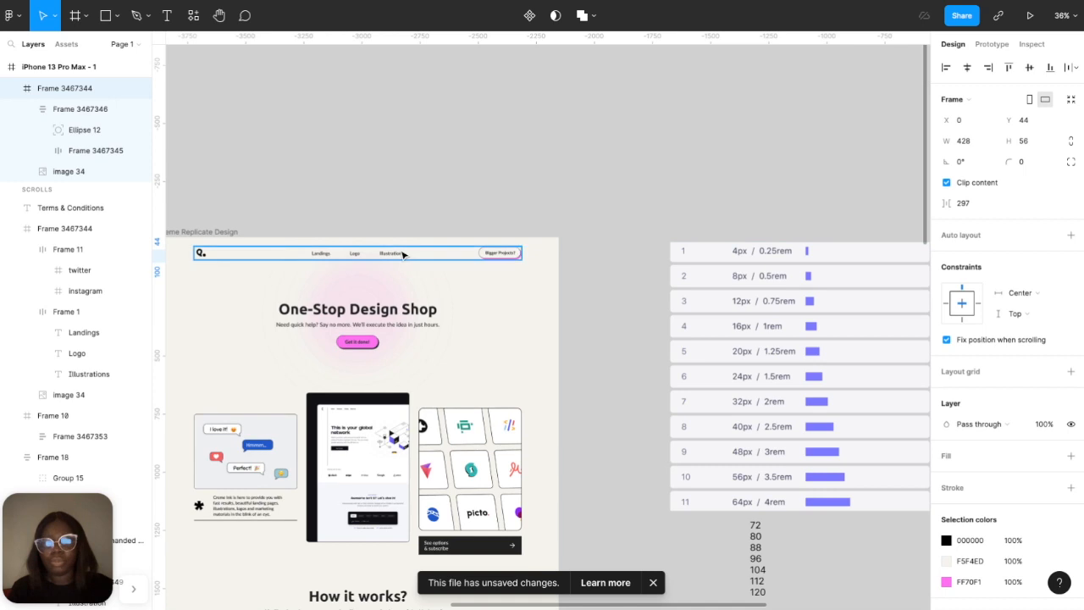
left_click(400, 256)
scroll(399, 256, "down", 4)
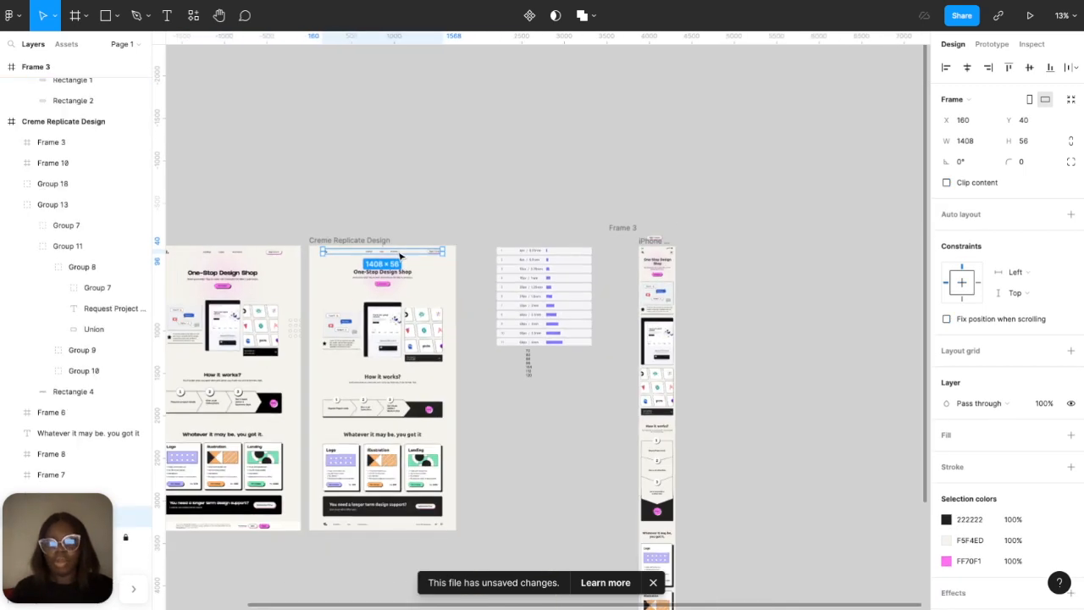
left_click_drag(400, 255, 732, 245, "alt")
scroll(689, 212, "up", 3)
scroll(686, 258, "up", 6)
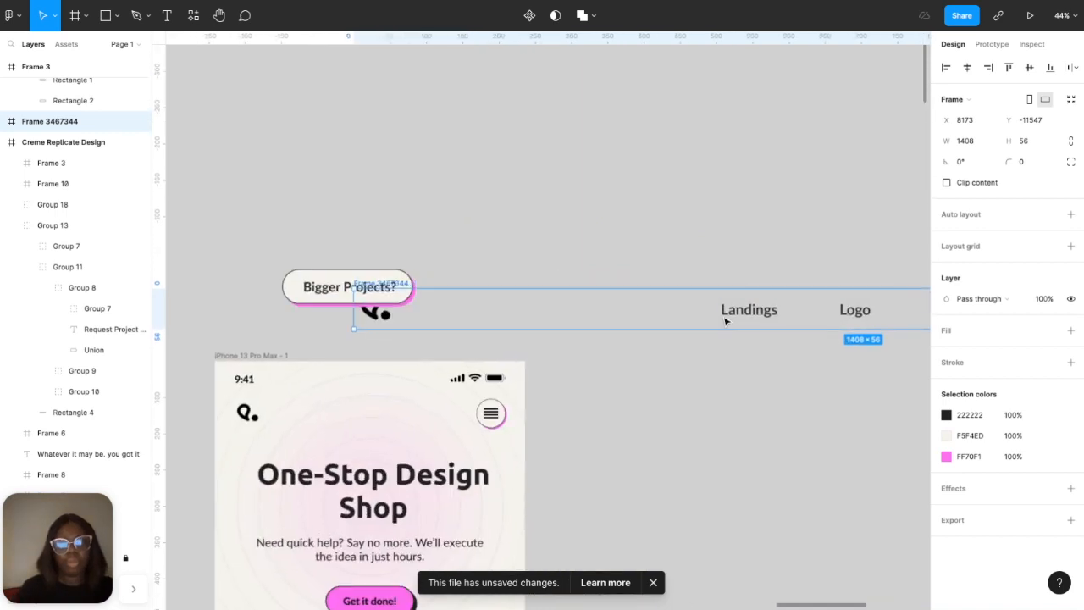
- Add a second iPhone 13 Pro Max frame (428 × 926) beside the first mobile frame
scroll(722, 318, "down", 3)
scroll(722, 318, "down", 2)
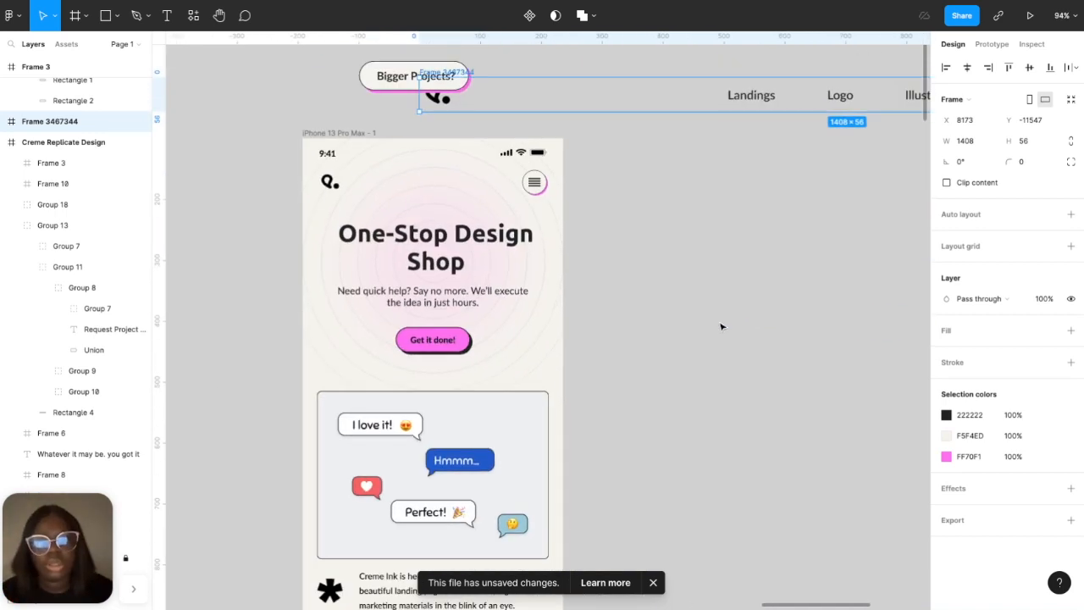
scroll(721, 324, "right", 3)
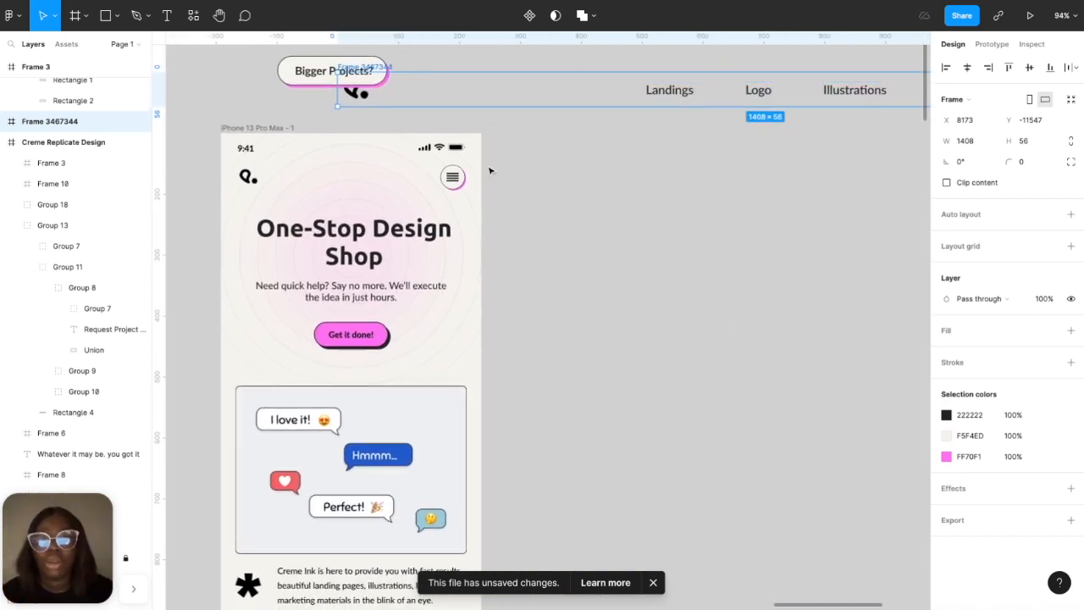
left_click(289, 83)
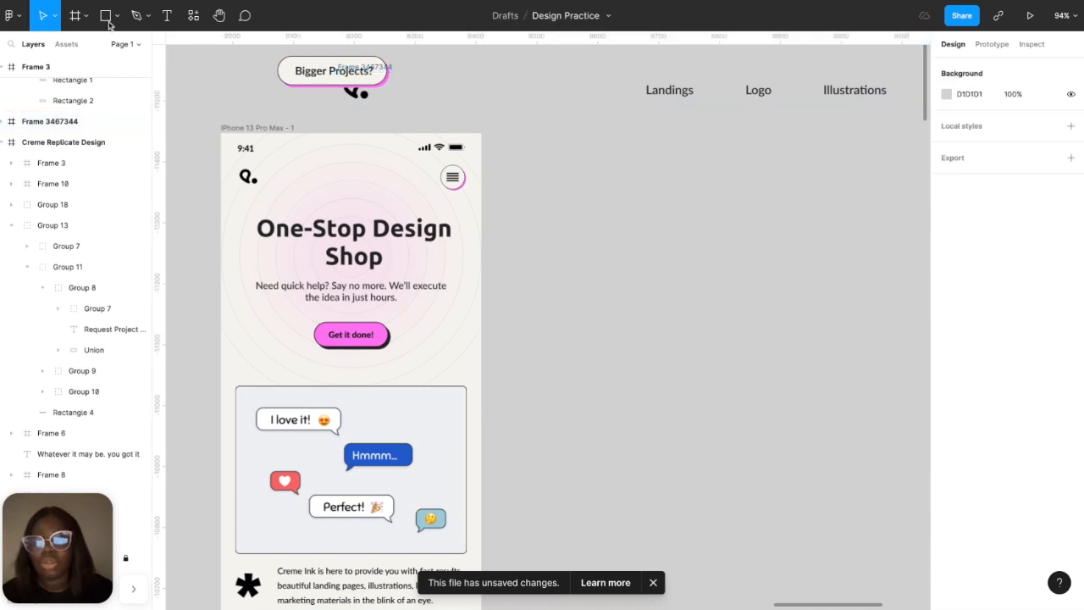
left_click(78, 15)
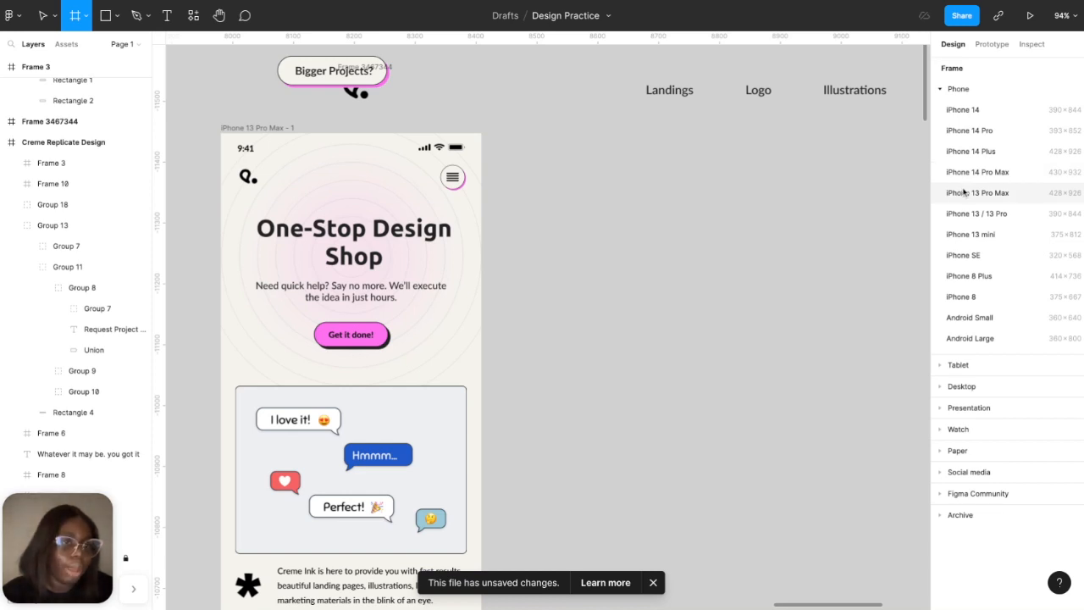
left_click(963, 192)
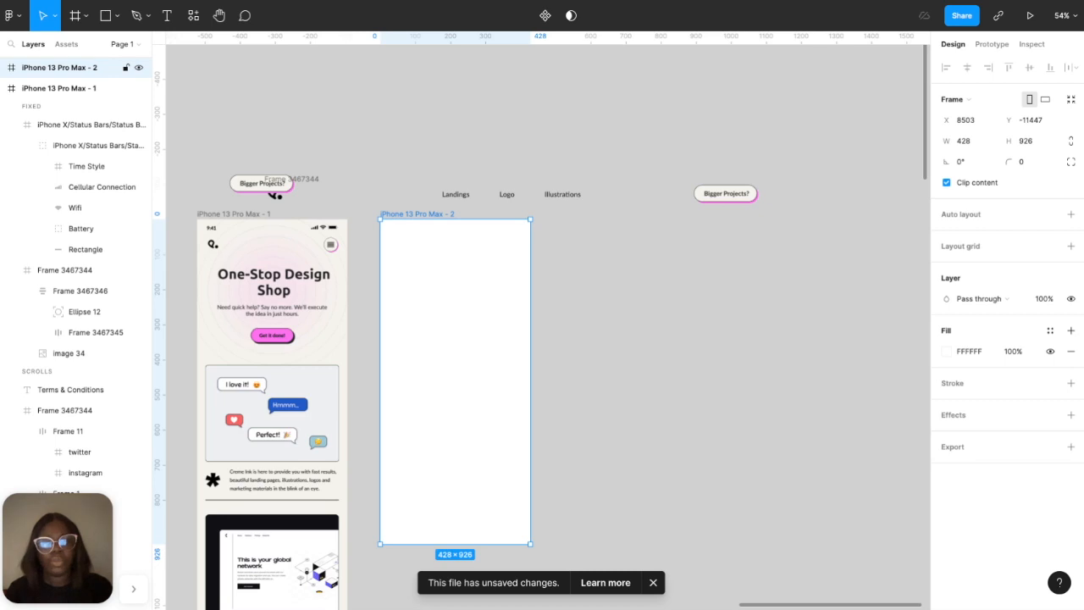
- Fill the new mobile frame with the cream F5F4ED sampled from the first mobile page's background
scroll(384, 306, "up", 2)
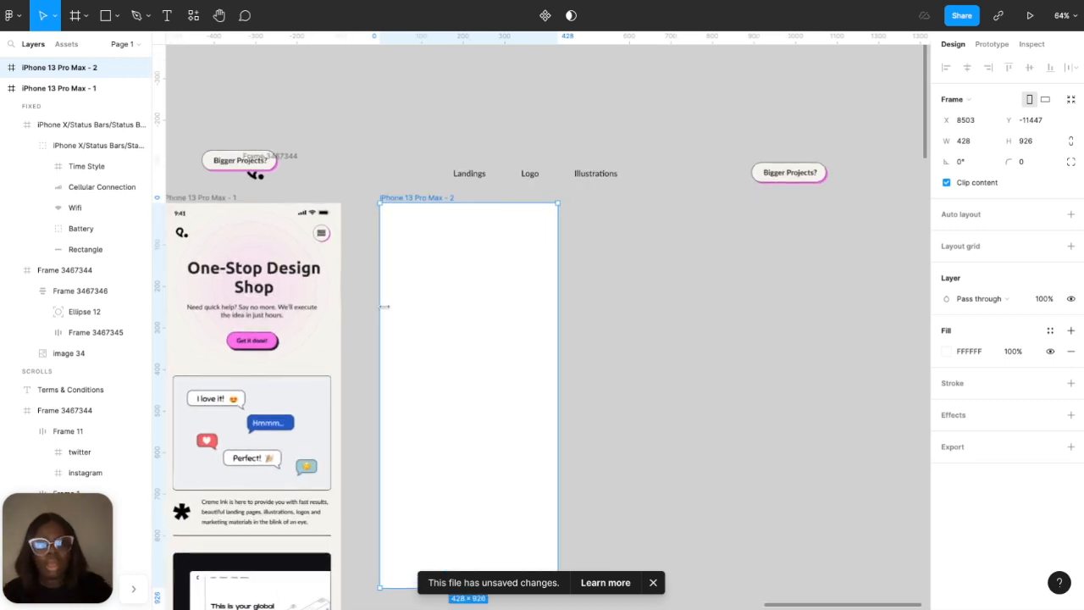
left_click(948, 351)
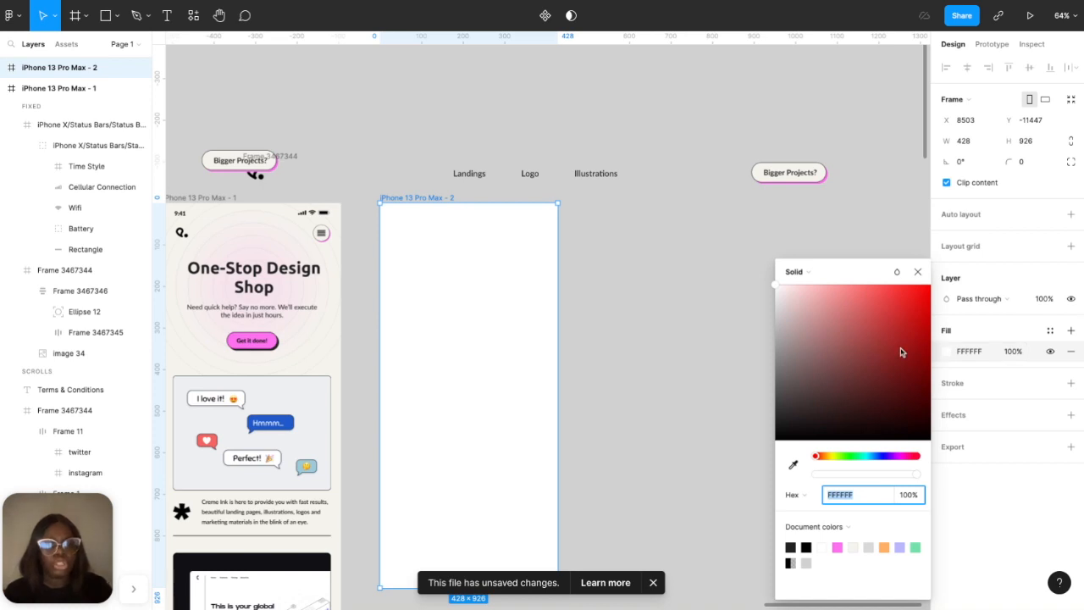
left_click(792, 464)
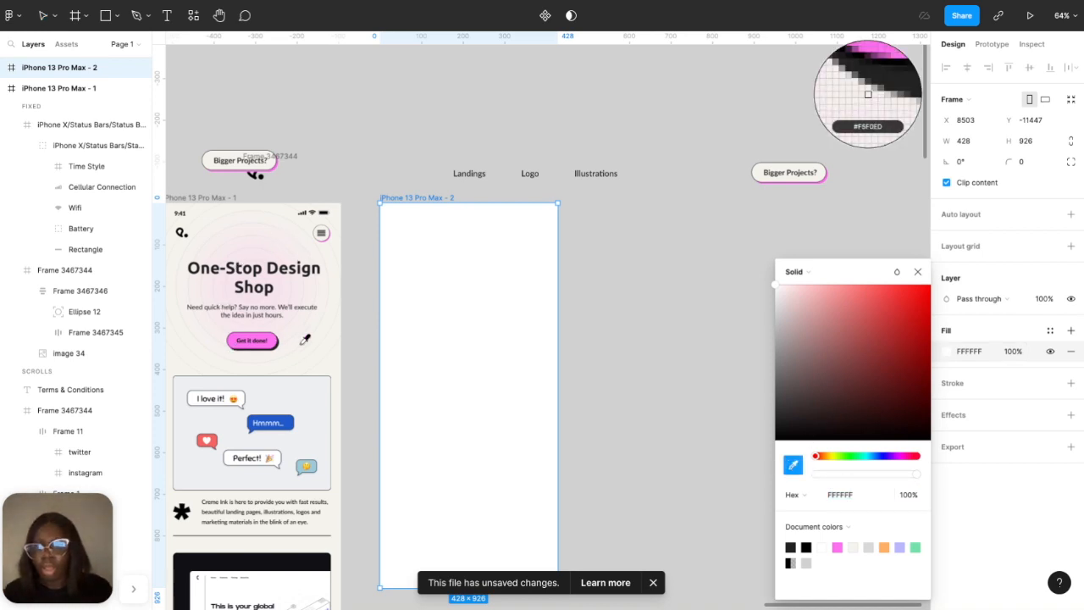
left_click(333, 367)
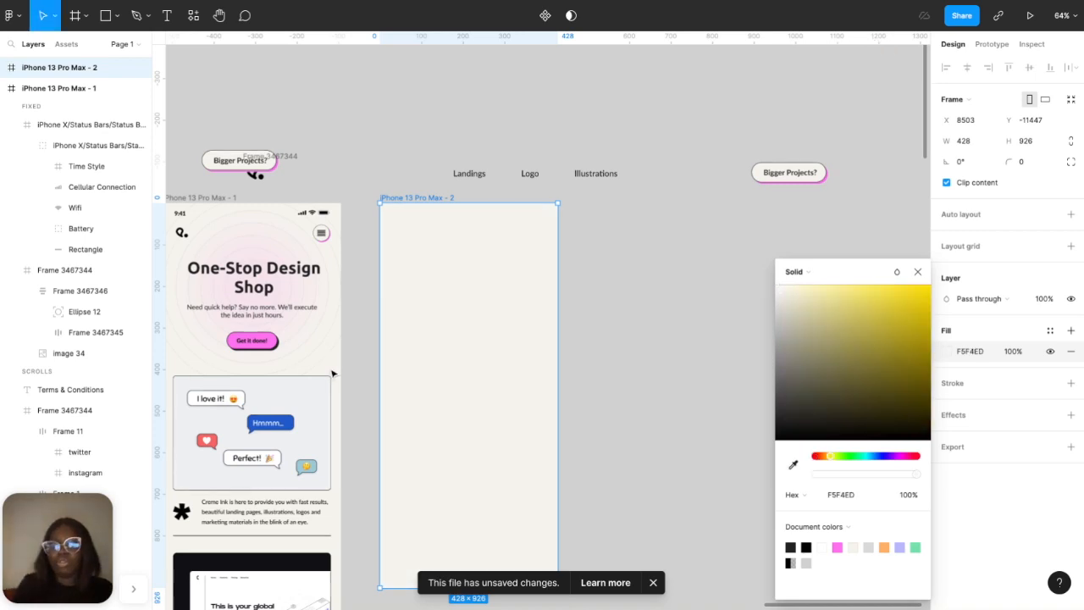
left_click(371, 180)
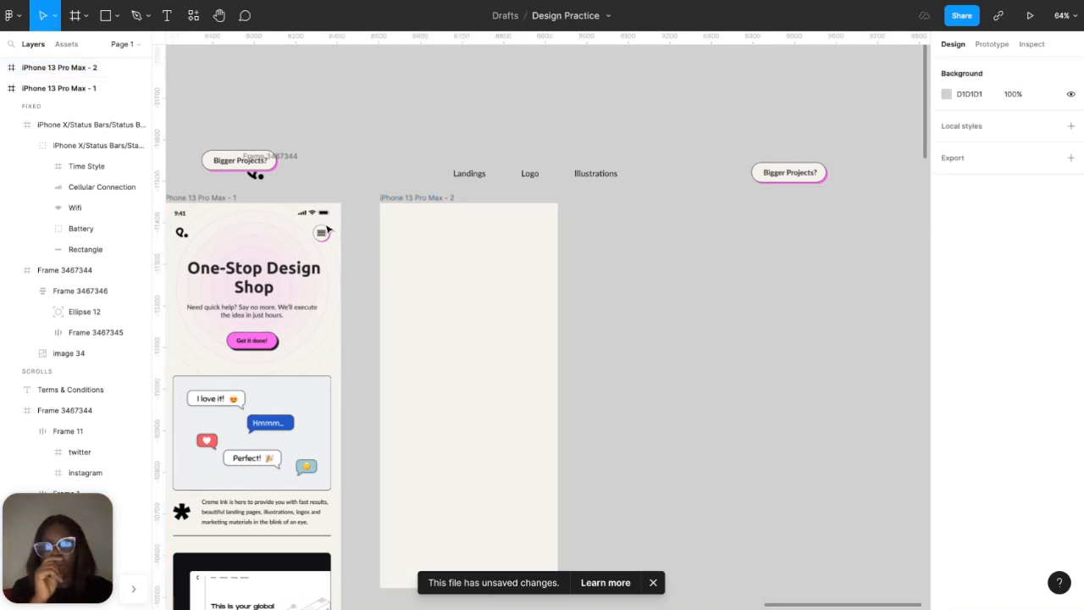
- Copy the status bar and header from the first mobile frame to the top edge of the second frame
left_click(321, 236)
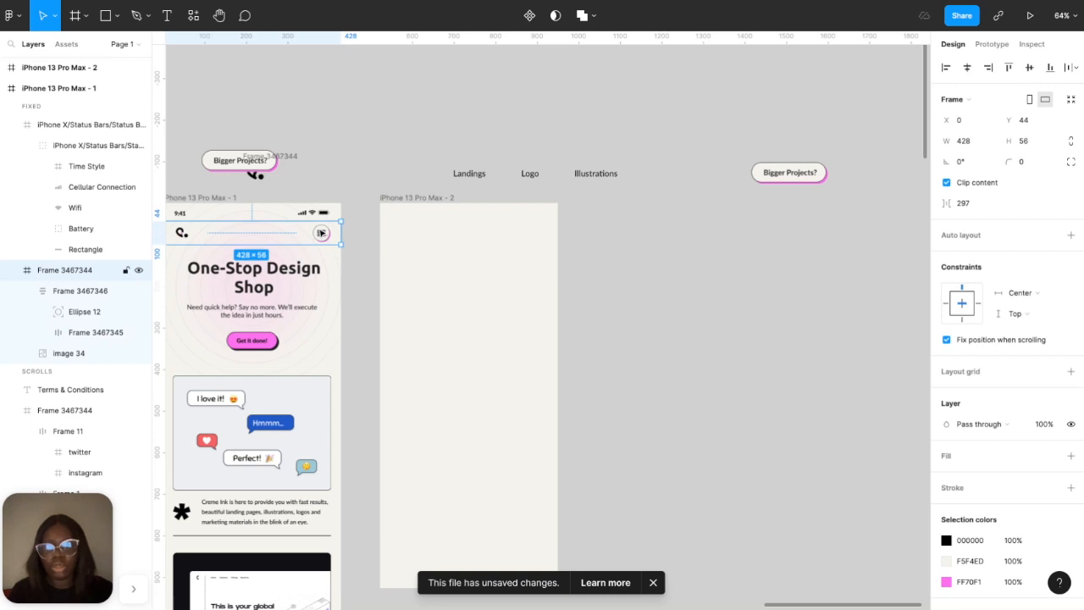
left_click(320, 212, "shift")
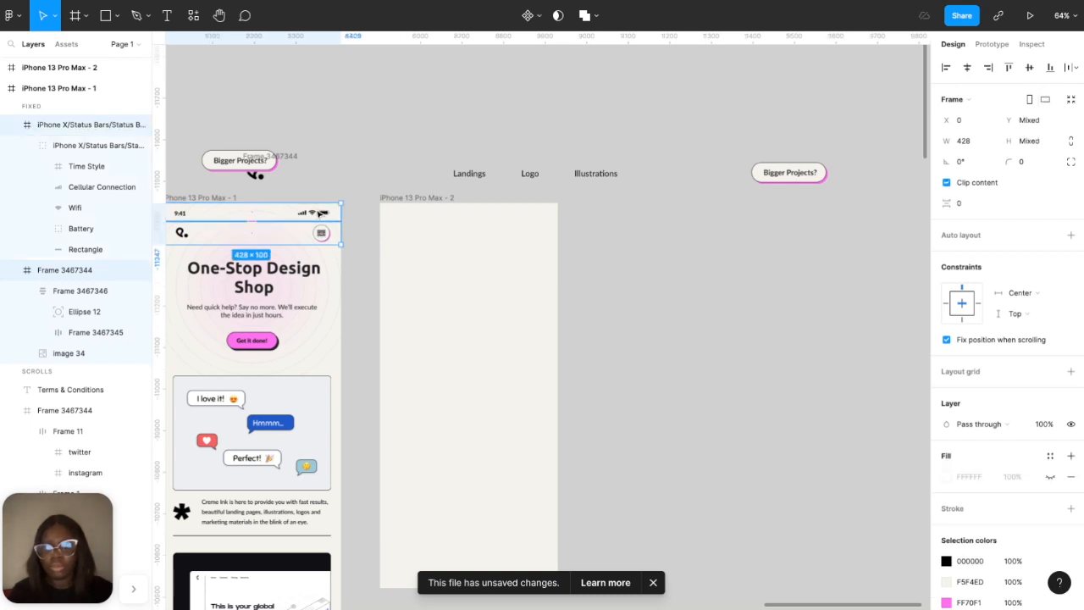
left_click_drag(321, 213, 528, 225)
left_click(540, 235)
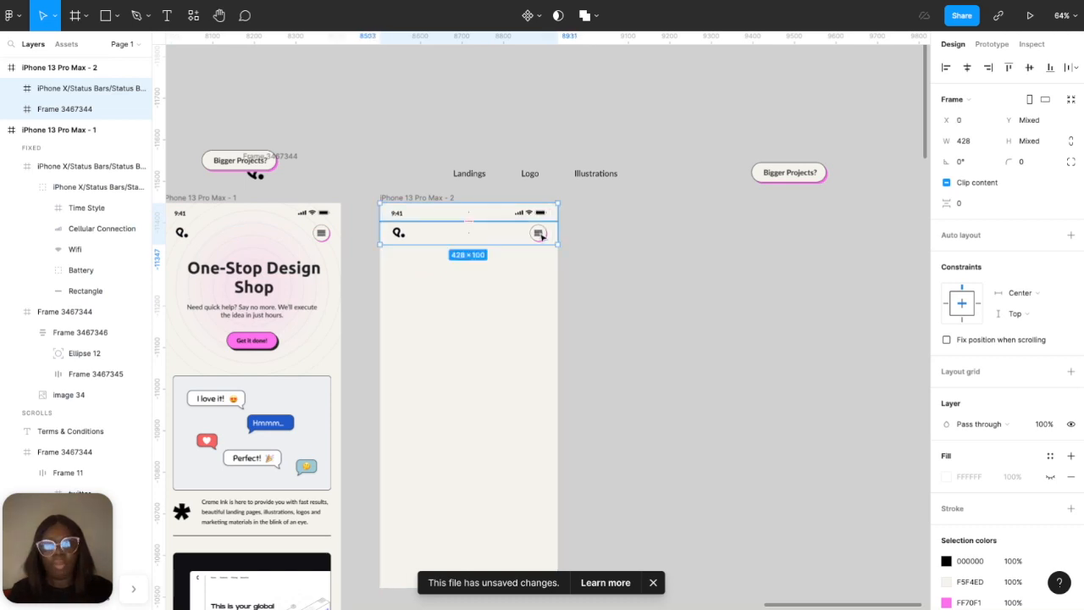
- Examine the menu button in the copied header and compare it with the one in the first mobile frame
left_click(542, 237)
scroll(542, 237, "up", 10)
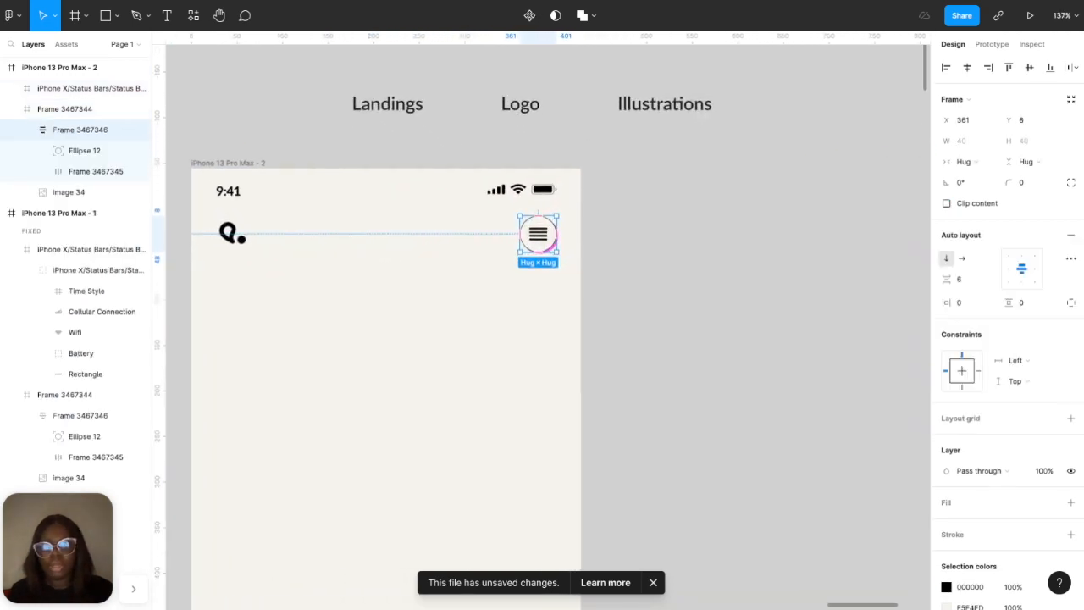
scroll(547, 217, "right", 1)
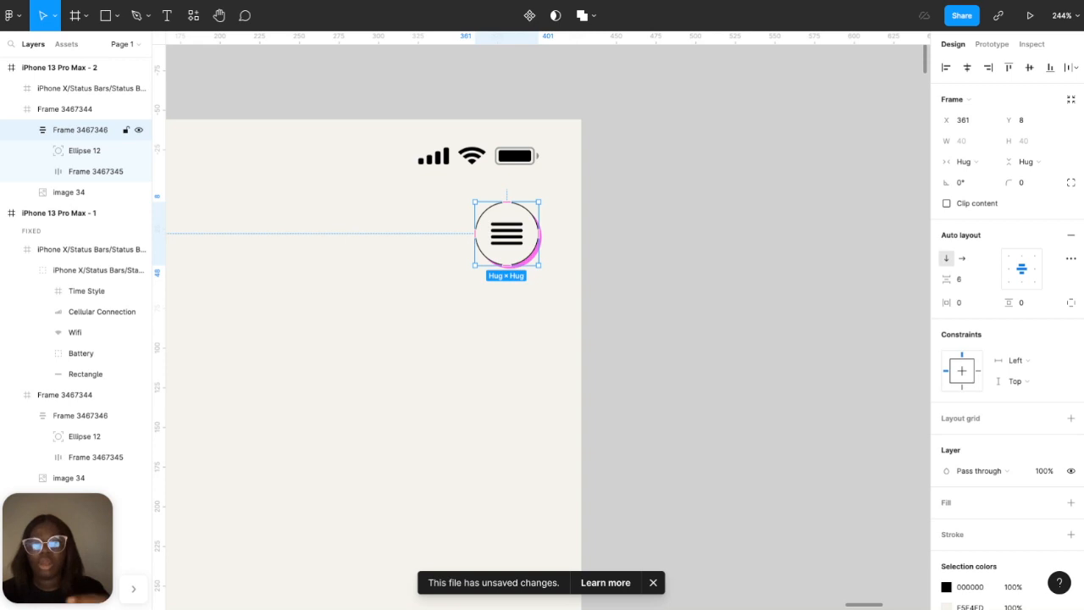
scroll(275, 240, "right", 4)
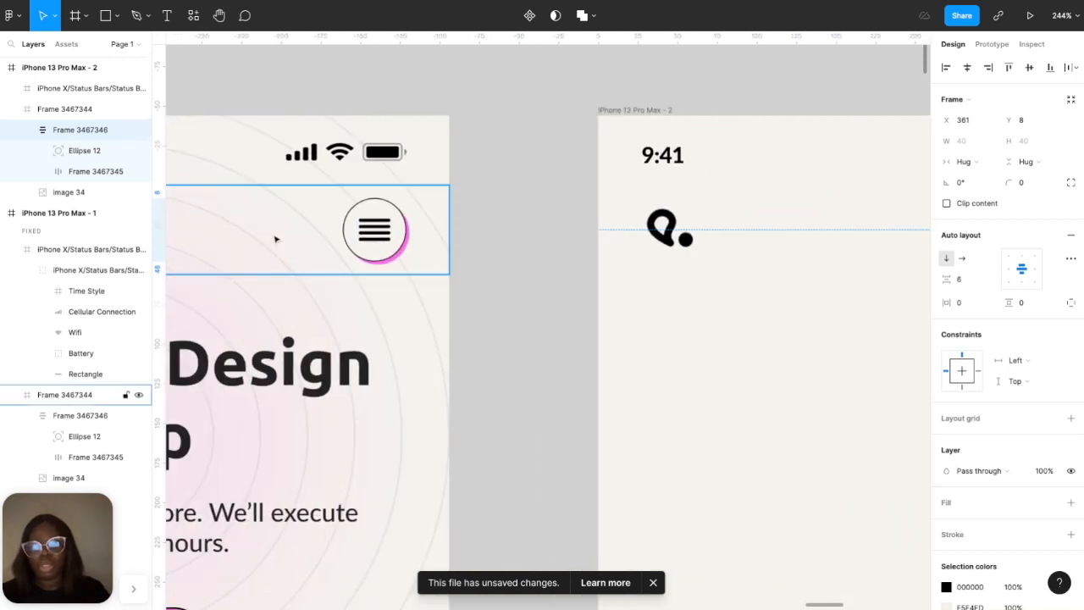
scroll(276, 240, "right", 15)
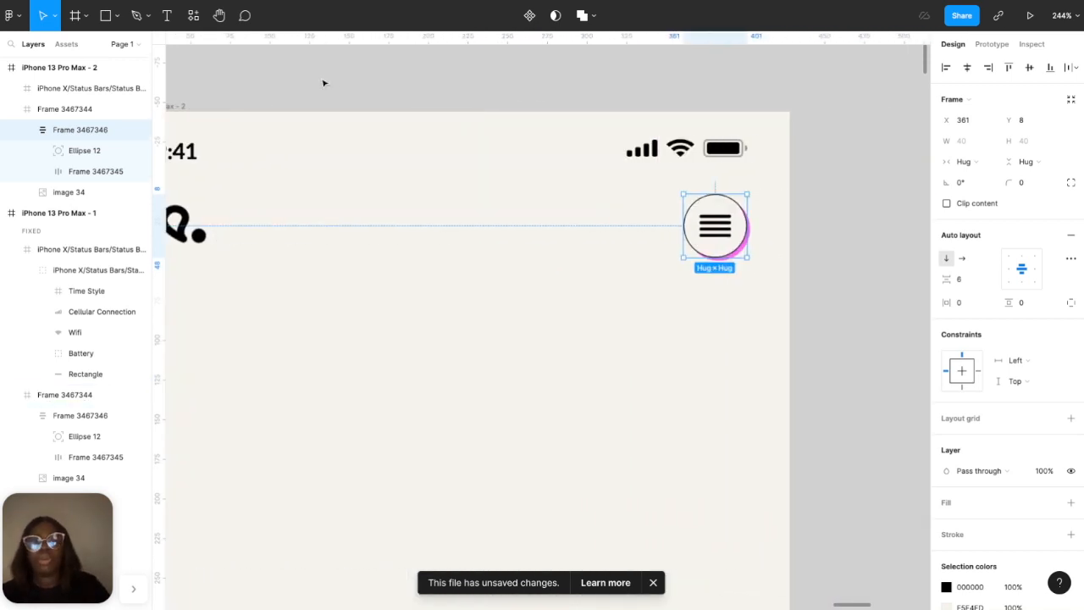
left_click(236, 77)
- Insert the 24 × 24 x (close) icon from the Feather Icons plugin below the second frame's header
left_click(193, 15)
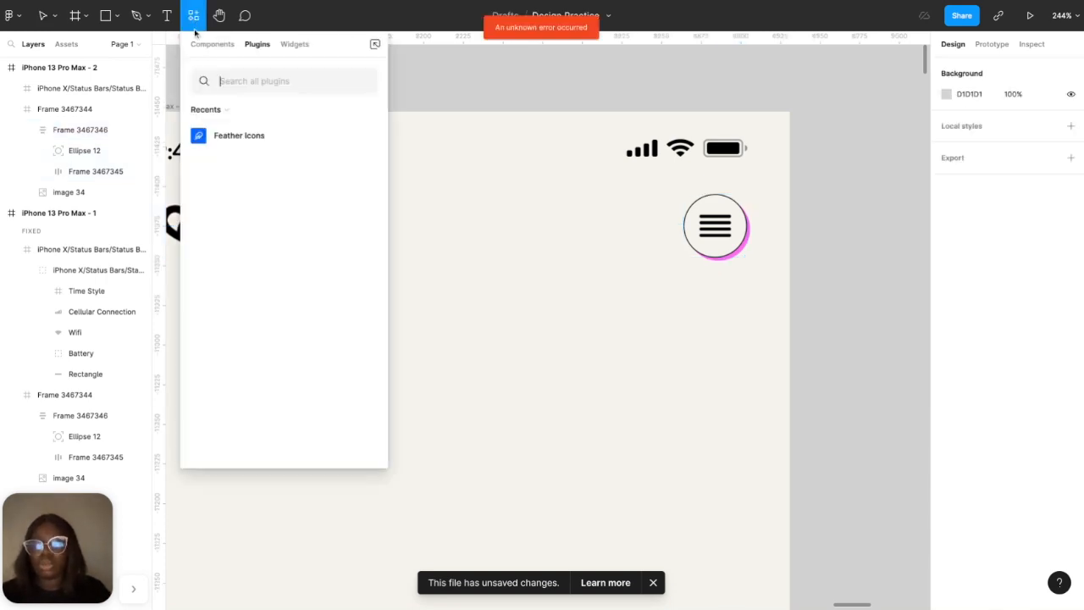
left_click(364, 137)
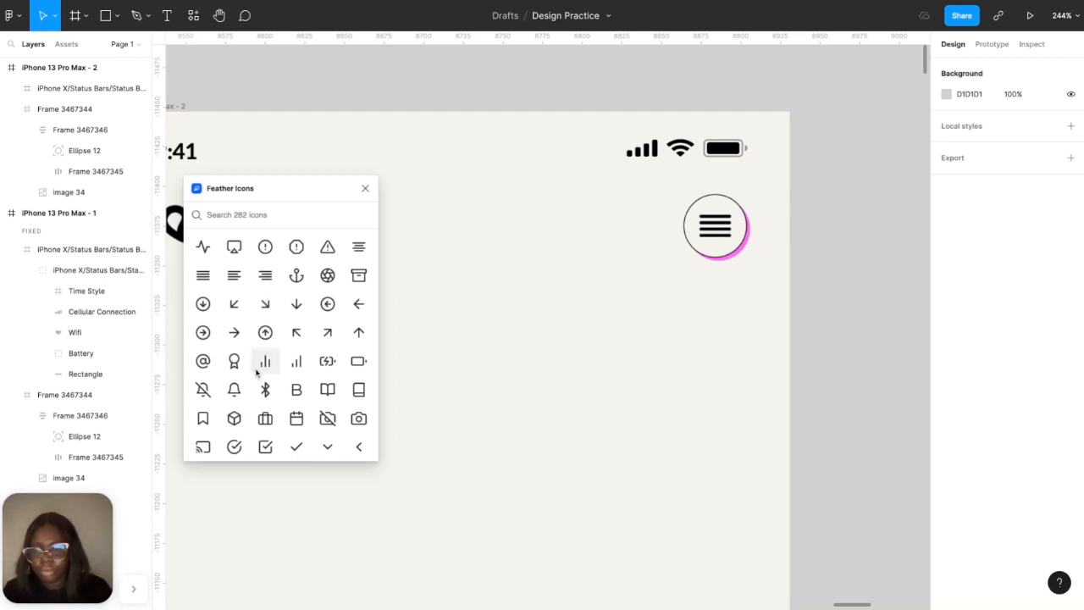
scroll(257, 373, "down", 6)
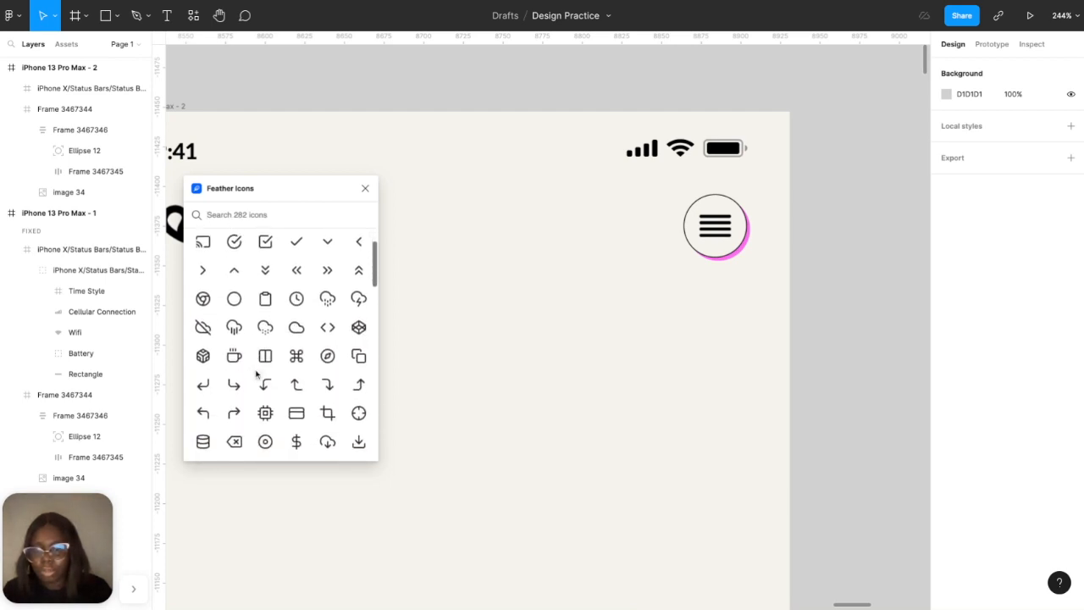
scroll(257, 373, "down", 5)
scroll(265, 371, "down", 8)
scroll(265, 366, "down", 15)
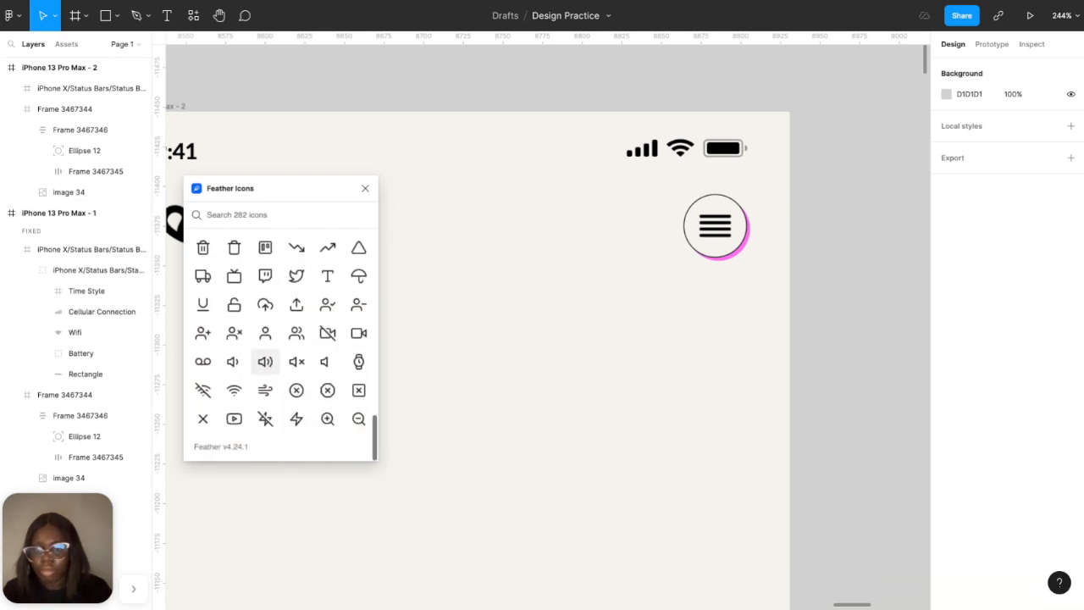
scroll(265, 368, "up", 1)
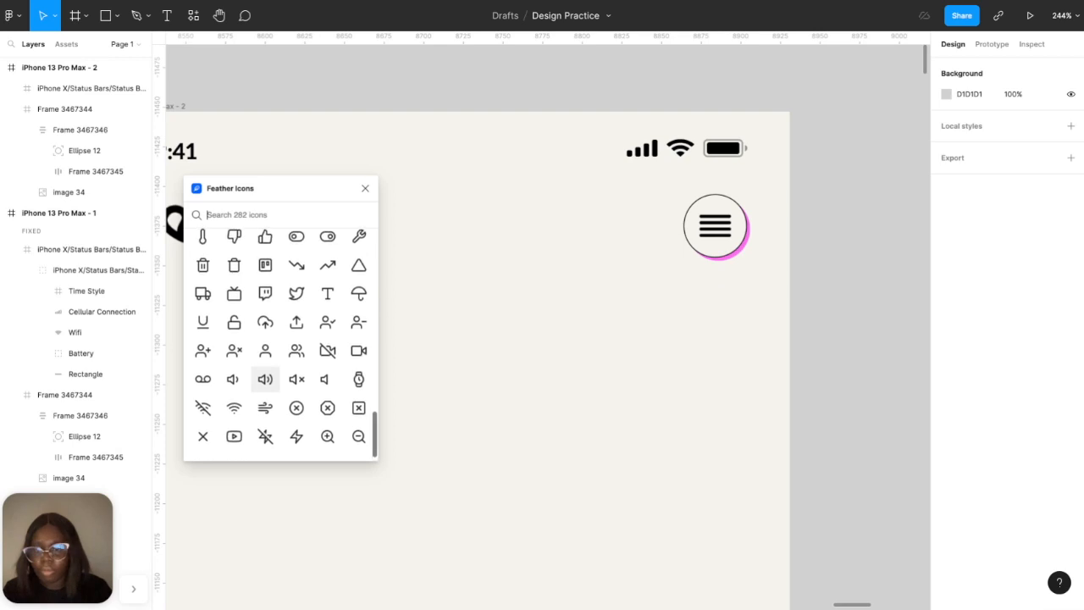
left_click(204, 436)
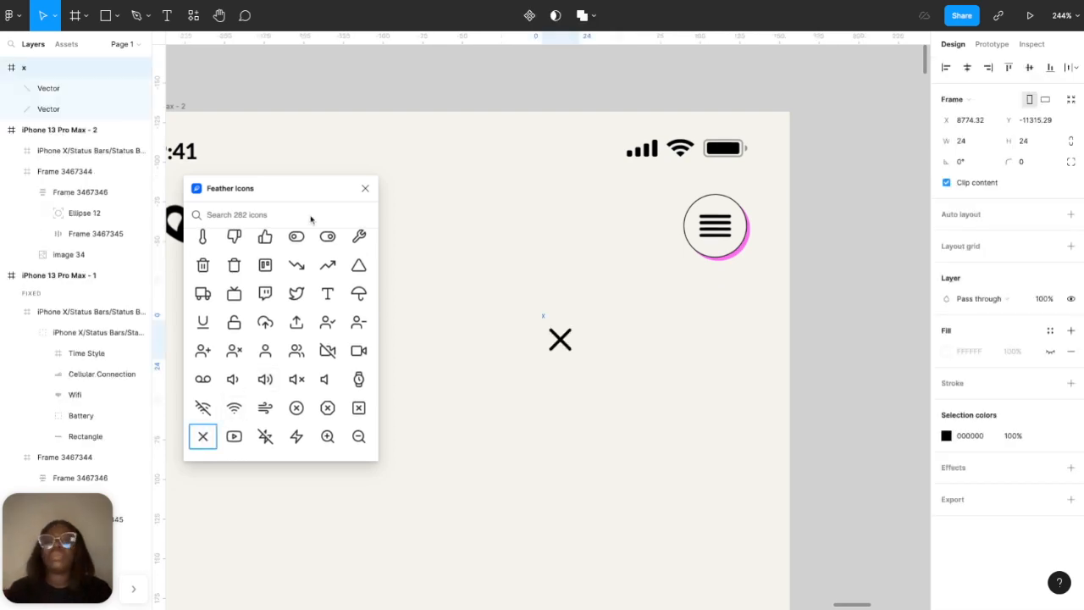
left_click(363, 189)
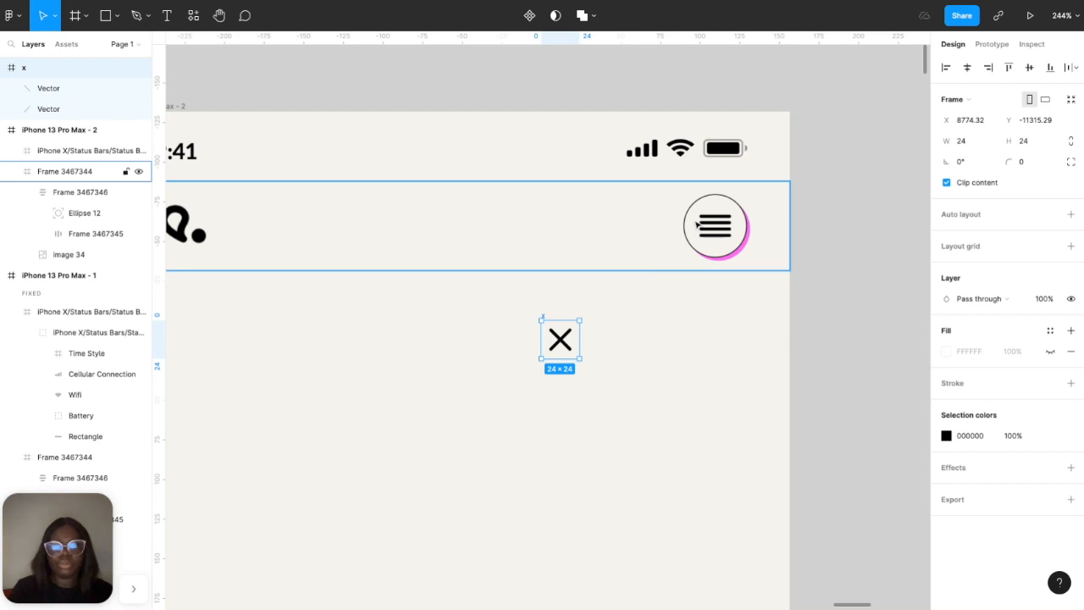
- Cut the loose x icon and use it to replace the four-line menu icon in the second frame's header button
scroll(696, 225, "right", 5)
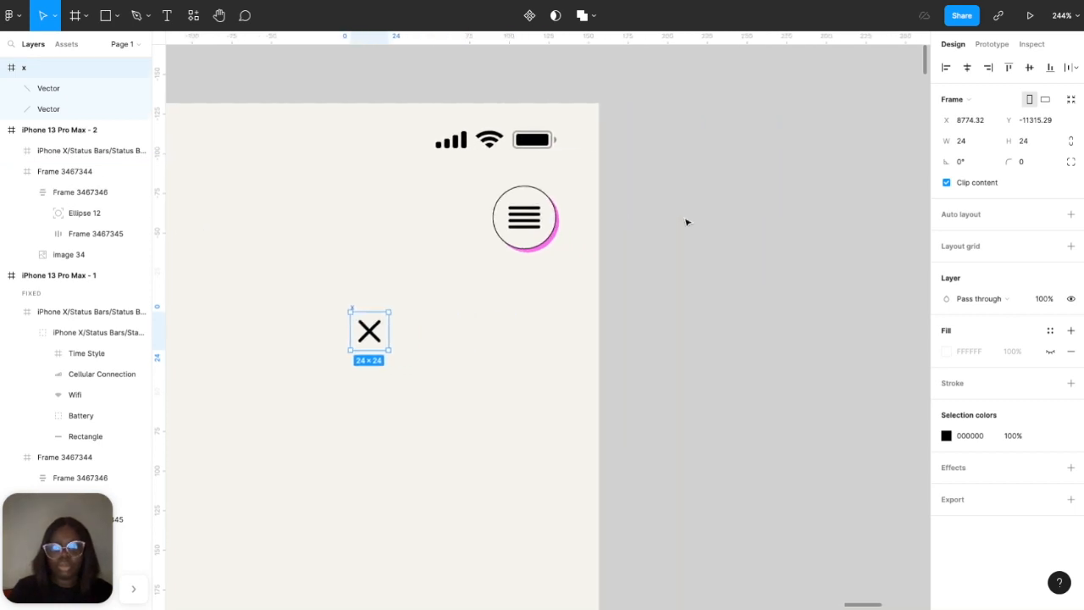
key("Delete")
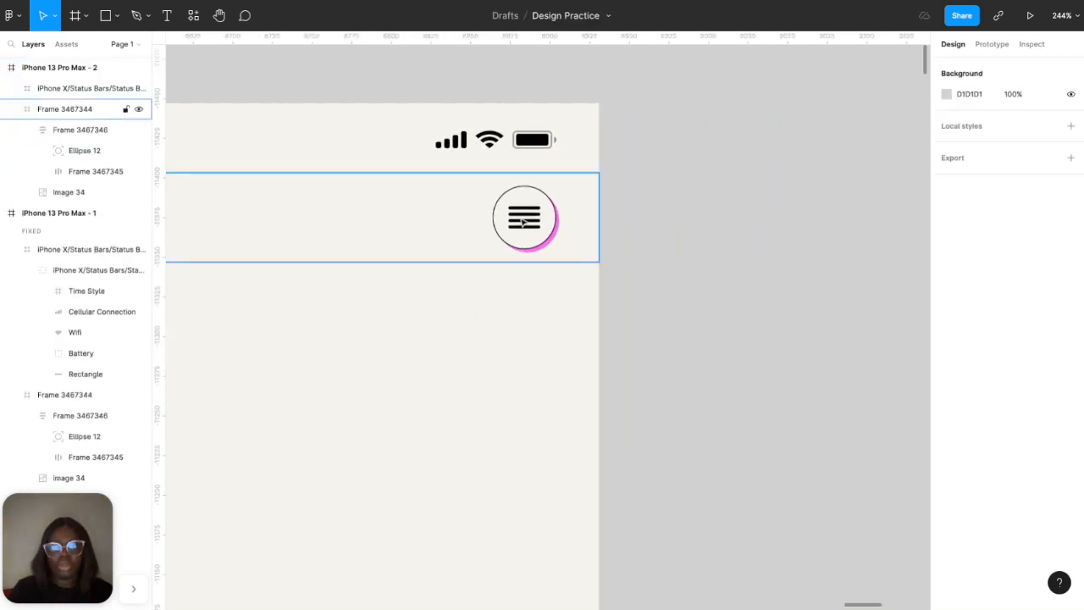
left_click(524, 222)
double_click(524, 222)
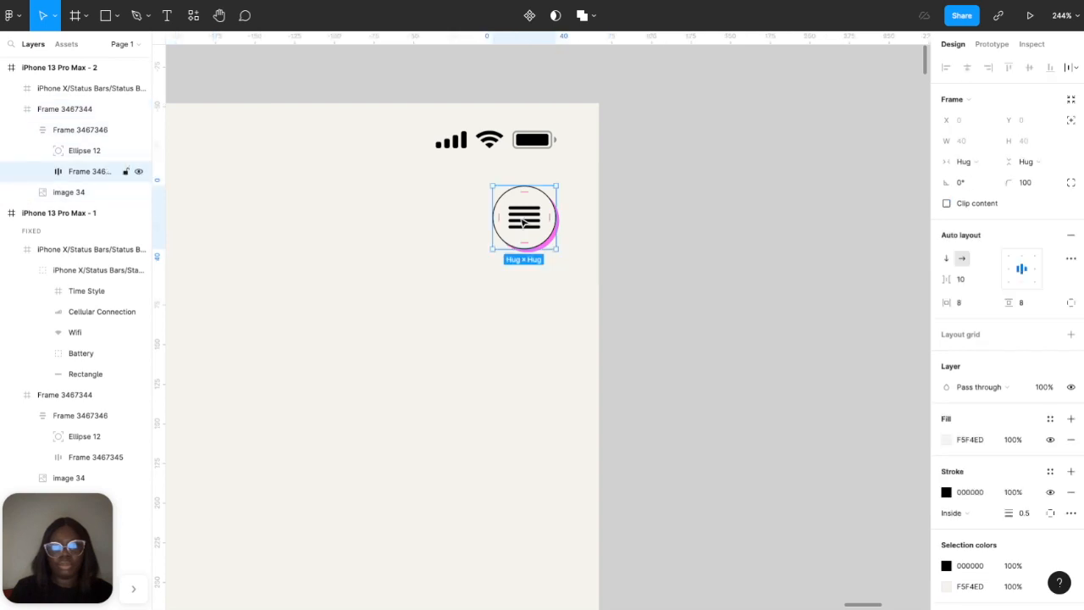
double_click(523, 222)
right_click(524, 222)
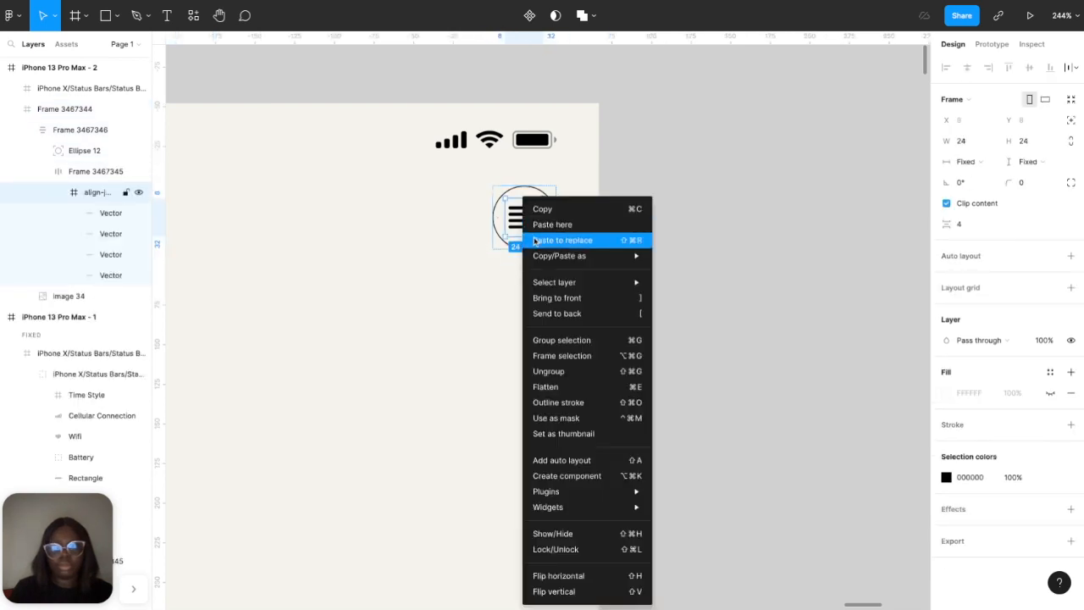
left_click(534, 243)
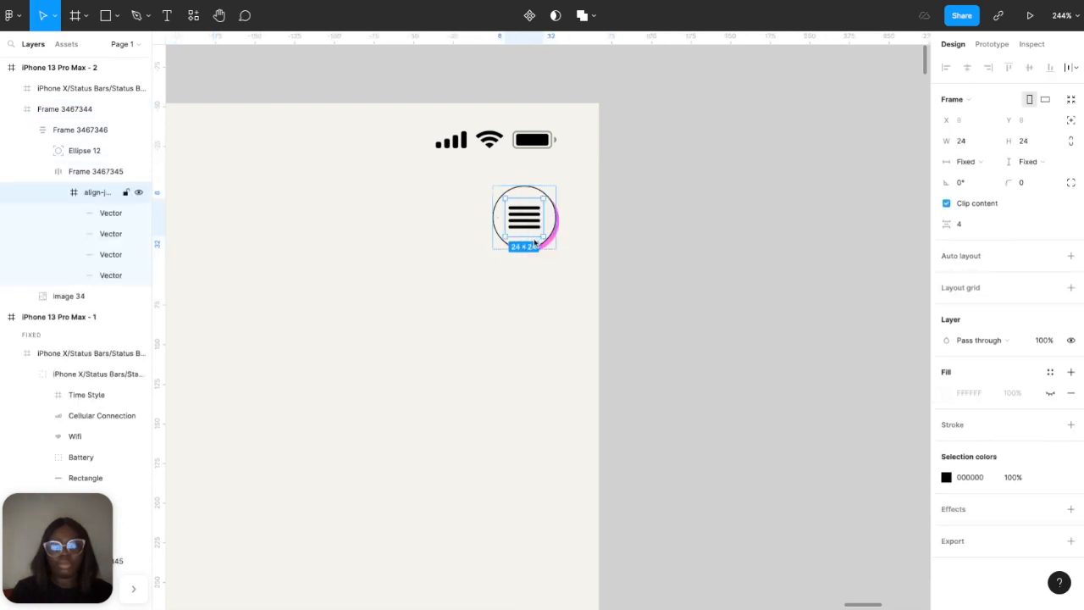
left_click(615, 226)
- Place the Landings, Logo and Illustrations links under the second frame's header as a vertical stack about 222 wide
scroll(628, 240, "down", 10, "ctrl")
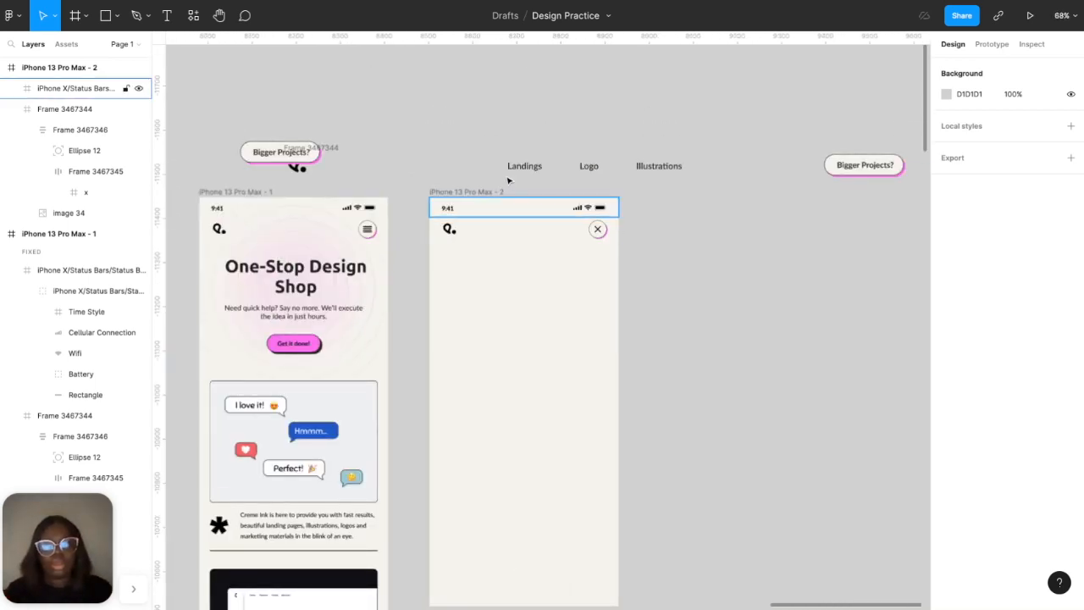
left_click_drag(526, 171, 476, 288)
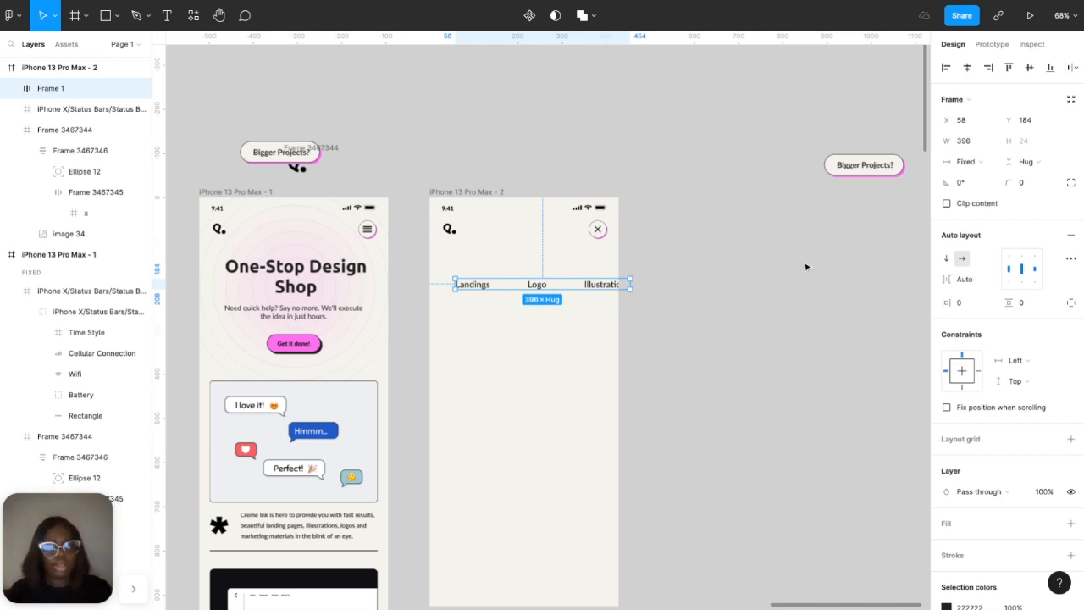
left_click(945, 259)
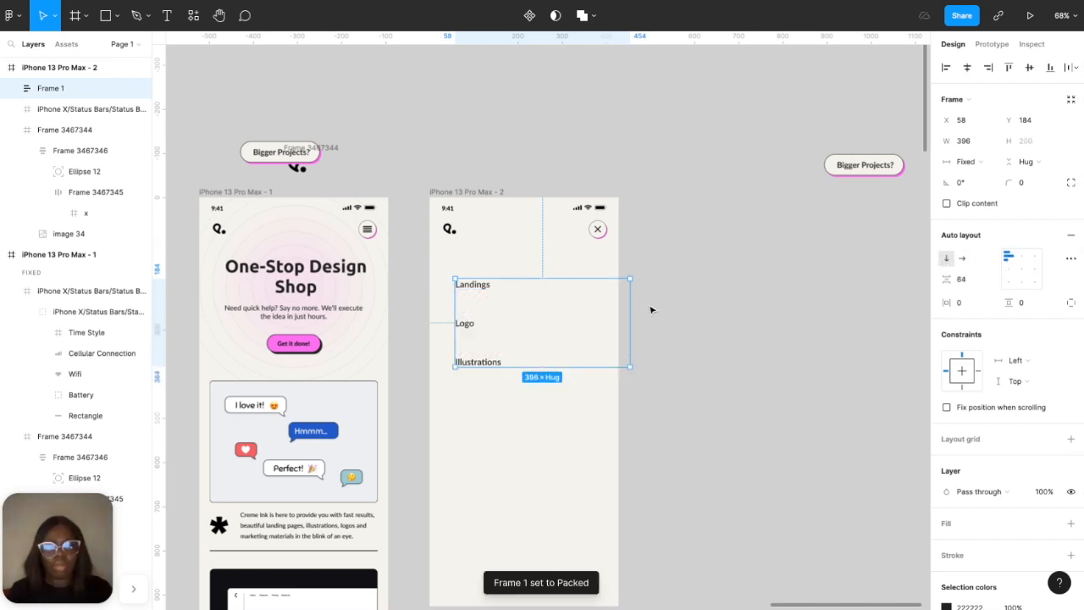
left_click_drag(633, 299, 554, 299)
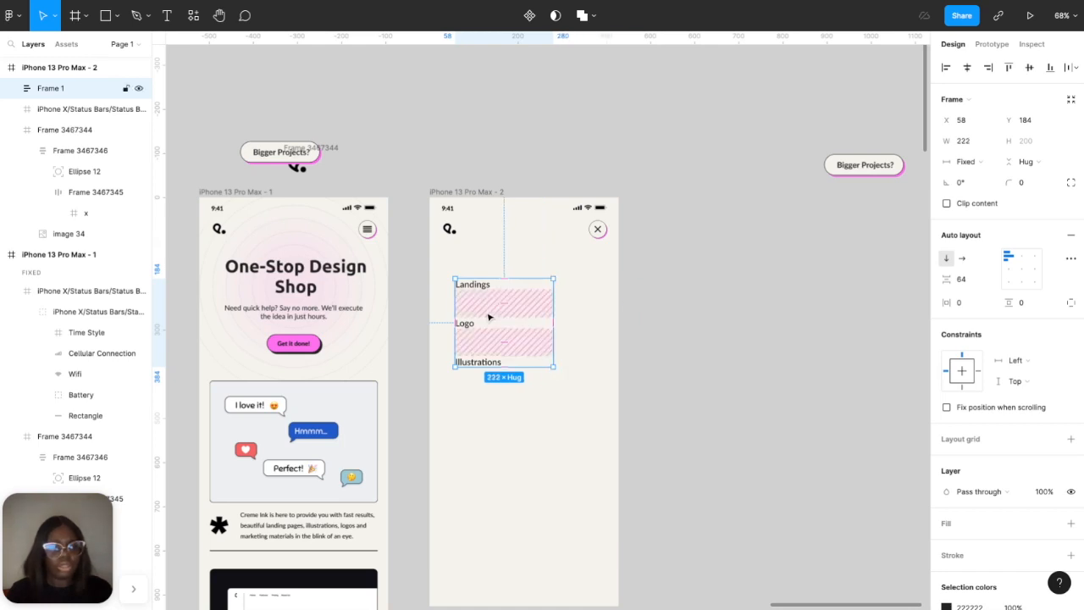
left_click_drag(474, 327, 462, 298)
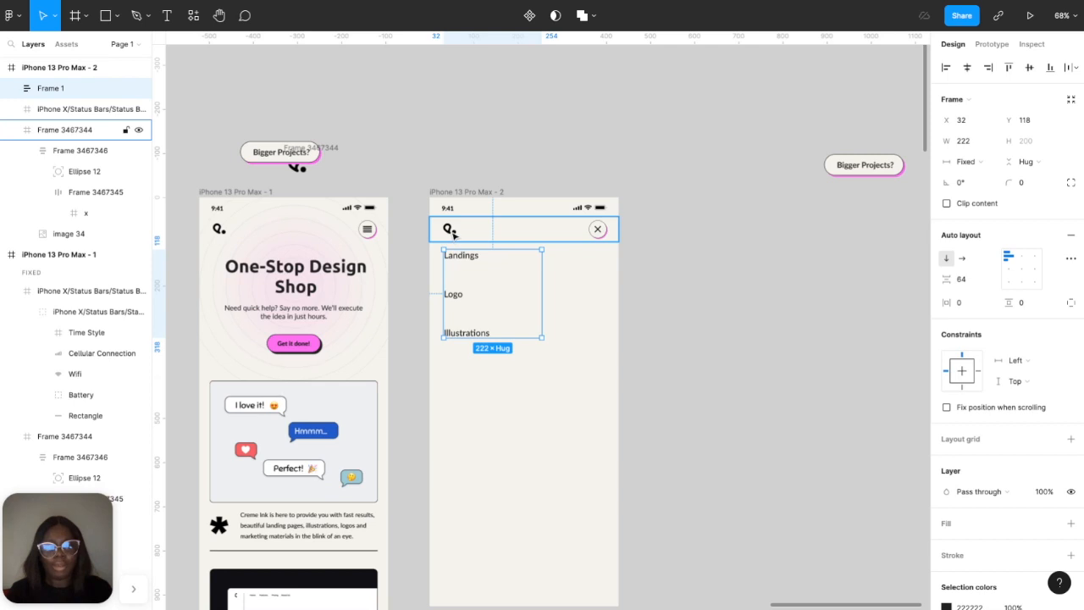
- Add a layout grid of 4 stretched columns to the iPhone 13 Pro Max - 2 frame
left_click(454, 194)
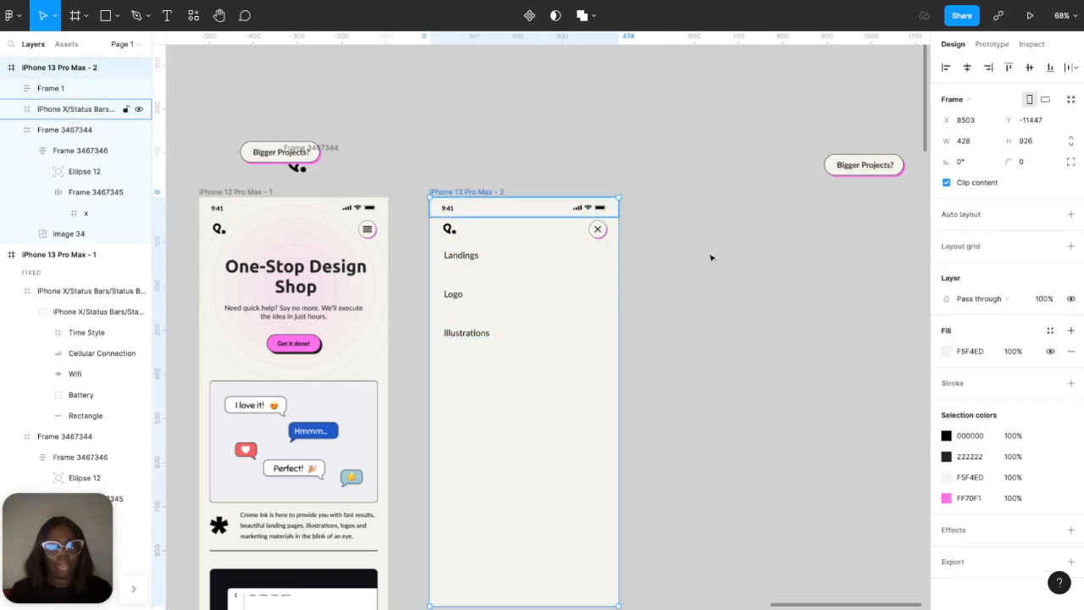
left_click(1070, 247)
left_click(944, 269)
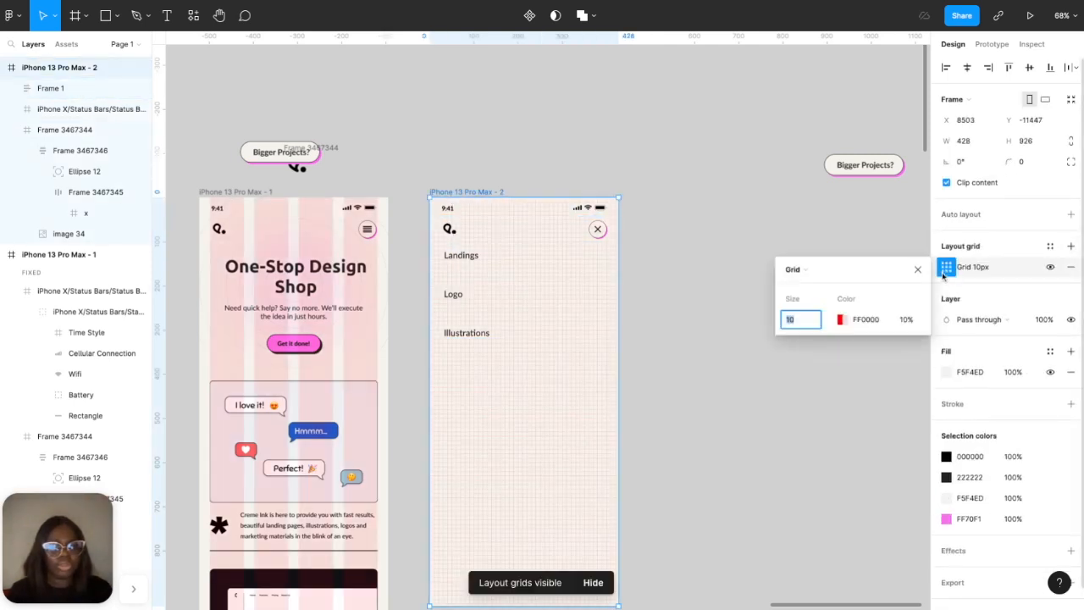
left_click(828, 275)
left_click(809, 284)
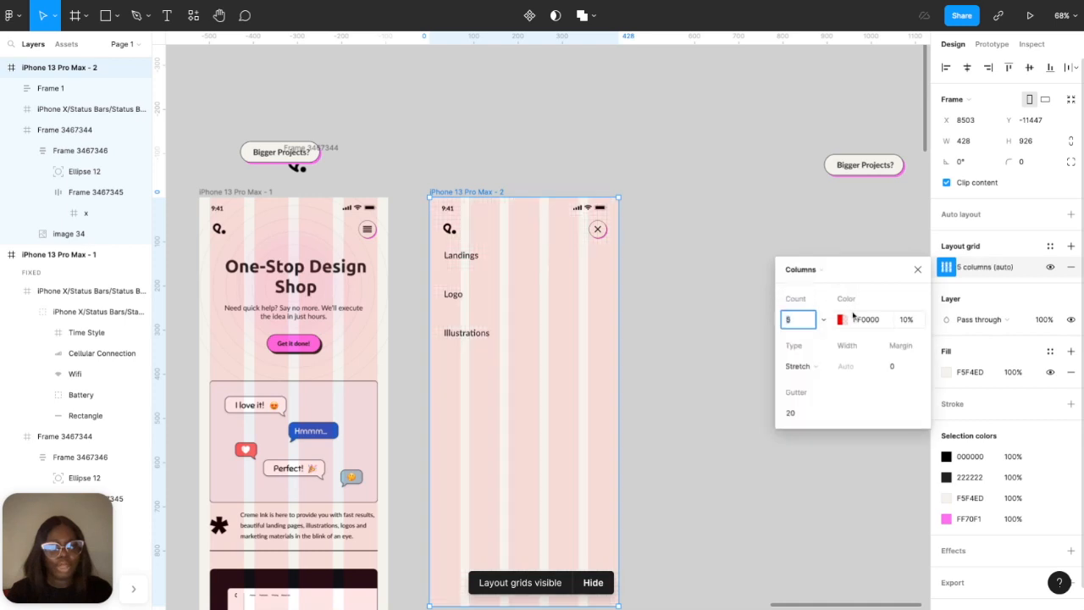
left_click(820, 319)
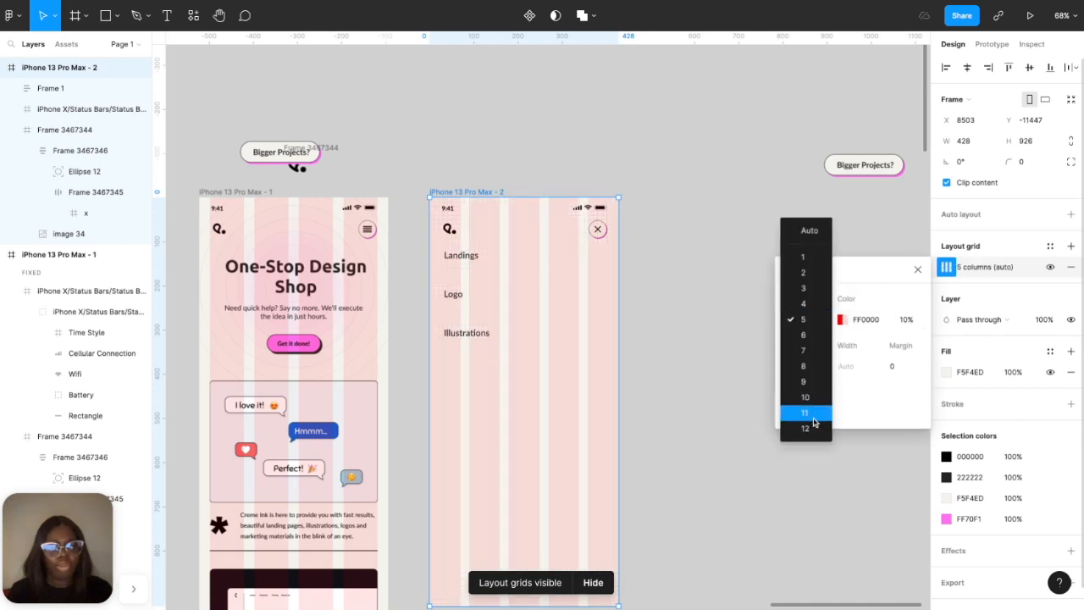
left_click(805, 303)
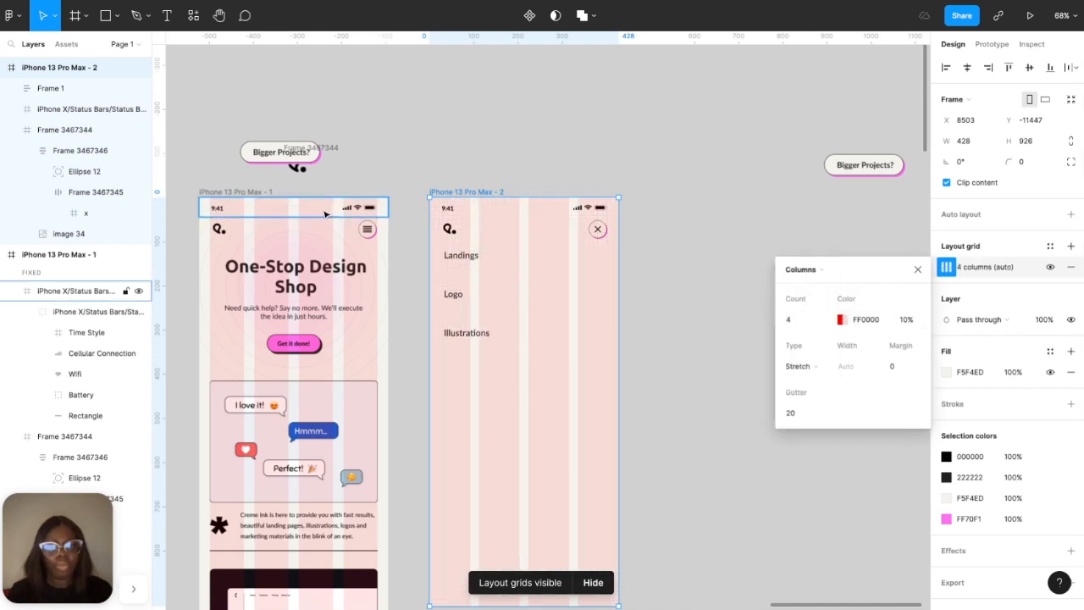
- Match the second frame's column grid to the first mobile frame's, with a margin of 24 and a gutter of 24
left_click(237, 194)
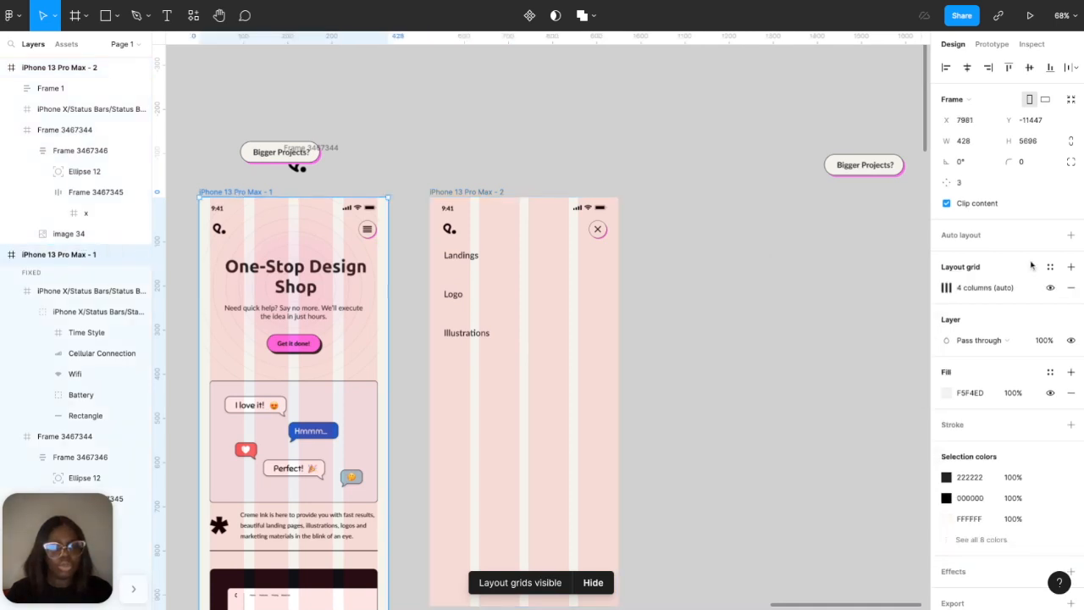
left_click(947, 288)
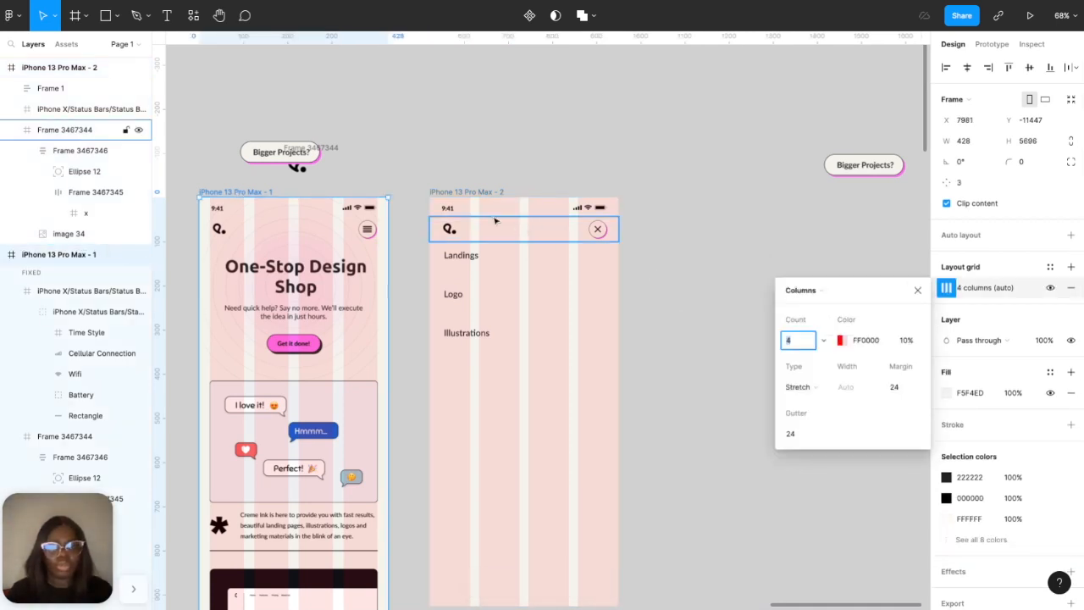
left_click(478, 194)
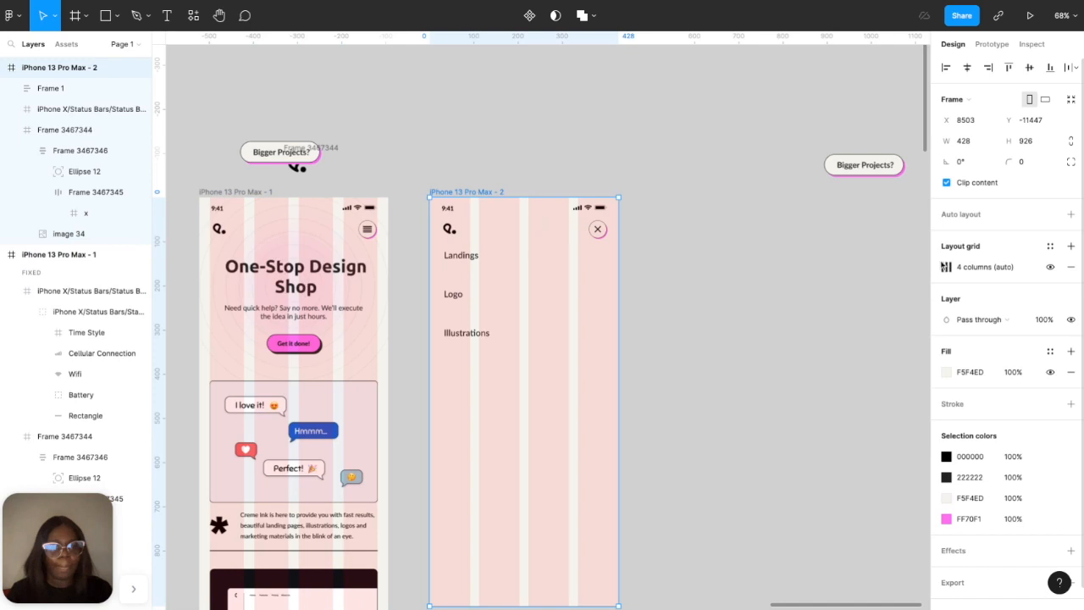
left_click(947, 267)
left_click(897, 371)
type("24")
left_click(801, 413)
type("24")
key("Return")
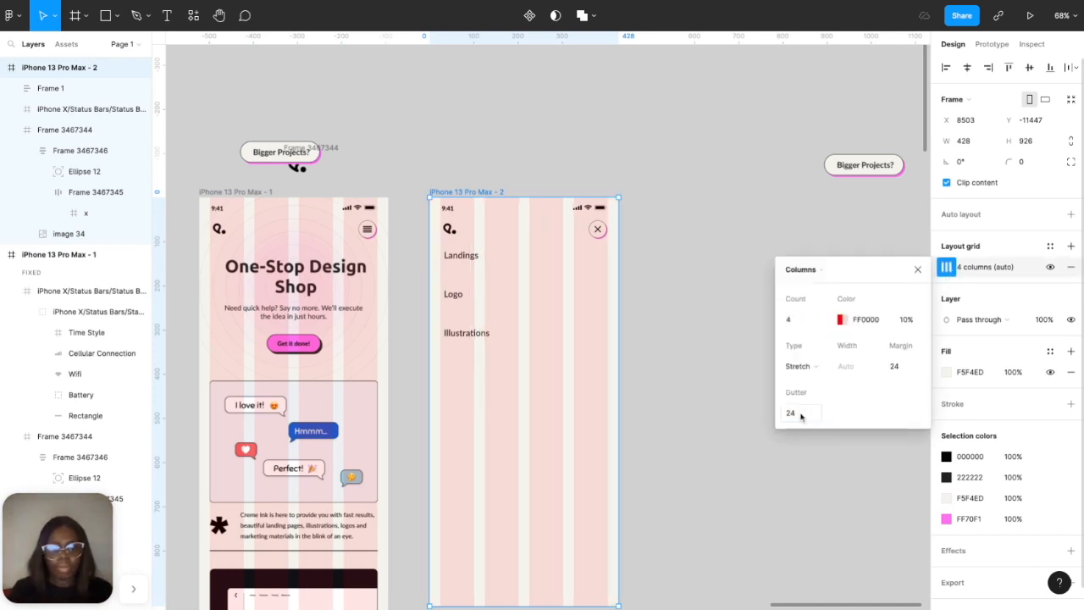
- Align the navigation link stack with the grid's left margin by setting its X position to 24
left_click(462, 322)
key("Left")
key("Left")
key("Left")
key("Left")
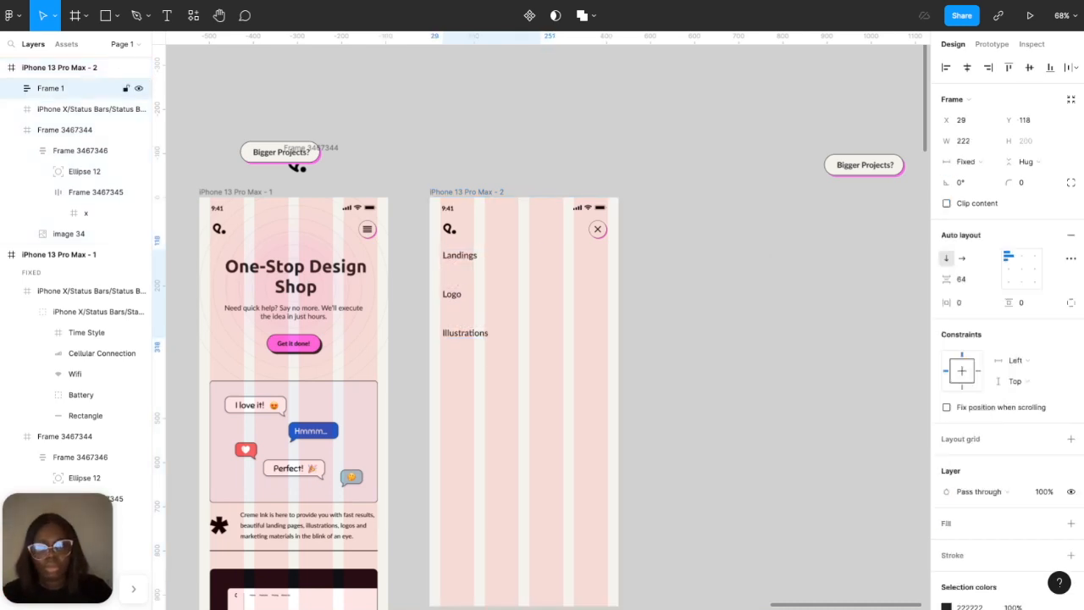
left_click(977, 126)
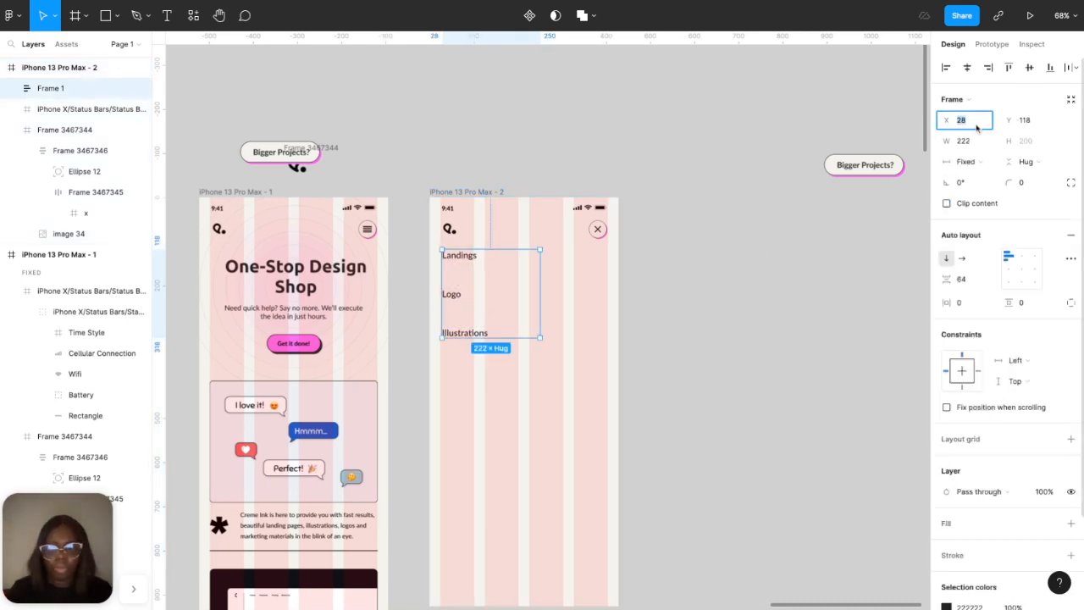
type("24")
key("Return")
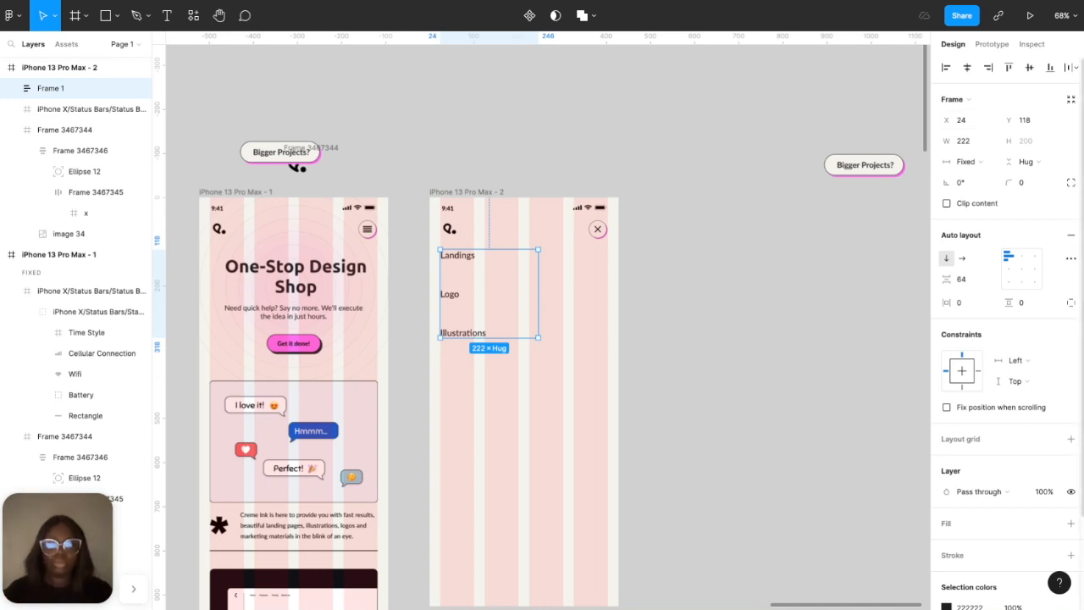
- Move the Bigger Projects? button from above the first mobile frame onto the empty canvas to that frame's left
left_click(794, 340)
scroll(795, 337, "down", 5)
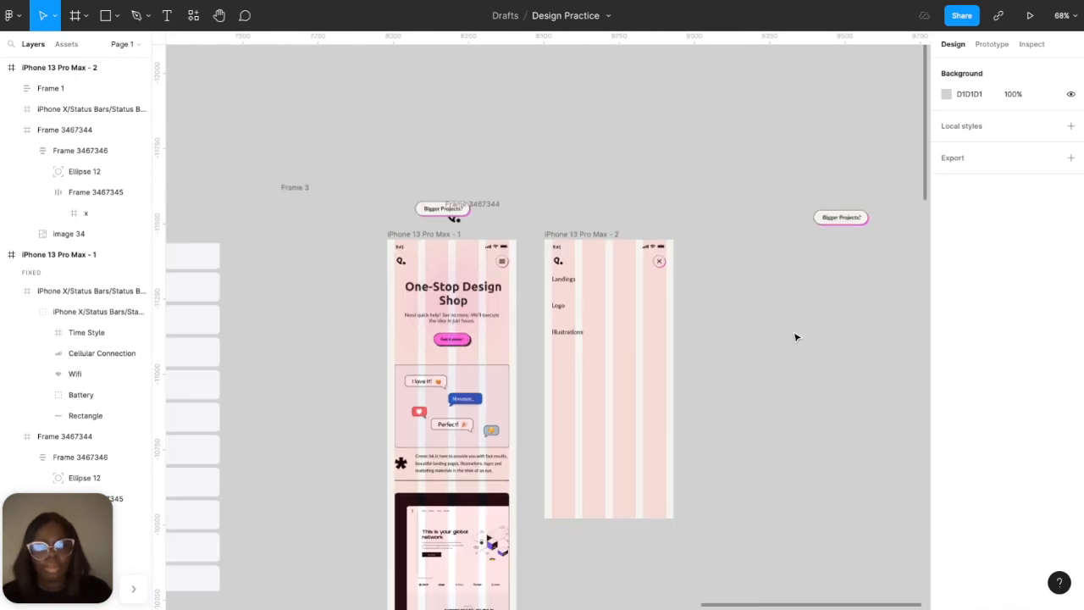
scroll(791, 337, "down", 1)
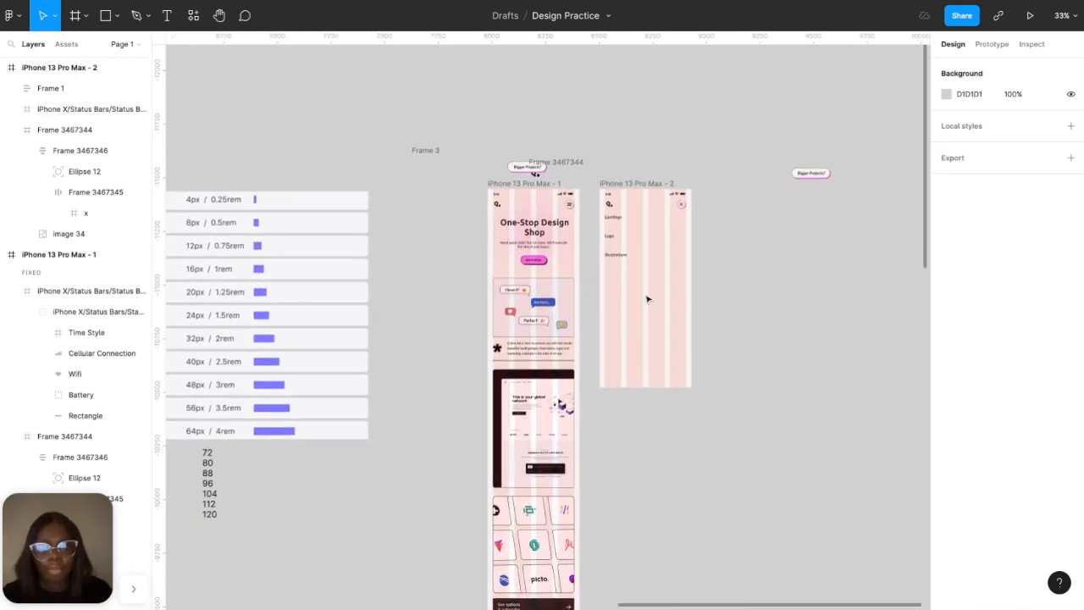
scroll(628, 265, "up", 4)
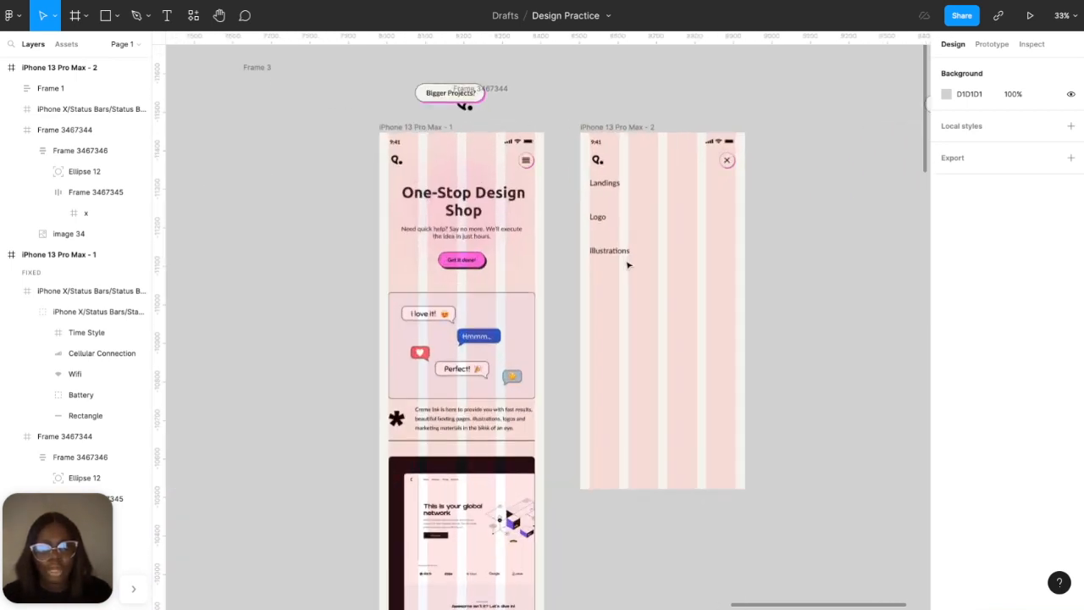
left_click(426, 97)
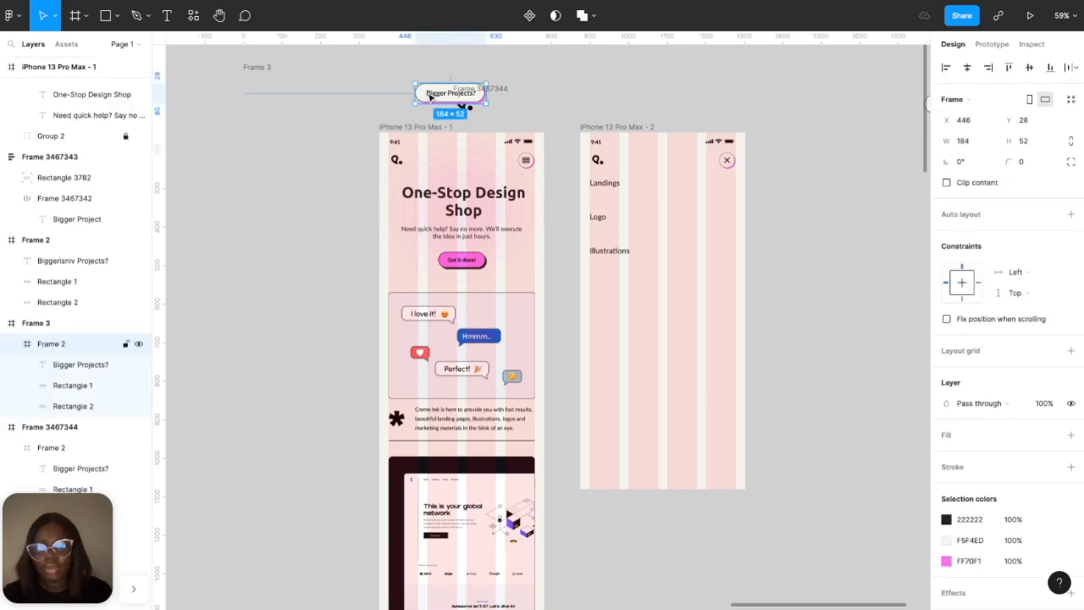
left_click_drag(431, 97, 344, 129)
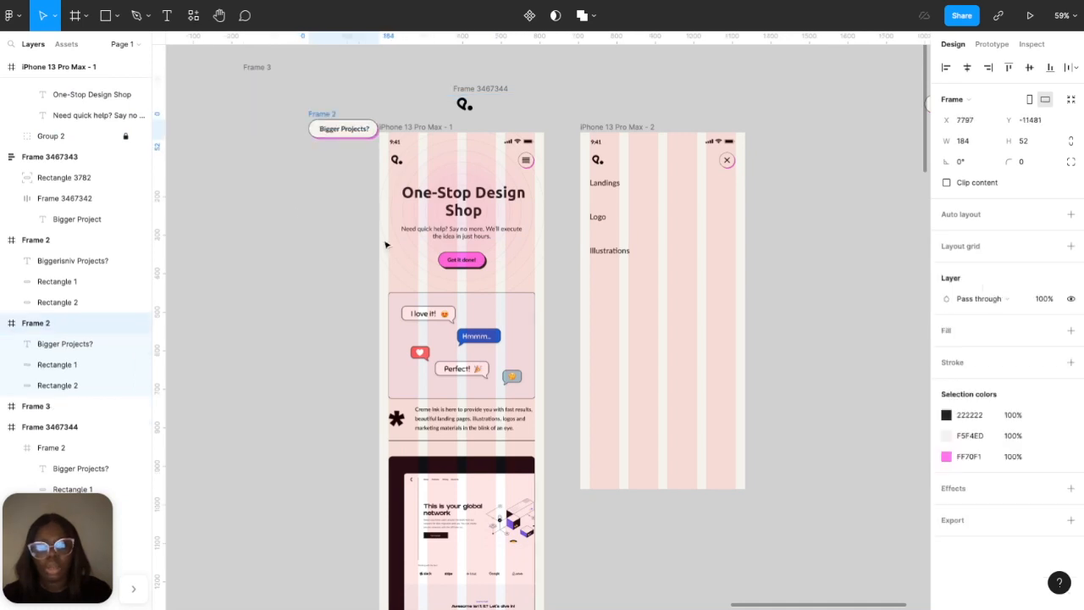
- Duplicate the first mobile frame's Get it done! button into the second frame, below the Illustrations link
left_click(457, 265)
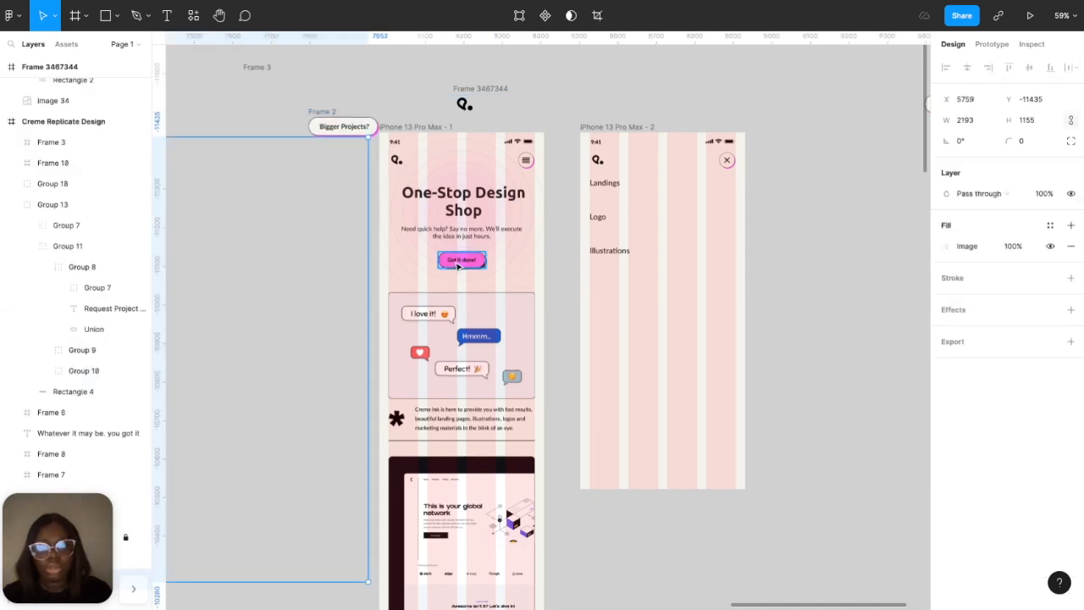
left_click(405, 101)
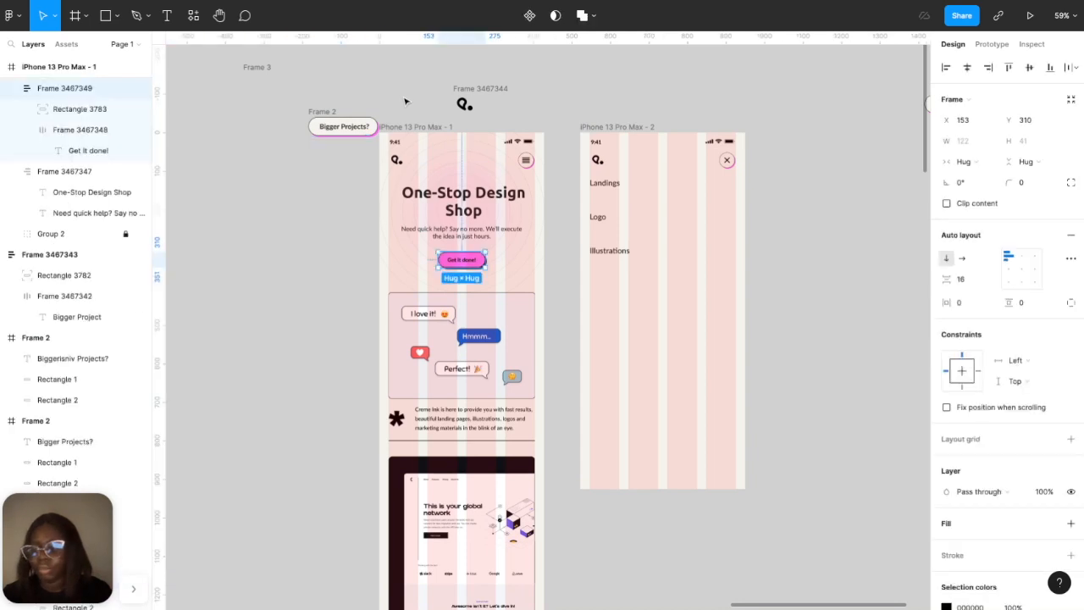
left_click(462, 267)
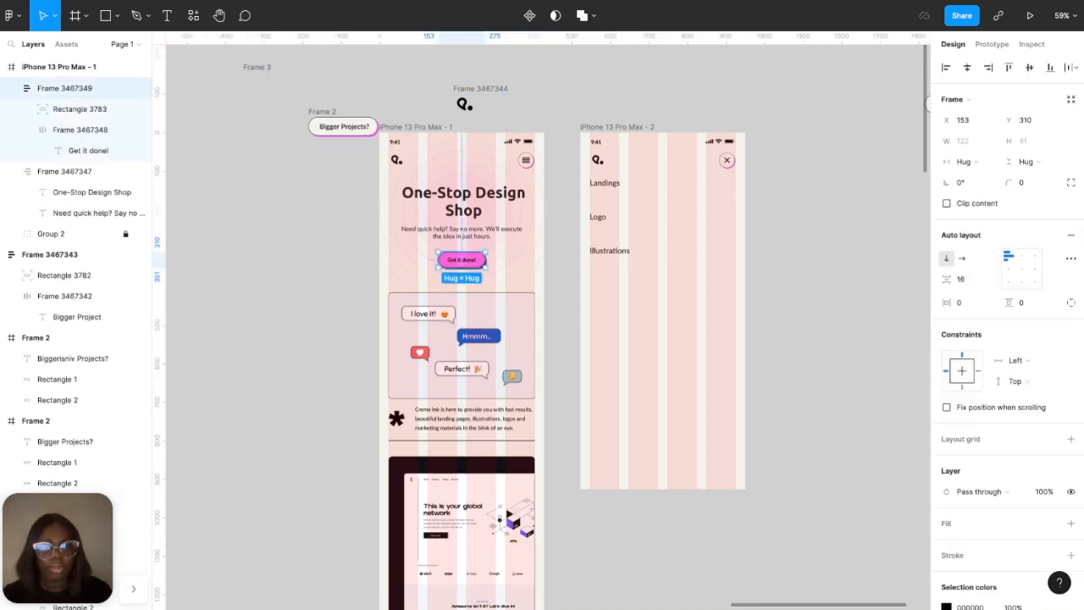
left_click_drag(461, 260, 620, 296)
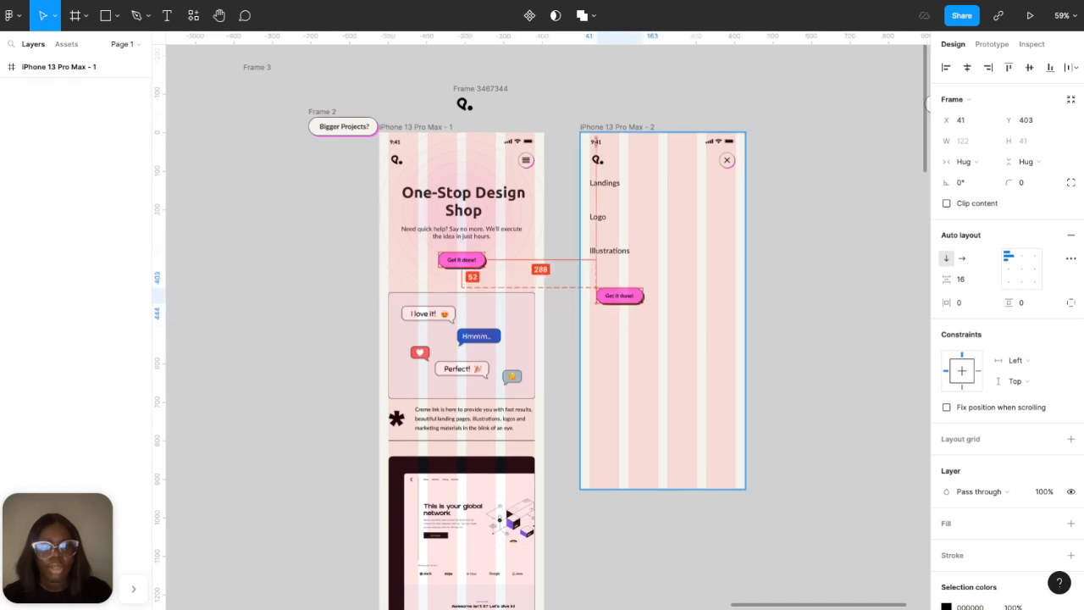
- Change the copied button's pink to the cream F5F4ED sampled from the second frame's background
scroll(664, 291, "up", 10)
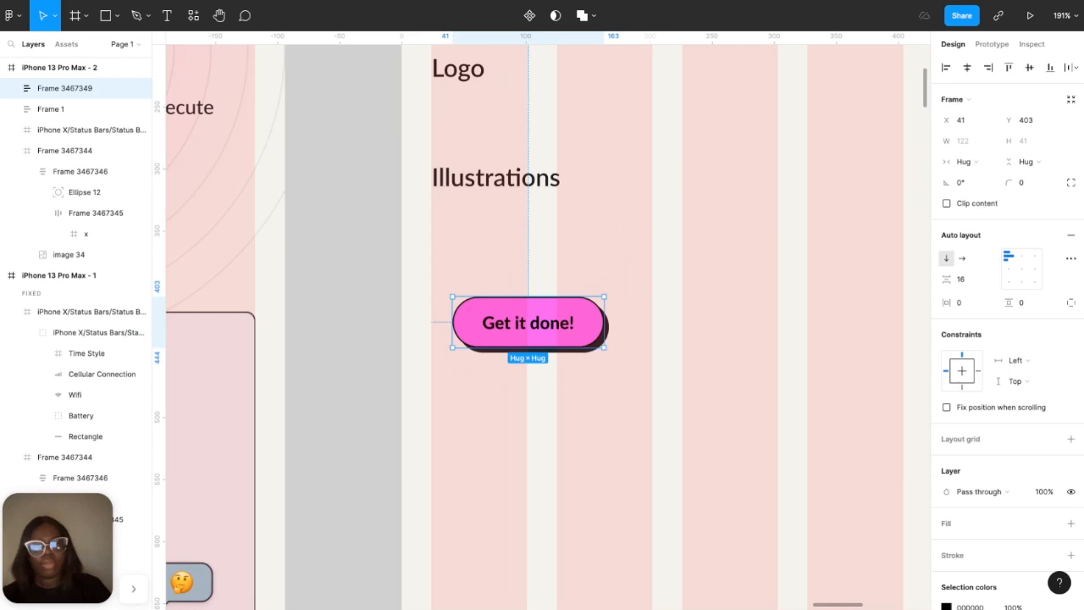
scroll(1042, 468, "down", 3)
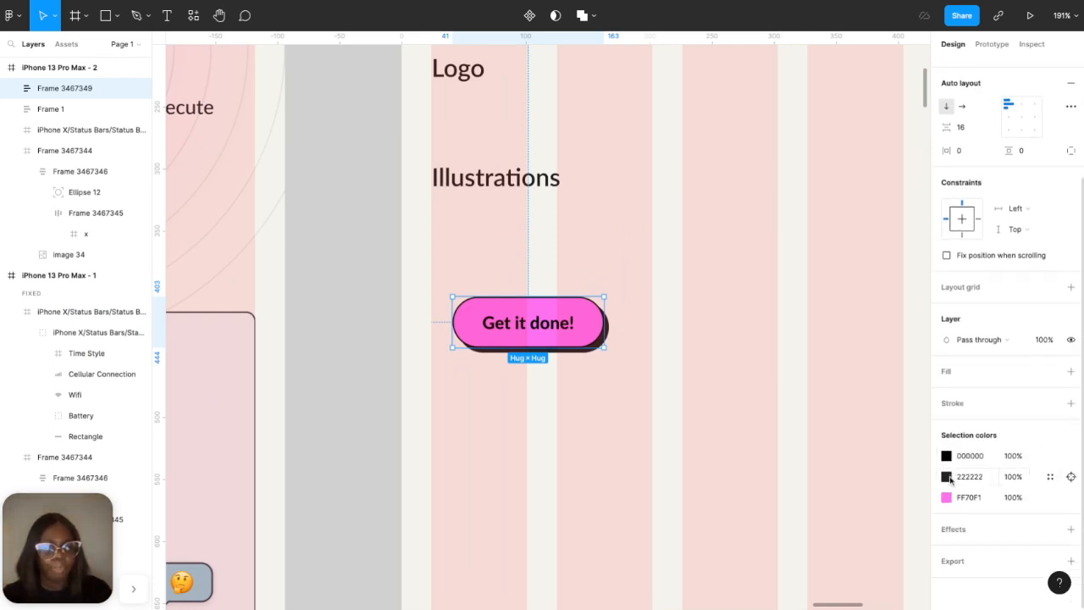
left_click(946, 497)
left_click(793, 466)
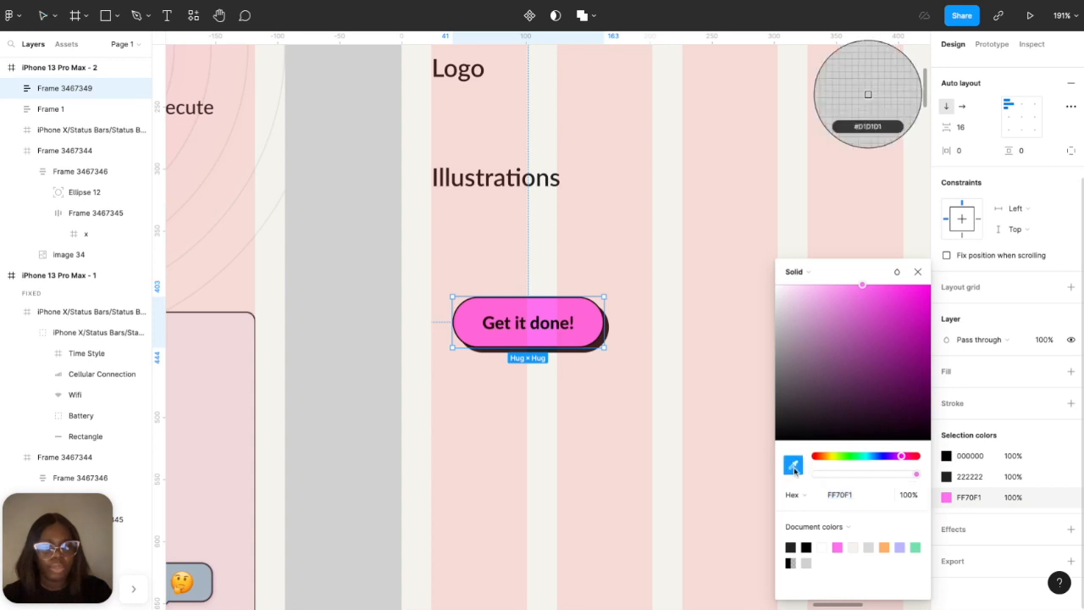
left_click(735, 436)
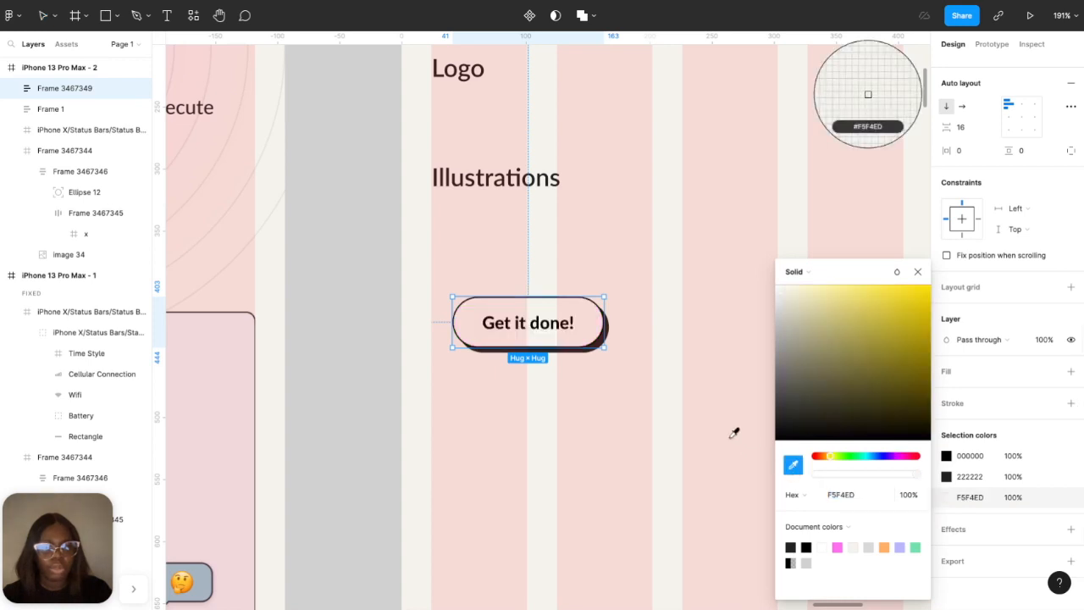
- Recolor the copied button's dark shadow to the pink FF70F1 and its black to 222222
left_click(946, 476)
left_click(852, 547)
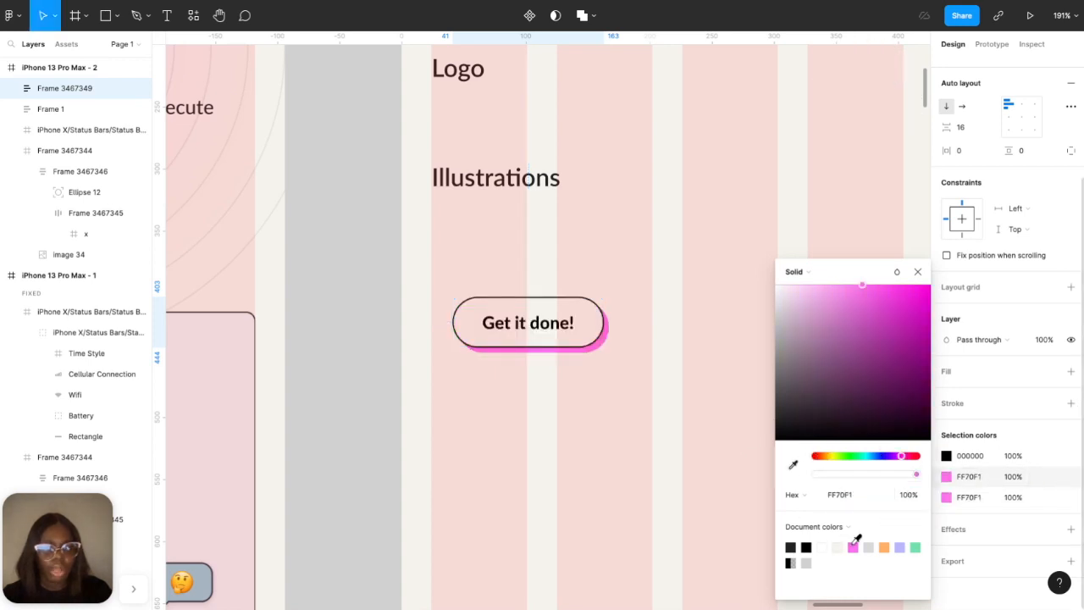
left_click(959, 457)
type("222222")
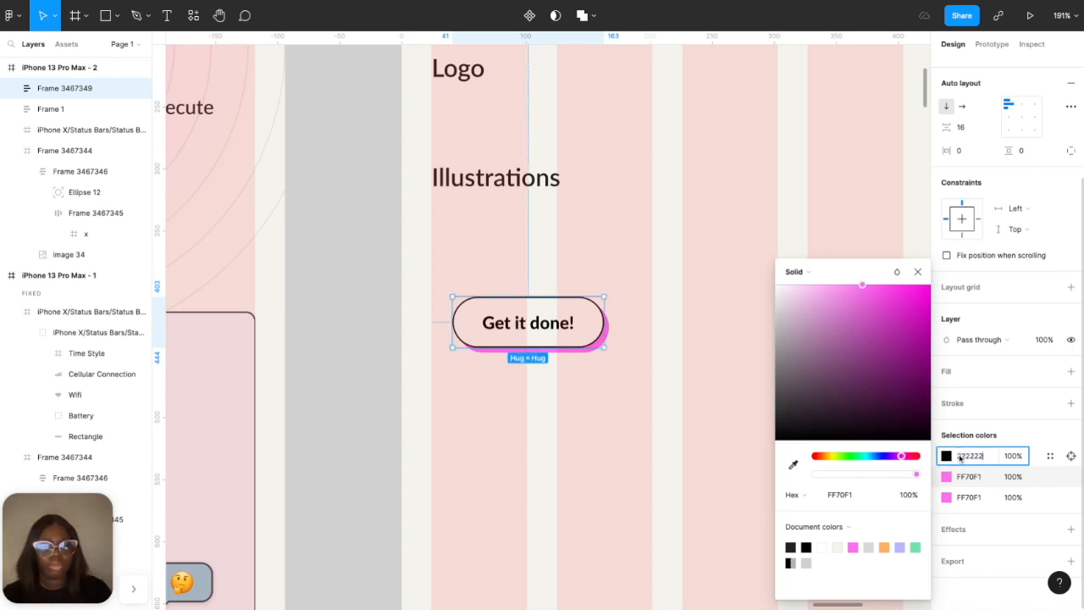
key("Return")
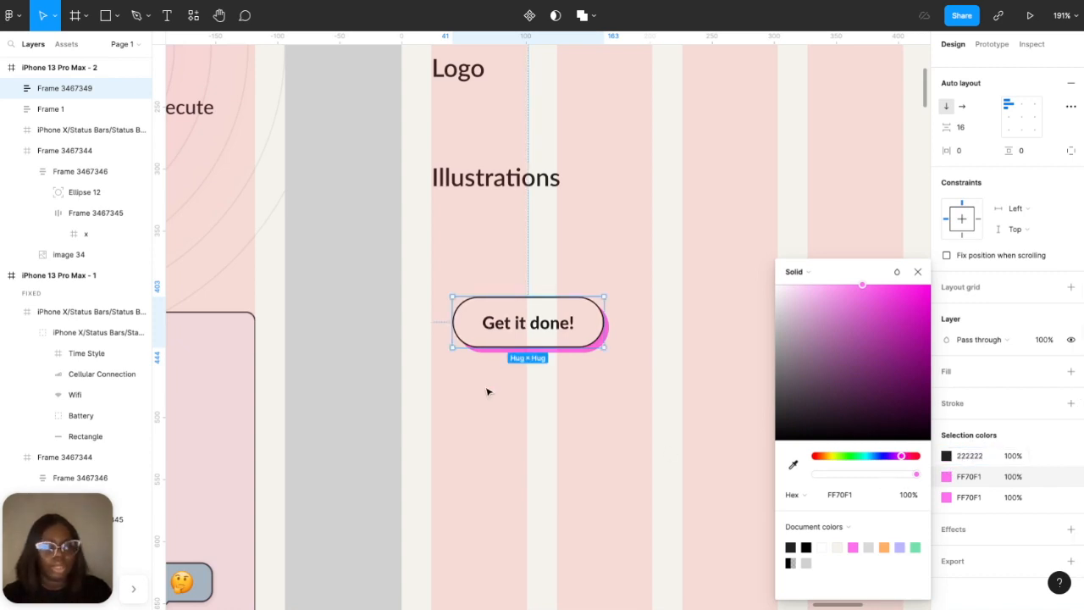
- Replace the copied button's Get it done! label with "Bigger Projects?"
double_click(531, 322)
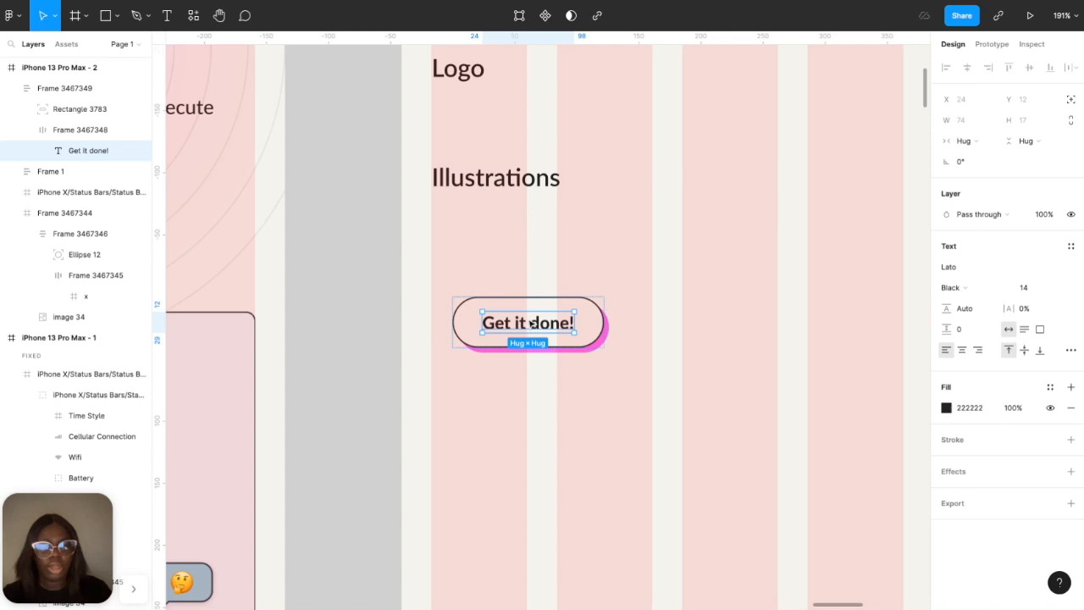
double_click(531, 323)
type("Bi")
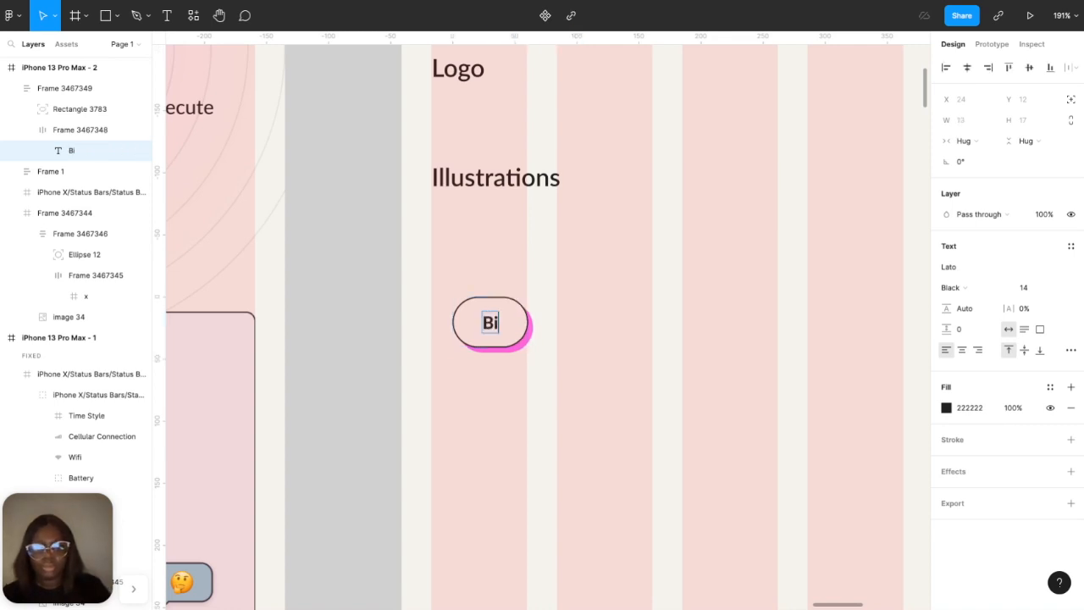
type("gger")
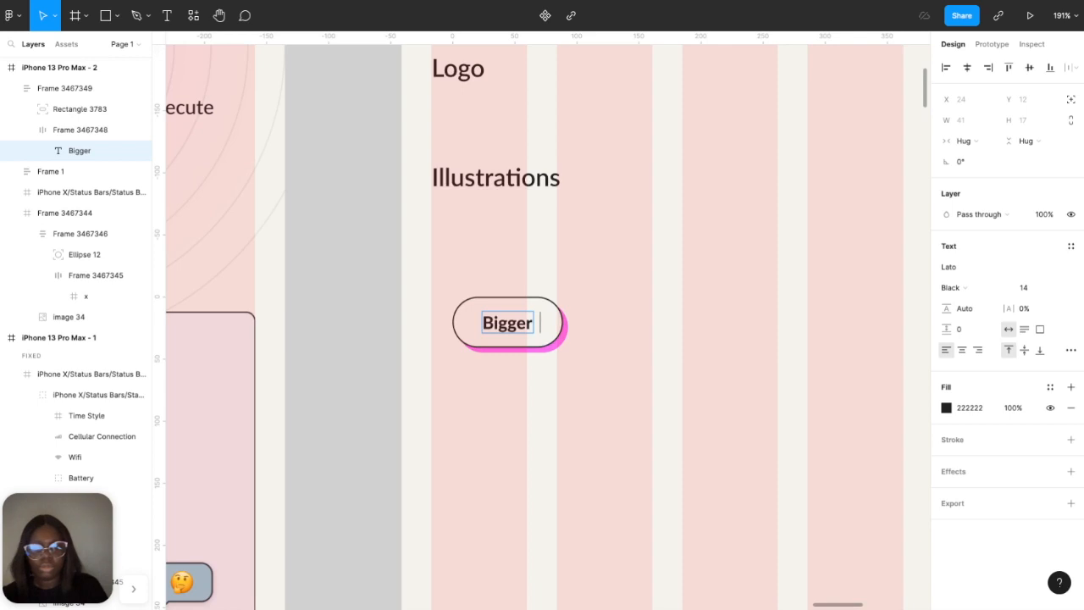
type(" Proj")
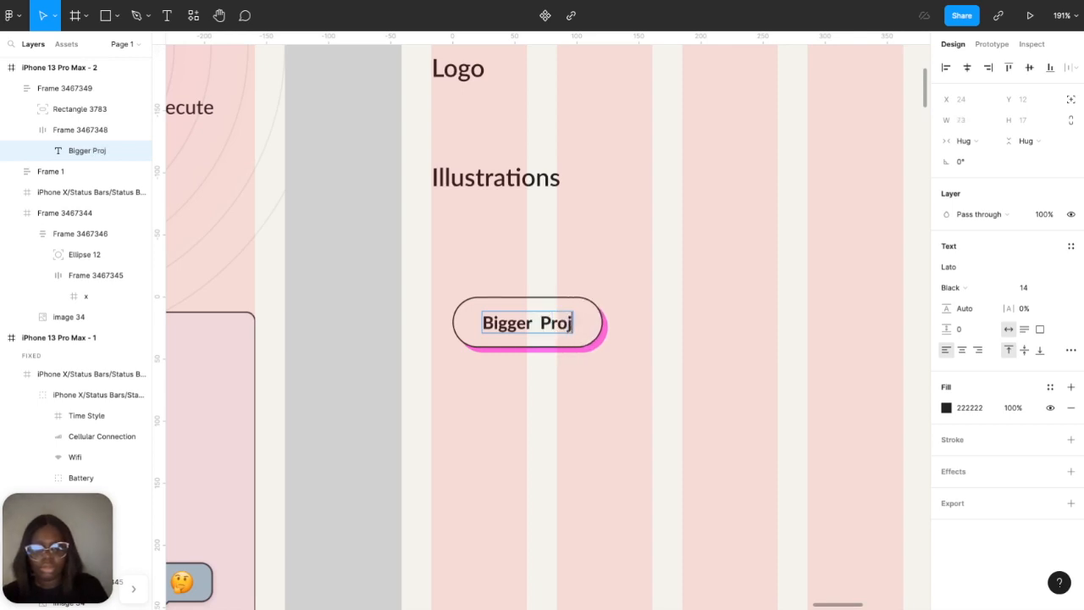
type("ects?")
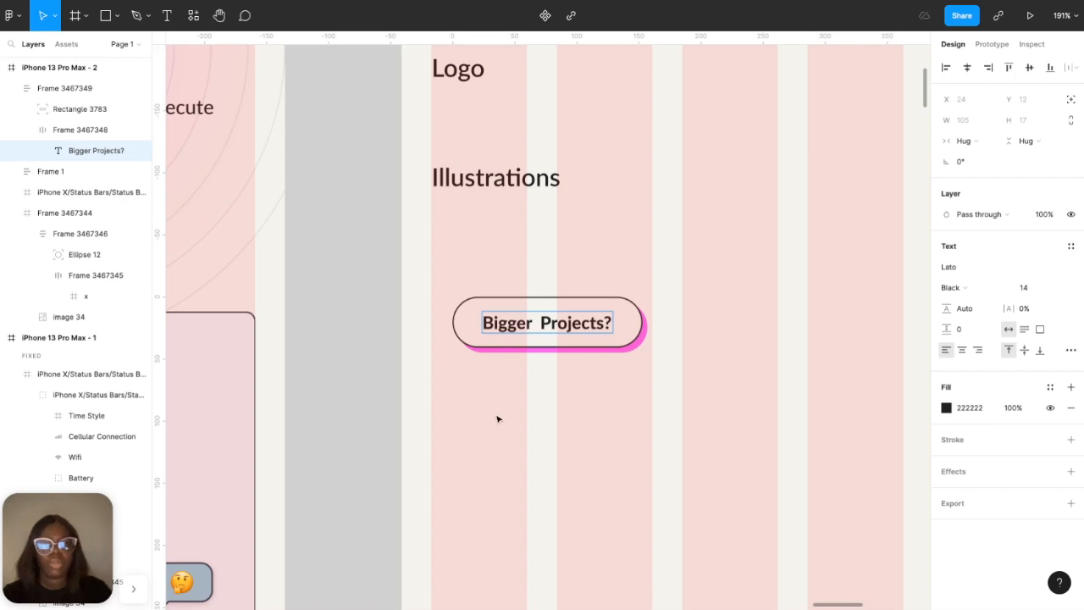
key("Escape")
key("Escape")
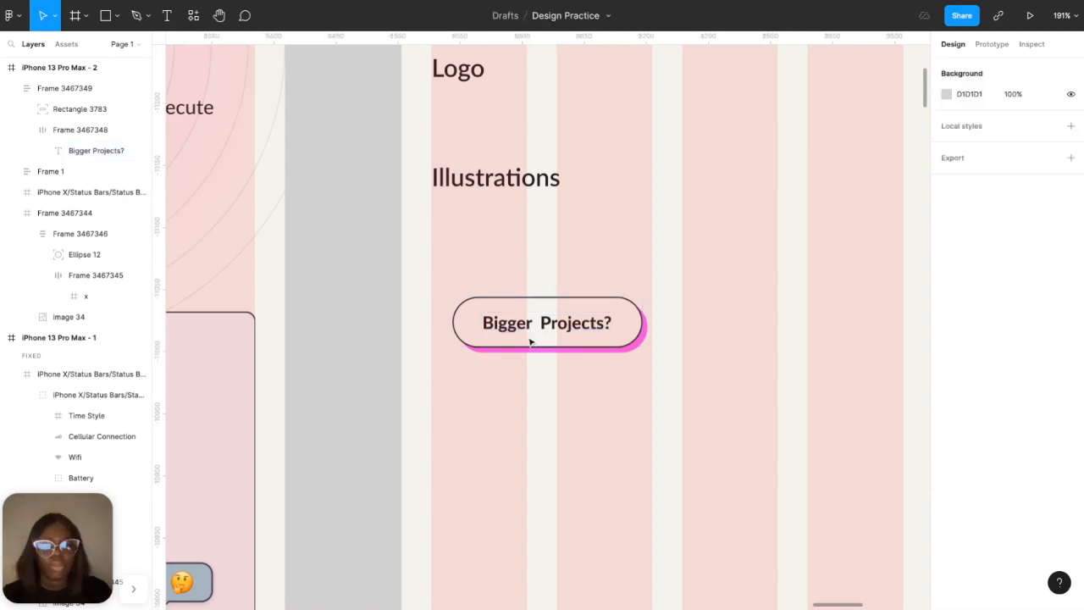
- Move the Bigger Projects? button up to the grid's left margin, at X 24 and Y 379
left_click(531, 339)
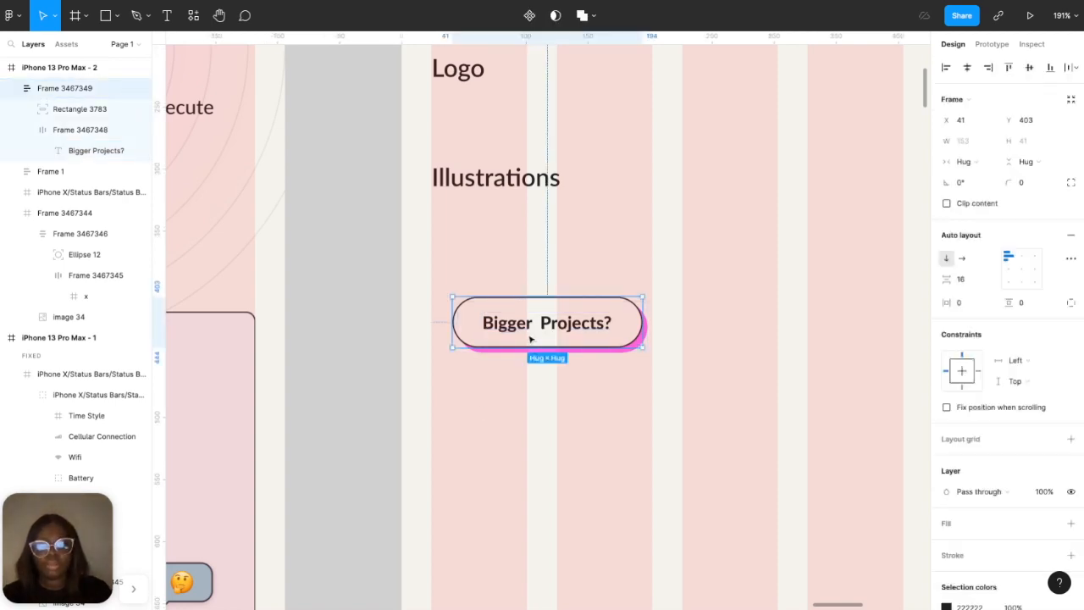
left_click_drag(531, 339, 509, 309)
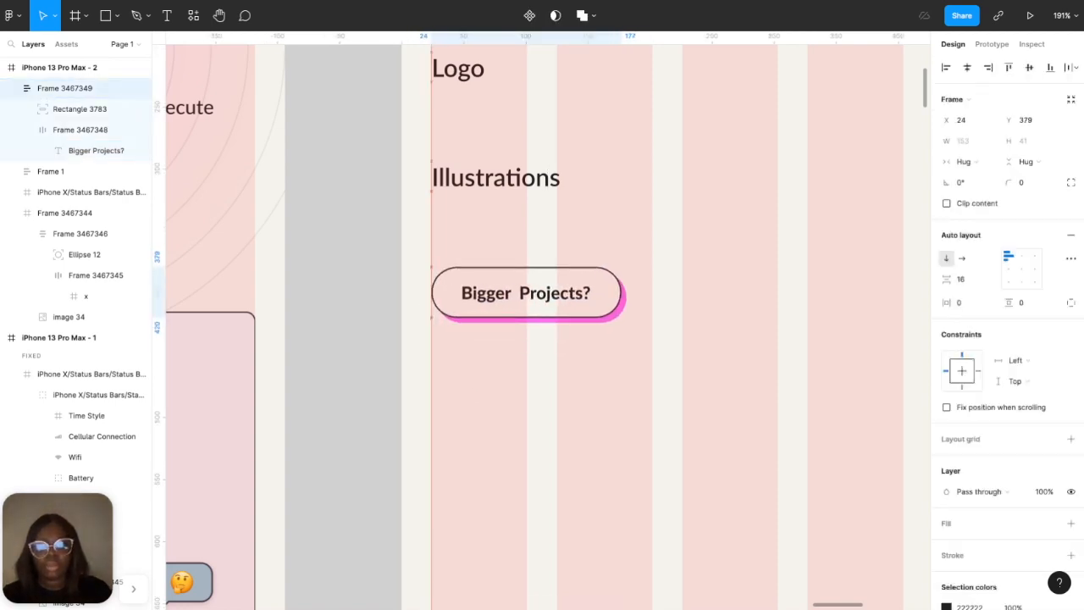
scroll(509, 309, "down", 4)
scroll(516, 371, "up", 2)
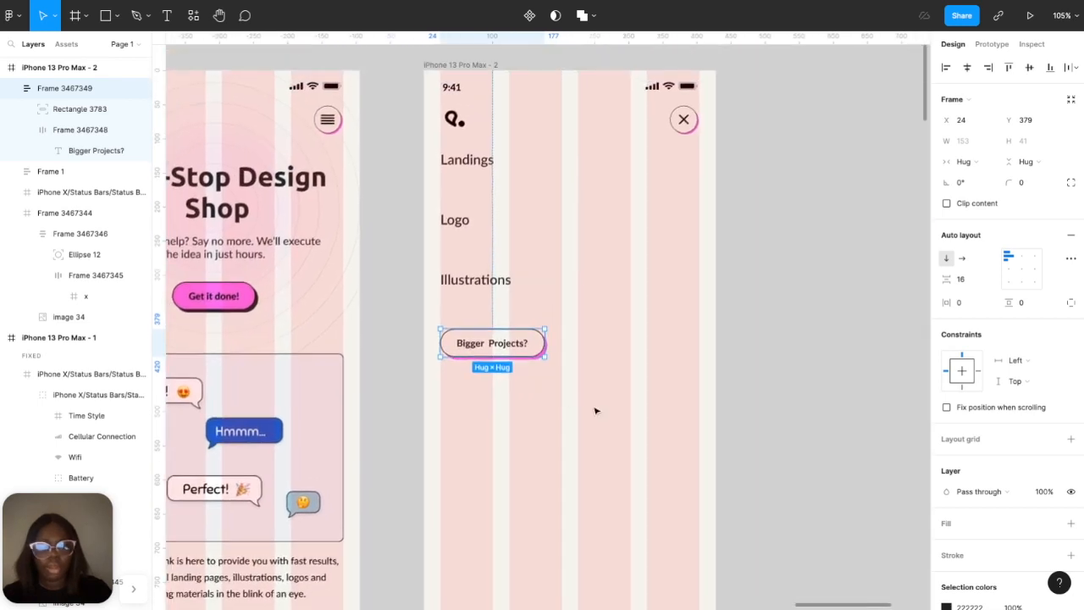
- Reduce the spacing between the stacked navigation links in the second frame to 40
left_click(507, 317)
left_click(454, 232)
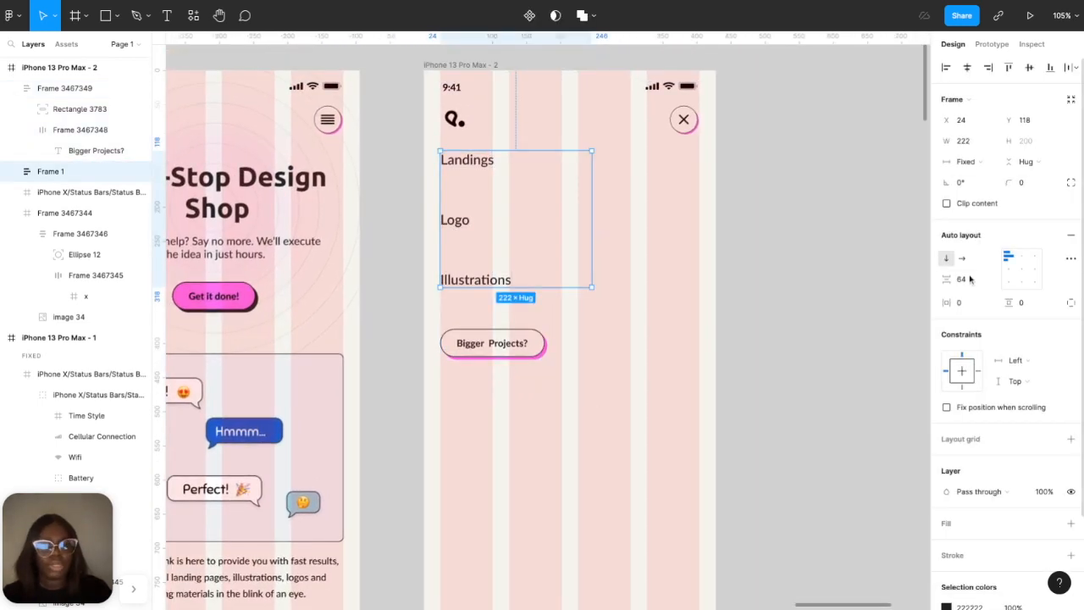
left_click(972, 281)
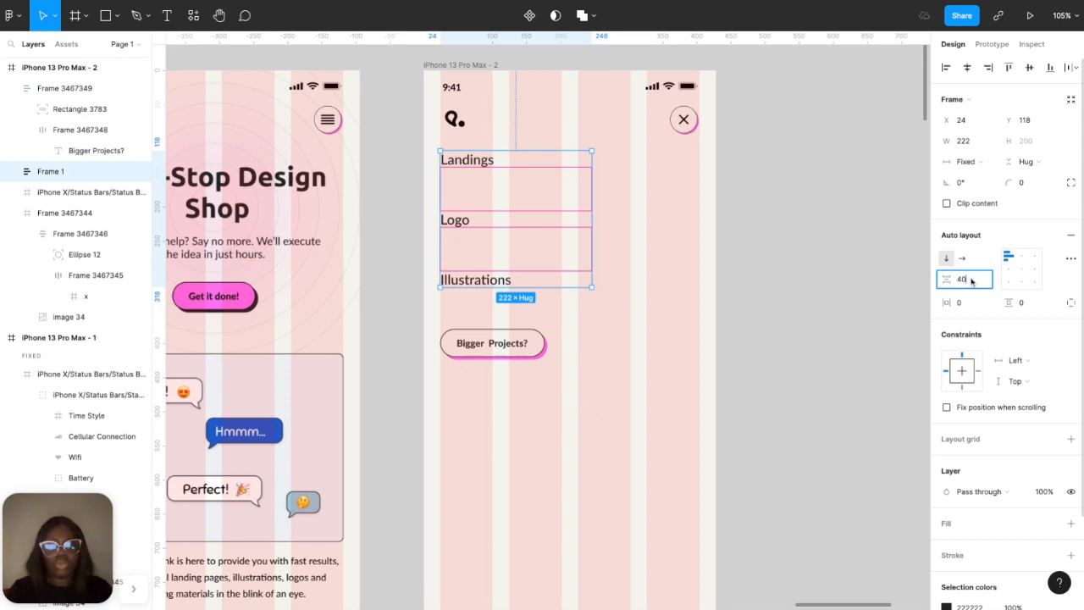
key("Return")
- Set the vertical gap between the second frame's header and the navigation link stack to 24
left_click(475, 119, "shift")
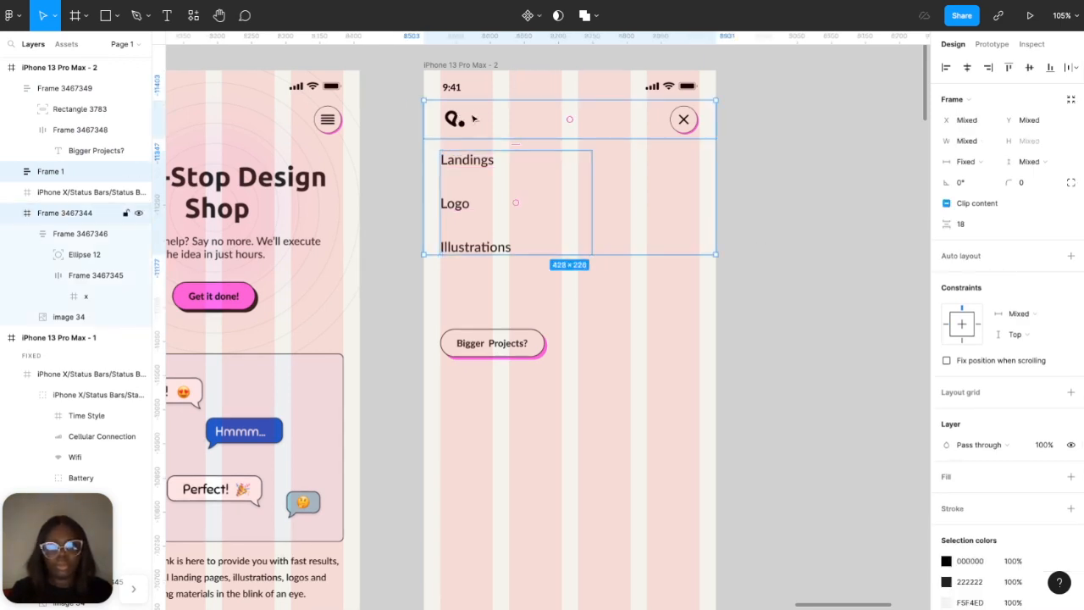
left_click(969, 226)
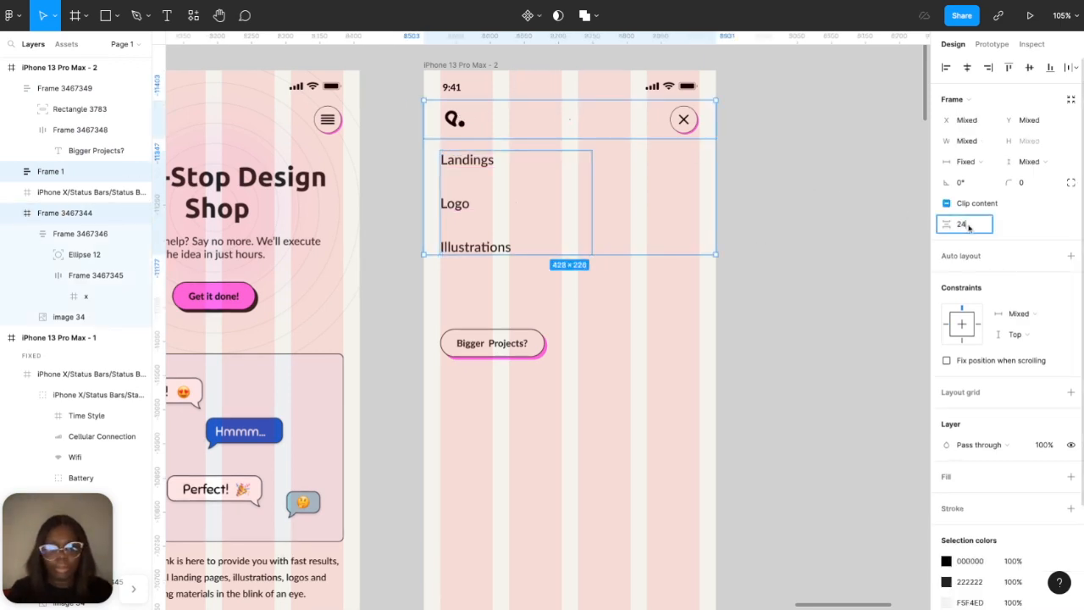
type("24")
key("Return")
left_click(891, 286)
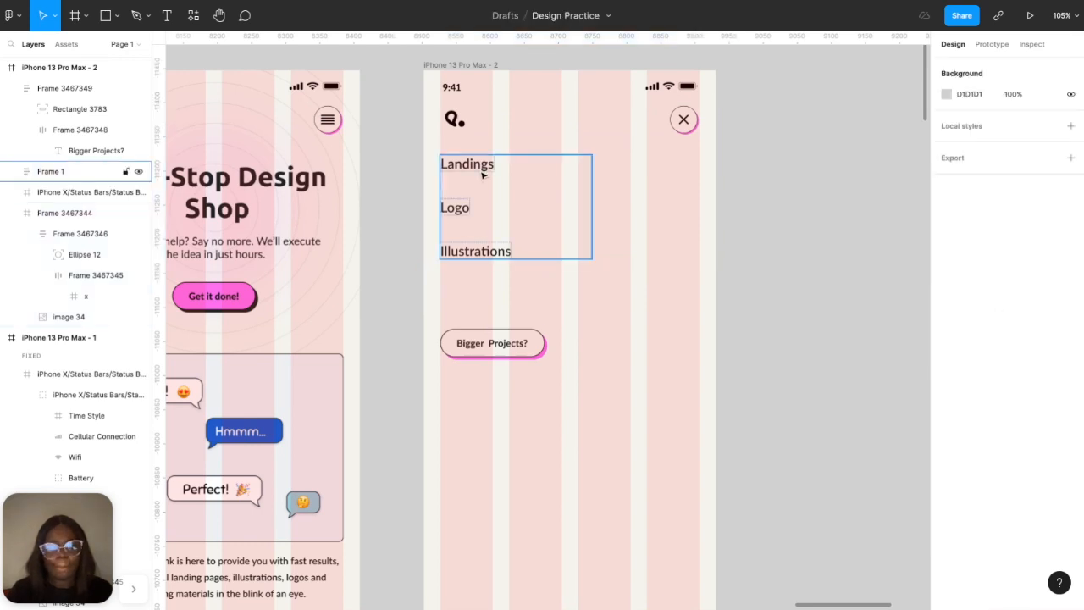
- Set the vertical gap between the navigation link stack and the Bigger Projects? button to 98
left_click(483, 173)
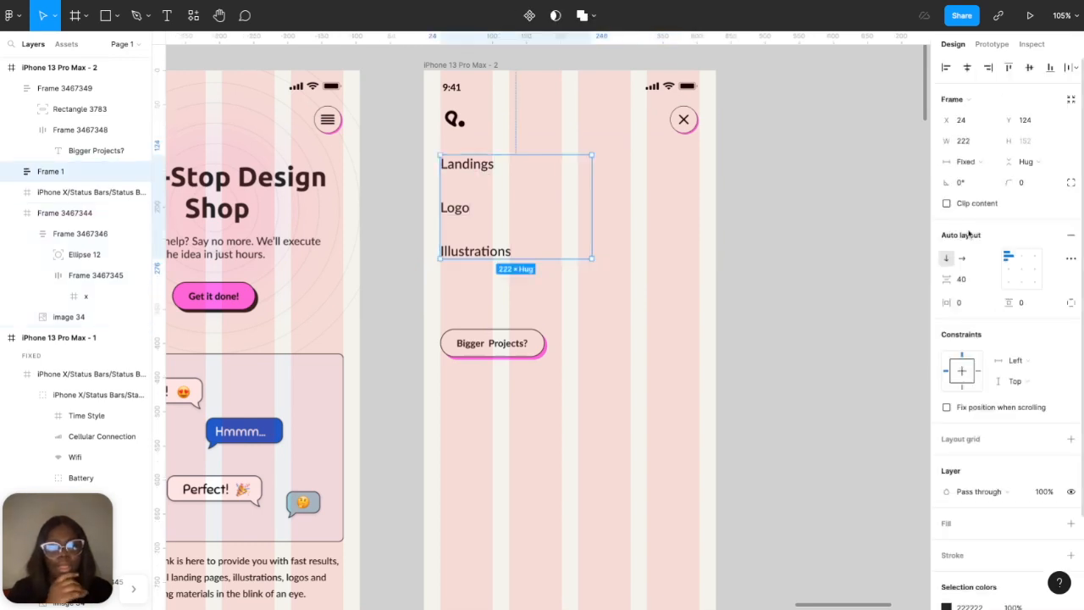
left_click(502, 357)
left_click(506, 257, "shift")
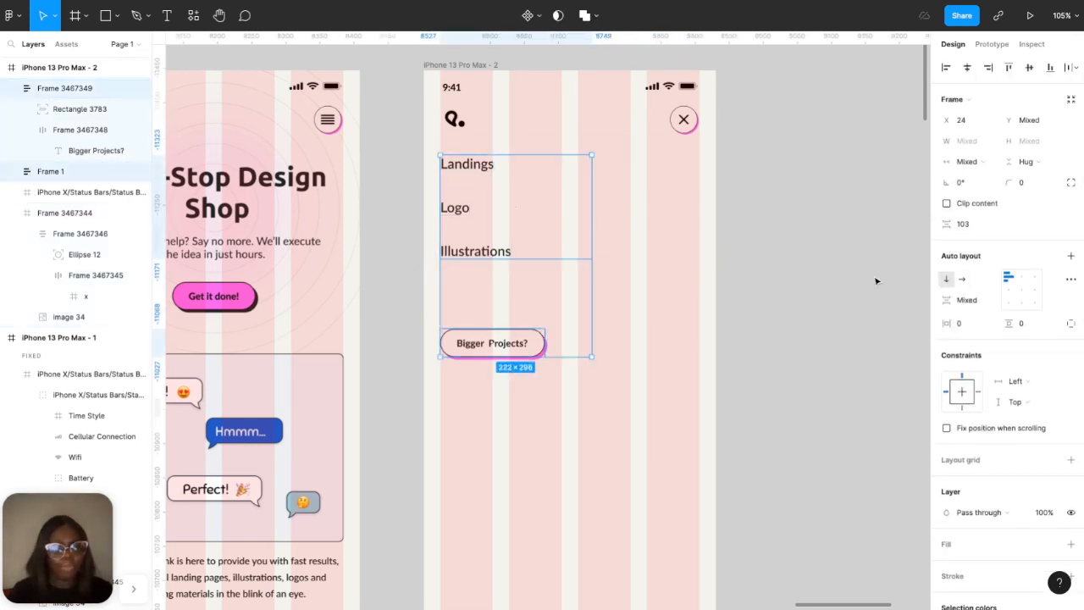
left_click(964, 224)
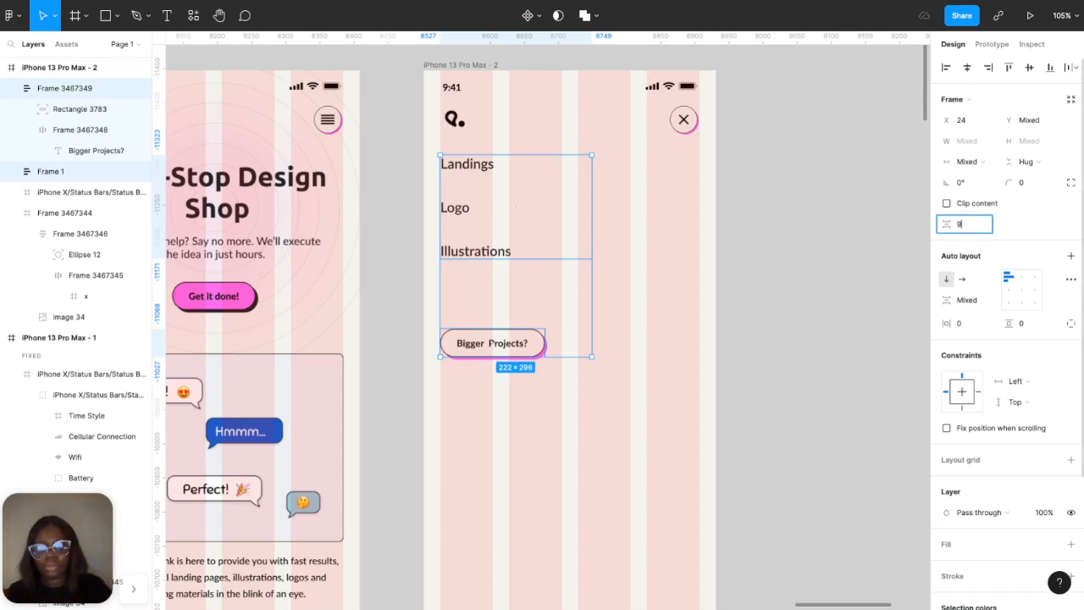
type("98")
key("Return")
- Consult the spacing scale and set the gap between the link stack and the Bigger Projects? button to 88
scroll(782, 237, "left", 10)
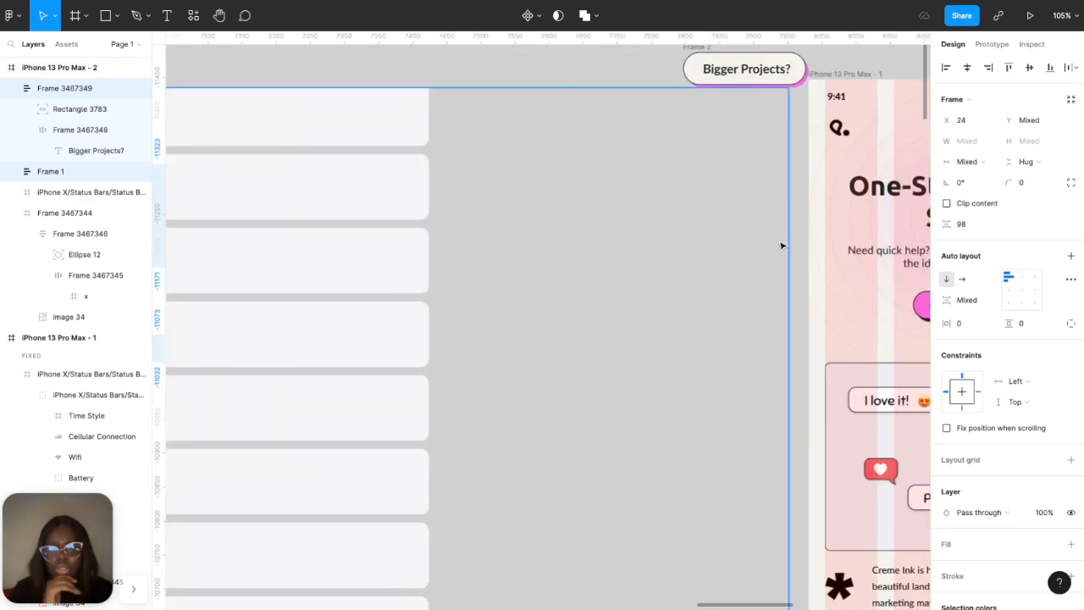
scroll(793, 297, "down", 4)
scroll(794, 299, "down", 6)
scroll(794, 299, "left", 4)
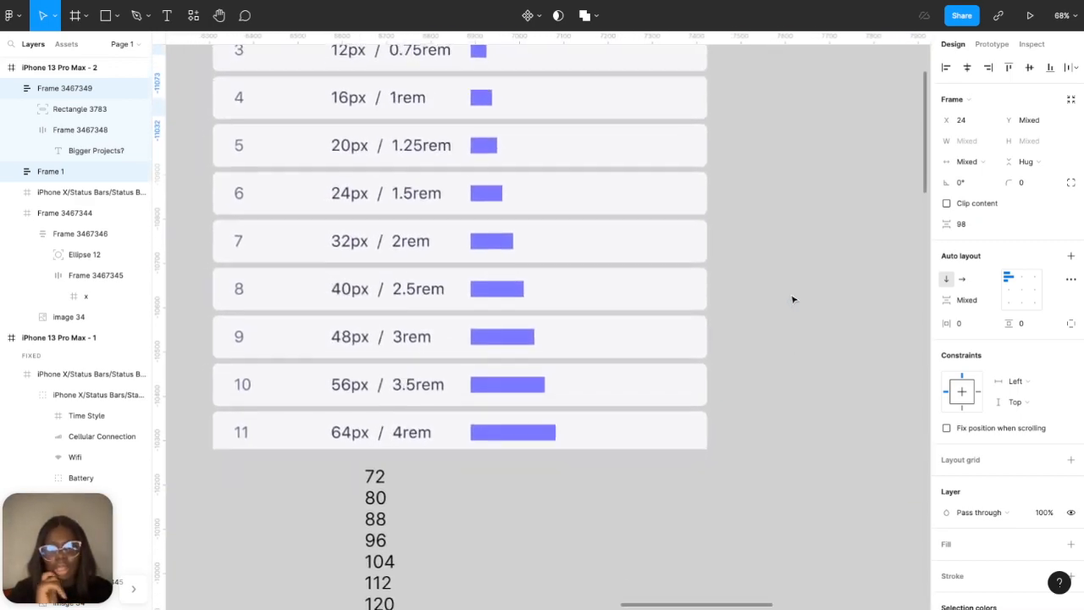
scroll(794, 299, "right", 12)
scroll(793, 299, "up", 3)
scroll(793, 299, "left", 2)
left_click(971, 225)
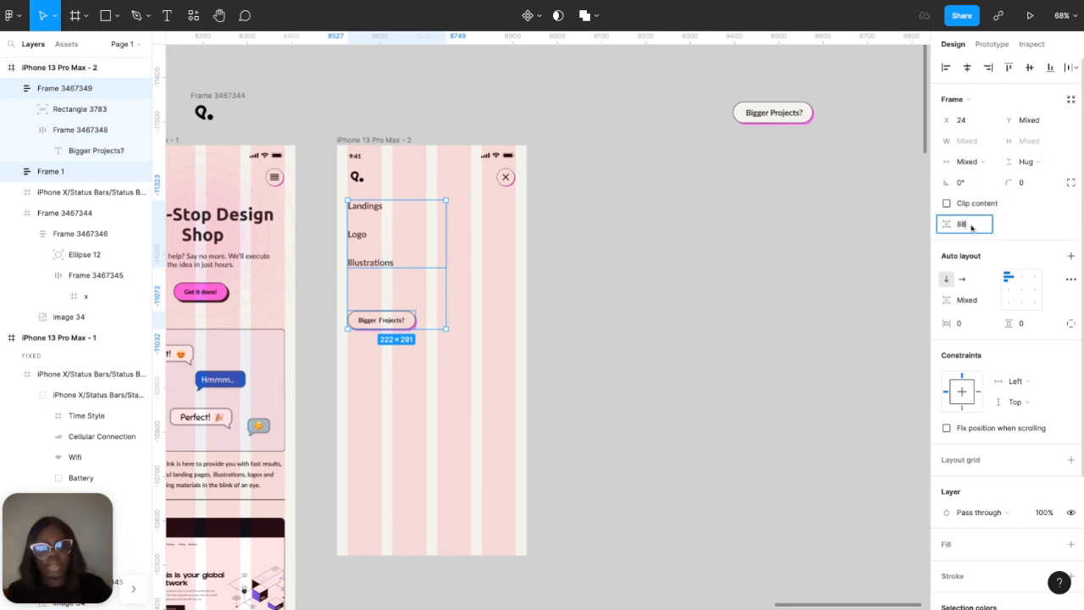
type("88")
key("Return")
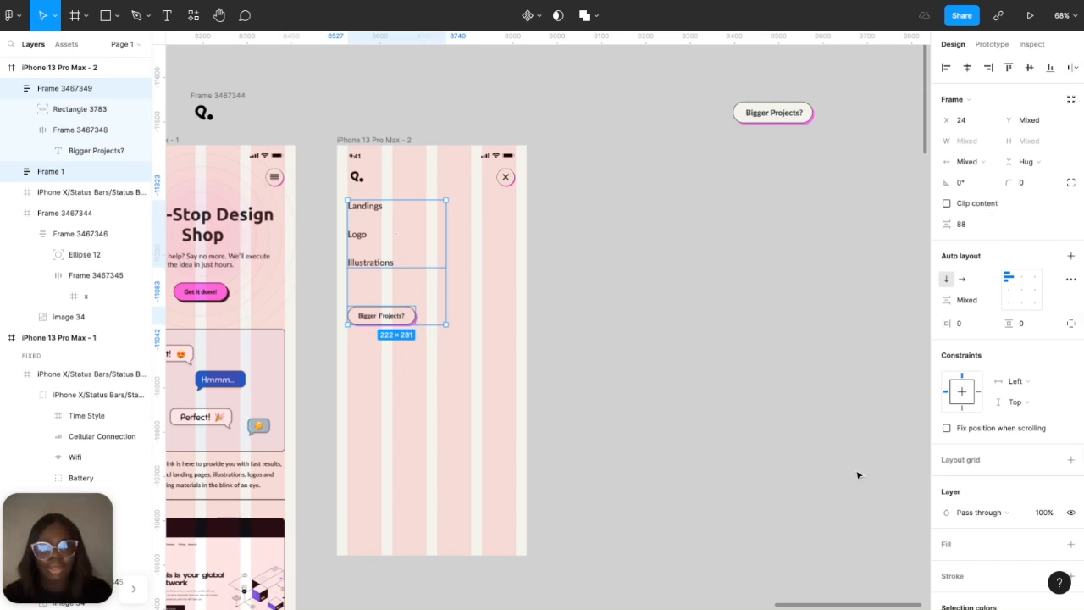
left_click(597, 416)
- Copy the footer with logo, links and social icons from the end of the first mobile frame into the second frame
scroll(598, 416, "down", 15)
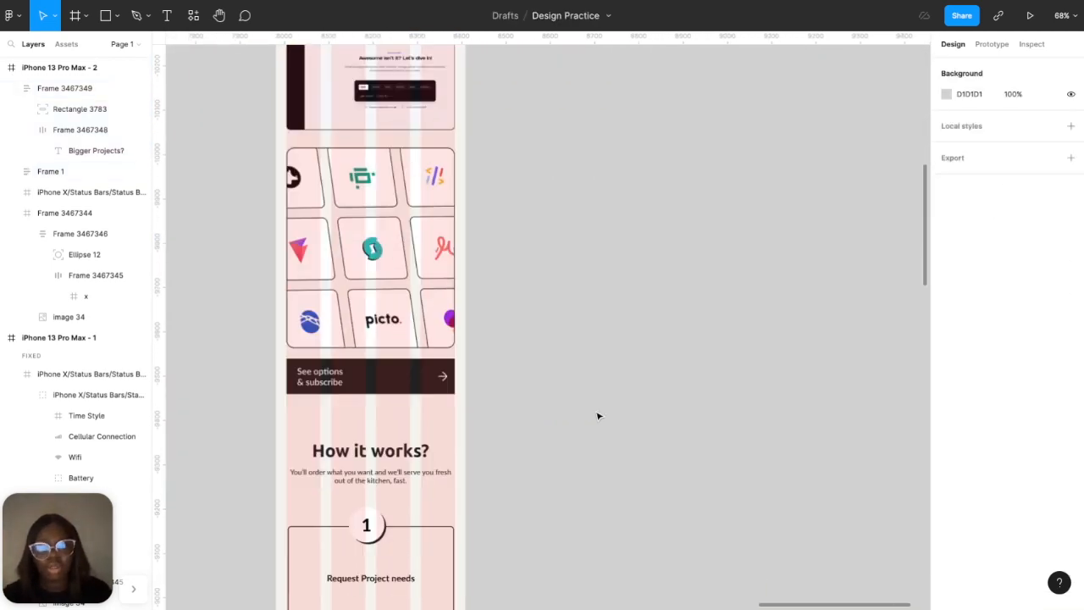
scroll(595, 343, "down", 12)
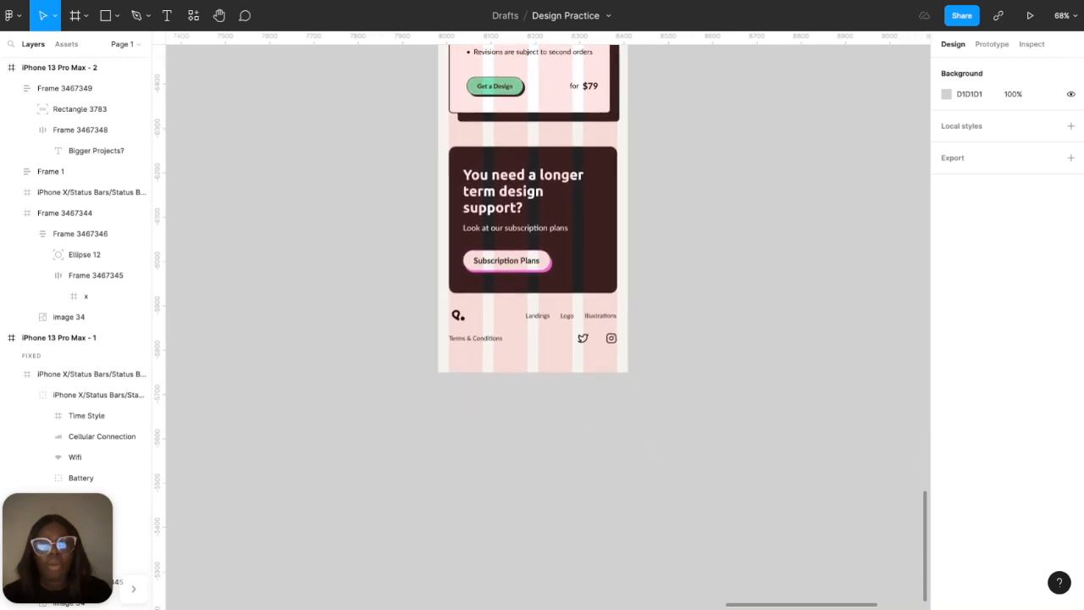
left_click(596, 343)
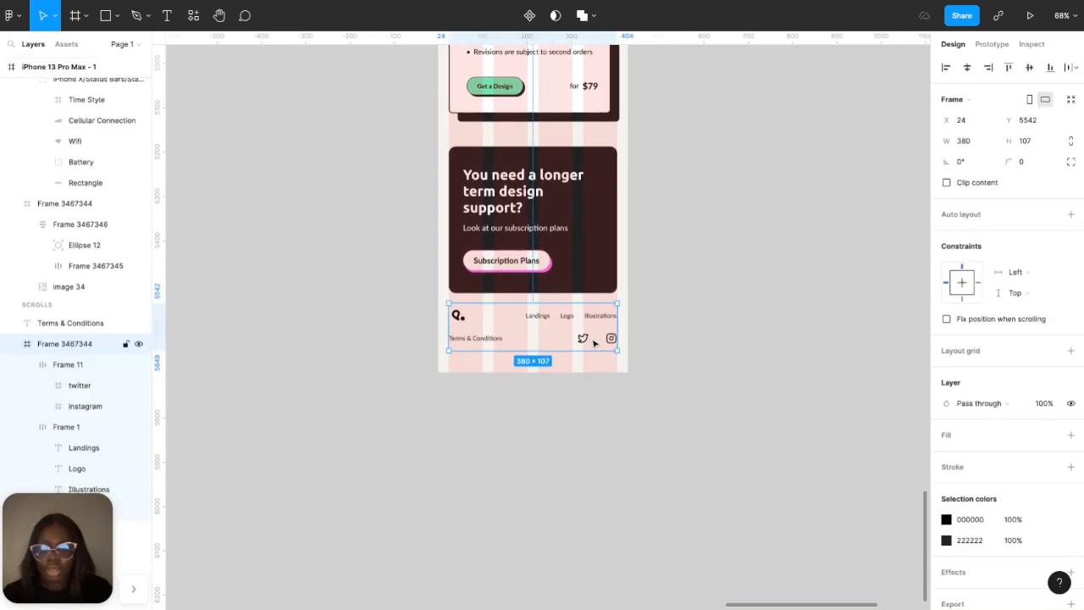
scroll(595, 343, "up", 12)
scroll(595, 343, "up", 15)
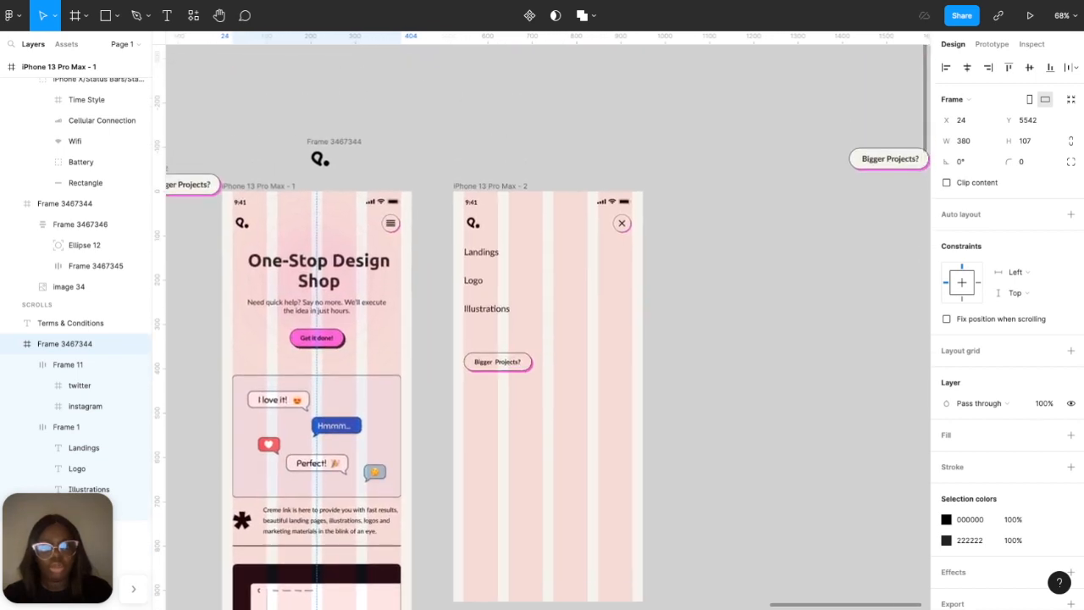
left_click(494, 188)
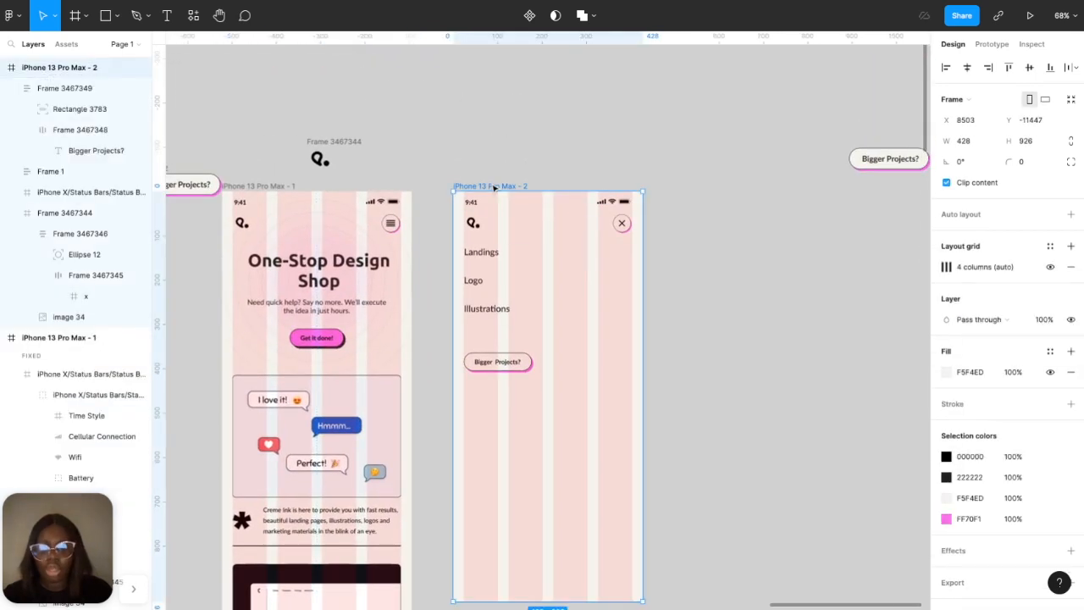
key("ctrl+v")
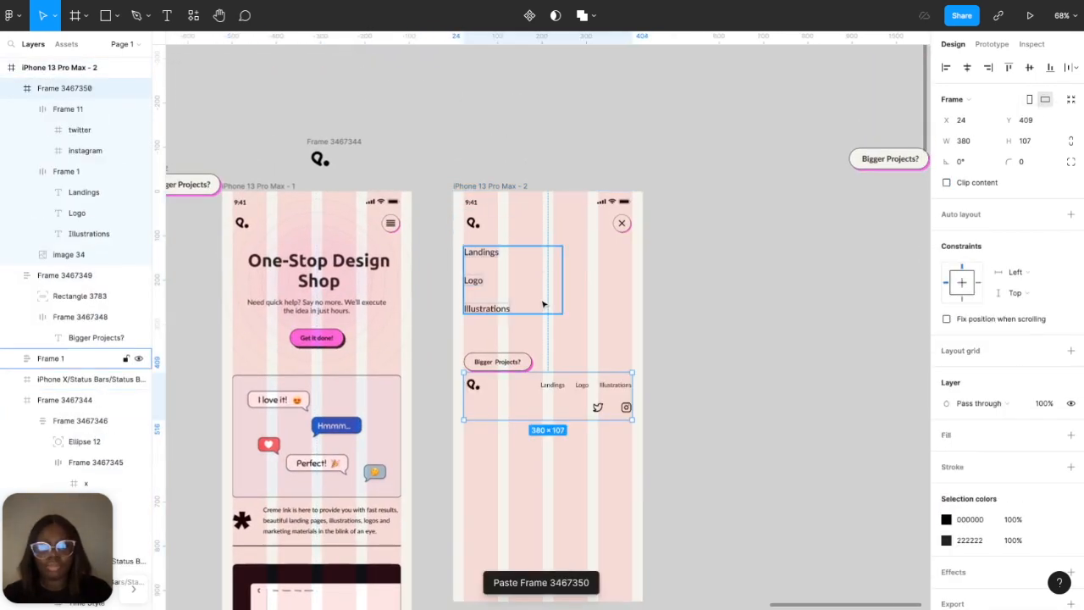
- Move the pasted footer down and set the vertical gap between the Bigger Projects? button and the footer to 88
key("shift+Down")
key("shift+Down")
key("shift+Down")
key("shift+Down")
key("shift+Down")
key("shift+Down")
key("shift+Down")
key("shift+Down")
key("shift+Down")
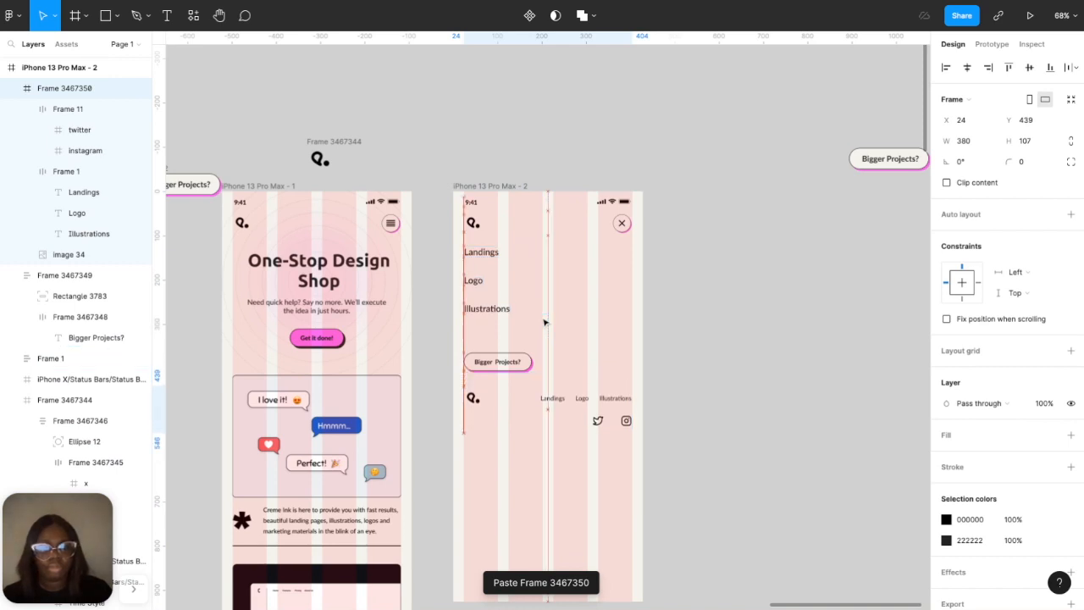
left_click(508, 363, "shift")
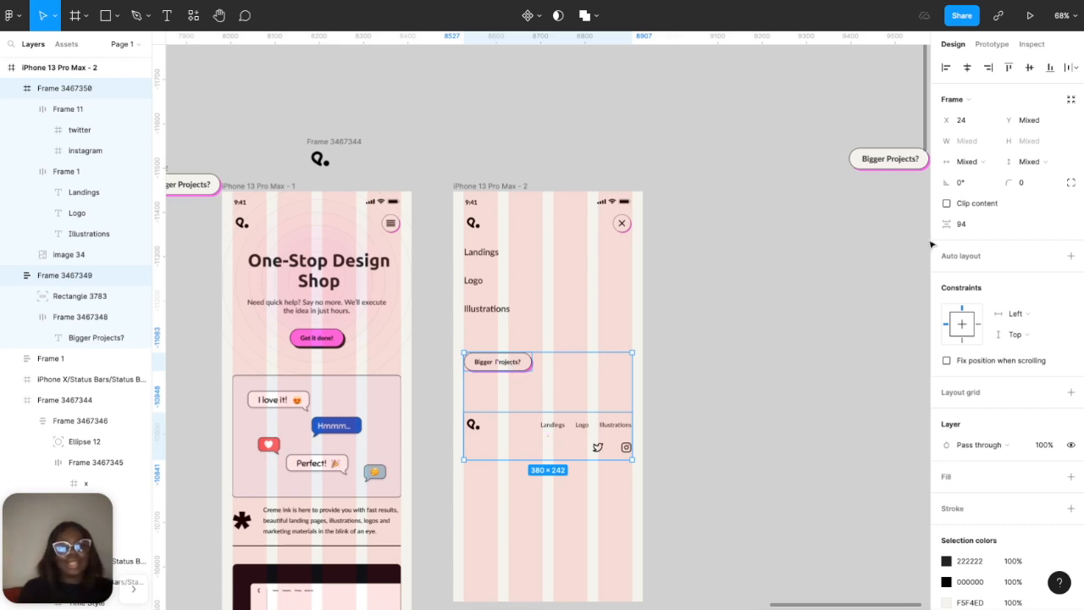
left_click(974, 222)
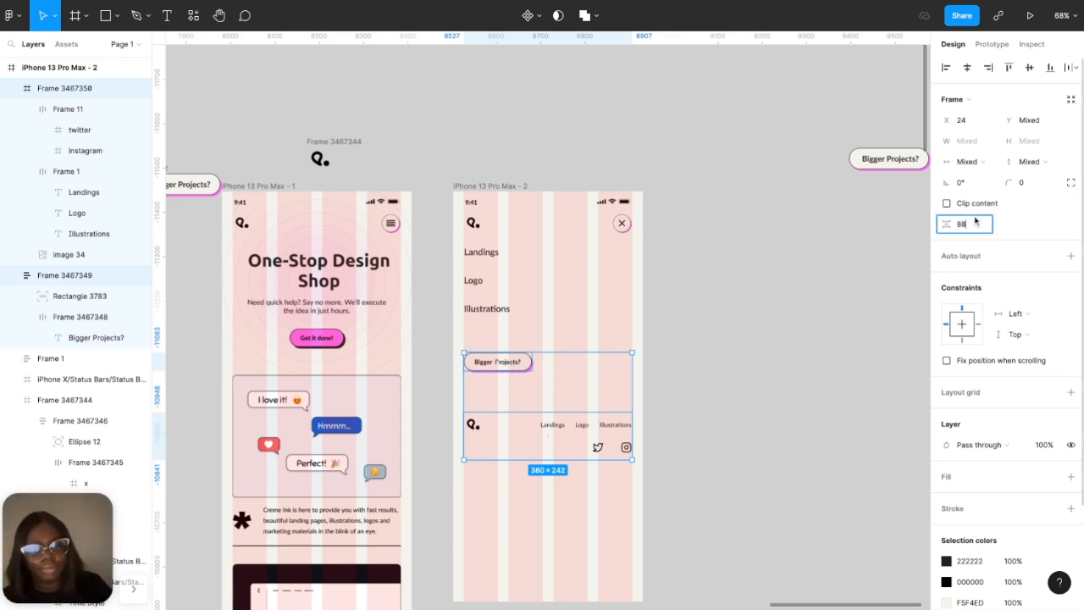
key("Return")
left_click(820, 310)
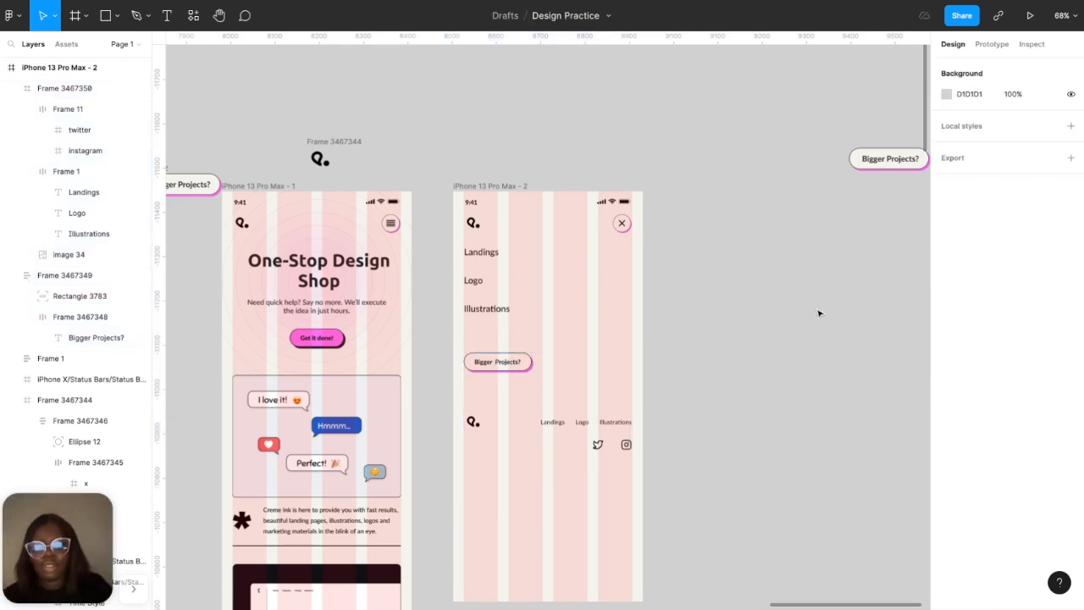
- Hide the layout grids on both mobile frames and open the prototype settings
key("ctrl+shift+4")
scroll(806, 308, "left", 1)
scroll(805, 308, "left", 2)
left_click(988, 47)
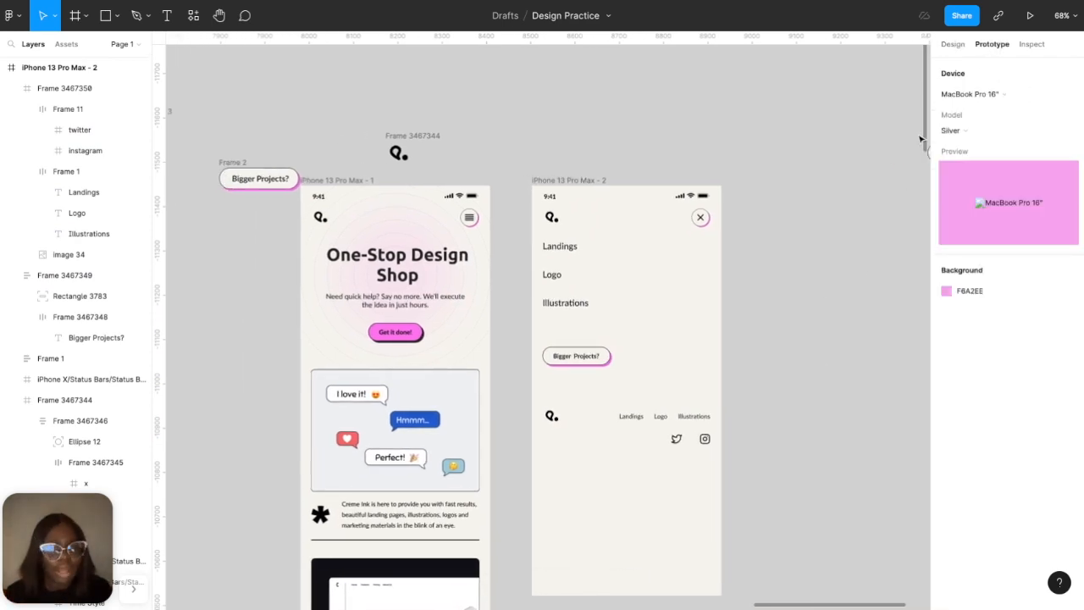
- Set the prototype device to iPhone 13 Pro Max with the Silver model
left_click(971, 95)
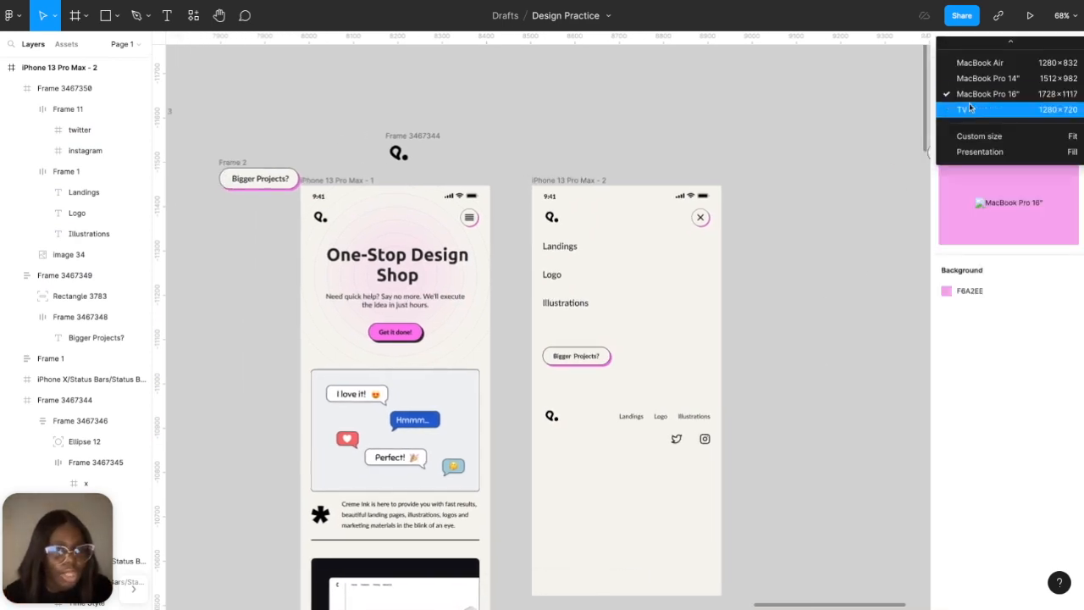
scroll(970, 95, "up", 5)
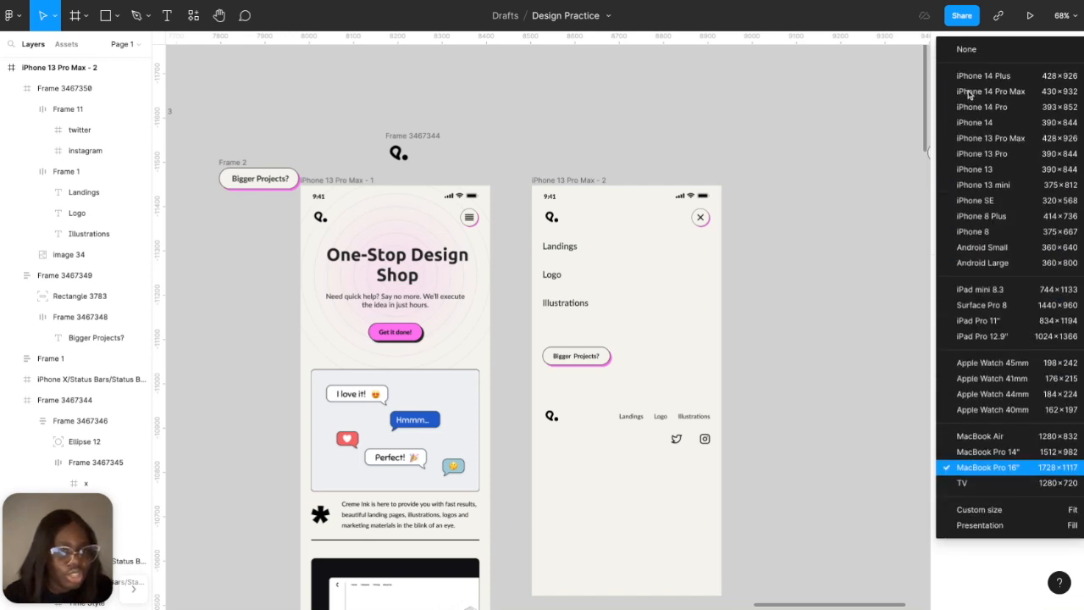
left_click(979, 140)
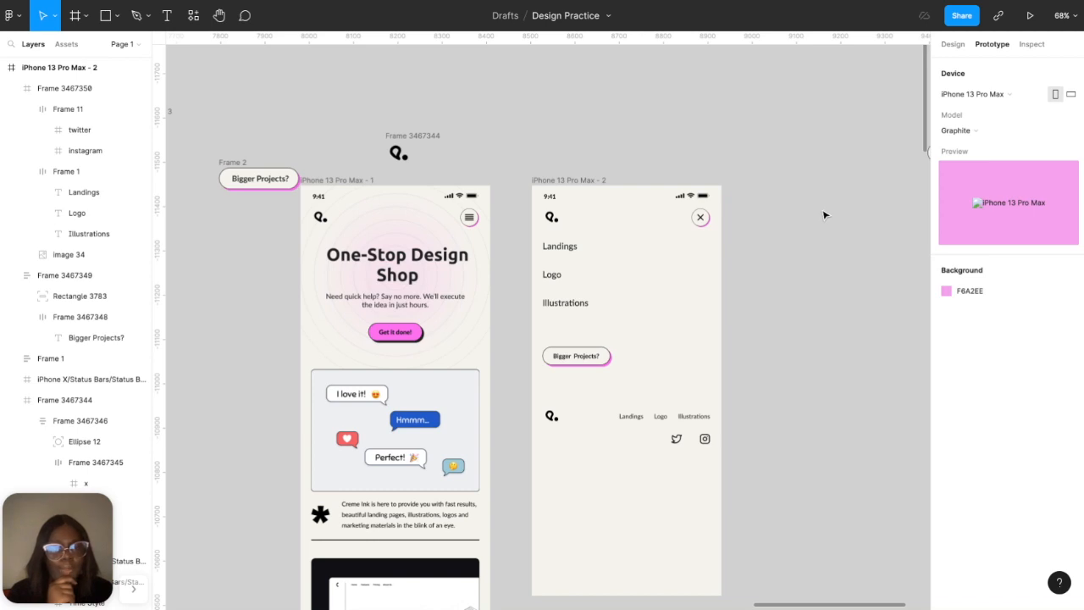
left_click(963, 133)
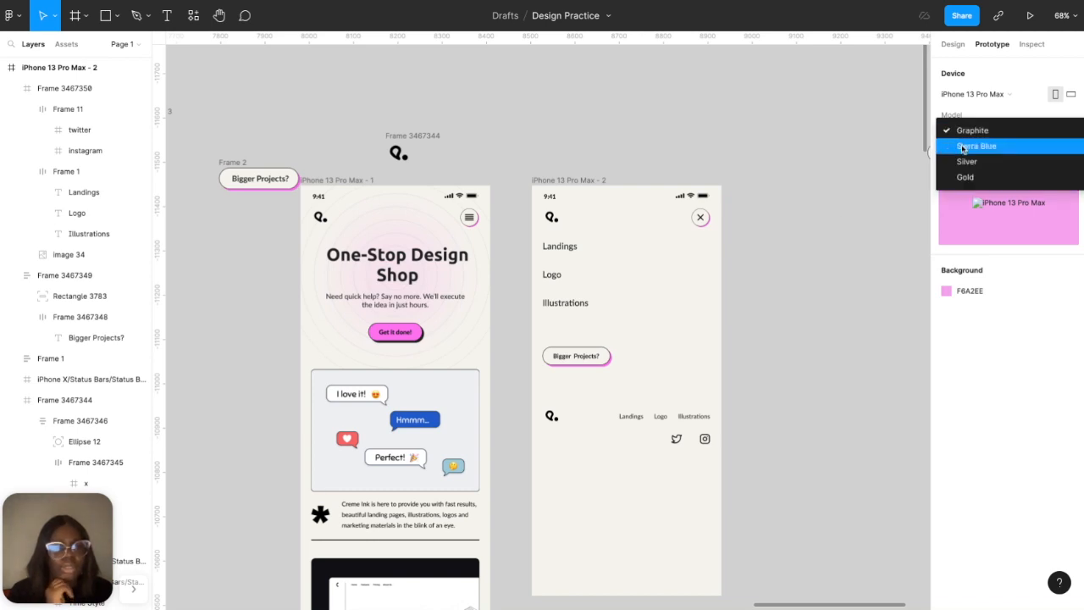
left_click(960, 163)
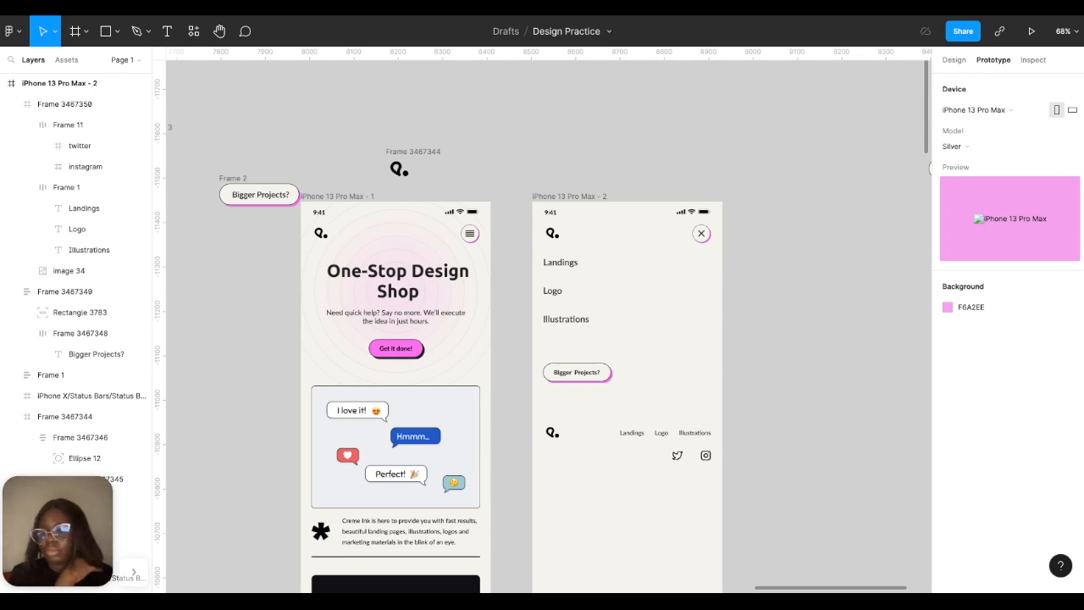
left_click(957, 145)
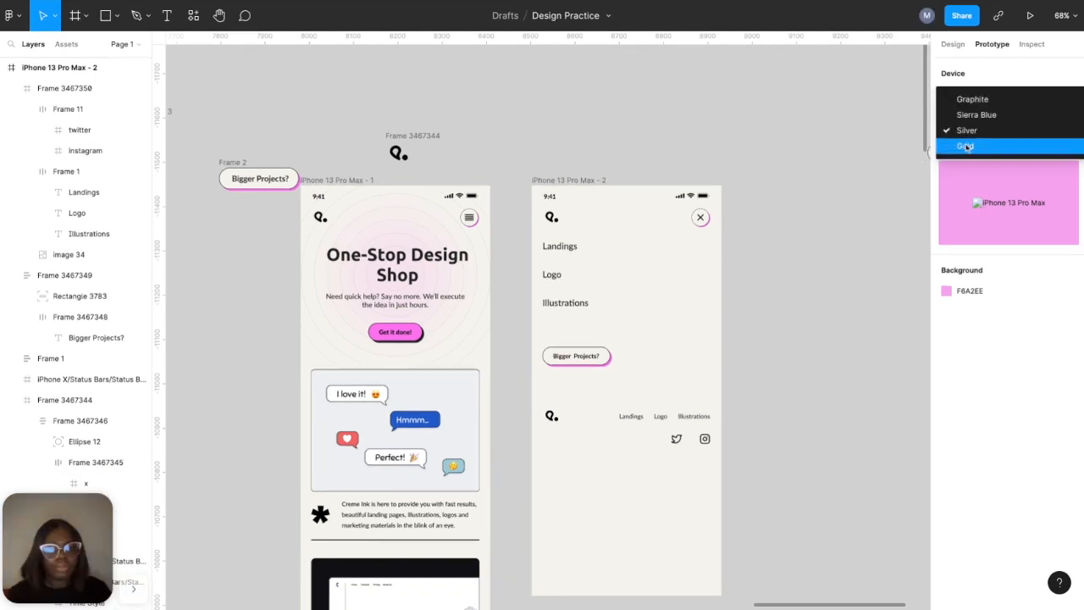
left_click(969, 164)
left_click(966, 132)
left_click(963, 111)
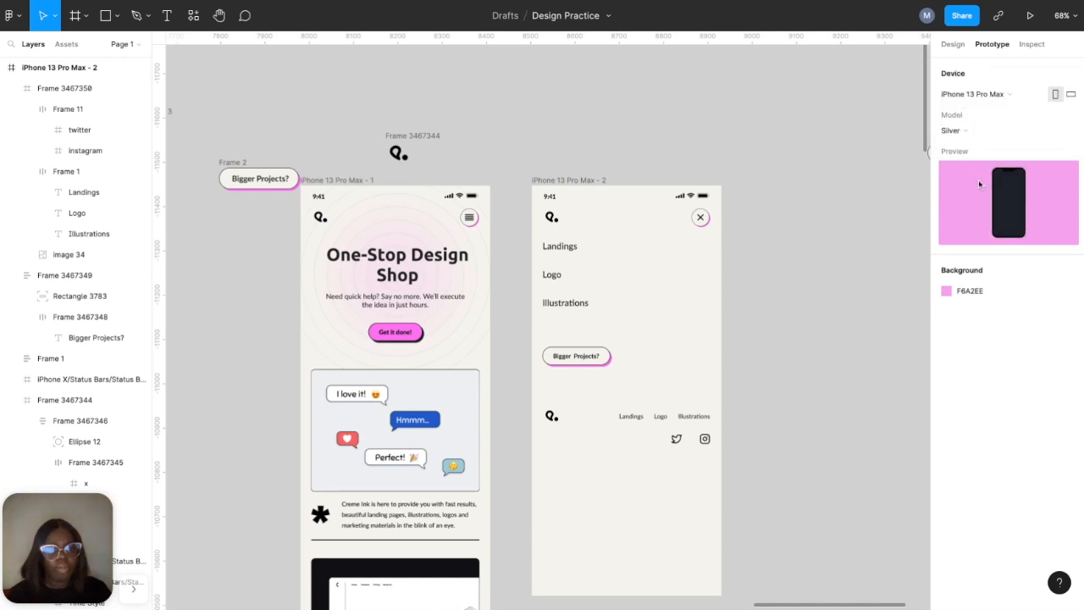
- Change the prototype background to the canvas grey D1D1D1 by sampling it from the canvas
left_click(946, 290)
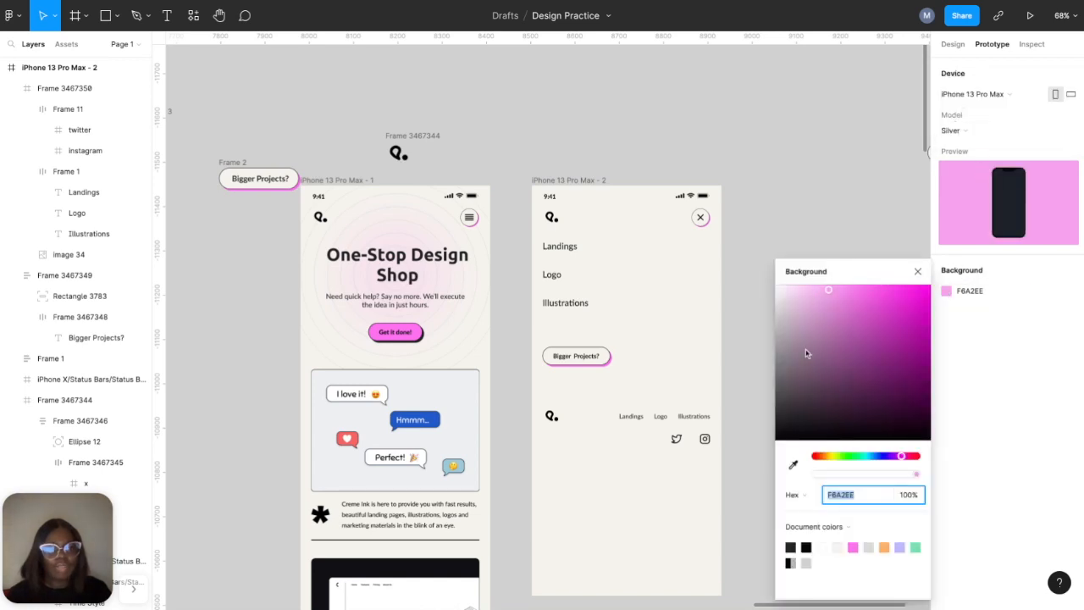
left_click(797, 463)
left_click(838, 97)
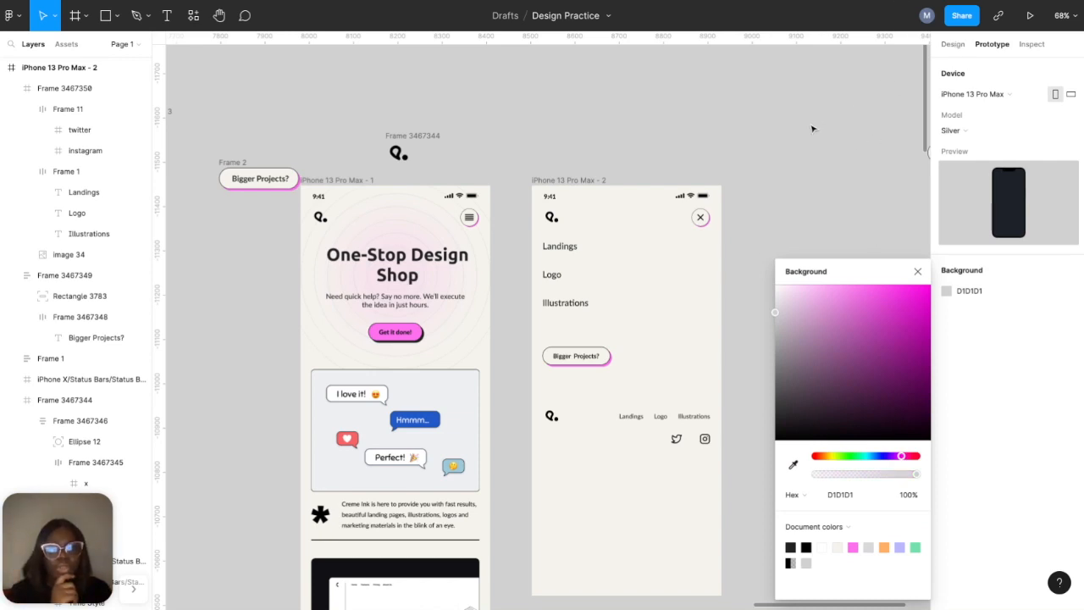
left_click(917, 271)
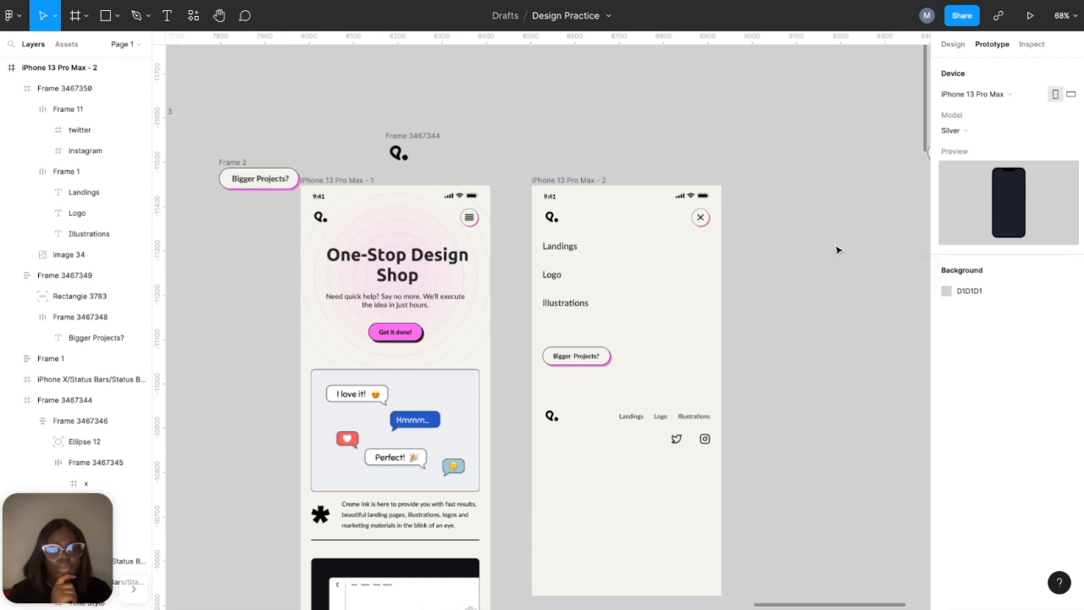
- Connect the hamburger menu button in the first mobile frame to the iPhone 13 Pro Max - 2 frame
double_click(470, 221)
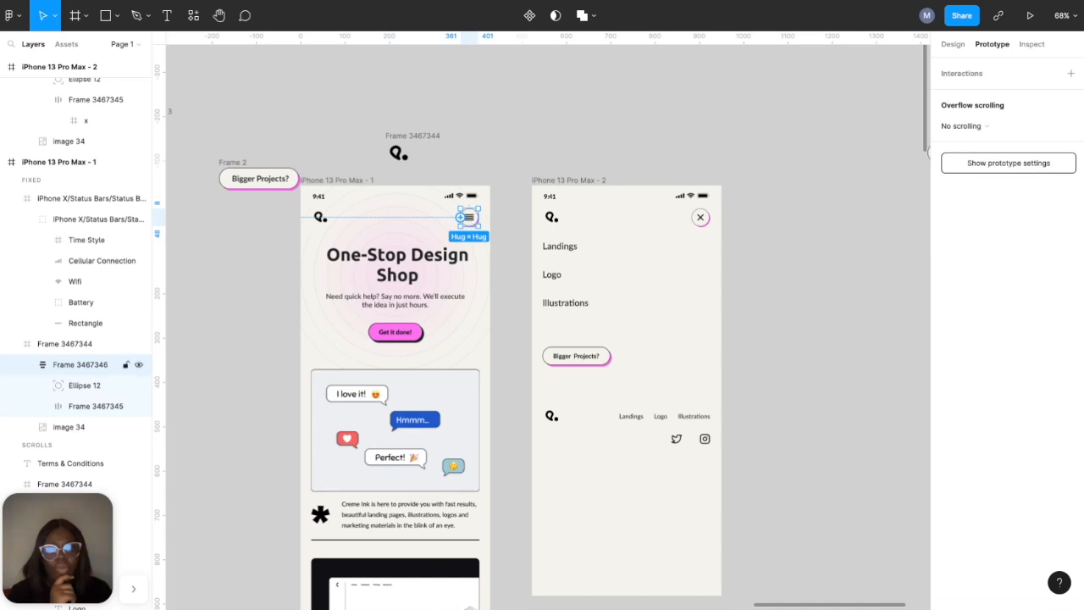
left_click(87, 345)
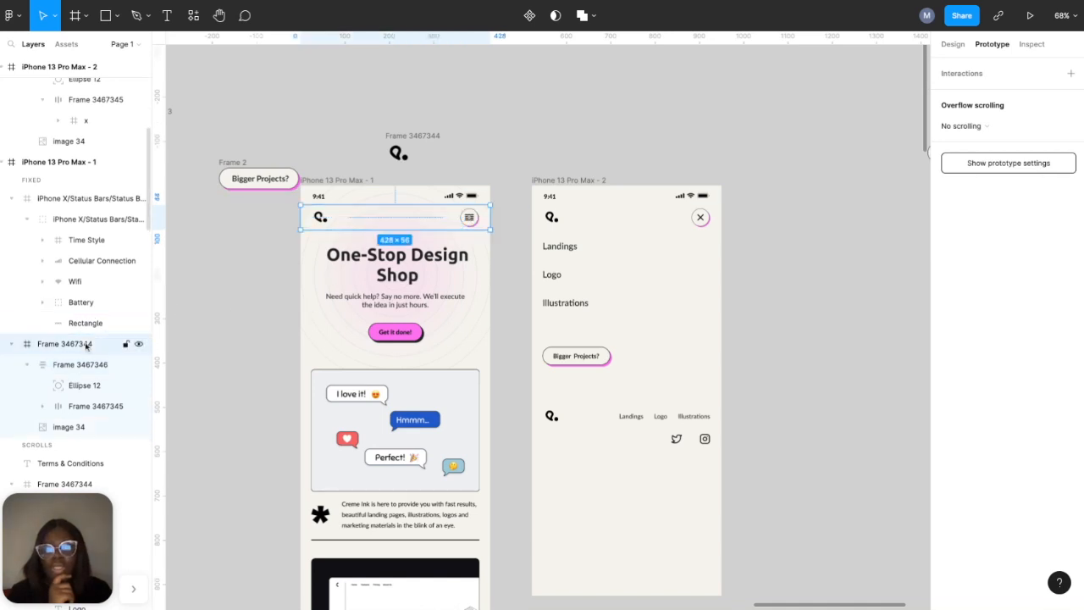
left_click(84, 364)
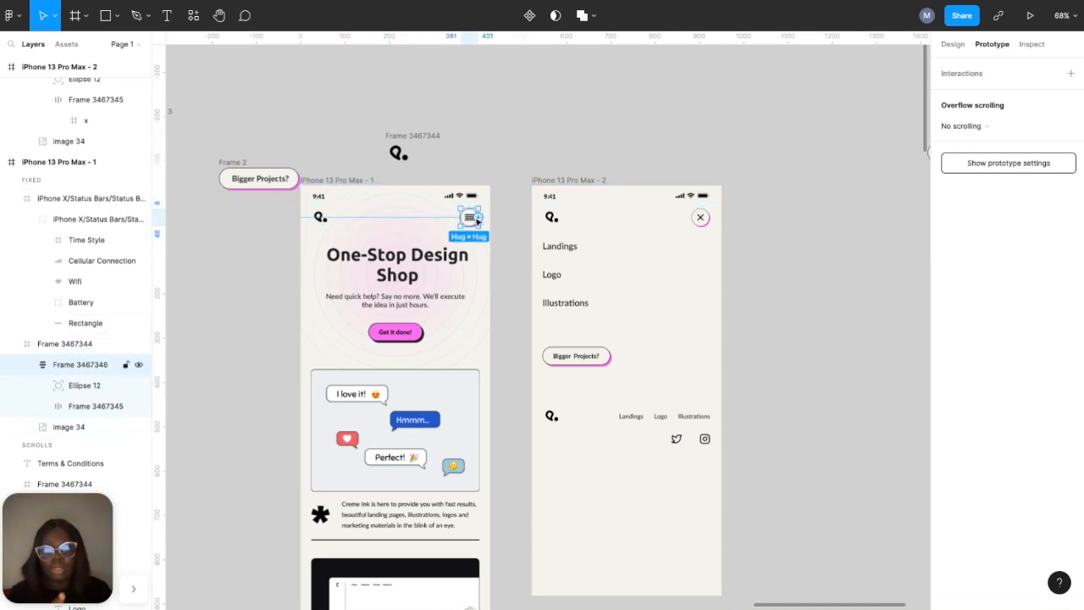
left_click_drag(477, 218, 593, 338)
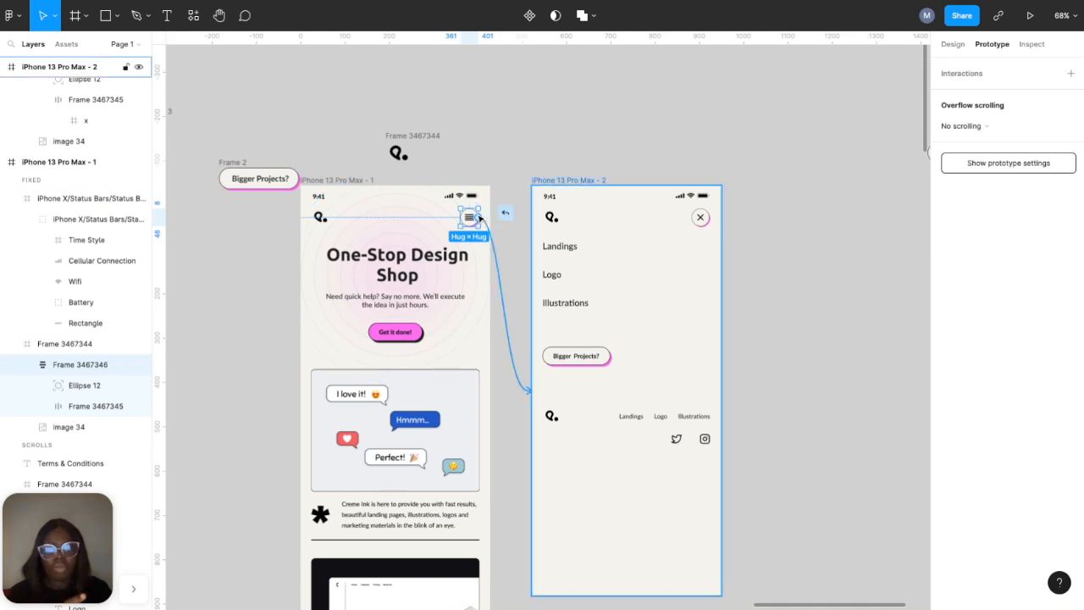
- Set the menu button's tap interaction to Smart animate with Linear easing
scroll(545, 222, "up", 5)
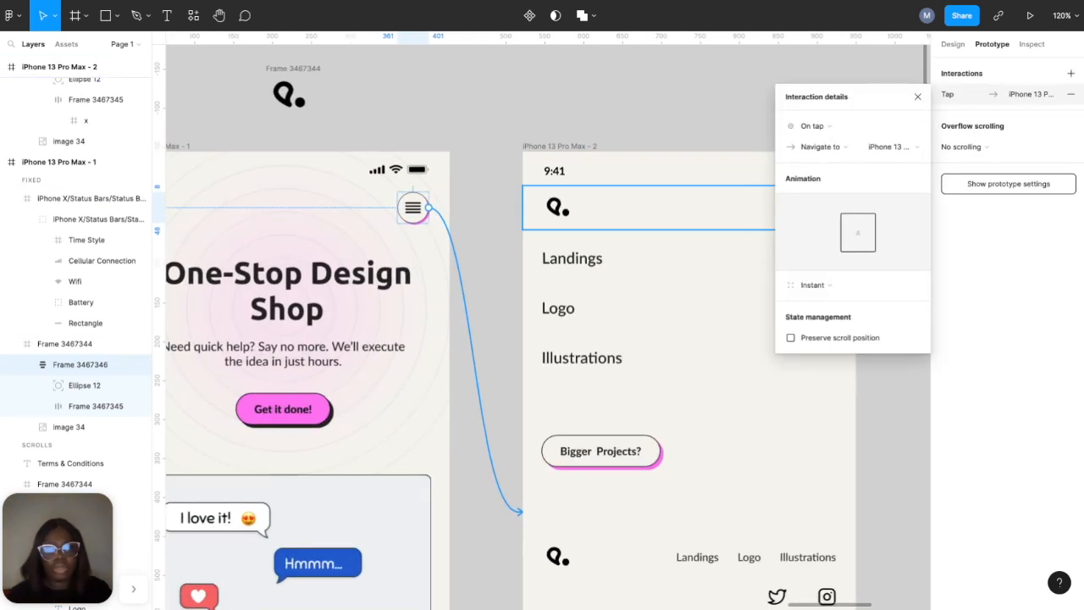
left_click(831, 285)
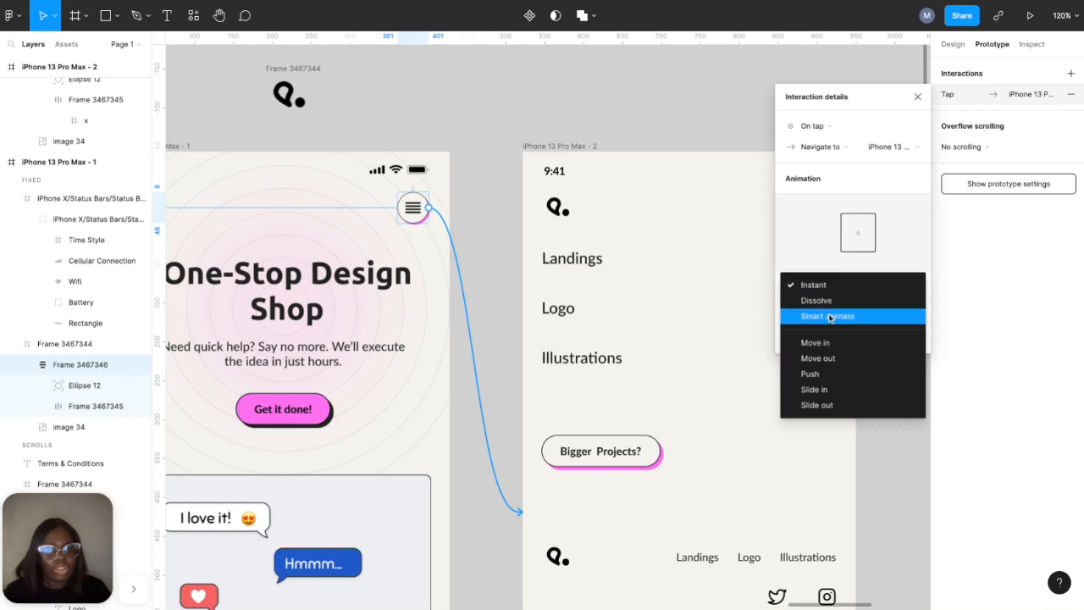
left_click(831, 316)
left_click(831, 308)
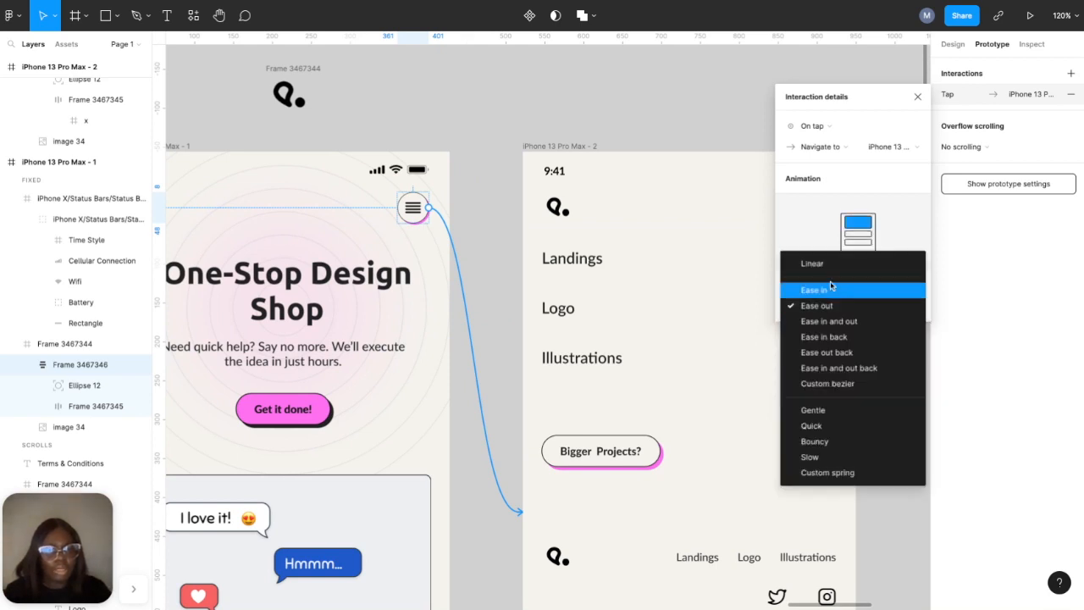
left_click(824, 266)
- Add a tap interaction to the close button in the second mobile frame and set its action to Back
scroll(661, 322, "down", 5)
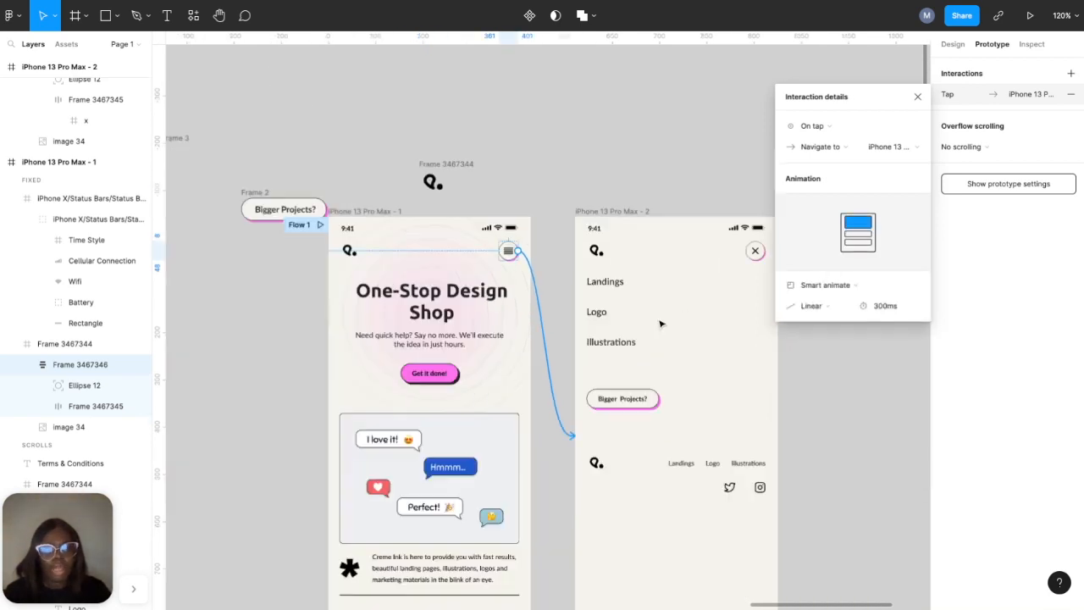
scroll(710, 260, "down", 1)
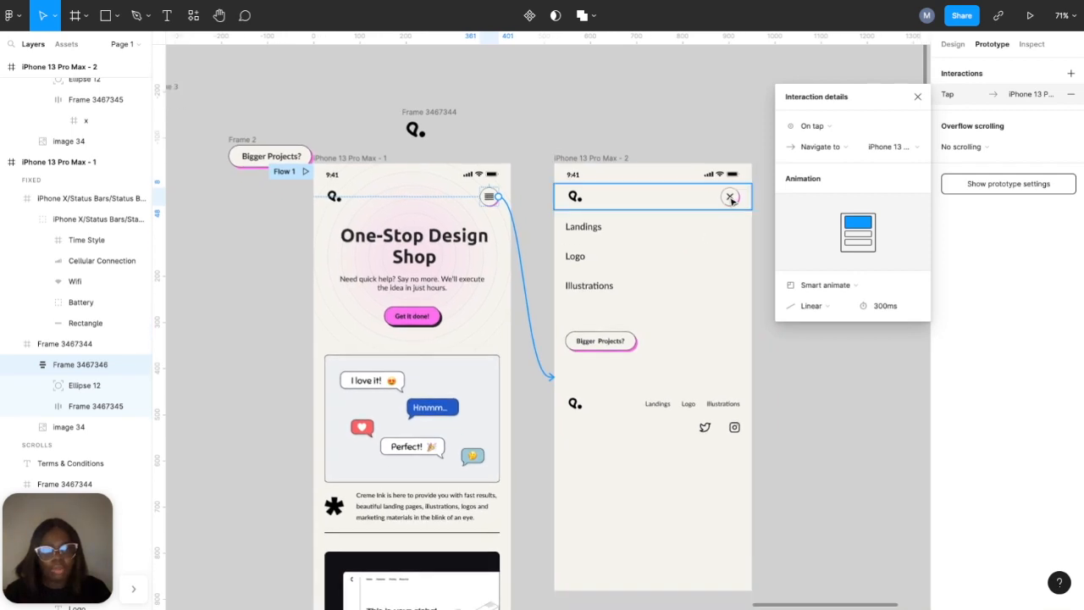
left_click(730, 196)
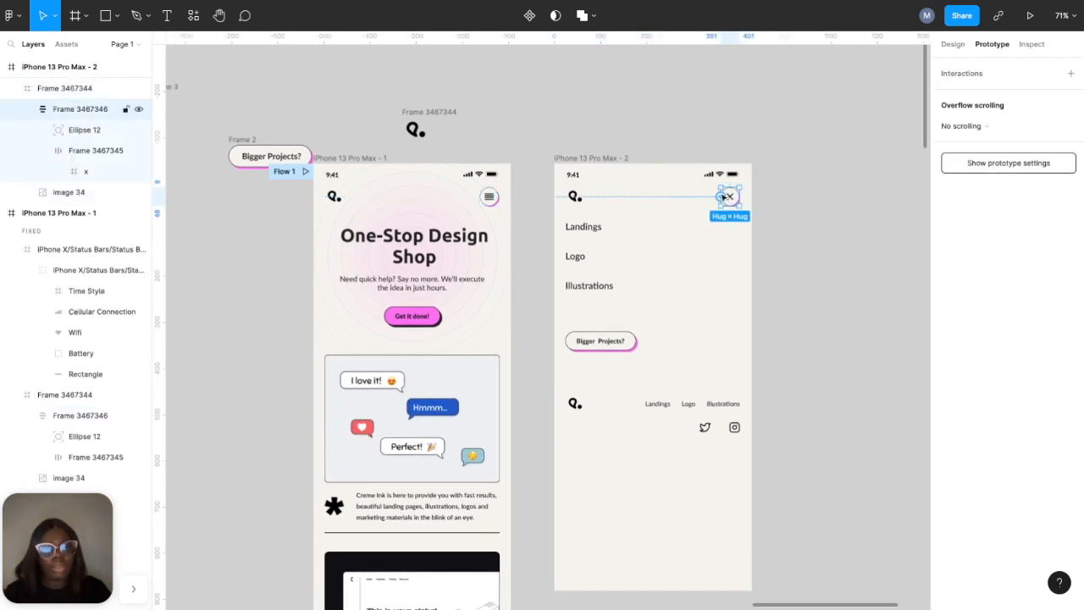
left_click_drag(722, 196, 508, 218)
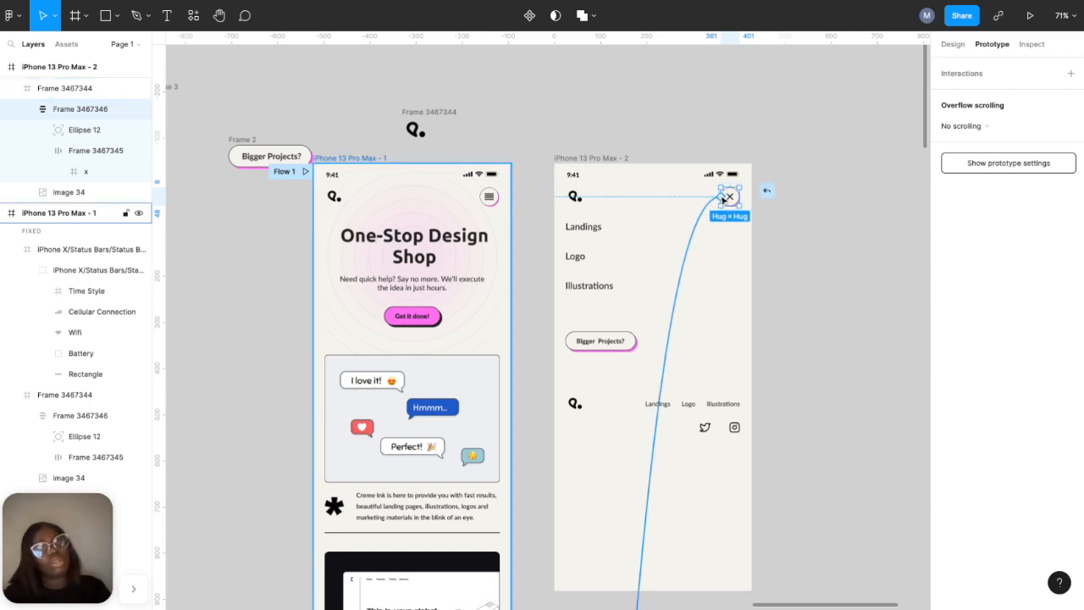
left_click(723, 198)
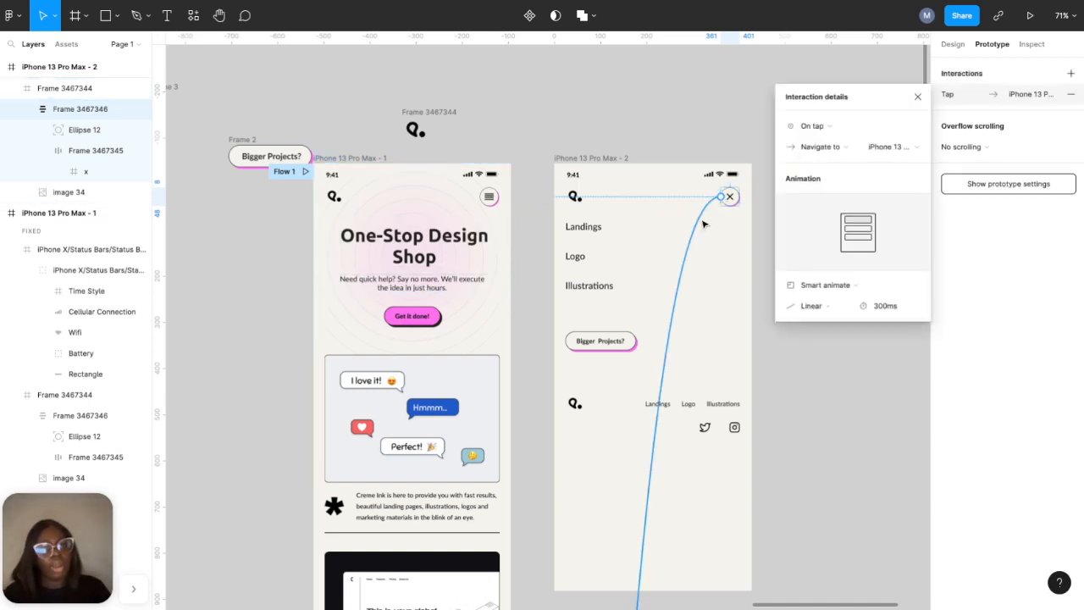
left_click(823, 146)
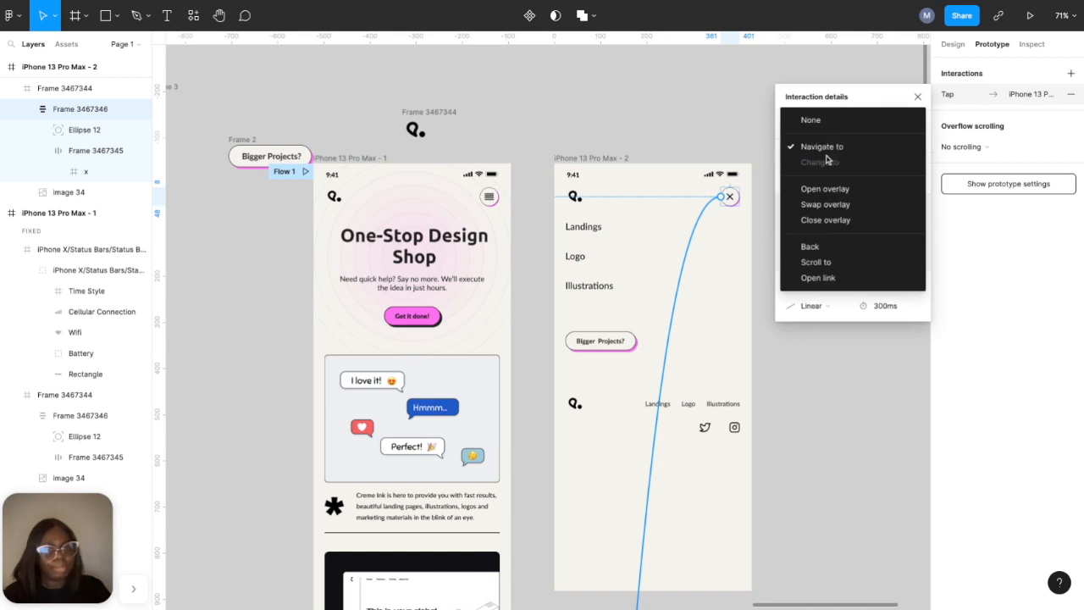
left_click(811, 247)
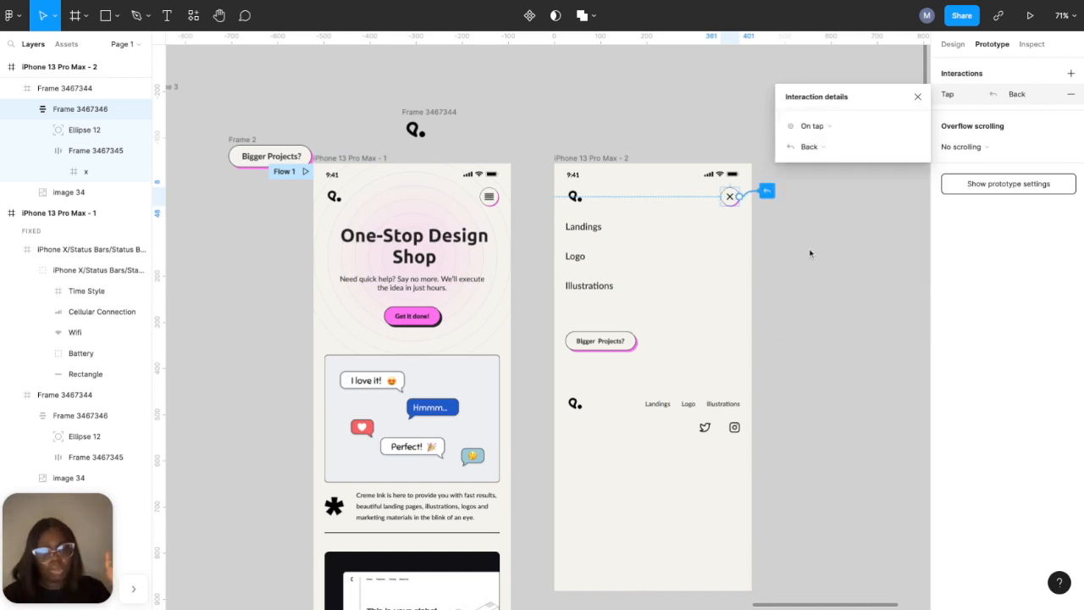
- Preview the first mobile frame as a prototype and check how the page and header scroll
left_click(332, 160)
left_click(332, 161)
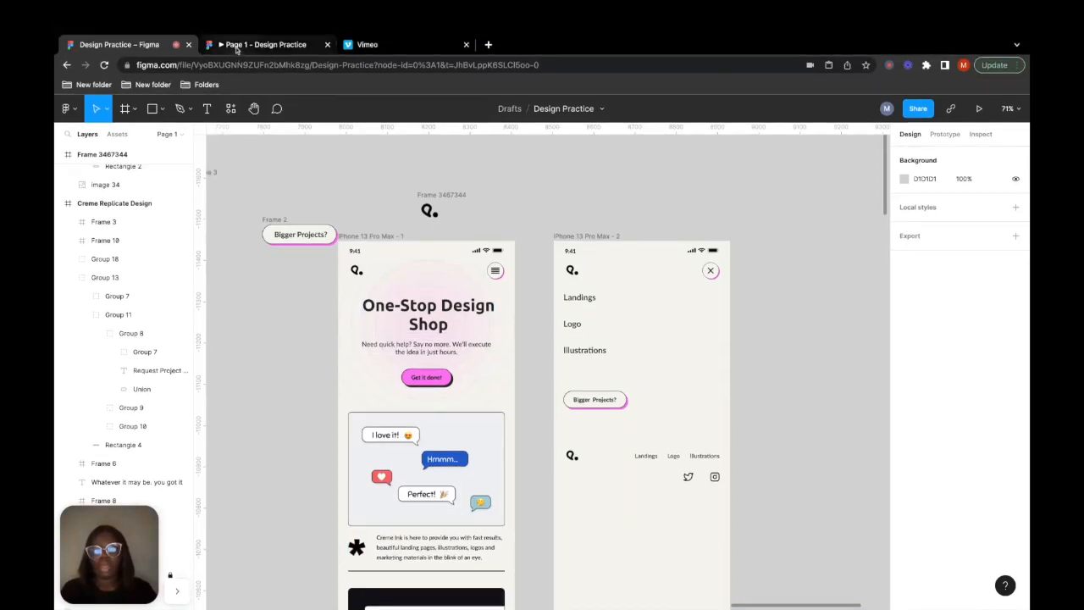
left_click(238, 47)
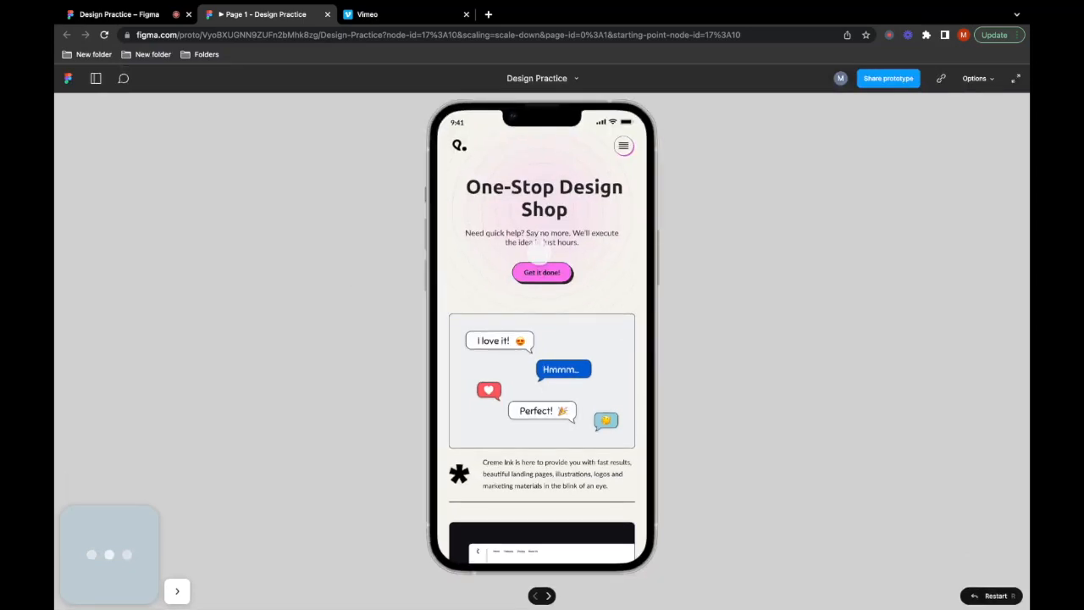
scroll(539, 253, "down", 7)
scroll(539, 252, "up", 7)
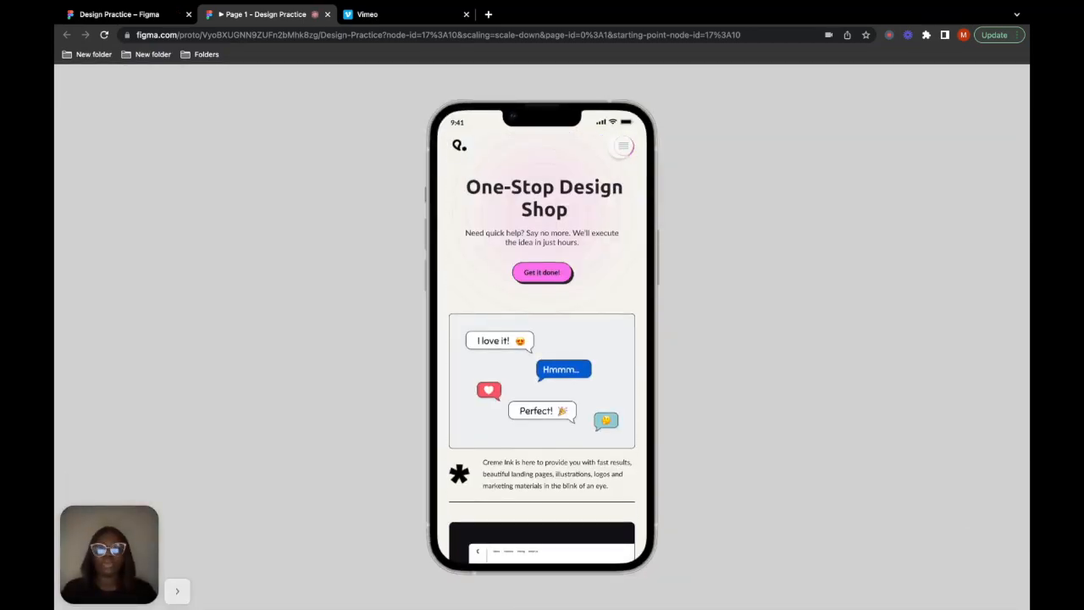
scroll(601, 237, "down", 7)
scroll(602, 238, "up", 7)
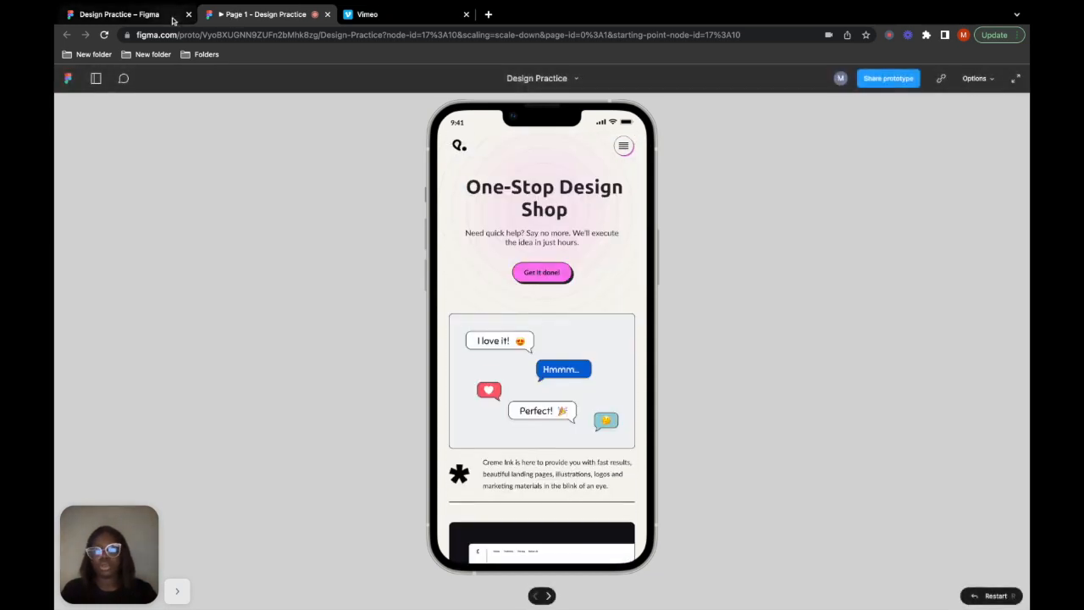
- Return to the design file and turn off Fix position when scrolling for the first mobile frame's logo and menu header
left_click(127, 14)
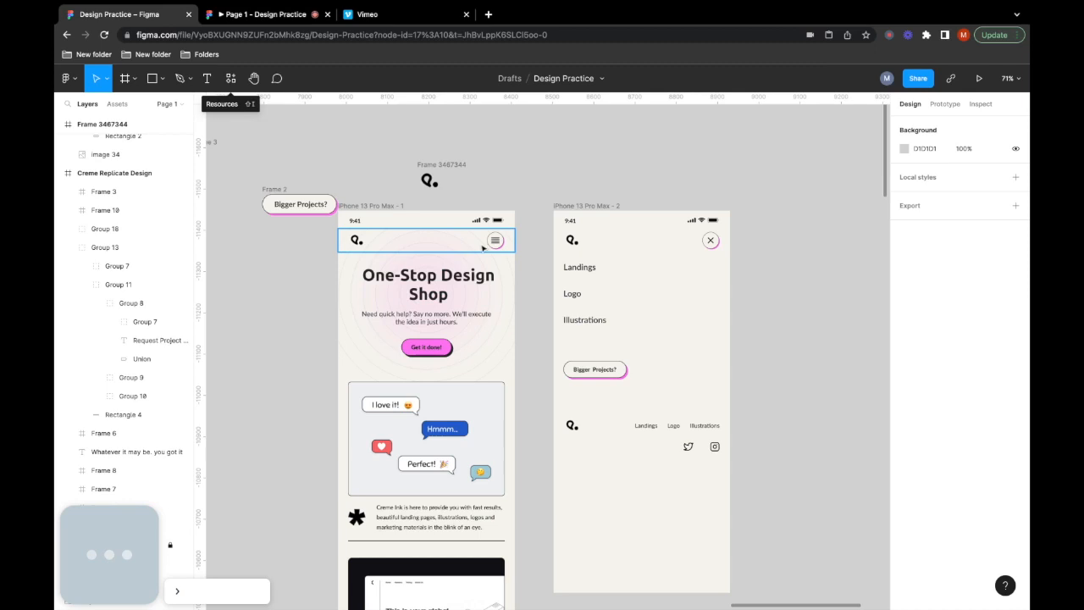
left_click(496, 241)
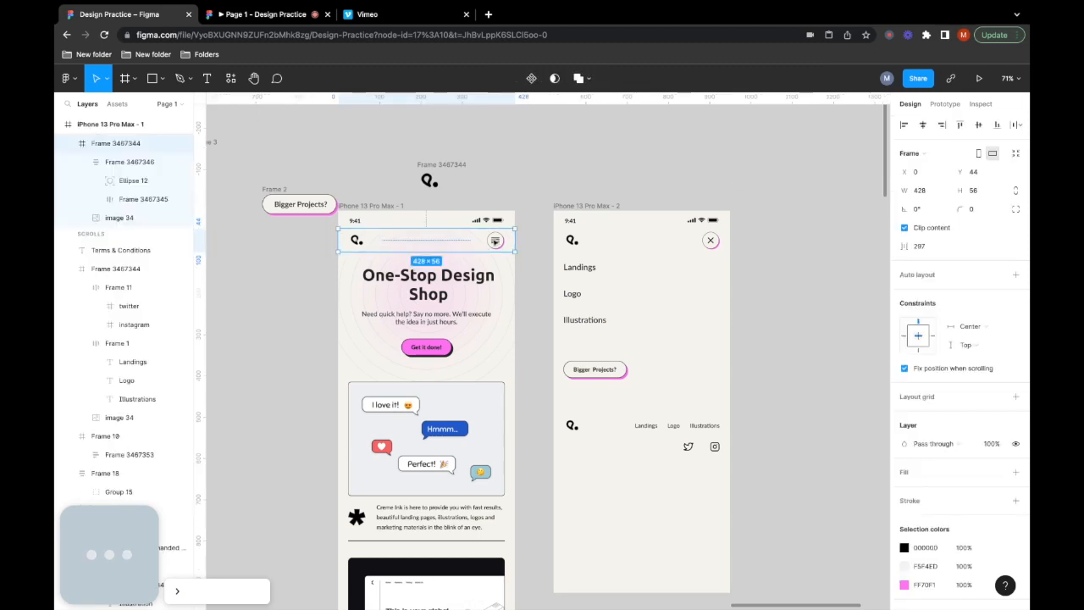
left_click(904, 368)
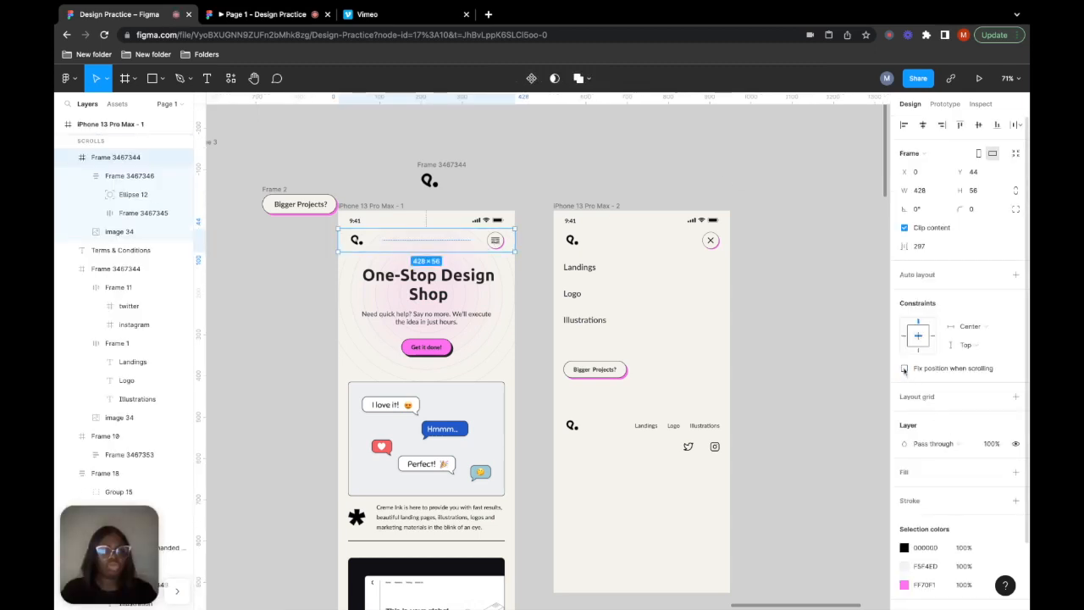
- Check the header's scrolling behaviour in the prototype preview down to the footer and back up
left_click(258, 19)
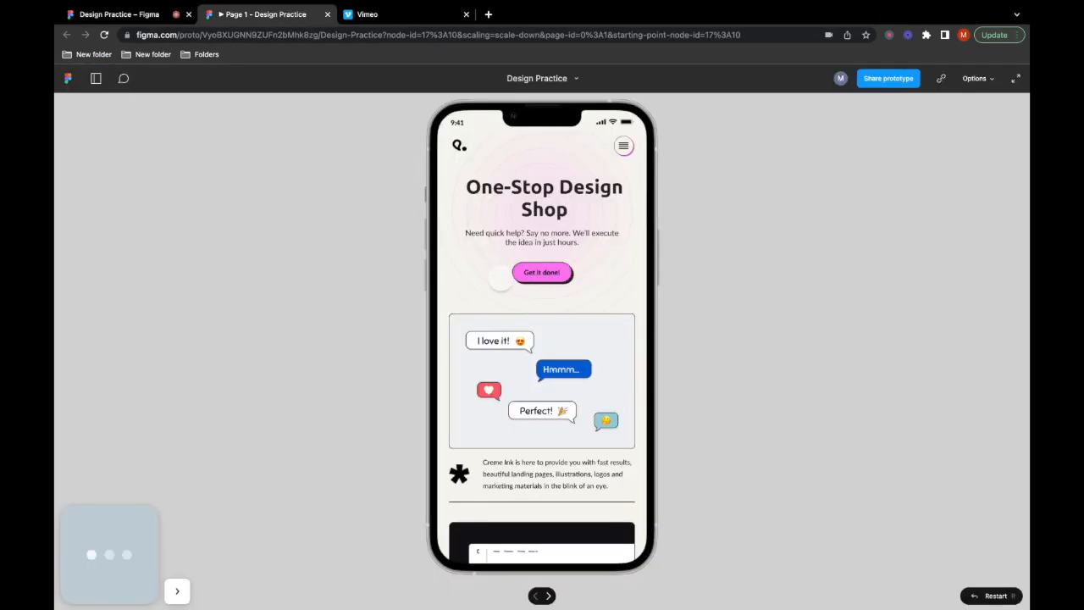
scroll(496, 279, "down", 10)
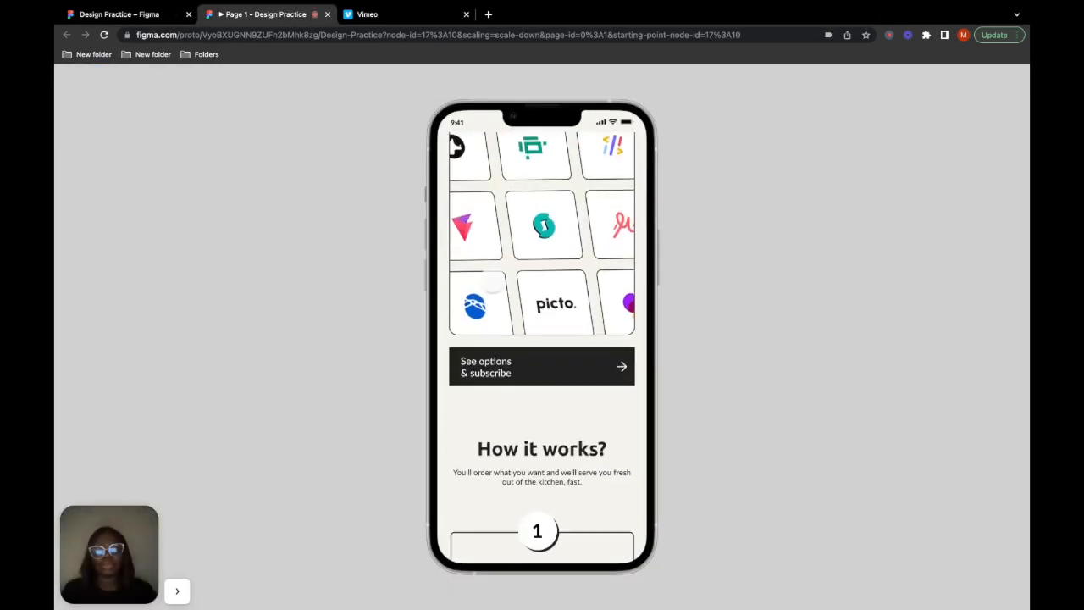
scroll(492, 279, "down", 15)
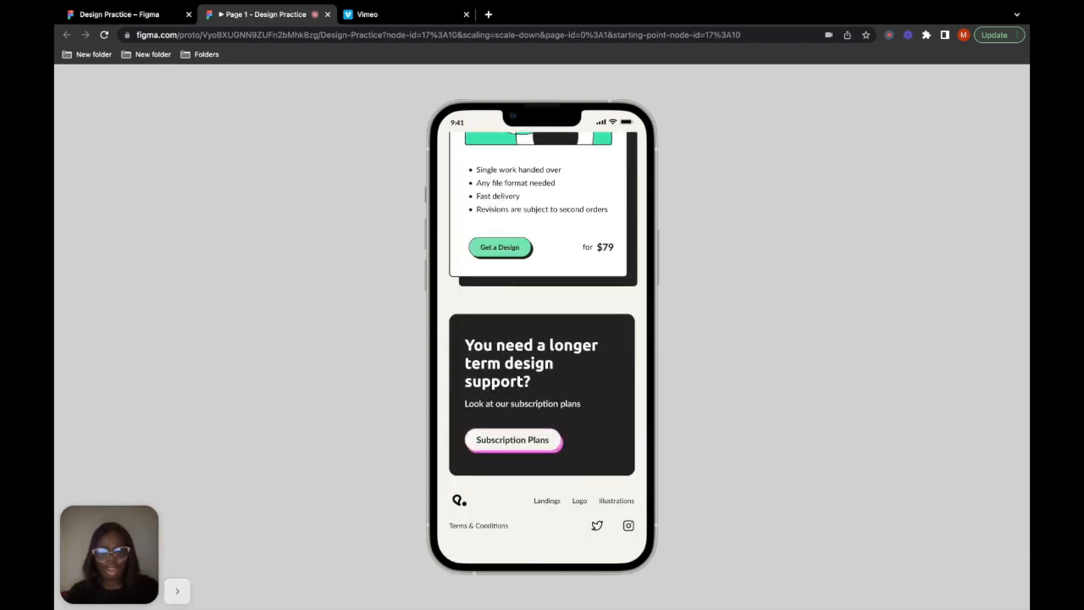
scroll(492, 279, "up", 3)
scroll(542, 347, "up", 10)
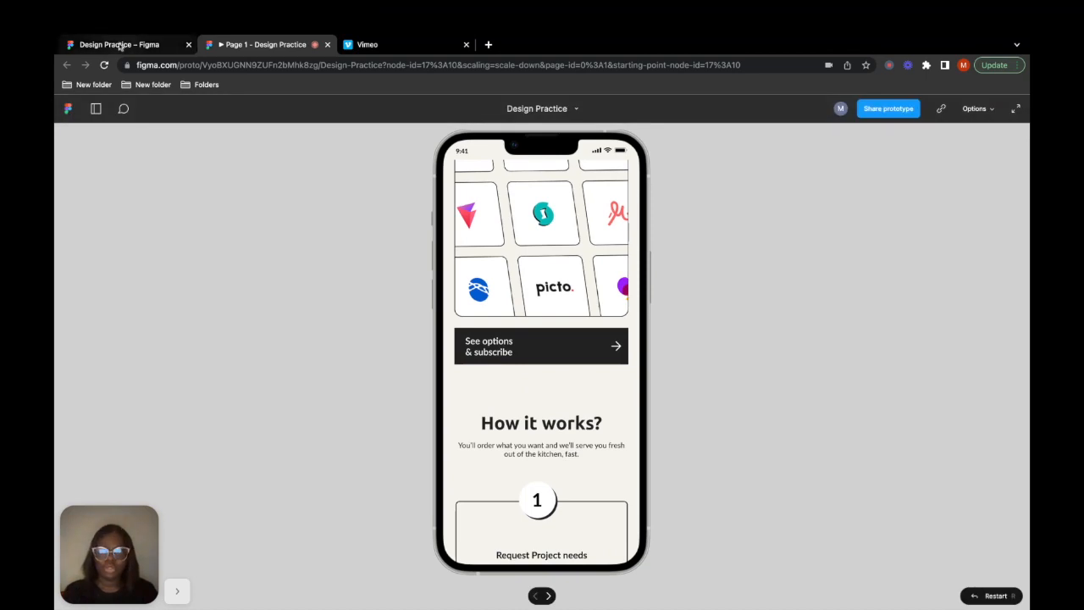
- Return to the design file and present the Creme Replicate Design desktop frame as a prototype
left_click(118, 14)
scroll(370, 239, "left", 15)
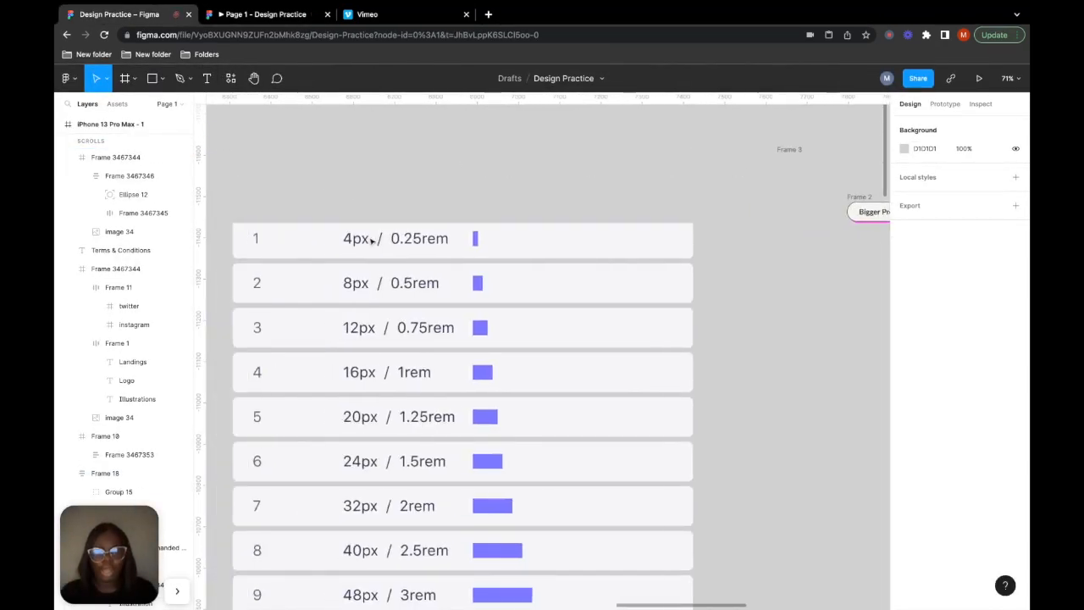
scroll(370, 239, "left", 5)
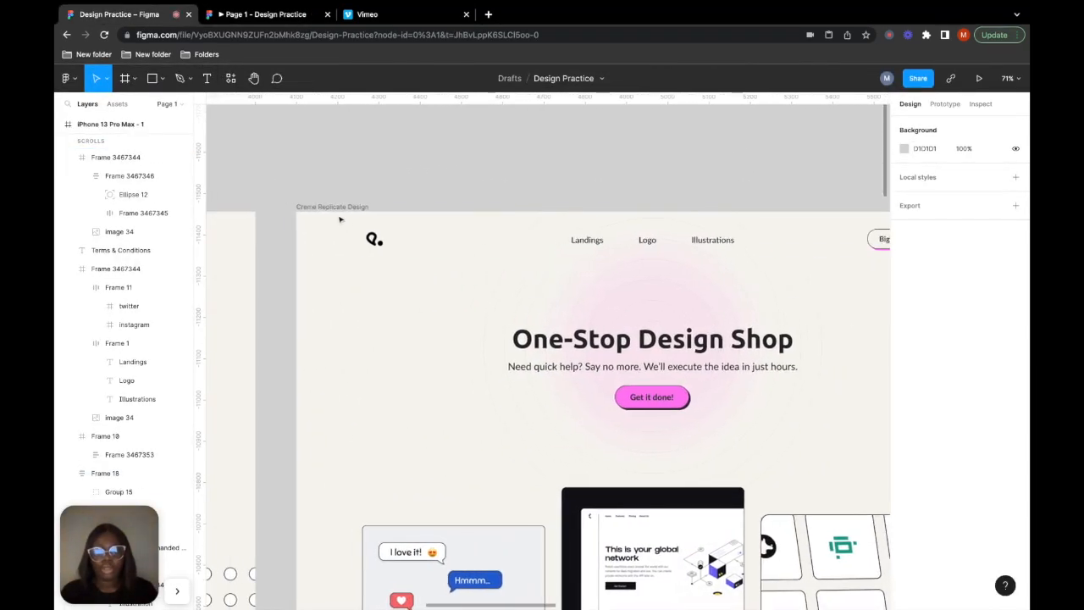
left_click(333, 208)
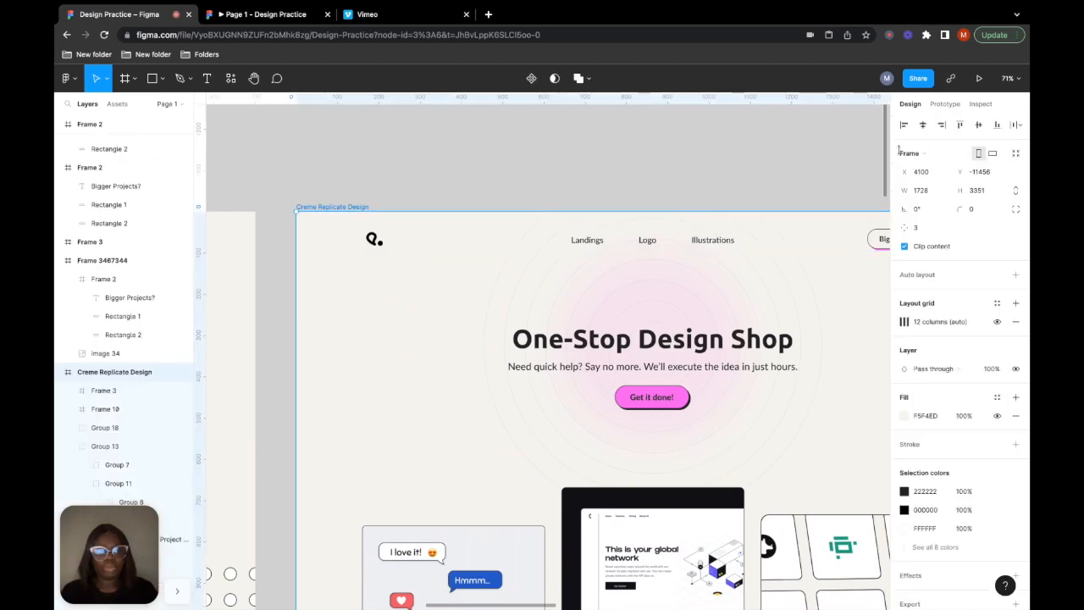
left_click(978, 78)
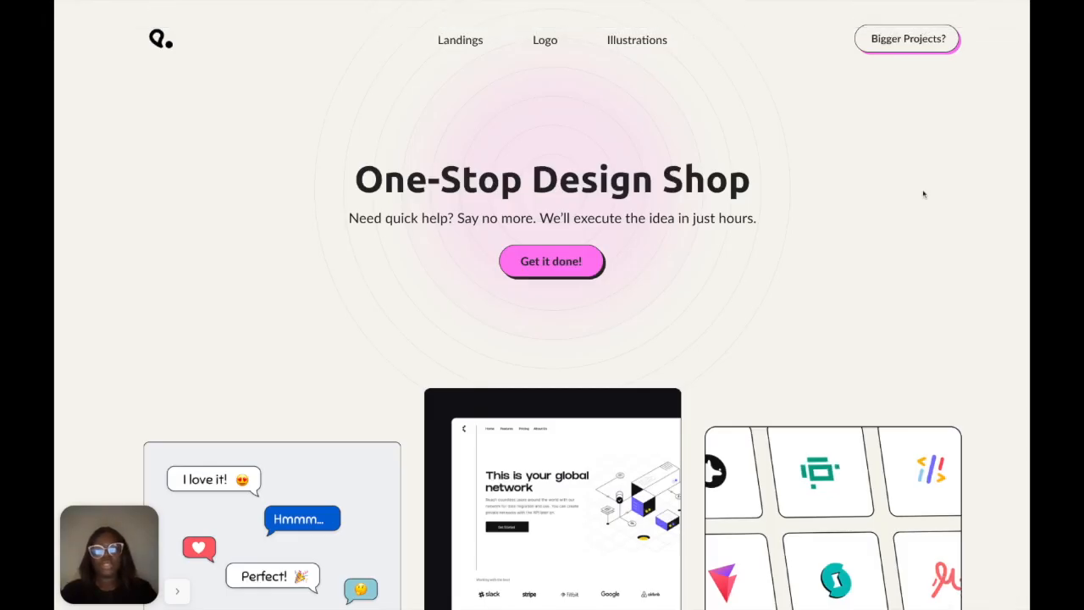
- Check how the desktop landing page scrolls down to the footer and back up, and exit the full-screen preview
scroll(542, 305, "down", 15)
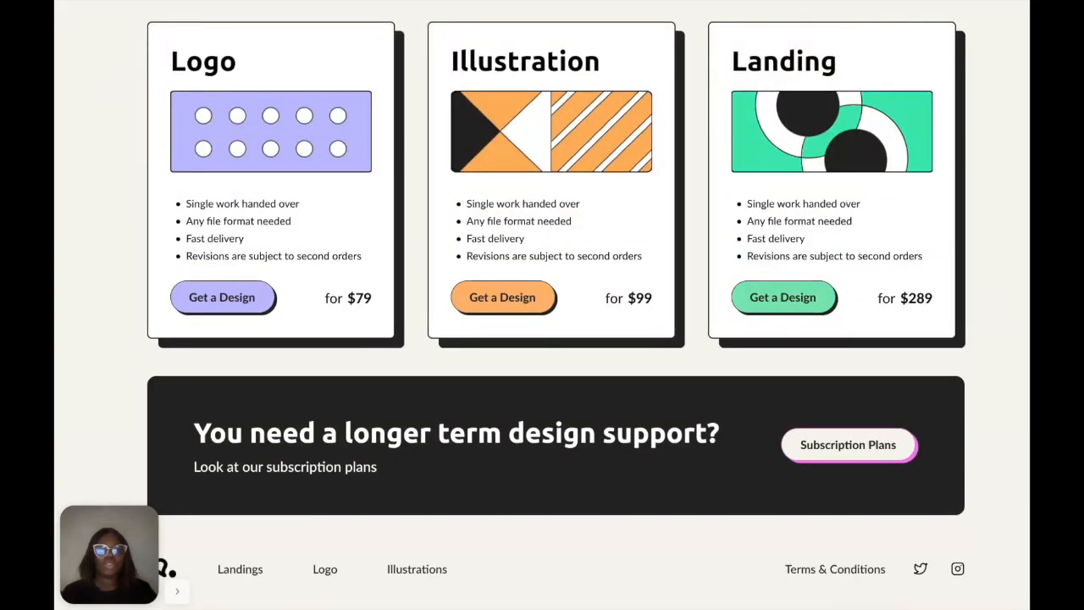
scroll(542, 305, "up", 15)
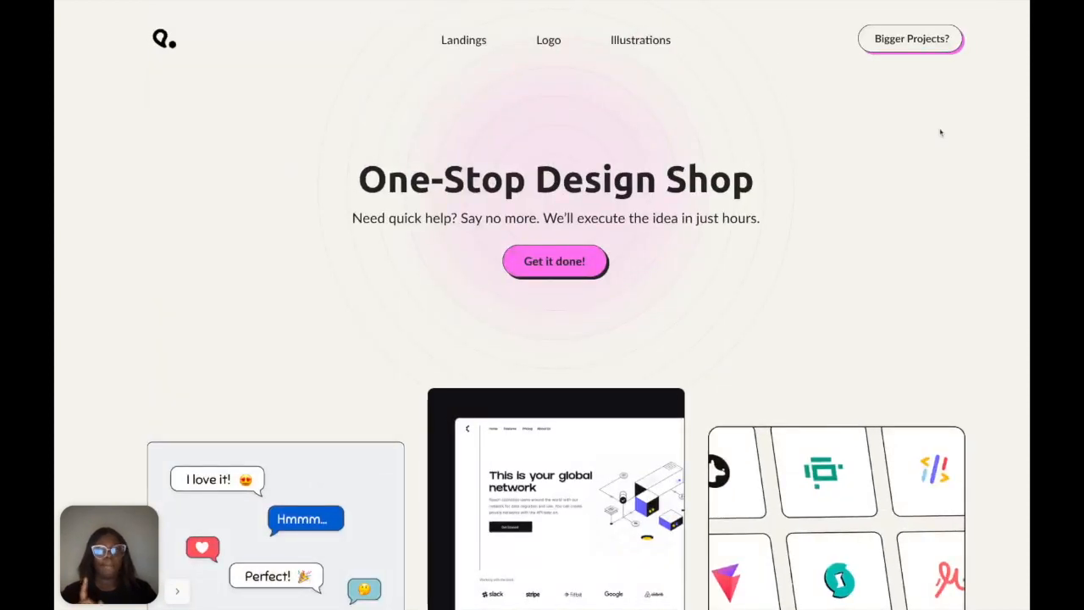
scroll(542, 305, "down", 10)
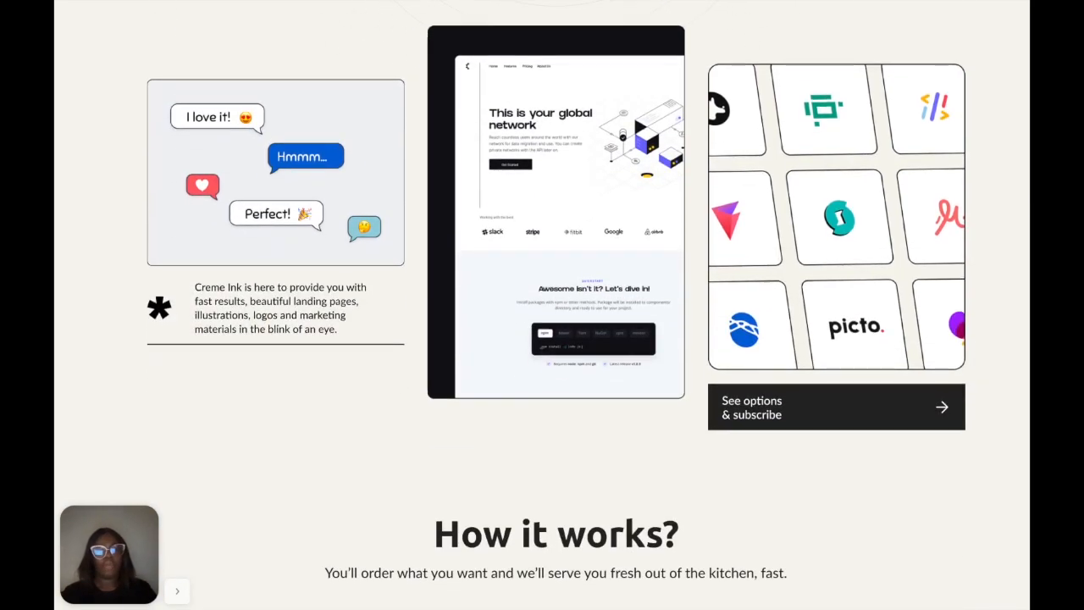
scroll(542, 304, "down", 3)
scroll(542, 305, "up", 15)
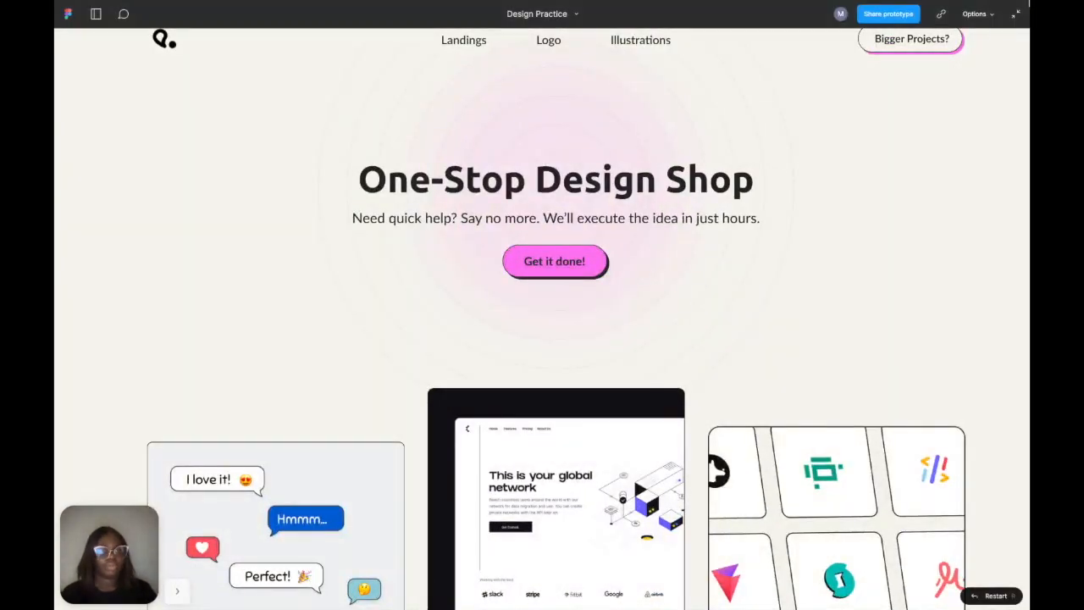
left_click(1016, 14)
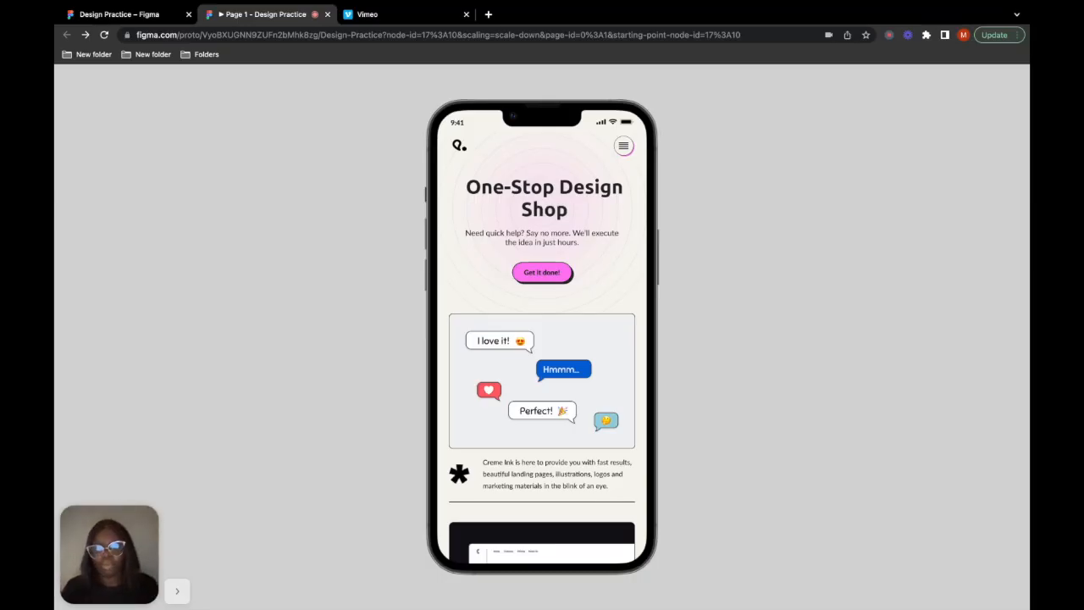
- Review the mobile landing page prototype from its hero section down to the footer and back to the top
scroll(502, 290, "down", 15)
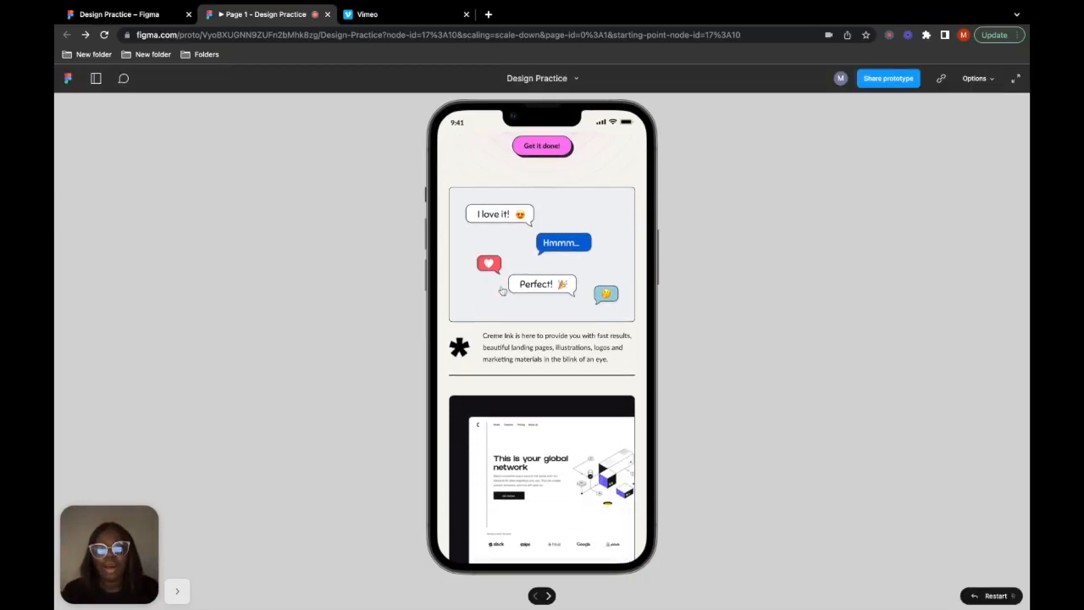
scroll(542, 347, "down", 5)
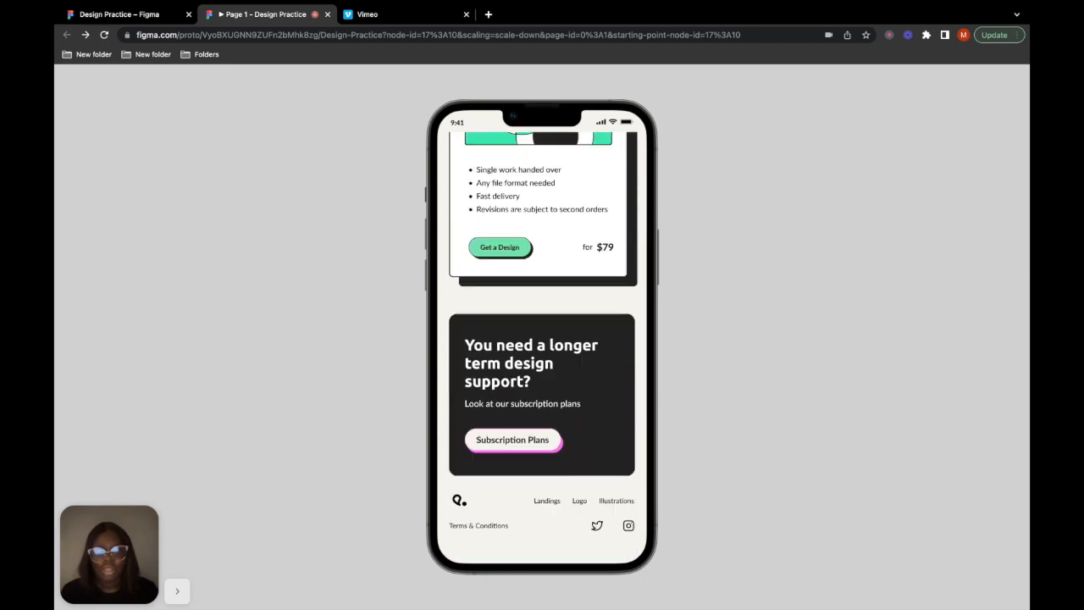
scroll(496, 314, "up", 3)
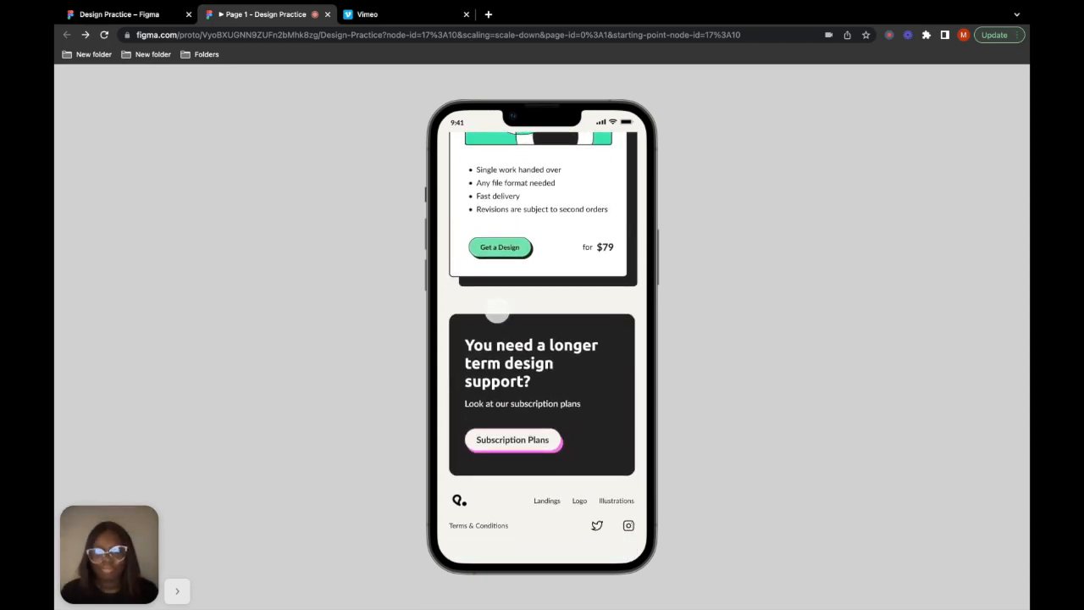
scroll(498, 311, "up", 20)
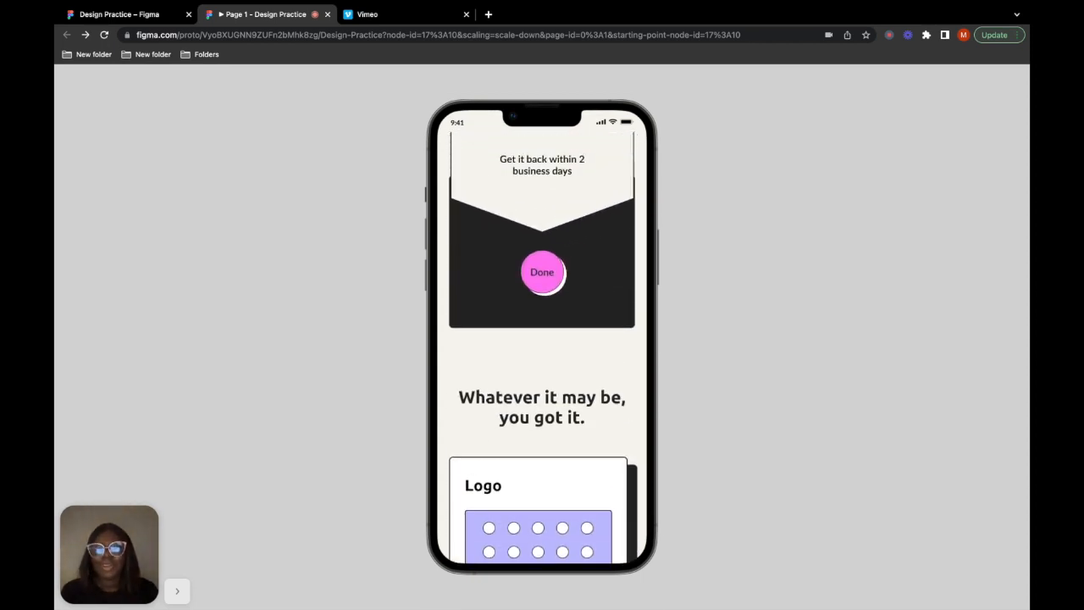
scroll(543, 343, "up", 20)
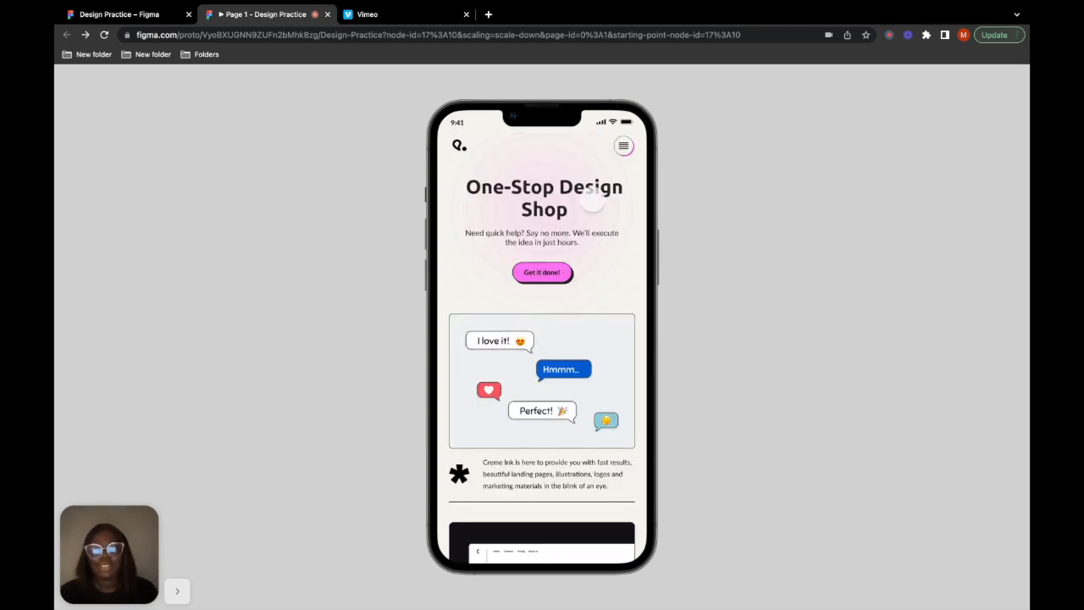
scroll(590, 202, "down", 20)
scroll(590, 201, "up", 5)
scroll(590, 201, "up", 15)
- Test the mobile prototype's menu and close buttons by opening and closing the menu screen three times
left_click(623, 145)
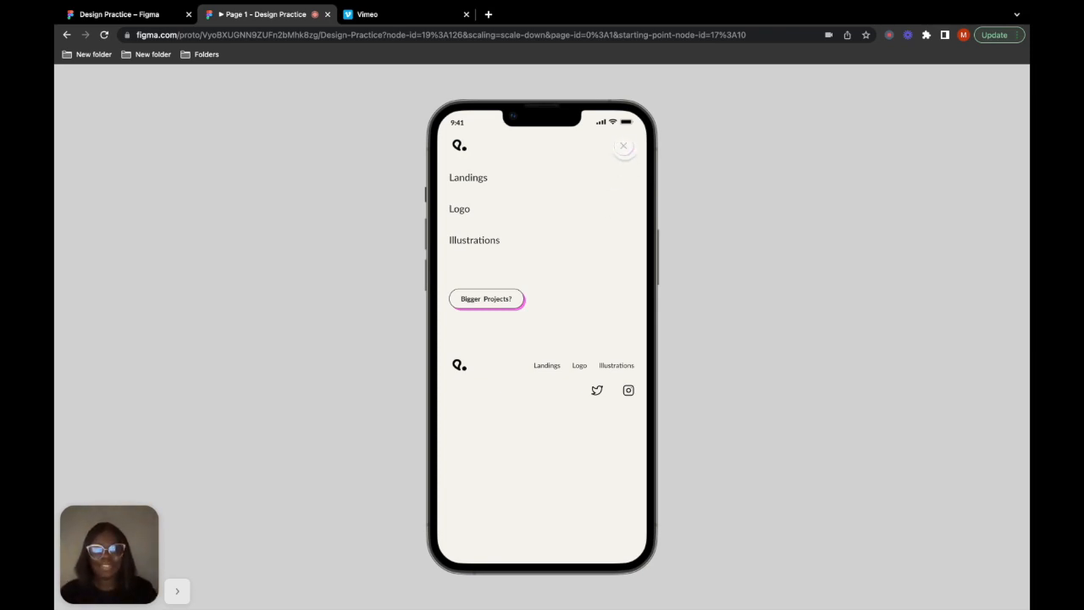
left_click(623, 146)
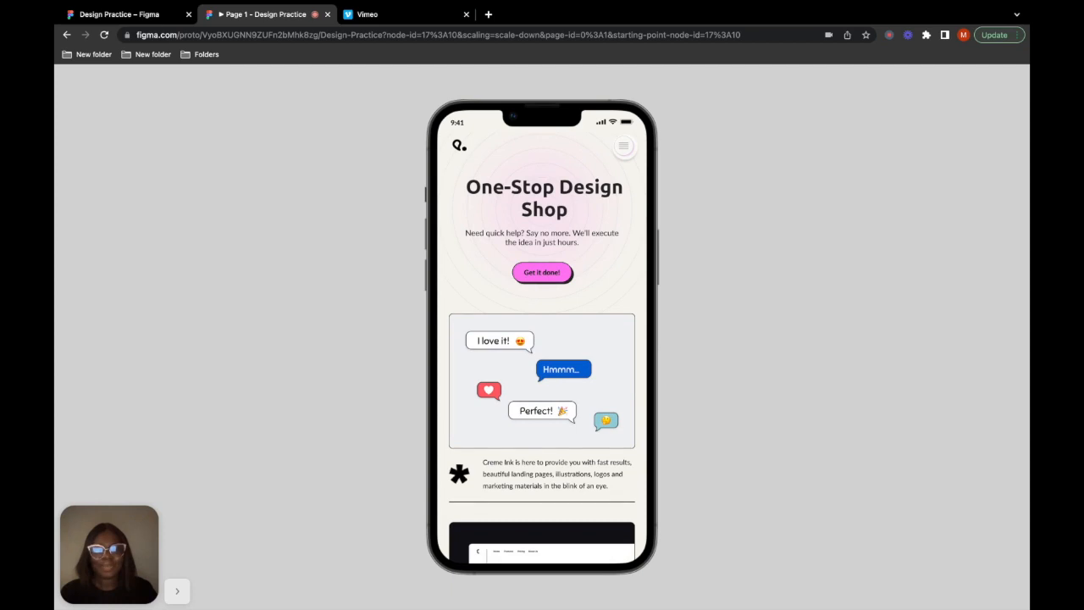
left_click(624, 146)
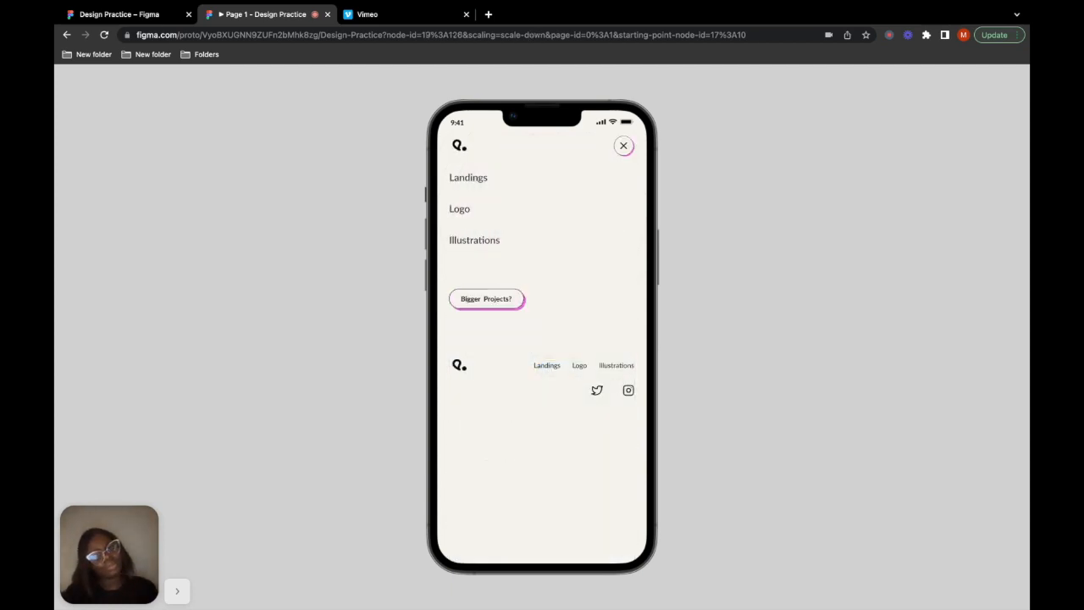
left_click(624, 146)
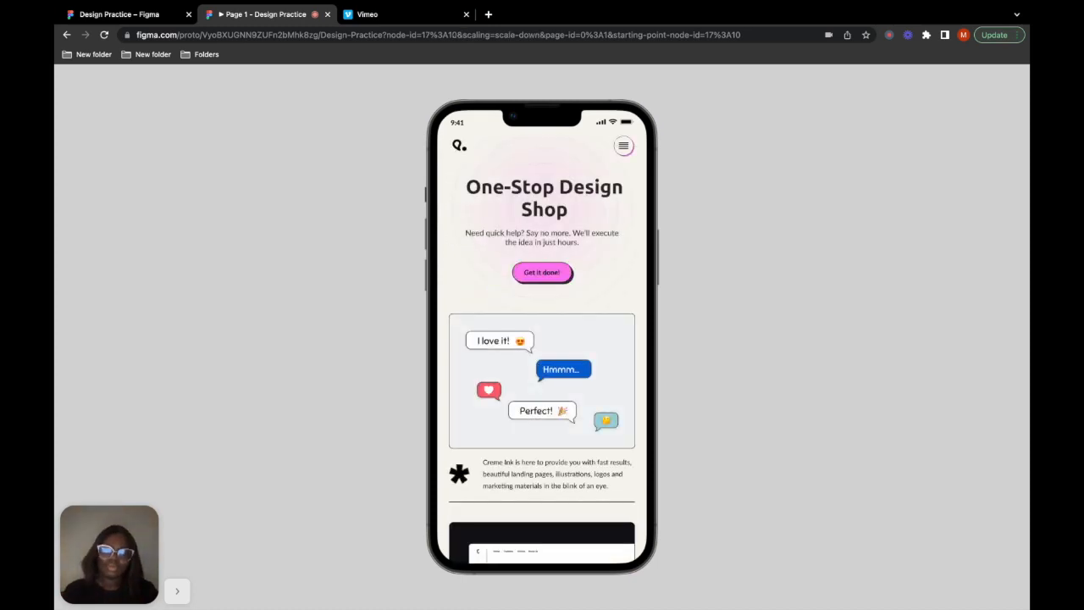
left_click(624, 146)
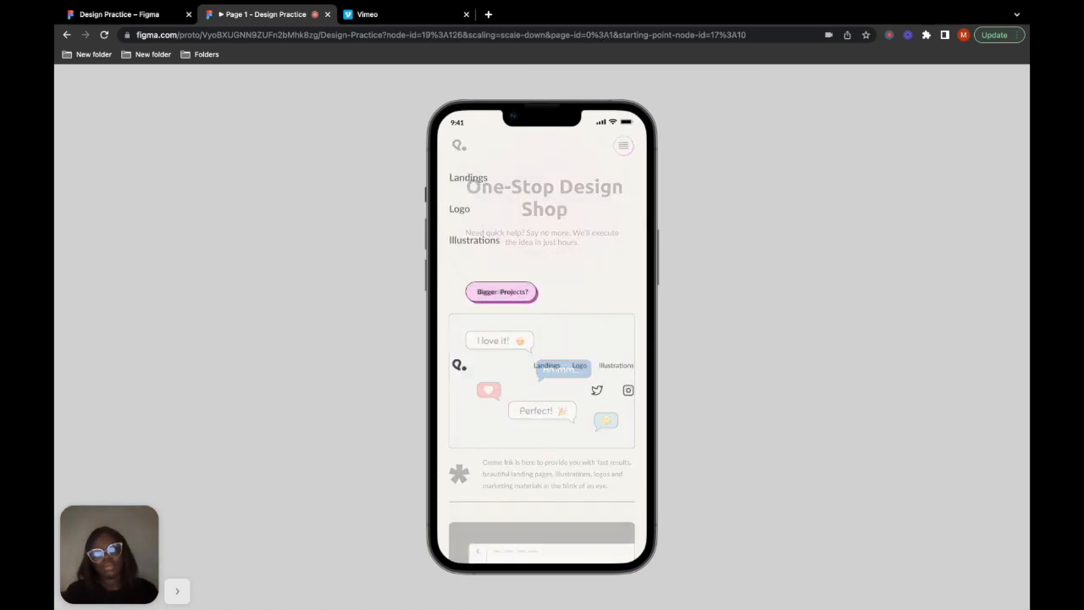
left_click(624, 146)
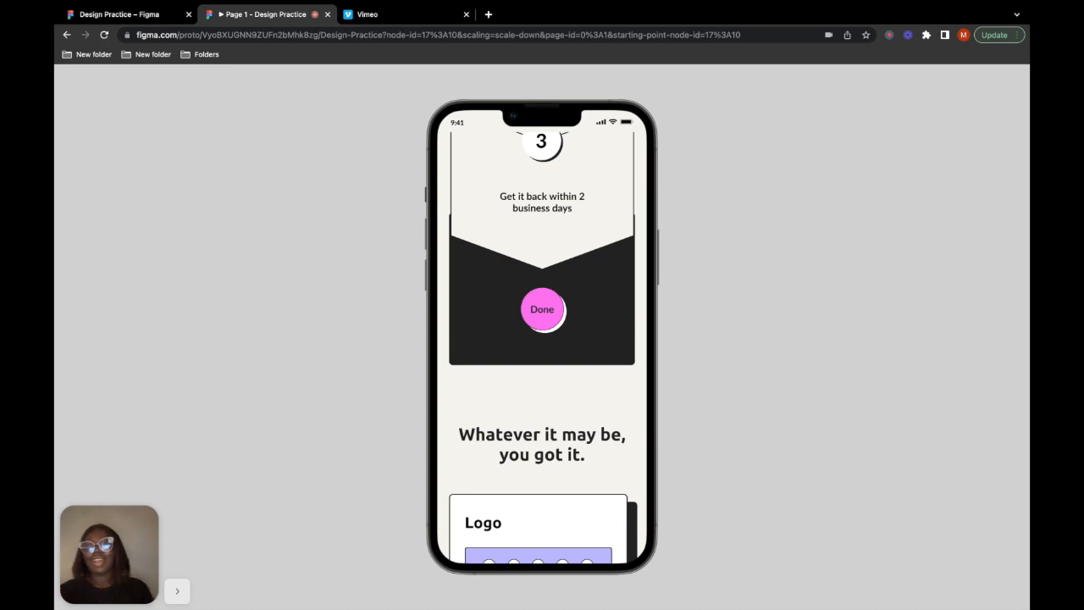